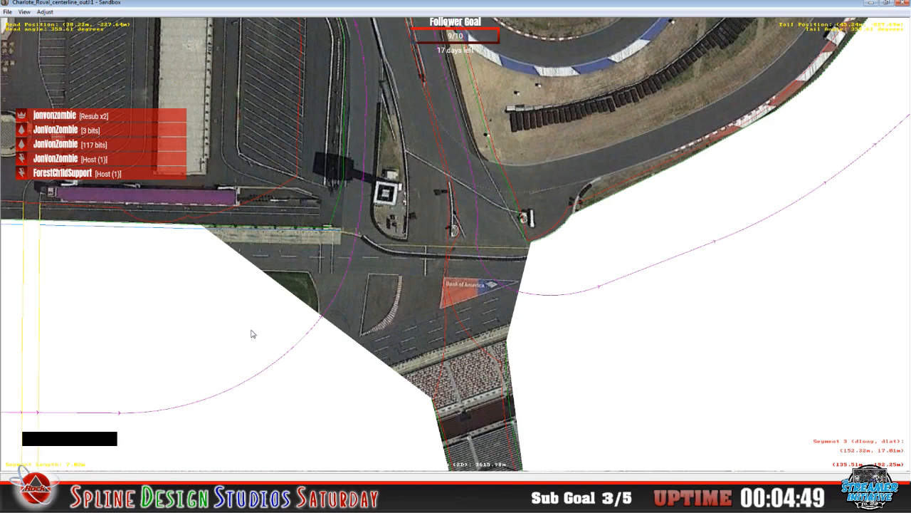
- Examine the whole Charlotte Roval track layout and the outline of its surrounding terrain
key("z")
key("x")
key("x")
key("x")
key("x")
key("x")
key("x")
key("x")
key("x")
key("x")
key("x")
key("x")
key("x")
key("x")
key("x")
key("x")
key("x")
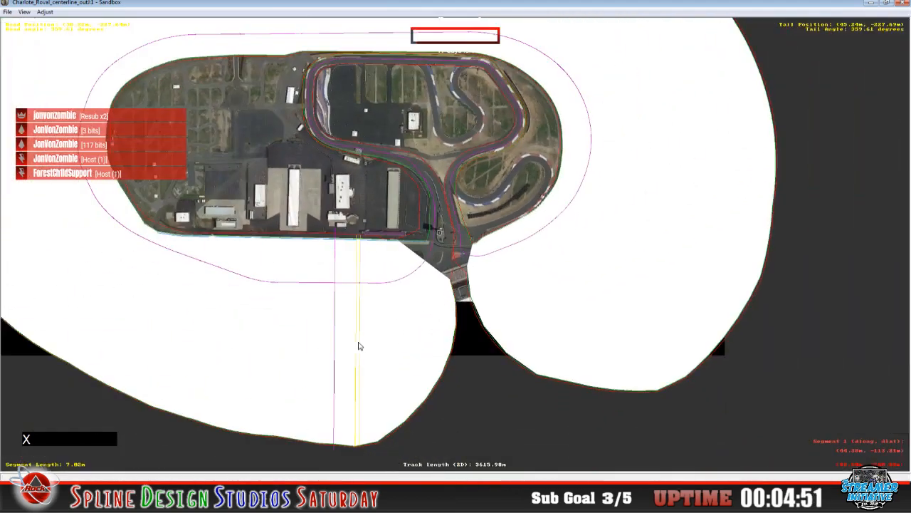
key("x")
key("x")
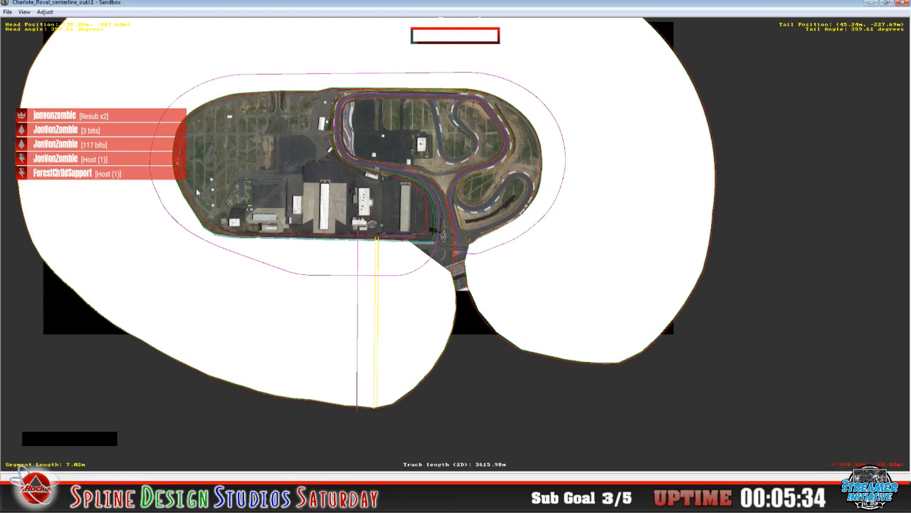
left_click(449, 62)
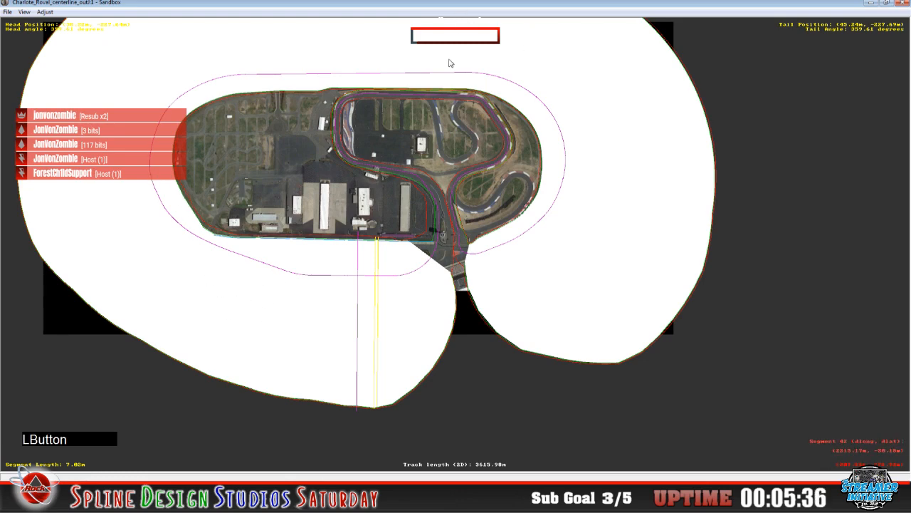
- Examine segments 31 and 32 and their existing sections around the Bank of America logo and the grandstand edge
key("z")
key("z")
key("z")
key("z")
key("z")
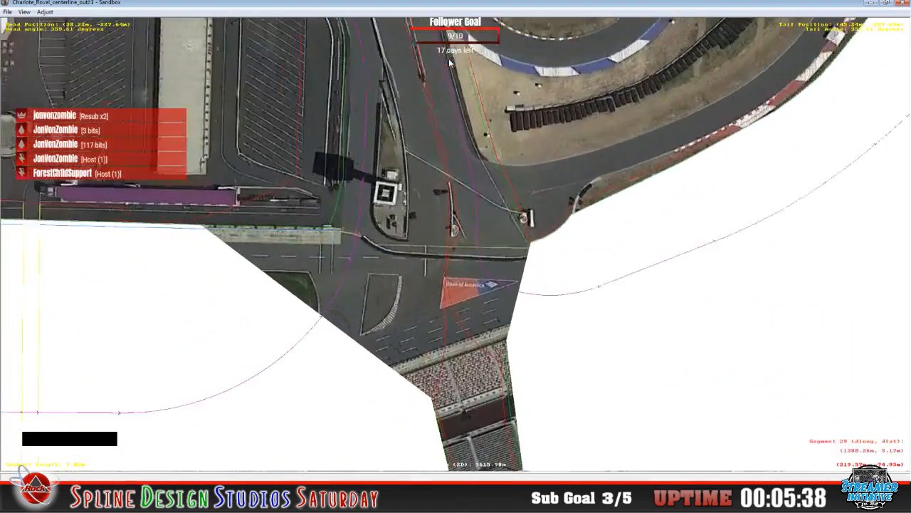
key("z")
key("z")
key("z")
key("z")
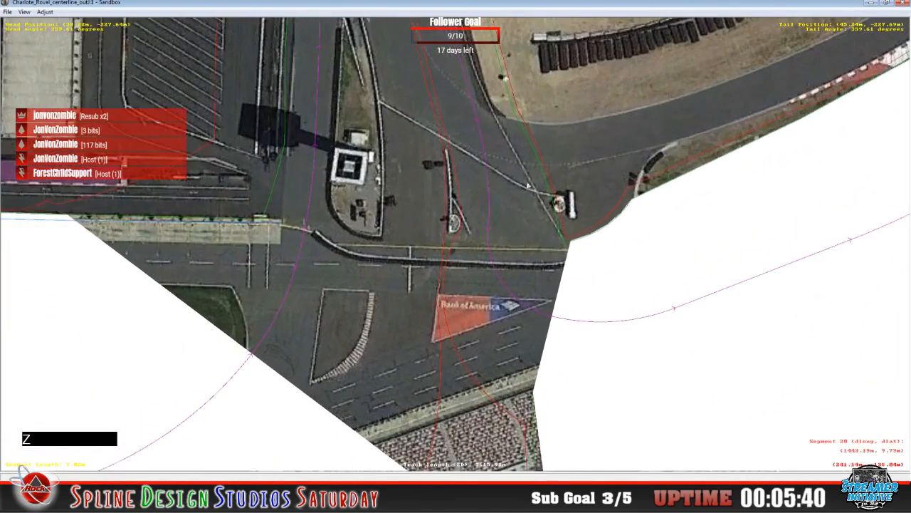
left_click(595, 246)
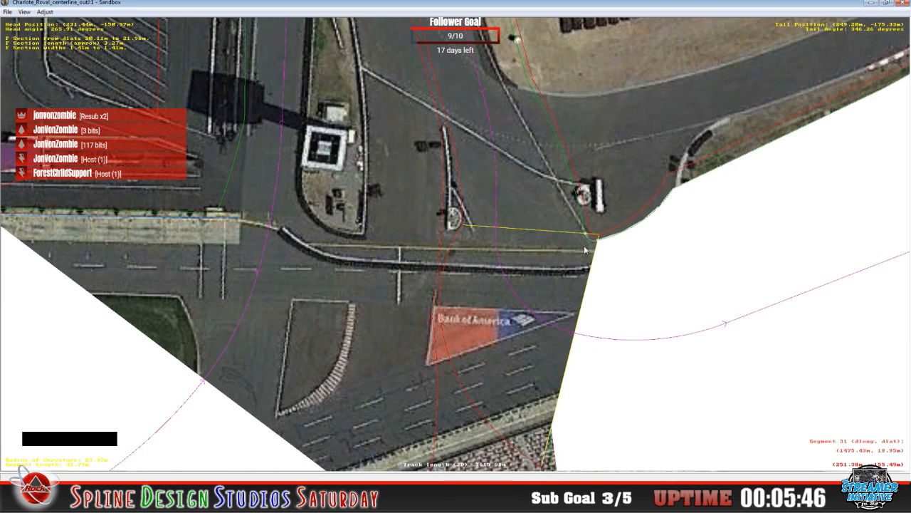
key("c")
key("c")
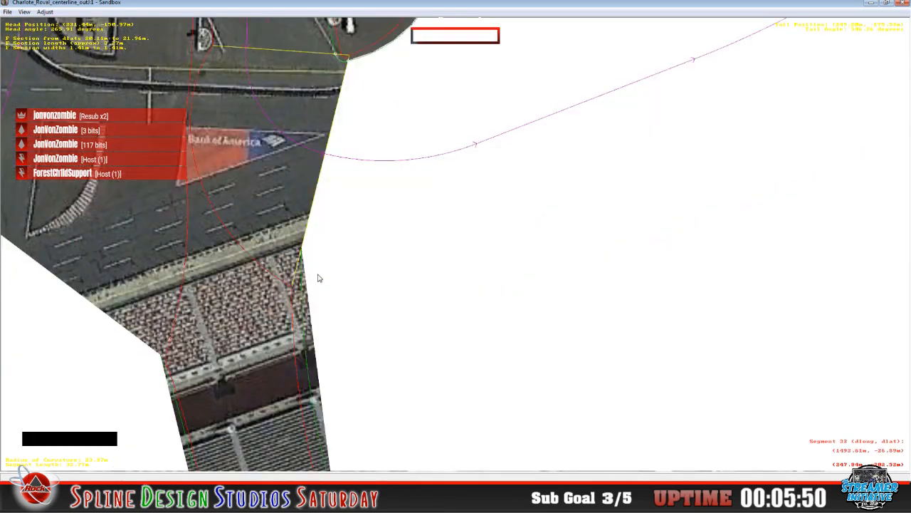
left_click(319, 278)
key("c")
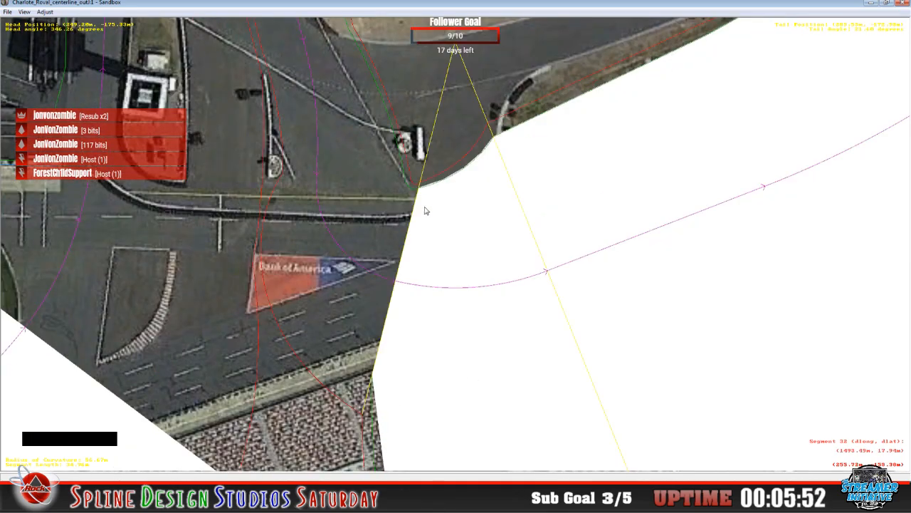
- Insert an F section into segment 31, the tight curve beside the Bank of America logo
left_click(351, 400)
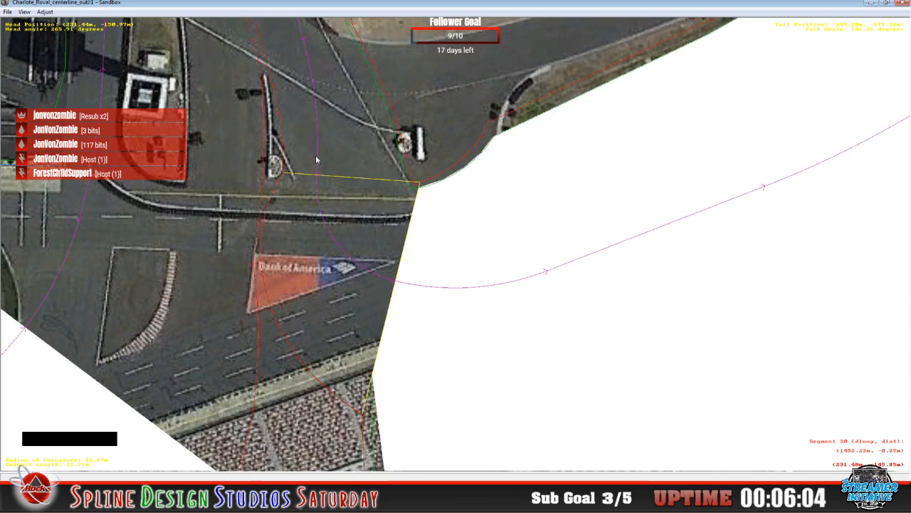
right_click(306, 318)
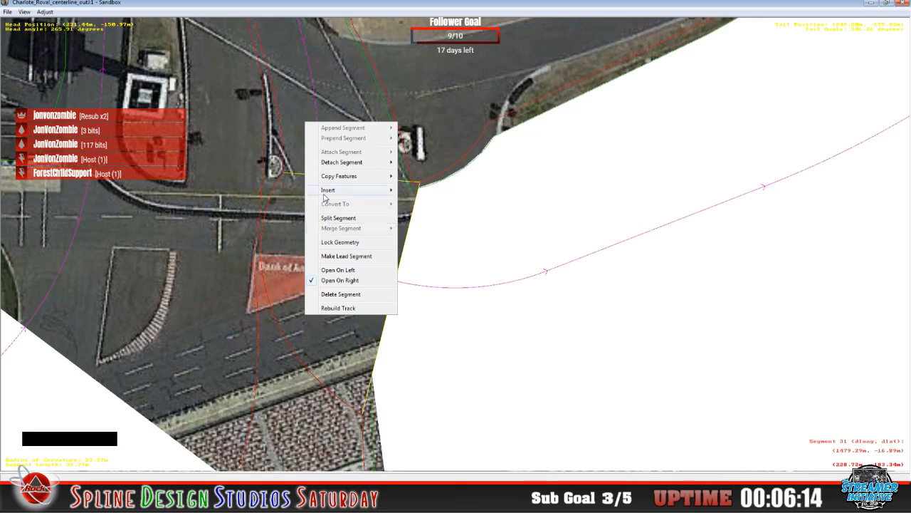
mouse_move(340, 192)
left_click(429, 195)
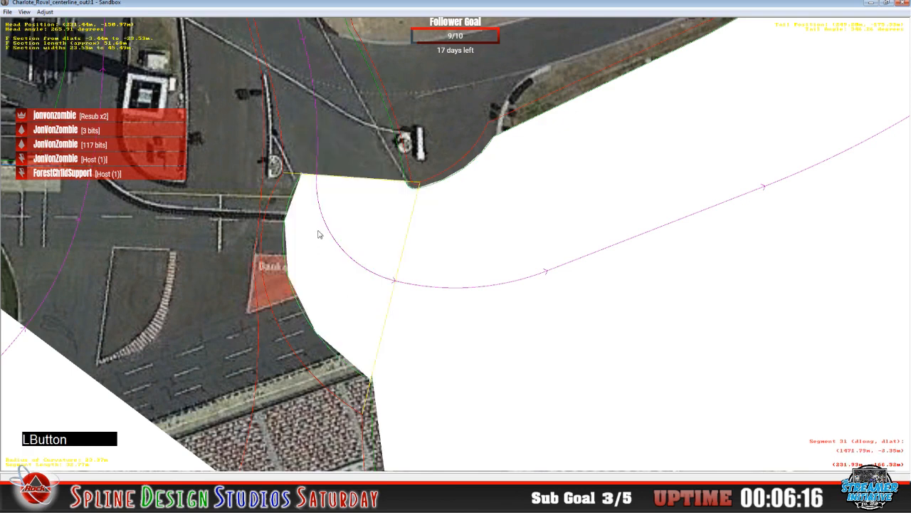
- Move the new F section's head edge to about -5.76 m and its tail edge to about -22.45 m, meeting segment 32's section
left_click_drag(371, 384, 341, 405)
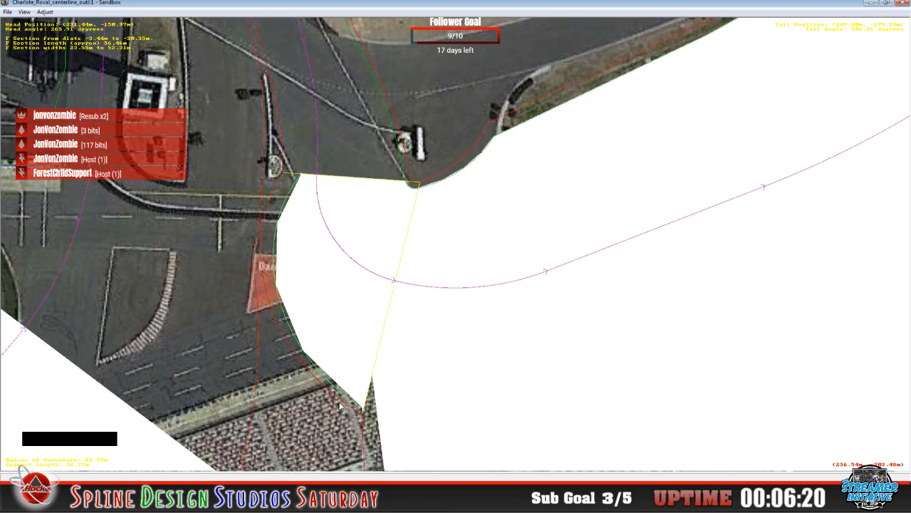
left_click_drag(299, 176, 288, 177)
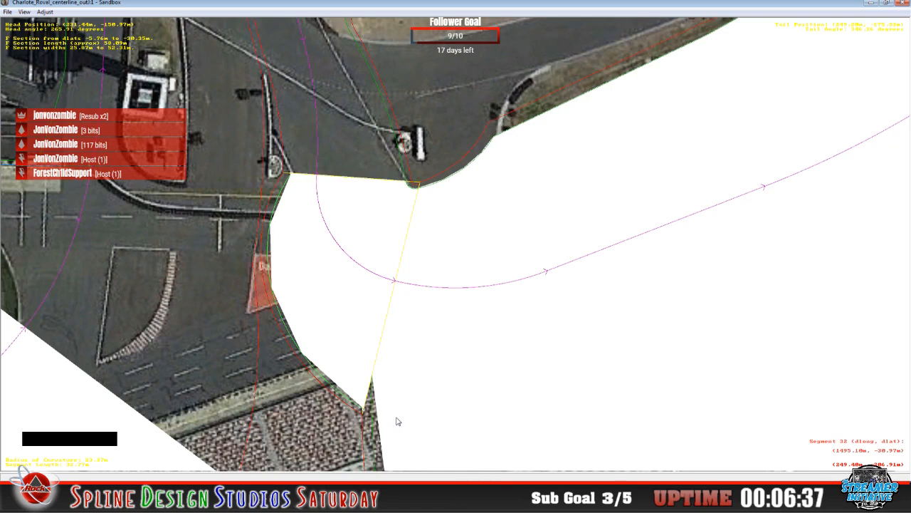
left_click_drag(367, 411, 373, 379)
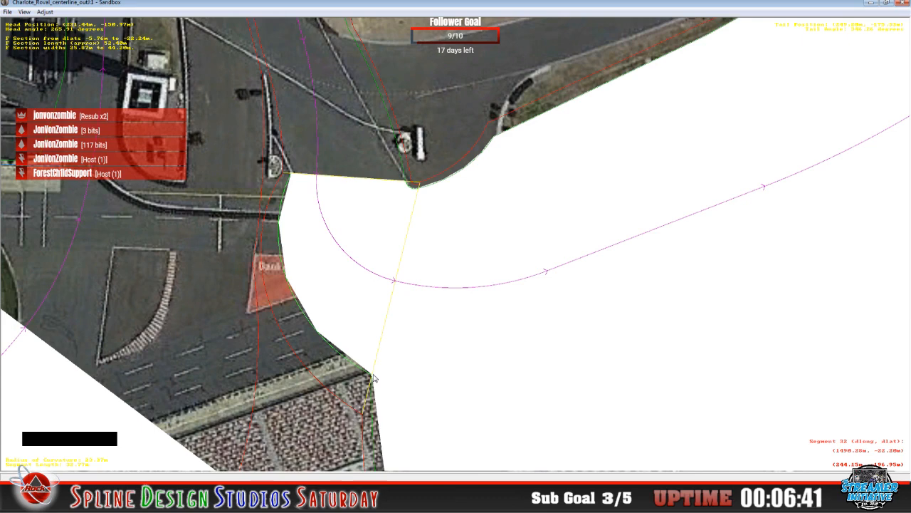
left_click_drag(373, 375, 371, 375)
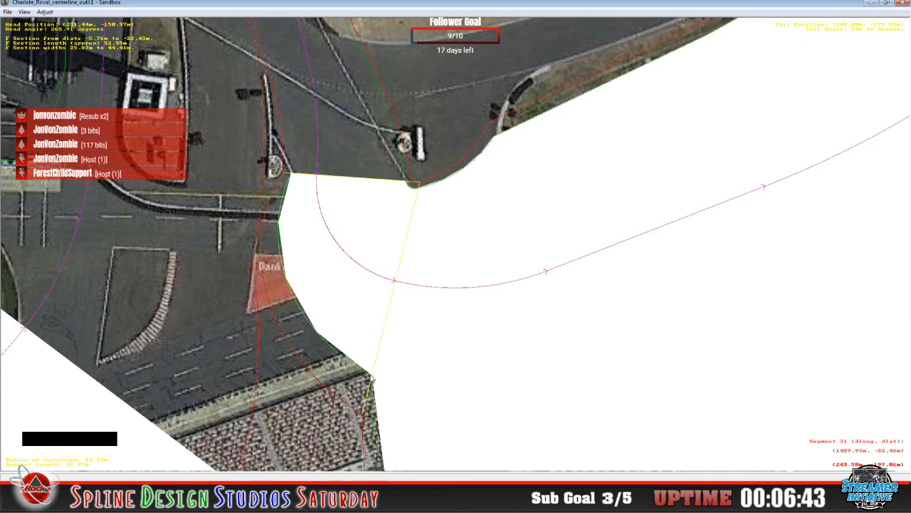
- Align the adjoining F section edges of segments 31 and 32 at about -22.43 m by the grandstand corner
key("z")
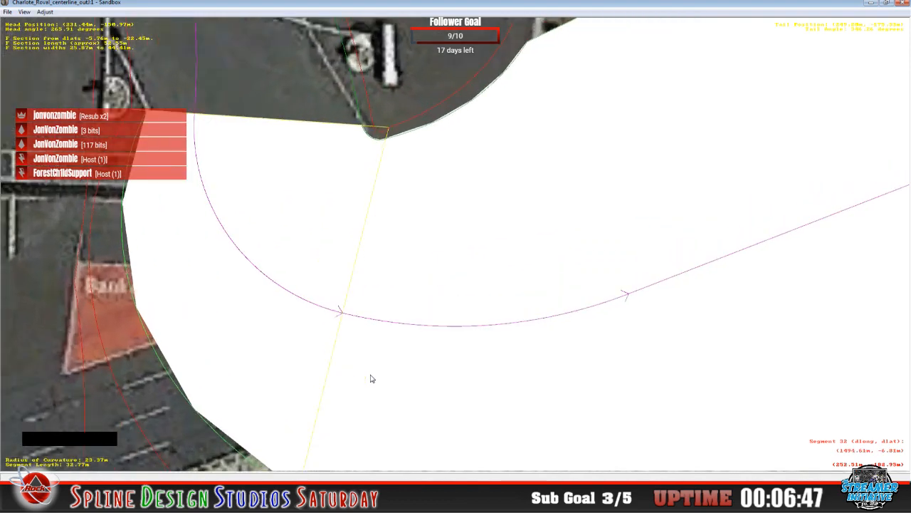
key("c")
key("c")
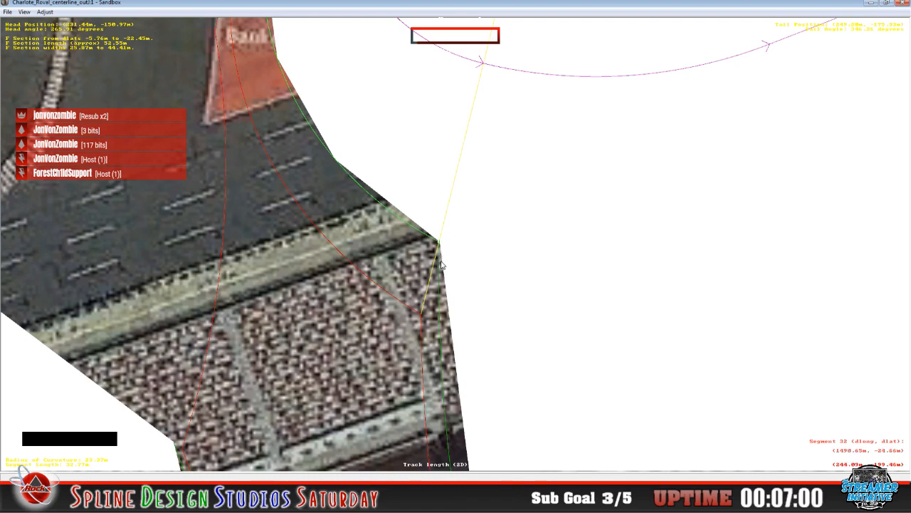
left_click(440, 262)
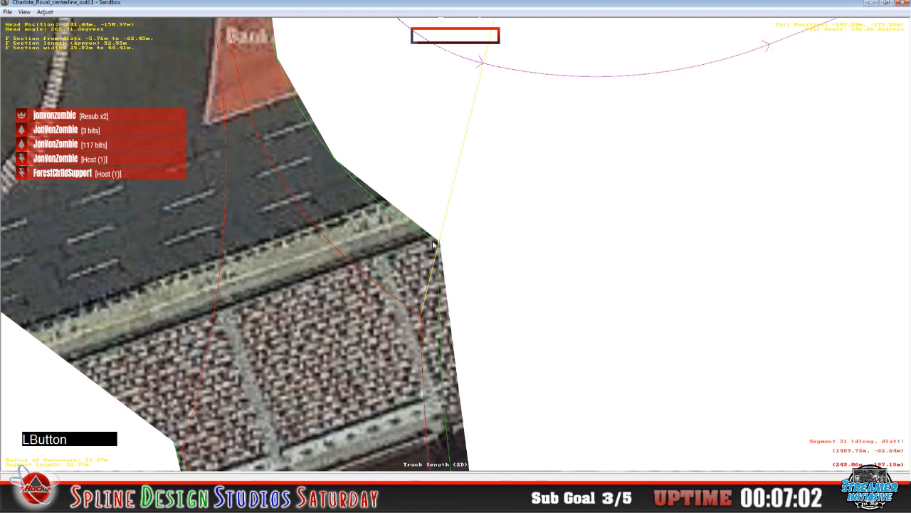
left_click(434, 253)
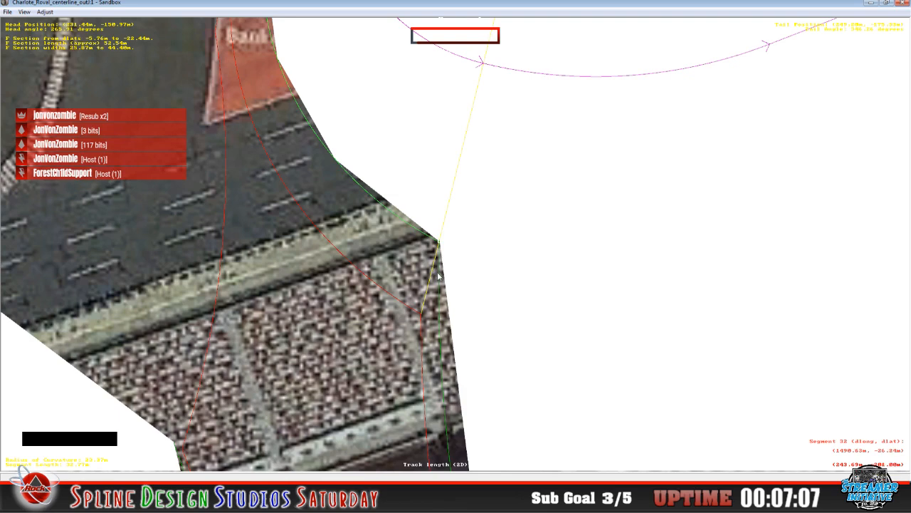
left_click(439, 265)
left_click(435, 248)
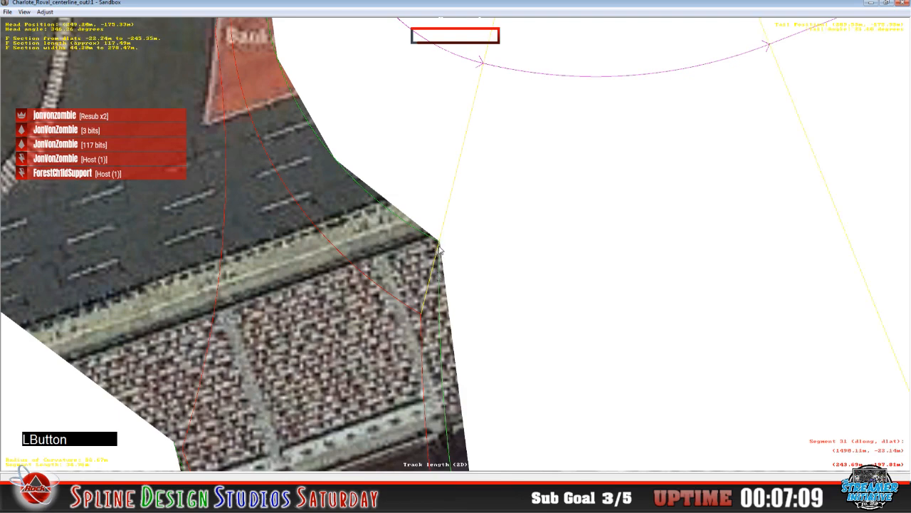
left_click(437, 246)
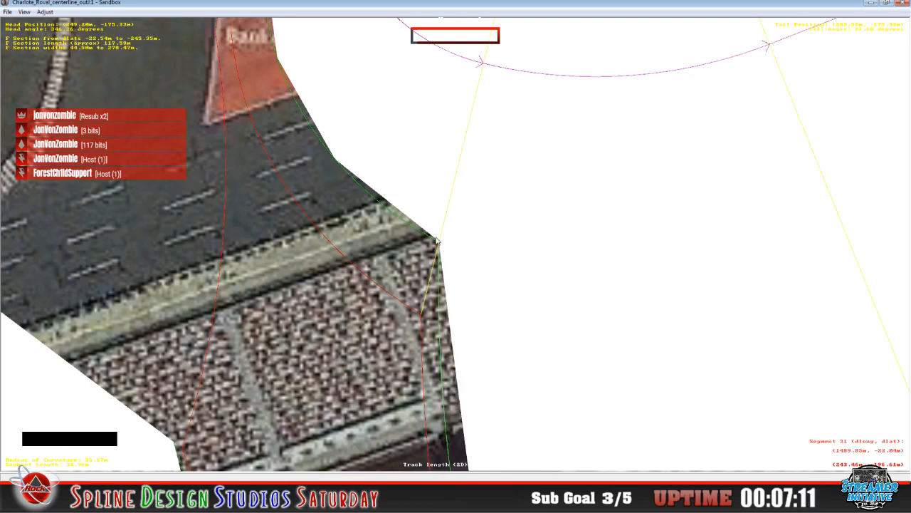
left_click(437, 243)
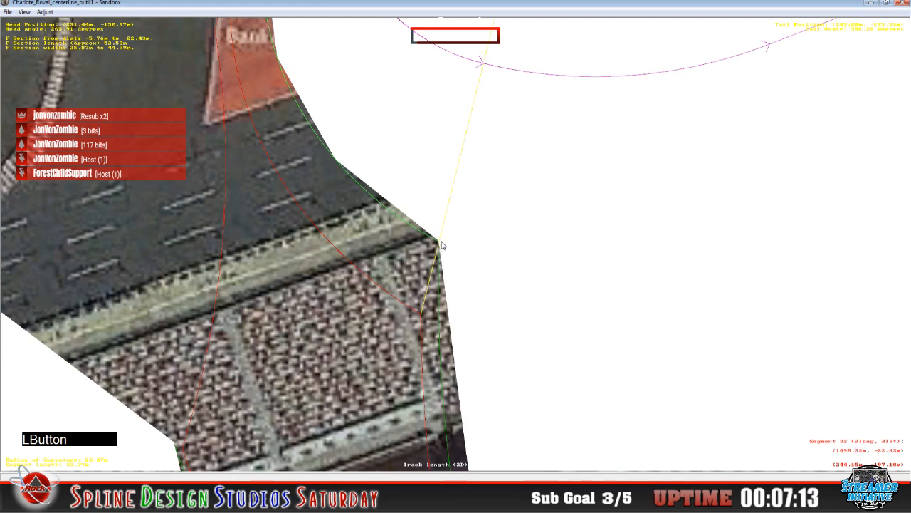
left_click(441, 255)
left_click_drag(440, 249, 442, 242)
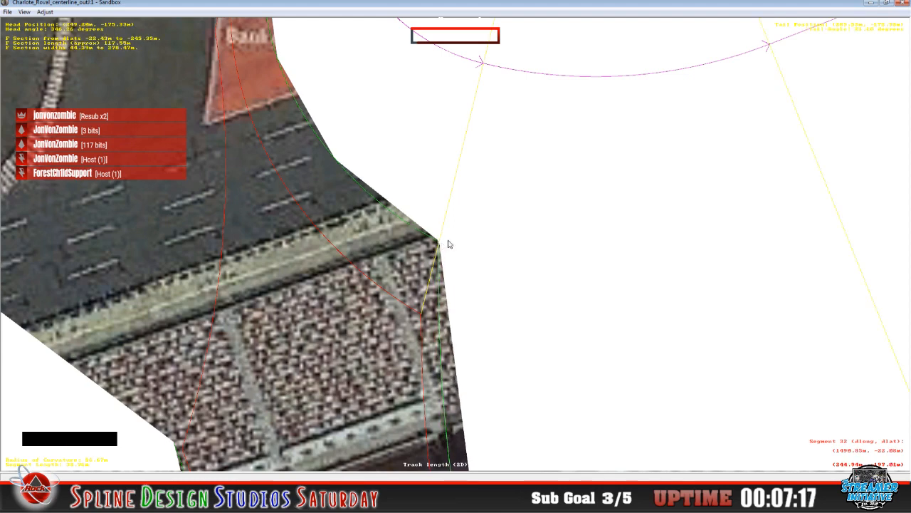
- Fine-tune the tail edge of segment 31's F section to about -22.20 m at the grandstand corner
key("shift")
key("z")
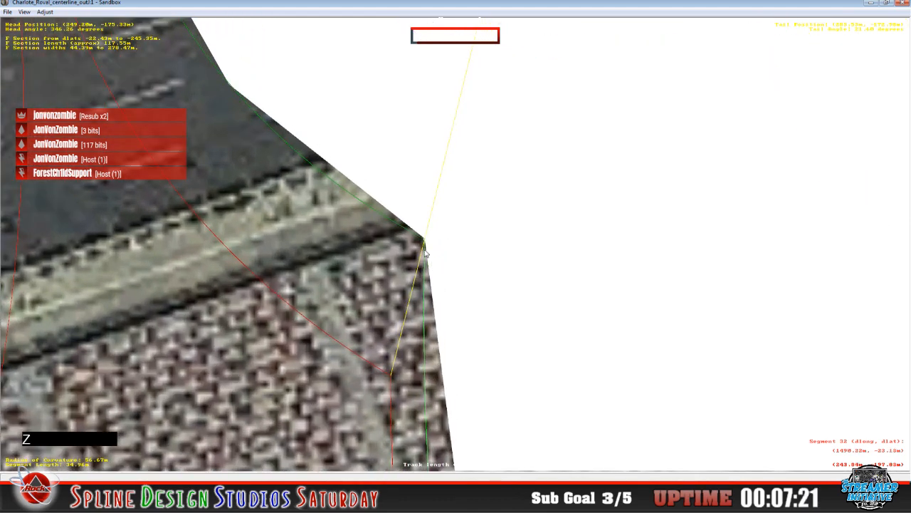
left_click(425, 251)
left_click(421, 242)
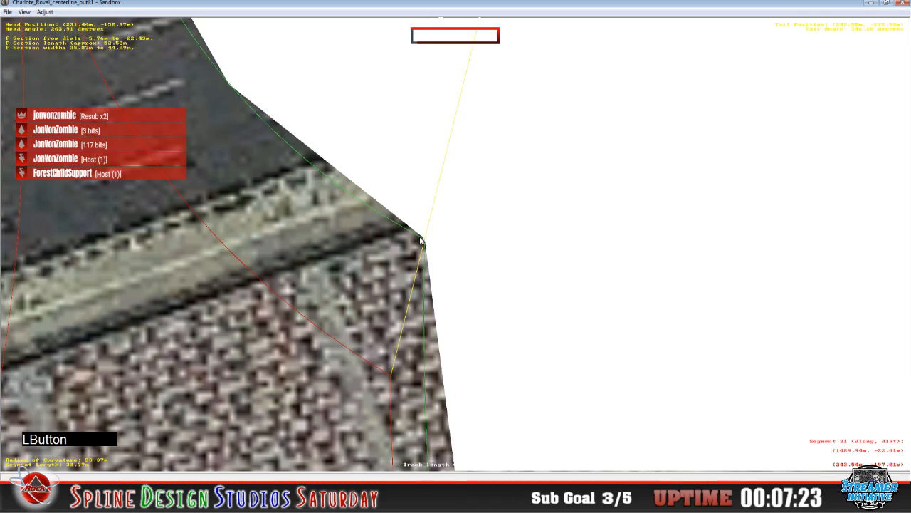
left_click(429, 244)
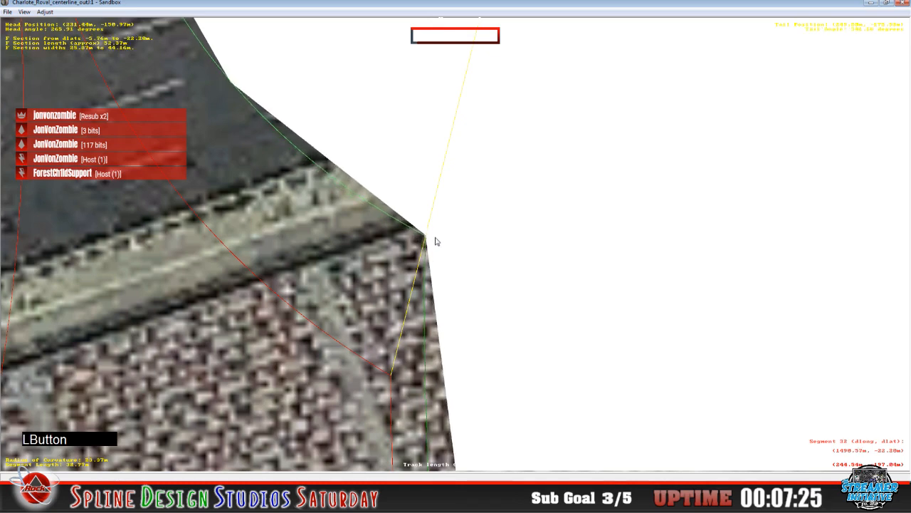
- Move segment 31's F section tail edge to about -29.86 m at the grandstand and its head edge to about -6.40 m
left_click_drag(413, 256, 357, 292)
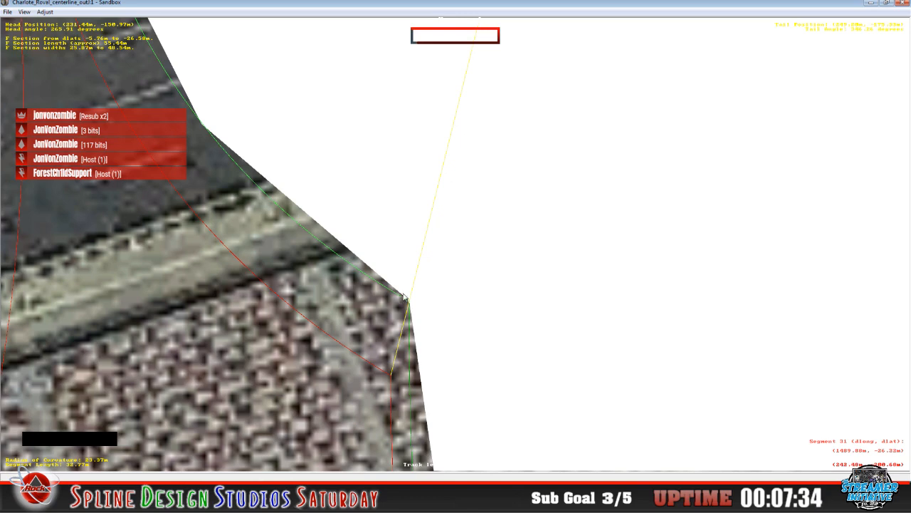
scroll(441, 363, "down", 3)
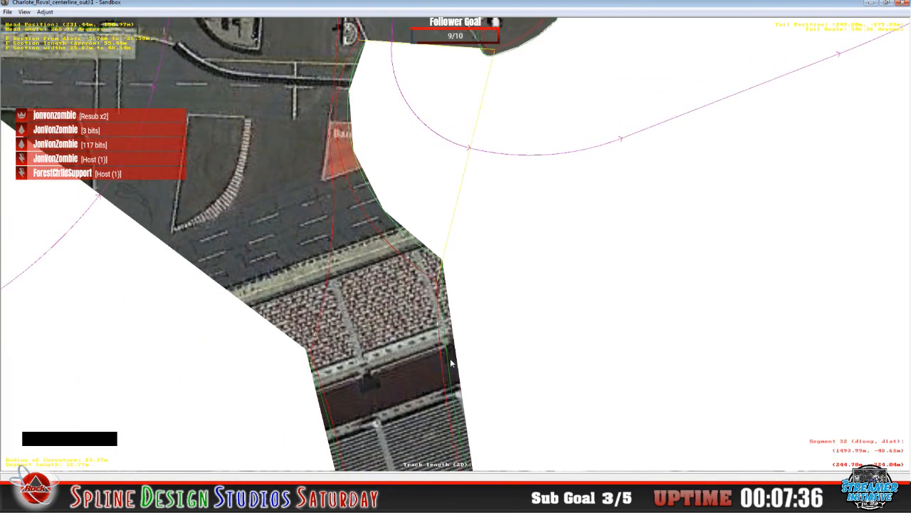
left_click(442, 270)
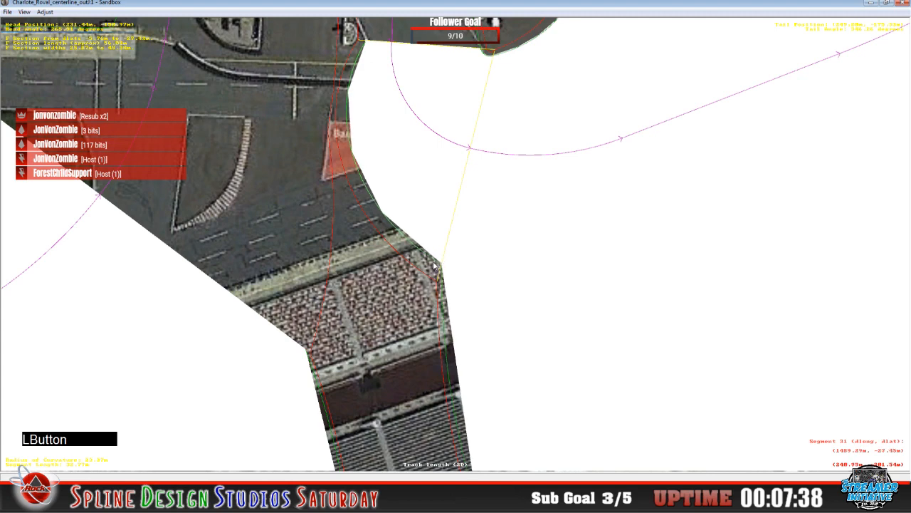
left_click_drag(440, 267, 428, 273)
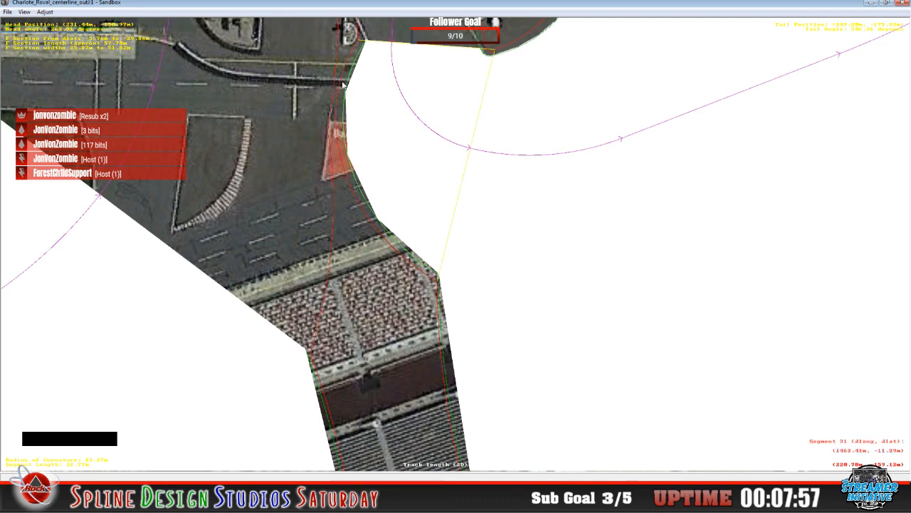
key("c")
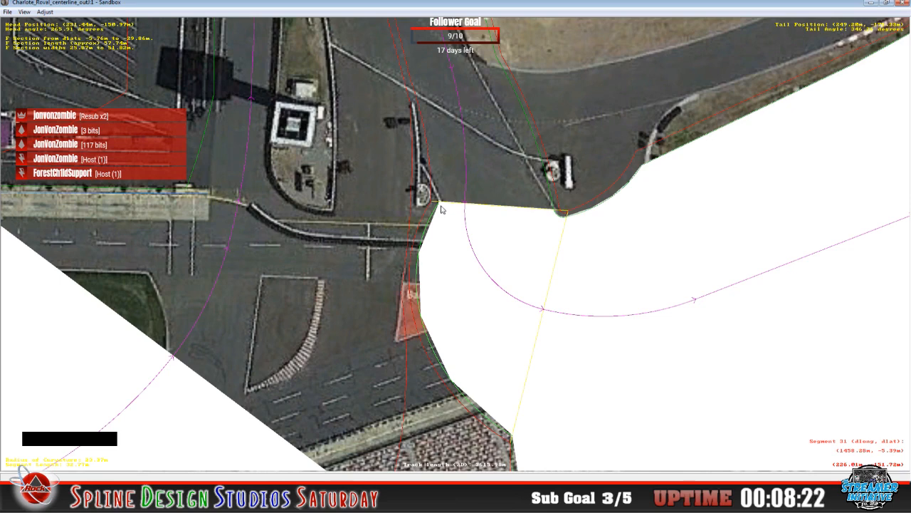
left_click_drag(439, 206, 437, 206)
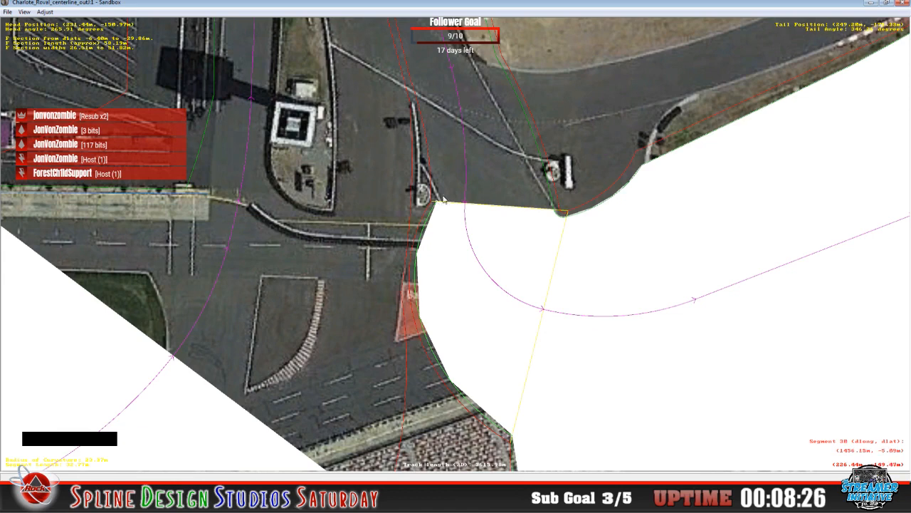
- Insert an F section on segment 30, the stretch just before the grandstand curve
left_click(443, 185)
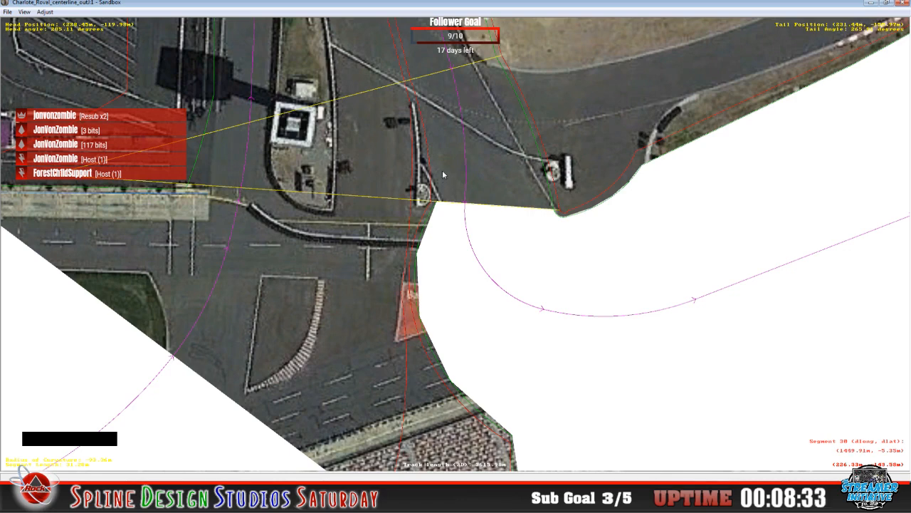
left_click(442, 171)
right_click(443, 171)
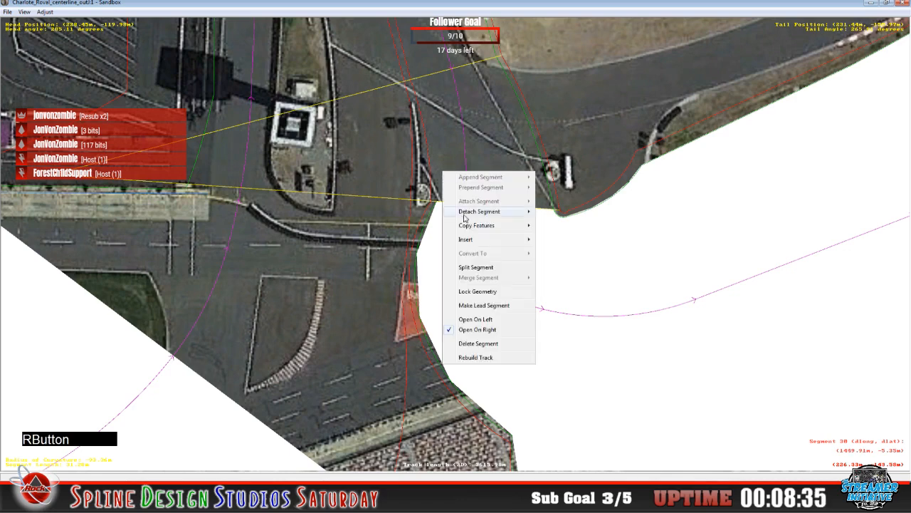
mouse_move(468, 244)
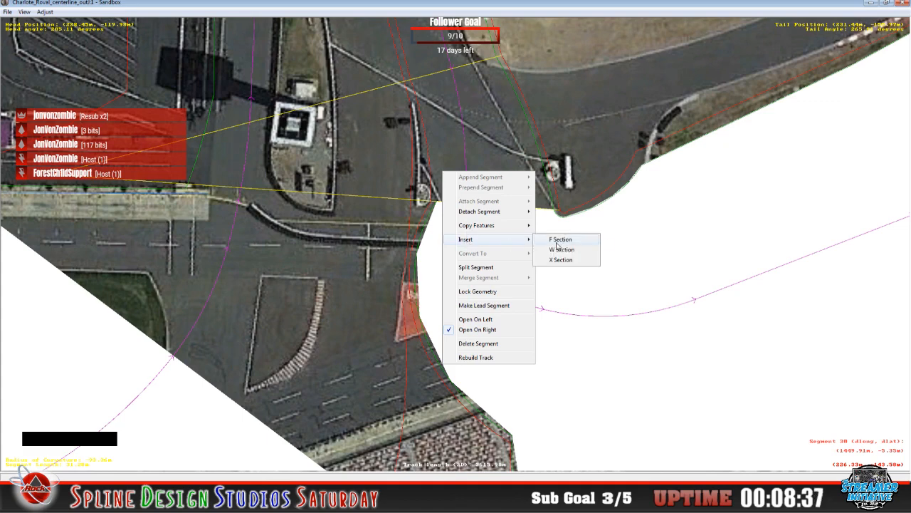
left_click(559, 242)
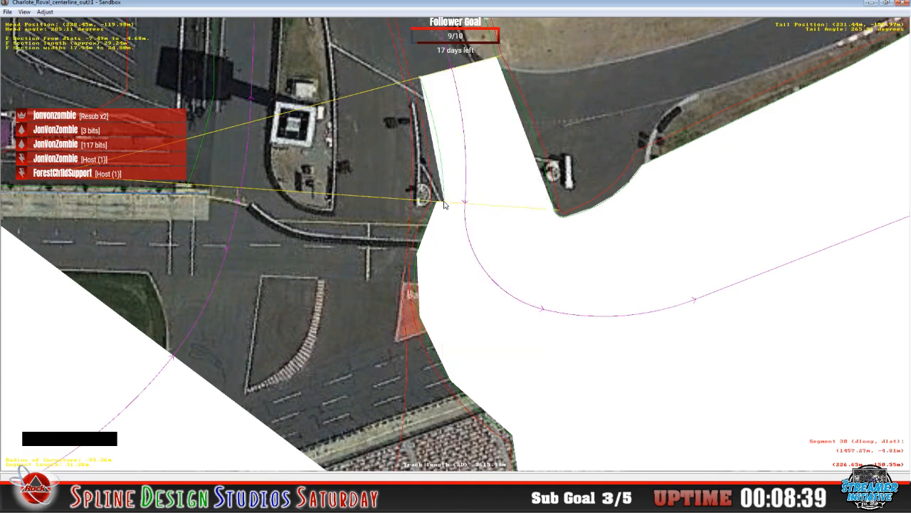
- Align the adjoining F section edges of segments 30 and 31 at about -6.10 m beside the pit-wall end
left_click_drag(443, 201, 435, 201)
left_click(434, 212)
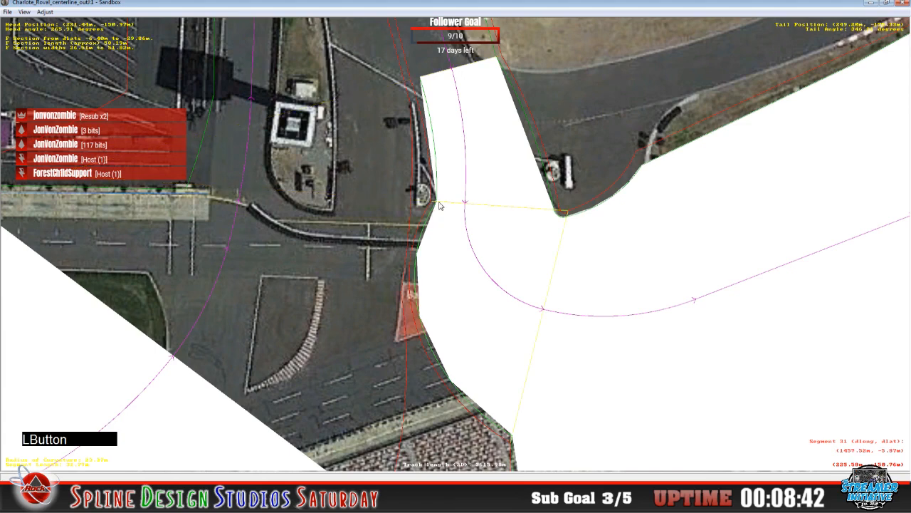
left_click(439, 206)
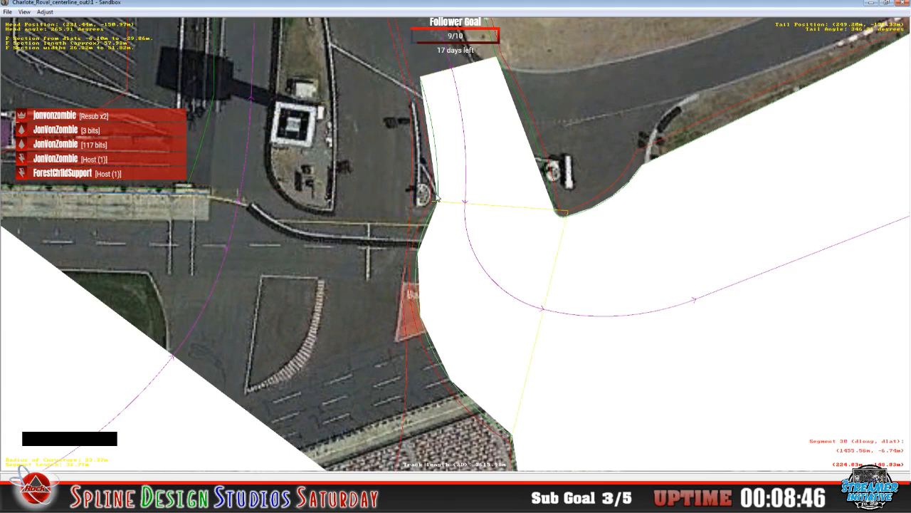
key("c")
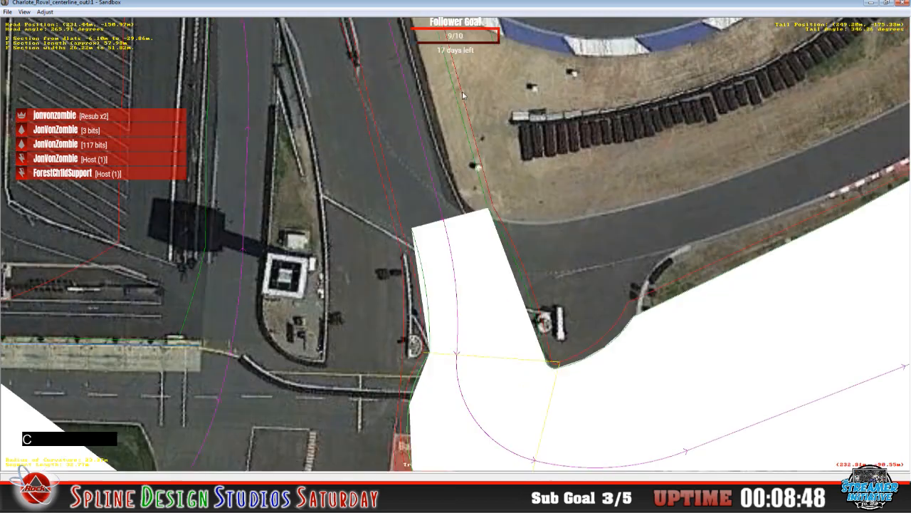
- Insert an F section on segment 29, the straight leading into segment 30
left_click(418, 186)
right_click(418, 187)
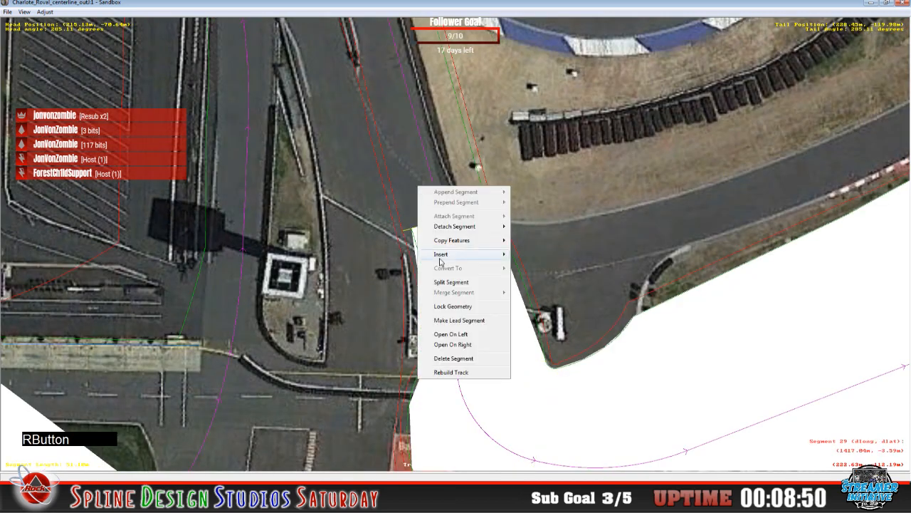
mouse_move(442, 257)
left_click(528, 255)
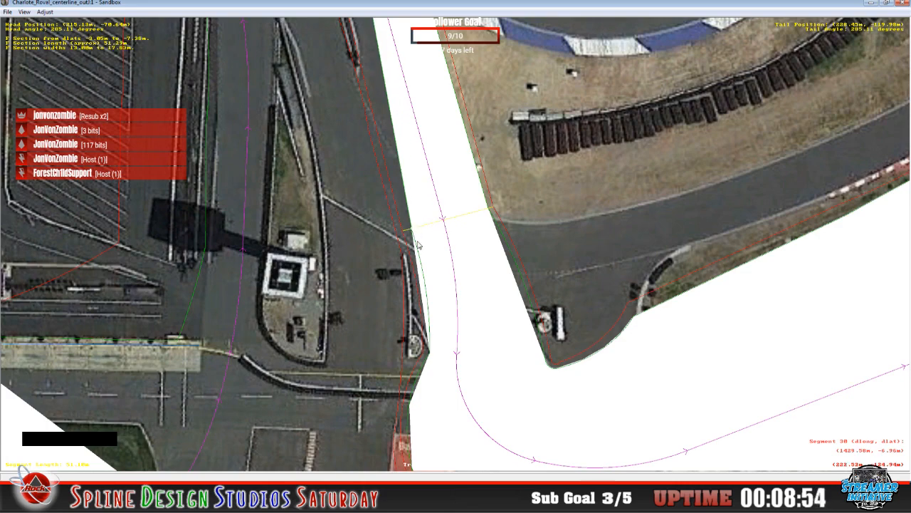
- Align the adjoining F section edges of segments 29 and 30 at about -7.80 m
left_click(415, 240)
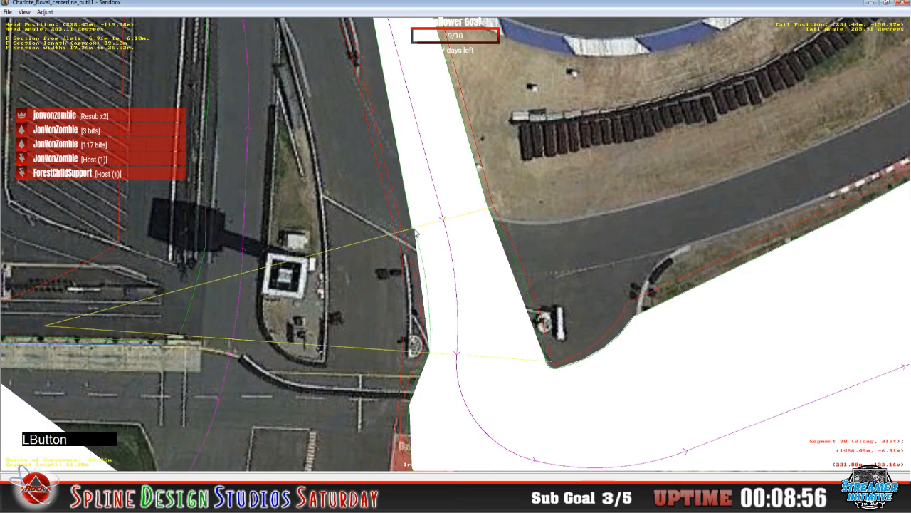
scroll(411, 234, "up", 3)
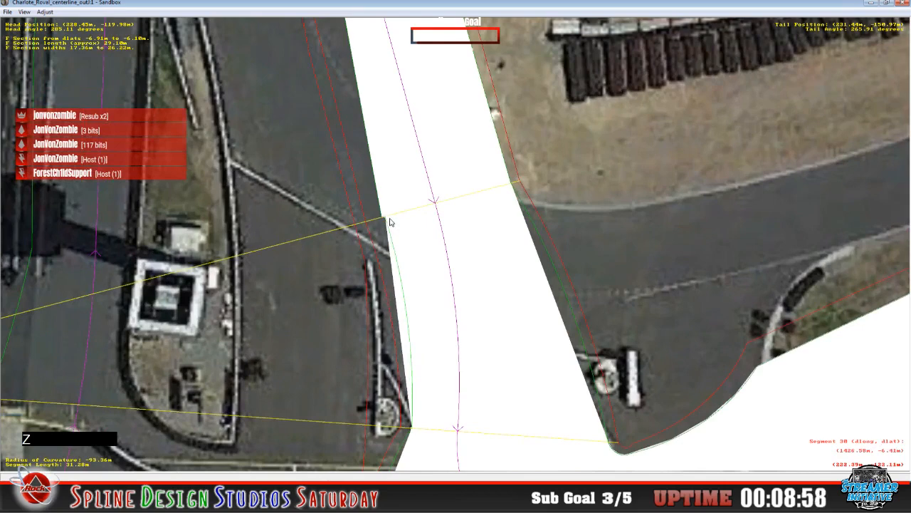
left_click(383, 222)
left_click_drag(387, 223, 379, 223)
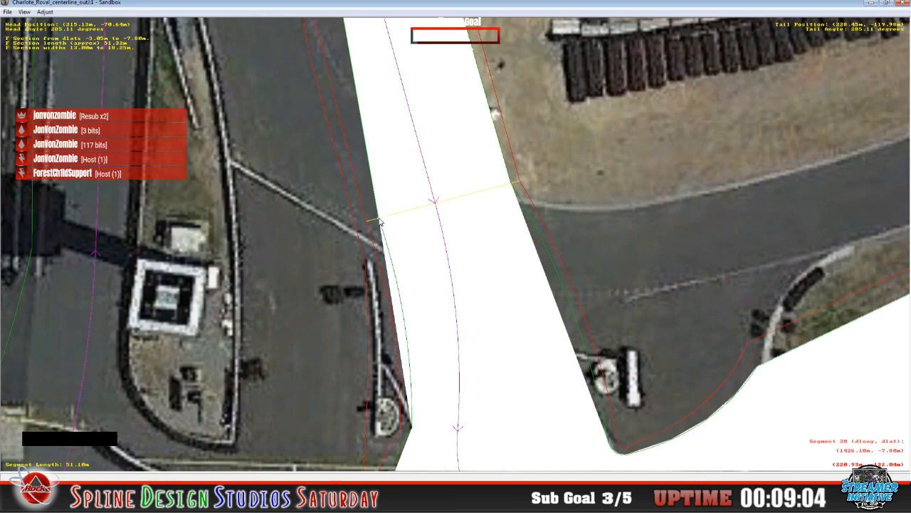
key("c")
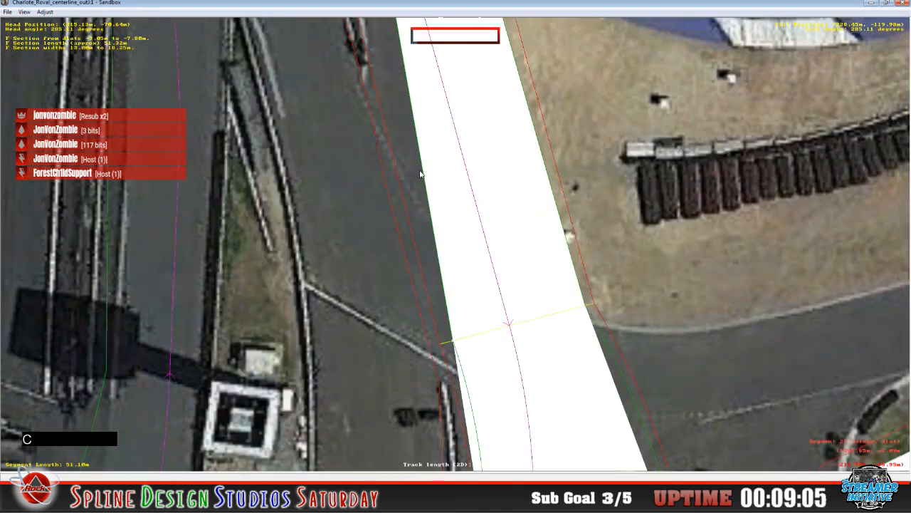
- Move the head edge of segment 29's F section outward to about -6.80 m, close to the pit wall
left_click(422, 176)
key("c")
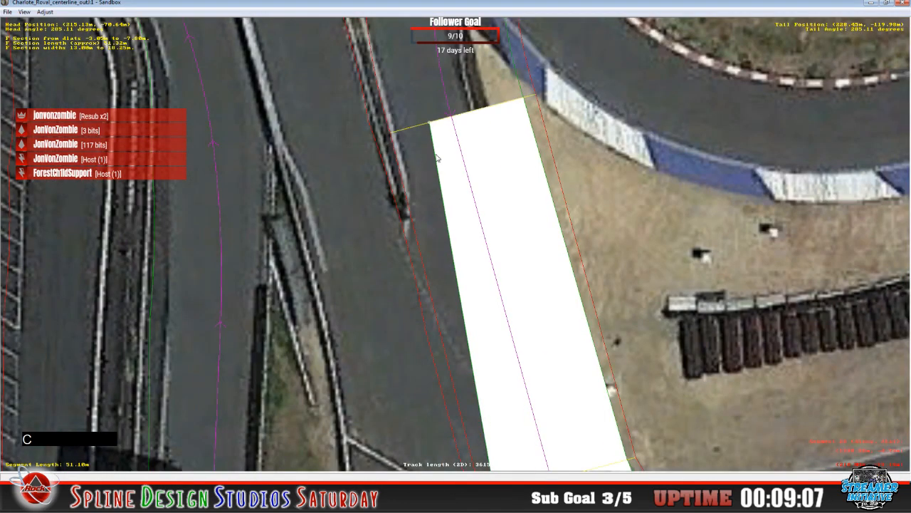
left_click_drag(430, 123, 404, 132)
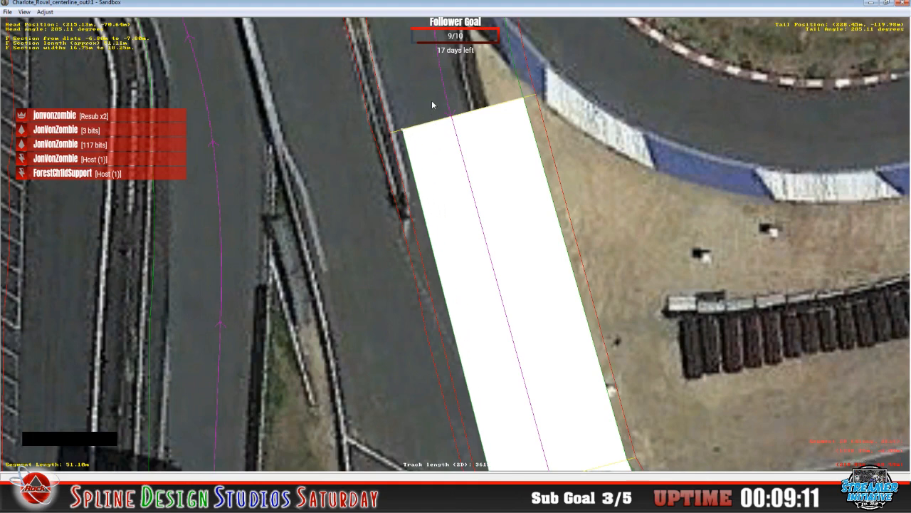
key("x")
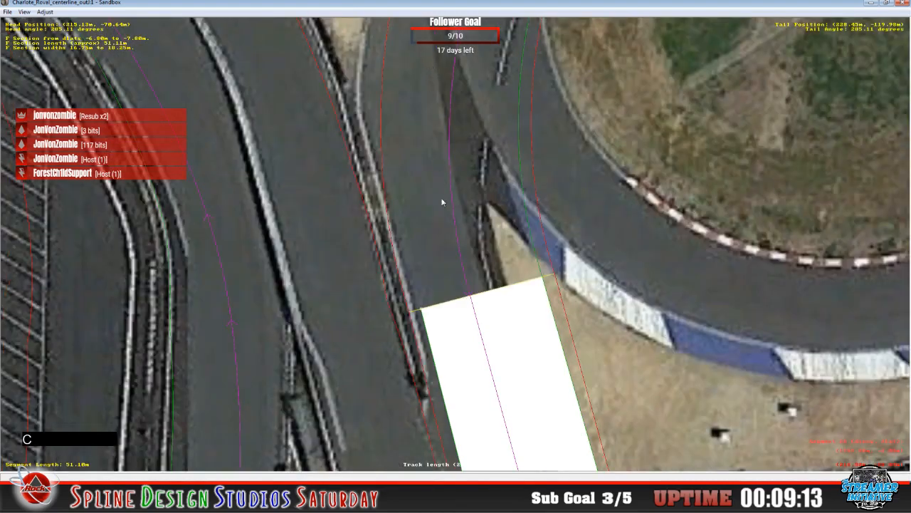
- Look over the whole track layout and its F section coverage, returning to the junction of segments 28 and 29
key("x")
key("x")
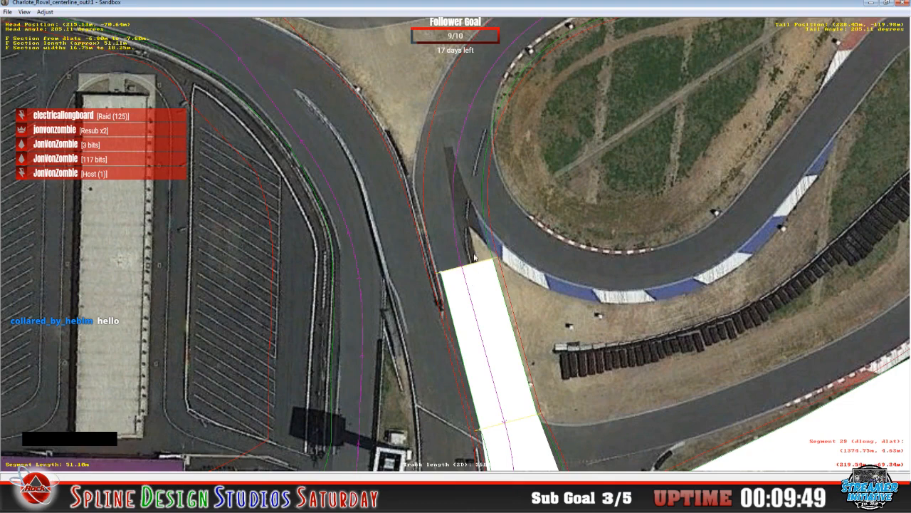
left_click(448, 226)
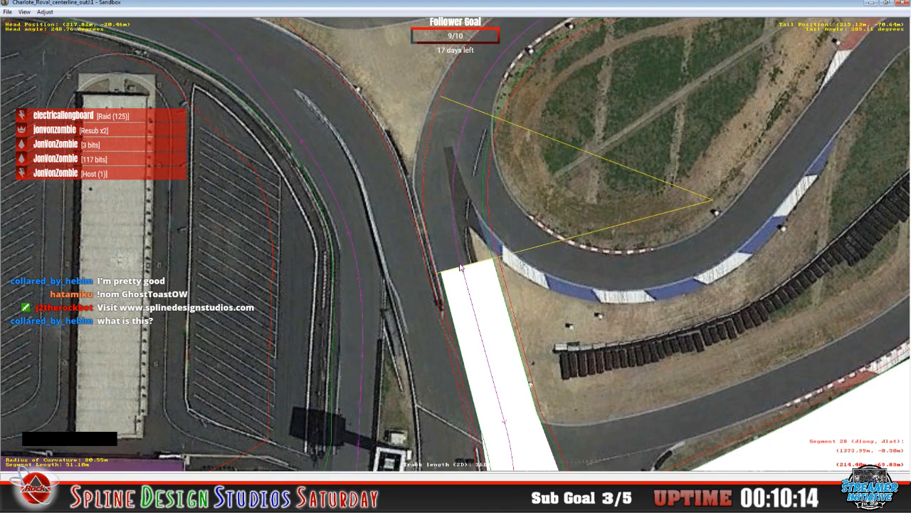
scroll(460, 267, "down", 5)
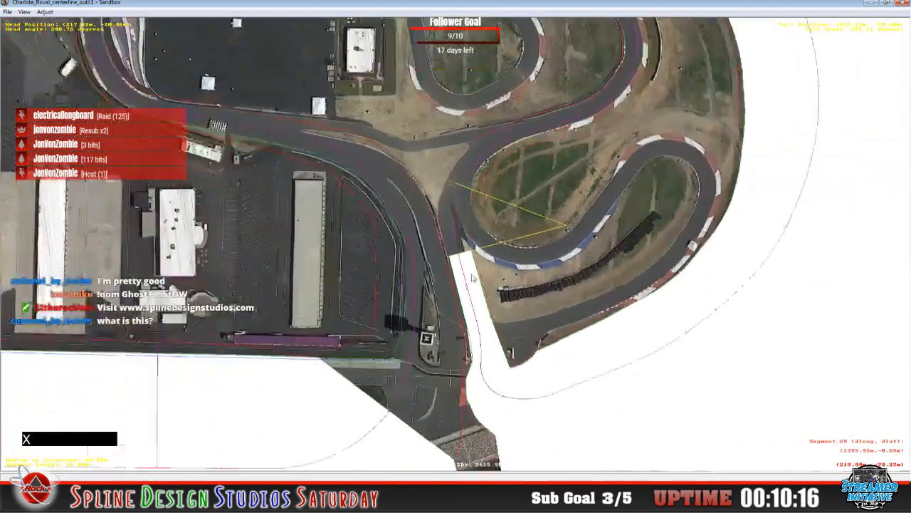
scroll(530, 320, "down", 4)
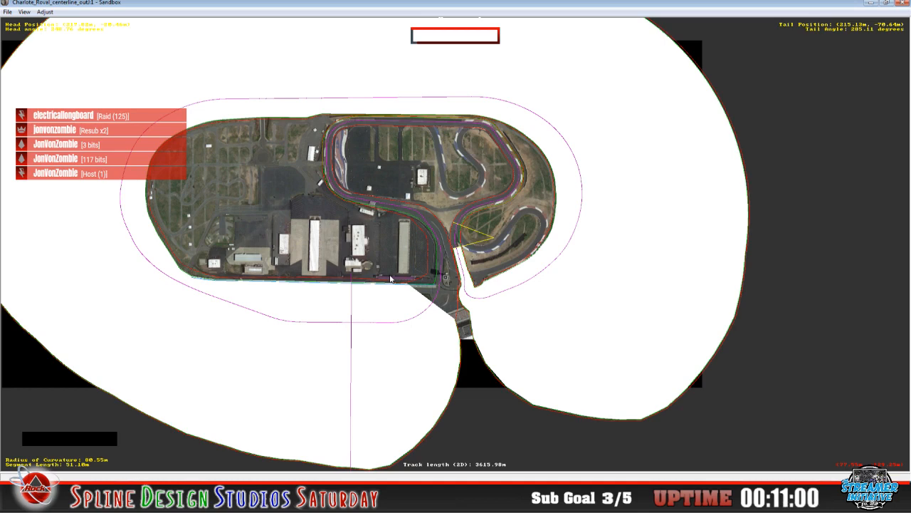
left_click(271, 11)
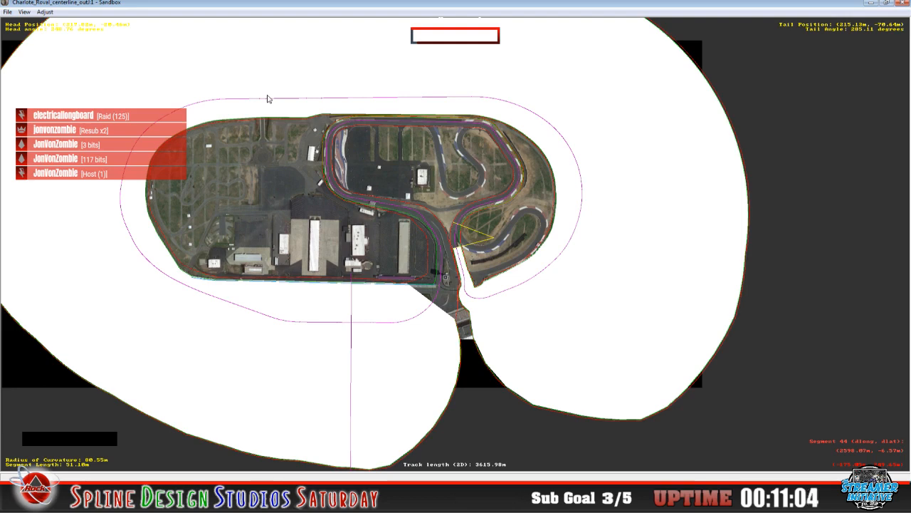
key("s")
left_click(303, 5)
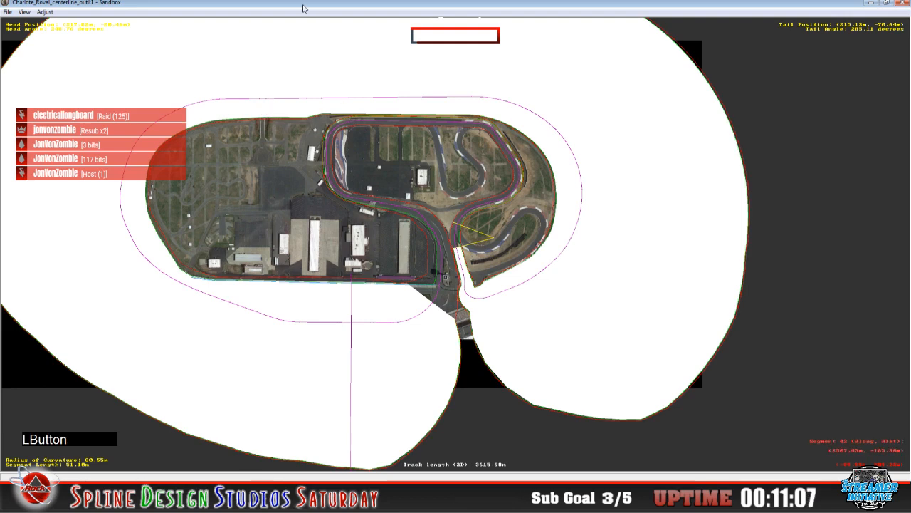
key("x")
key("x")
key("x")
key("x")
key("x")
key("x")
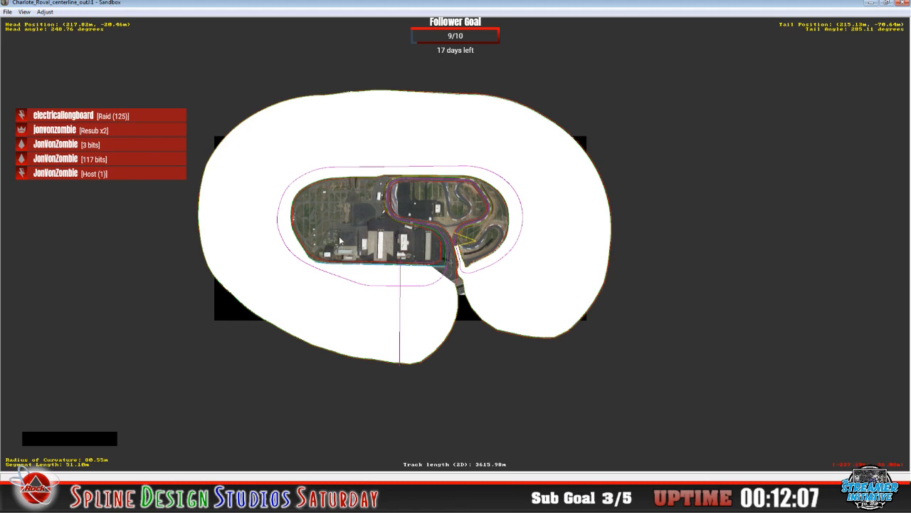
left_click(365, 237)
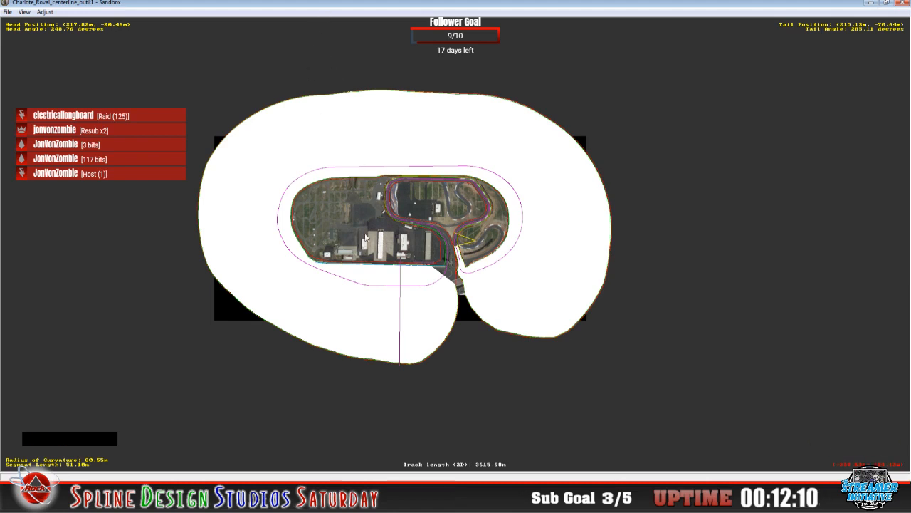
key("z")
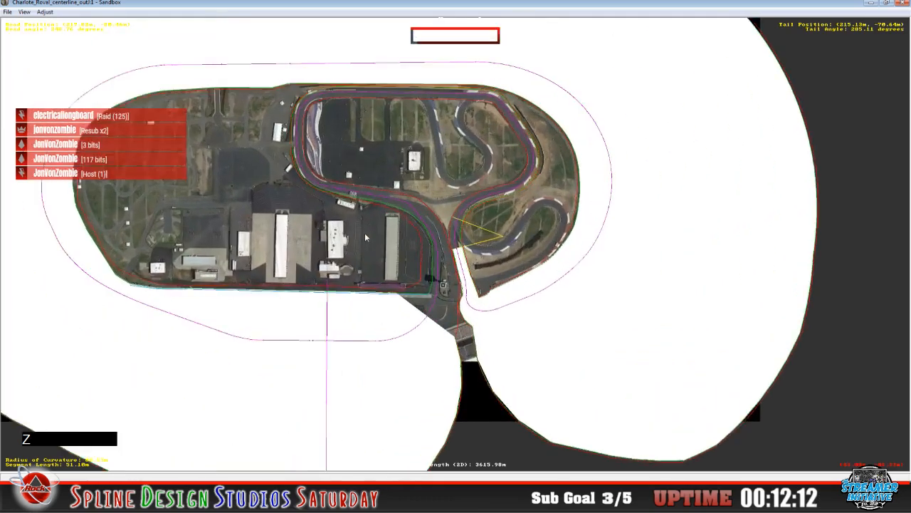
key("z")
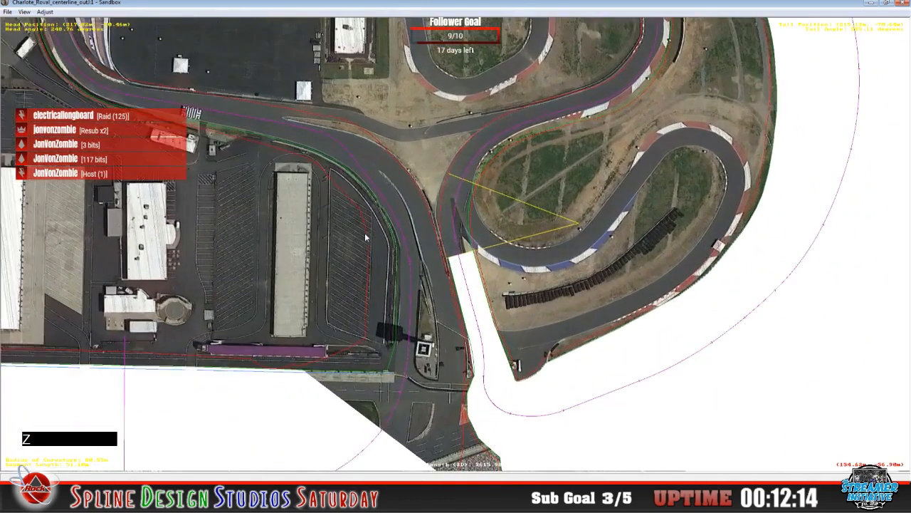
key("z")
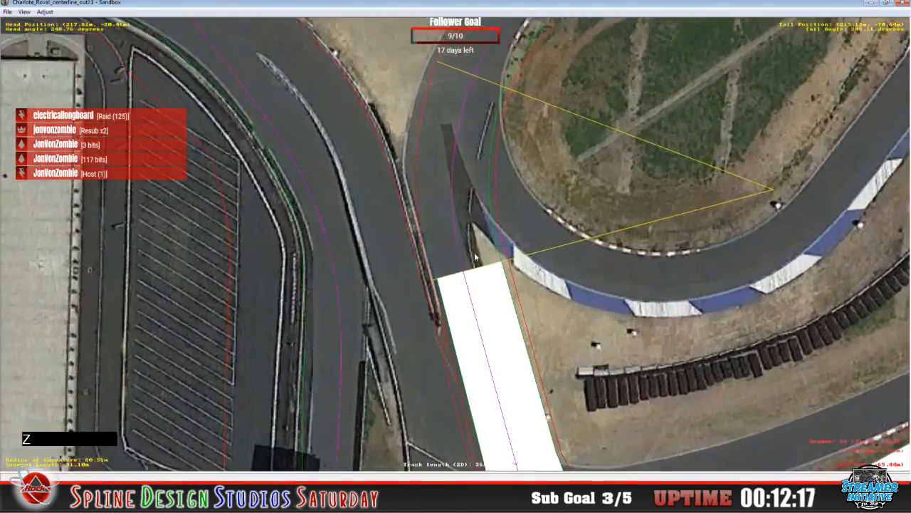
key("z")
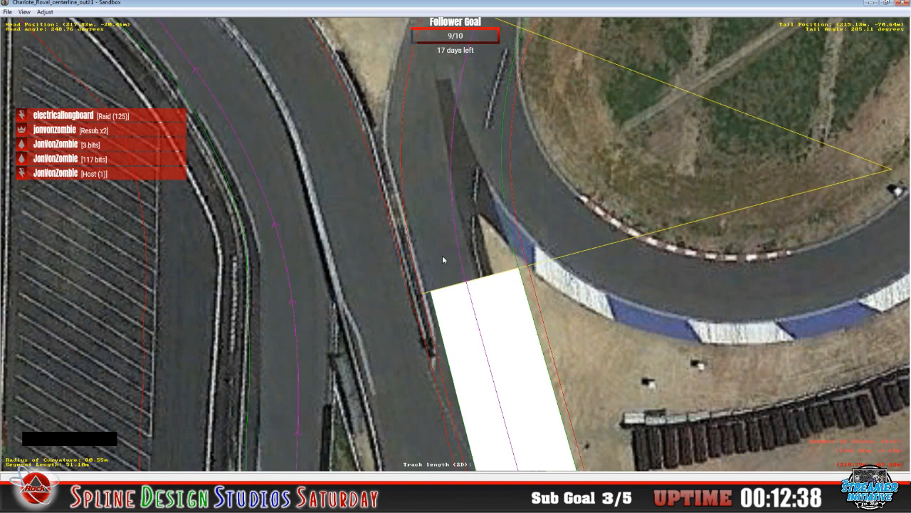
- Insert an F section on segment 28, the curve leading into segment 29
left_click(441, 242)
right_click(441, 242)
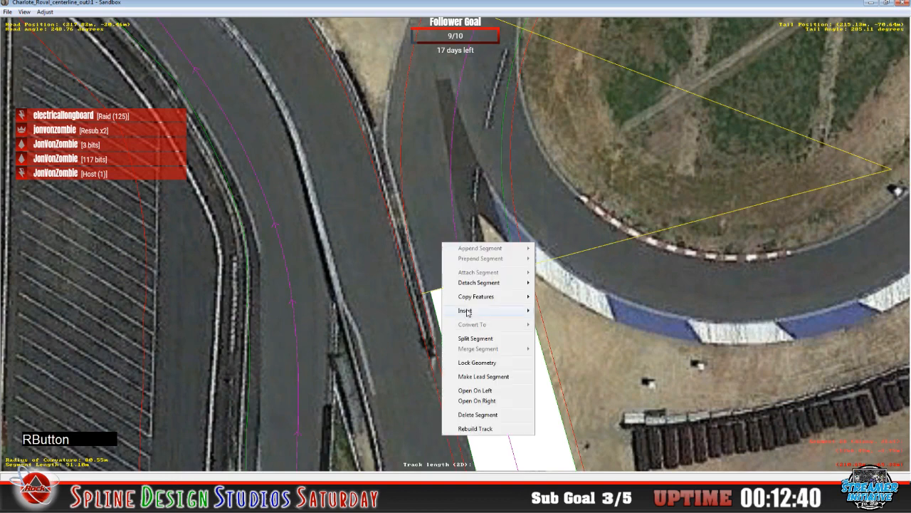
mouse_move(466, 312)
left_click(557, 312)
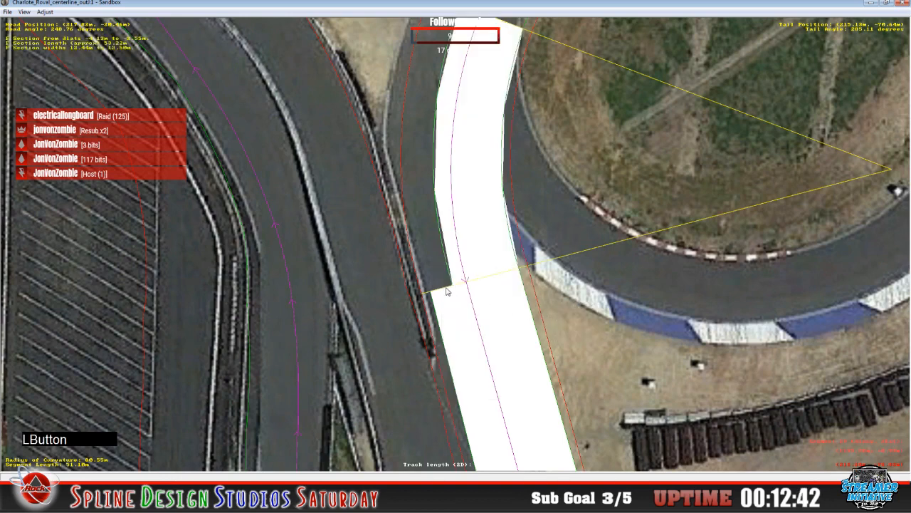
- Align the adjoining F section edges of segments 28 and 29 at about -6.60 m beside the pit wall
left_click(452, 288)
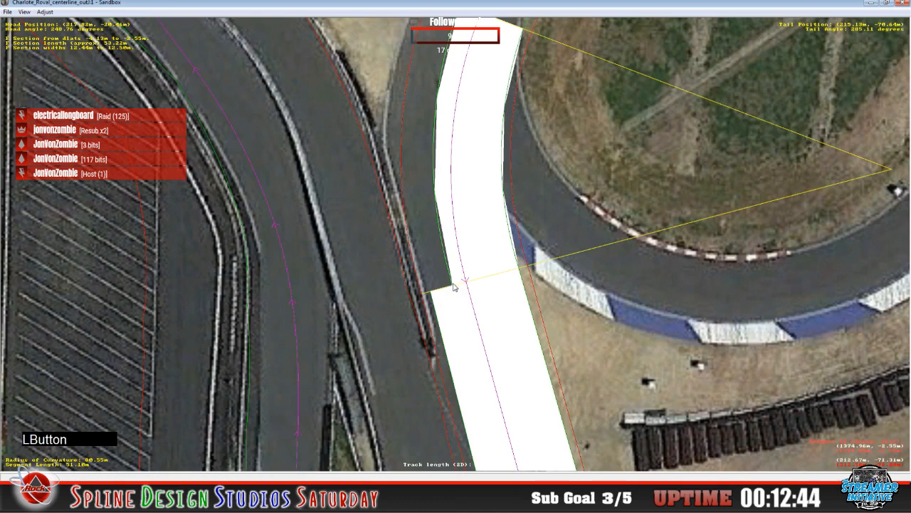
left_click_drag(453, 286, 431, 294)
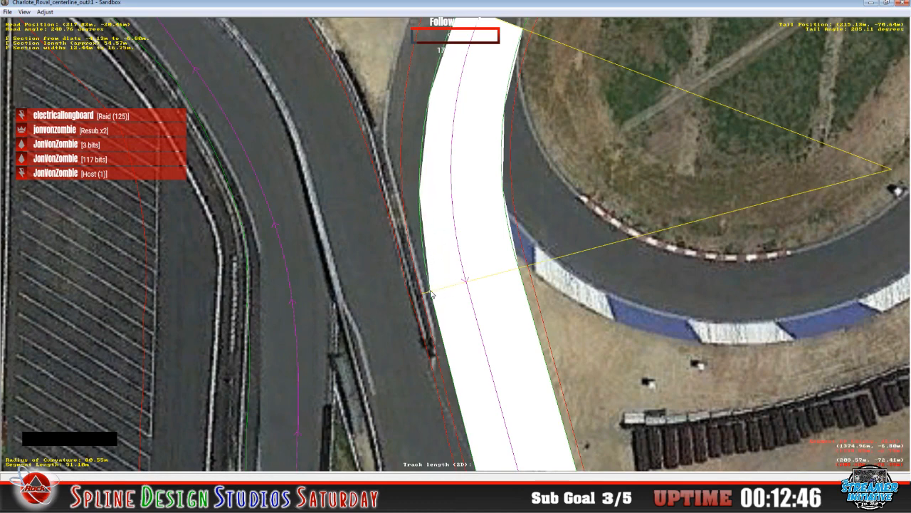
left_click(431, 293)
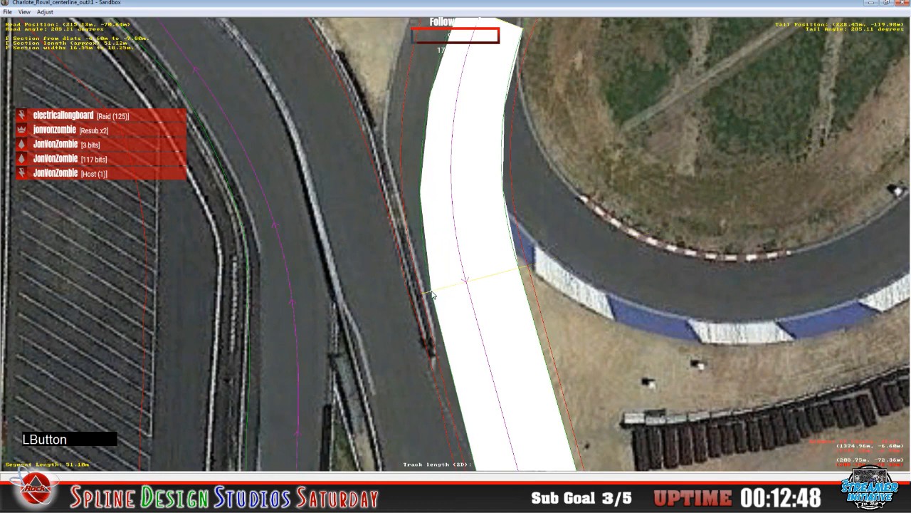
left_click(432, 293)
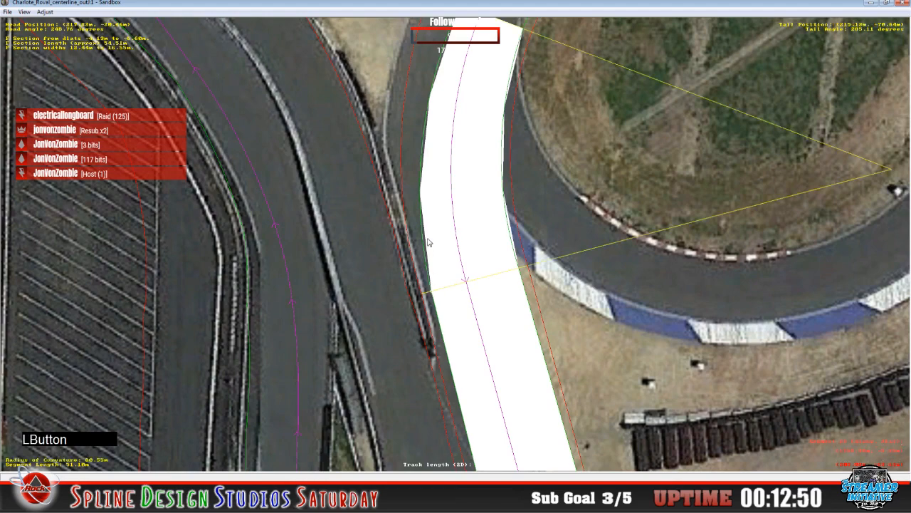
key("c")
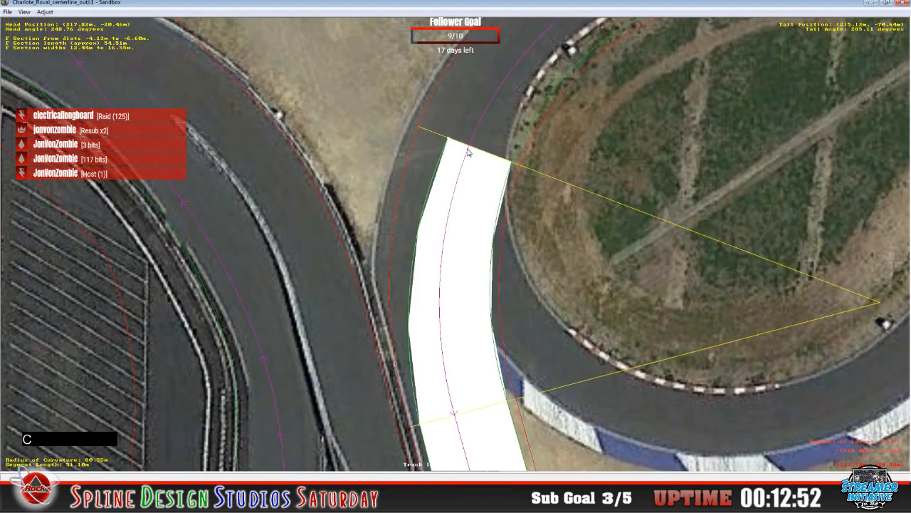
- Move the head edge of segment 28's F section outward to about -8.88 m on the outside of the curve
left_click_drag(450, 142, 420, 141)
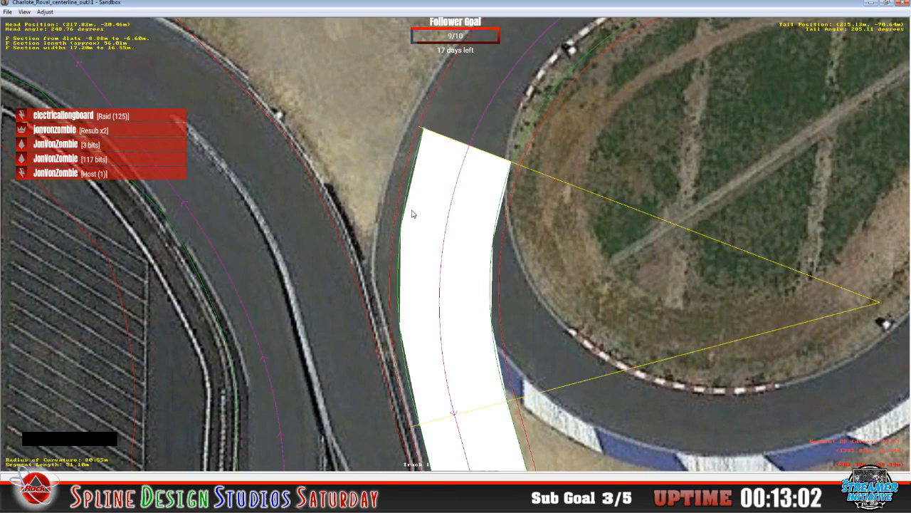
left_click(450, 164)
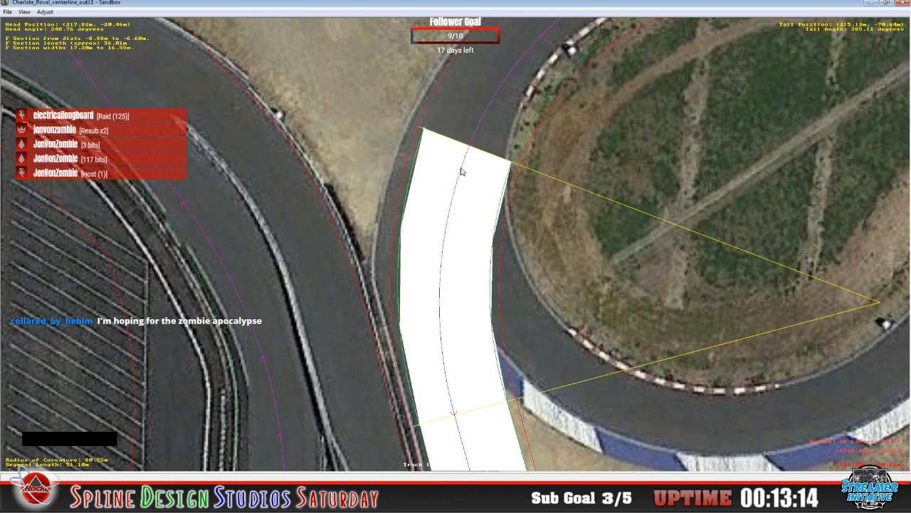
left_click(476, 2)
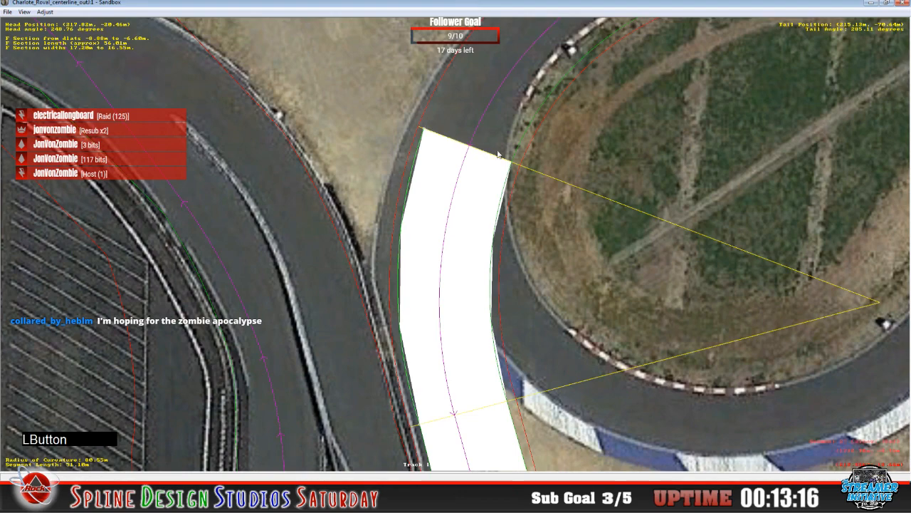
- Insert an F section on segment 27, the curve leading into segment 28
key("c")
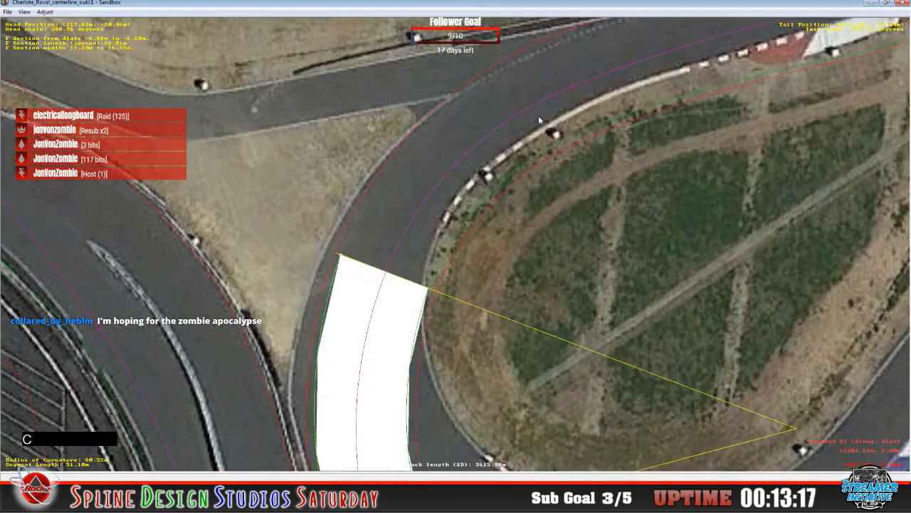
right_click(391, 230)
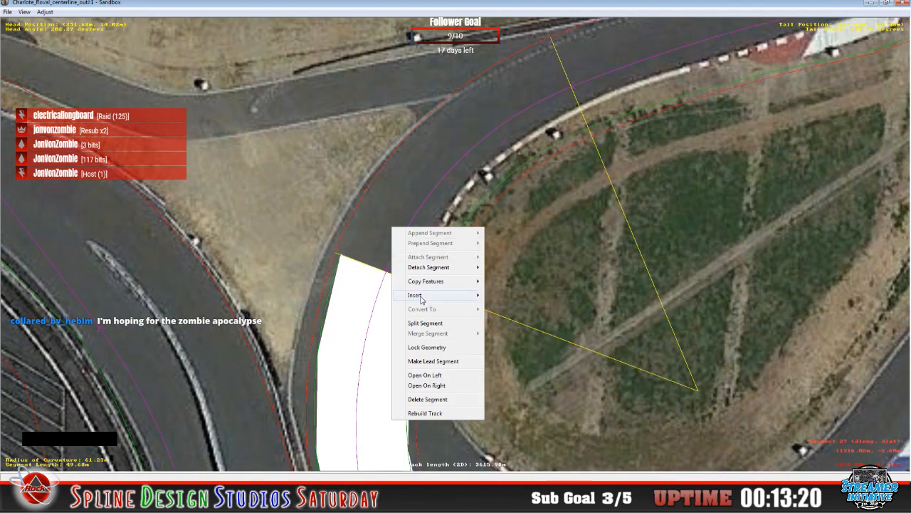
mouse_move(420, 298)
left_click(507, 293)
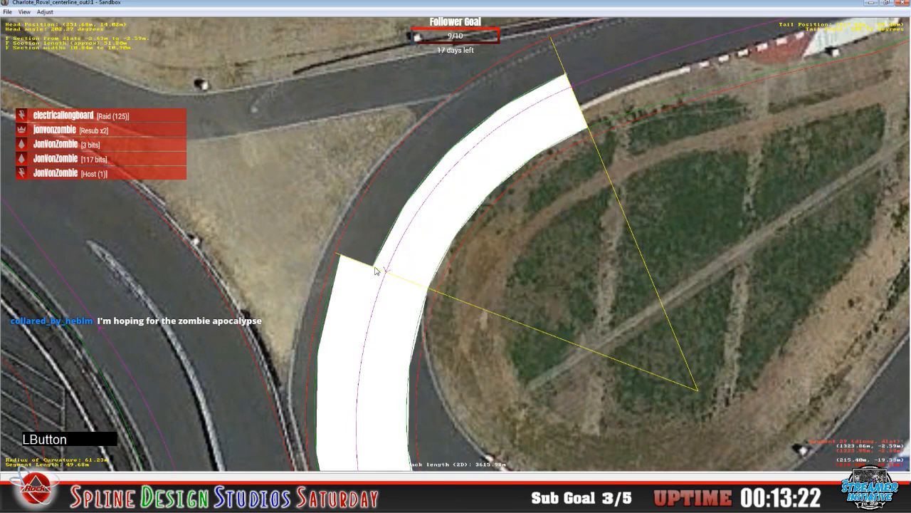
- Widen segment 27's F section on the outside of the curve, tail edge to about -8.86 m and head edge to about -8.40 m
left_click_drag(374, 264, 340, 255)
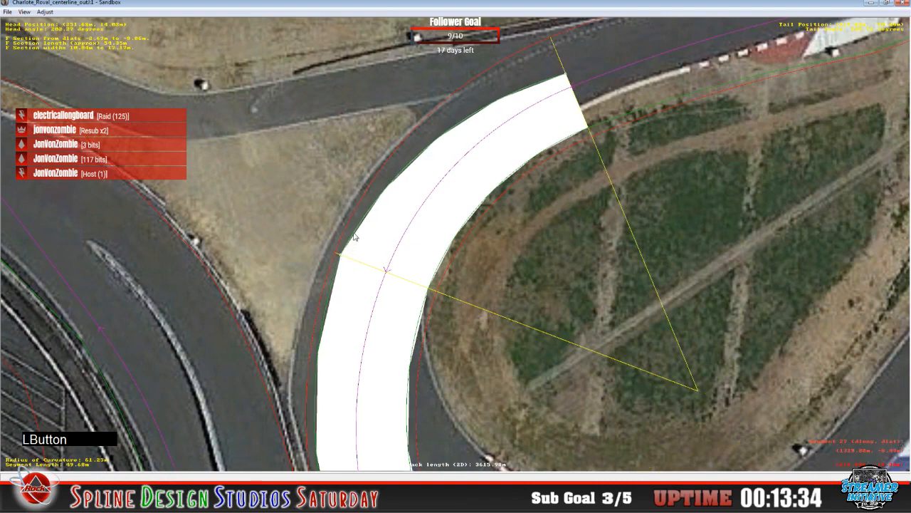
key("c")
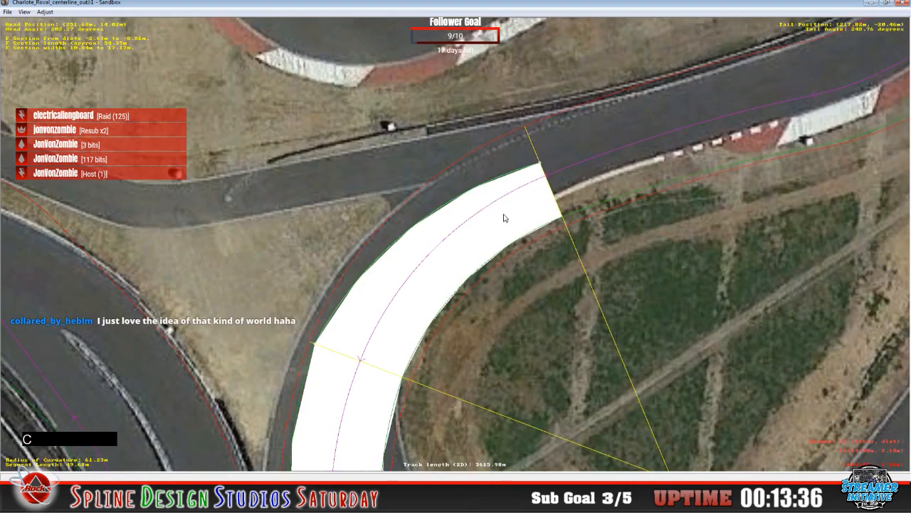
left_click_drag(539, 168, 520, 143)
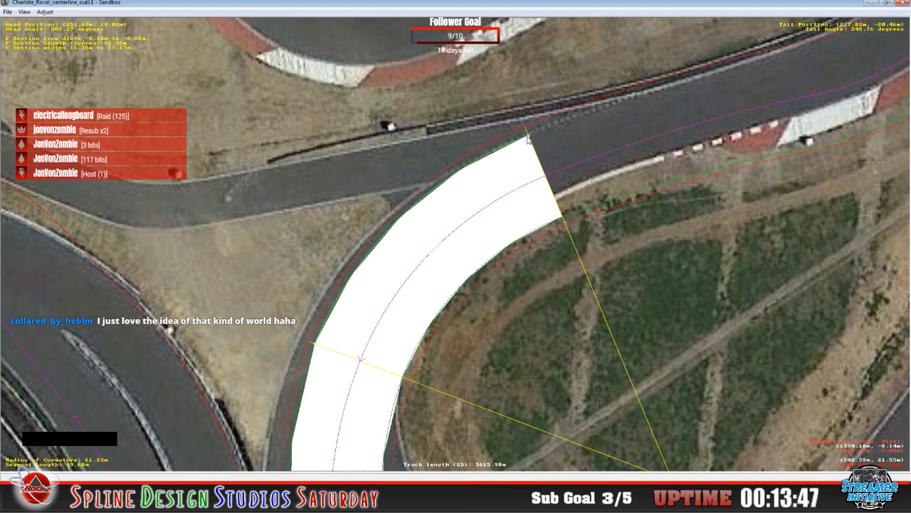
left_click_drag(528, 139, 522, 142)
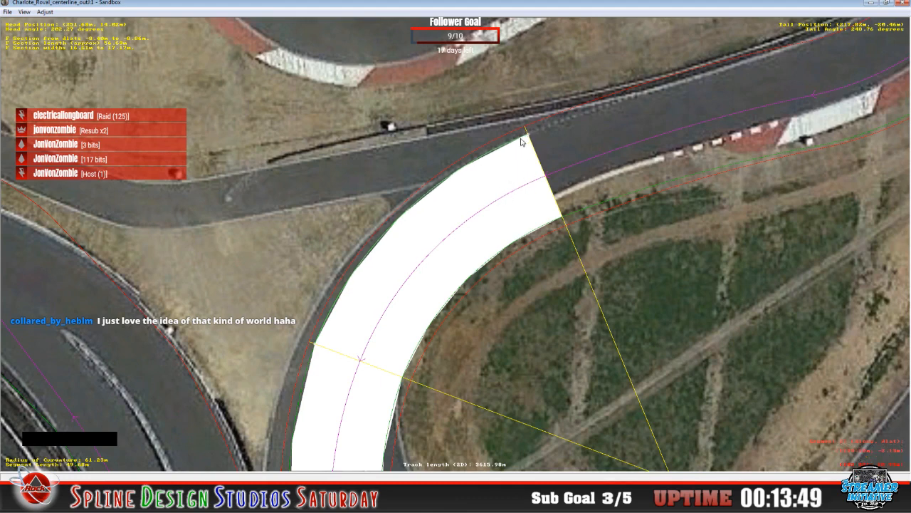
- Insert an F section on segment 26, the gentle bend leading into segment 27
right_click(562, 158)
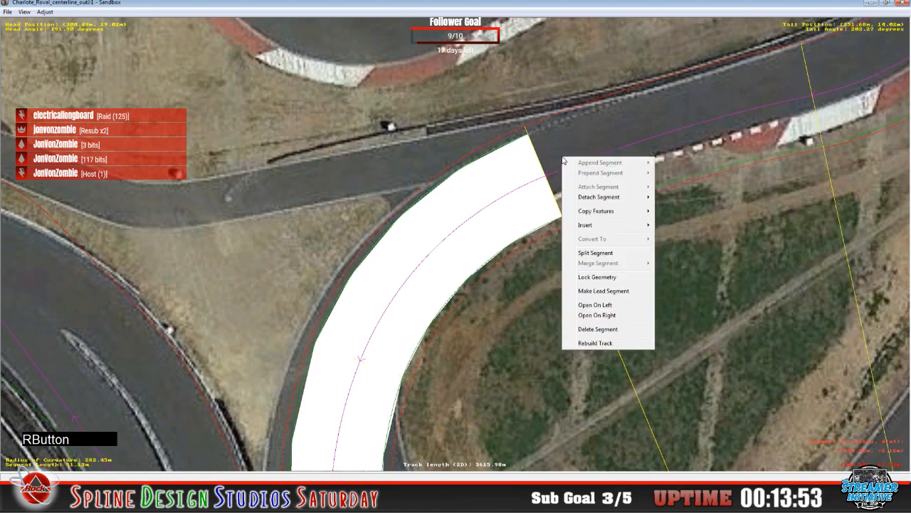
mouse_move(600, 227)
left_click(676, 225)
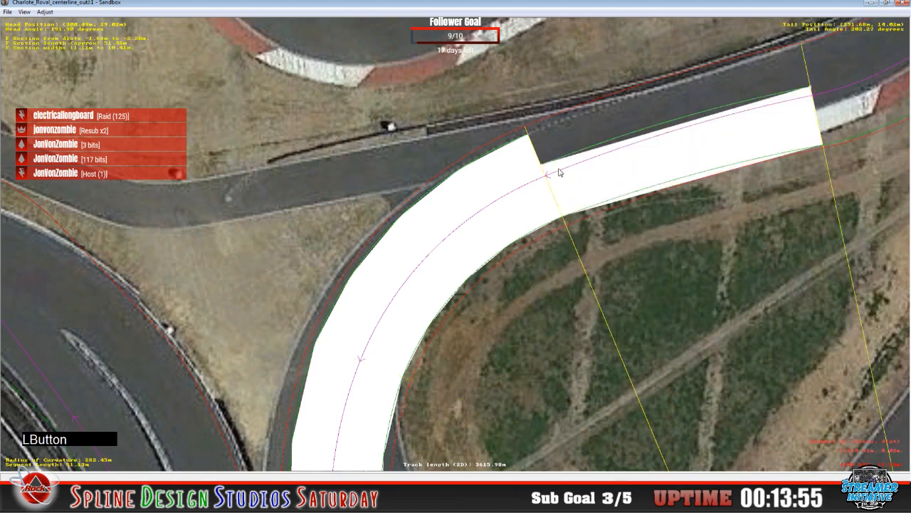
- Widen segment 26's F section toward the wall, tail edge to about -8.37 m and head edge to about -8.85 m
left_click_drag(541, 166, 527, 137)
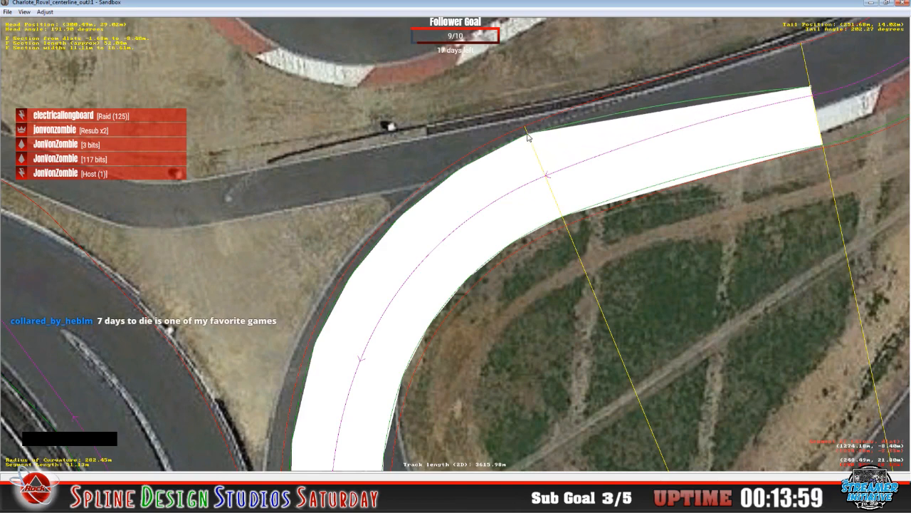
left_click(520, 138)
left_click_drag(528, 136, 531, 138)
left_click(568, 132)
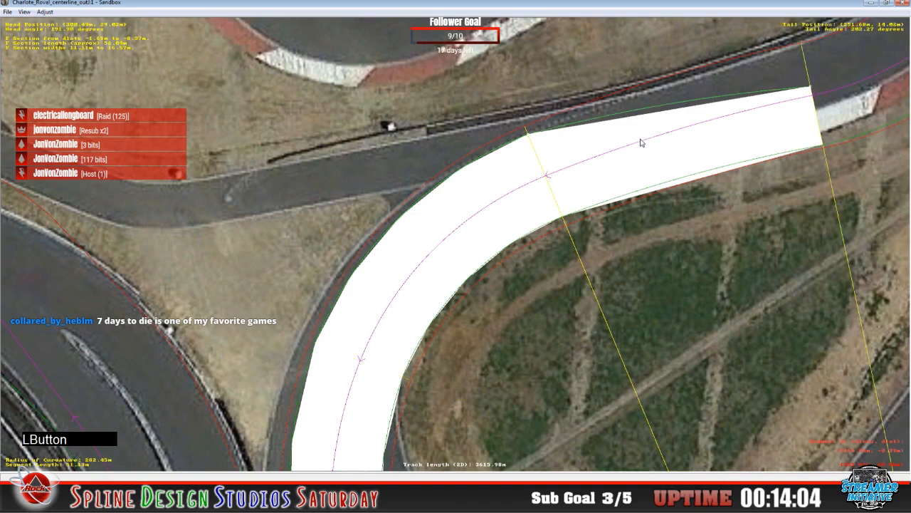
key("c")
left_click_drag(620, 194, 607, 156)
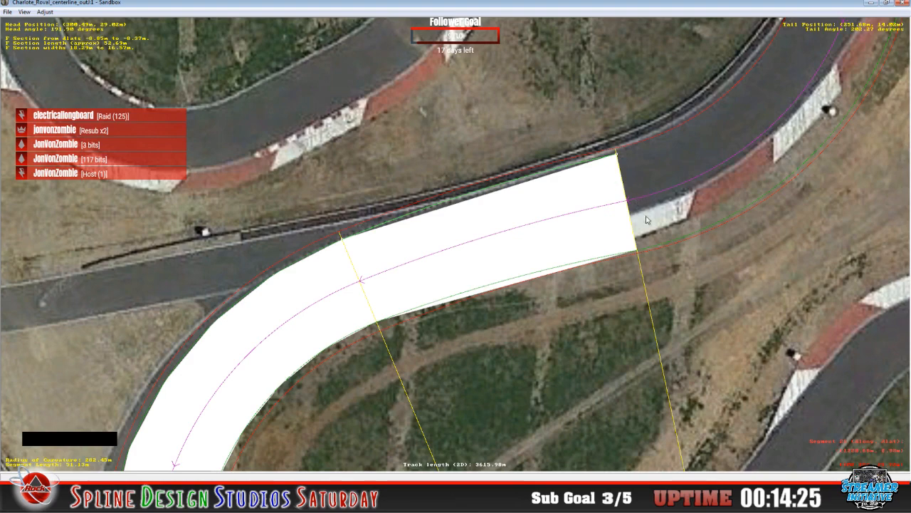
- Insert an F section on segment 25, the curve leading into segment 26
key("c")
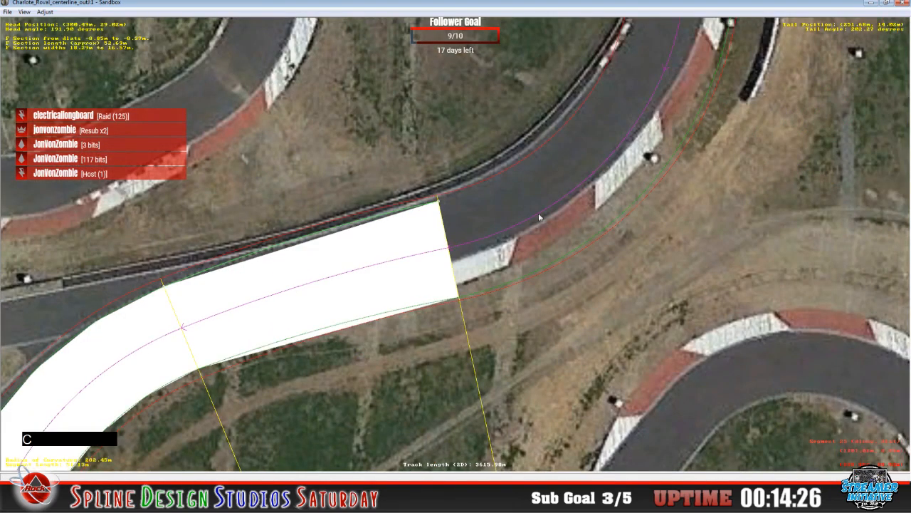
right_click(488, 218)
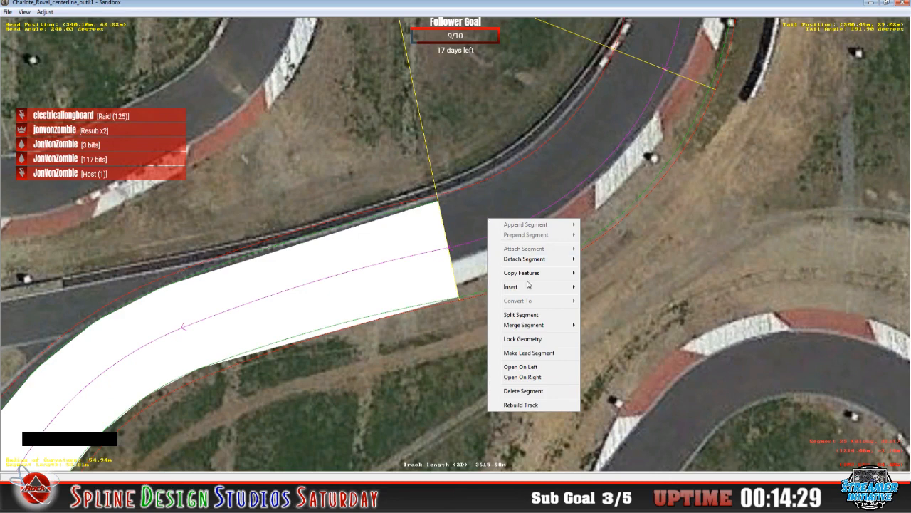
mouse_move(524, 287)
left_click(597, 287)
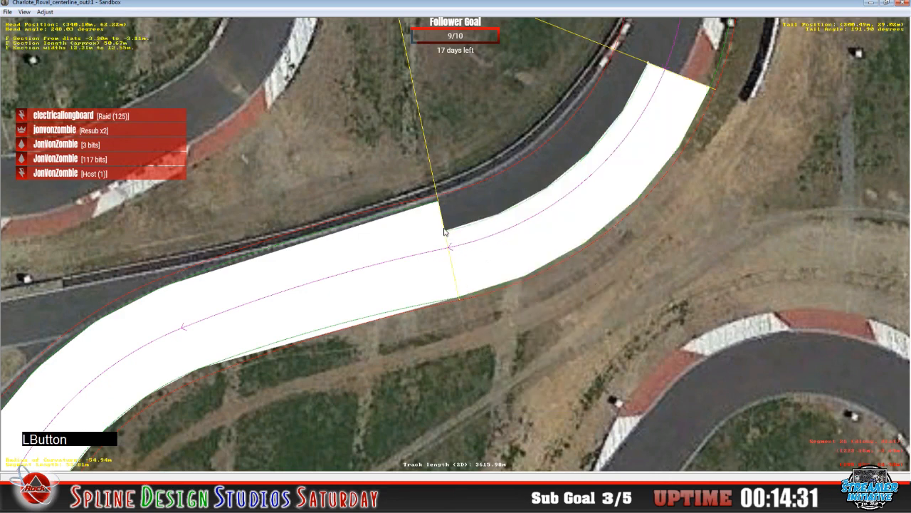
- Align the adjoining F section edges at the junction, segment 26's head at about -8.76 m and segment 25's tail at about -8.82 m
left_click_drag(442, 208, 441, 204)
left_click(437, 204)
key("z")
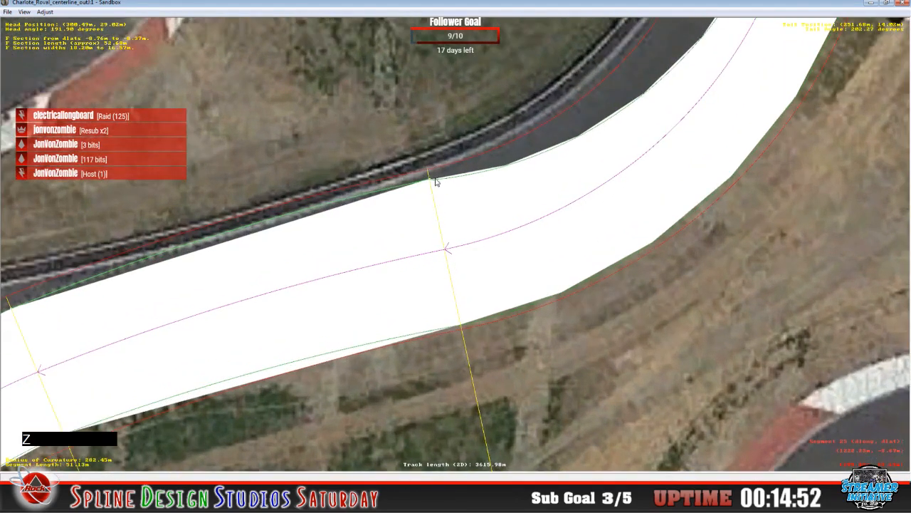
left_click(435, 181)
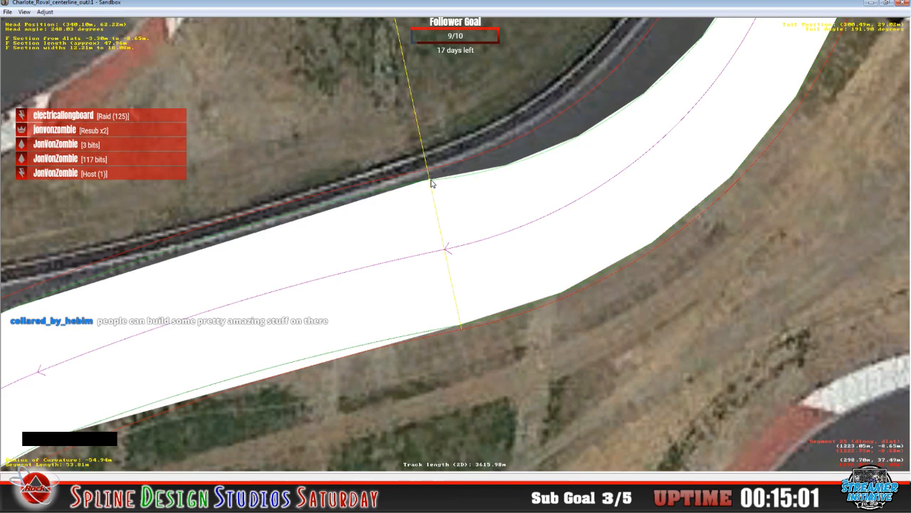
left_click(431, 183)
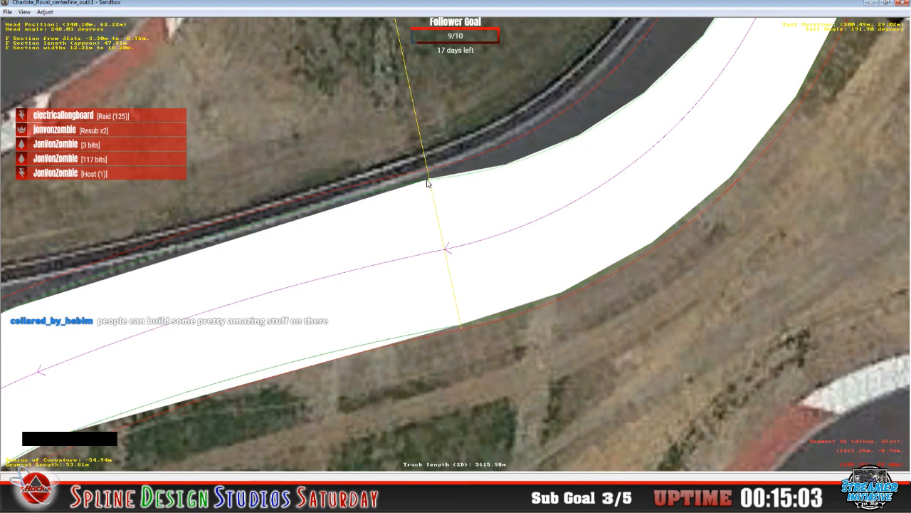
left_click(434, 184)
left_click(432, 182)
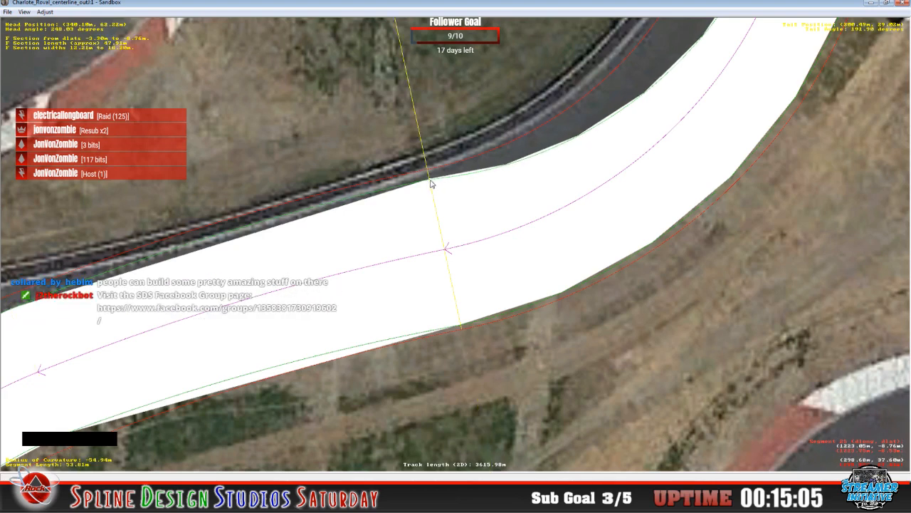
left_click(430, 184)
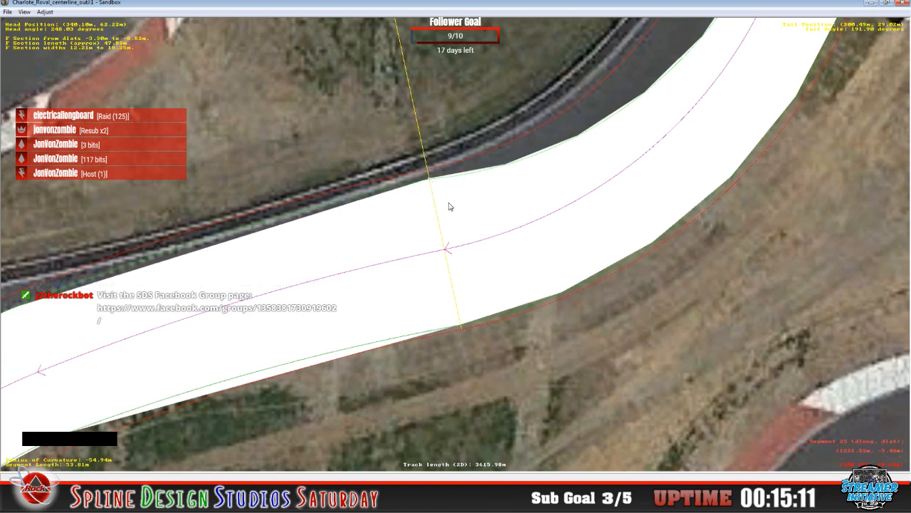
left_click(494, 173)
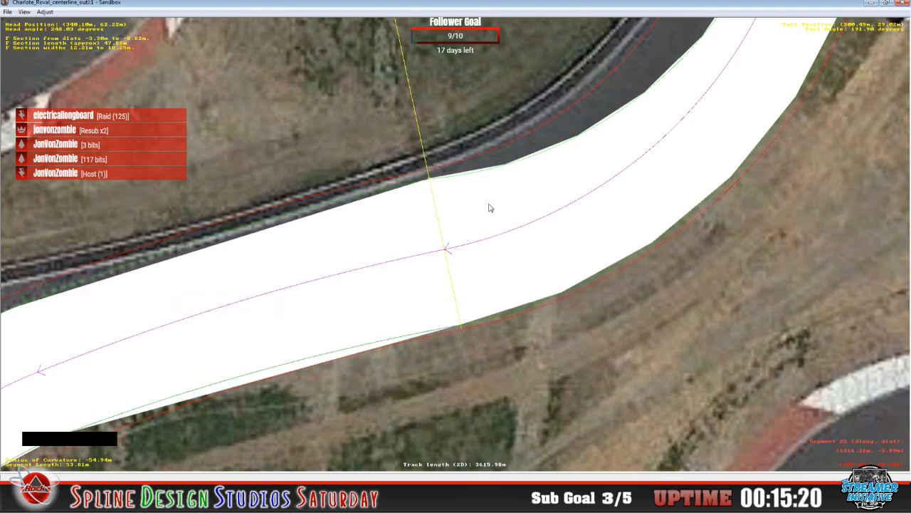
- Move the head edge of segment 25's F section outward to about -8.52 m, beside the inside kerb
key("c")
key("c")
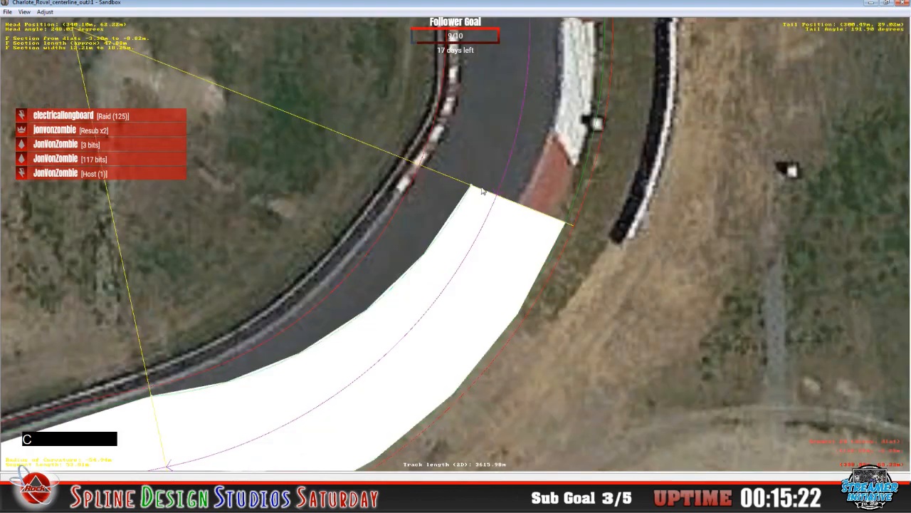
left_click_drag(477, 190, 431, 171)
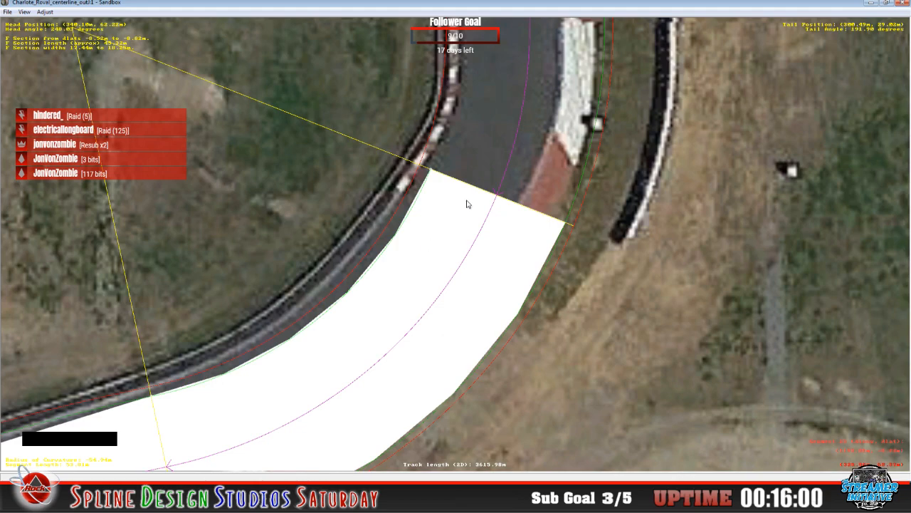
key("c")
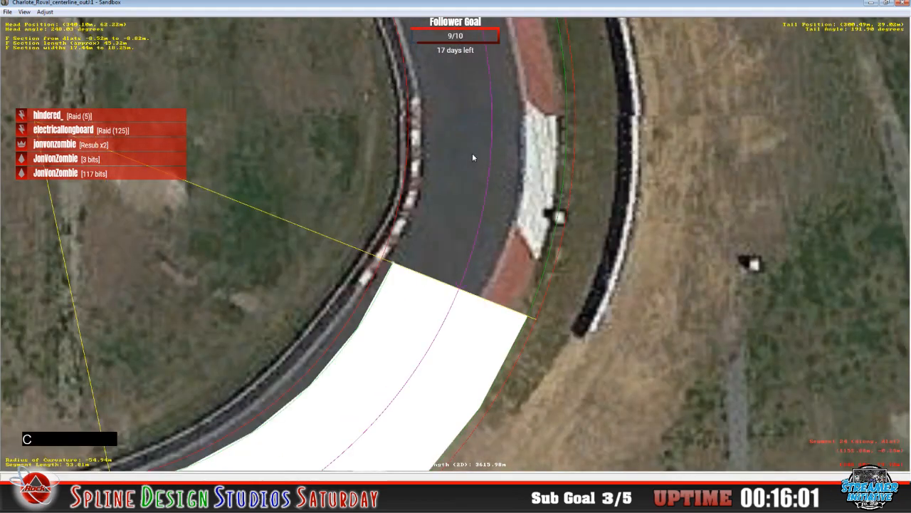
left_click(464, 201)
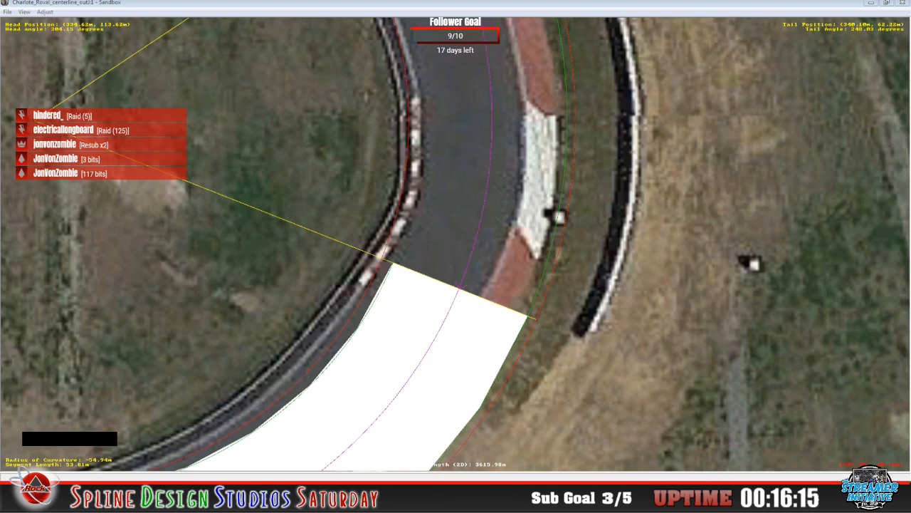
key("shift")
key("space")
key("d")
key("shift")
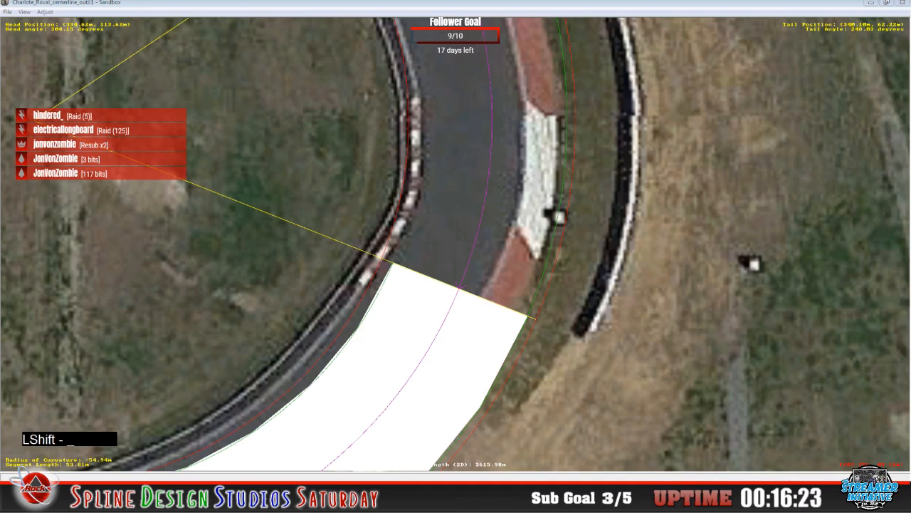
key("KP_Enter")
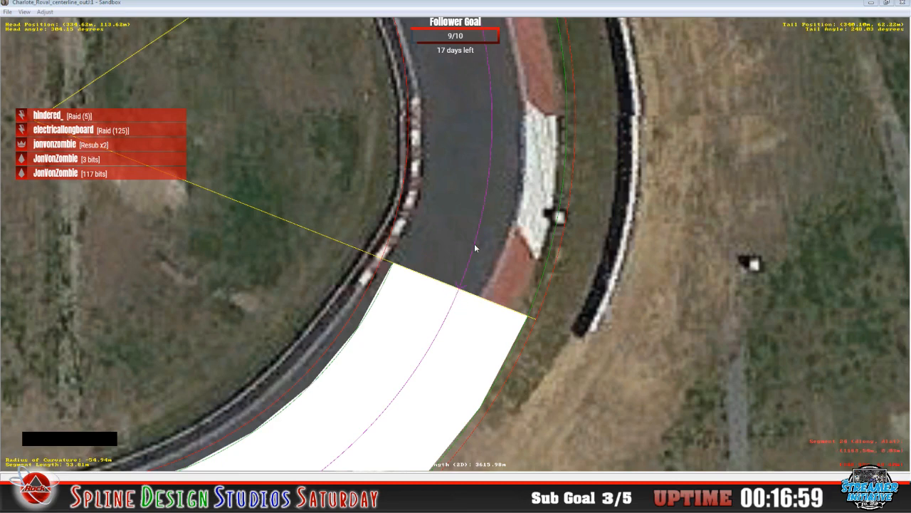
- Insert an F section on segment 24, the curve leading into segment 25
right_click(459, 255)
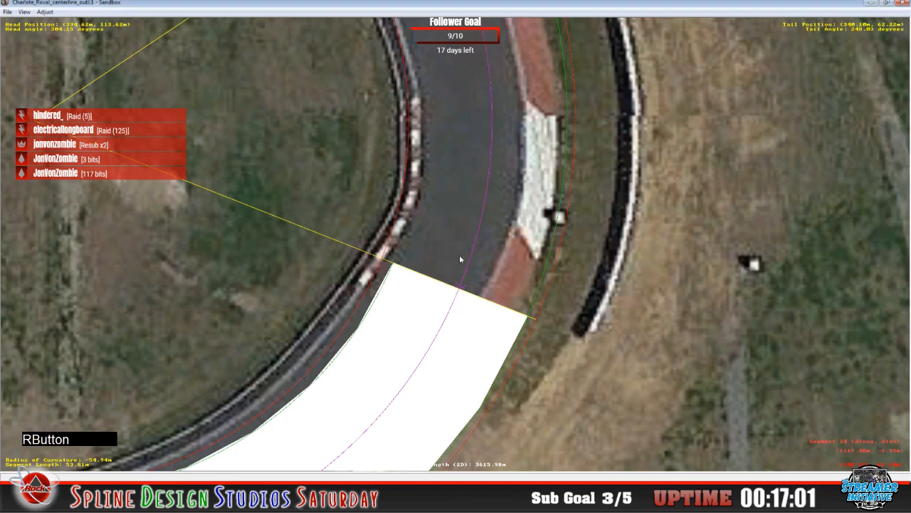
mouse_move(526, 330)
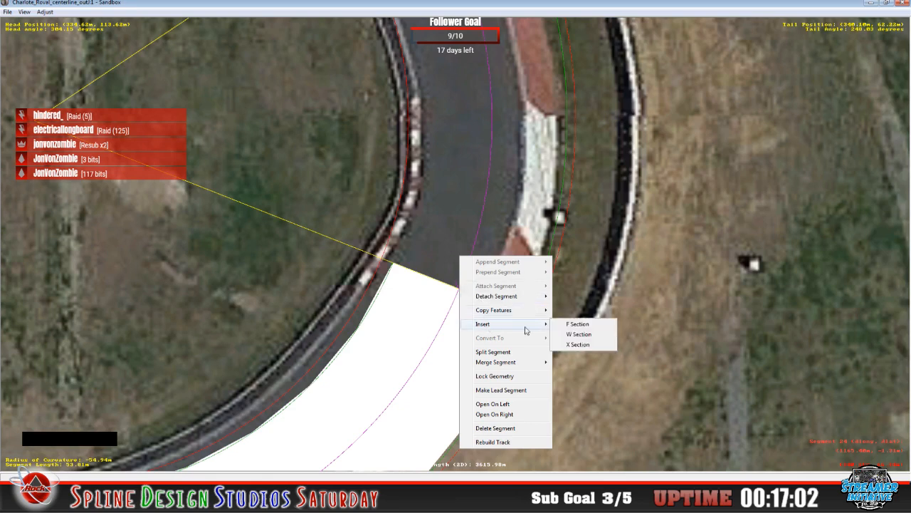
left_click(580, 324)
- Move the tail edge of segment 24's F section outward to about -8.44 m to meet segment 25's F section
left_click_drag(451, 286, 390, 269)
left_click(390, 269)
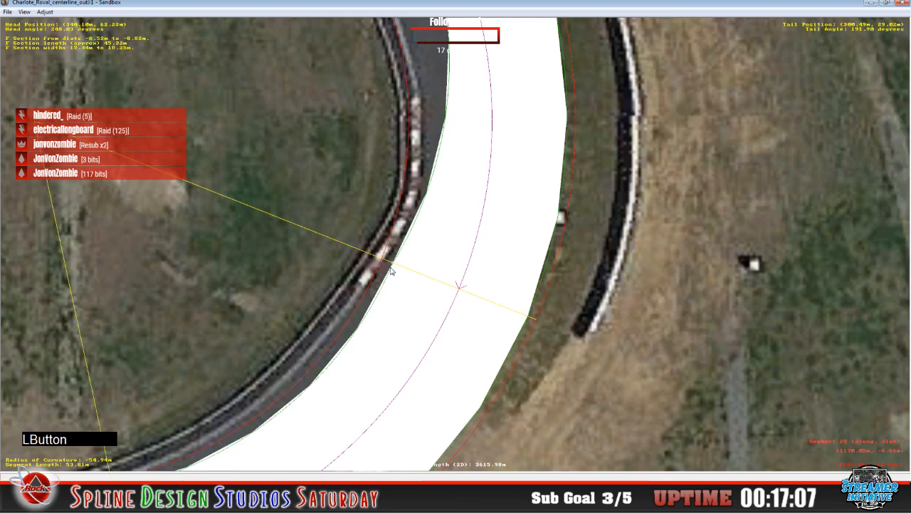
left_click(400, 258)
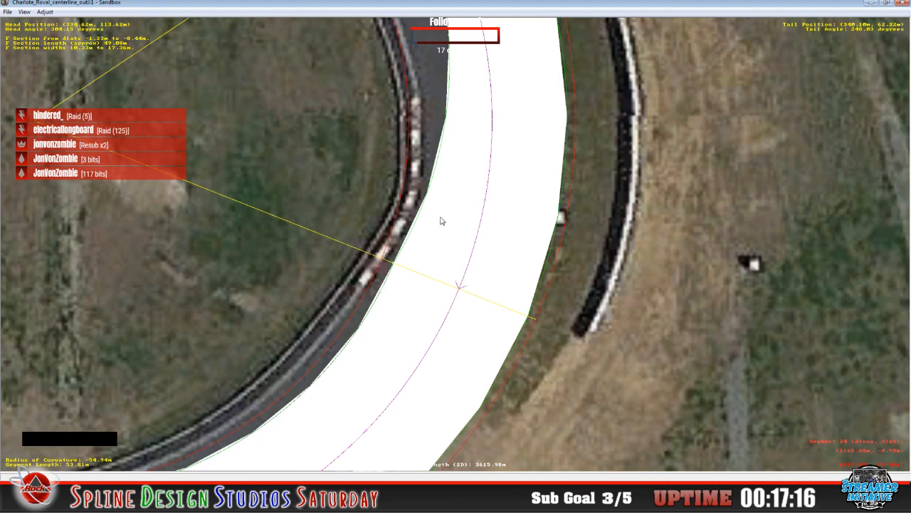
left_click(504, 4)
key("c")
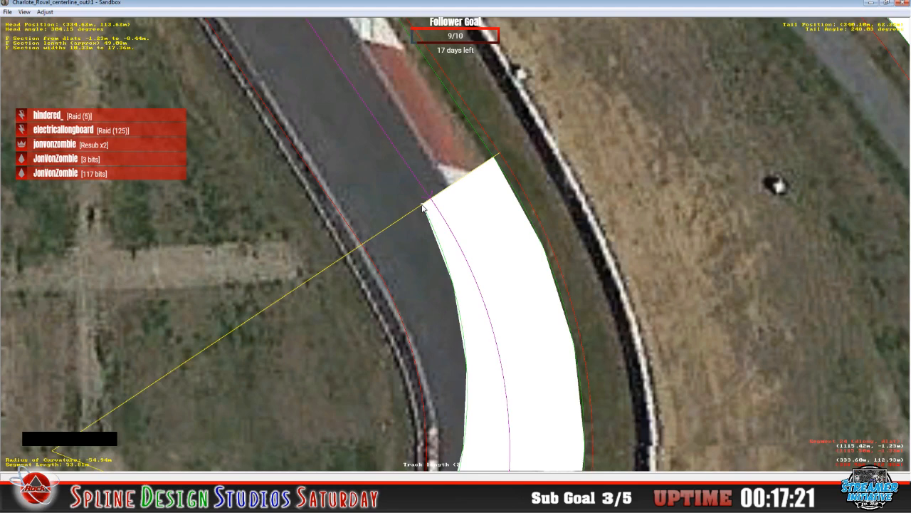
- Move the head edge of segment 24's F section outward to about -8.97 m, beside the inside barrier
left_click_drag(423, 207, 367, 242)
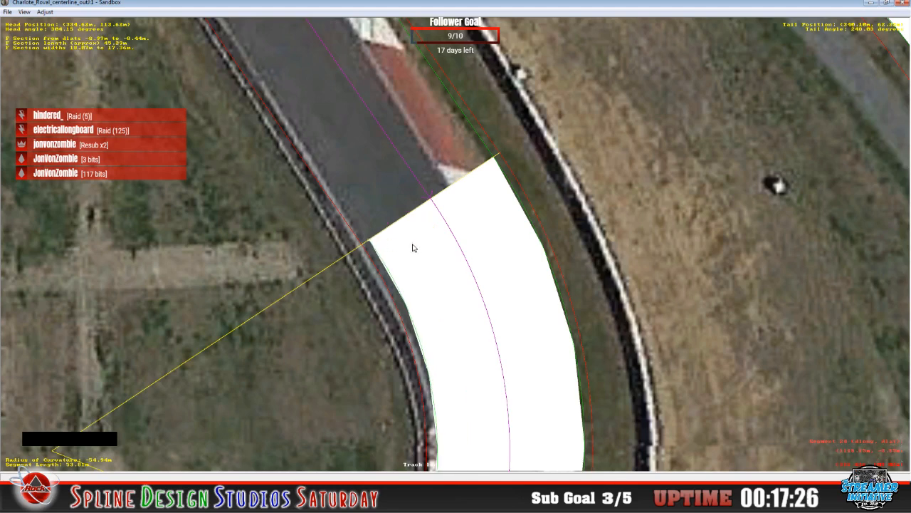
- Examine the whole track layout to see which parts of the infield course still need F sections
left_click(332, 110)
key("x")
key("x")
key("x")
key("x")
key("x")
key("x")
key("x")
key("x")
key("x")
key("x")
key("x")
key("x")
key("x")
key("x")
key("x")
key("x")
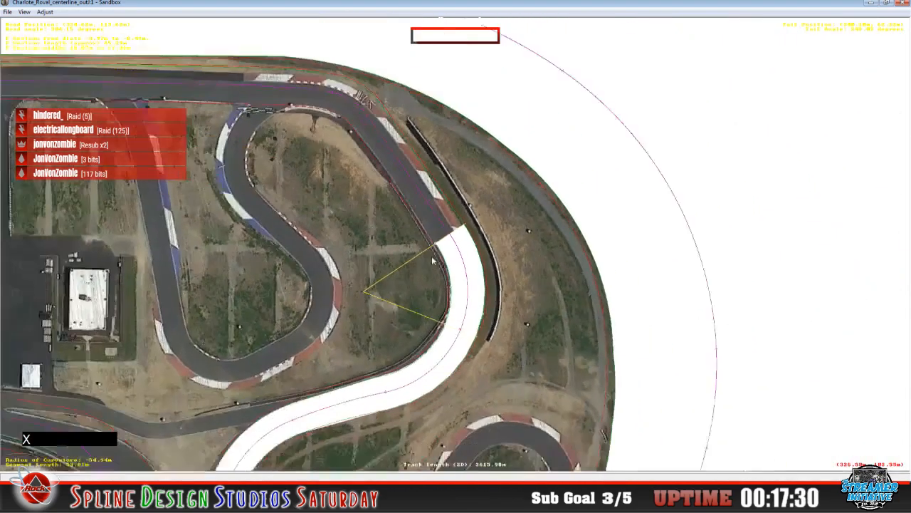
key("x")
key("x")
key("x")
key("x")
key("x")
key("x")
key("x")
key("x")
key("x")
key("x")
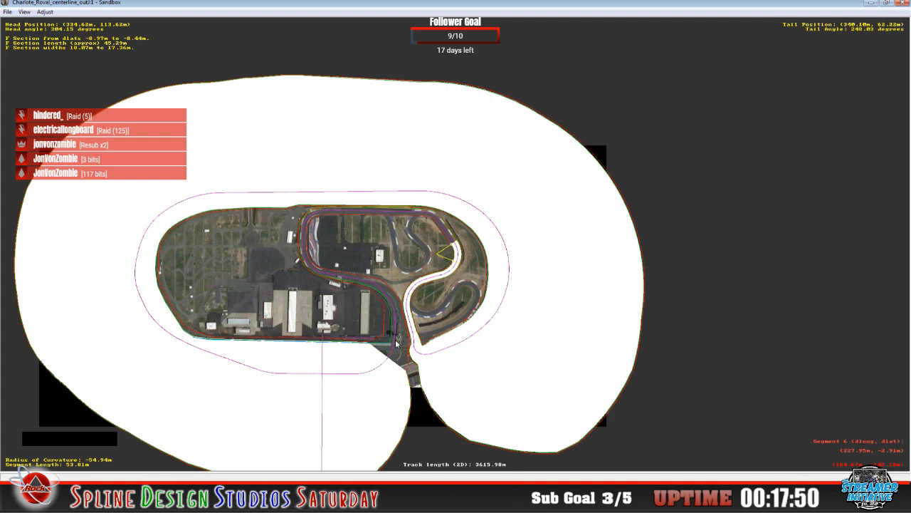
left_click(378, 13)
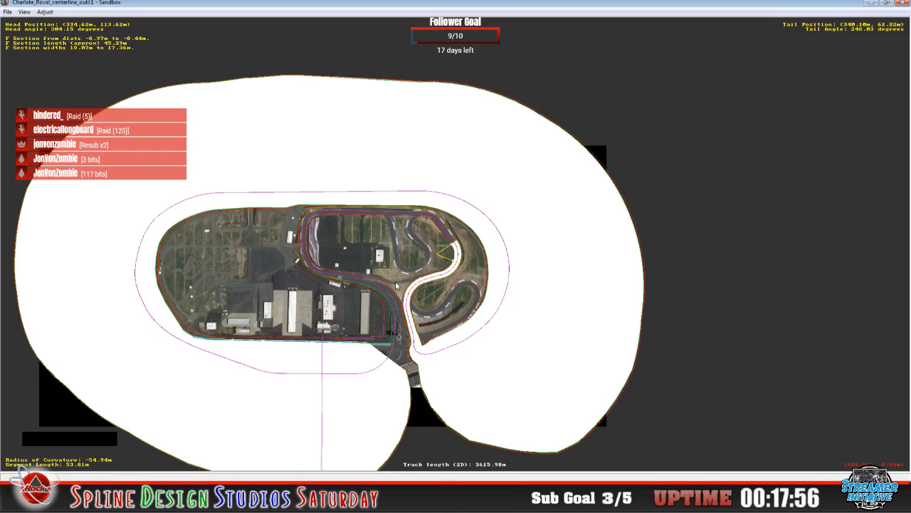
- Insert an F section on segment 23, the straight leading into segment 24
key("z")
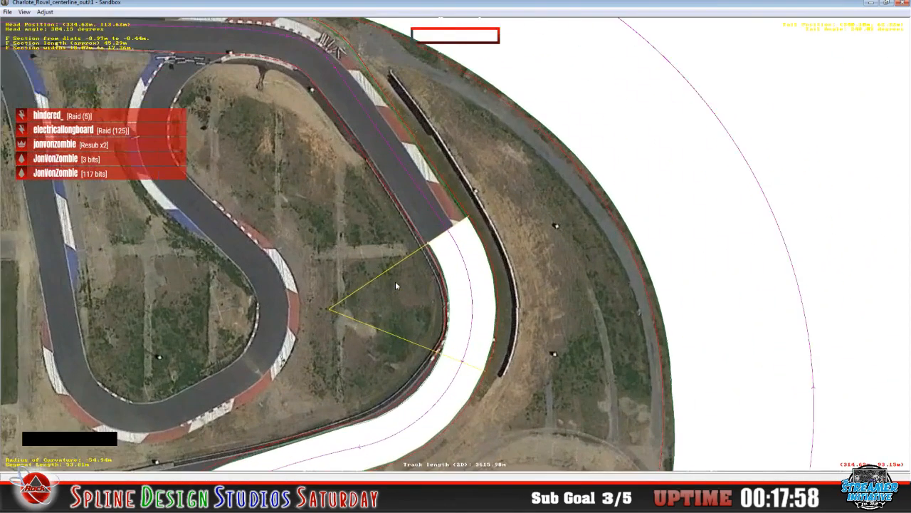
key("z")
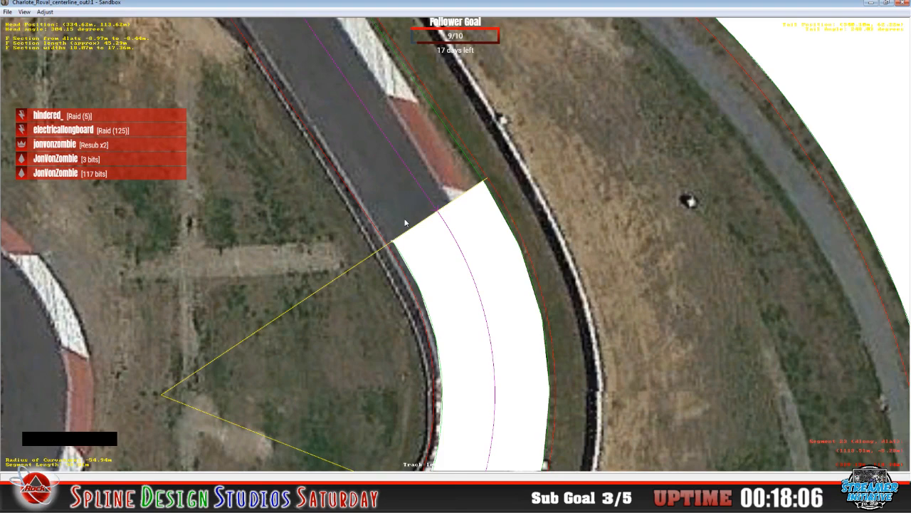
key("c")
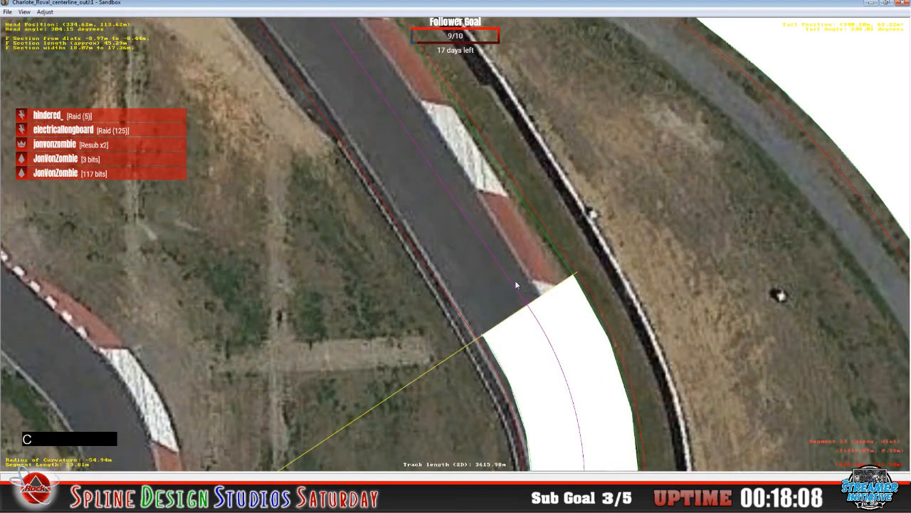
right_click(461, 274)
mouse_move(496, 343)
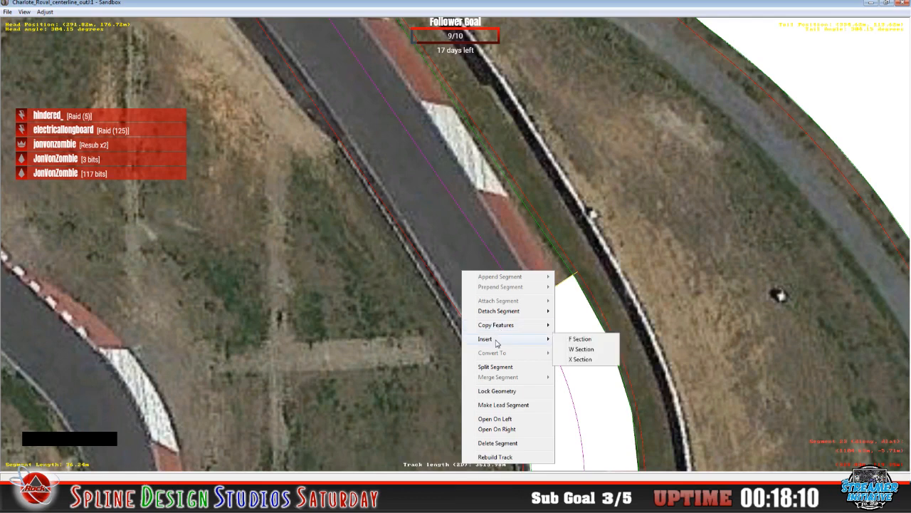
left_click(566, 341)
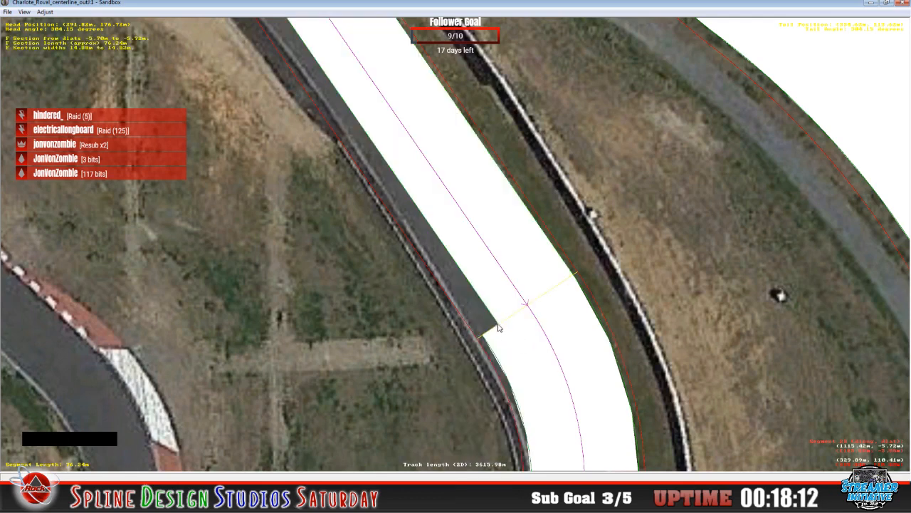
- Move the tail edge of segment 23's F section outward to about -8.75 m and its head edge to about -9.00 m
mouse_move(499, 326)
left_mouse_down()
mouse_move(484, 331)
mouse_move(487, 341)
mouse_move(483, 334)
left_mouse_up()
left_click(475, 321)
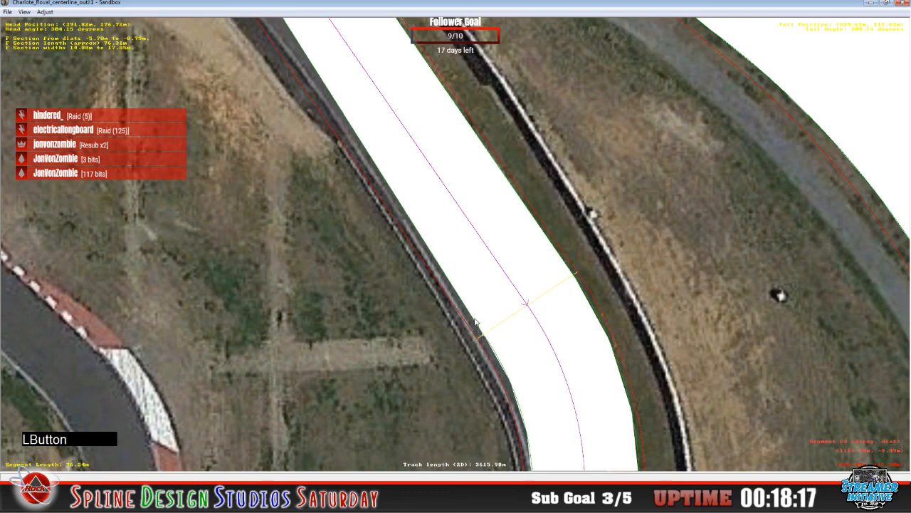
key("c")
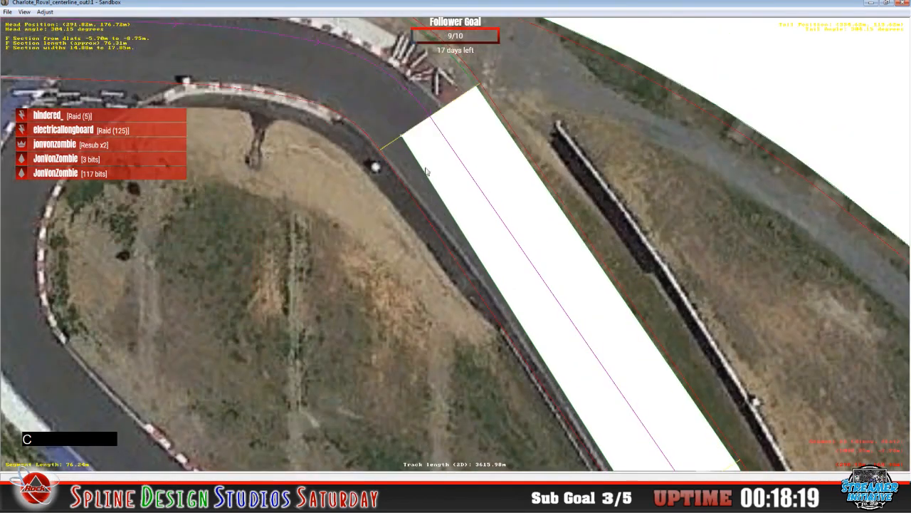
left_click_drag(403, 140, 385, 148)
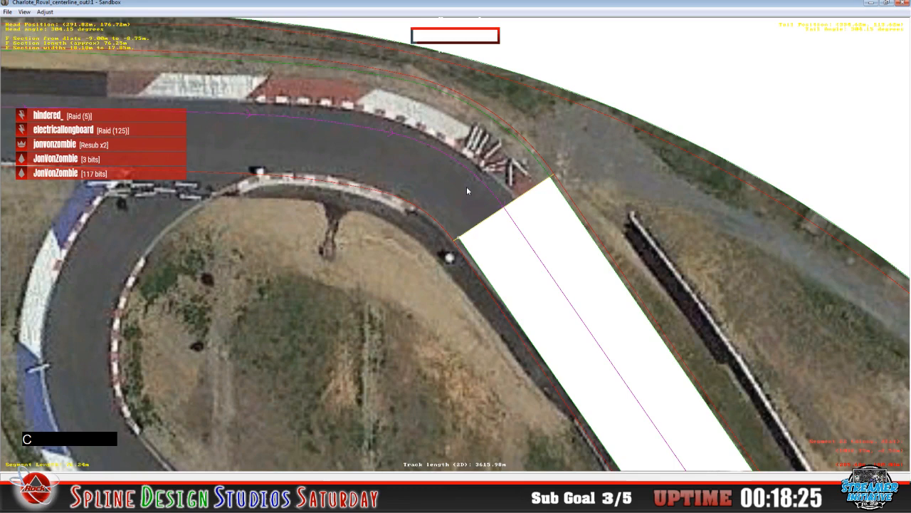
- Insert an F section on segment 22, the tight curve before segment 23, and extend its tail edge to about -8.75 m and its head edge to the inside kerb
left_click(467, 189)
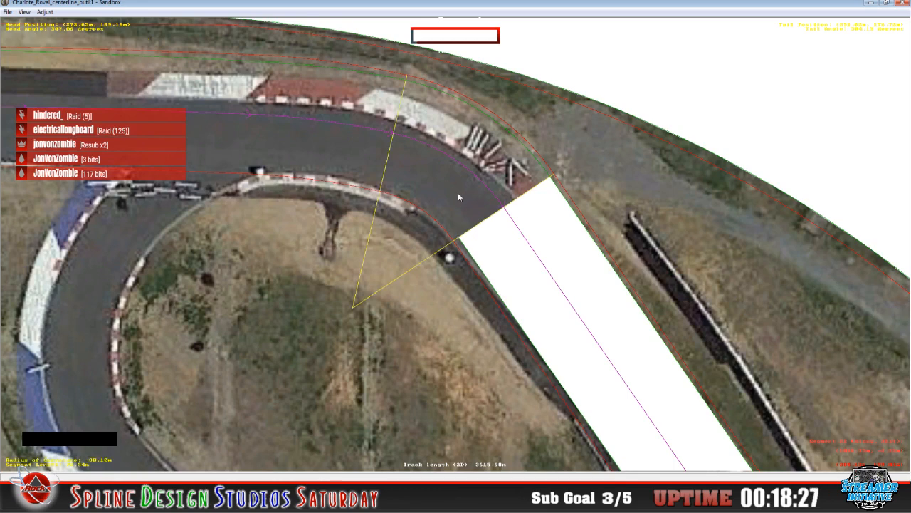
right_click(458, 192)
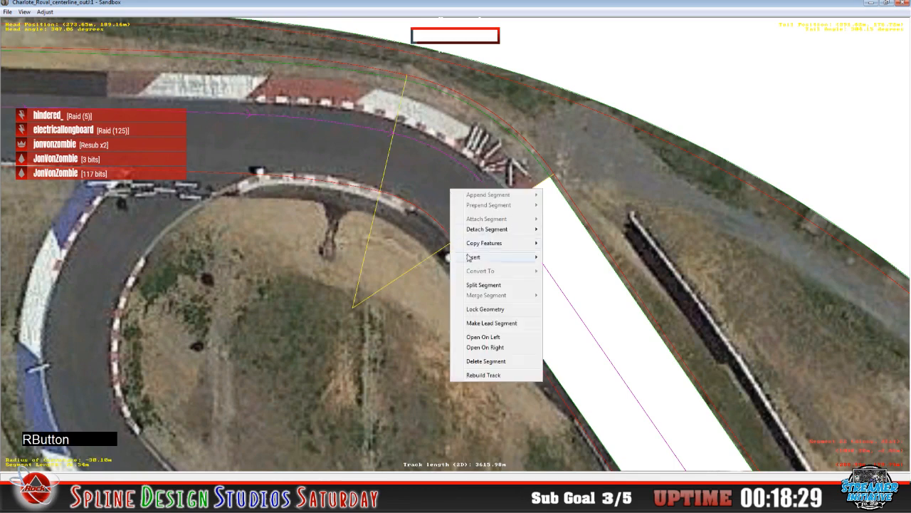
mouse_move(474, 257)
left_click(558, 258)
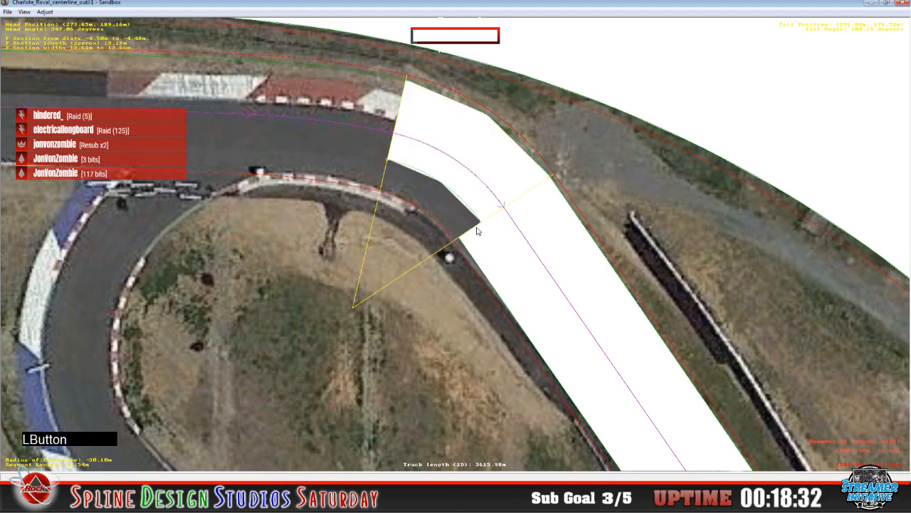
left_click_drag(477, 230, 462, 236)
left_click(463, 244)
left_click_drag(402, 178, 378, 186)
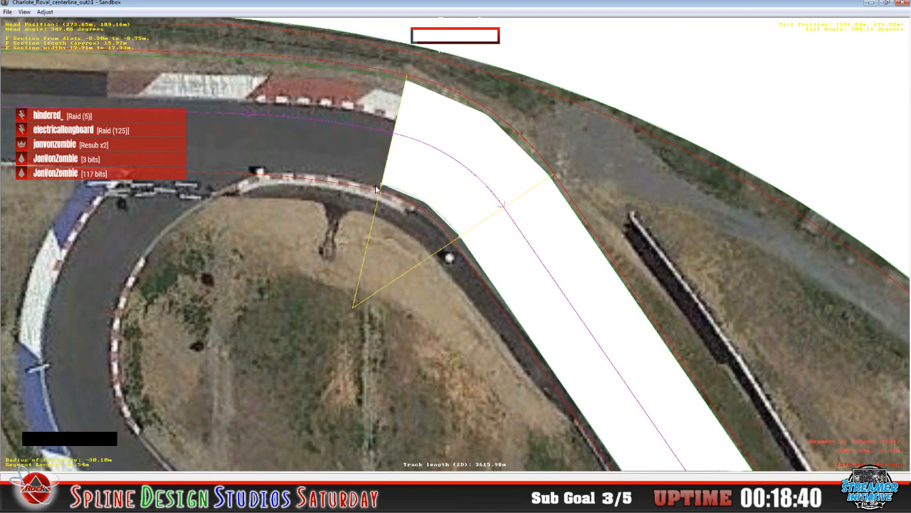
- Insert an F section on segment 21 and move its tail edge outward to about -8.89 m and its head edge to about -9.39 m
right_click(342, 152)
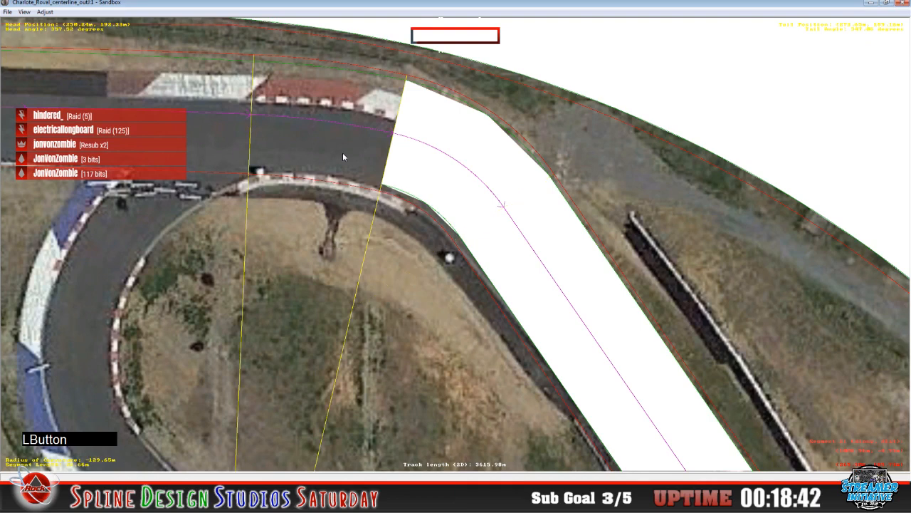
mouse_move(381, 227)
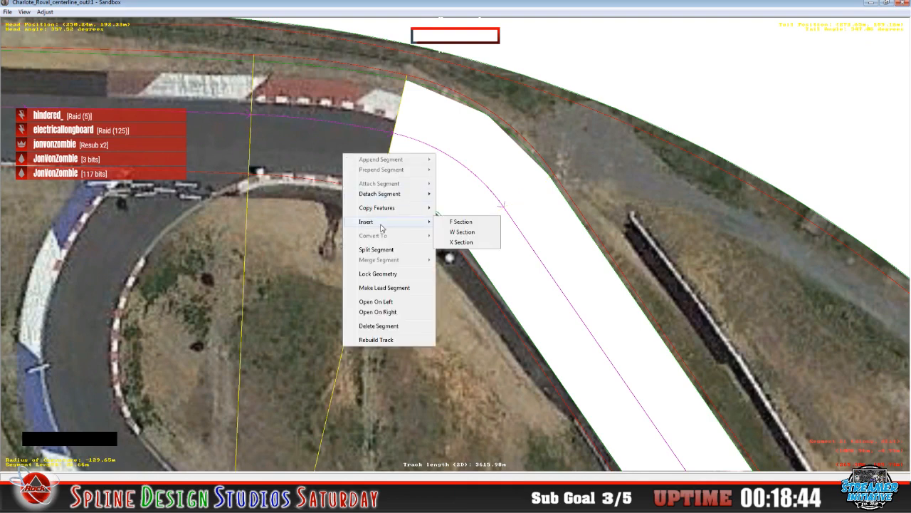
left_click(458, 222)
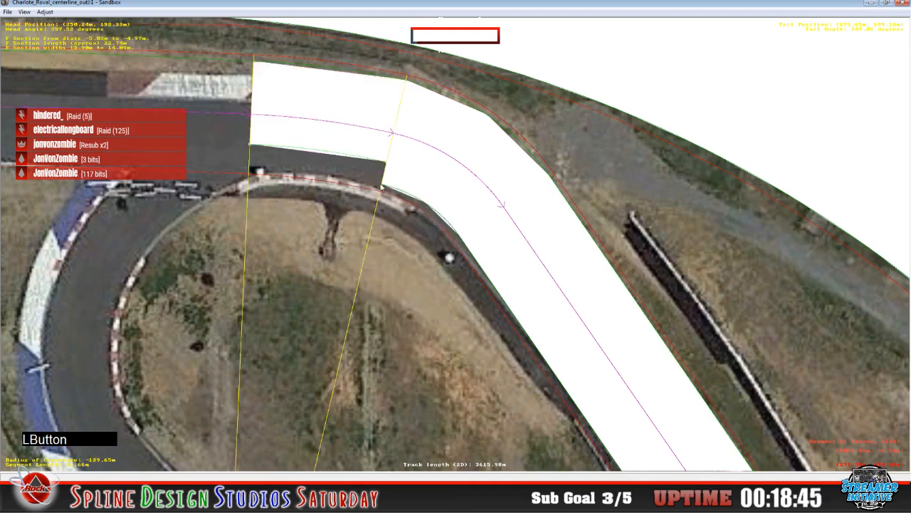
left_click_drag(388, 168, 380, 187)
left_click_drag(250, 146, 253, 171)
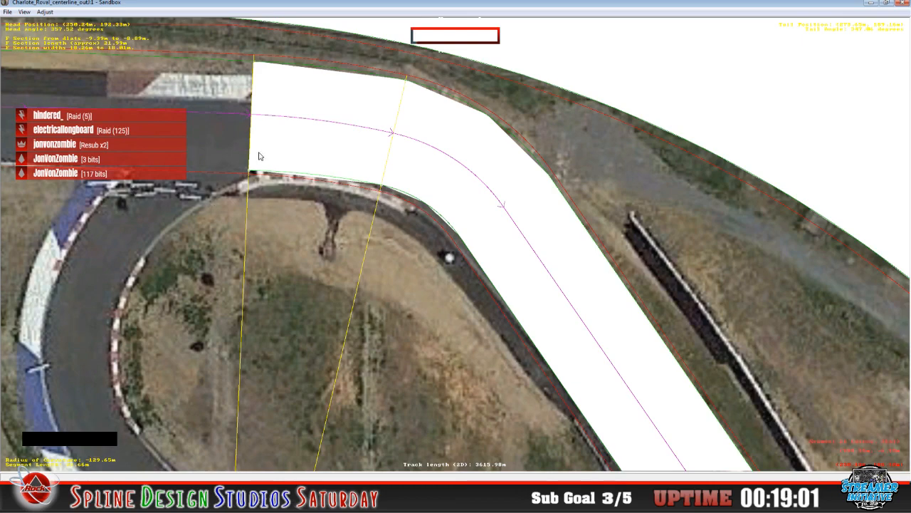
- Insert an F section on segment 20, the nearly straight stretch leading into segment 21
key("c")
left_click(405, 246)
right_click(405, 249)
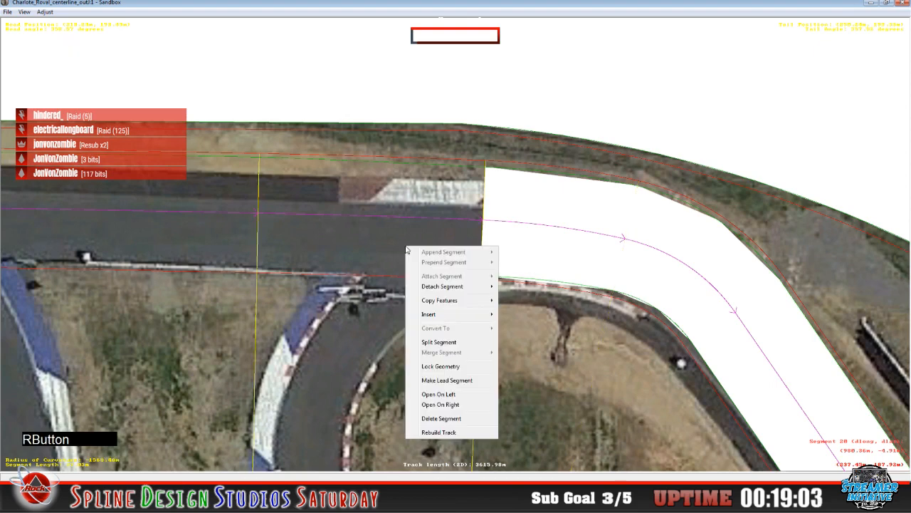
left_click(514, 315)
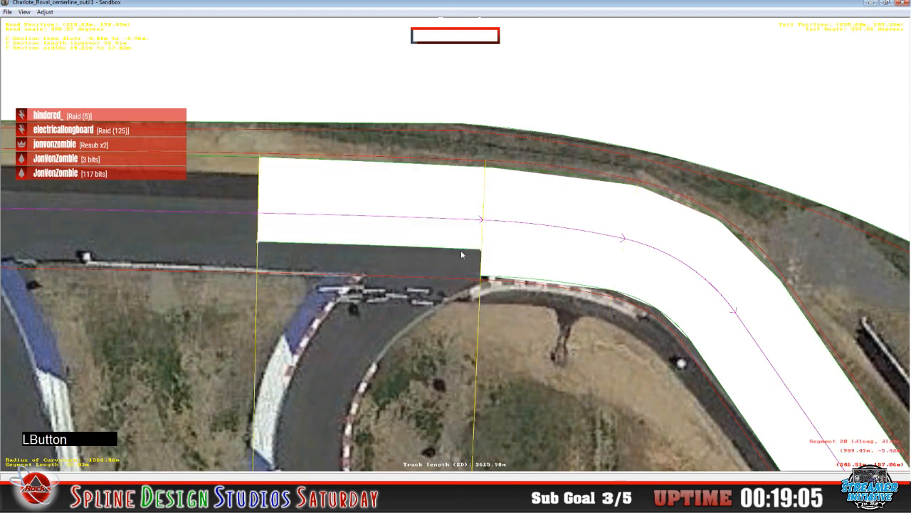
- Move the tail edge of segment 20's F section outward to about -9.5 m and its head edge to about -9.0 m
left_click_drag(481, 249, 482, 279)
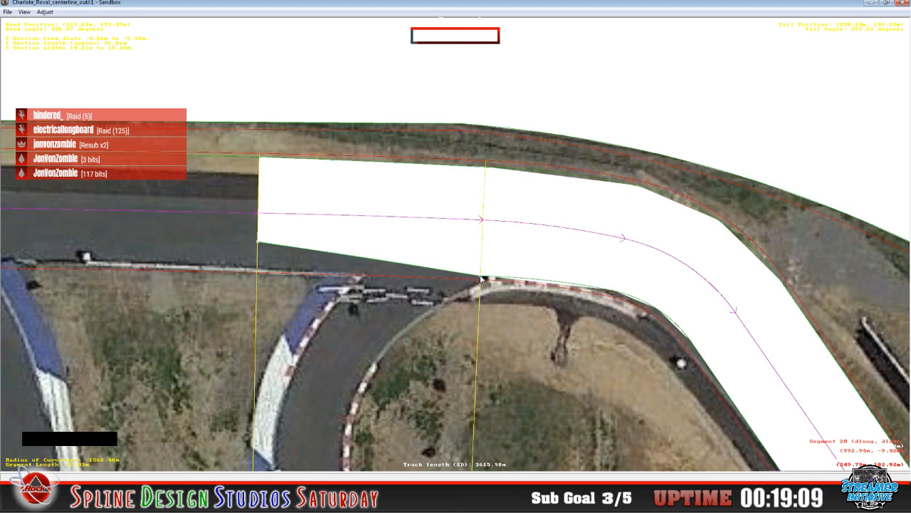
left_click(526, 255)
left_click(263, 246)
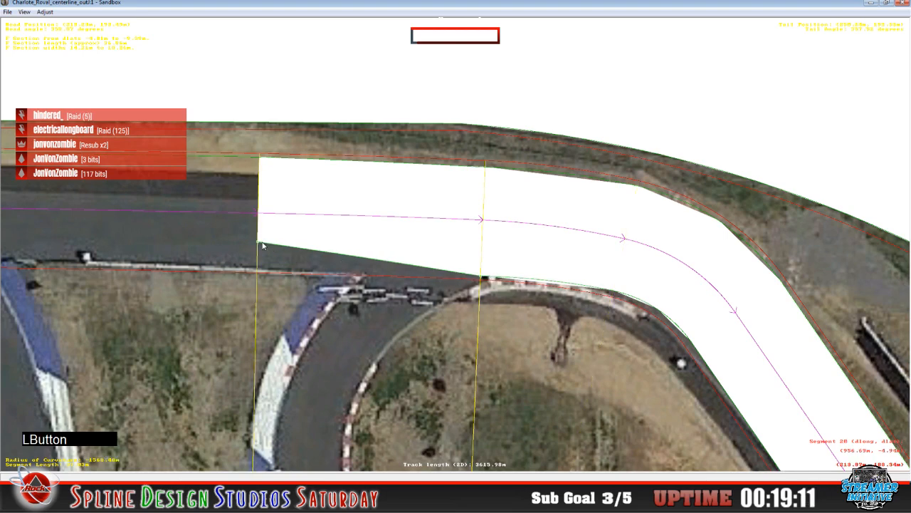
left_click_drag(259, 246, 256, 268)
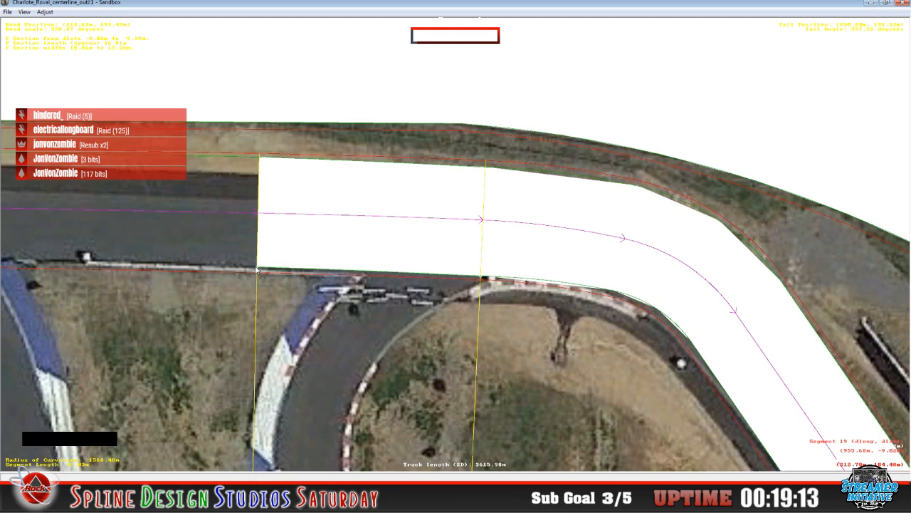
left_click_drag(480, 277, 477, 280)
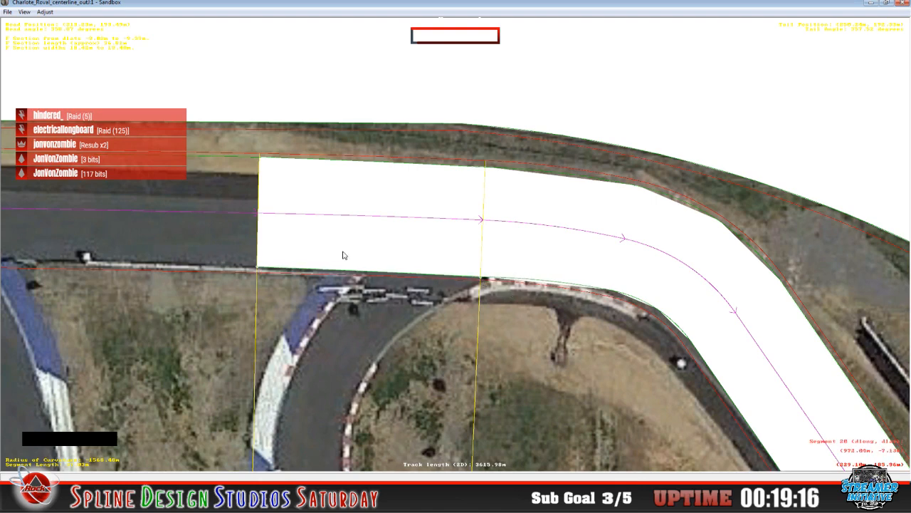
- Insert an F section on segment 19, the long straight leading into segment 20
left_click(214, 232)
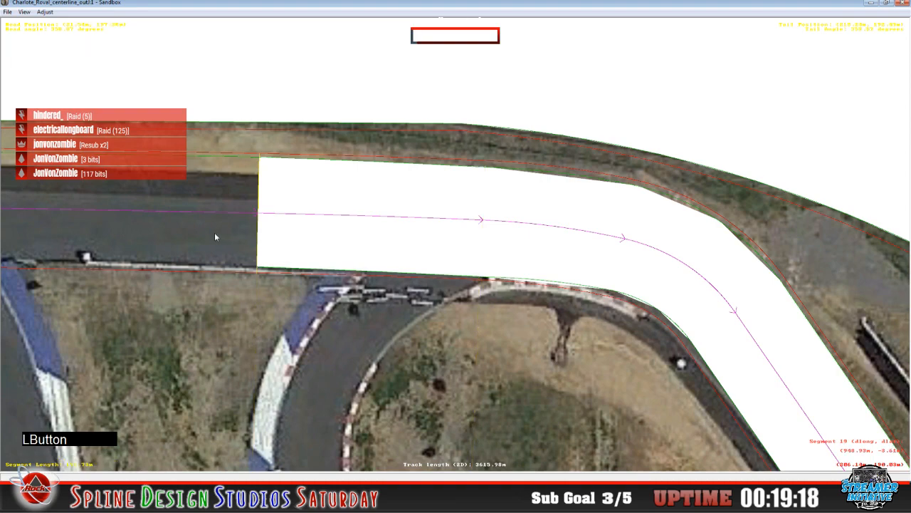
key("c")
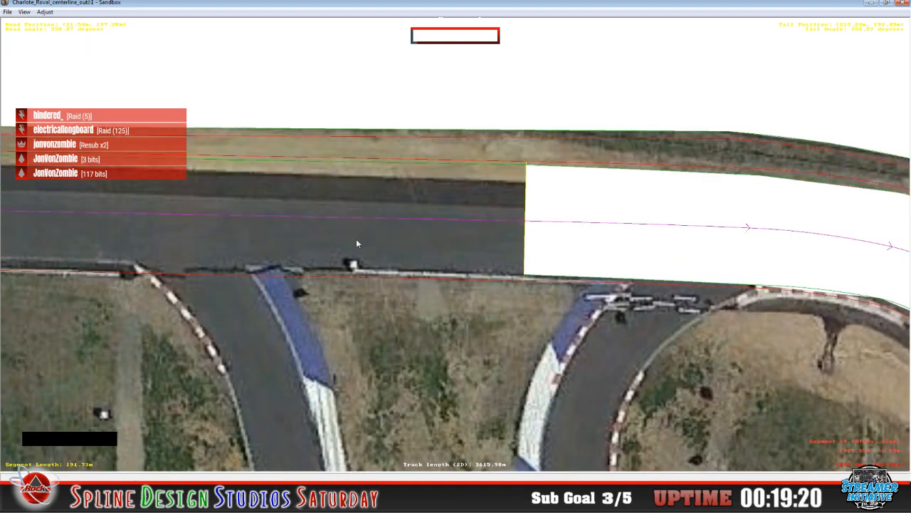
right_click(413, 245)
mouse_move(463, 311)
left_click(527, 311)
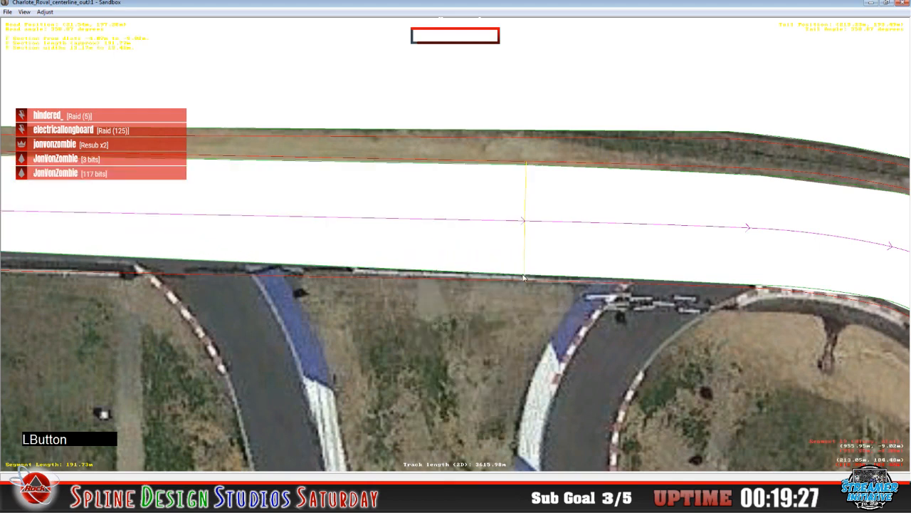
- Align the F section edges where segments 19 and 20 meet, and extend segment 19's head edge outward to the inside pavement edge
left_click(524, 277)
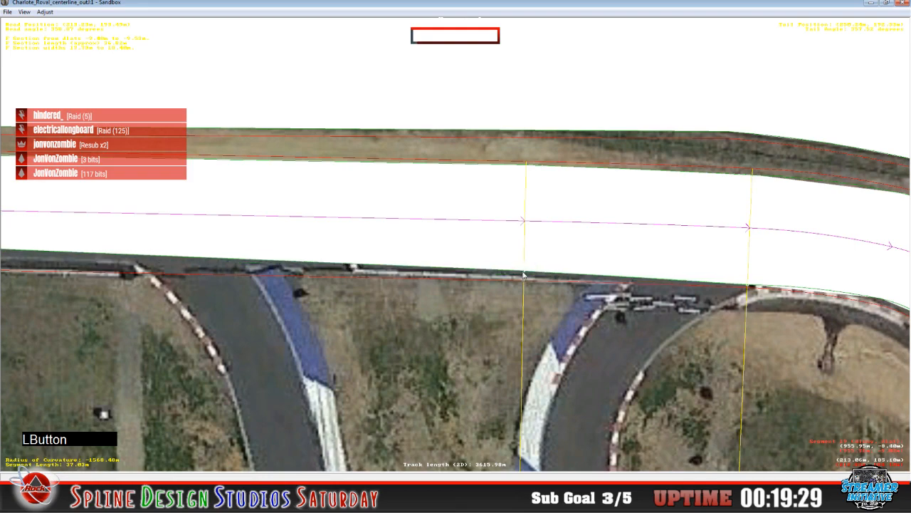
left_click(465, 271)
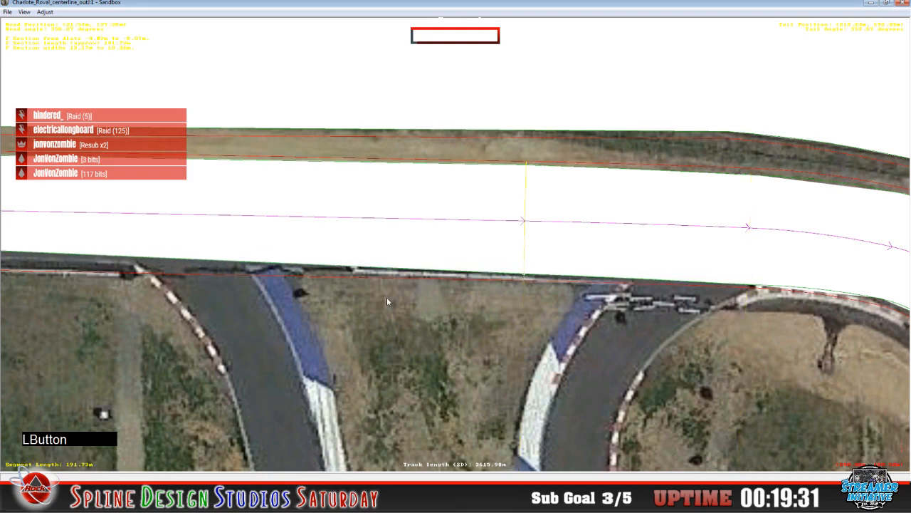
key("c")
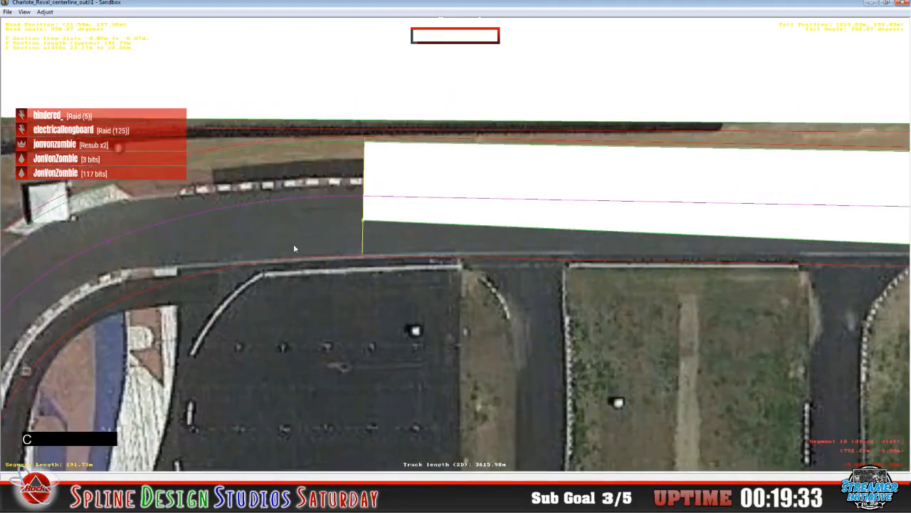
left_click_drag(361, 226, 363, 254)
- Insert an F section on segment 18, the curve before the long straight, and align its tail edge with the head edge of segment 19's F section
left_click(313, 240)
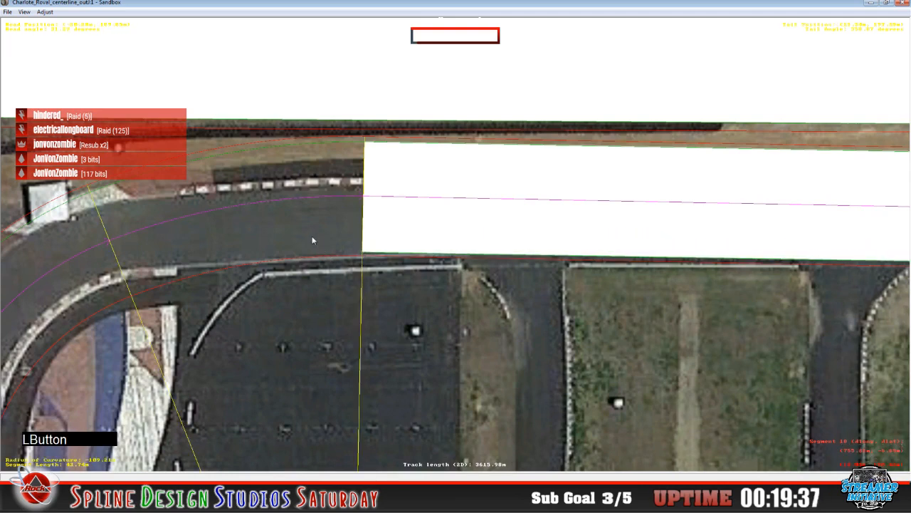
right_click(281, 231)
mouse_move(313, 298)
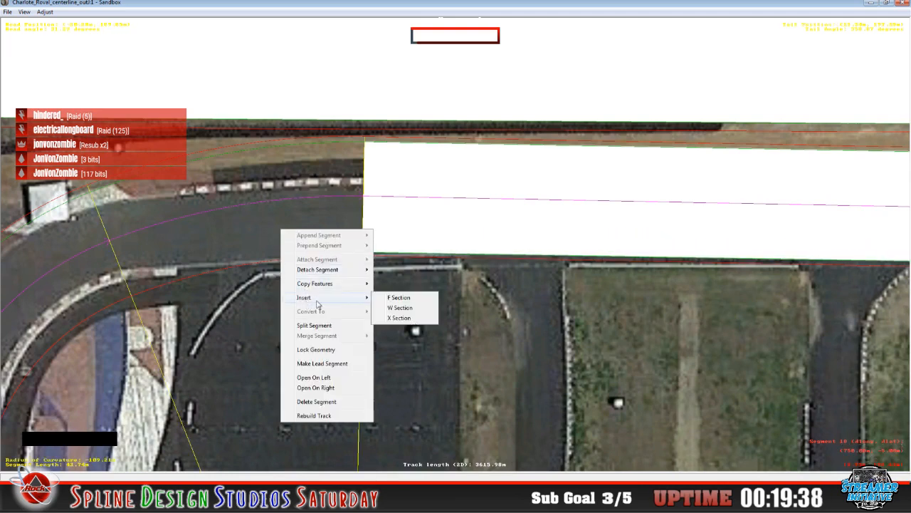
left_click(398, 298)
left_click_drag(358, 238, 363, 252)
left_click(366, 255)
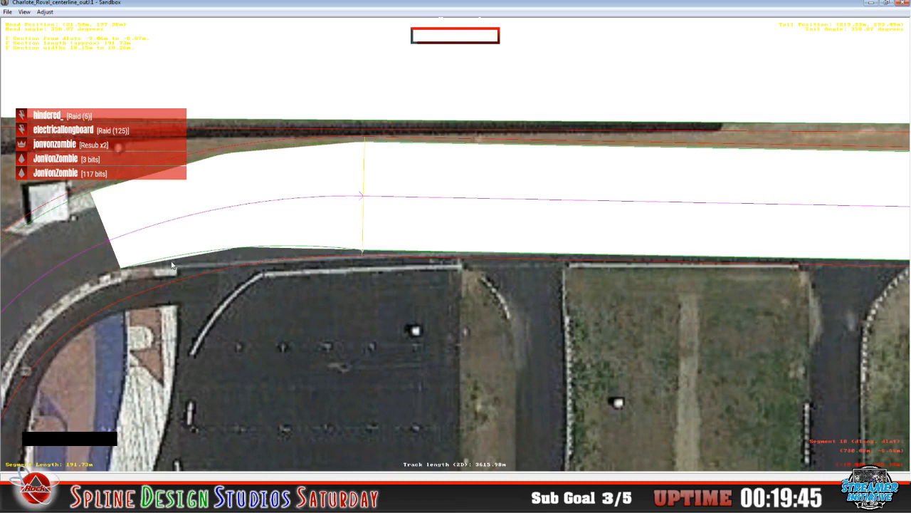
- Extend the head edge of segment 18's F section outward to the inside pavement edge, and insert an F section on segment 17, the next curve
left_click(140, 271)
left_click_drag(122, 271, 128, 293)
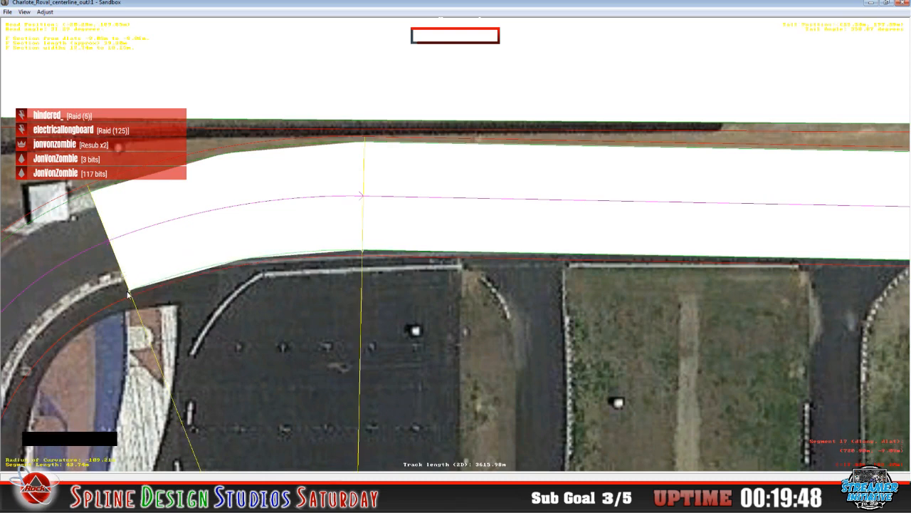
key("c")
left_click(389, 263)
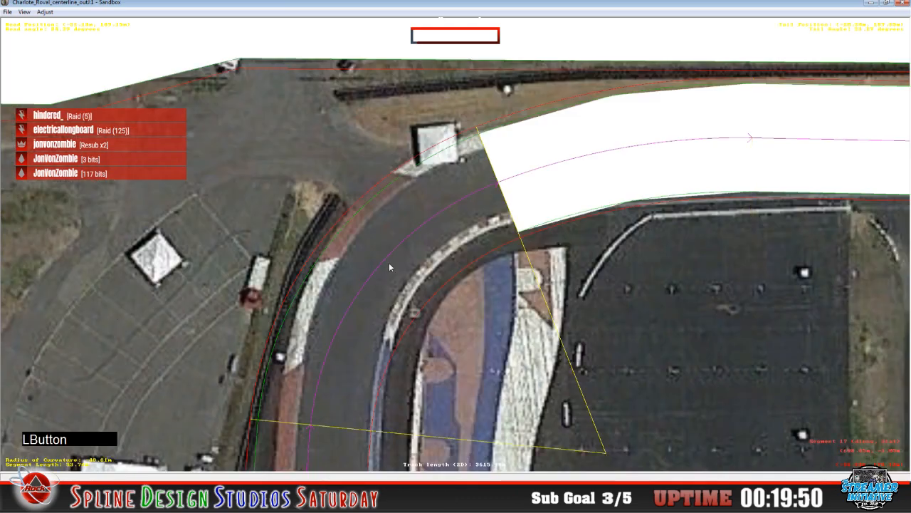
right_click(389, 263)
mouse_move(431, 333)
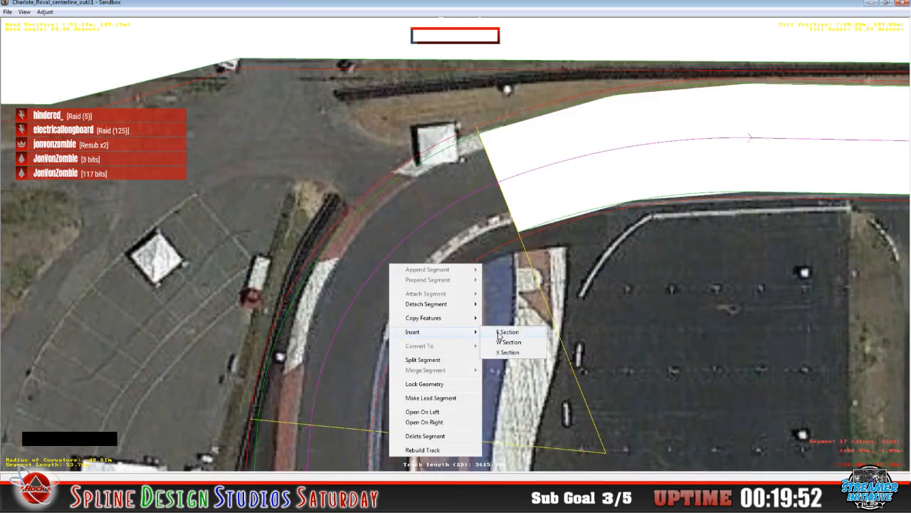
left_click(507, 332)
- Align the tail edge of segment 17's F section with the head edge of segment 18's F section
left_click(505, 194)
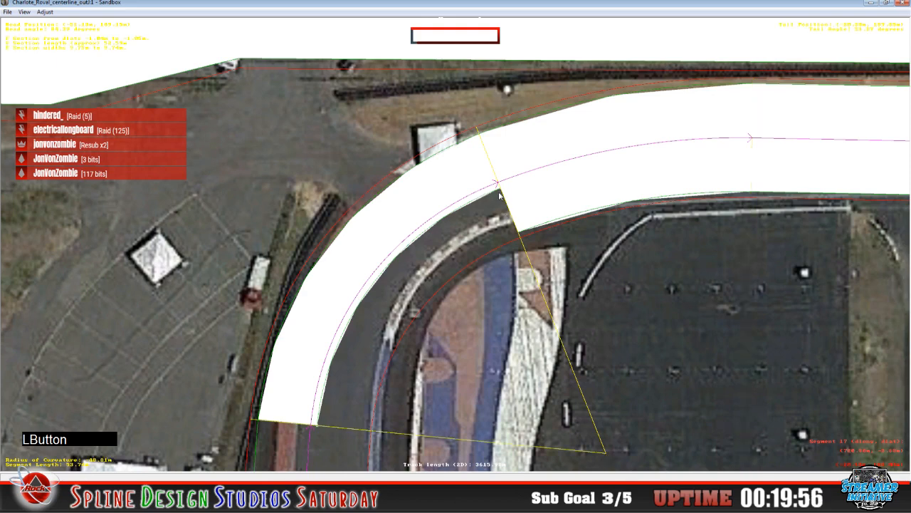
left_click(489, 195)
left_click(501, 194)
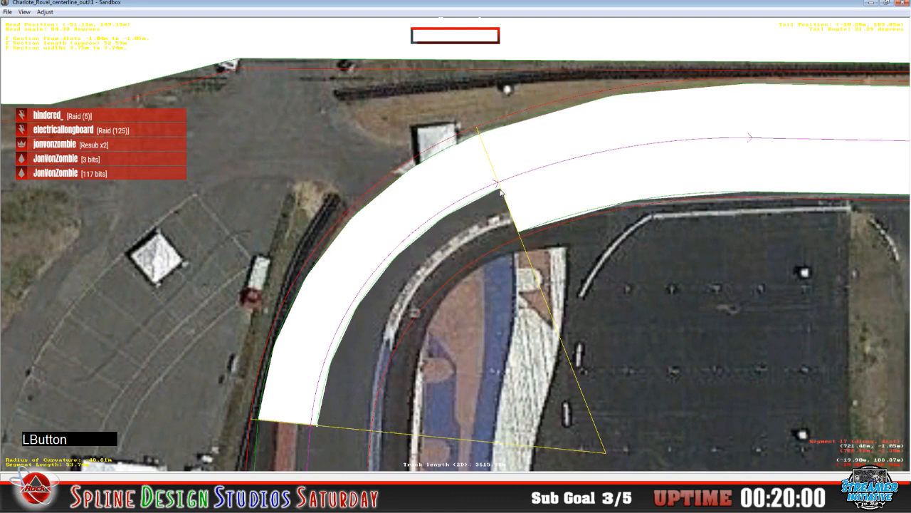
left_click_drag(502, 194, 515, 237)
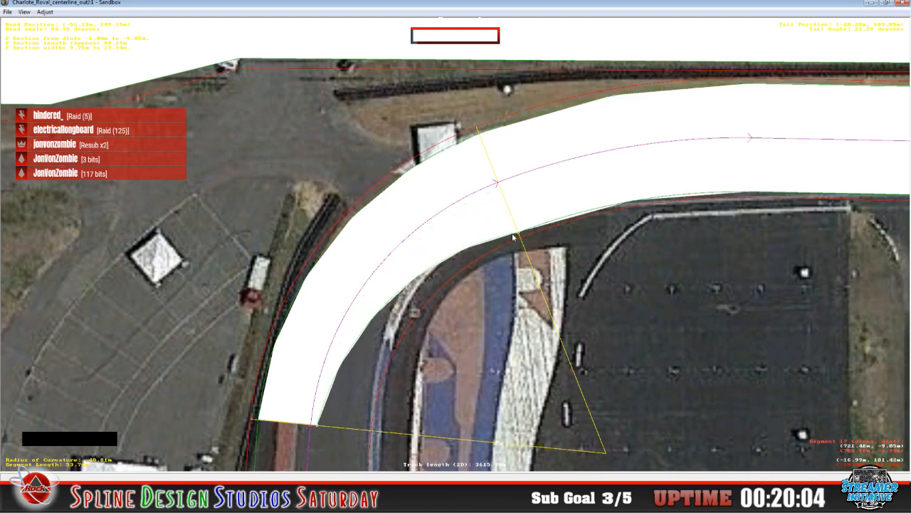
left_click(522, 233)
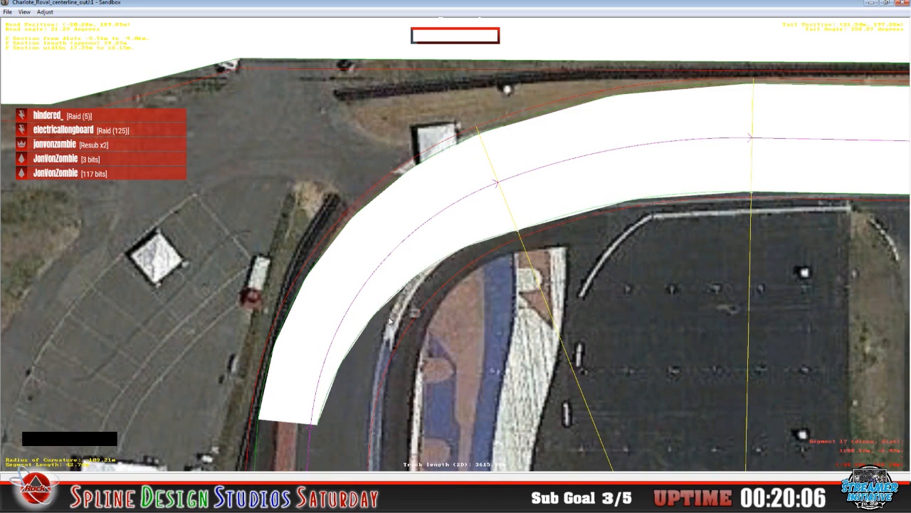
- Extend the head edge of segment 17's F section outward to about -9.0 m, along the inside curb
left_click(376, 319)
key("c")
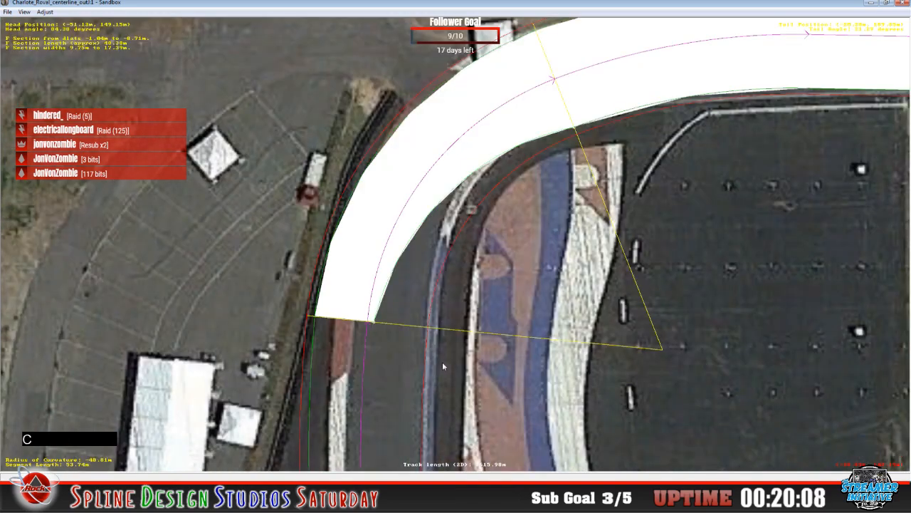
left_click(397, 329)
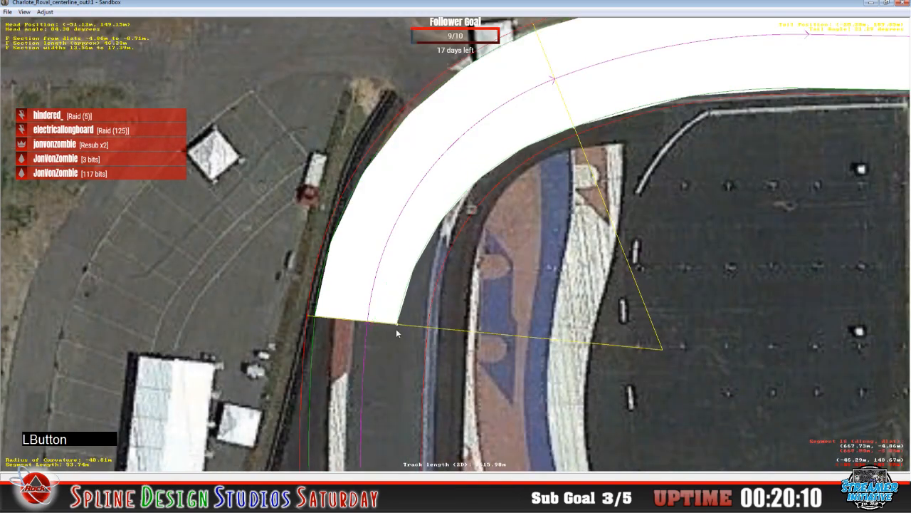
left_click_drag(397, 331, 420, 340)
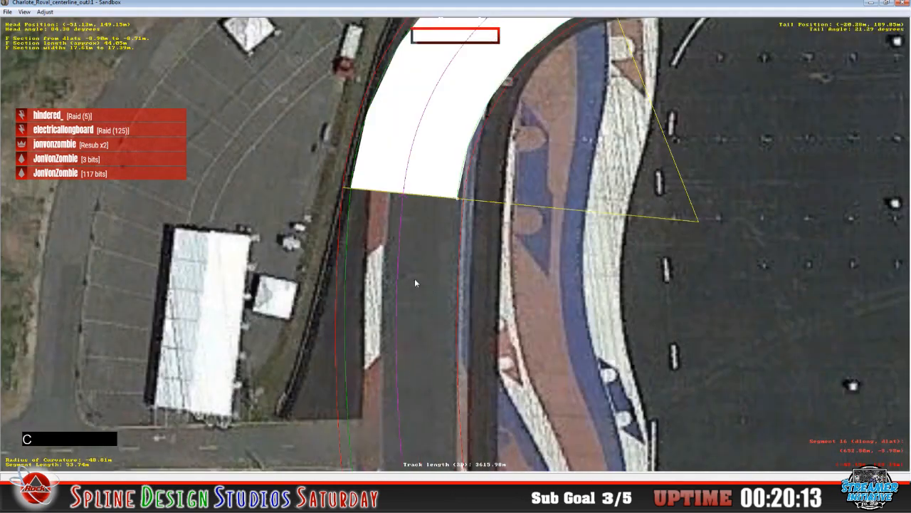
- Insert an F section on segment 16 and align its tail edge with the head edge of segment 17's F section
left_click(408, 262)
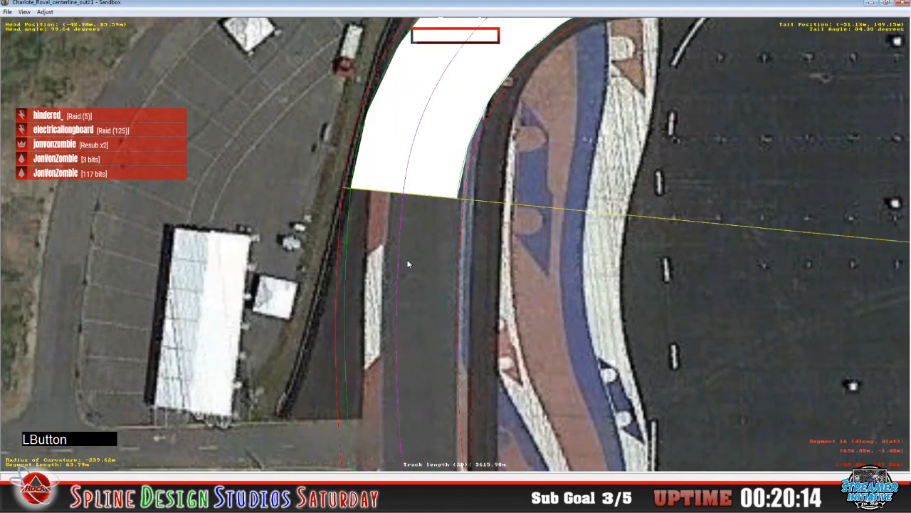
right_click(409, 264)
mouse_move(435, 334)
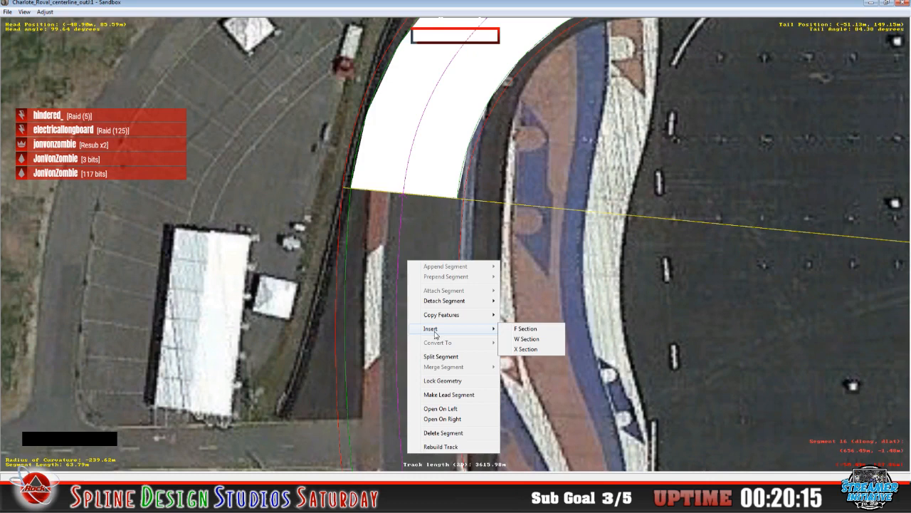
left_click(524, 329)
left_click_drag(413, 197, 456, 211)
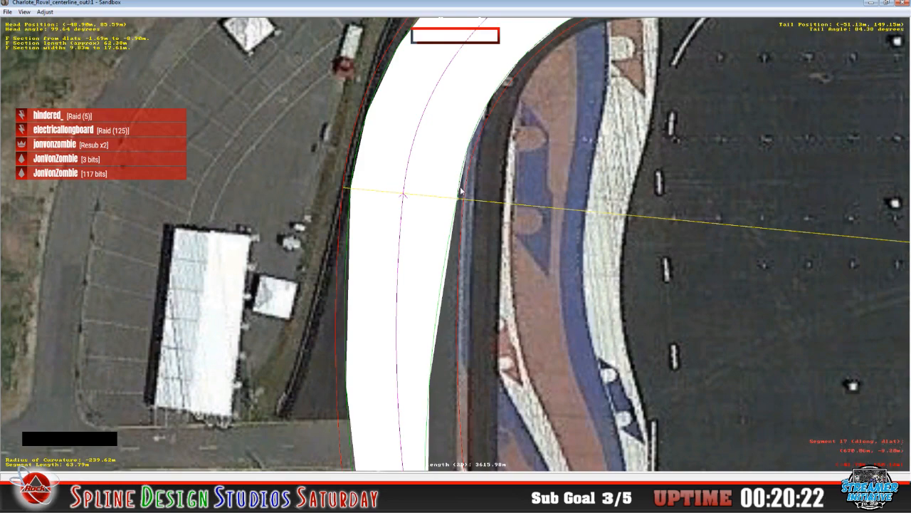
left_click(462, 191)
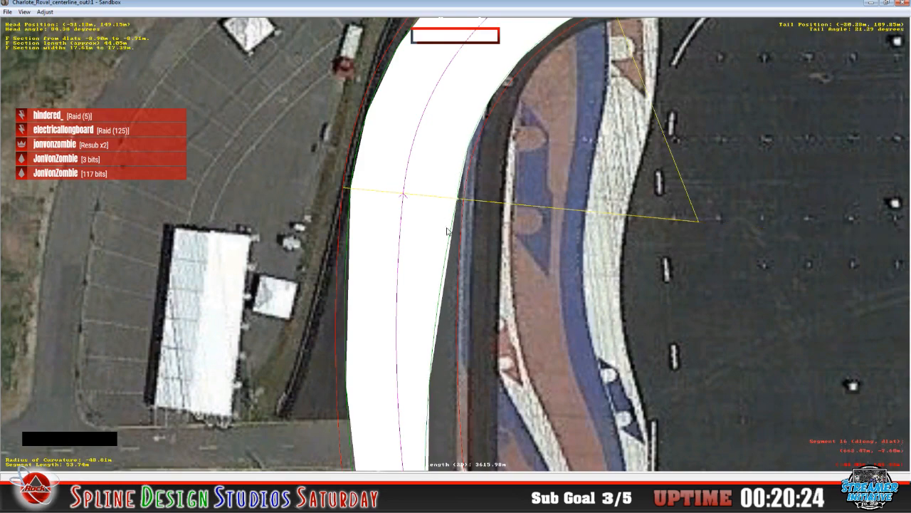
- Extend the head edge of segment 16's F section outward to about -8.8 m
left_click(446, 235)
key("c")
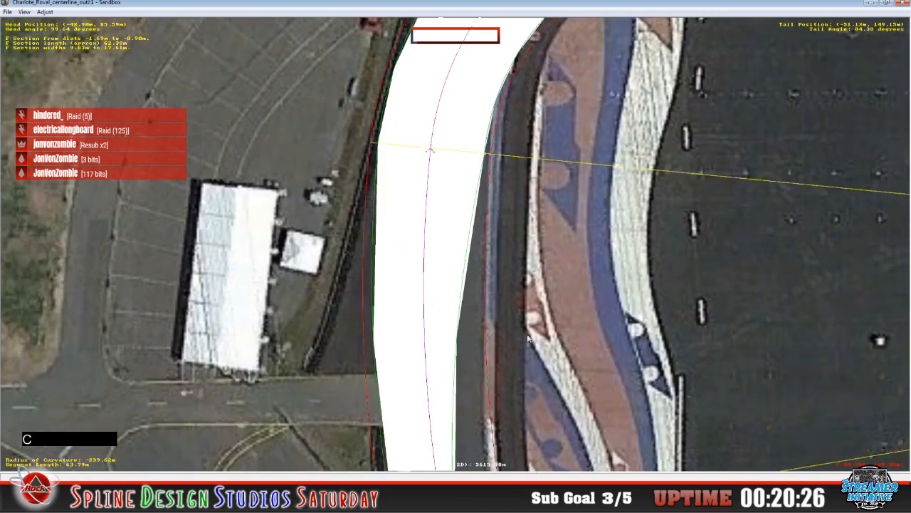
left_click_drag(344, 331, 388, 335)
- Insert an F section on segment 15, the curve leading into segment 16, and align its tail edge with segment 16's head edge
key("c")
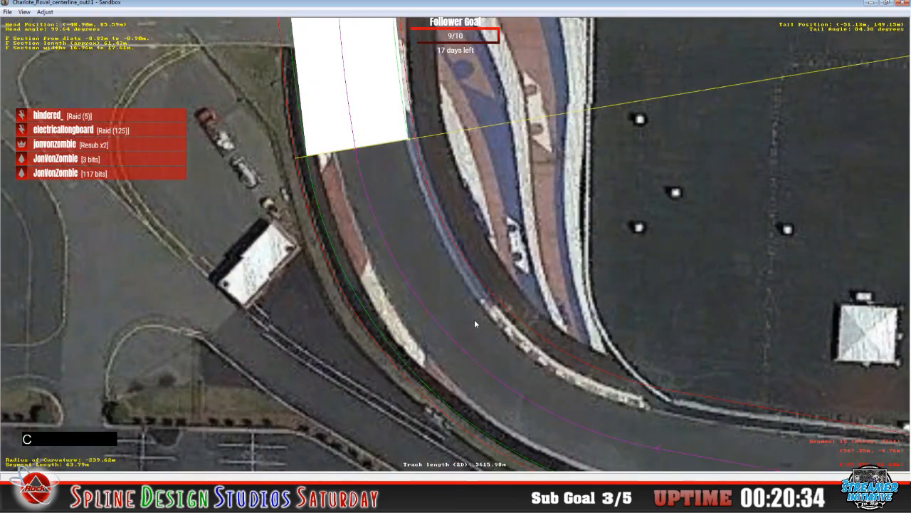
left_click(407, 236)
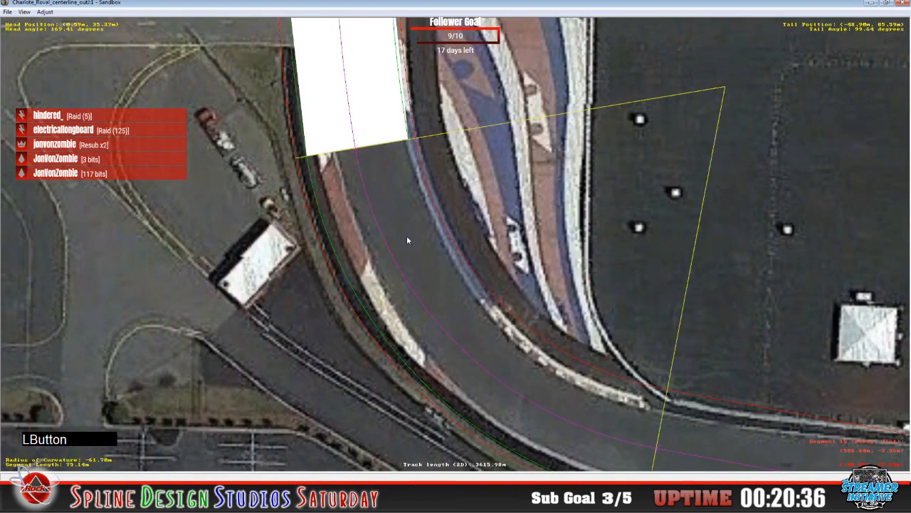
right_click(402, 233)
mouse_move(447, 305)
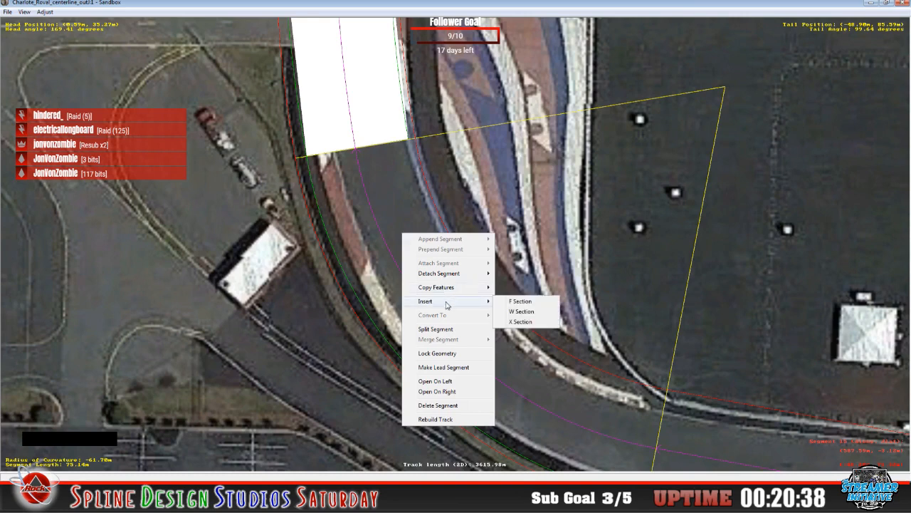
left_click(520, 301)
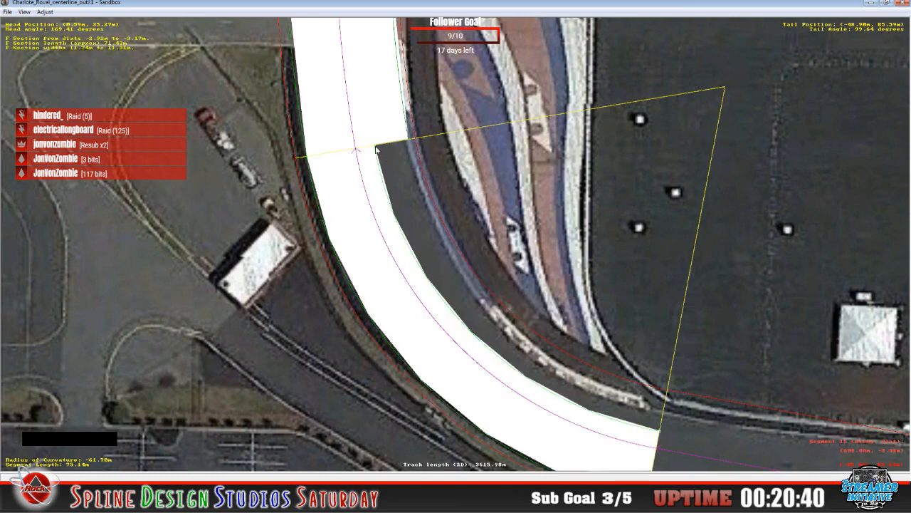
left_click_drag(377, 148, 410, 145)
left_click(410, 136)
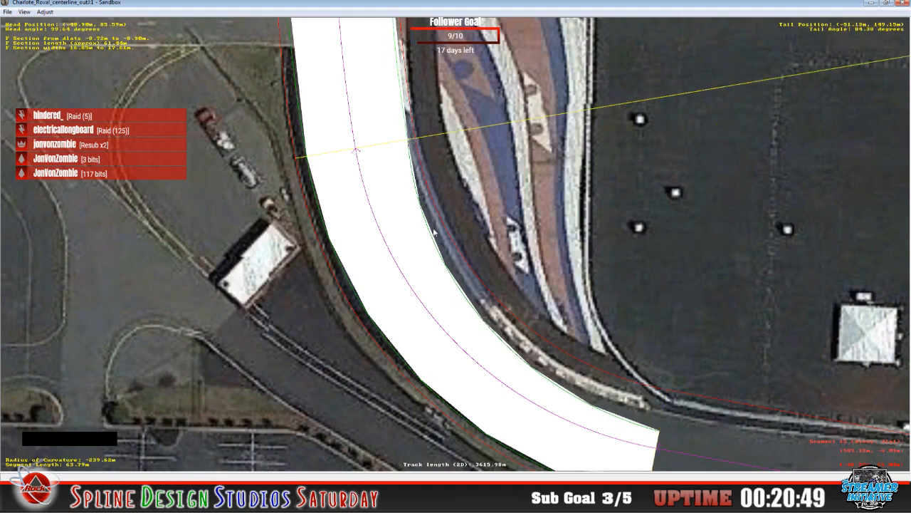
- Extend the head edge of segment 15's F section outward to about -8.8 m, at the inside pavement edge
left_click(450, 269)
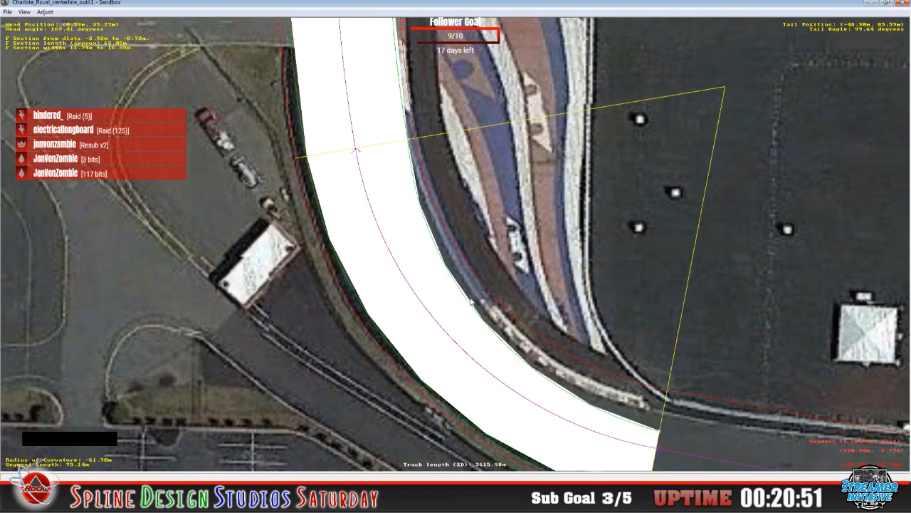
key("c")
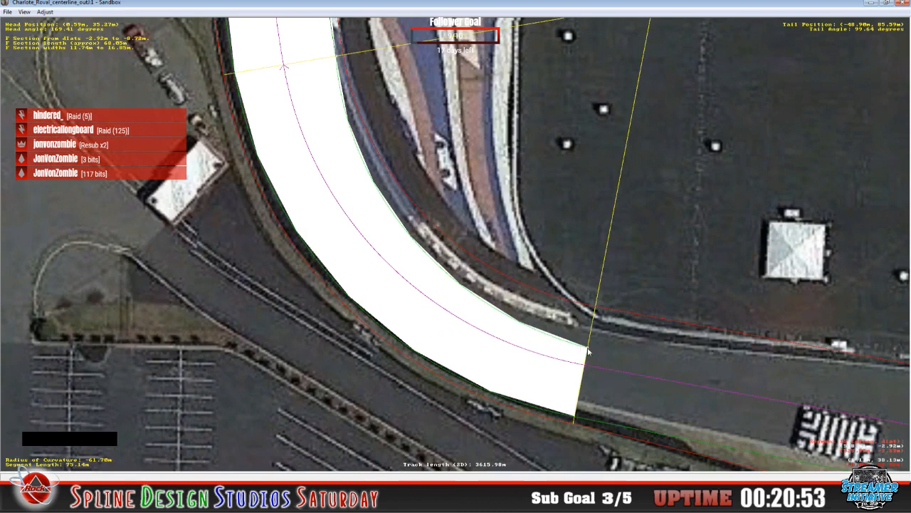
left_click_drag(588, 351, 600, 326)
left_click_drag(603, 318, 602, 318)
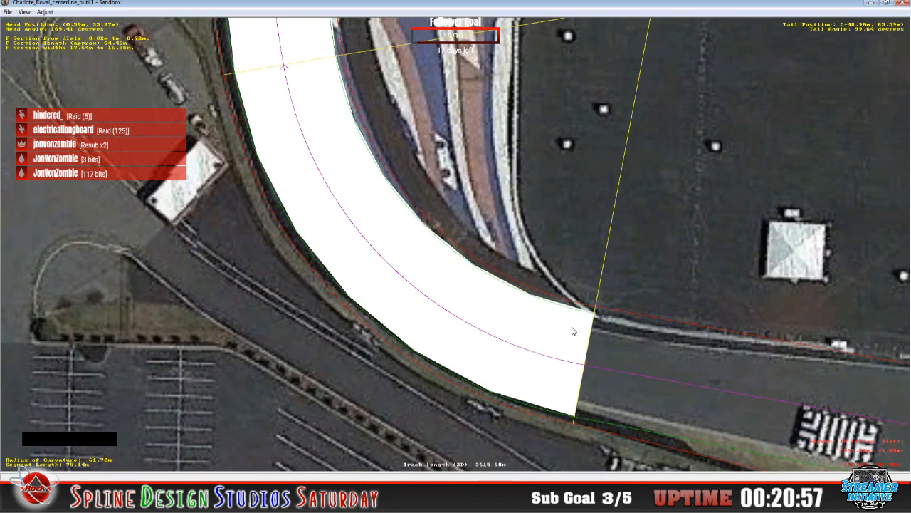
left_click(24, 12)
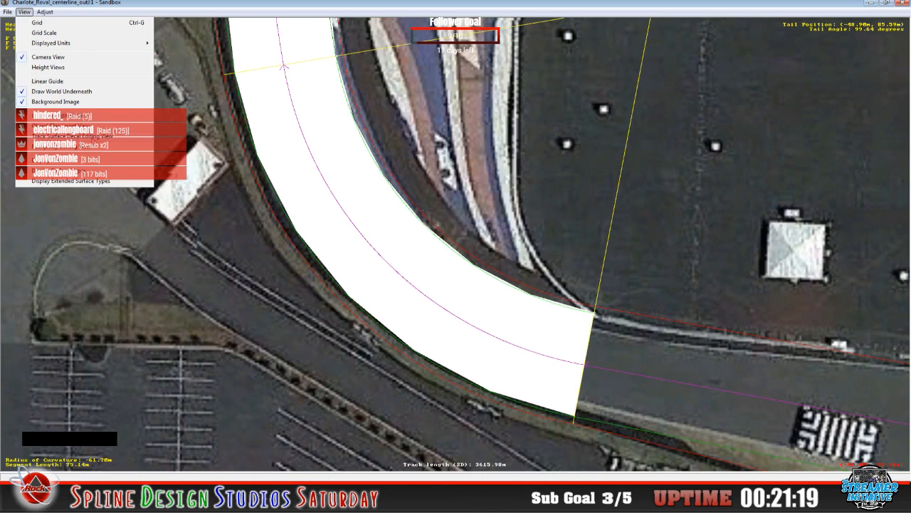
left_click(244, 12)
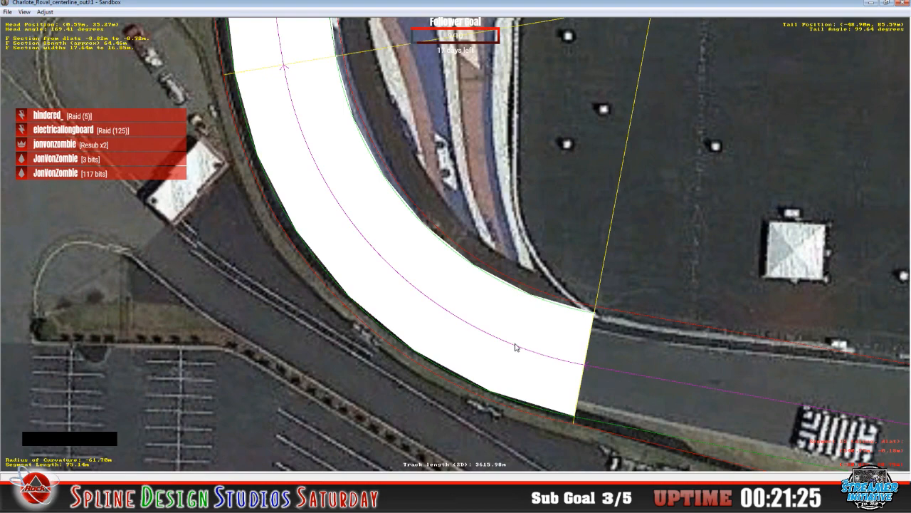
- Insert an F section on segment 14, the straight leading into segment 15's curve
key("c")
key("c")
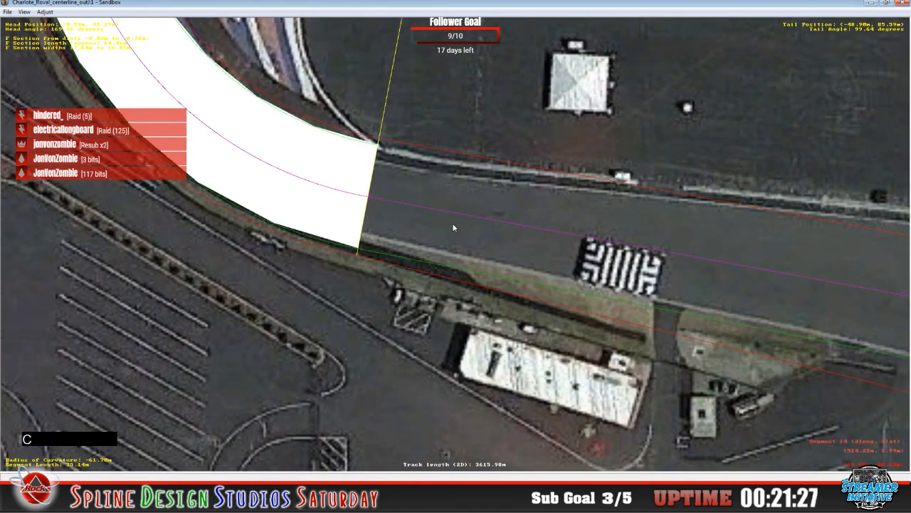
left_click(423, 228)
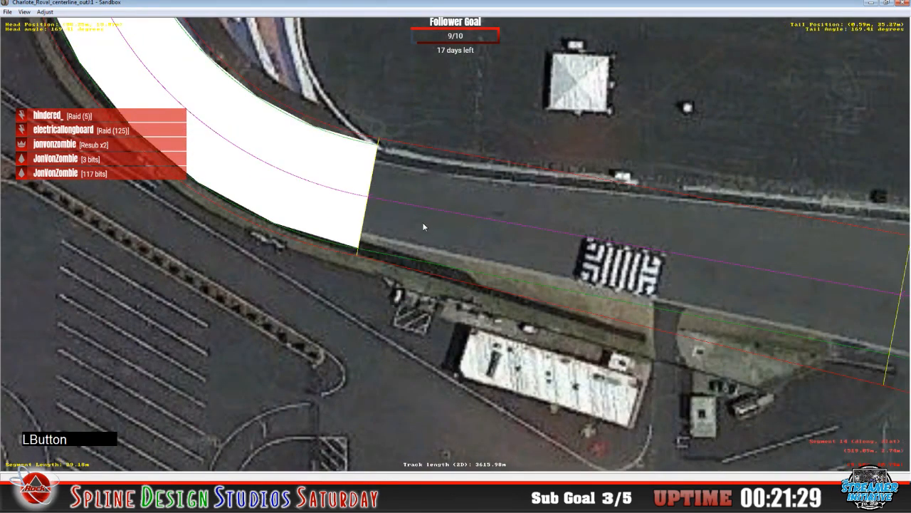
right_click(424, 228)
mouse_move(460, 291)
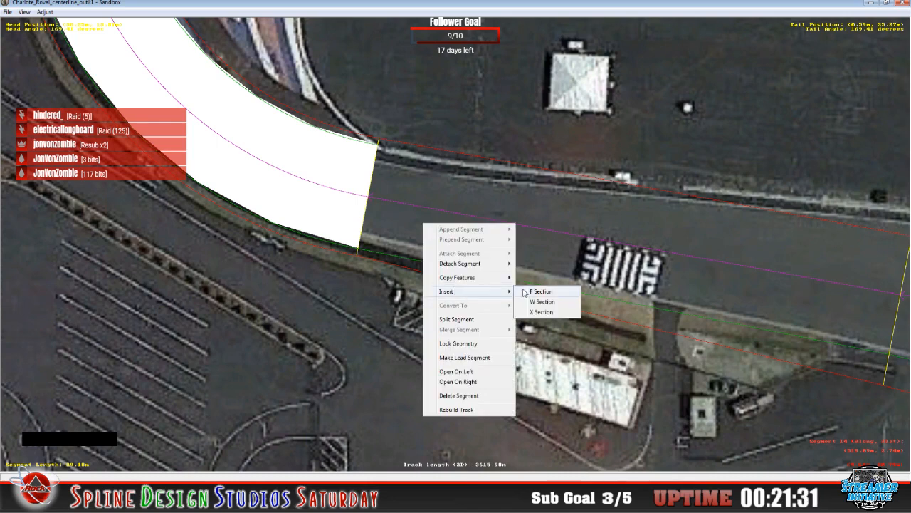
left_click(530, 292)
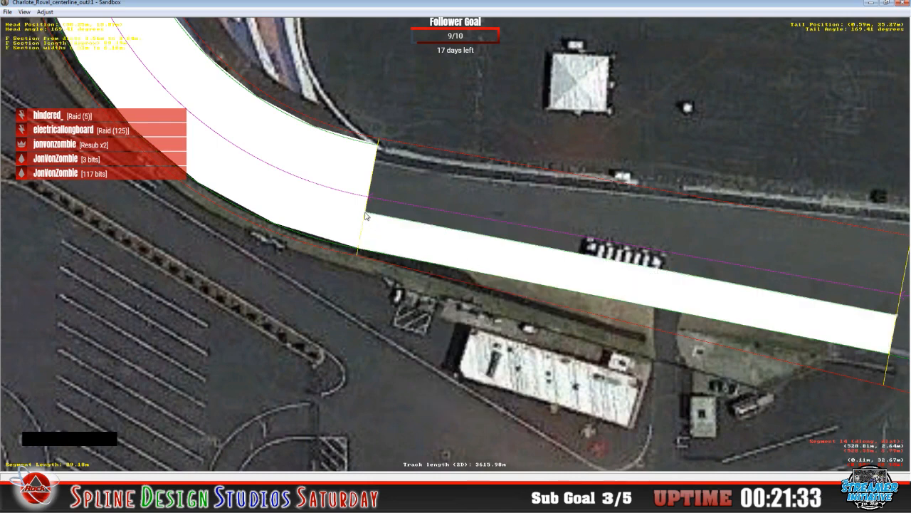
- Align the tail edge of segment 14's F section with segment 15's head edge, and extend its head edge outward to about -9.0 m
left_click_drag(366, 216, 386, 151)
left_click(401, 205)
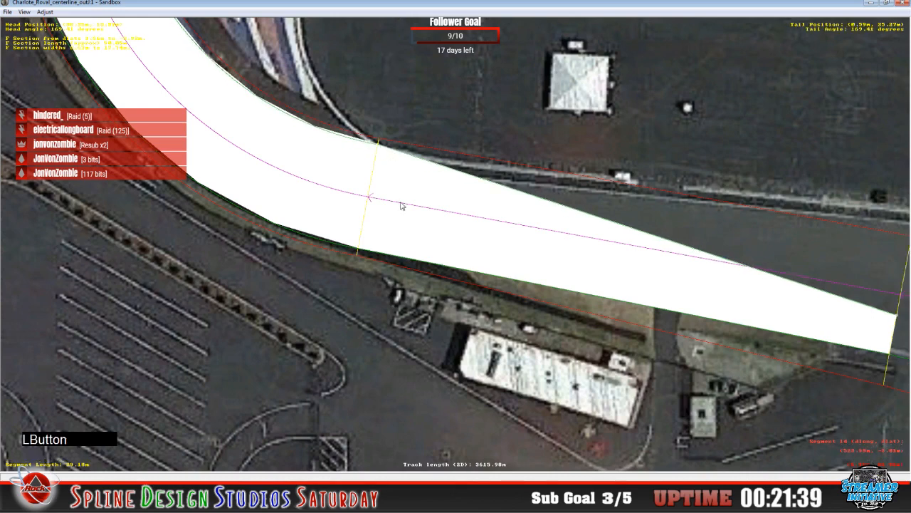
key("c")
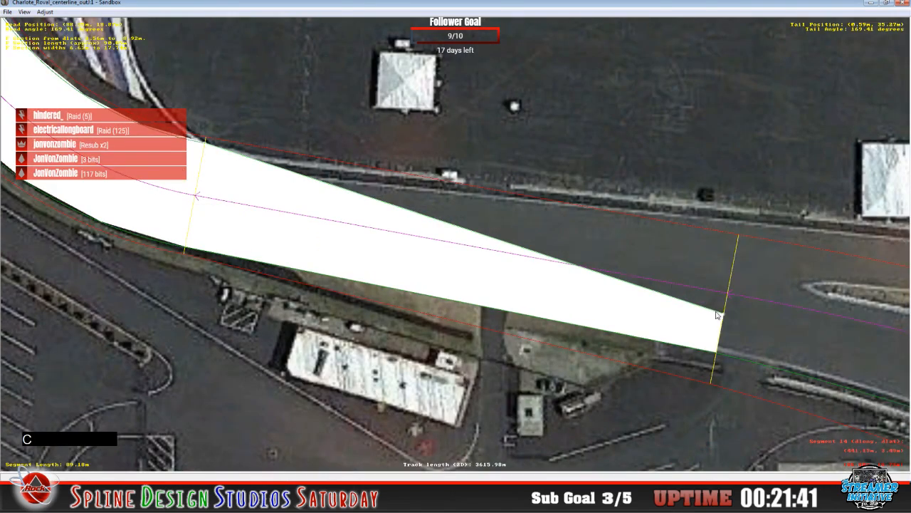
left_click_drag(722, 316, 737, 242)
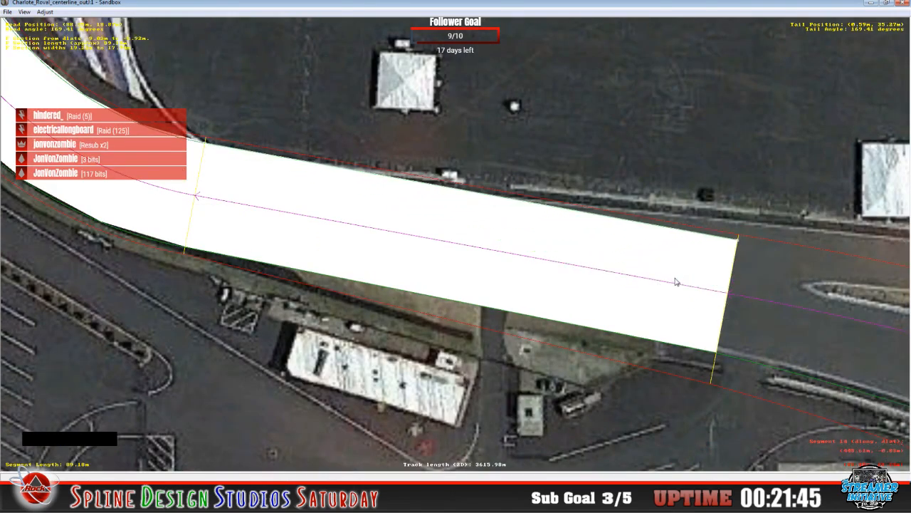
- Insert an F section on segment 13, the short, slightly curved segment leading into segment 14
key("c")
key("c")
left_click(412, 271)
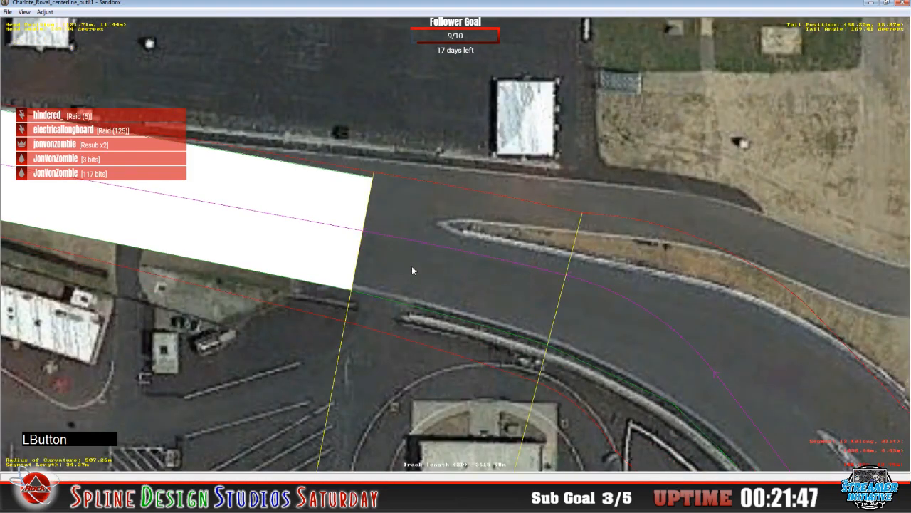
right_click(421, 271)
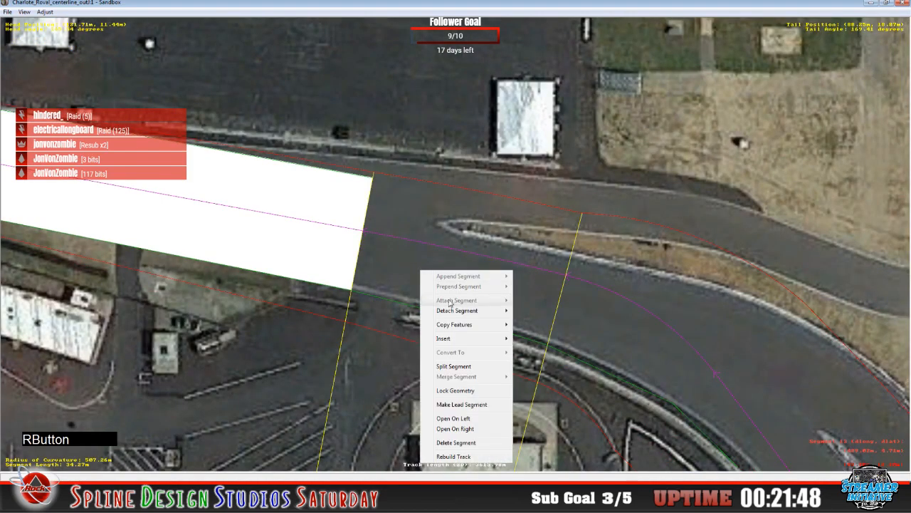
mouse_move(458, 341)
left_click(532, 342)
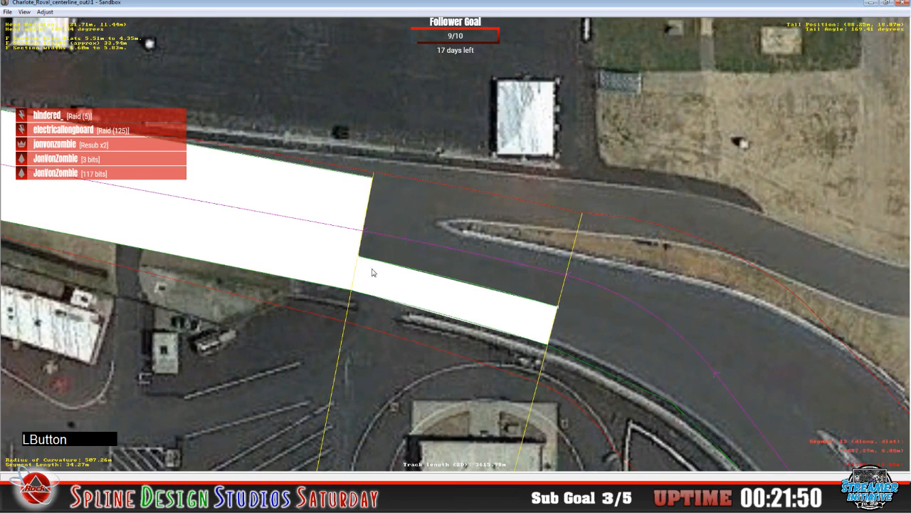
- Align the tail edge of segment 13's F section with segment 14's head edge, and extend its head edge outward to about -9.2 m
left_click_drag(361, 258, 375, 181)
left_click(374, 183)
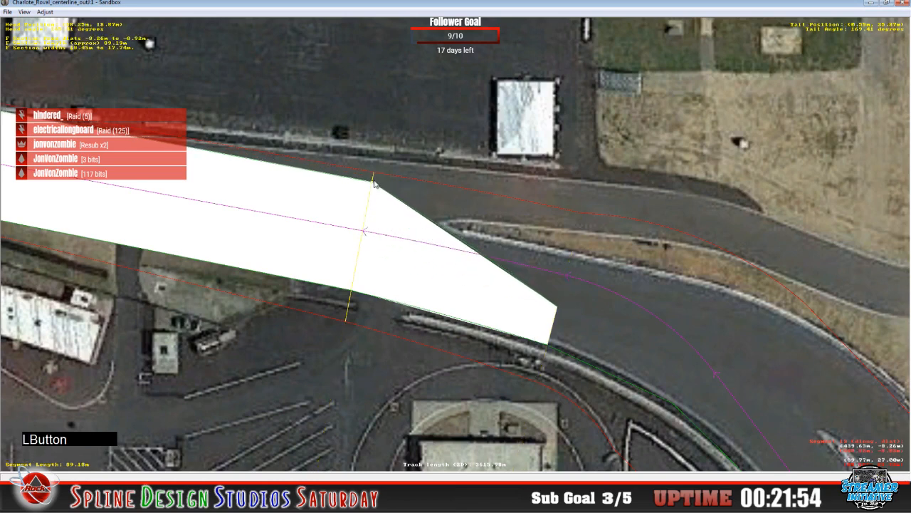
left_click(388, 194)
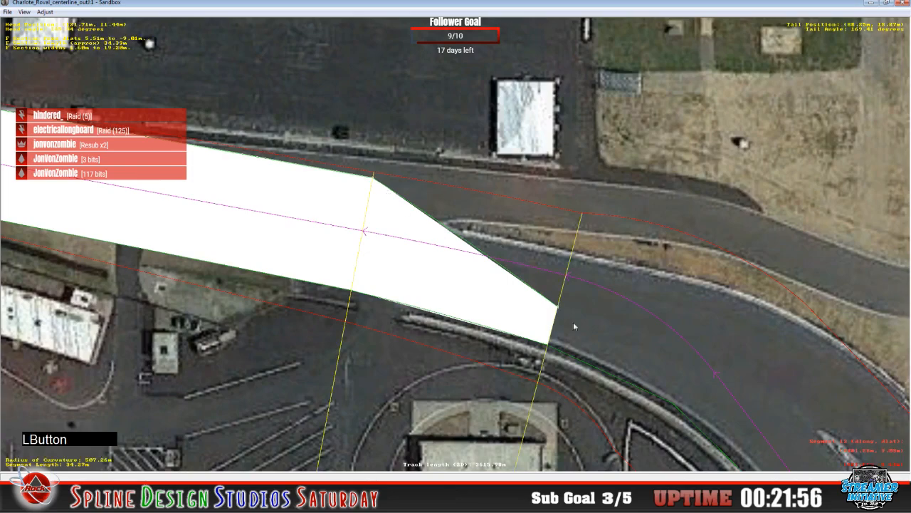
left_click_drag(573, 326, 593, 227)
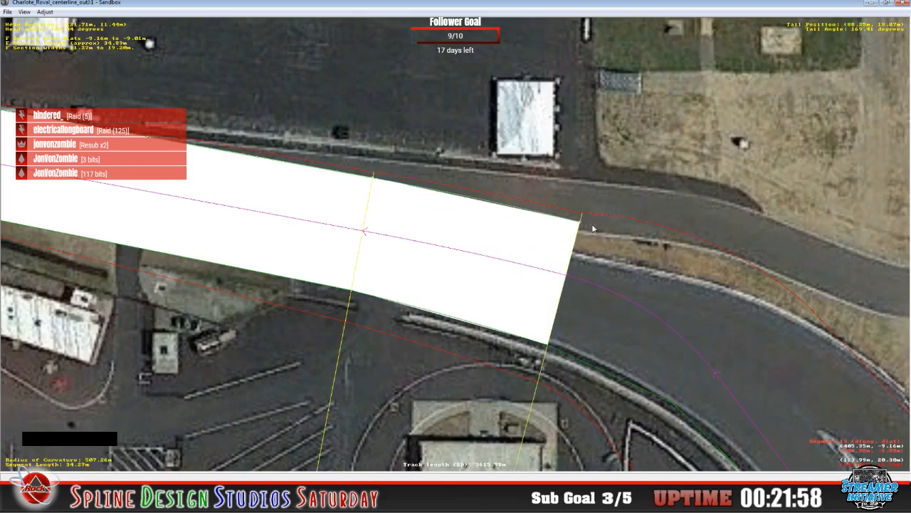
- Hide the world drawn underneath to examine the whole track over the aerial image, and show it again
scroll(593, 228, "down", 6)
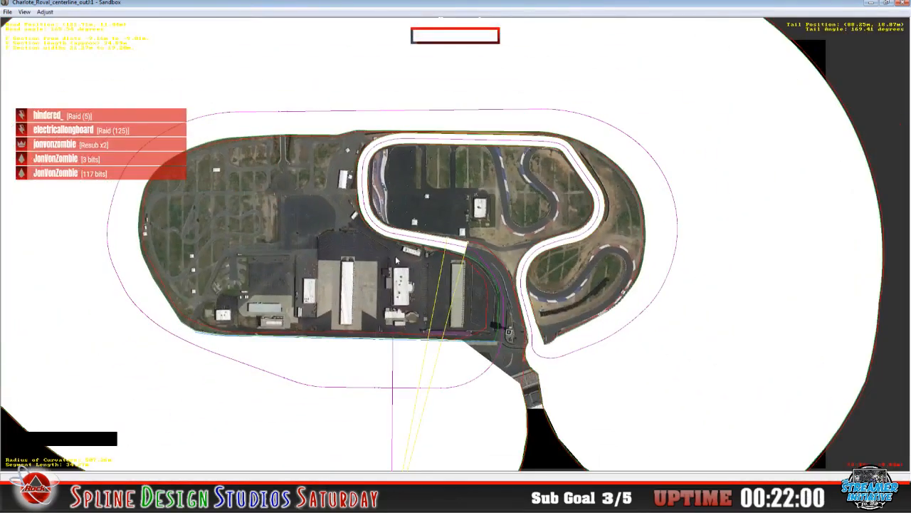
left_click(24, 11)
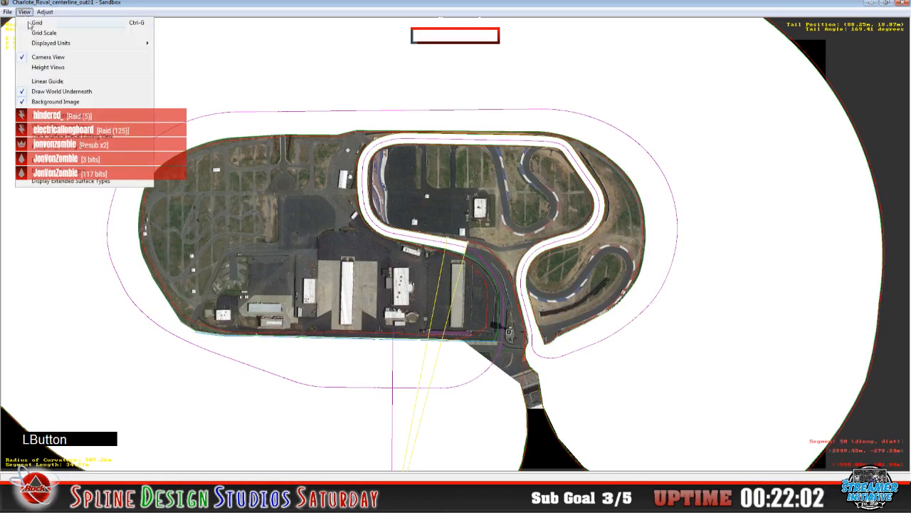
left_click(63, 91)
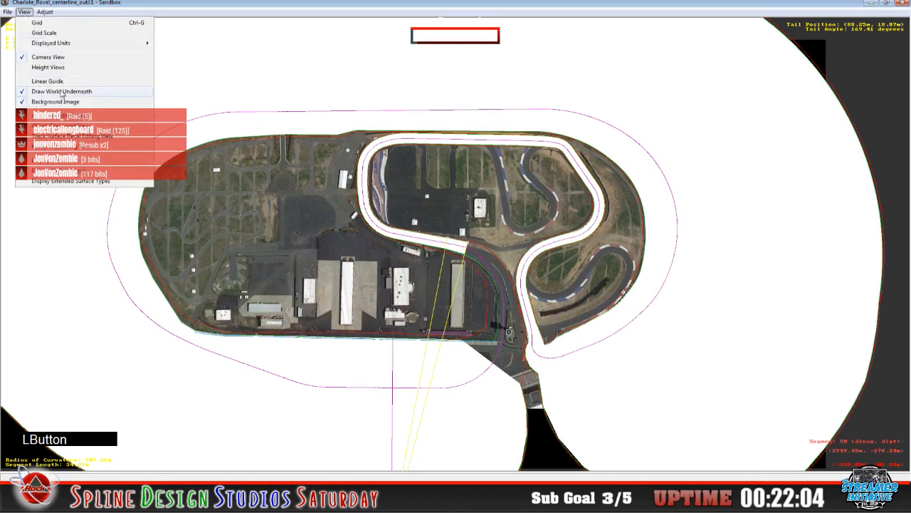
left_click(221, 16)
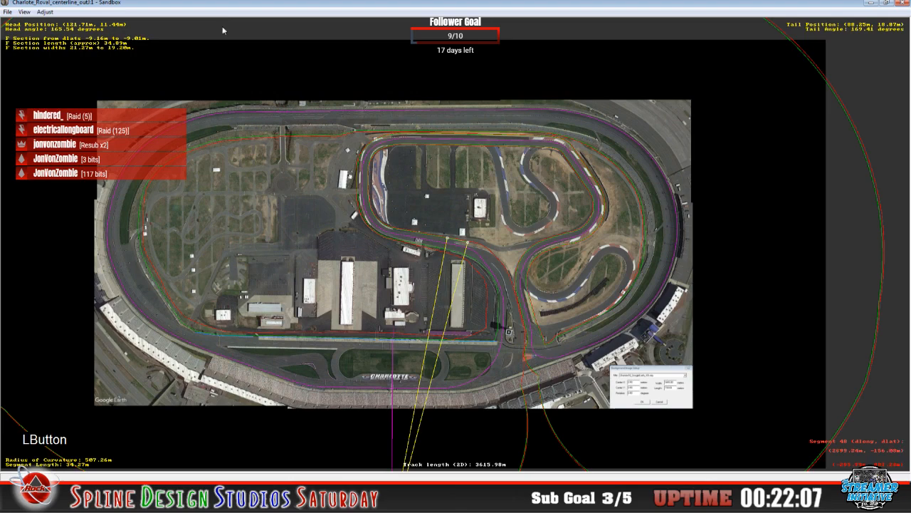
key("c")
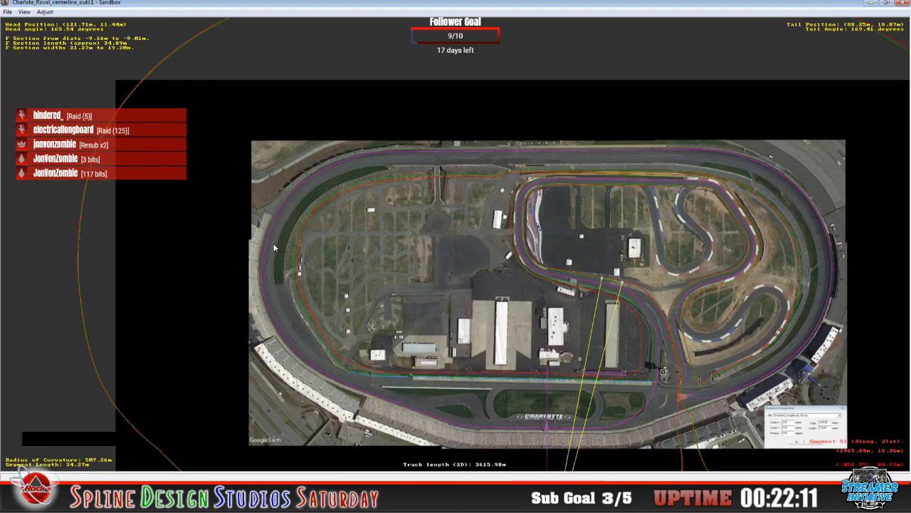
key("x")
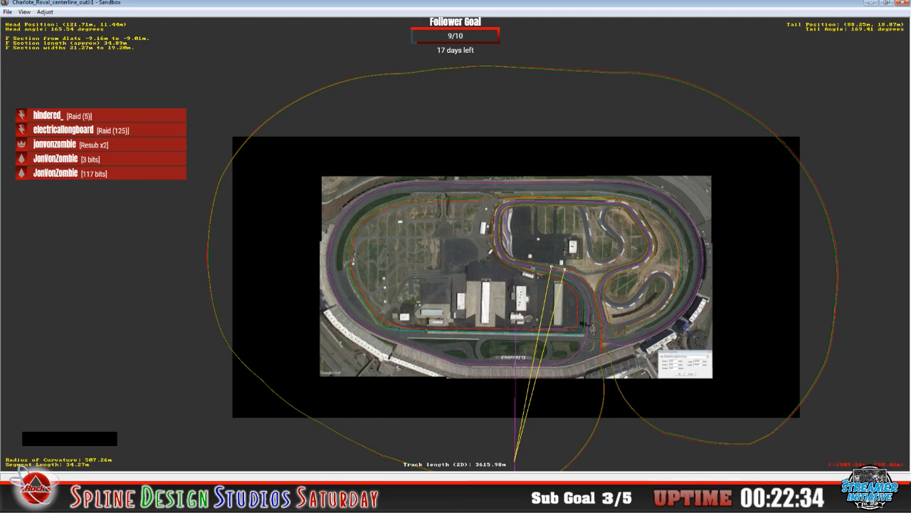
left_click(25, 11)
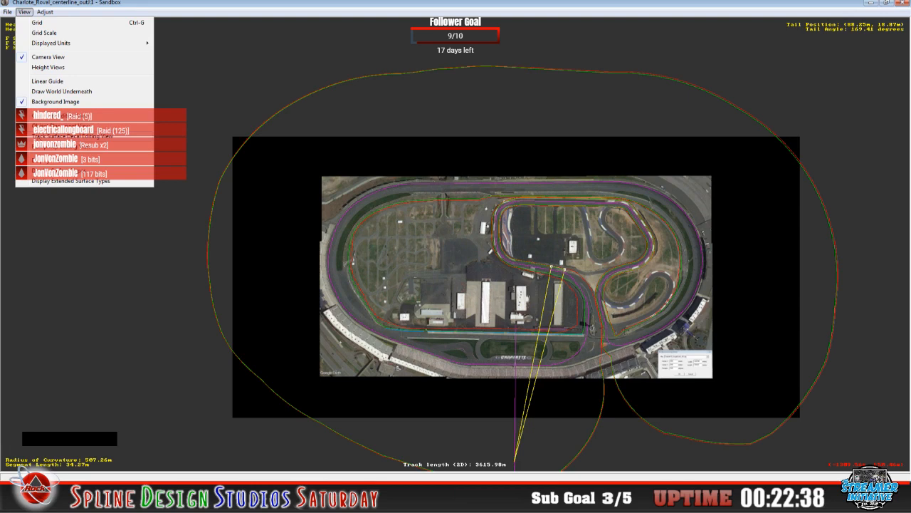
left_click(61, 91)
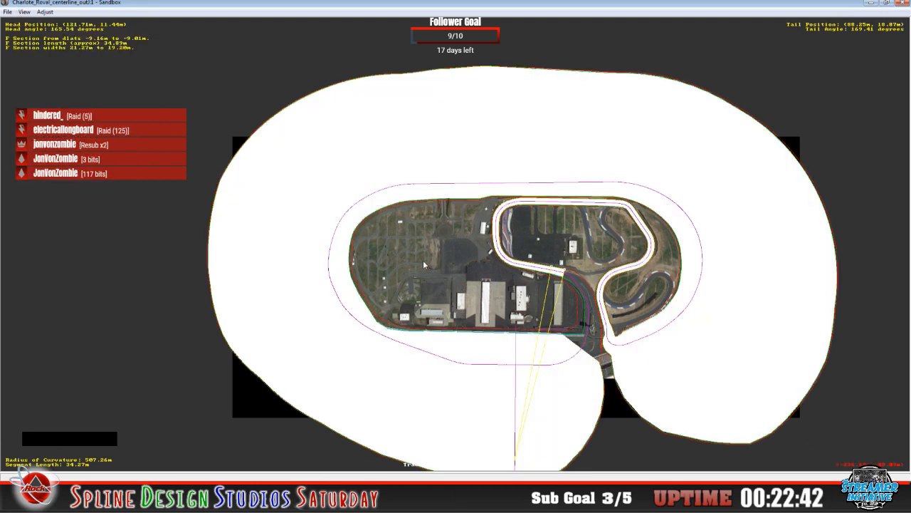
- Insert an F section on segment 12, the curve leading into segment 13
left_click(274, 12)
key("c")
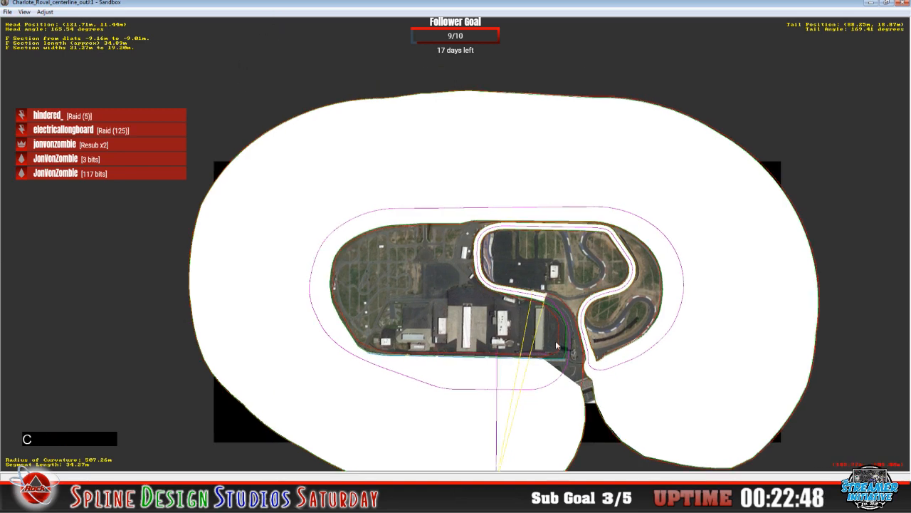
key("c")
key("c")
key("z")
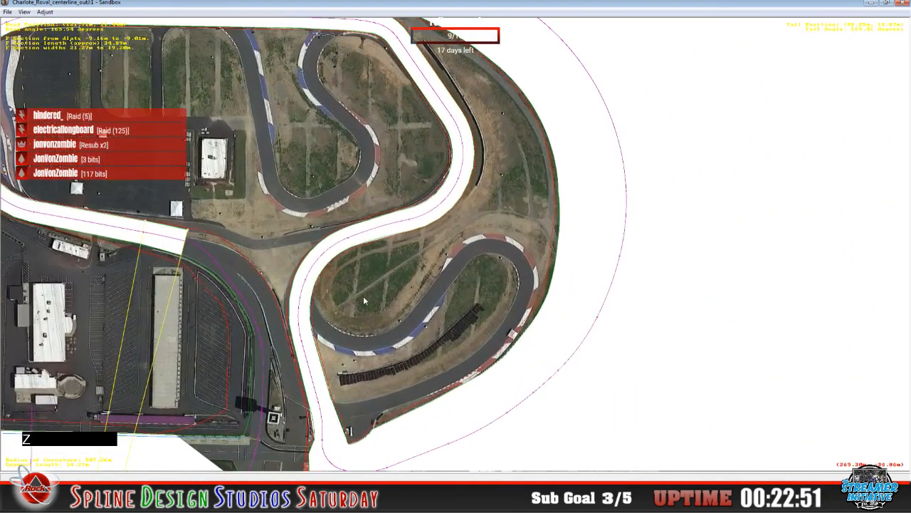
key("c")
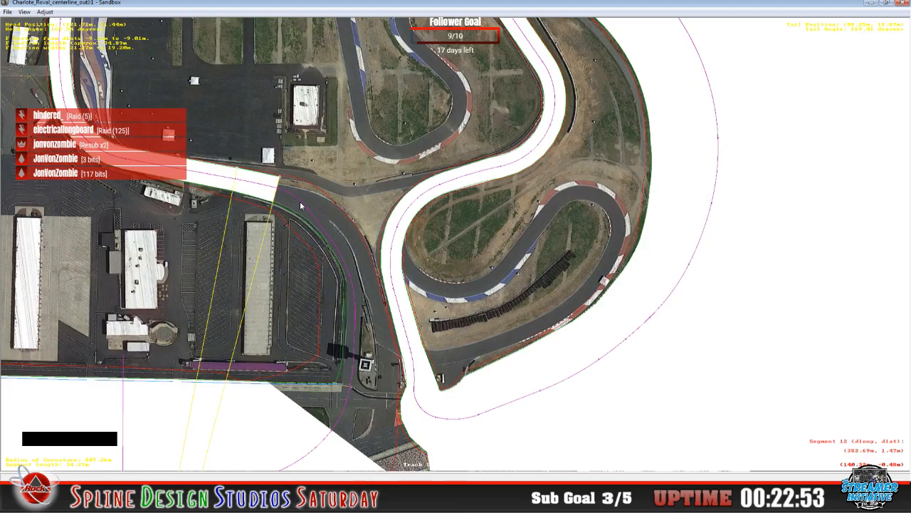
key("z")
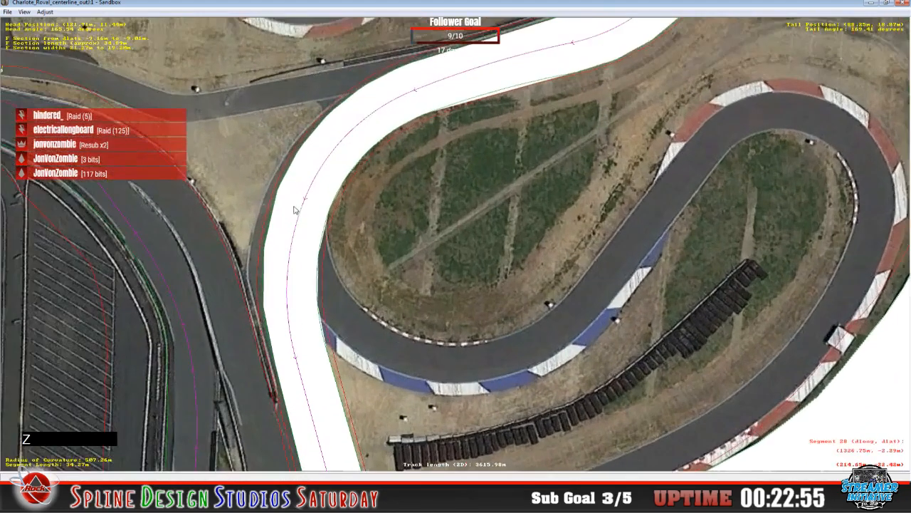
key("c")
key("c")
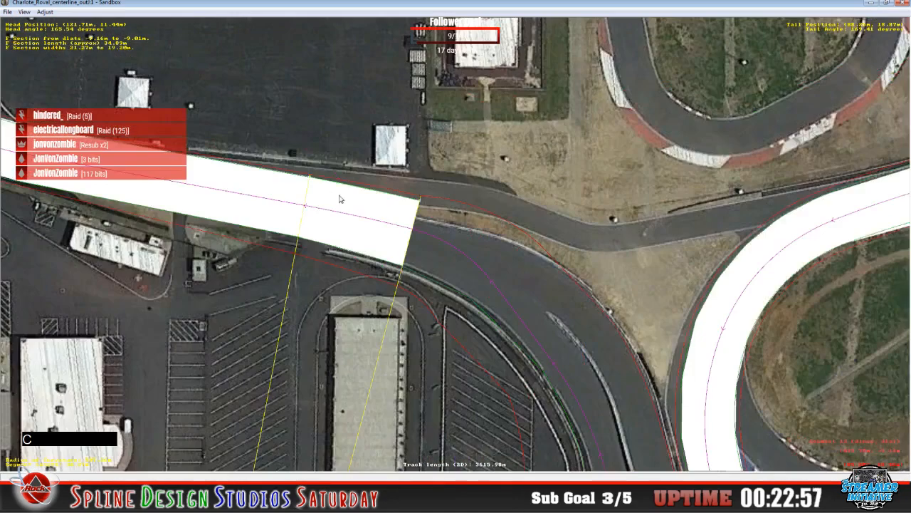
key("z")
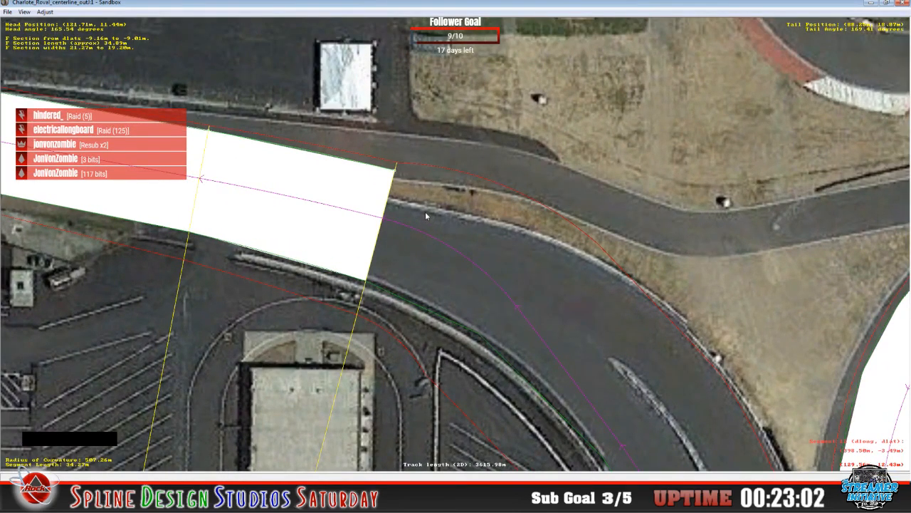
left_click(395, 171)
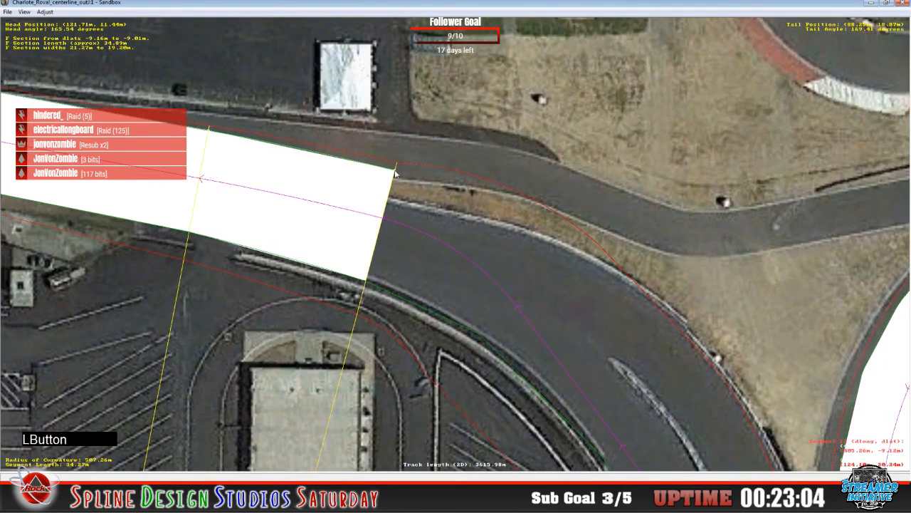
right_click(439, 215)
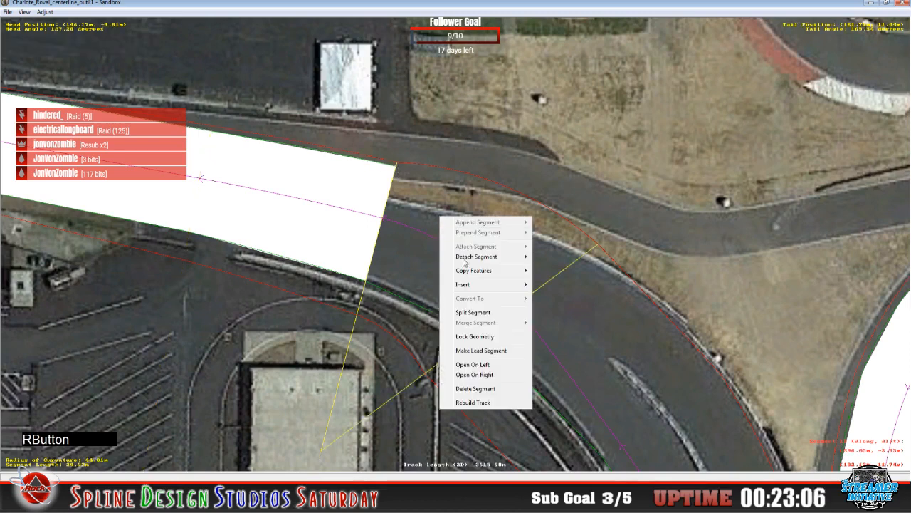
mouse_move(470, 285)
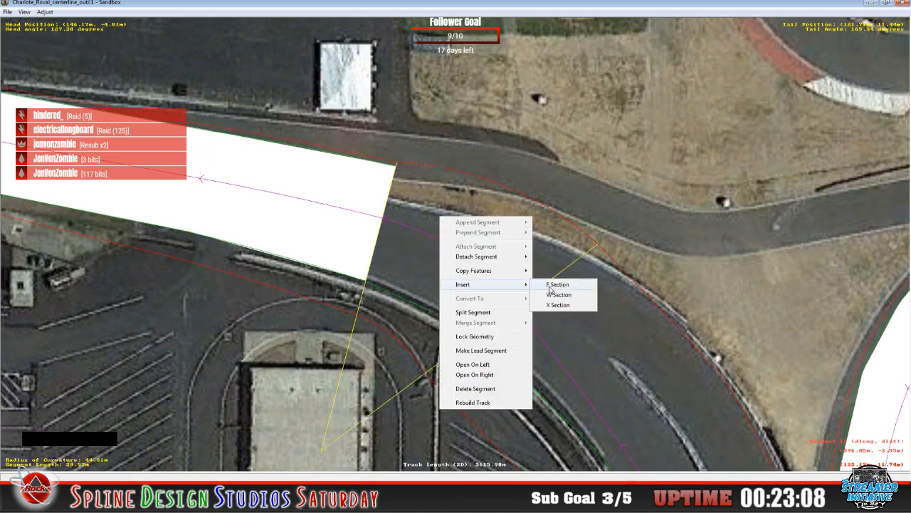
left_click(552, 285)
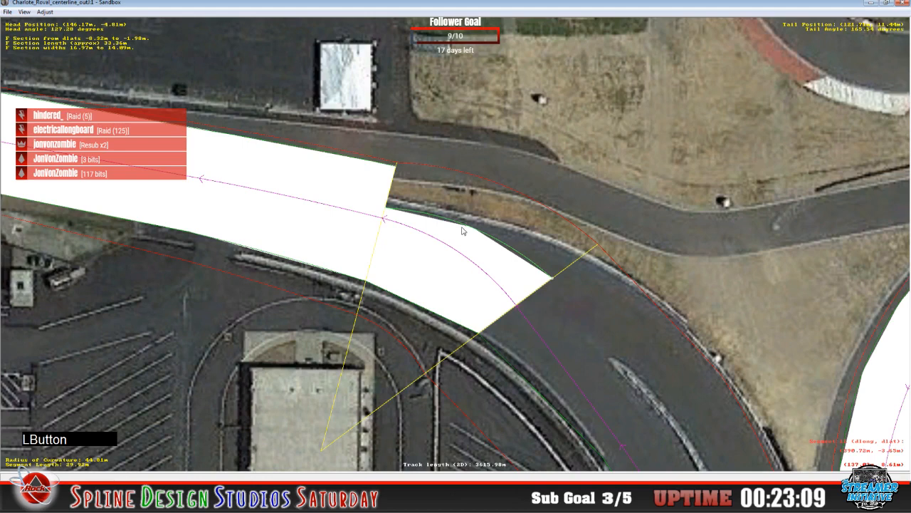
- Align segment 12's F section tail edge with segment 13's head edge at about -10.1 m, and extend its head edge outward to about -16.8 m
left_click(392, 195)
left_click_drag(393, 195, 398, 170)
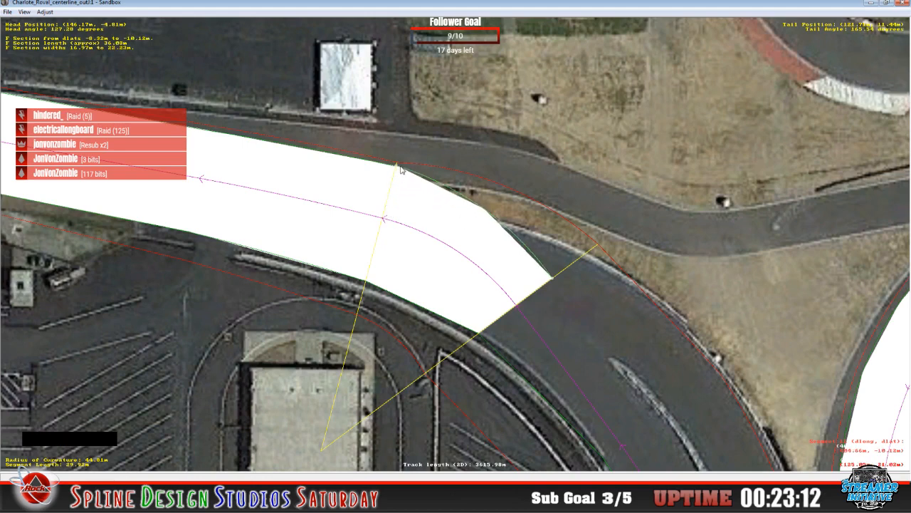
left_click(394, 168)
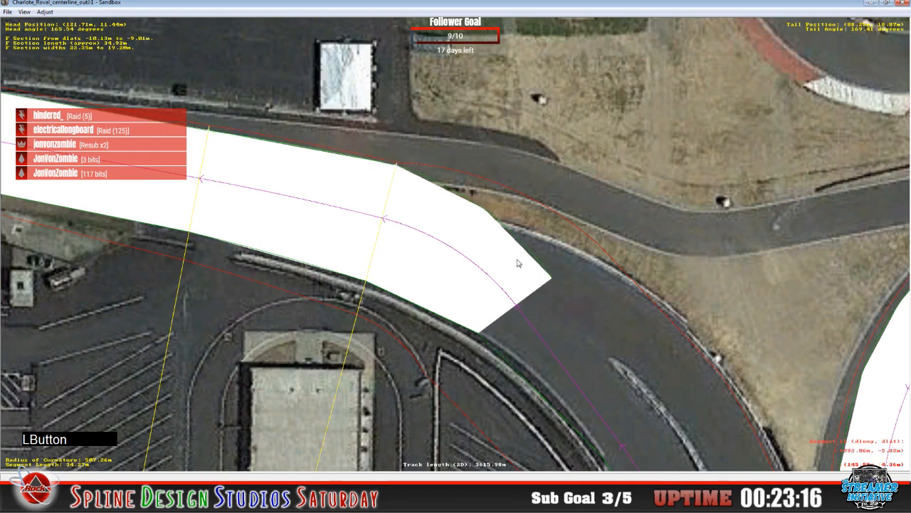
left_click(550, 281)
left_click_drag(550, 281, 588, 247)
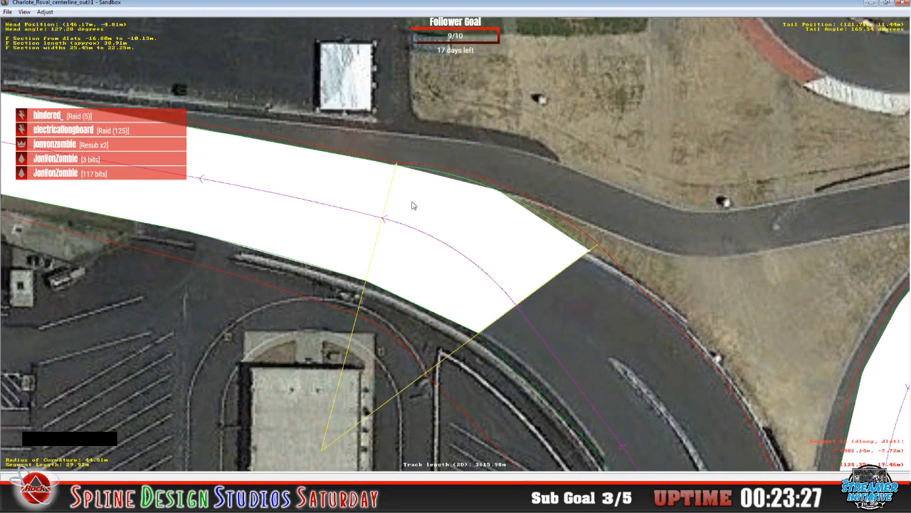
left_click(350, 156)
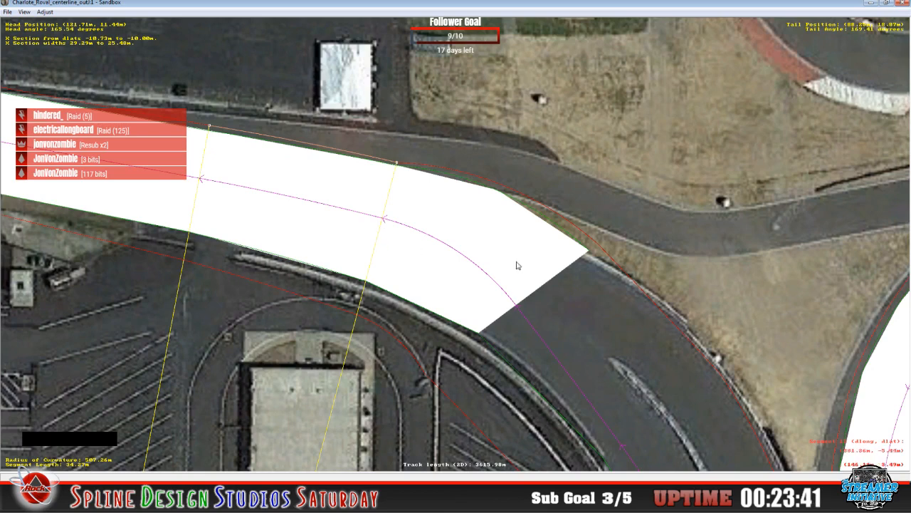
left_click(451, 176)
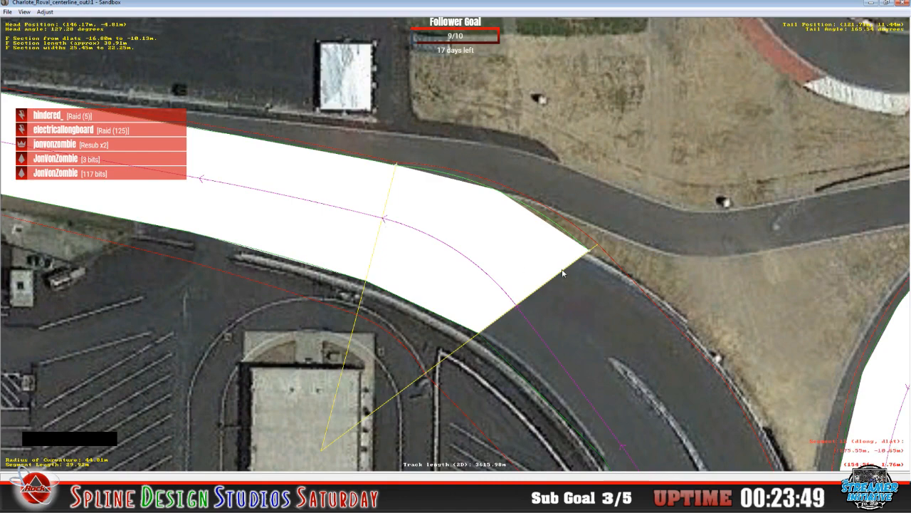
- Insert an F section on segment 11, the nearly straight segment leading into segment 12's curve
key("c")
left_click(443, 217)
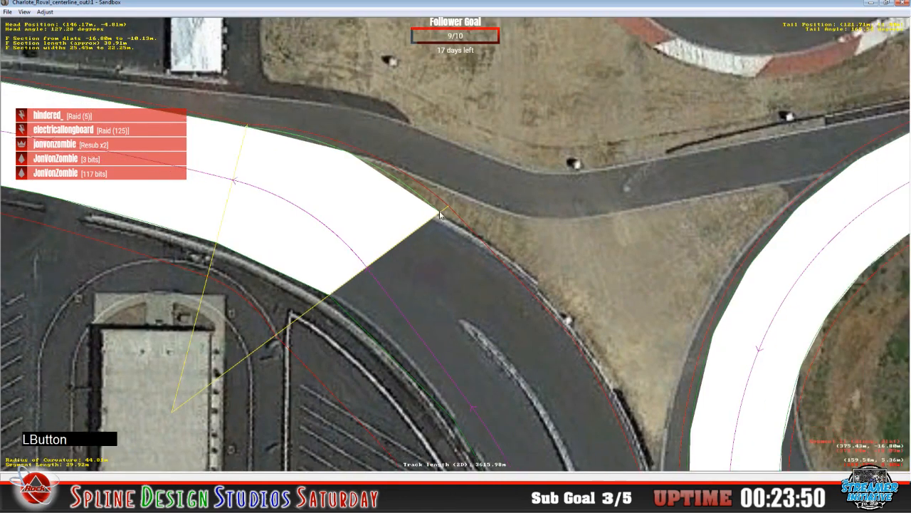
right_click(442, 286)
mouse_move(488, 342)
left_click(543, 343)
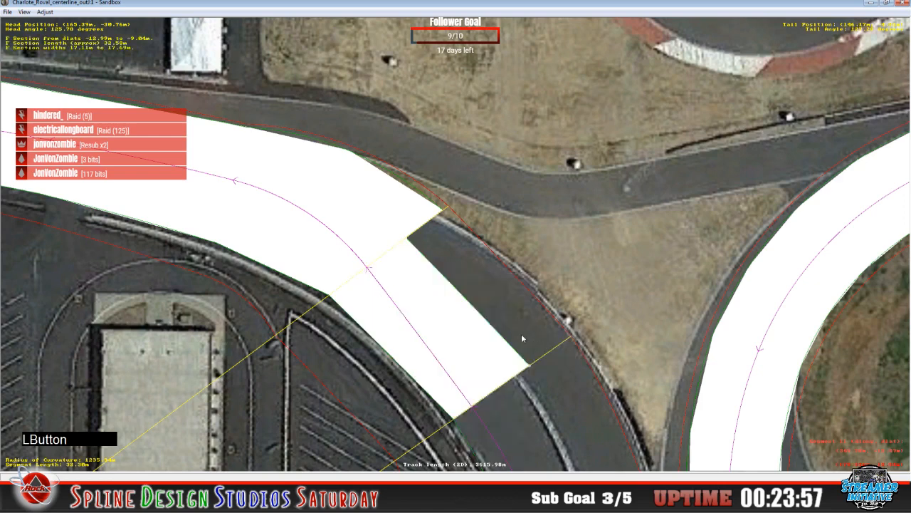
- Align segment 11's F section tail edge with segment 12's head edge at about -17.6 m, and extend its head edge outward to about -21.1 m
left_click_drag(412, 244, 445, 219)
left_click(445, 214)
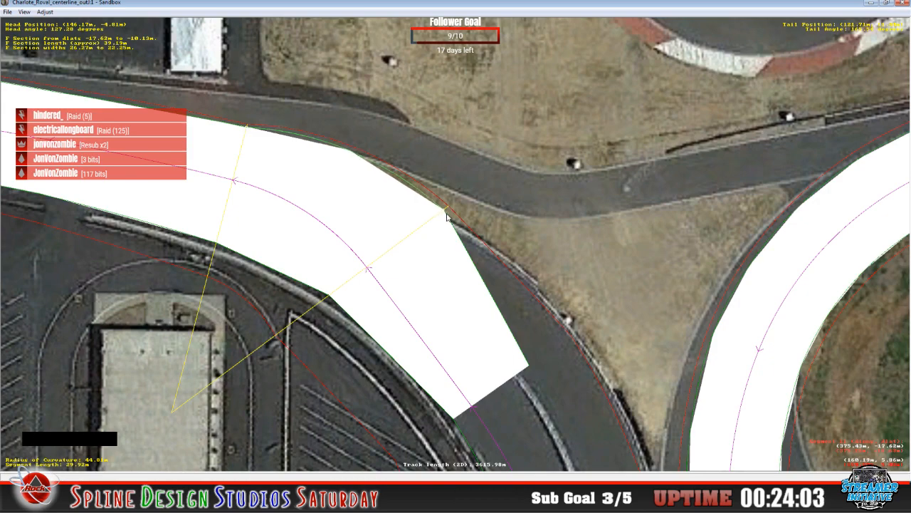
left_click(444, 215)
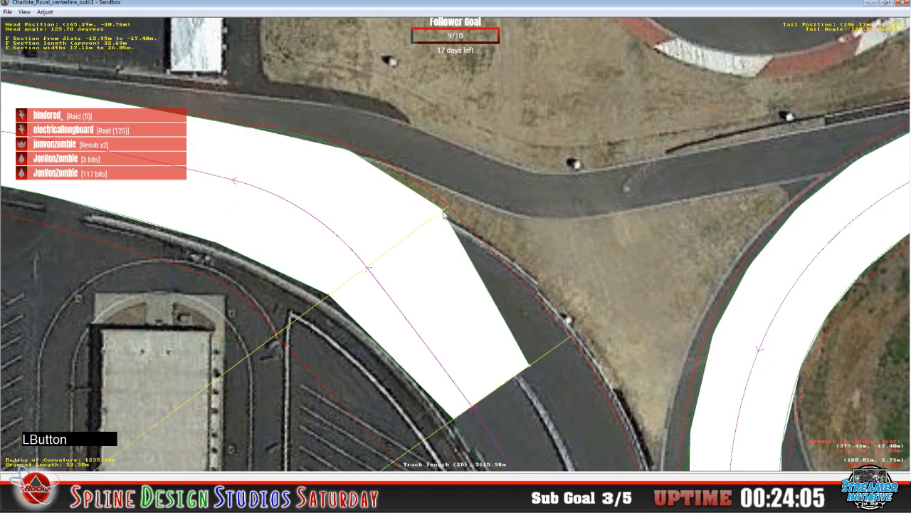
scroll(439, 217, "up", 2)
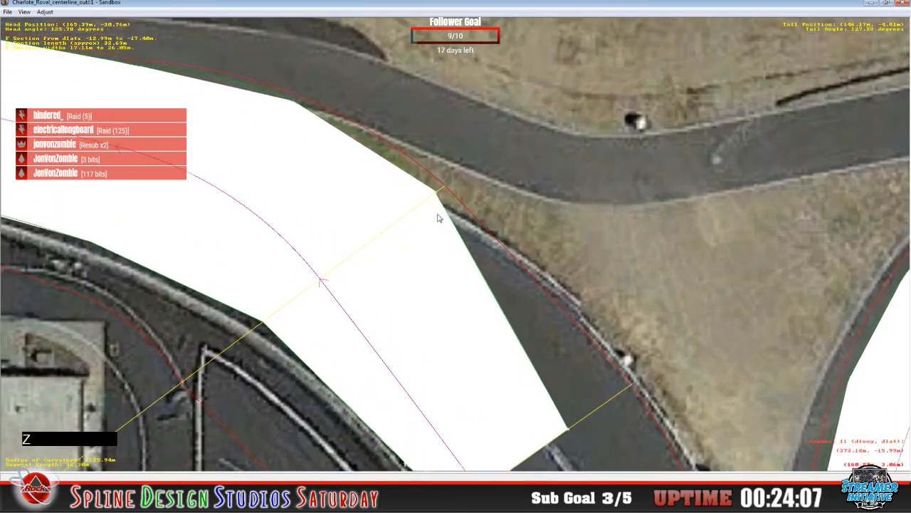
left_click_drag(435, 197, 438, 196)
left_click(439, 196)
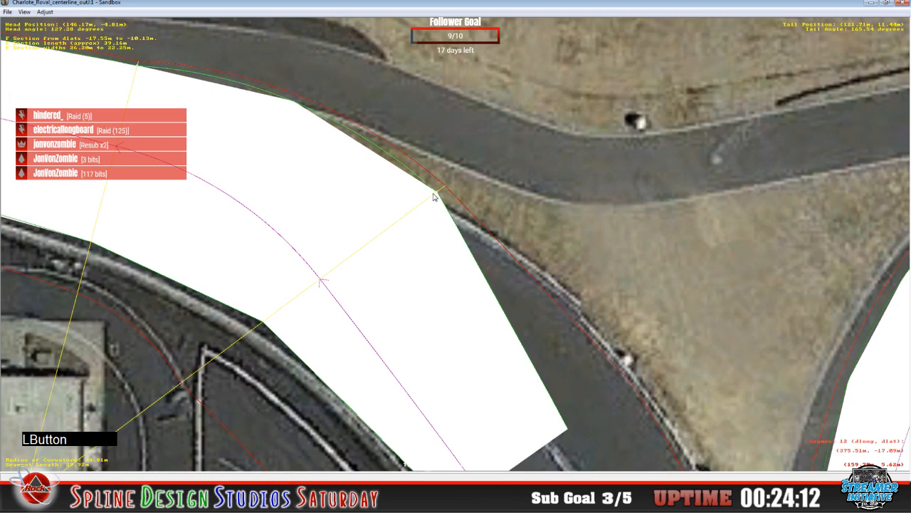
left_click(435, 199)
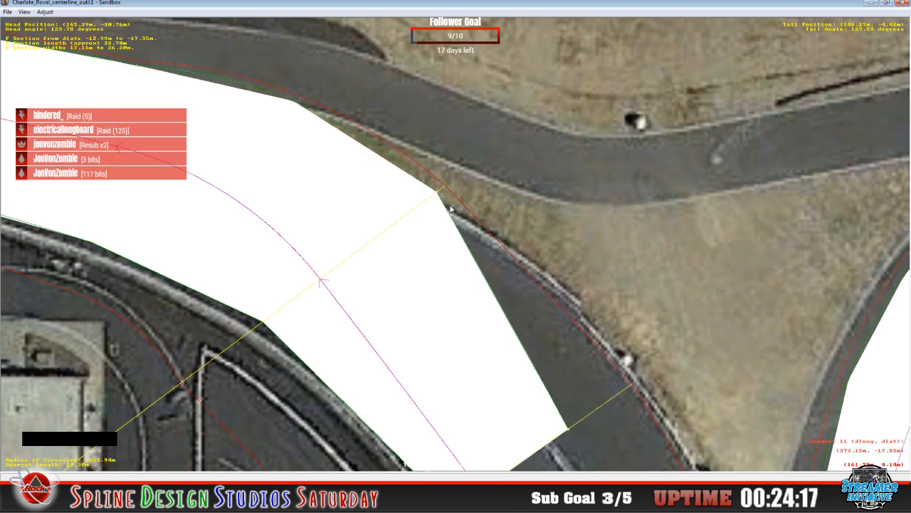
left_click(535, 233)
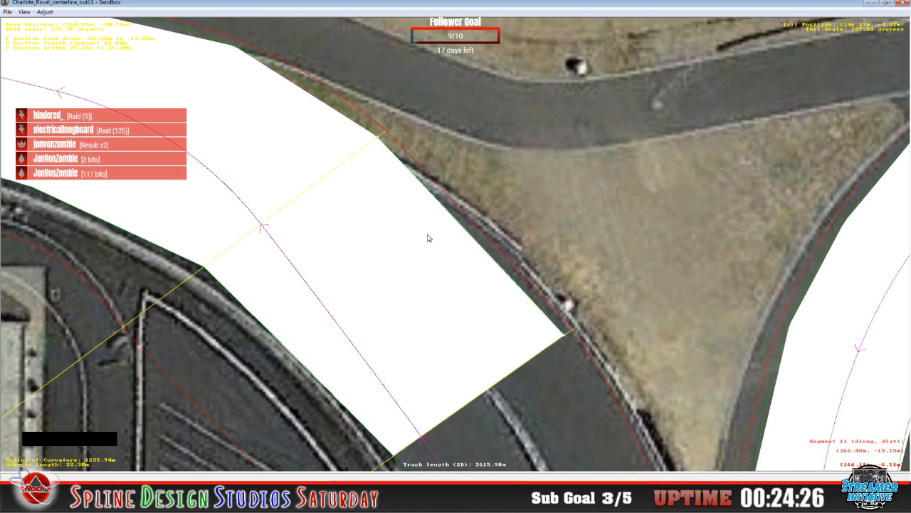
key("c")
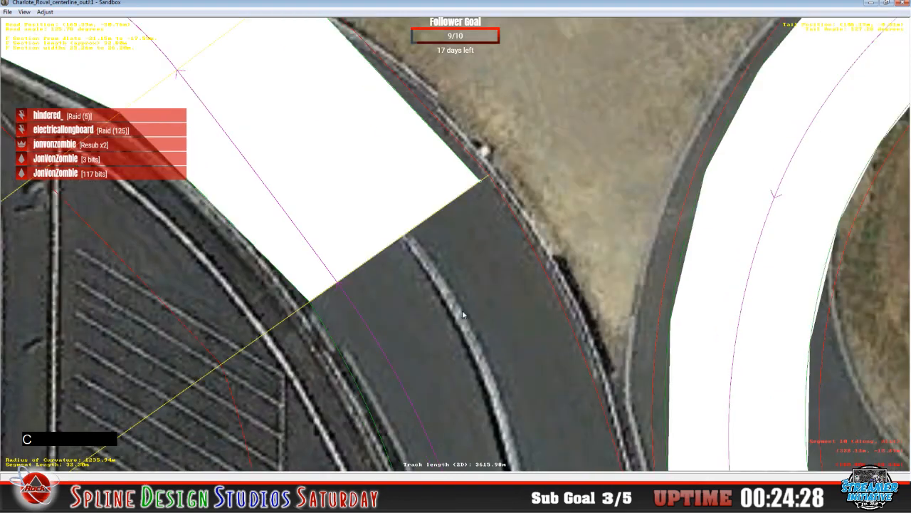
- Insert an F section on segment 10, the curve leading into segment 11
left_click(427, 309)
right_click(425, 308)
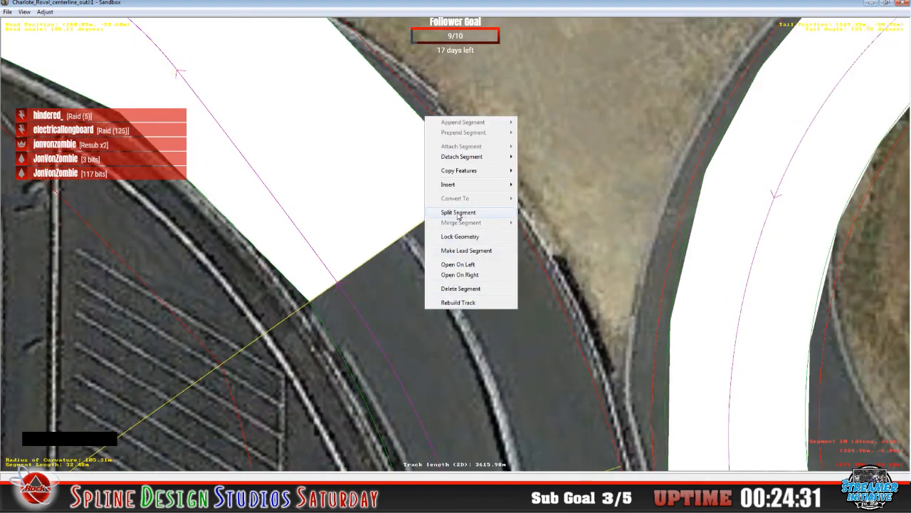
left_click(459, 213)
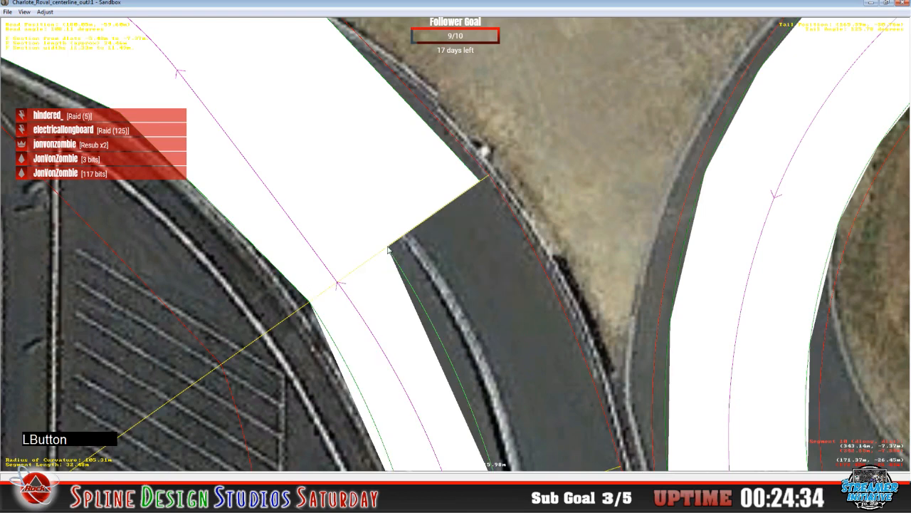
- Align segment 10's F section tail edge with segment 11's head edge at about -21.1 m, and extend its head edge outward to about -19.6 m
left_click(456, 212)
left_click_drag(455, 213, 490, 213)
left_click(476, 177)
key("c")
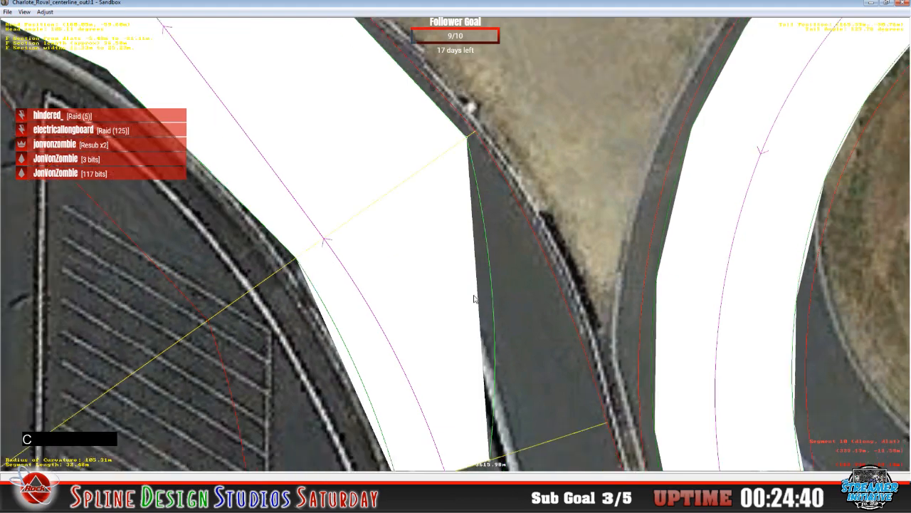
key("c")
left_click_drag(465, 385, 519, 368)
key("c")
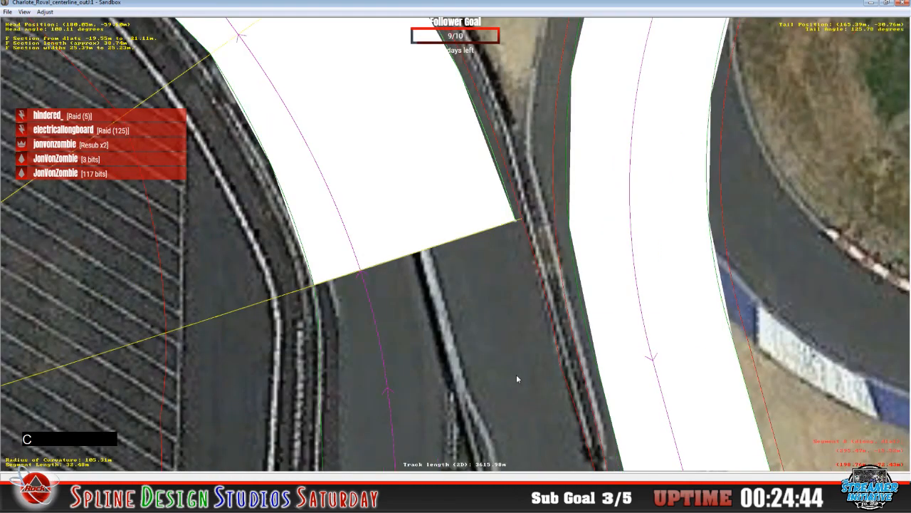
- Insert an F section on segment 9, the short curve leading into segment 10
key("c")
left_click(416, 205)
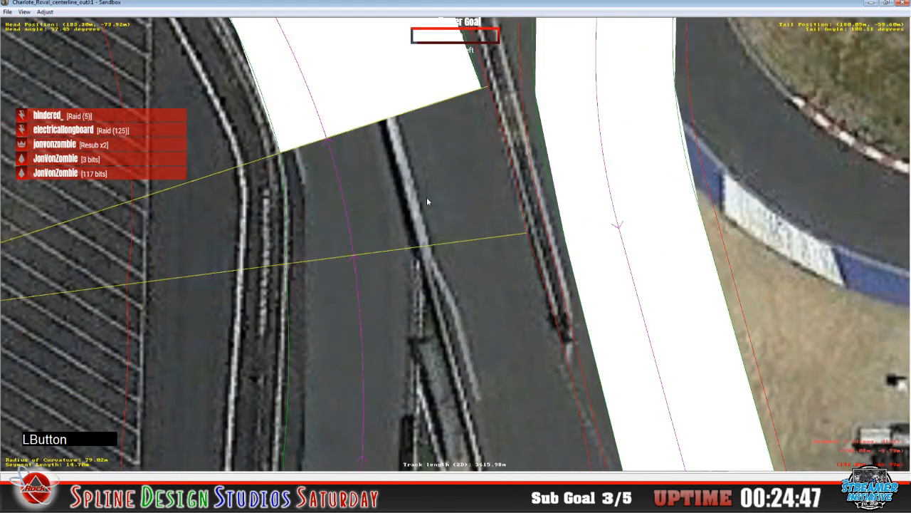
right_click(426, 198)
mouse_move(446, 268)
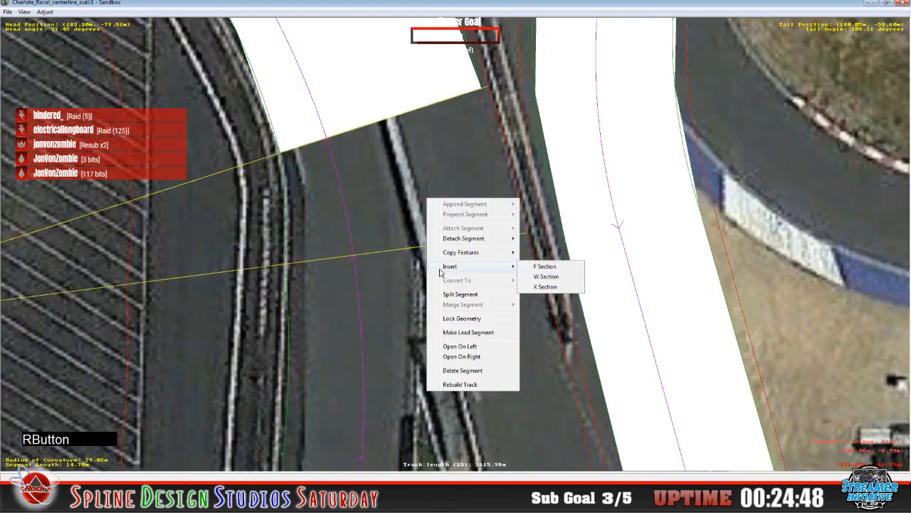
left_click(543, 266)
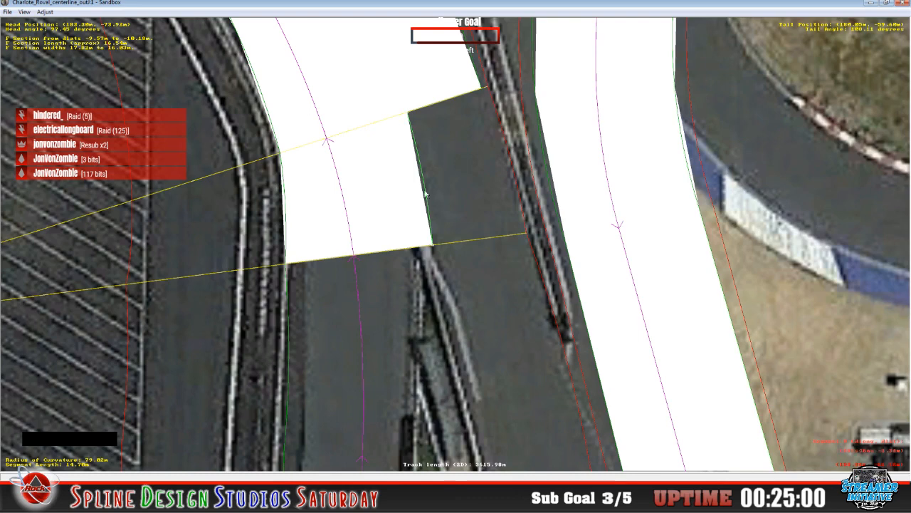
- Extend segment 9's F section head edge outward to about -19.9 m, and move its tail edge out to segment 10's head edge
left_click(434, 247)
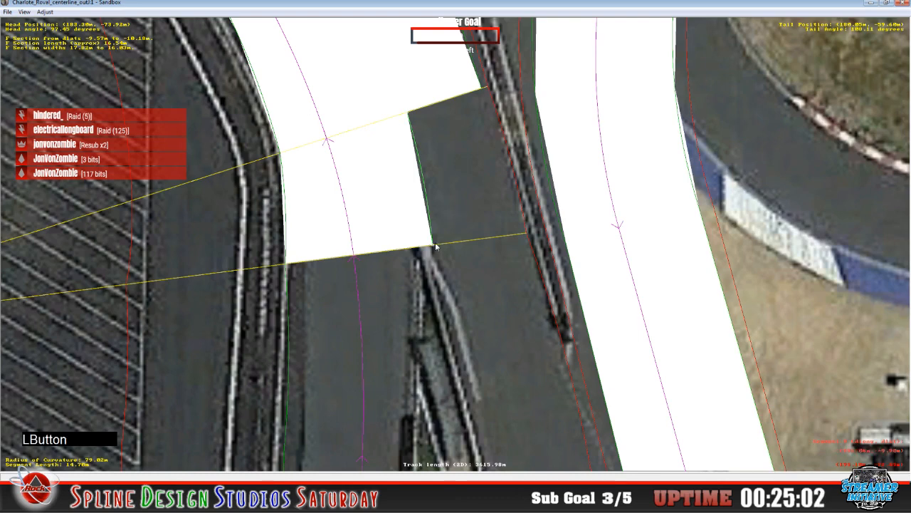
left_click_drag(432, 247, 519, 232)
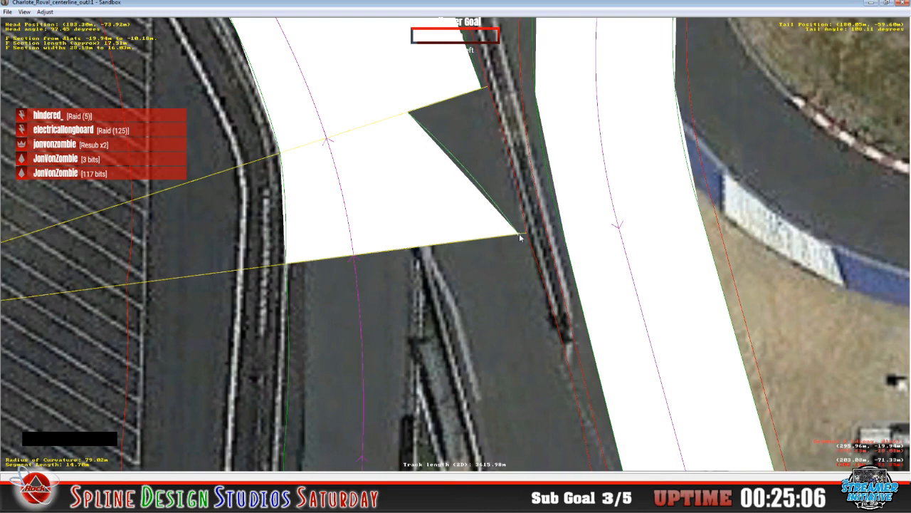
left_click(410, 115)
left_click_drag(410, 116, 489, 113)
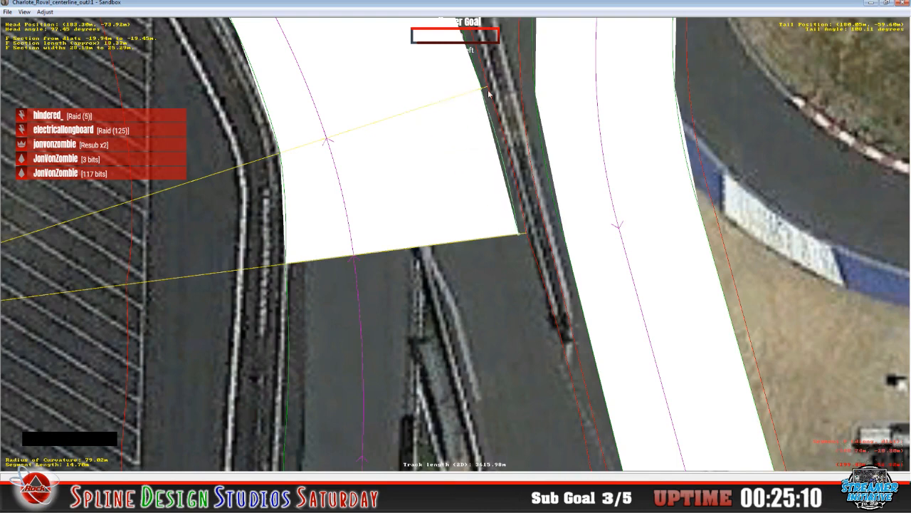
- Fine-tune segment 9's tail edge and segment 10's head edge so they meet at about -19.5 m
left_click(480, 91)
left_click(480, 90)
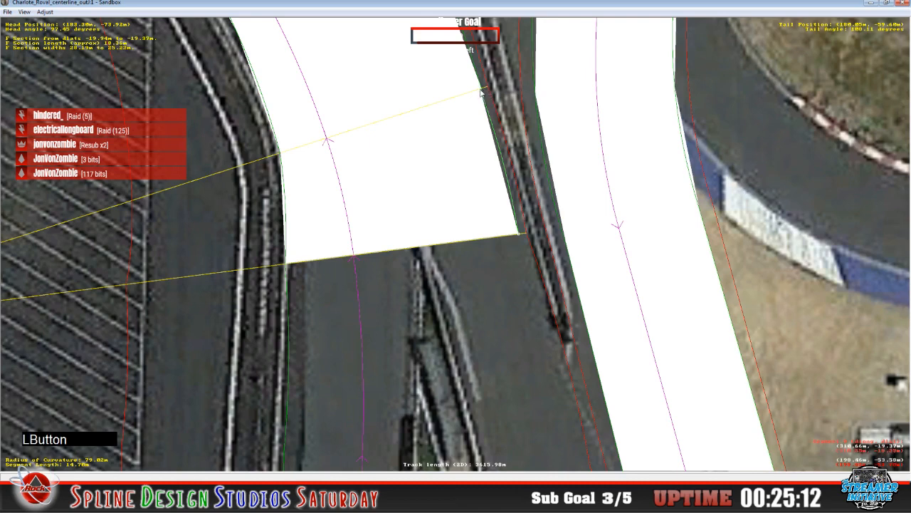
left_click(481, 92)
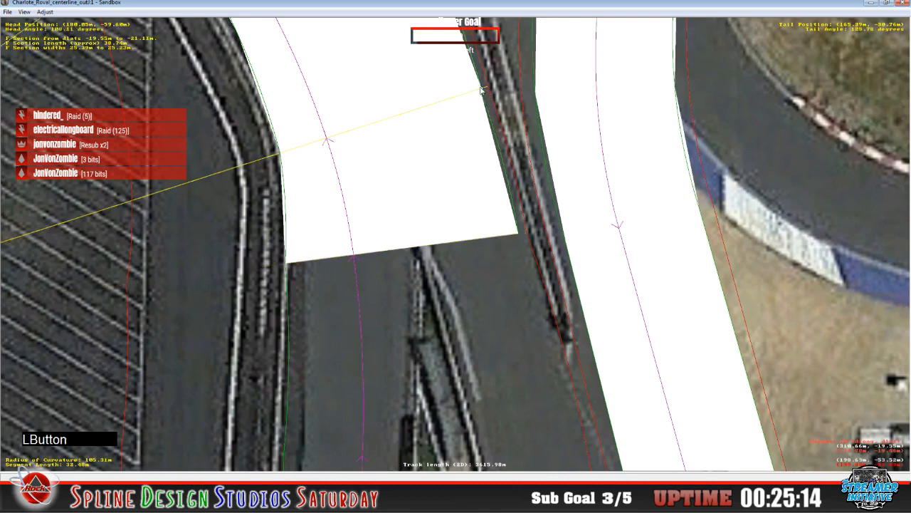
left_click_drag(481, 91, 482, 91)
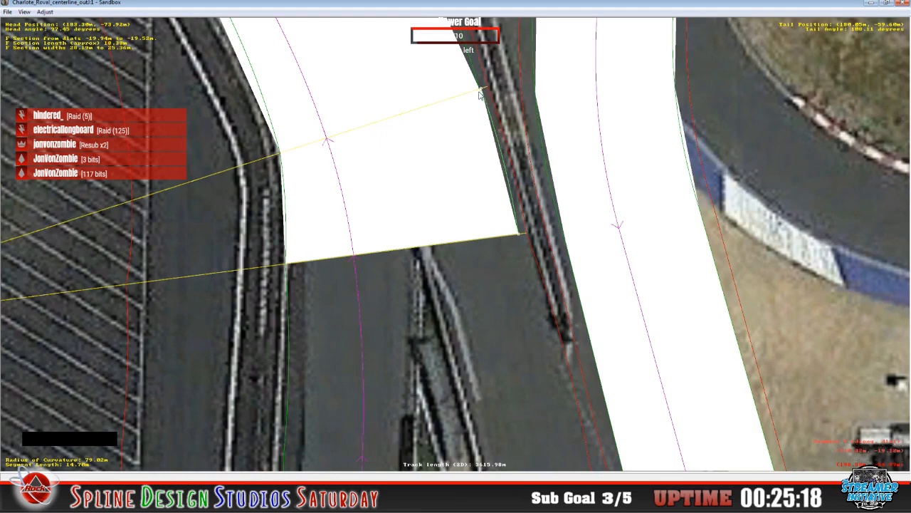
key("z")
key("c")
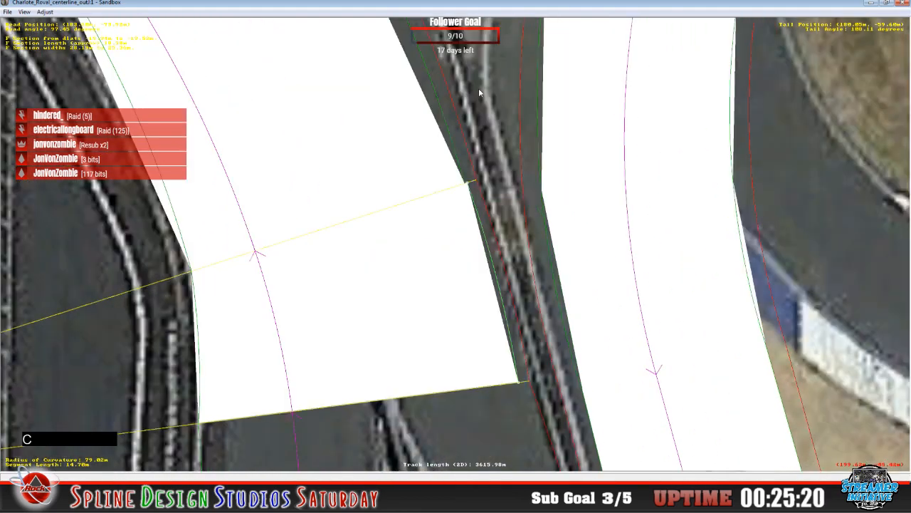
left_click_drag(466, 185, 466, 187)
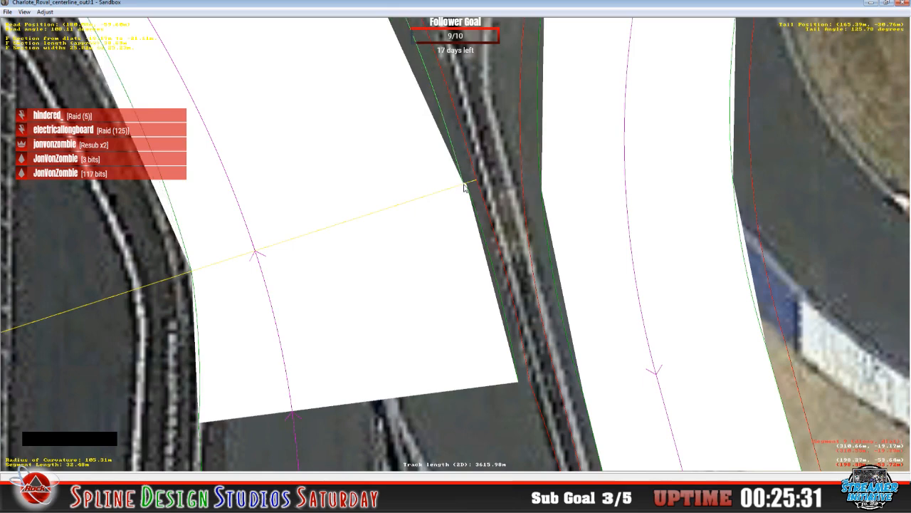
mouse_move(466, 187)
left_mouse_down()
mouse_move(471, 202)
mouse_move(468, 185)
left_mouse_up()
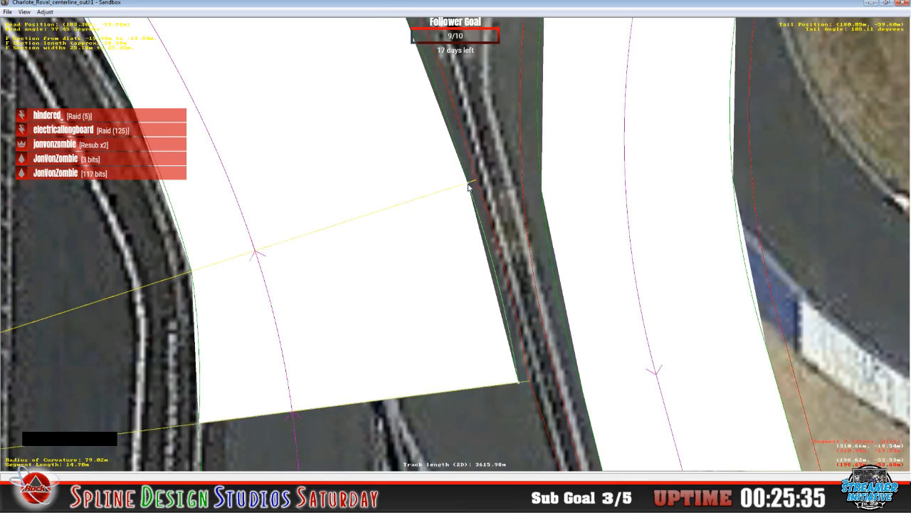
key("c")
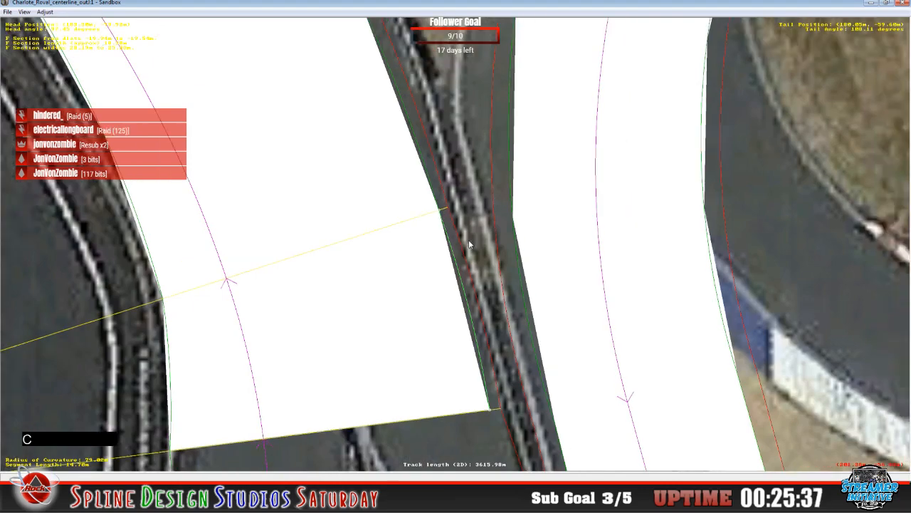
- Insert an F section on segment 8, the gentle curve leading into segment 9
key("x")
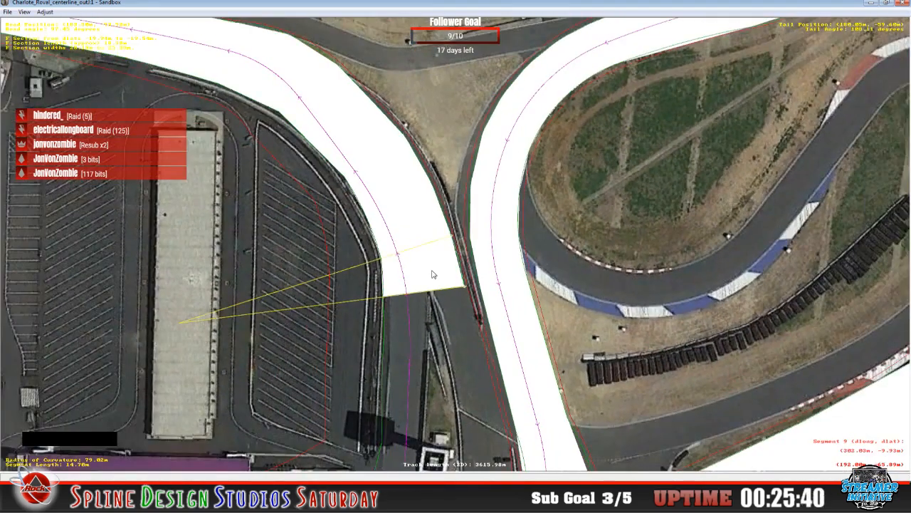
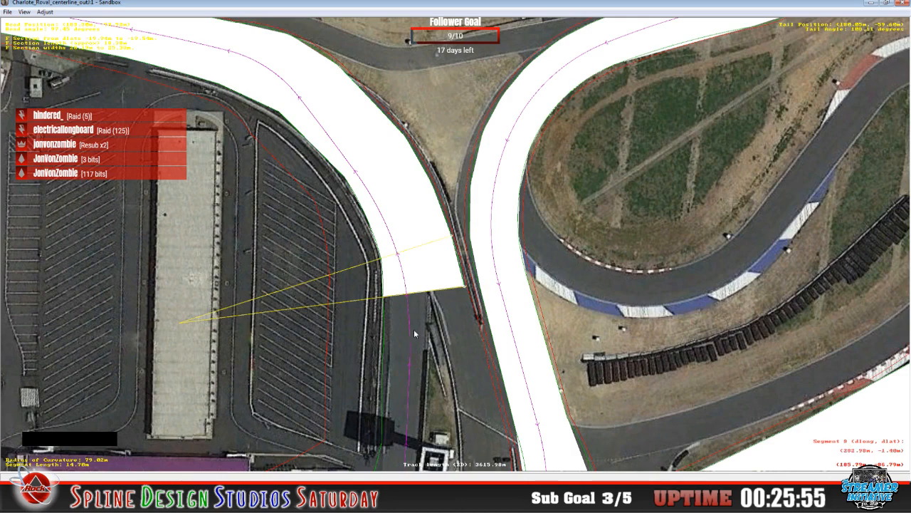
key("z")
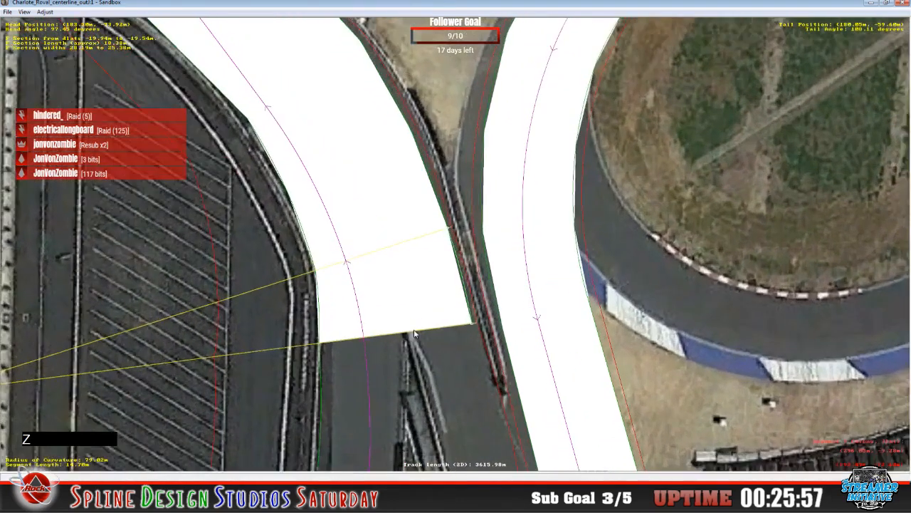
key("c")
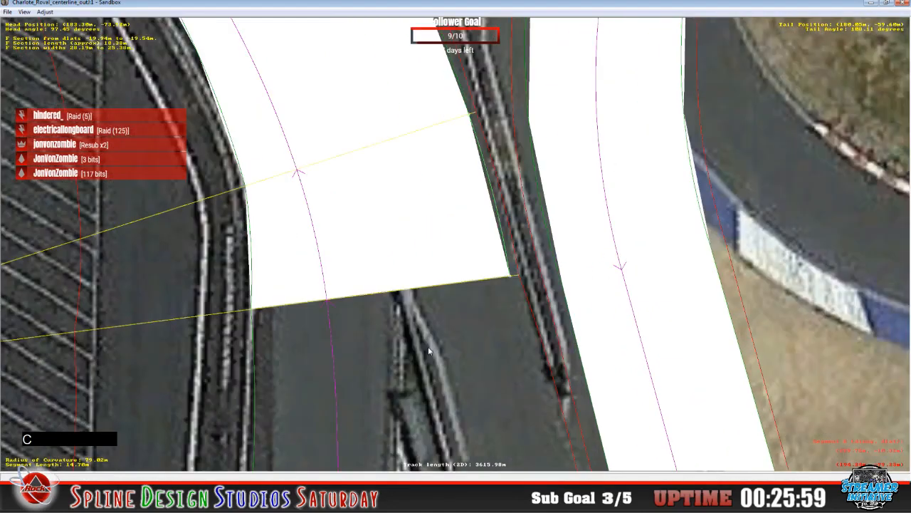
key("x")
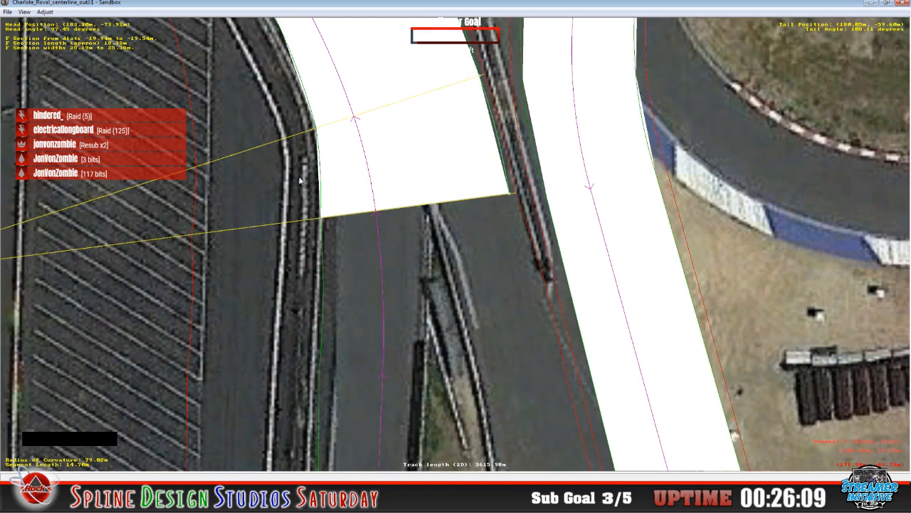
left_click(474, 245)
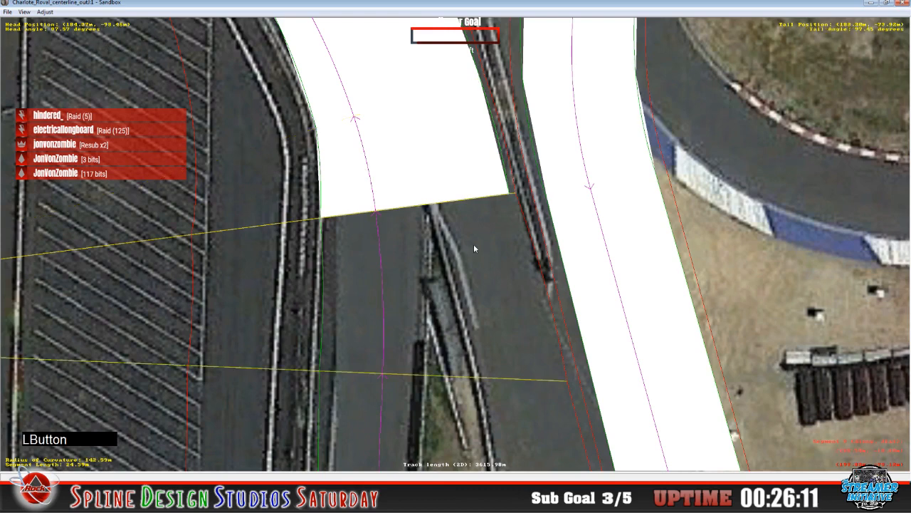
right_click(474, 243)
mouse_move(504, 315)
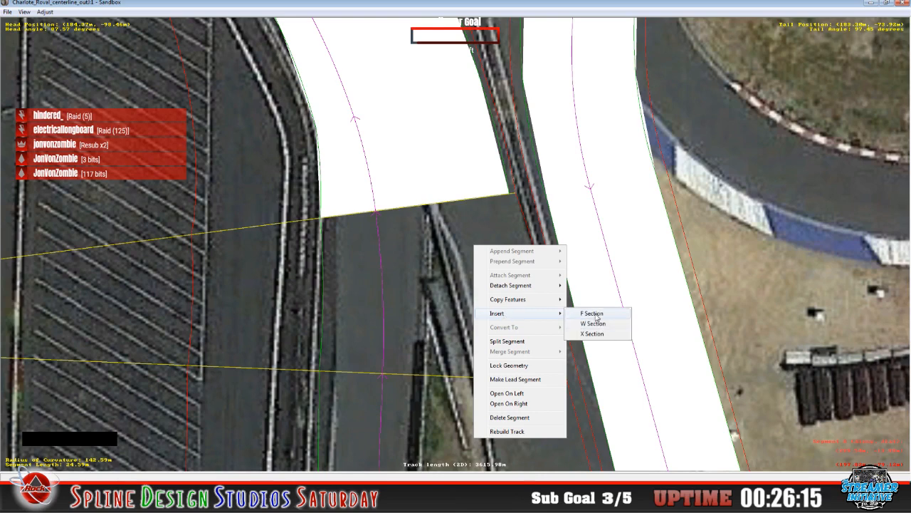
left_click(596, 317)
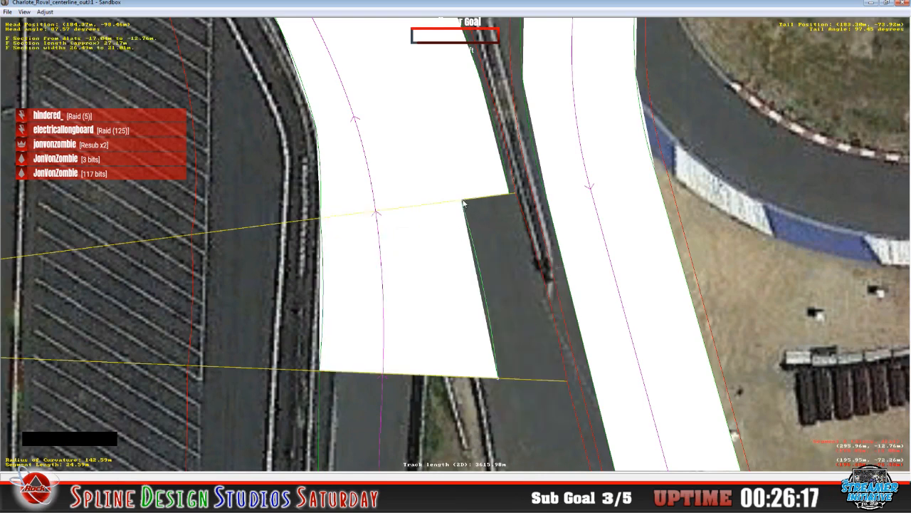
- Align segment 8's F section tail edge with segment 9's head edge at about -20.0 m, and extend its head edge outward to about -26.2 m
left_click_drag(464, 206, 509, 197)
left_click(507, 195)
left_click(512, 199)
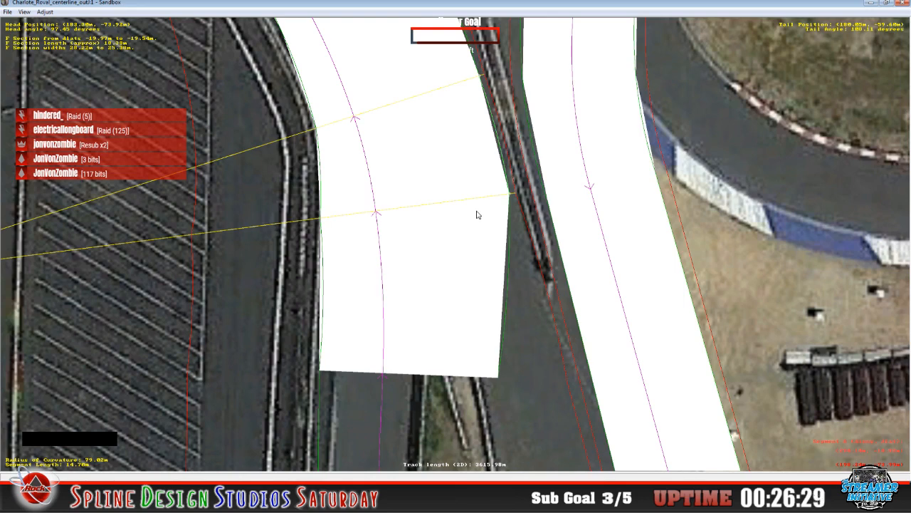
left_click_drag(499, 374, 559, 365)
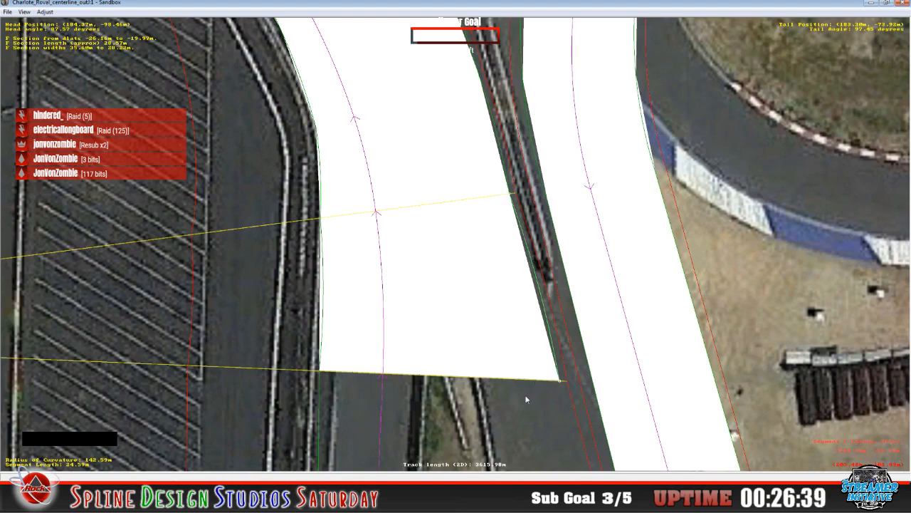
- Insert an F section on segment 7, the straight beside the tower leading into segment 8
key("c")
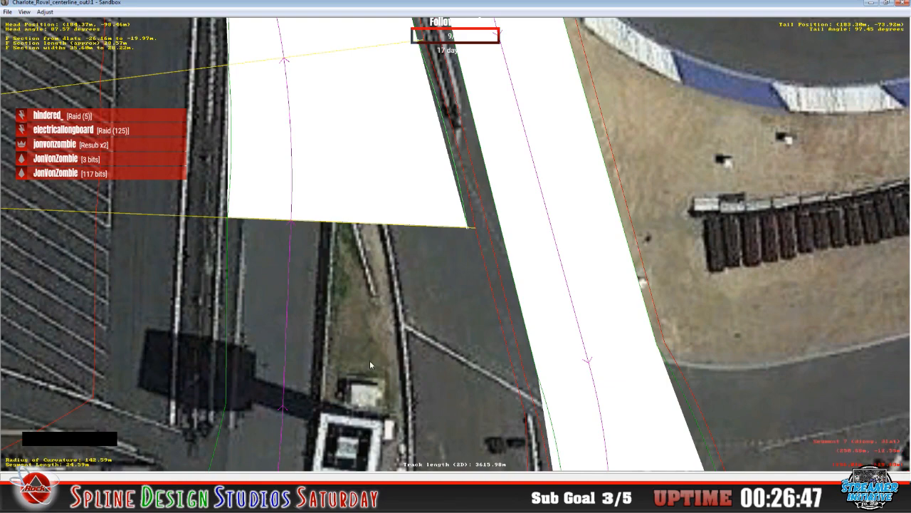
left_click(356, 3)
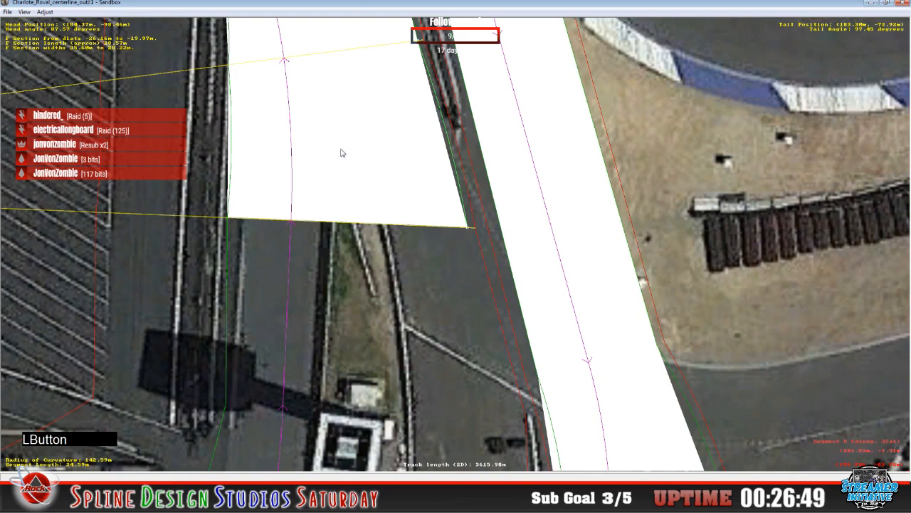
key("c")
key("c")
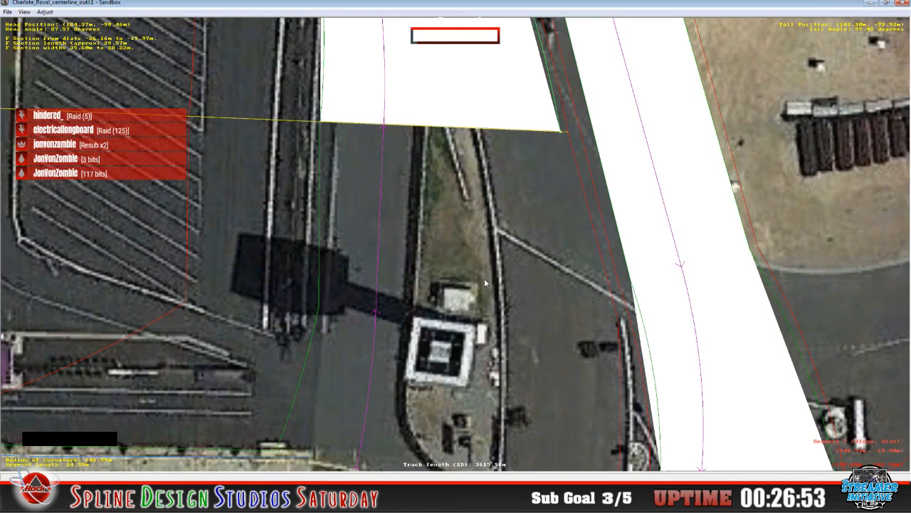
left_click(450, 214)
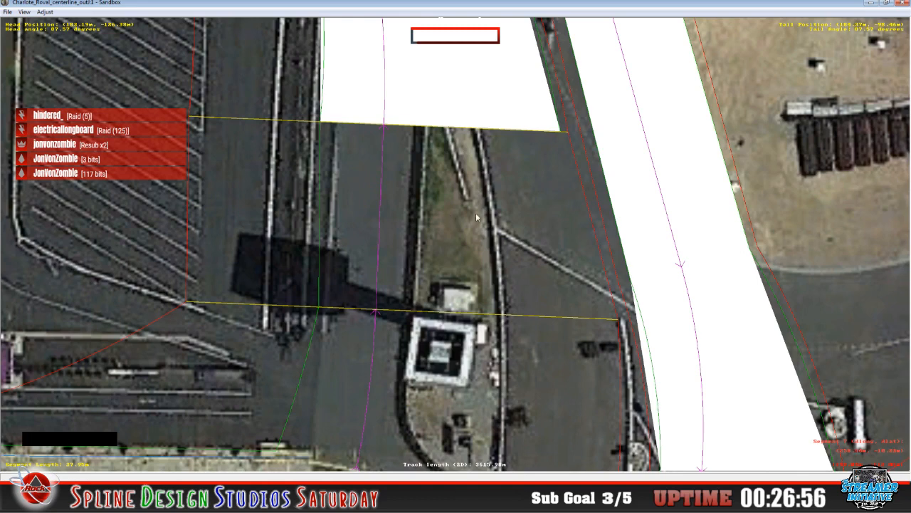
right_click(476, 212)
mouse_move(528, 282)
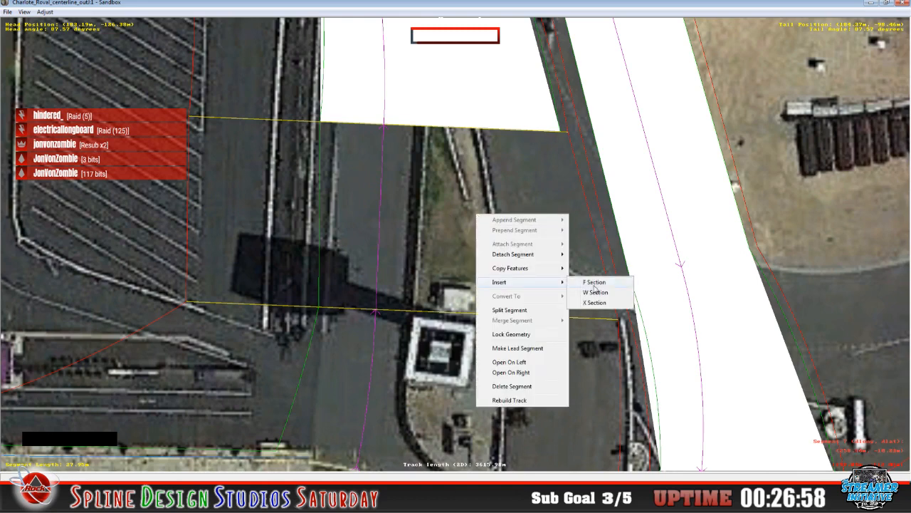
left_click(595, 286)
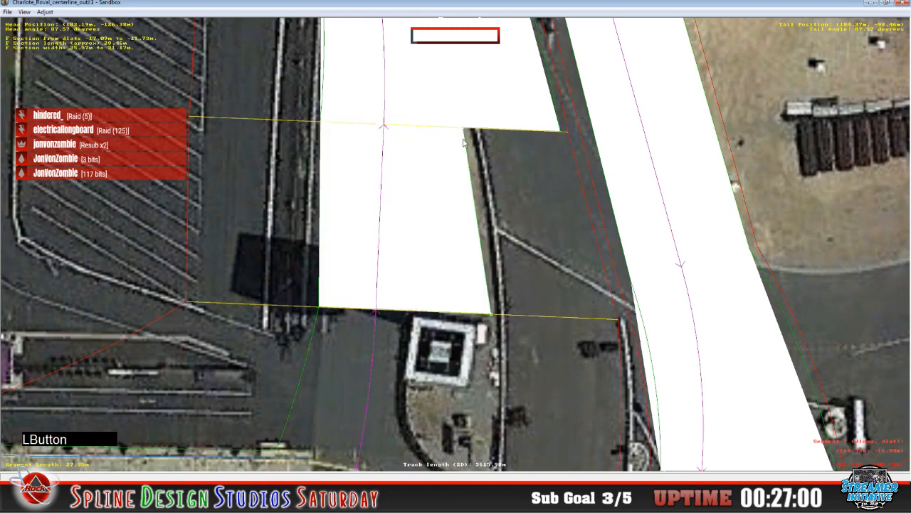
- Align segment 7's F section tail edge with segment 8's head edge at about -26.1 m, and extend its head edge outward to about -34.4 m
left_click_drag(465, 128, 560, 147)
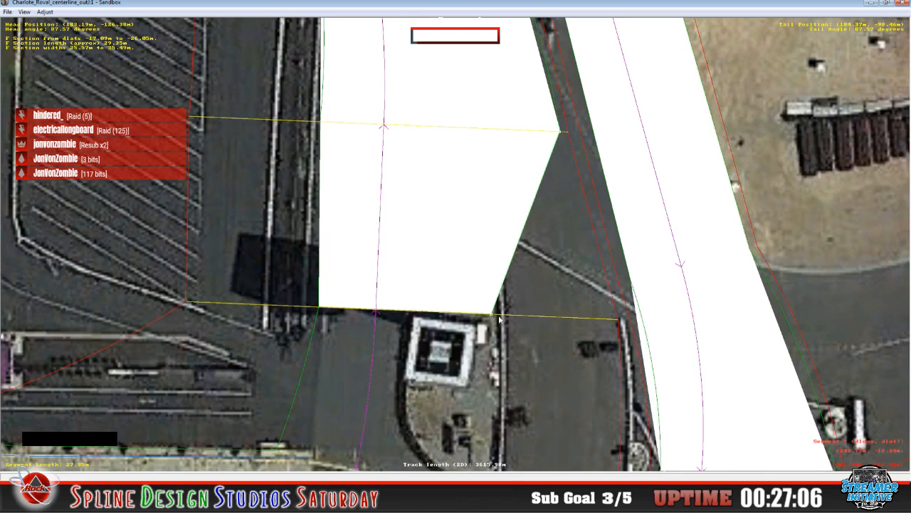
left_click(491, 316)
left_click_drag(491, 316, 607, 322)
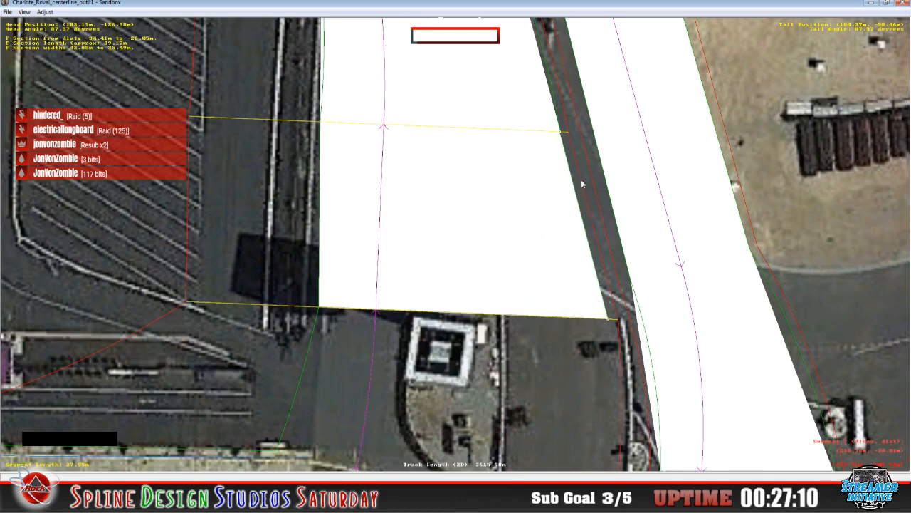
- Fine-tune the shared edge of the segment 7 and segment 8 F sections, matching both corners at about -26.5 m
left_click(561, 135)
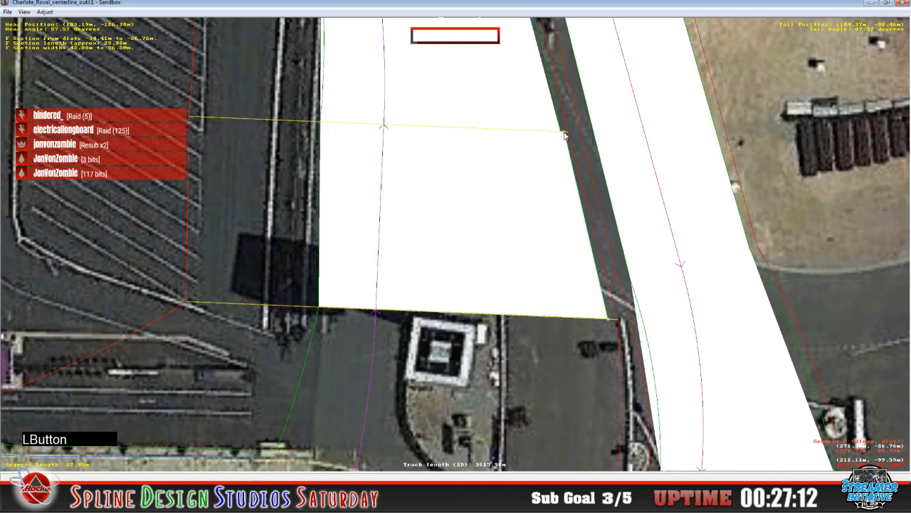
left_click(561, 136)
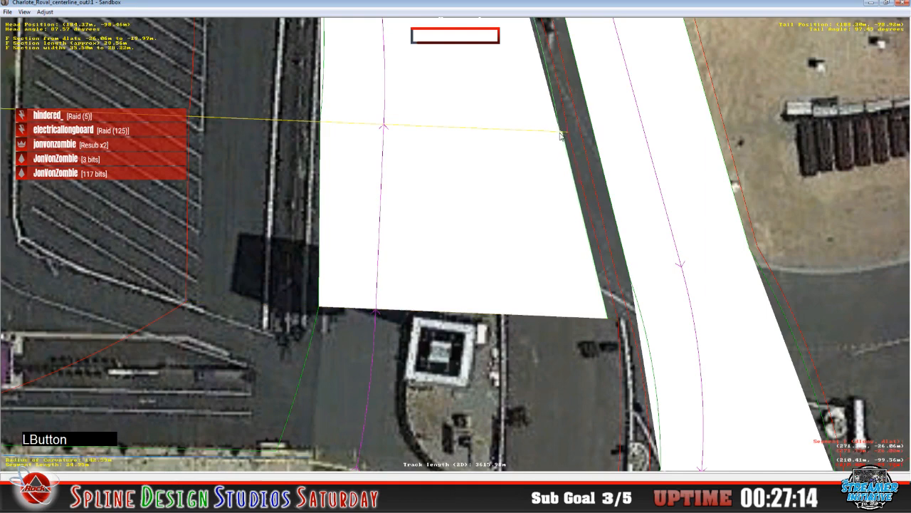
left_click(562, 137)
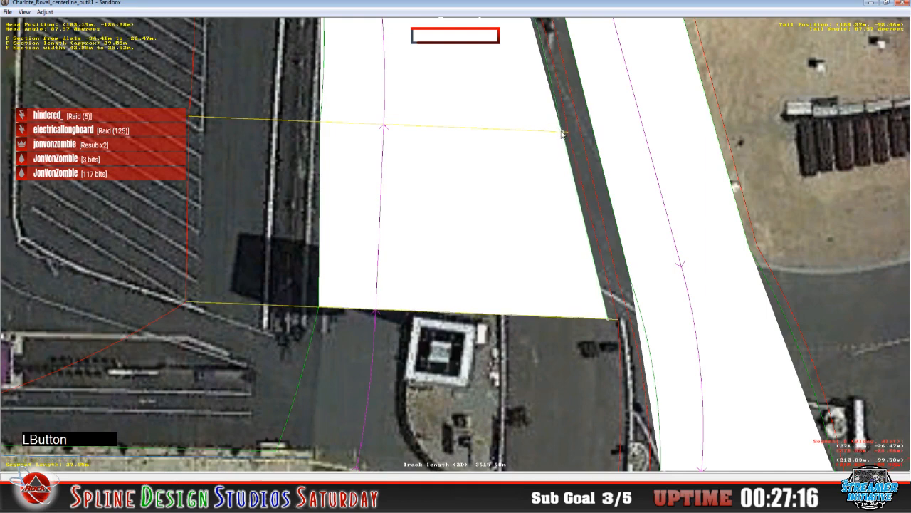
left_click(563, 136)
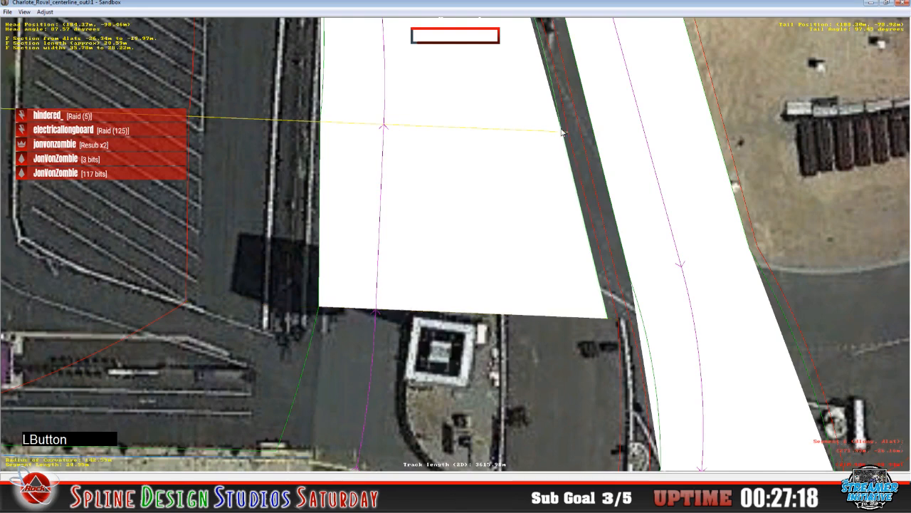
left_click_drag(564, 133, 563, 134)
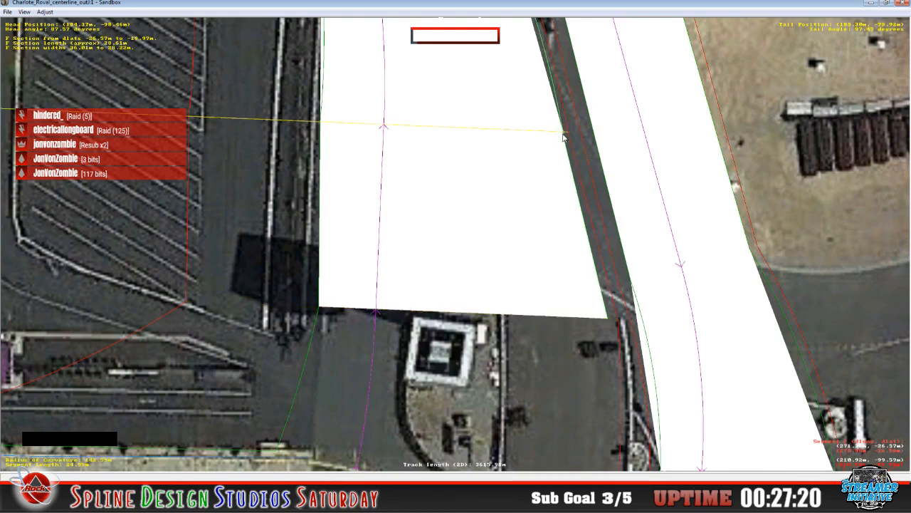
left_click(563, 135)
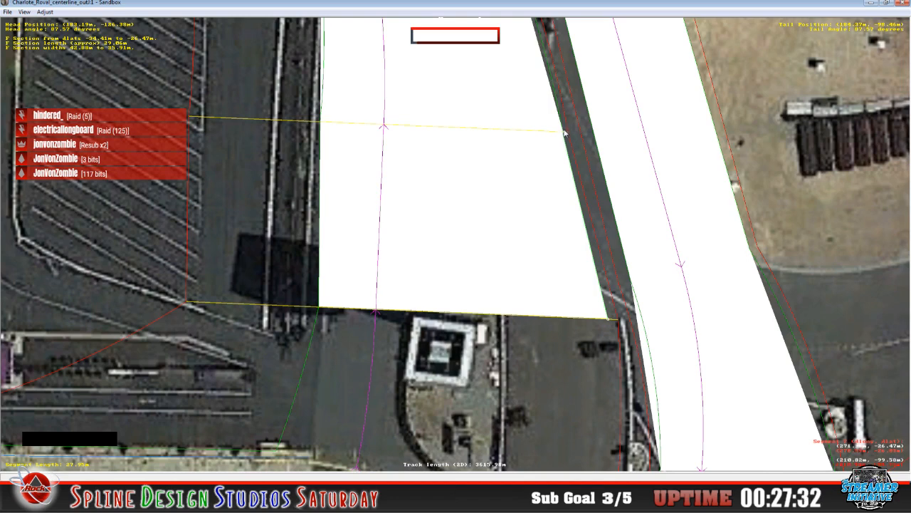
left_click(564, 133)
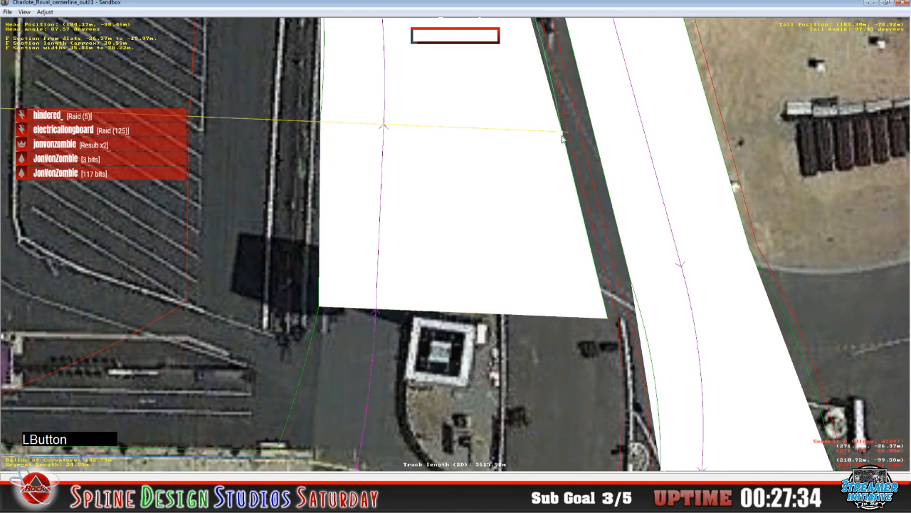
left_click(562, 137)
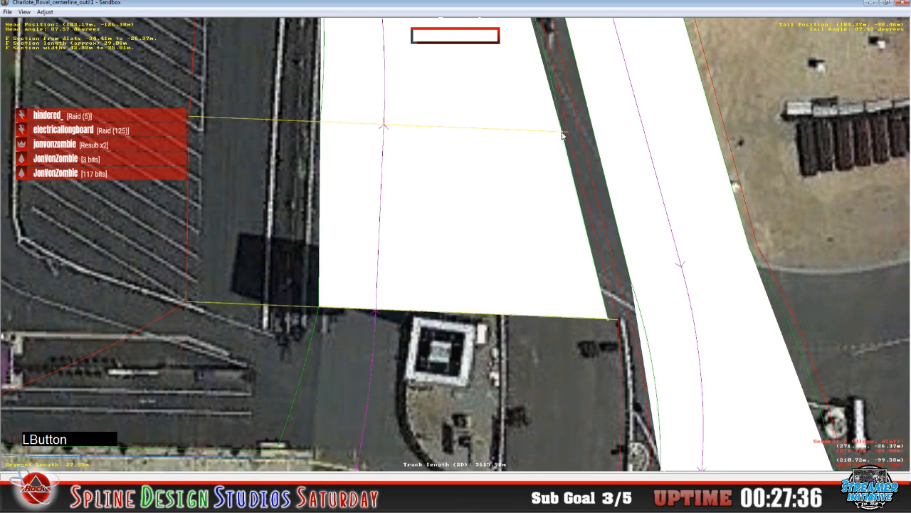
left_click(561, 136)
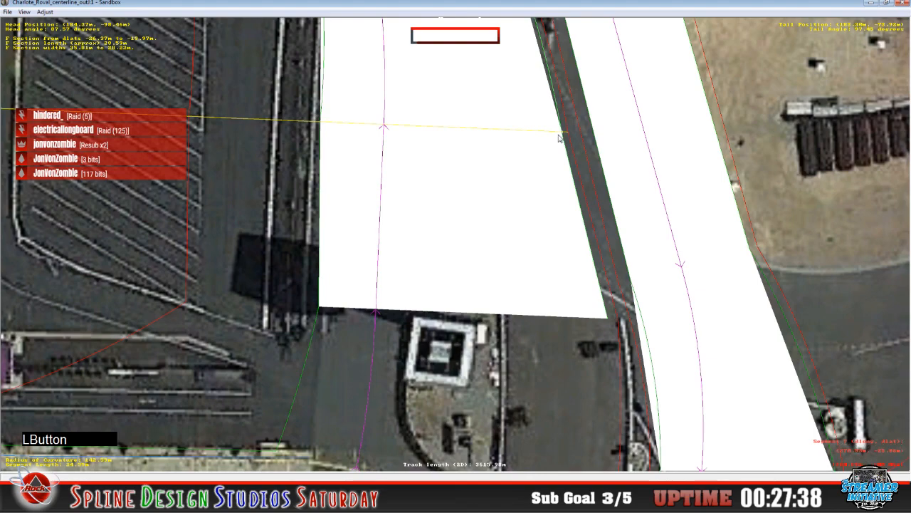
key("z")
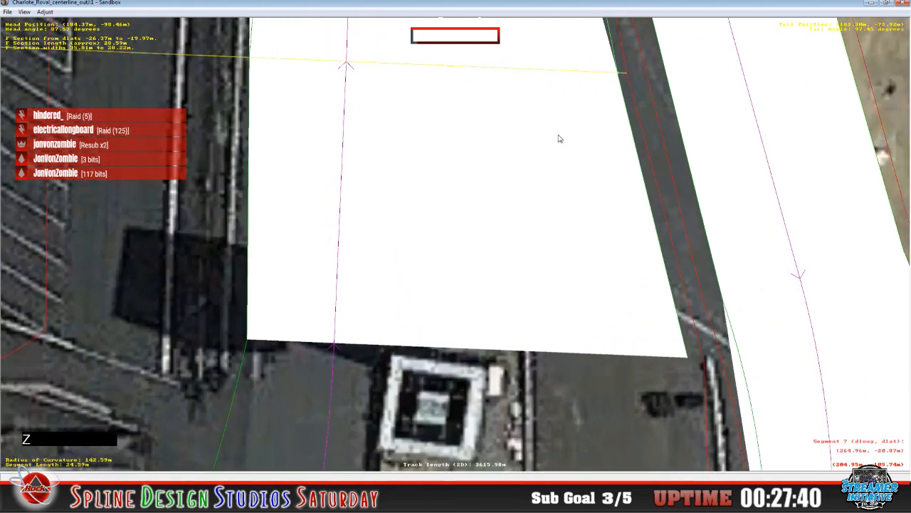
key("c")
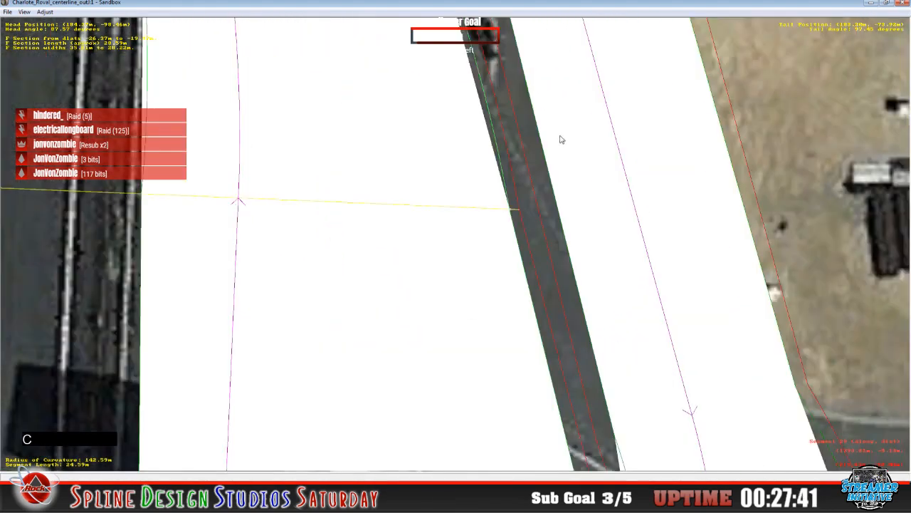
left_click(514, 208)
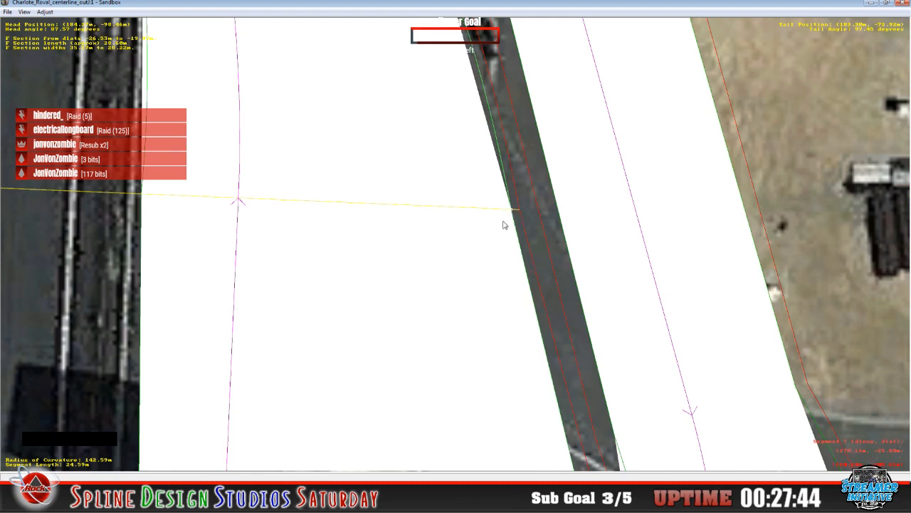
- Insert an F section on segment 6, the curve beside the white square tower leading into segment 7
key("c")
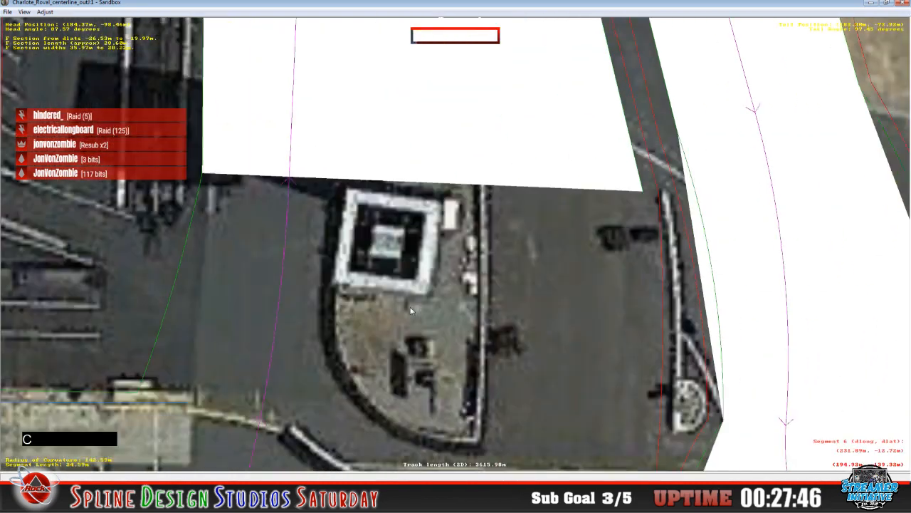
left_click(464, 305)
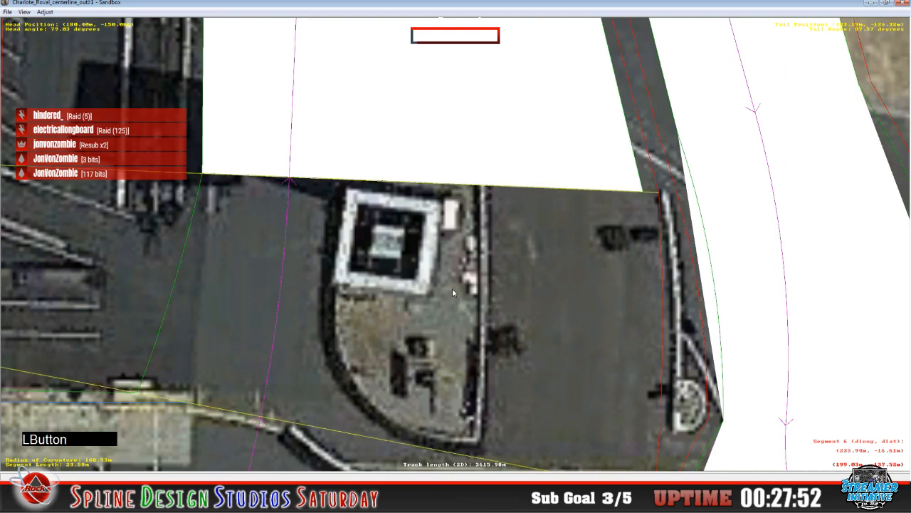
right_click(452, 288)
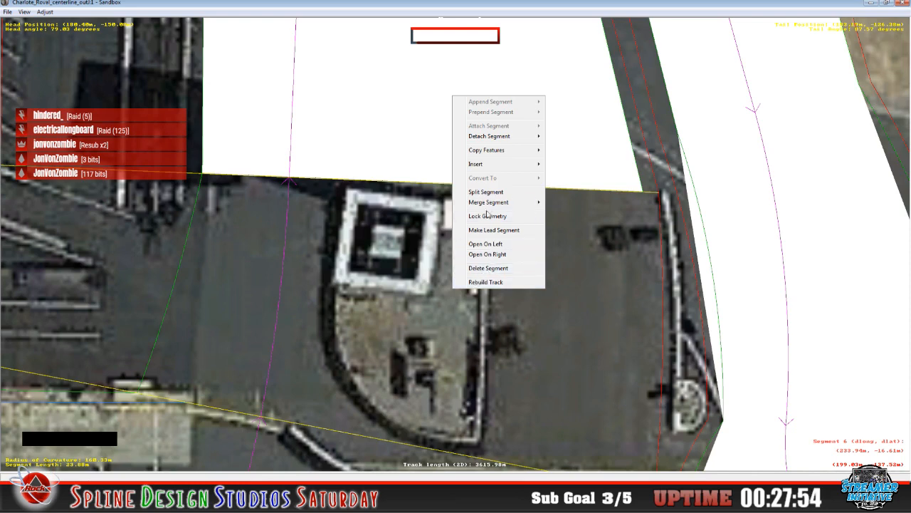
mouse_move(486, 169)
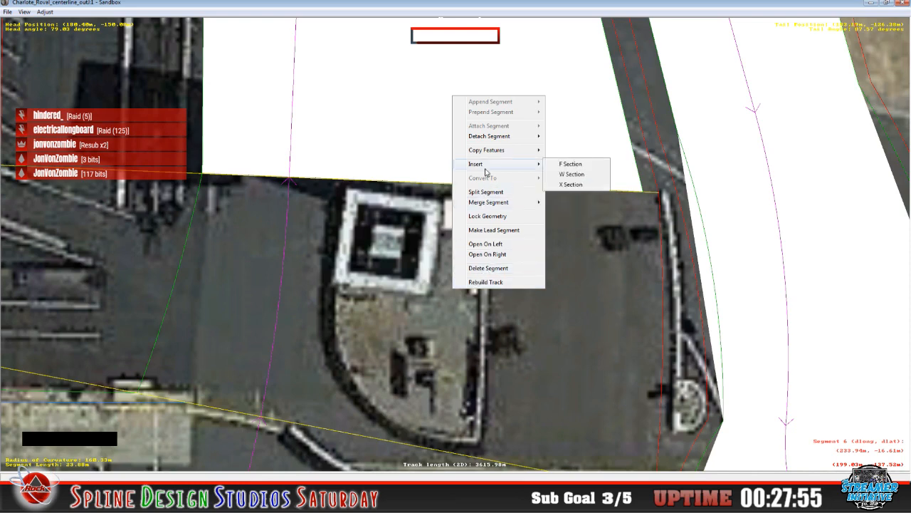
left_click(562, 165)
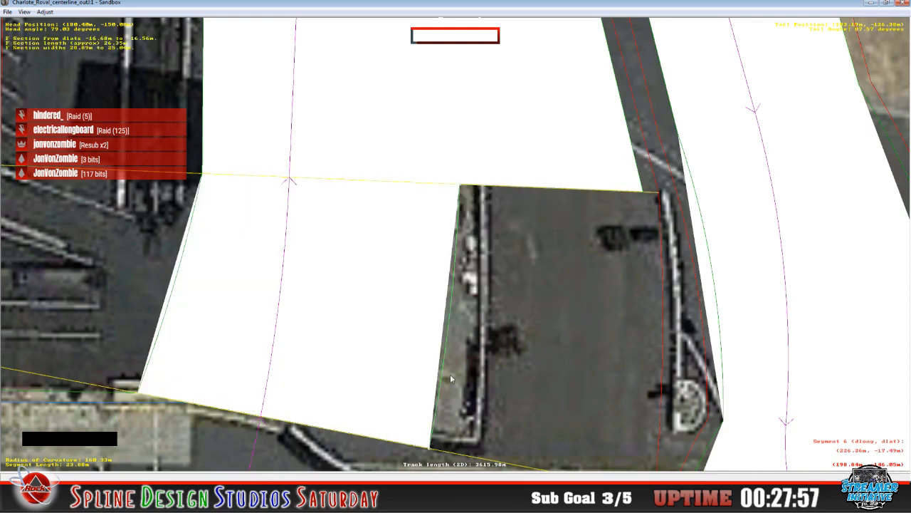
- Extend segment 6's F section tail edge outward to about -34.3 m and its head edge to about -38.0 m
key("c")
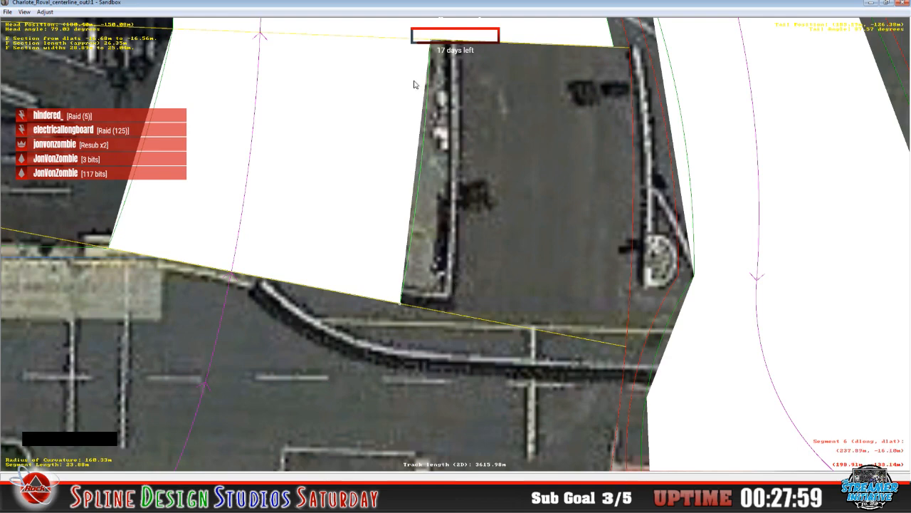
left_click_drag(428, 44, 611, 70)
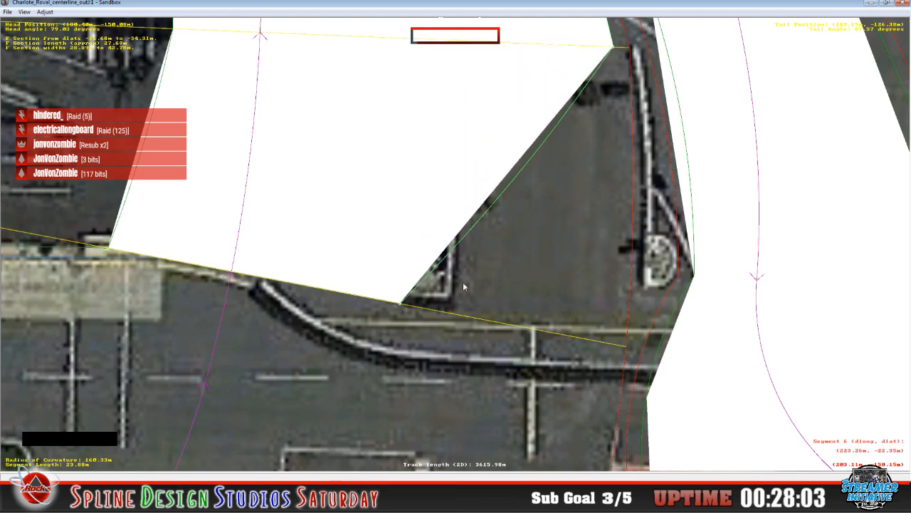
left_click_drag(401, 308, 617, 346)
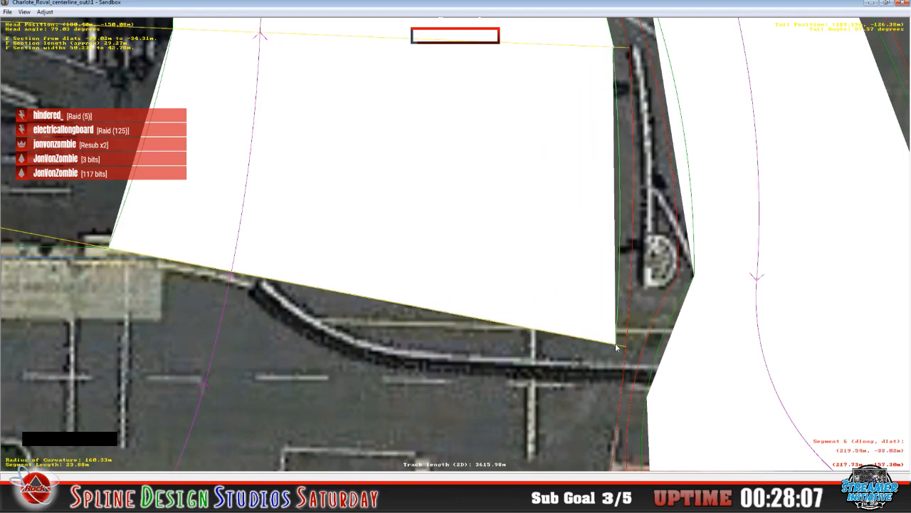
- Move the shared edge of segments 6 and 7 outward to about -35.1 m, and segment 6's head edge to about -38.2 m
left_click(615, 50)
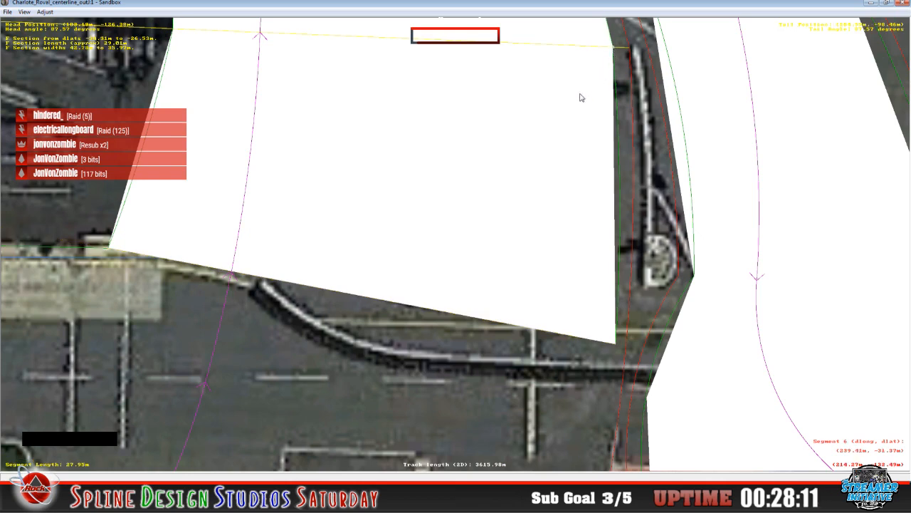
key("c")
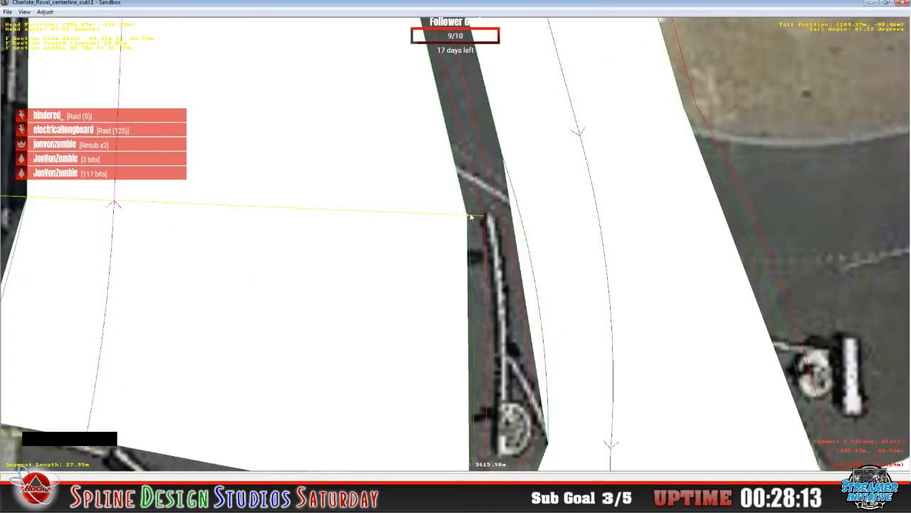
left_click_drag(469, 215, 475, 217)
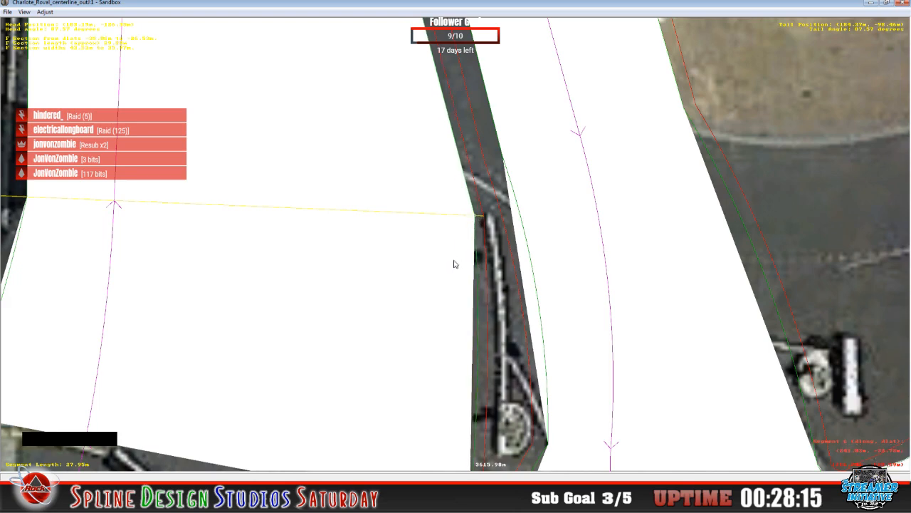
key("c")
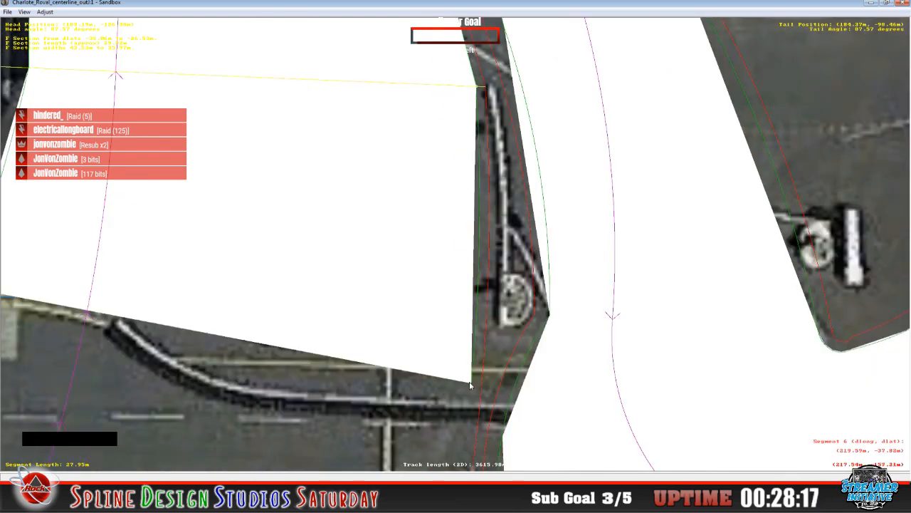
left_click(470, 385)
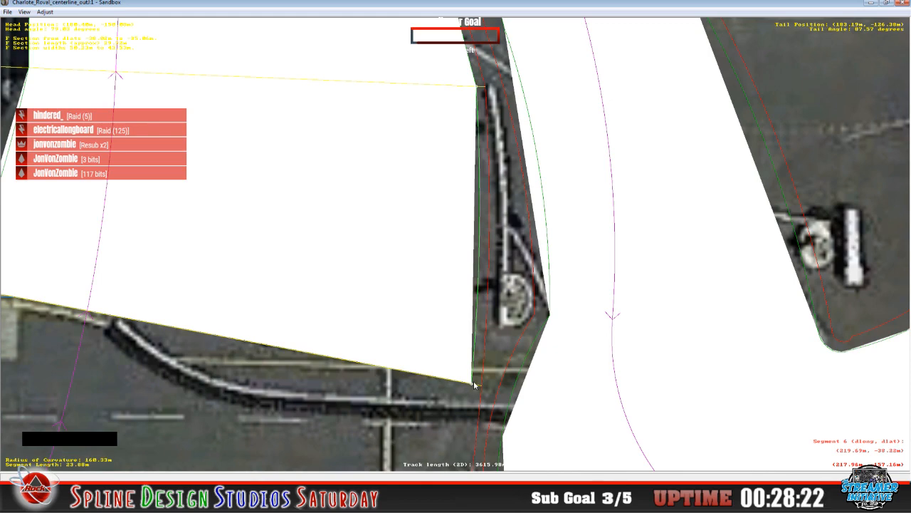
left_click(472, 382)
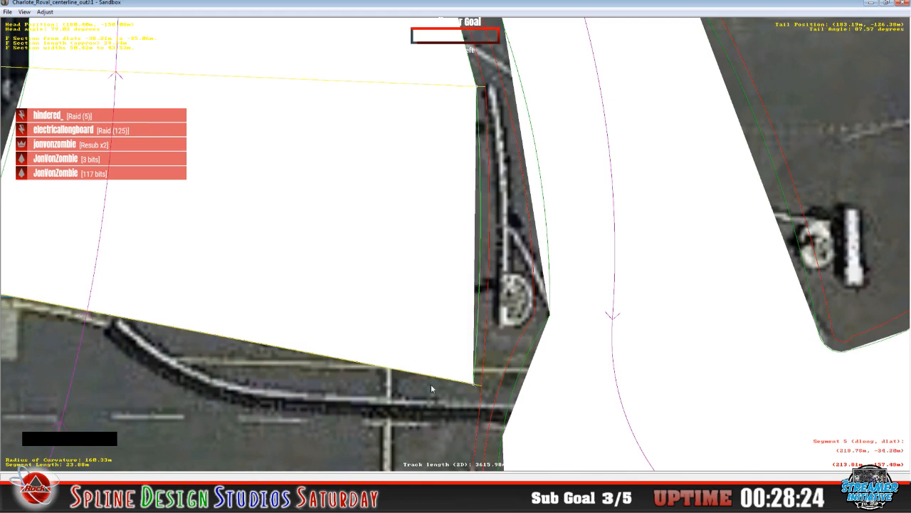
- Examine the uncovered junction between segment 6 and the grandstand, both close up and within the whole track layout
key("x")
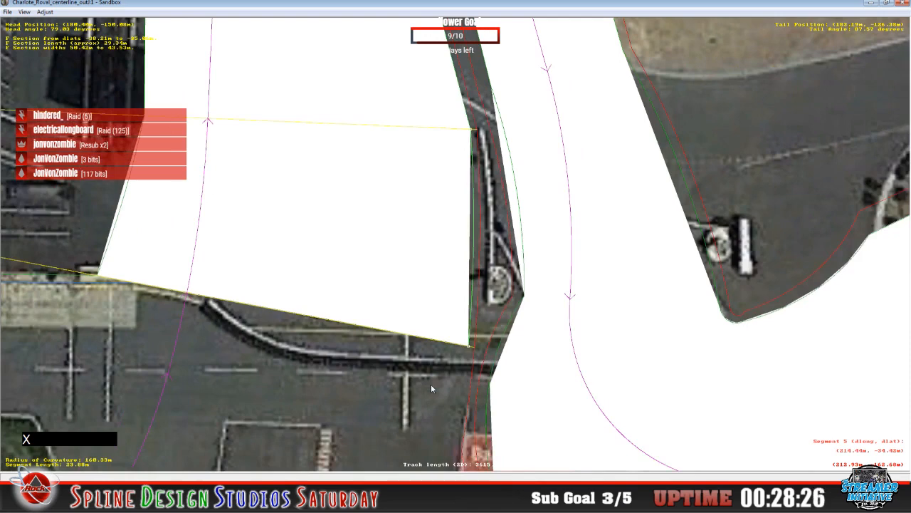
key("c")
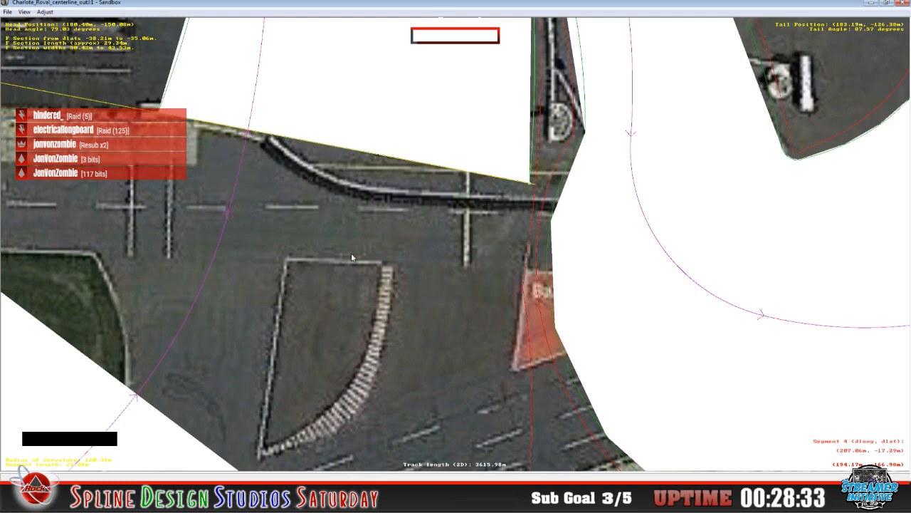
key("x")
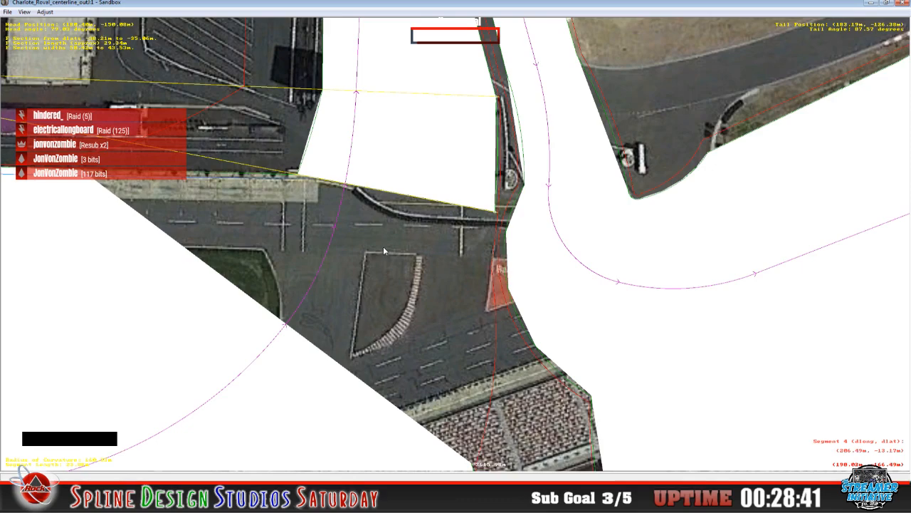
key("x")
key("x")
key("x")
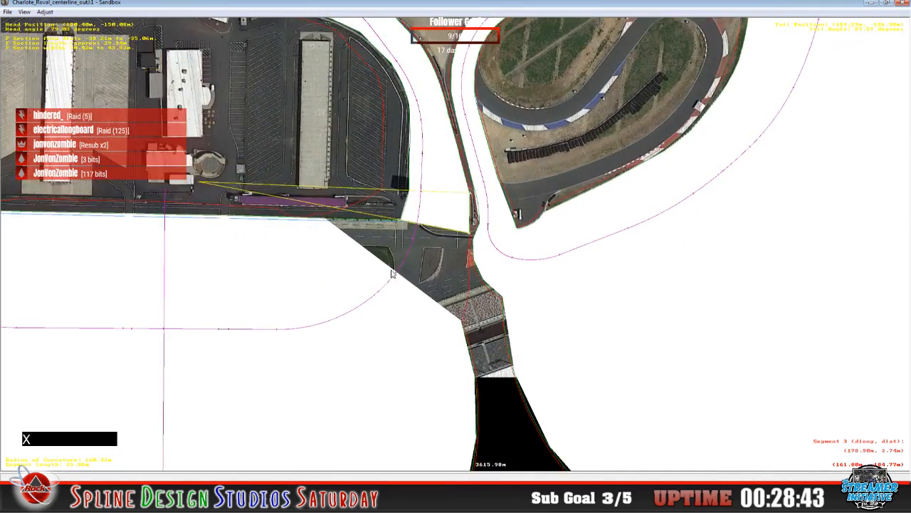
key("x")
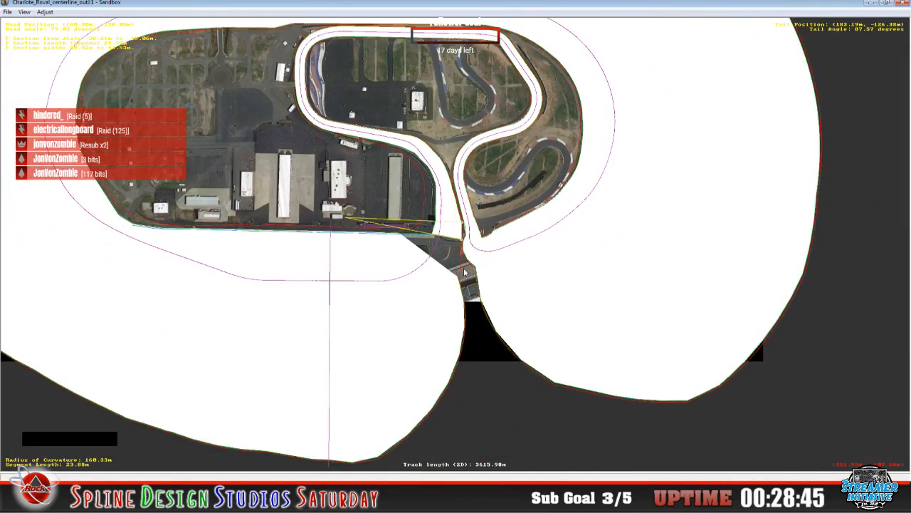
key("x")
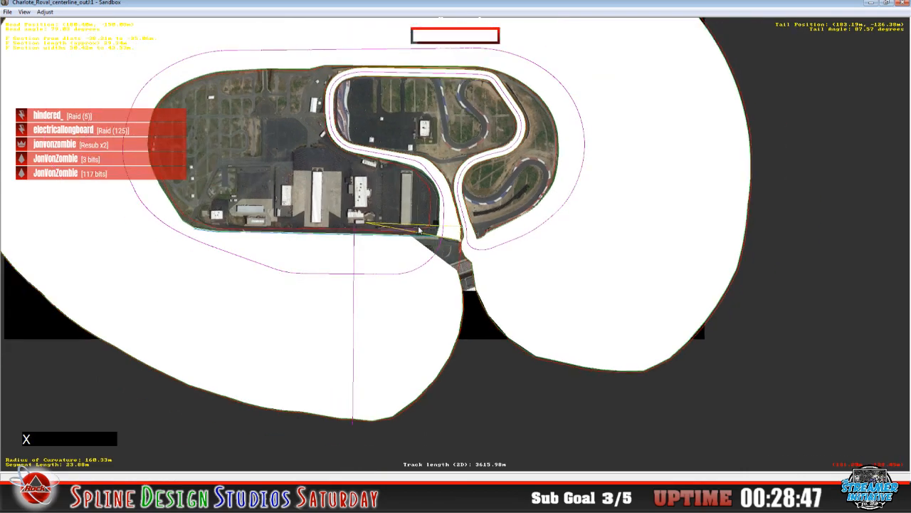
key("z")
key("z")
key("z")
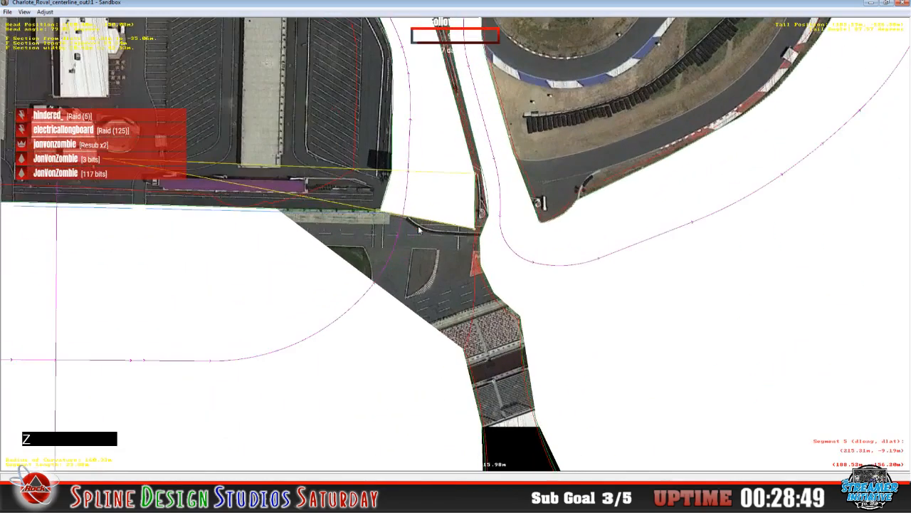
key("z")
key("z")
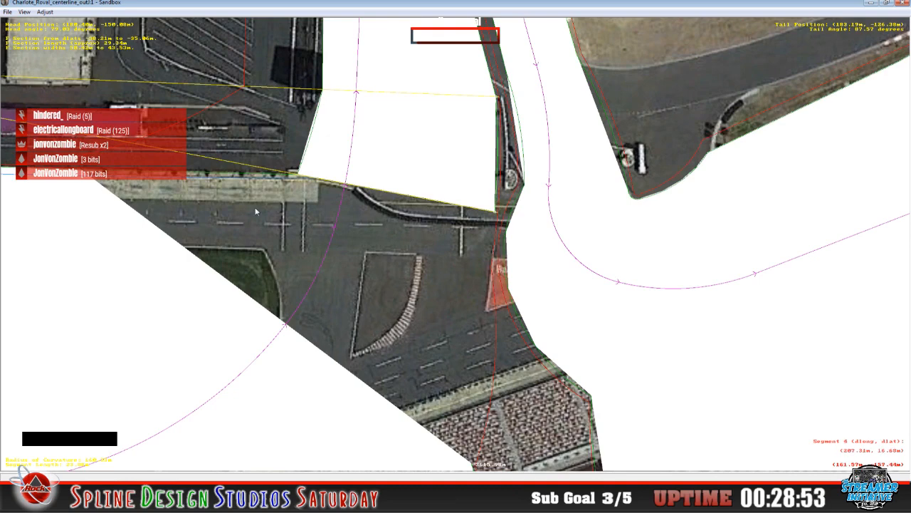
- Insert an F section on segment 5, the short curve between segment 6 and the uncovered area above the grandstand
left_click(338, 267)
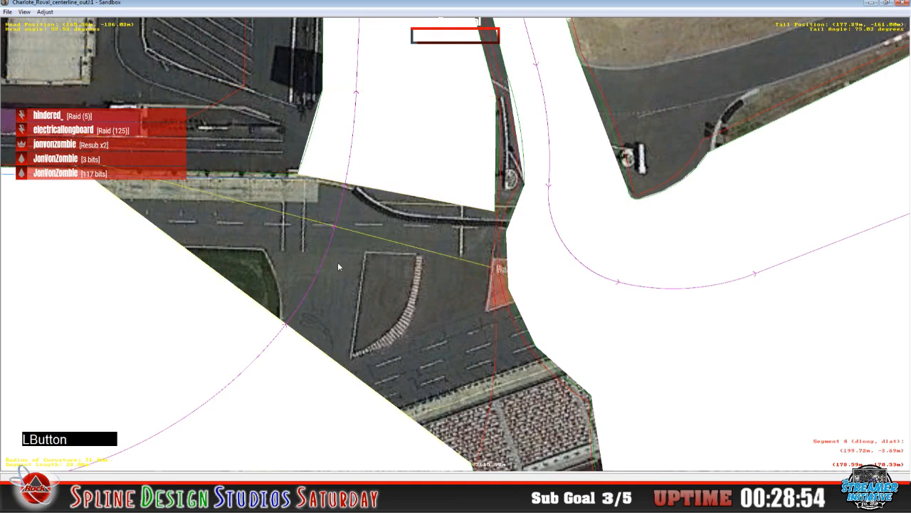
left_click(389, 230)
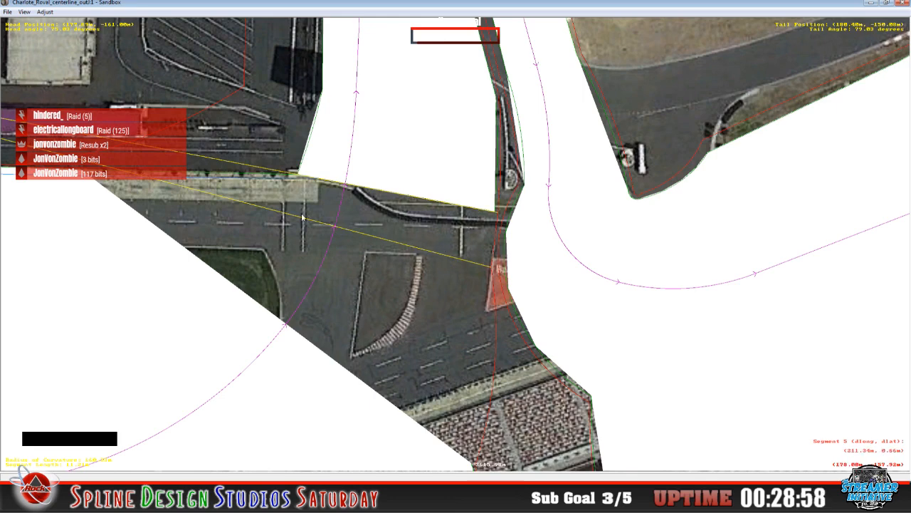
left_click(418, 225)
right_click(418, 225)
mouse_move(447, 295)
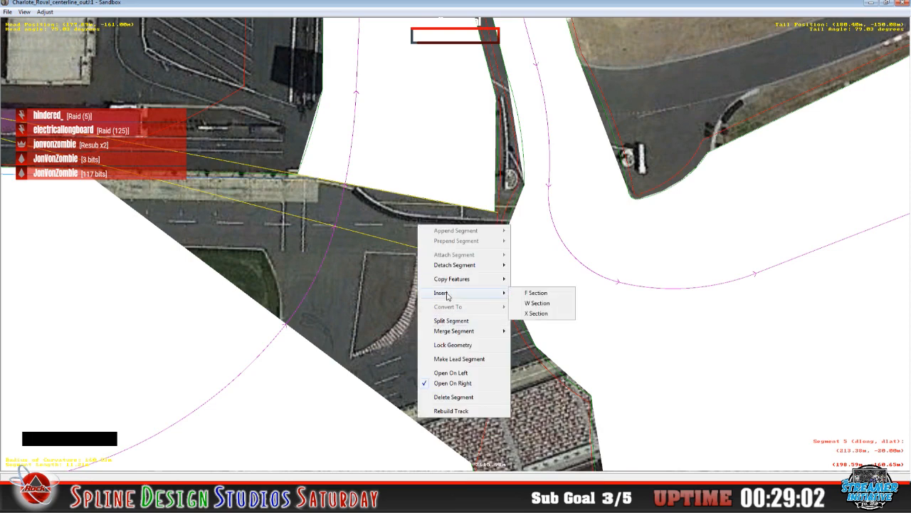
left_click(536, 292)
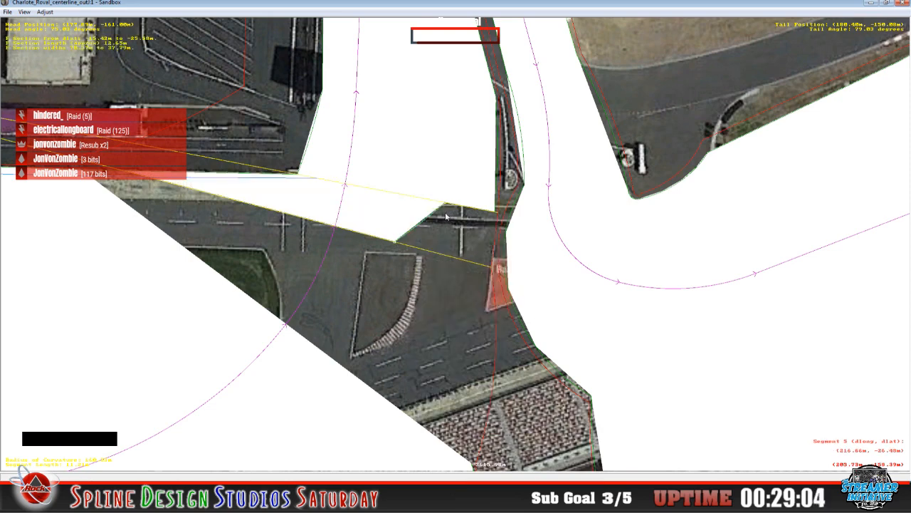
- Extend segment 5's F section tail edge outward to about -38.5 m and its head edge to about -39.4 m
left_click_drag(445, 216, 468, 219)
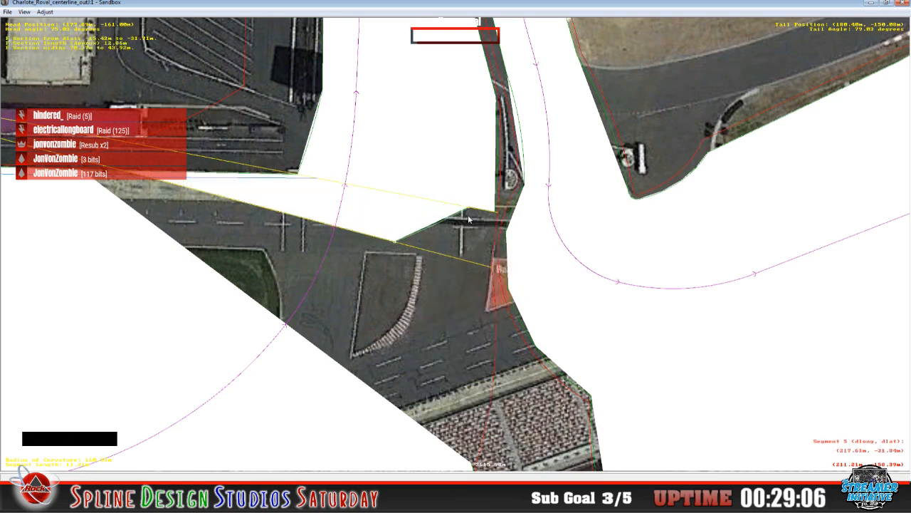
key("z")
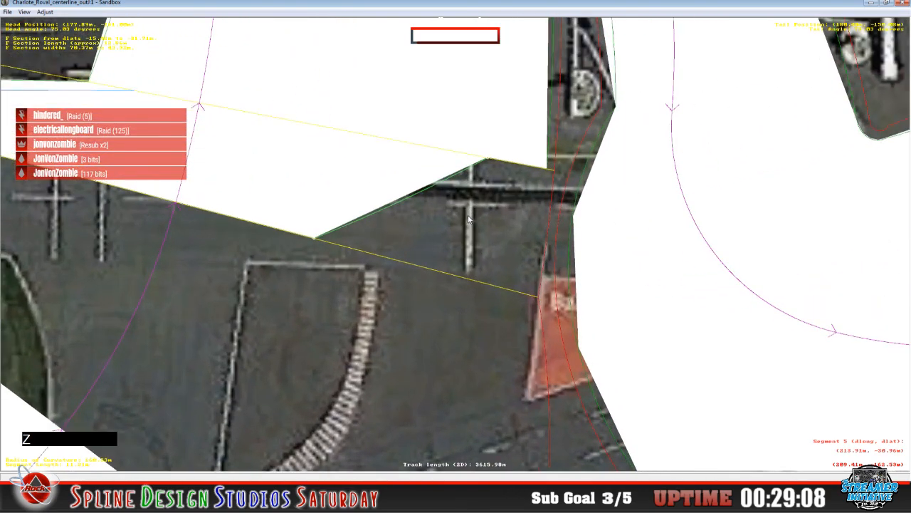
key("c")
left_click_drag(470, 194, 528, 203)
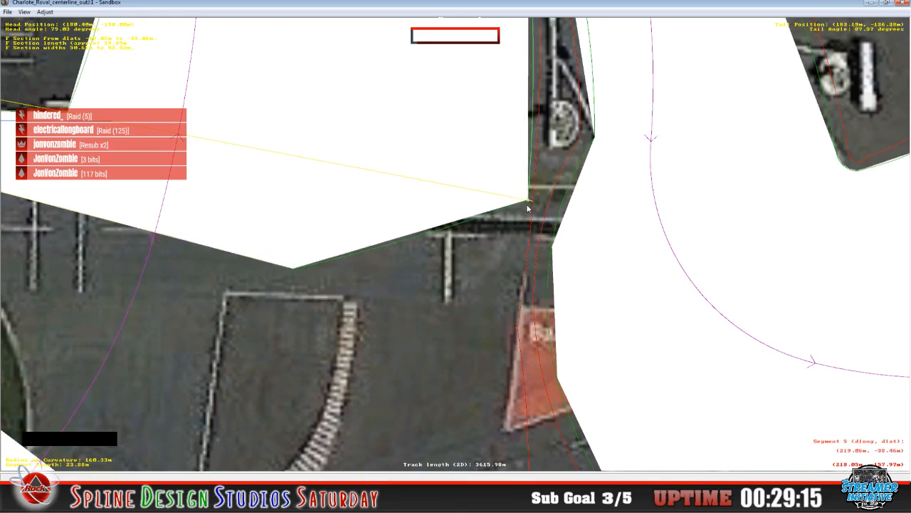
left_click(311, 269)
left_click_drag(294, 268, 504, 339)
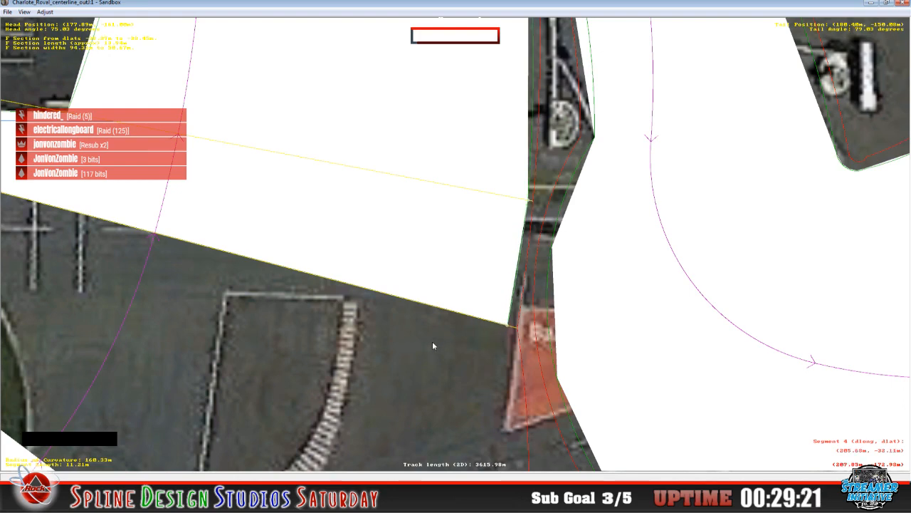
- Insert an F section on segment 4, the wedge-shaped curve between segment 5 and the grandstand
key("x")
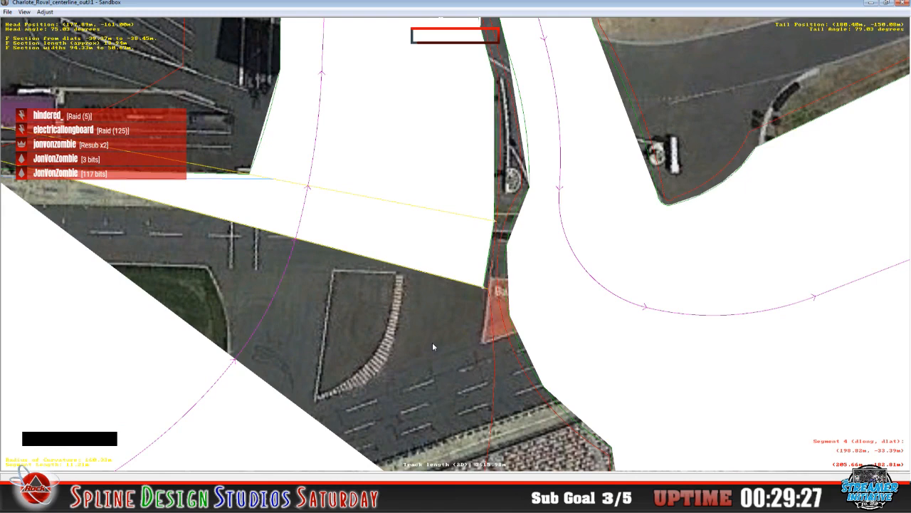
key("x")
key("x")
key("x")
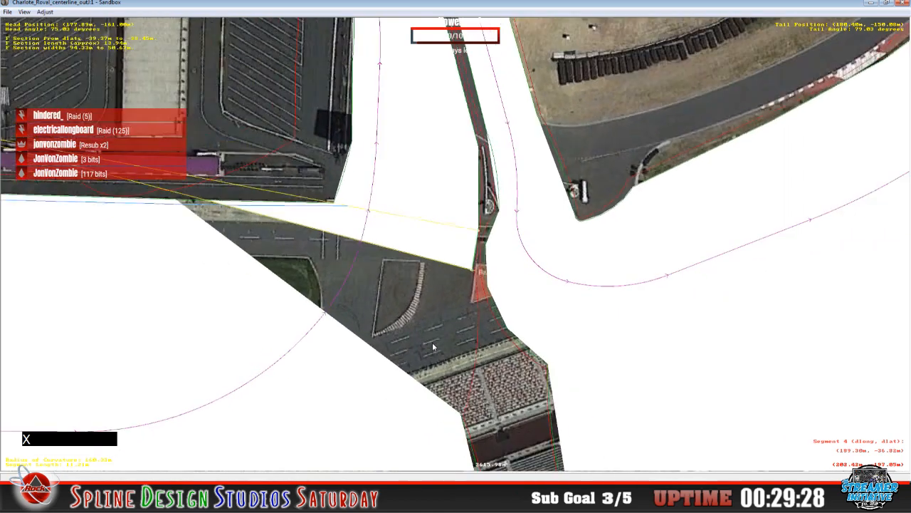
left_click(403, 311)
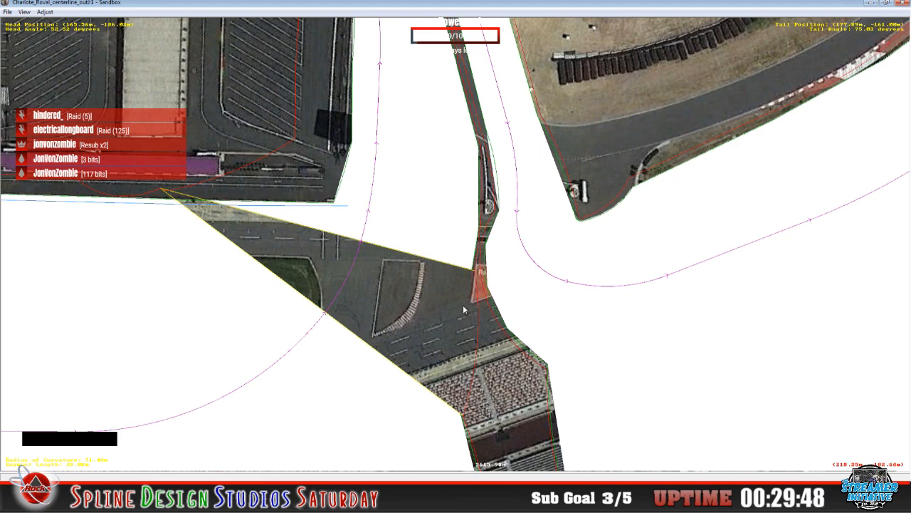
right_click(371, 297)
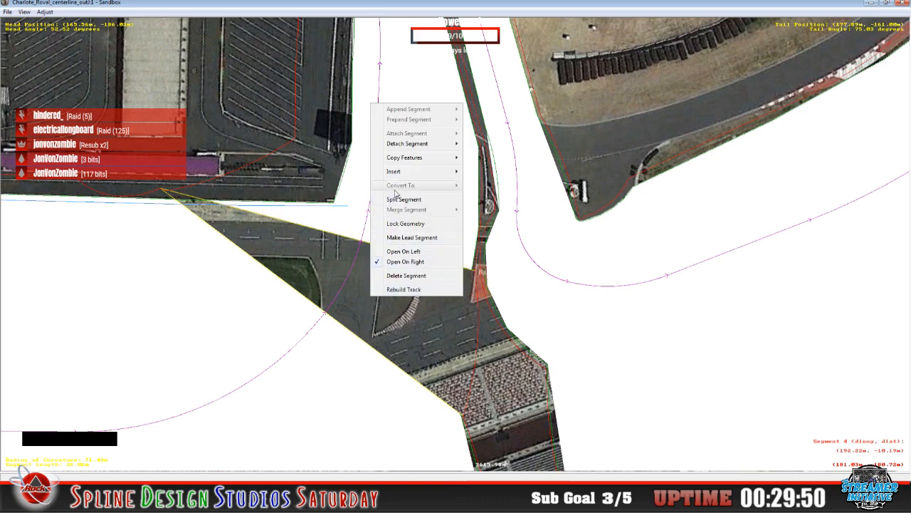
mouse_move(410, 177)
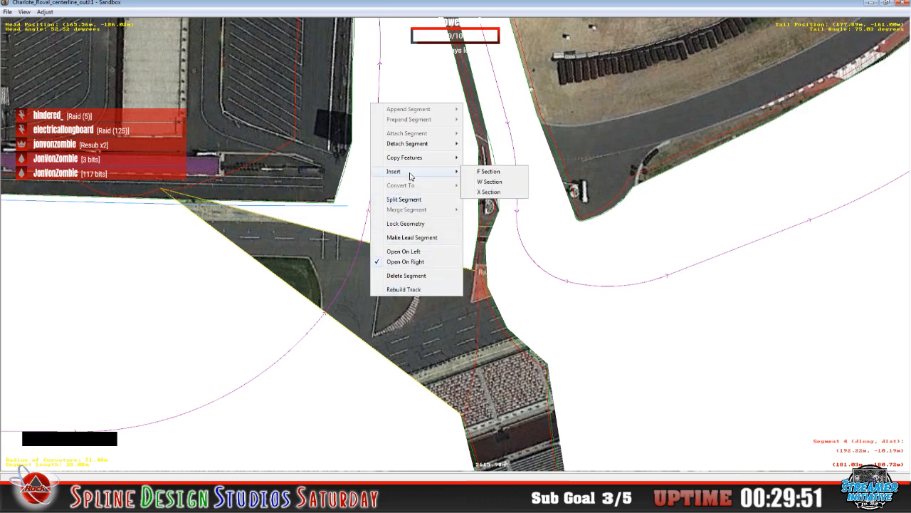
left_click(488, 172)
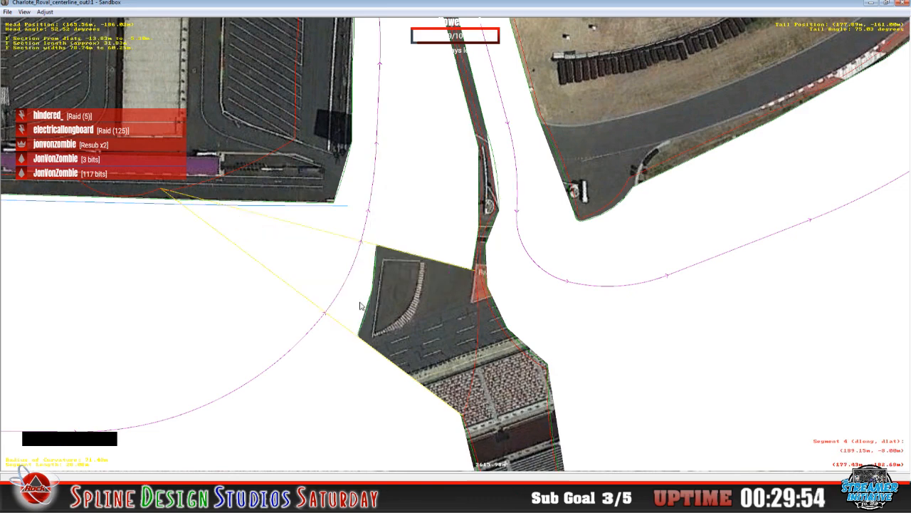
- Extend segment 4's F section tail edge outward to about -39.1 m and its head edge to about -55.3 m
scroll(359, 307, "up", 3)
left_click(309, 278)
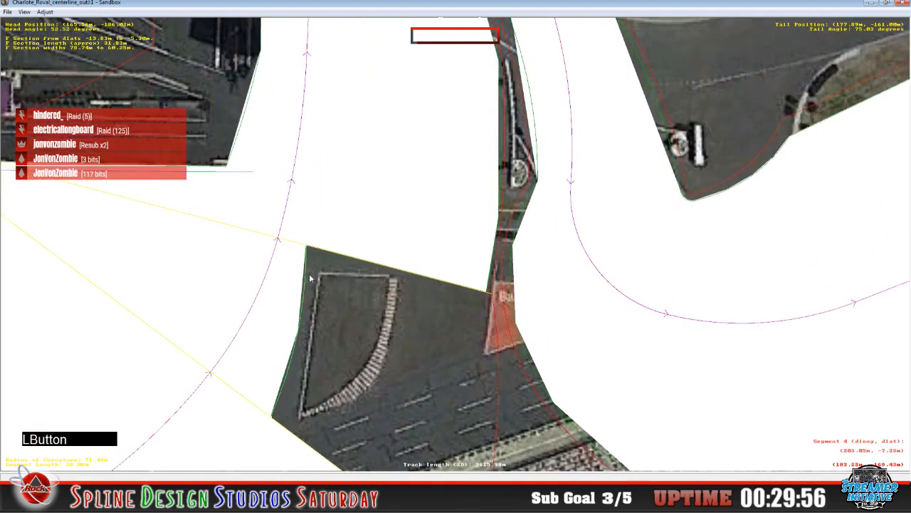
left_click_drag(306, 247, 279, 420)
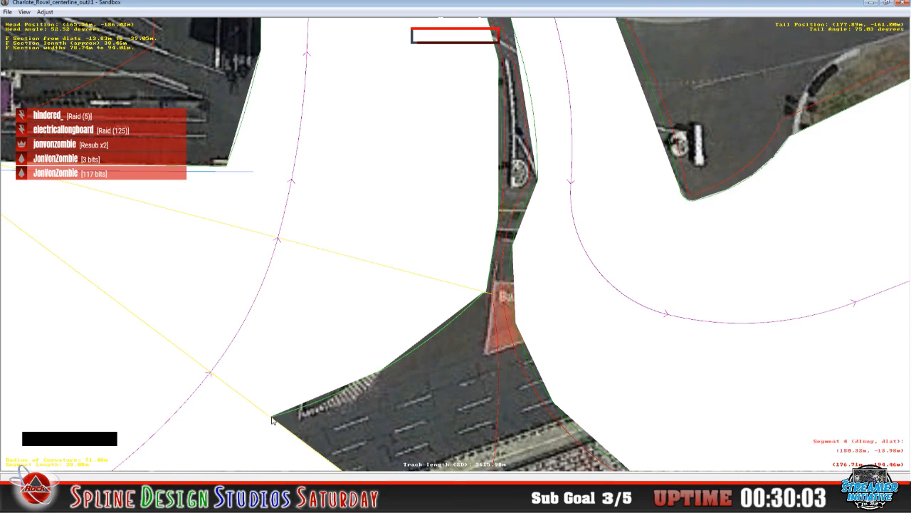
left_click(272, 420)
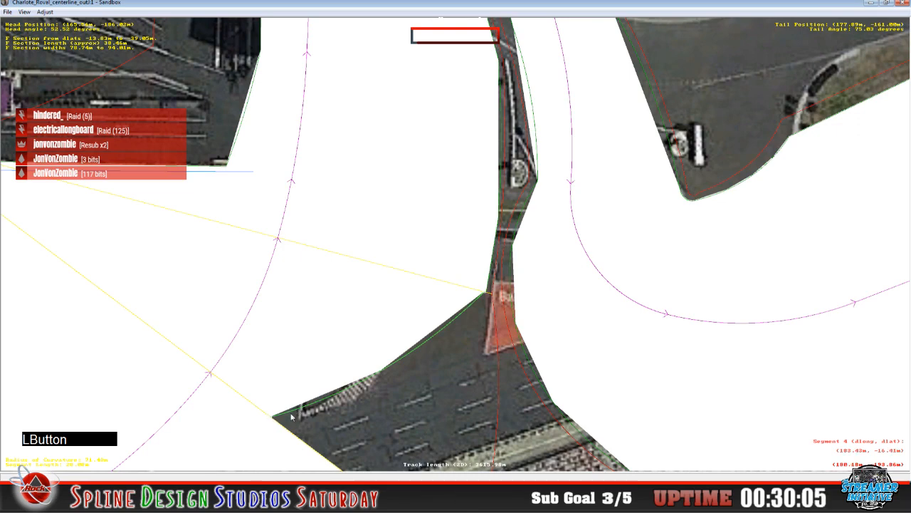
left_click_drag(291, 417, 334, 443)
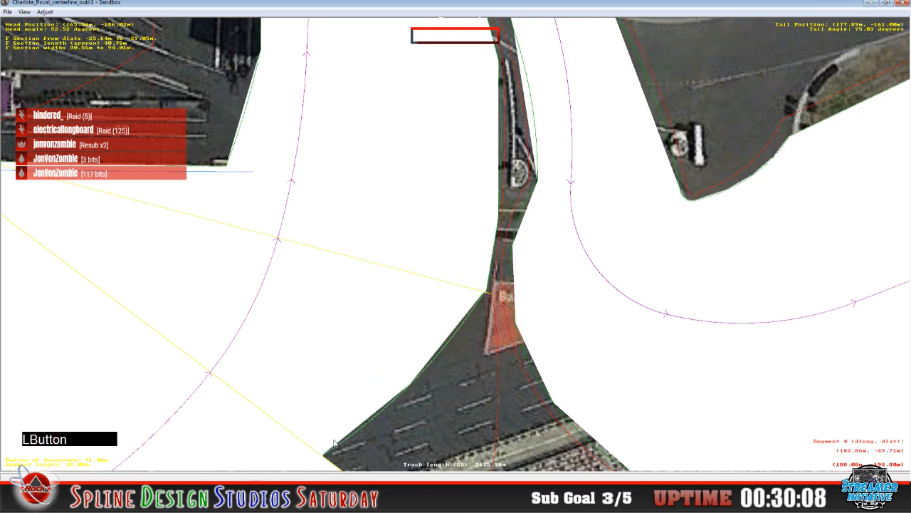
key("c")
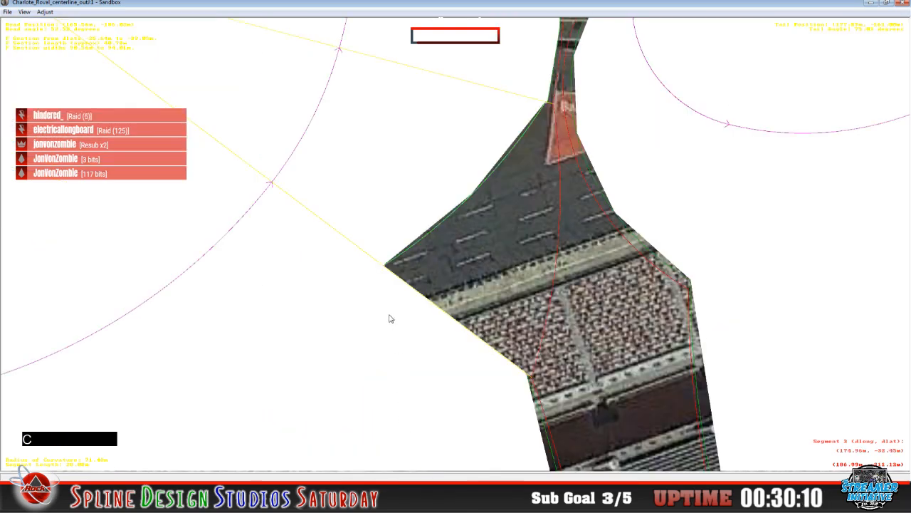
key("c")
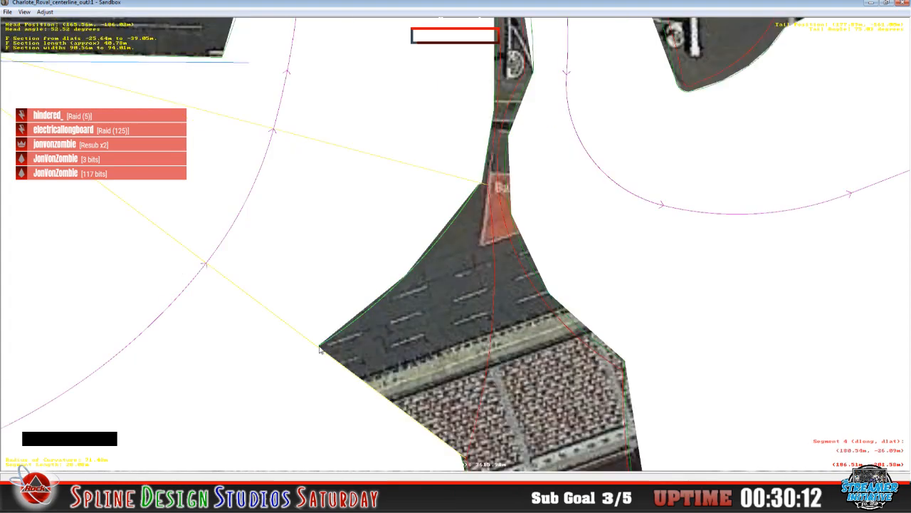
left_click_drag(320, 348, 467, 420)
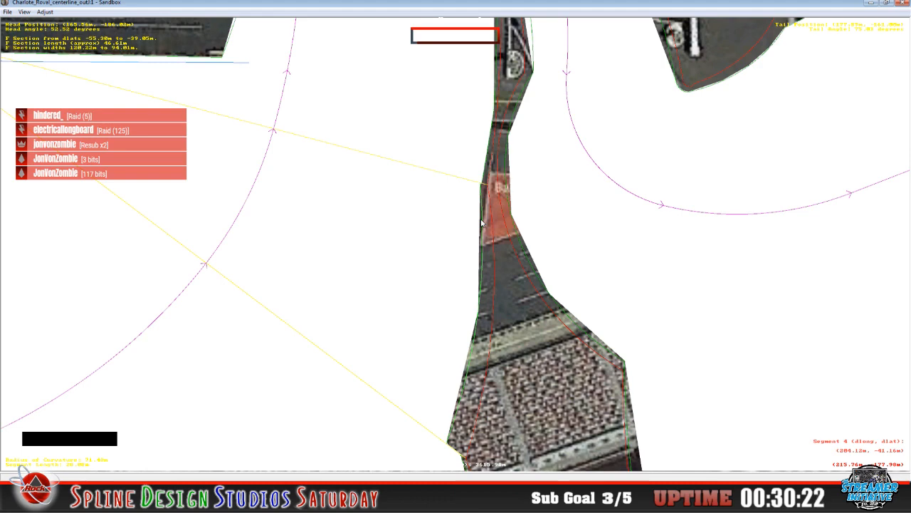
- Move the shared edge of segments 4 and 5 outward to about -39.7 m, beside the red trapezoid
key("z")
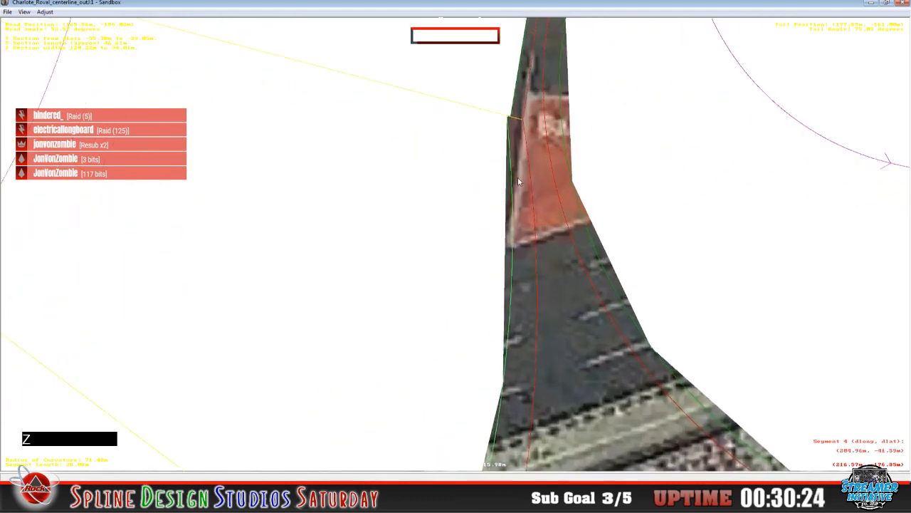
left_click(446, 209)
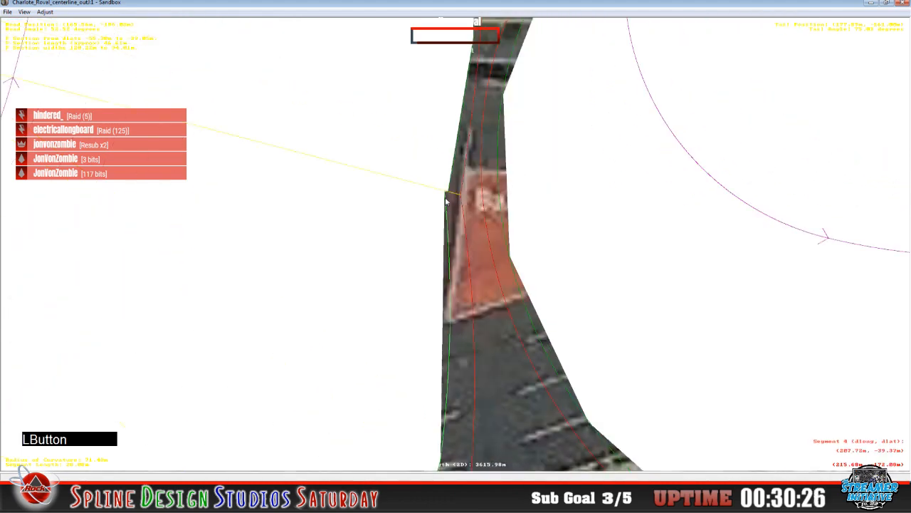
left_click_drag(446, 194, 450, 195)
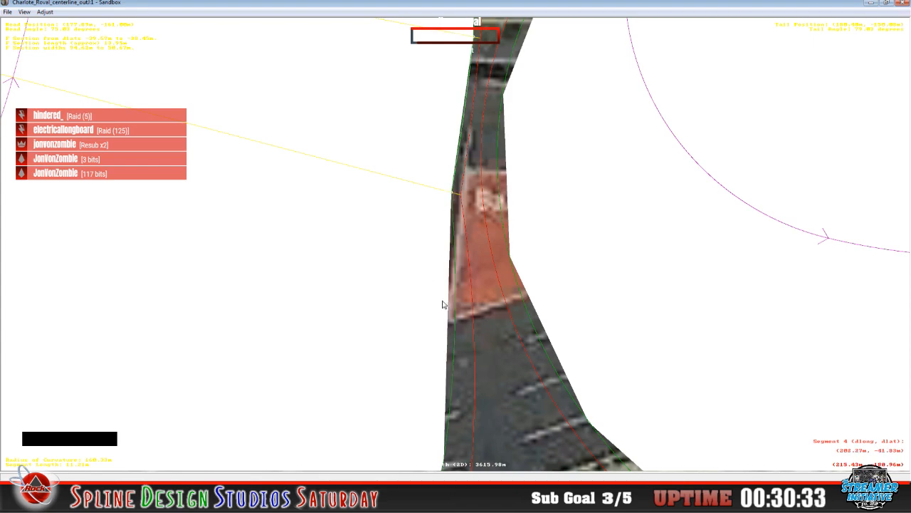
- Move segment 4's head edge outward to about -58.7 m to meet segment 3's edge at the grandstand
key("c")
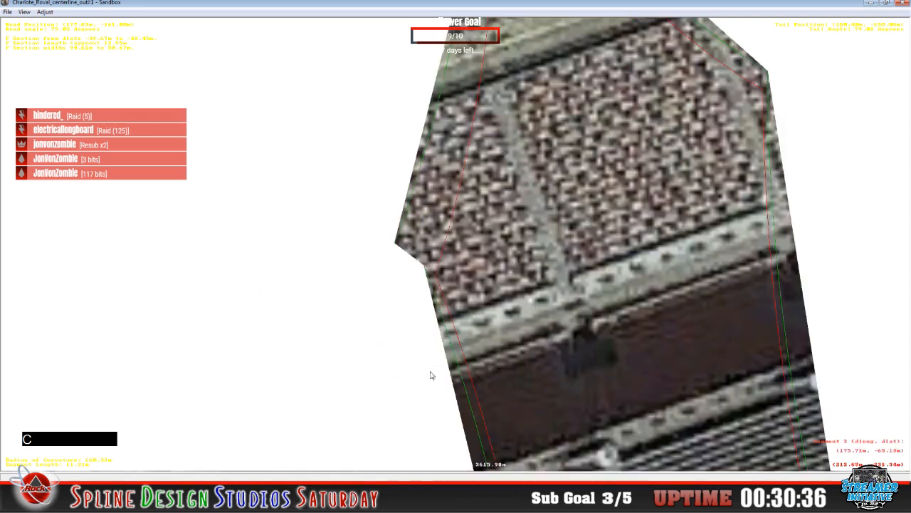
left_click(397, 244)
left_click_drag(394, 246, 426, 271)
left_click(428, 278)
left_click(425, 262)
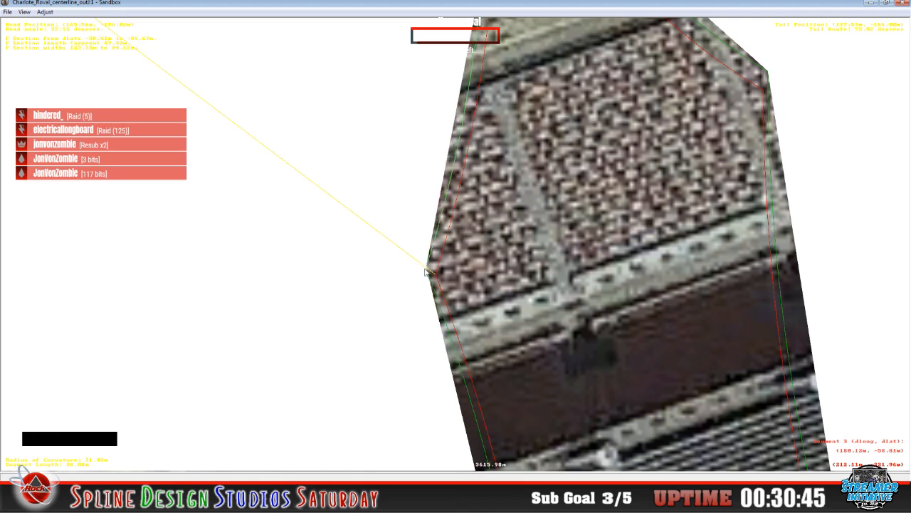
left_click(425, 269)
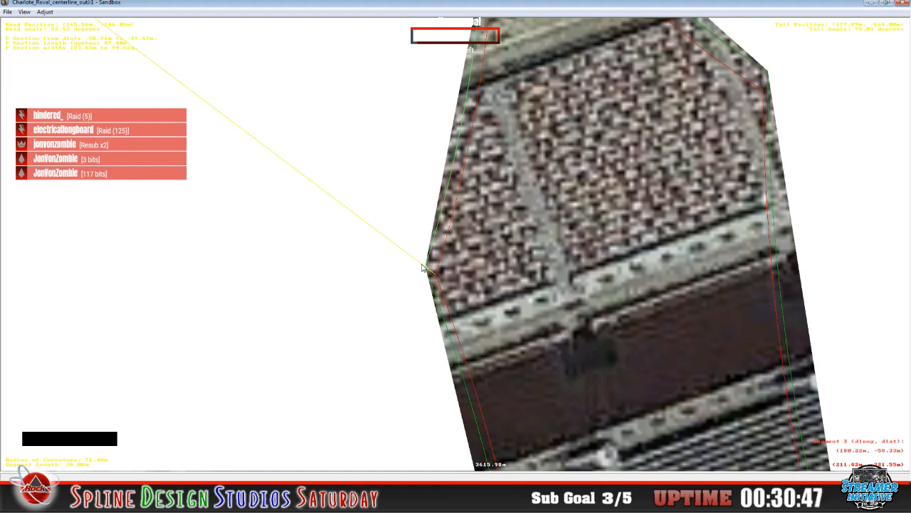
- Examine the F section coverage around the whole track layout and at the grandstand junction
scroll(422, 267, "down", 5)
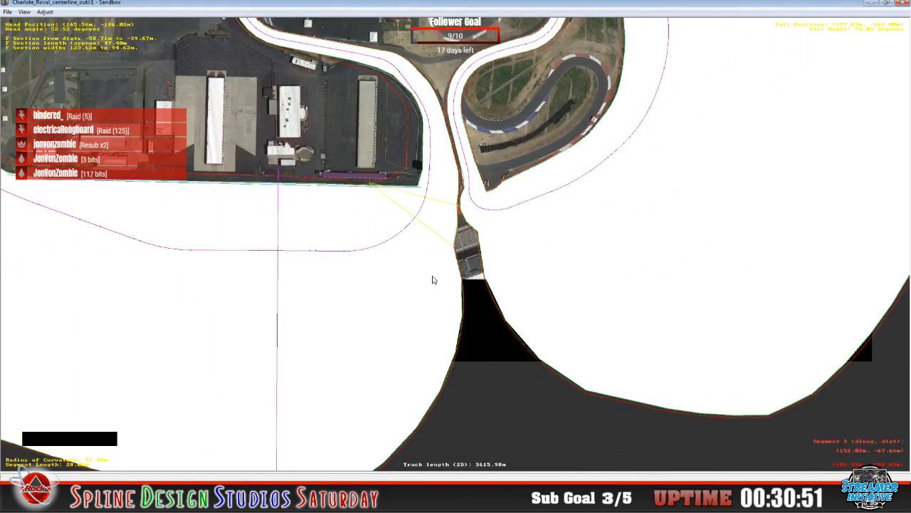
scroll(433, 280, "down", 3)
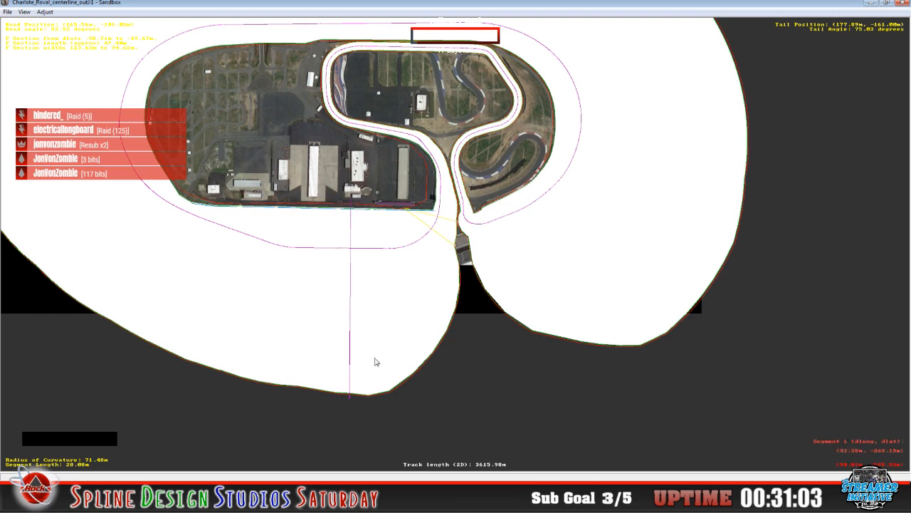
key("x")
key("x")
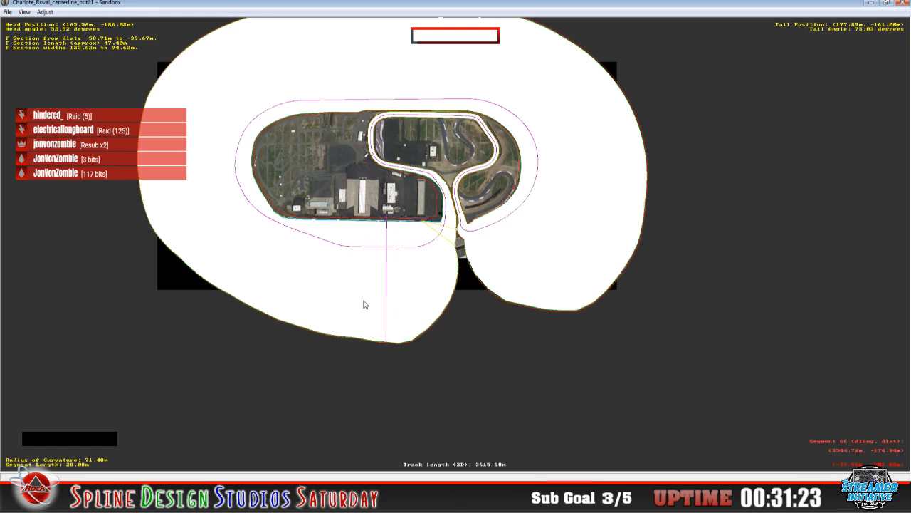
key("w")
key("z")
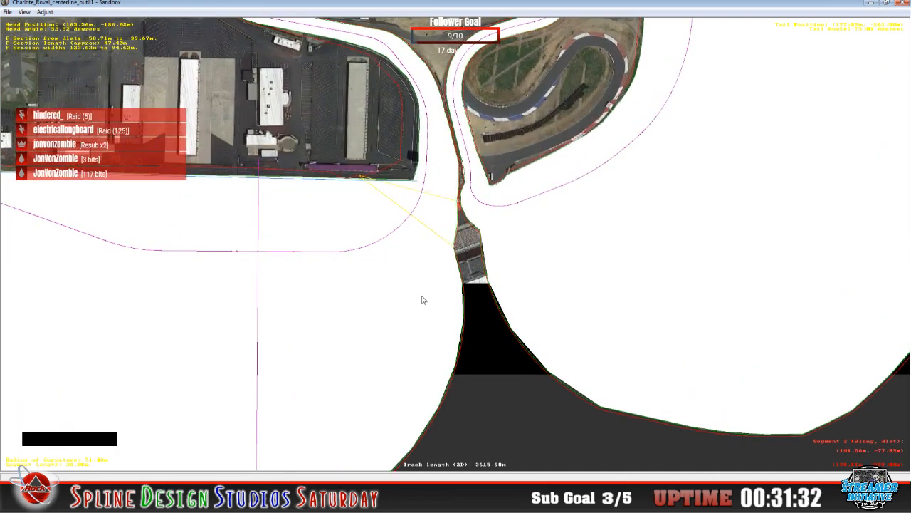
key("c")
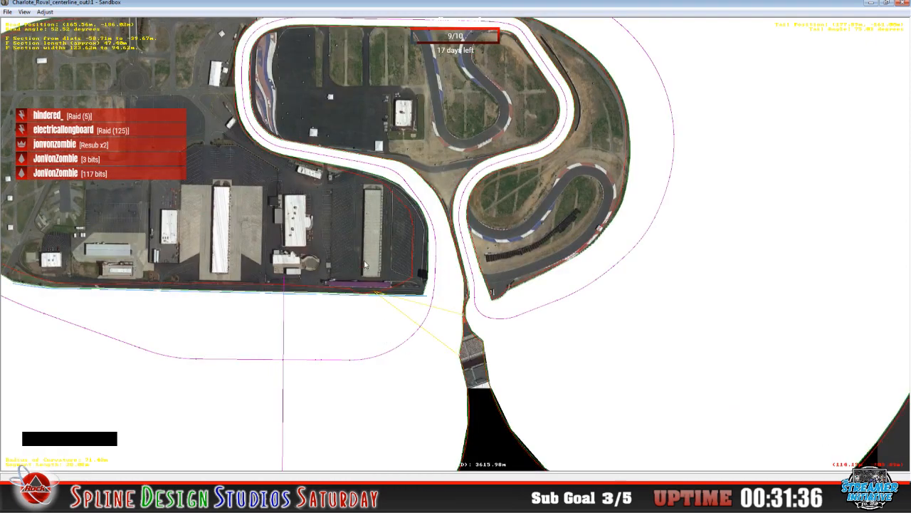
key("c")
key("c")
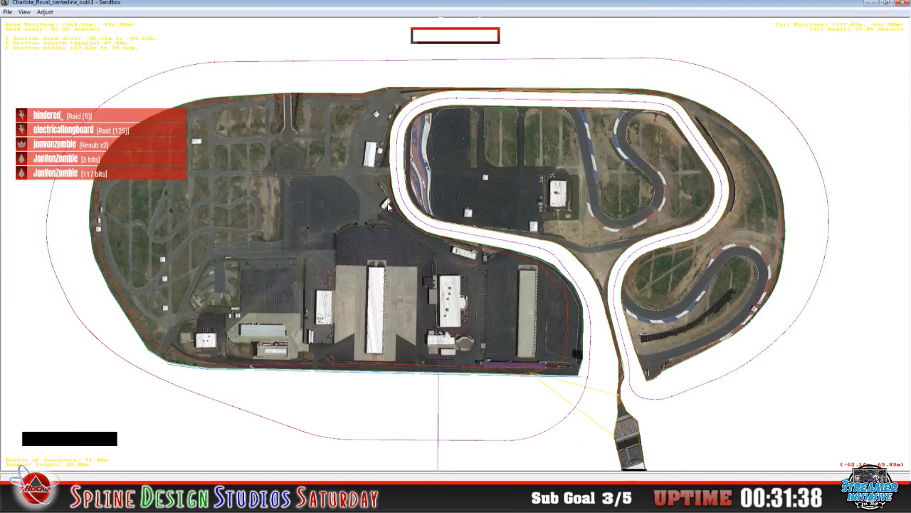
key("c")
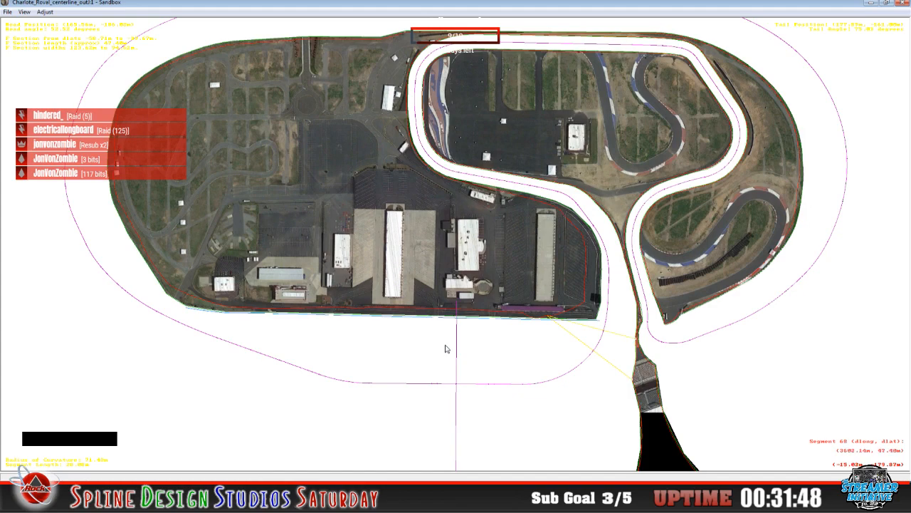
scroll(444, 345, "down", 2)
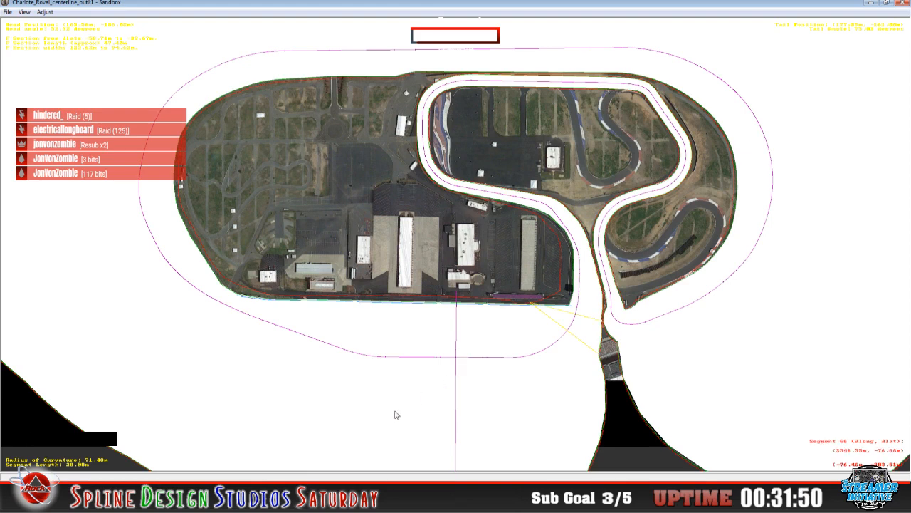
- Bring up the 3D camera view and fly over the infield to examine the F section surfaces around the track
left_click(267, 470)
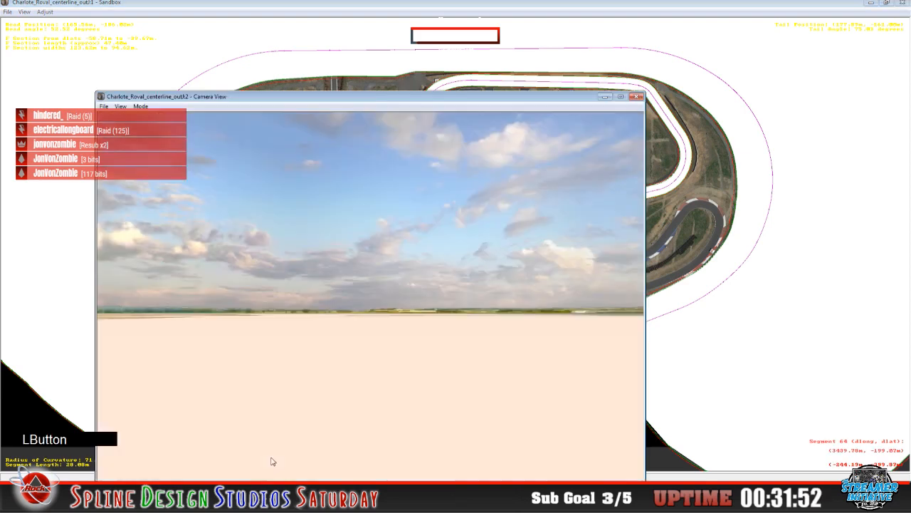
left_click_drag(208, 98, 215, 5)
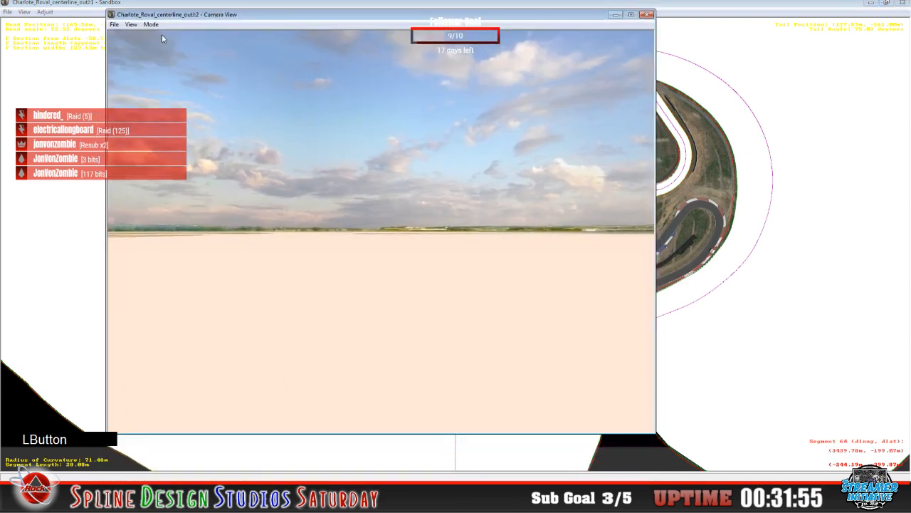
left_click(151, 25)
left_click(163, 45)
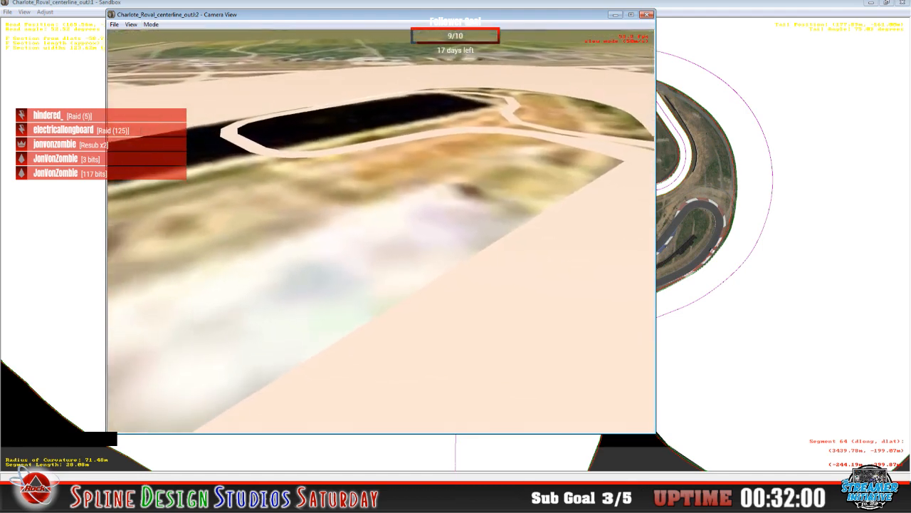
left_click_drag(381, 232, 356, 231)
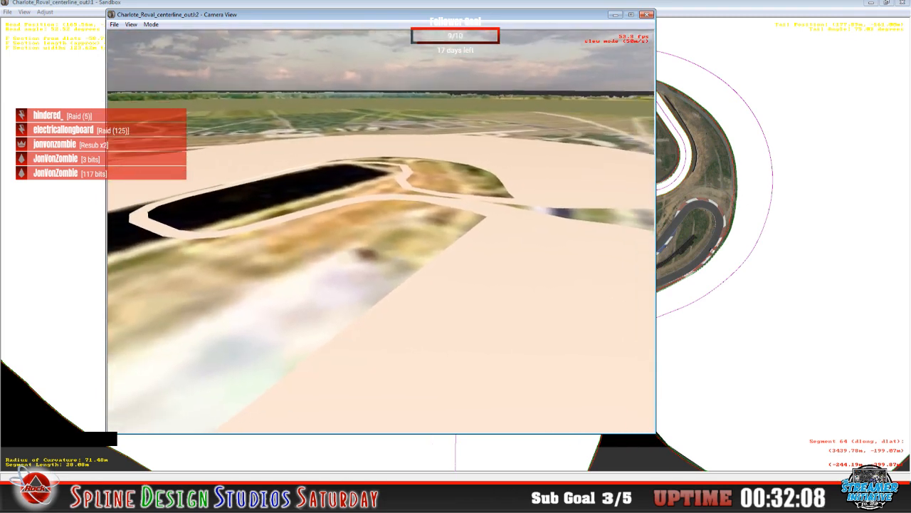
right_click(381, 232)
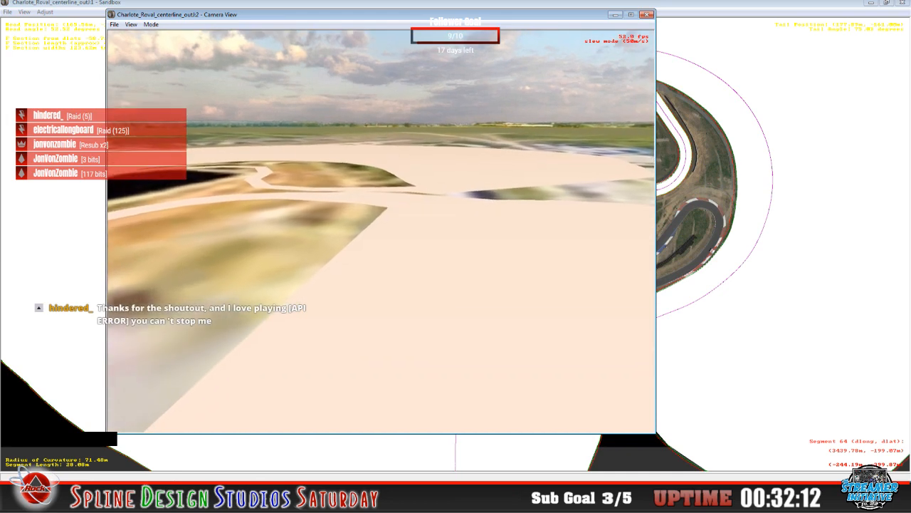
right_click(381, 231)
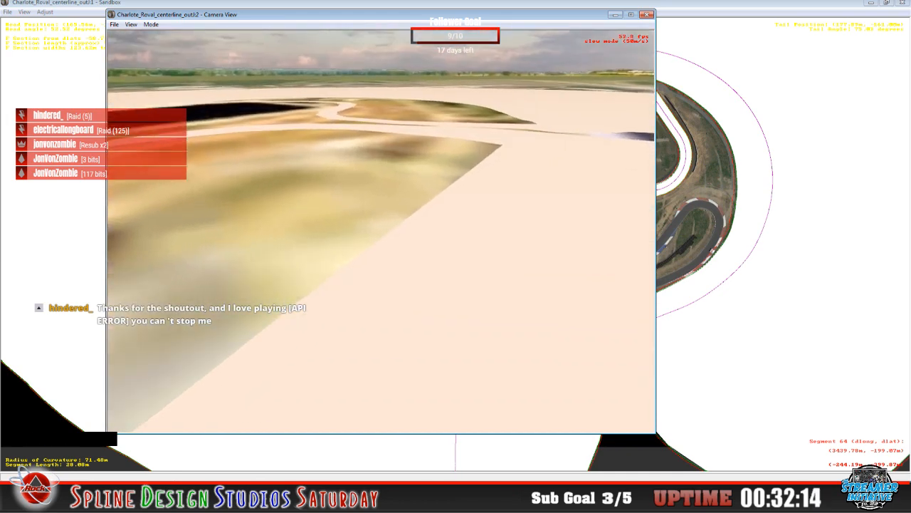
right_click(381, 231)
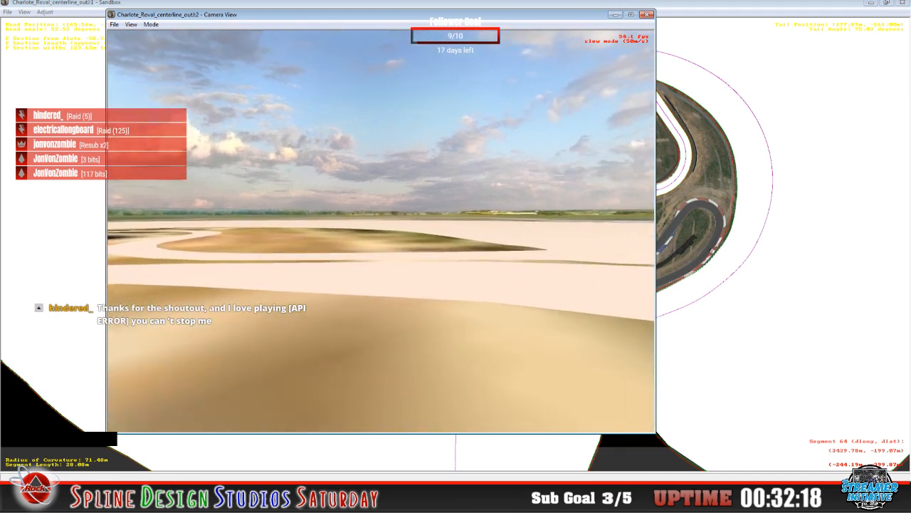
right_click(381, 231)
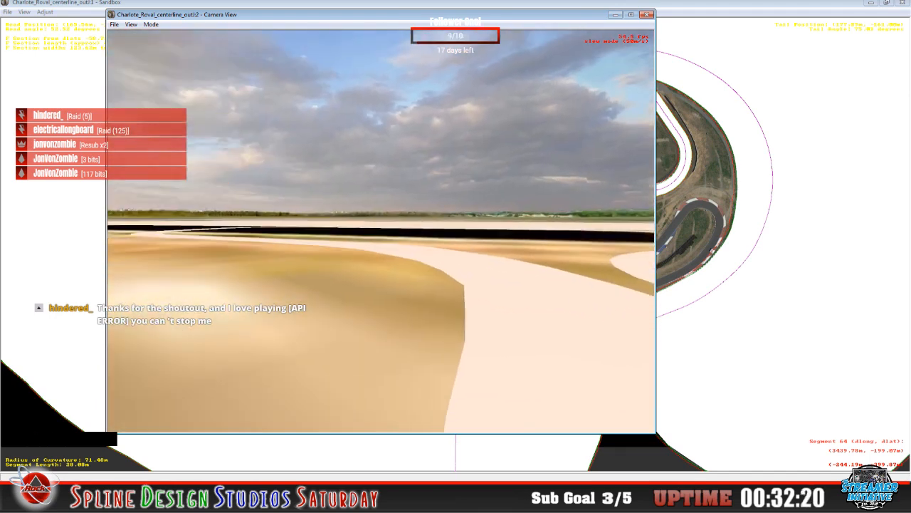
left_click(381, 232)
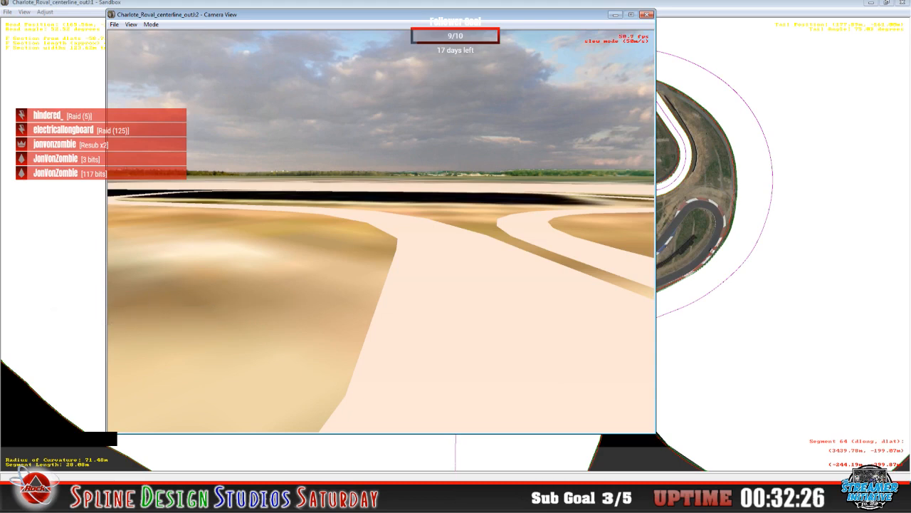
left_click_drag(381, 231, 497, 279)
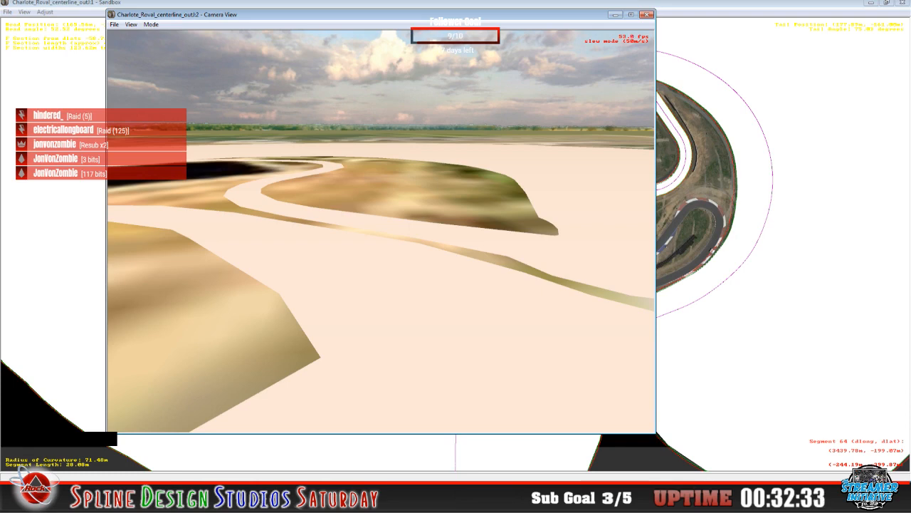
key("space")
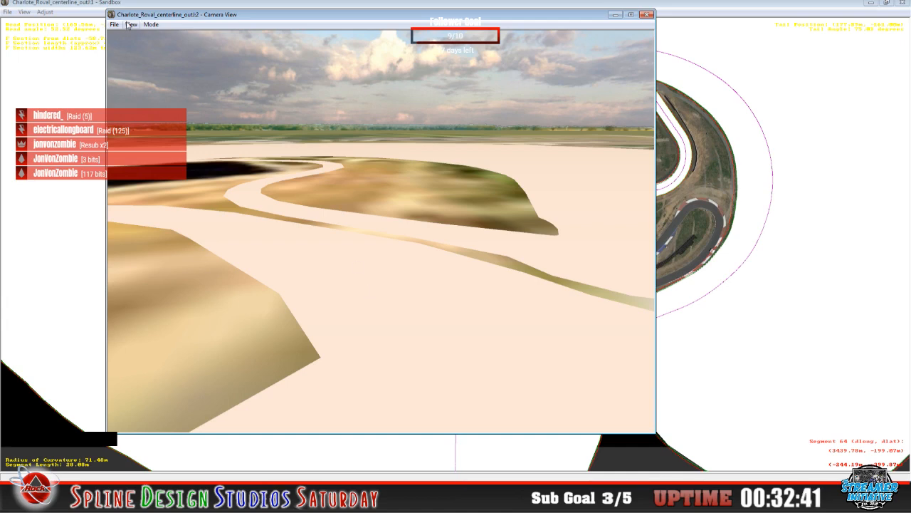
- Resume the camera flight to examine the gap between the F sections near the grandstand, and put the camera view away
left_click(152, 24)
left_click(165, 46)
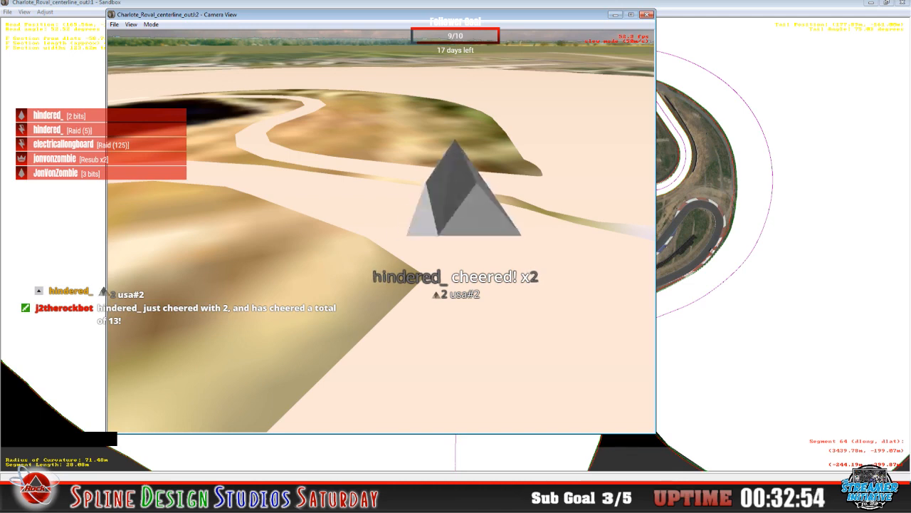
left_click_drag(381, 231, 441, 213)
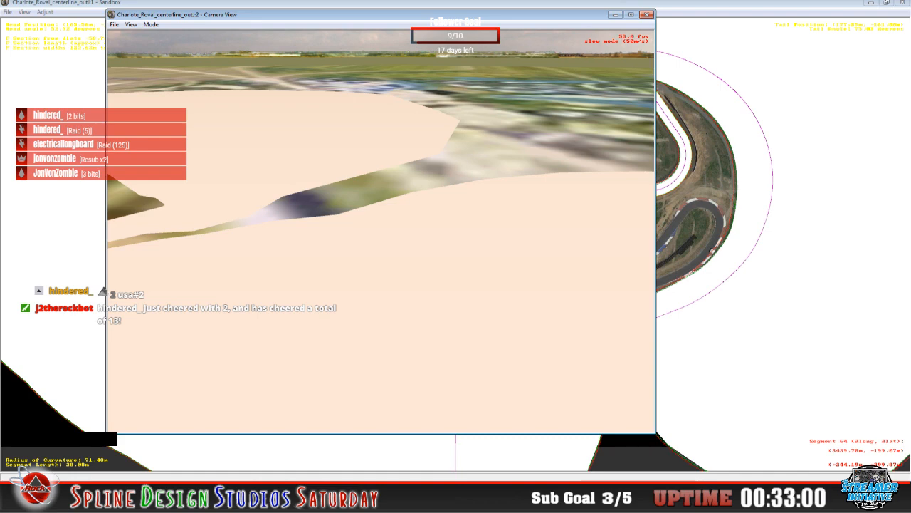
left_click_drag(381, 231, 406, 225)
key("x")
key("s")
key("c")
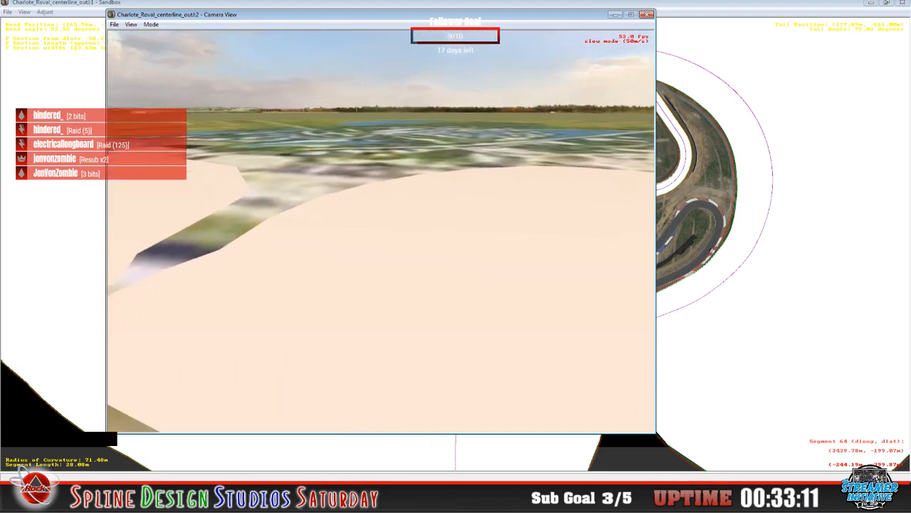
key("space")
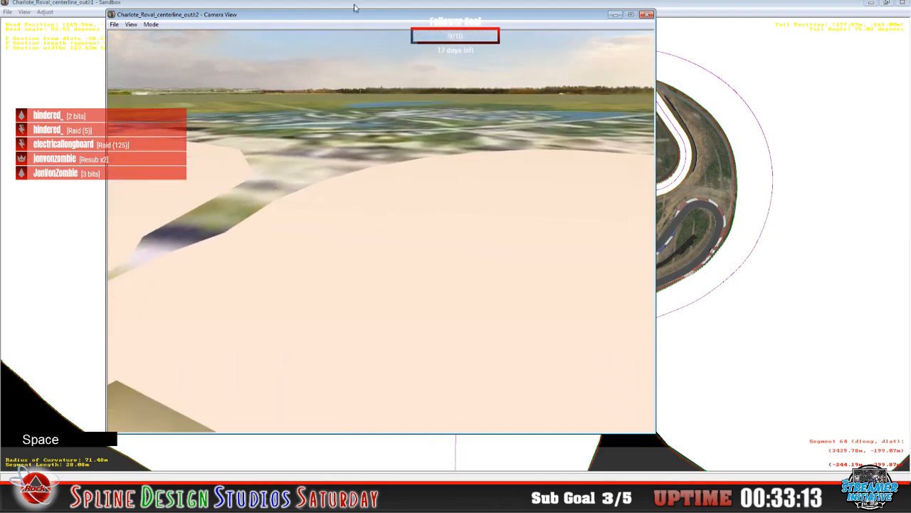
left_click(614, 14)
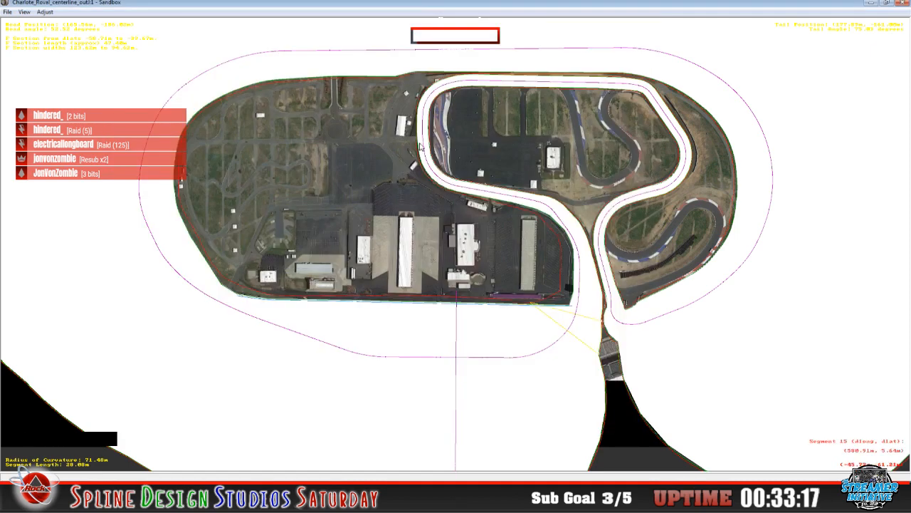
- Select segment 3's F section between the outer boundary and the grandstand in the sandbox layout
left_click(346, 13)
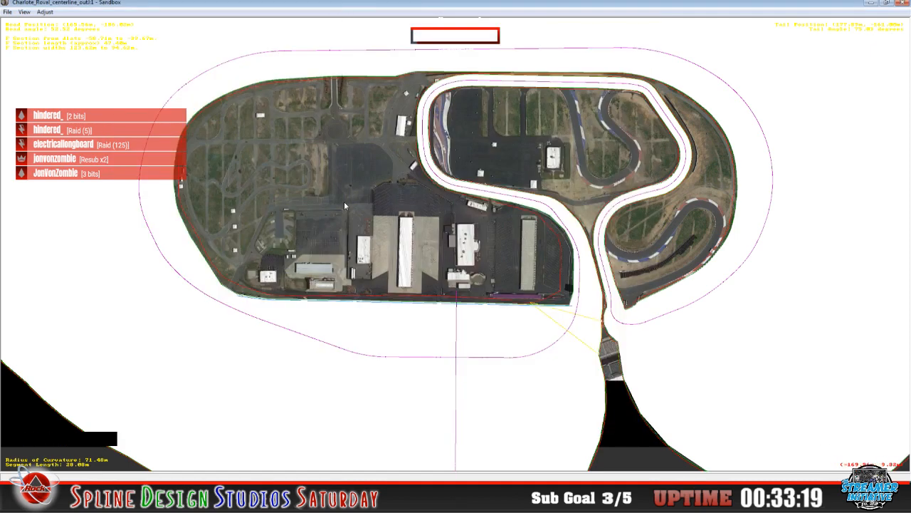
key("x")
key("x")
key("x")
key("x")
key("x")
key("x")
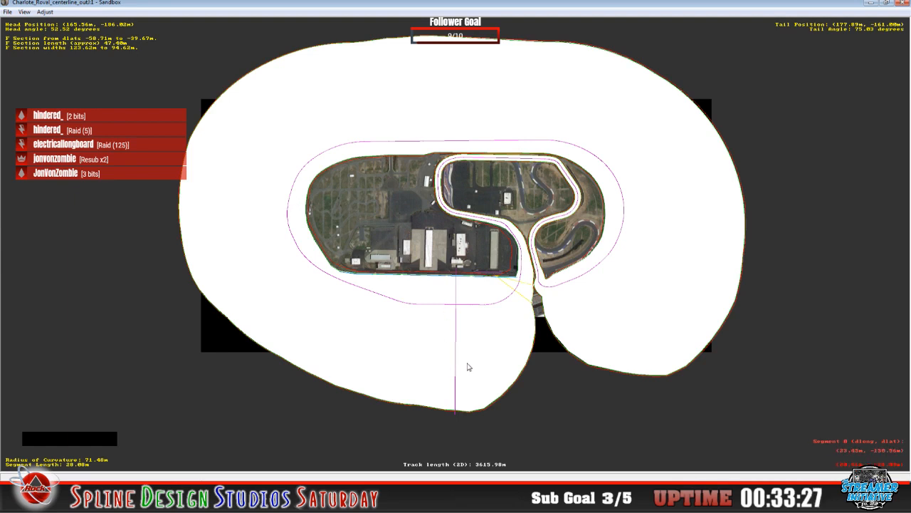
left_click(485, 406)
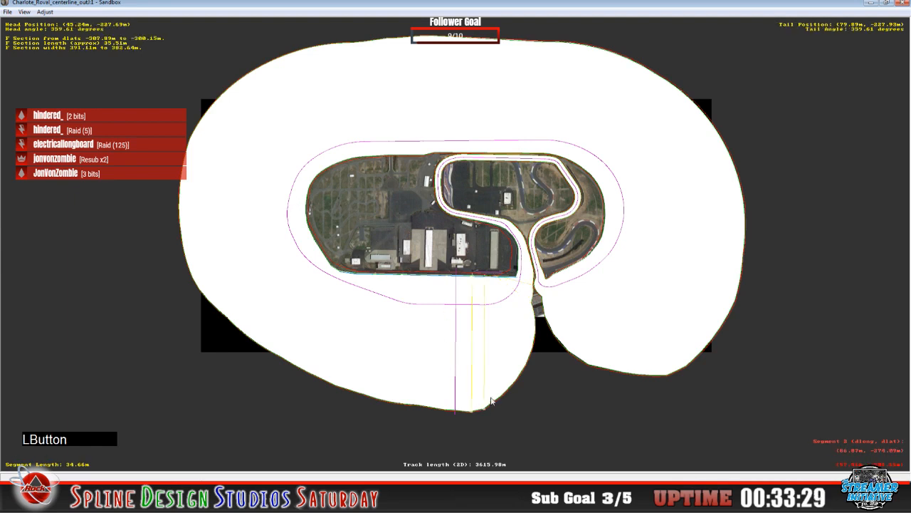
key("z")
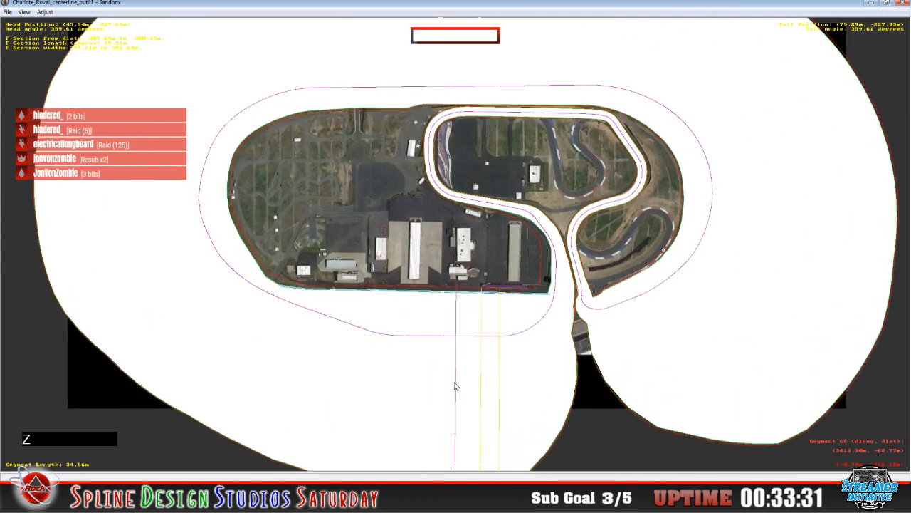
key("c")
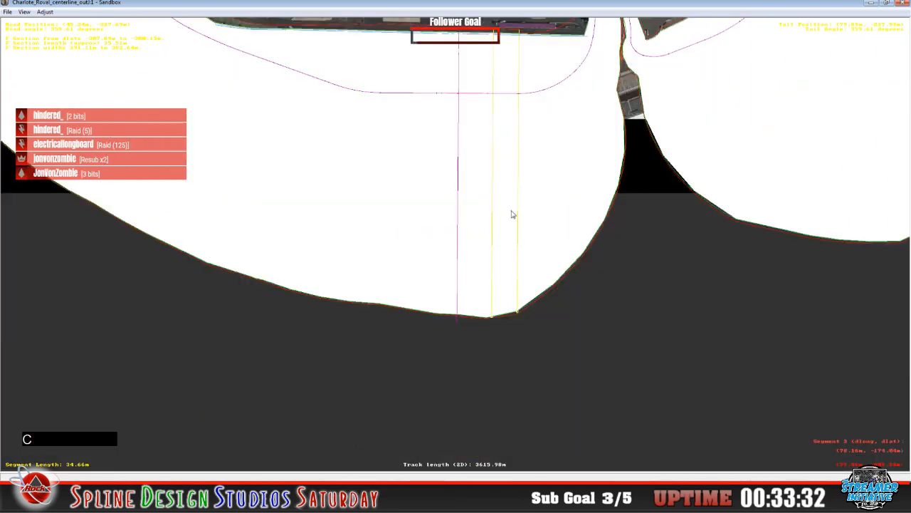
left_click(500, 338)
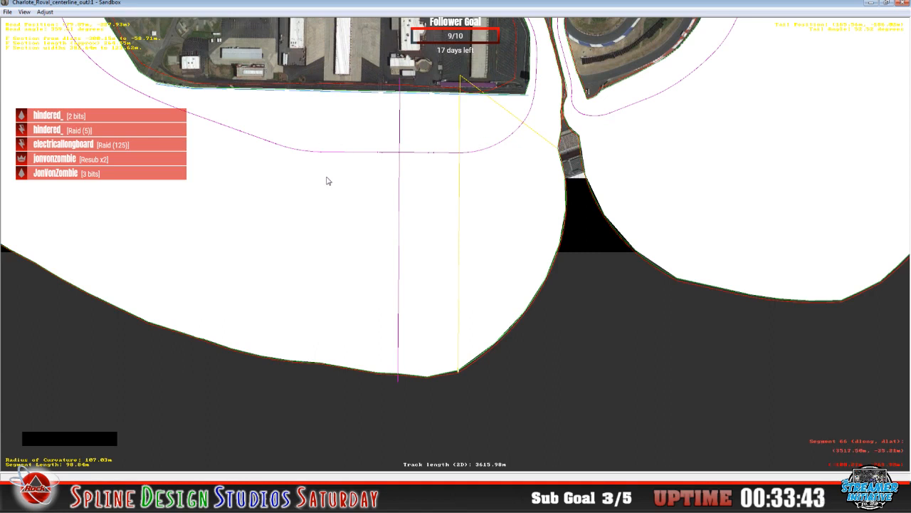
- Open the F section properties beside the layout and set the texture assignment layer to Light Map
left_click(263, 475)
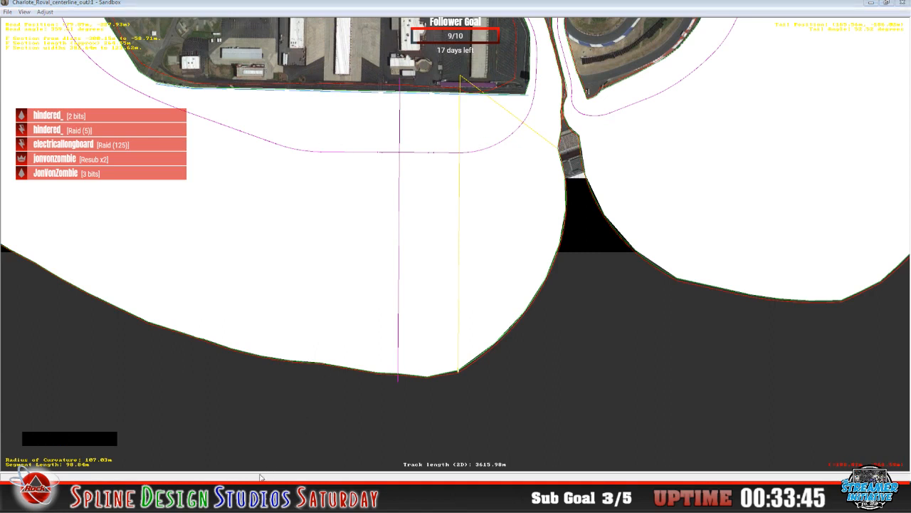
double_click(242, 438)
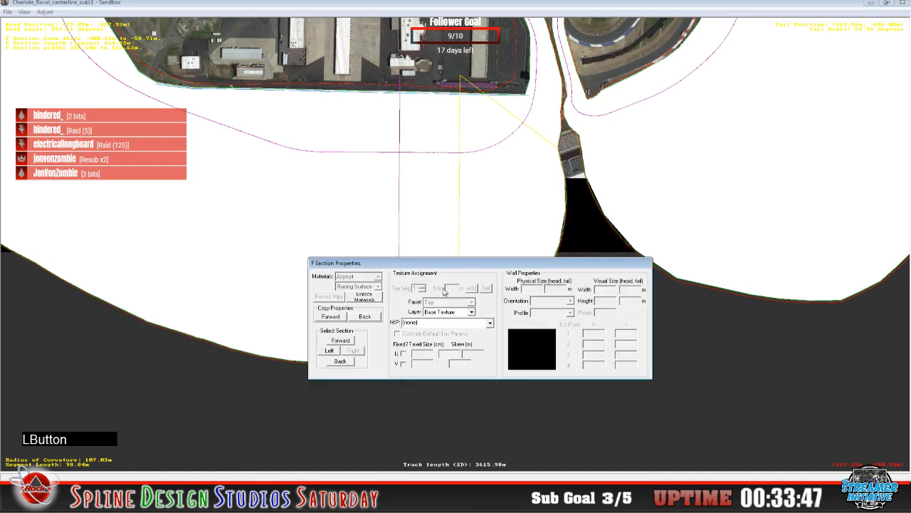
left_click_drag(461, 266, 418, 158)
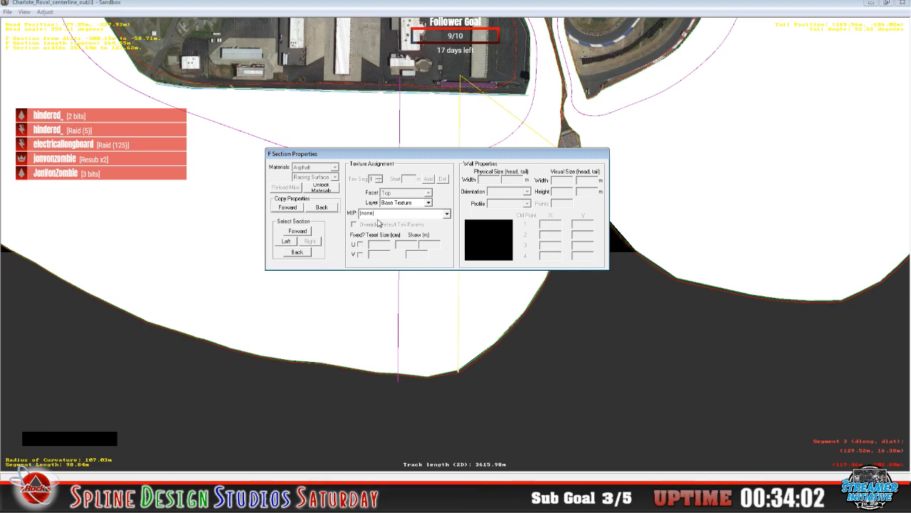
left_click(429, 203)
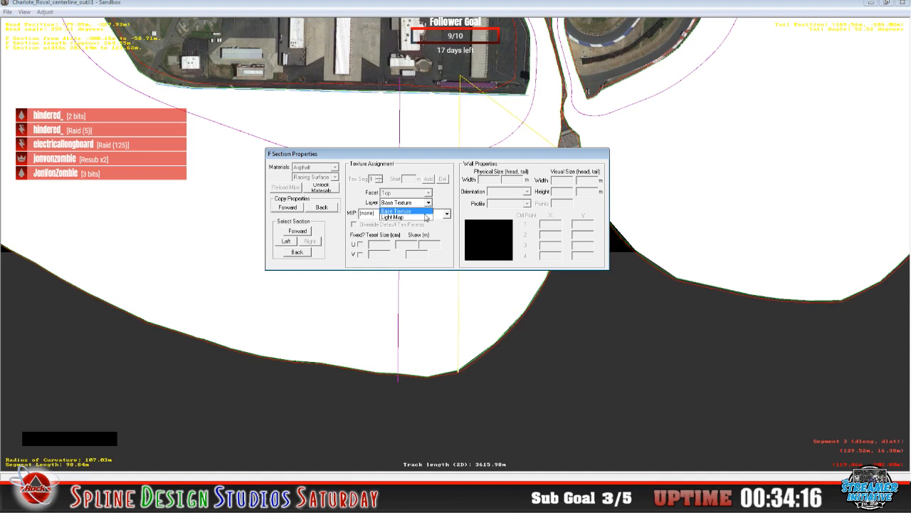
left_click(426, 217)
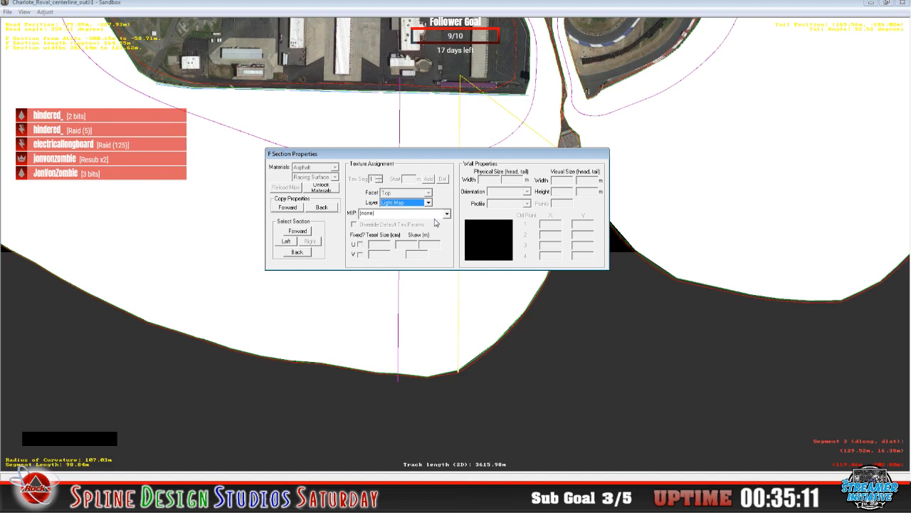
- Set the selected F section's texture layer to Base Texture
left_click(429, 202)
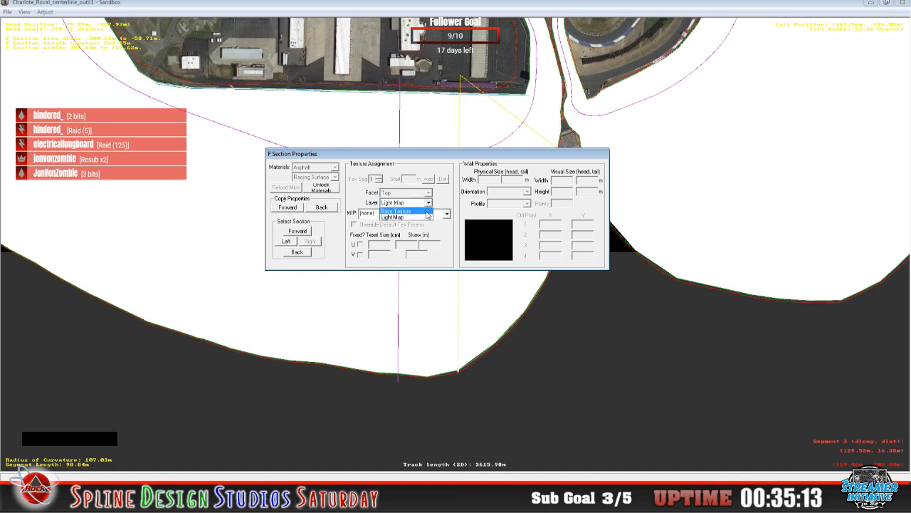
left_click(427, 212)
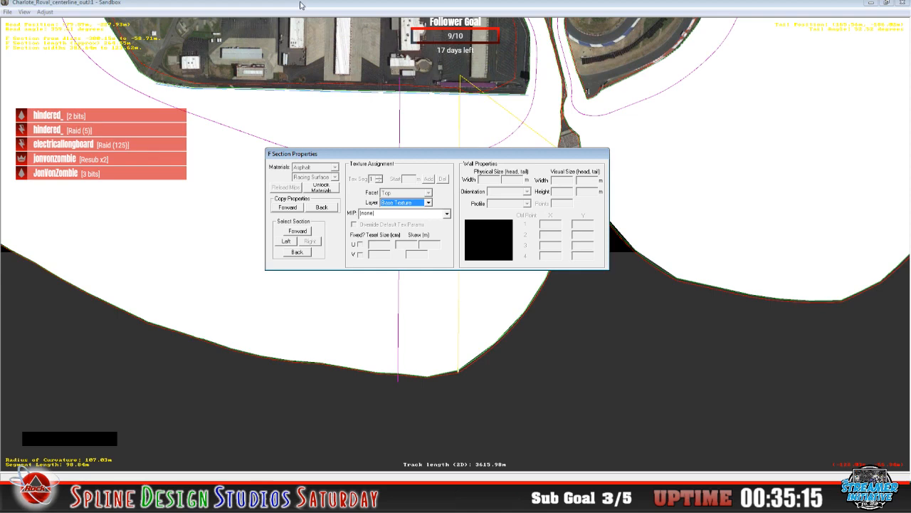
left_click(328, 134)
key("x")
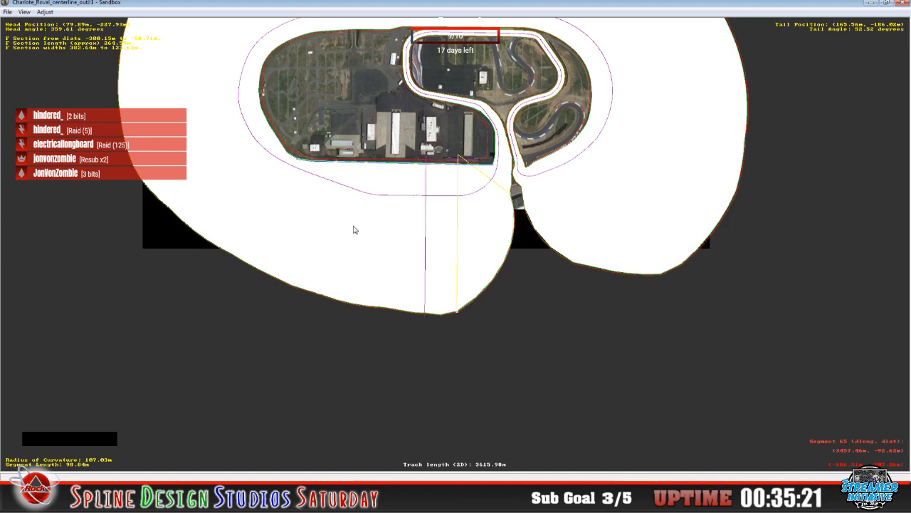
left_click(328, 15)
key("x")
key("c")
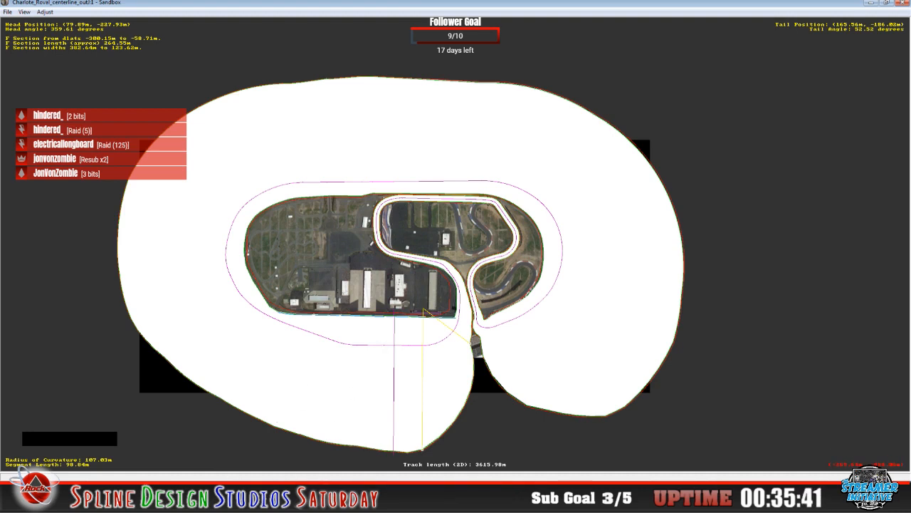
- Assign asphalt.mip to the F section's Base Texture layer and enable overriding the default texture parameters
left_click(254, 497)
left_click(243, 437)
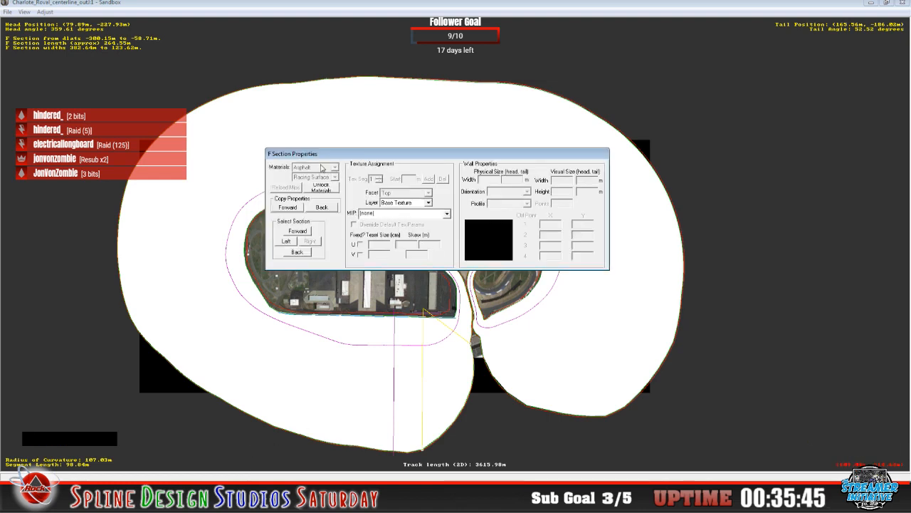
left_click(428, 203)
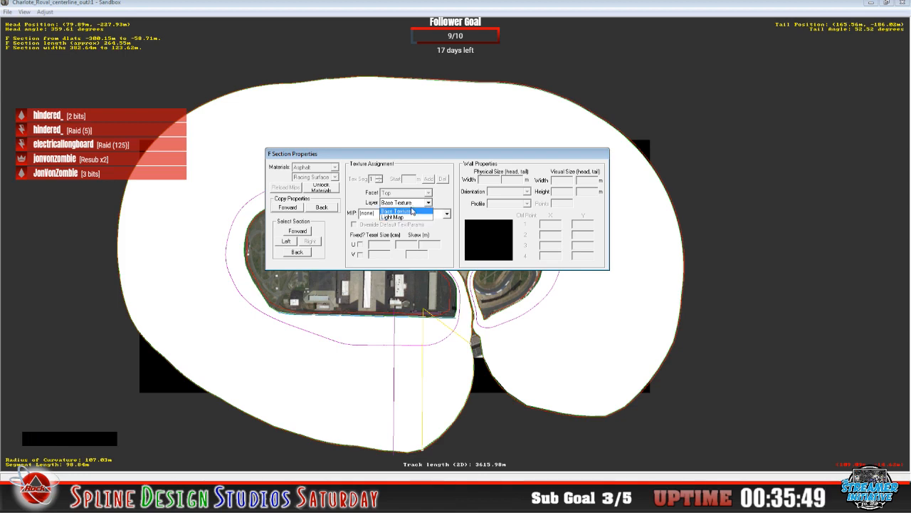
left_click(411, 210)
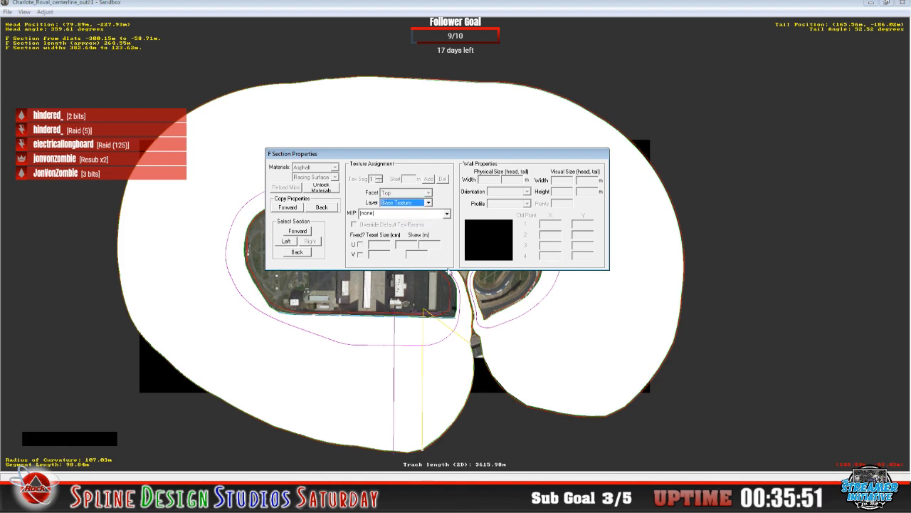
left_click(447, 215)
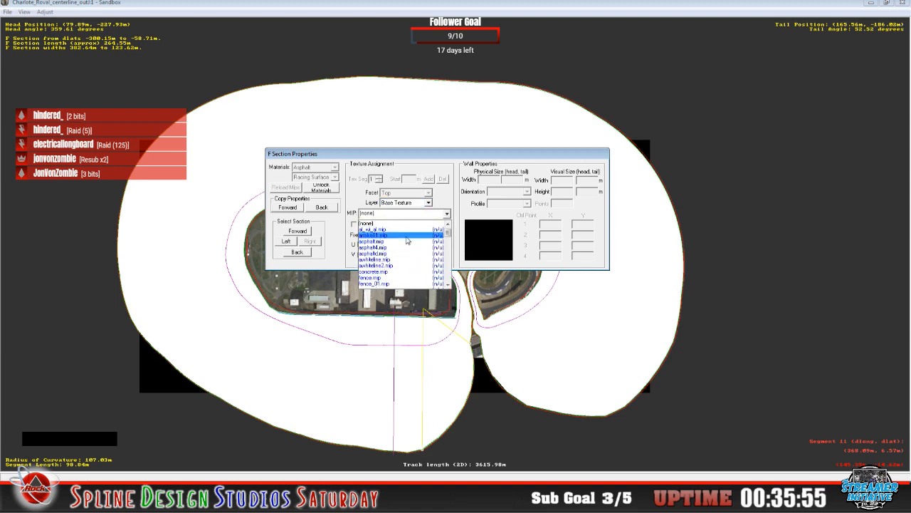
scroll(400, 275, "down", 5)
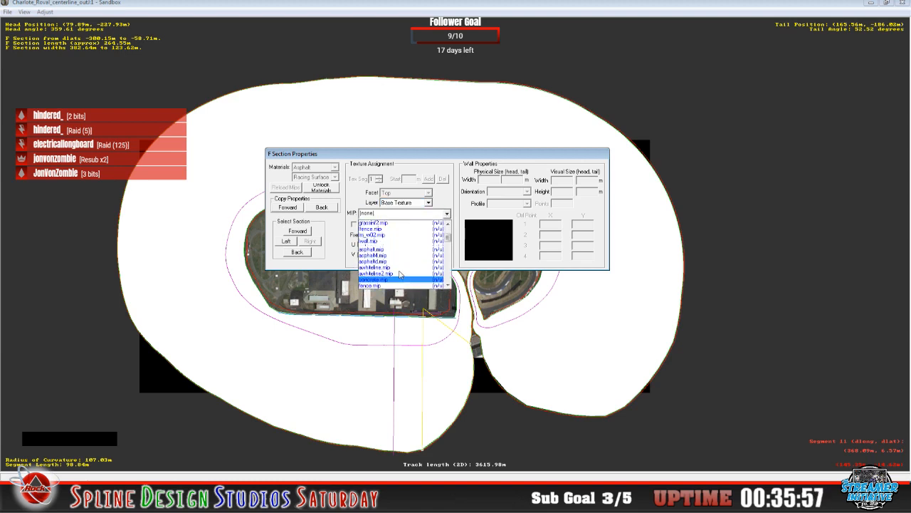
scroll(400, 275, "down", 5)
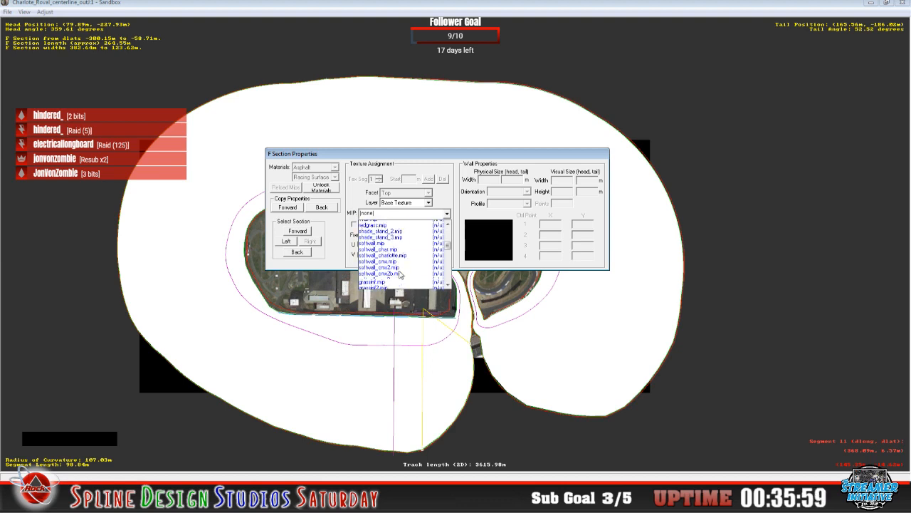
scroll(401, 275, "down", 8)
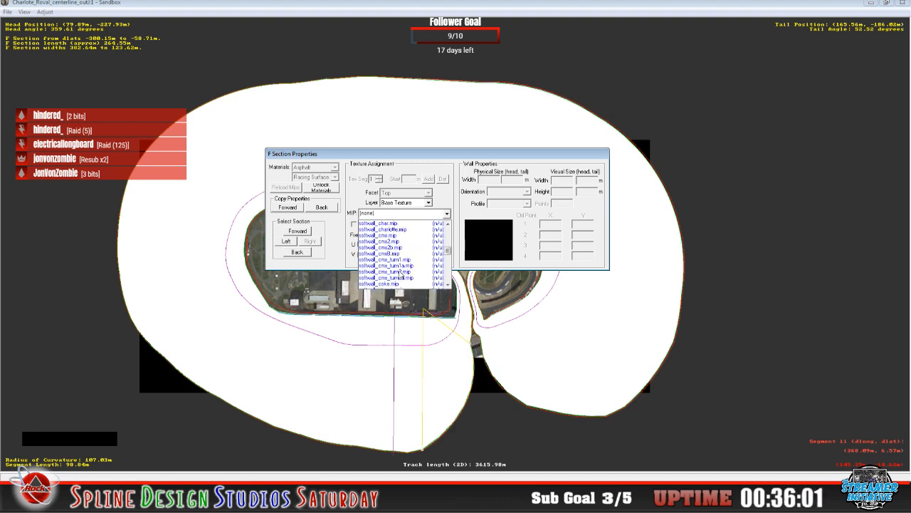
scroll(400, 274, "down", 8)
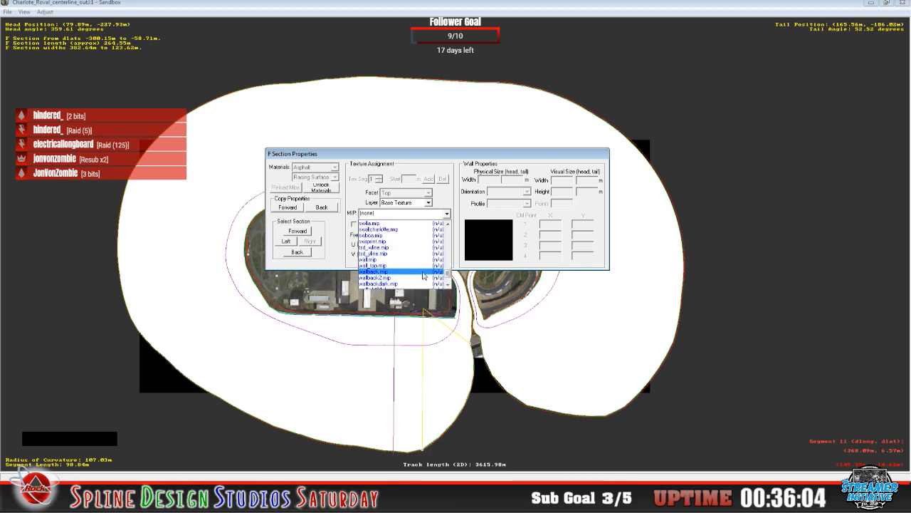
left_click_drag(448, 274, 450, 230)
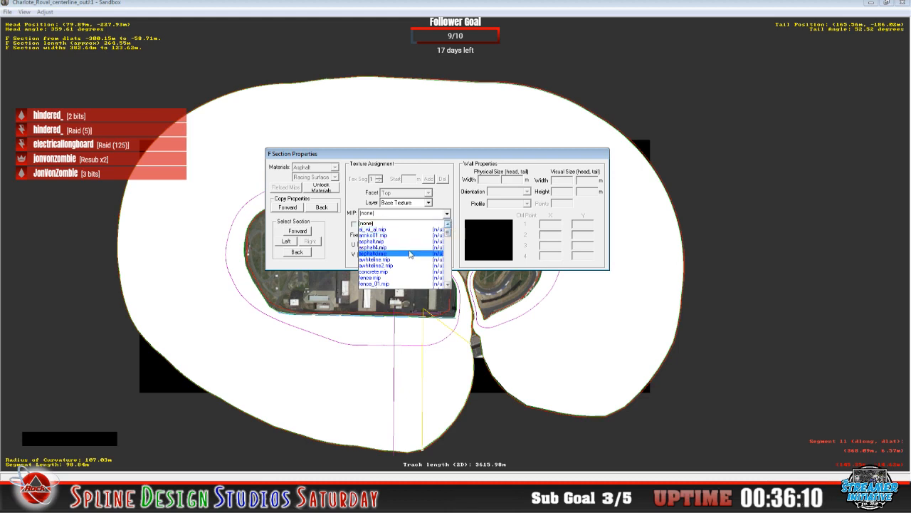
left_click(404, 242)
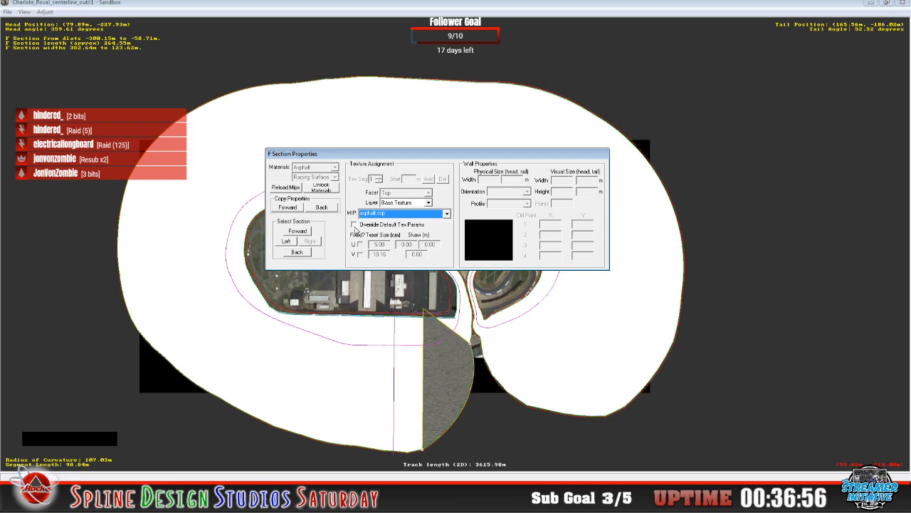
left_click(354, 226)
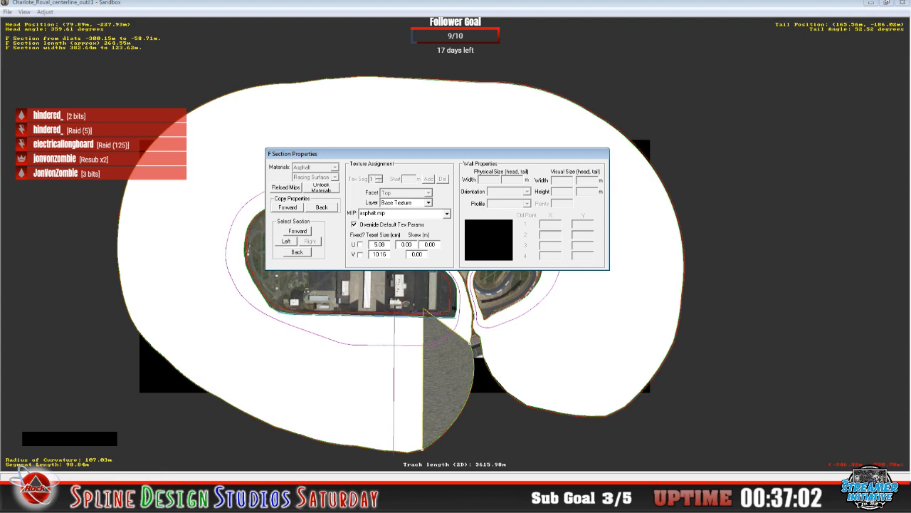
- In Windows Explorer, browse to the trackmat folder of Charlotte_Roval under NR2003 Track Edit\tracks on the D: drive
left_click(22, 472)
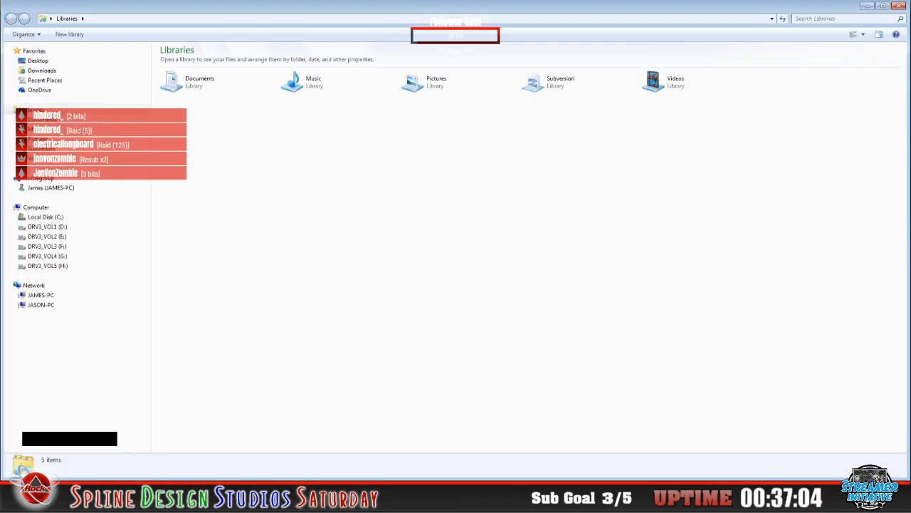
left_click(62, 228)
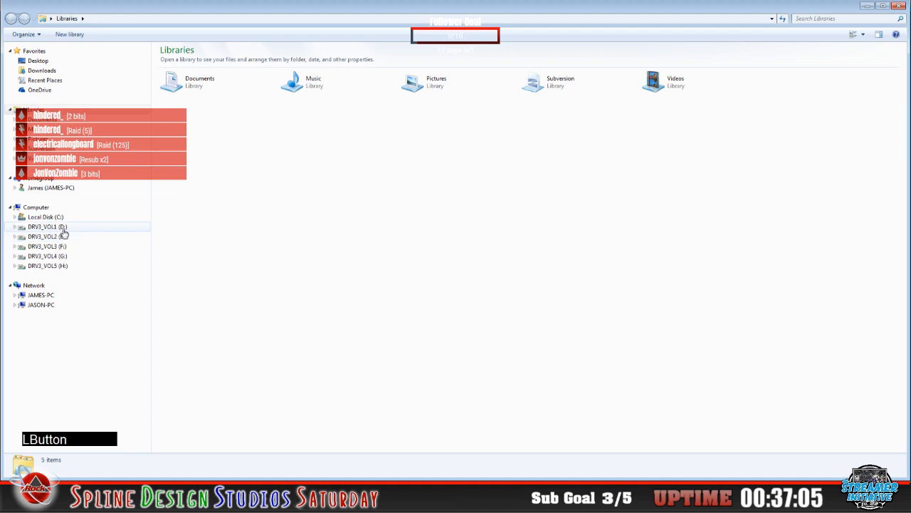
double_click(194, 81)
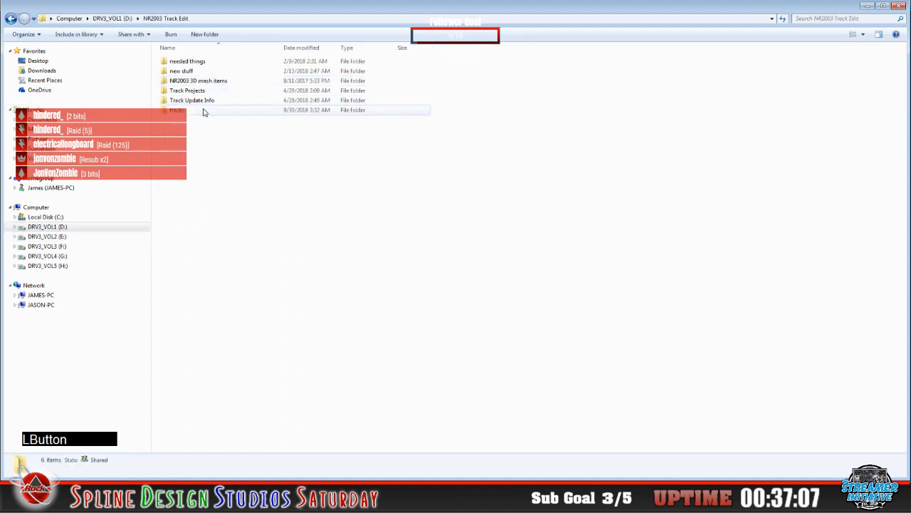
double_click(189, 111)
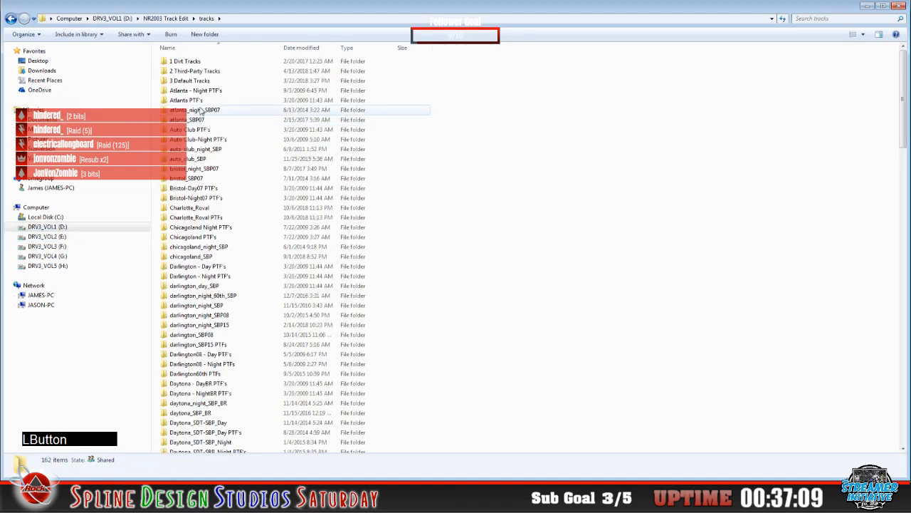
double_click(208, 209)
double_click(173, 71)
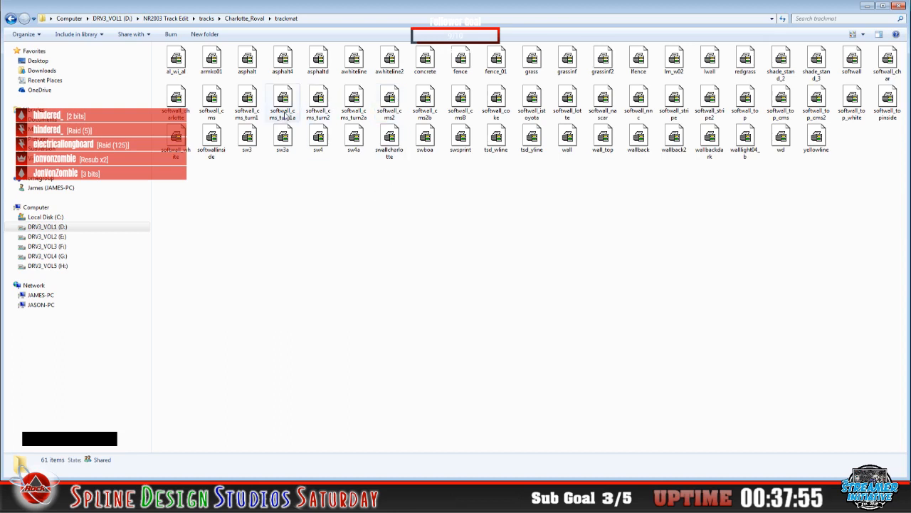
- Open the asphalt texture file from the trackmat folder with WinMip2
right_click(249, 68)
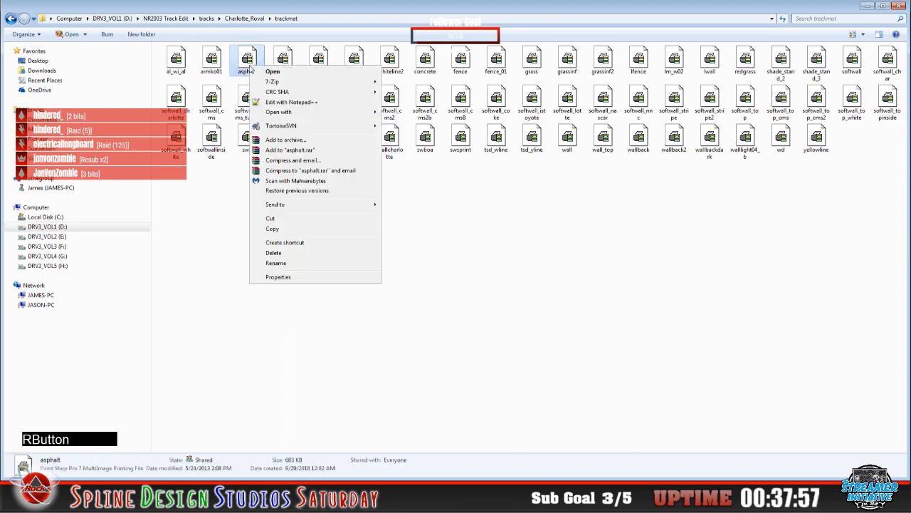
mouse_move(282, 118)
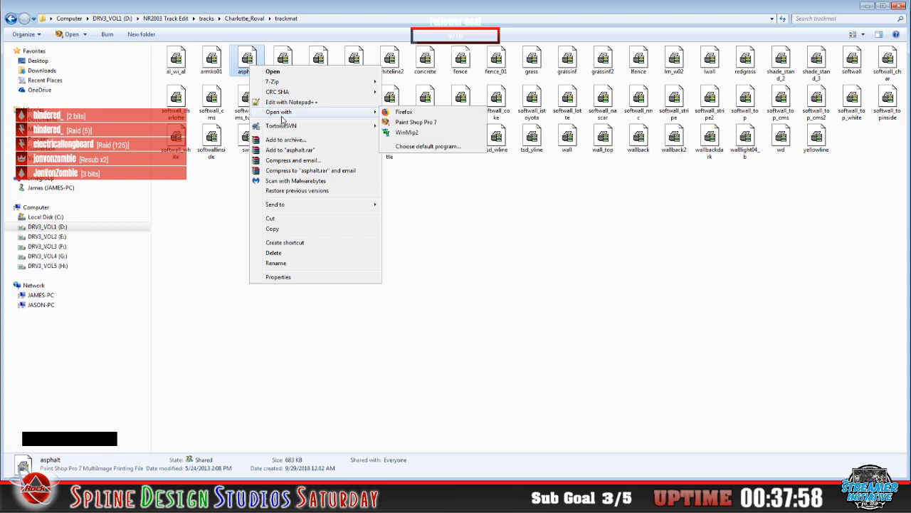
left_click(425, 135)
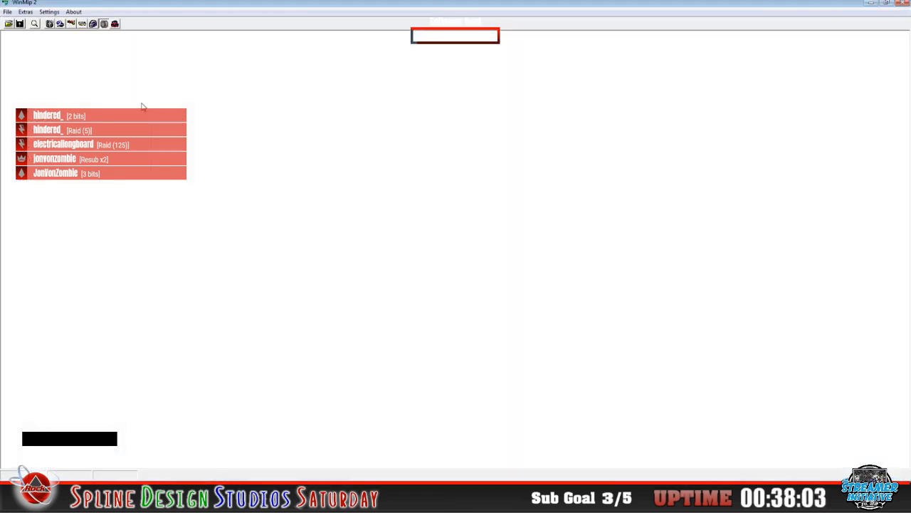
- Load asphalt.mip in WinMip2 from D:\NR2003 Track Edit\tracks\Charlotte_Roval\trackmat
left_click(9, 24)
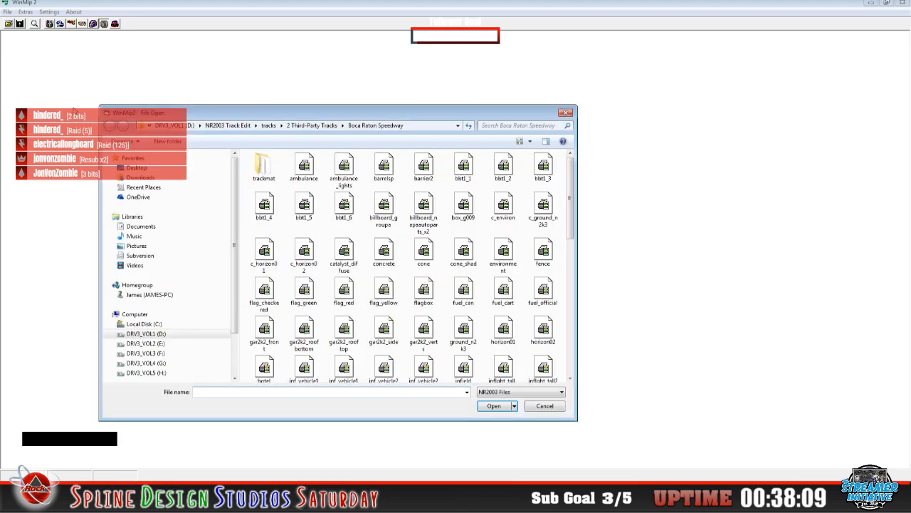
left_click(163, 336)
double_click(282, 187)
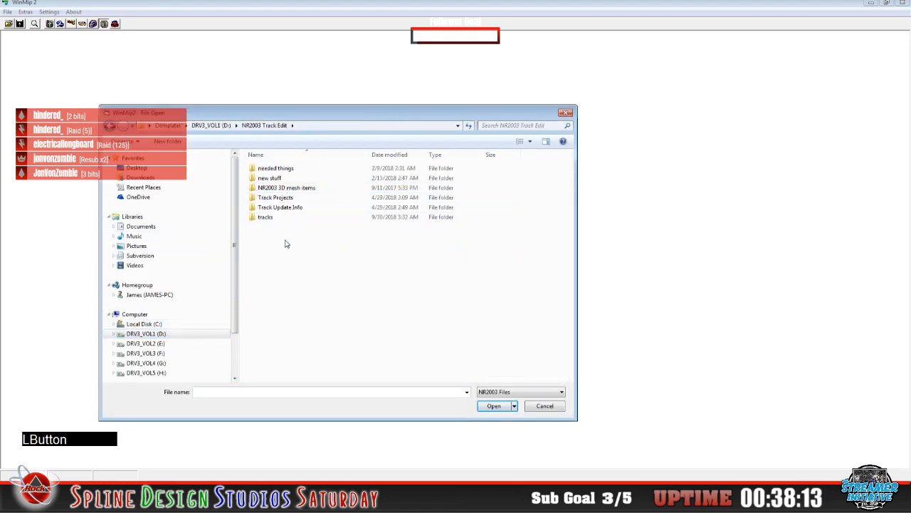
double_click(265, 217)
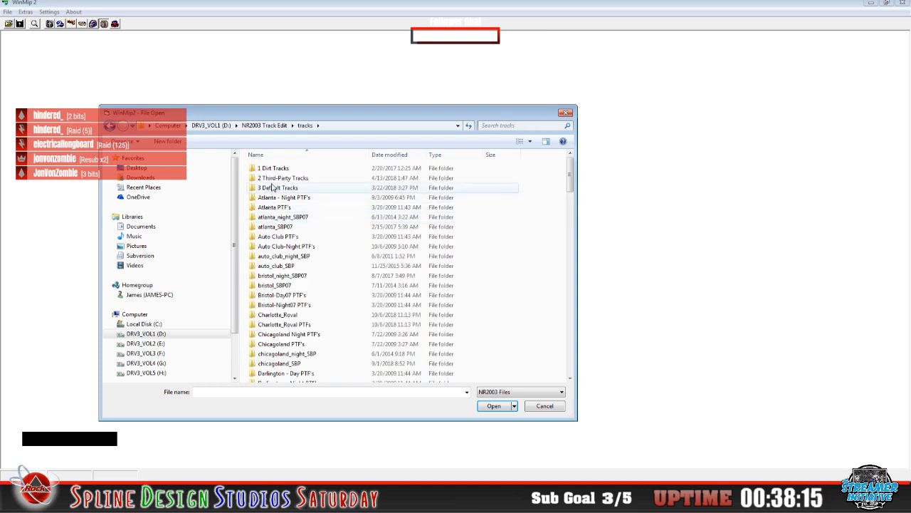
left_click(276, 315)
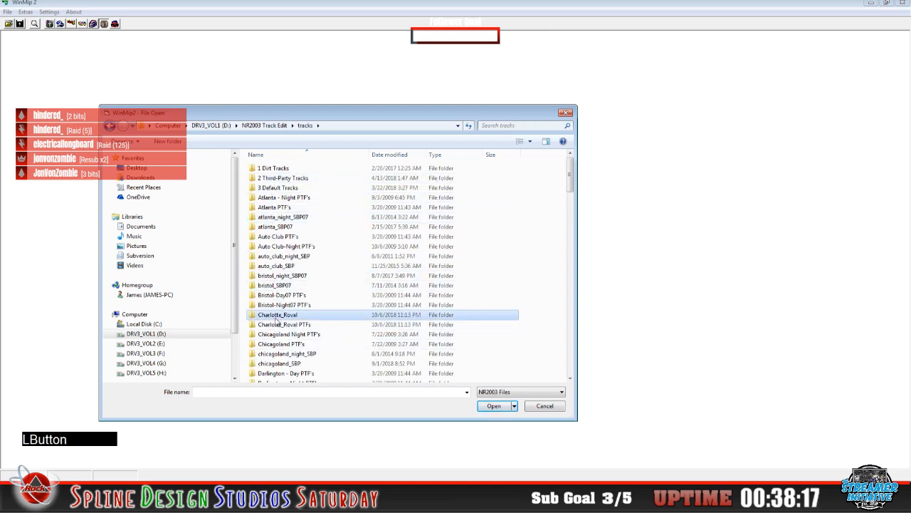
double_click(277, 319)
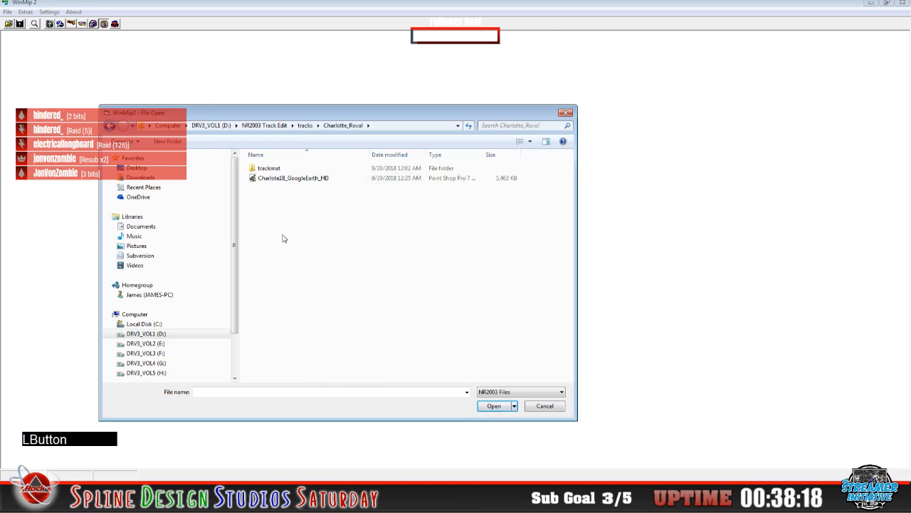
double_click(270, 171)
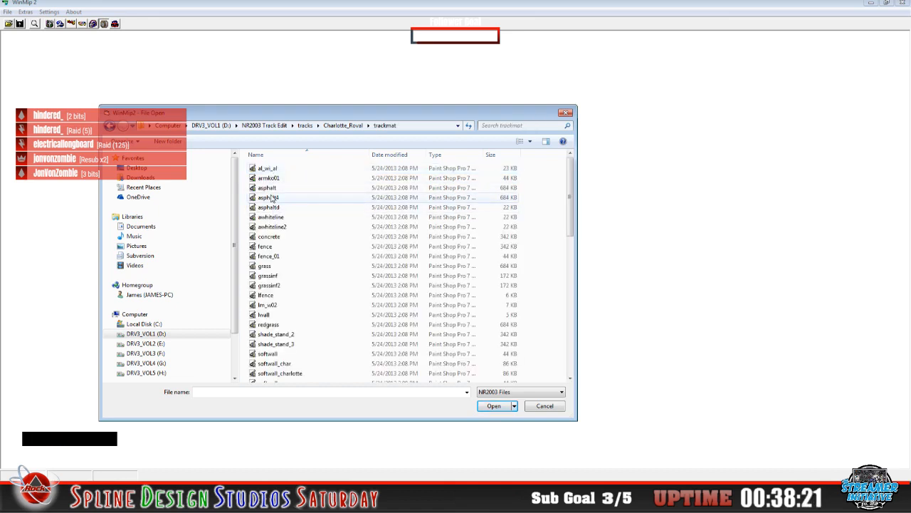
left_click(268, 188)
left_click(494, 406)
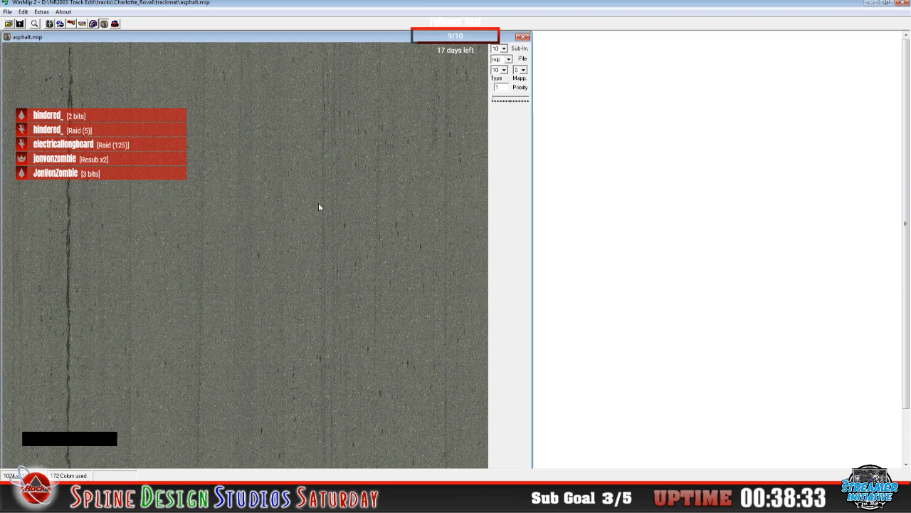
- Convert asphalt.mip to bmp format and save it as asphalt in the trackmat folder
left_click_drag(184, 41, 222, 44)
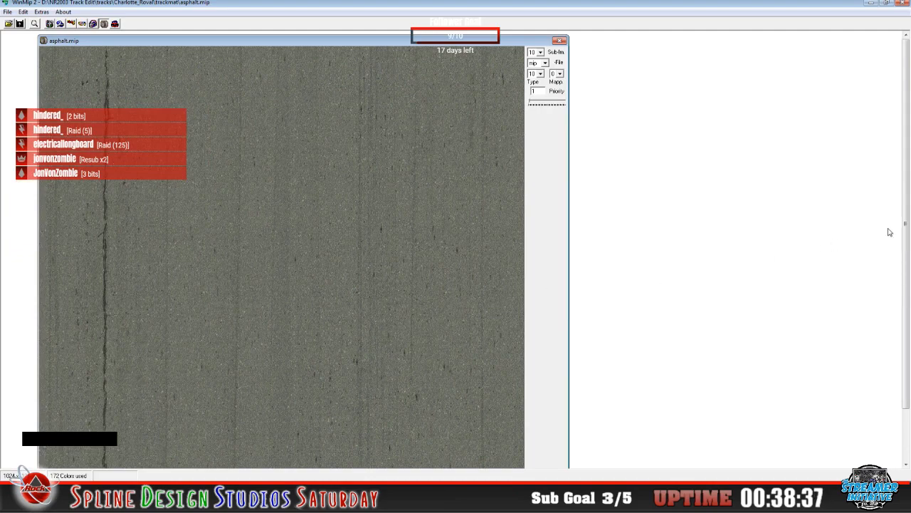
left_click_drag(907, 233, 906, 209)
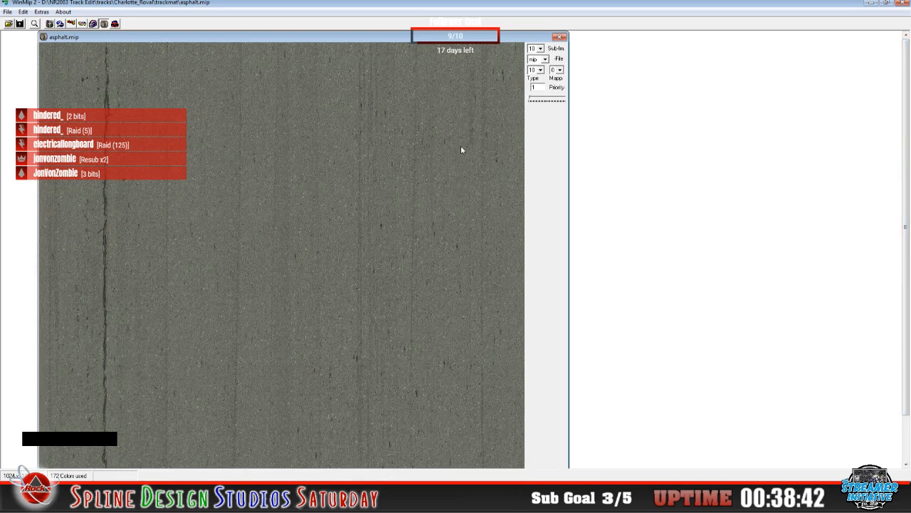
left_click(545, 59)
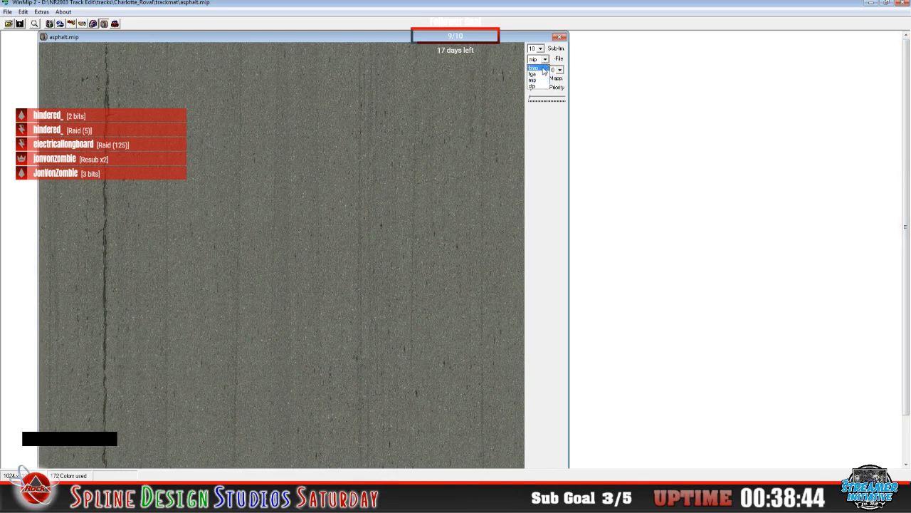
left_click(543, 68)
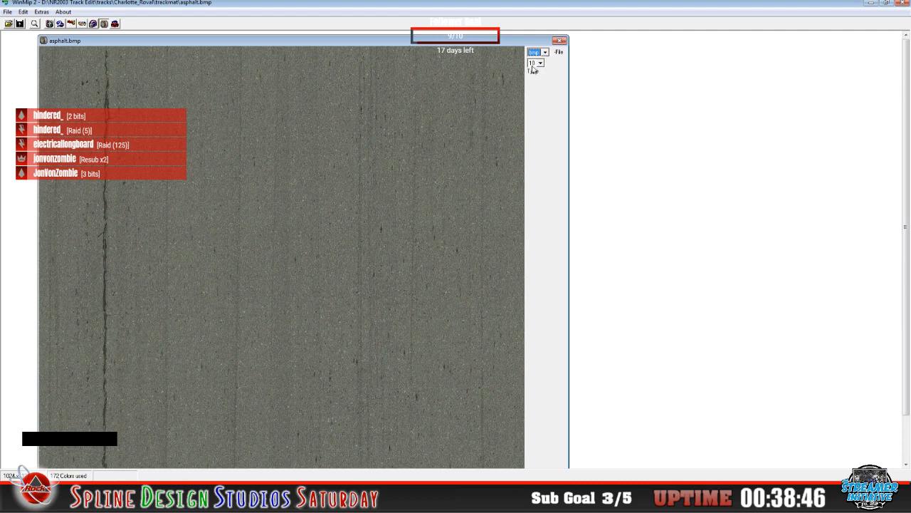
left_click(8, 13)
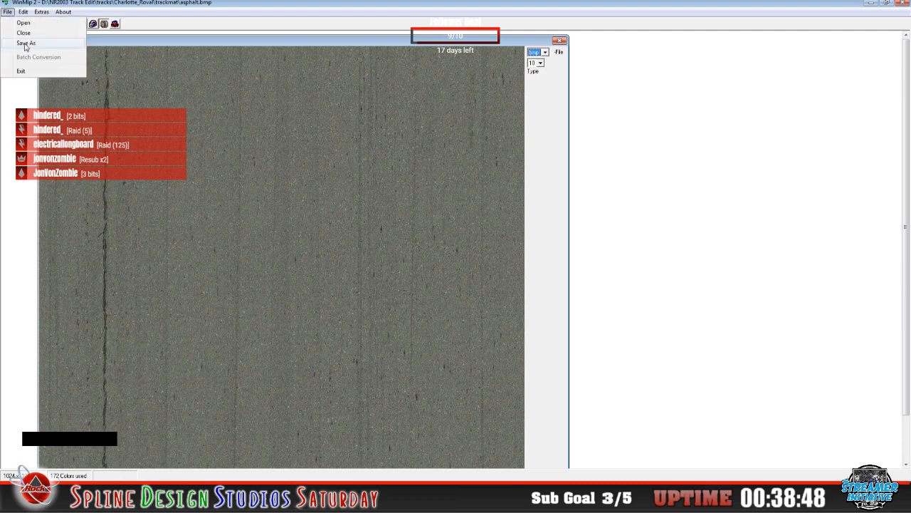
left_click(27, 44)
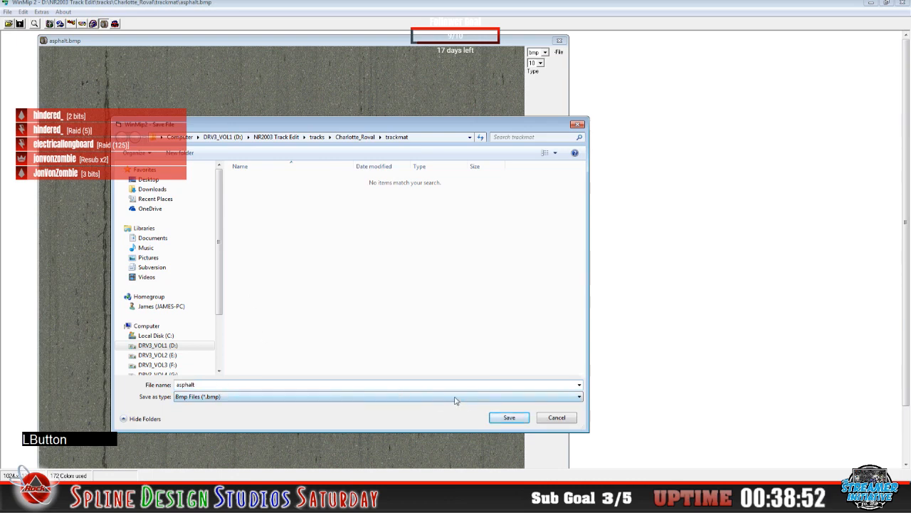
left_click(506, 417)
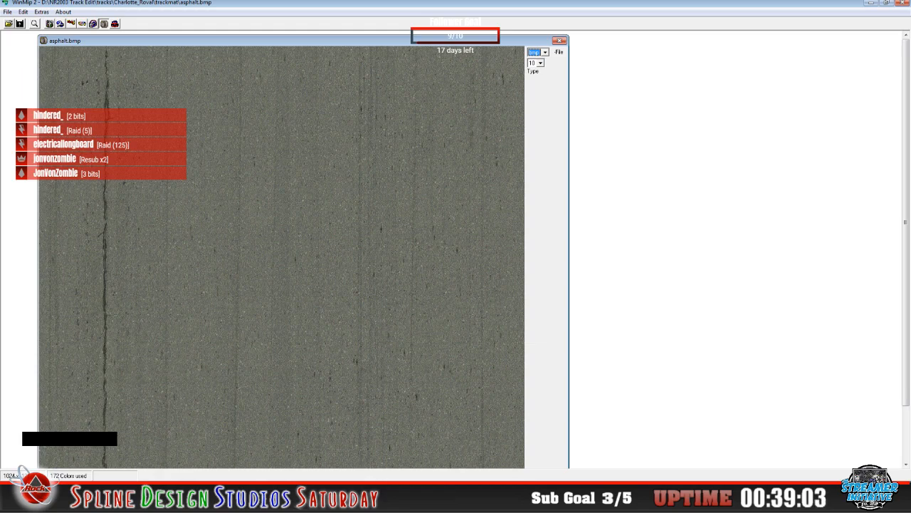
- Open the new asphalt bitmap from the trackmat folder in Paint Shop Pro 7 and dismiss the startup tip
left_click(21, 472)
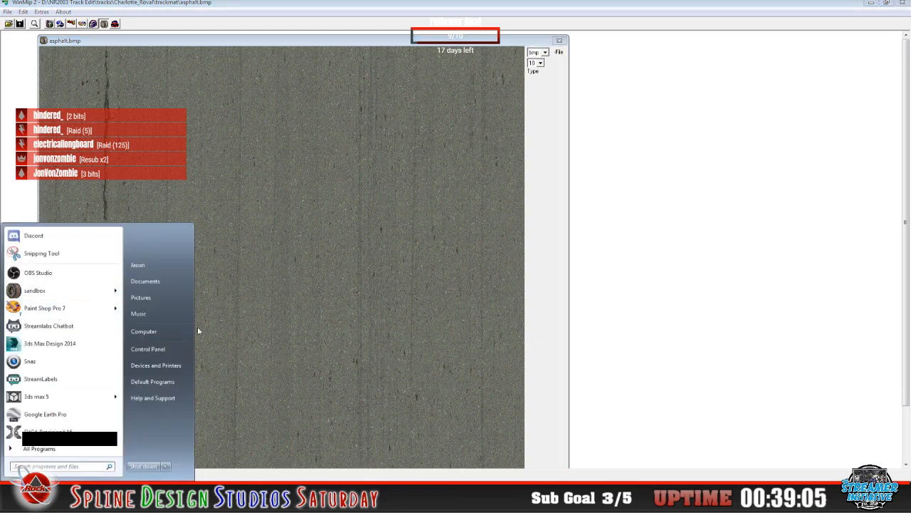
left_click(675, 333)
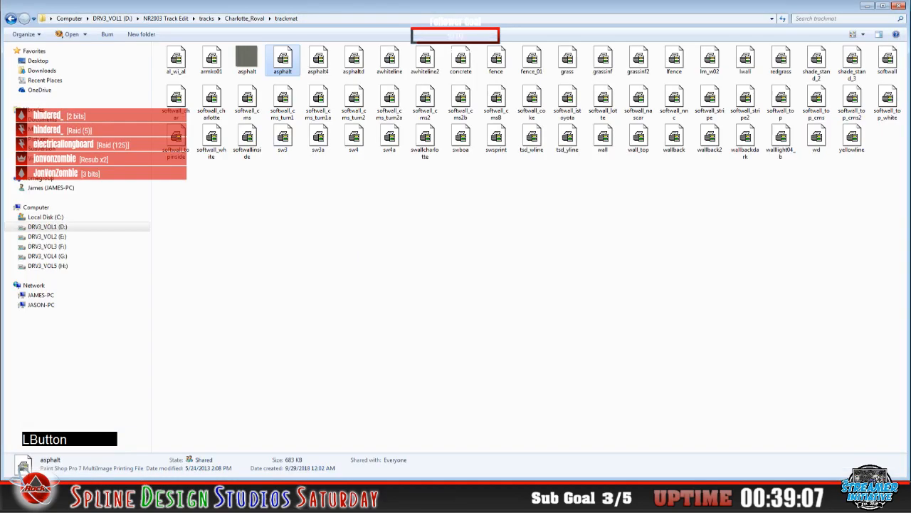
right_click(243, 65)
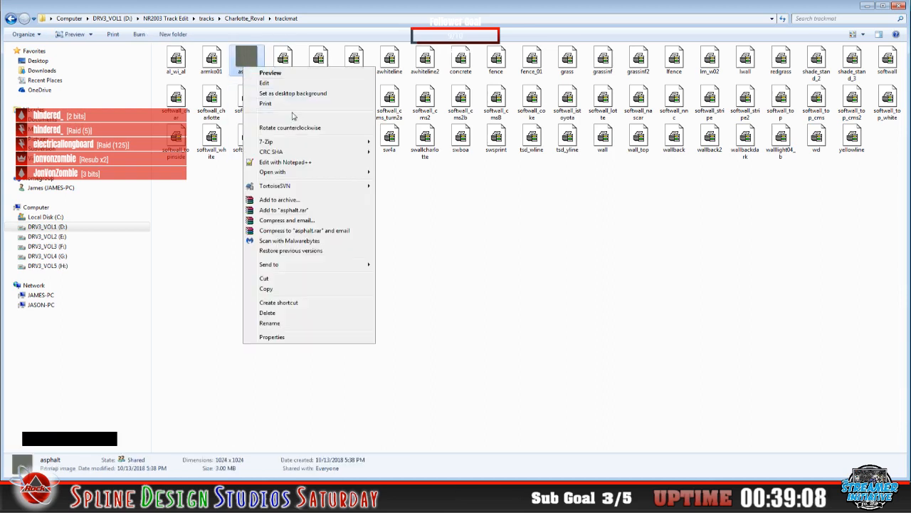
mouse_move(360, 172)
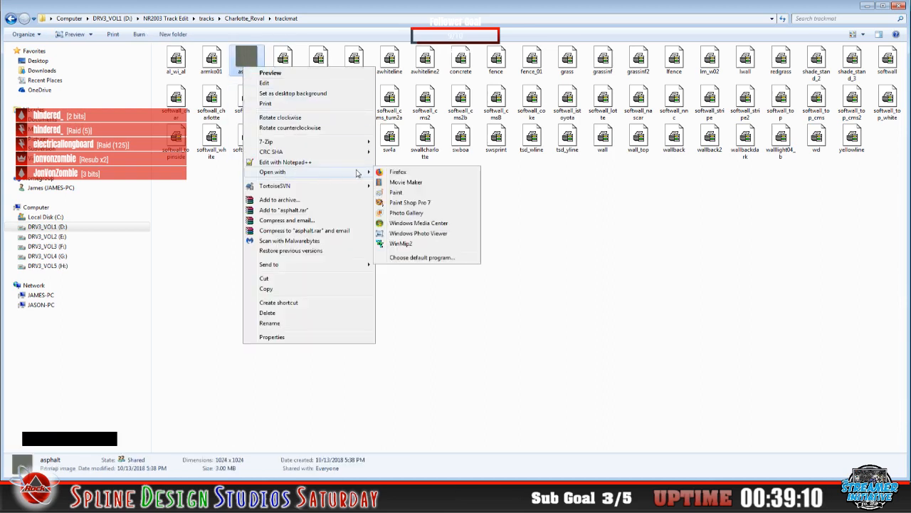
left_click(404, 202)
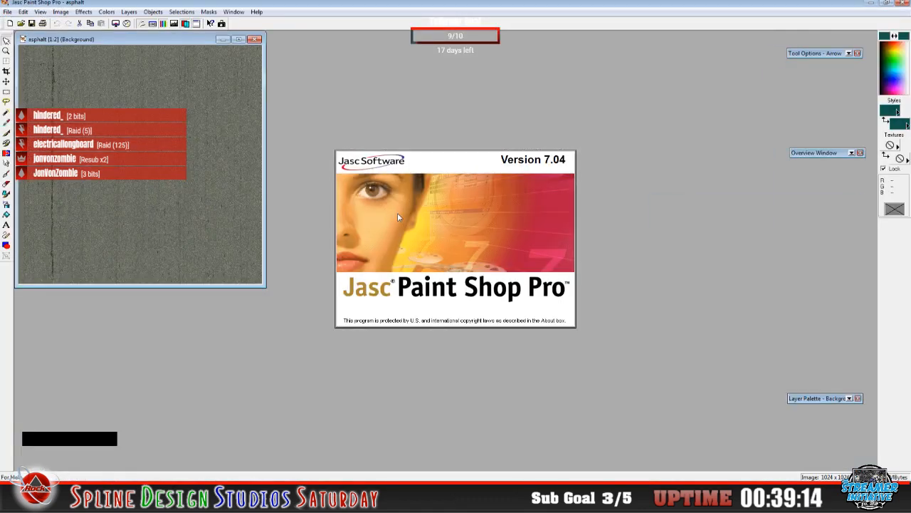
left_click(458, 287)
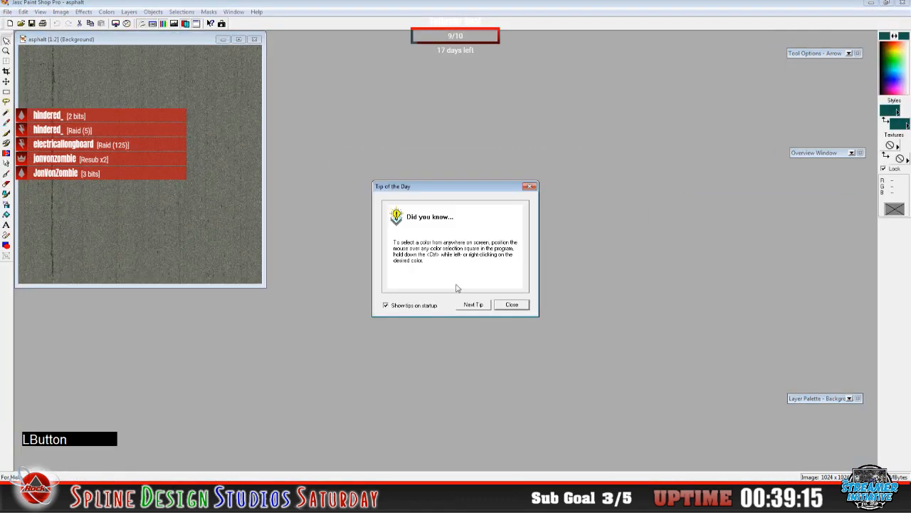
left_click(512, 304)
left_click_drag(109, 39, 221, 74)
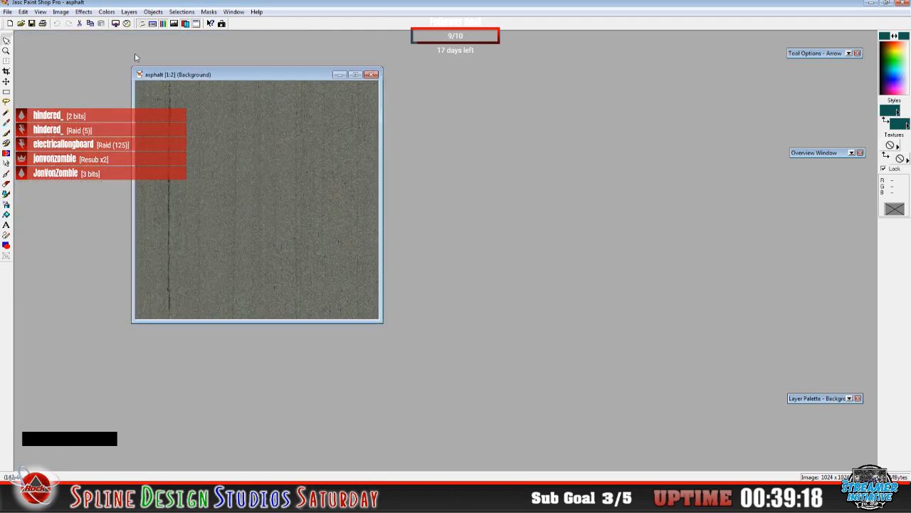
- Check the asphalt bitmap's dimensions in its image information
left_click(61, 12)
left_click(85, 82)
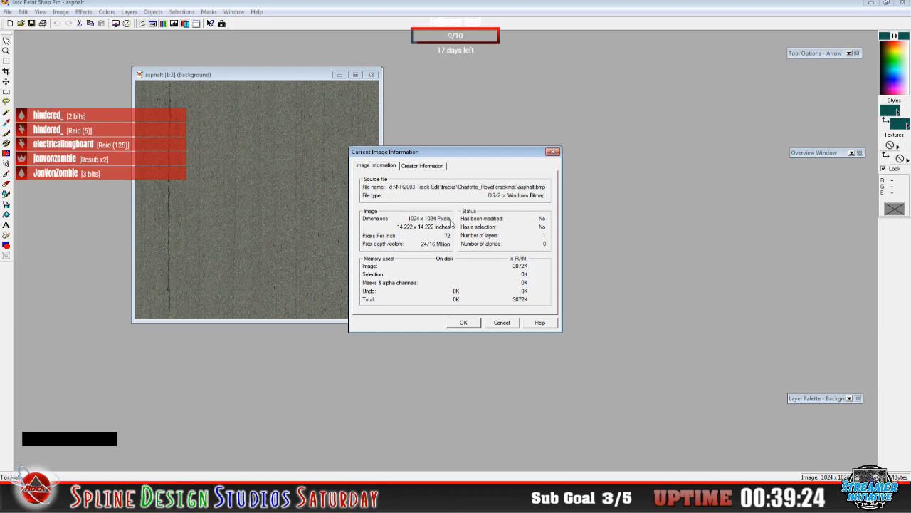
left_click(500, 323)
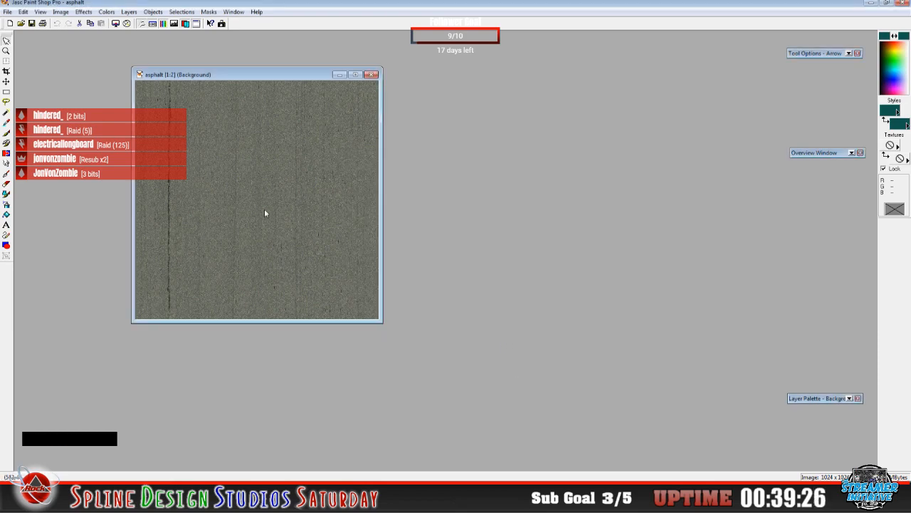
- Switch to WinMip2, close asphalt.bmp and reopen the original asphalt.mip from the trackmat folder
left_click(356, 502)
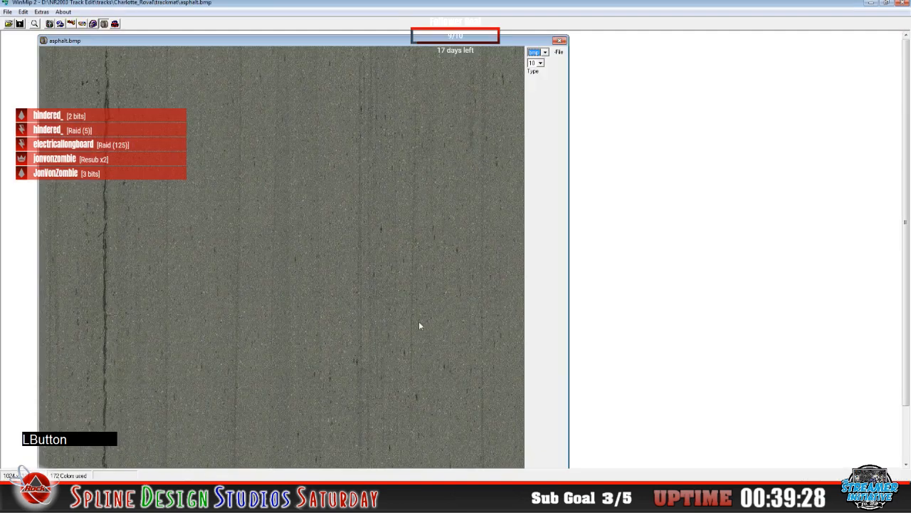
left_click(7, 12)
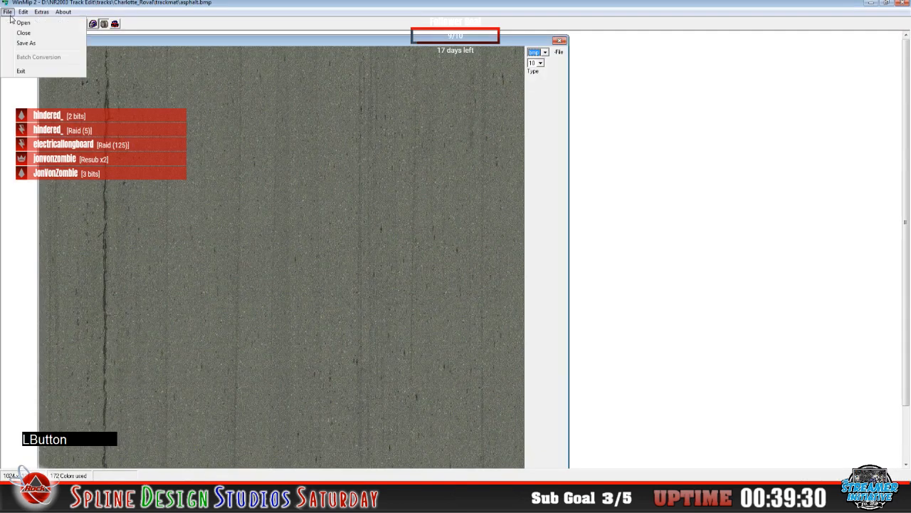
left_click(24, 33)
left_click(8, 23)
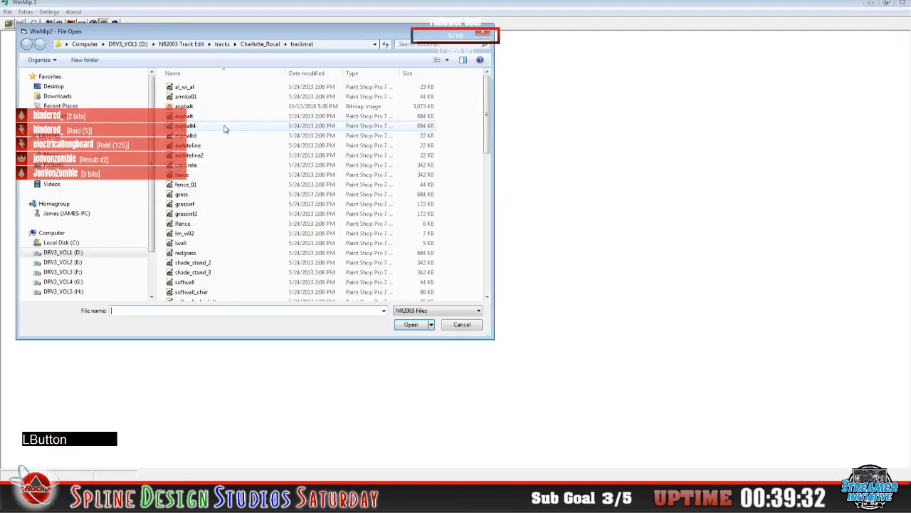
left_click(201, 116)
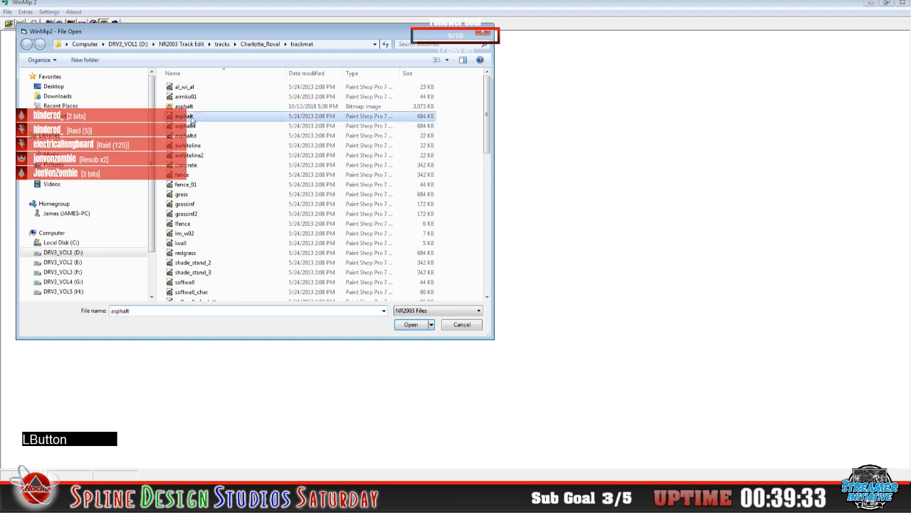
left_click(411, 324)
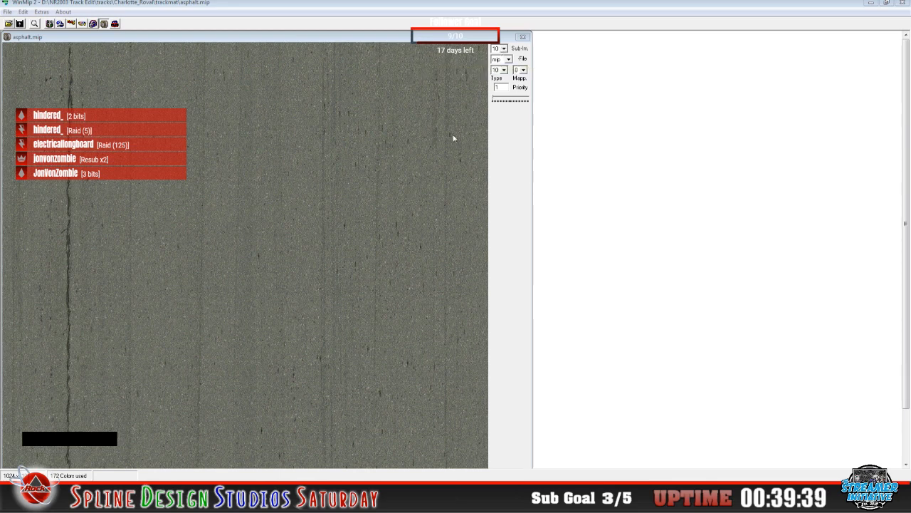
- Display sub-image 10 of asphalt.mip and reposition its window in the workspace
left_click_drag(143, 40, 201, 51)
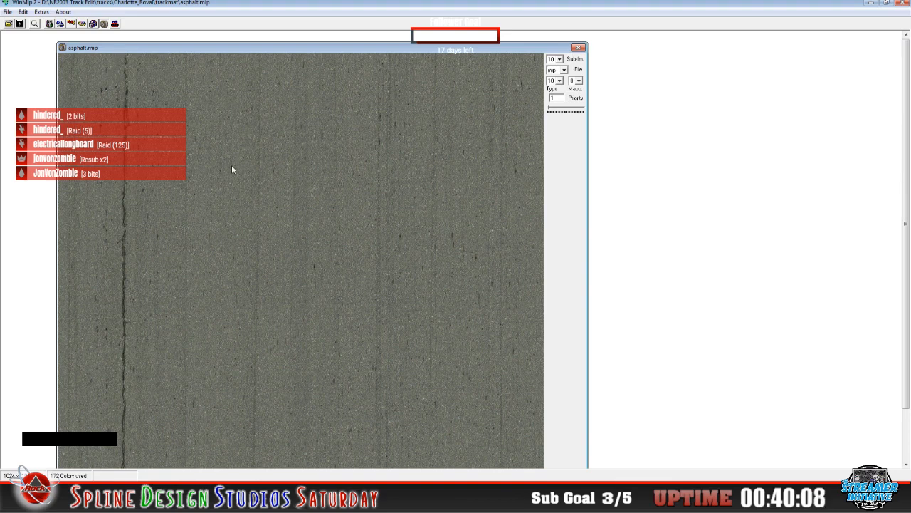
left_click(561, 63)
left_click(555, 71)
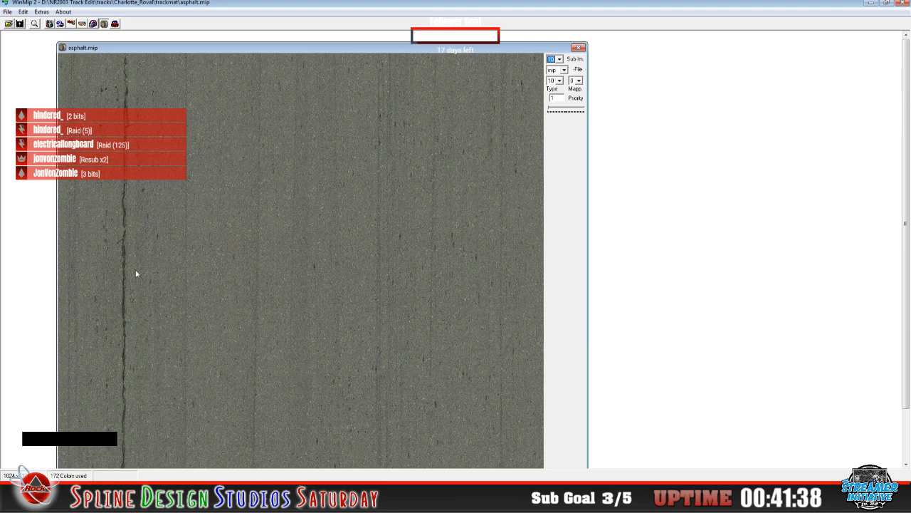
left_click_drag(161, 47, 162, 41)
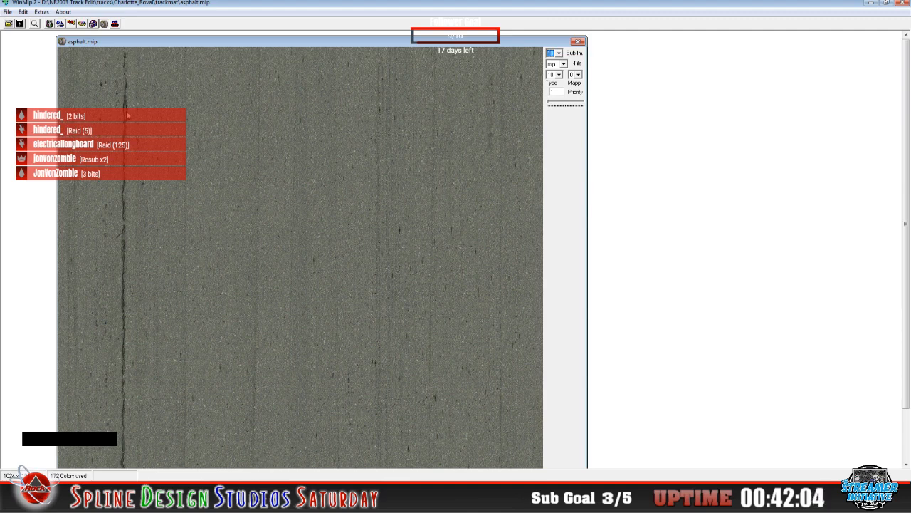
- Switch to Sandbox and compare the asphalt texture on the F section with asphalt.mip in WinMip2, minimizing WinMip2 when done
left_click(255, 494)
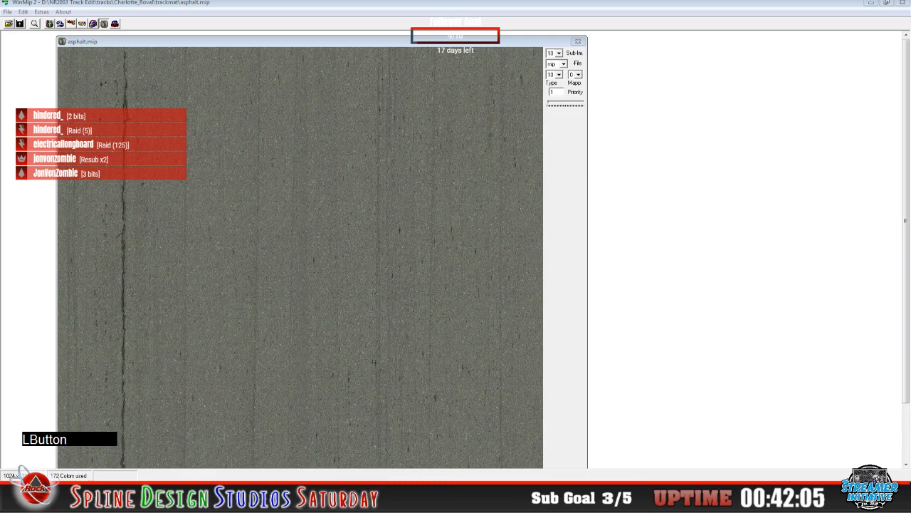
left_click(257, 474)
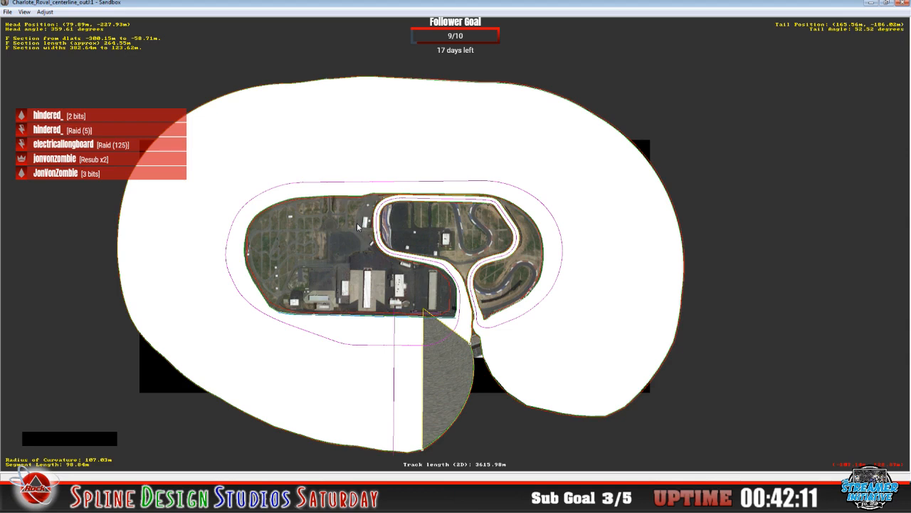
left_click(349, 10)
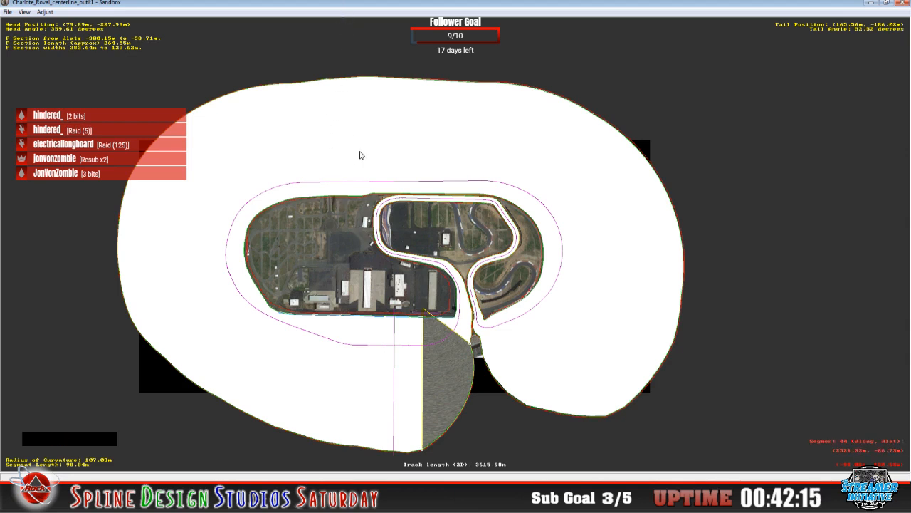
key("z")
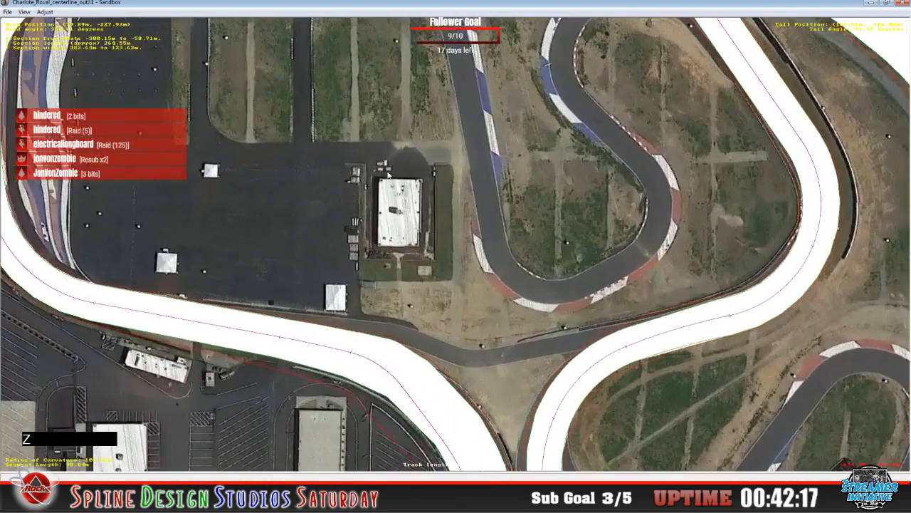
key("c")
key("c")
key("c")
key("c")
key("c")
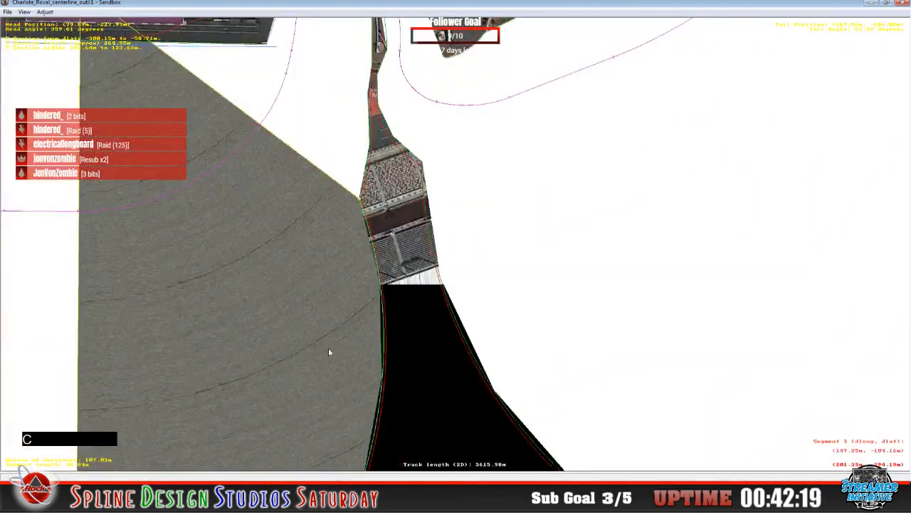
key("c")
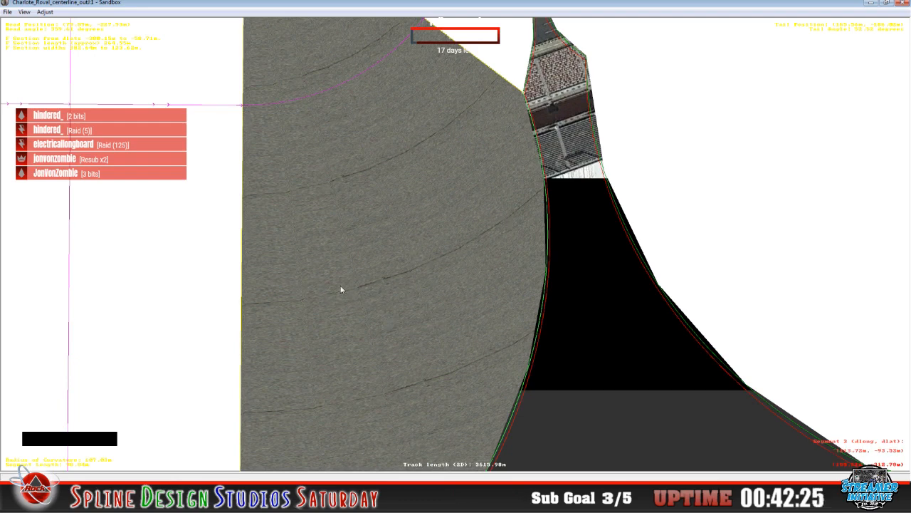
left_click(378, 491)
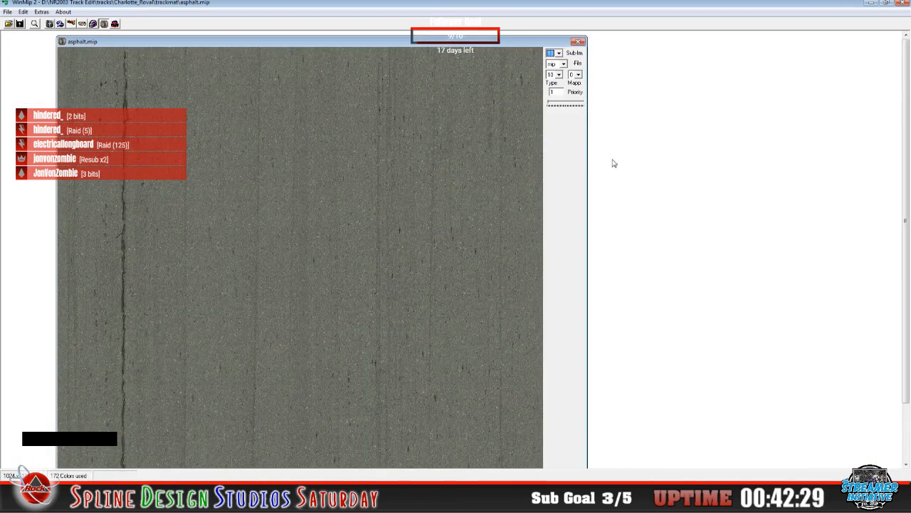
left_click(870, 4)
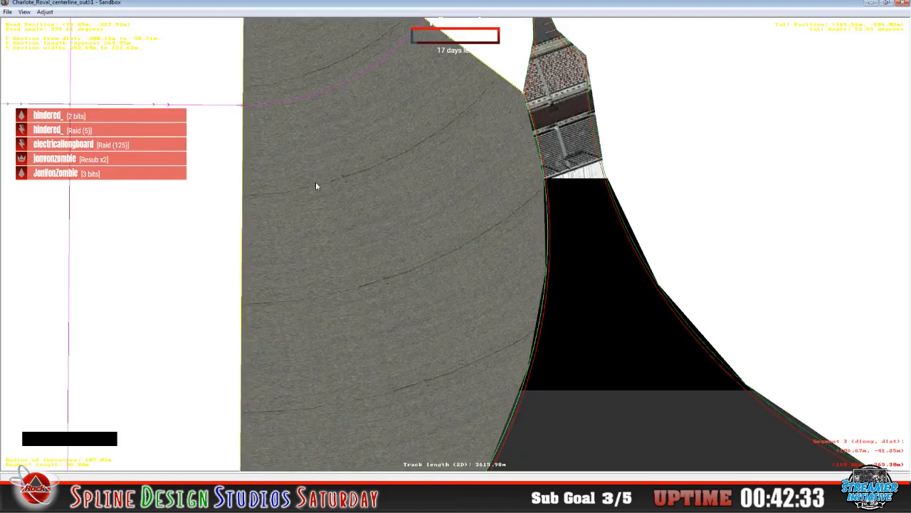
- Bring up the F Section Properties for the asphalt-textured section and move the dialog clear of the section
key("x")
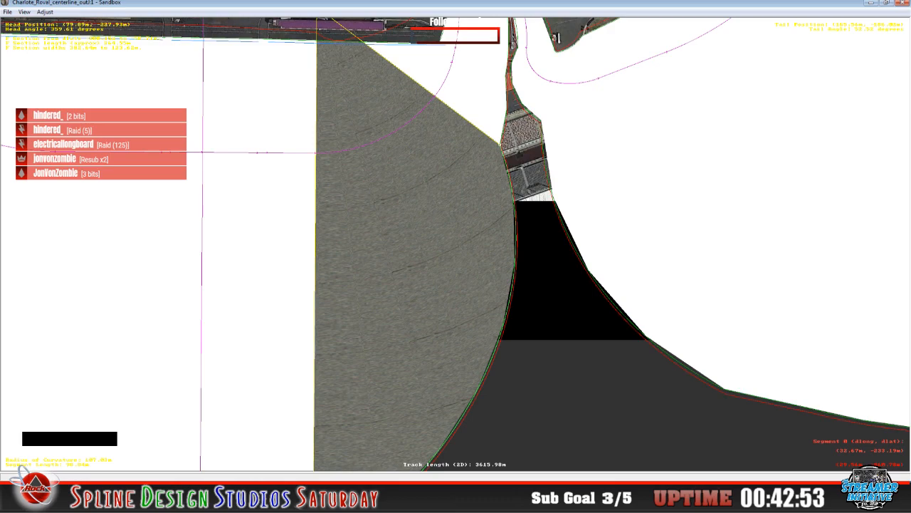
left_click(237, 445)
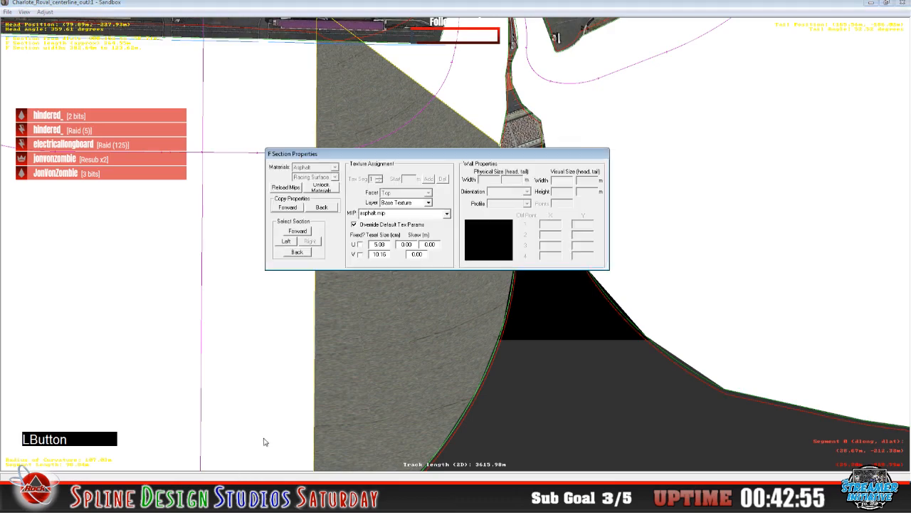
left_click_drag(371, 158, 129, 226)
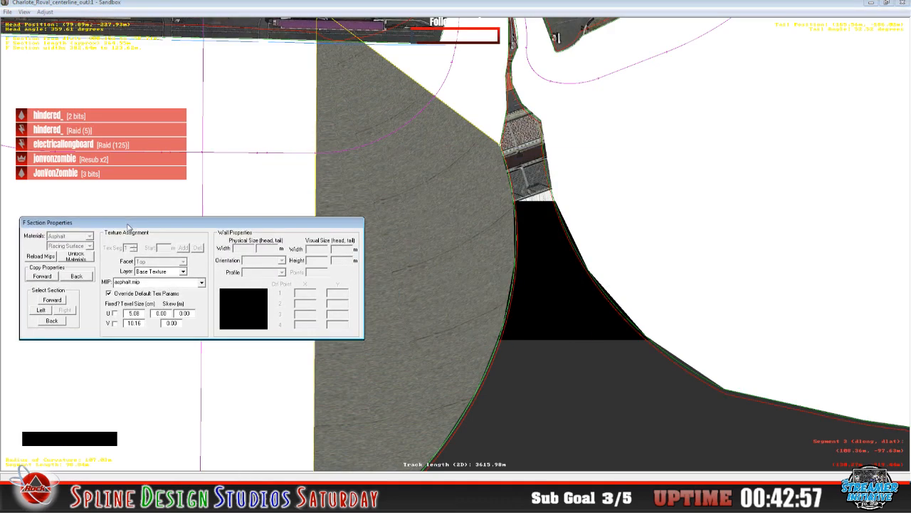
- Set the asphalt texture's U texel size to 1.00 cm on the selected F section
left_click(115, 324)
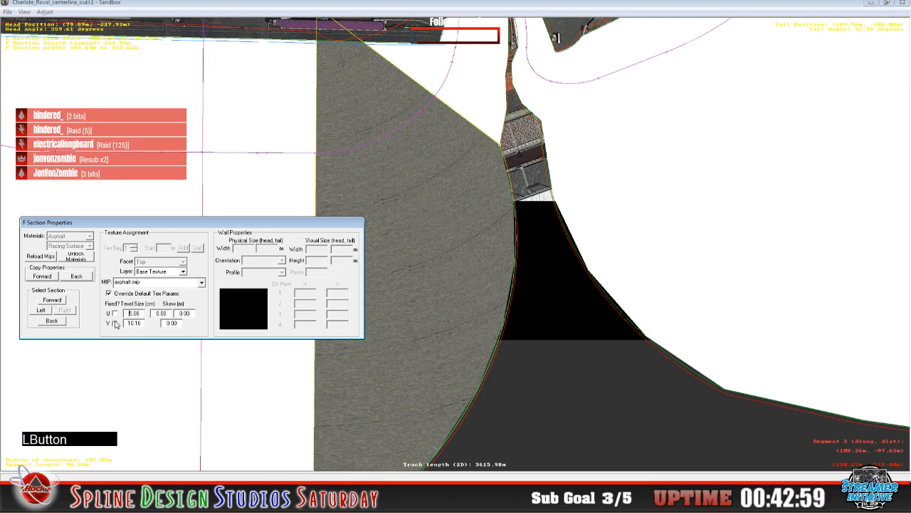
key("Delete")
key("Delete")
key("Delete")
key("Delete")
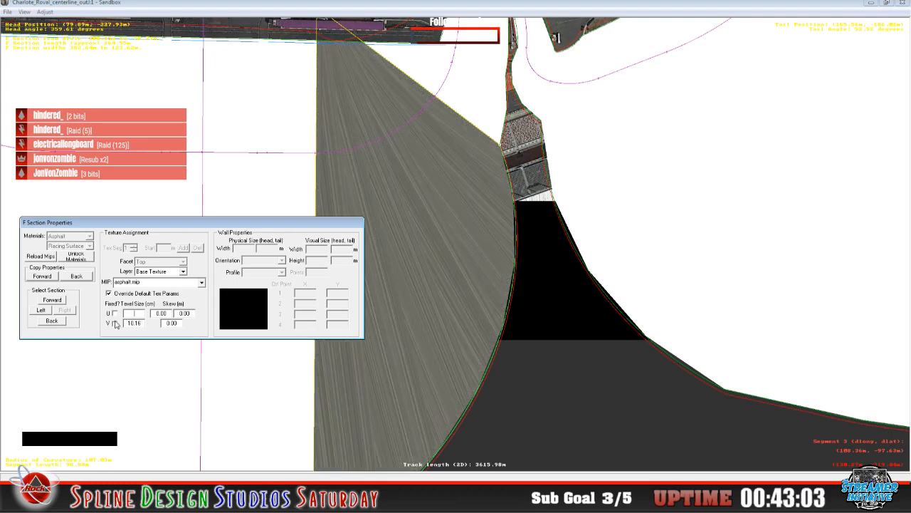
type("1.00")
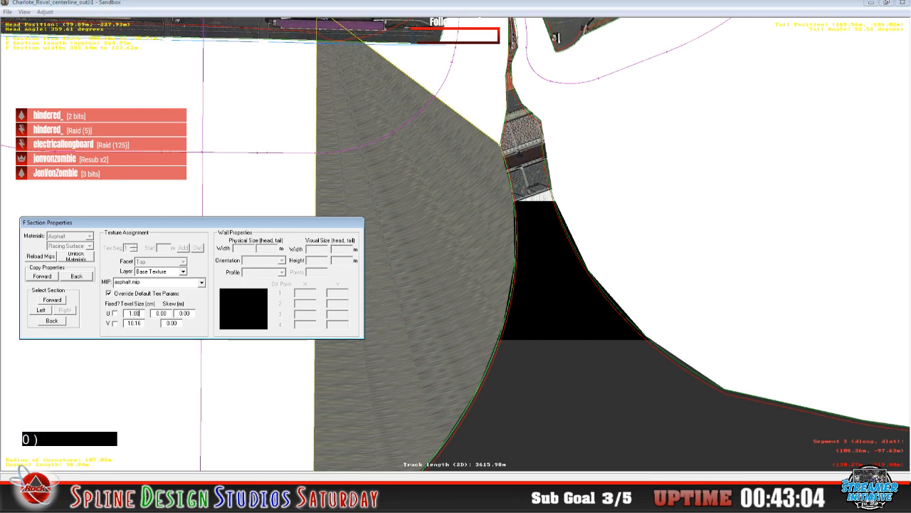
- Set the same texture's V texel size to 1.00 cm
left_click(126, 322)
key("Delete")
key("Delete")
key("Delete")
key("Delete")
key("Delete")
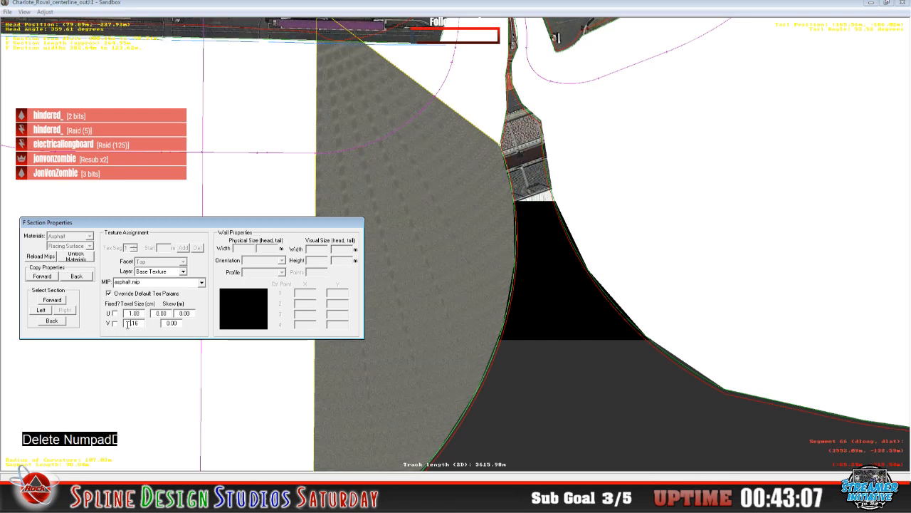
type("1")
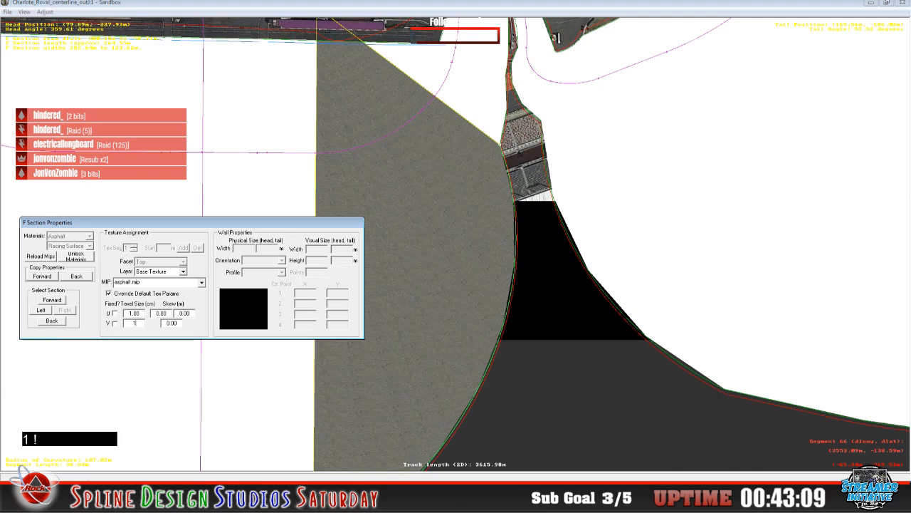
type(".00")
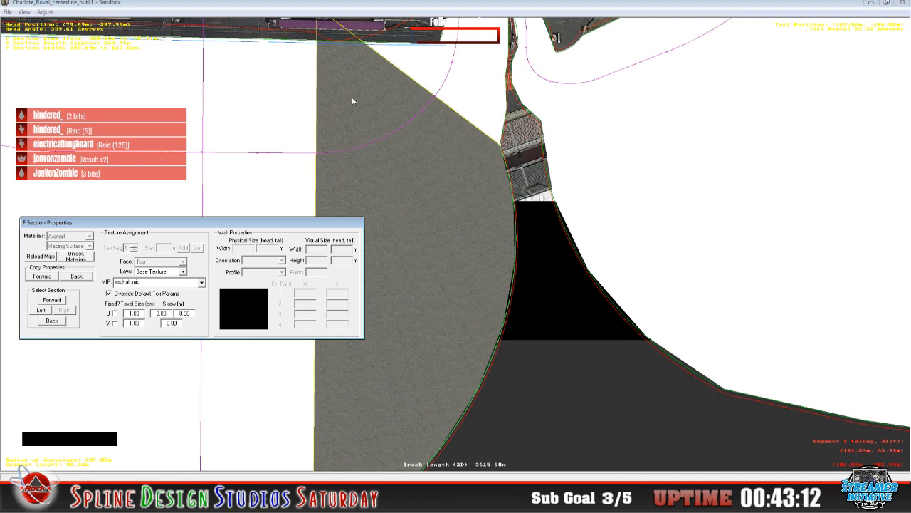
- Try the asphalt texture with U and V both fixed, and with the override of the default texture parameters turned off
left_click(369, 12)
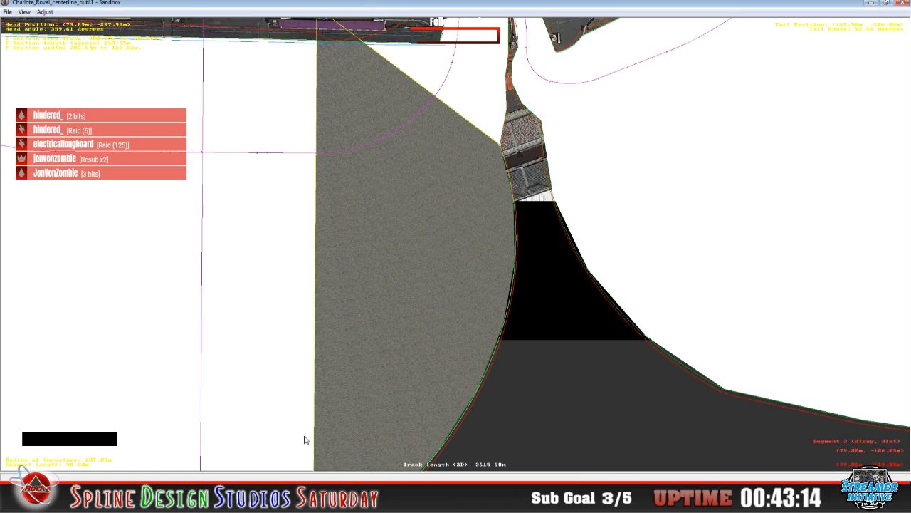
left_click(227, 436)
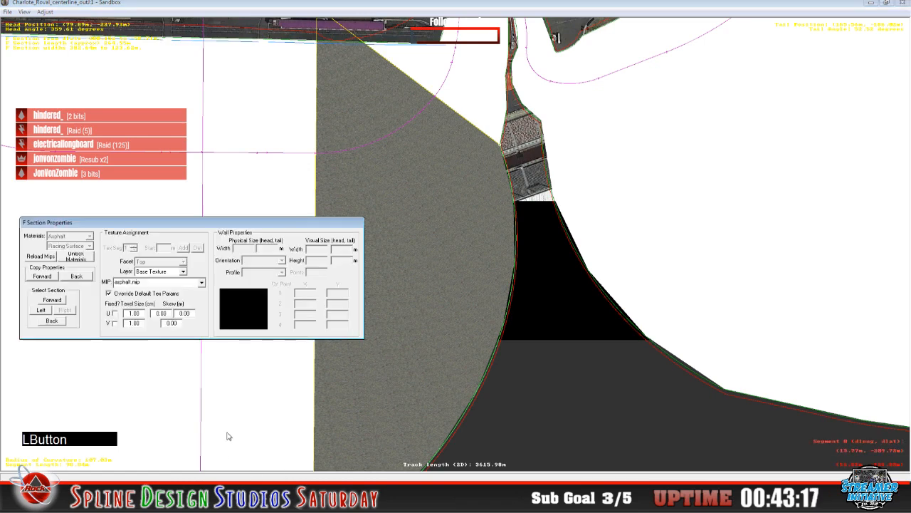
left_click(116, 314)
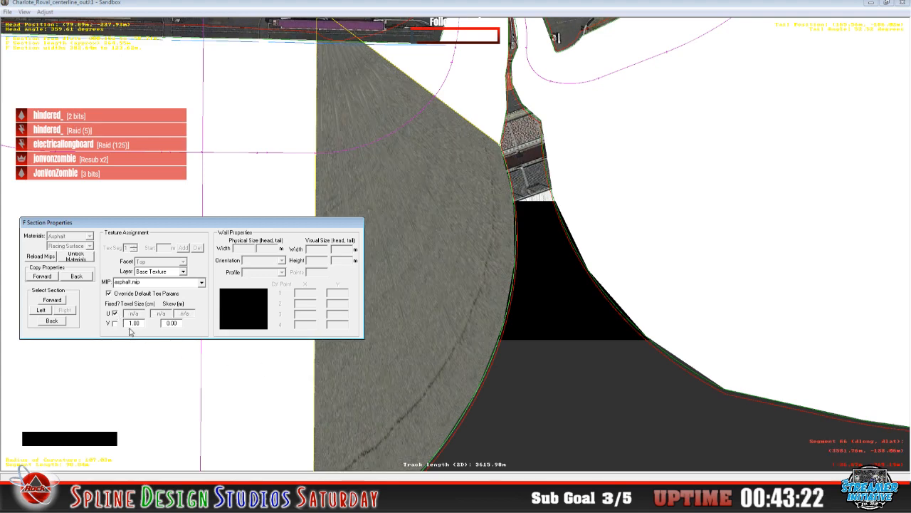
left_click(116, 322)
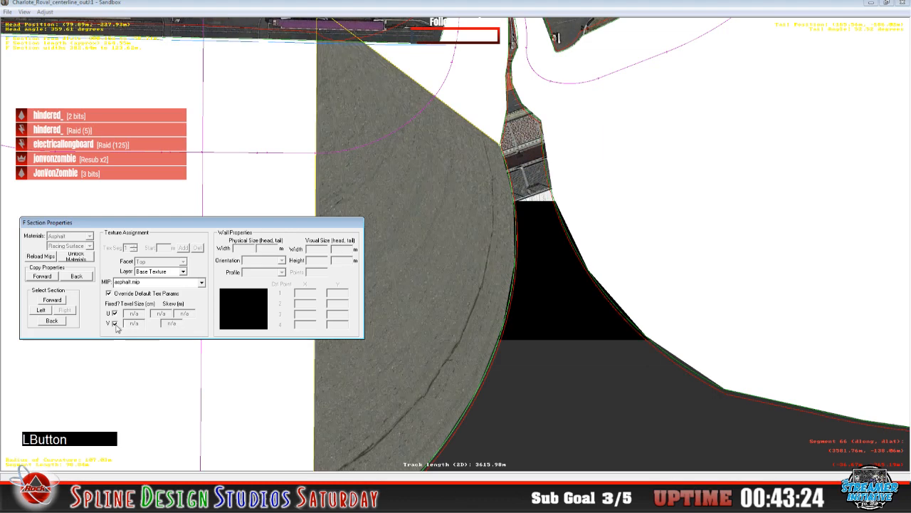
left_click(115, 314)
left_click(114, 313)
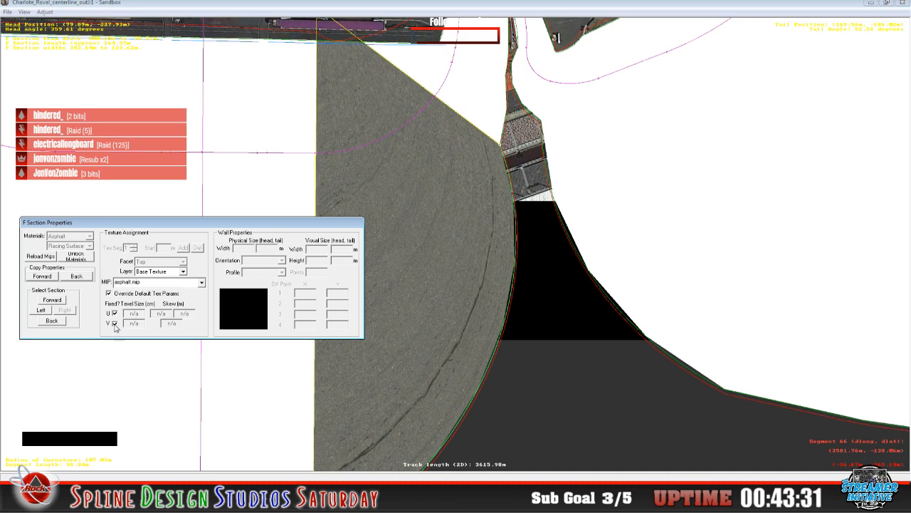
left_click(109, 294)
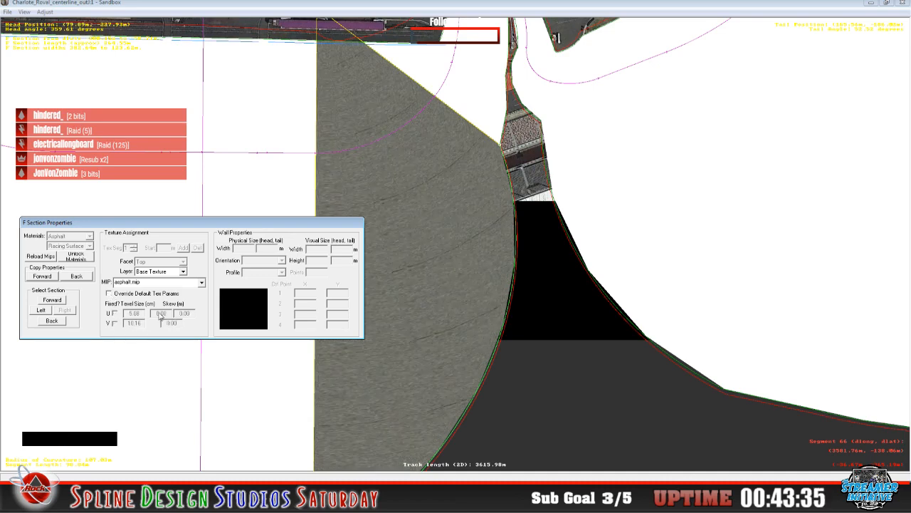
- Switch to the Camera View and inspect the asphalt with its default texture parameters up close in Slew Mode
left_click(348, 7)
left_click(259, 501)
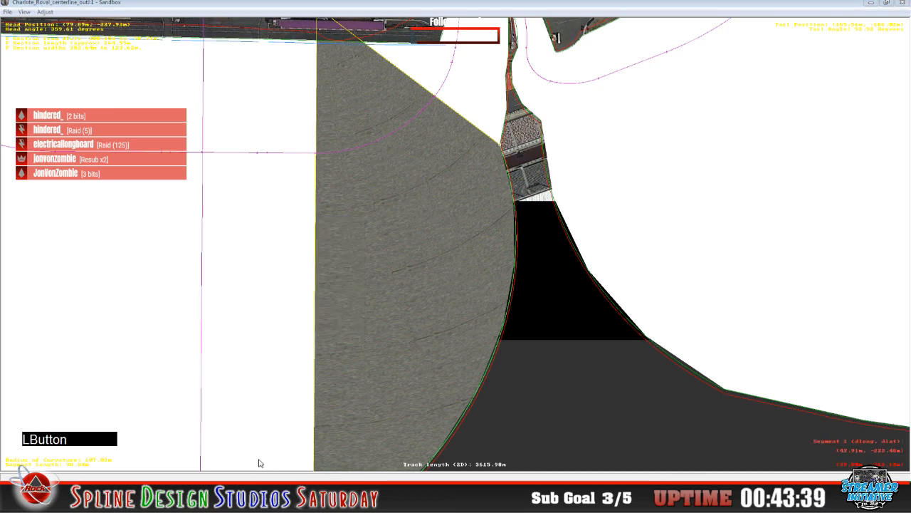
left_click(259, 455)
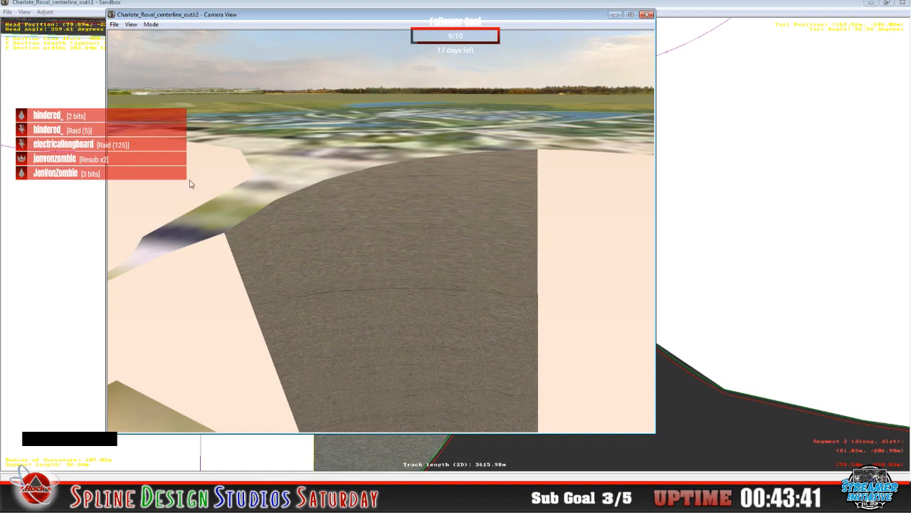
left_click(151, 24)
right_click(163, 45)
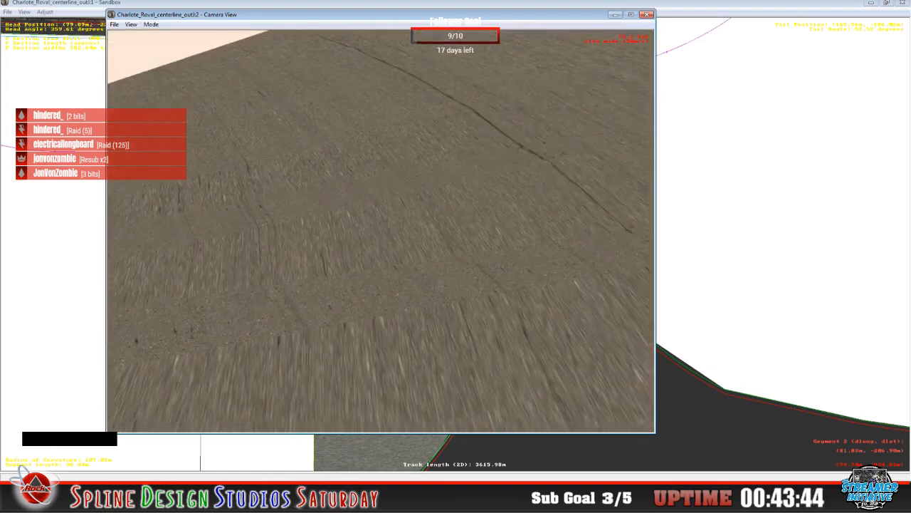
left_click_drag(380, 231, 392, 242)
right_click_drag(381, 231, 349, 225)
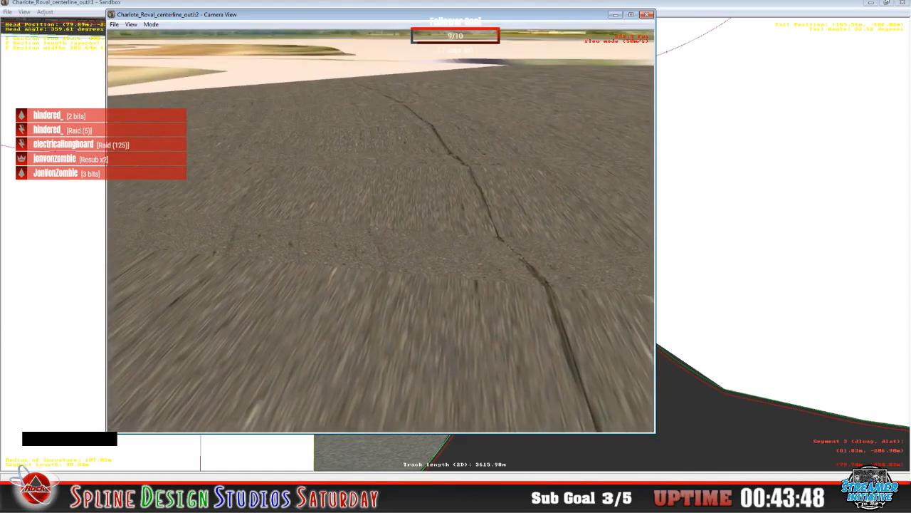
left_click_drag(381, 232, 382, 235)
key("space")
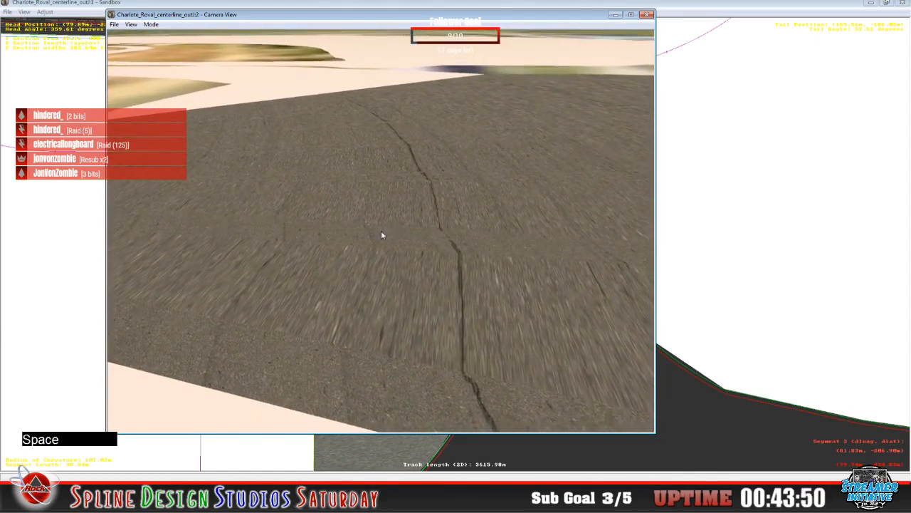
- Bring back the F Section Properties, override the default texture parameters again, and release the fixed V and U settings
left_click(249, 498)
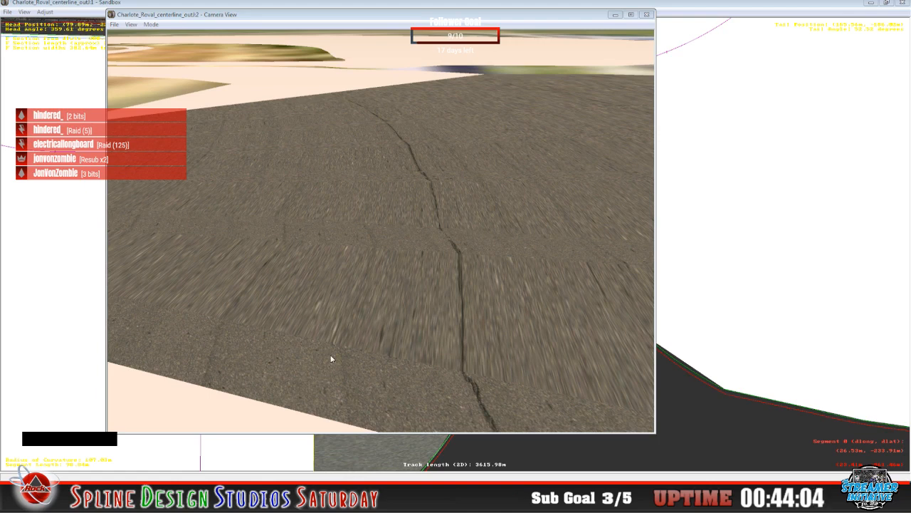
left_click(220, 445)
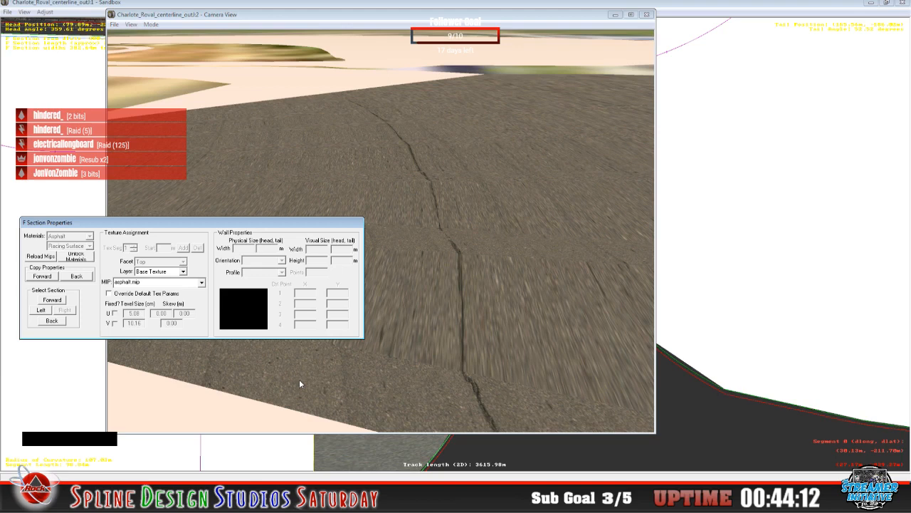
left_click(110, 293)
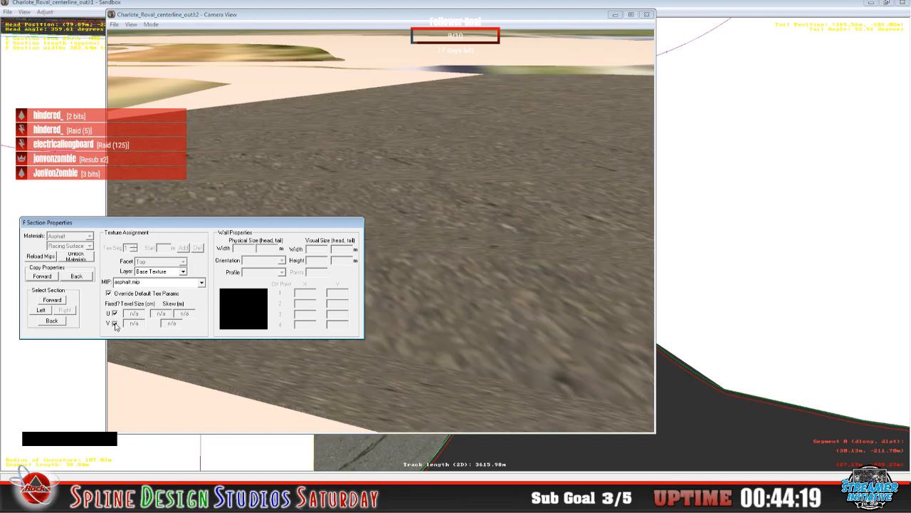
left_click(114, 324)
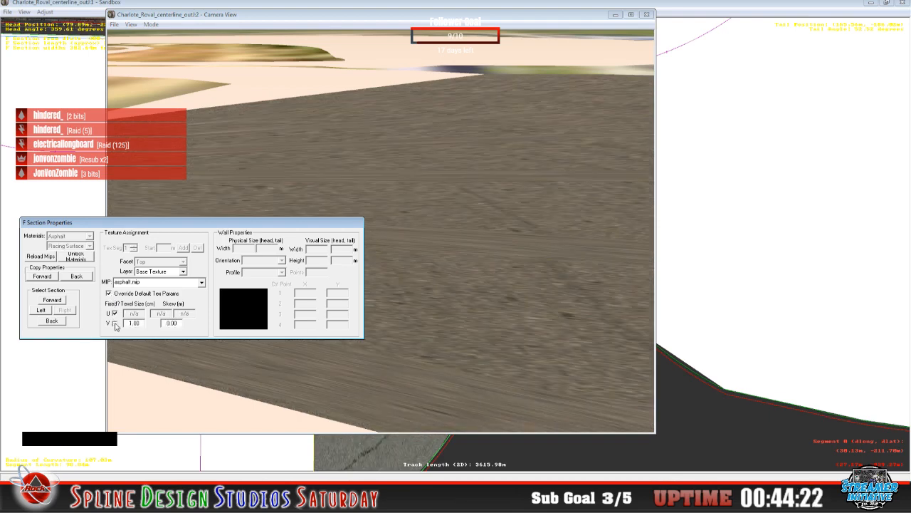
left_click(116, 317)
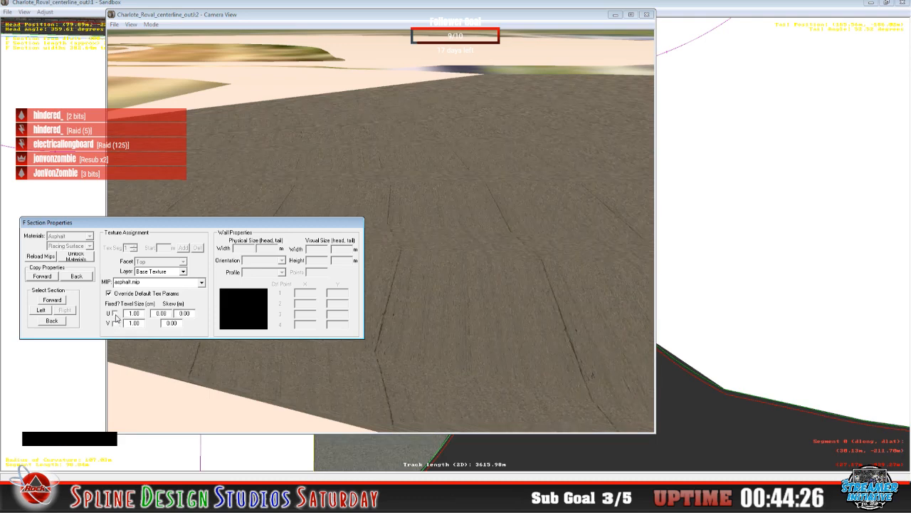
- Fly over the asphalt surface in the Camera View's Slew Mode to examine how the 1.00 cm texel size looks
left_click(523, 310)
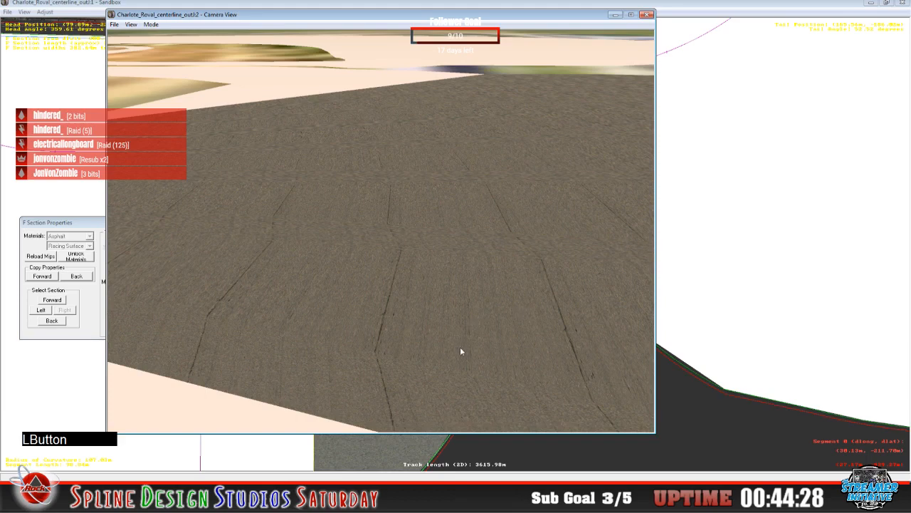
left_click(148, 26)
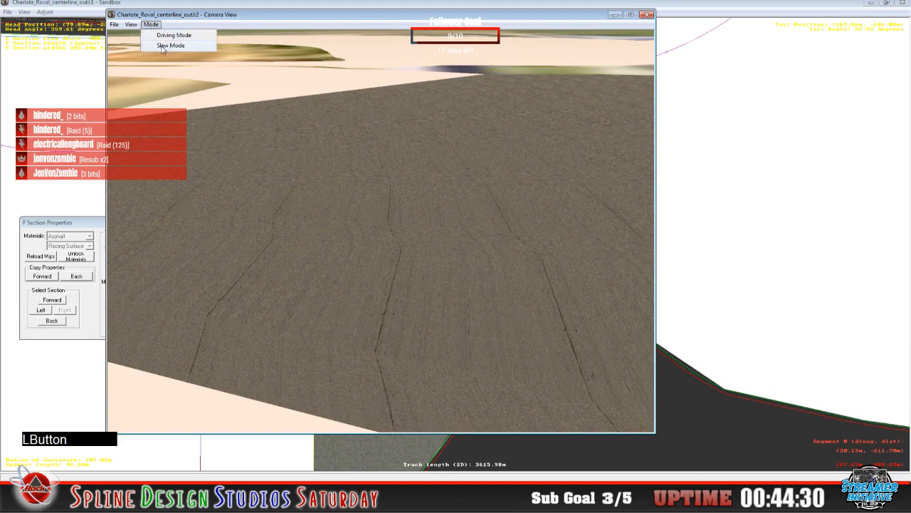
left_click(164, 47)
right_click(381, 231)
right_click_drag(381, 231, 306, 220)
right_click_drag(381, 230, 445, 214)
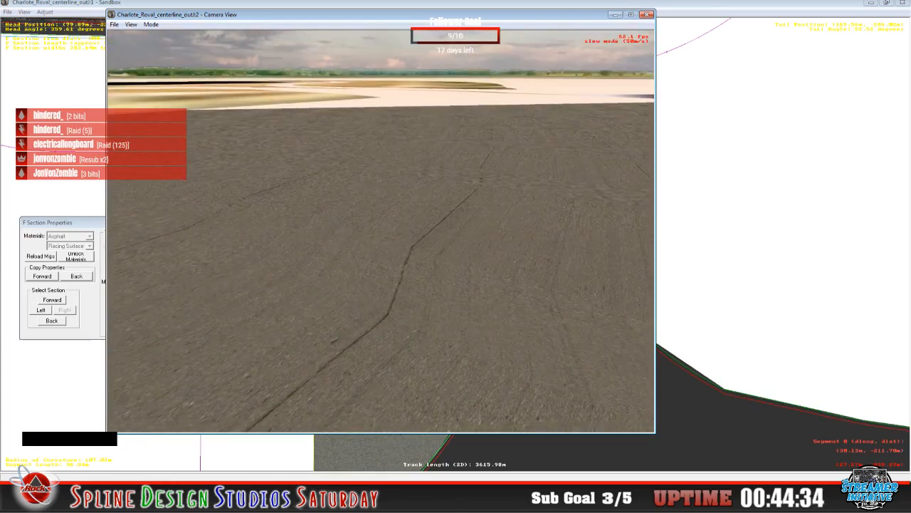
left_click_drag(381, 230, 409, 214)
right_click_drag(381, 231, 338, 260)
left_click_drag(381, 231, 388, 203)
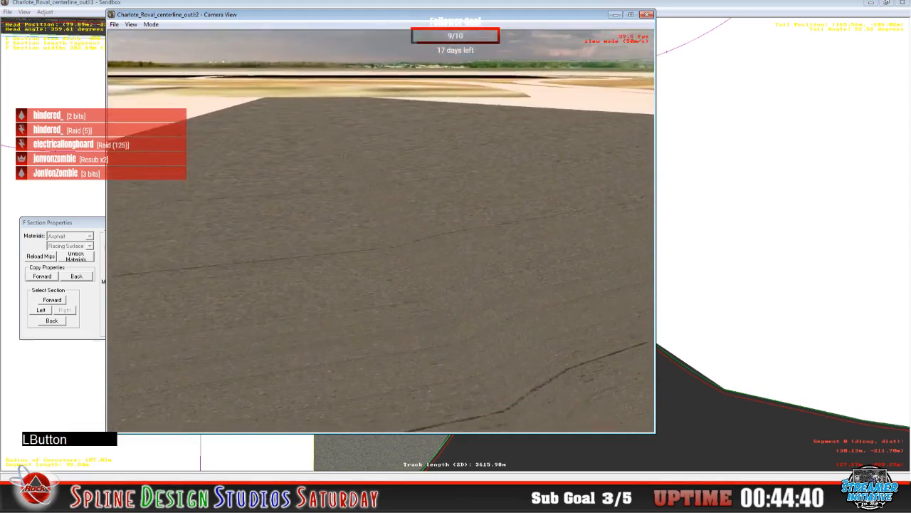
right_click_drag(381, 231, 434, 210)
left_click_drag(381, 230, 449, 200)
right_click_drag(381, 231, 443, 203)
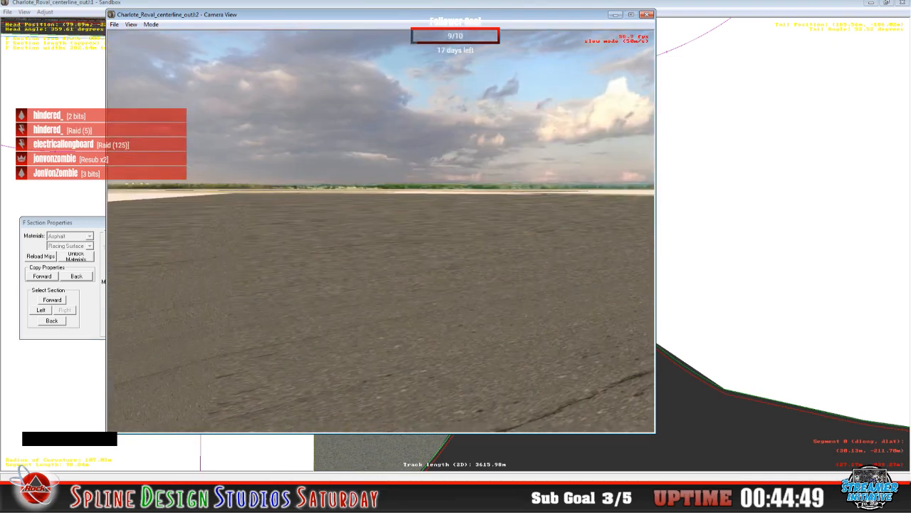
key("space")
- Return to the overhead track view, deselect the asphalt section and examine the whole section with its surroundings
left_click(365, 2)
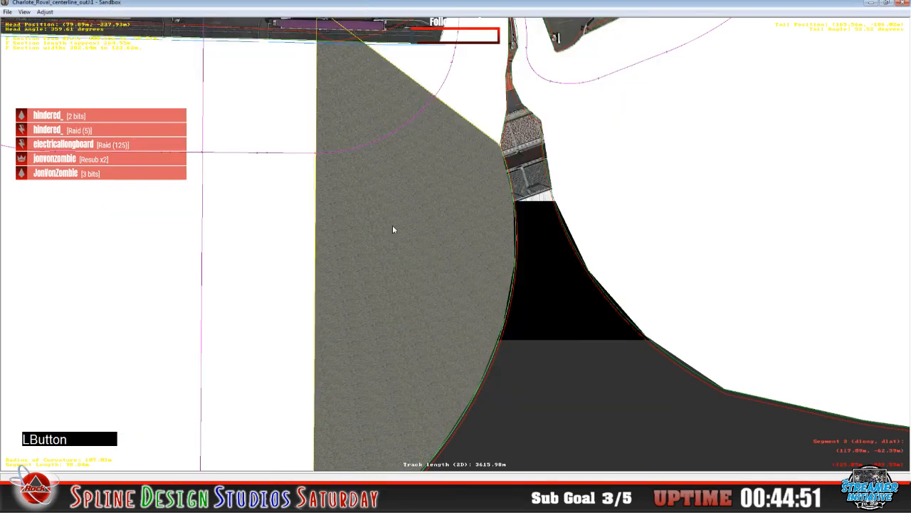
left_click(484, 383)
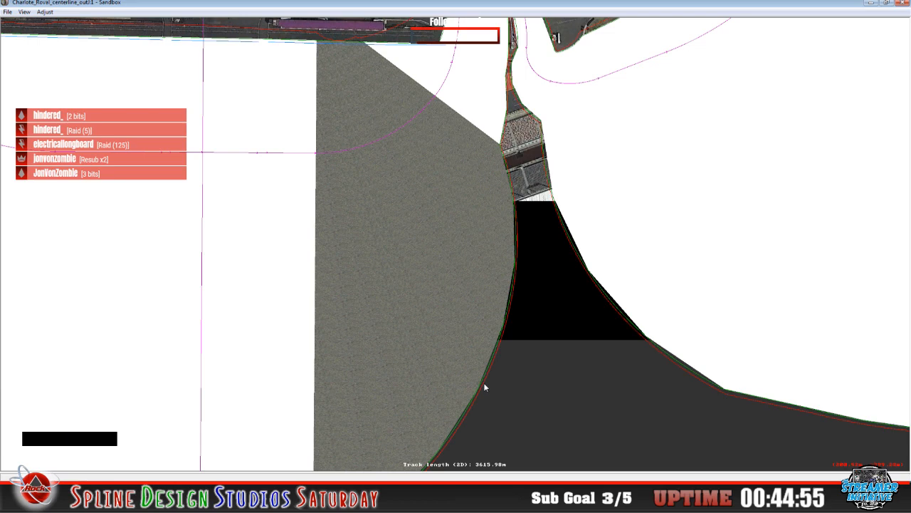
key("x")
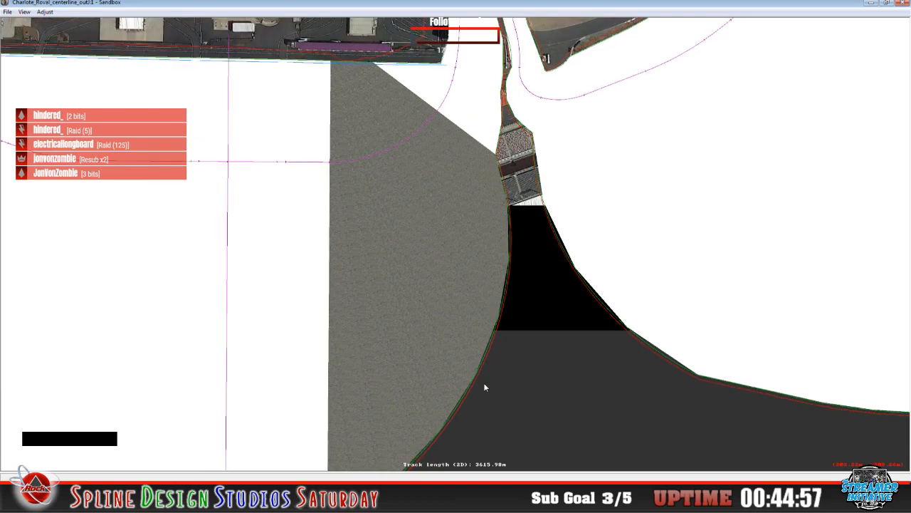
key("z")
key("z")
key("x")
key("x")
key("x")
key("x")
key("x")
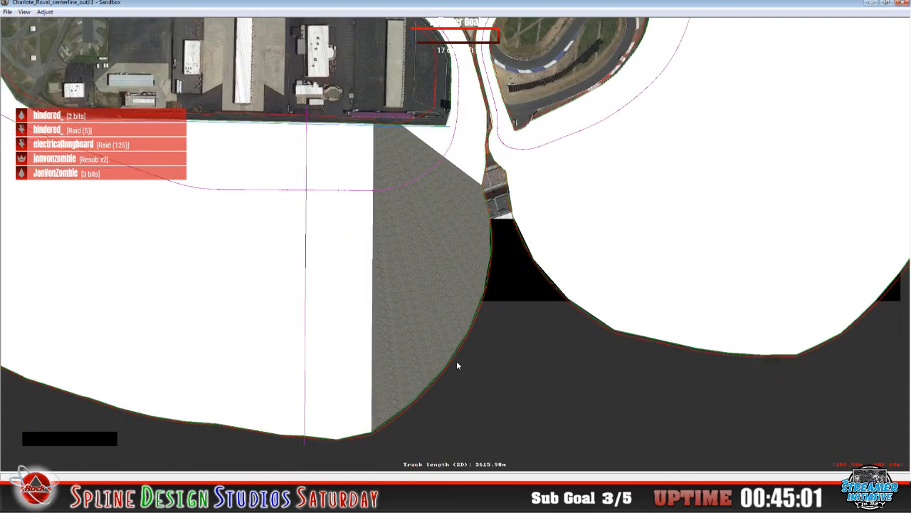
- Check the asphalt segment's outer X section, deselect it, and select the segment's inner X section beside the purple building
left_click(454, 360)
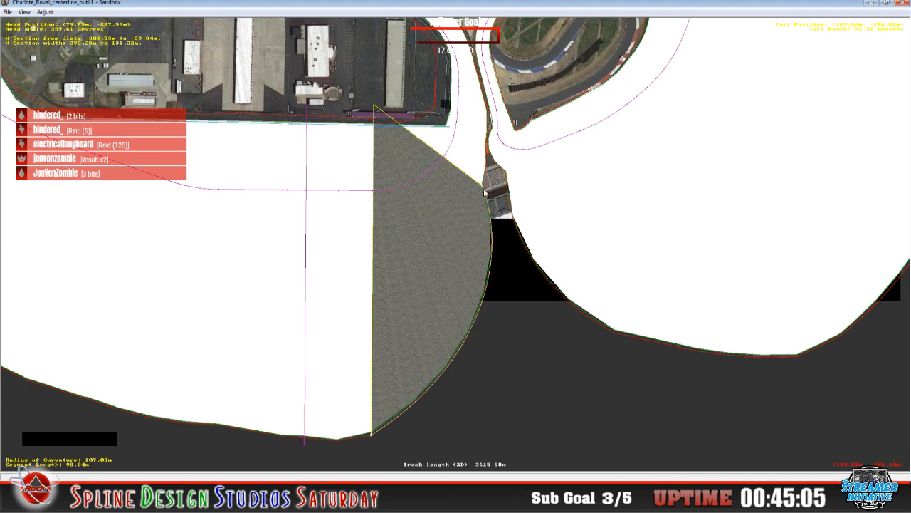
left_click(380, 125)
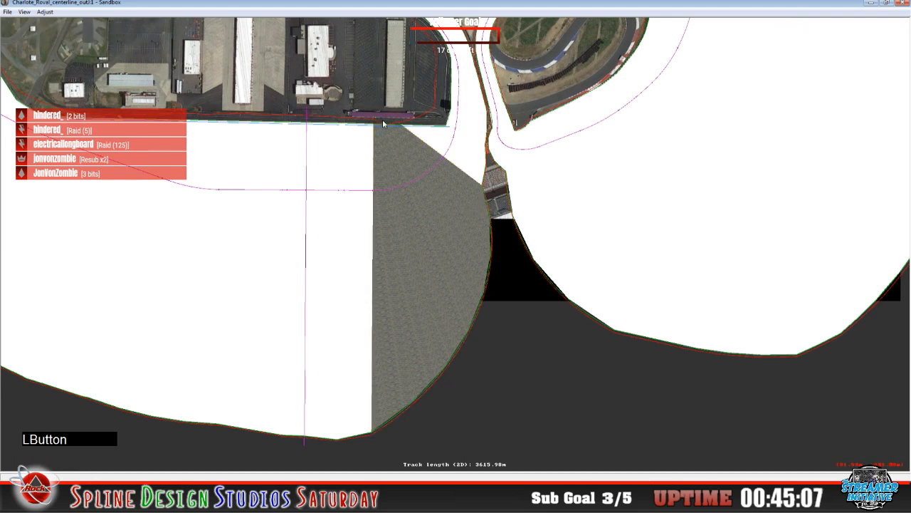
left_click(382, 119)
left_click(378, 122)
scroll(377, 121, "up", 5)
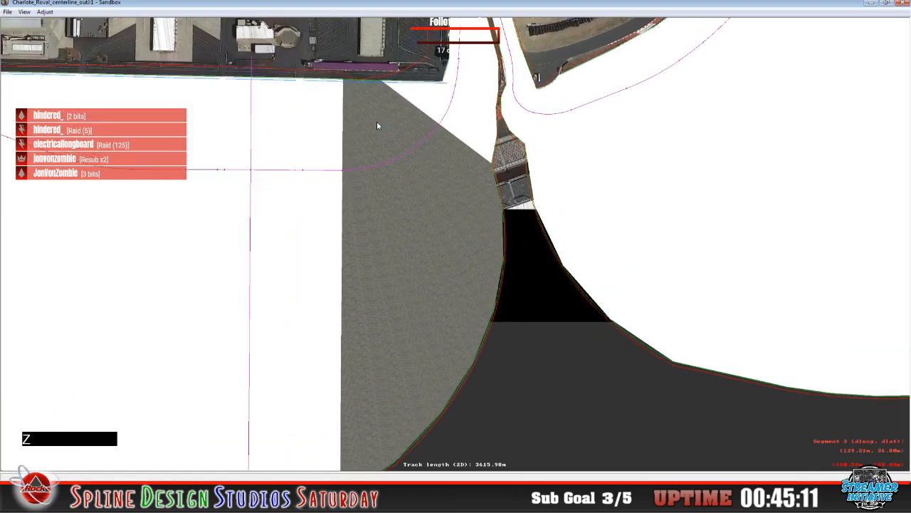
scroll(377, 126, "down", 6)
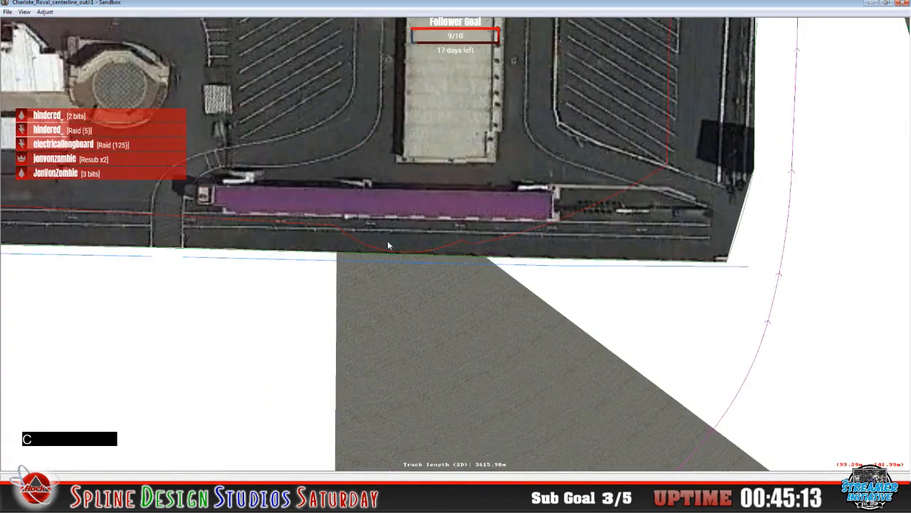
left_click(381, 249)
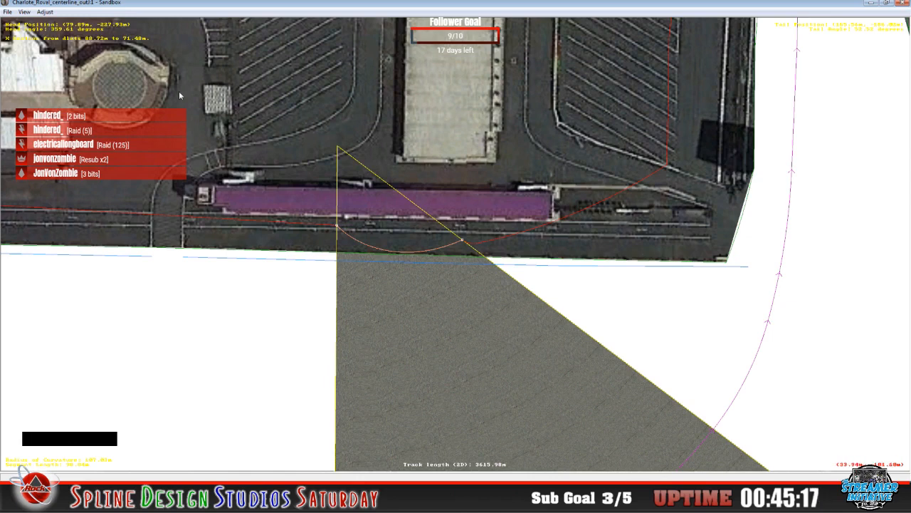
- Open the Height Views for the selected X section and move their window slightly higher over the track
left_click(24, 12)
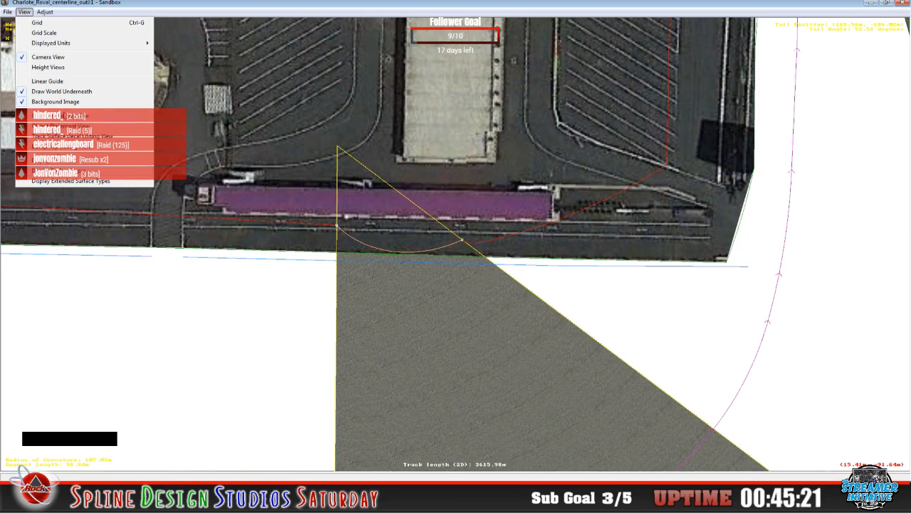
left_click(47, 67)
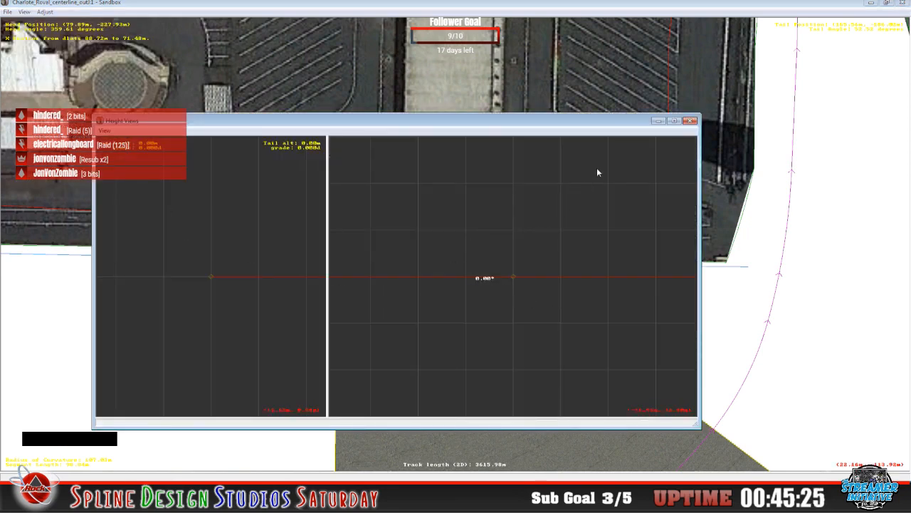
left_click_drag(543, 123, 547, 100)
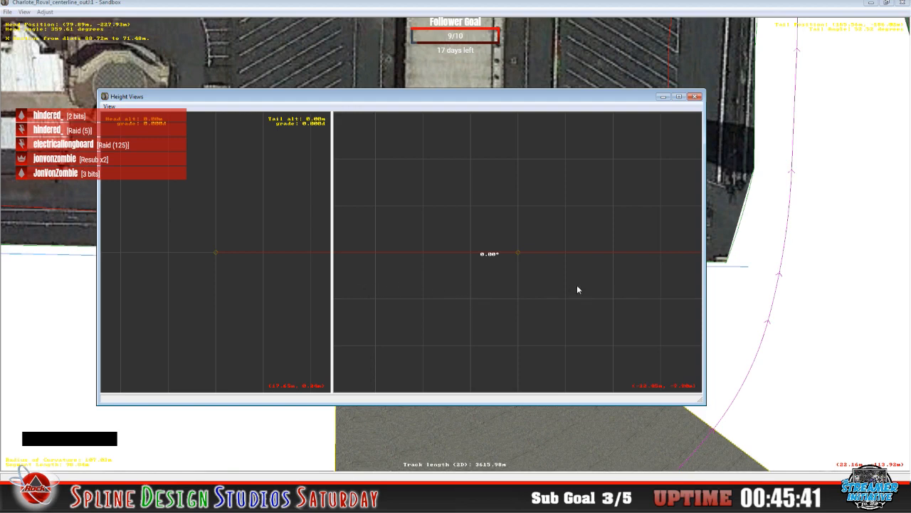
- Examine the segment's cross-section in the Height Views at a scale that shows both of its ends
key("z")
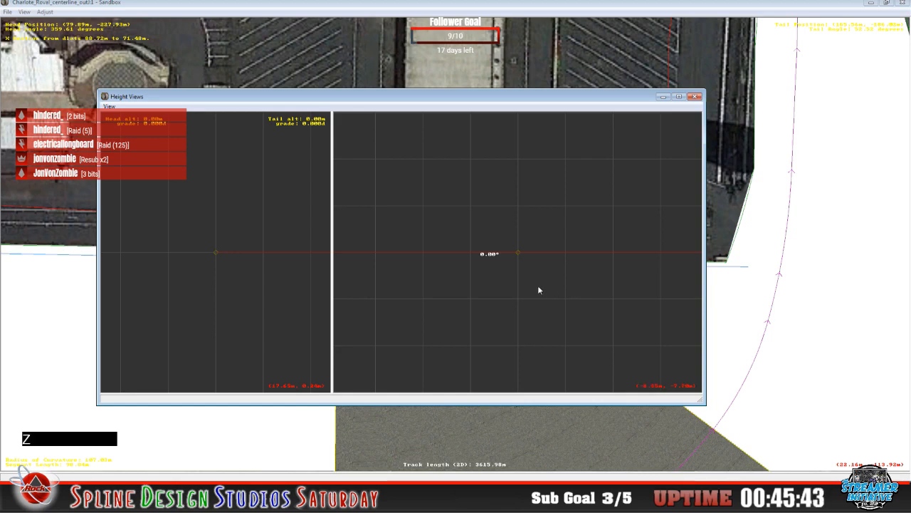
left_click(512, 290)
key("z")
key("shift")
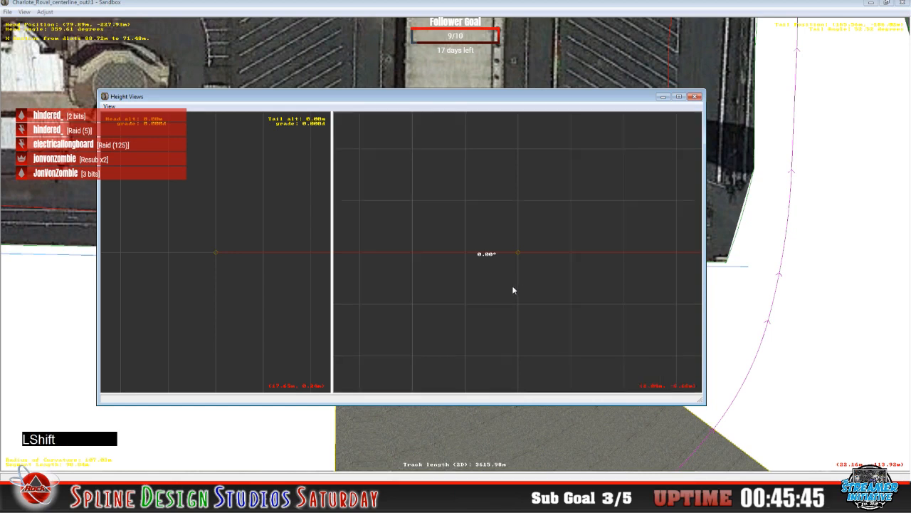
key("z")
key("z")
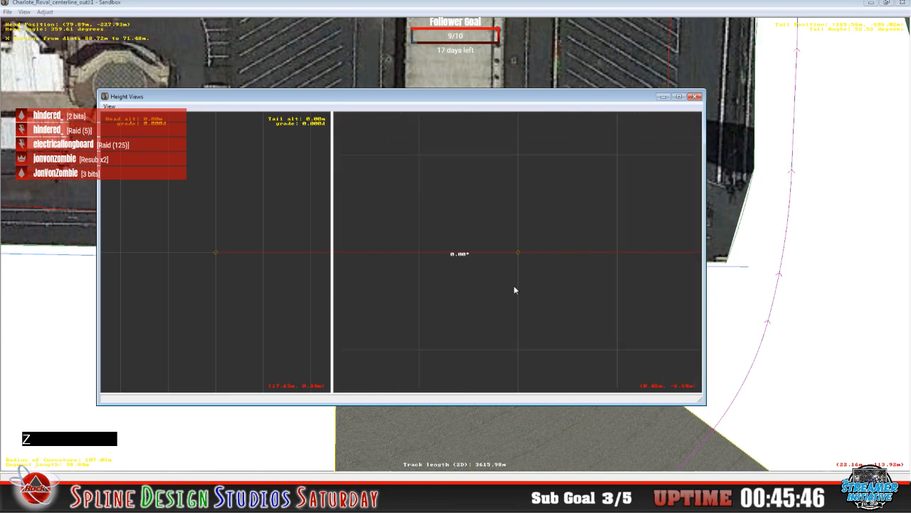
key("x")
key("x")
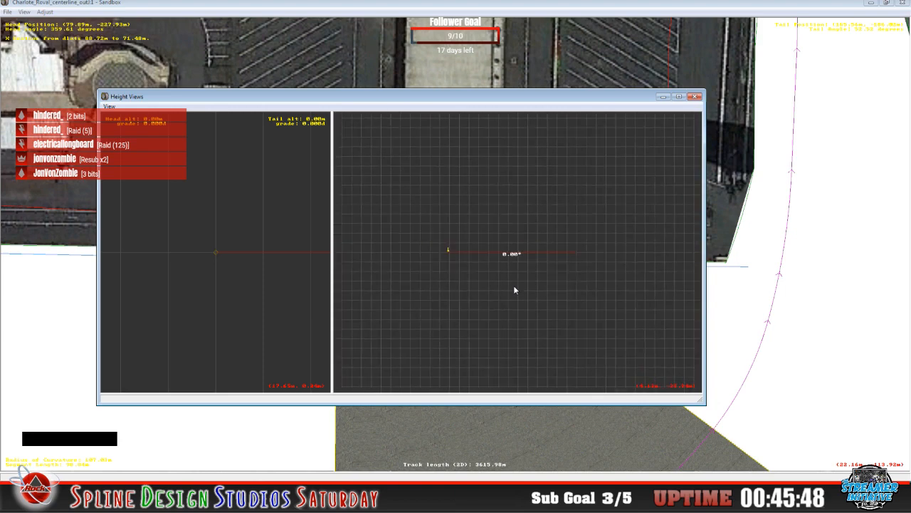
key("z")
key("z")
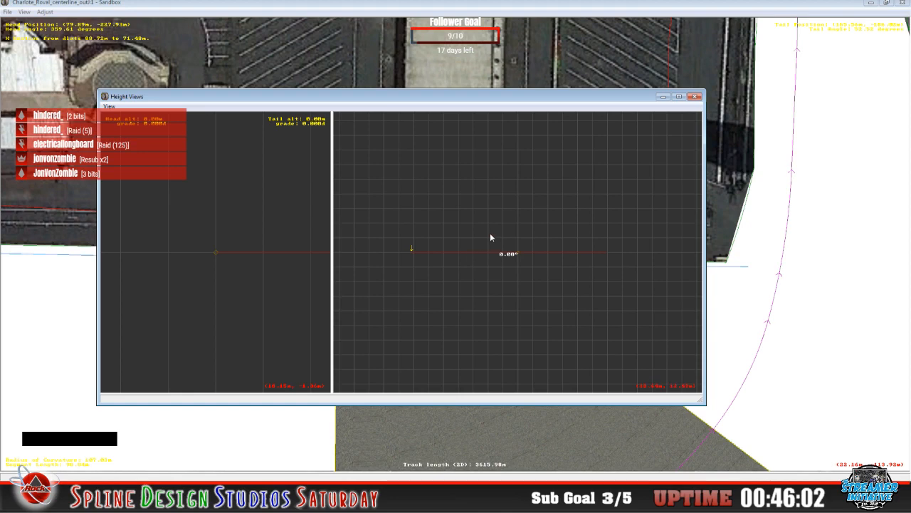
- Examine the outer X section in the Height Views, check the following segment's cross-section, and return to the asphalt segment
left_click(607, 252)
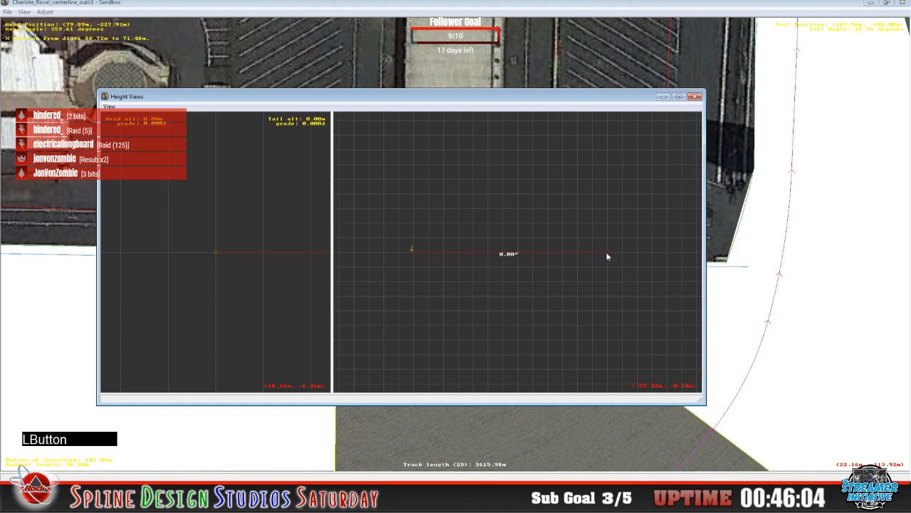
right_click(537, 228)
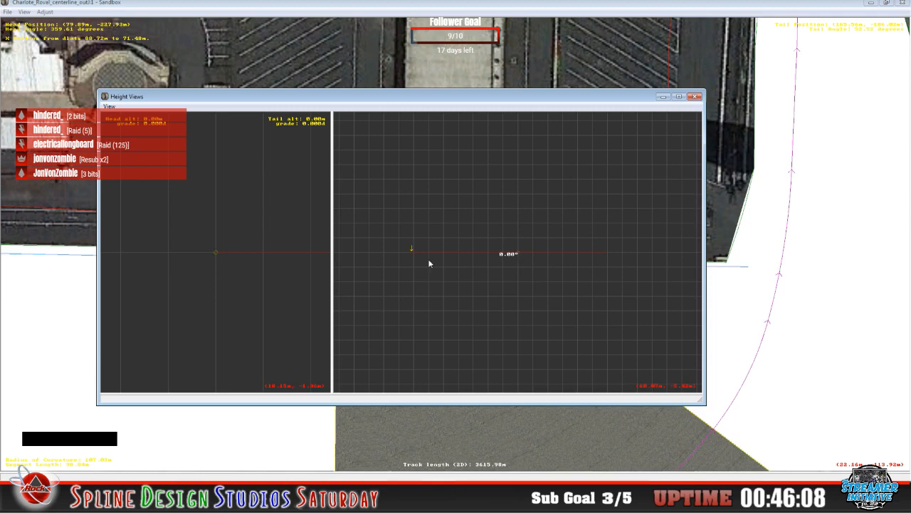
key("Right")
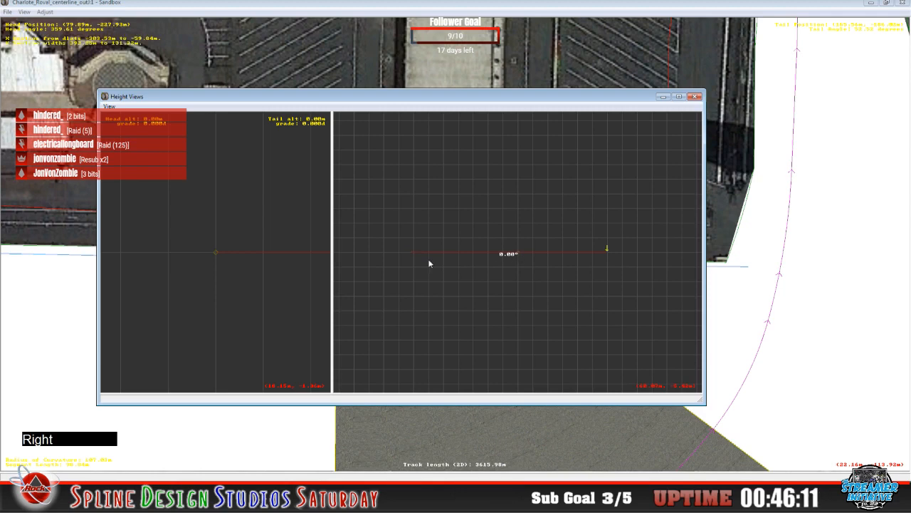
key("Down")
key("Up")
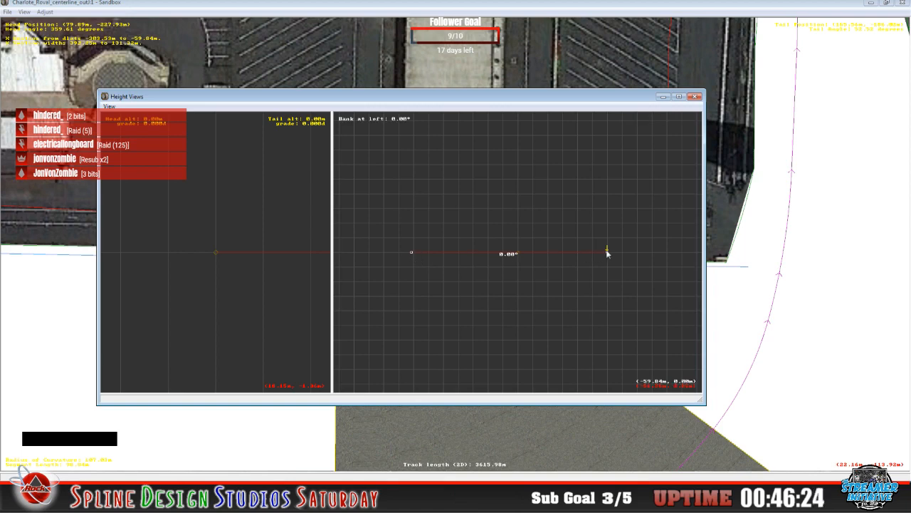
key("Up")
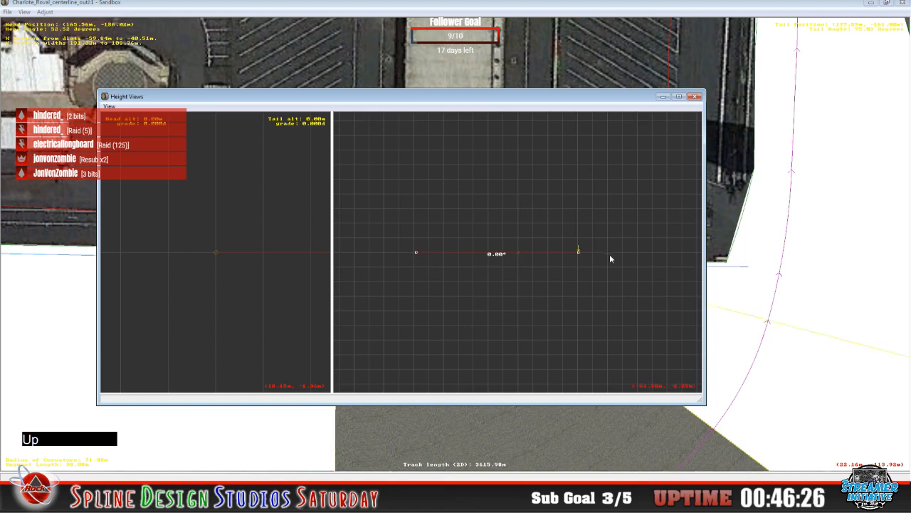
key("Down")
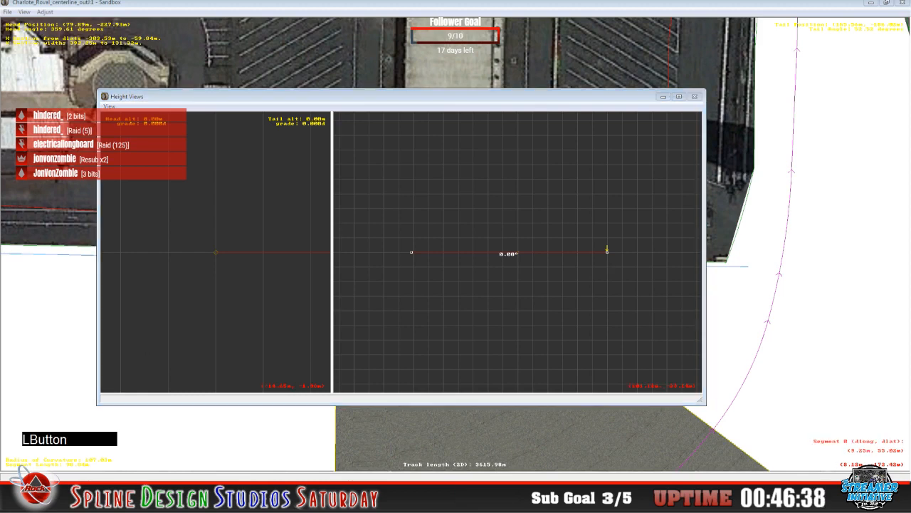
key("shift+1")
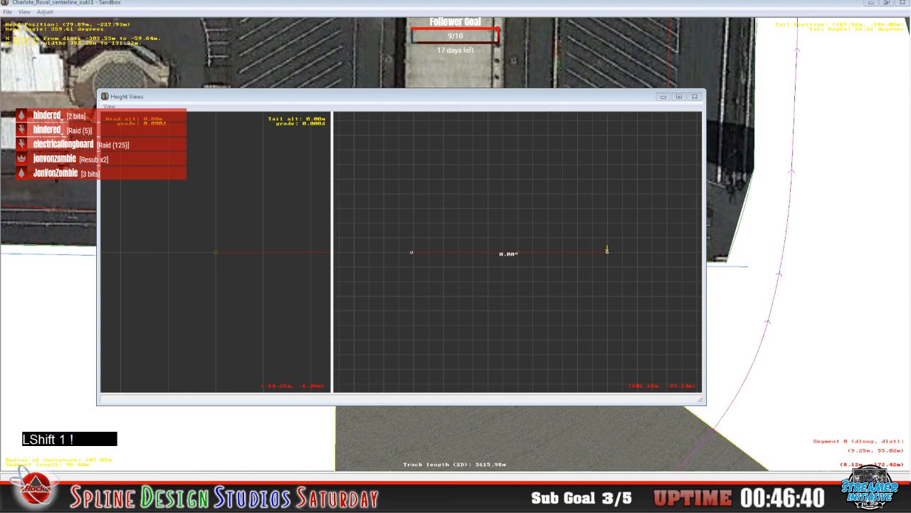
key("l")
key("p")
key("Return")
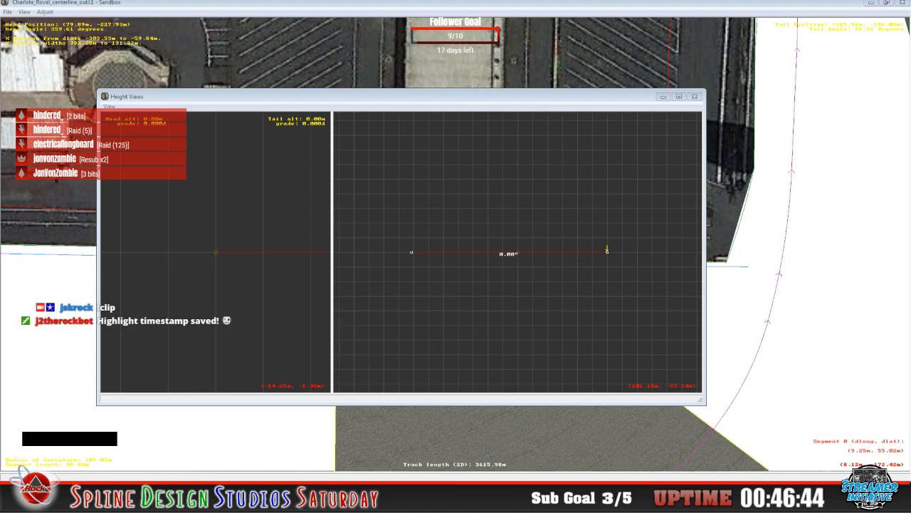
left_click(192, 442)
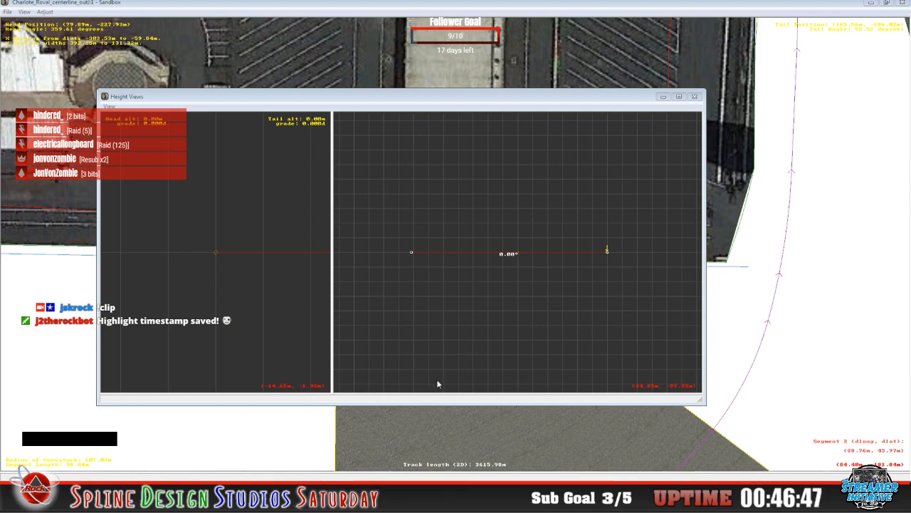
- Compare the asphalt segment's inner and outer X sections between the overhead track view and the Height Views
left_click(390, 105)
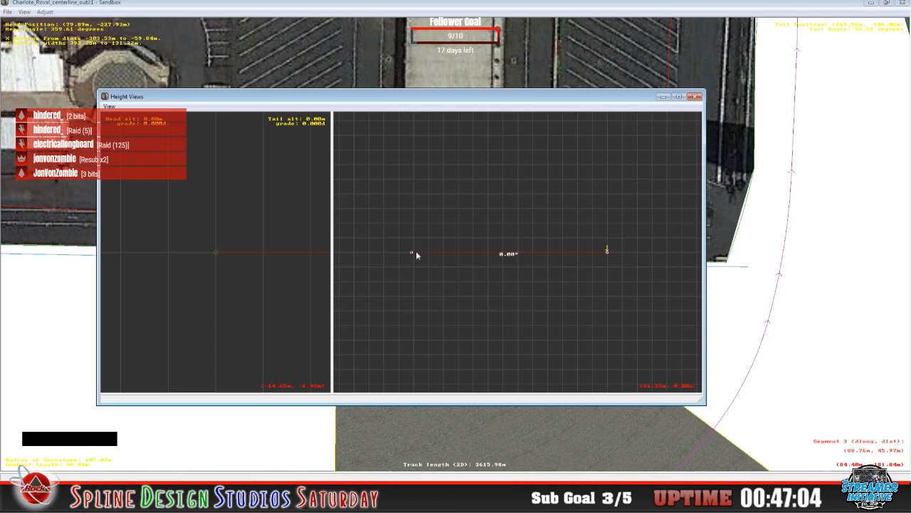
left_click(315, 10)
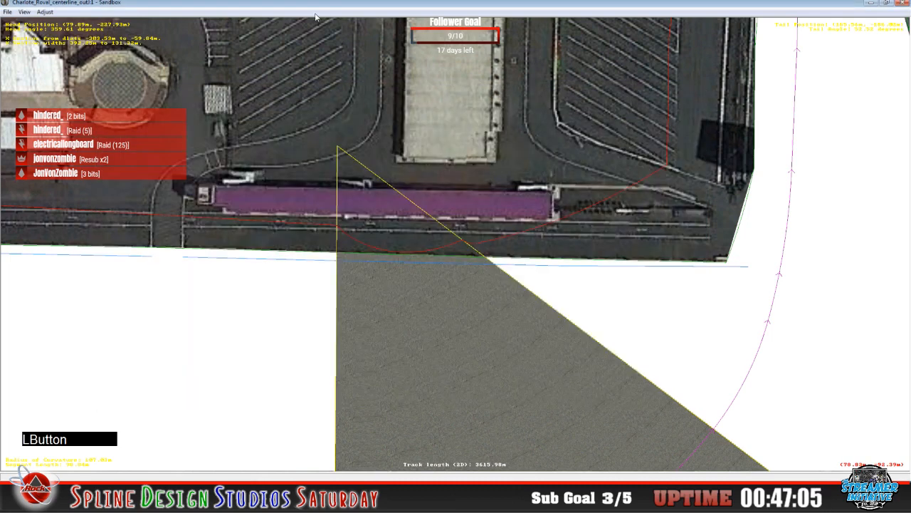
left_click(356, 244)
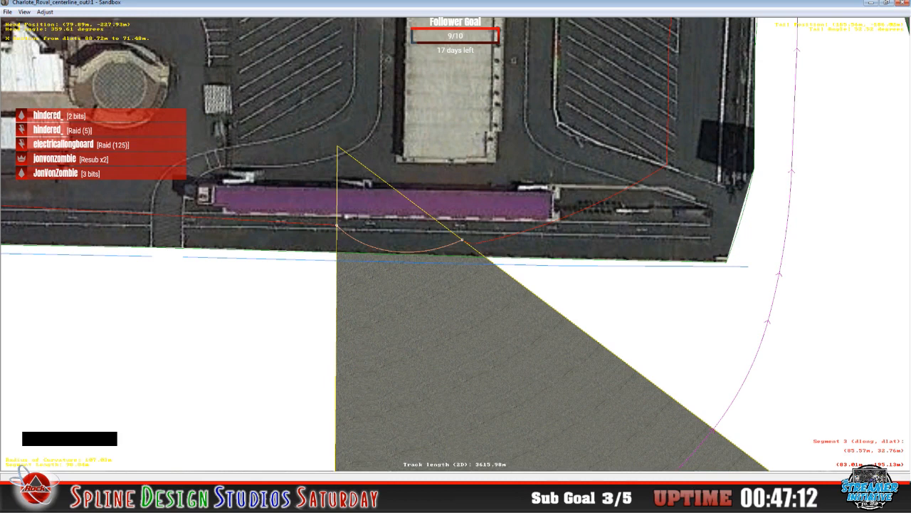
left_click(223, 478)
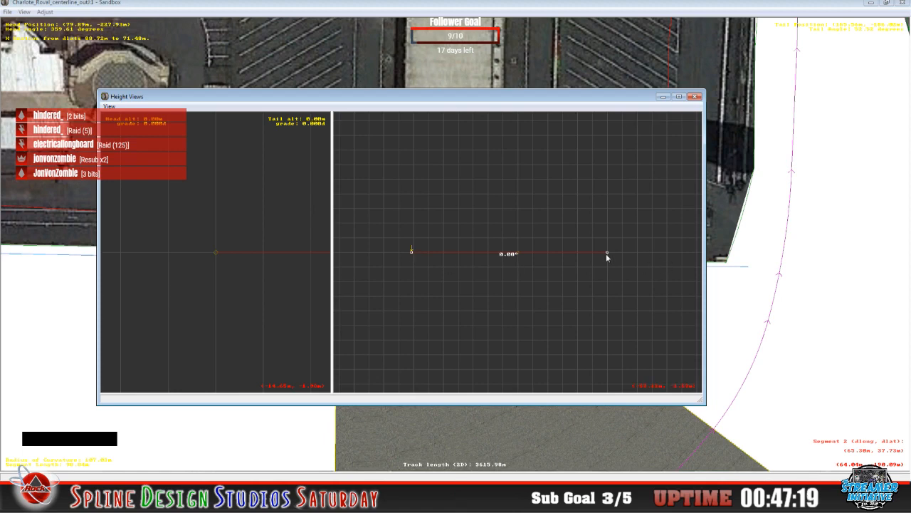
key("Right")
left_click(408, 13)
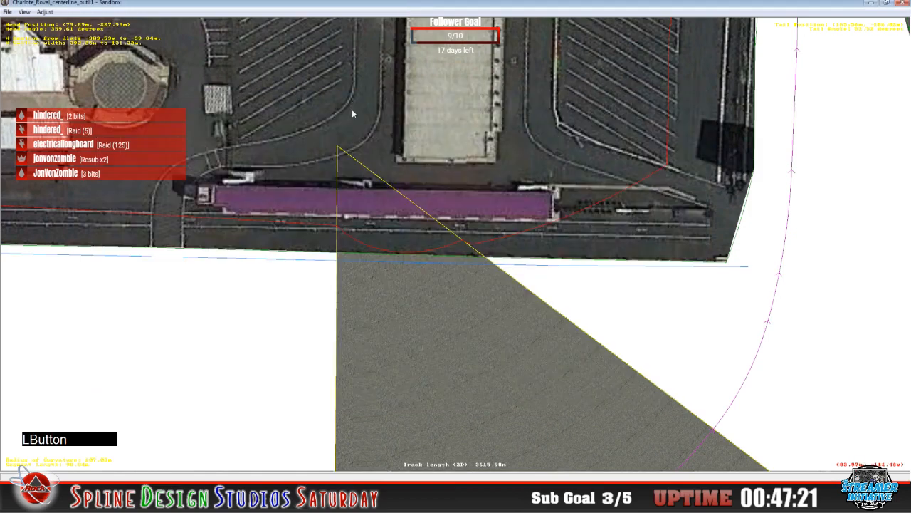
- Inspect the outer X section along the asphalt's curved edge in the overhead view and bring back the Height Views
scroll(352, 116, "down", 3)
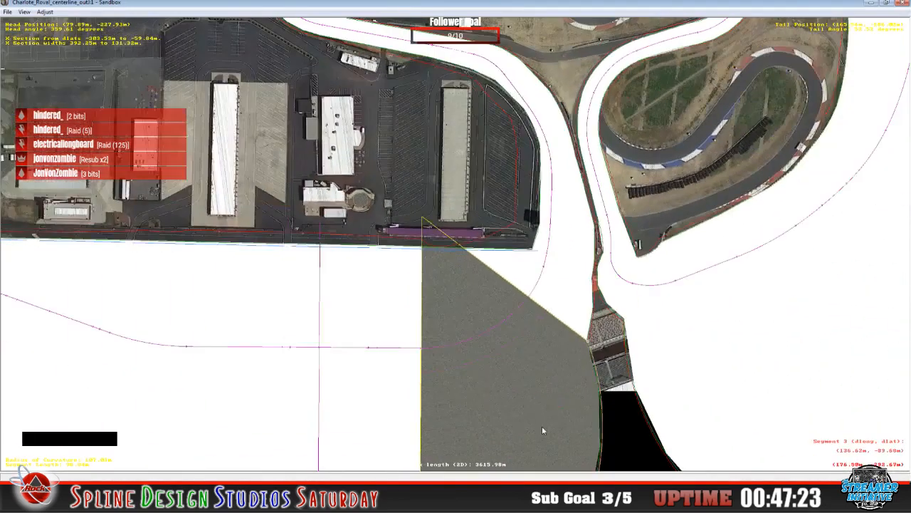
key("x")
key("c")
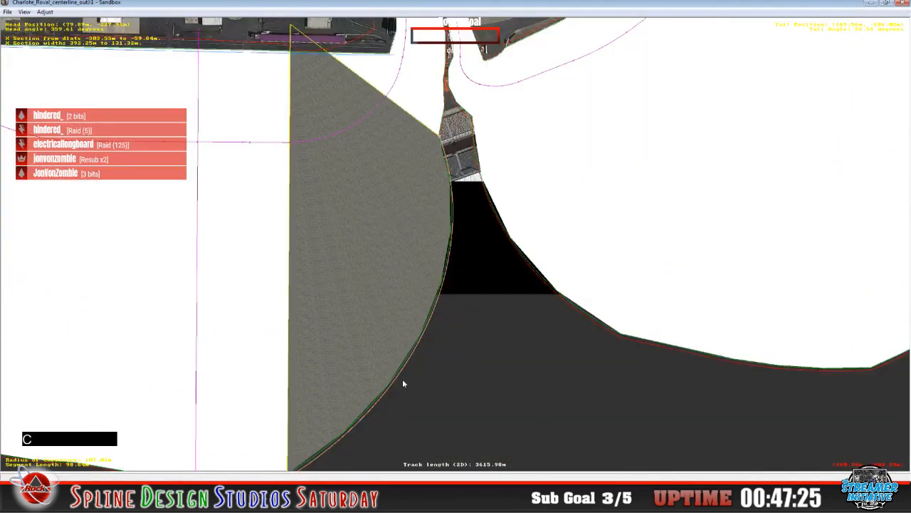
left_click(311, 477)
left_click(232, 474)
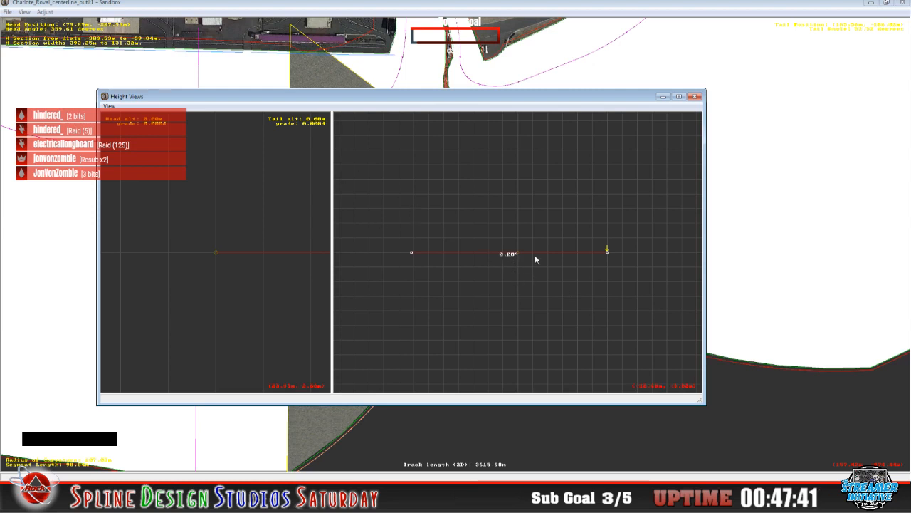
- Examine the asphalt and its edge in the Camera View's Slew Mode and return to the overhead track view
left_click(264, 443)
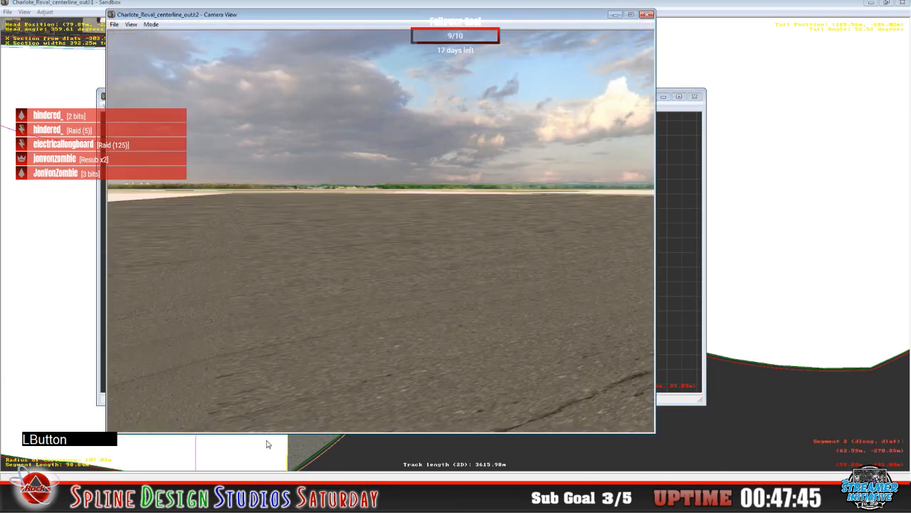
left_click(151, 24)
left_click(158, 44)
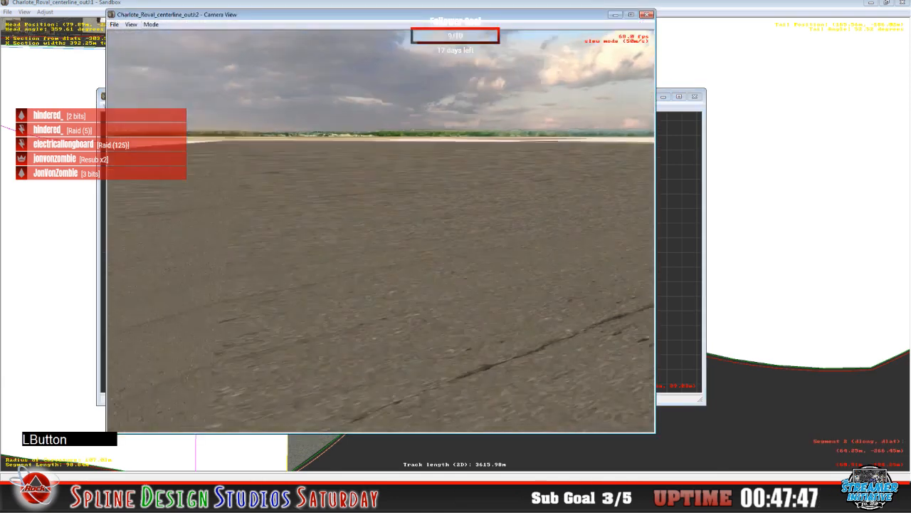
left_click_drag(381, 231, 313, 227)
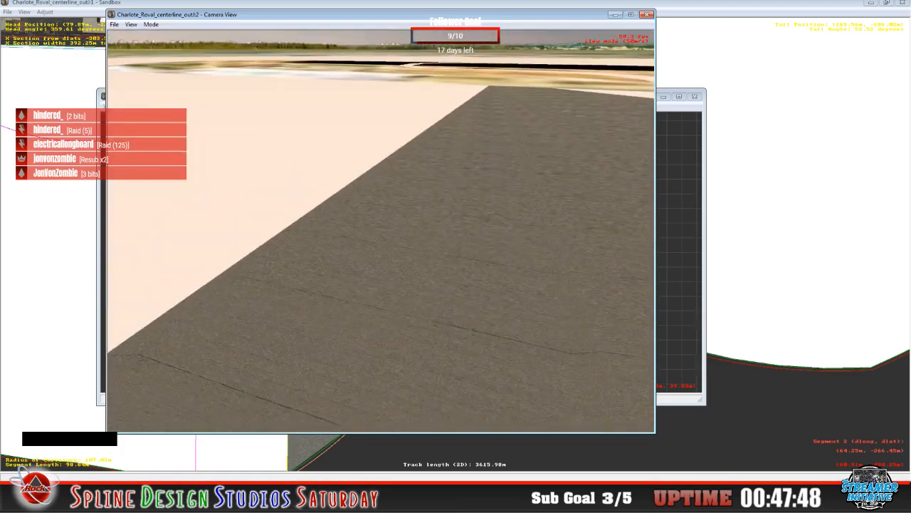
mouse_move(380, 231)
right_mouse_down()
mouse_move(420, 245)
mouse_move(388, 231)
right_mouse_up()
left_click_drag(388, 231, 349, 235)
key("space")
left_click(218, 487)
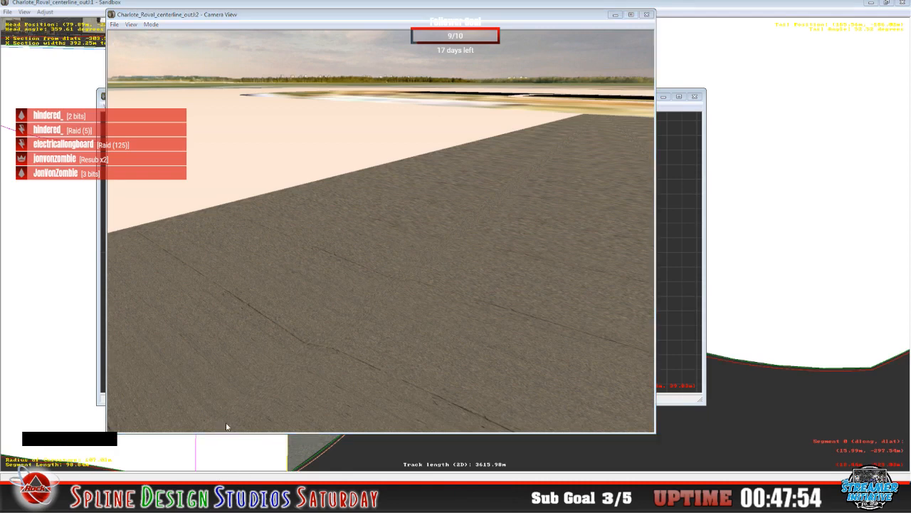
left_click(675, 2)
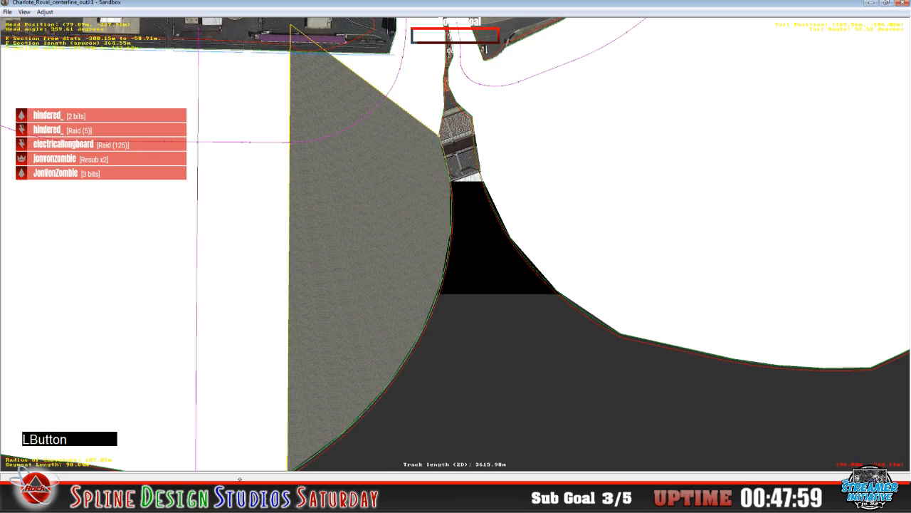
- Check the asphalt.mip texture image in WinMip and return to the track in Sandbox
left_click(242, 501)
left_click(235, 427)
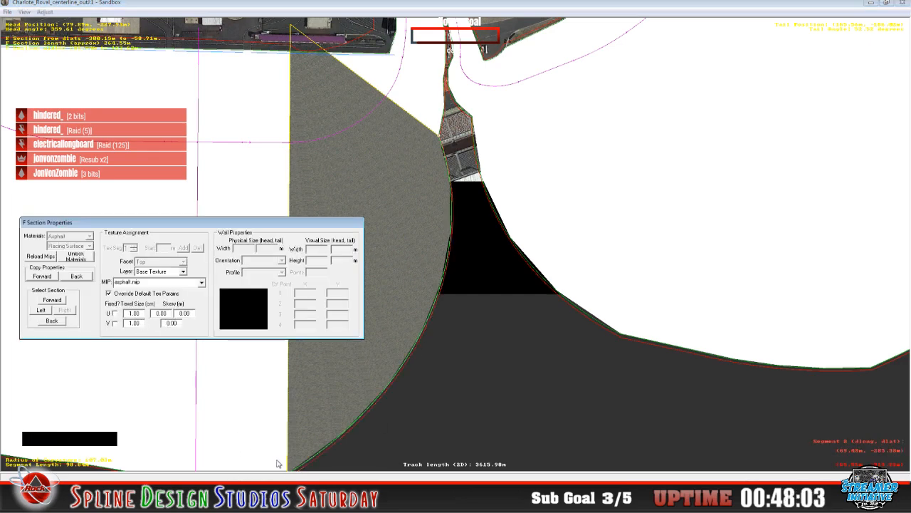
left_click(277, 501)
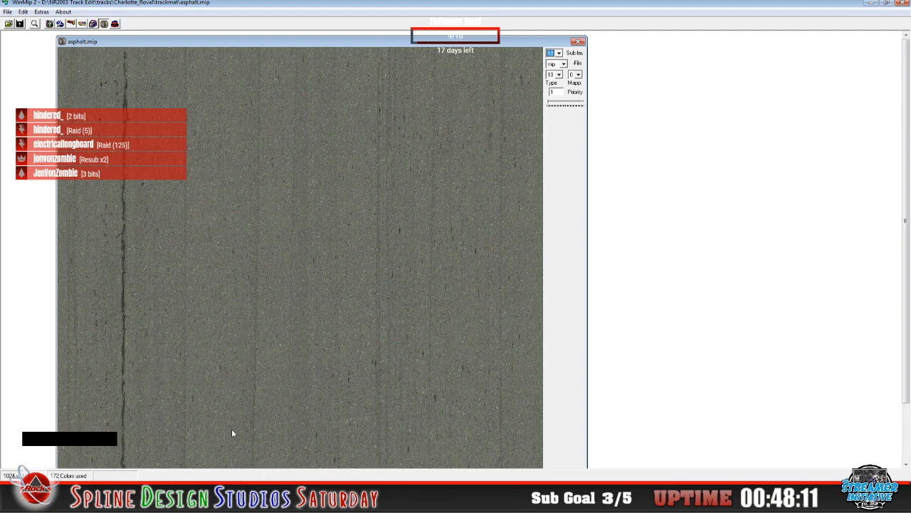
left_click(239, 454)
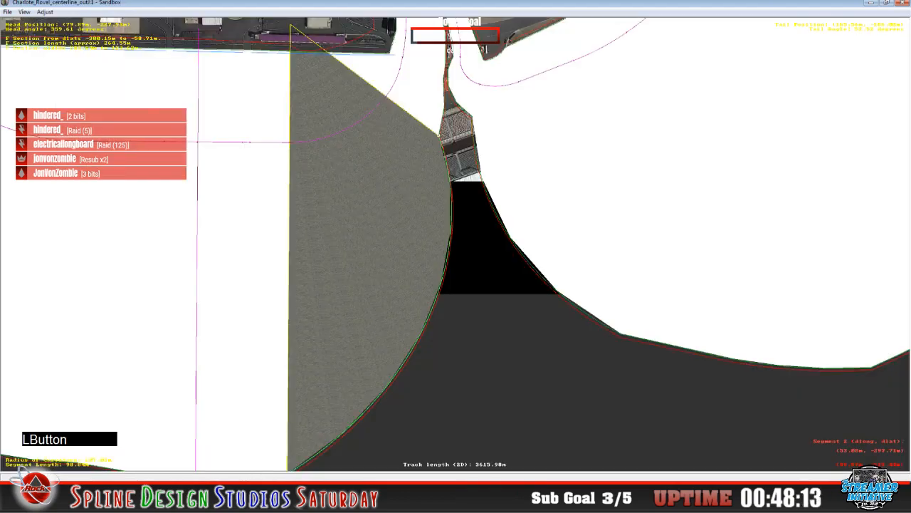
- Set the asphalt F section's U texel size to 2.00 cm in F Section Properties
left_click(229, 476)
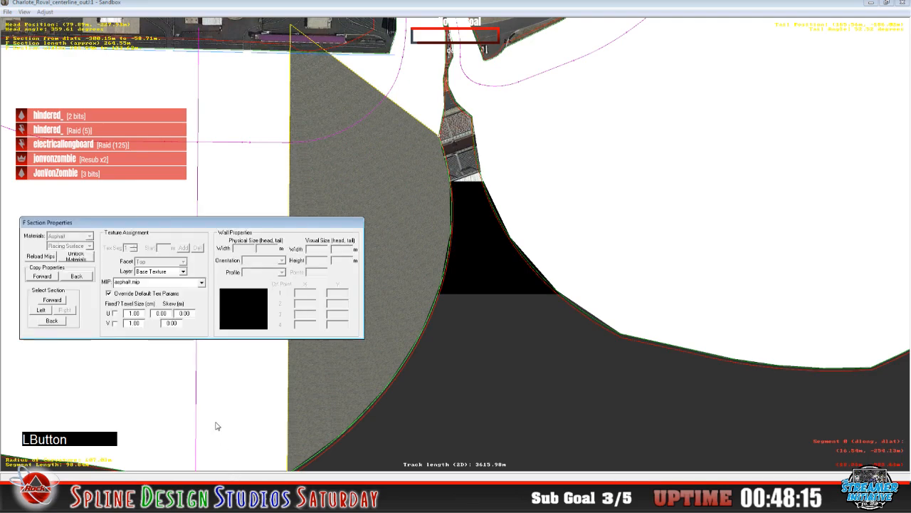
key("Delete")
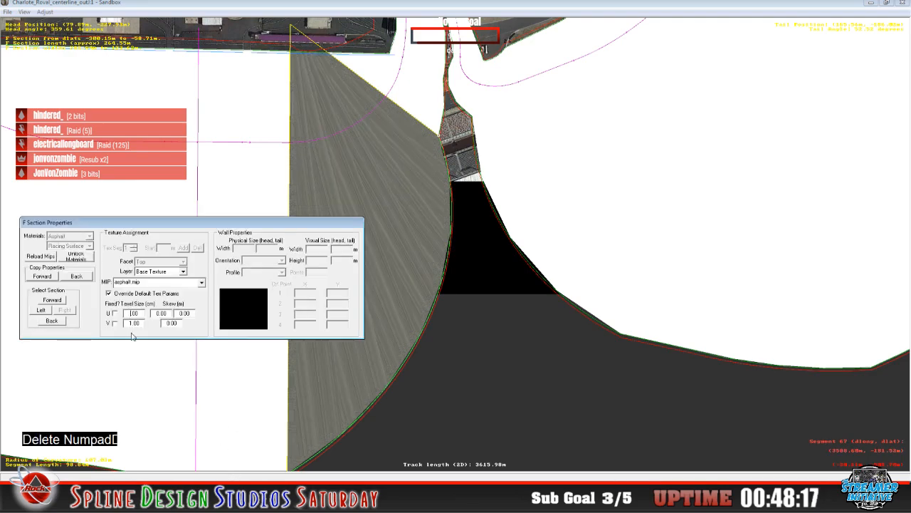
type("2")
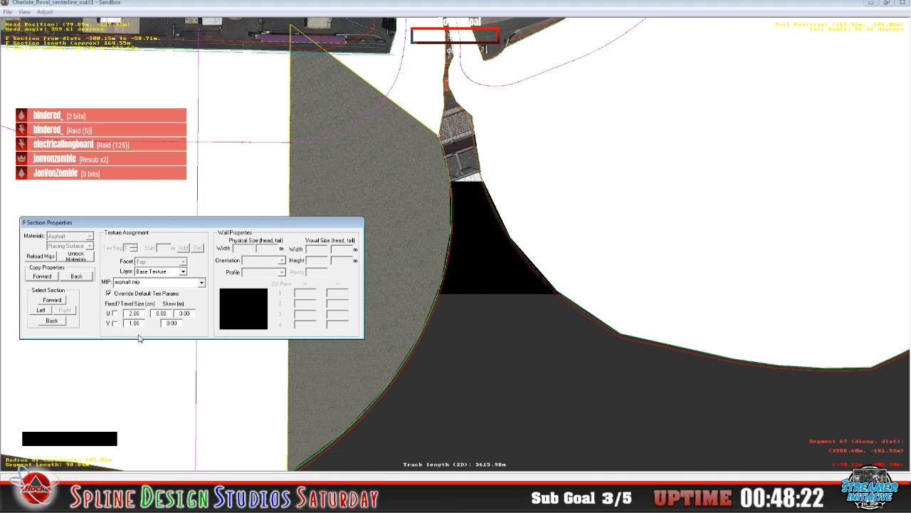
- Bring up the Camera View and arrange it with F Section Properties so the texture and its settings show together
left_click(265, 463)
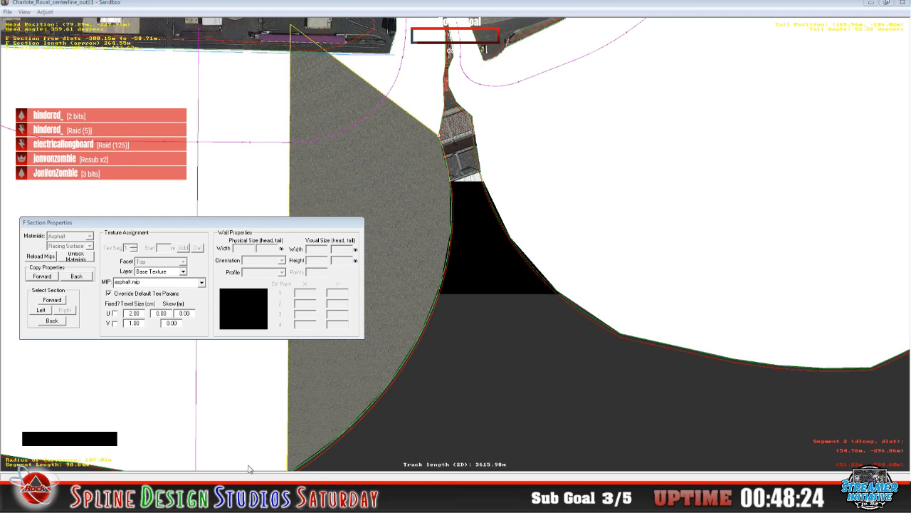
left_click(259, 441)
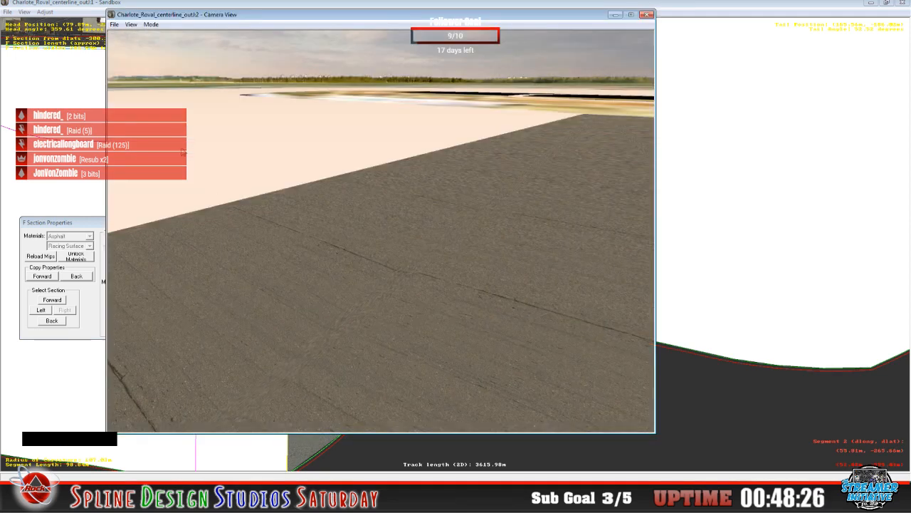
left_click_drag(262, 21, 316, 23)
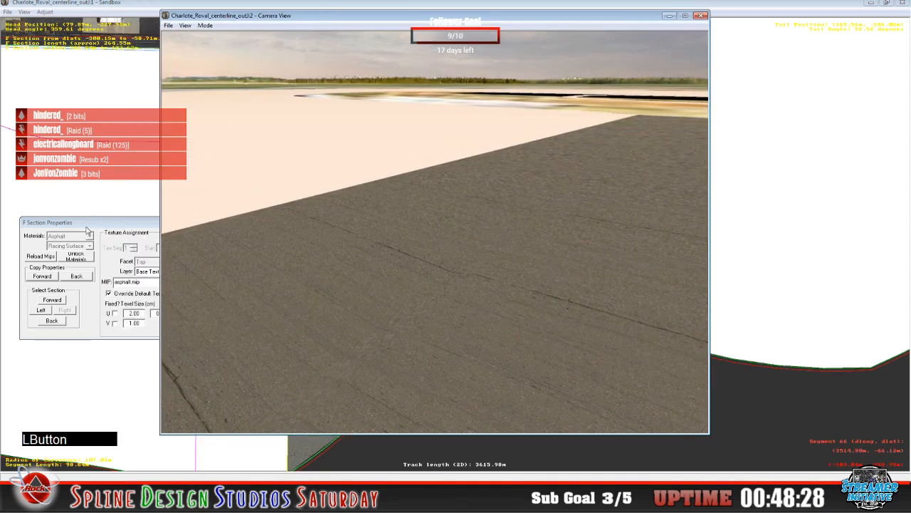
left_click_drag(108, 227, 214, 322)
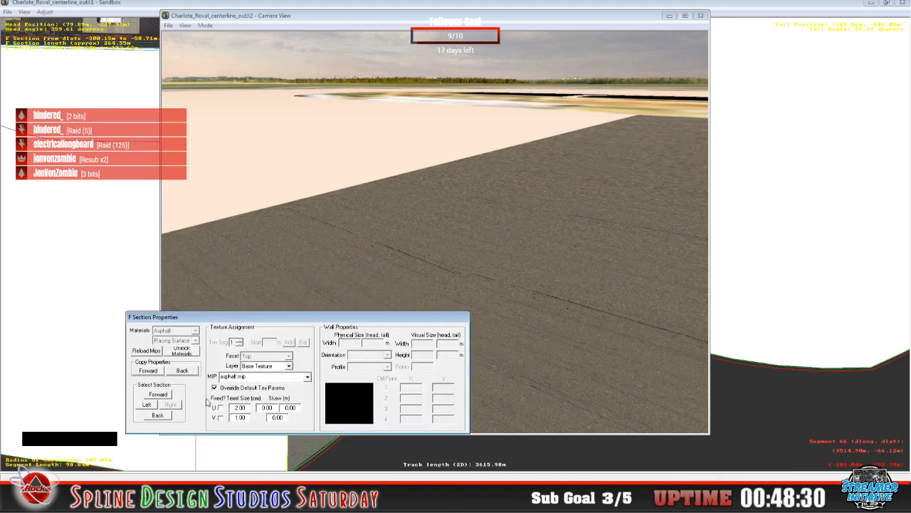
- Compare U texel sizes of 1.00 and 10.00 cm on the asphalt, ending with 1.00 cm
left_click(231, 408)
key("Delete")
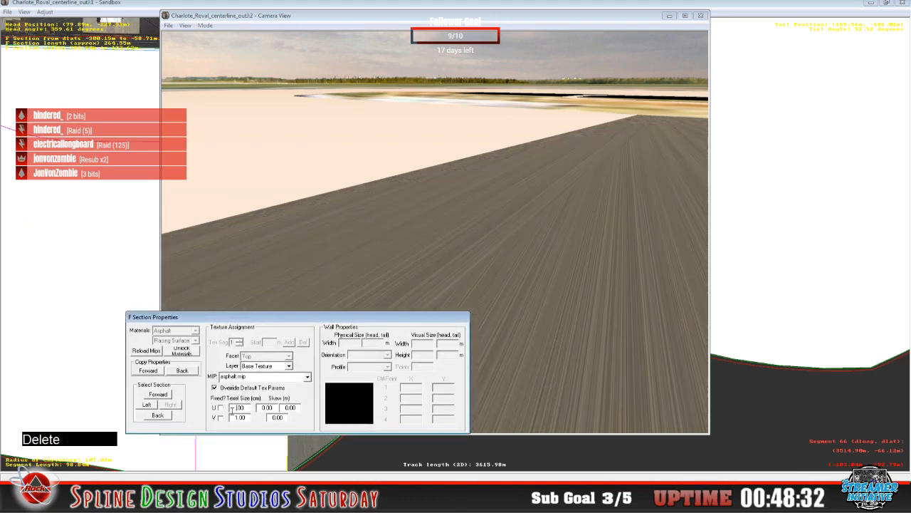
type("1")
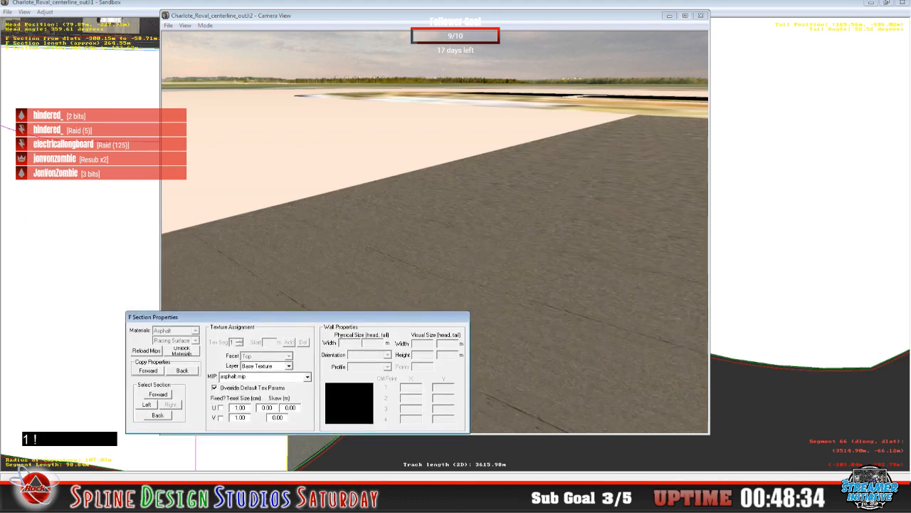
type("0")
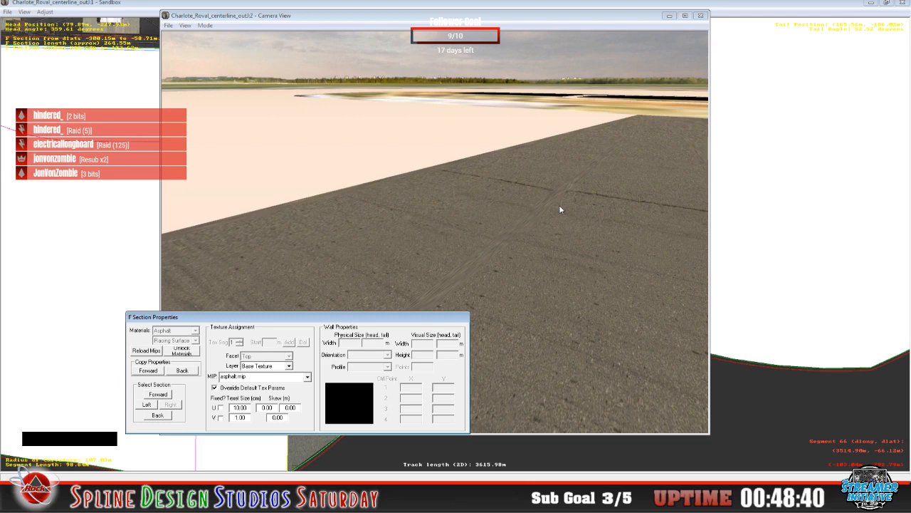
key("BackSpace")
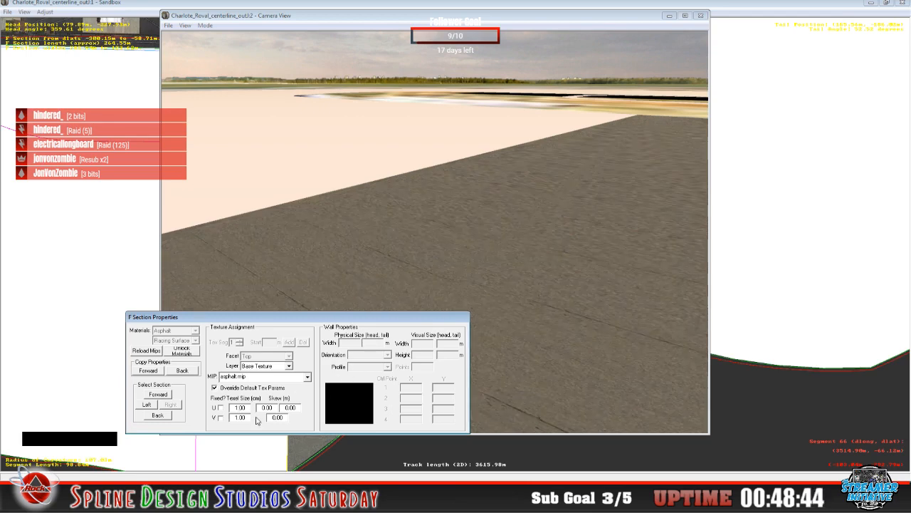
- Try clearing the whole-number part of the asphalt's V texel size and restore it to 1.00 cm
left_click(232, 418)
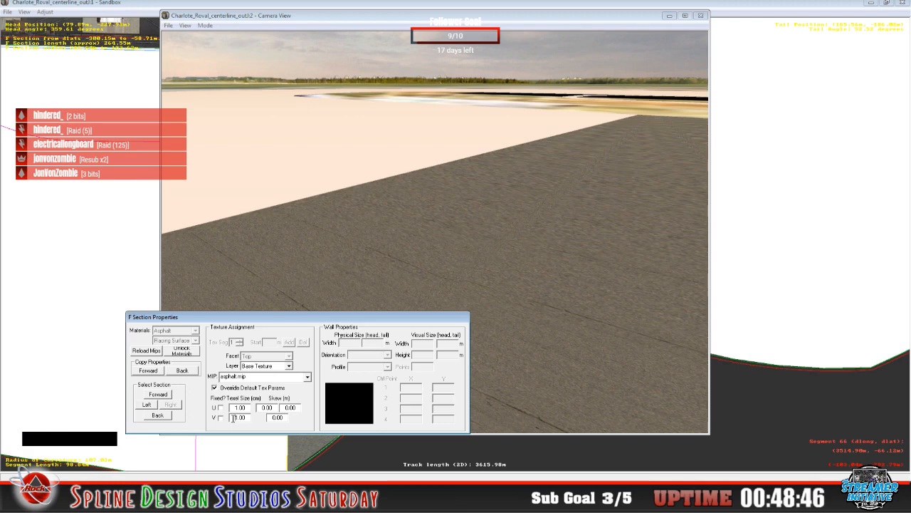
key("Delete")
key("Delete")
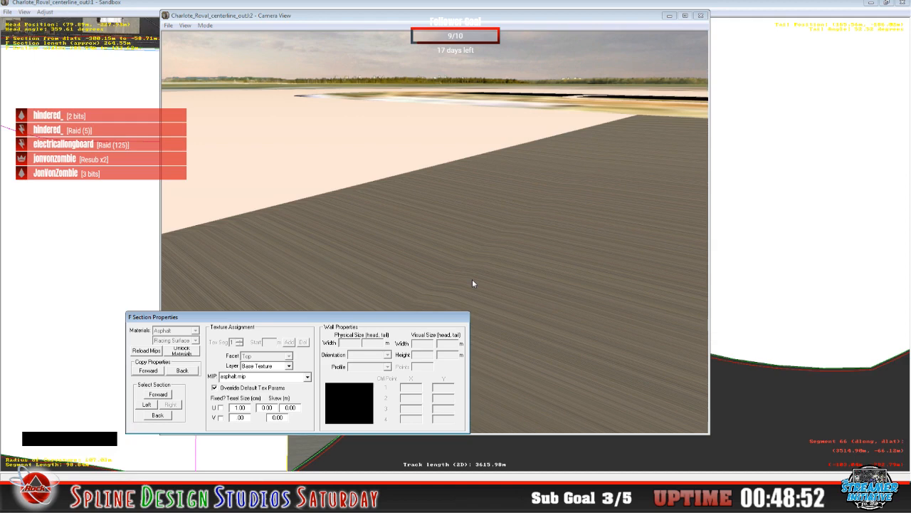
type("1")
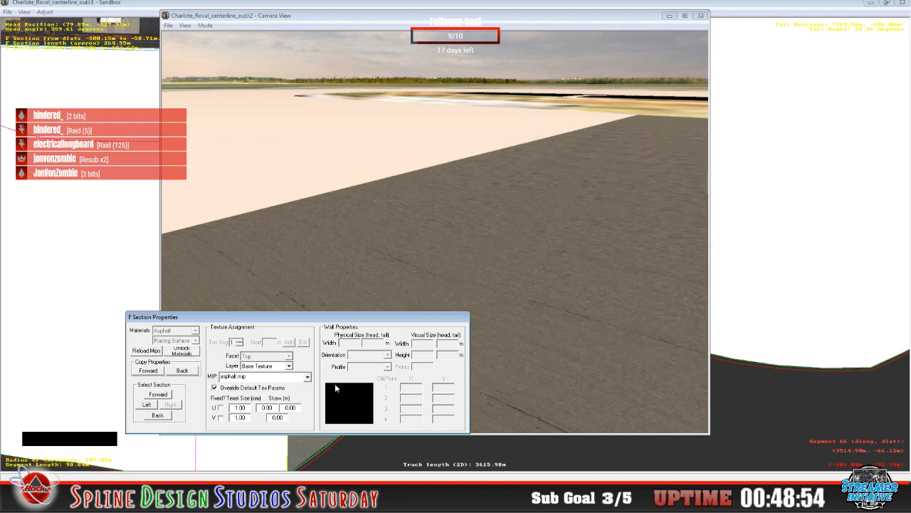
- Examine the asphalt's texture lines from several angles in the Camera View's Slew Mode and return to the overhead track view
left_click(510, 270)
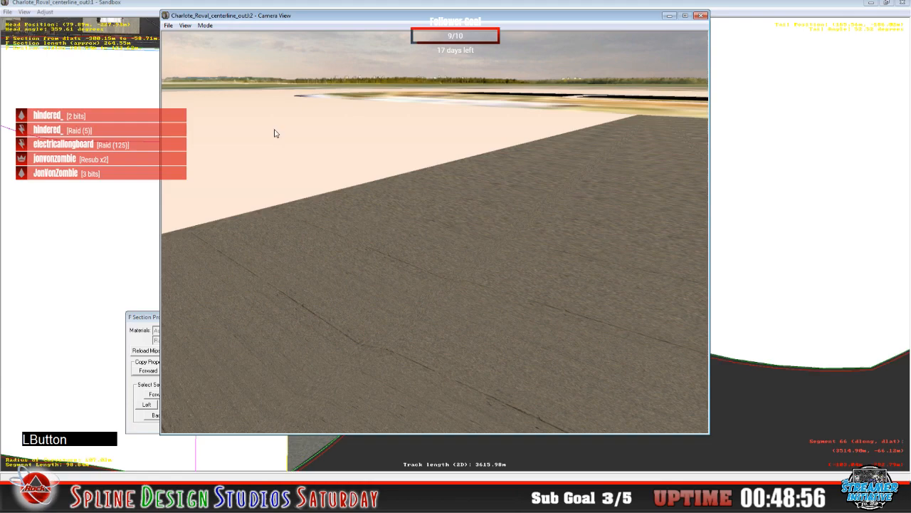
left_click(205, 25)
left_click(224, 47)
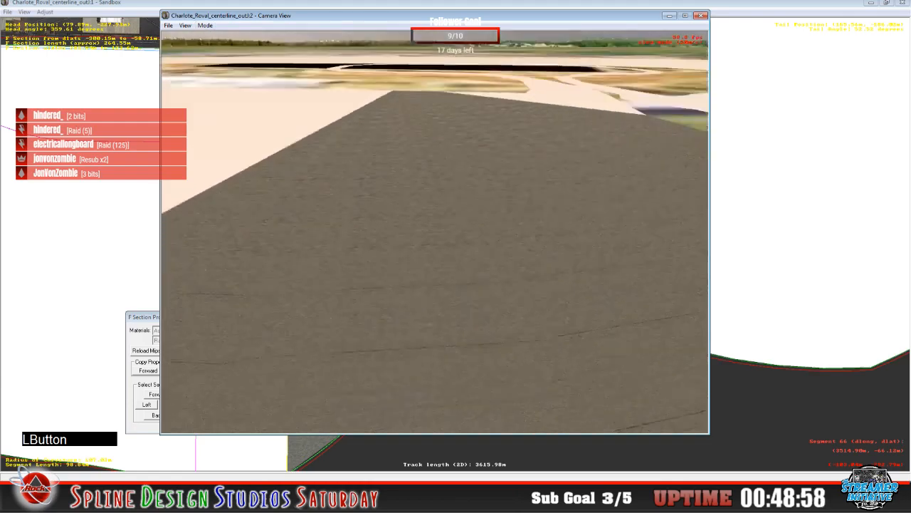
right_click_drag(435, 231, 435, 174)
left_click_drag(435, 231, 435, 302)
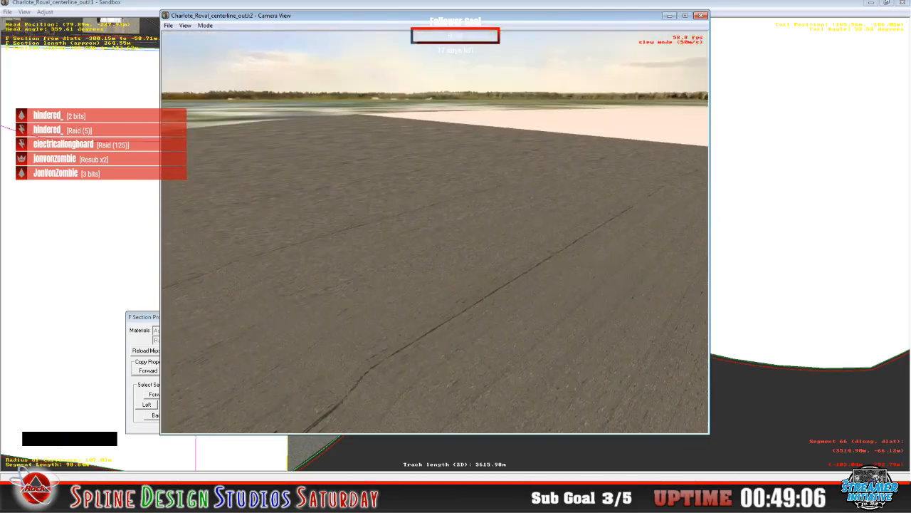
left_click_drag(435, 232, 424, 289)
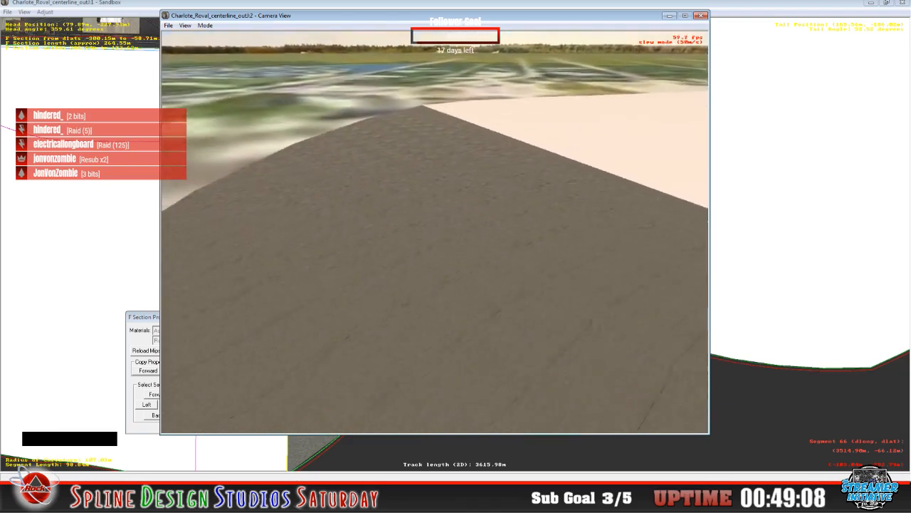
left_click_drag(435, 232, 435, 285)
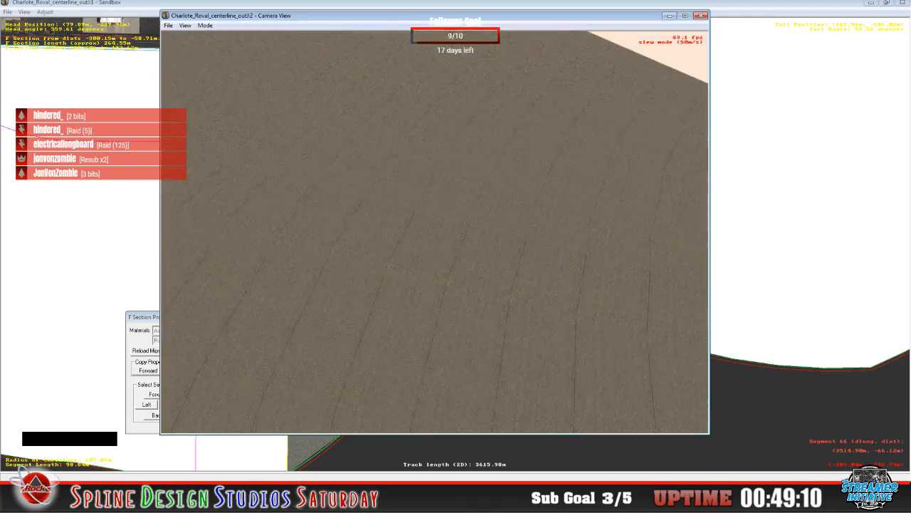
mouse_move(435, 231)
right_mouse_down()
mouse_move(455, 213)
mouse_move(441, 220)
right_mouse_up()
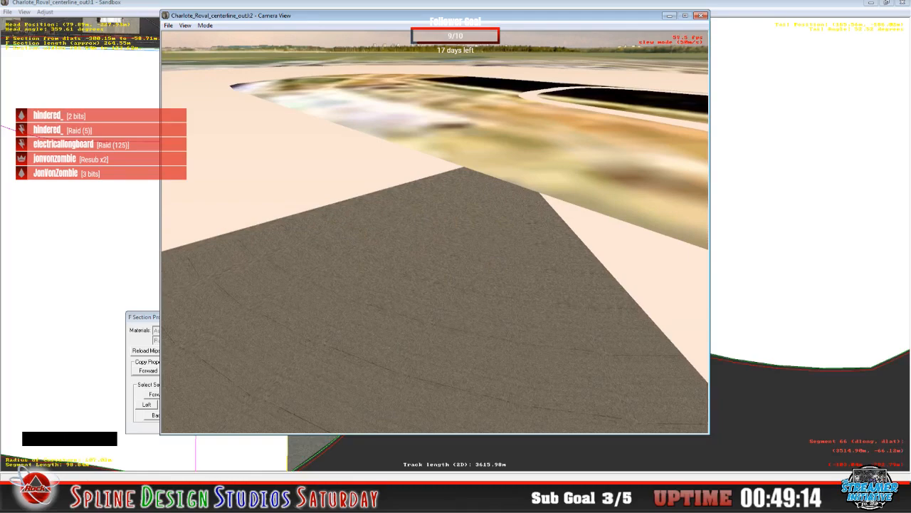
left_click_drag(435, 232, 495, 224)
key("space")
left_click(373, 9)
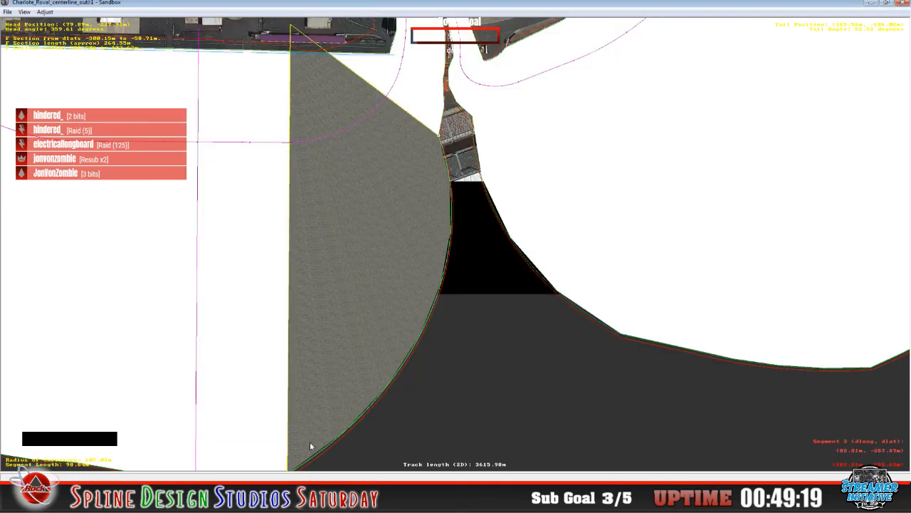
- Unlock the asphalt F section's materials, review the available surface types without changing Racing Surface, and lock the materials again
left_click(242, 496)
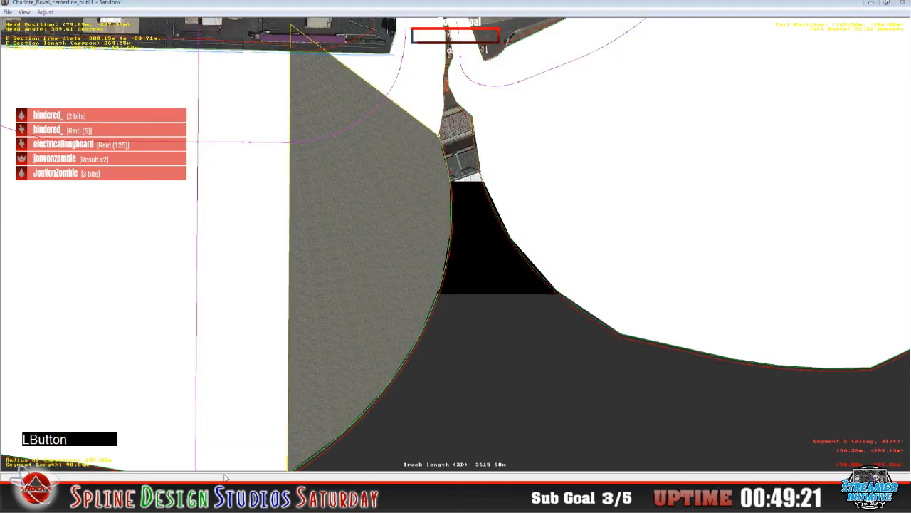
left_click(210, 424)
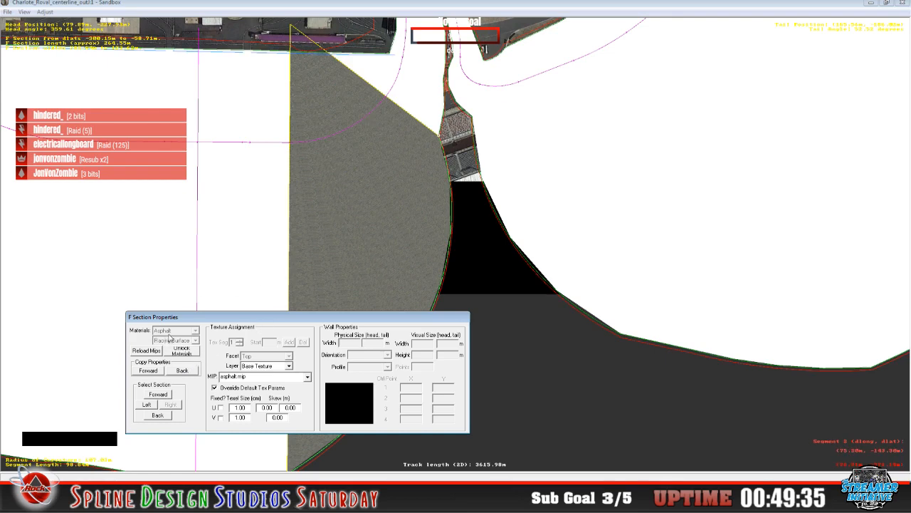
left_click(187, 353)
left_click(185, 352)
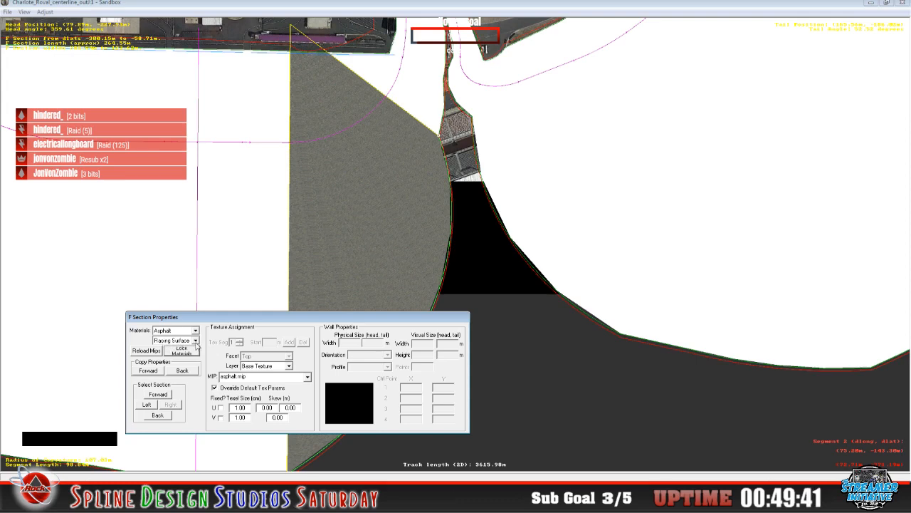
left_click(196, 342)
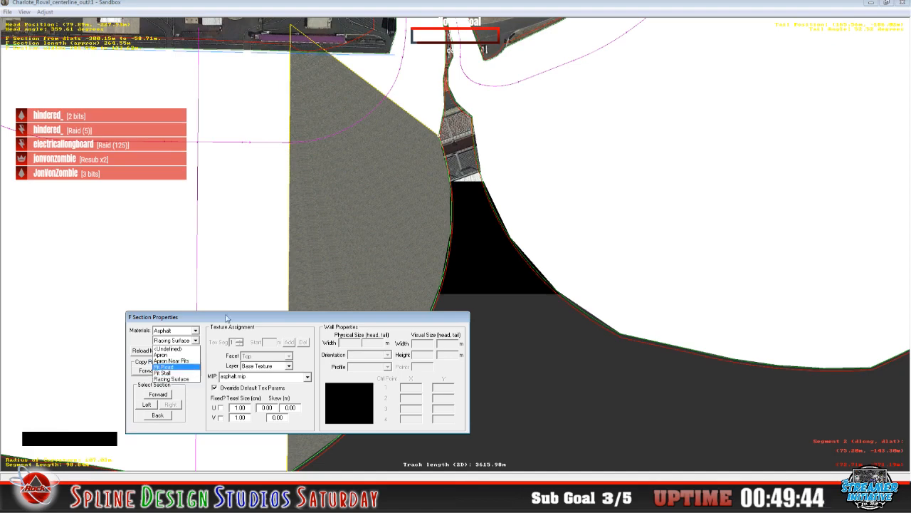
left_click(208, 333)
left_click(191, 350)
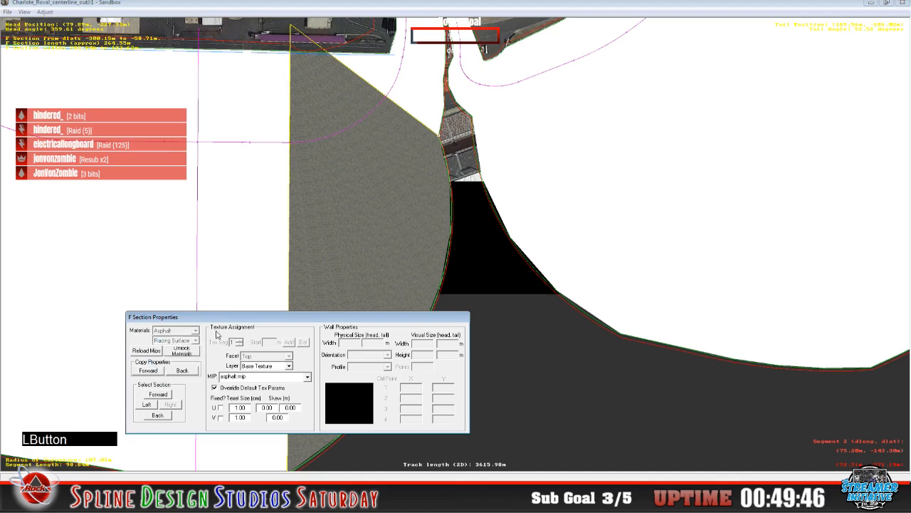
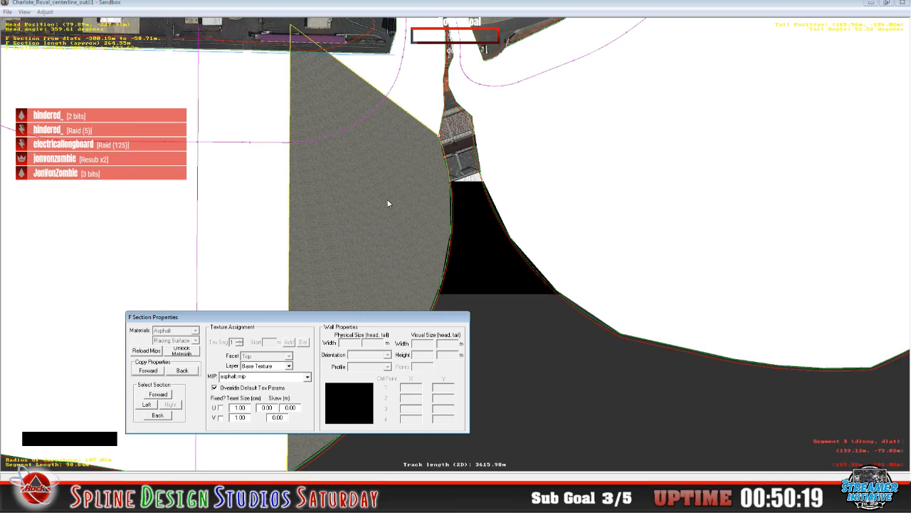
- Step forward to the F section after the asphalt one and show the whole track in the overhead view
left_click(160, 395)
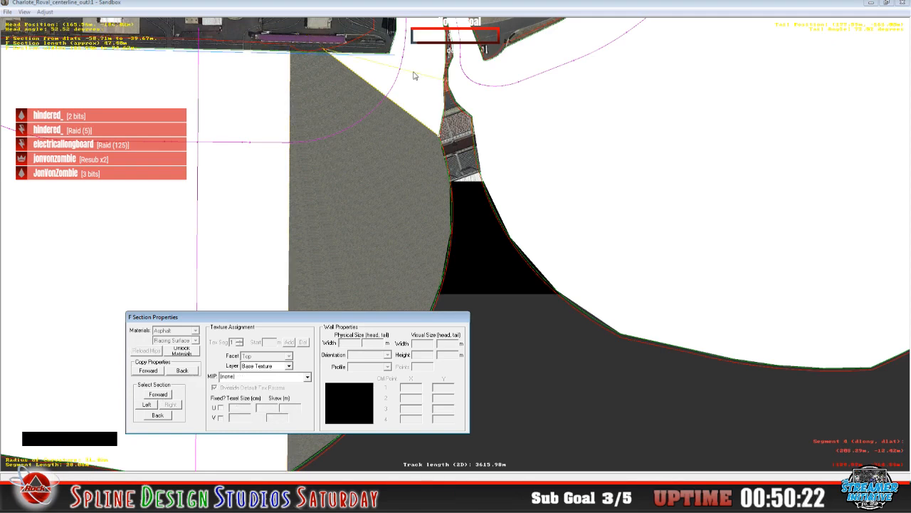
left_click(158, 418)
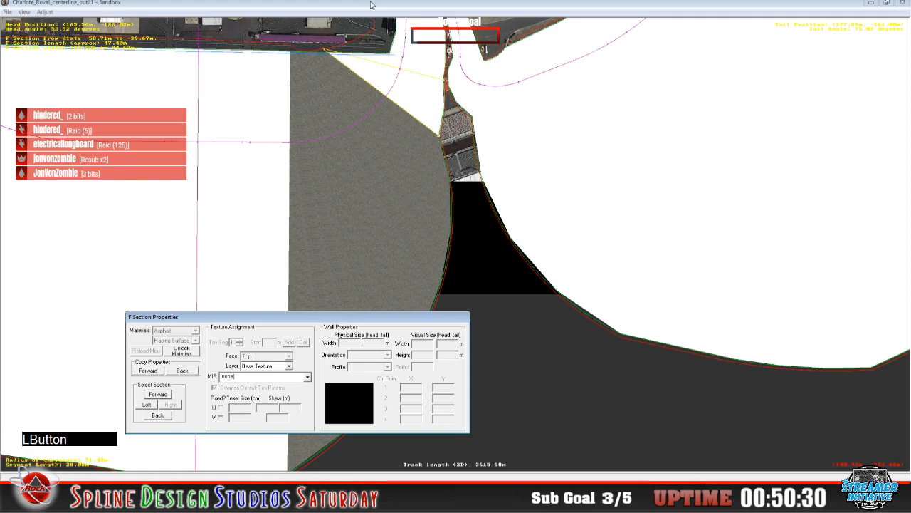
left_click(370, 9)
key("x")
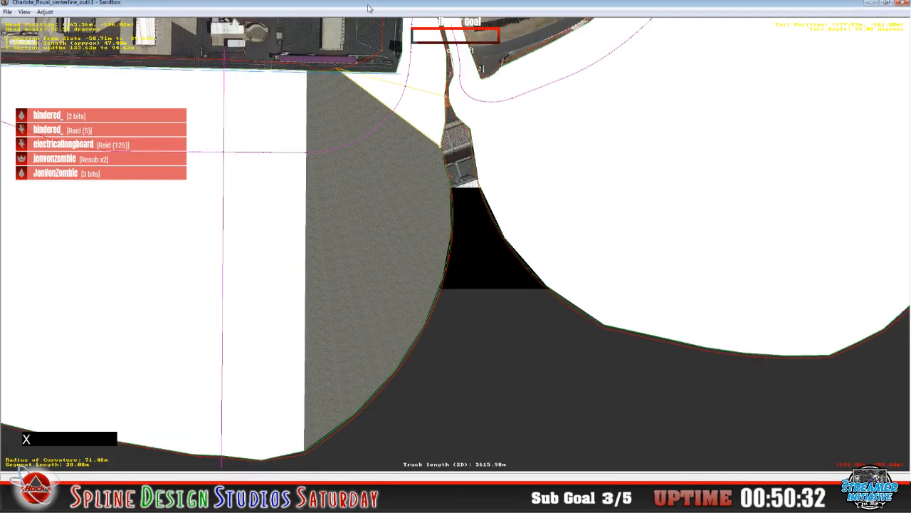
key("x")
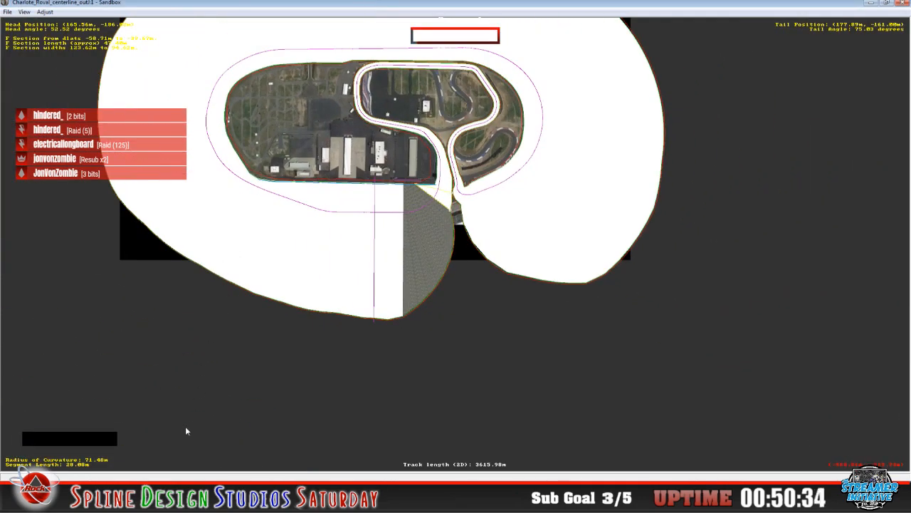
left_click(161, 493)
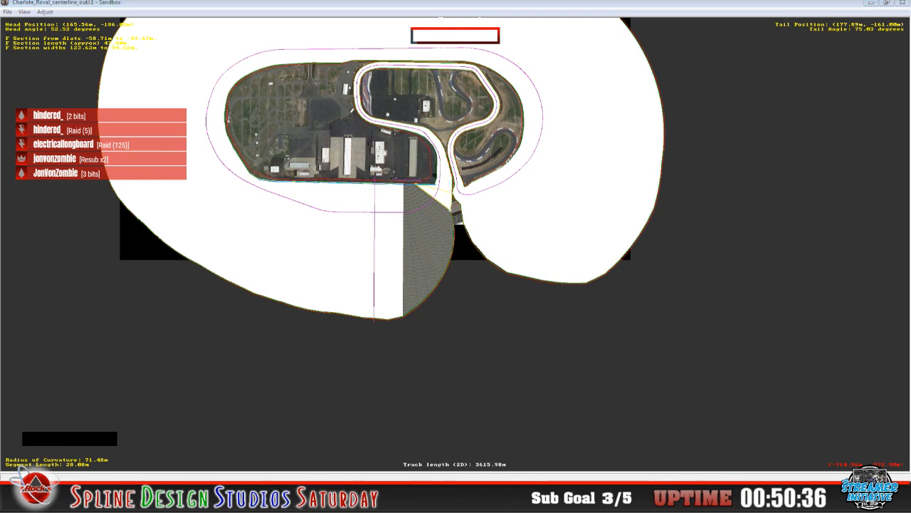
- Go back to the asphalt F section and copy its properties forward to the adjacent section
left_click(160, 493)
left_click(94, 415)
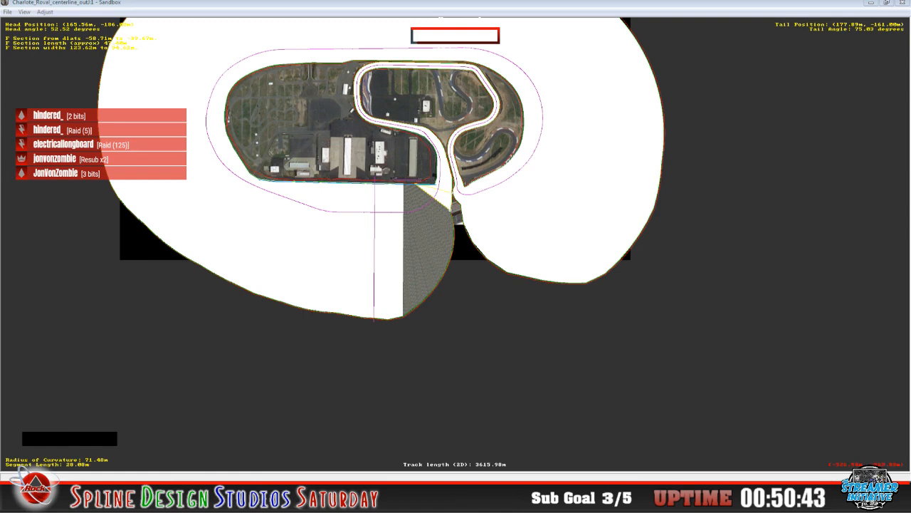
left_click(242, 479)
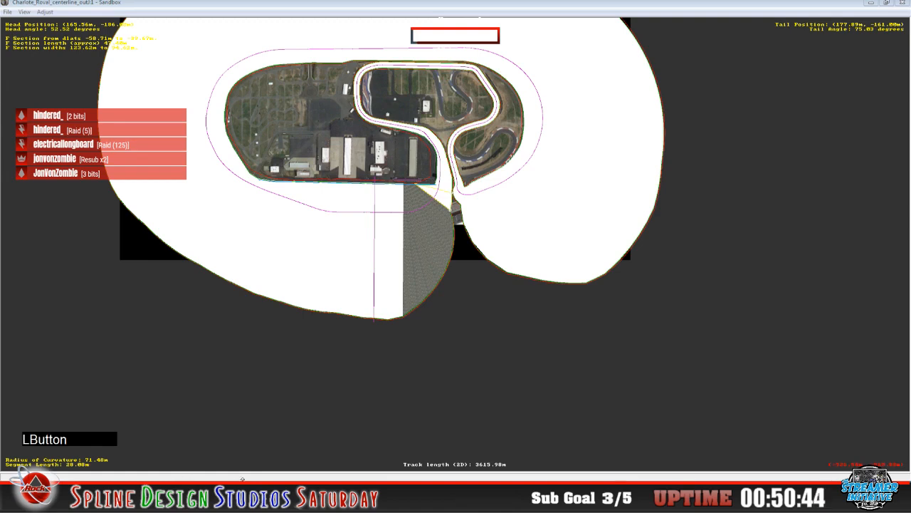
left_click(230, 425)
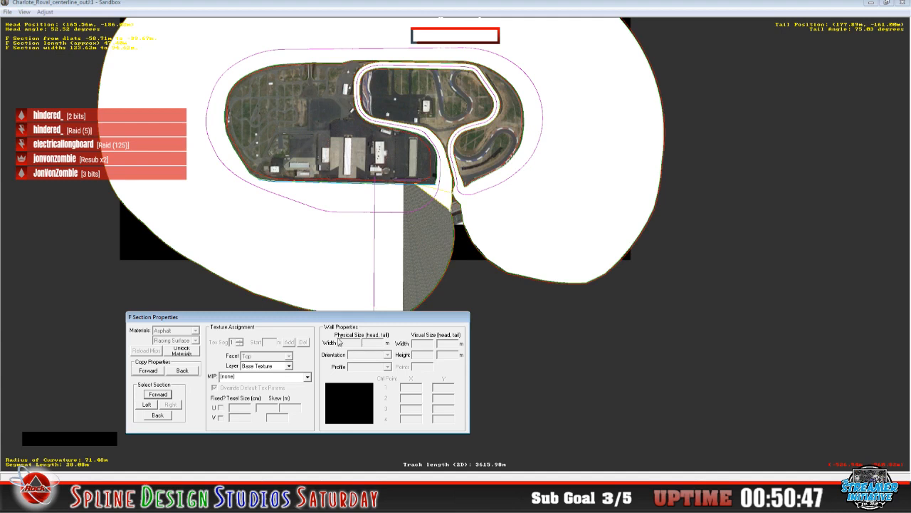
left_click(159, 415)
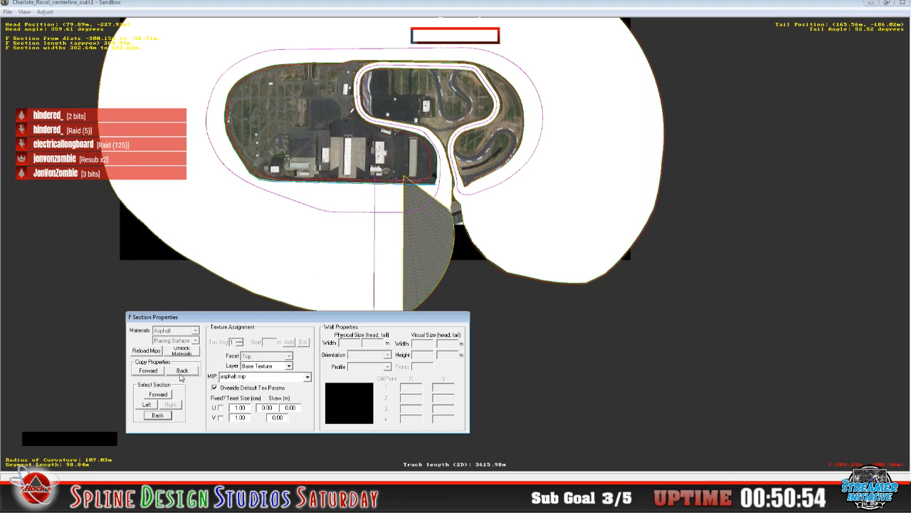
left_click(148, 370)
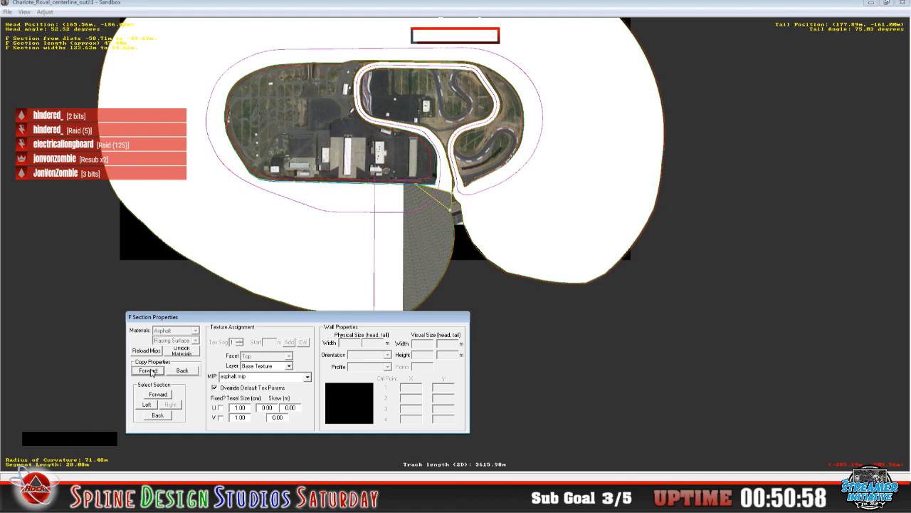
- Copy the asphalt properties forward section by section from the oval around the bend into the start of the infield road course
left_click(297, 190)
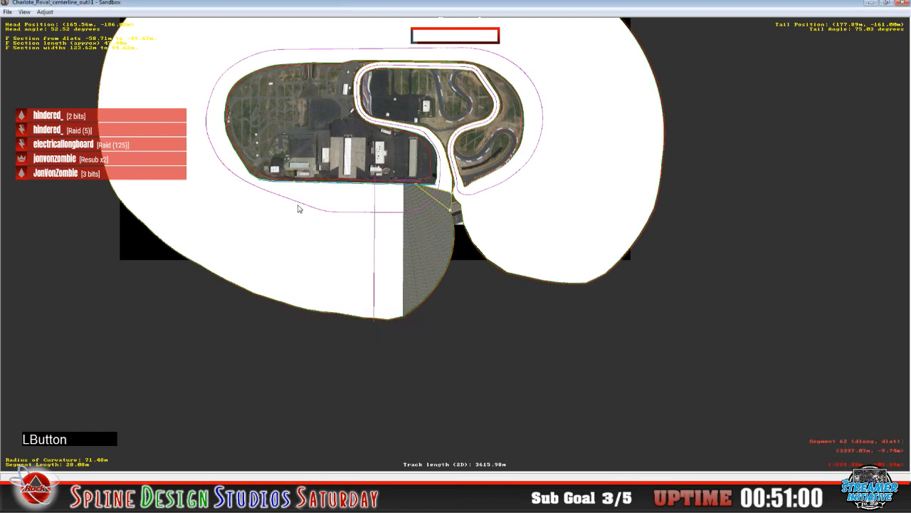
key("z")
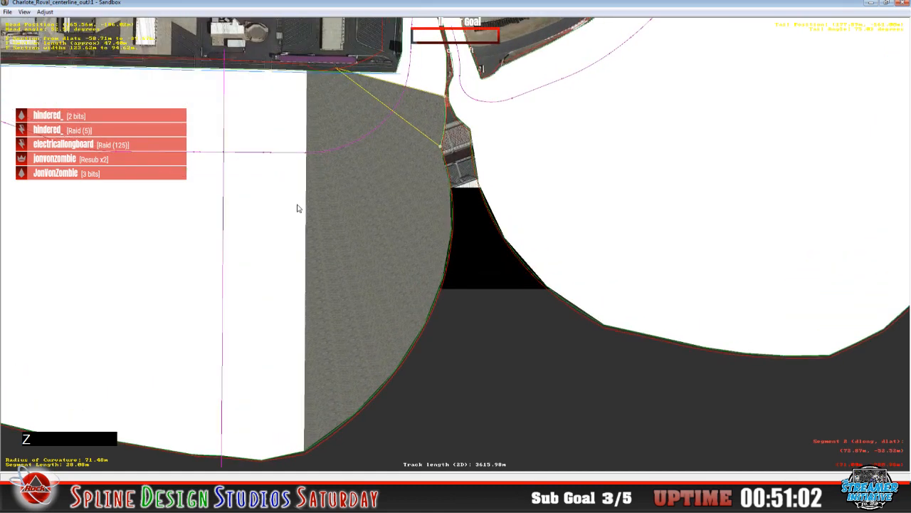
key("c")
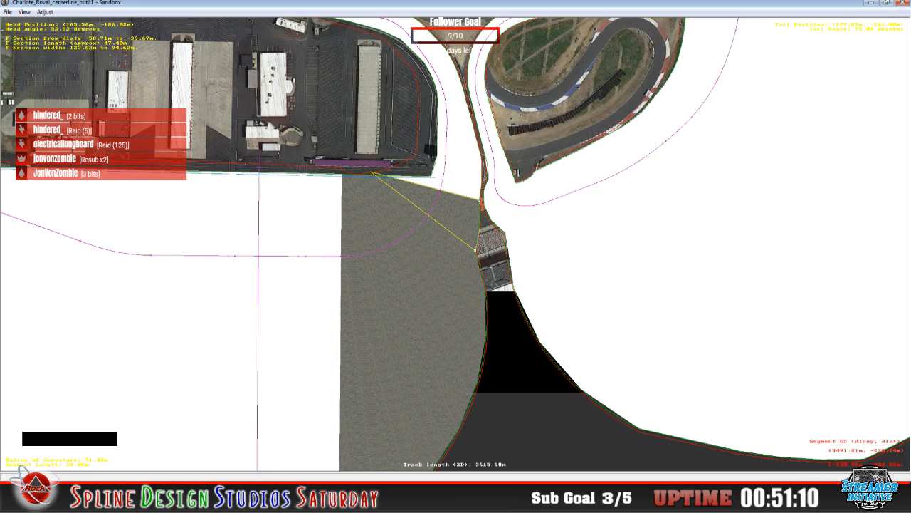
left_click(231, 499)
left_click(220, 424)
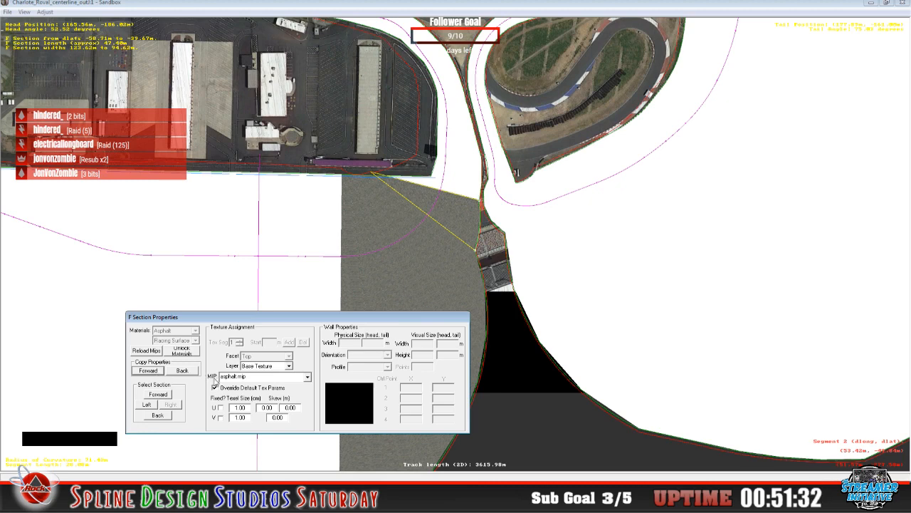
left_click(148, 372)
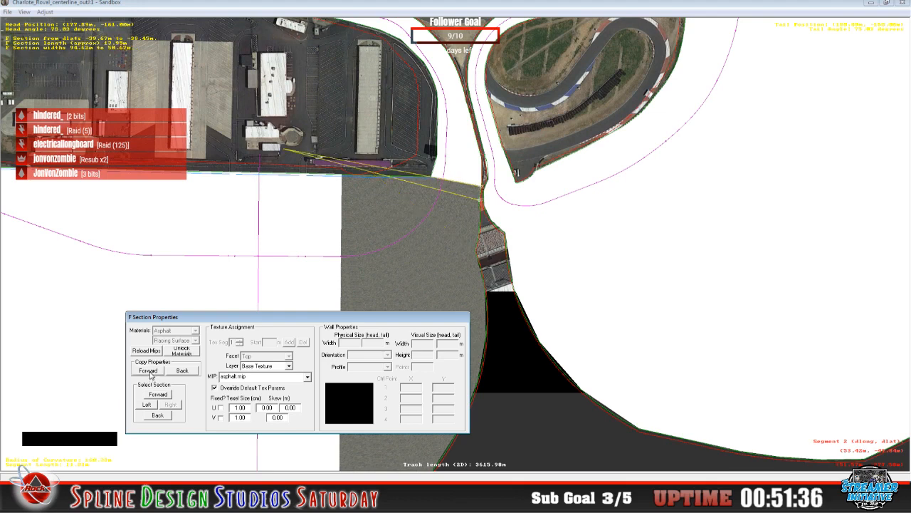
left_click(148, 371)
left_click(148, 371)
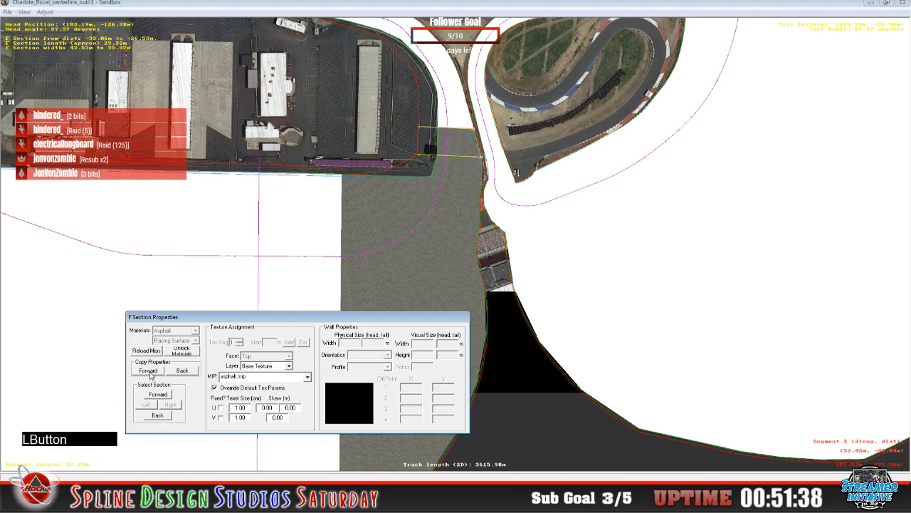
left_click(148, 371)
left_click(148, 371)
left_click(148, 371)
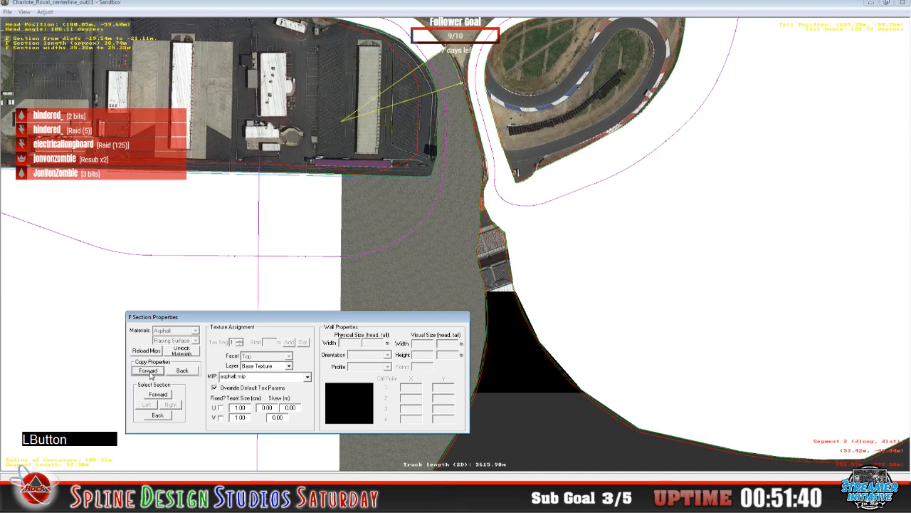
left_click(148, 371)
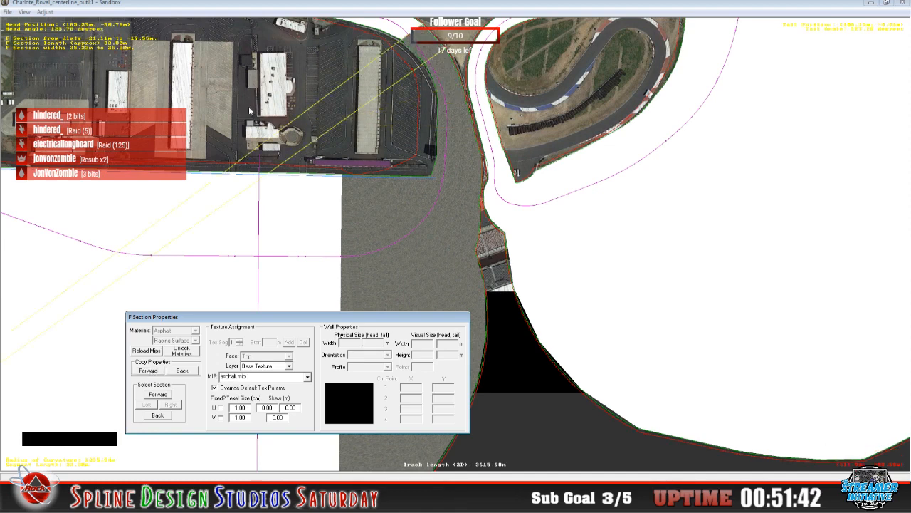
- Examine the asphalt on the infield entry in the Camera View's Slew Mode and return to the overhead track view
left_click(337, 7)
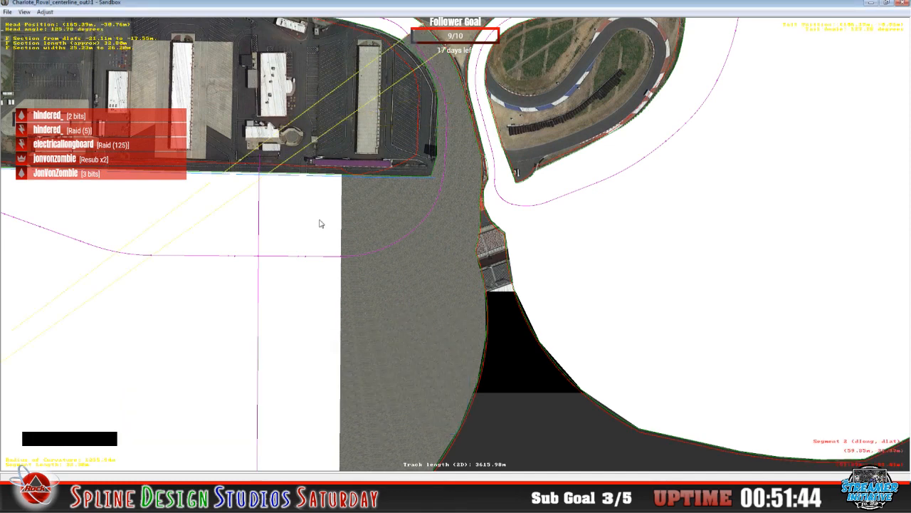
scroll(396, 240, "down", 3)
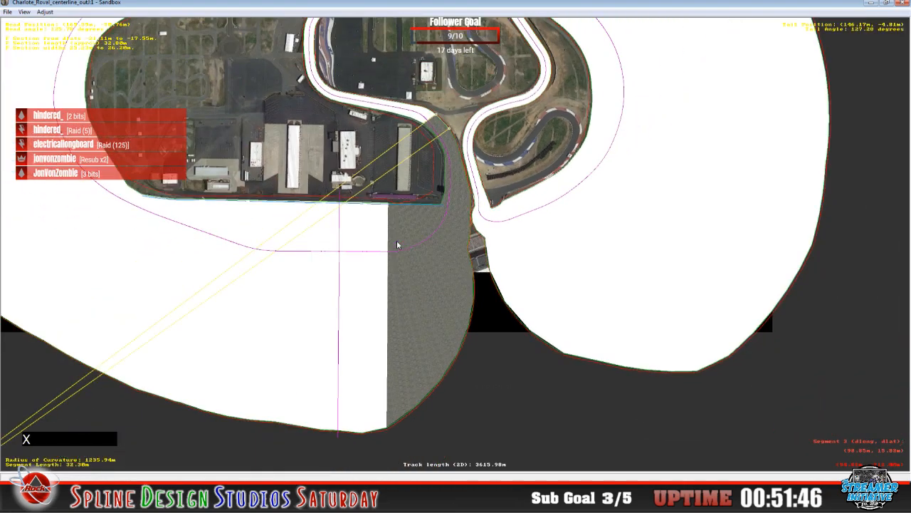
key("c")
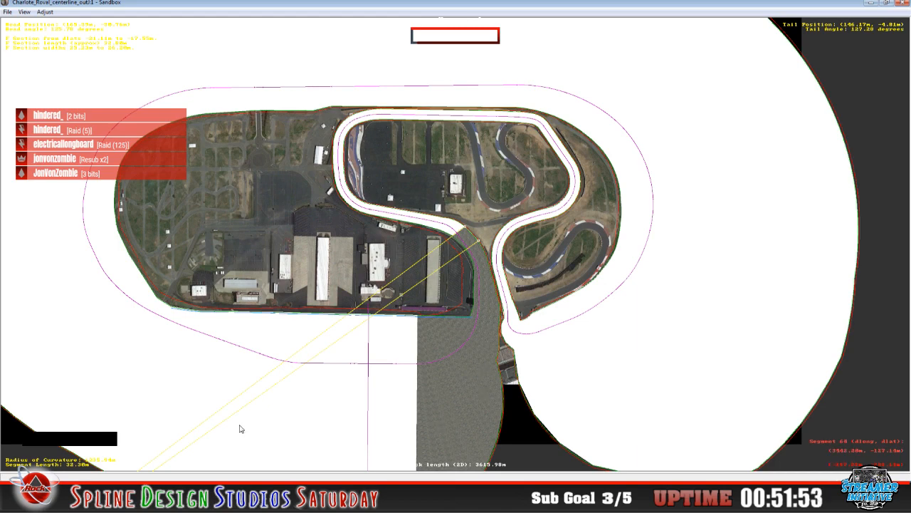
left_click(204, 476)
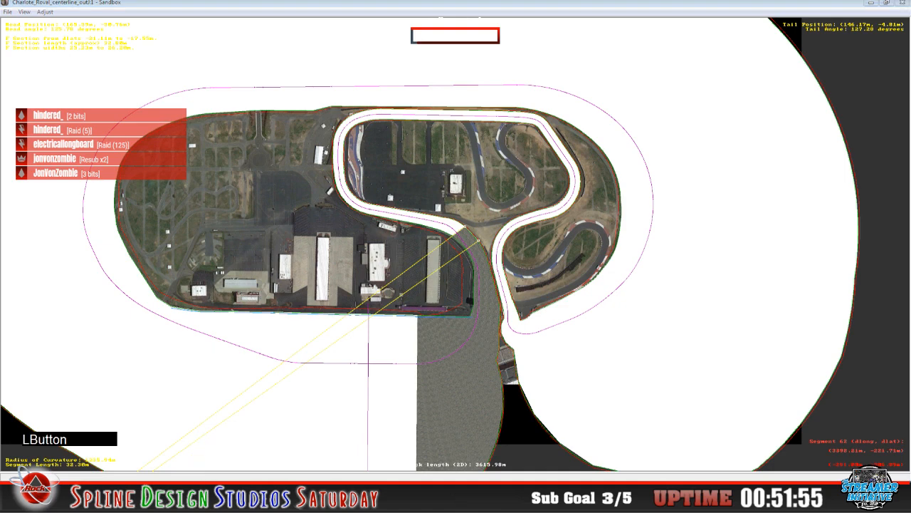
left_click(262, 454)
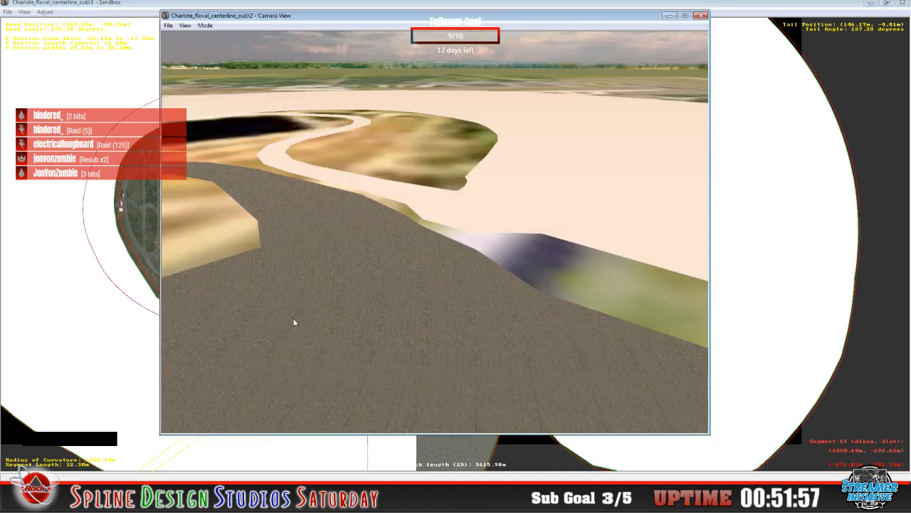
left_click(206, 26)
left_click(219, 47)
right_click_drag(235, 85, 285, 214)
left_click_drag(285, 213, 274, 178)
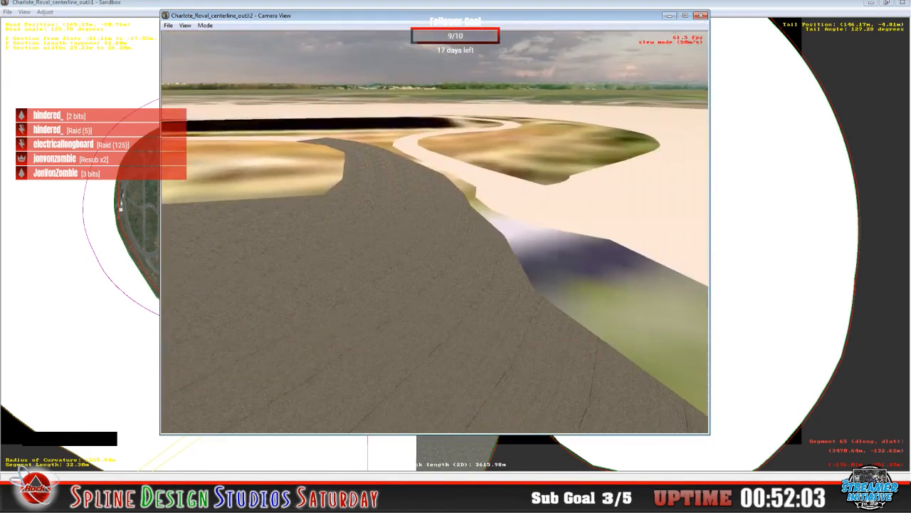
key("space")
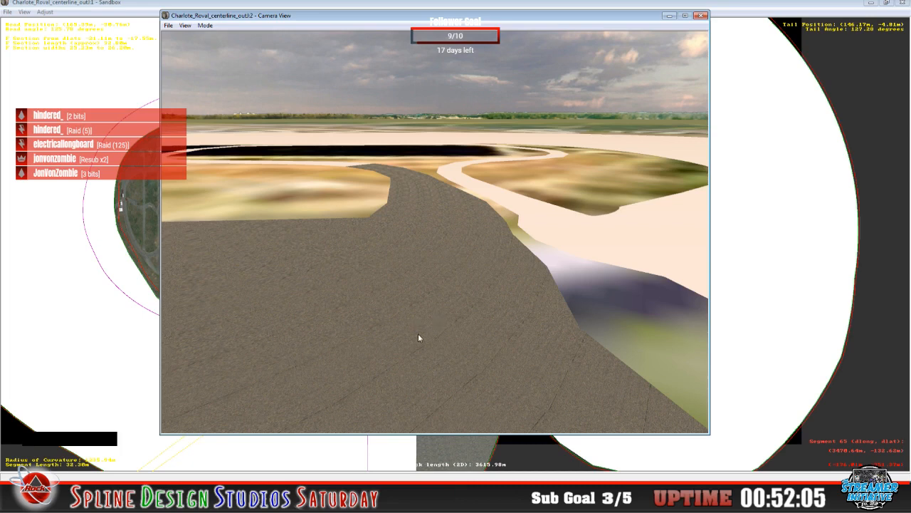
left_click(280, 9)
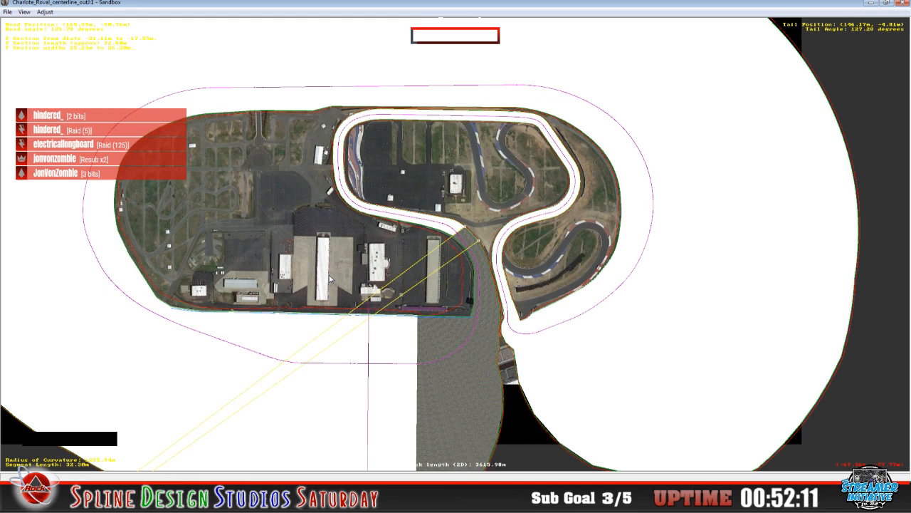
- Copy the asphalt properties forward through all F sections of the infield road course and onto the first wide section rejoining the oval
left_click(255, 498)
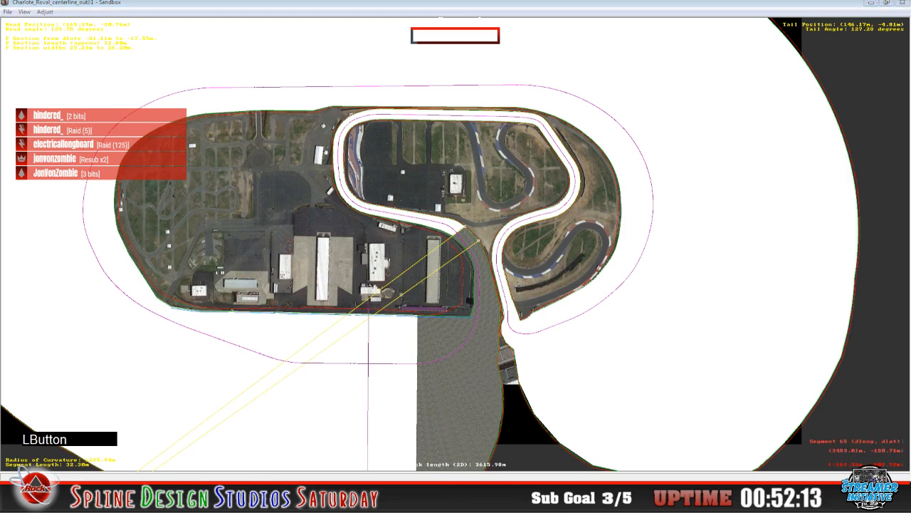
left_click(225, 427)
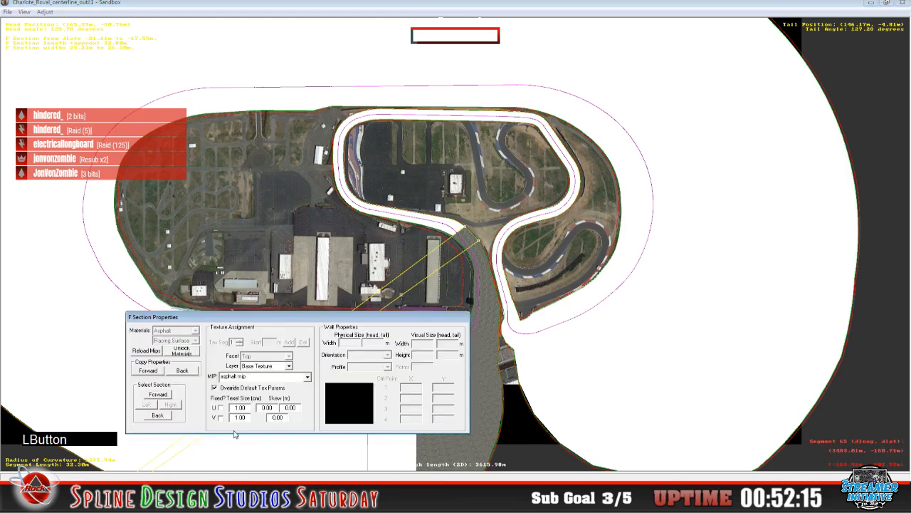
left_click_drag(333, 321, 404, 338)
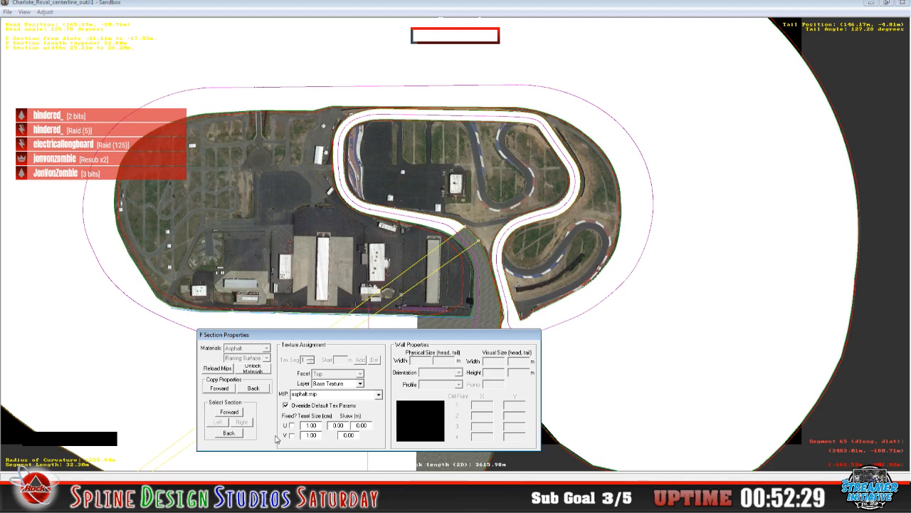
left_click(219, 388)
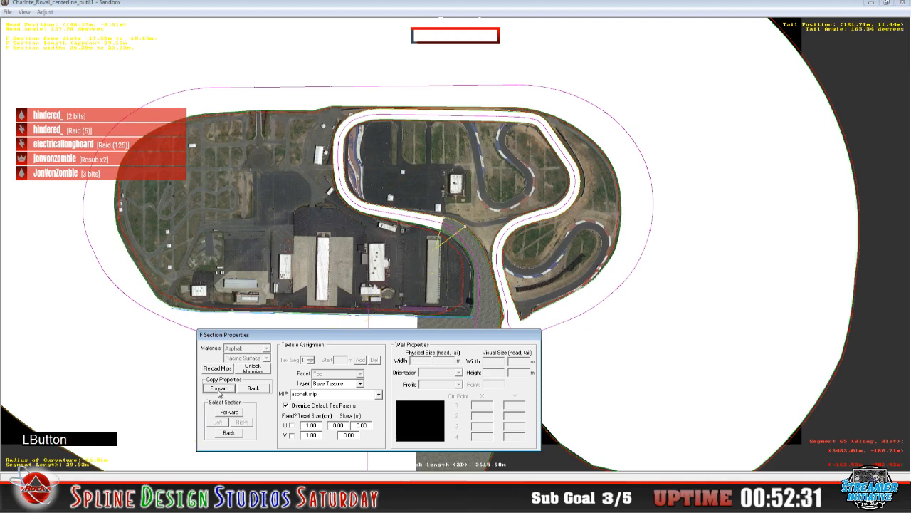
left_click(219, 388)
left_click(219, 388)
left_click(219, 389)
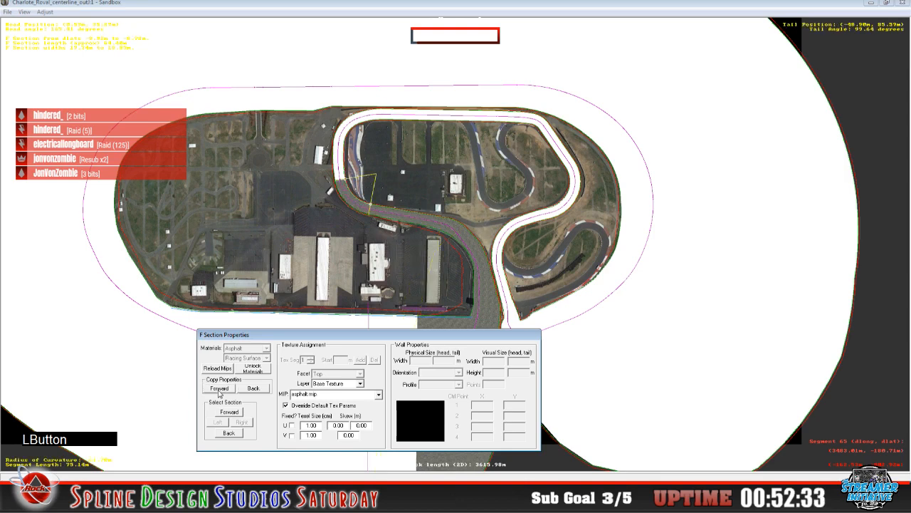
left_click(219, 388)
left_click(219, 389)
left_click(220, 388)
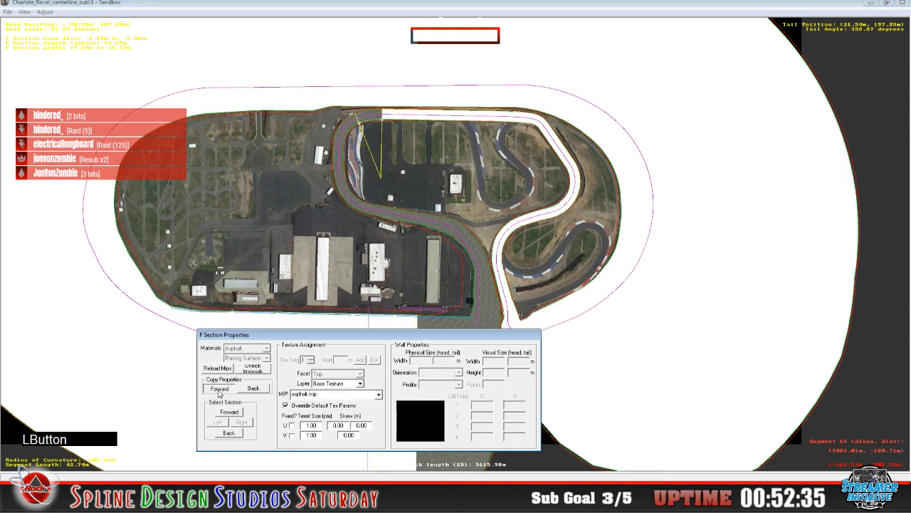
left_click(219, 389)
left_click(219, 388)
left_click(219, 389)
left_click(219, 389)
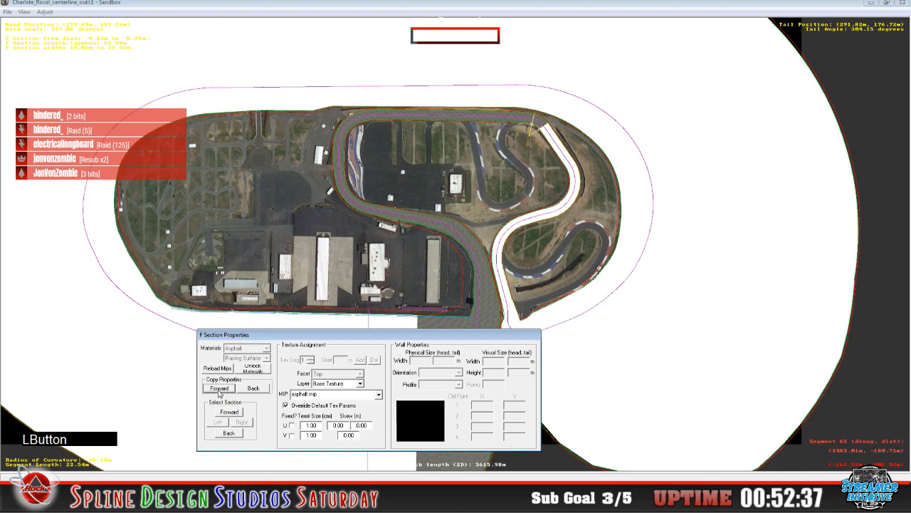
left_click(219, 389)
left_click(220, 389)
left_click(220, 389)
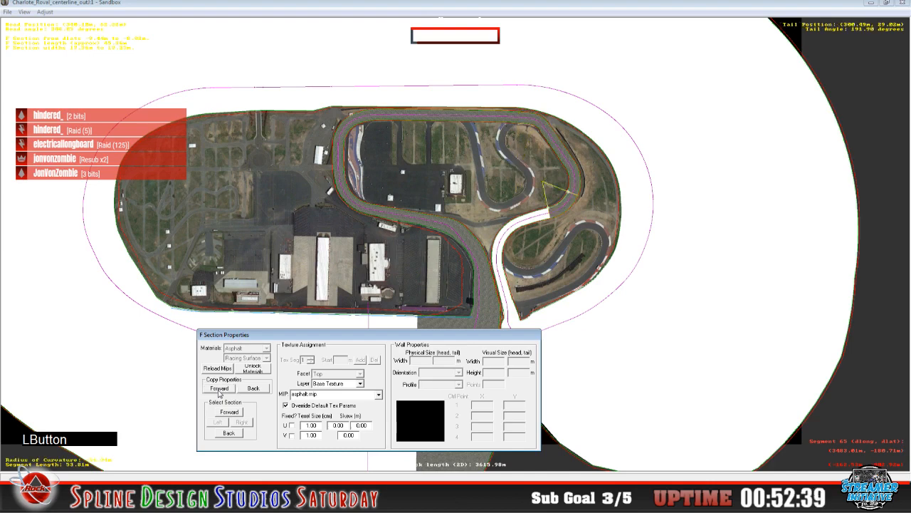
left_click(219, 389)
left_click(219, 388)
left_click(219, 389)
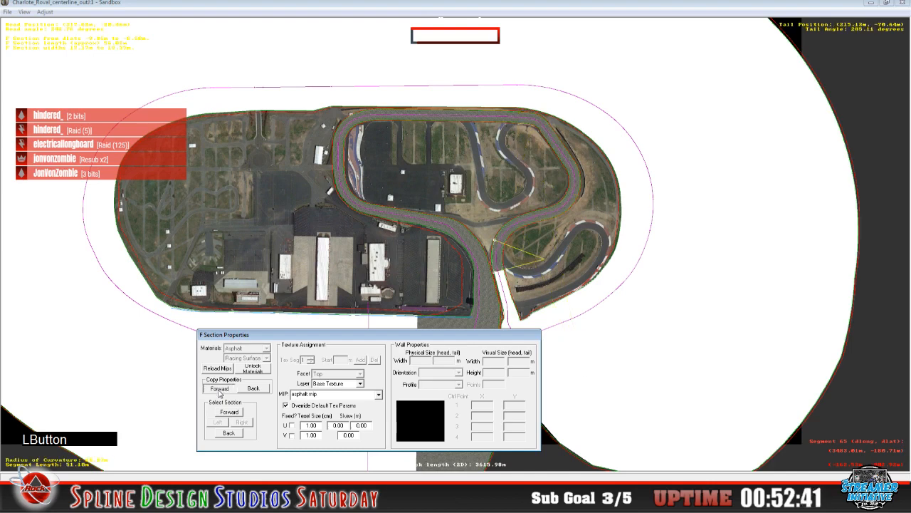
left_click(219, 389)
left_click(219, 388)
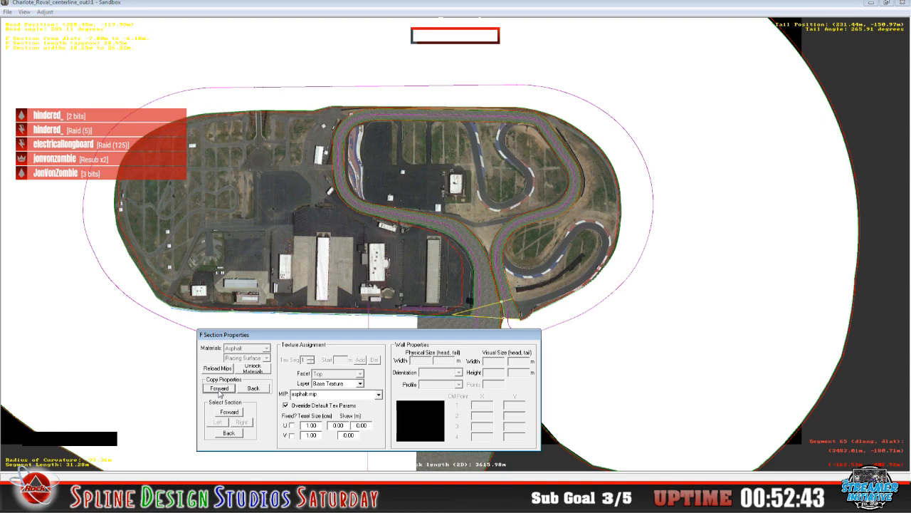
left_click(219, 388)
left_click(219, 389)
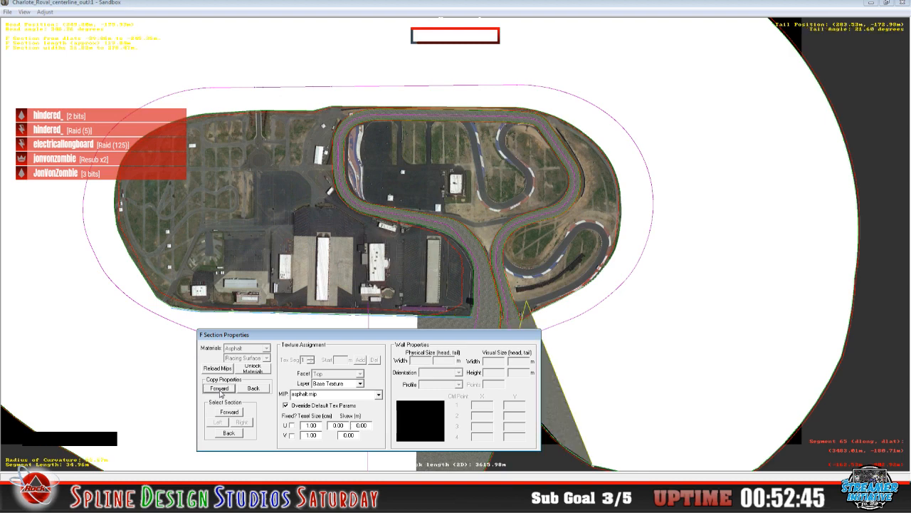
- Copy the asphalt properties forward through all remaining wide F sections, around the oval and onto the straight before the infield turn-off
left_click_drag(288, 335, 197, 312)
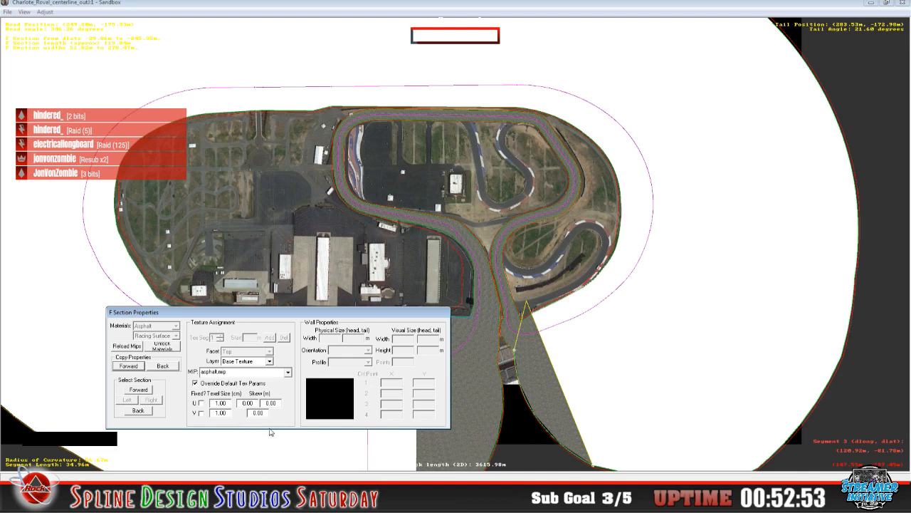
left_click(128, 366)
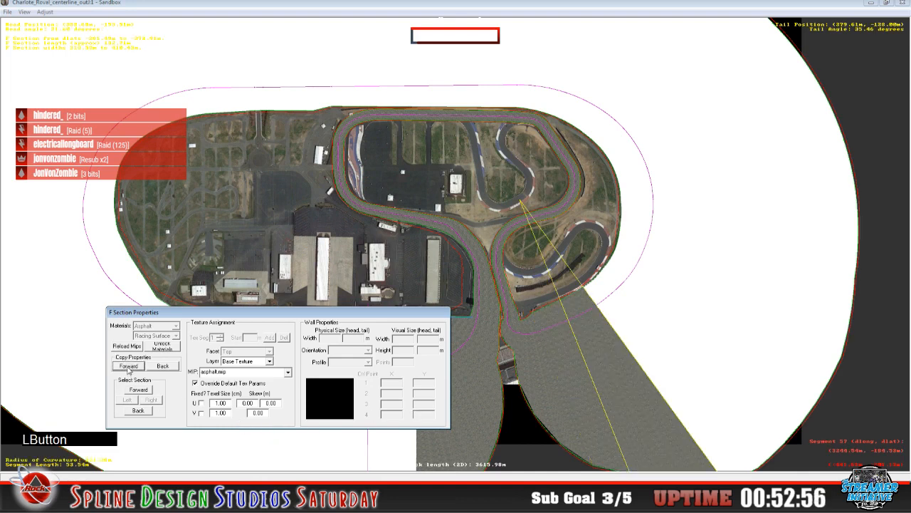
left_click(128, 366)
left_click(129, 366)
left_click(128, 366)
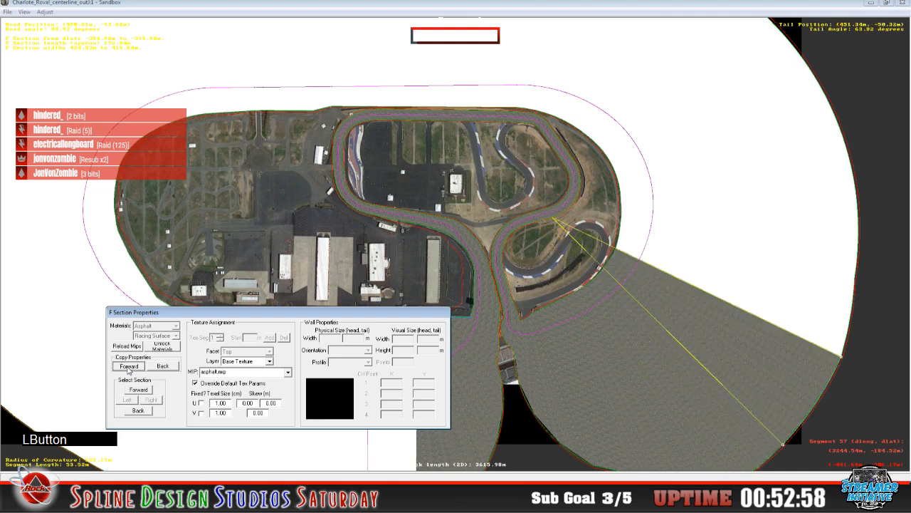
left_click(128, 366)
left_click(128, 366)
left_click(128, 366)
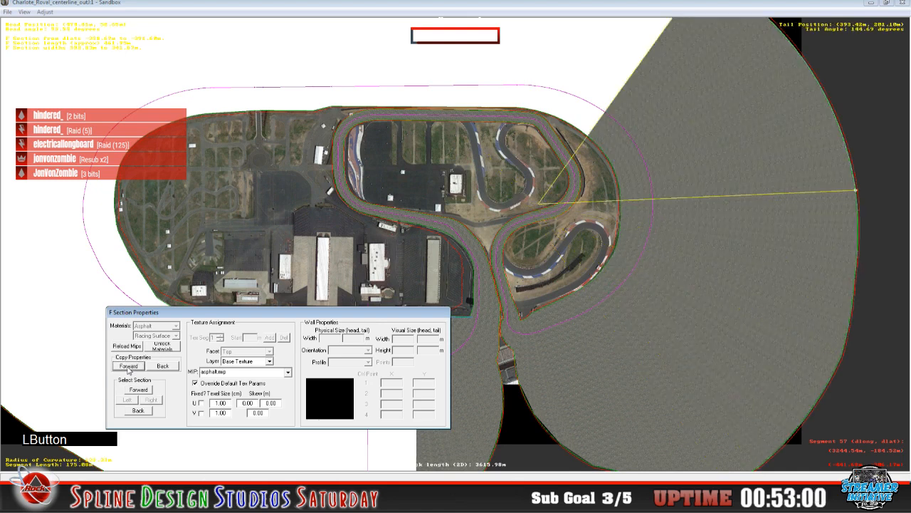
left_click(128, 366)
left_click(129, 366)
left_click(128, 366)
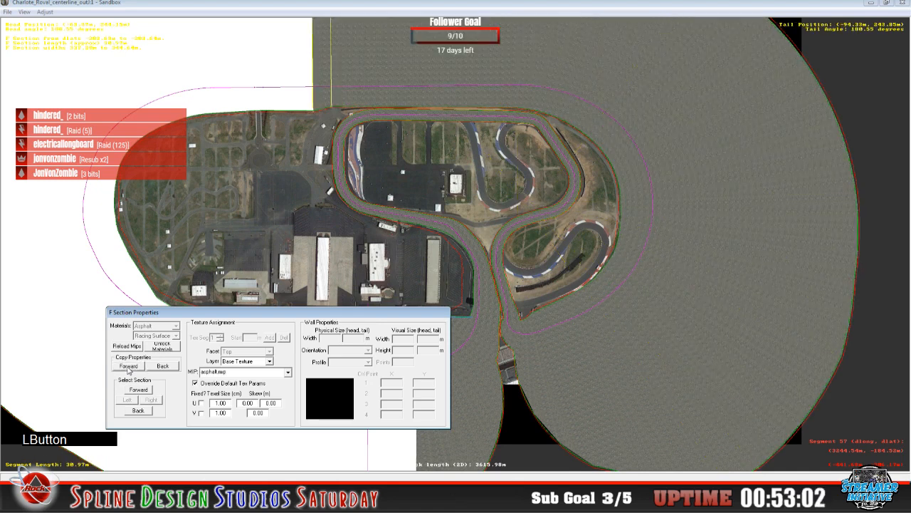
left_click(128, 366)
left_click(128, 366)
left_click(128, 366)
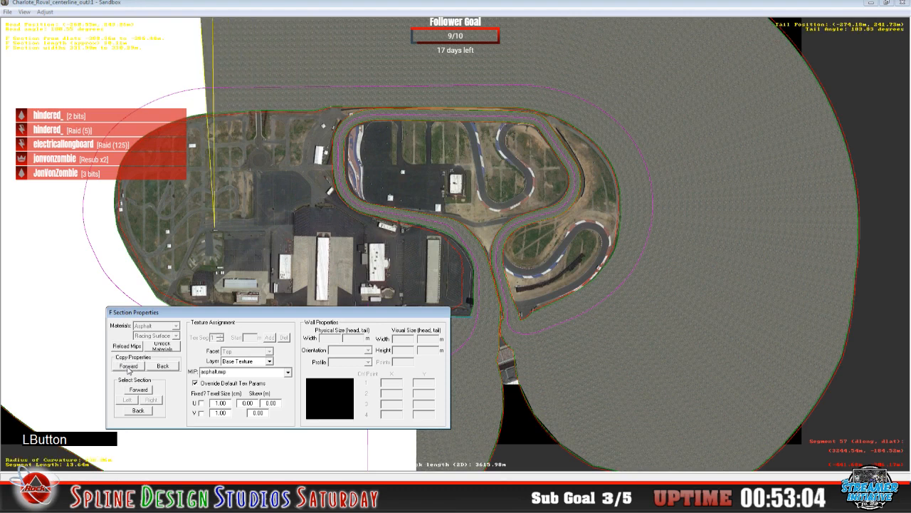
left_click(128, 366)
left_click(129, 366)
left_click(129, 366)
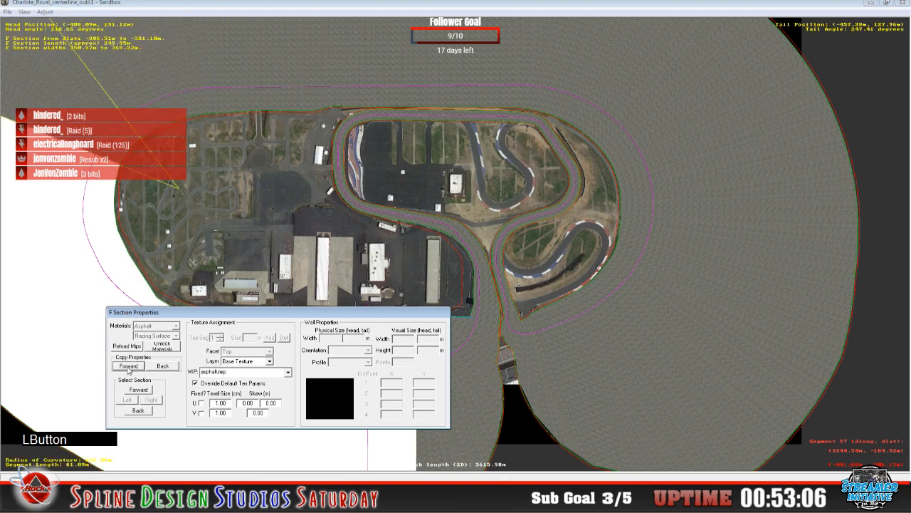
left_click(129, 366)
left_click(129, 365)
left_click(128, 366)
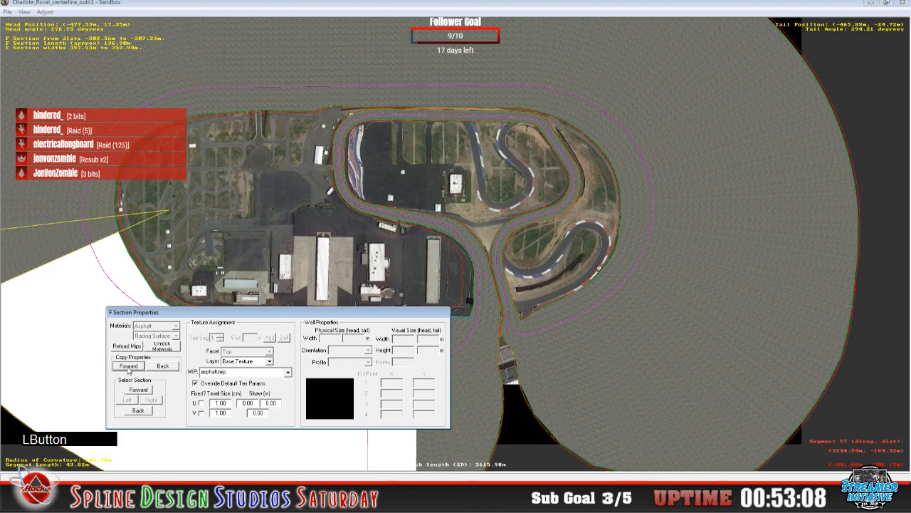
left_click(128, 366)
left_click(129, 366)
left_click(129, 366)
left_click(128, 366)
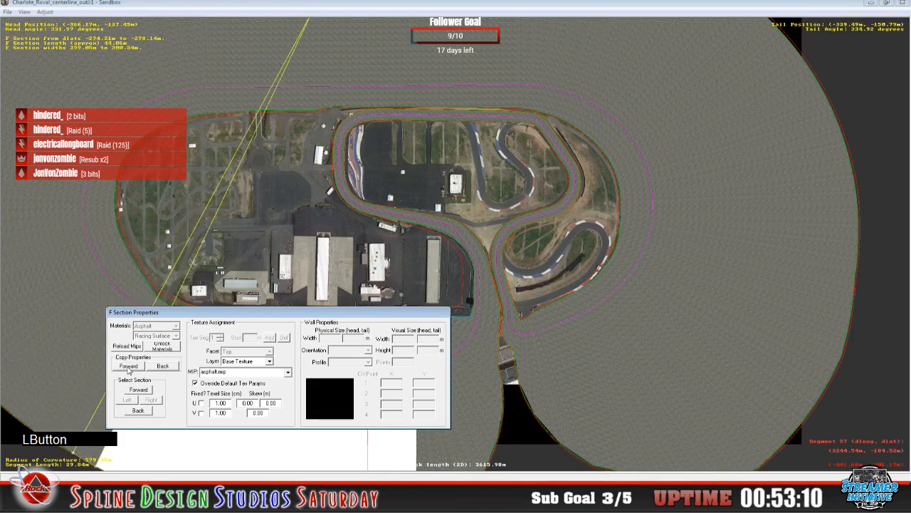
left_click(128, 366)
left_click(128, 366)
left_click(128, 366)
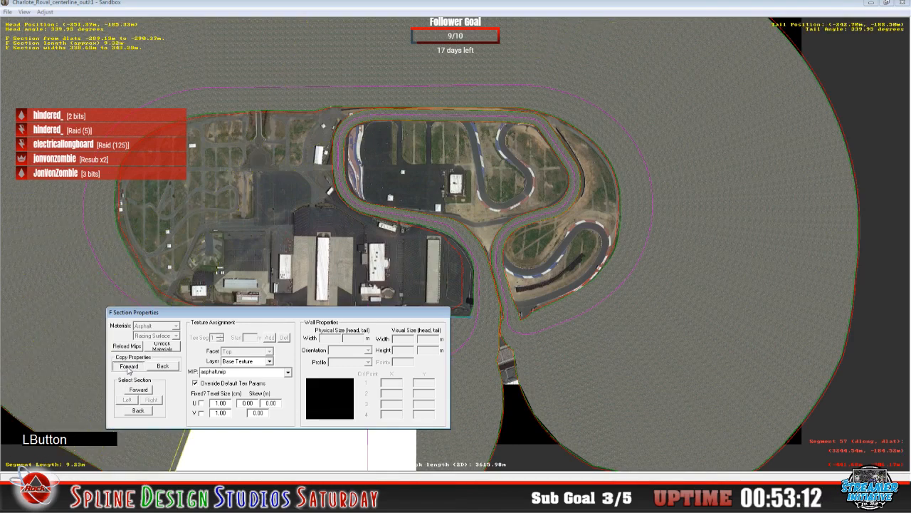
left_click(129, 366)
left_click(128, 366)
left_click(128, 366)
left_click(128, 366)
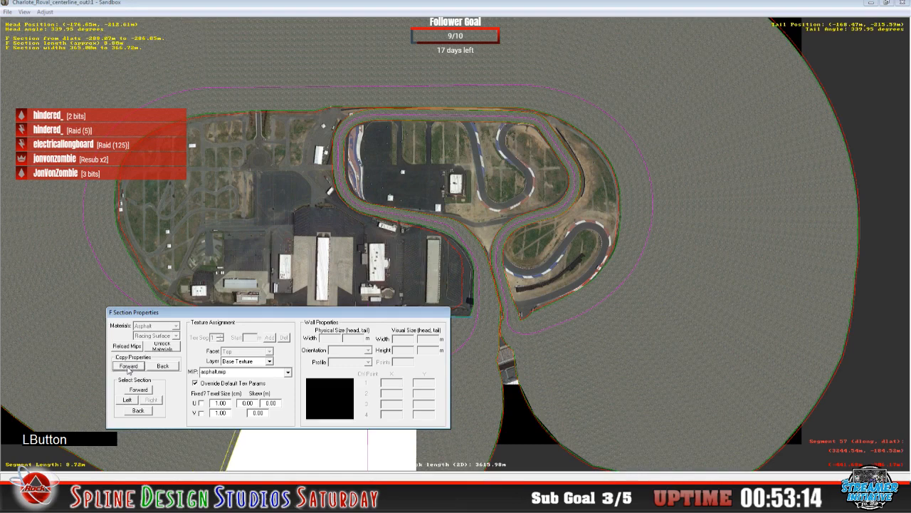
left_click(128, 365)
left_click(129, 365)
left_click(128, 366)
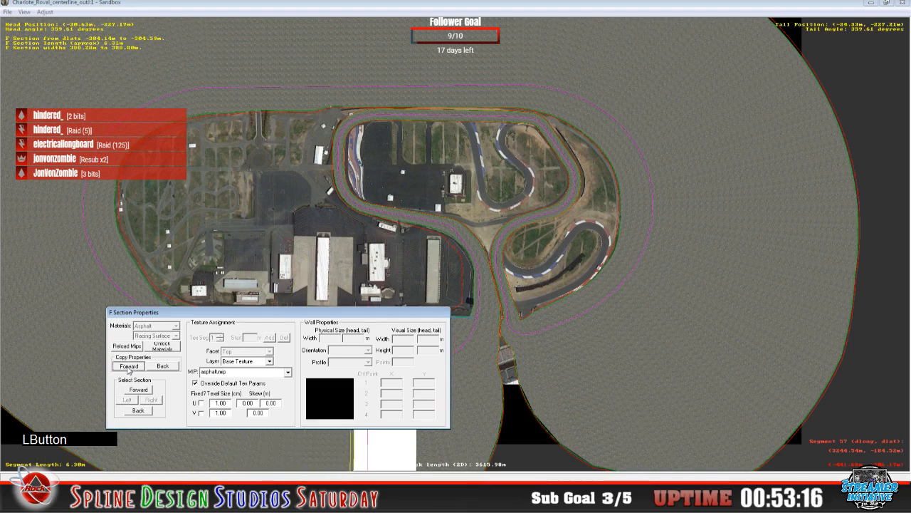
left_click(128, 366)
left_click(128, 366)
left_click(128, 366)
left_click(128, 366)
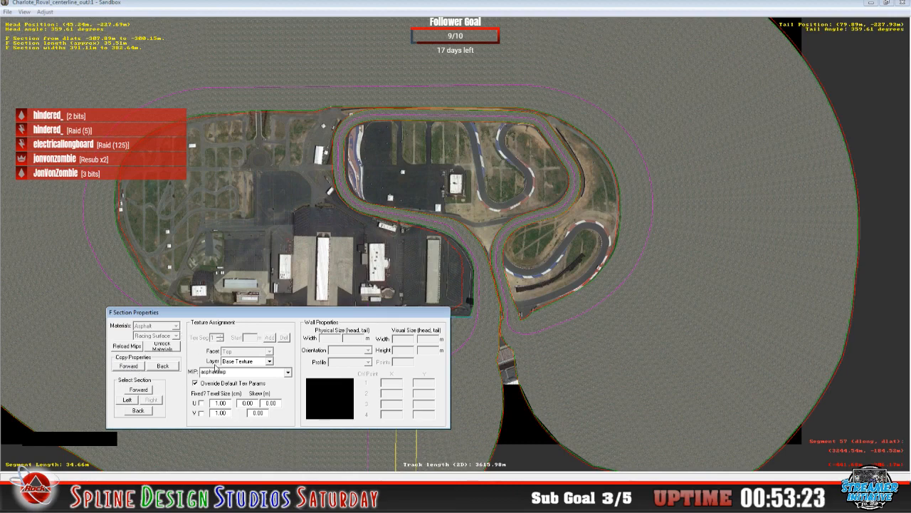
- Turn on Display Extended Surface Types for the overhead view of the whole track
left_click(288, 14)
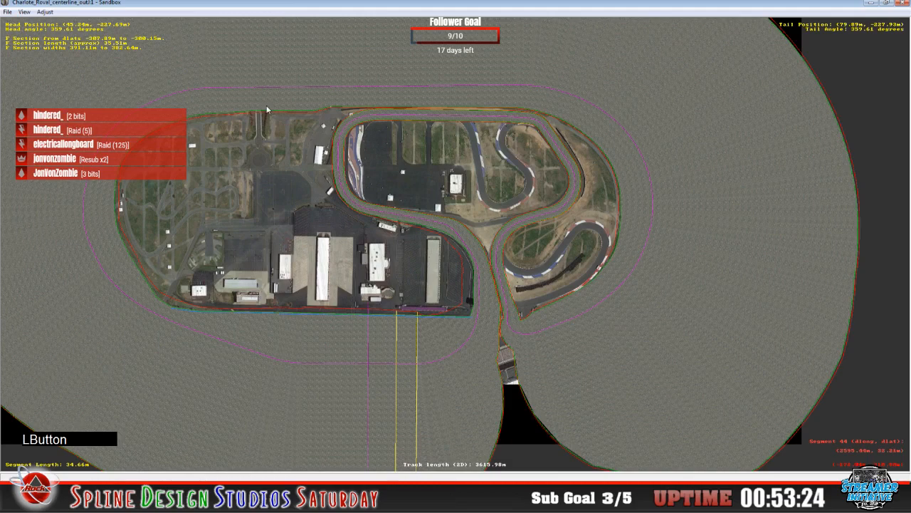
scroll(268, 111, "down", 4)
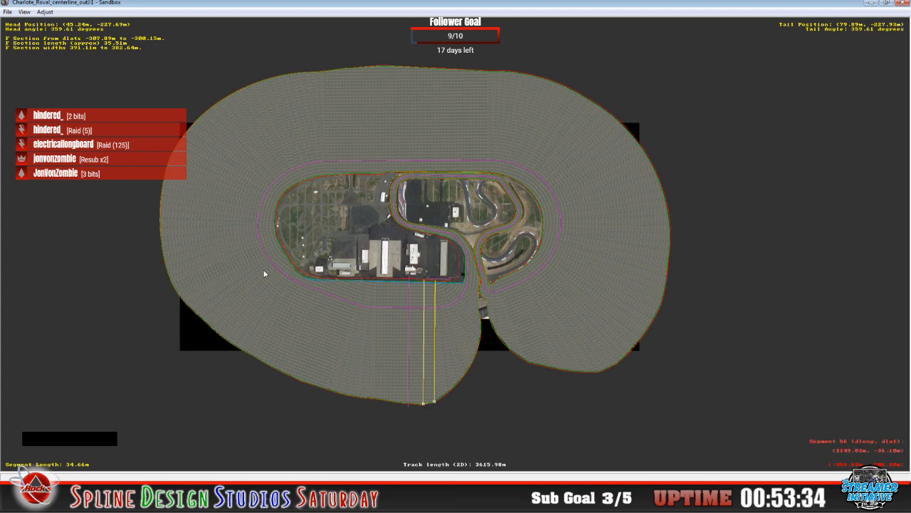
left_click(24, 12)
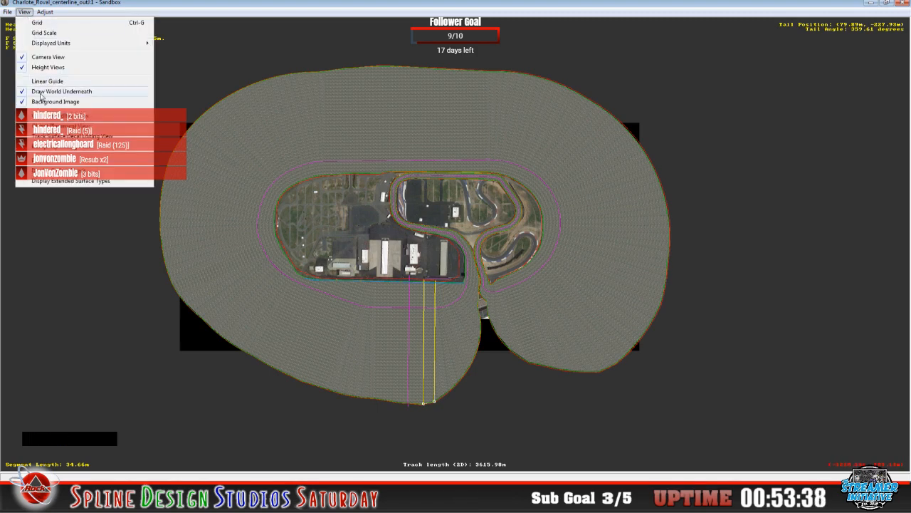
left_click(64, 181)
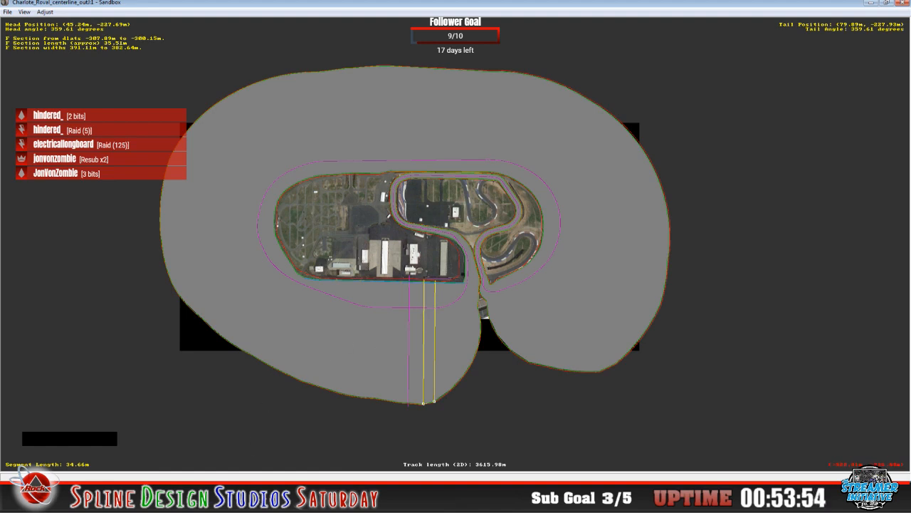
- Bring back the F section properties and unlock the materials of the selected section before the infield turn-off
left_click(233, 497)
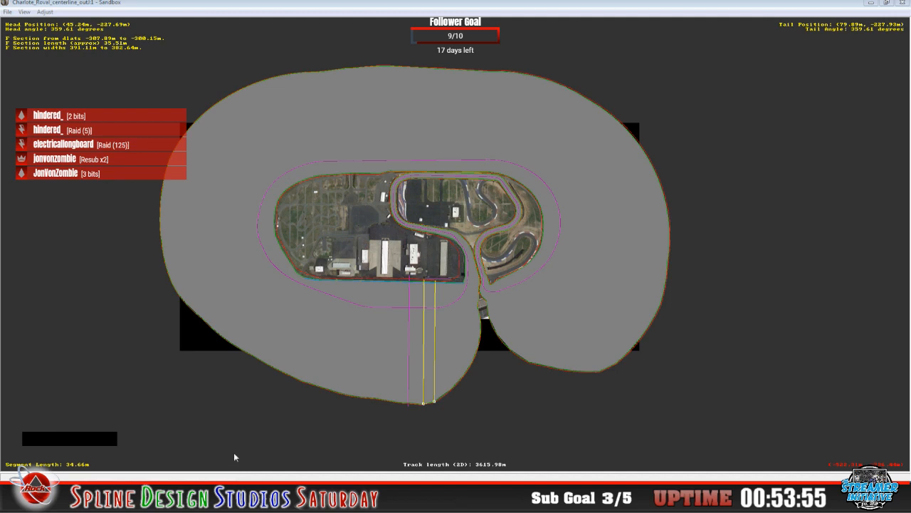
left_click(233, 427)
left_click(169, 348)
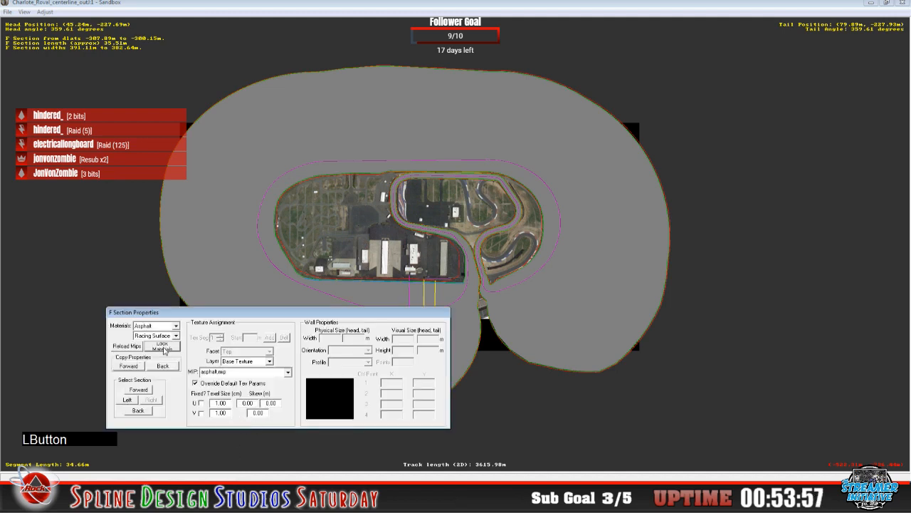
- Set the selected section's material to Concrete and check its surface colour by stepping to the next section and back
left_click(174, 327)
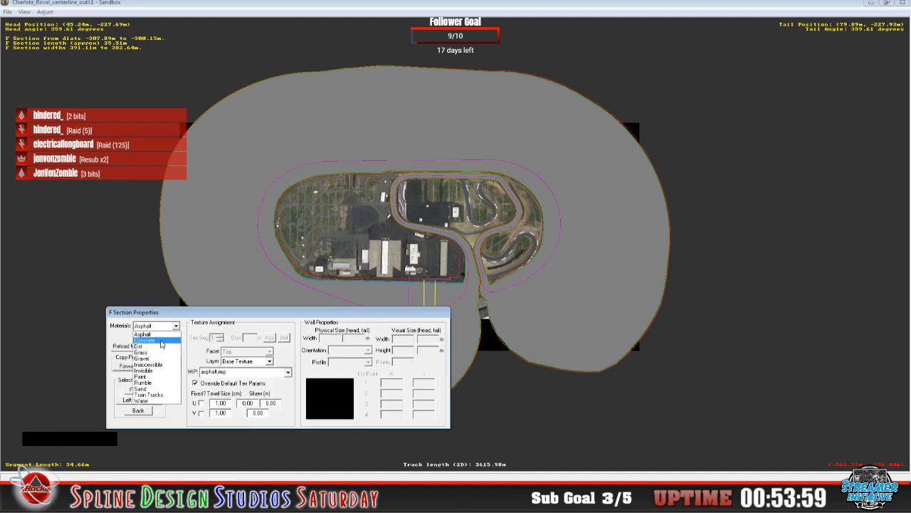
left_click(161, 343)
left_click_drag(215, 317, 631, 240)
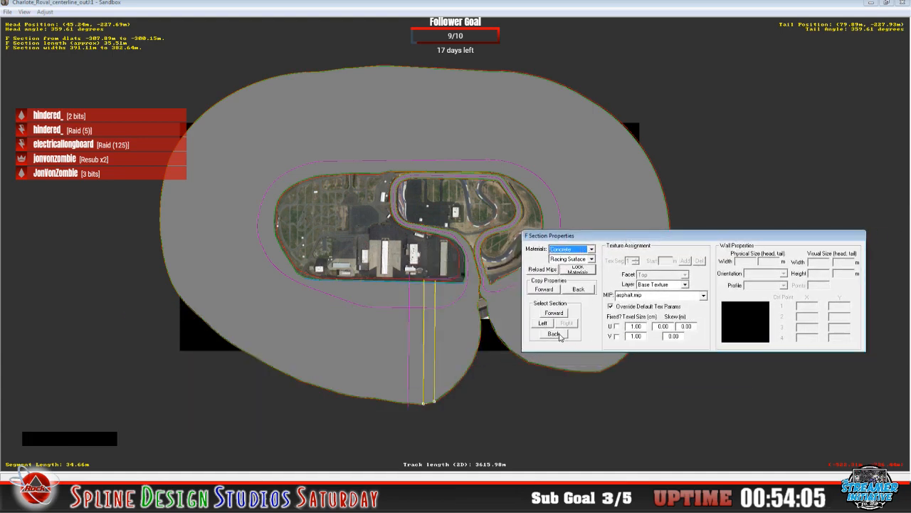
left_click(554, 312)
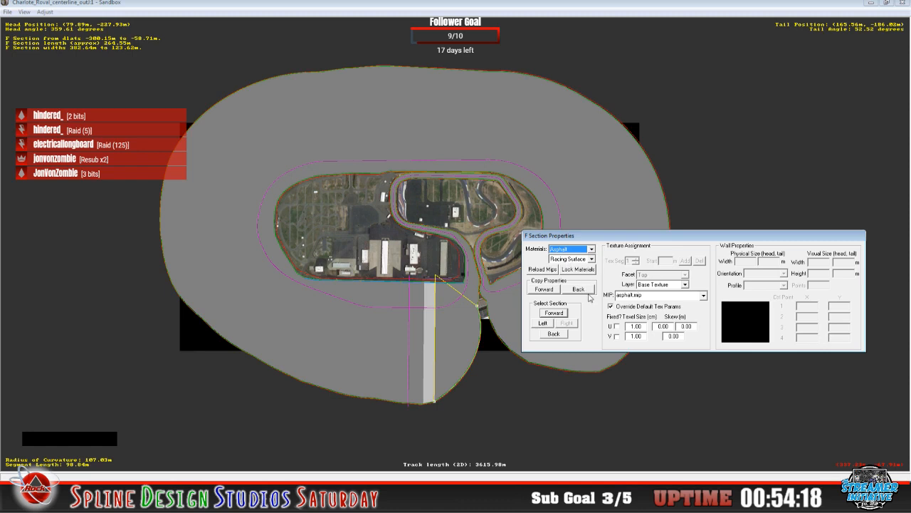
left_click(554, 334)
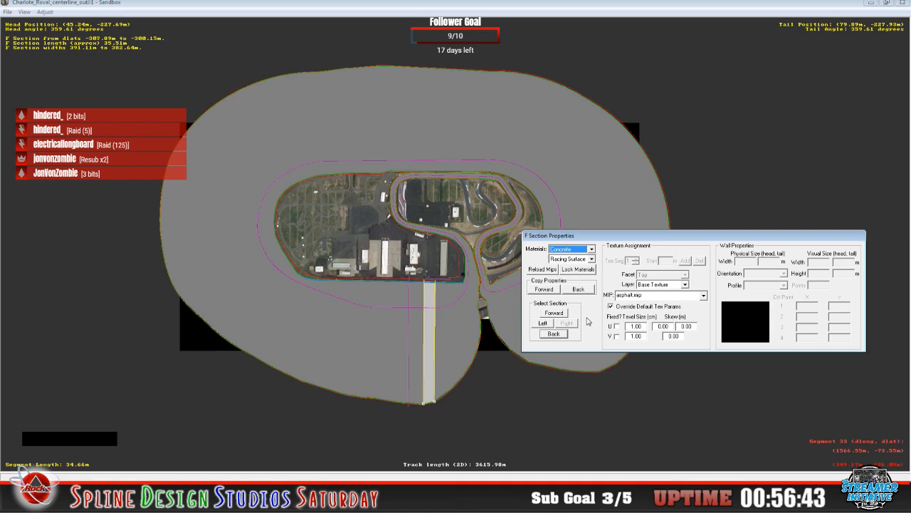
- Set the selected section's material to Dirt and check its surface colour by stepping to the previous section and back
left_click(590, 249)
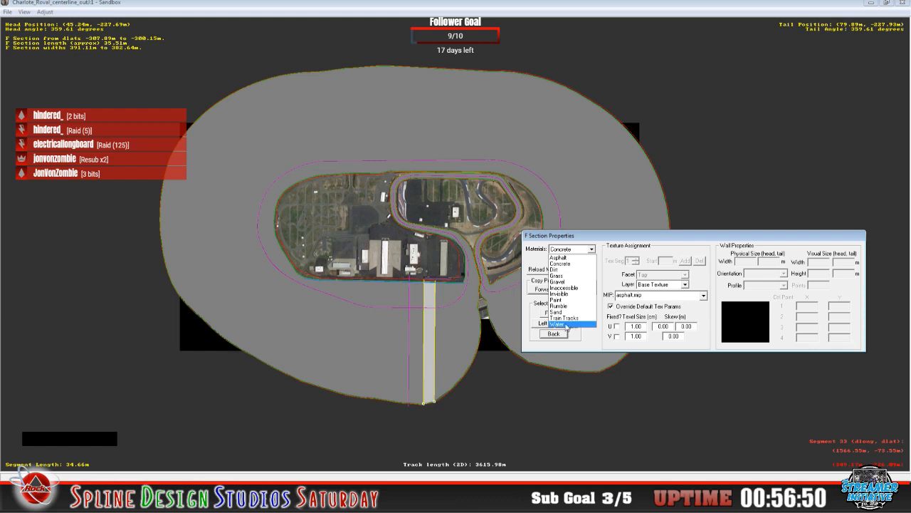
left_click(616, 245)
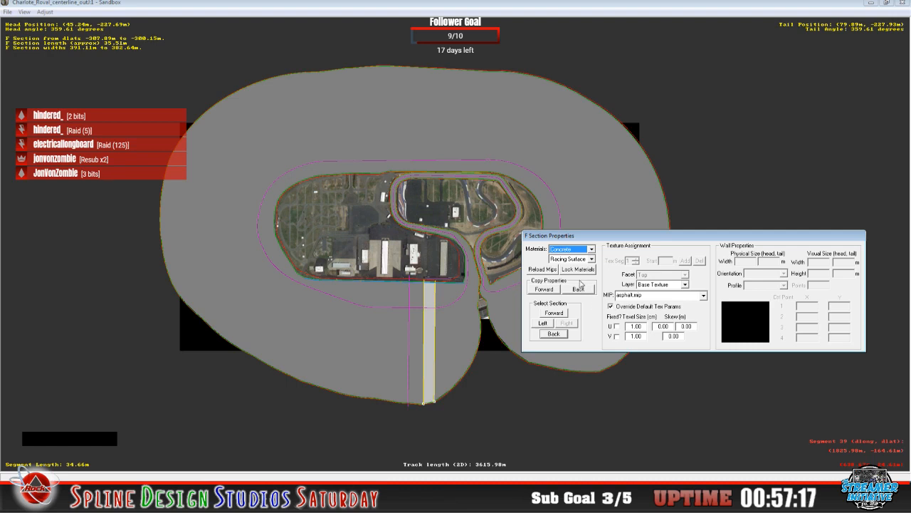
left_click(593, 250)
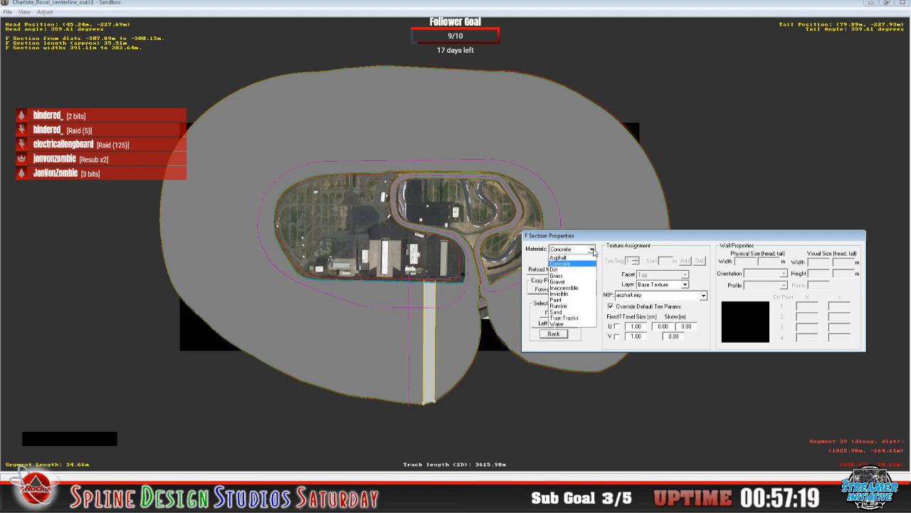
left_click(586, 270)
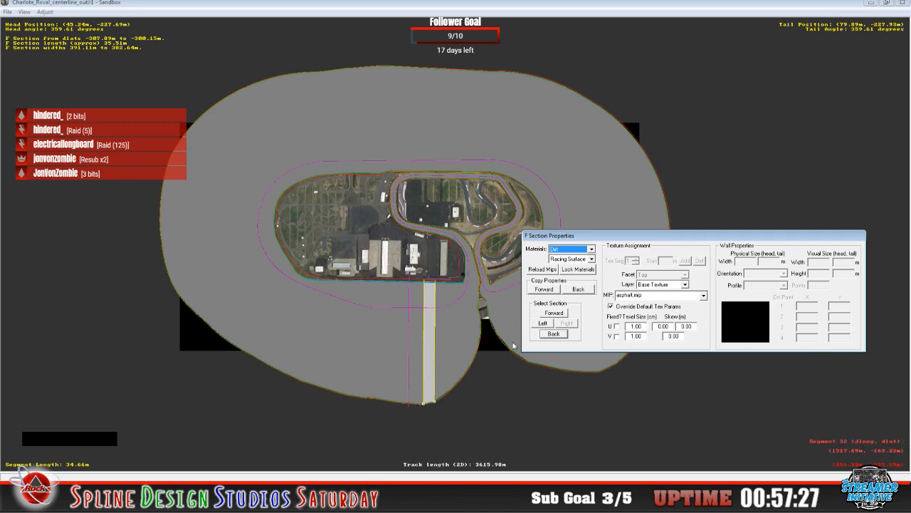
left_click(563, 337)
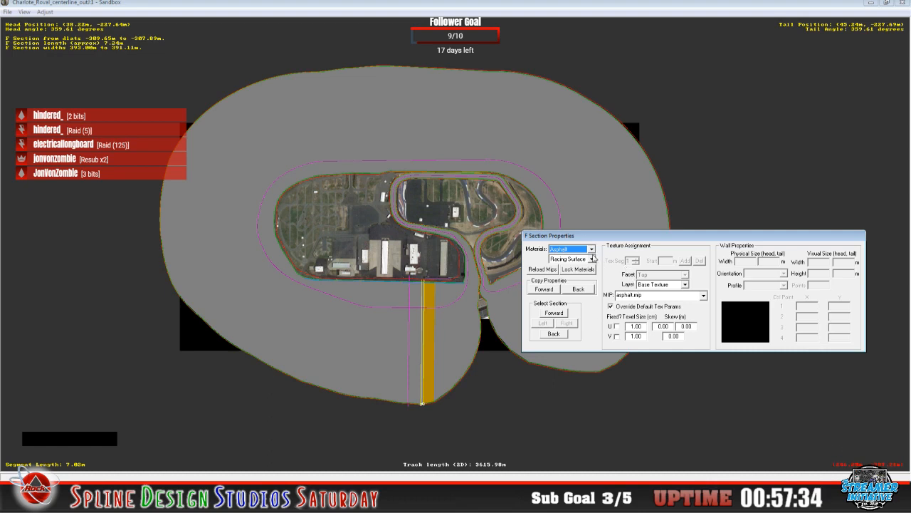
left_click(553, 313)
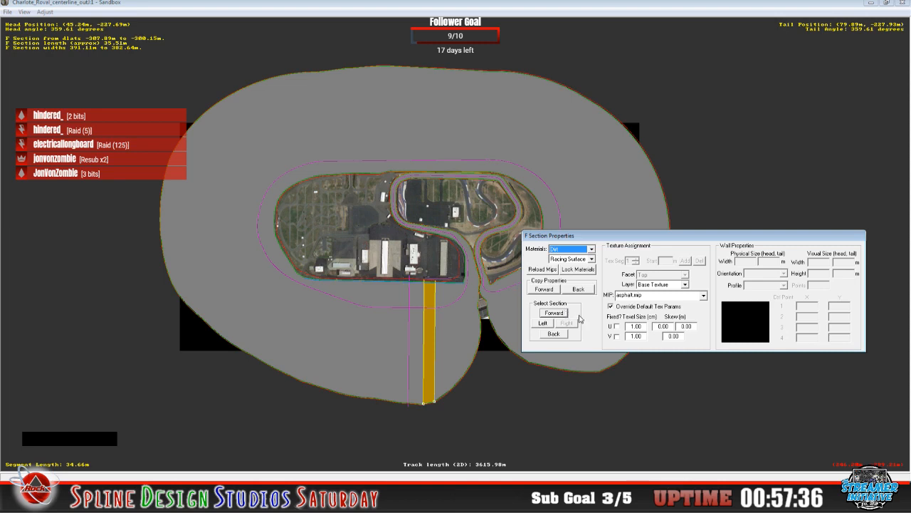
- Move the F Section Properties window away from the Dirt section and select successive F sections along the track's southwestern outer edge
left_click(617, 239)
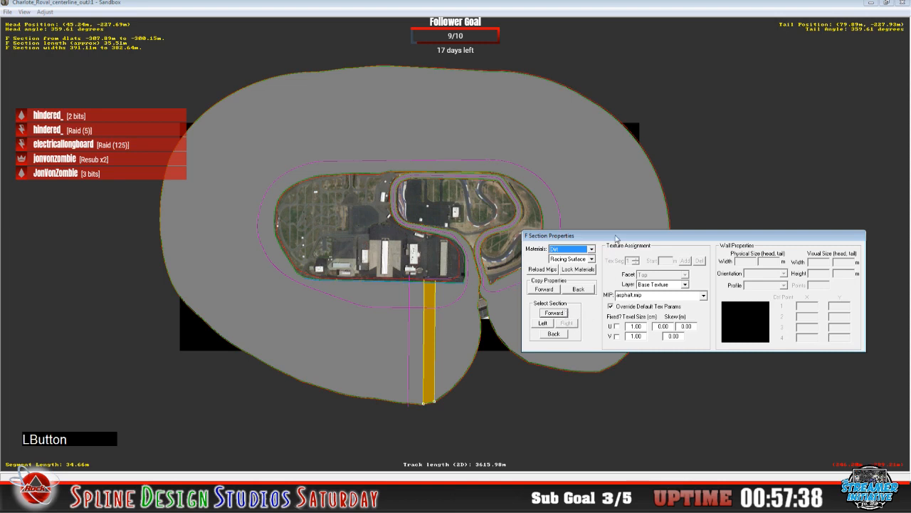
left_click_drag(617, 239, 575, 177)
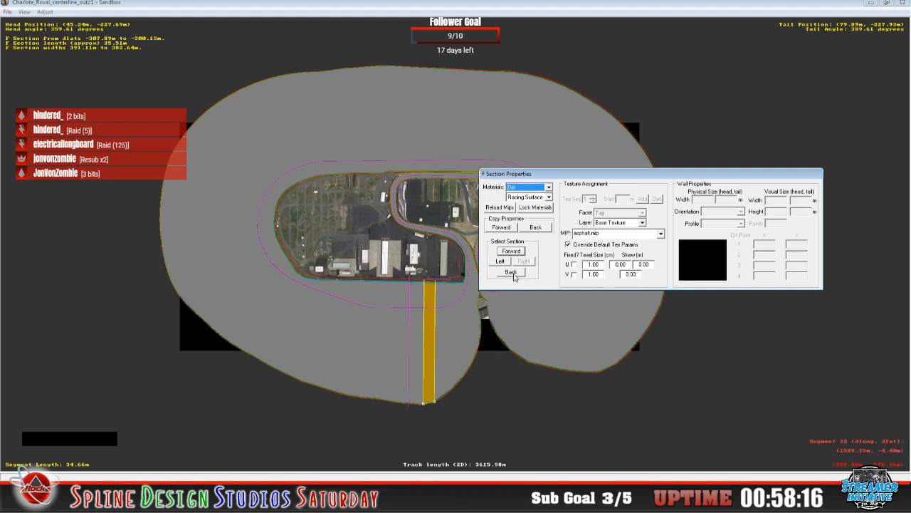
left_click(393, 401)
left_click_drag(365, 393, 316, 383)
left_click(302, 381)
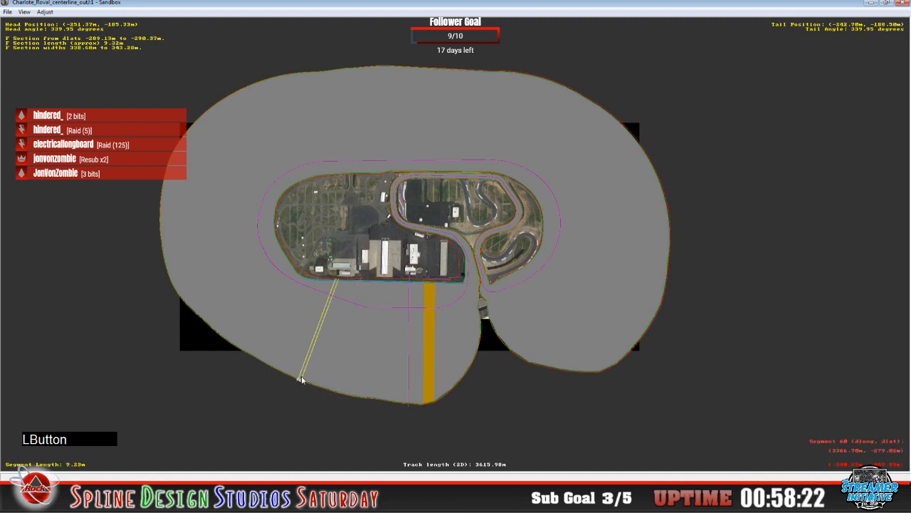
left_click(279, 372)
left_click_drag(276, 373, 259, 358)
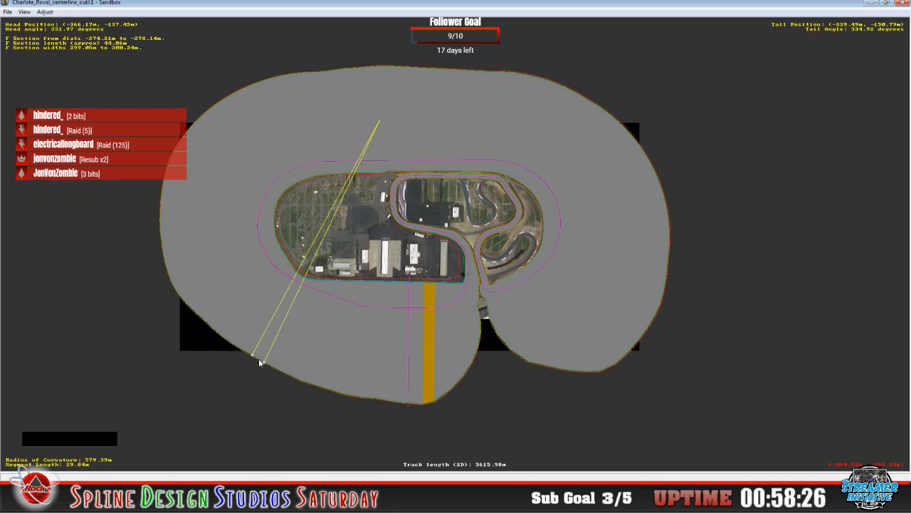
- Select the neighbouring F section on the southwestern outer edge, one section back towards the Dirt strip, and bring up its properties
key("z")
key("z")
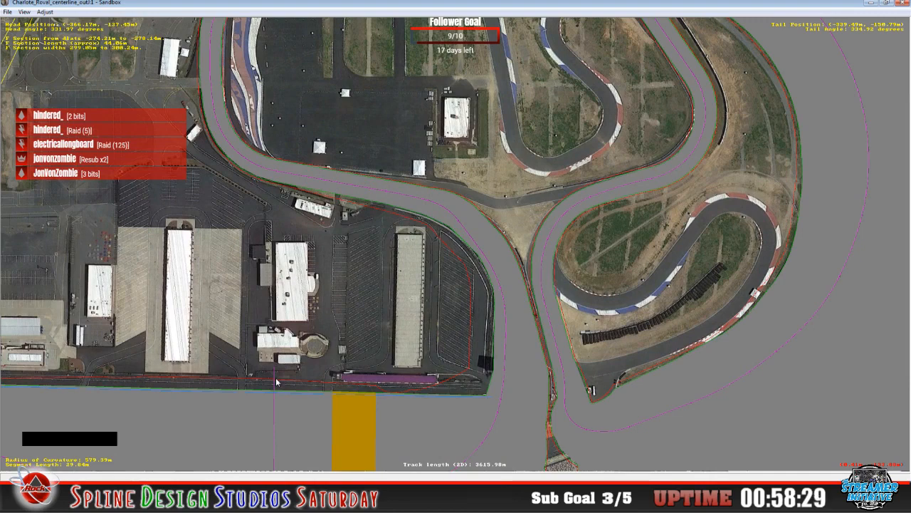
key("c")
key("c")
key("c")
key("c")
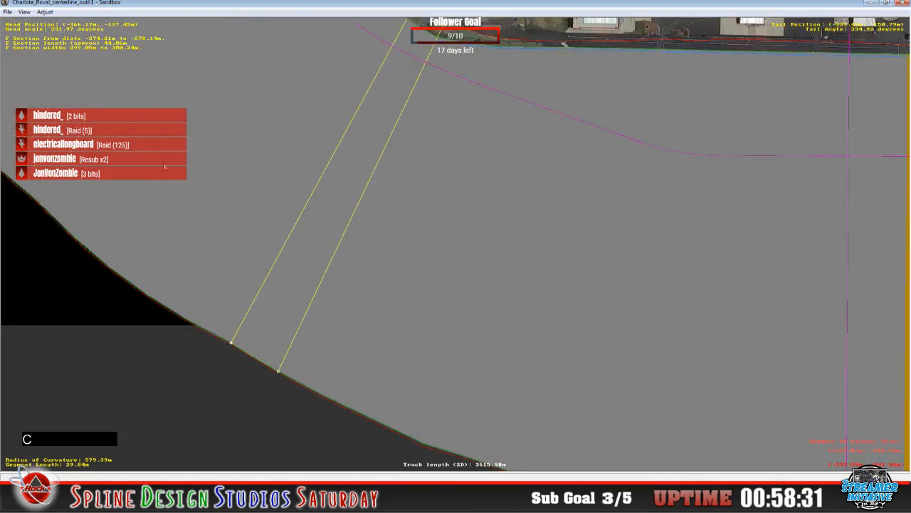
key("x")
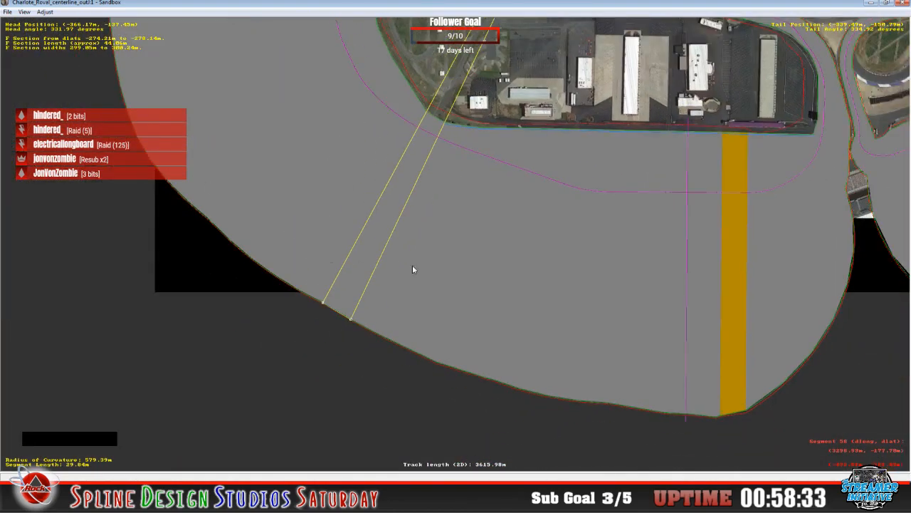
left_click(362, 324)
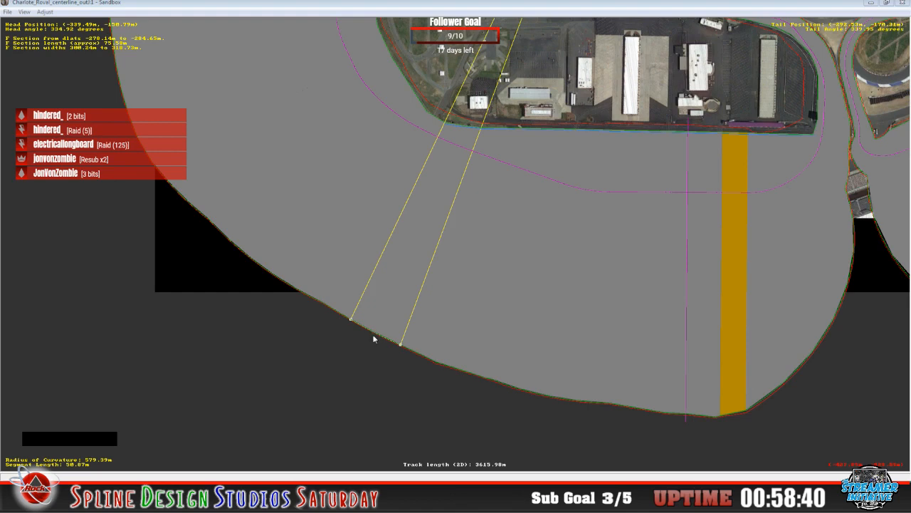
left_click(217, 432)
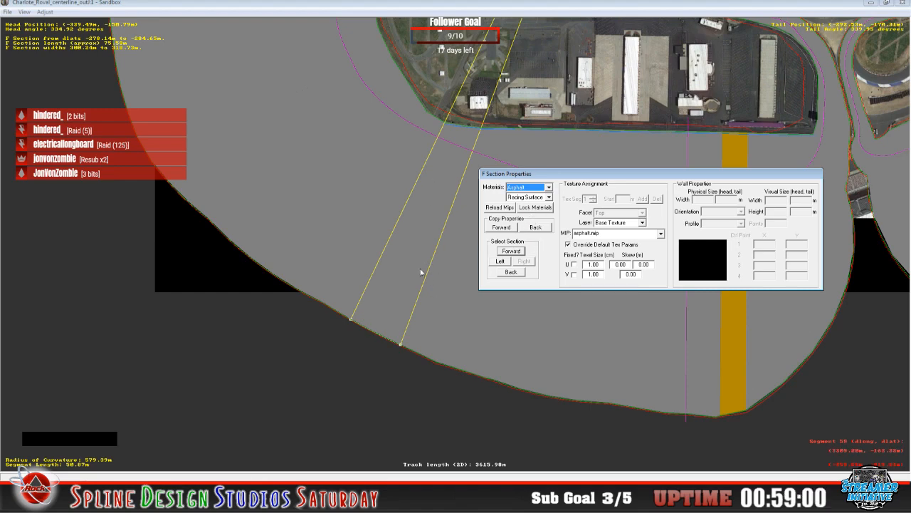
- Step from the selected F section to the wall section on its left, back again, and once more to the wall
left_click(501, 262)
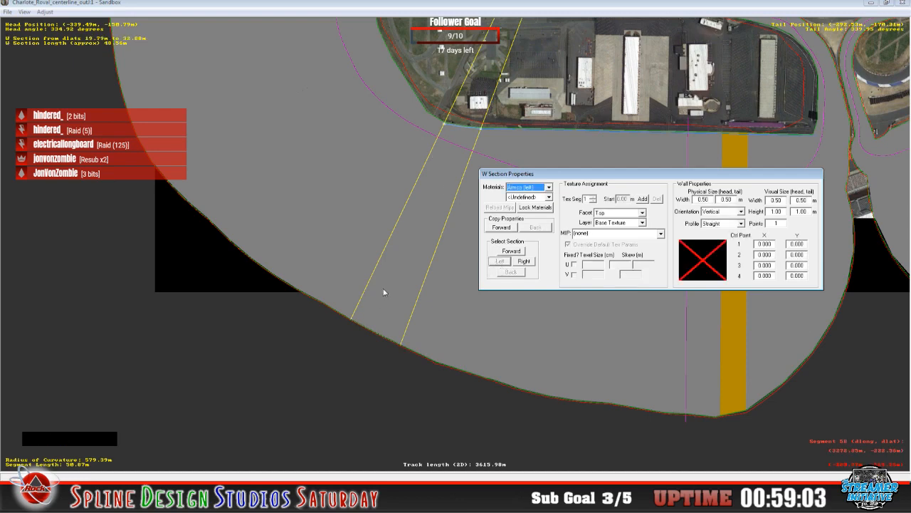
left_click(524, 261)
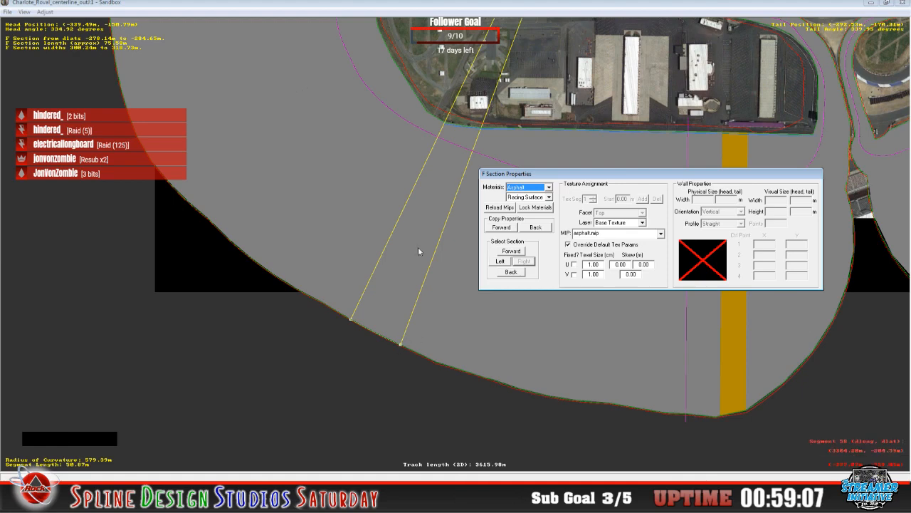
left_click(501, 261)
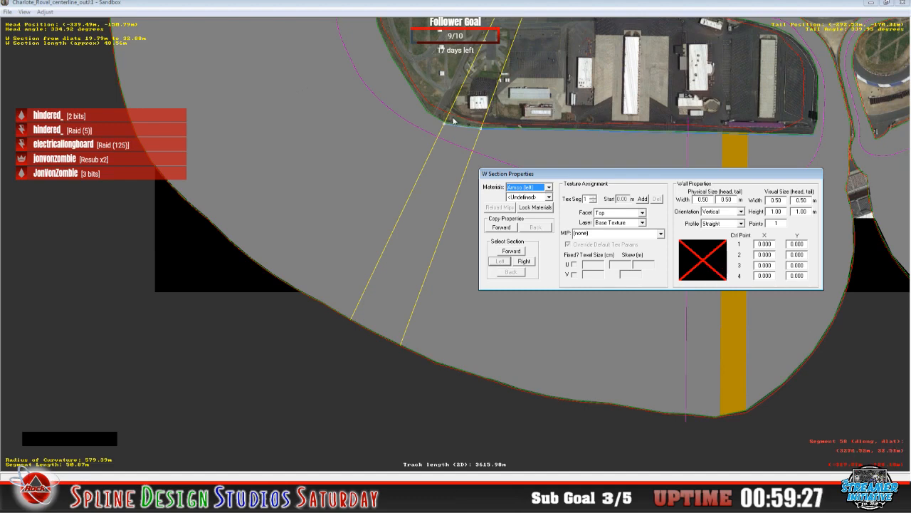
- Compare the F sections on either side of the wall by selecting the narrow inner one and the wide outer one alternately
left_click(473, 125)
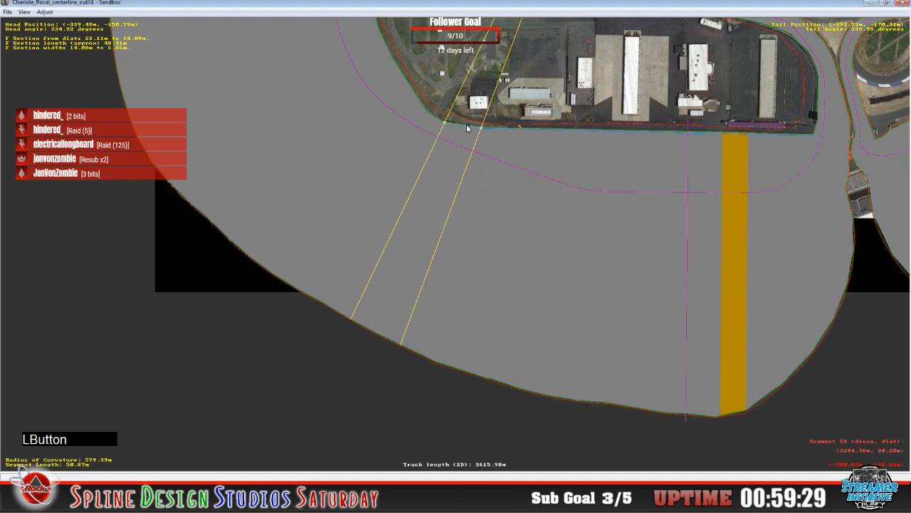
left_click(242, 427)
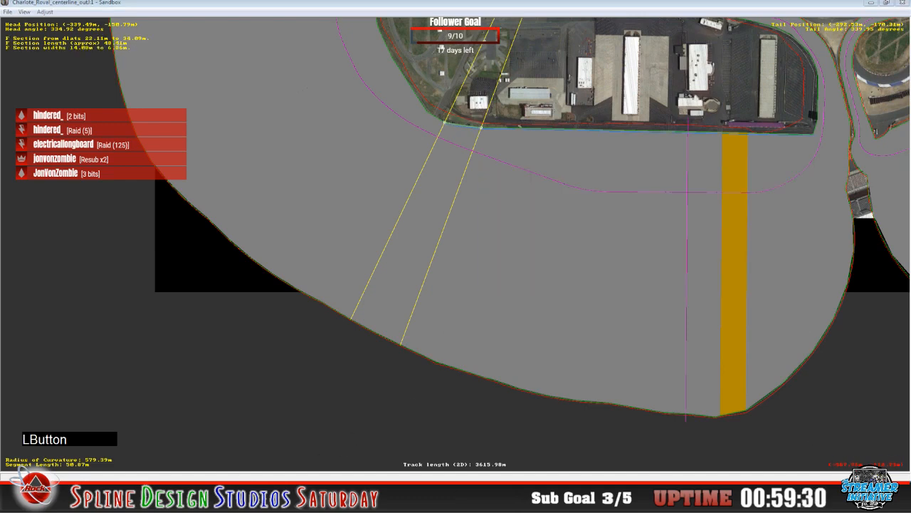
left_click(241, 425)
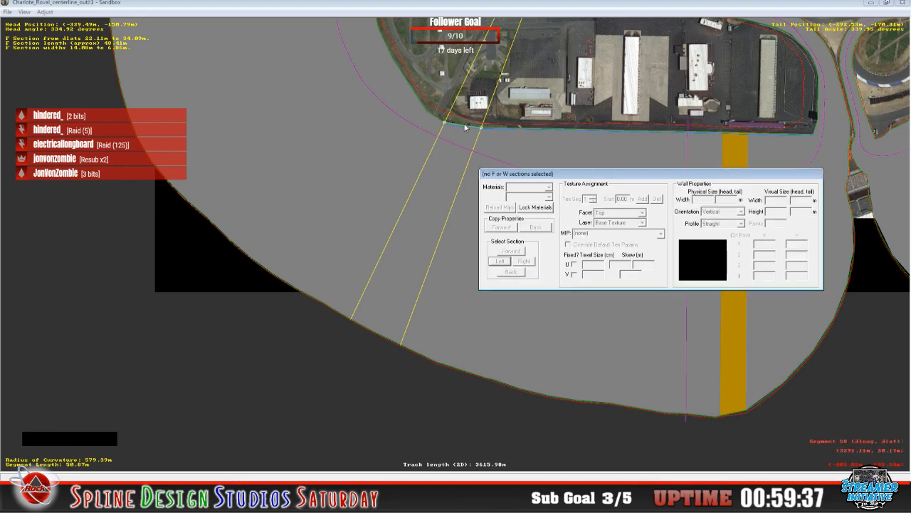
left_click(378, 336)
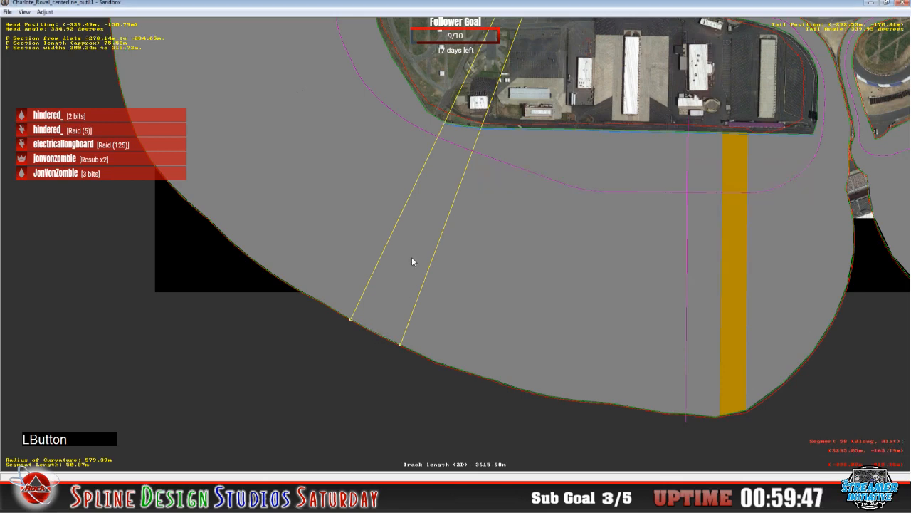
left_click(457, 122)
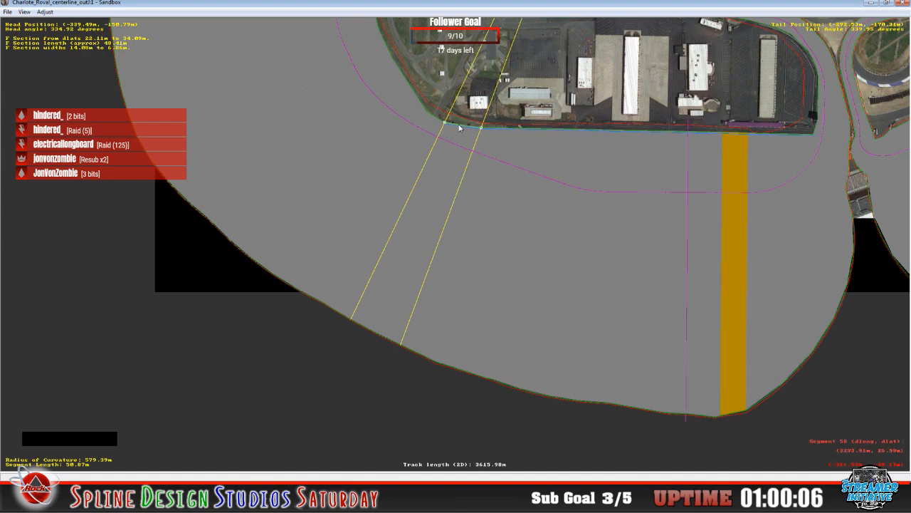
left_click(376, 332)
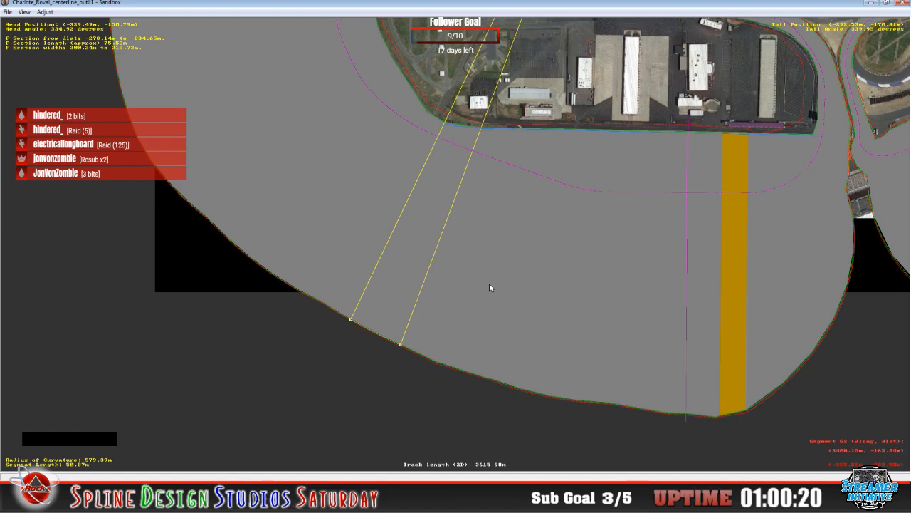
- Select the X section on the infield side of the same segment, beyond the narrow inner F section
left_click(477, 101)
right_click(477, 101)
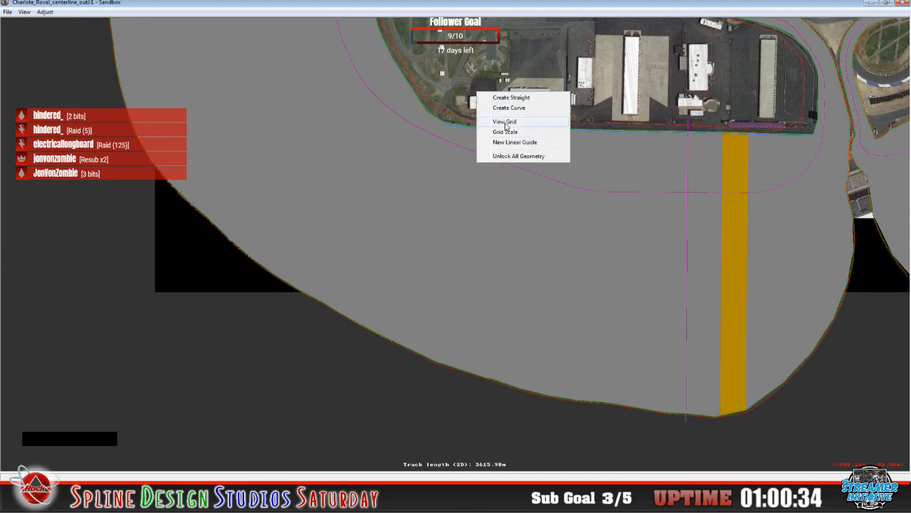
left_click(460, 120)
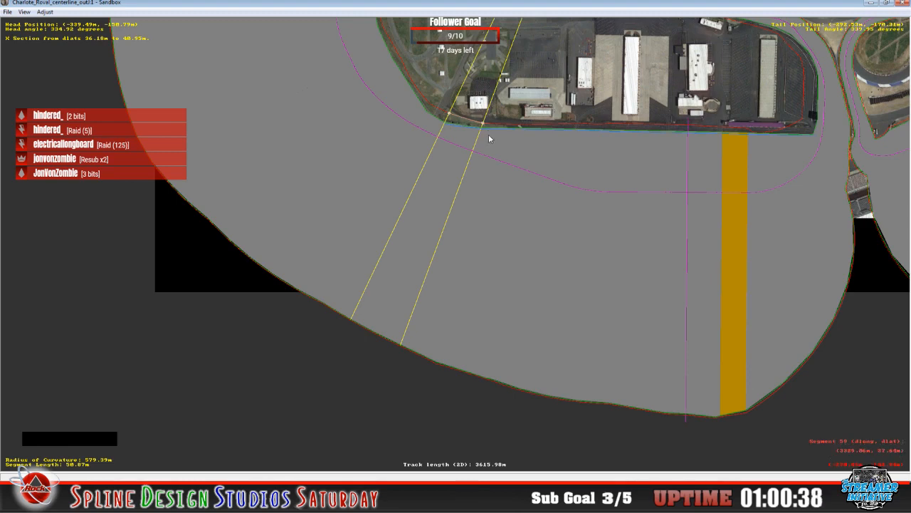
left_click(492, 11)
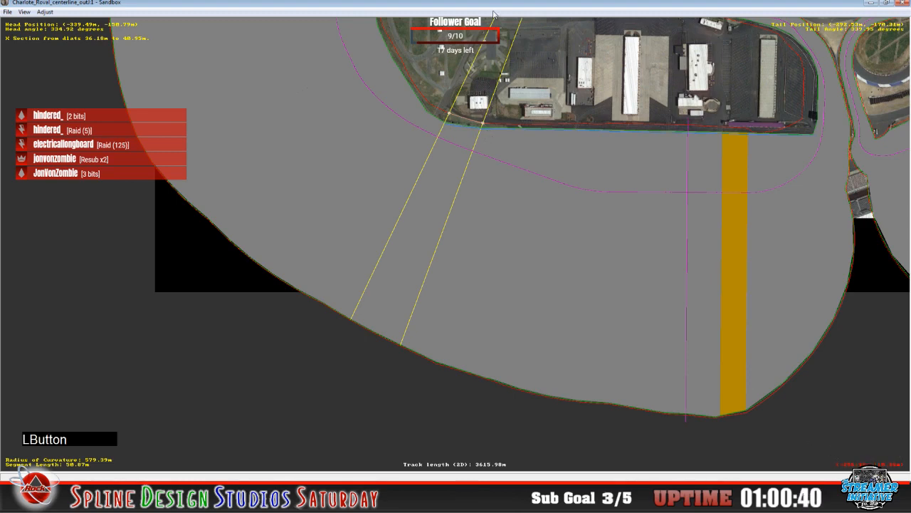
- Select the Dirt F section before the infield turn-off and bring up its properties, moving the window clear of the track
key("x")
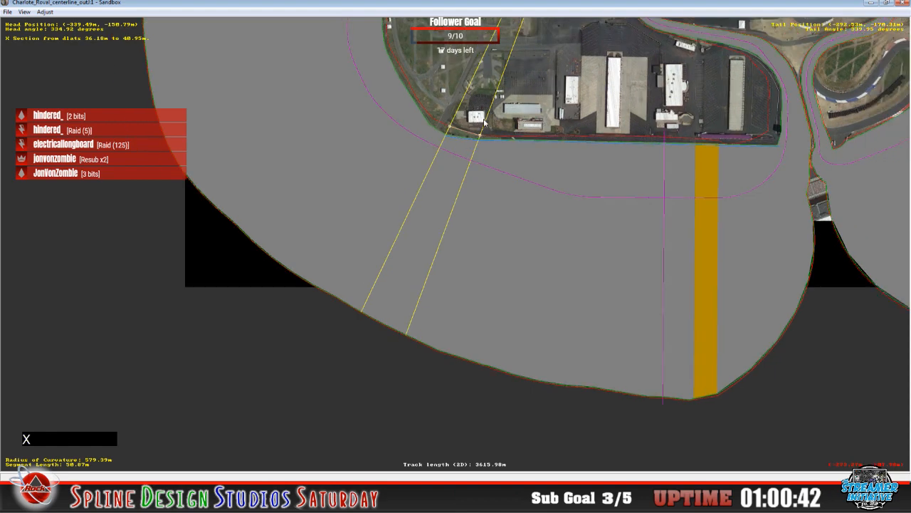
key("x")
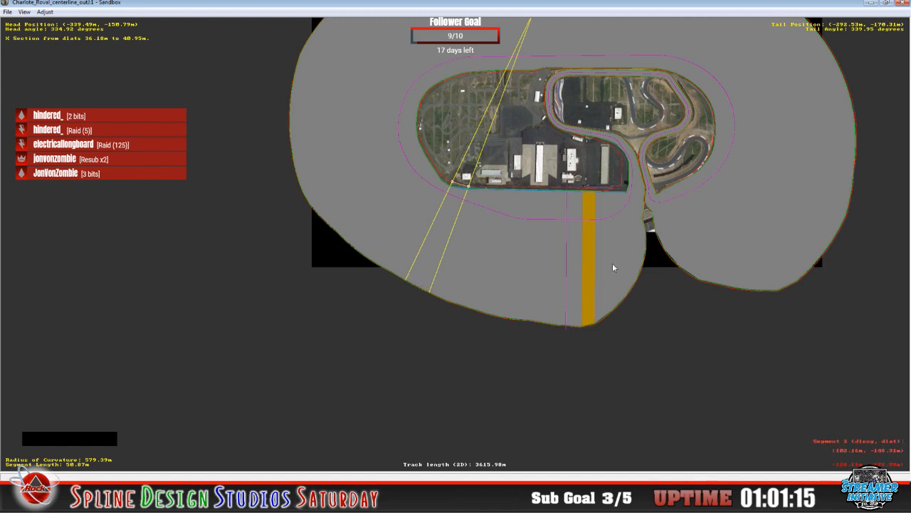
left_click(590, 322)
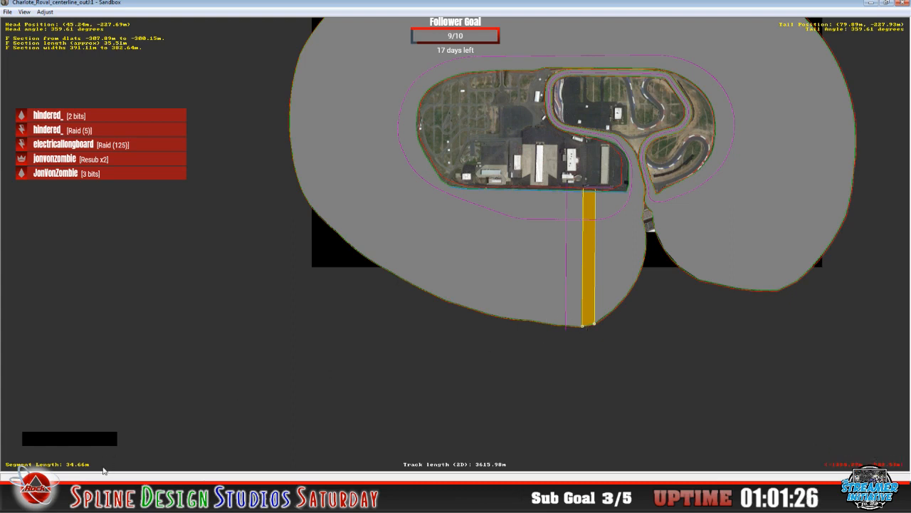
left_click(422, 365)
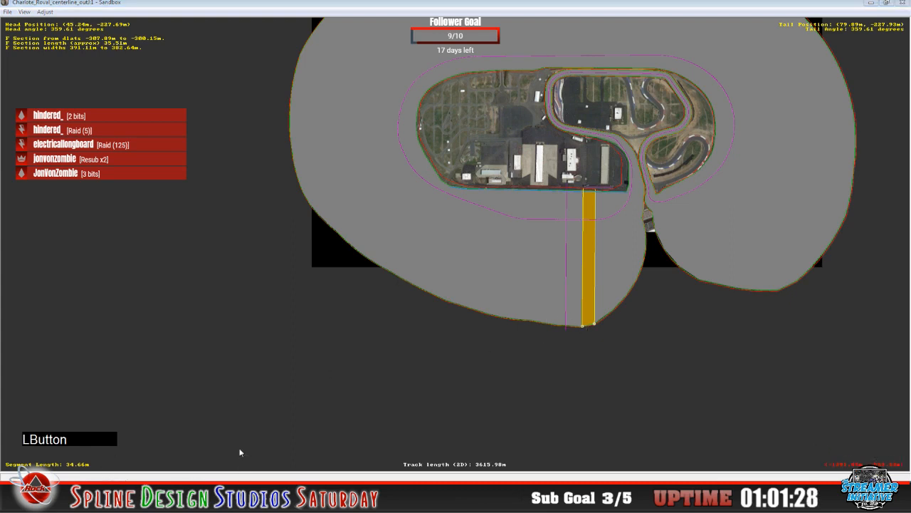
left_click(234, 425)
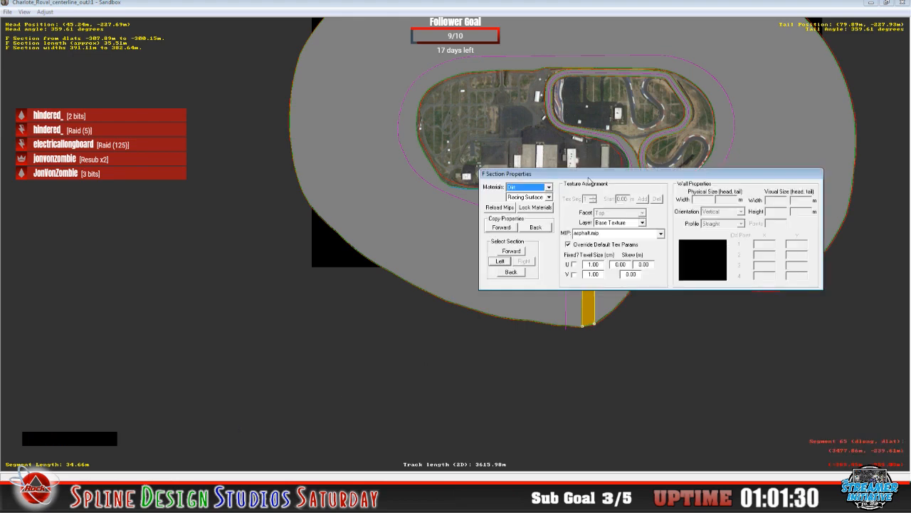
left_click_drag(644, 173, 211, 290)
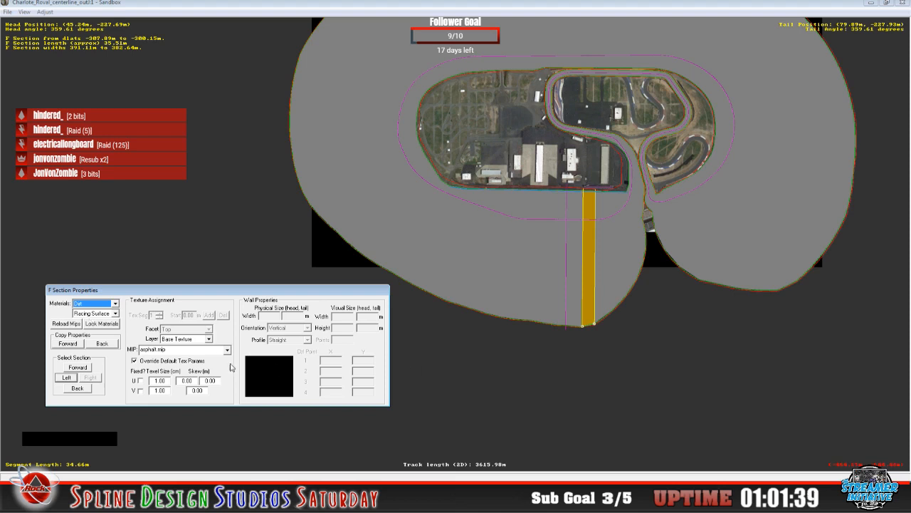
- Set the selected section's material to Asphalt and refresh its surface colour by stepping to the wall section and back
left_click(115, 304)
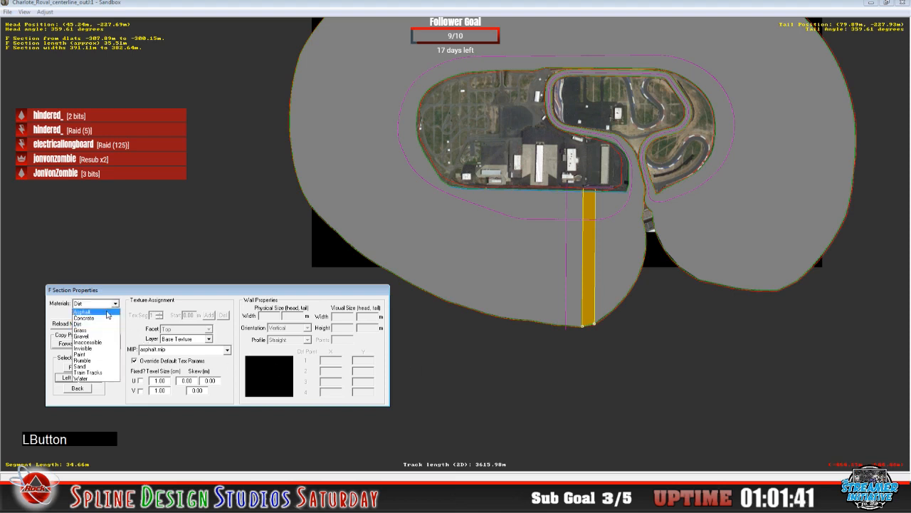
left_click(107, 312)
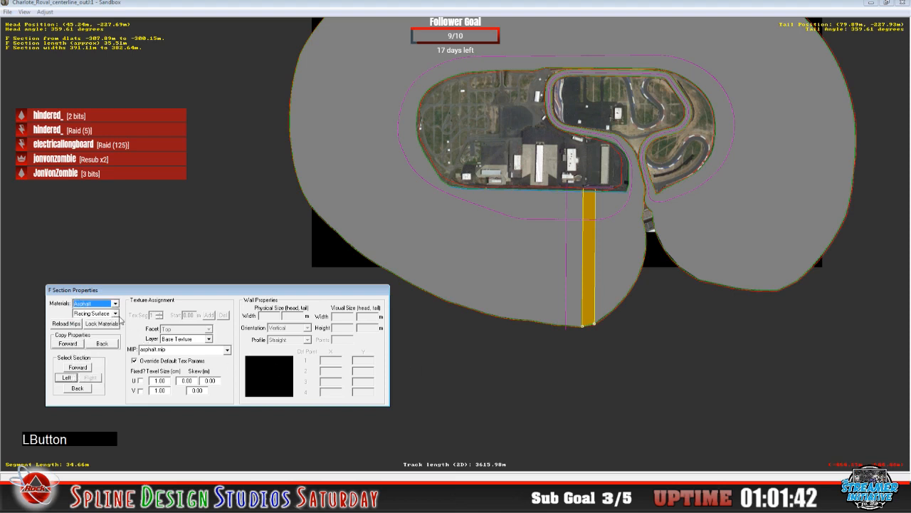
left_click(66, 378)
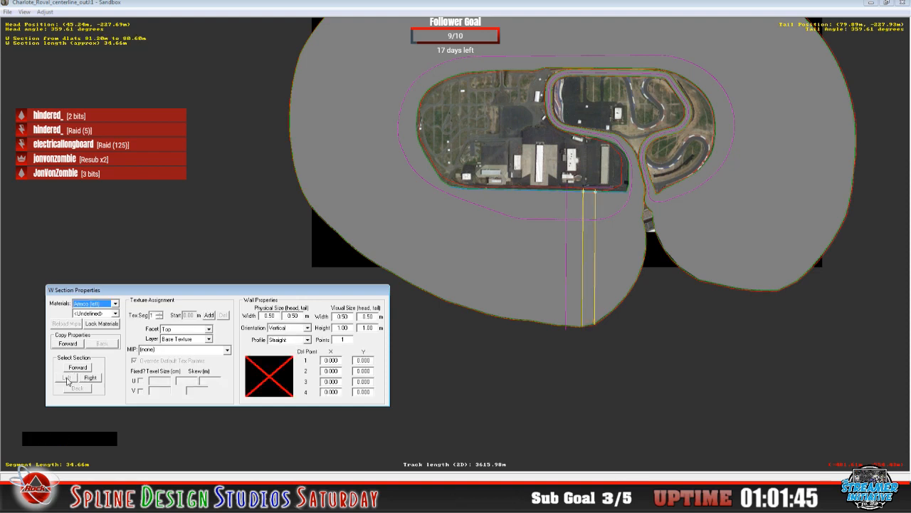
left_click(91, 379)
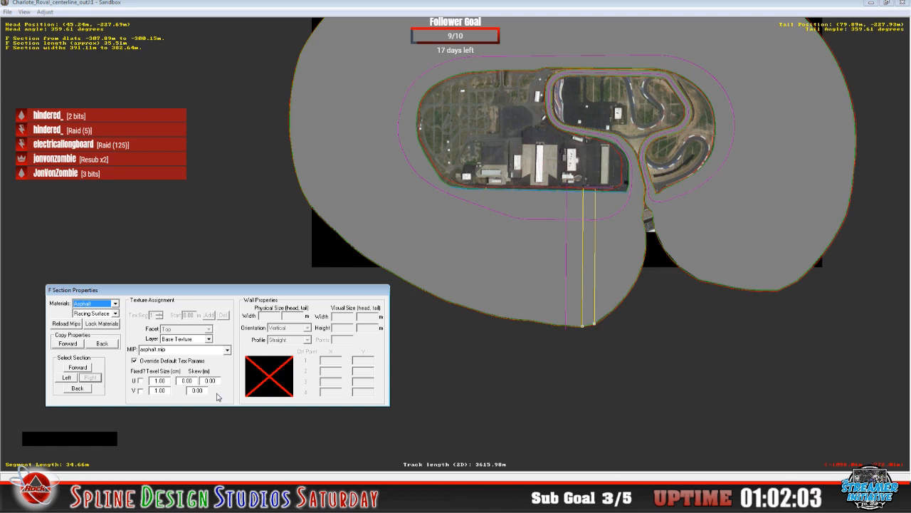
- Toggle Display Extended Surface Types twice for the overhead view of the whole track
left_click(281, 13)
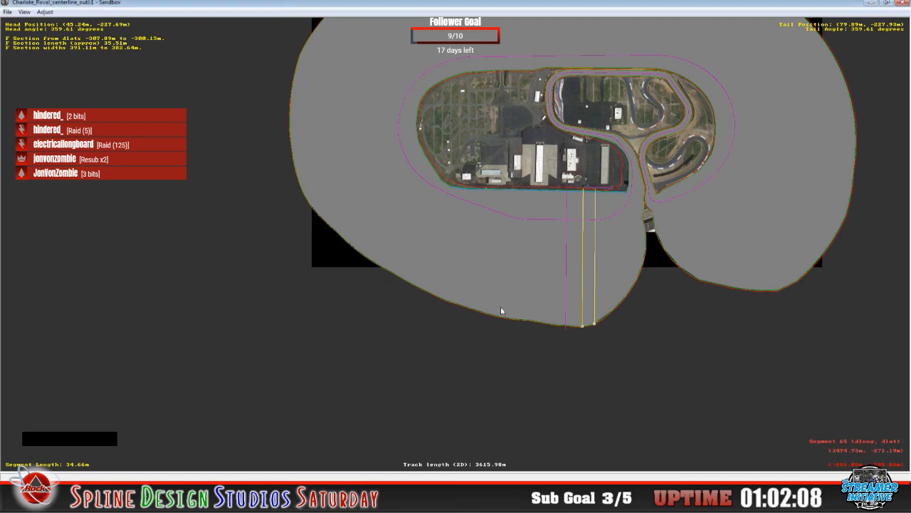
key("c")
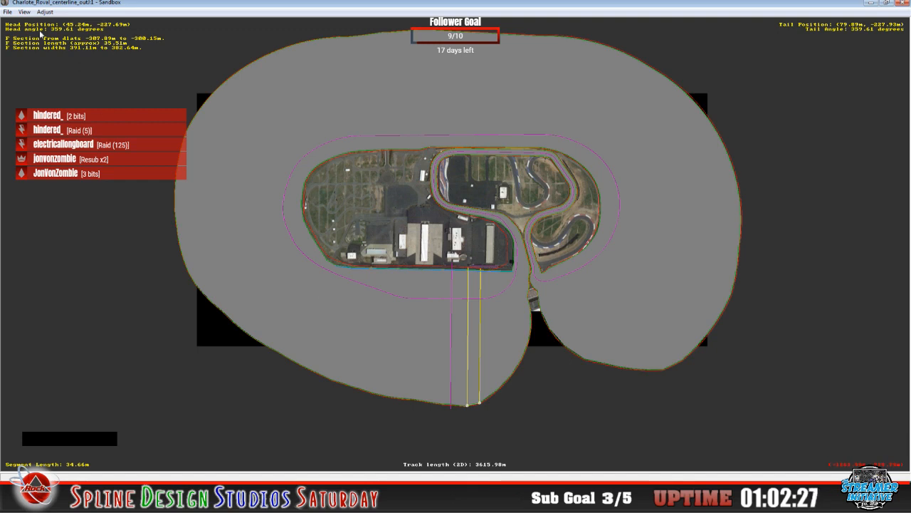
left_click(24, 12)
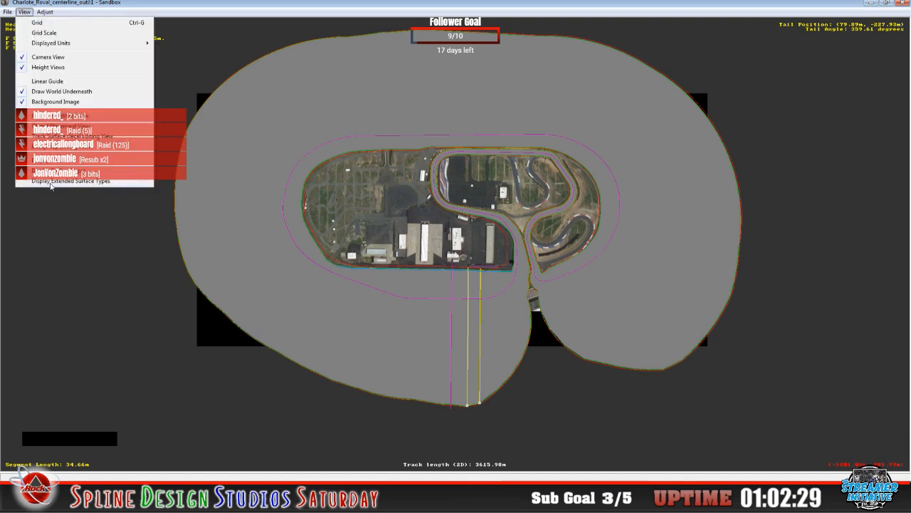
left_click(51, 185)
left_click(24, 12)
left_click(50, 179)
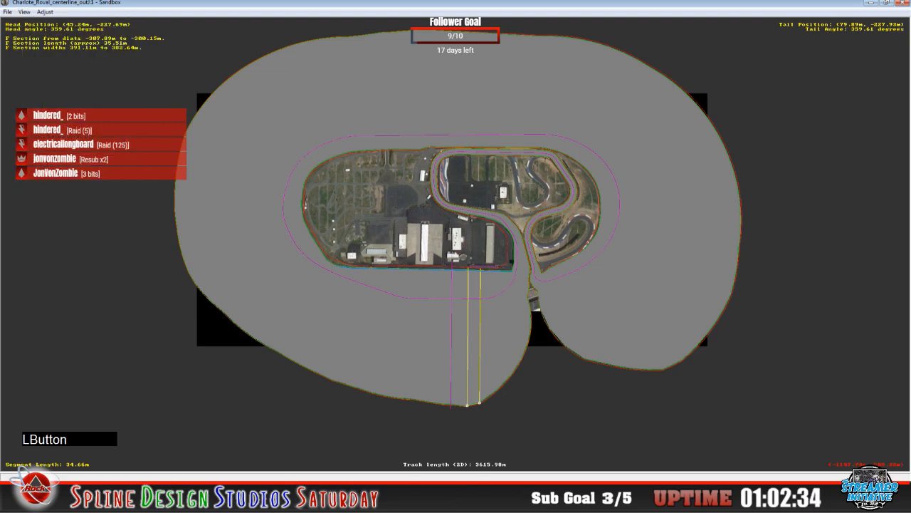
- Apply Display Extended Surface Types to the overhead view of the whole track
left_click(24, 12)
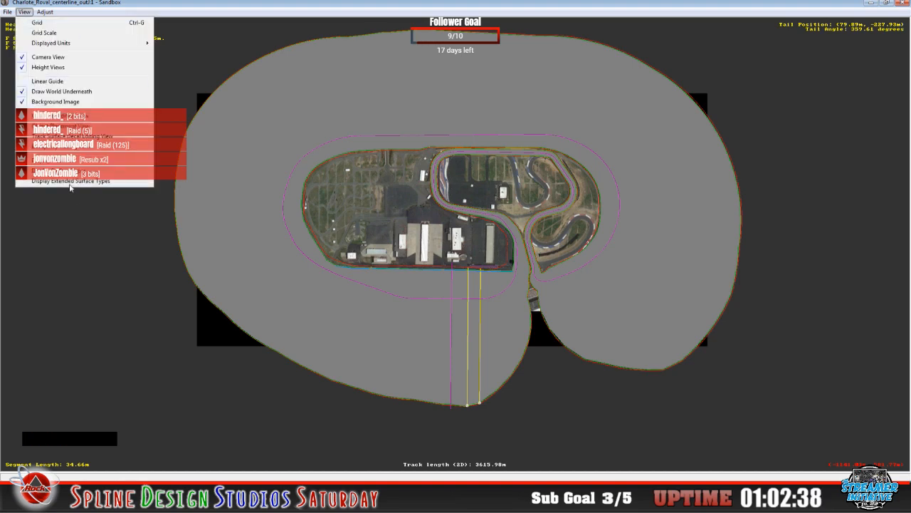
left_click(71, 186)
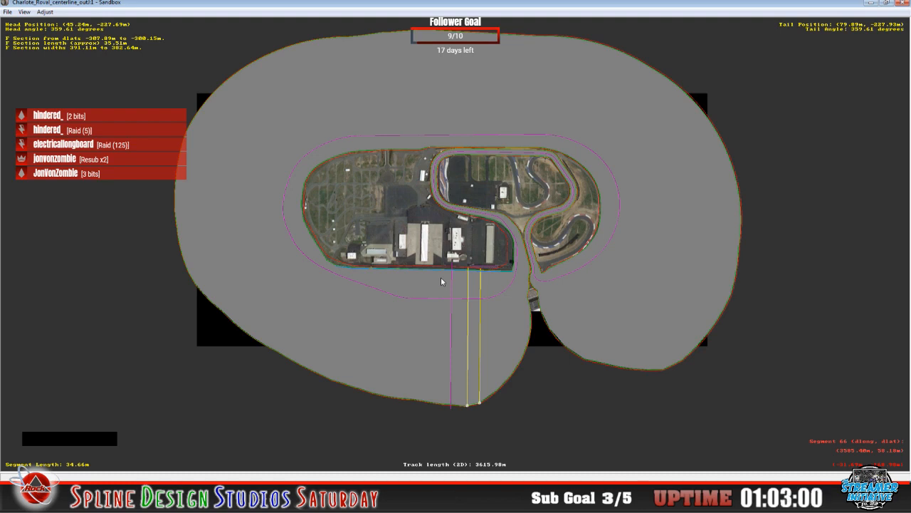
left_click(25, 15)
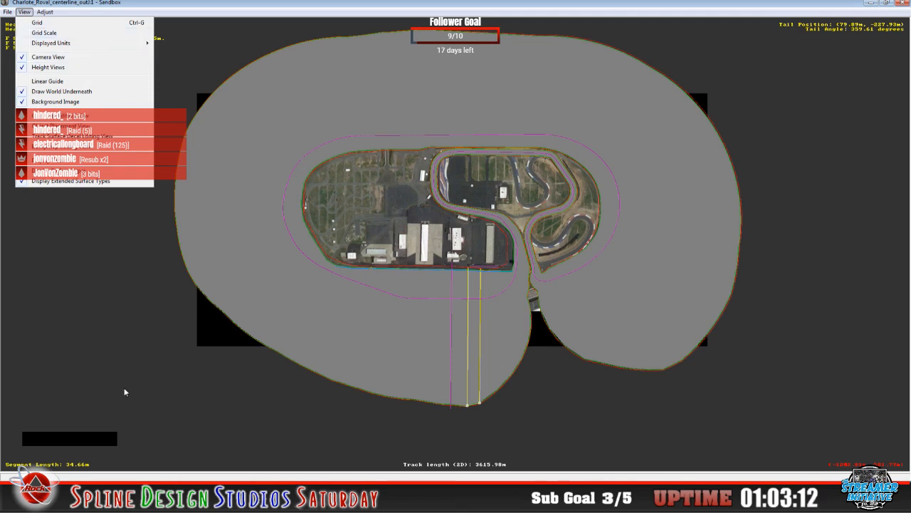
left_click(322, 10)
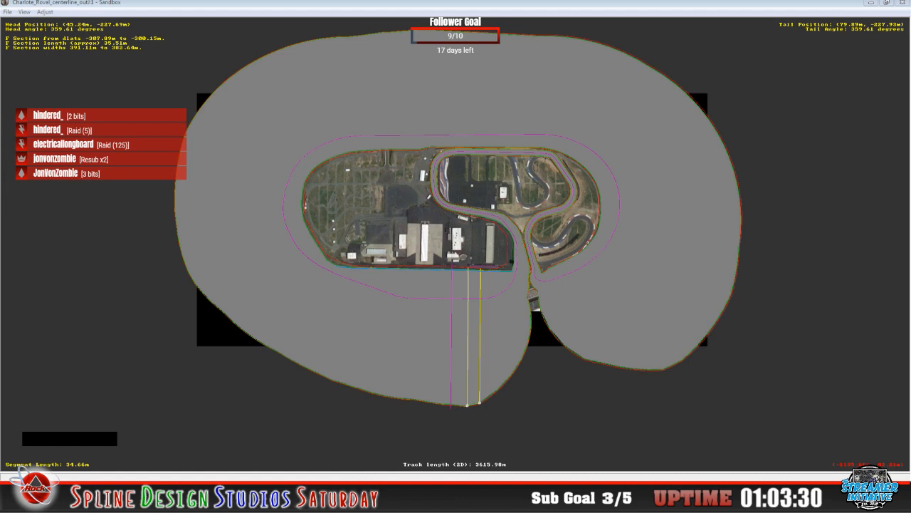
right_click(51, 202)
left_click(51, 203)
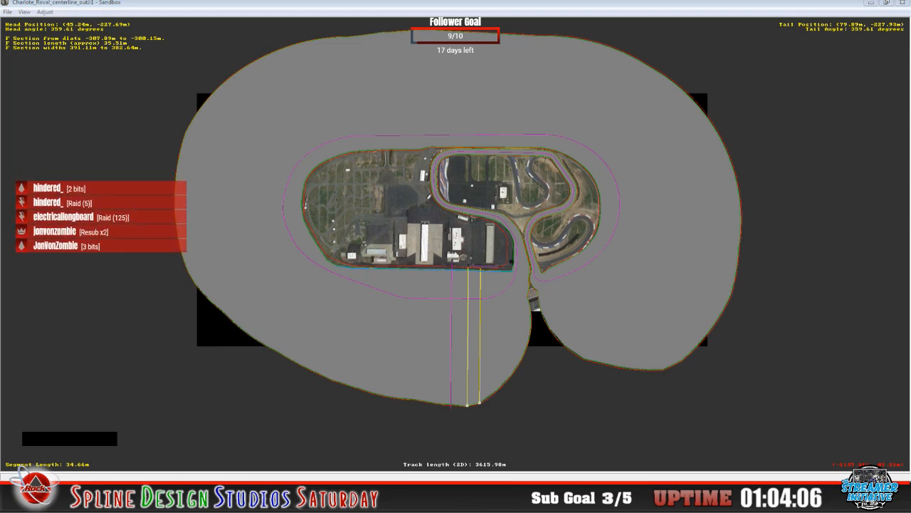
left_click(54, 191)
left_click(54, 189)
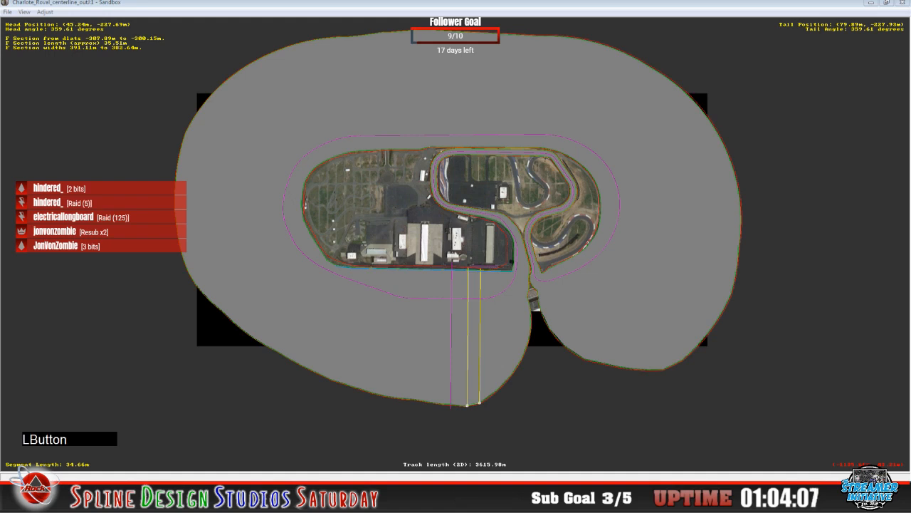
left_click(54, 189)
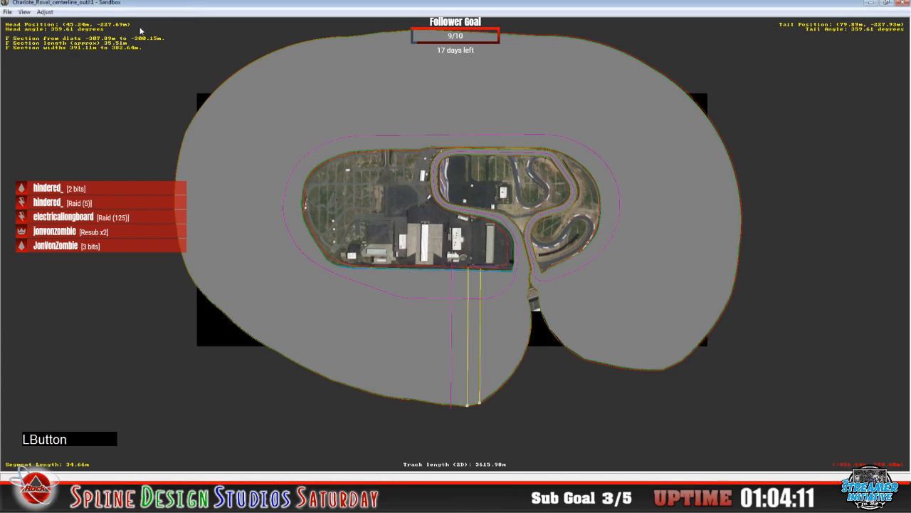
left_click(24, 12)
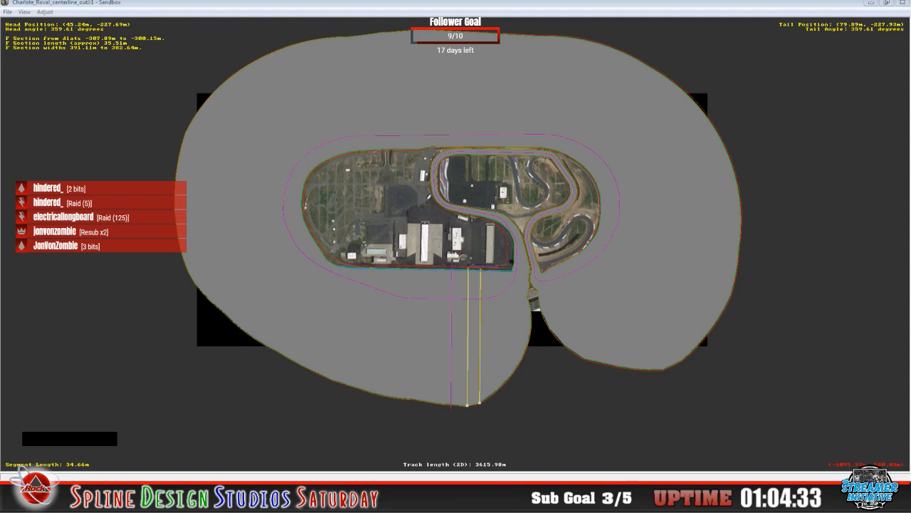
left_click(46, 12)
left_click(46, 12)
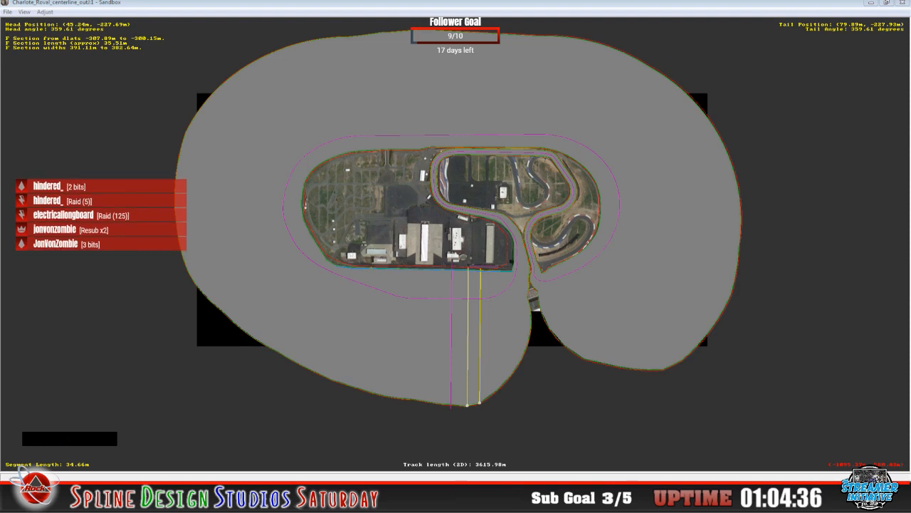
left_click(46, 12)
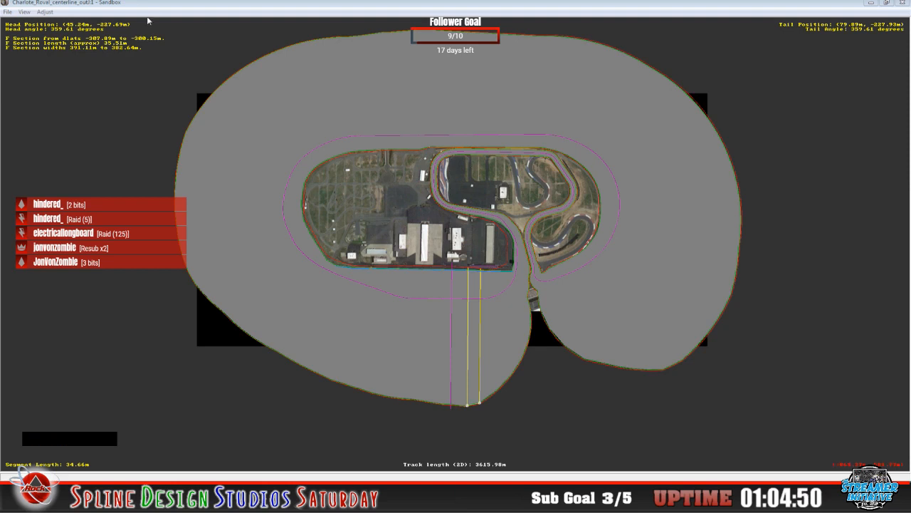
- Choose Display Extended Surface Types again for the overhead view and check which display options are active
left_click(25, 12)
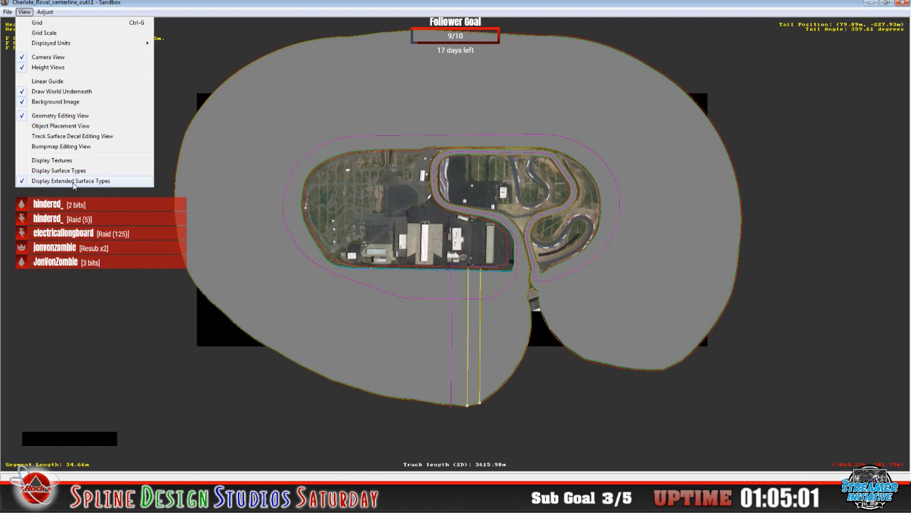
left_click(73, 182)
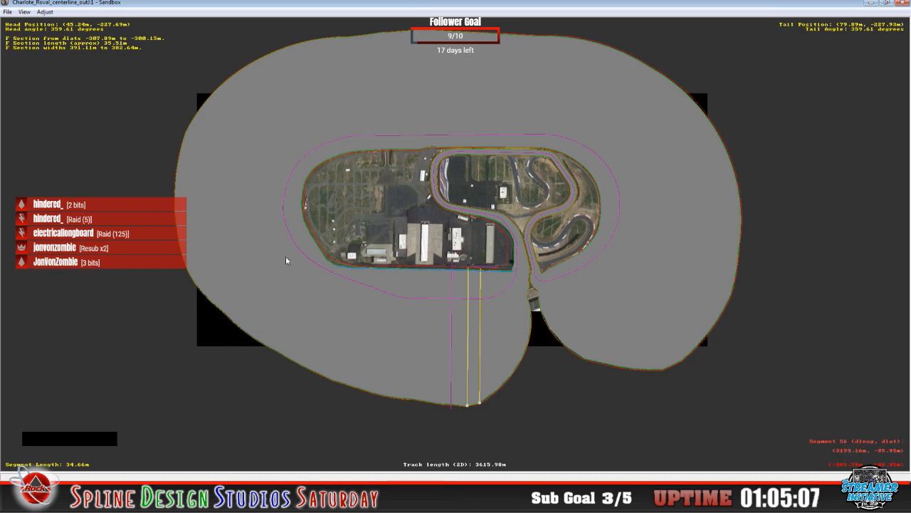
left_click(24, 12)
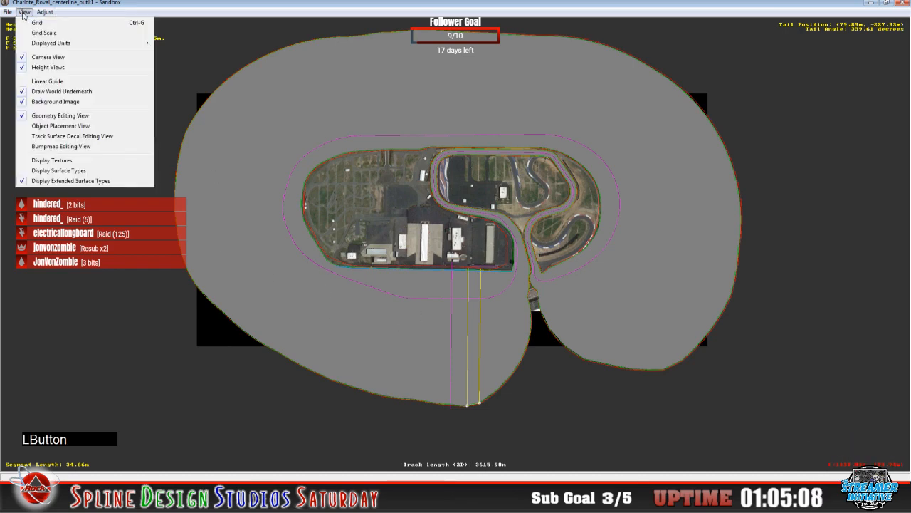
left_click(225, 14)
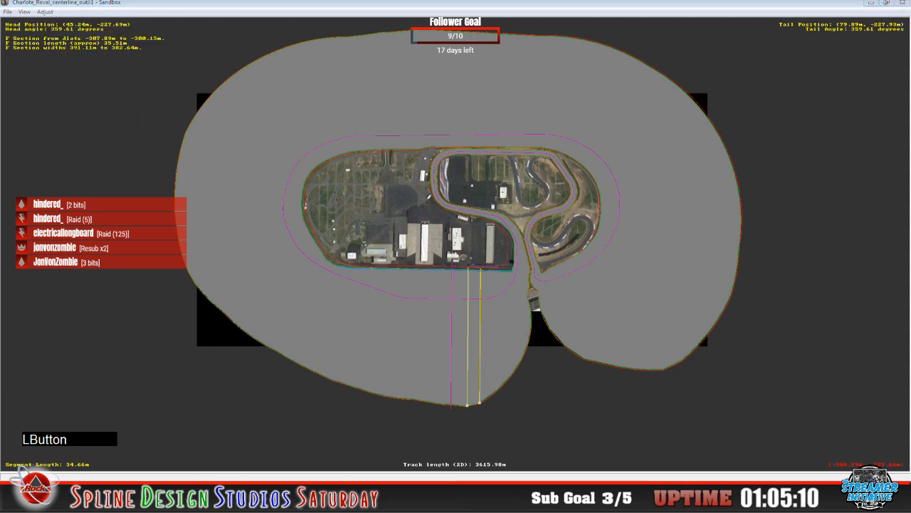
- Bring up the F section properties, set the asphalt section's type to Apron, and refresh its colour by stepping forward and back
left_click(221, 423)
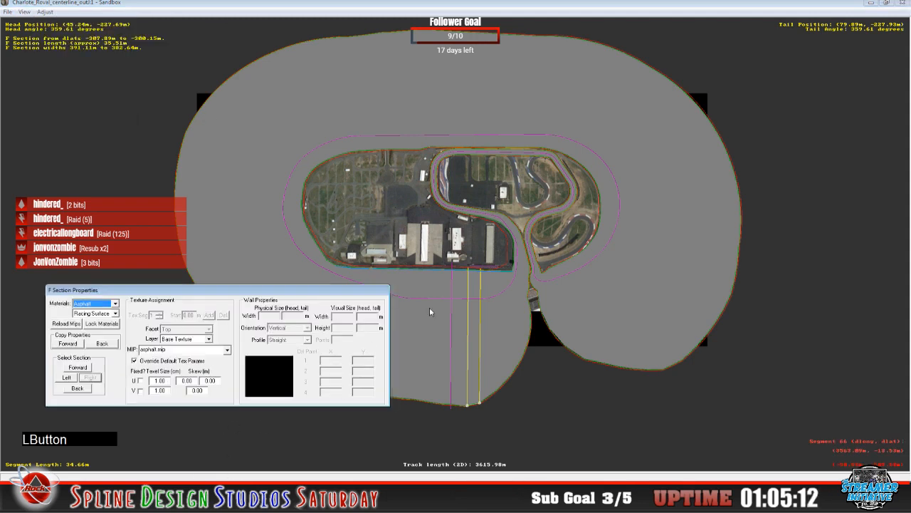
left_click(116, 315)
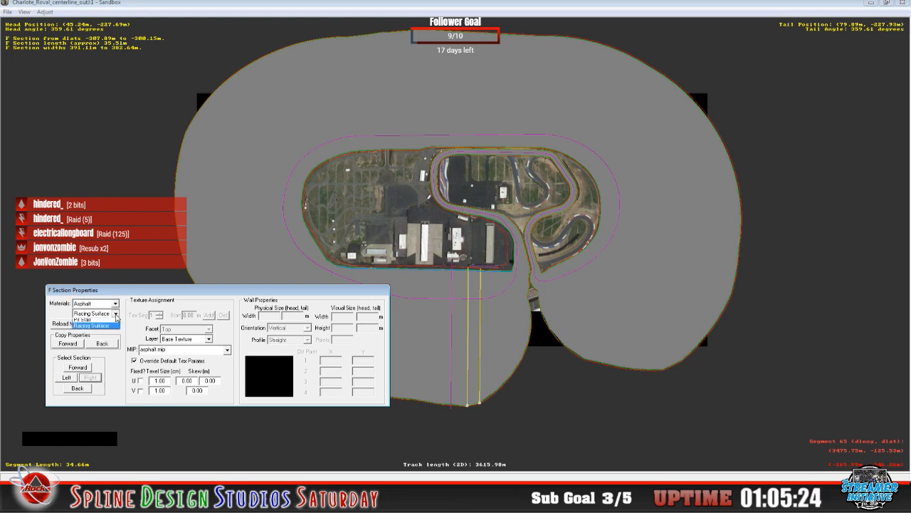
left_click(110, 329)
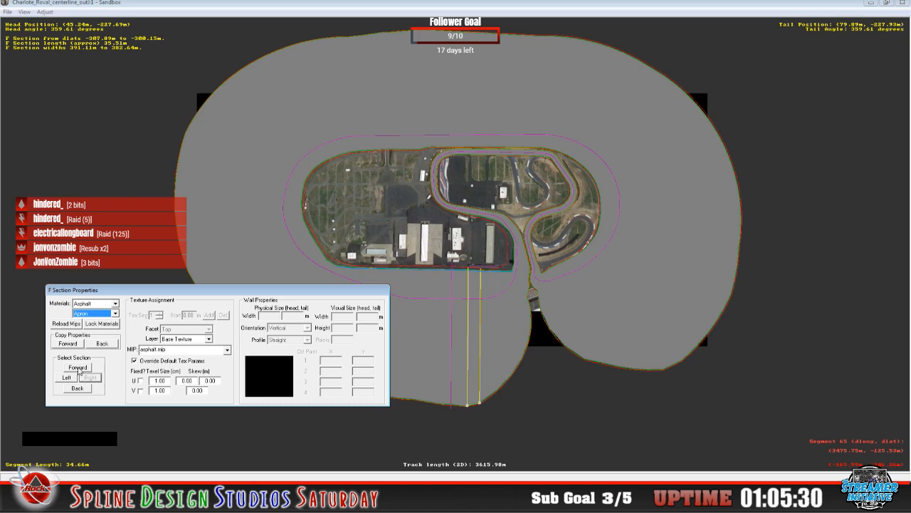
left_click(77, 367)
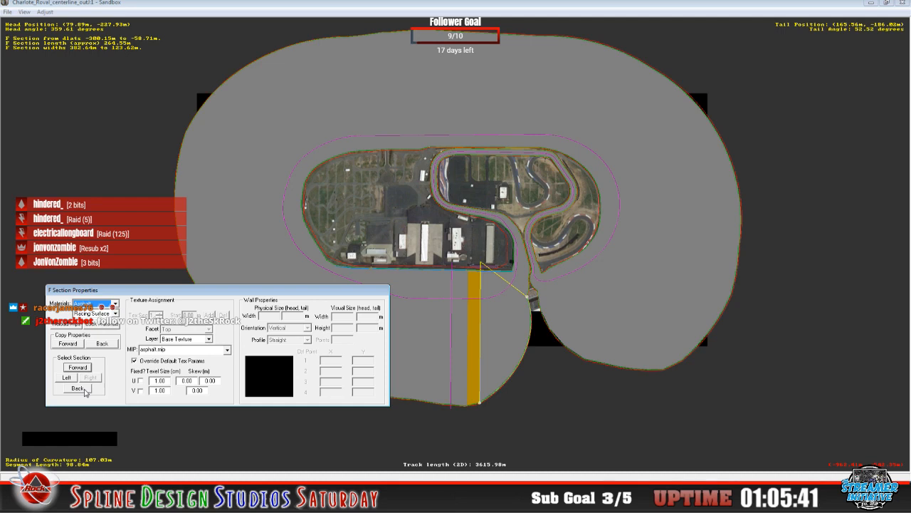
left_click(77, 388)
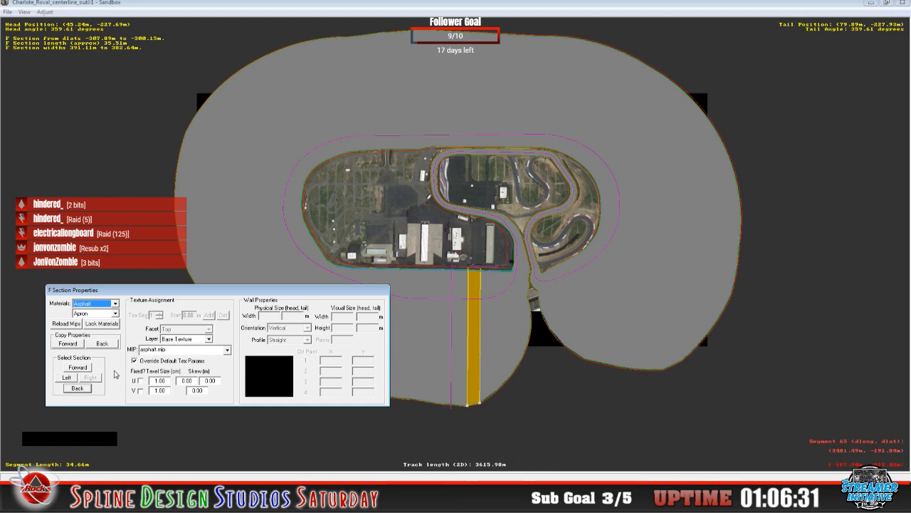
- Set the selected asphalt section's type to Apron Near Pits and refresh its colour by stepping one section forward and back
left_click(115, 314)
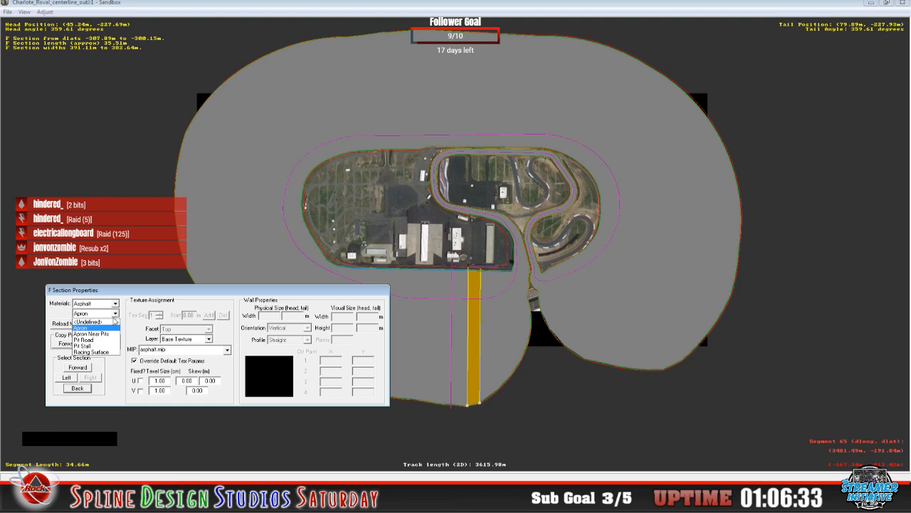
left_click(99, 334)
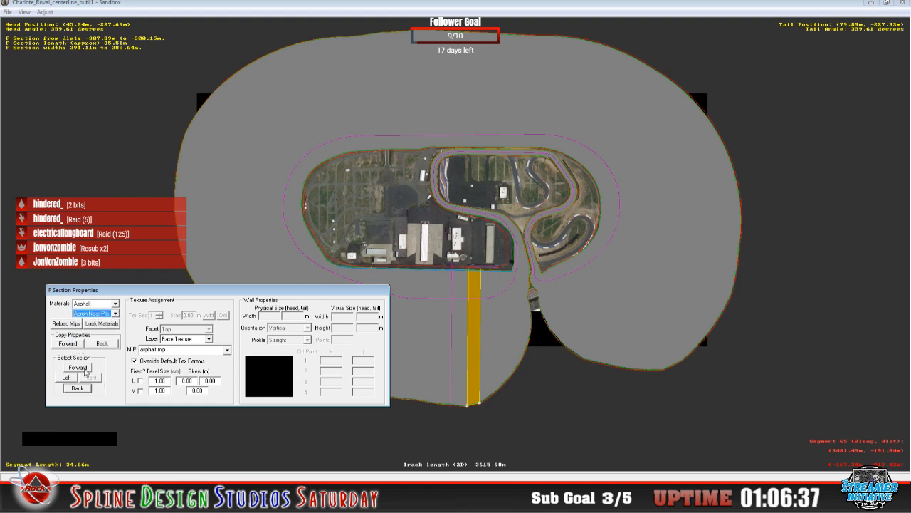
left_click(85, 370)
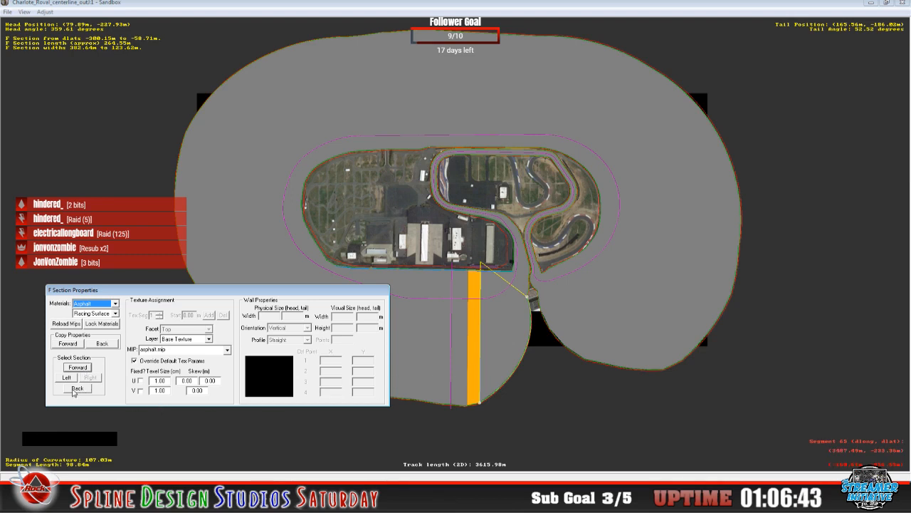
left_click(75, 389)
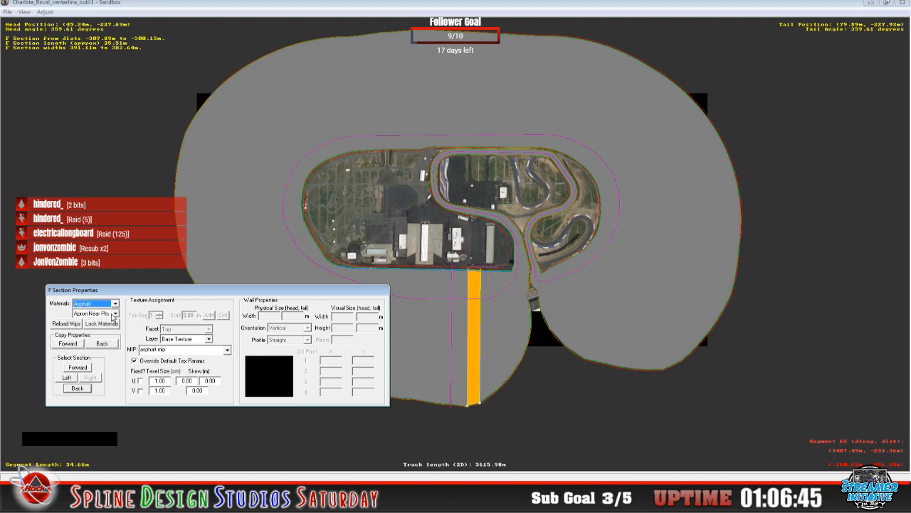
- Set the same section's type to Pit Road and refresh its surface colour by stepping one section forward and back
left_click(115, 313)
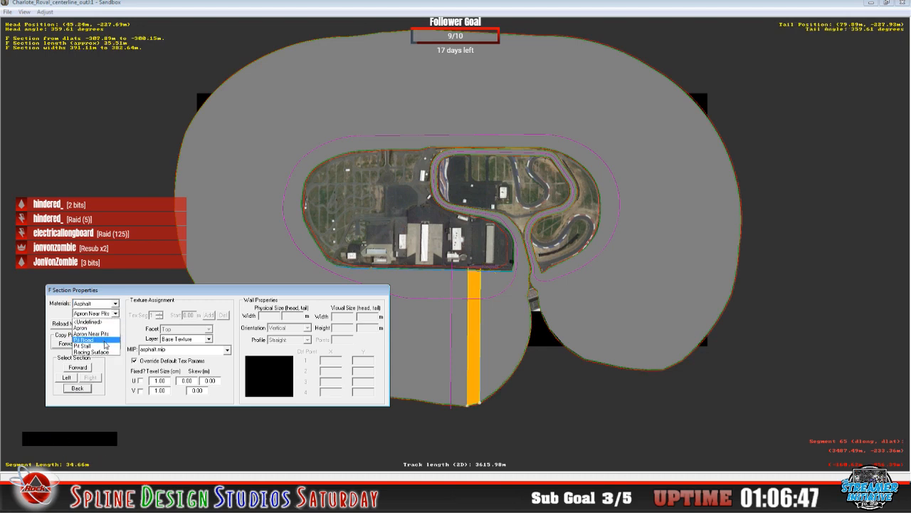
left_click(106, 341)
left_click(77, 367)
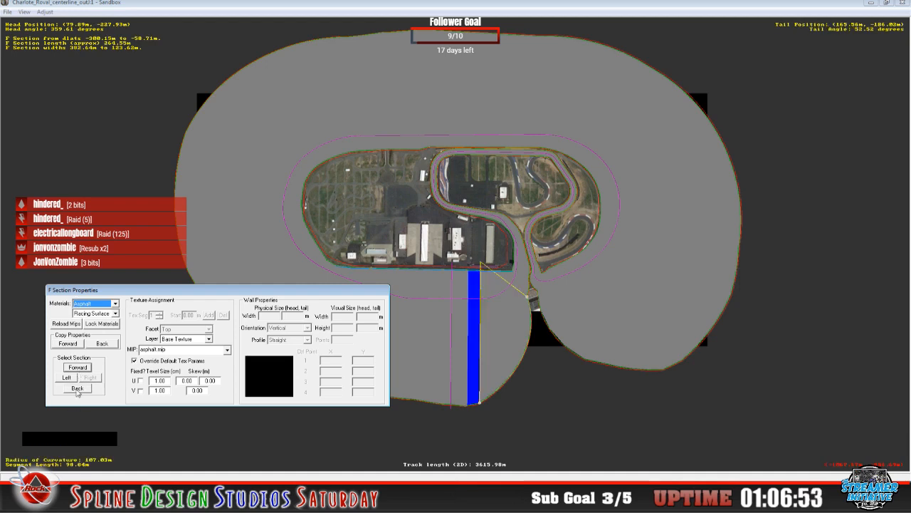
left_click(77, 388)
- Set the same section's type to Pit Stall and refresh its surface colour by stepping one section forward and back
left_click(114, 313)
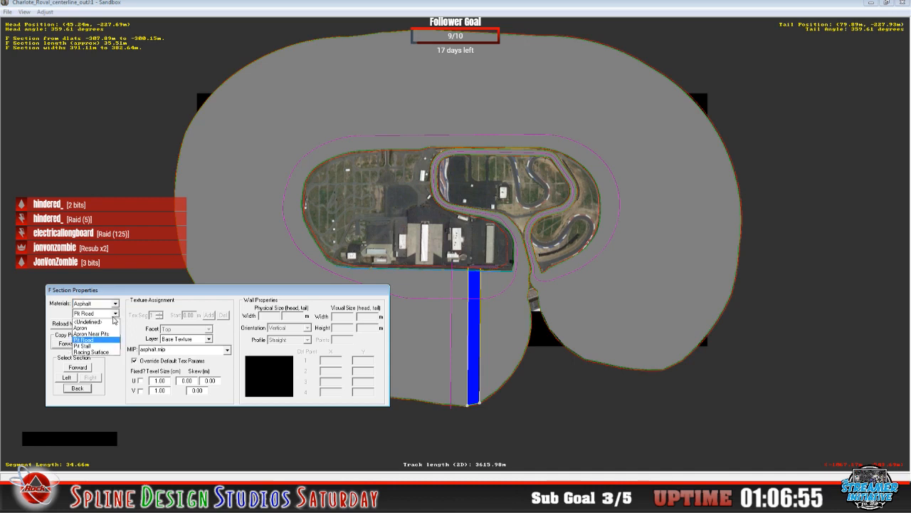
left_click(83, 369)
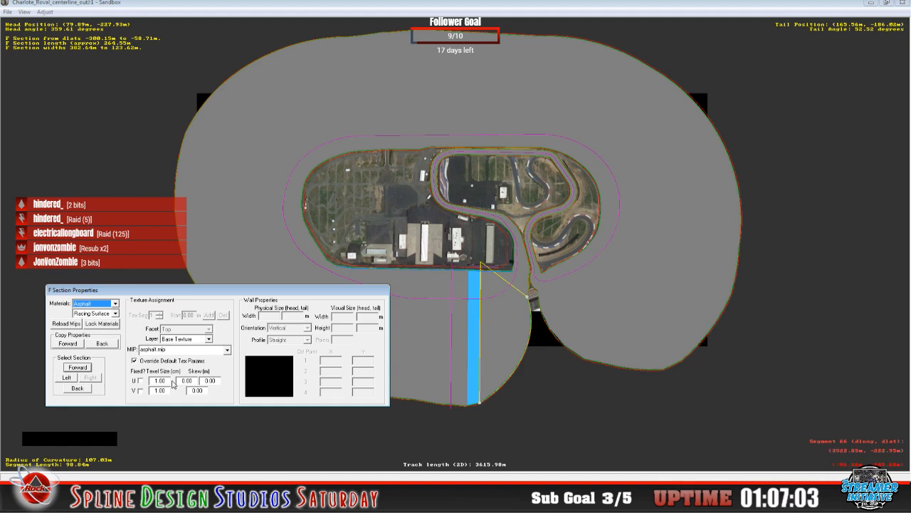
left_click(78, 388)
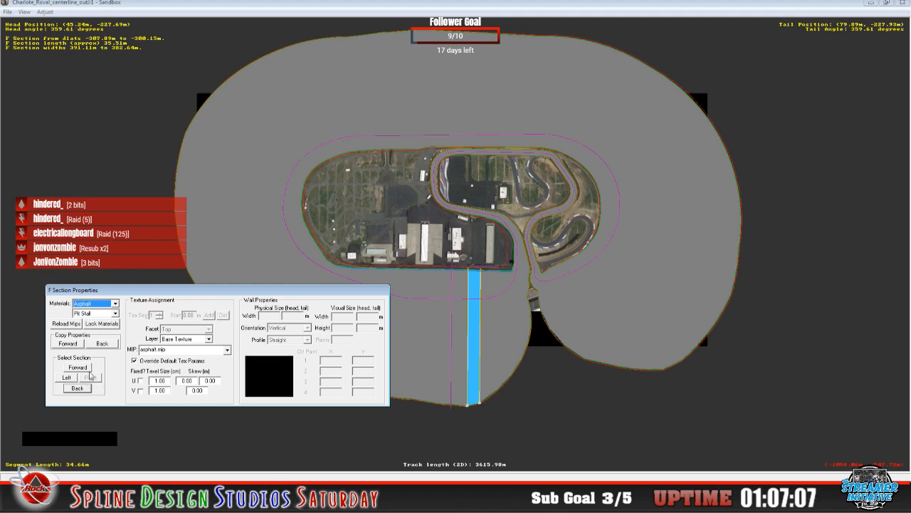
- Set the same section's type to <Undefined> and step to the section ahead to refresh its surface colour
left_click(115, 313)
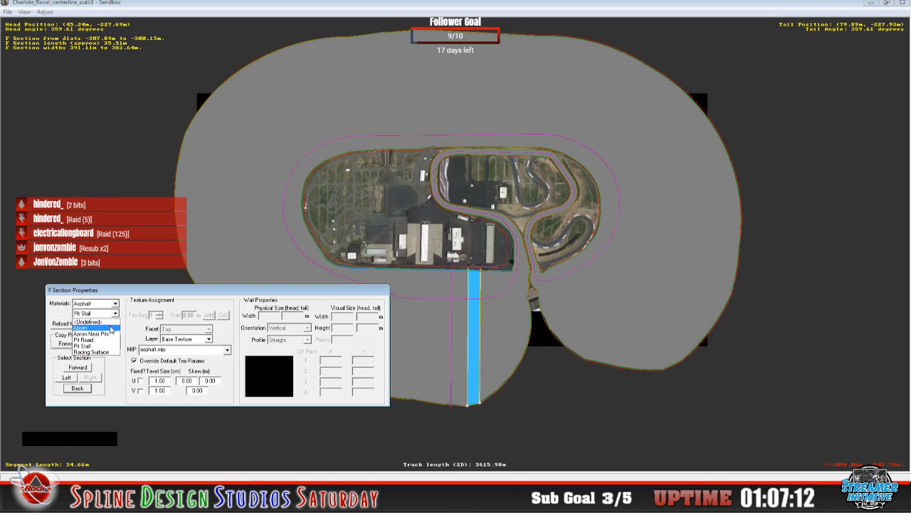
left_click(105, 324)
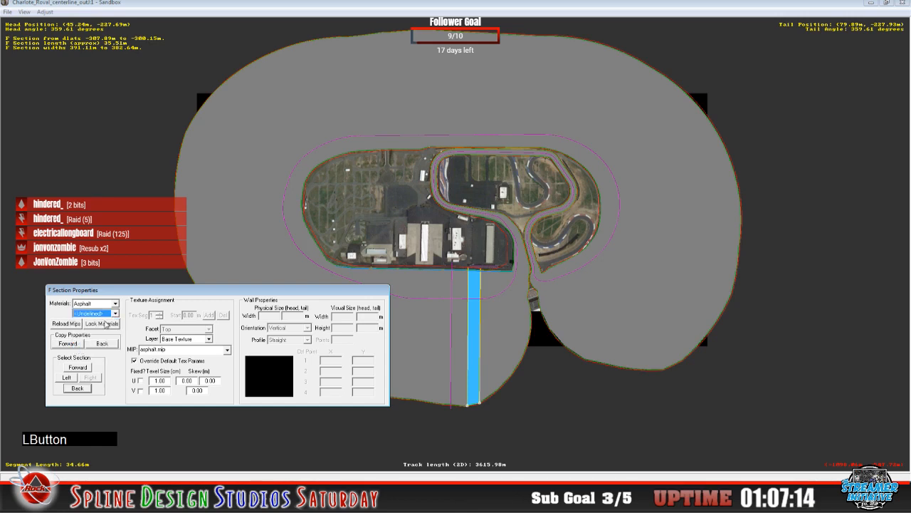
left_click(80, 368)
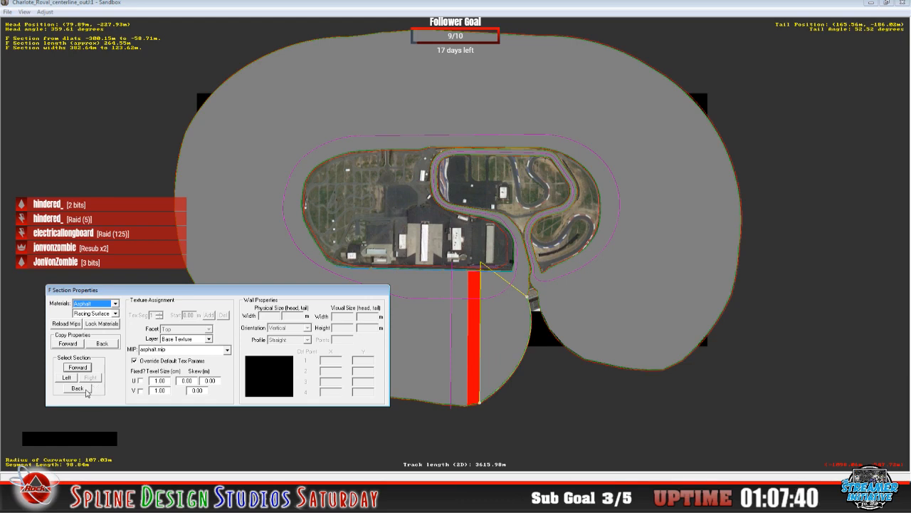
left_click(86, 390)
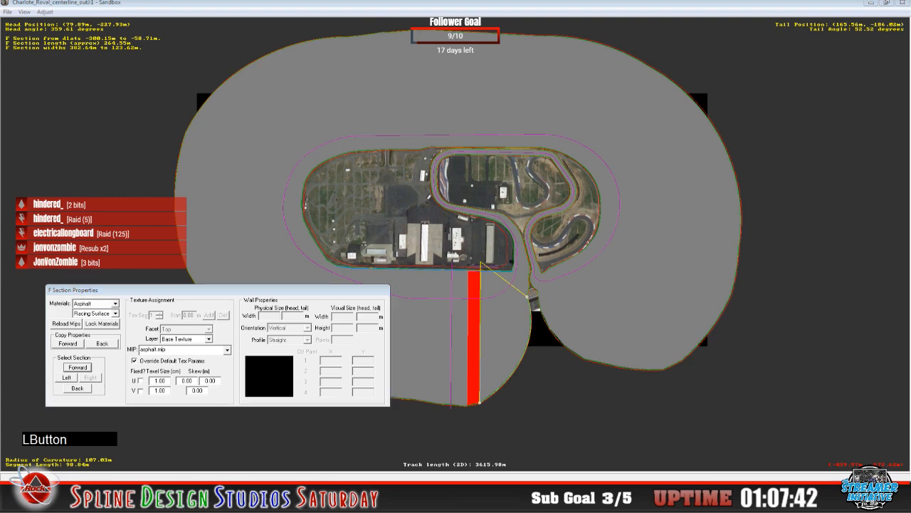
- Bring up the Camera View, switch it to slew mode, and look around the red undefined strip across the track
left_click(254, 446)
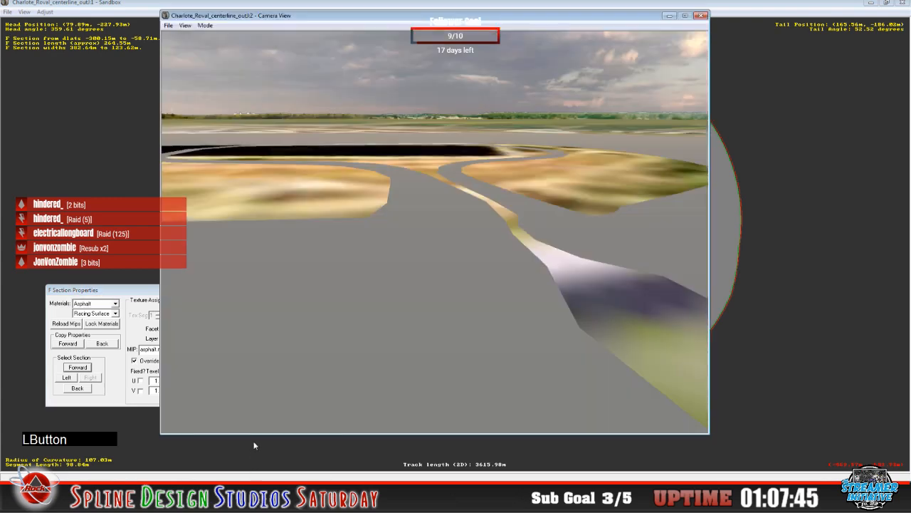
left_click(205, 25)
left_click(213, 47)
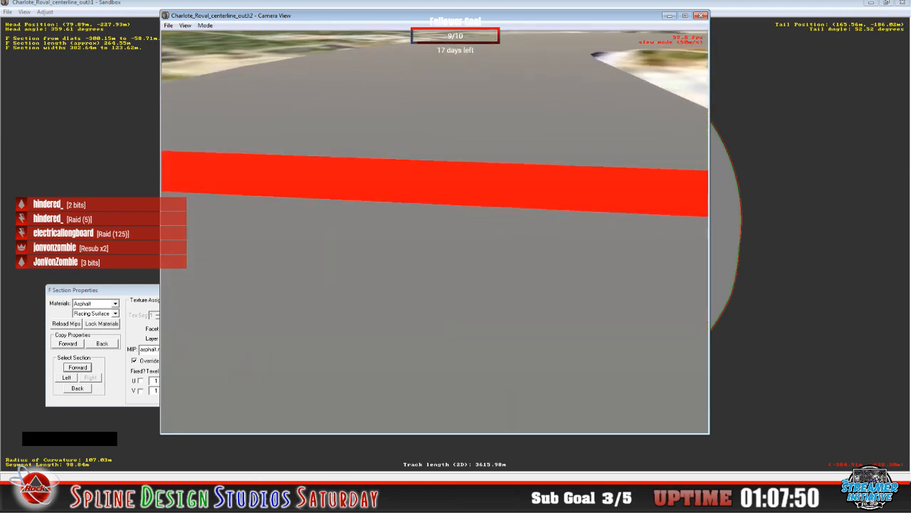
left_click_drag(434, 232, 498, 231)
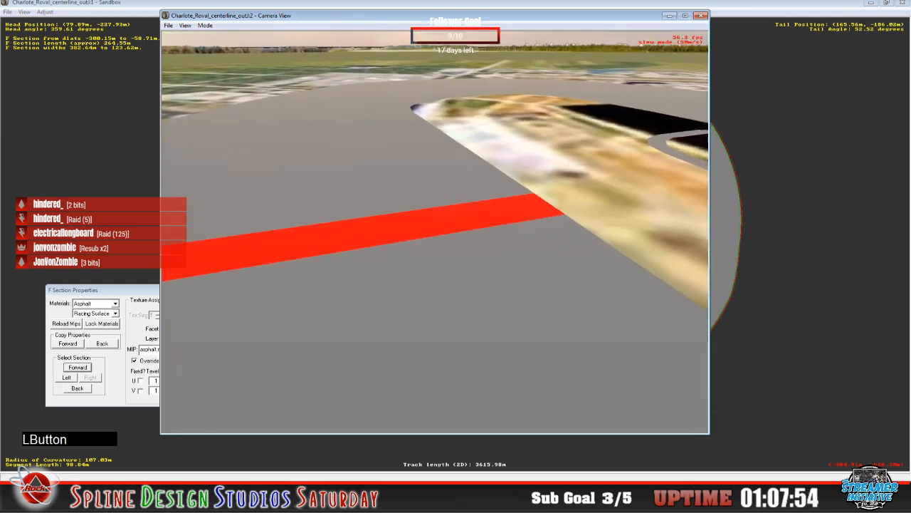
- Look along the red undefined strip from several angles in the Camera View and return to the track layout window
right_click_drag(434, 232, 451, 215)
left_click_drag(435, 232, 499, 235)
left_click_drag(434, 232, 491, 234)
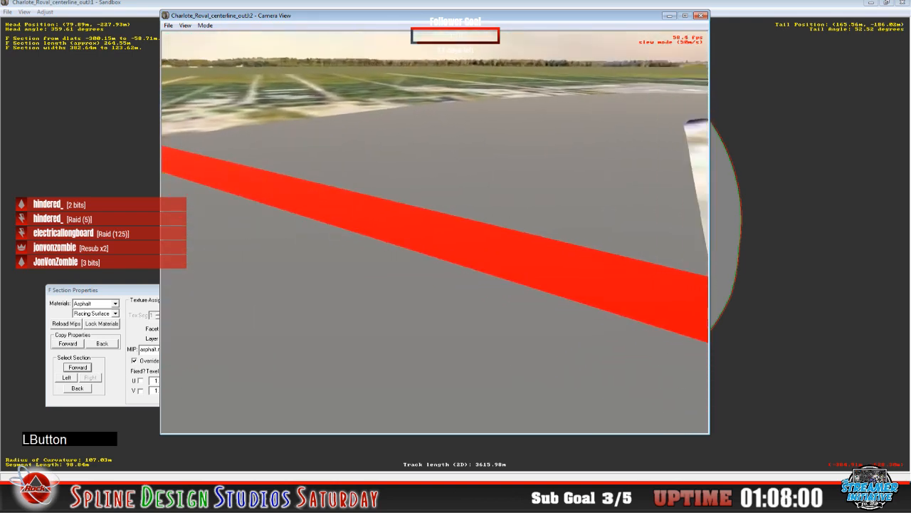
left_click_drag(435, 231, 484, 245)
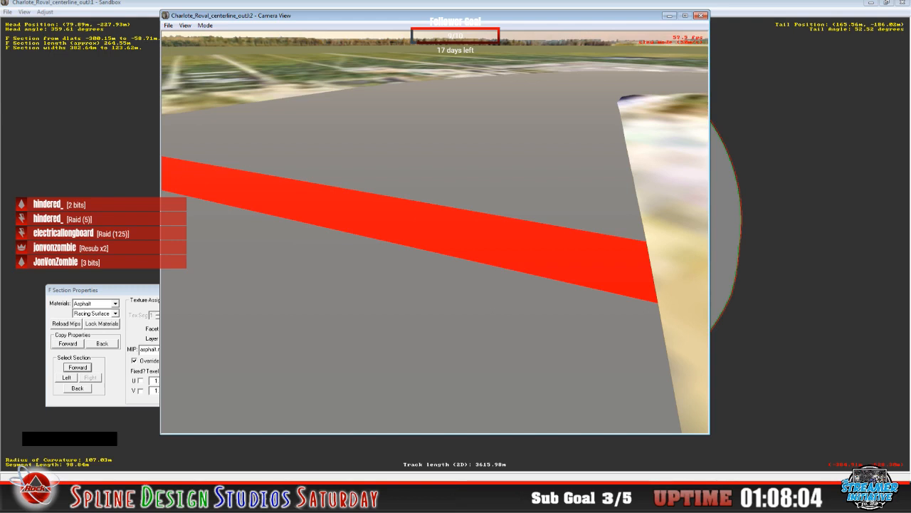
key("space")
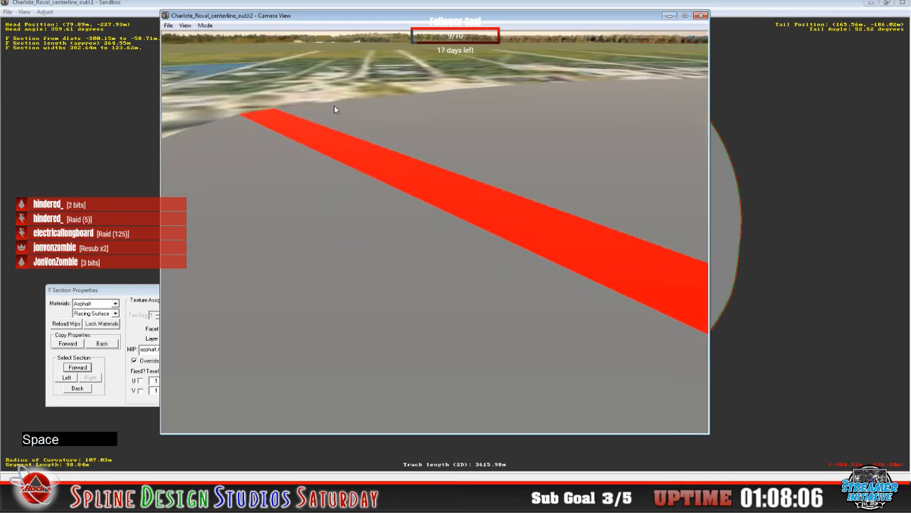
left_click(137, 12)
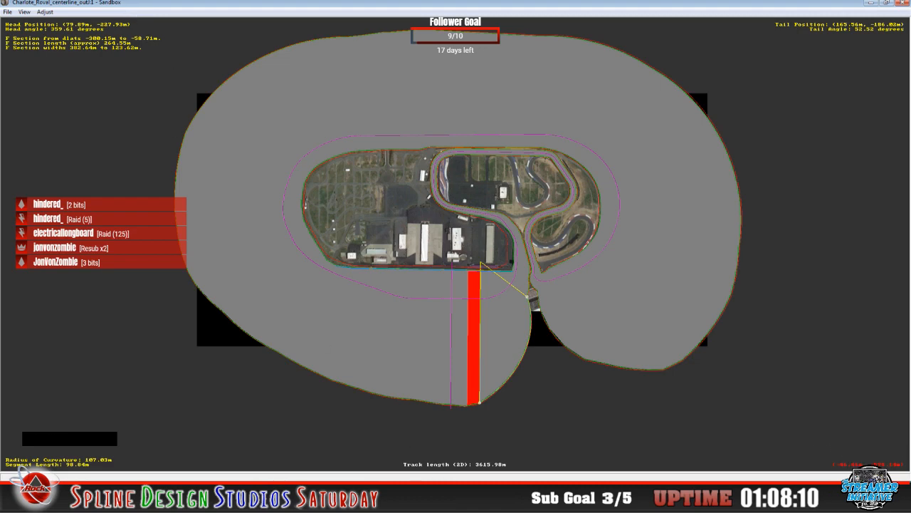
- Set the red test section's type back to Racing Surface, refresh its colour by stepping one section forward, and close the F section properties
left_click(244, 494)
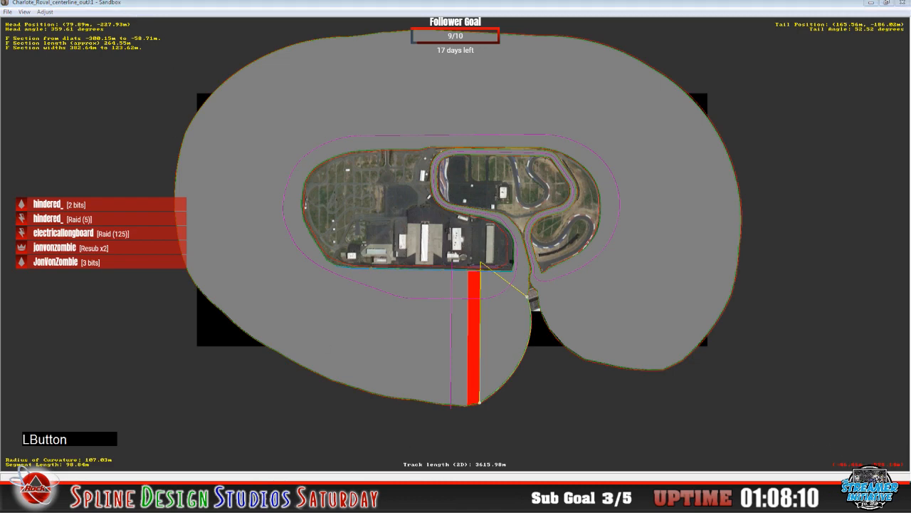
left_click(221, 420)
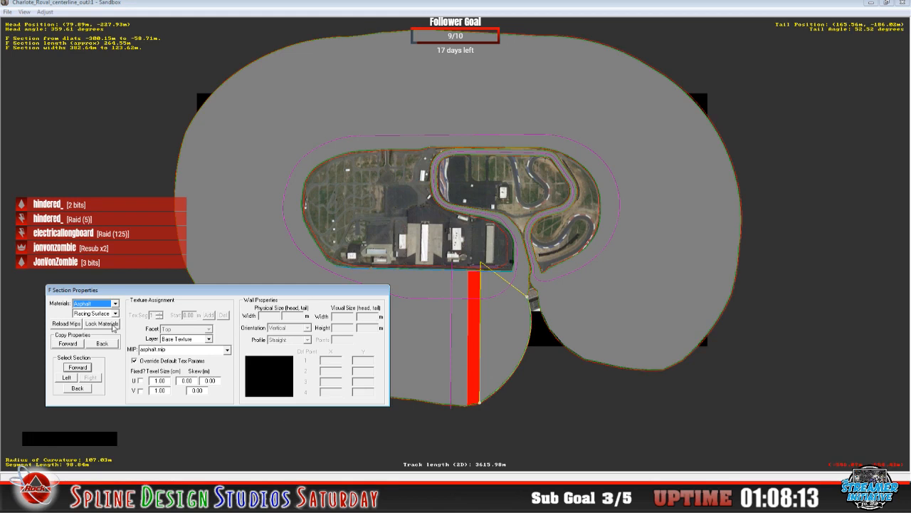
left_click(83, 391)
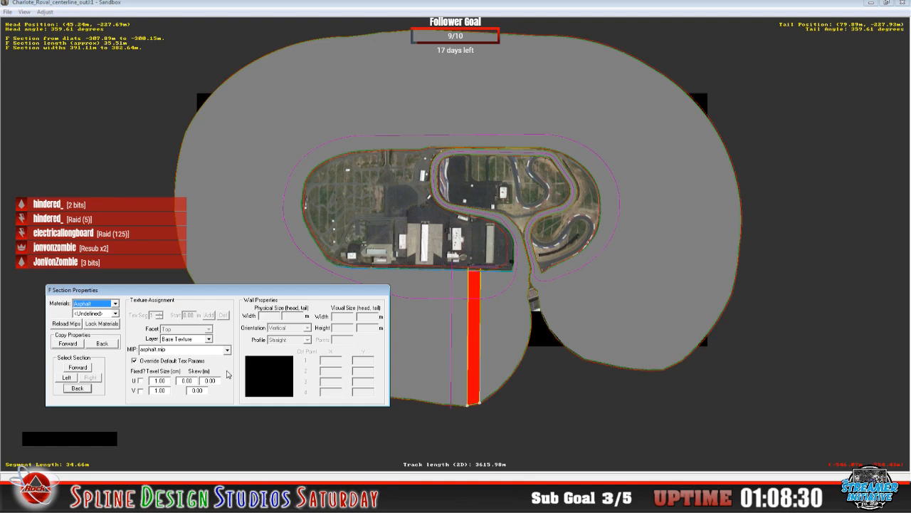
left_click(116, 313)
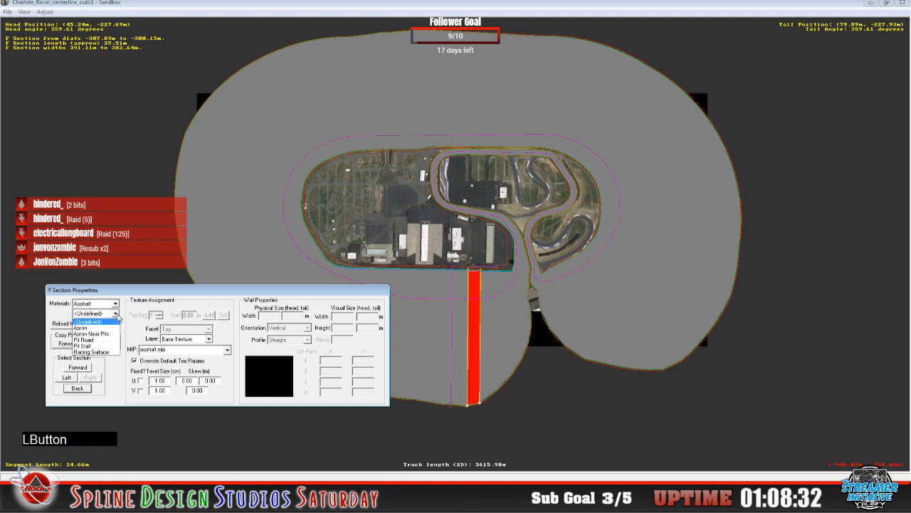
left_click(114, 350)
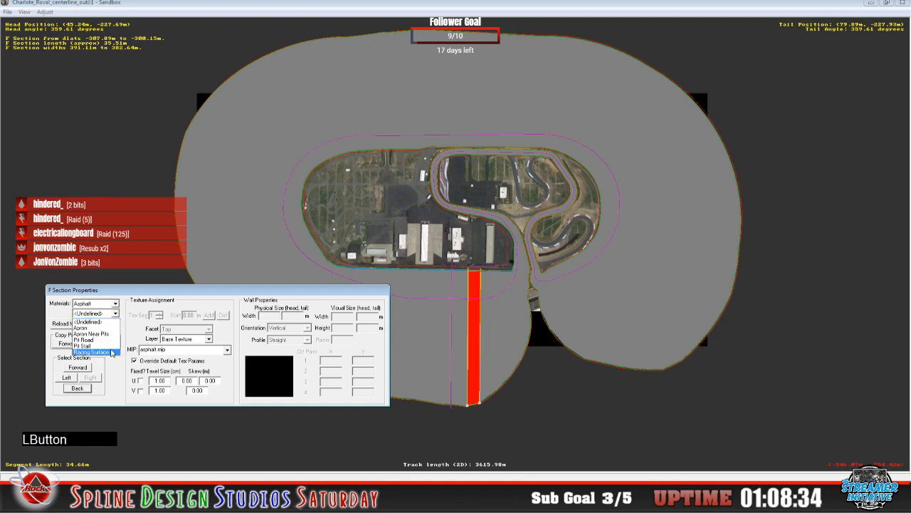
left_click(82, 368)
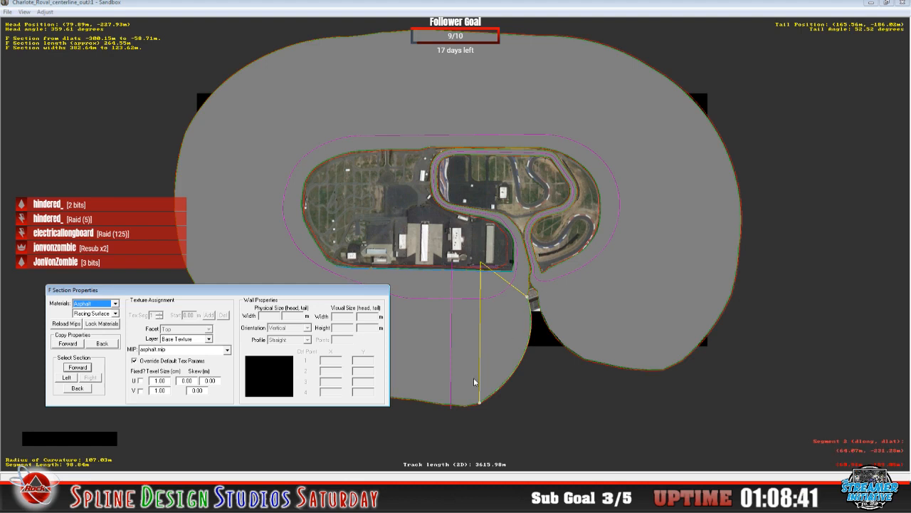
left_click(385, 289)
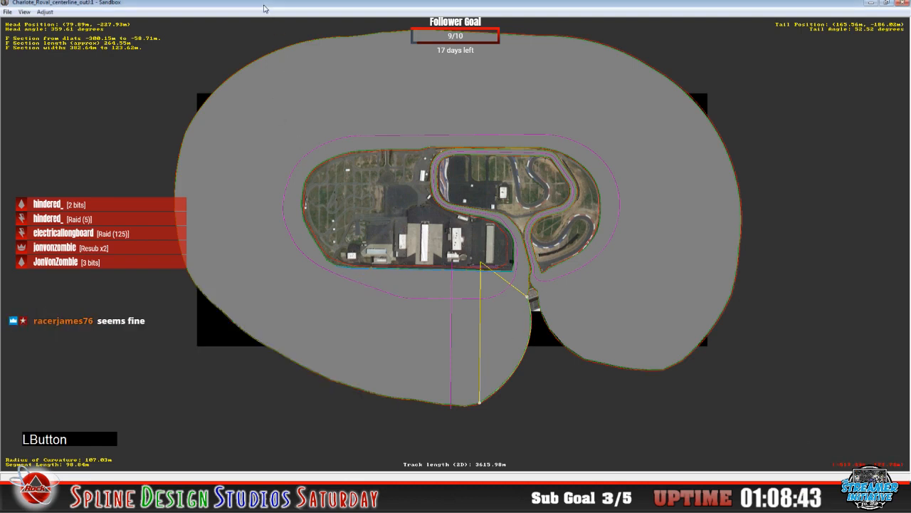
left_click(25, 12)
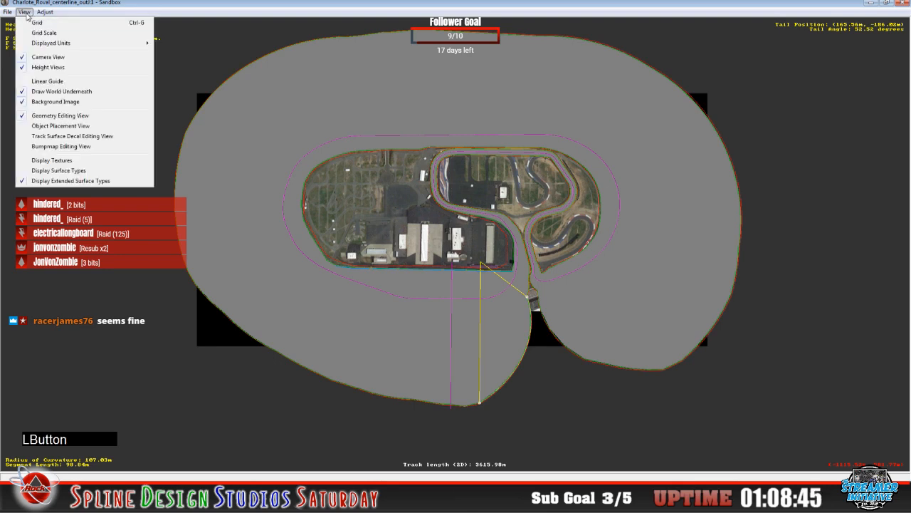
left_click(332, 15)
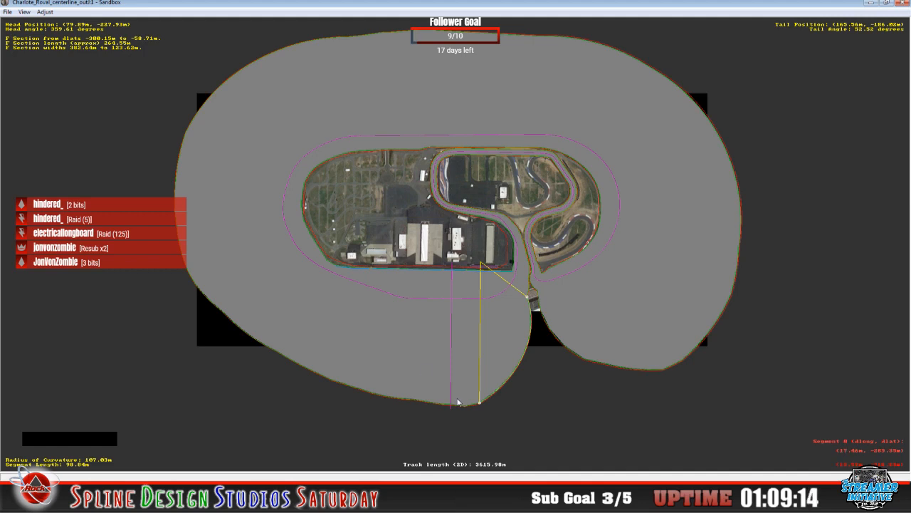
left_click(25, 12)
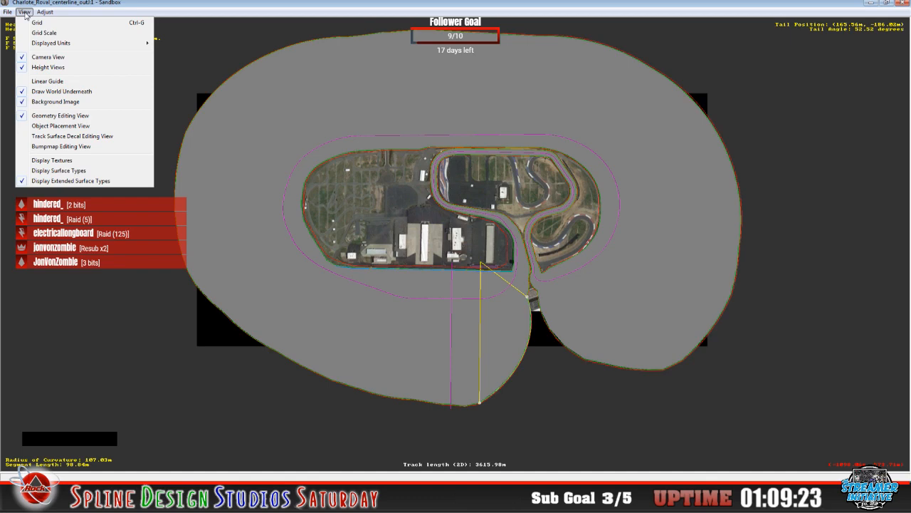
left_click(201, 13)
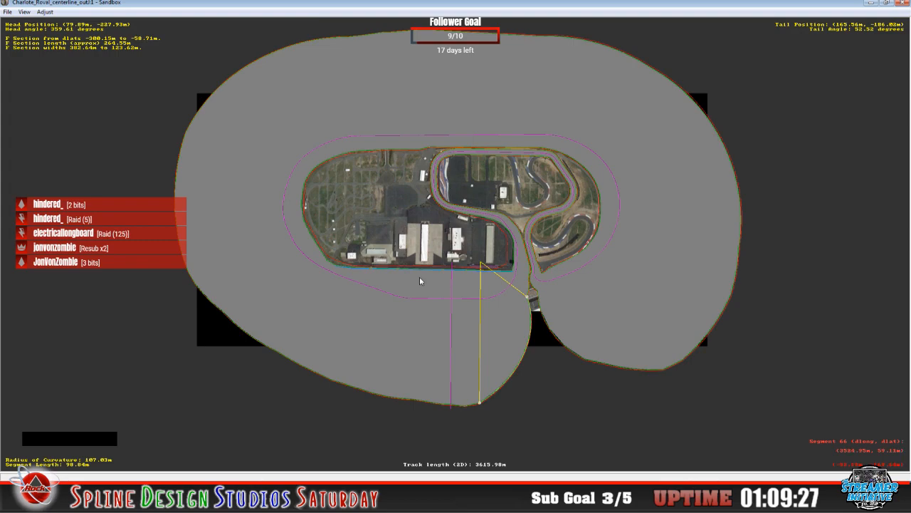
left_click(329, 9)
- Switch the layout from extended surface type colours to Display Textures to show the asphalt south of the infield buildings
scroll(410, 281, "up", 5)
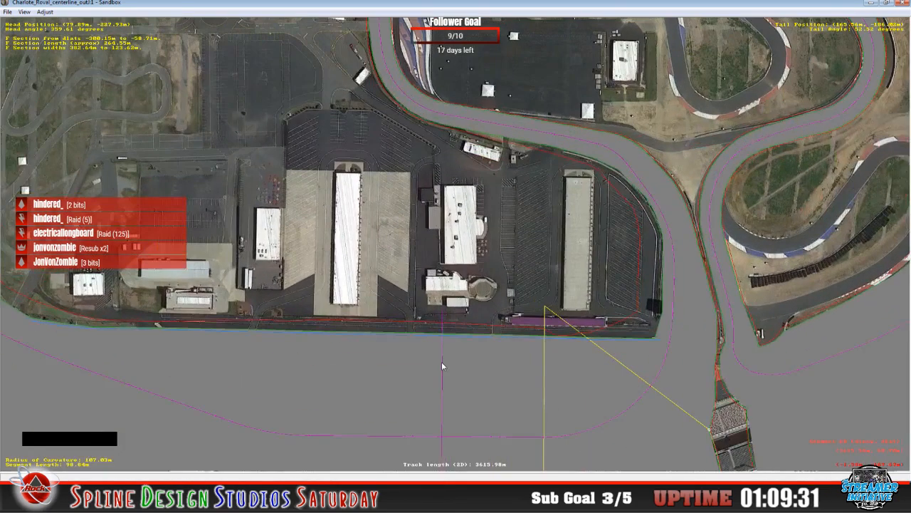
key("z")
key("c")
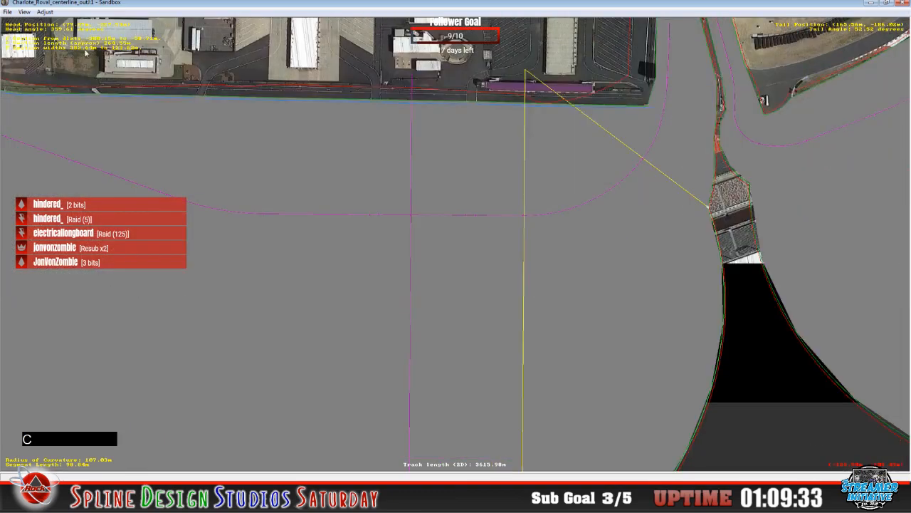
left_click(24, 11)
left_click(48, 158)
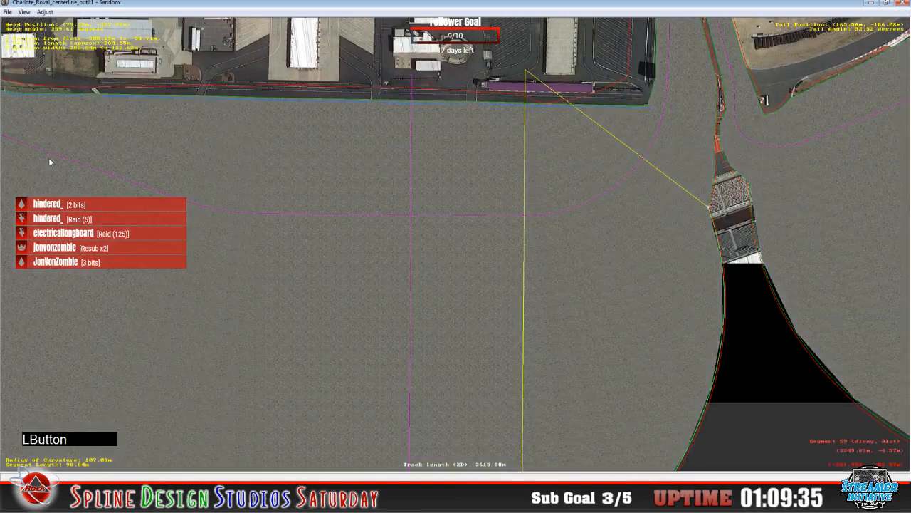
- Turn off Draw World Underneath so the aerial image of the front stretch shows in place of the track surface
left_click(245, 128)
key("c")
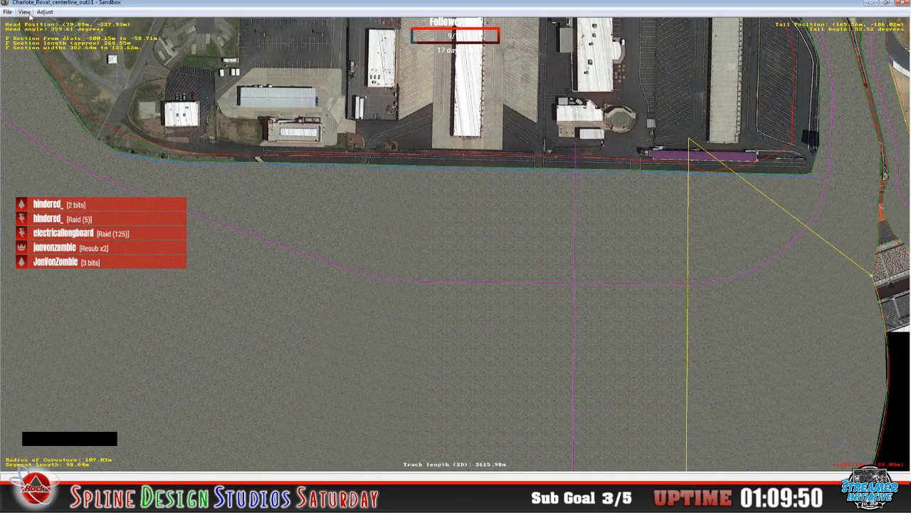
left_click(29, 14)
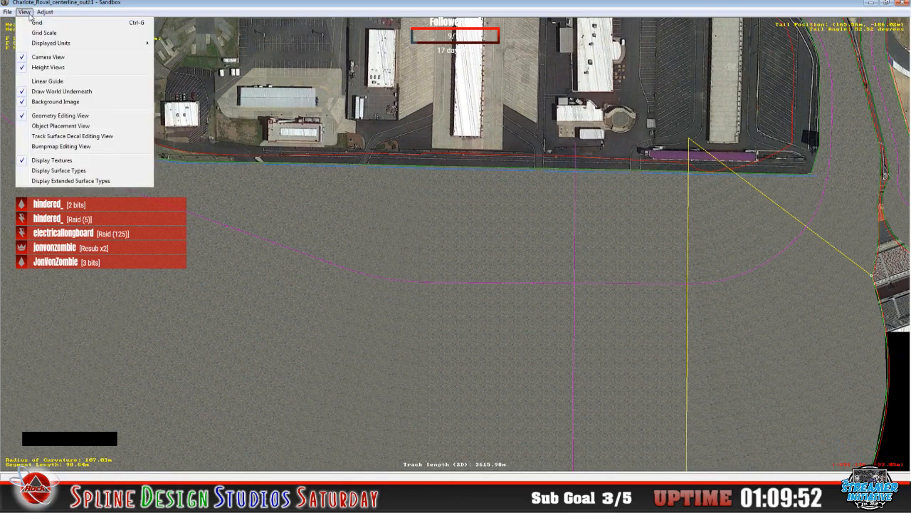
left_click(53, 92)
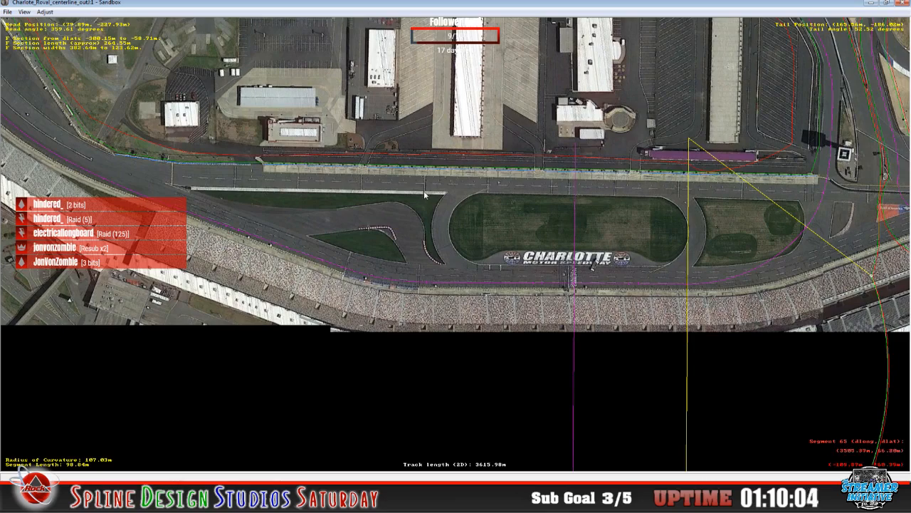
- Insert an F section at the east end of the light concrete pit strip, in the short segment crossing it
key("c")
key("c")
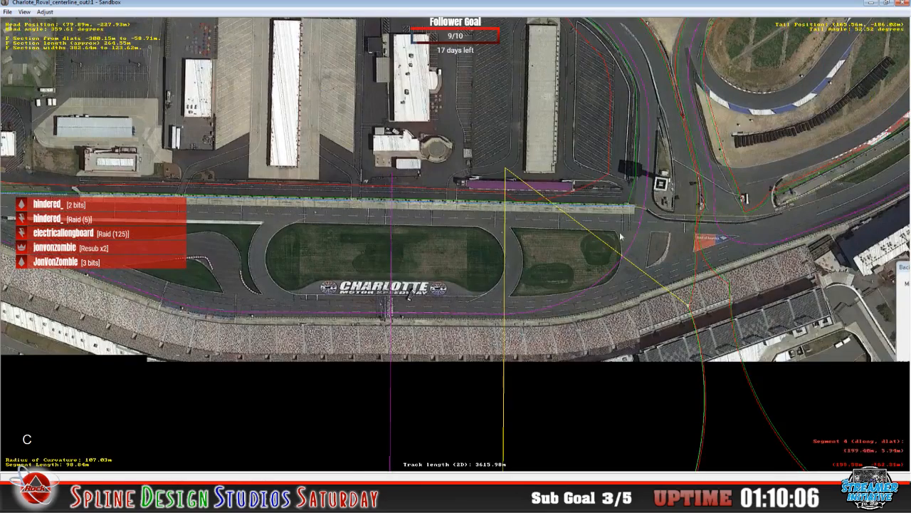
key("z")
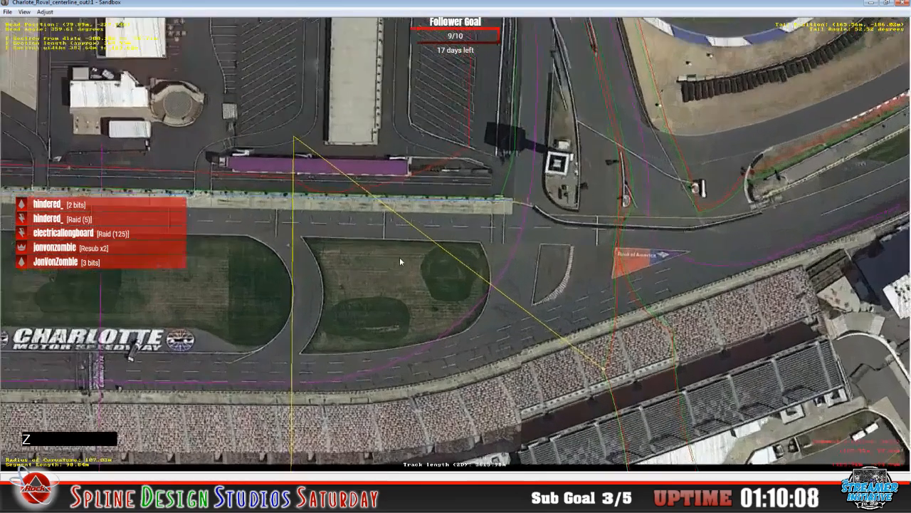
key("z")
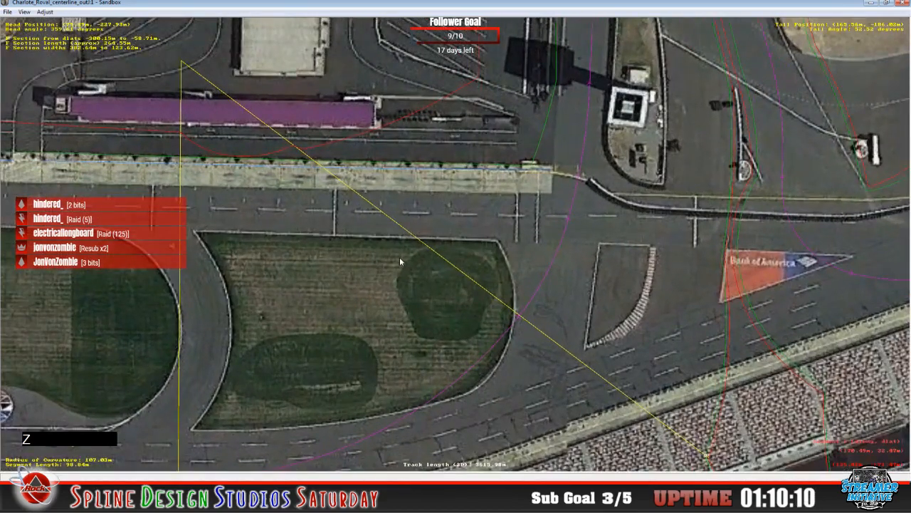
key("z")
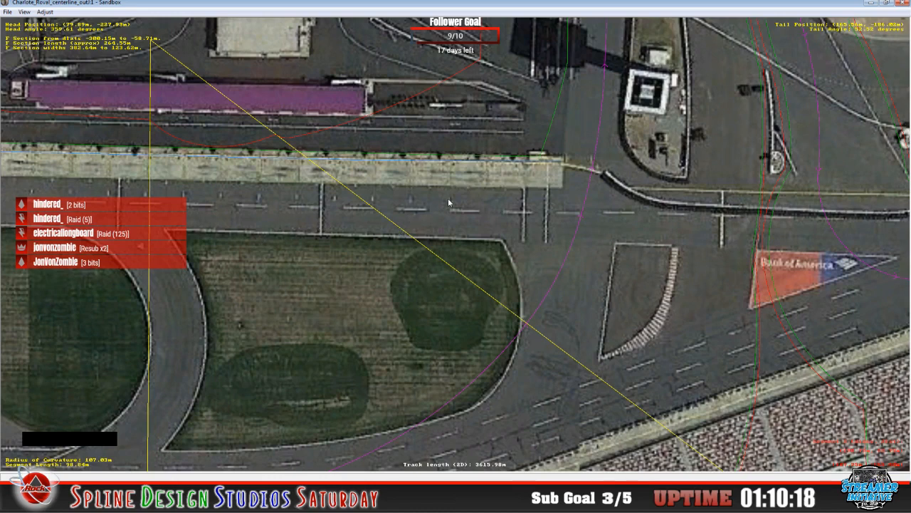
left_click_drag(447, 198, 529, 141)
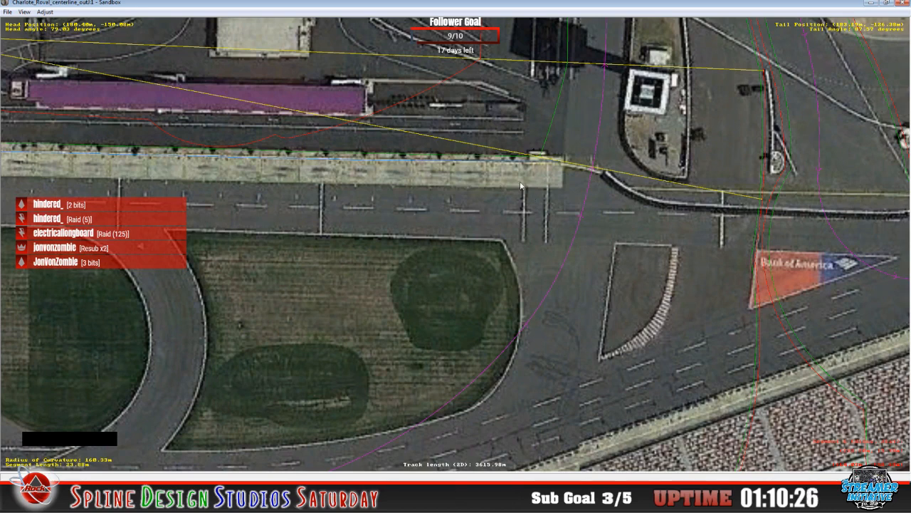
left_click_drag(520, 181, 521, 189)
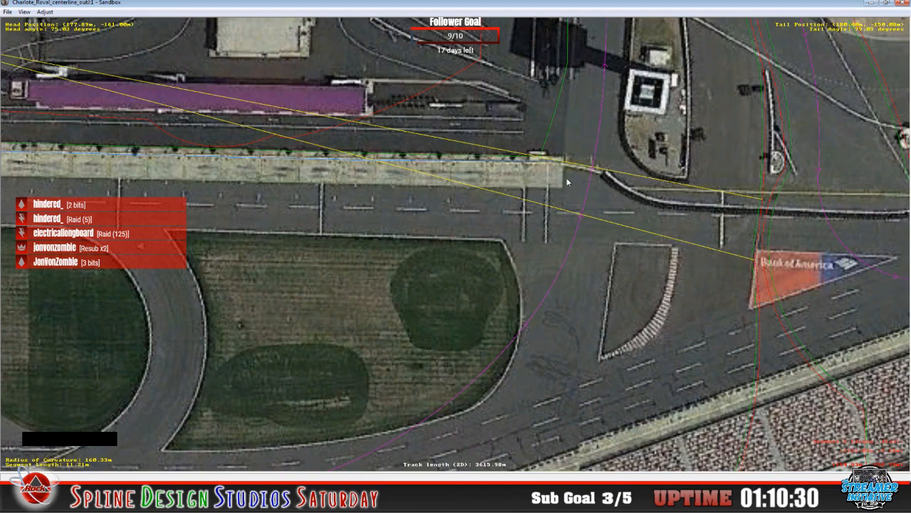
right_click(521, 182)
mouse_move(542, 255)
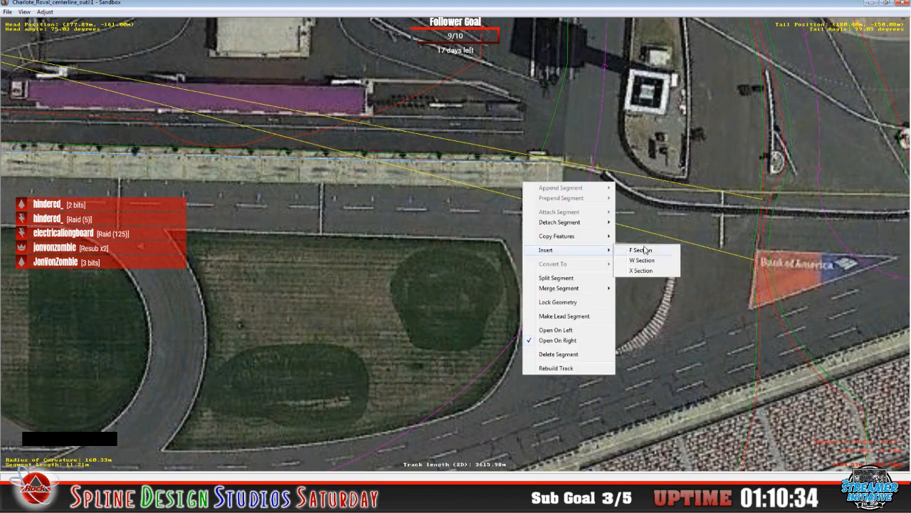
left_click(641, 249)
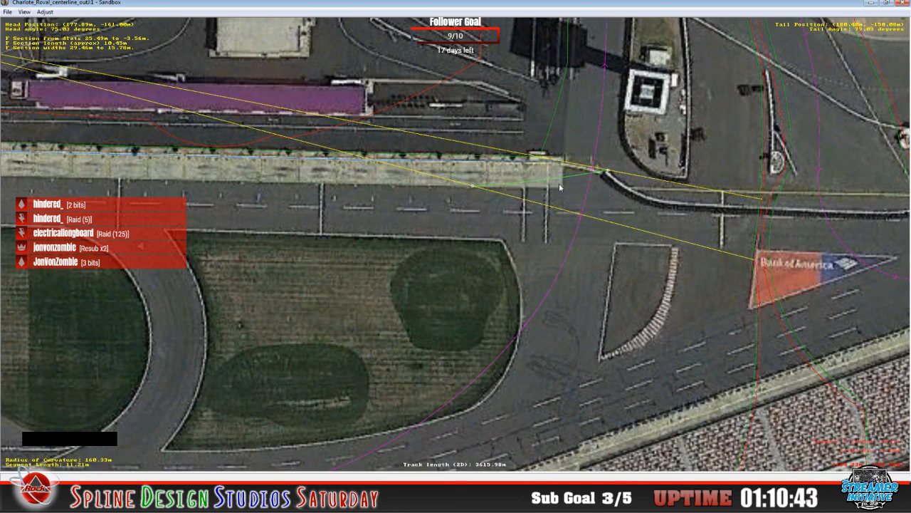
- Mark the new F section as Euclidian and extend its tail eastward past the curved barrier, making it about 55 m long
left_click_drag(610, 171, 630, 194)
right_click(573, 180)
left_click(599, 200)
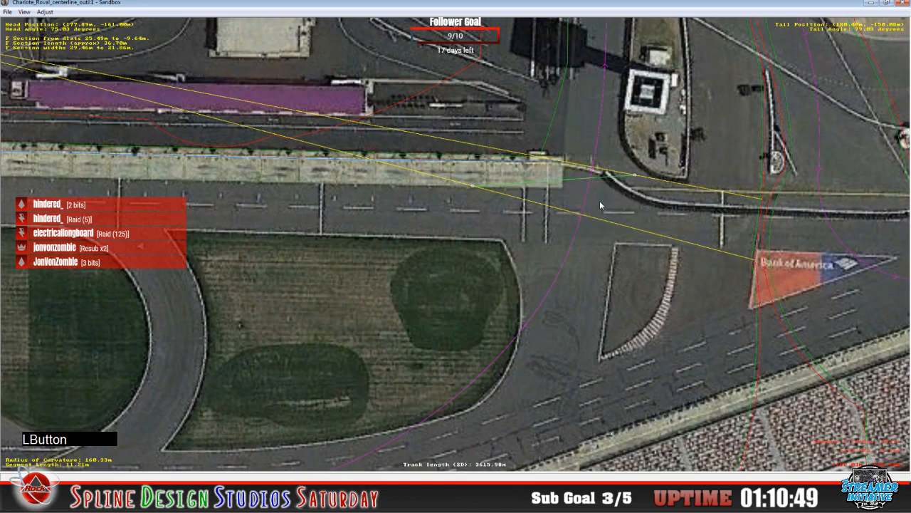
left_click_drag(633, 173, 698, 270)
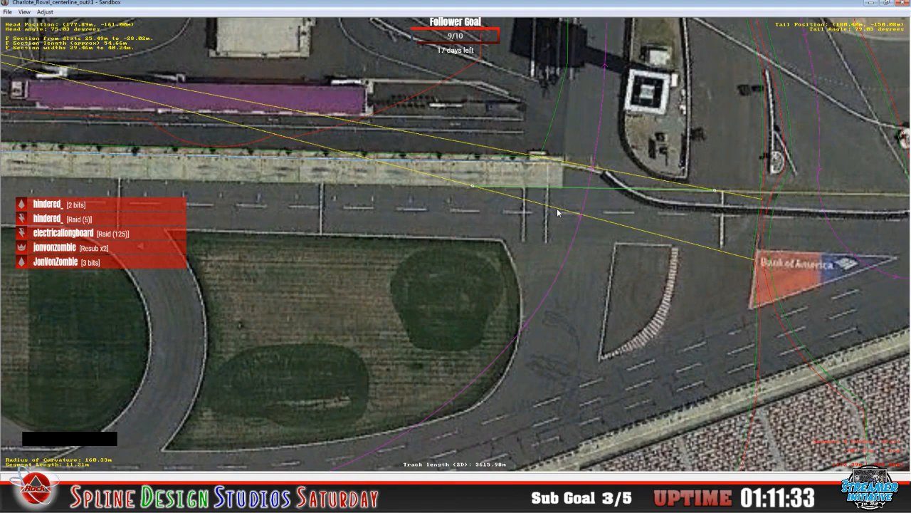
- Insert an F section on the concrete pit strip in the segment just west of the existing Euclidian section, and mark it as Euclidian
left_click(399, 177)
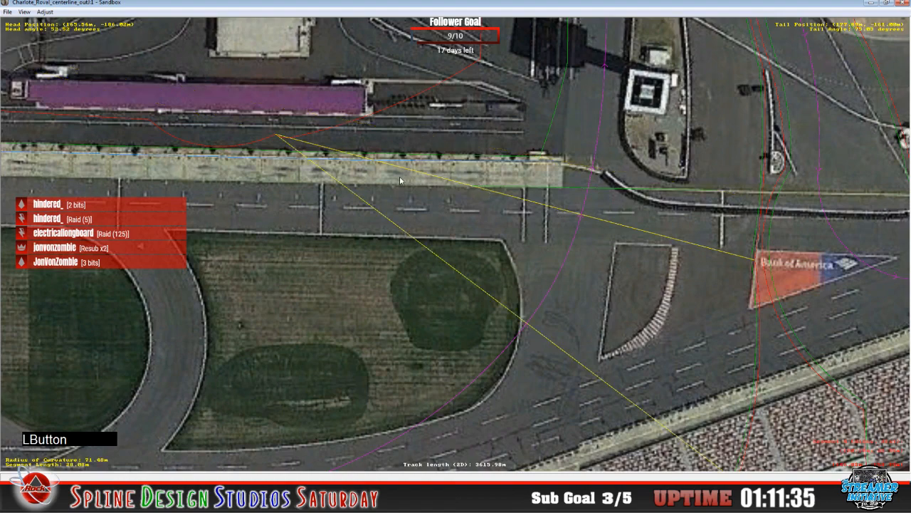
right_click(377, 178)
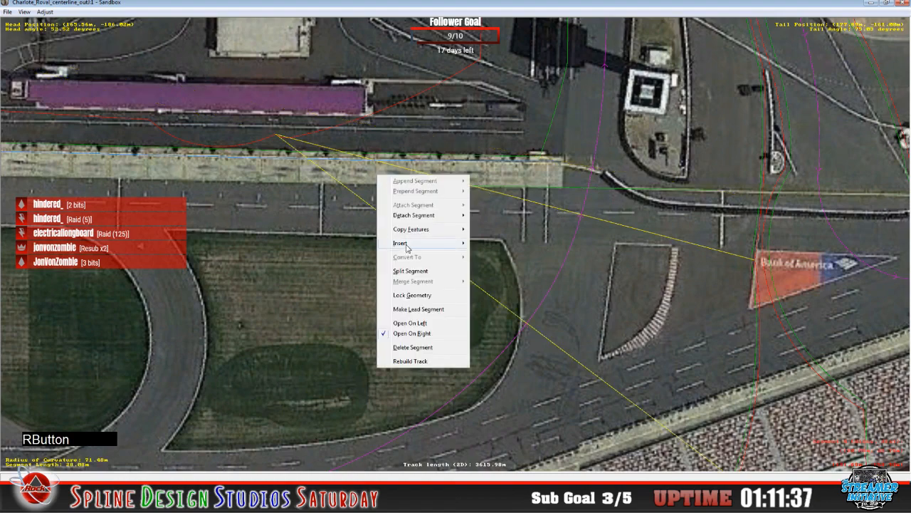
mouse_move(408, 249)
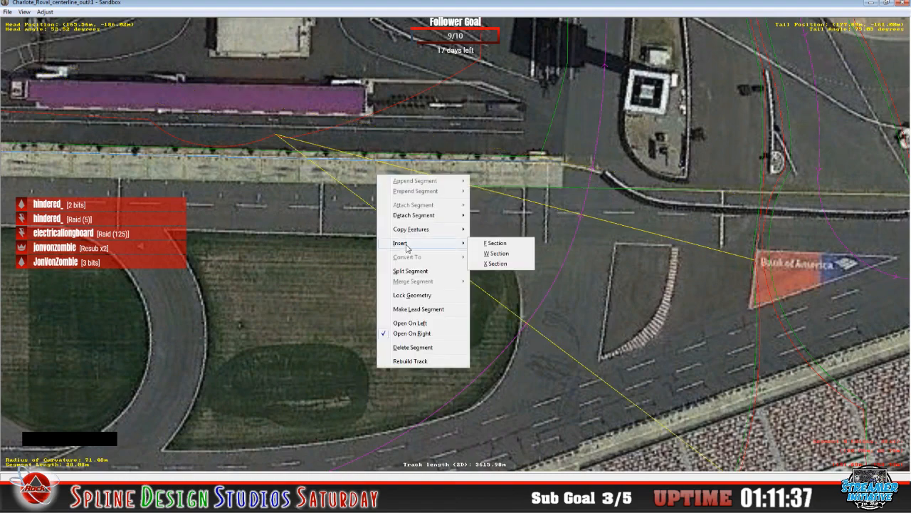
left_click(502, 243)
right_click(384, 176)
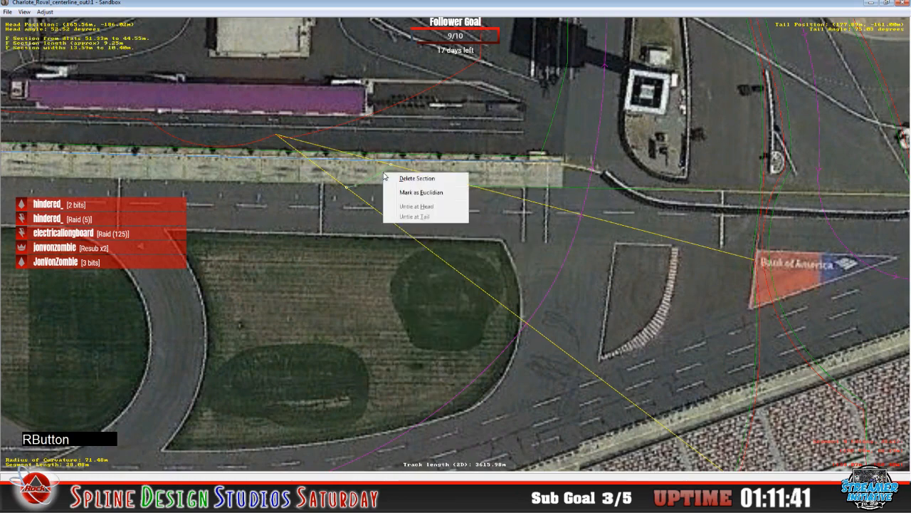
left_click(413, 178)
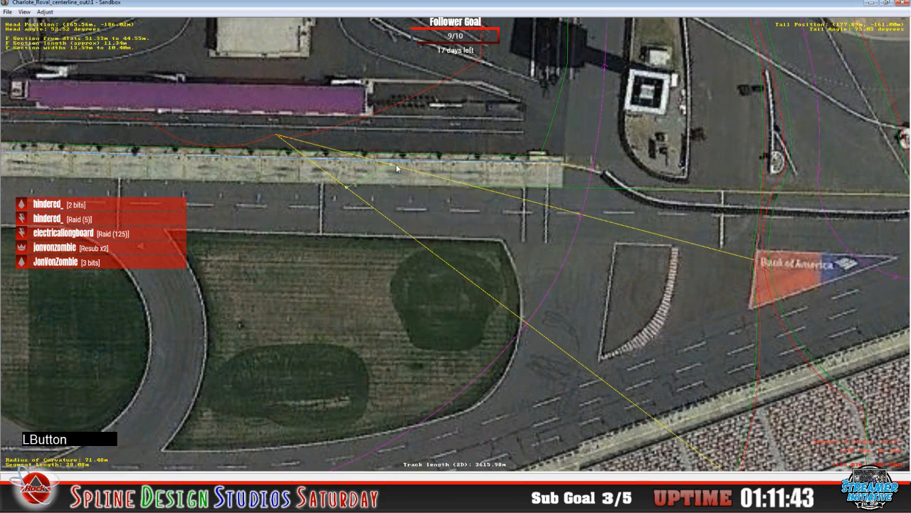
- Extend the new section's tail to the neighbouring F section and align both ends with the strip's south edge, making it about 29 m long
left_click(377, 169)
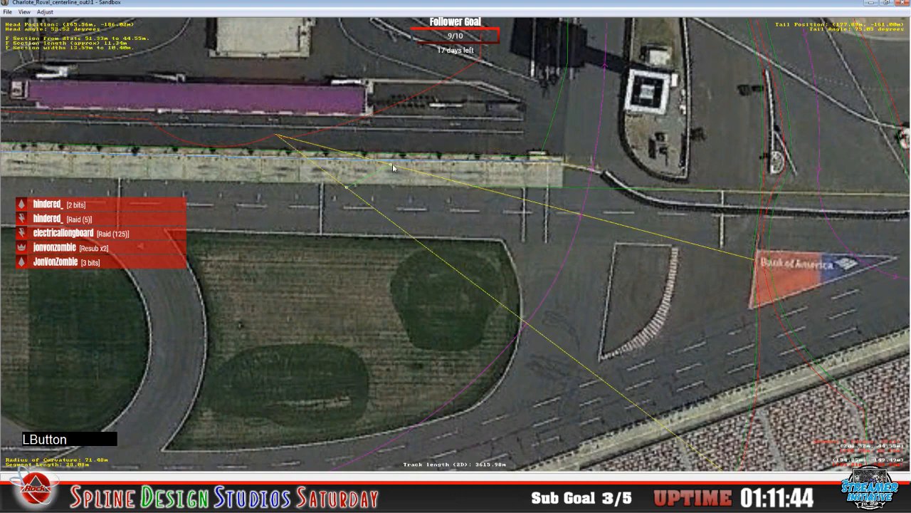
left_click_drag(393, 163, 456, 212)
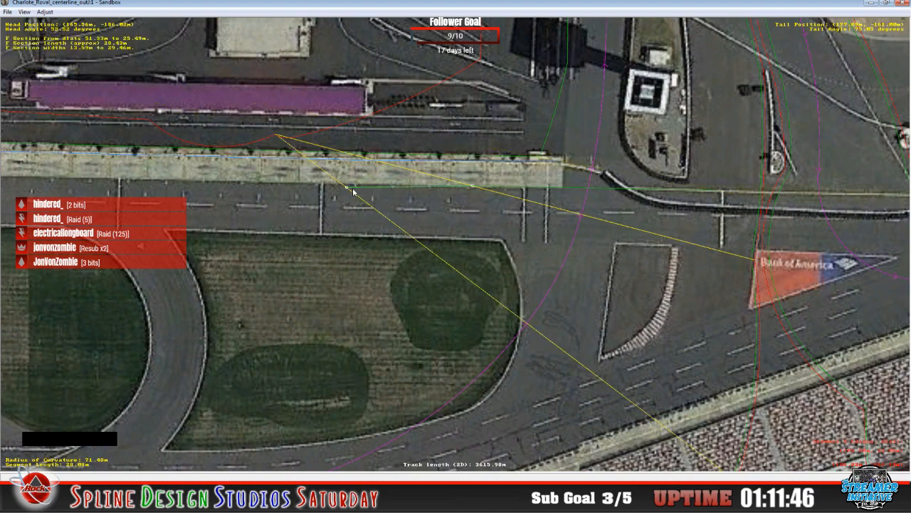
left_click_drag(350, 189, 344, 188)
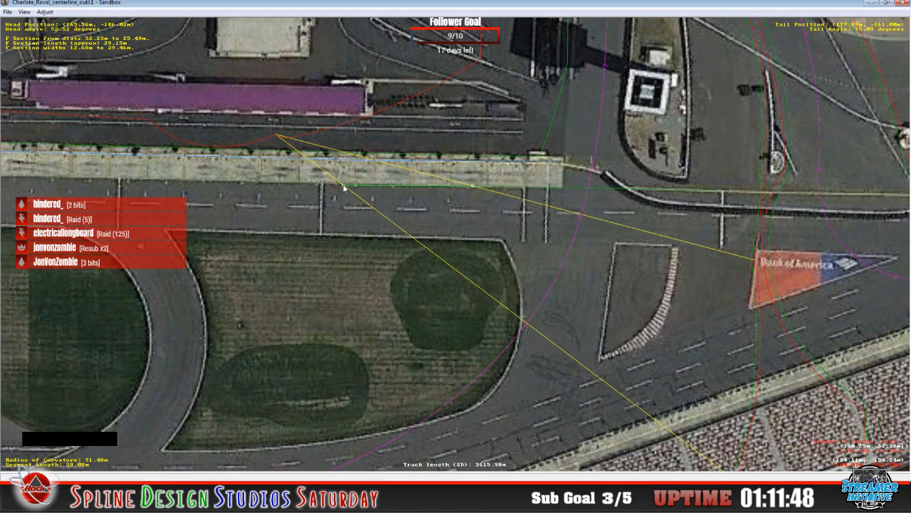
mouse_move(471, 188)
left_mouse_down()
mouse_move(488, 188)
mouse_move(474, 186)
left_mouse_up()
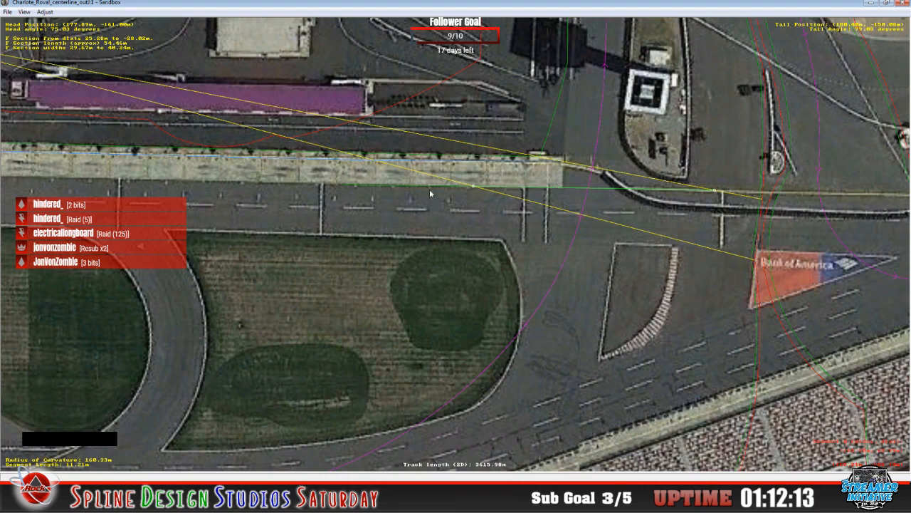
- Select the next track segment to the west along the concrete pit strip
left_click(254, 173)
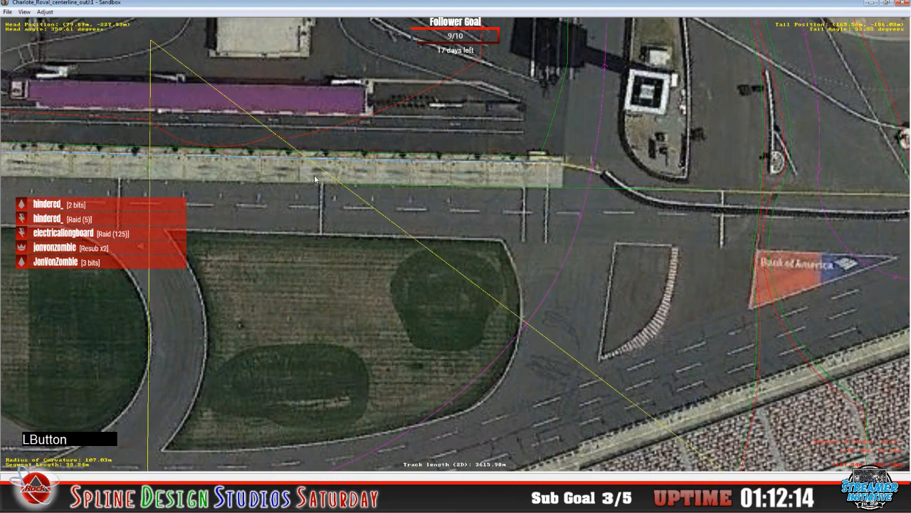
- Insert an F section in the curved segment near the pit wall and mark it as Euclidian
right_click(254, 173)
mouse_move(291, 241)
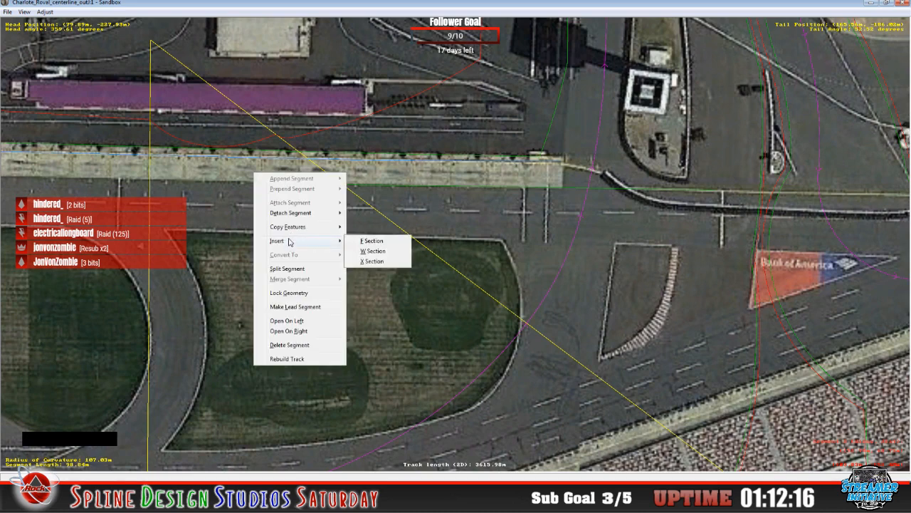
left_click(366, 242)
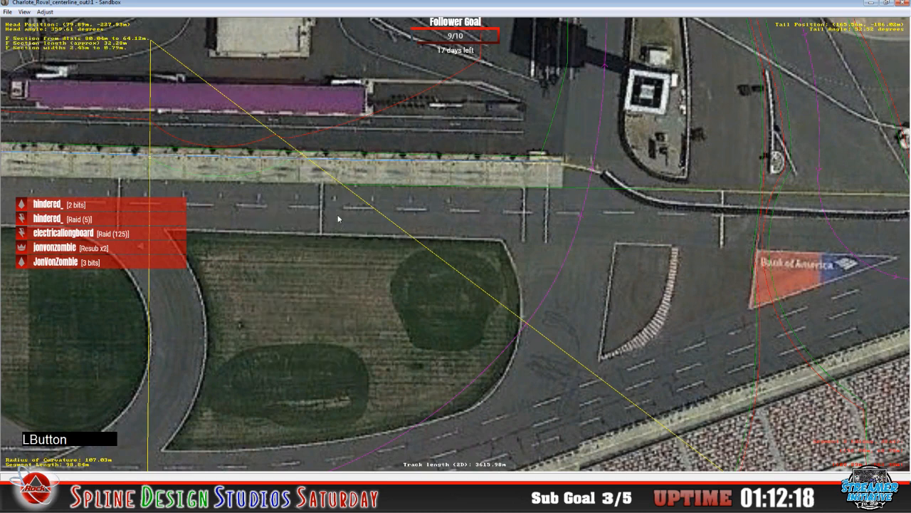
right_click(240, 175)
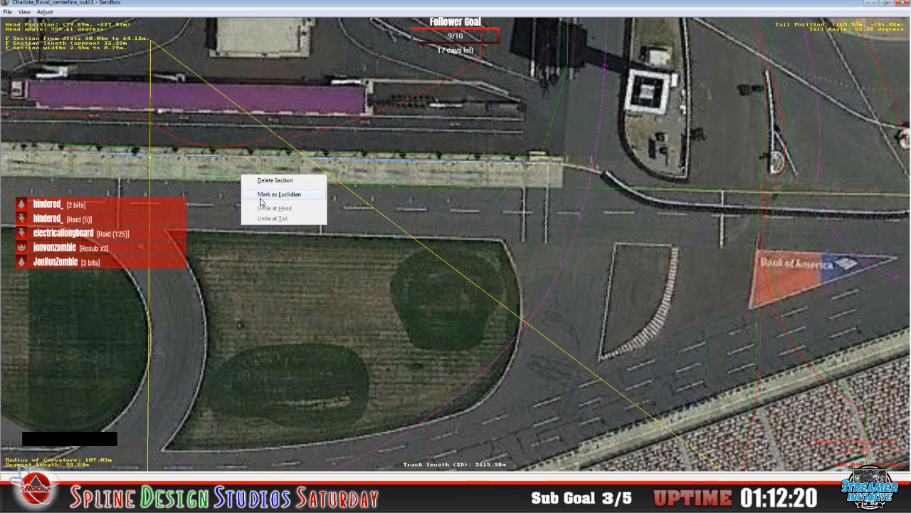
left_click(262, 194)
- Move the new F section's head to 74.94 m and its tail to 52.09 m along the light concrete strip's lower edge
left_click(301, 153)
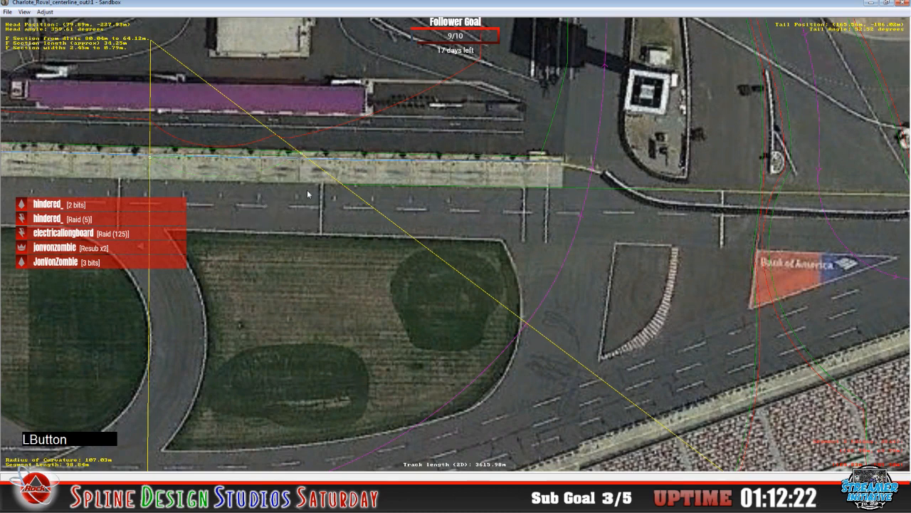
left_click_drag(304, 154, 339, 199)
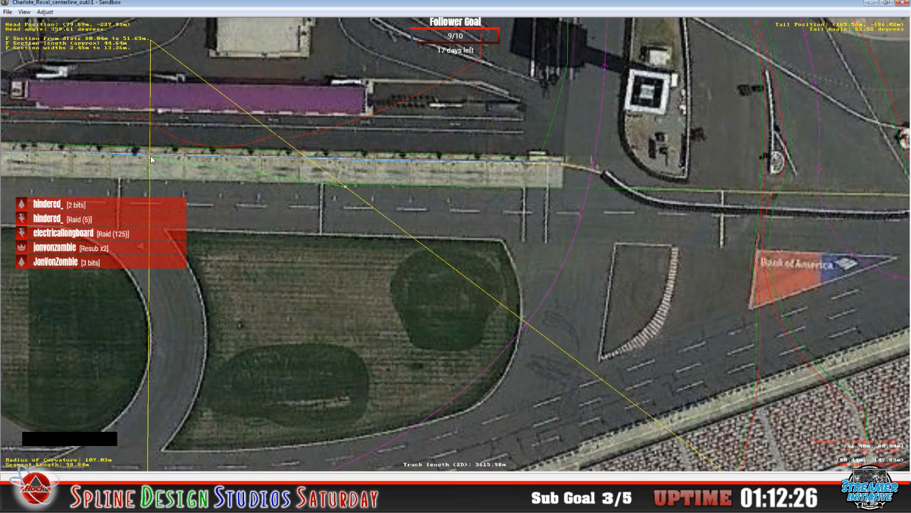
left_click_drag(150, 157, 160, 183)
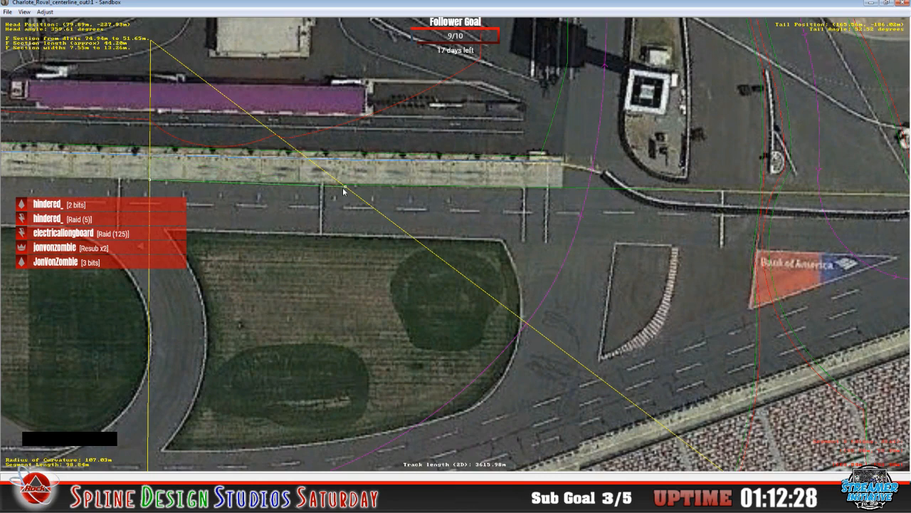
left_click_drag(345, 186, 346, 187)
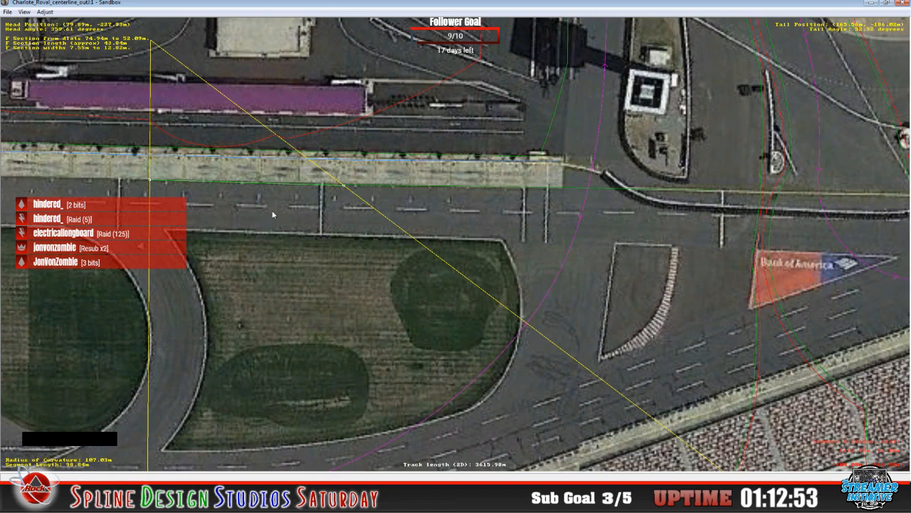
- Delete the Euclidian F section and insert a fresh one on the concrete strip of the same segment
key("Delete")
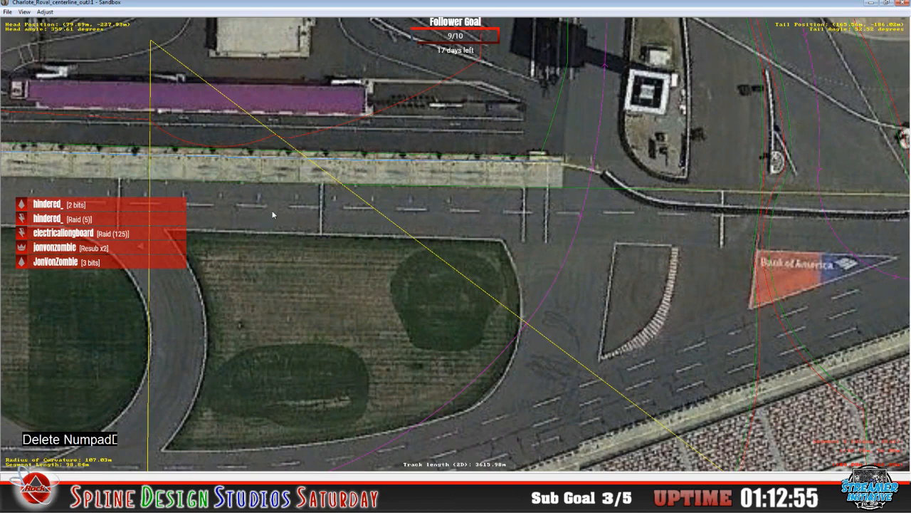
right_click(228, 156)
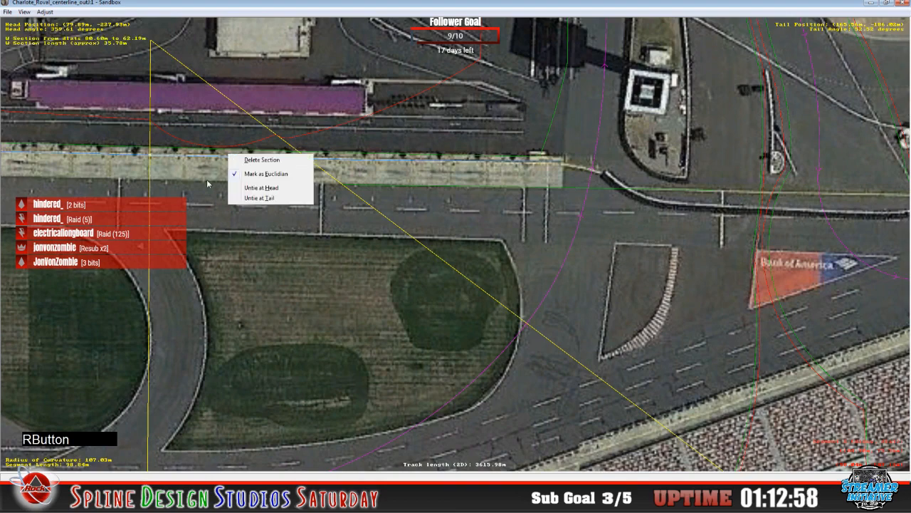
left_click(207, 183)
right_click(208, 171)
mouse_move(242, 240)
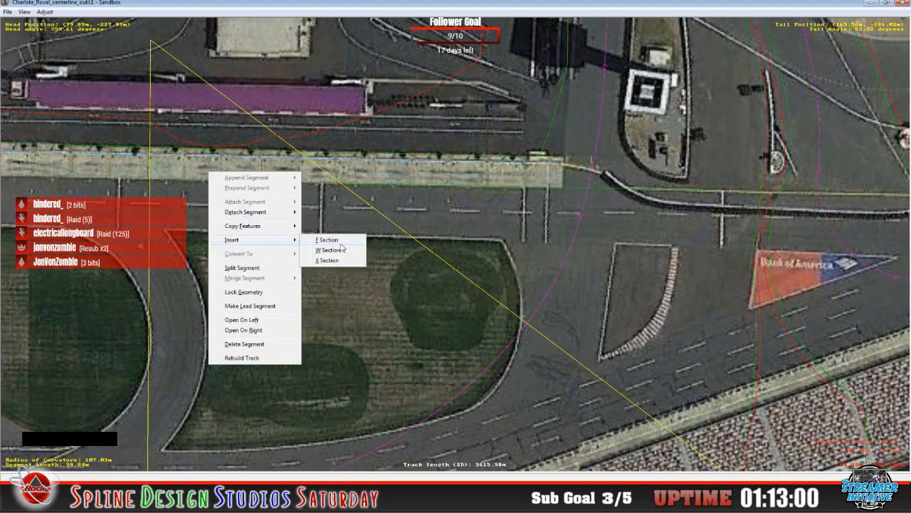
left_click(340, 241)
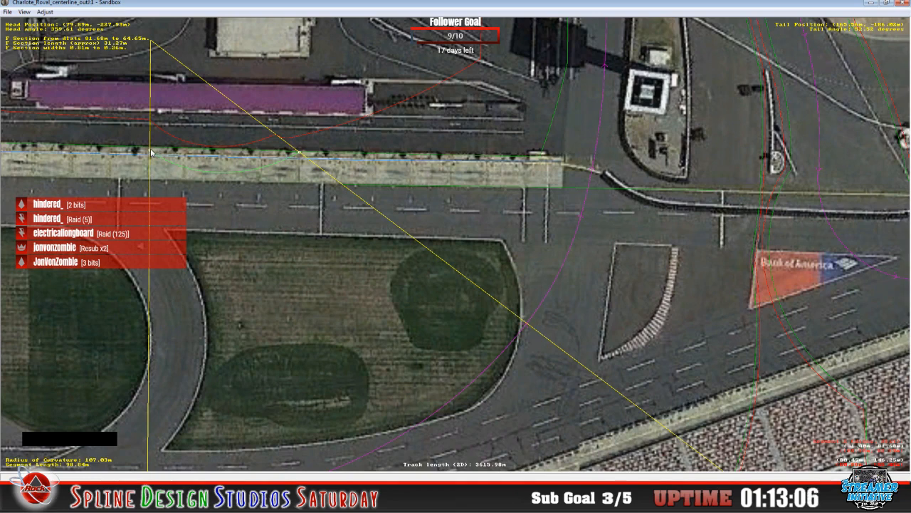
- Move the F section's head to 82.42 m and its tail to 63.90 m, close to the wall line
left_click(151, 151)
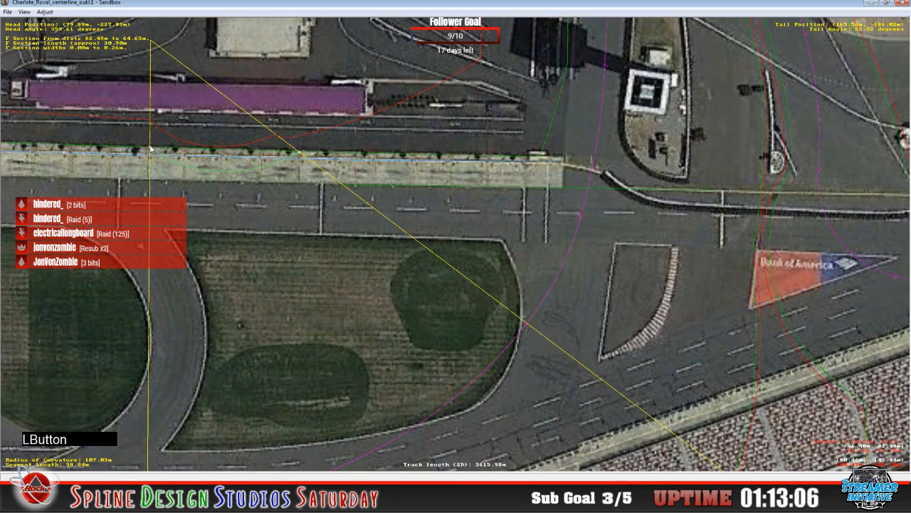
left_click(298, 153)
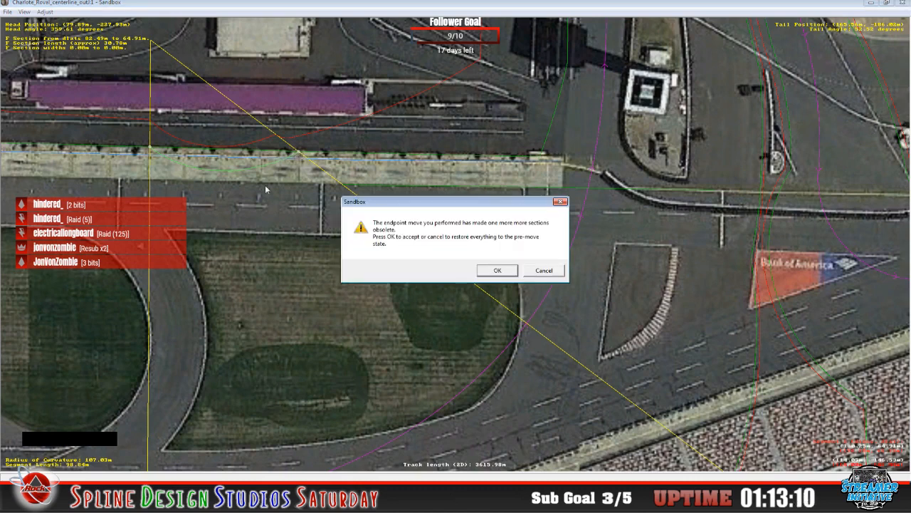
left_click(497, 271)
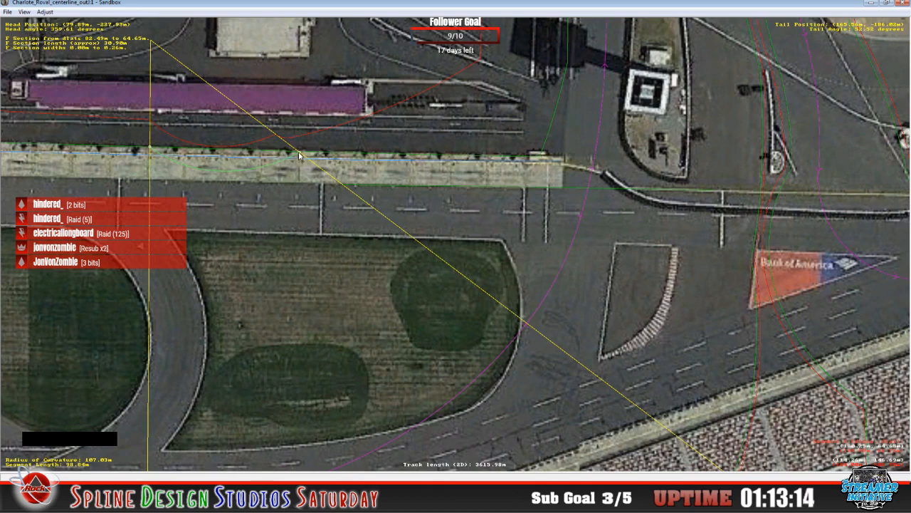
left_click_drag(299, 155, 301, 161)
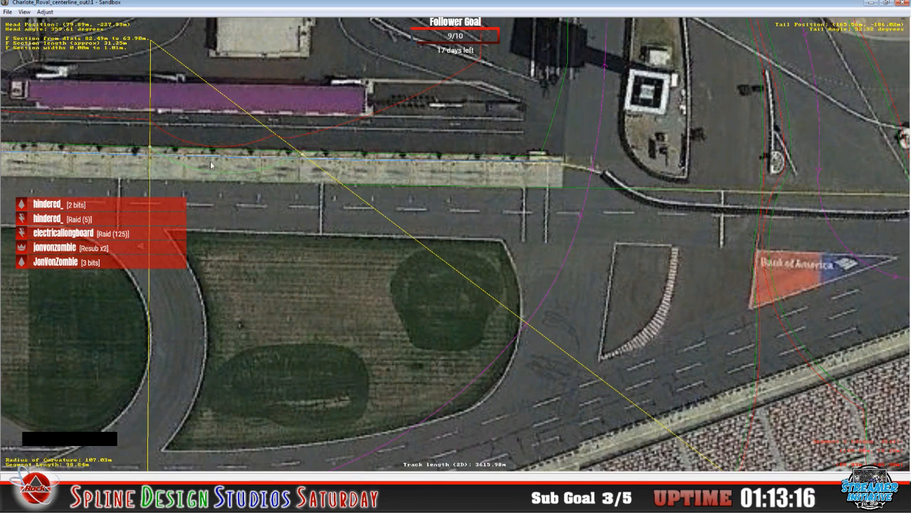
left_click_drag(154, 150, 153, 151)
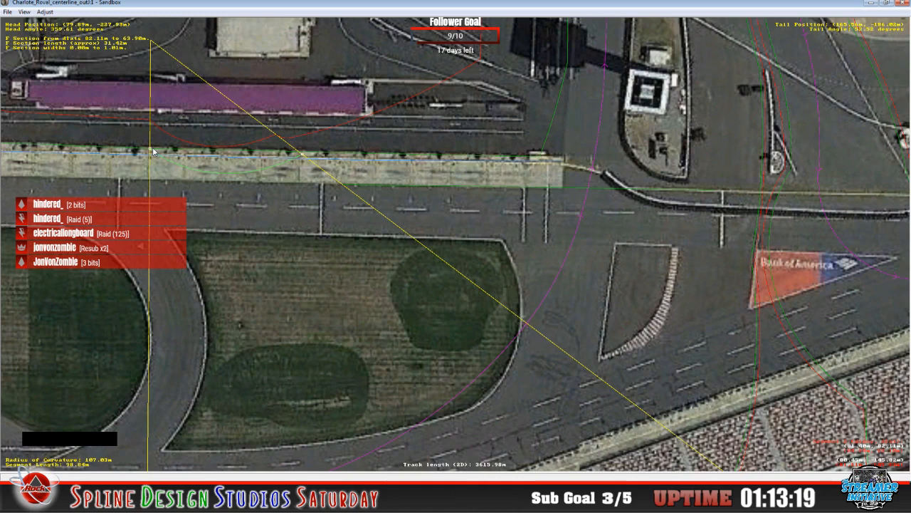
left_click(152, 150)
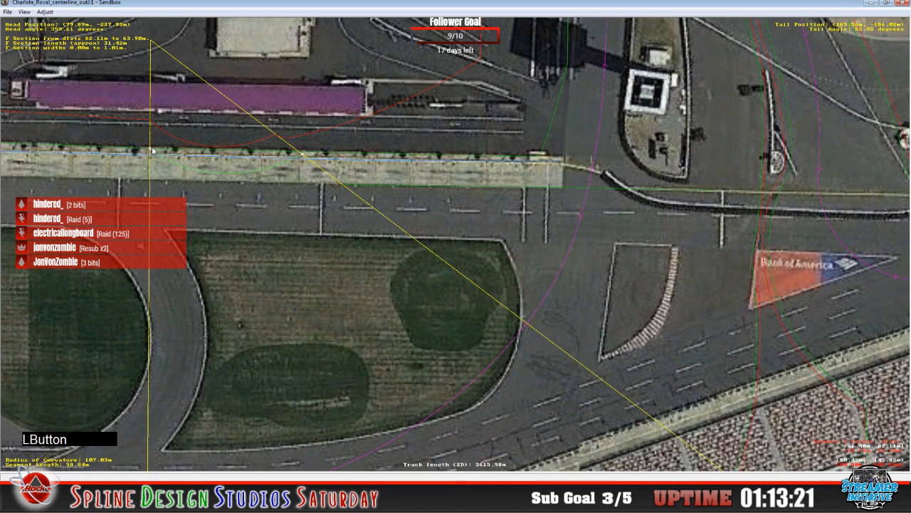
left_click_drag(152, 148, 150, 149)
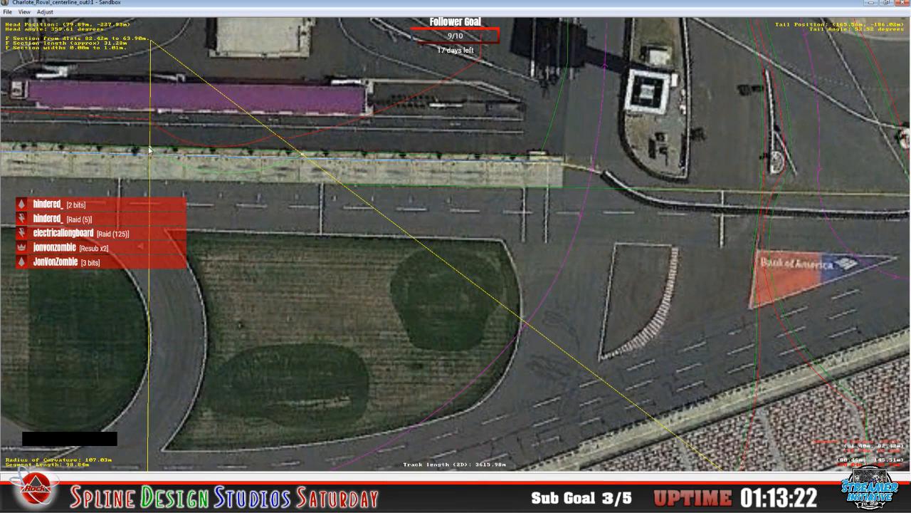
- Untie the F section at its head and move that endpoint to 76.32 m
right_click(183, 168)
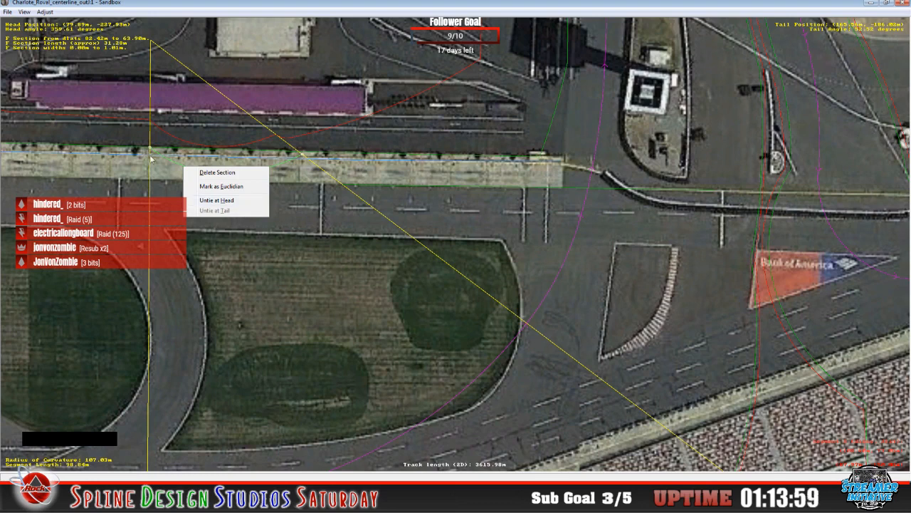
left_click(231, 204)
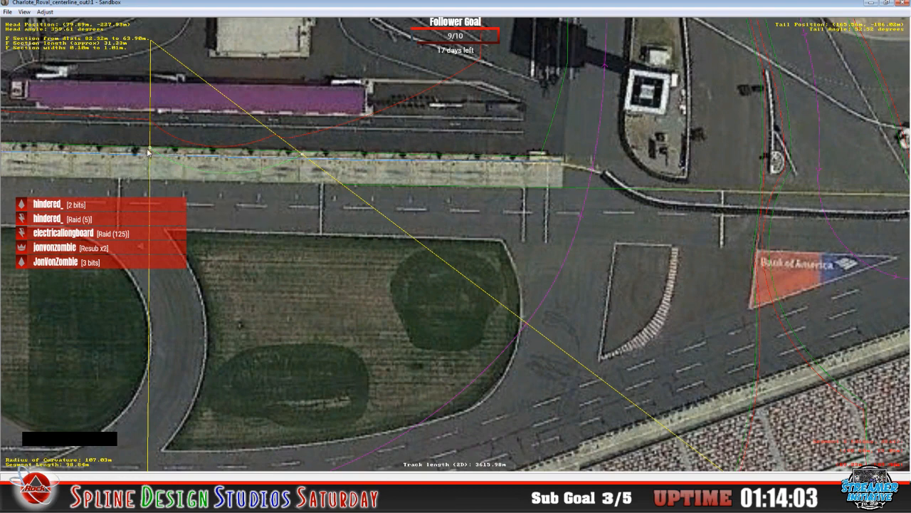
left_click_drag(151, 166, 150, 173)
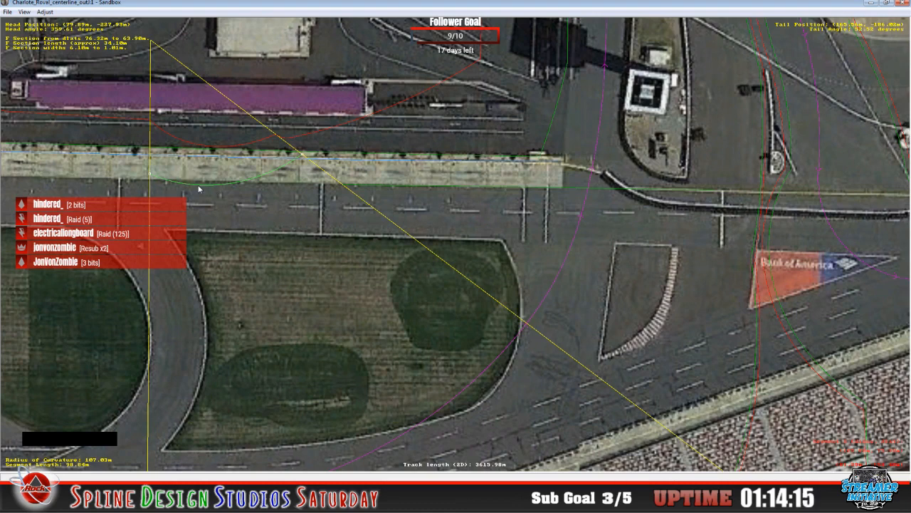
- Delete the untied F section and insert a new one starting in the infield, clear of the wall
key("Delete")
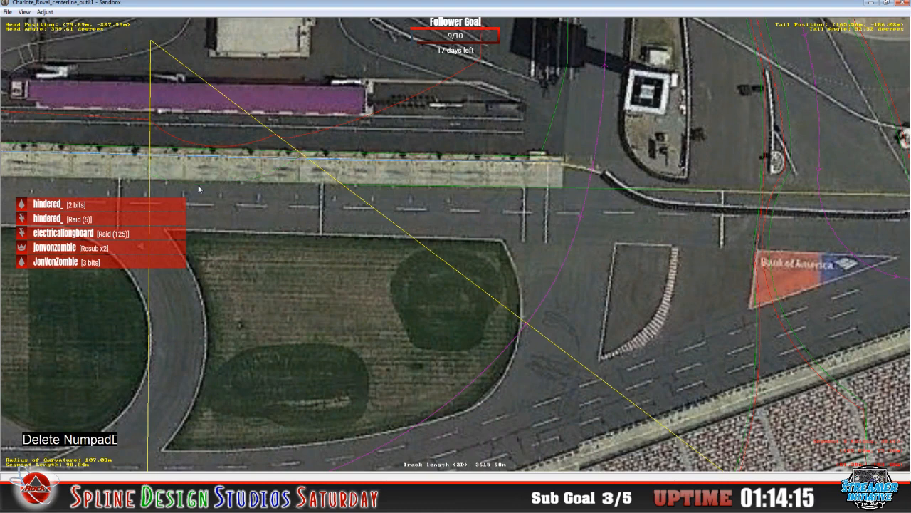
right_click(223, 247)
mouse_move(292, 312)
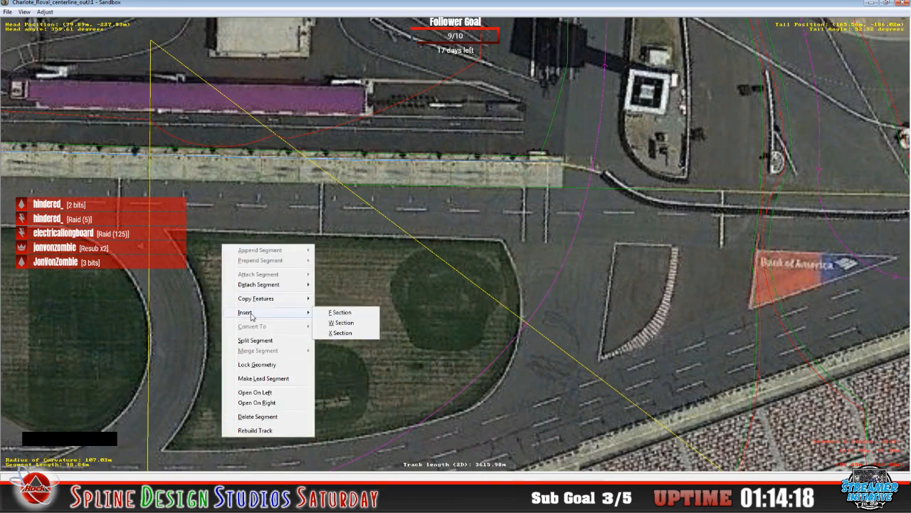
left_click(348, 313)
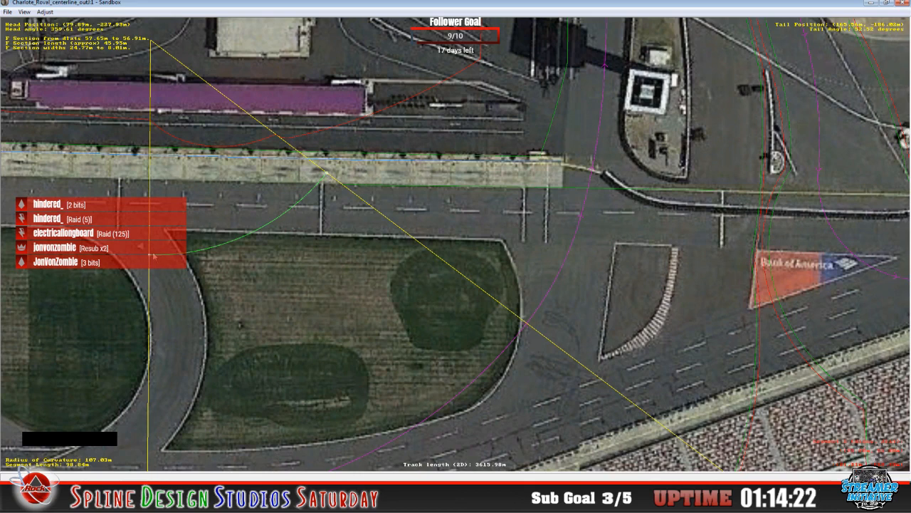
- Move the new F section's head to 75.35 m and its tail to 52.92 m, along the concrete strip's lower edge
left_click_drag(152, 255, 150, 198)
left_click_drag(327, 173, 340, 184)
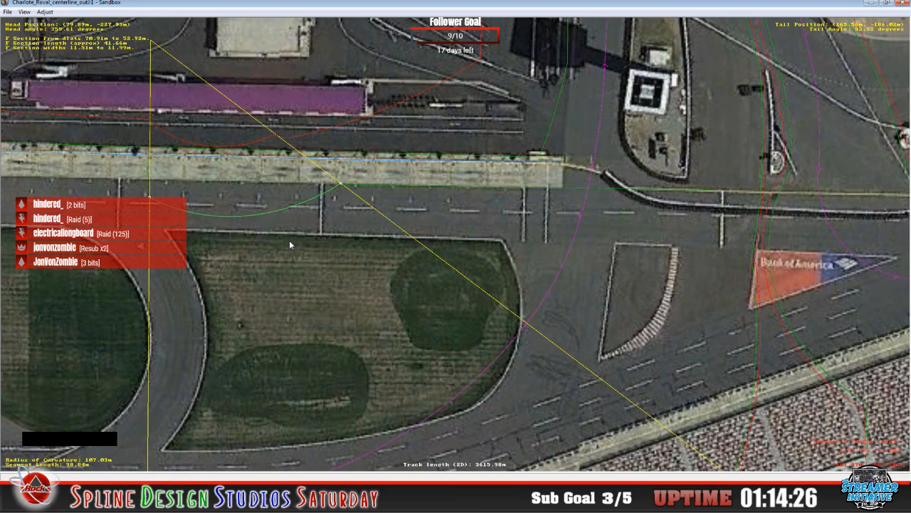
left_click_drag(151, 199, 148, 180)
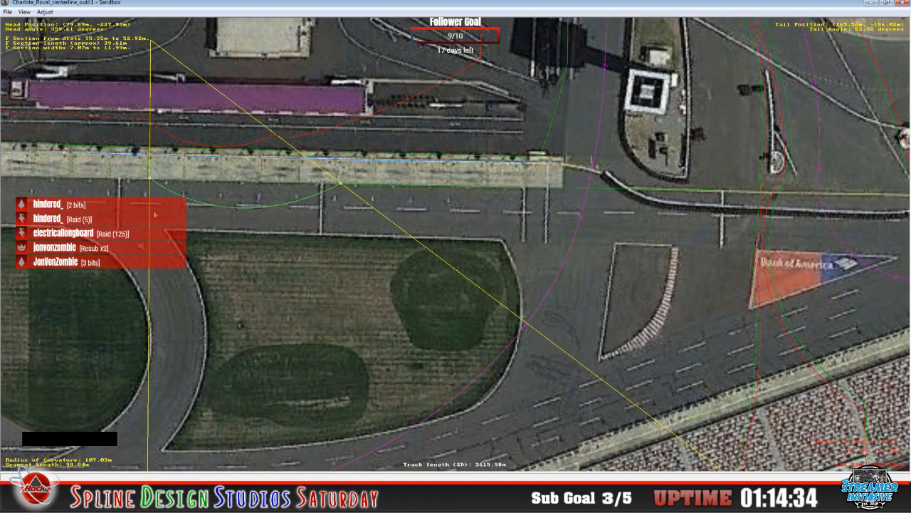
- Mark the F section as Euclidian and adjust its tail to 52.22 m
left_click(307, 193)
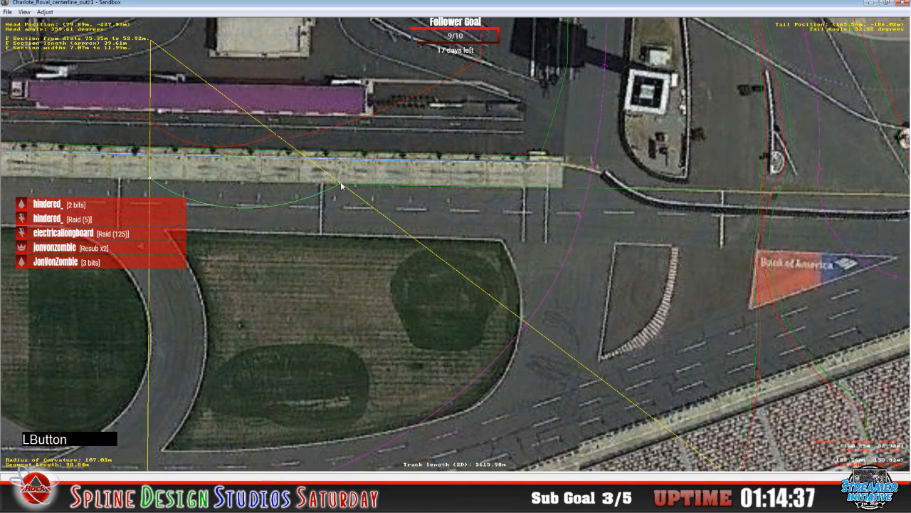
right_click(253, 207)
left_click(276, 226)
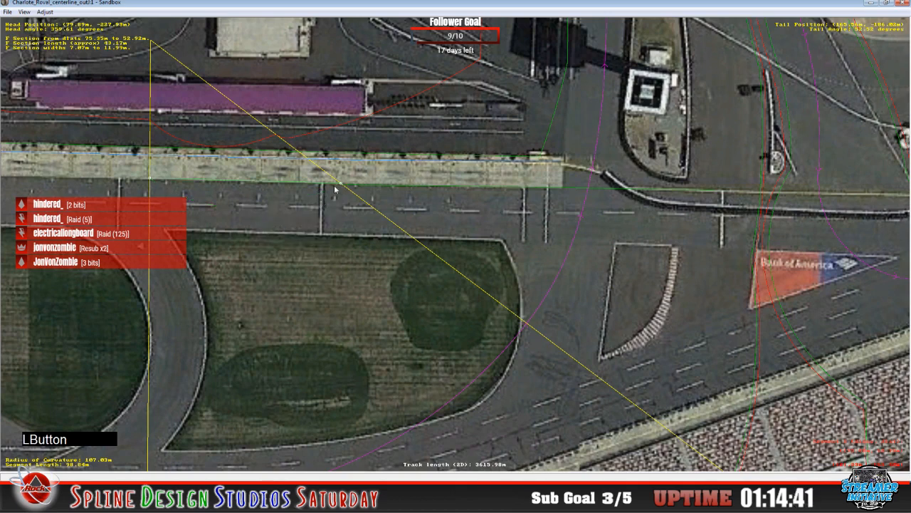
left_click_drag(338, 185, 341, 187)
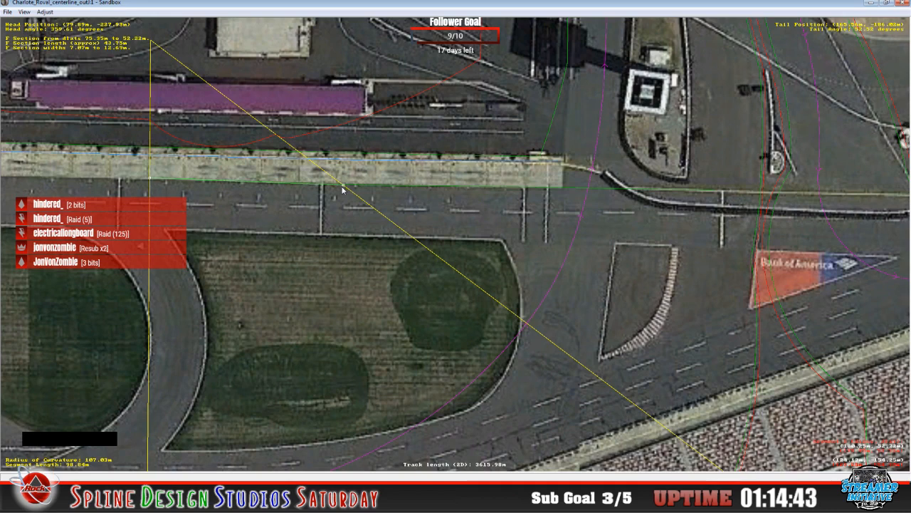
- Align the meeting F section endpoints, setting the adjoining segment's head to 52.49 m and this section's tail to 52.07 m
left_click(349, 186)
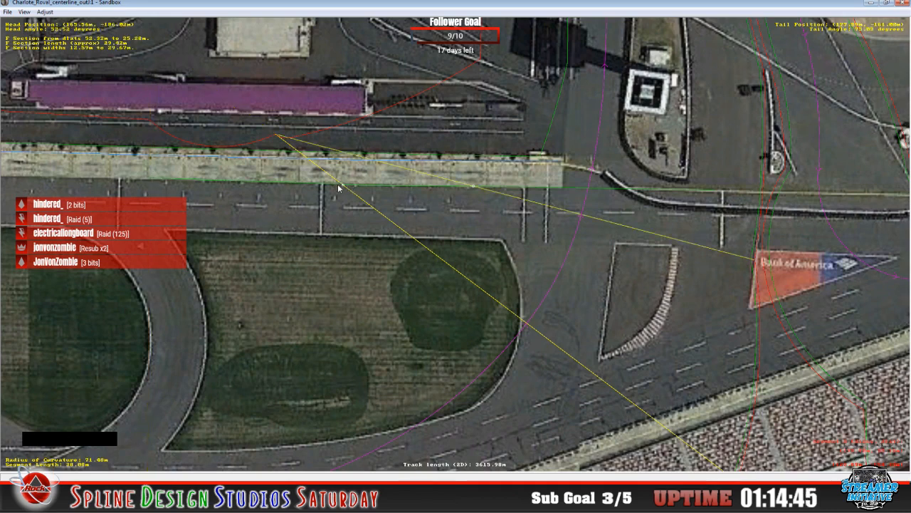
left_click_drag(340, 187, 342, 187)
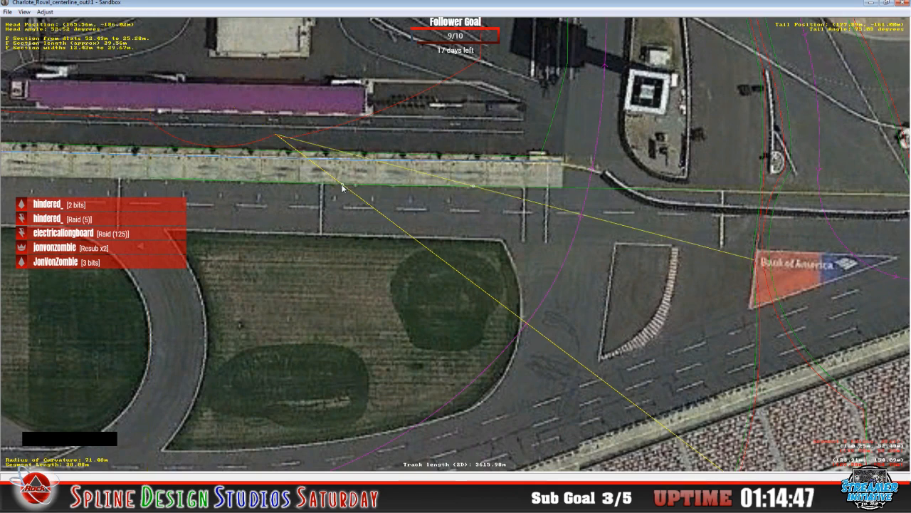
left_click(345, 188)
left_click_drag(346, 188, 343, 186)
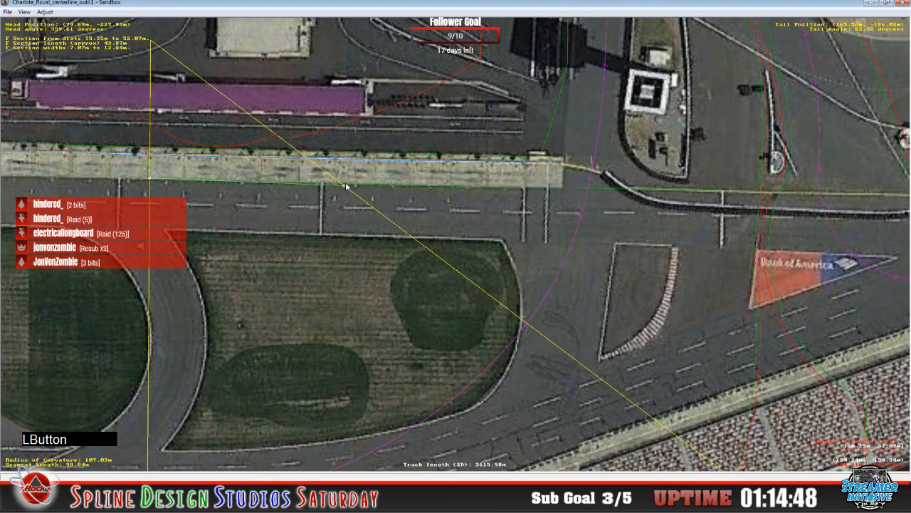
- Fine-tune the F section joint at the segment boundary, moving the adjoining section's head to 52.52 m
key("z")
key("z")
key("z")
key("z")
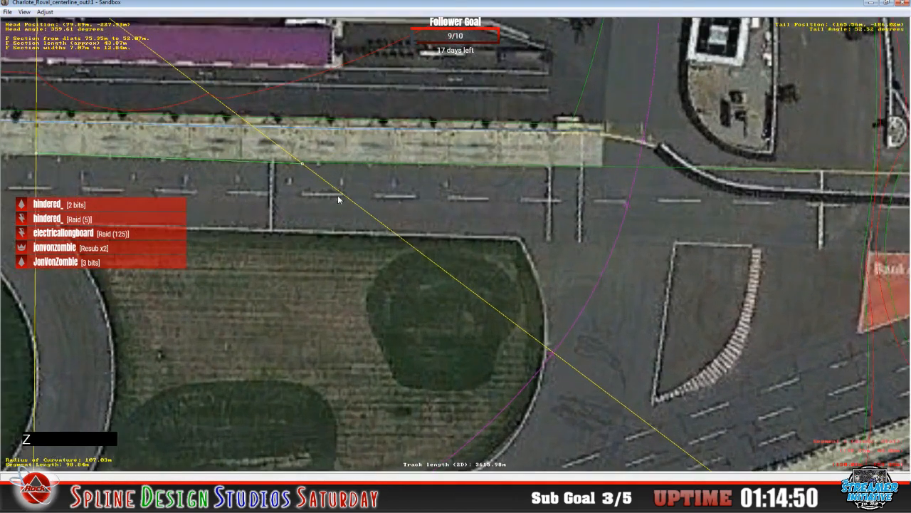
key("c")
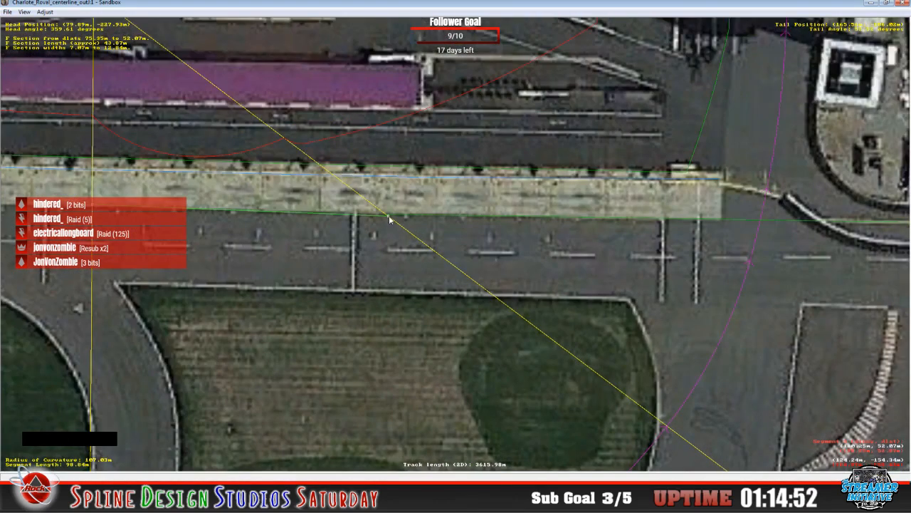
left_click_drag(390, 218, 385, 219)
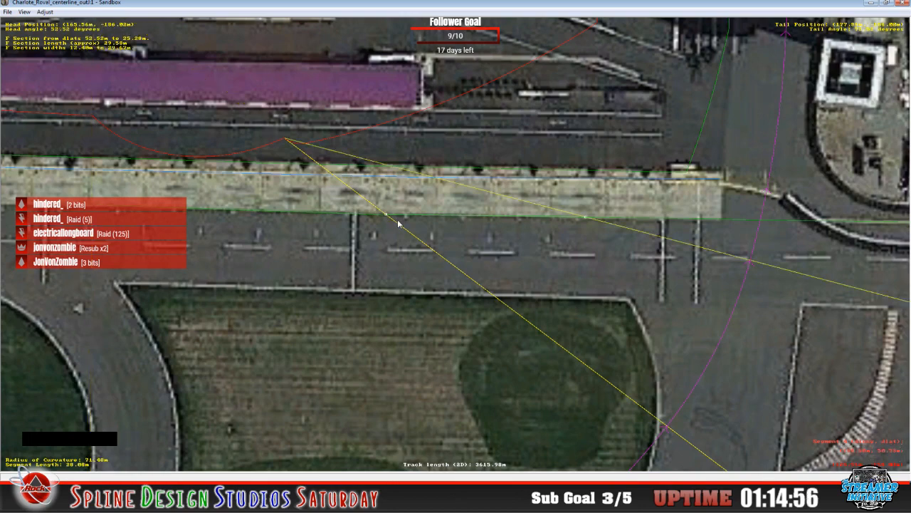
- Align the F section joint at 52.46 m and move the 98.84 m segment's section head to 74.71 m
key("z")
left_click_drag(317, 188, 323, 190)
scroll(321, 197, "down", 5)
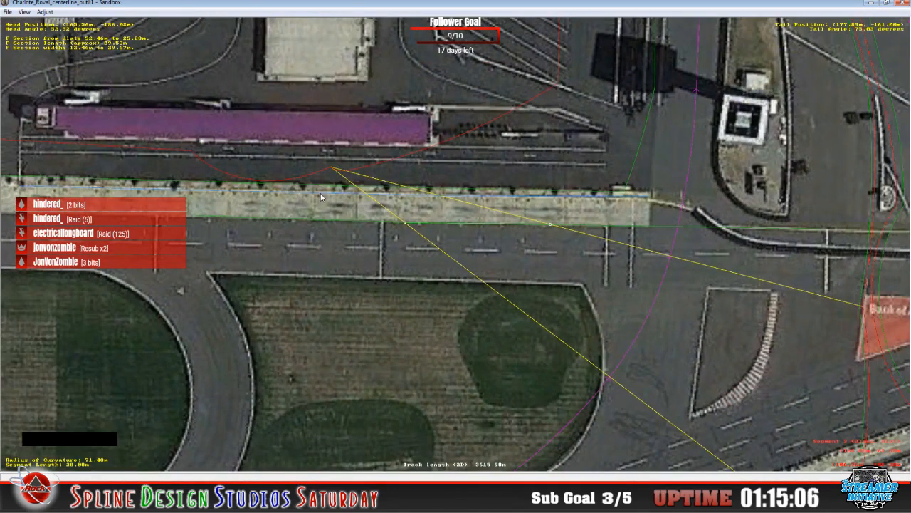
left_click(191, 217)
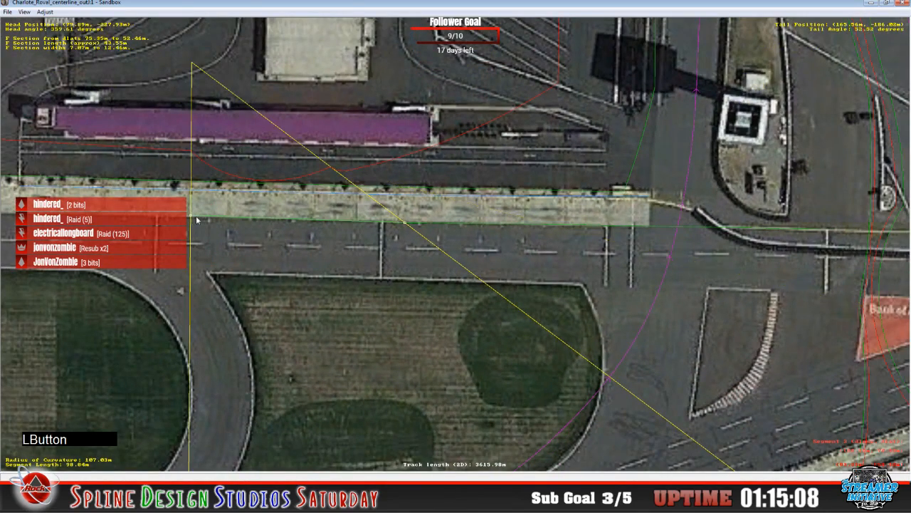
left_click_drag(191, 218, 193, 221)
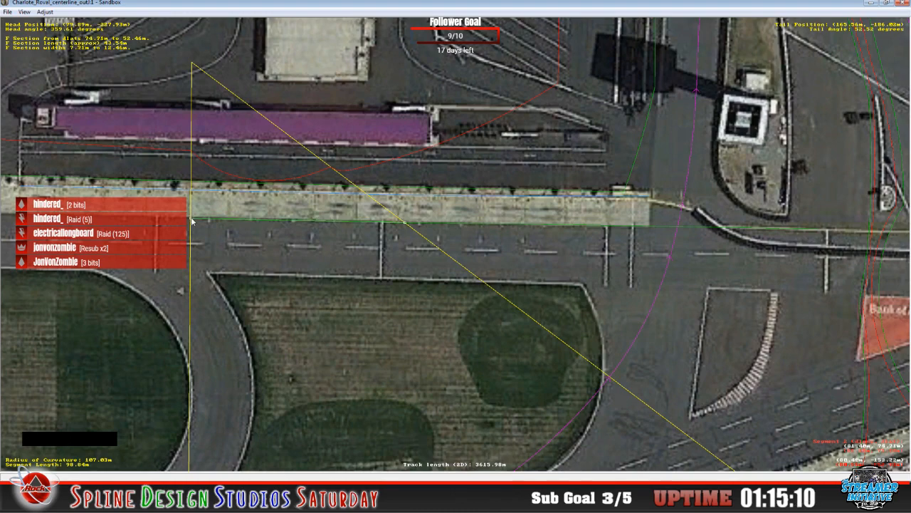
- Insert an F section in the 34.66 m straight segment along the pit-side concrete strip
key("c")
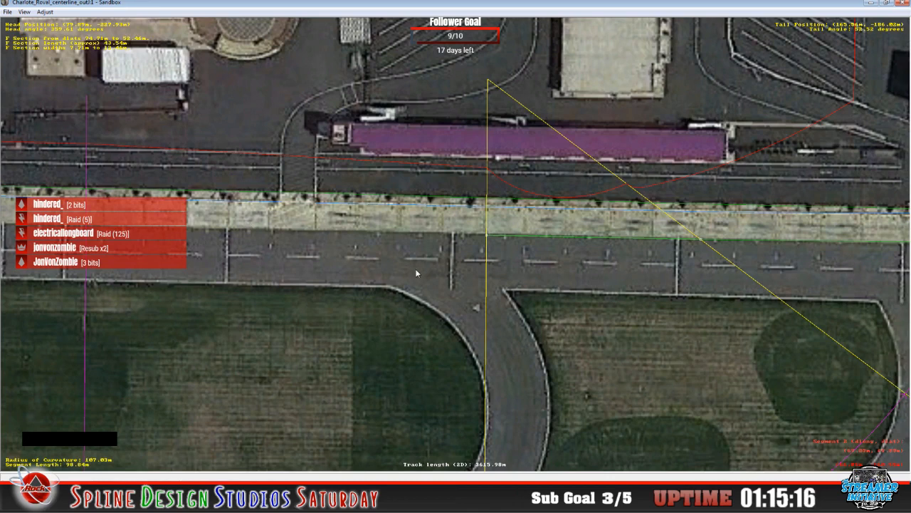
left_click(448, 232)
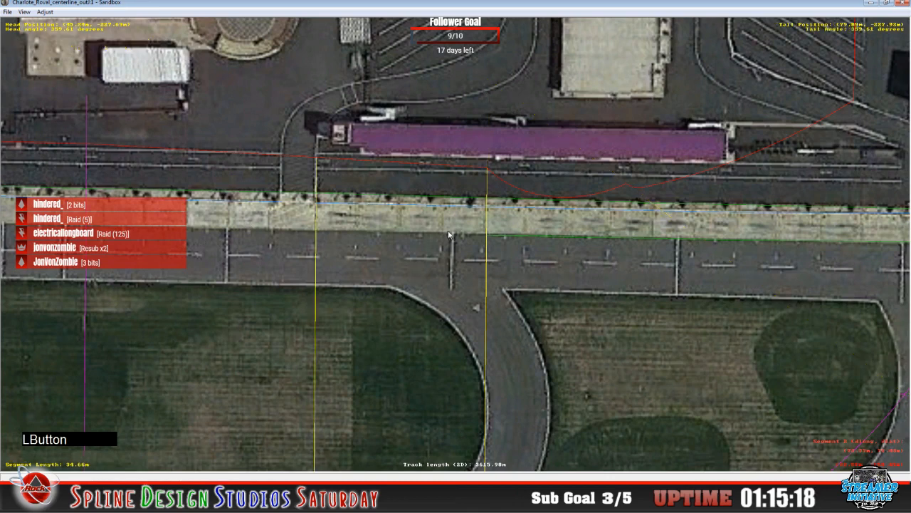
right_click(449, 231)
mouse_move(471, 299)
left_click(562, 303)
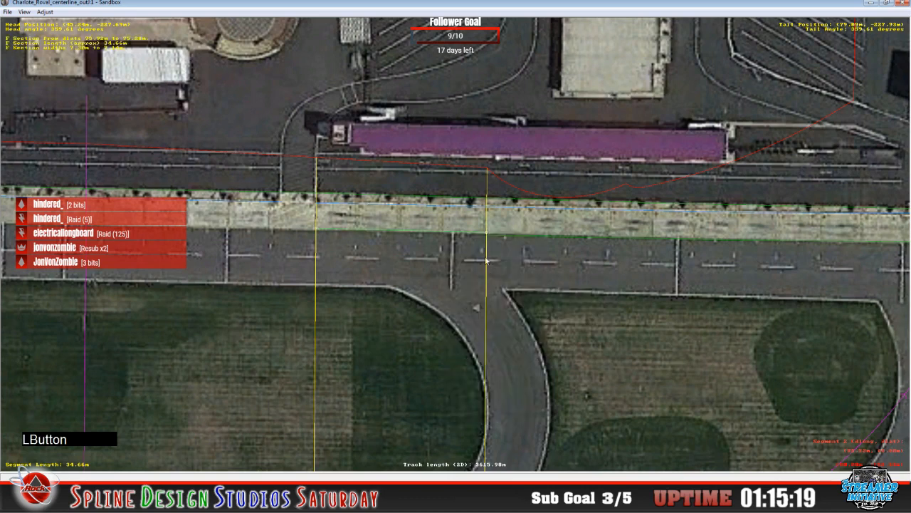
- Align the new section's tail with the neighbouring section's head and move its head to 75.34 m along the strip's lower edge
left_click(488, 236)
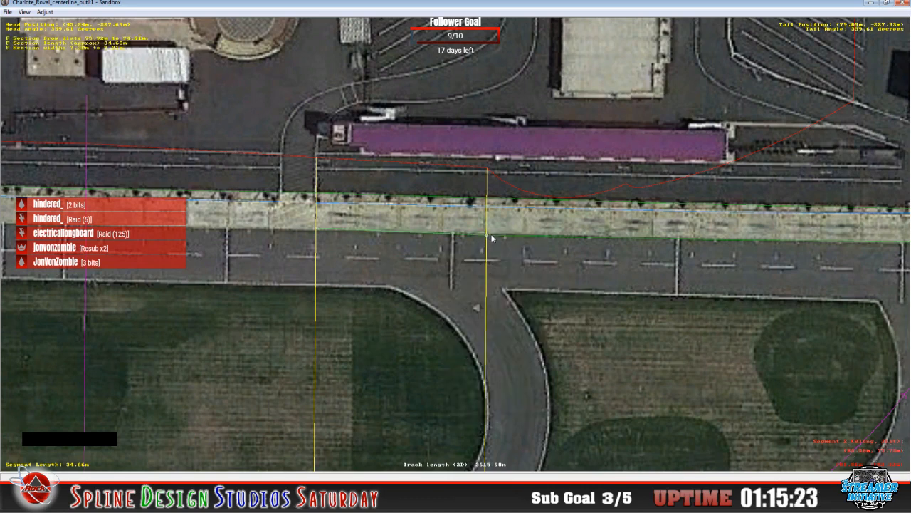
left_click(491, 237)
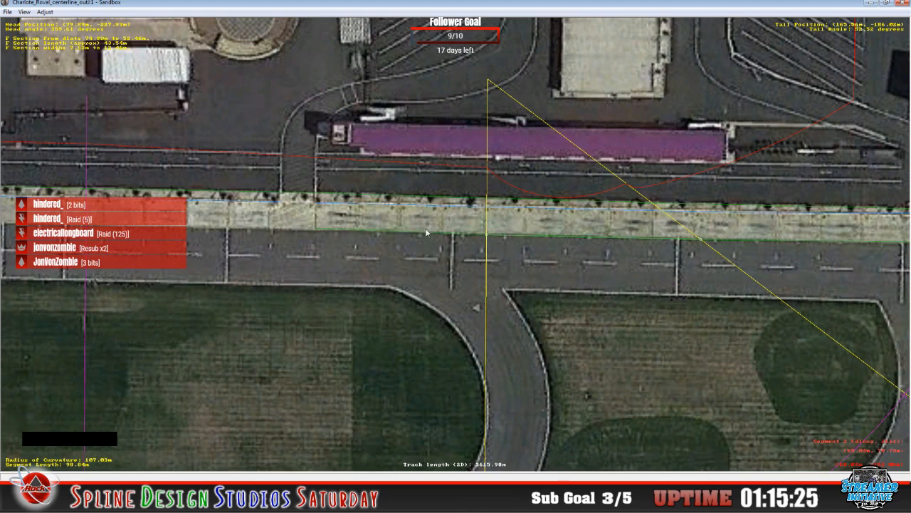
left_click(316, 234)
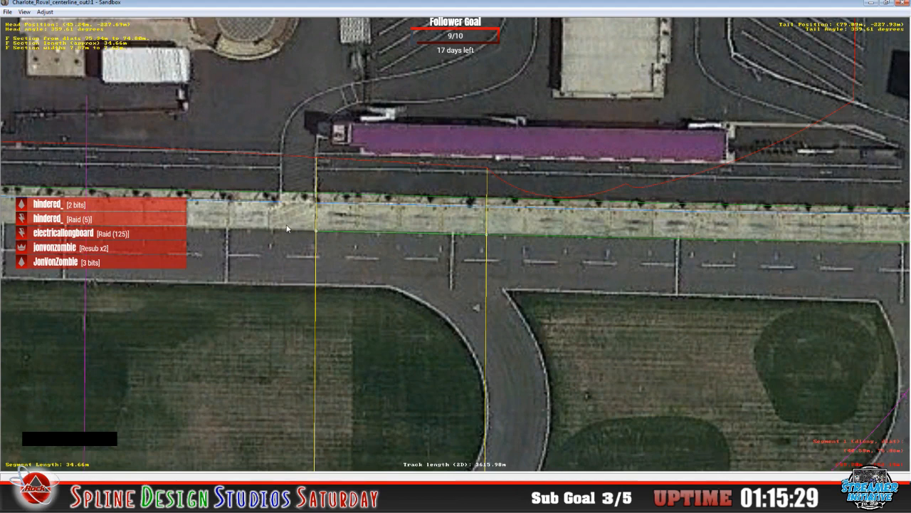
- Insert an F section in the short 7.02 m segment crossing the concrete strip
left_click(288, 229)
right_click(290, 224)
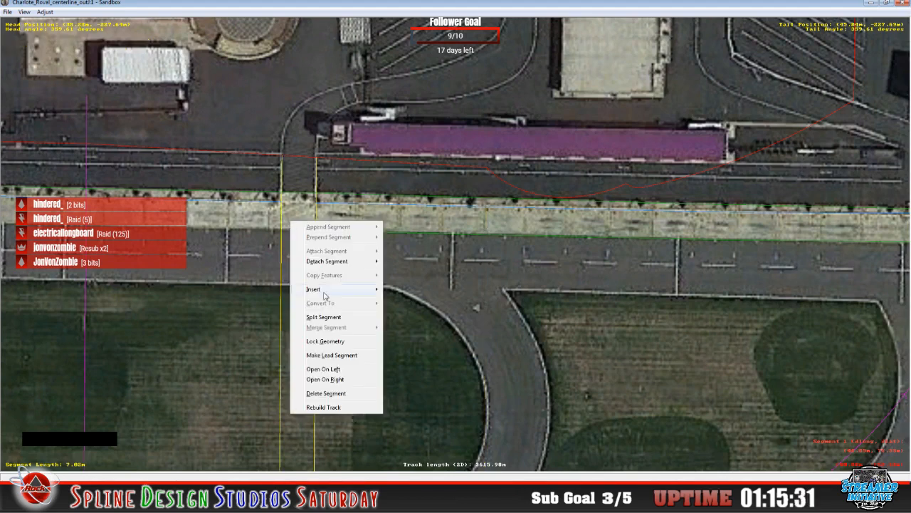
mouse_move(326, 291)
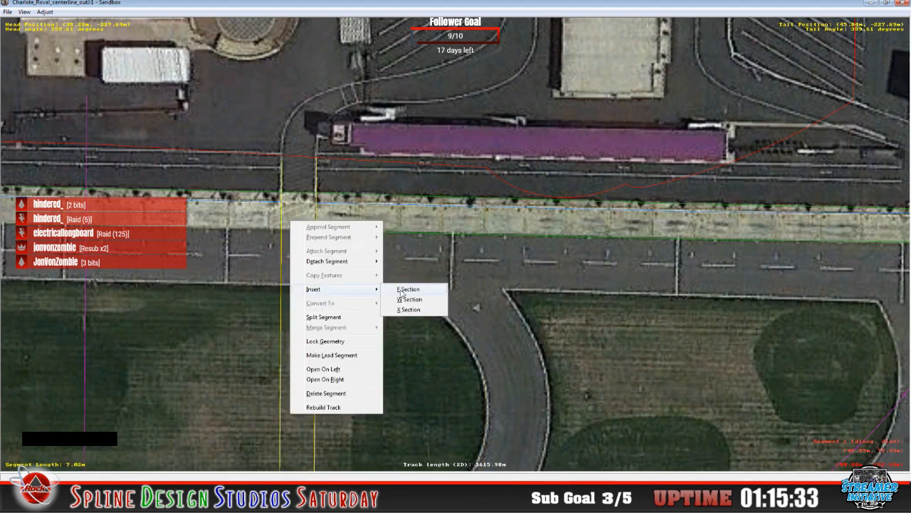
left_click(402, 290)
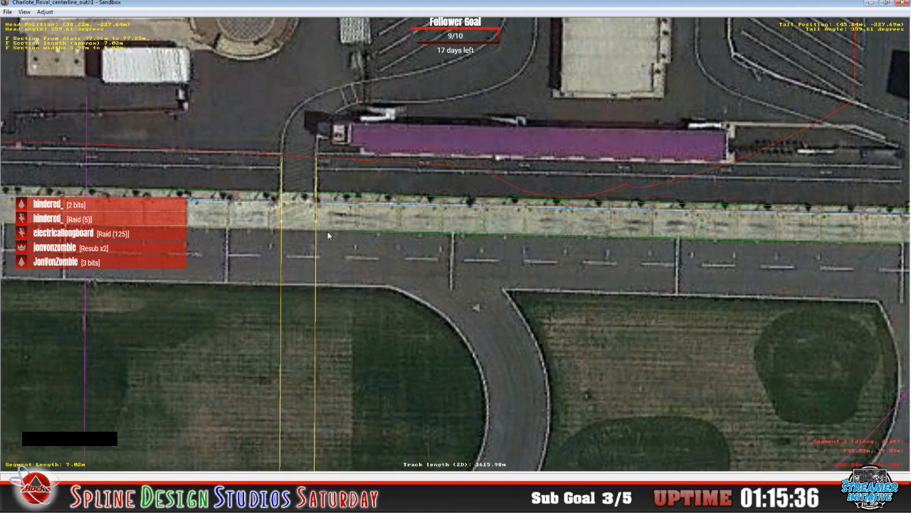
- Move the 7.02 m segment's F section head to 75.53 m and its tail to 75.46 m
key("z")
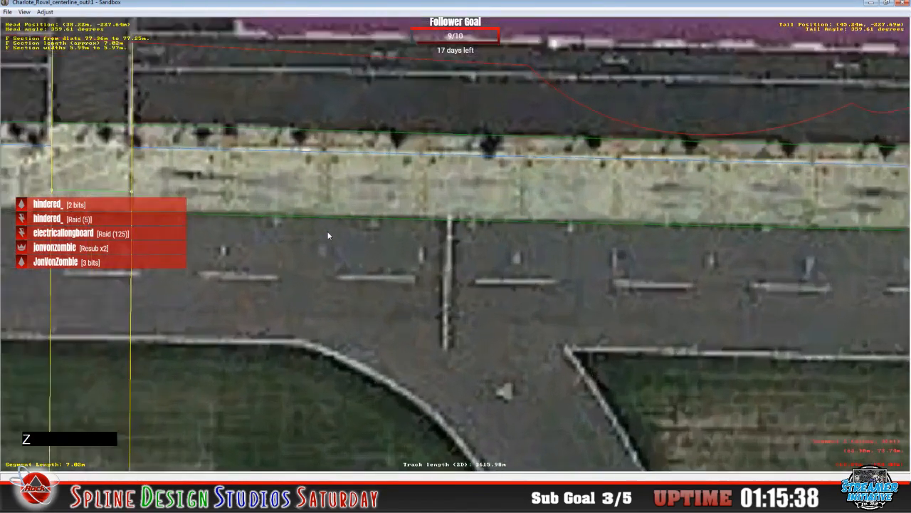
key("c")
key("c")
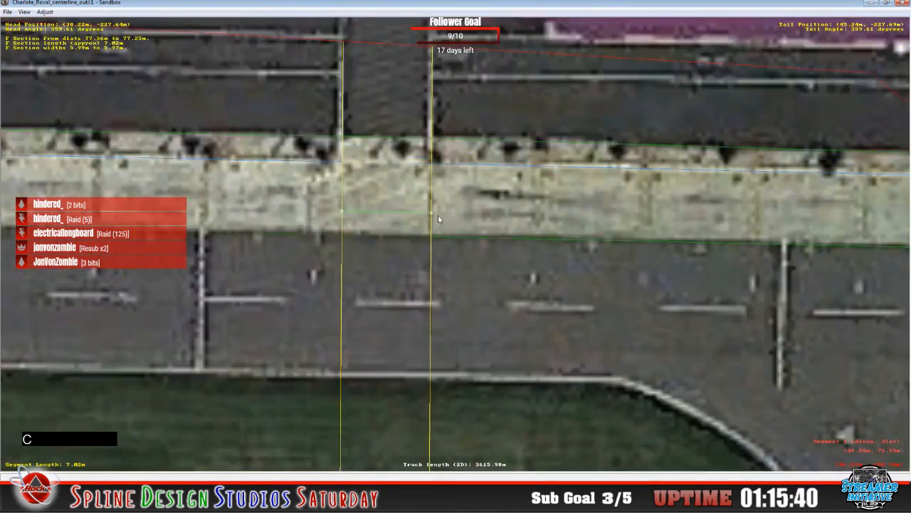
left_click(433, 216)
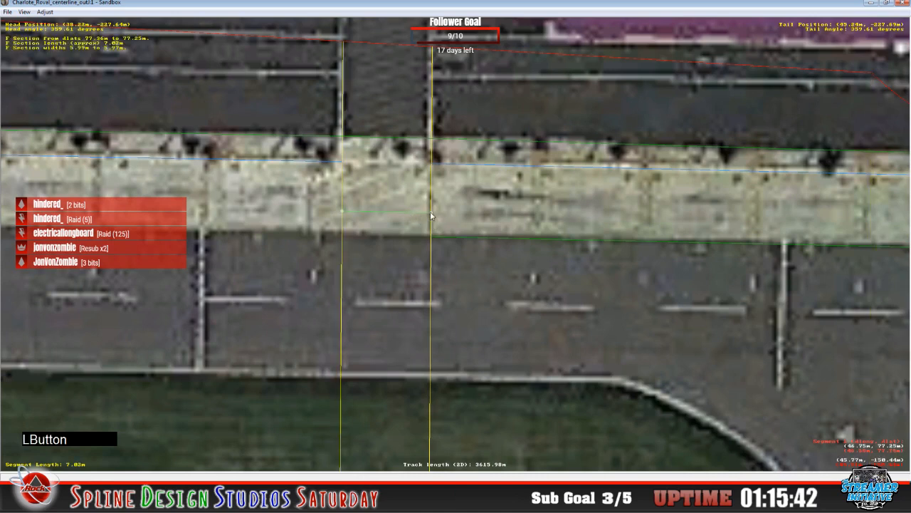
left_click(344, 214)
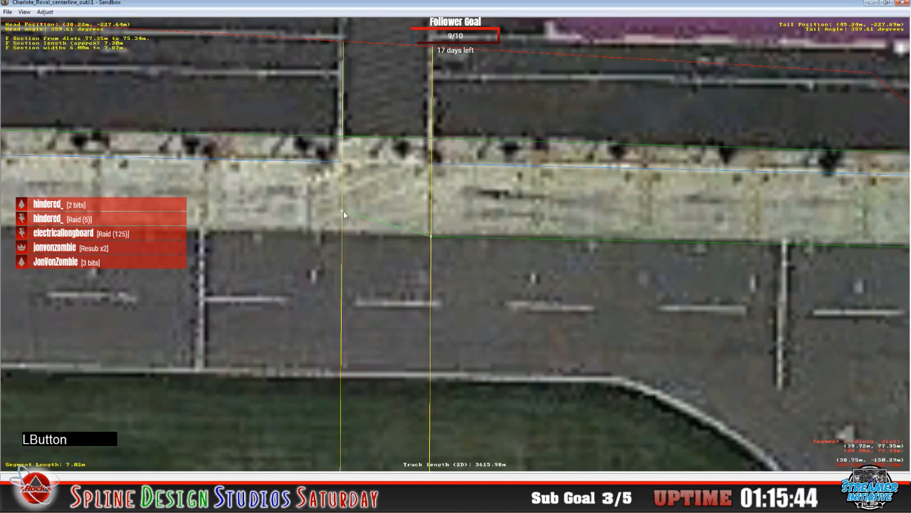
left_click(432, 236)
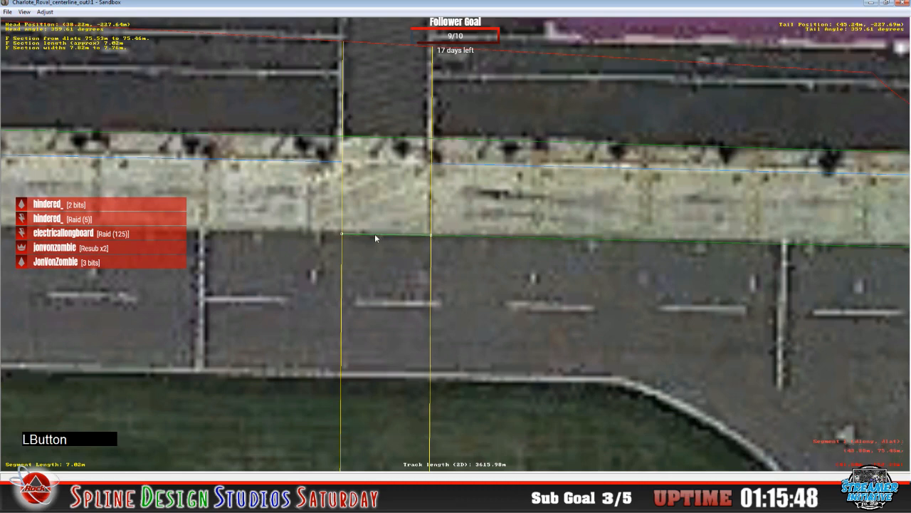
- Insert an F section in the 39.72 m segment and align its tail and the adjoining section's head at 75.41 m
right_click(302, 220)
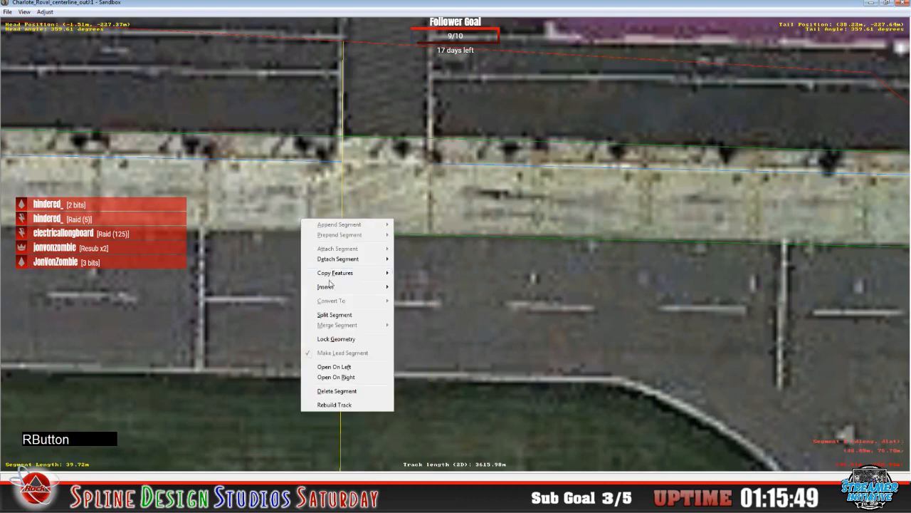
mouse_move(329, 289)
left_click(413, 287)
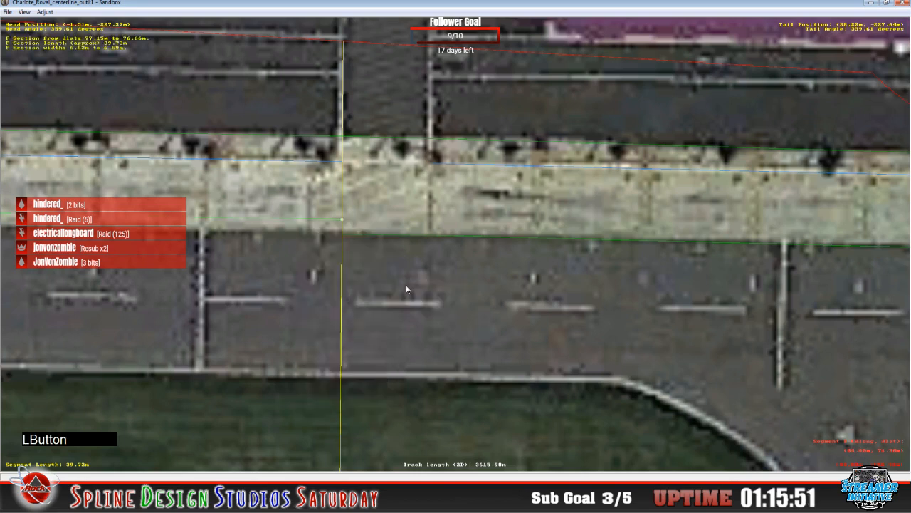
left_click_drag(345, 220, 358, 241)
left_click(342, 232)
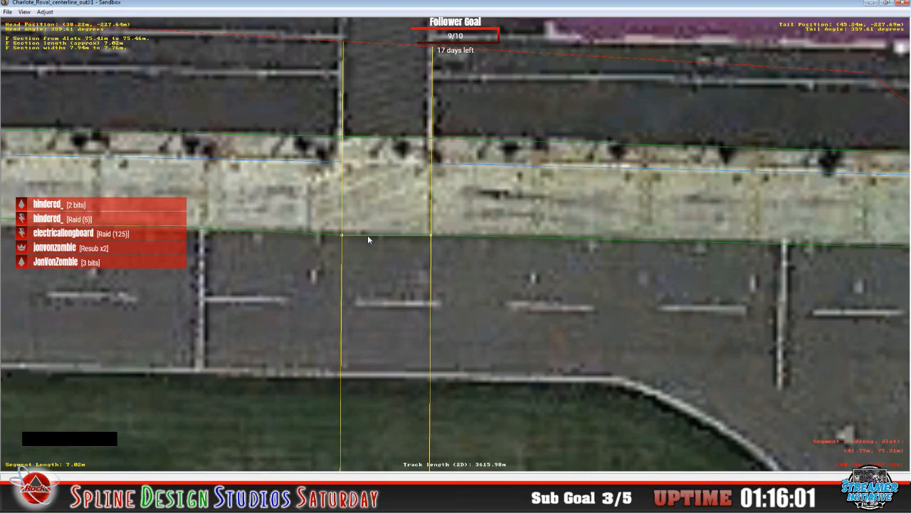
- Move the 39.72 m segment's F section head to 75.74 m, along the concrete strip's lower edge
left_click(212, 227)
key("c")
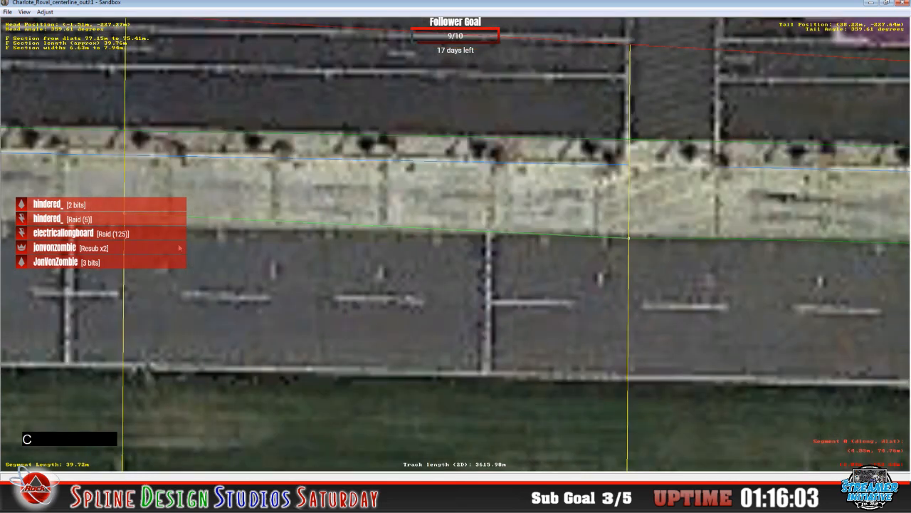
left_click_drag(131, 219, 129, 234)
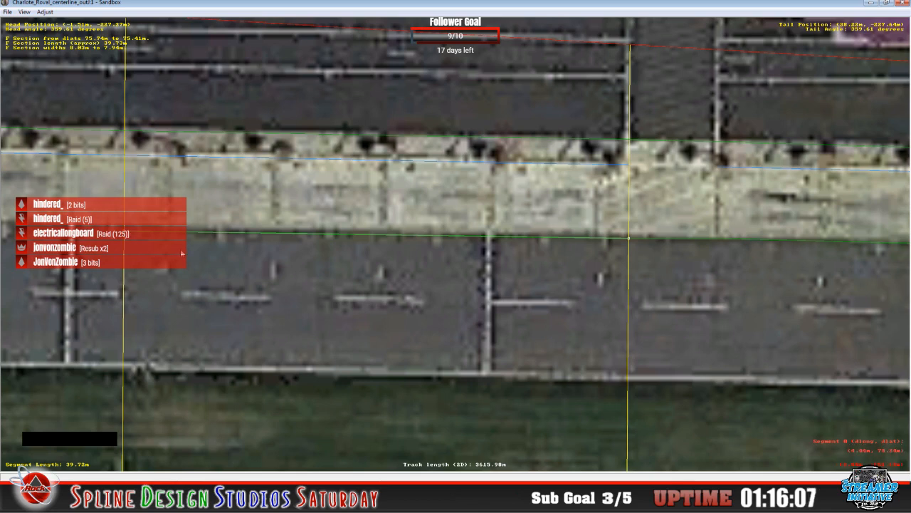
- Insert an F section in the 22.82 m segment next along the concrete strip
left_click(190, 231)
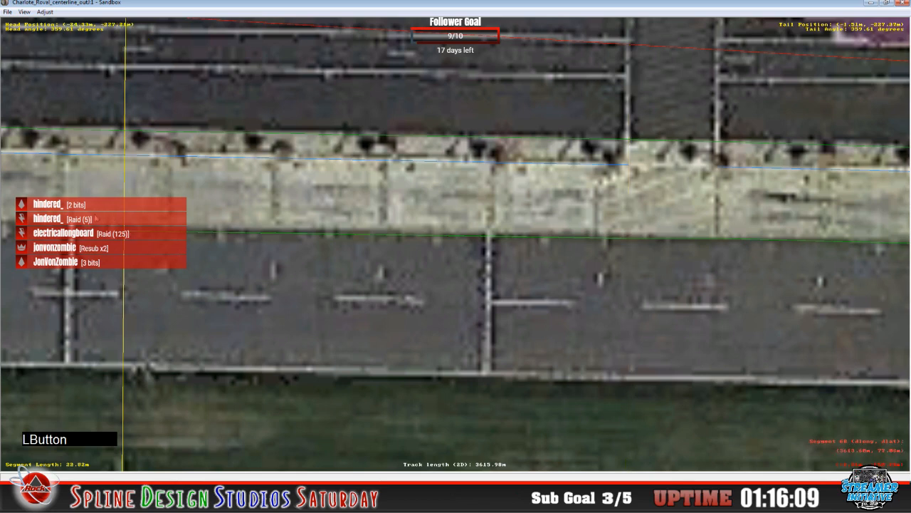
key("c")
right_click(387, 234)
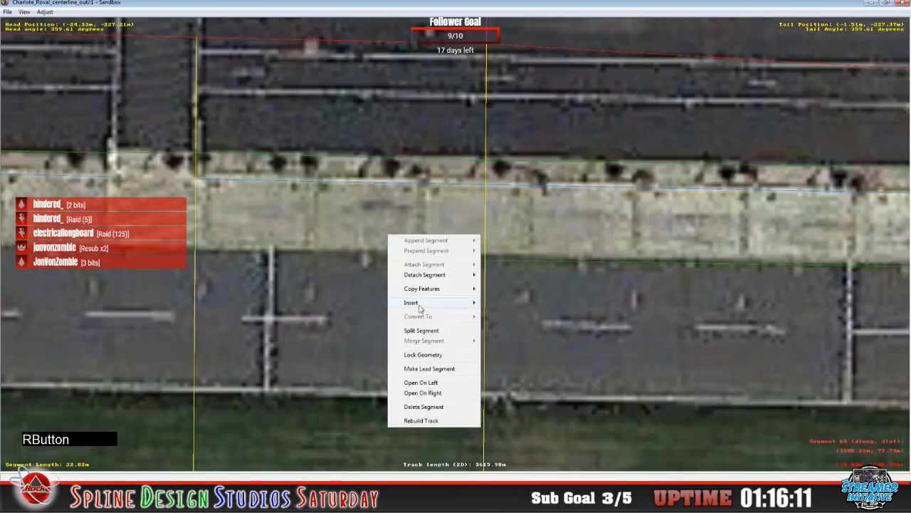
mouse_move(420, 308)
left_click(506, 303)
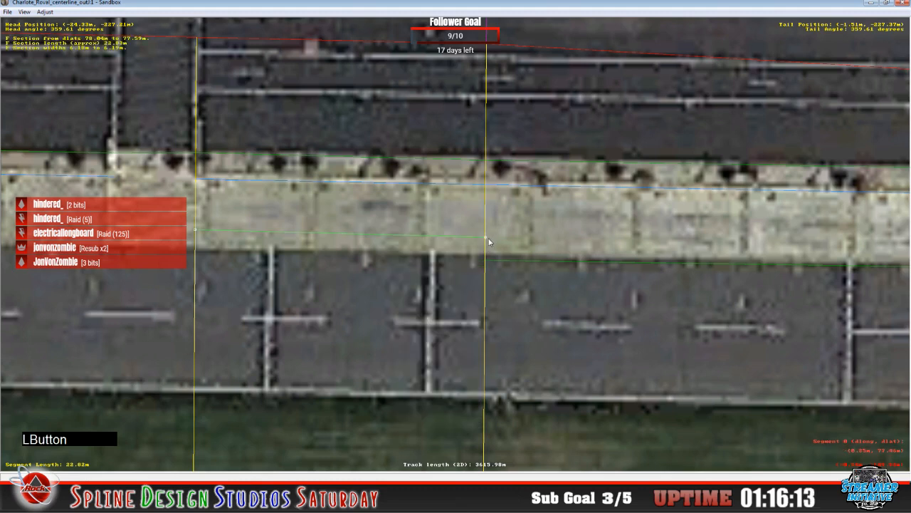
- Move the 22.82 m segment's F section head to 76.11 m and its tail to 75.77 m
left_click_drag(487, 247, 484, 260)
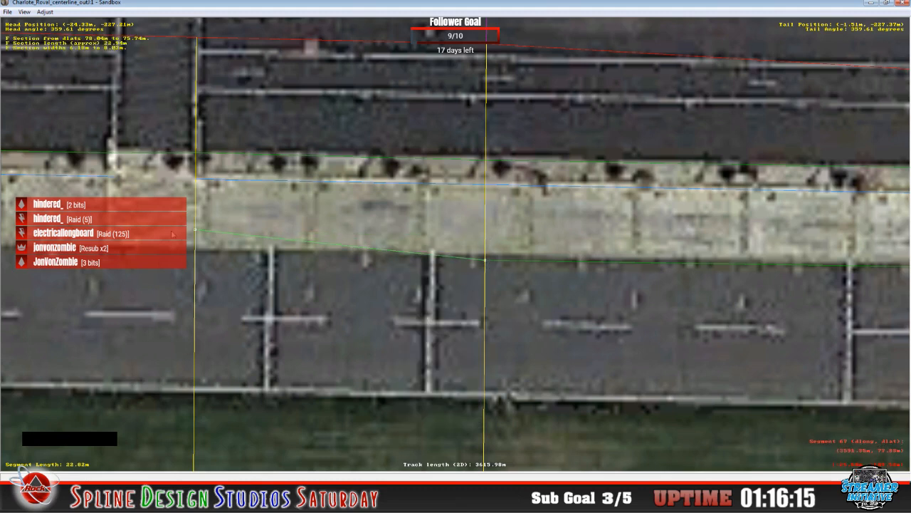
left_click_drag(195, 230, 199, 255)
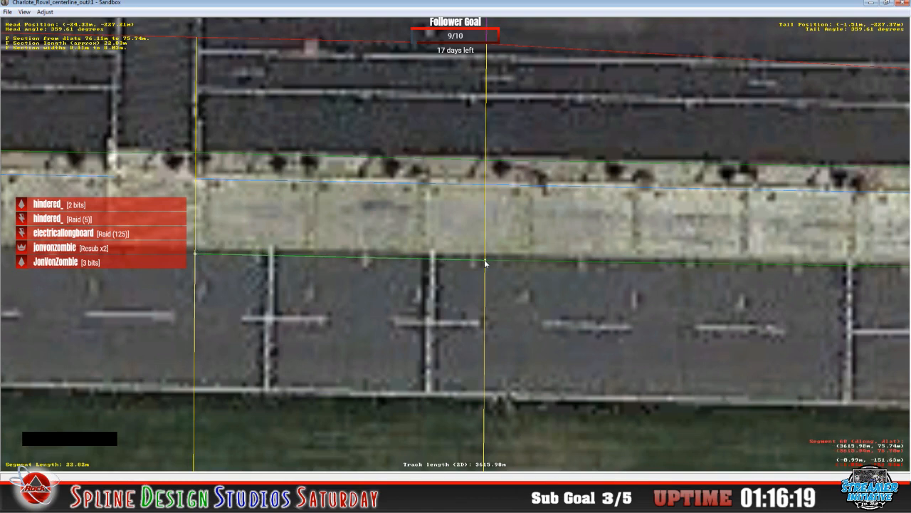
left_click_drag(485, 261, 486, 259)
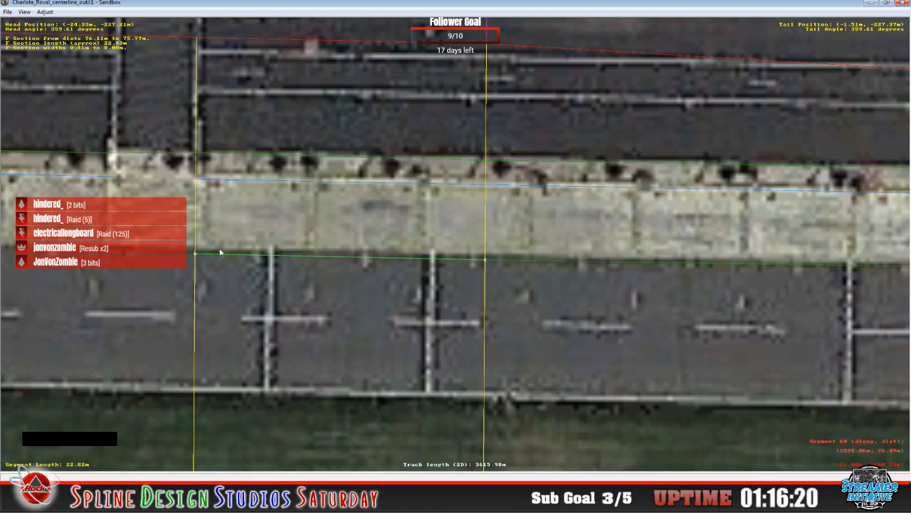
- Insert an F section in the short 6.30 m segment at the next pit-side opening
left_click(172, 247)
right_click(168, 238)
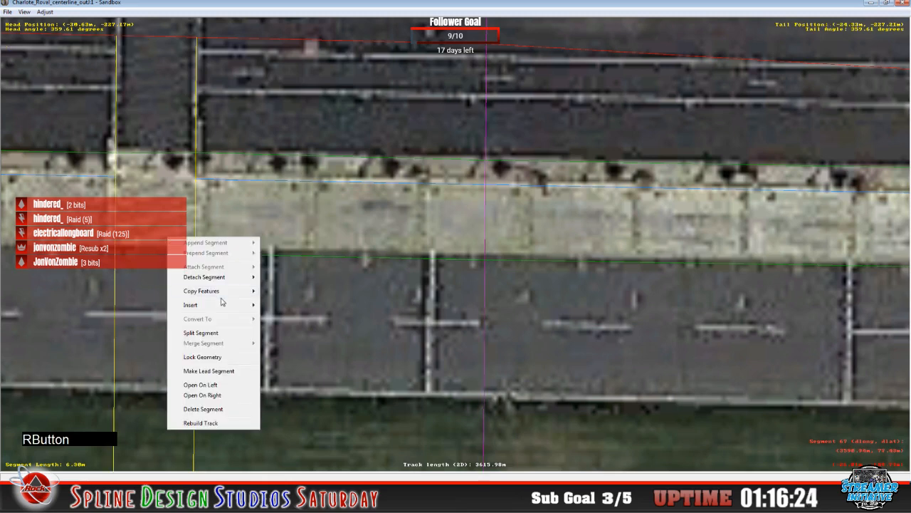
mouse_move(222, 304)
left_click(294, 305)
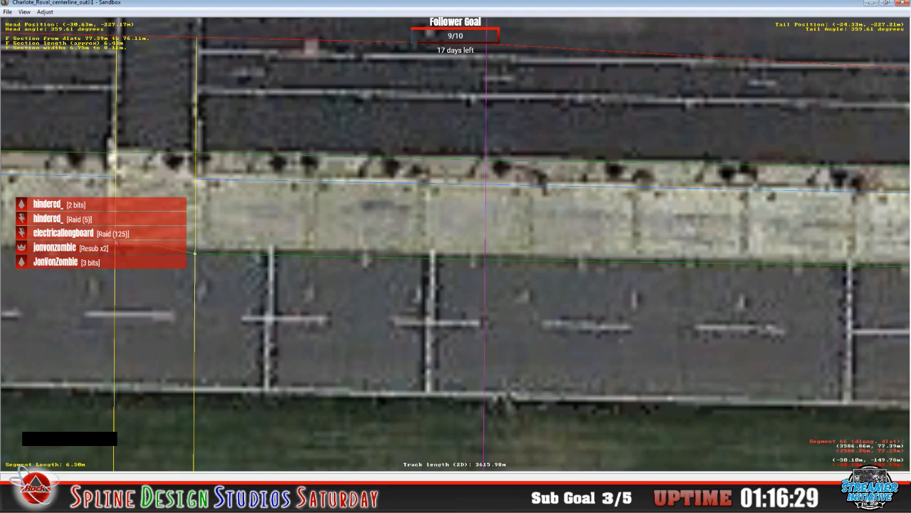
- Move the 6.30 m segment's F section head to 76.21 m, keeping its tail joined to the adjoining section
left_click_drag(116, 238, 116, 254)
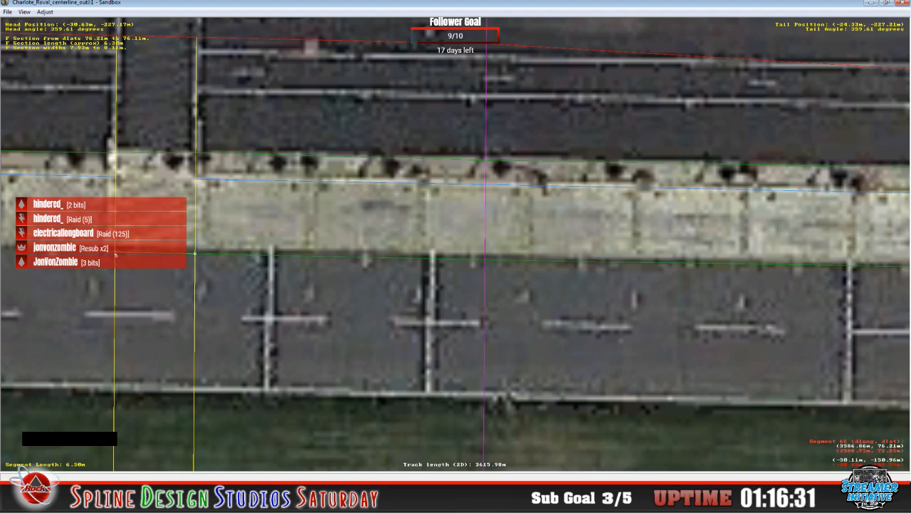
left_click(197, 253)
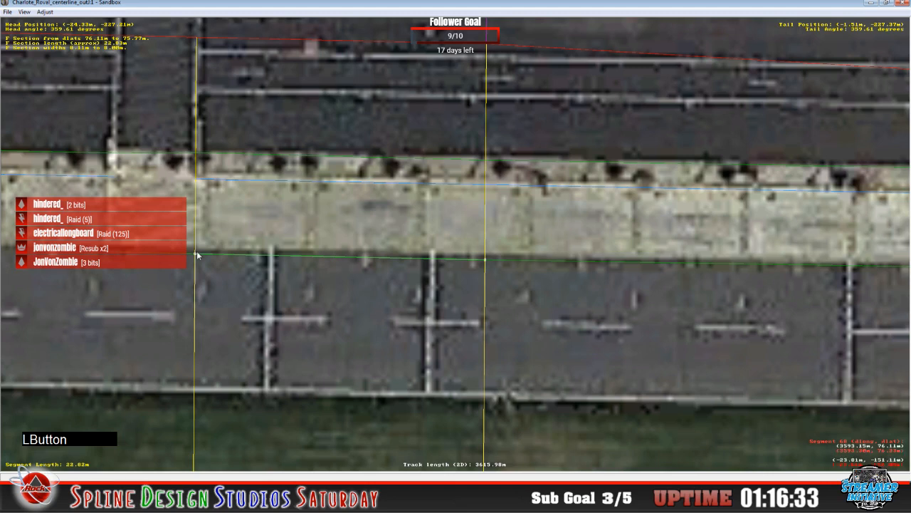
left_click(190, 253)
left_click(116, 253)
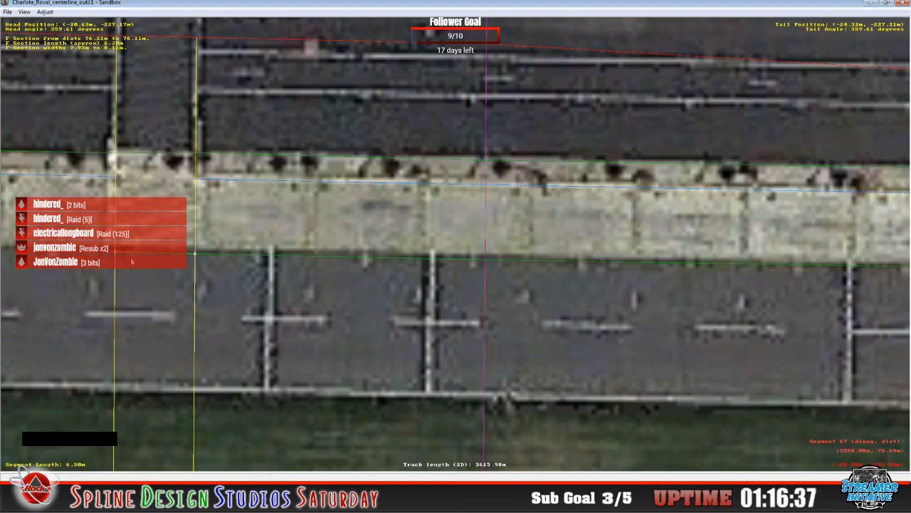
scroll(132, 262, "down", 5)
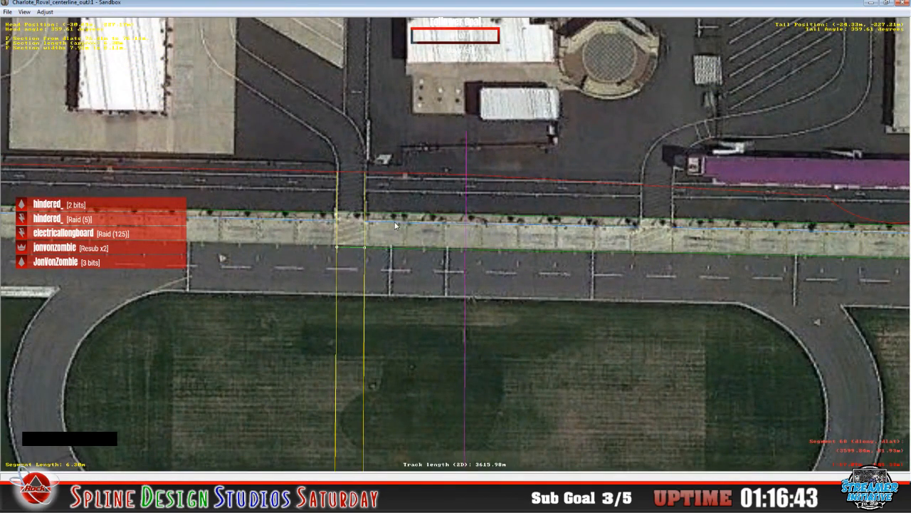
scroll(409, 249, "down", 1)
scroll(408, 254, "down", 3)
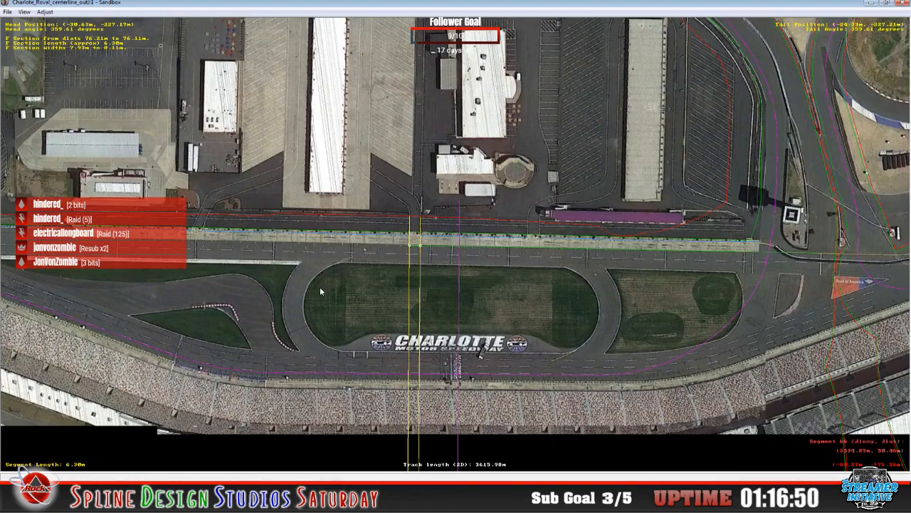
- Insert an F section in the 76.55 m segment adjoining the short 6.30 m one on the concrete strip
key("z")
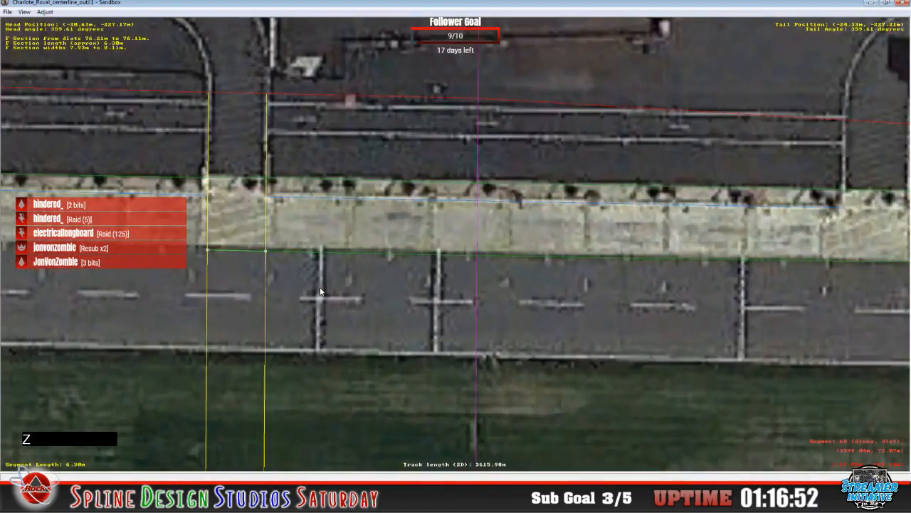
left_click(187, 230)
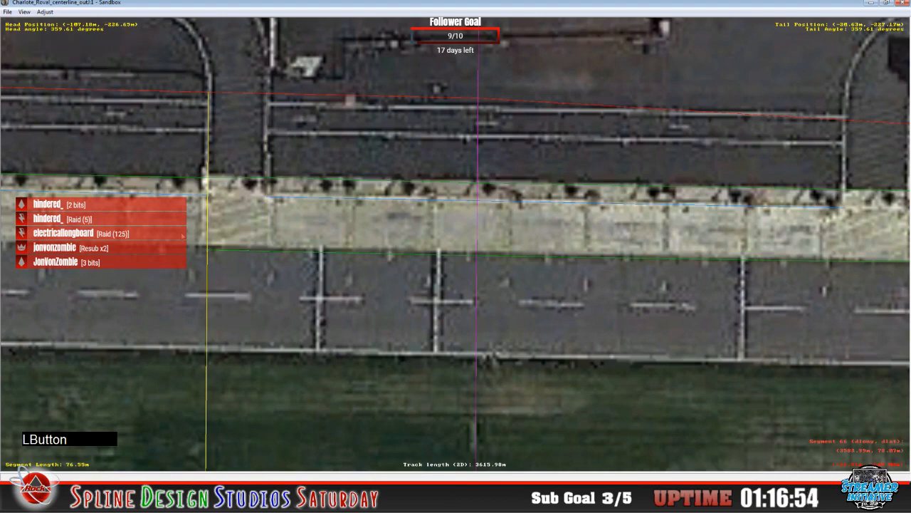
key("c")
right_click(405, 248)
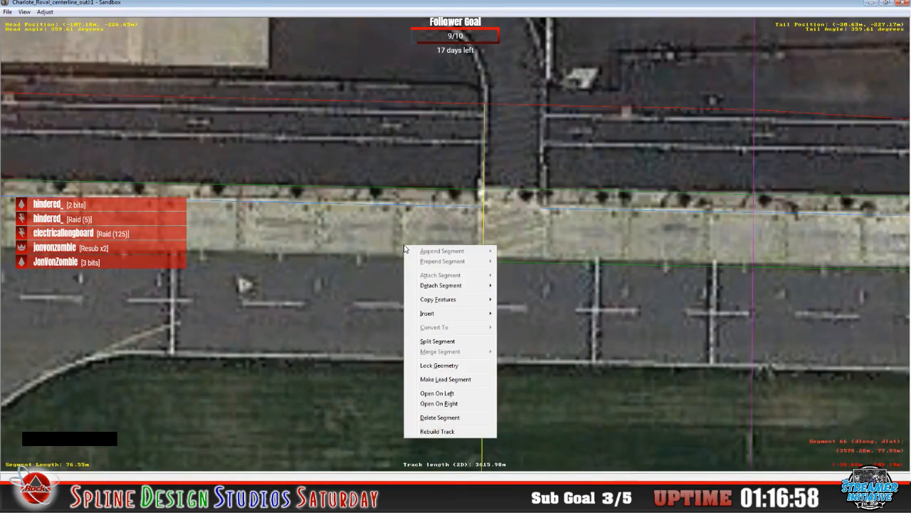
left_click(528, 231)
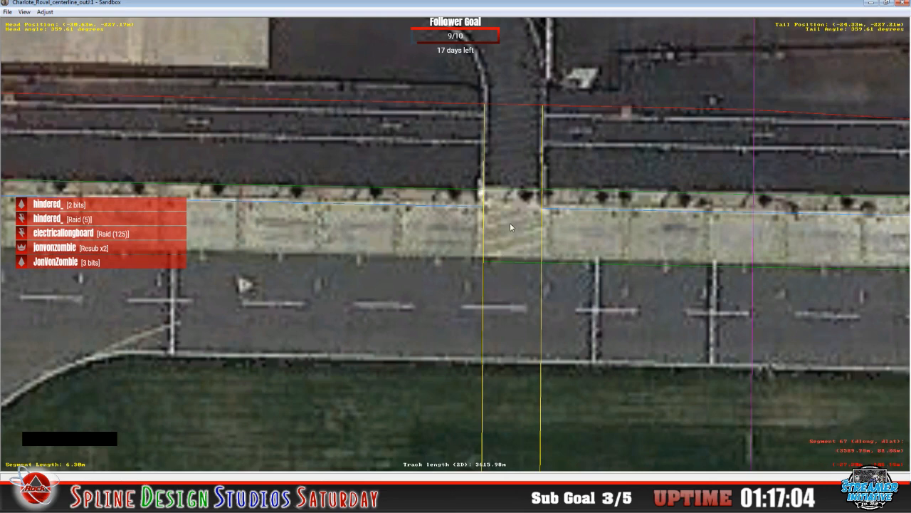
left_click(425, 251)
right_click(425, 251)
mouse_move(469, 321)
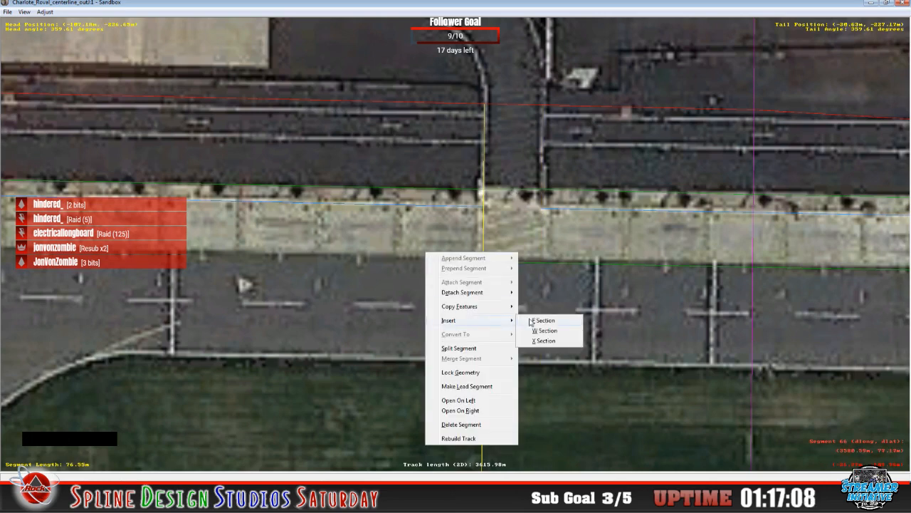
left_click(542, 320)
- Move the 76.55 m segment's F section tail to 76.19 m and its head to 77.67 m along the concrete edge
left_click_drag(484, 256, 481, 262)
left_click(455, 265)
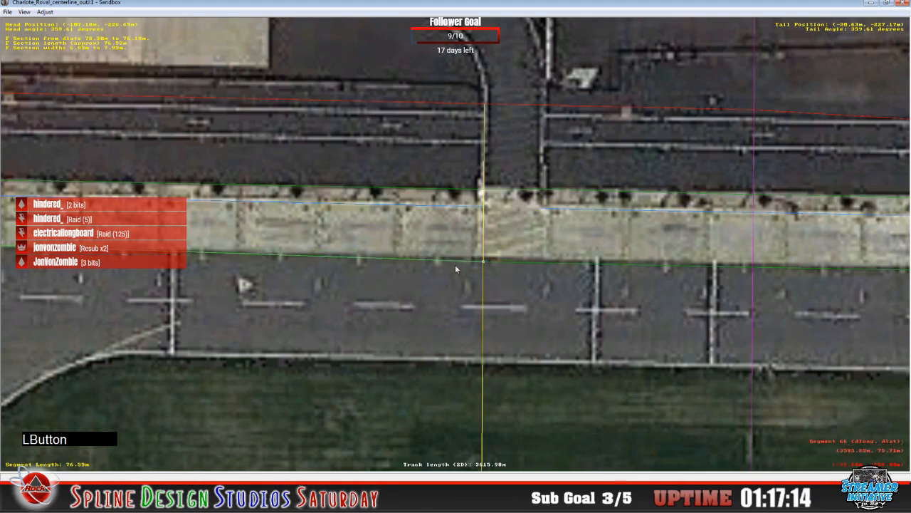
key("c")
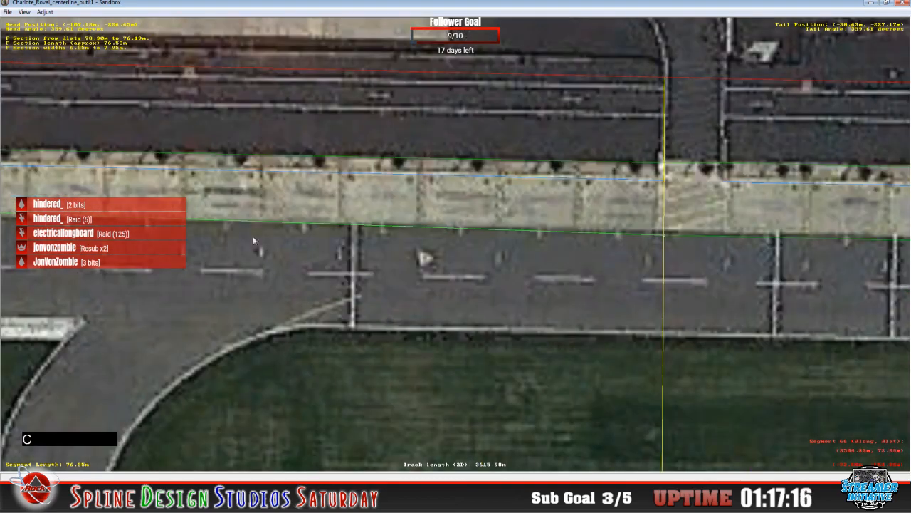
left_click_drag(385, 229, 391, 236)
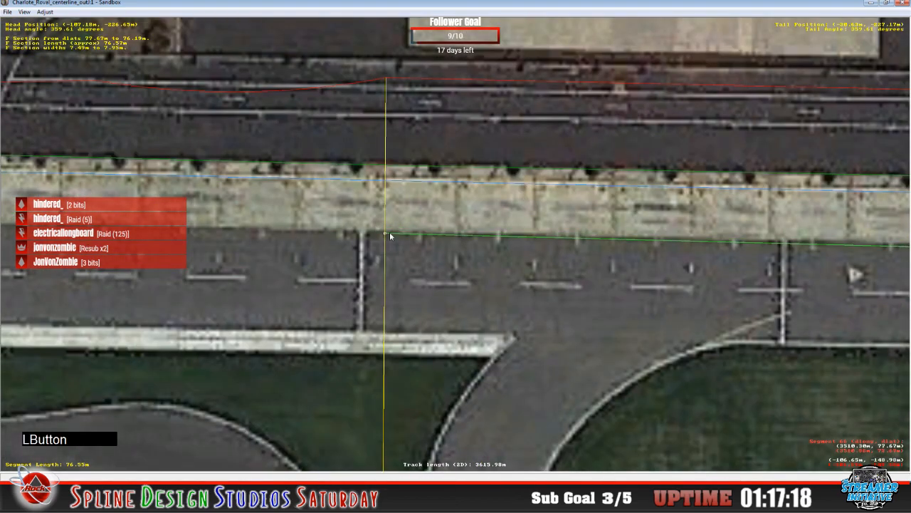
- Insert an F section in the adjoining 62.58 m curved segment and mark it as Euclidian
left_click(347, 224)
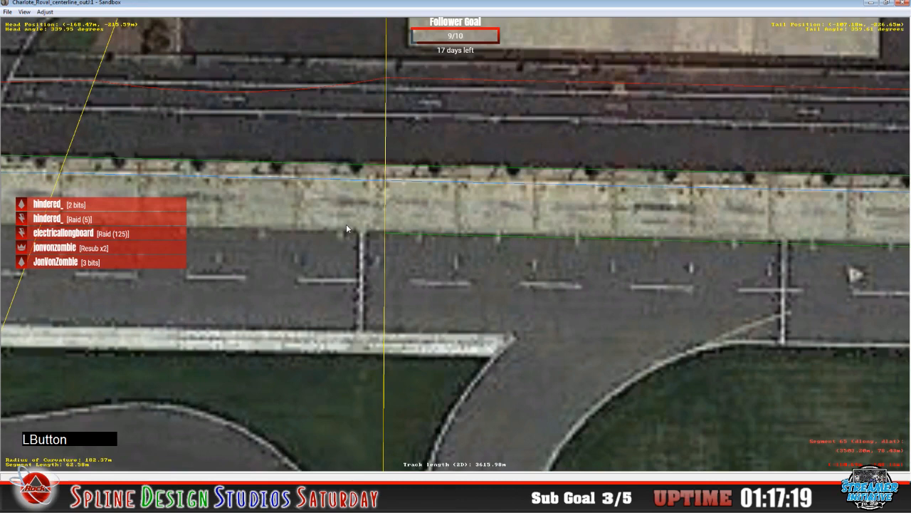
right_click(299, 228)
mouse_move(346, 298)
left_click(406, 300)
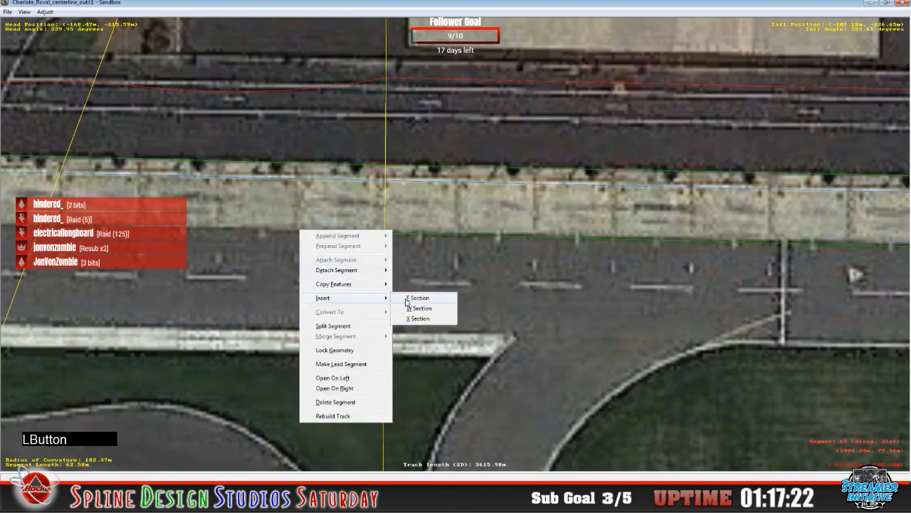
right_click(190, 228)
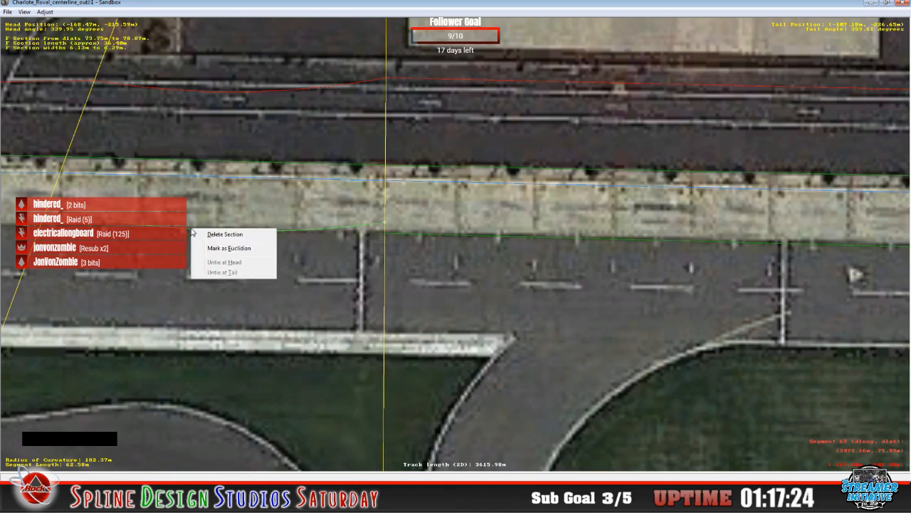
left_click(228, 248)
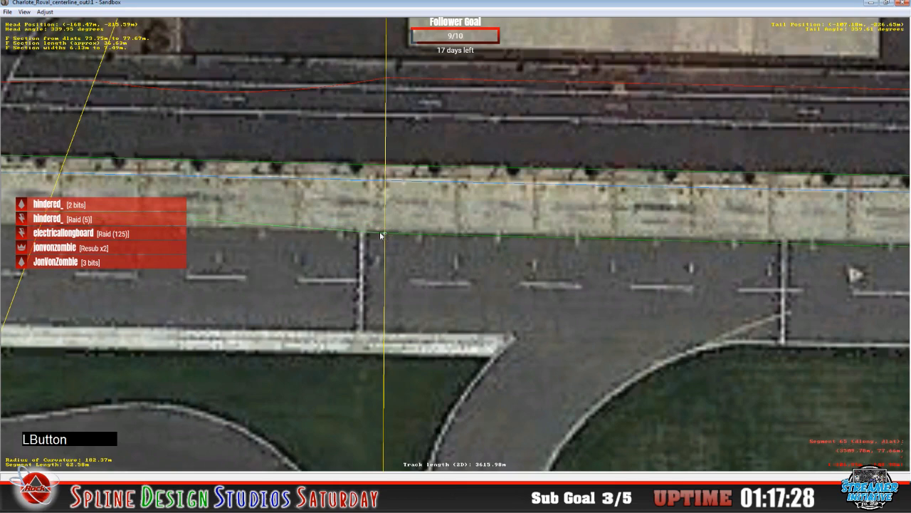
- Move the curved segment's F section head to 71.73 m, keeping its tail joined at 77.67 m
left_click_drag(47, 212, 40, 226)
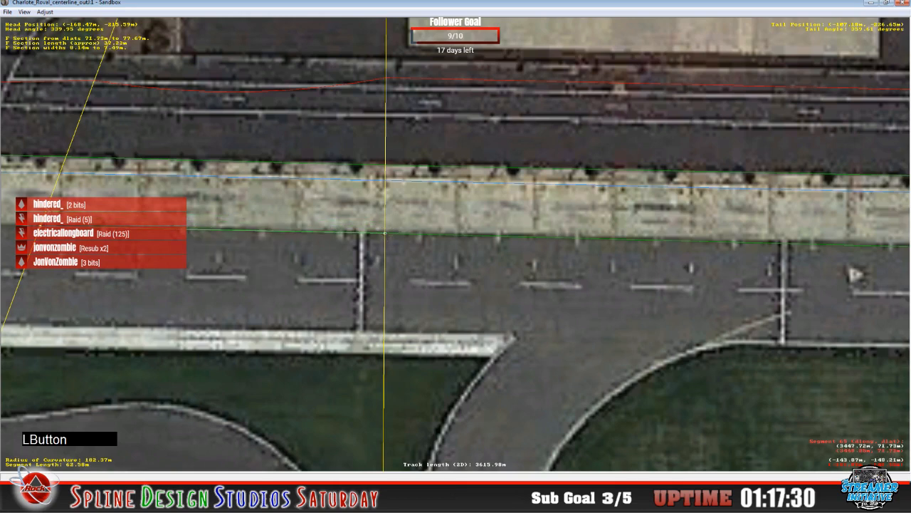
left_click_drag(385, 232, 385, 232)
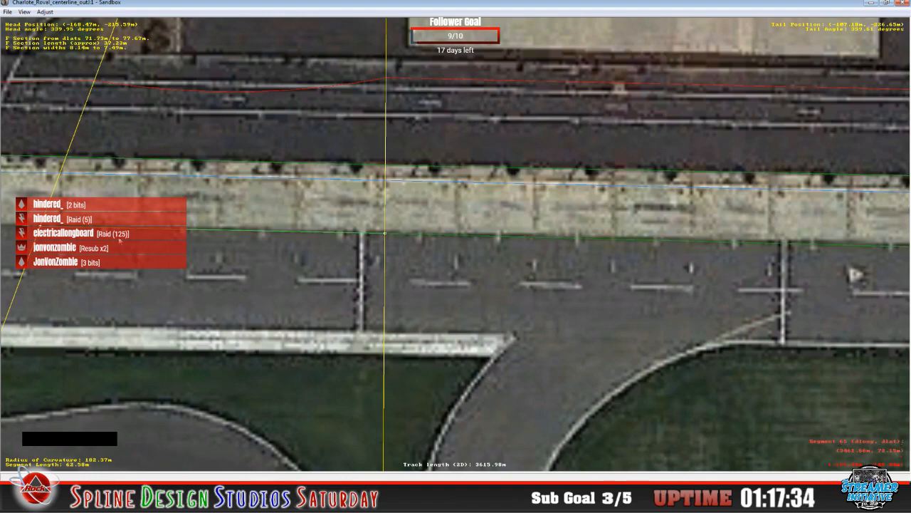
key("c")
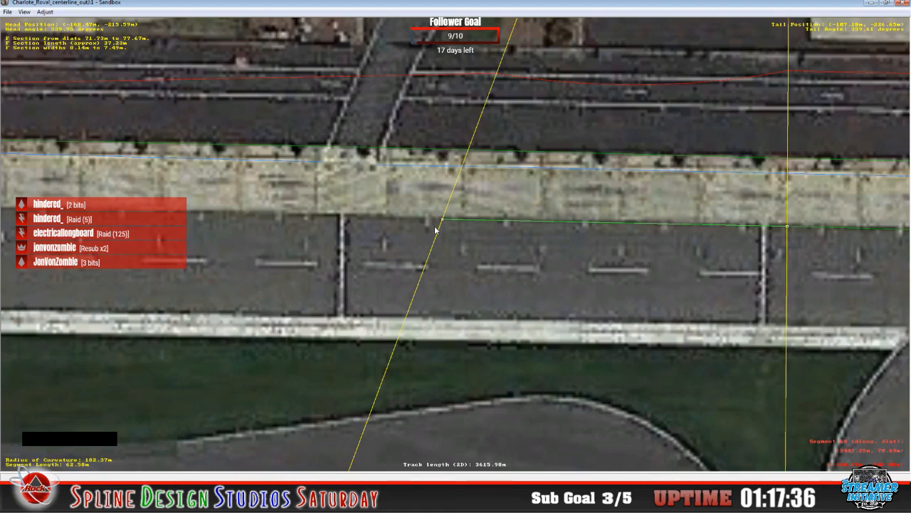
- Insert an F section in the 8.72 m segment beside the angled pit-side opening
key("x")
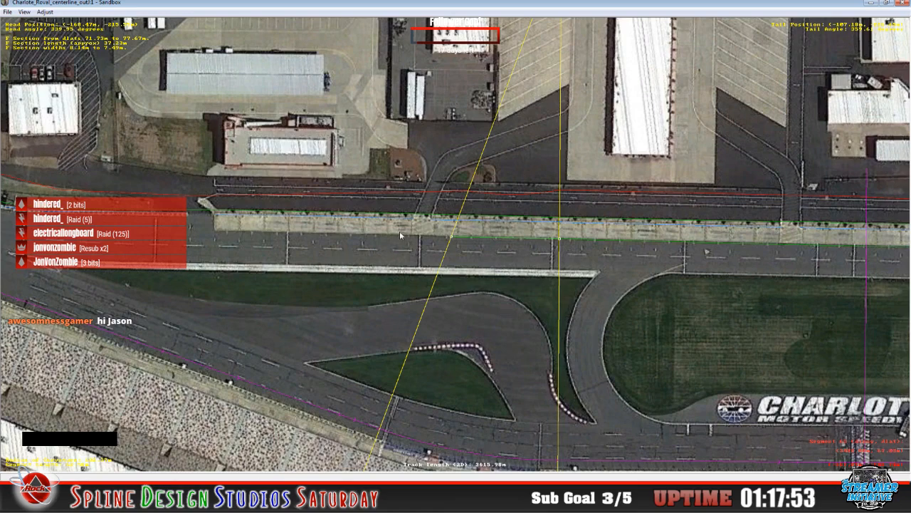
scroll(399, 230, "up", 3)
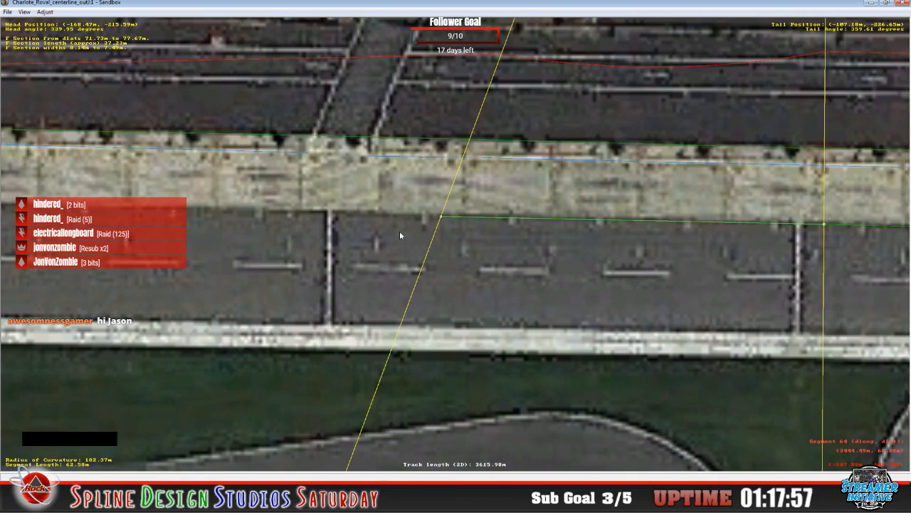
left_click(414, 190)
right_click(406, 191)
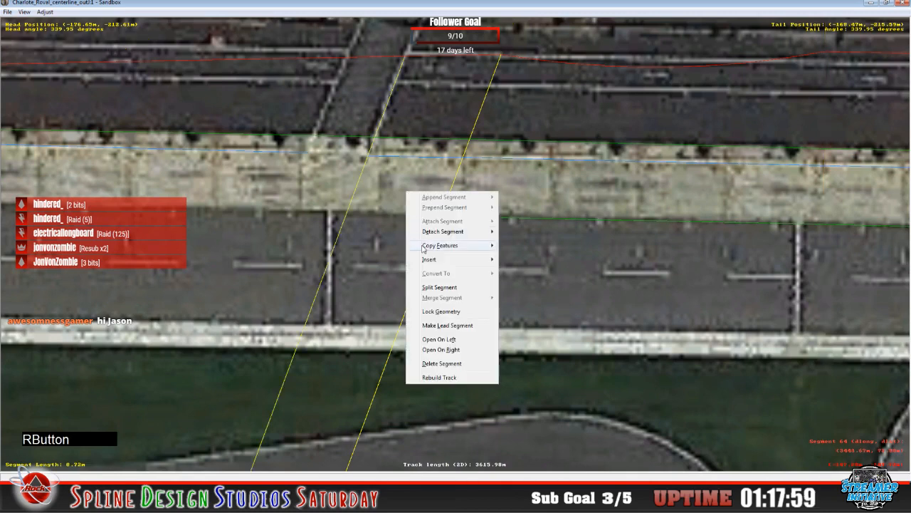
mouse_move(429, 260)
left_click(527, 261)
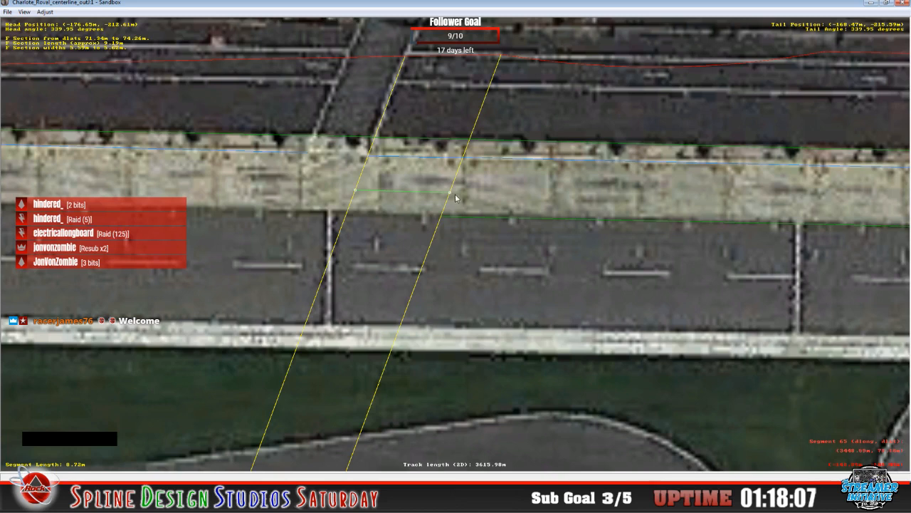
- Move the 8.72 m segment's F section tail to 71.82 m and its head to 68.96 m
left_click_drag(450, 192, 443, 220)
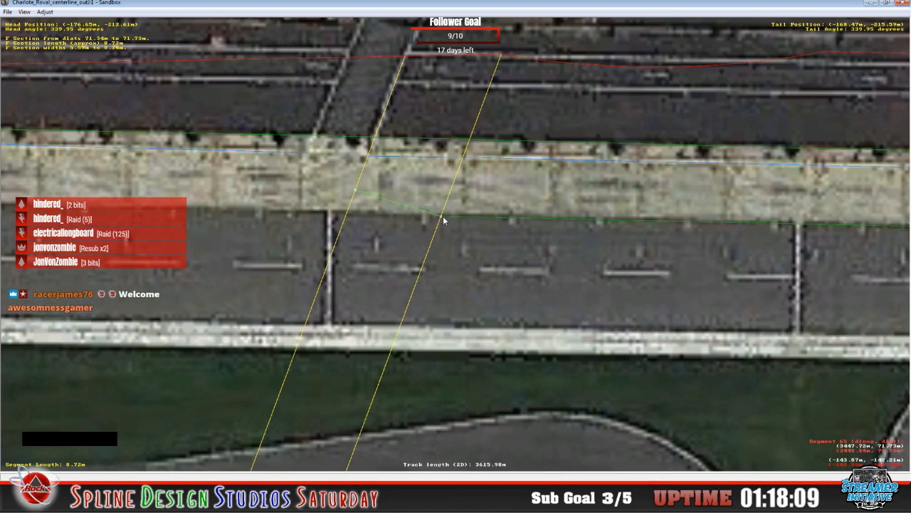
left_click_drag(356, 193, 349, 219)
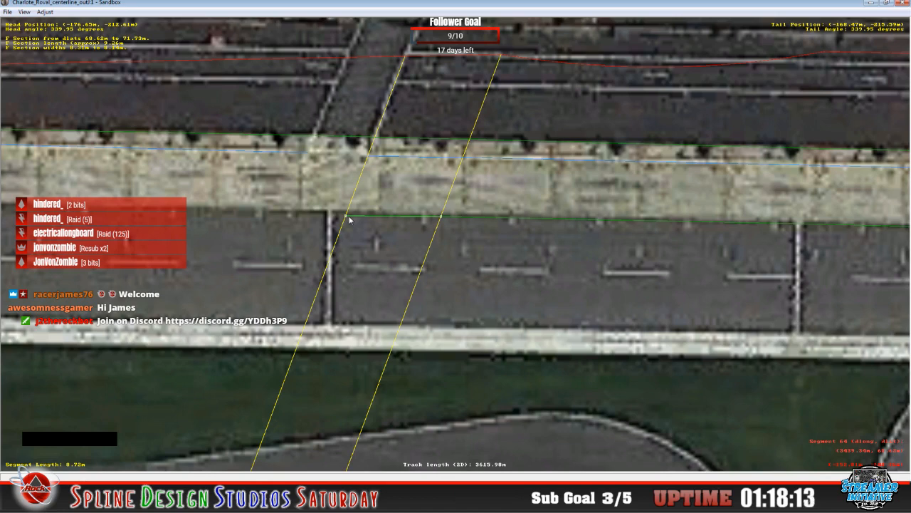
left_click_drag(442, 215, 441, 214)
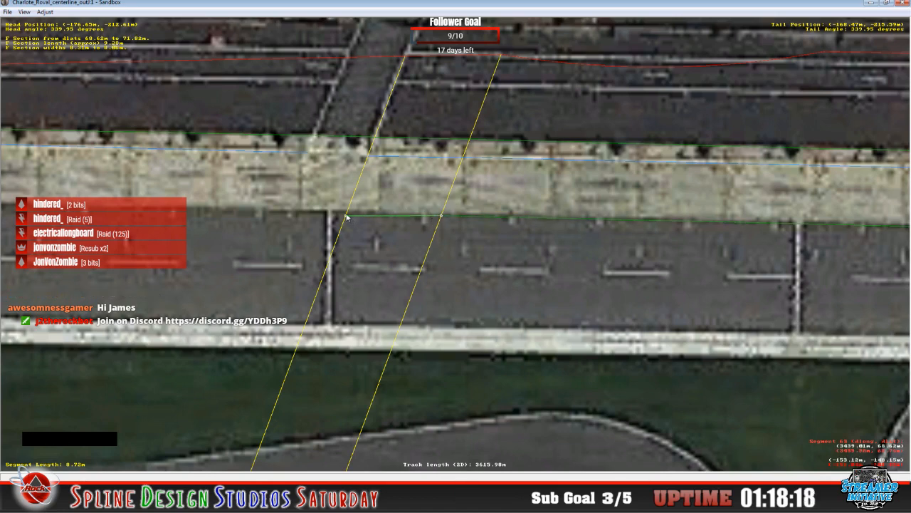
left_click_drag(347, 215, 345, 216)
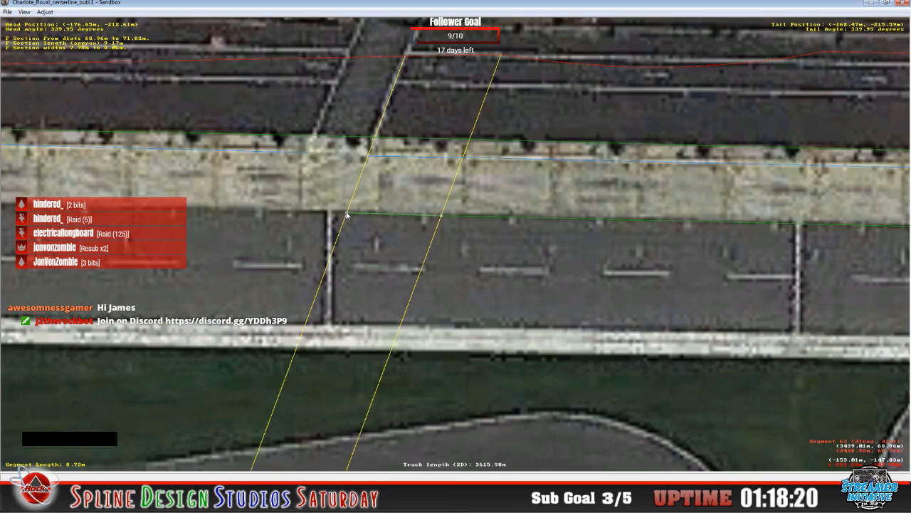
- Insert an F section in the 5.54 m segment at the angled pit-side opening
left_click(307, 203)
right_click(307, 203)
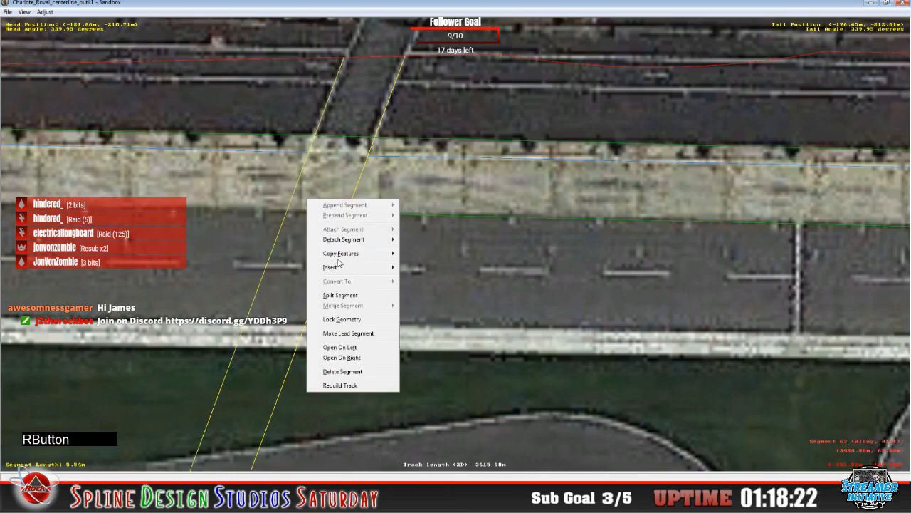
mouse_move(340, 267)
left_click(439, 268)
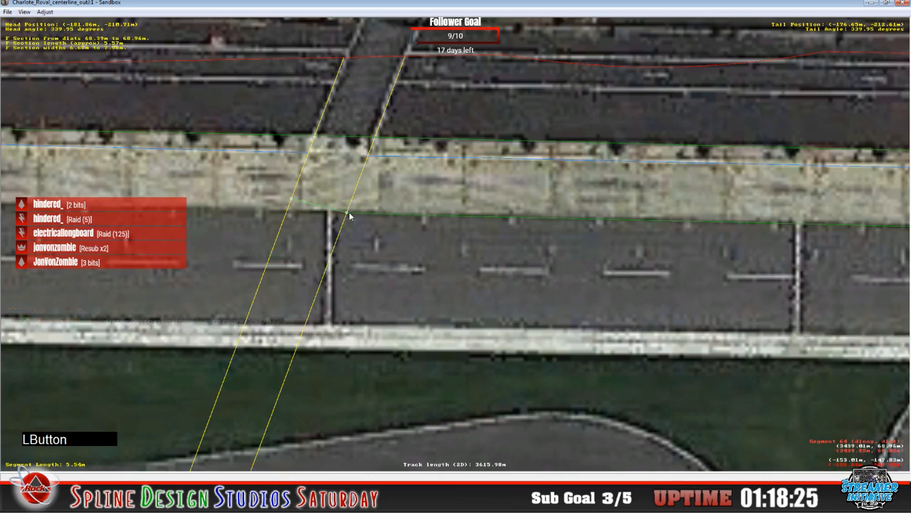
- Move the 5.54 m segment's F section head to 67.14 m and its tail to 69.05 m at the adjoining section
left_click(292, 202)
left_click_drag(292, 202, 287, 211)
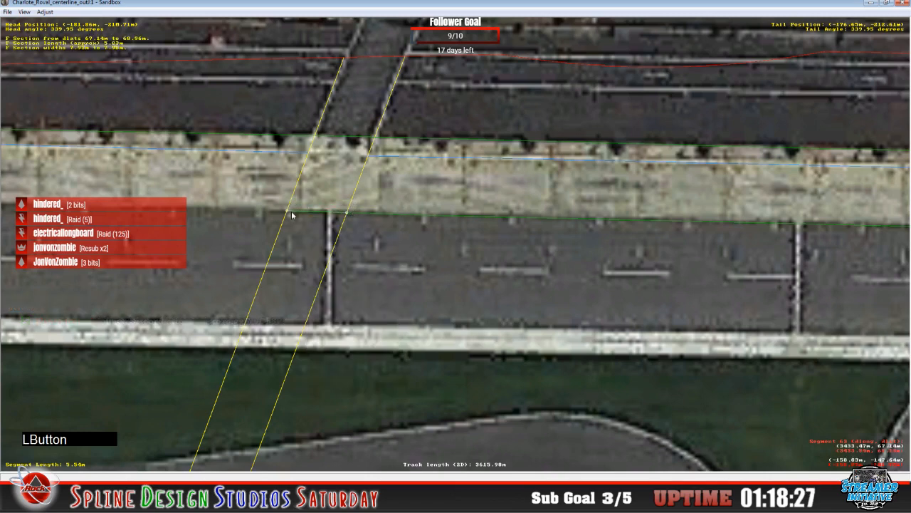
left_click_drag(349, 215, 348, 215)
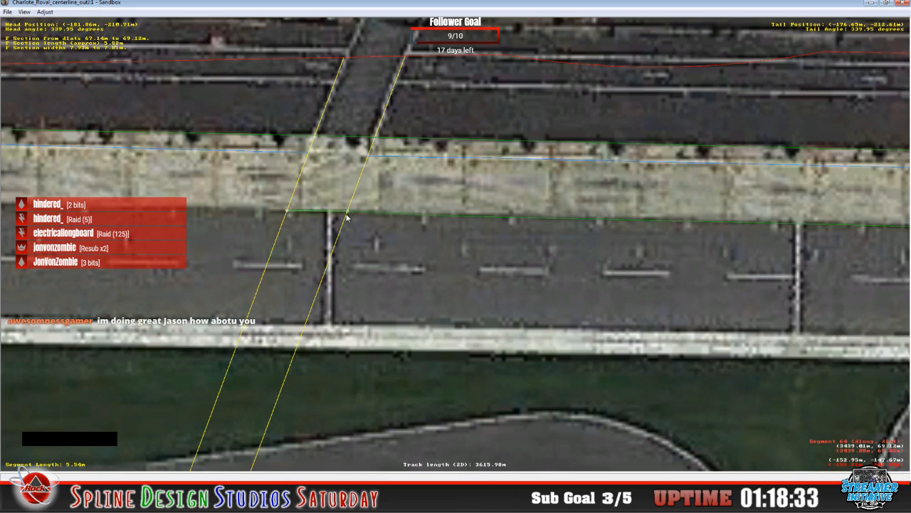
left_click(342, 213)
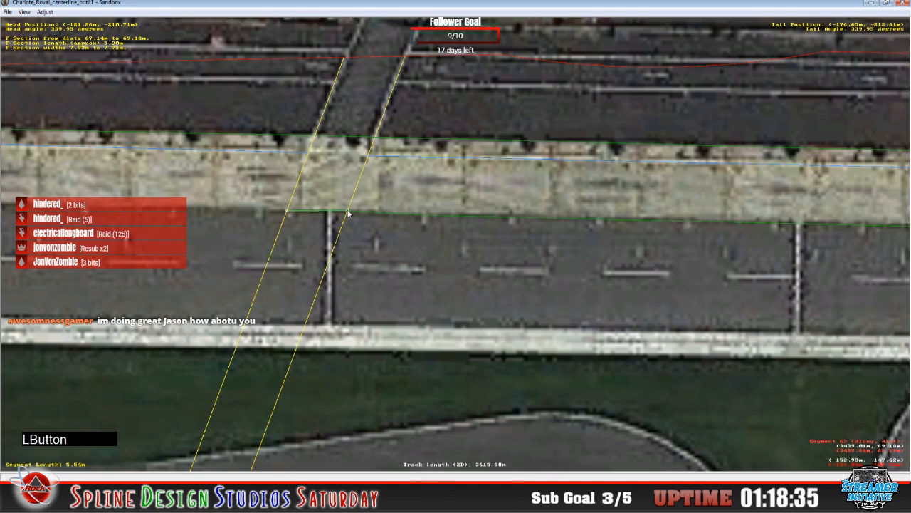
- Insert an F section in the 37.10 m segment beyond the angled pit-side opening
right_click(232, 200)
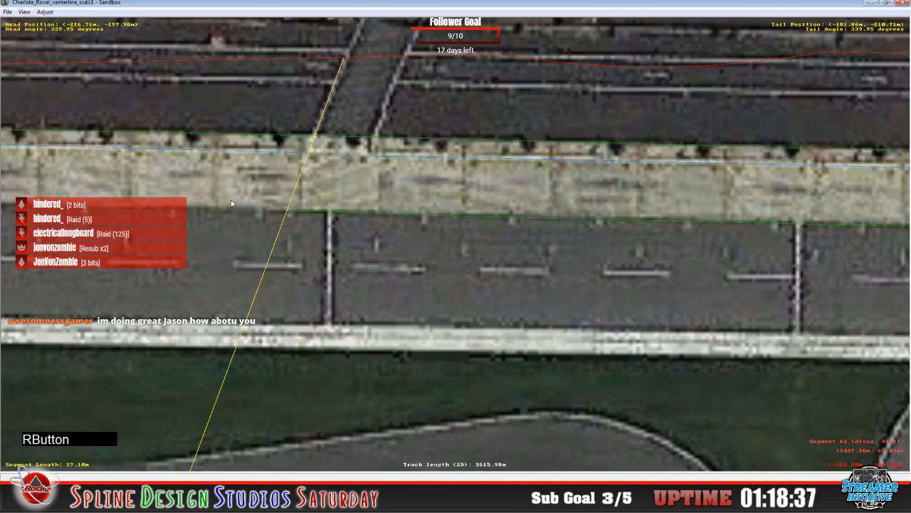
mouse_move(268, 275)
left_click(348, 268)
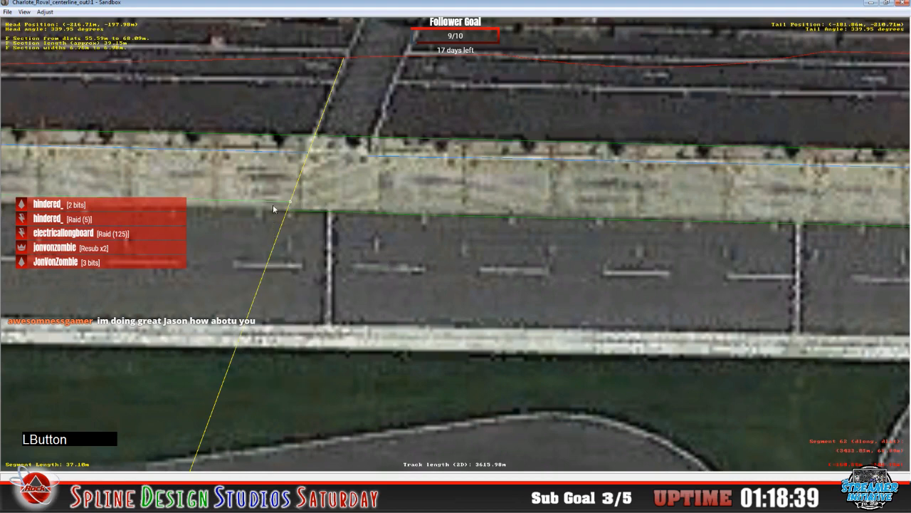
- Move the 37.10 m segment's F section tail to 67.17 m and its head to 54.74 m along the concrete edge
left_click(290, 208)
left_click(288, 210)
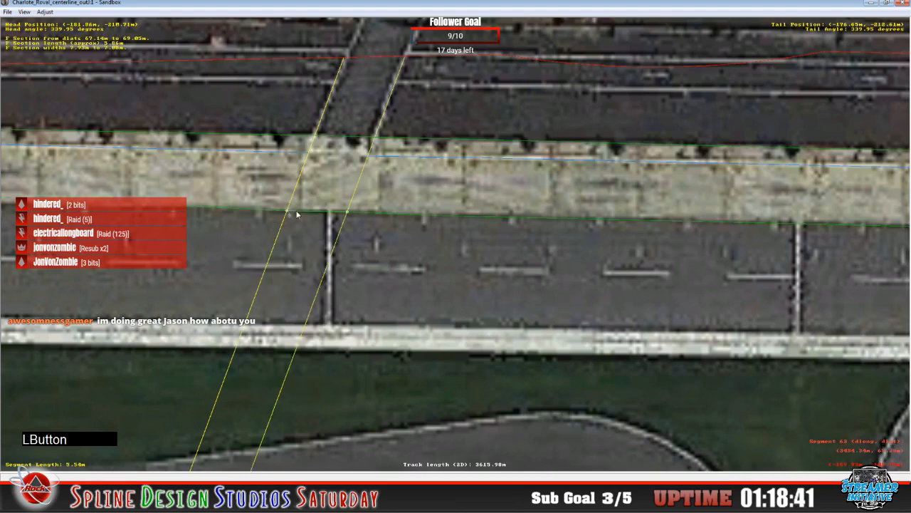
left_click(261, 219)
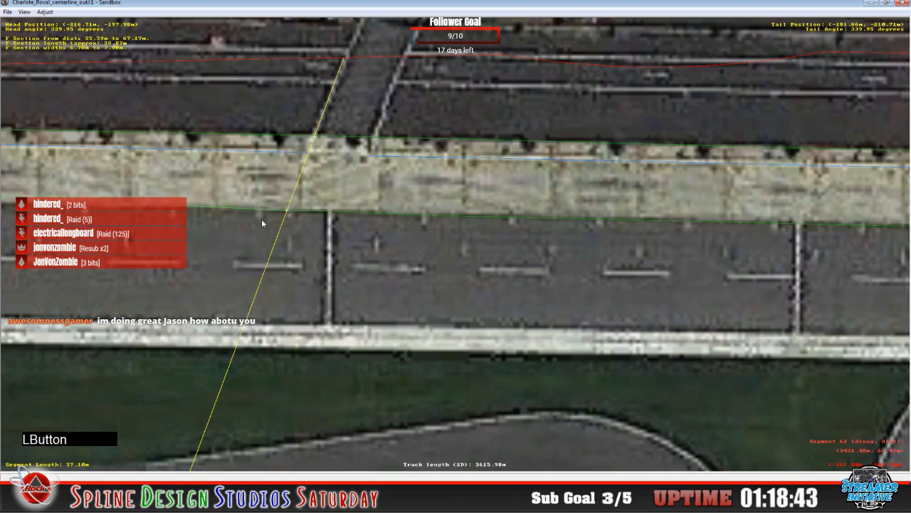
key("c")
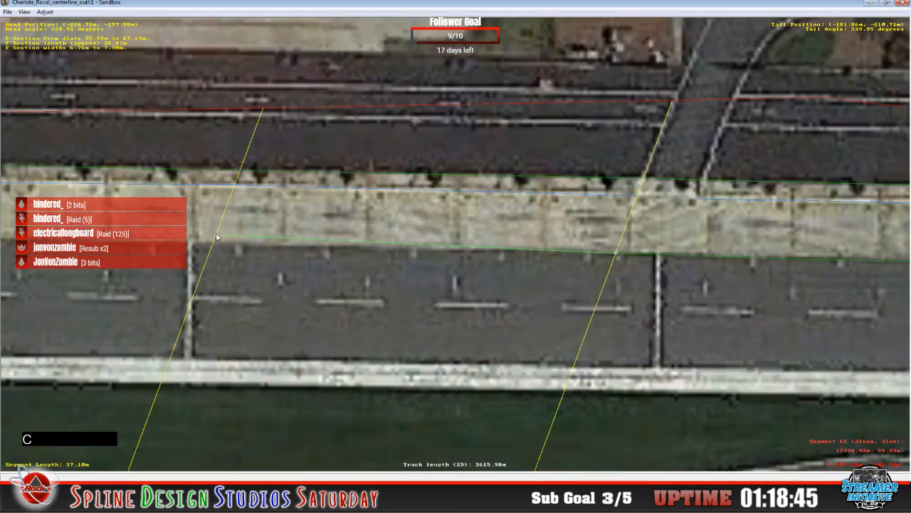
left_click_drag(217, 233, 215, 242)
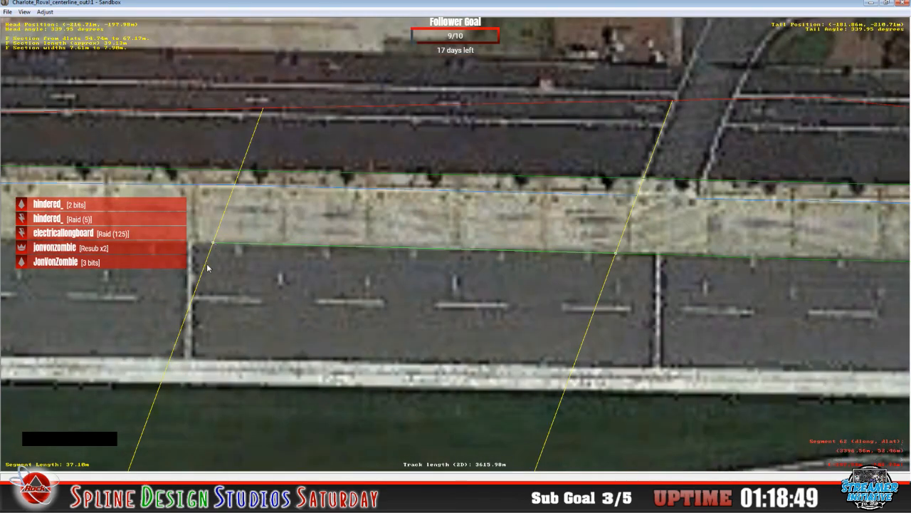
scroll(281, 242, "down", 4)
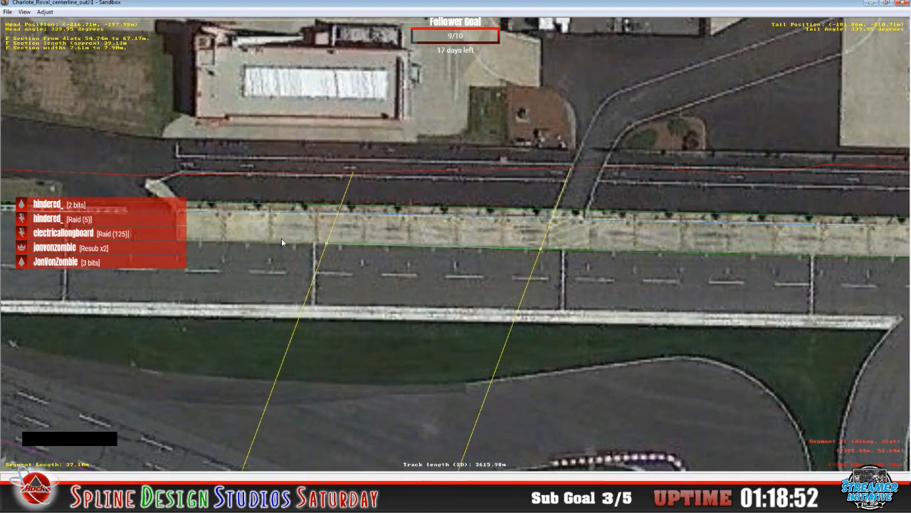
- Insert an F section in the 27.66 m segment at the start of the pit-side concrete strip
key("z")
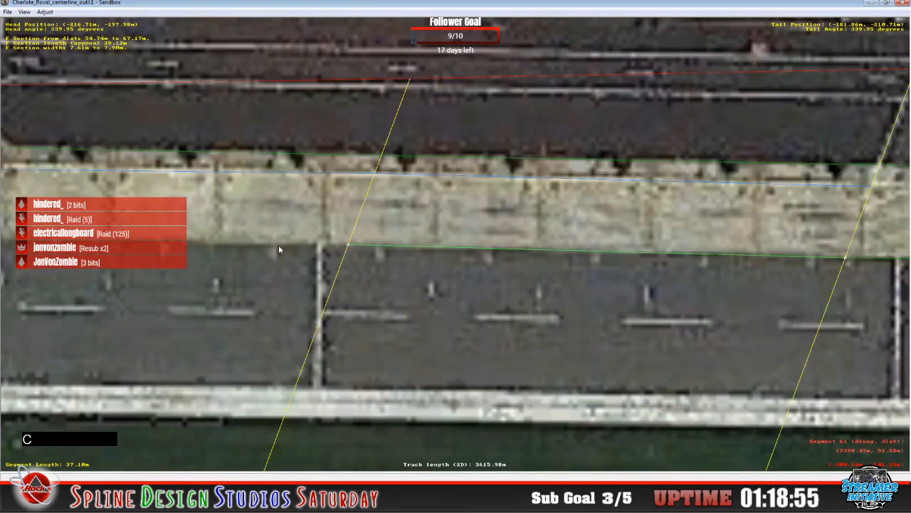
left_click(288, 228)
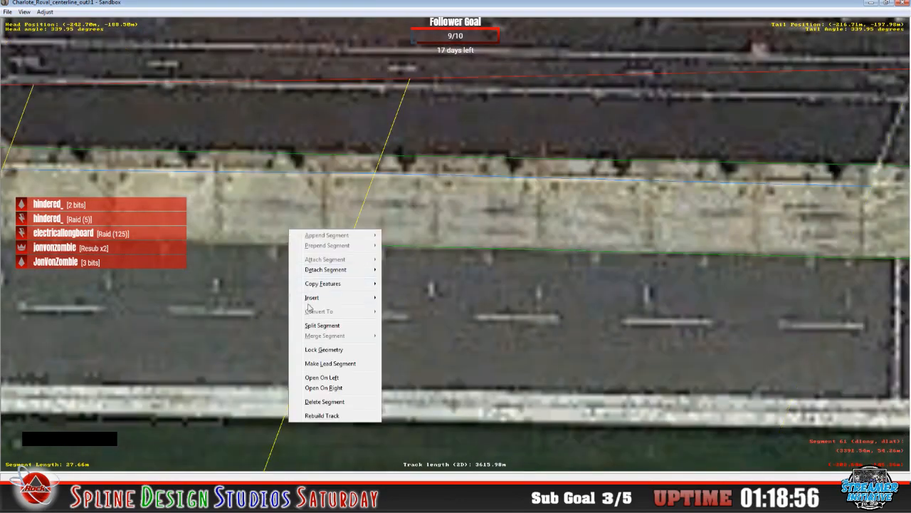
mouse_move(314, 298)
left_click(402, 302)
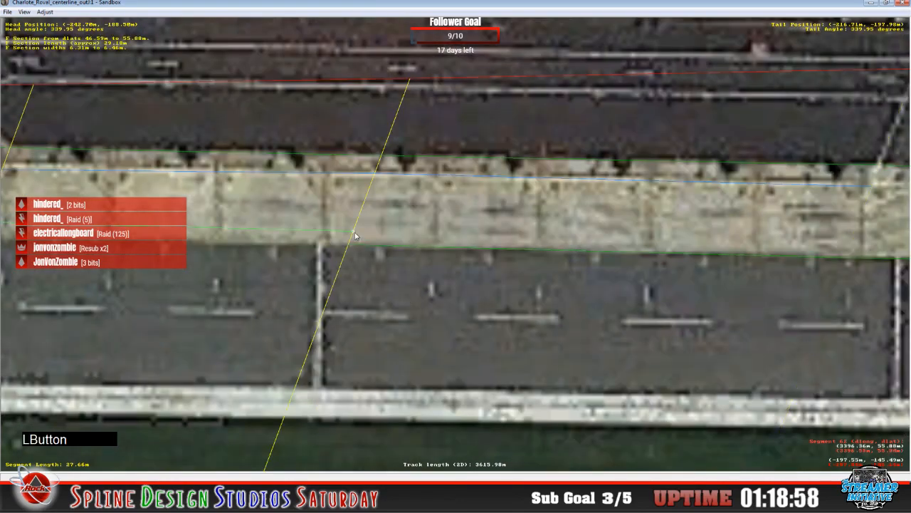
- Move the 27.66 m segment's F section tail to 54.58 m and its head to 44.69 m along the concrete edge
left_click_drag(354, 231, 343, 246)
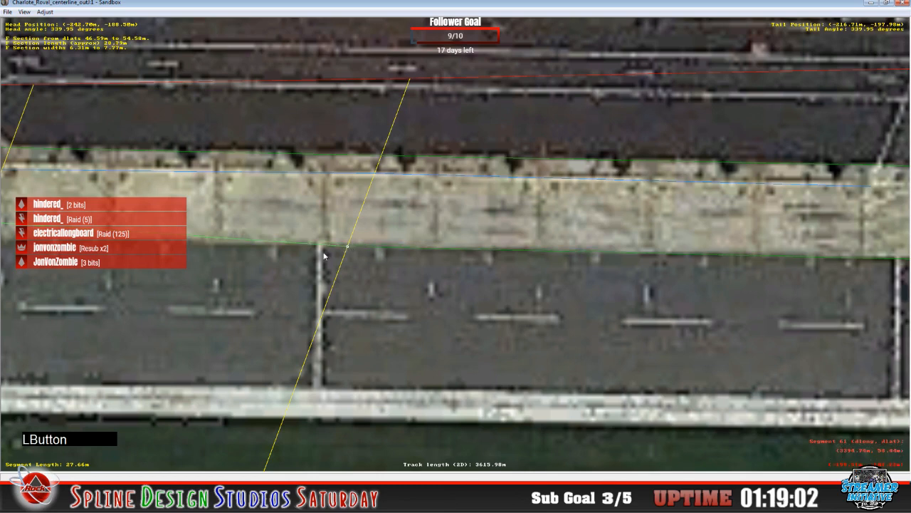
key("c")
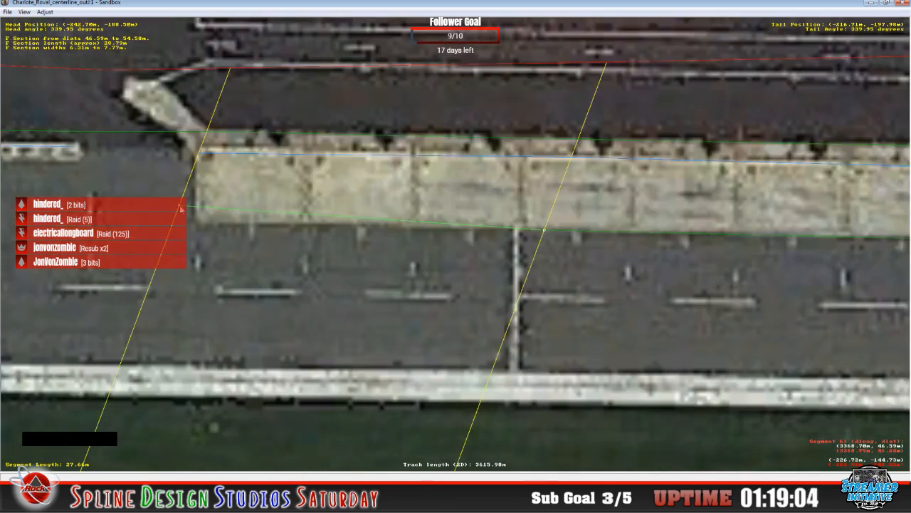
left_click_drag(182, 207, 192, 238)
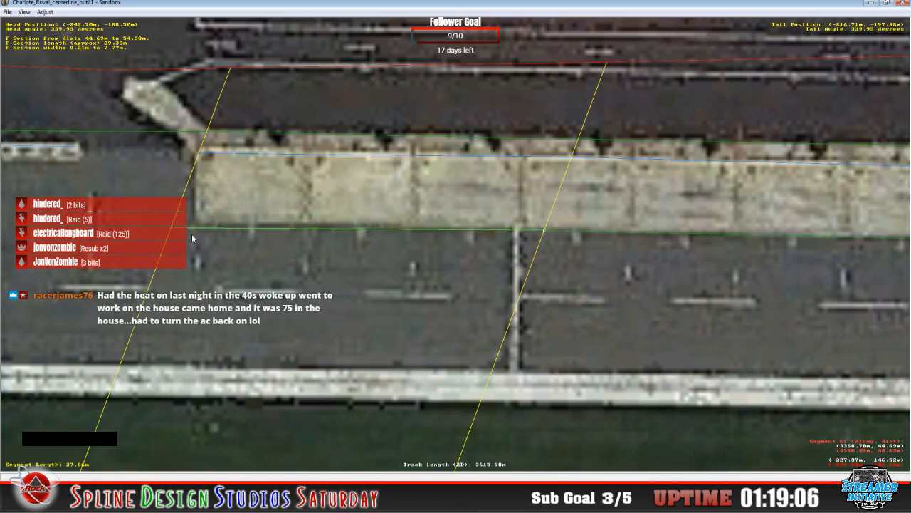
key("x")
key("x")
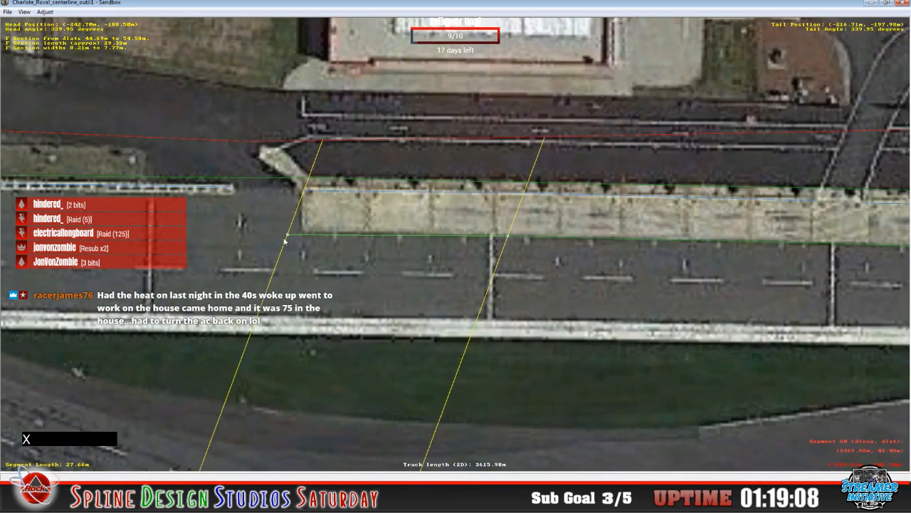
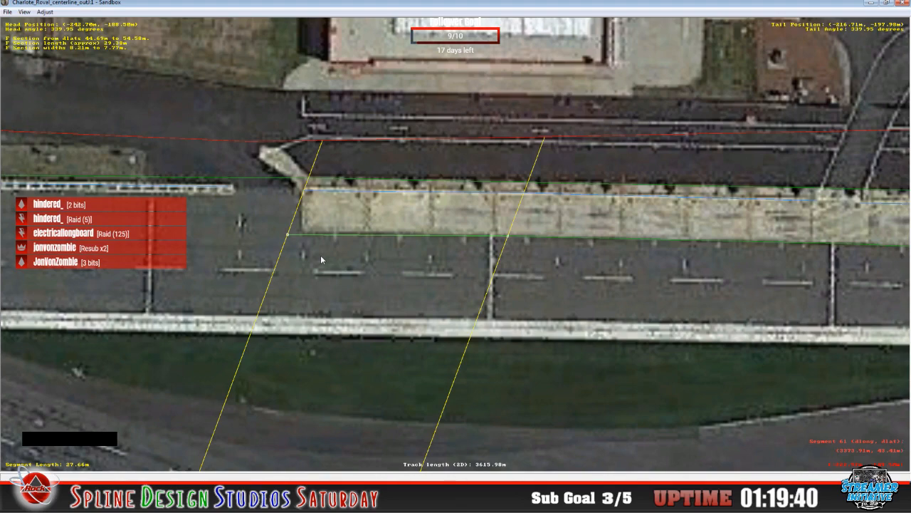
- Examine the F section edge along the full length of the concrete strip and check the curved segment at its far end
key("c")
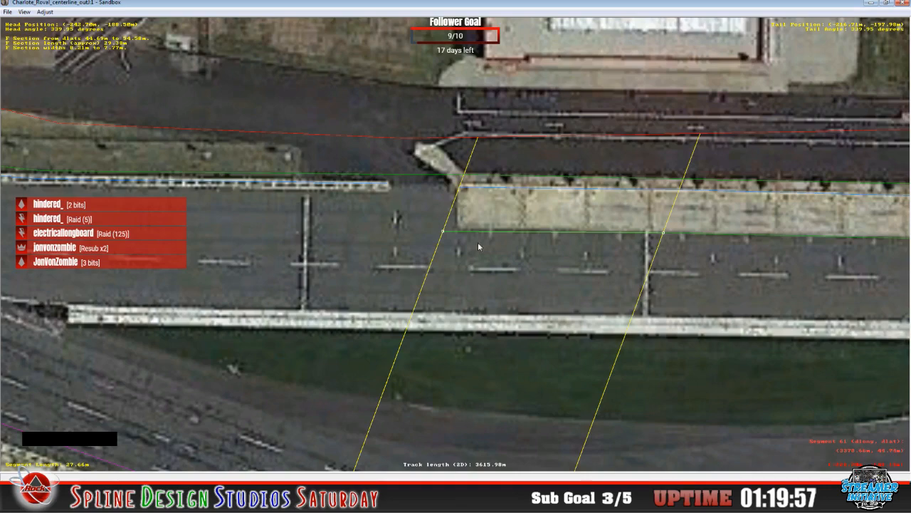
key("c")
key("c")
key("c")
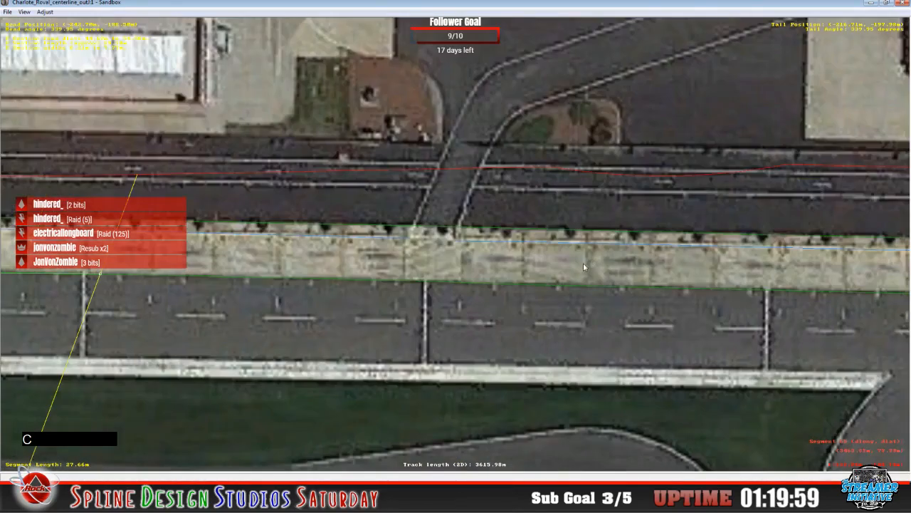
key("c")
key("c")
key("c")
key("c")
key("c")
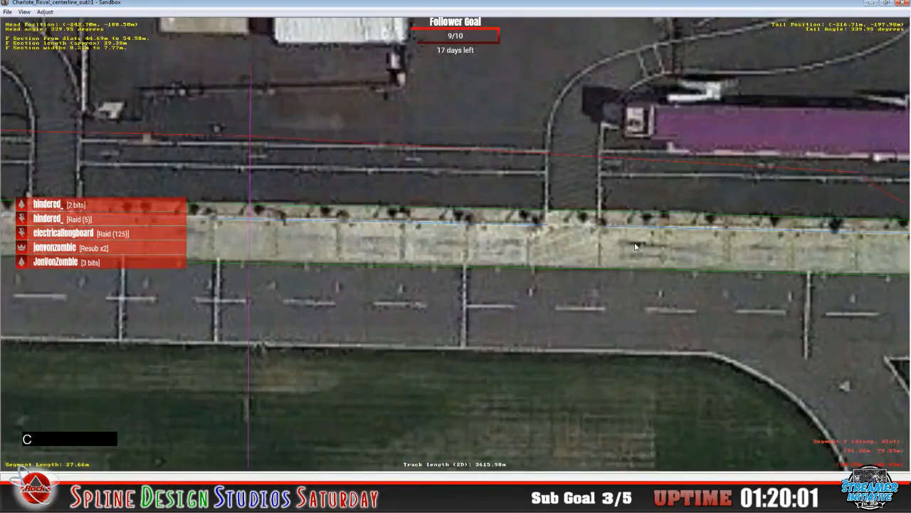
key("c")
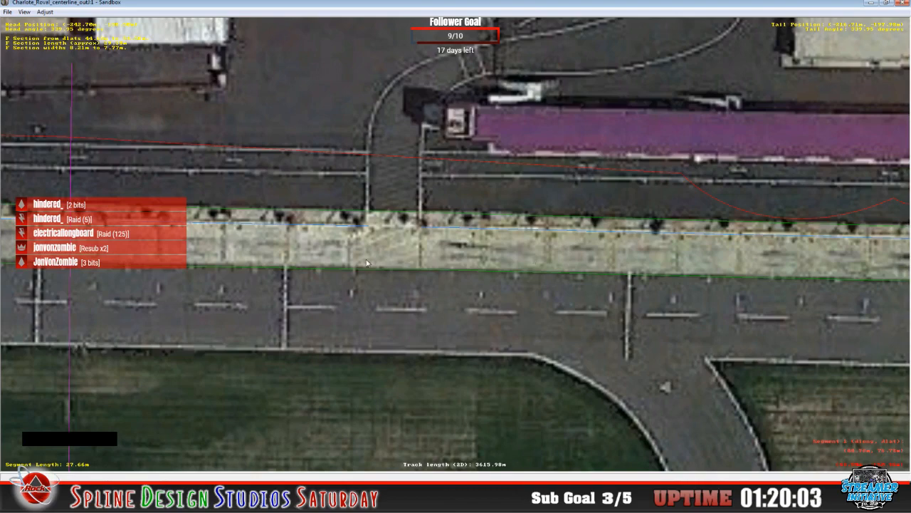
key("c")
key("c")
key("c")
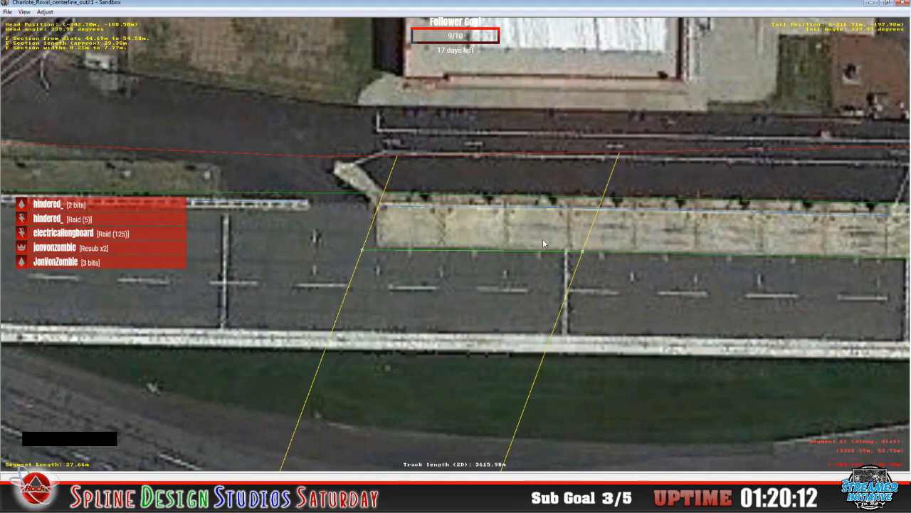
key("c")
key("c")
key("c")
key("c")
key("c")
key("c")
key("c")
key("c")
key("c")
key("c")
key("c")
key("c")
key("c")
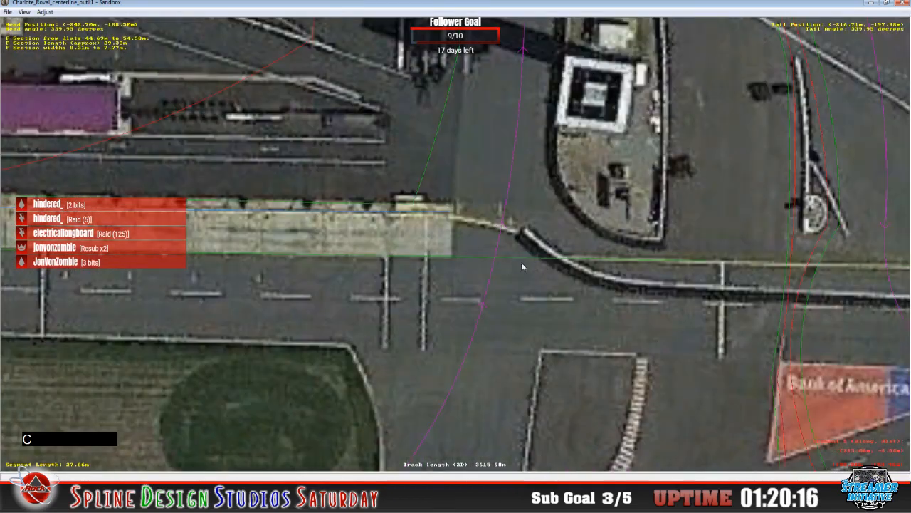
left_click(448, 251)
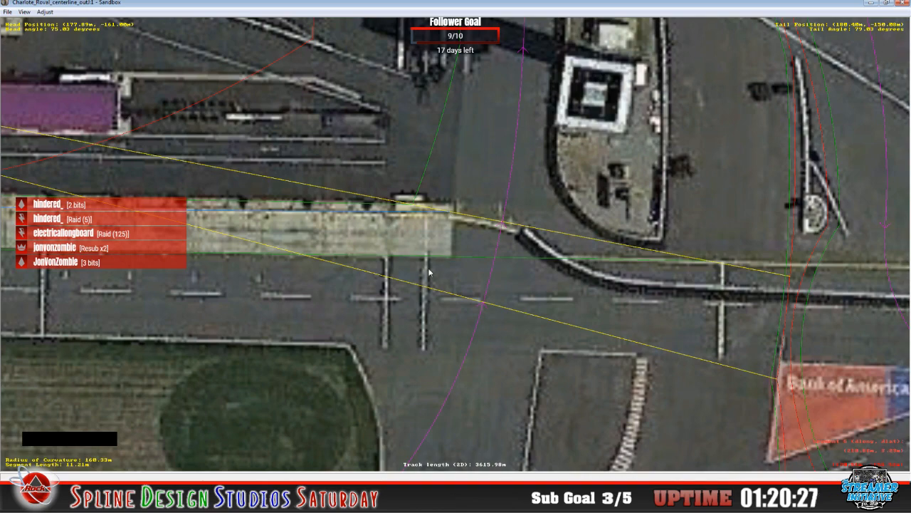
scroll(429, 272, "down", 5)
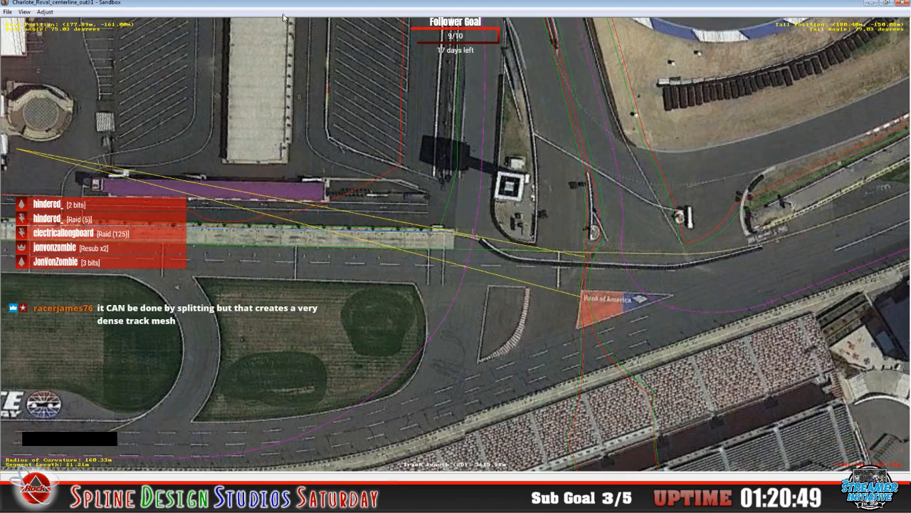
left_click(284, 12)
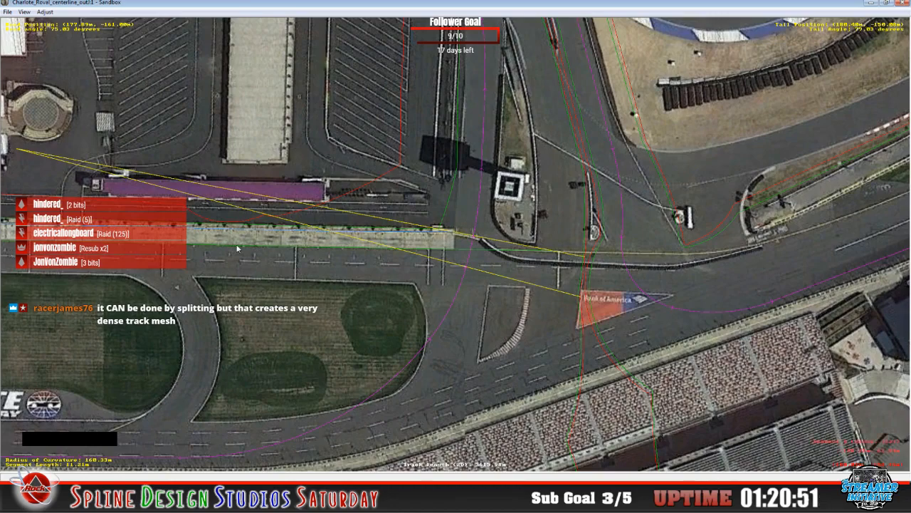
- Check the segments at the wall gap before the concrete strip and at the pit-side openings along it
key("c")
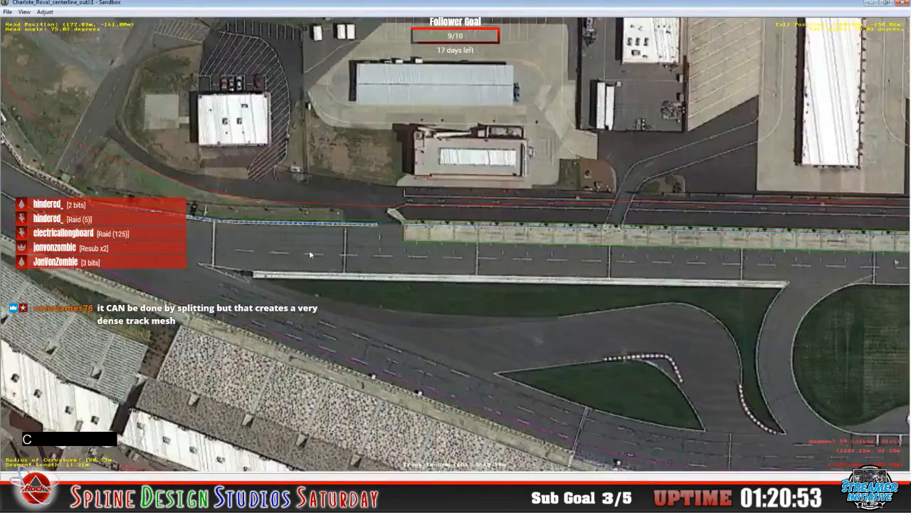
key("z")
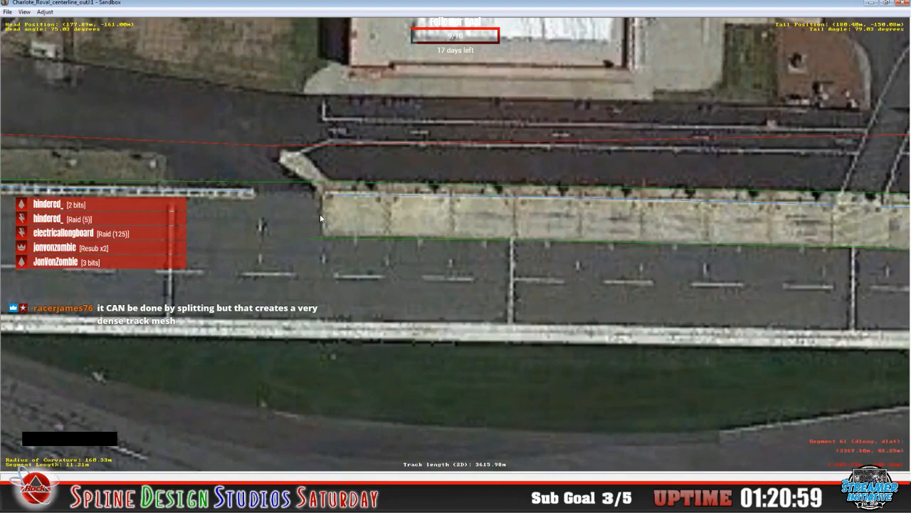
left_click(320, 219)
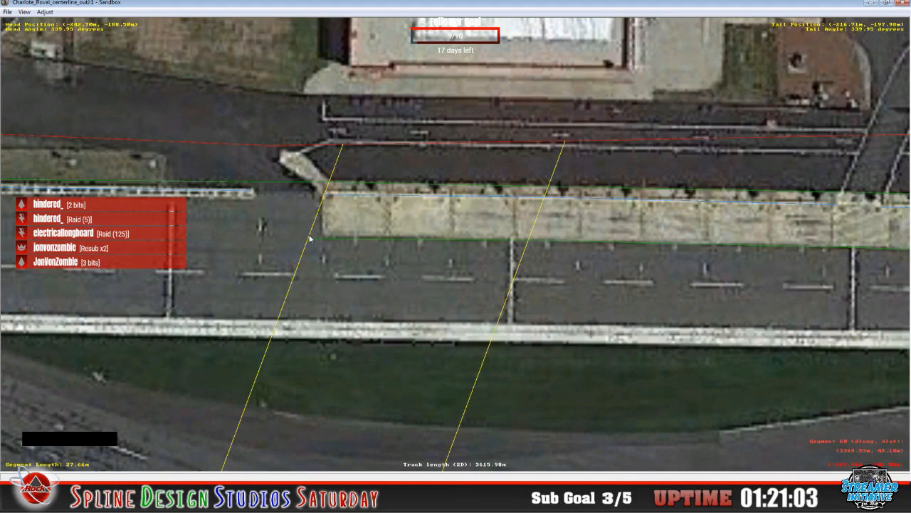
left_click(287, 243)
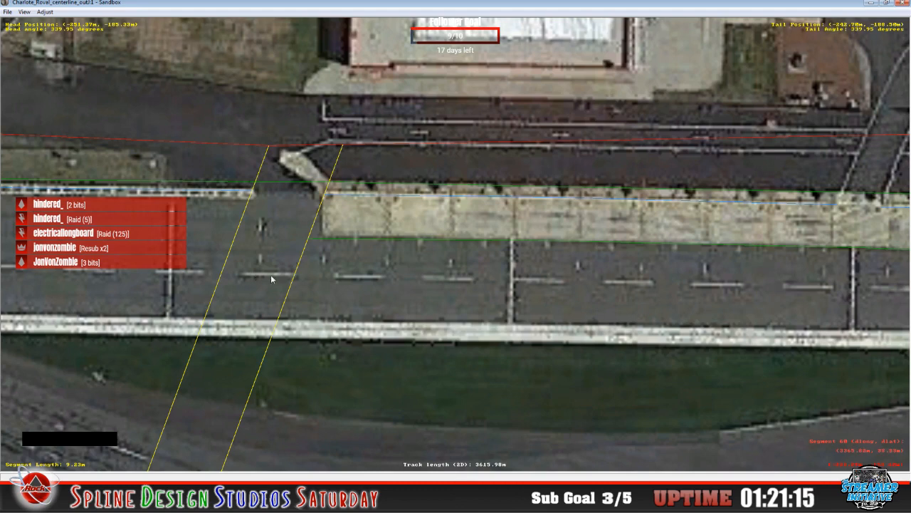
scroll(271, 279, "down", 1)
scroll(271, 278, "down", 2)
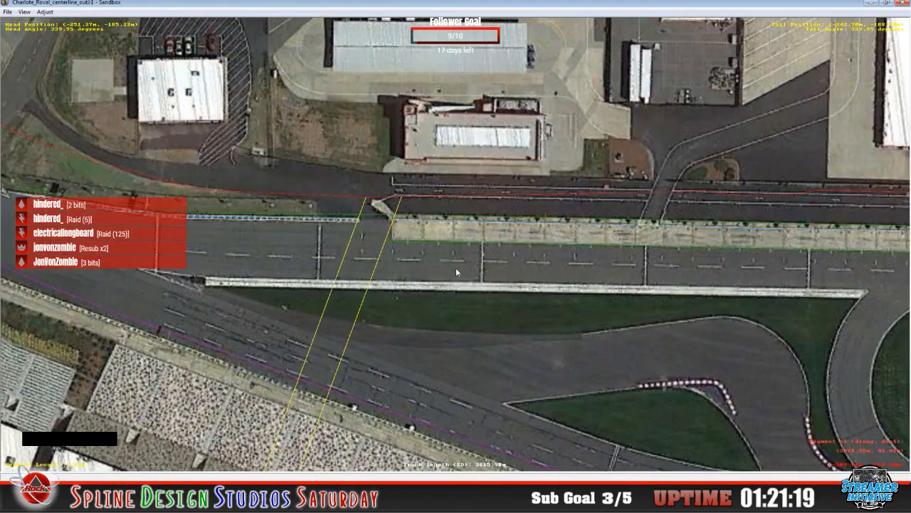
key("c")
left_click(478, 246)
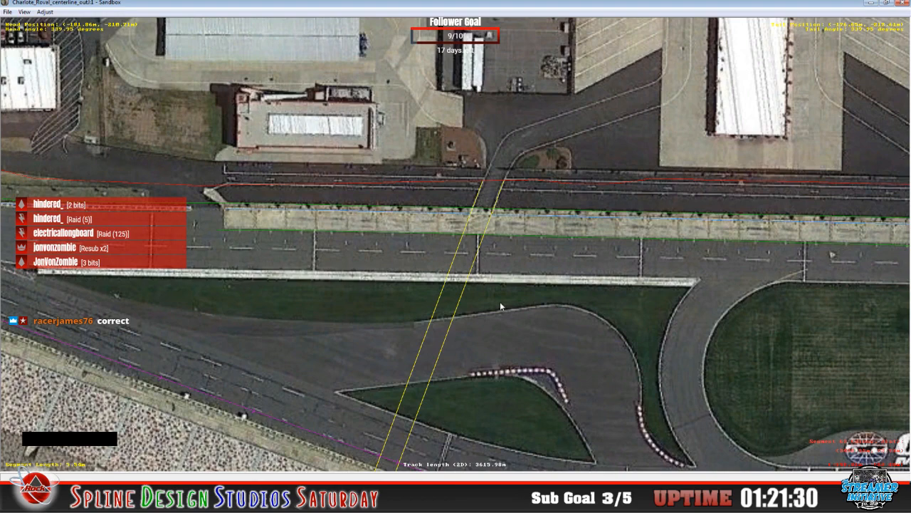
key("c")
key("c")
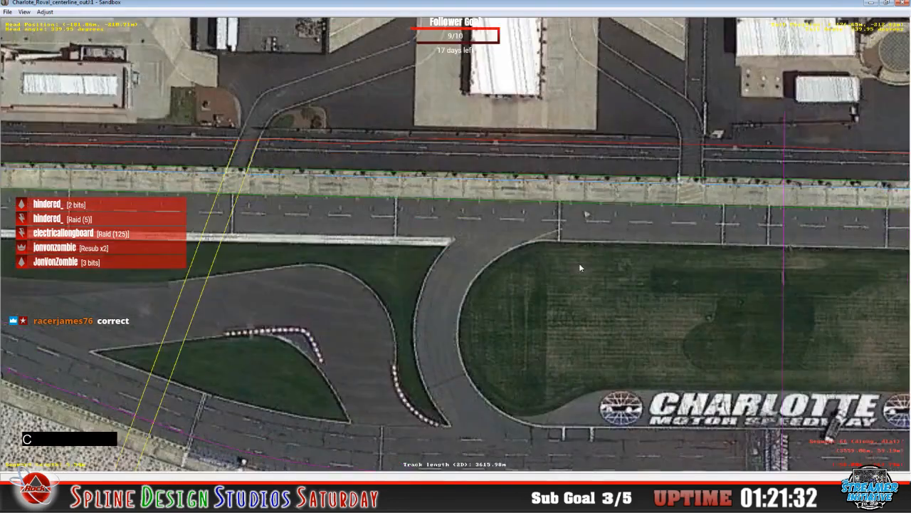
key("c")
key("c")
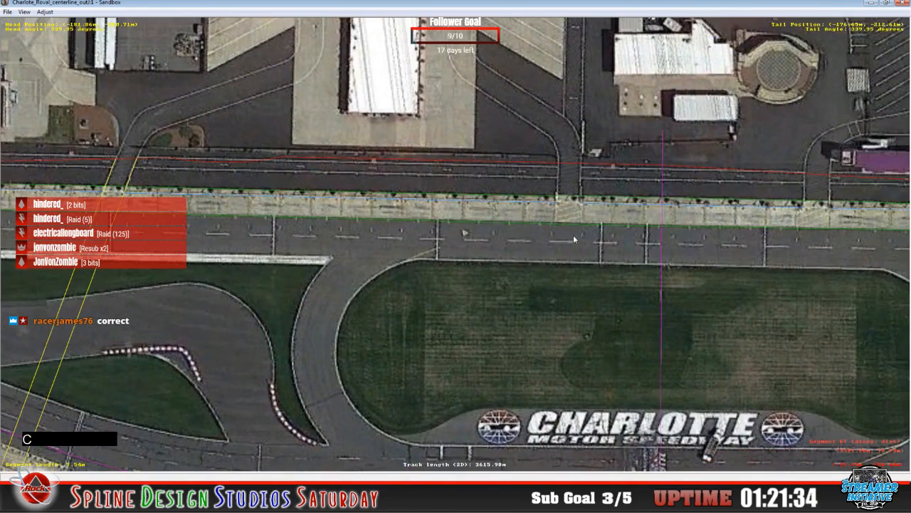
left_click(573, 239)
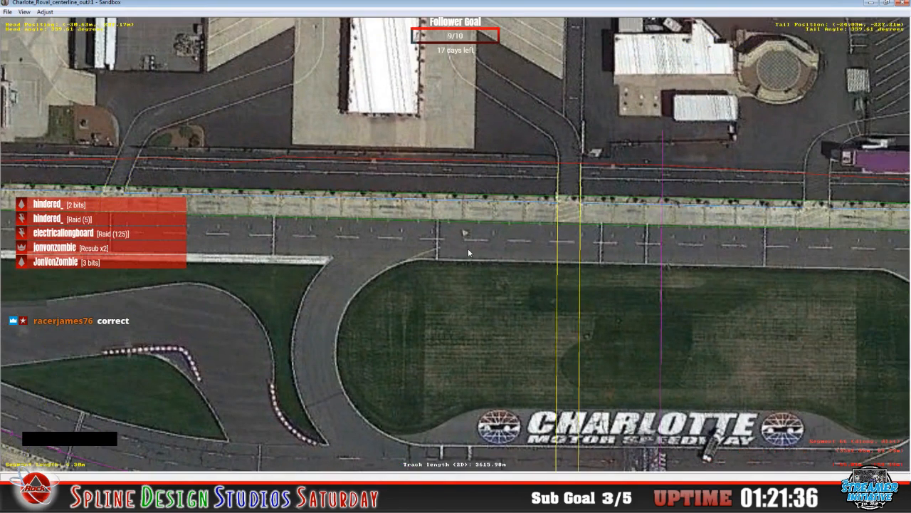
key("c")
key("c")
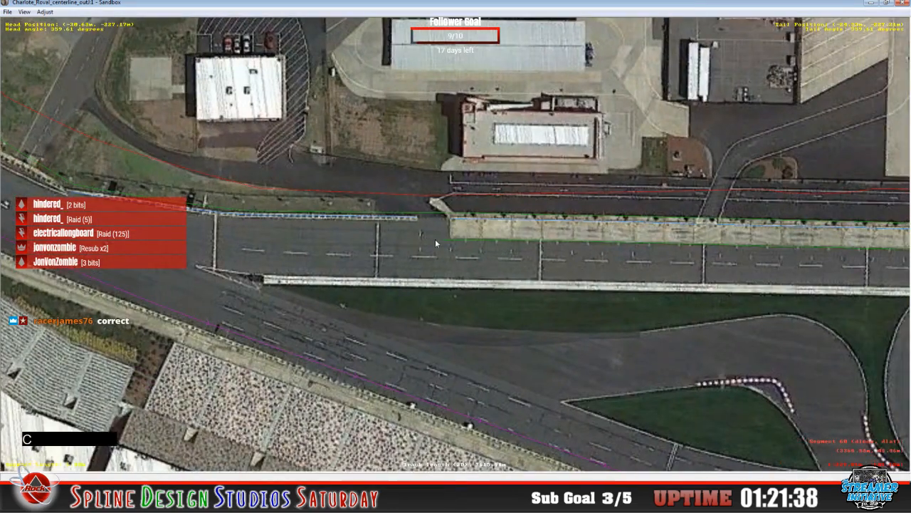
left_click(436, 243)
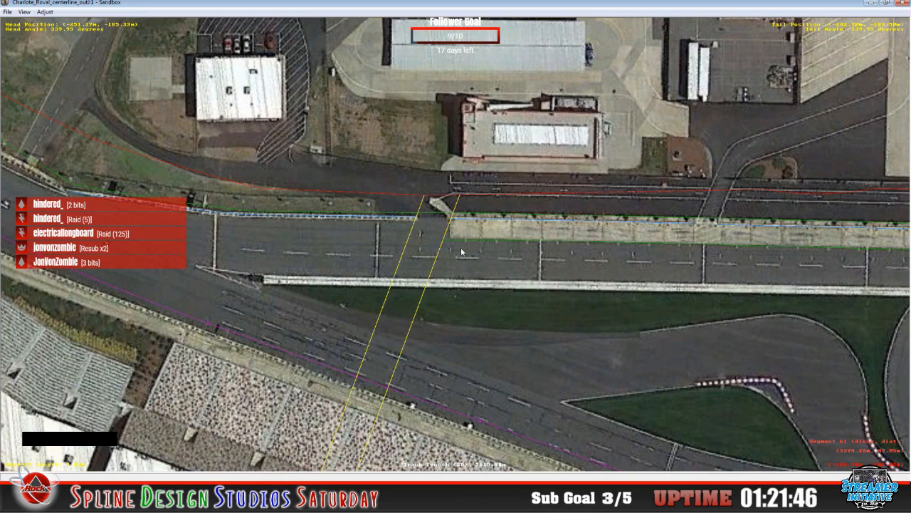
- Examine the 9.23 m gap segment between wall and concrete strip, and the strip's edge beyond it
scroll(461, 251, "up", 3)
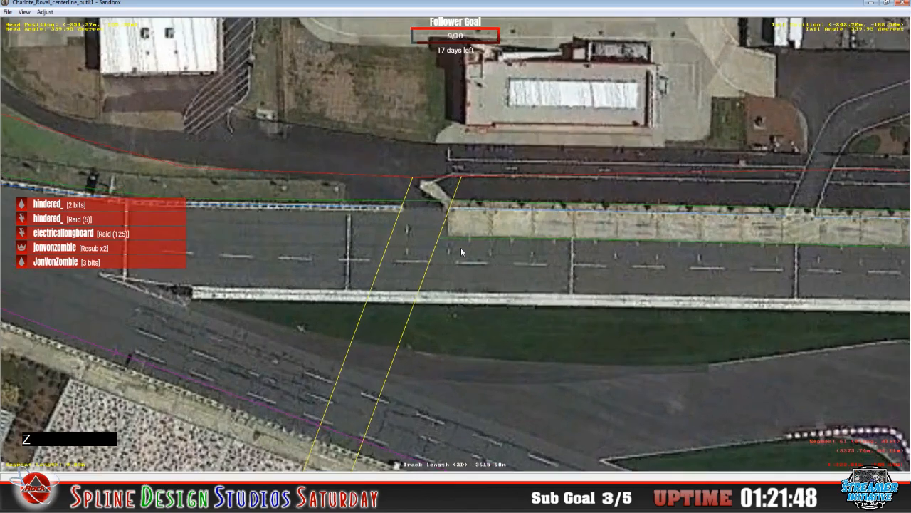
key("z")
key("c")
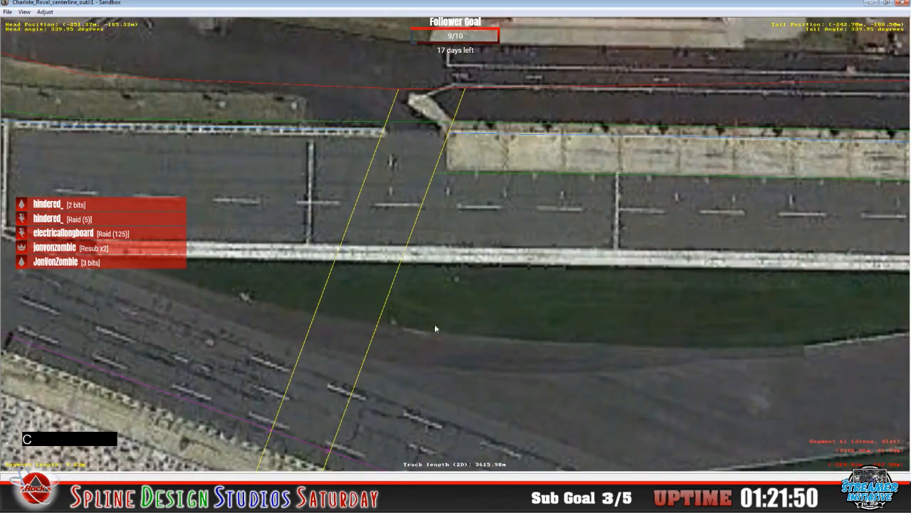
key("c")
key("c")
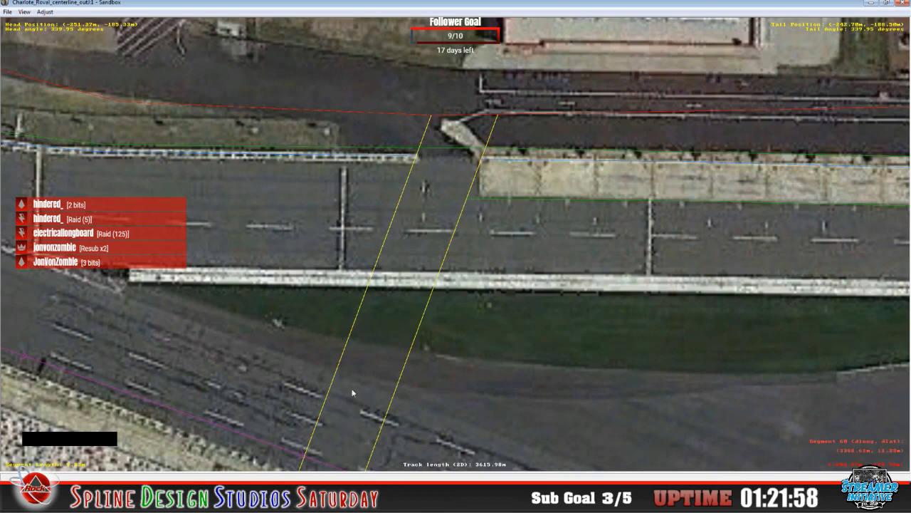
scroll(351, 392, "down", 4)
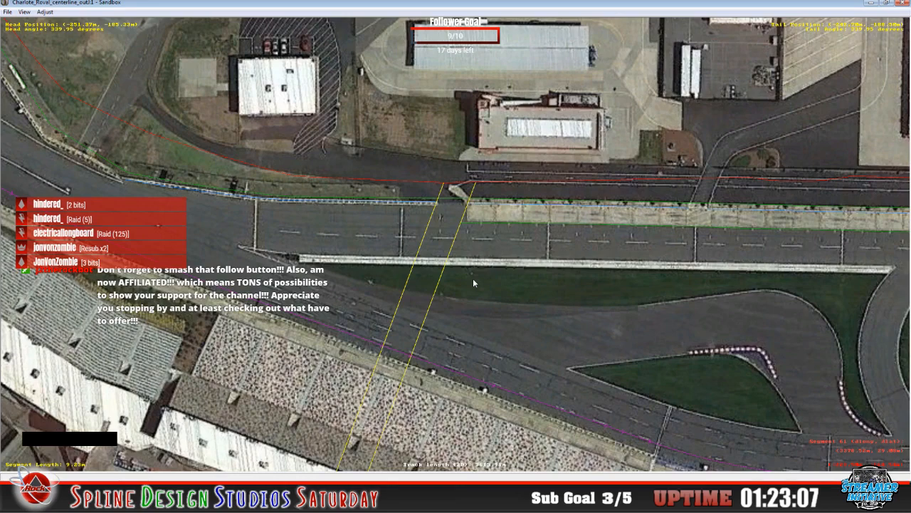
scroll(473, 283, "up", 2)
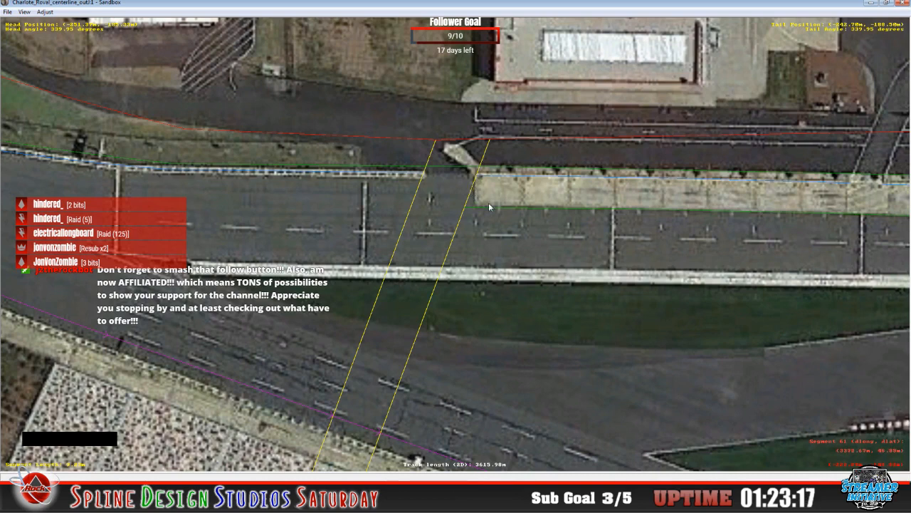
key("c")
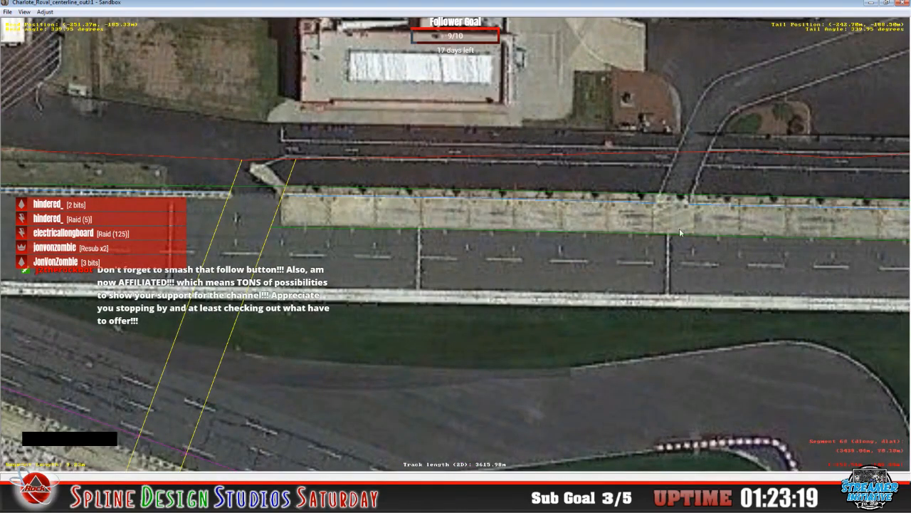
key("c")
key("c")
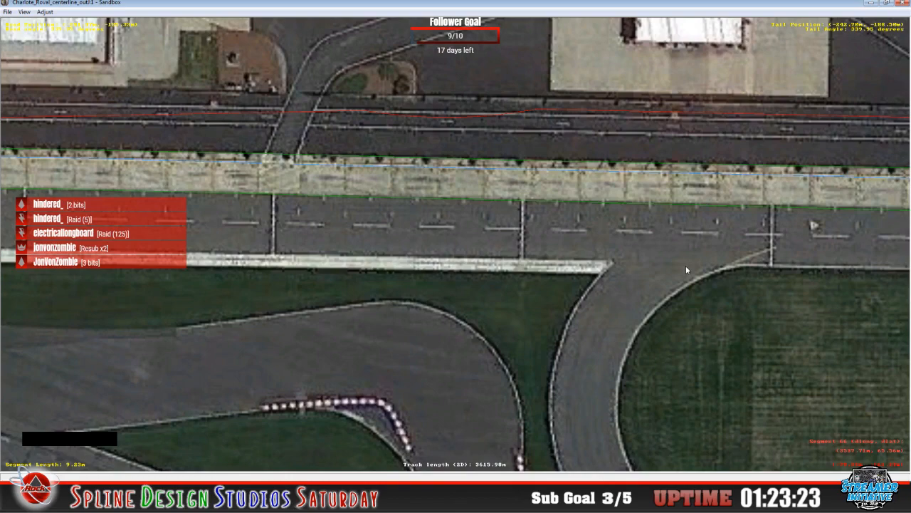
- Insert an F section in the 28.08 m curved segment at the far end of the concrete strip
key("c")
key("c")
key("c")
key("c")
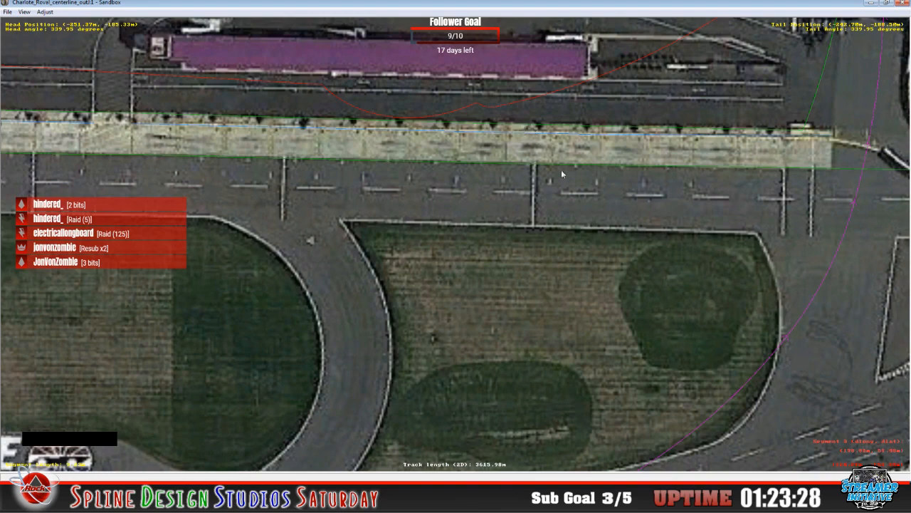
key("c")
left_click(507, 246)
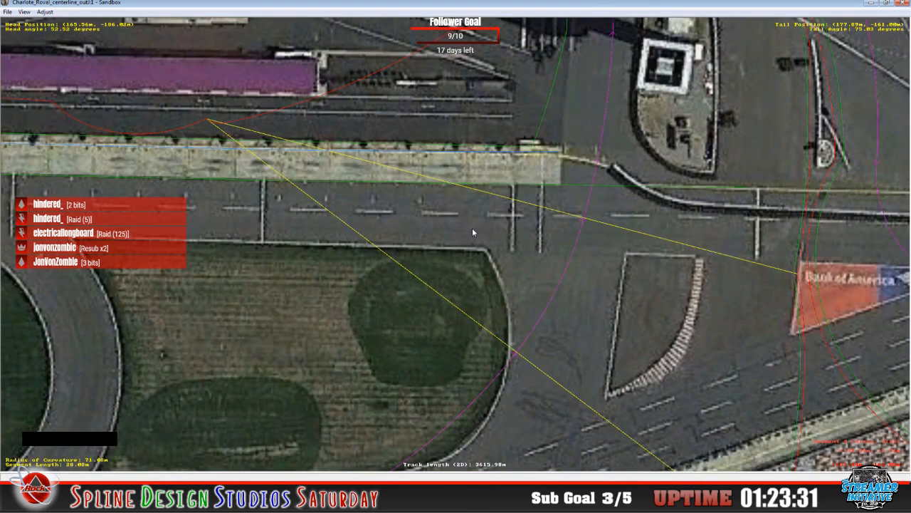
right_click(472, 228)
mouse_move(527, 299)
left_click(598, 297)
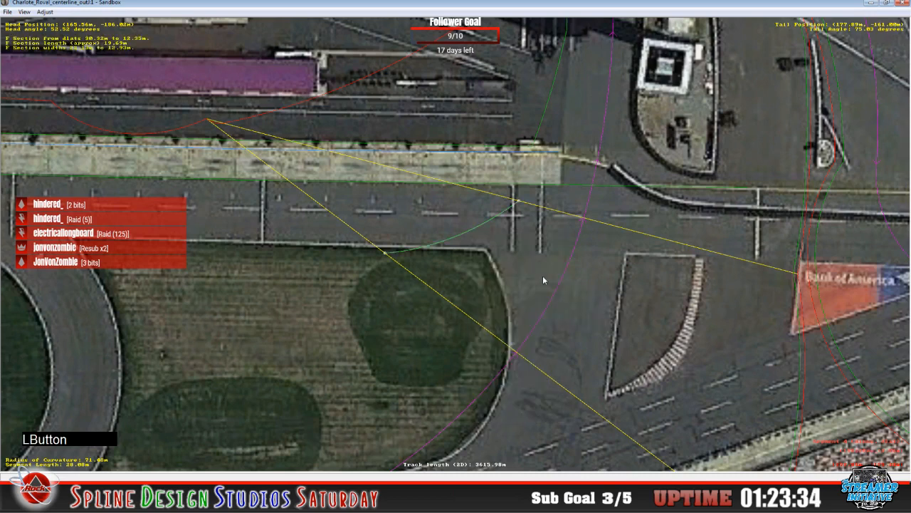
- Mark the new F section as Euclidian and move its head to 32.11 m and its tail to -26.58 m along the infield edge line
right_click(493, 217)
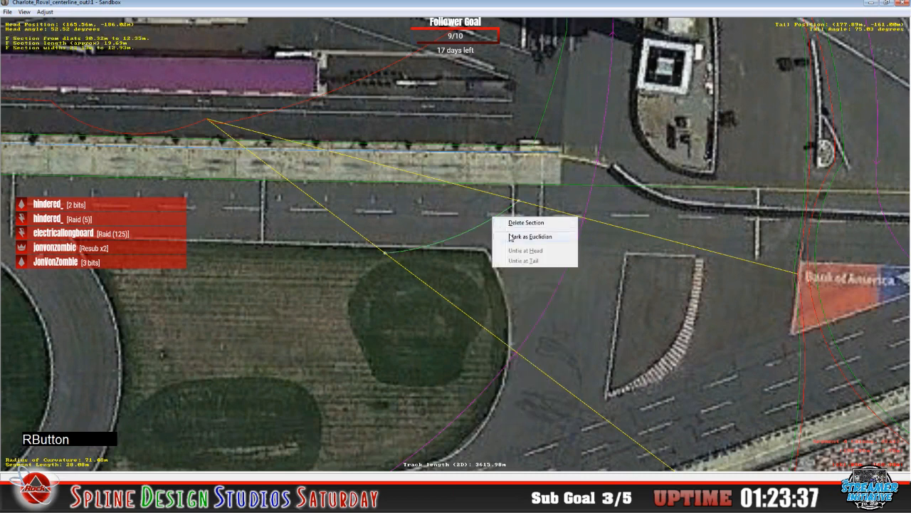
left_click(514, 239)
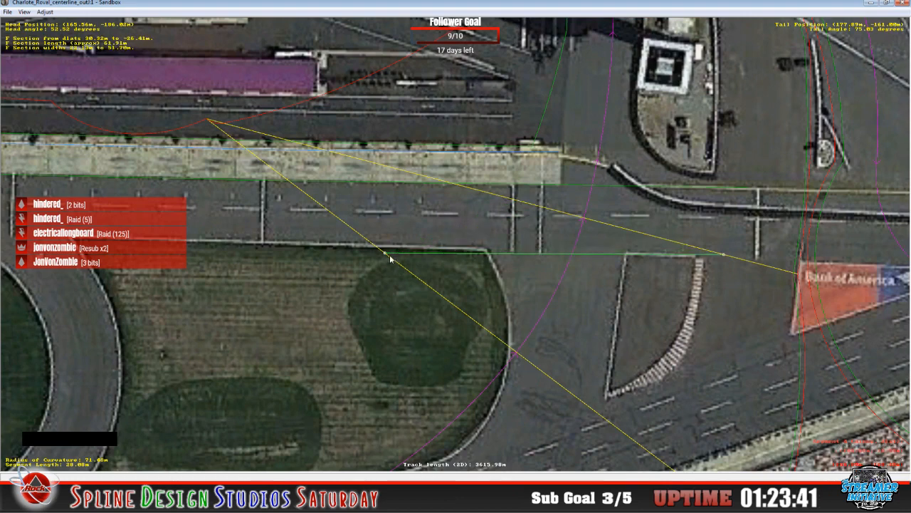
left_click_drag(390, 260, 378, 247)
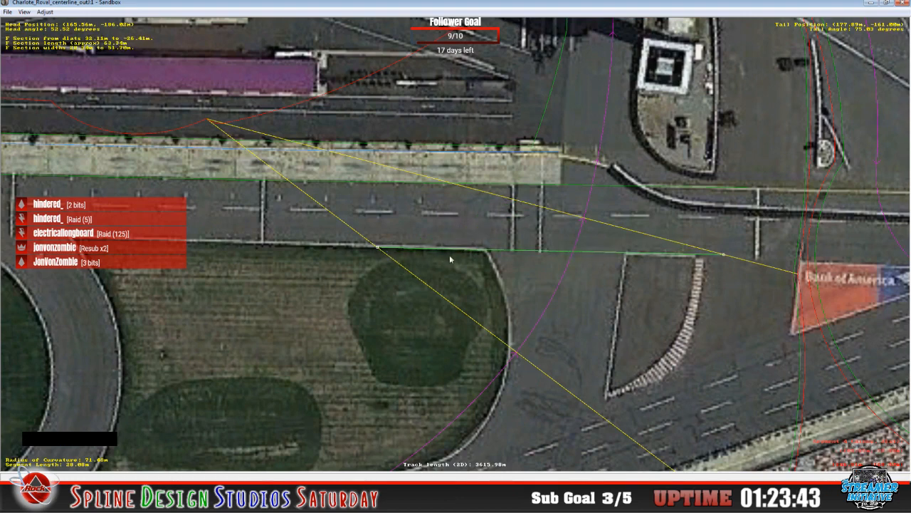
left_click_drag(722, 257, 724, 254)
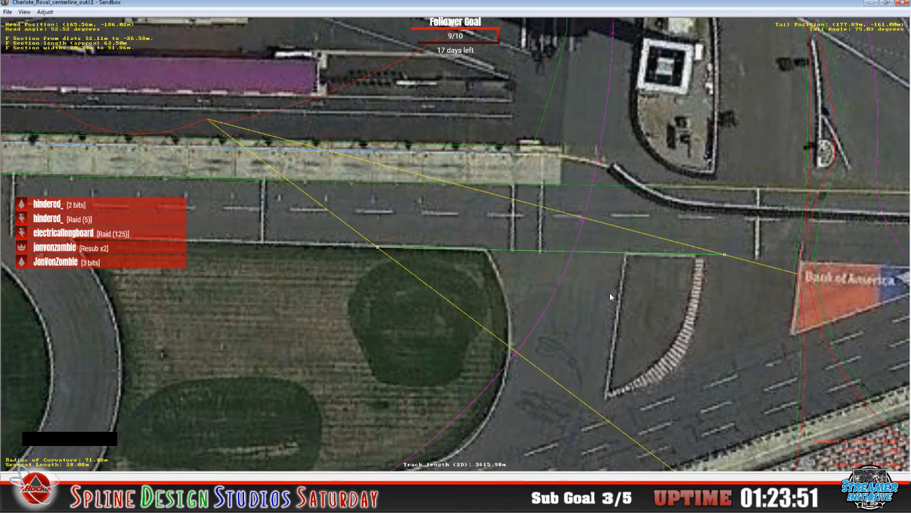
- Insert an F section in the adjacent 98.84 m curved segment and mark it as Euclidian
key("x")
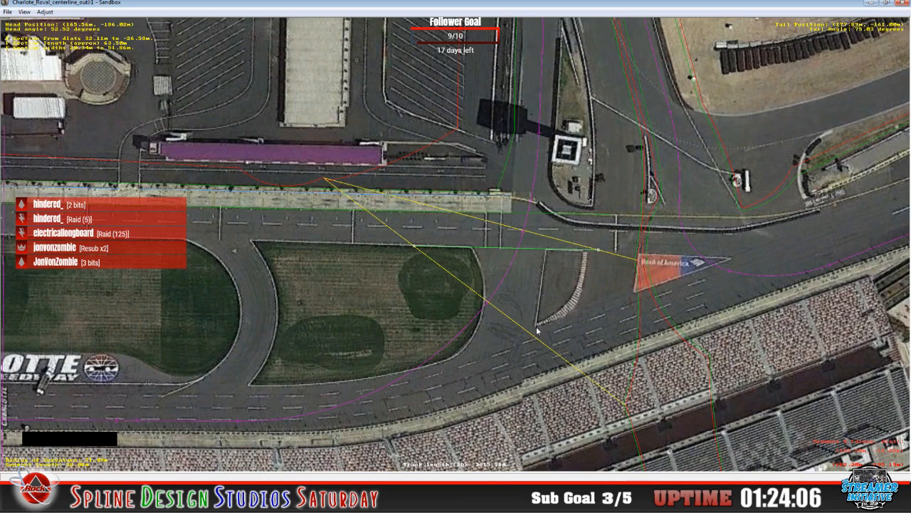
left_click(352, 239)
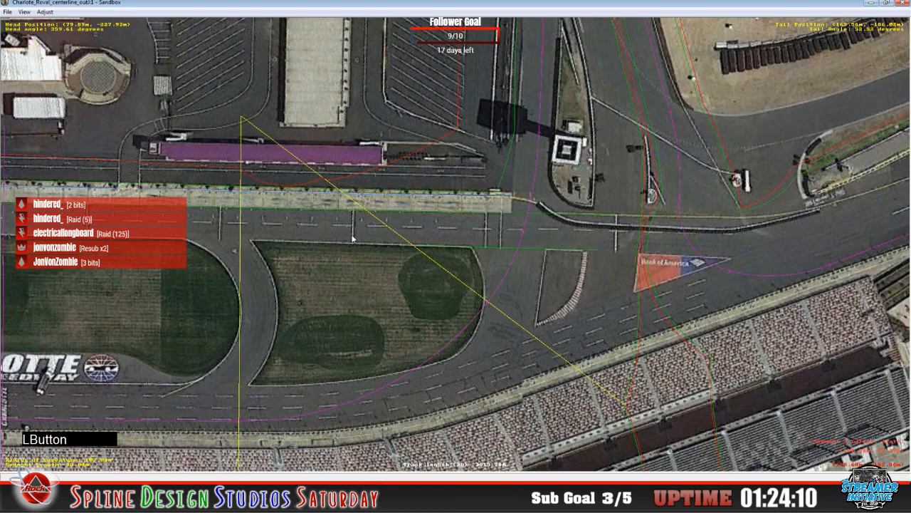
right_click(325, 230)
mouse_move(401, 297)
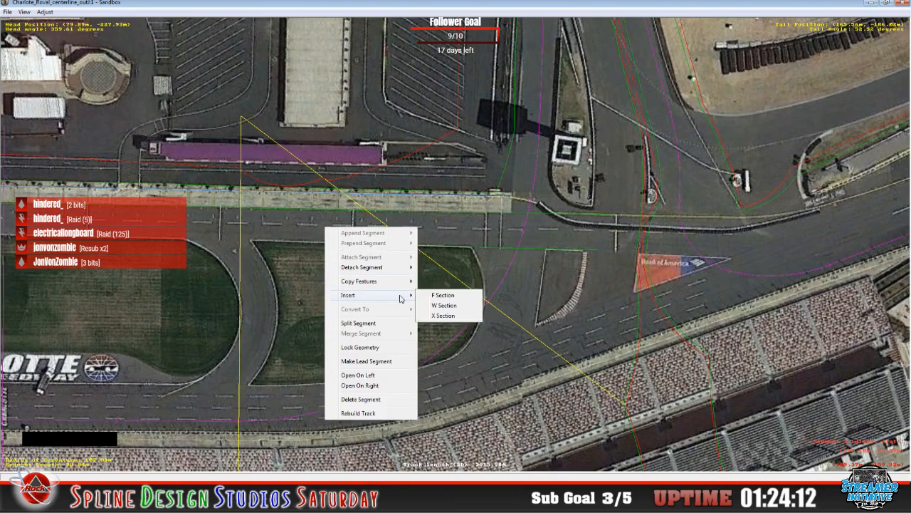
left_click(429, 294)
right_click(326, 227)
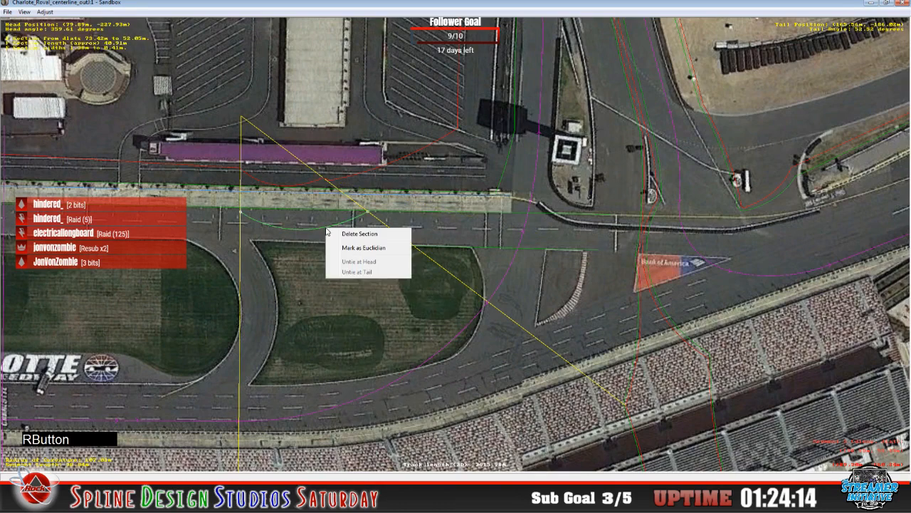
left_click(364, 248)
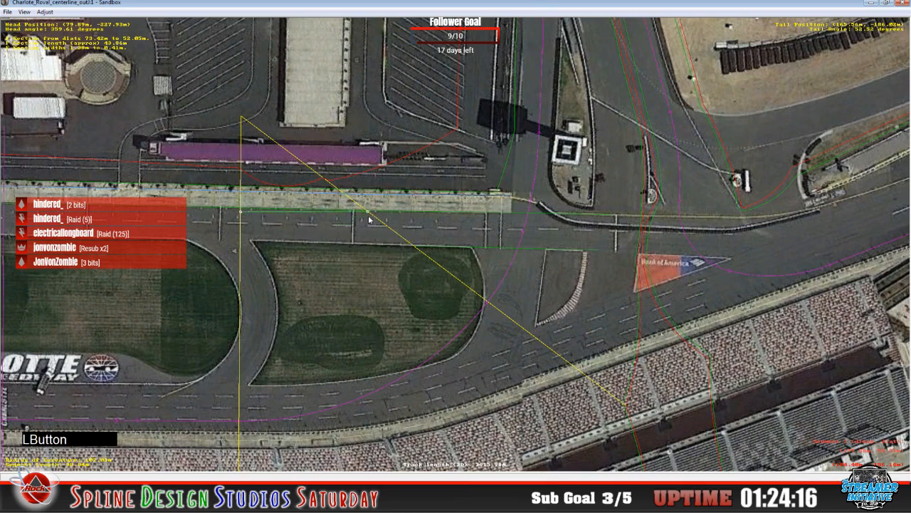
- Move the 98.84 m segment's F section tail to 31.95 m and its head to 62.47 m along the grass edge
left_click_drag(369, 214, 405, 265)
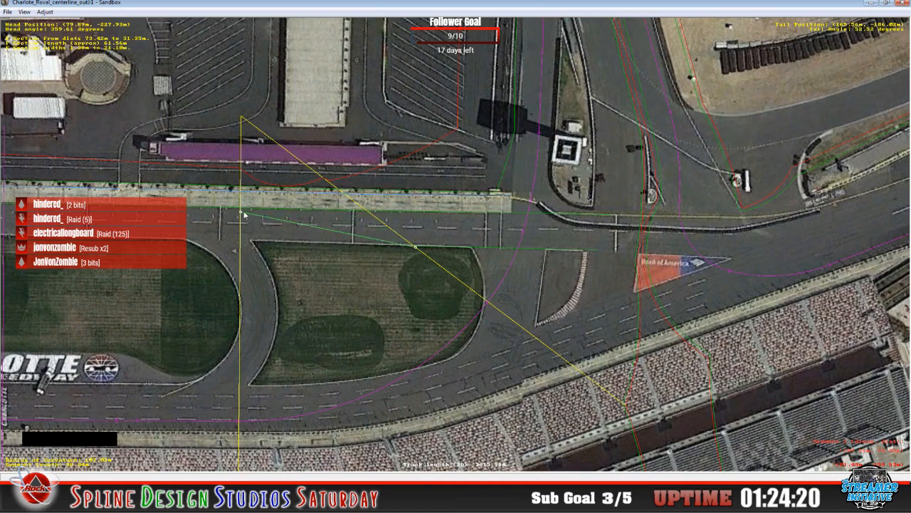
left_click_drag(243, 211, 246, 245)
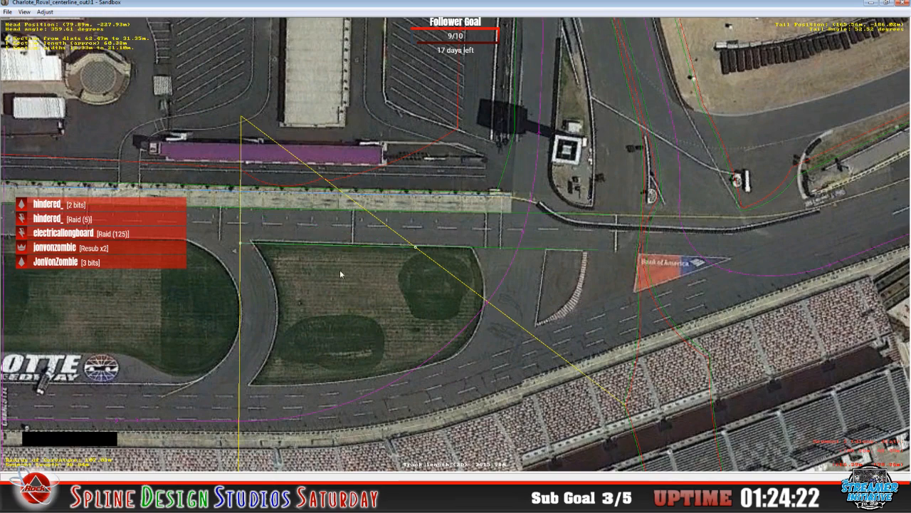
key("z")
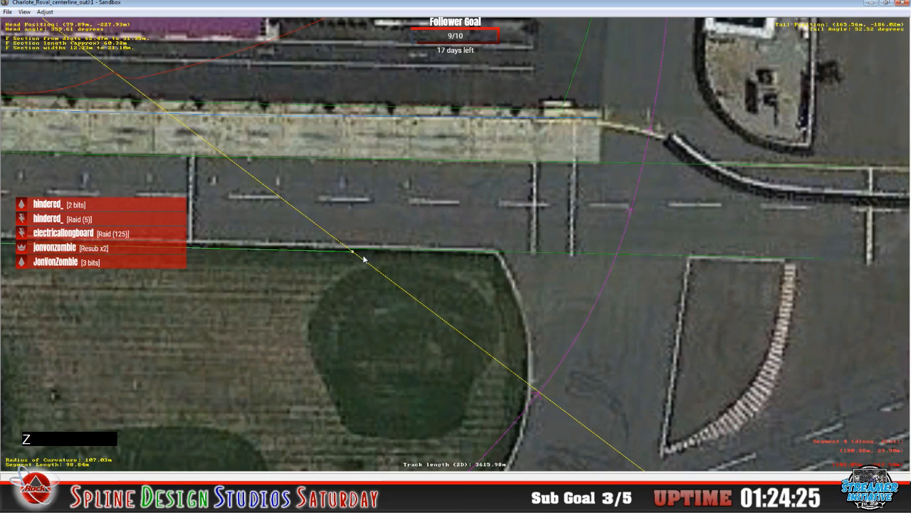
left_click(358, 251)
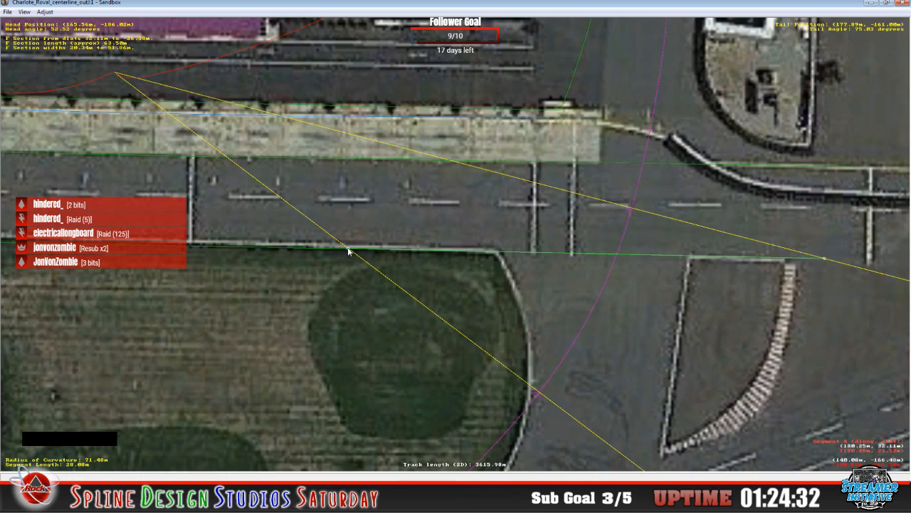
left_click(348, 250)
left_click(352, 250)
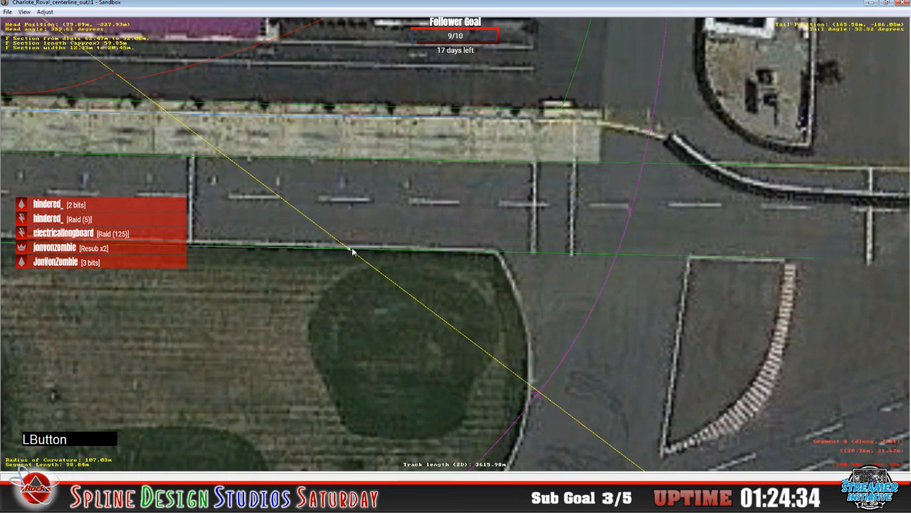
left_click(351, 251)
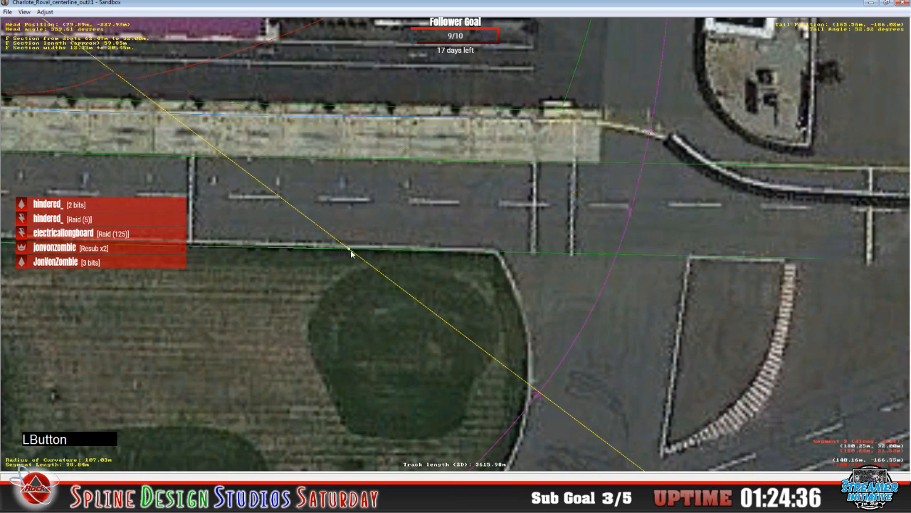
left_click(351, 253)
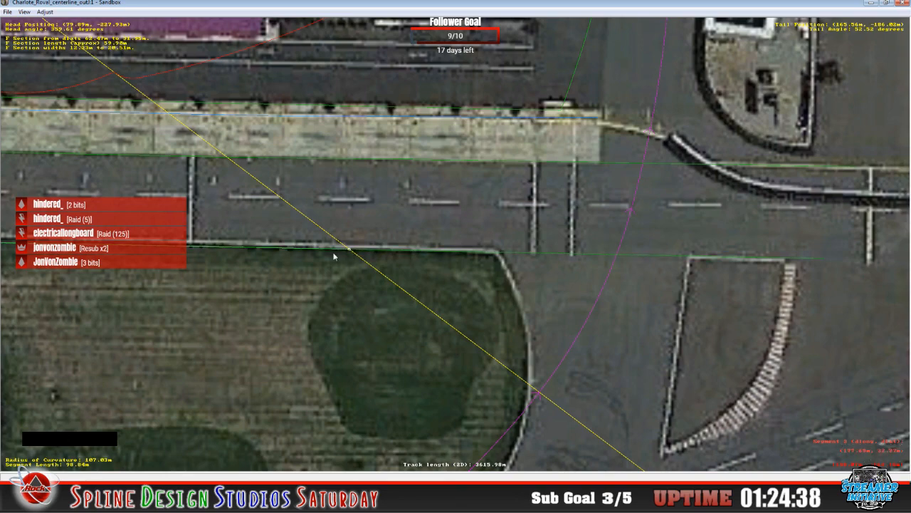
- Adjust the head of the 98.84 m segment's F section to 62.86 m, in line with the white grass-edge line
key("c")
key("c")
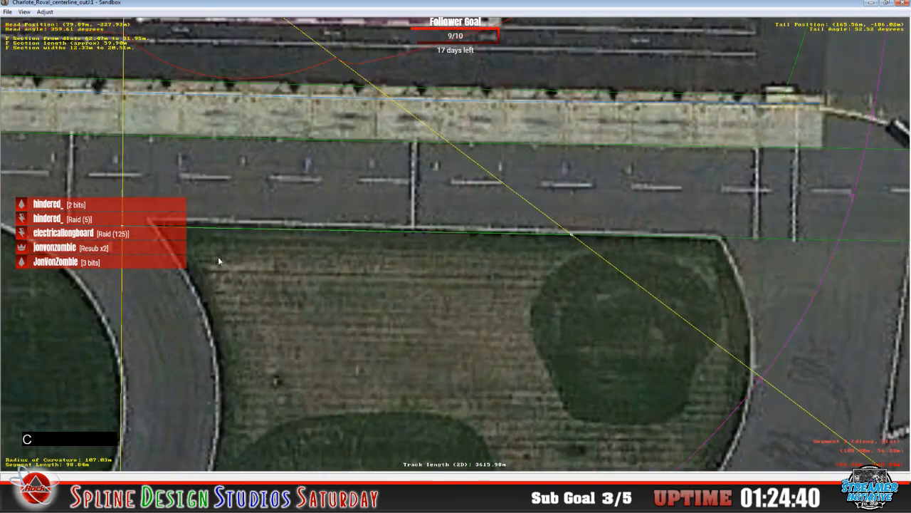
left_click_drag(362, 222, 362, 217)
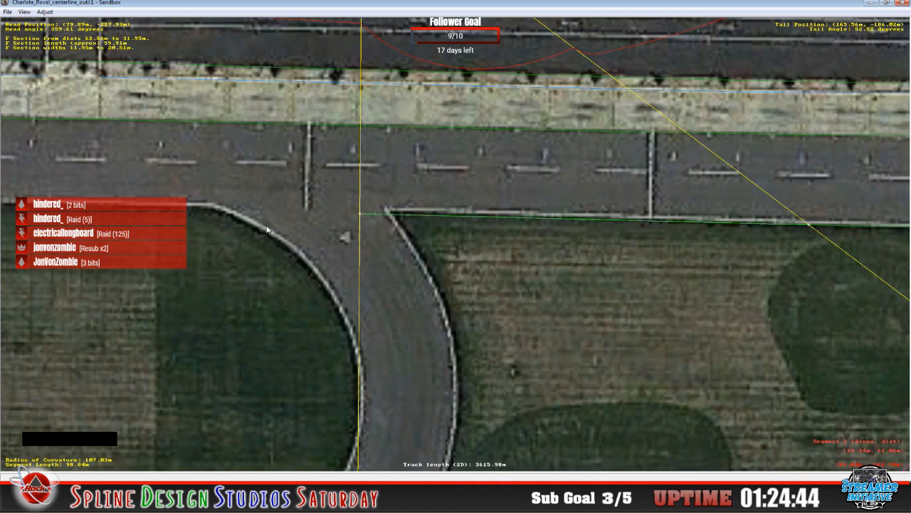
- Insert an F section in the 34.66 m segment across the access road, with its head at 63.69 m and its tail at 62.92 m
left_click(286, 214)
right_click(286, 214)
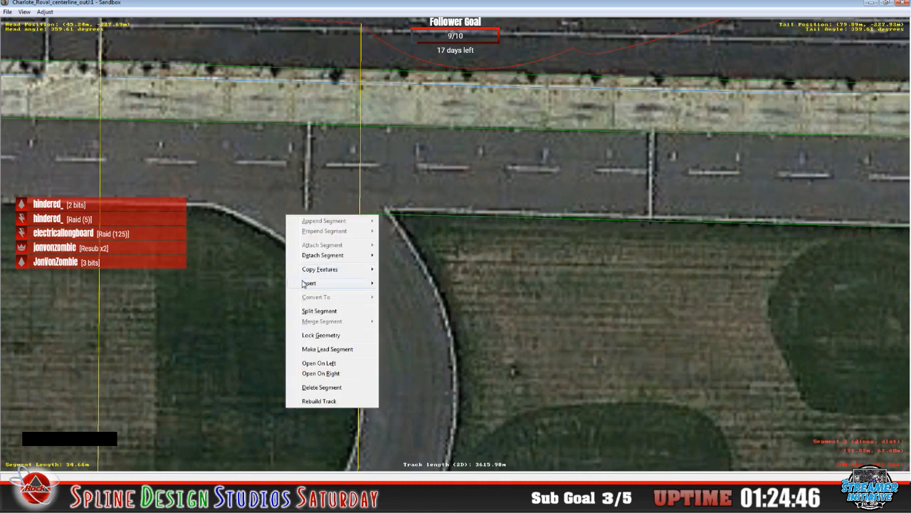
mouse_move(305, 288)
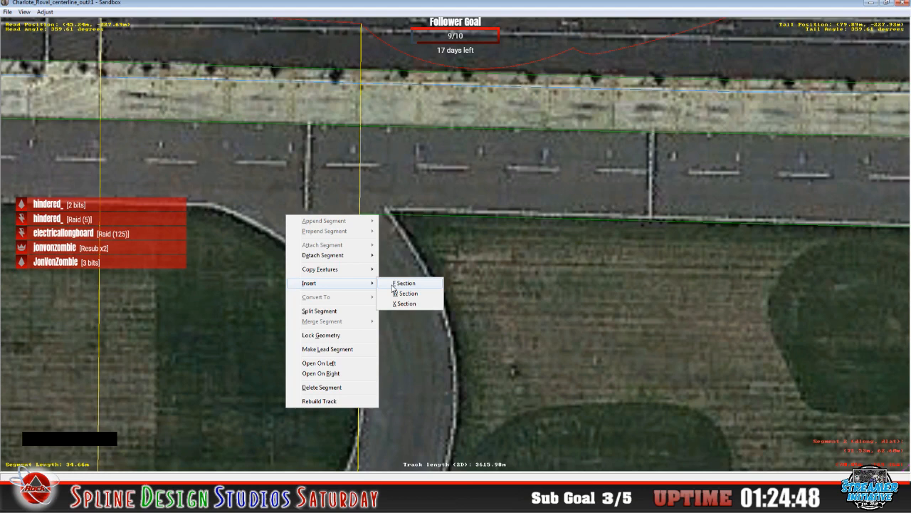
left_click(393, 284)
left_click_drag(359, 216, 360, 213)
left_click_drag(101, 212, 101, 206)
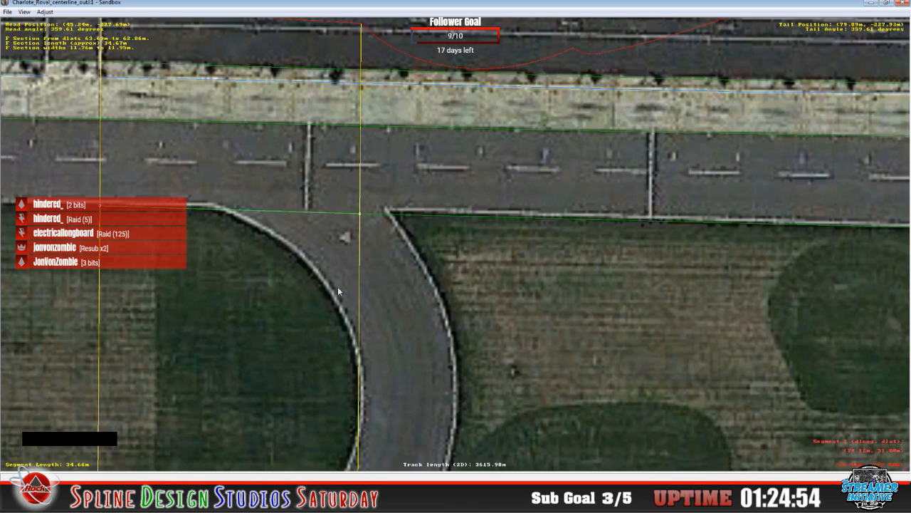
left_click_drag(359, 215, 358, 213)
- Examine the infield grass areas and the access roads between the pit lane and the front stretch
key("x")
key("x")
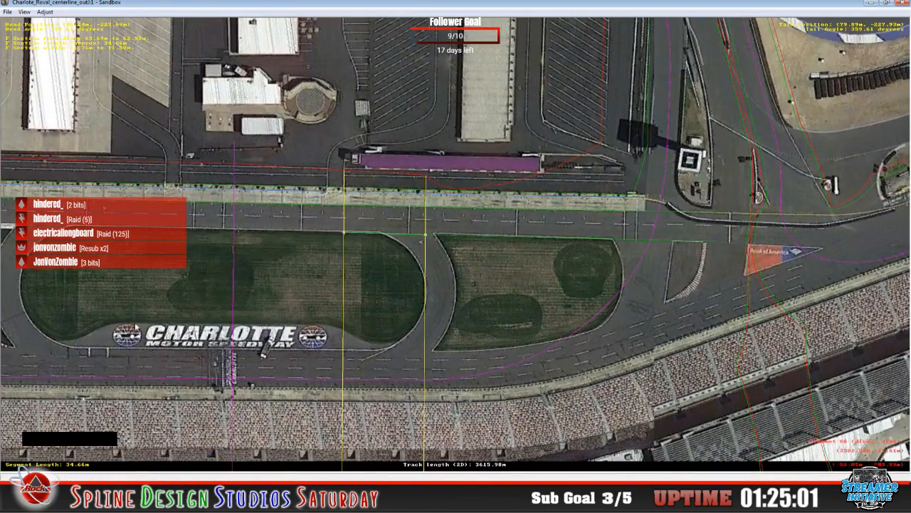
key("c")
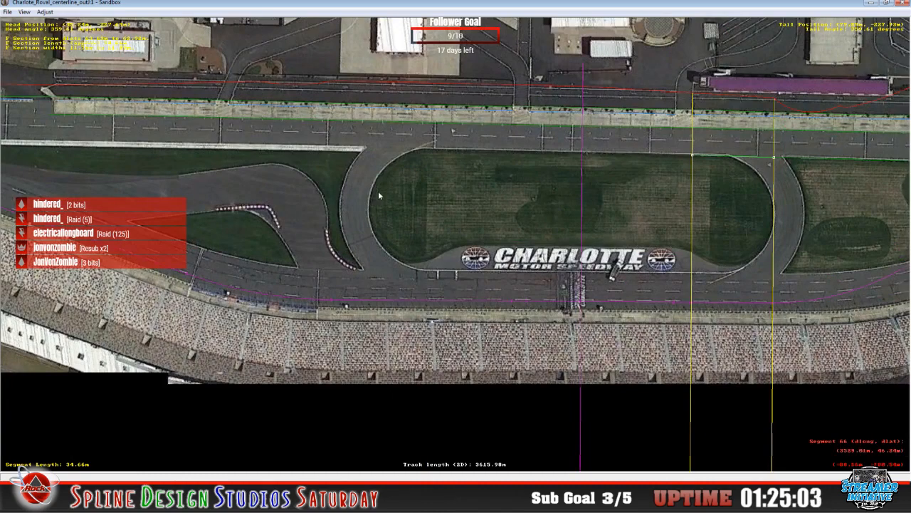
key("c")
key("c")
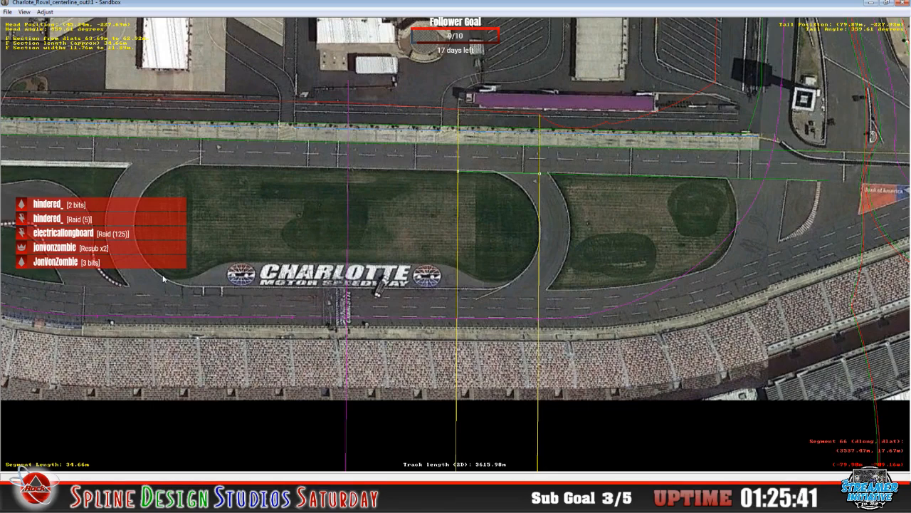
key("z")
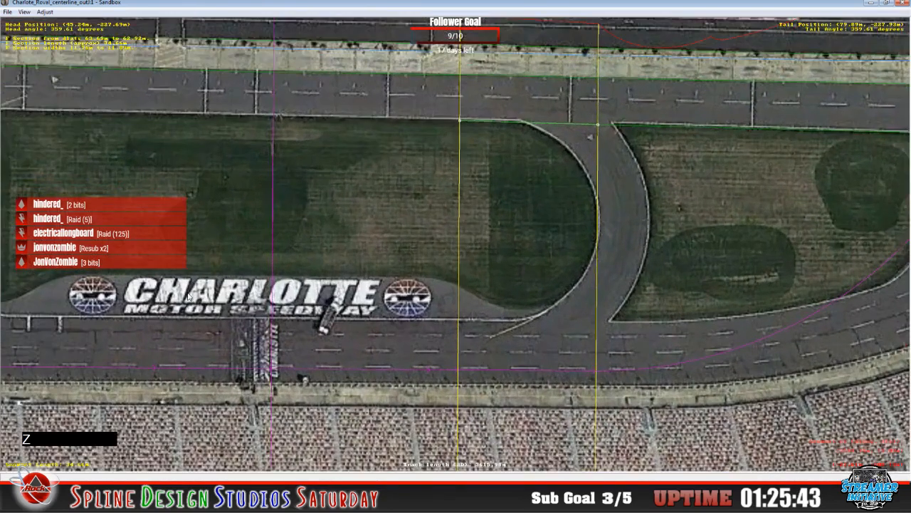
key("x")
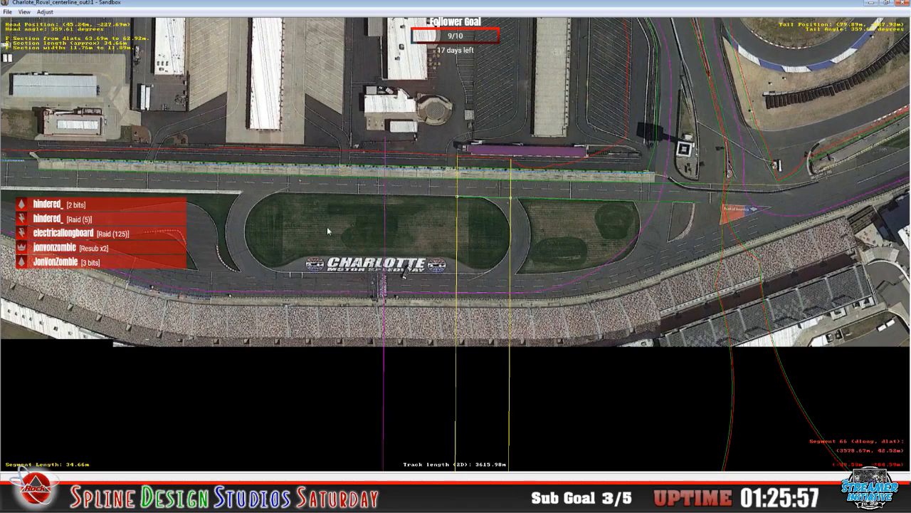
key("z")
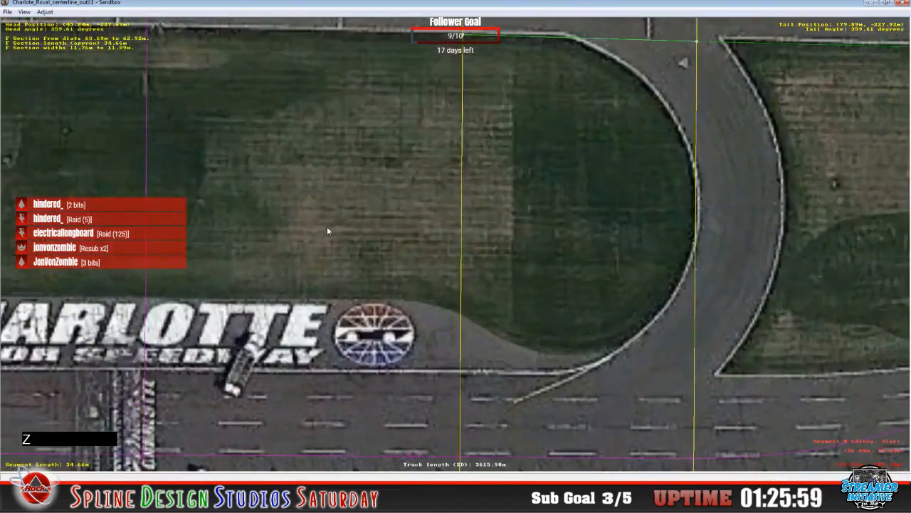
- Insert an F section in the 7.02 m segment and set its head to 63.90 m and its tail to 63.67 m on the grass edge
key("c")
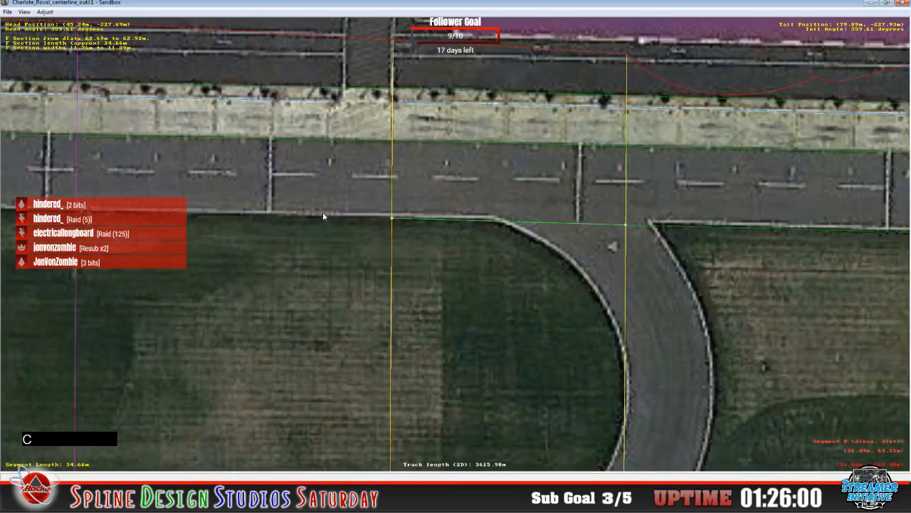
left_click(335, 197)
left_click(371, 197)
right_click(371, 196)
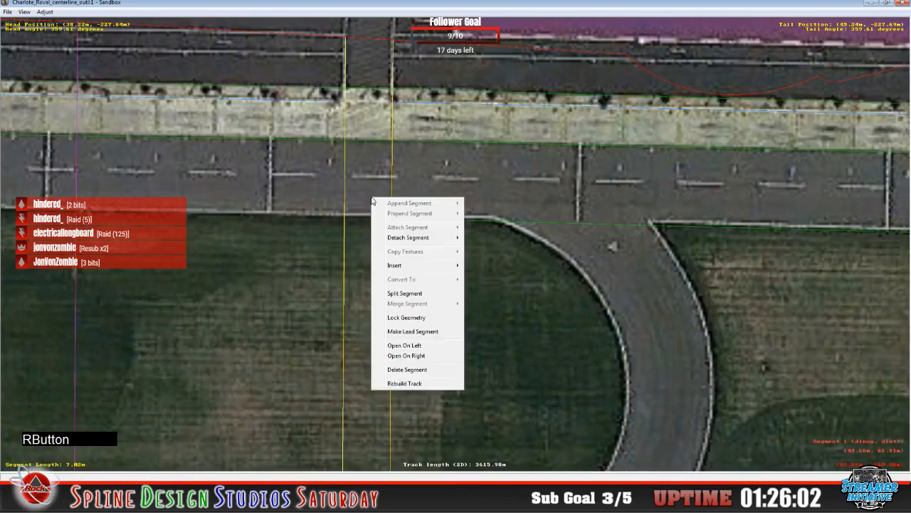
mouse_move(396, 269)
left_click(489, 264)
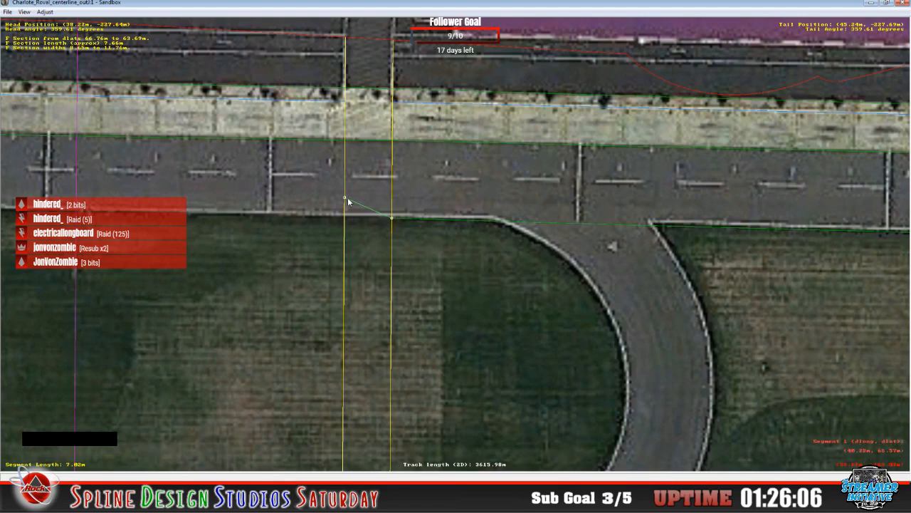
left_click_drag(348, 202, 346, 215)
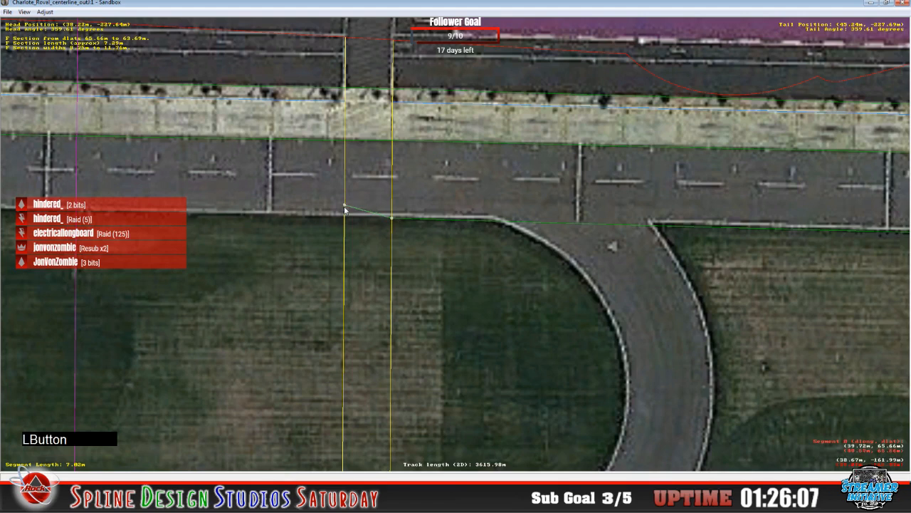
left_click(393, 219)
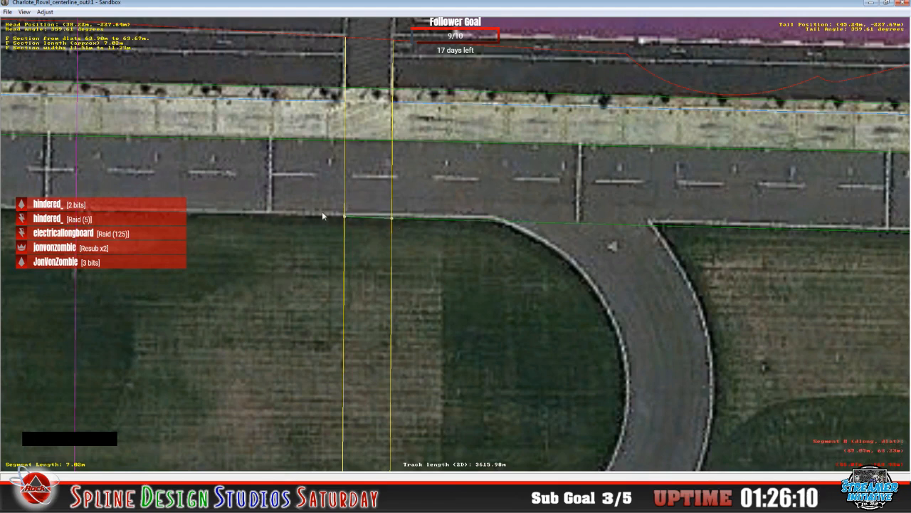
- Insert an F section in the 39.72 m segment and set its tail to 64.11 m and its head to 64.40 m on the grass edge
left_click(297, 204)
right_click(294, 203)
mouse_move(379, 276)
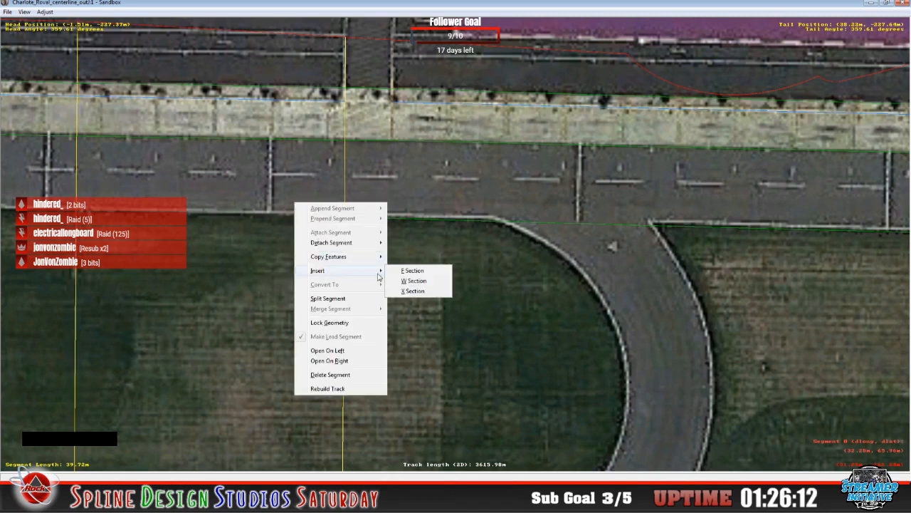
left_click(411, 274)
left_click(348, 219)
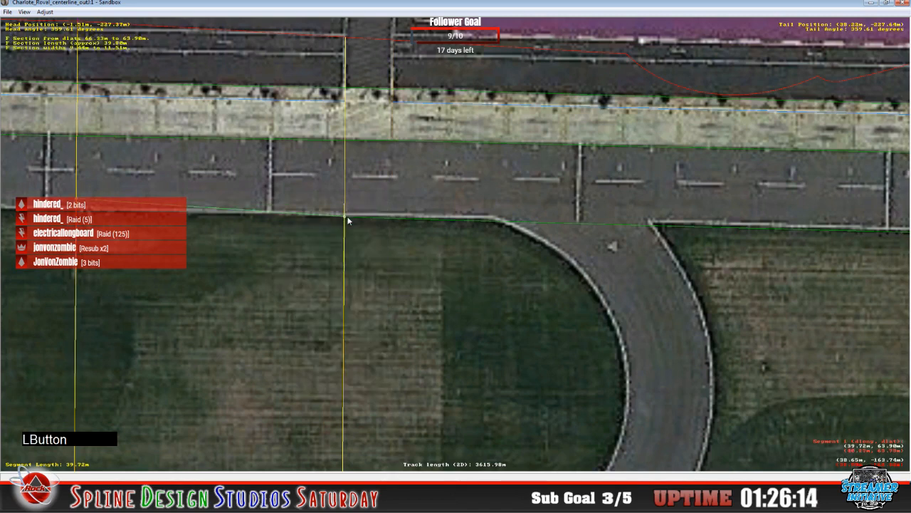
left_click_drag(347, 217, 346, 215)
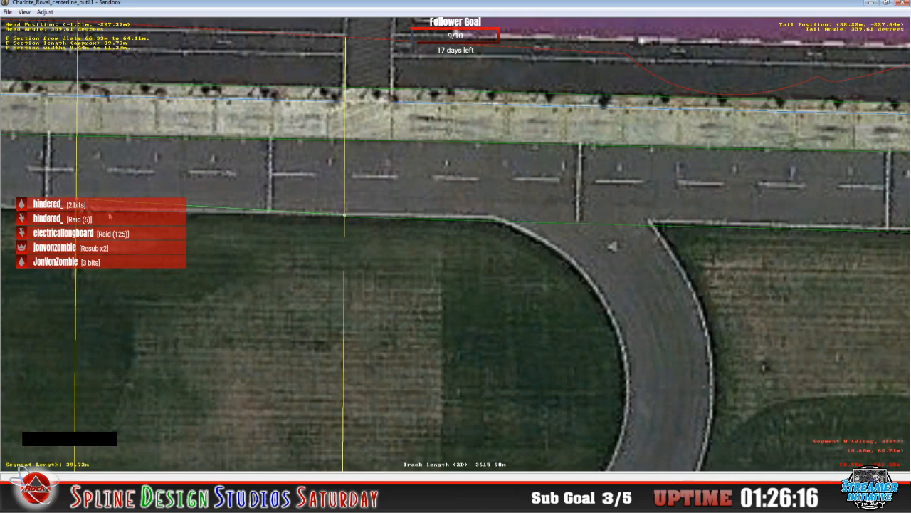
left_click_drag(76, 200, 76, 212)
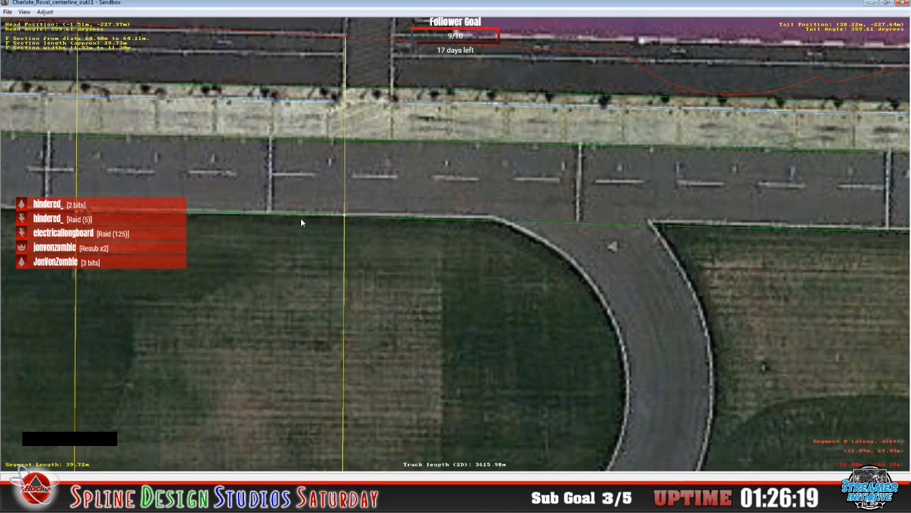
- Adjust the 7.02 m segment's F section to run from 63.97 m to 63.74 m, and the 34.66 m segment's from 63.95 m to 63.55 m
left_click(344, 218)
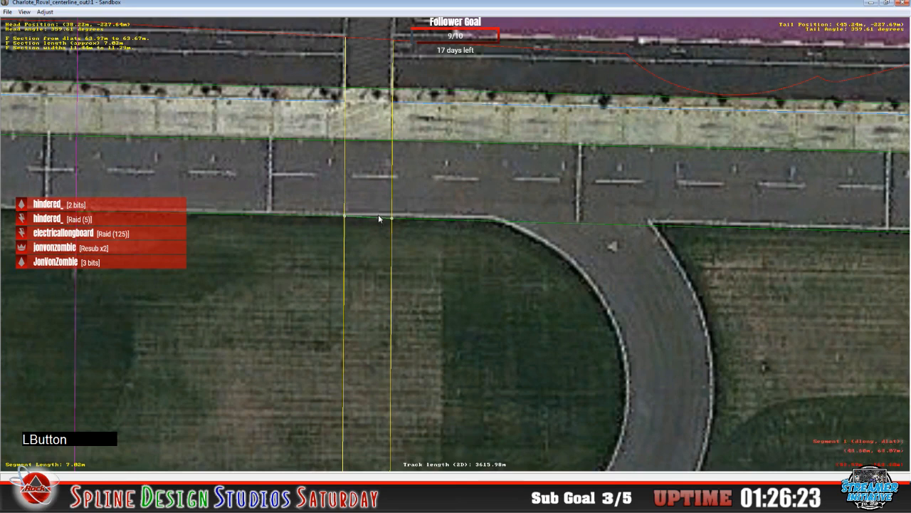
left_click_drag(392, 221, 392, 221)
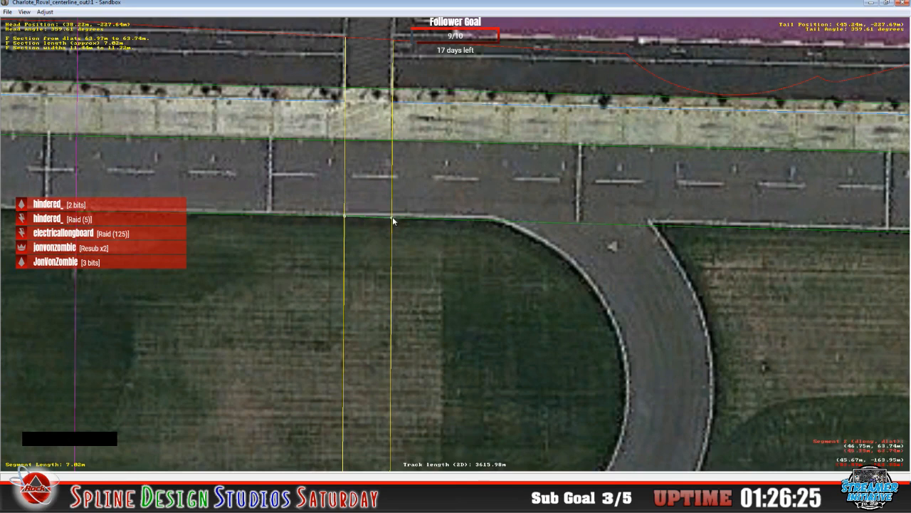
left_click_drag(628, 229, 625, 223)
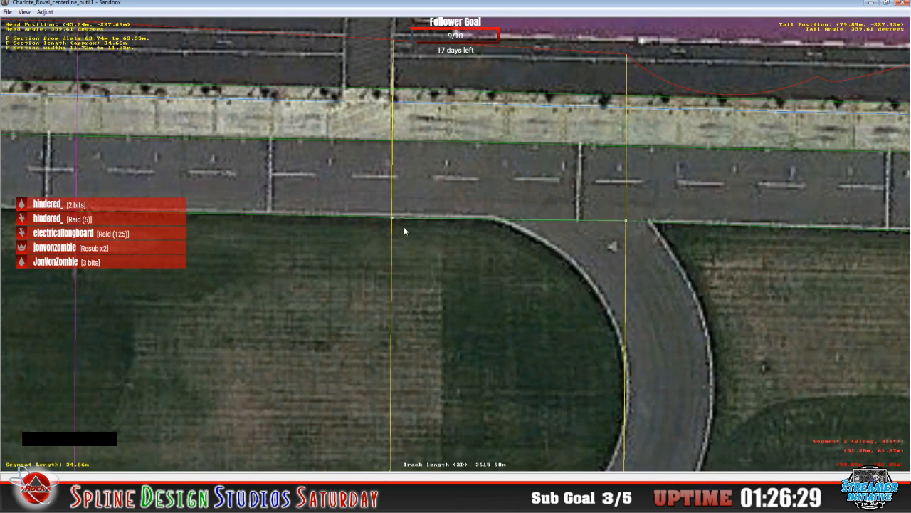
left_click_drag(393, 221, 393, 219)
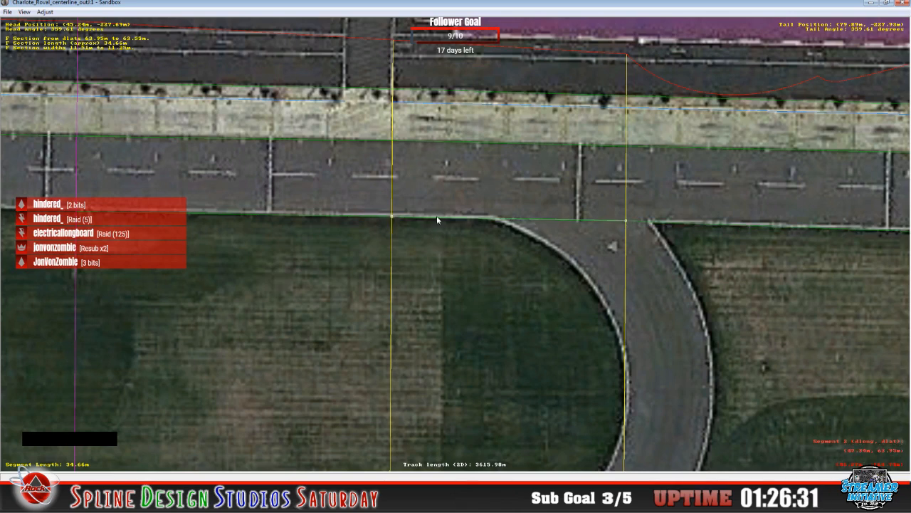
left_click_drag(669, 227, 503, 278)
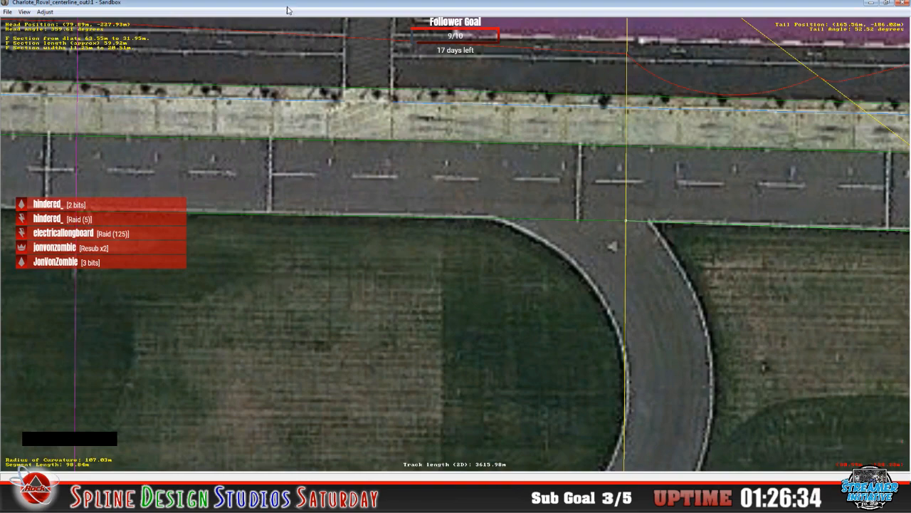
left_click(270, 175)
left_click_drag(285, 240, 287, 242)
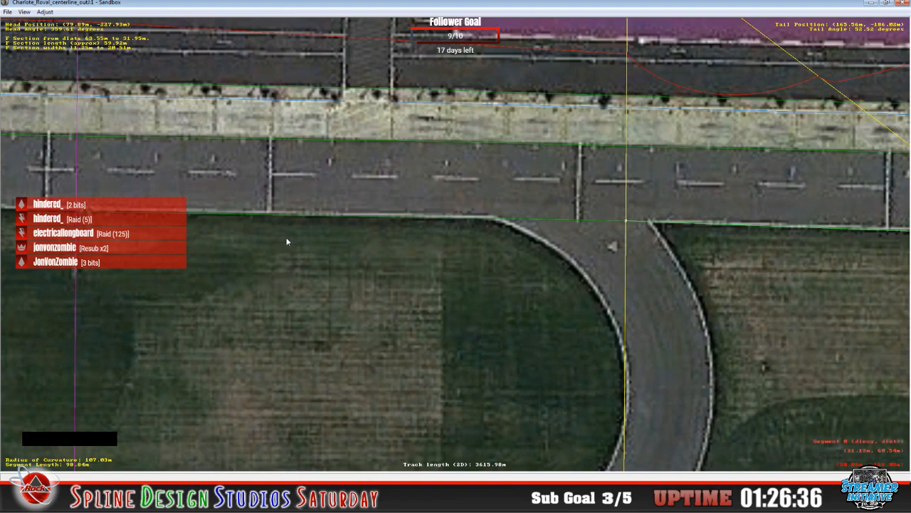
- Insert an F section in the 22.82 m segment and set its head to 64.81 m and its tail to 64.54 m on the grass edge
key("c")
left_click(282, 200)
right_click(282, 199)
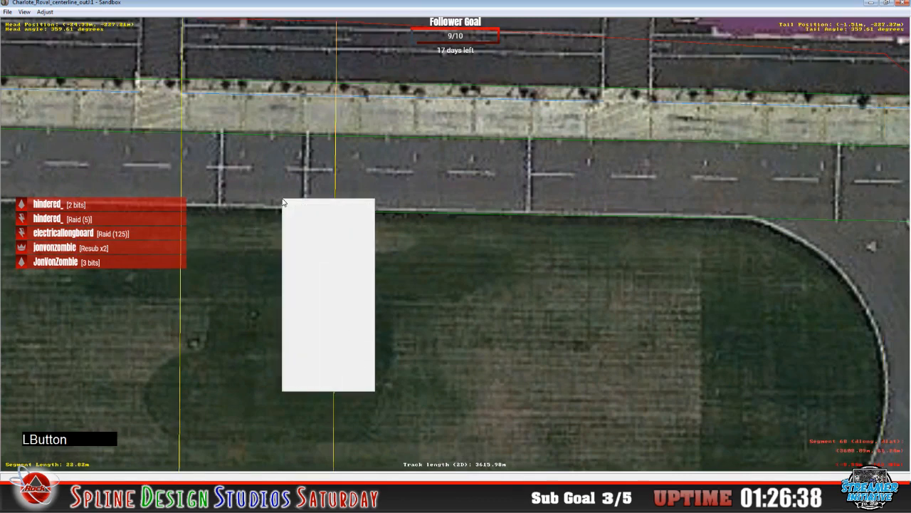
mouse_move(318, 275)
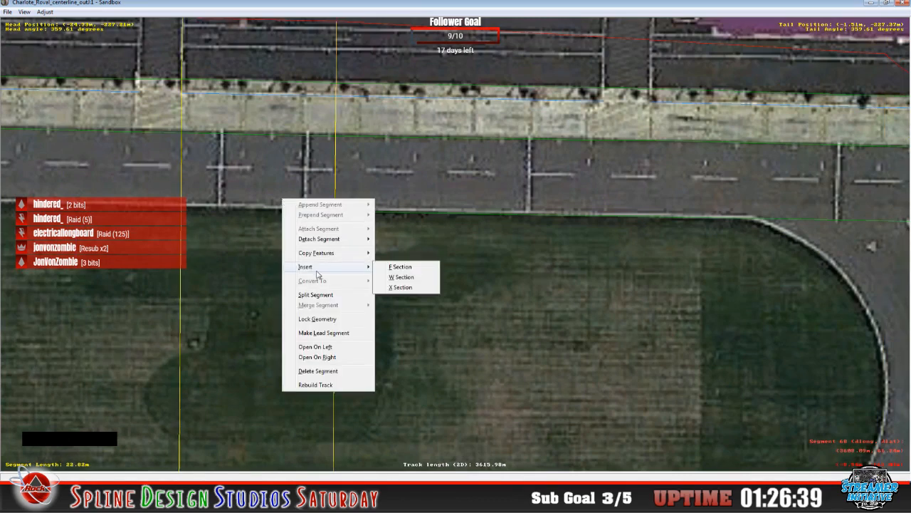
left_click(400, 266)
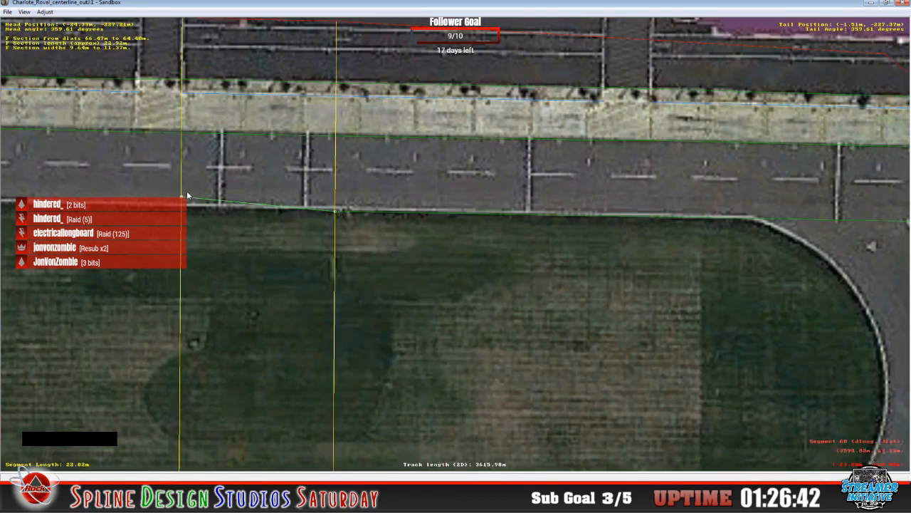
left_click_drag(183, 199, 185, 210)
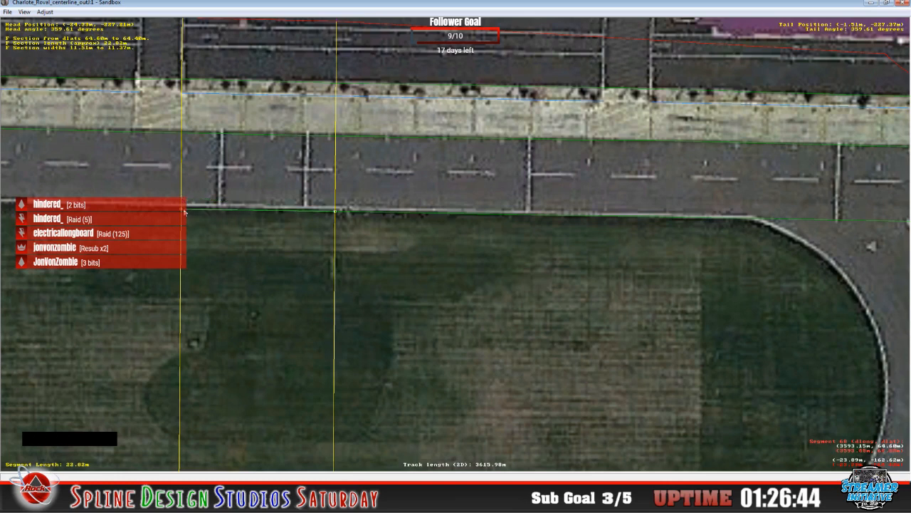
left_click_drag(336, 211, 337, 211)
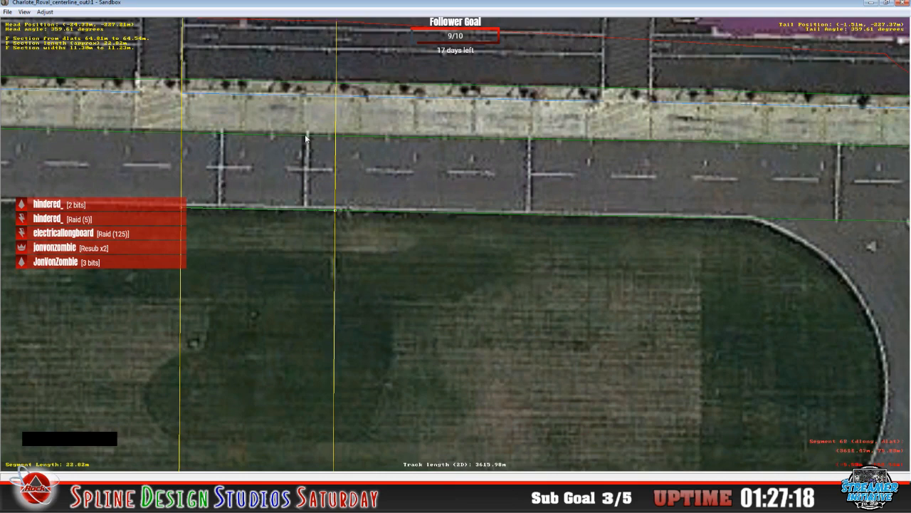
- Examine the pit lane, infield grass areas and front stretch around the 22.82 m segment
key("x")
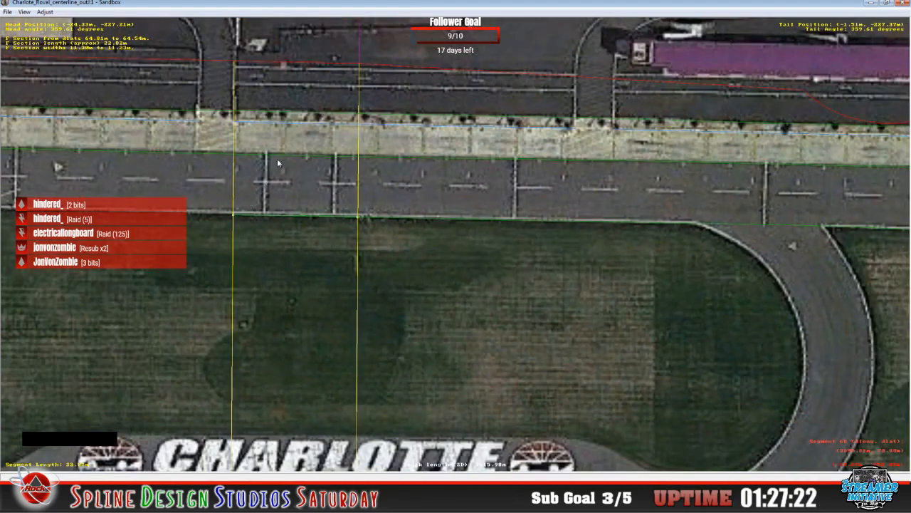
key("c")
key("x")
key("x")
key("x")
key("x")
key("x")
key("x")
key("x")
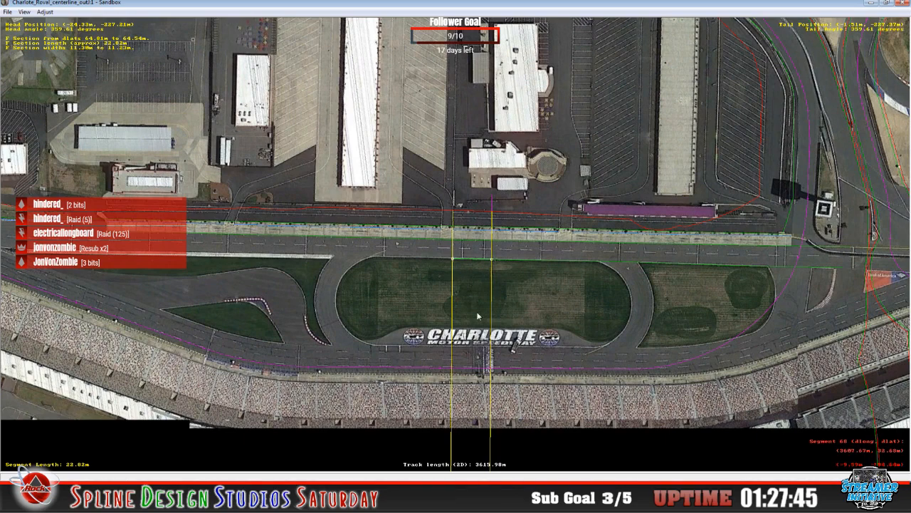
- Insert an F section in the 6.30 m segment and set its head to 65.14 m and its tail to 64.93 m on the grass edge
key("z")
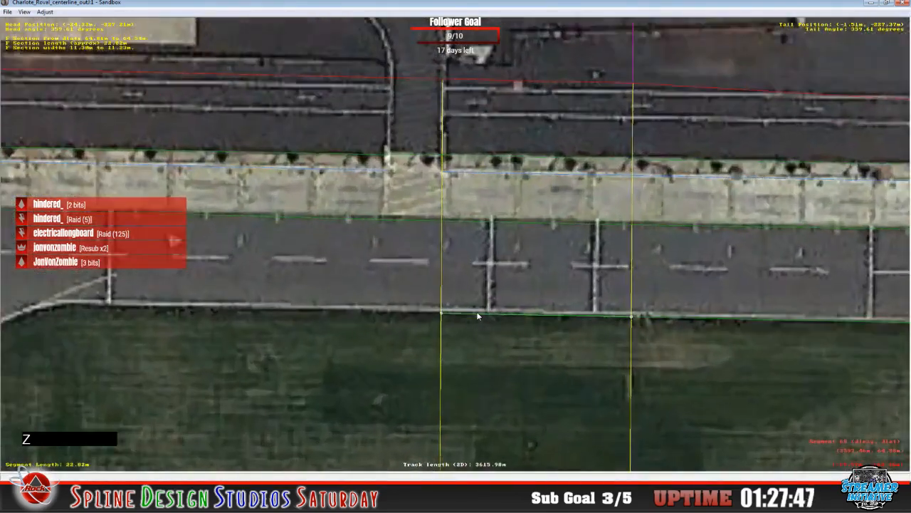
left_click(388, 288)
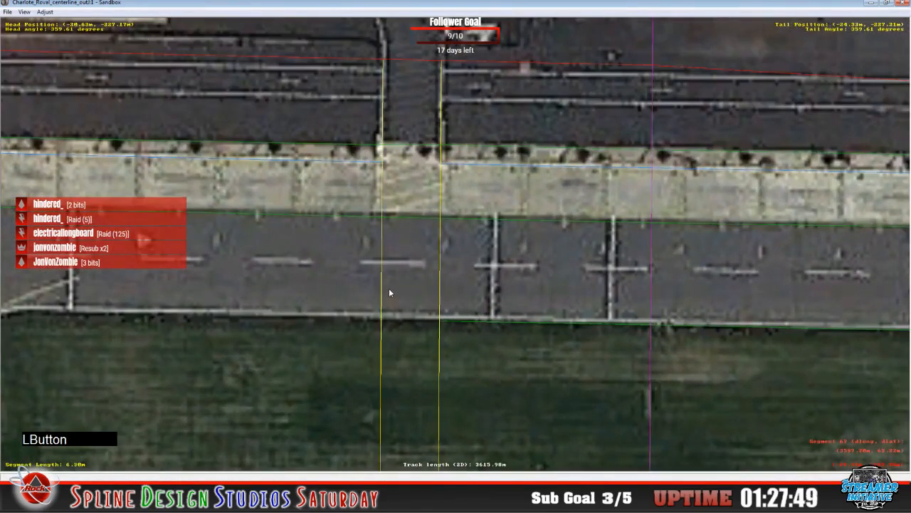
right_click(389, 287)
mouse_move(420, 166)
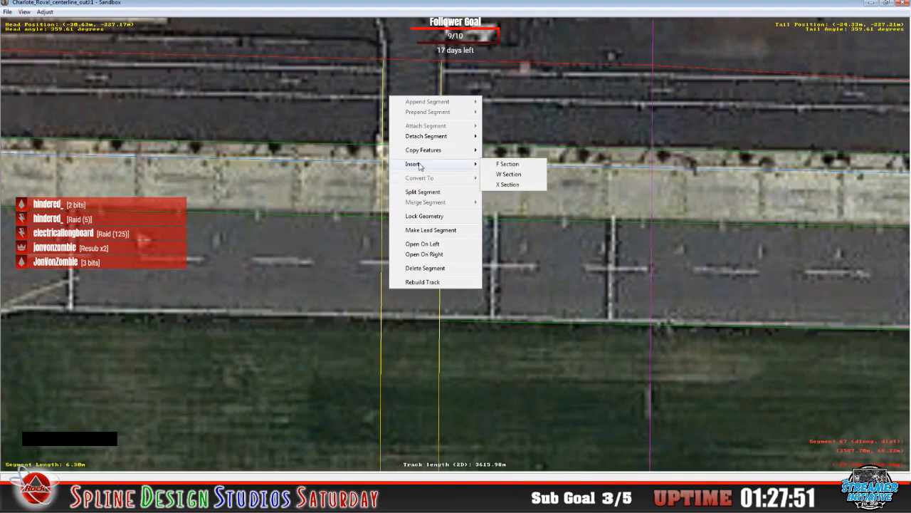
left_click(507, 164)
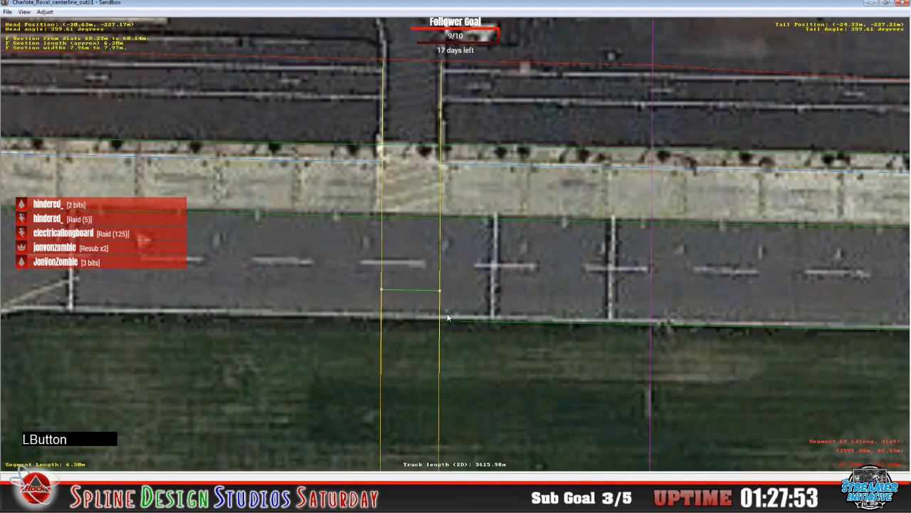
left_click_drag(443, 288, 443, 319)
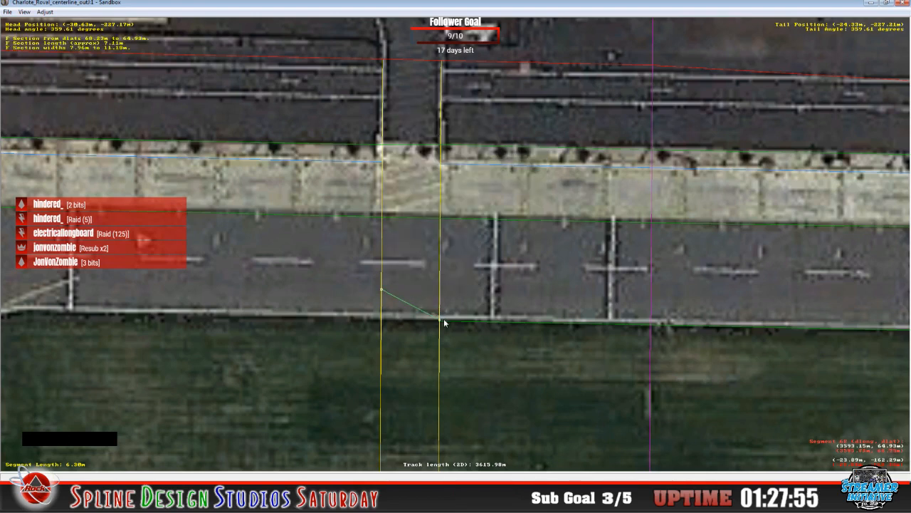
left_click_drag(382, 290, 383, 323)
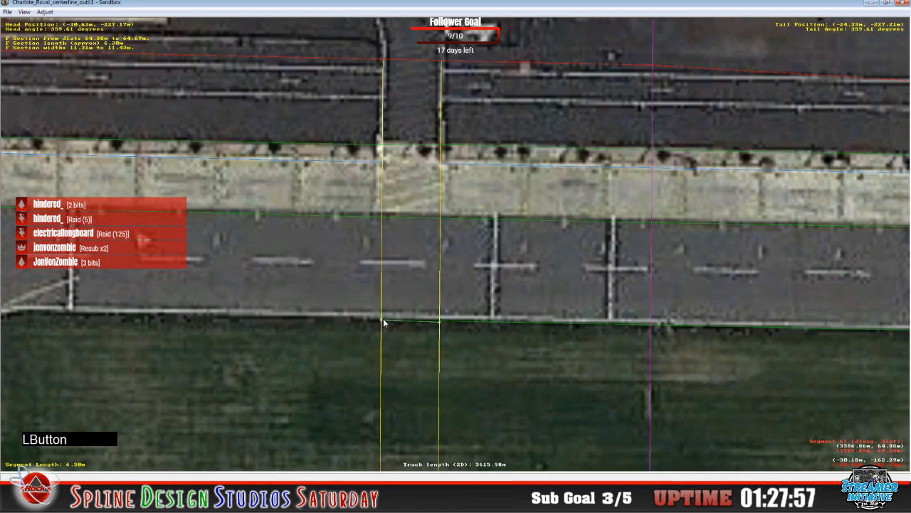
left_click_drag(438, 321, 441, 323)
left_click_drag(382, 321, 381, 320)
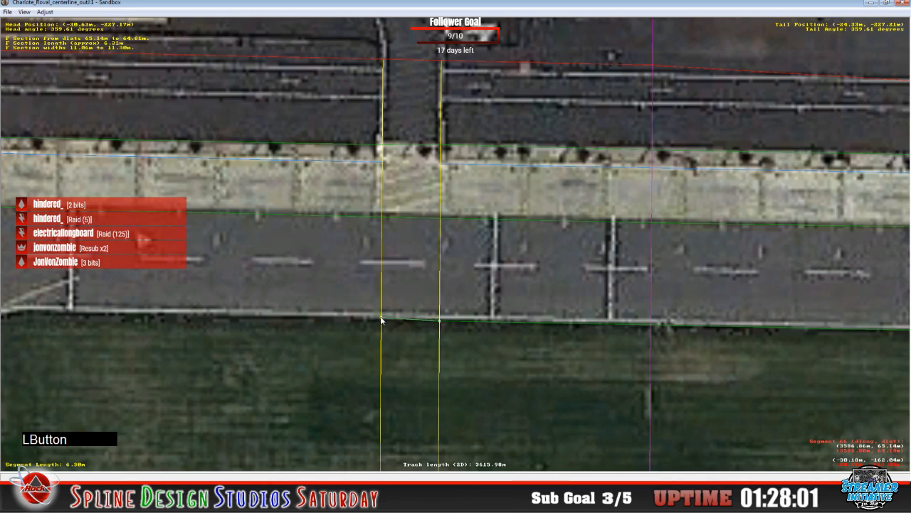
left_click_drag(439, 321, 440, 320)
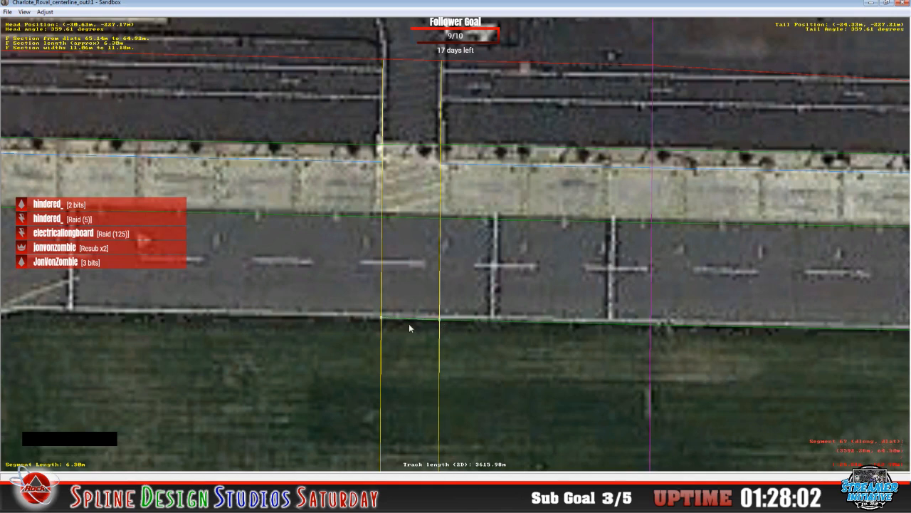
- Insert an F section in the 76.55 m segment and set its tail to 65.09 m, meeting the 6.30 m segment's grass edge
left_click(397, 320)
right_click(322, 285)
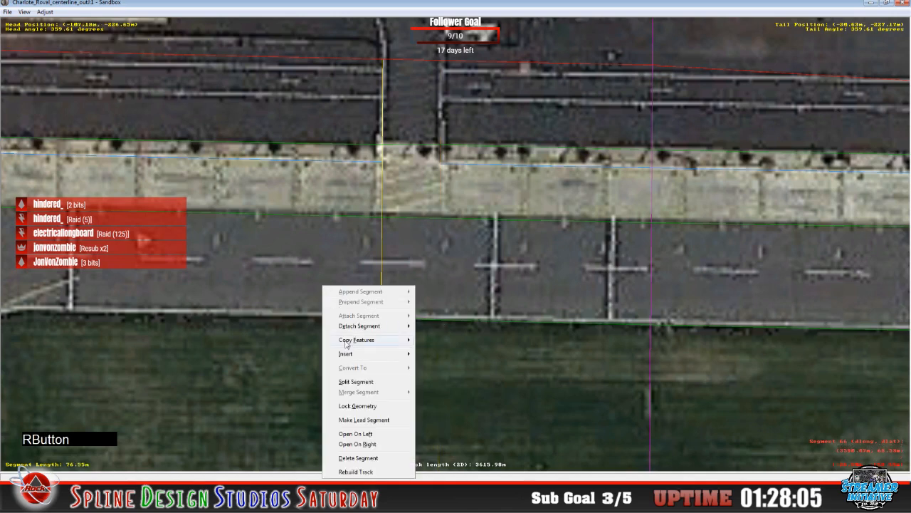
mouse_move(349, 353)
left_click(447, 352)
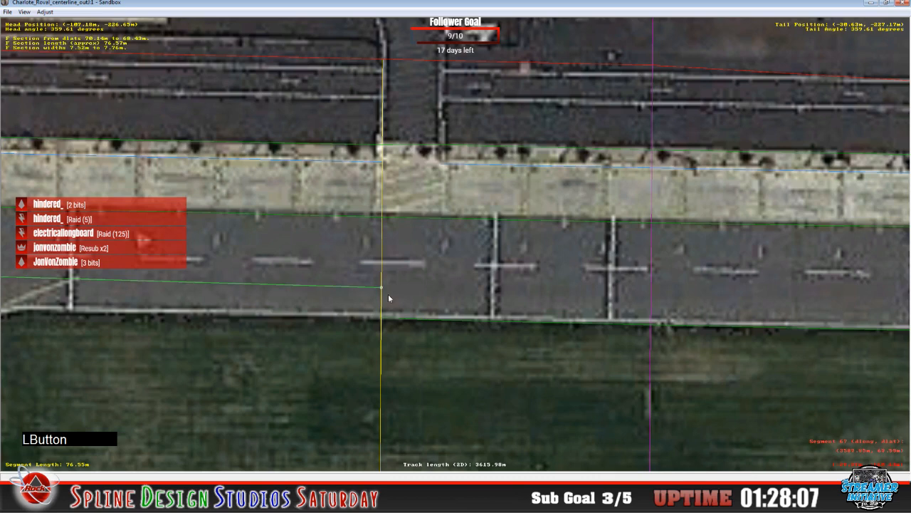
left_click_drag(383, 288, 385, 316)
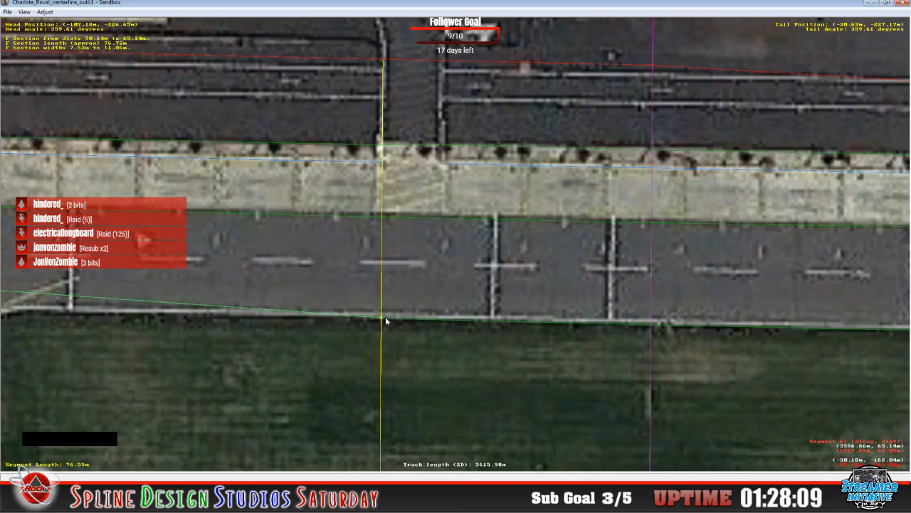
left_click(382, 322)
left_click(388, 318)
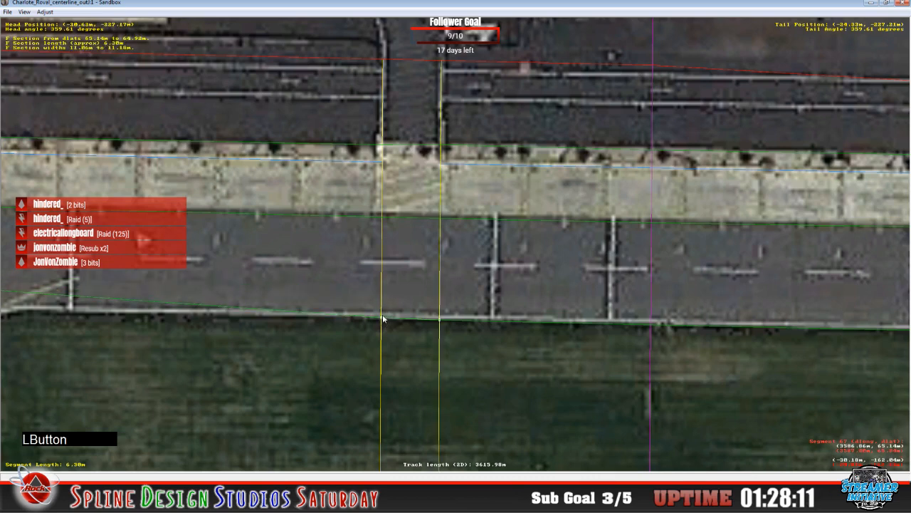
left_click_drag(381, 319, 381, 318)
left_click(354, 319)
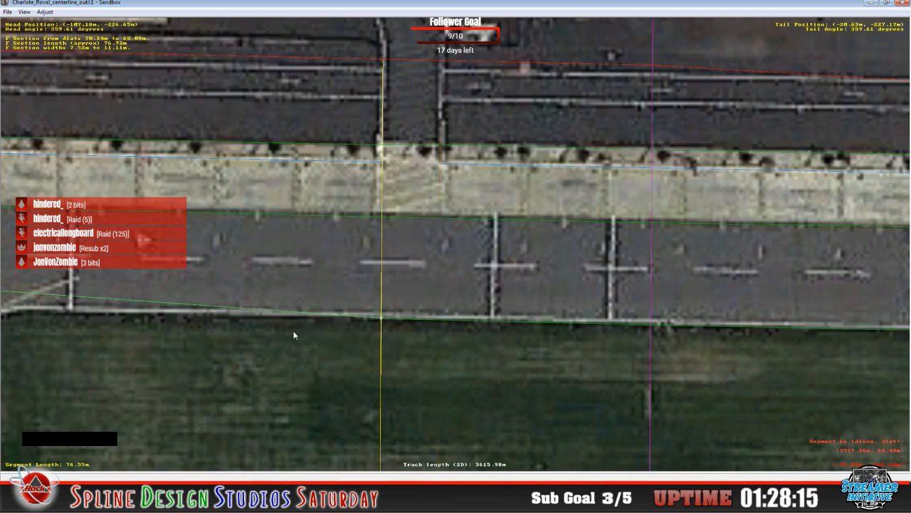
- Set the head of the 76.55 m segment's F section to 64.77 m, on the grass side of the white strip beyond the access road
key("c")
key("c")
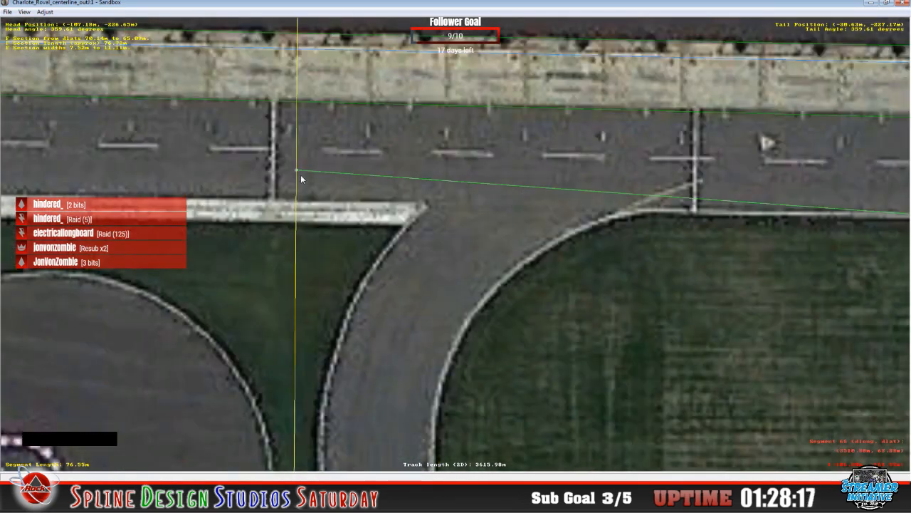
left_click_drag(297, 169, 302, 219)
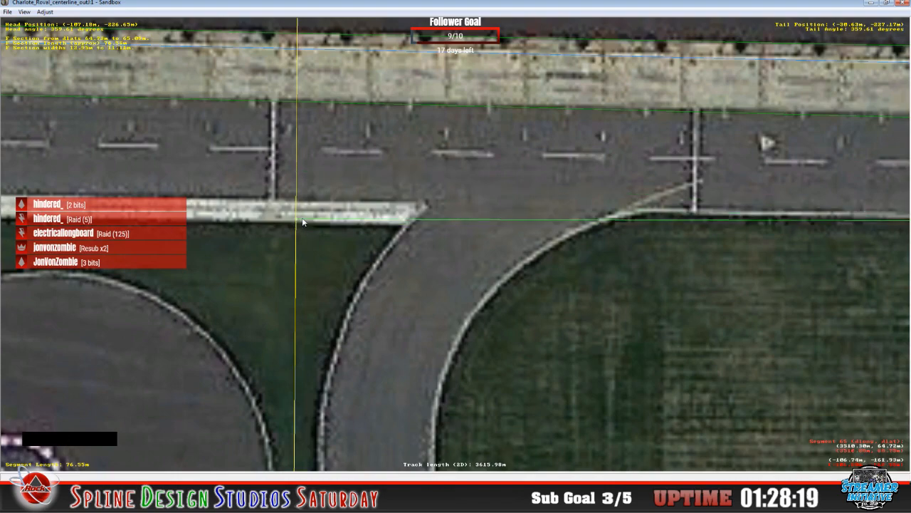
scroll(315, 245, "down", 3)
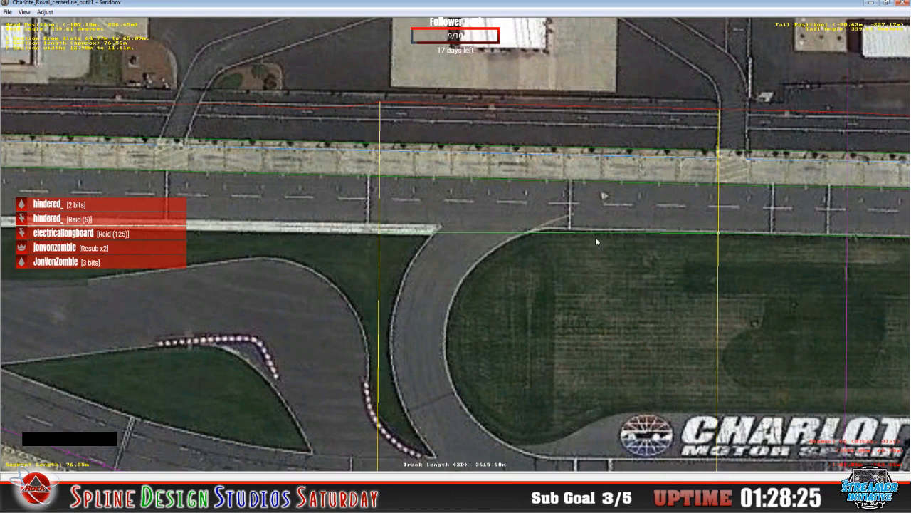
left_click(377, 232)
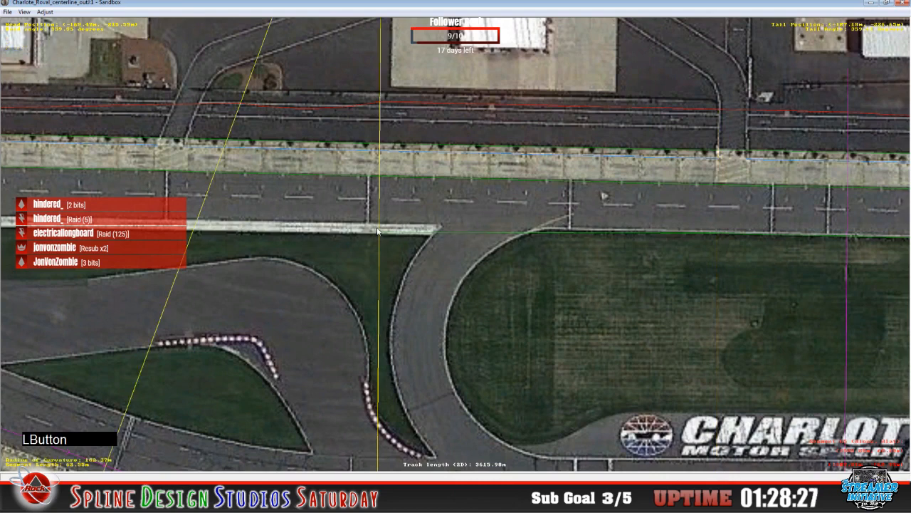
left_click(379, 234)
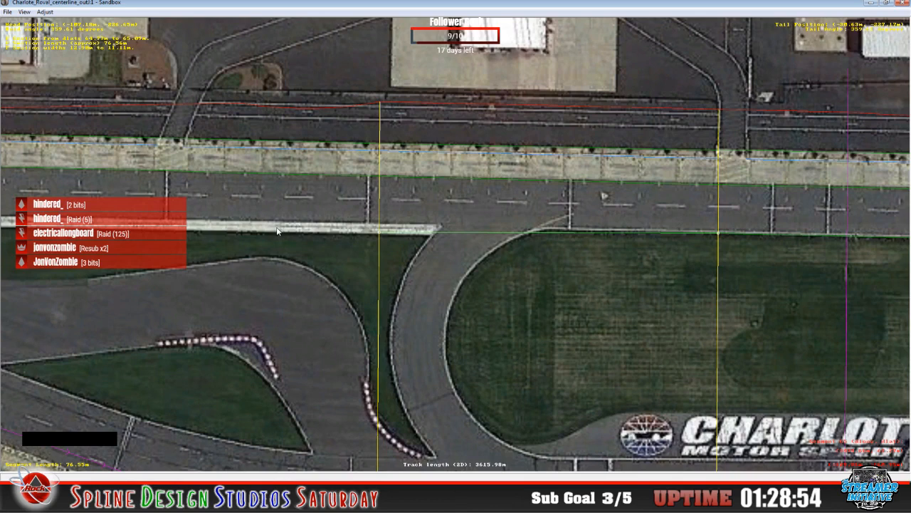
- Move the head of the 76.55 m segment's F section to 65.70 m, and insert an F section marked as Euclidian in the 62.58 m segment
left_click_drag(380, 235, 379, 230)
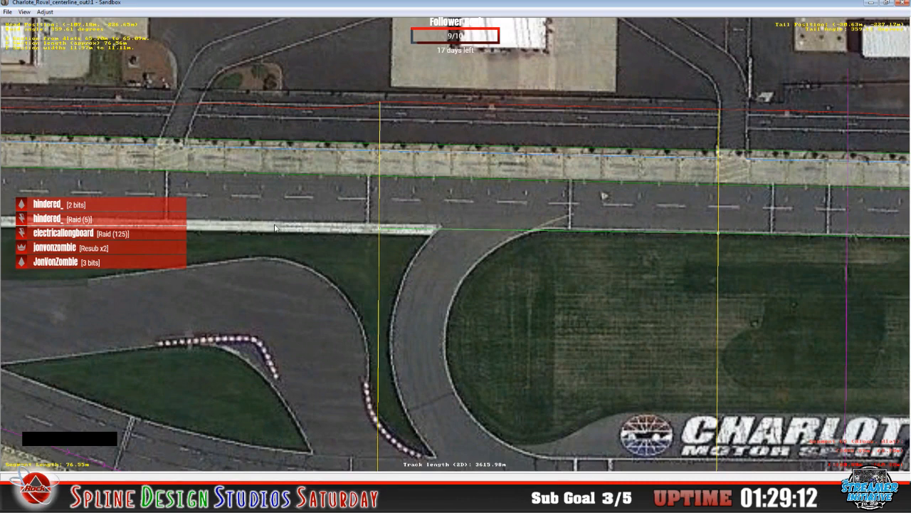
left_click(321, 240)
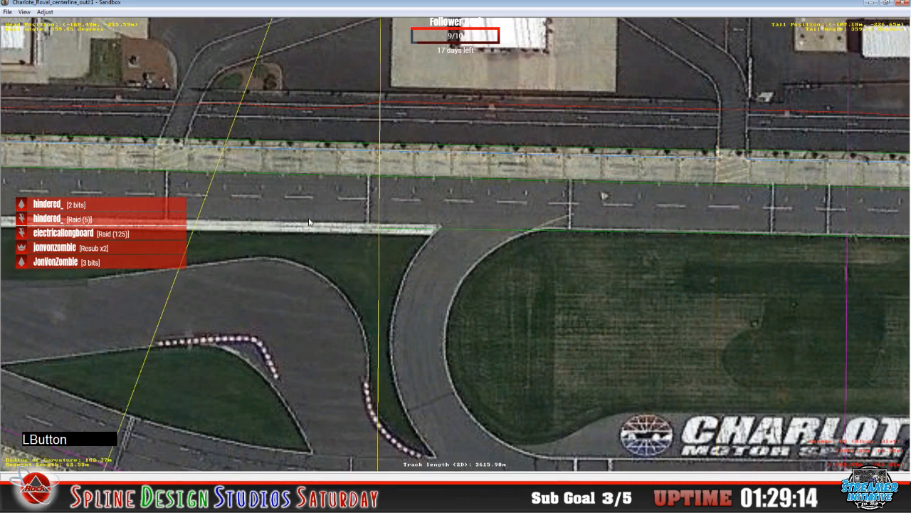
right_click(309, 218)
mouse_move(331, 286)
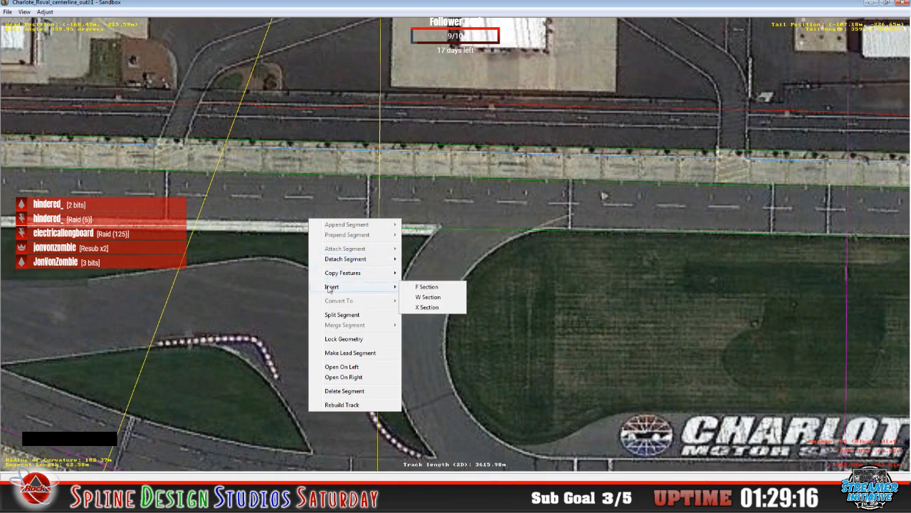
left_click(428, 287)
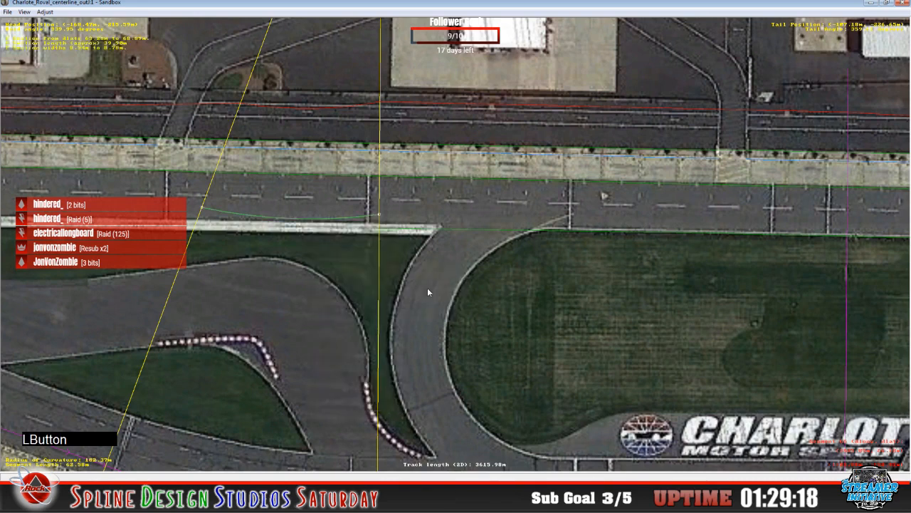
right_click(321, 219)
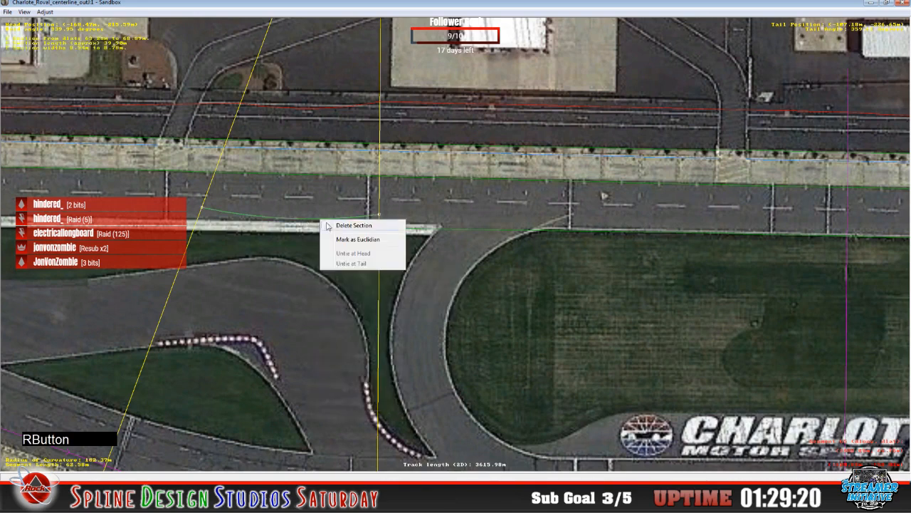
left_click(349, 242)
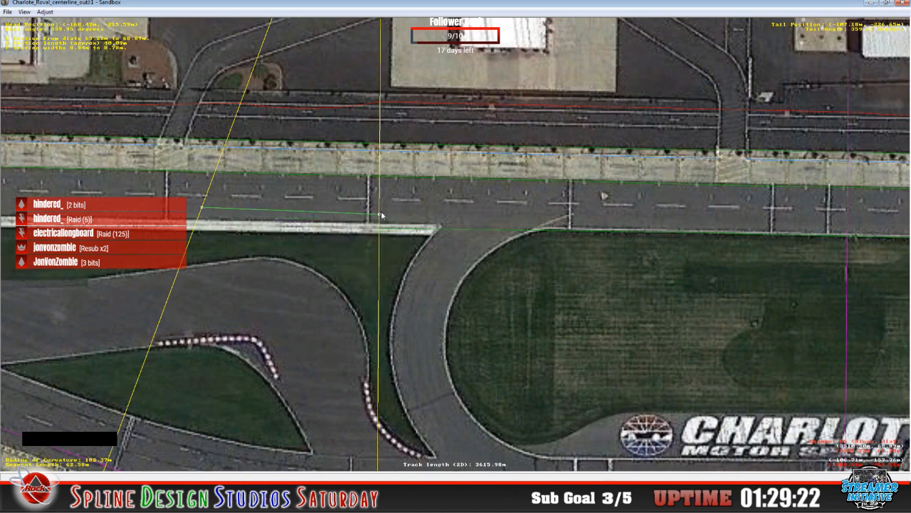
- Set the 62.58 m segment's F section head to 59.03 m and its tail to 65.70 m, inside the white strip
left_click_drag(379, 214, 384, 229)
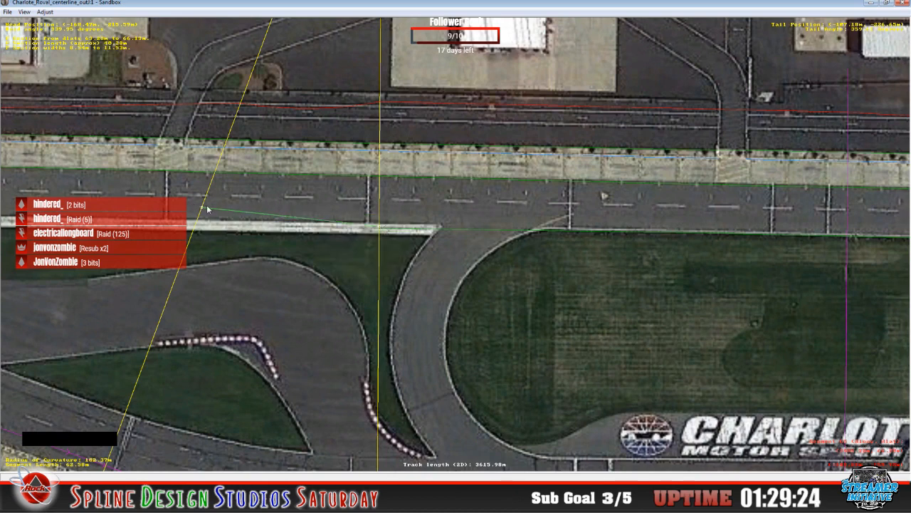
left_click_drag(204, 208, 208, 232)
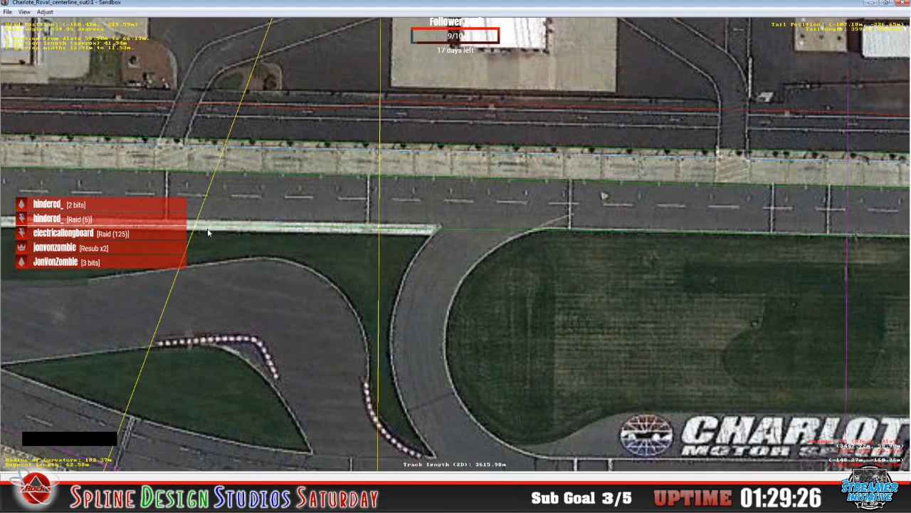
left_click_drag(390, 230, 381, 231)
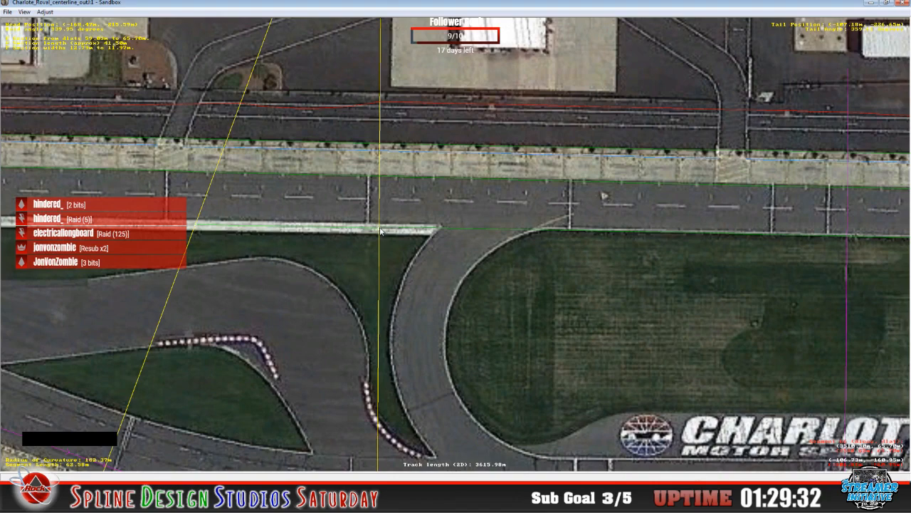
- Set the meeting endpoints of the 76.55 m and 62.58 m segments' F sections to 65.94 m within the white strip
key("z")
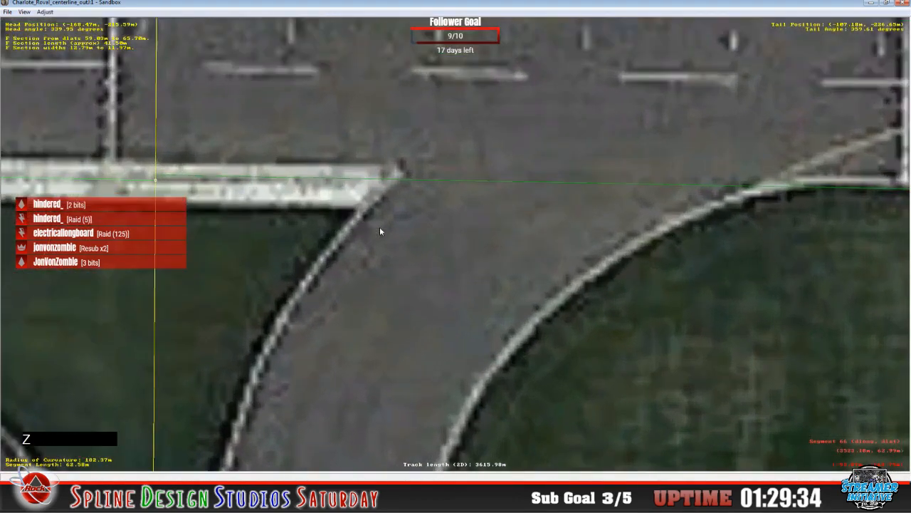
key("c")
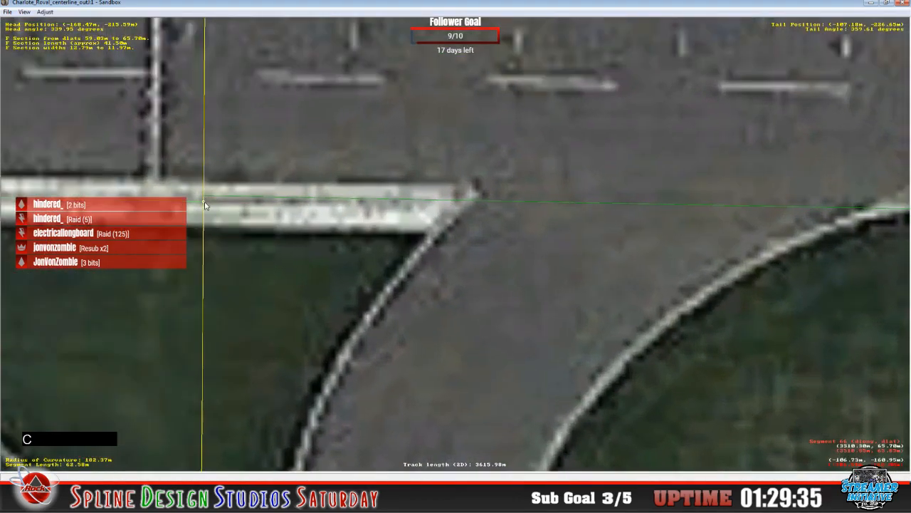
left_click(205, 205)
left_click(206, 197)
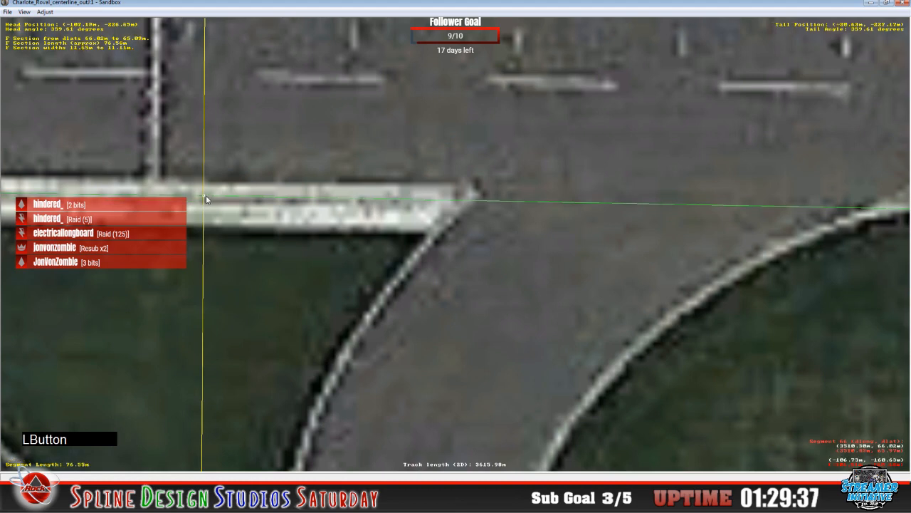
key("x")
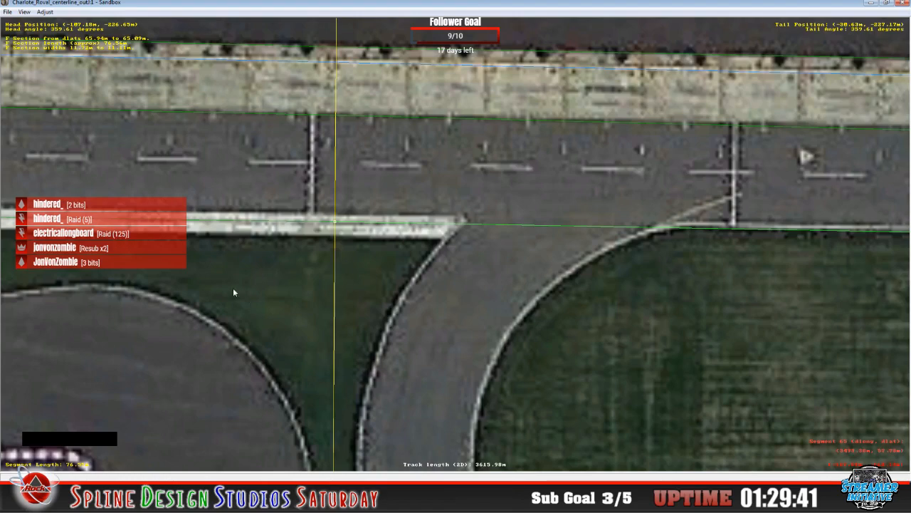
key("c")
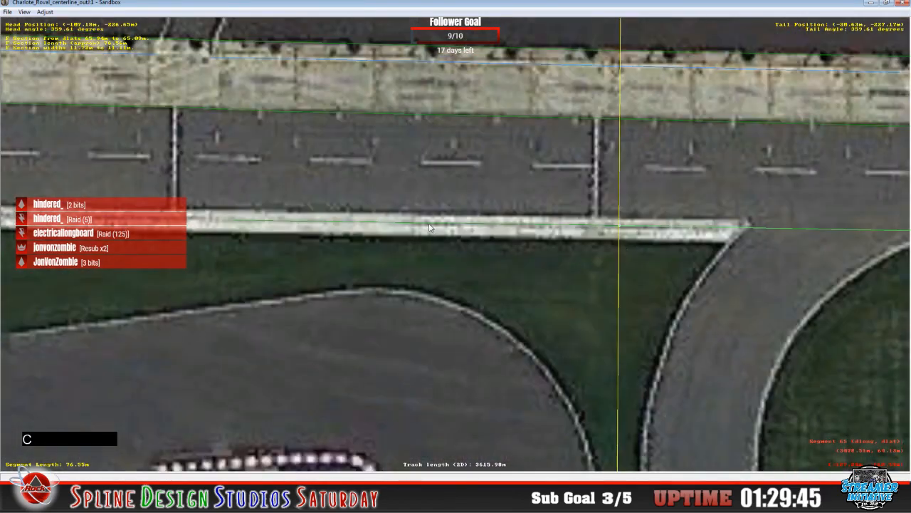
left_click(427, 223)
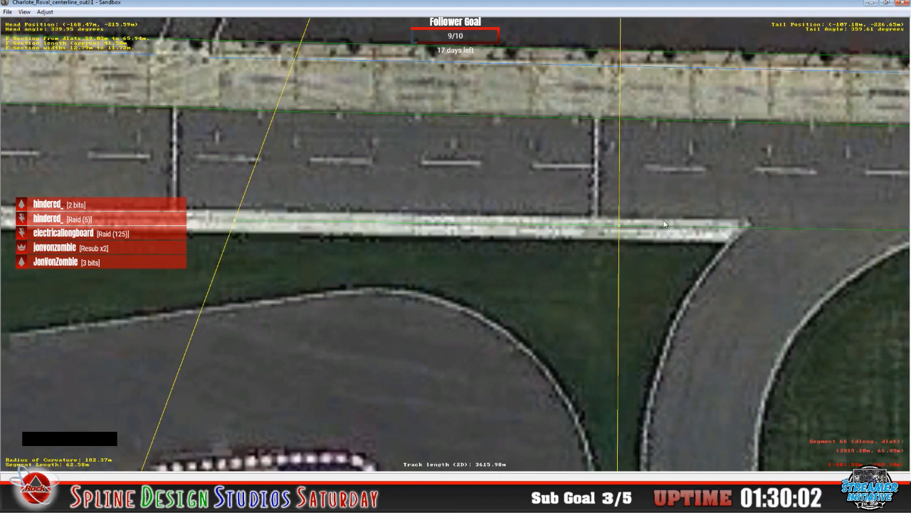
- Insert an F section in the 8.72 m segment adjoining the head of the 62.58 m segment
key("c")
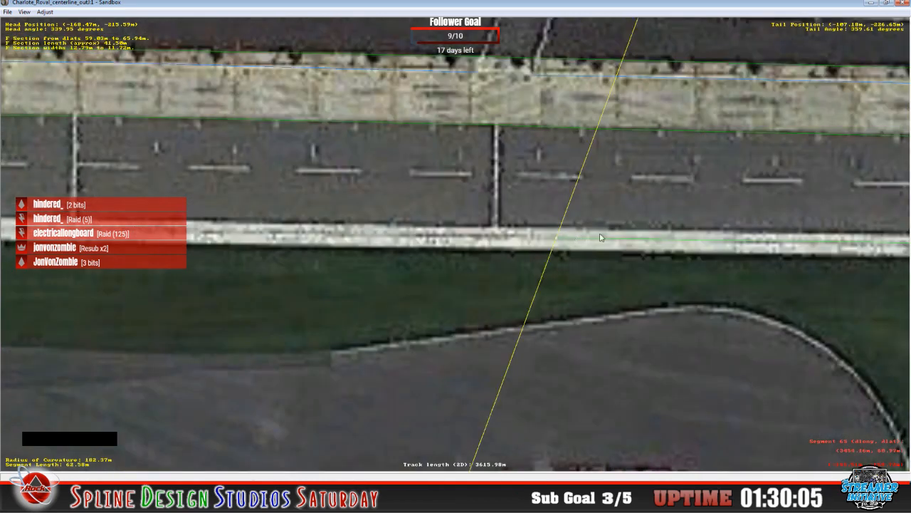
left_click(537, 233)
right_click(527, 234)
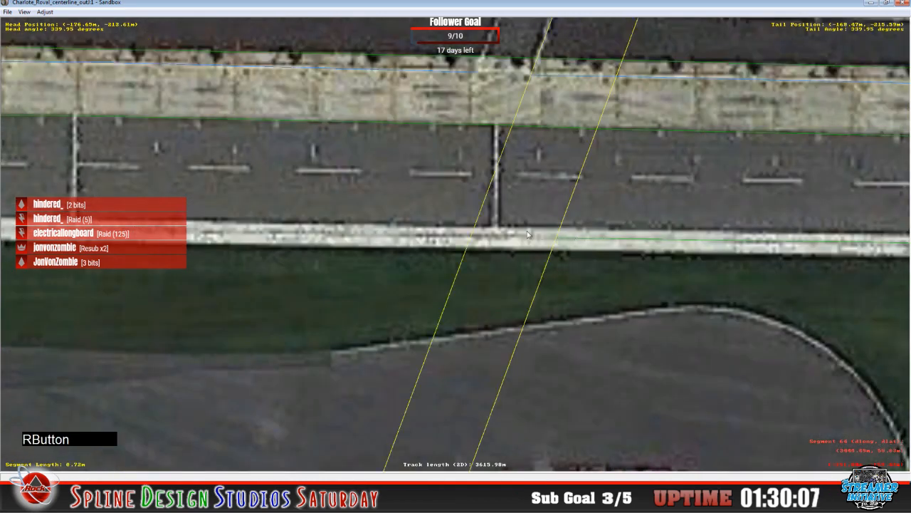
mouse_move(569, 301)
left_click(647, 299)
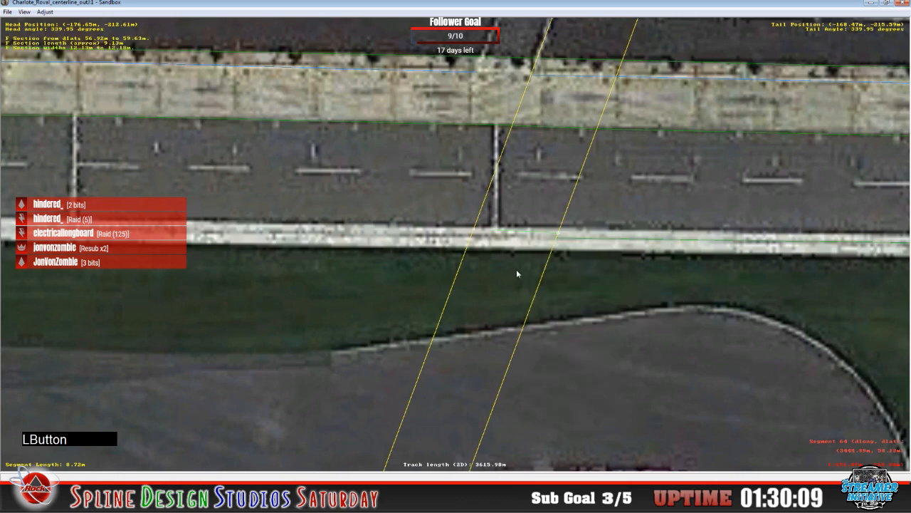
- Set the 8.72 m segment's F section tail to 59.10 m and its head to 56.17 m within the white strip
left_click(507, 238)
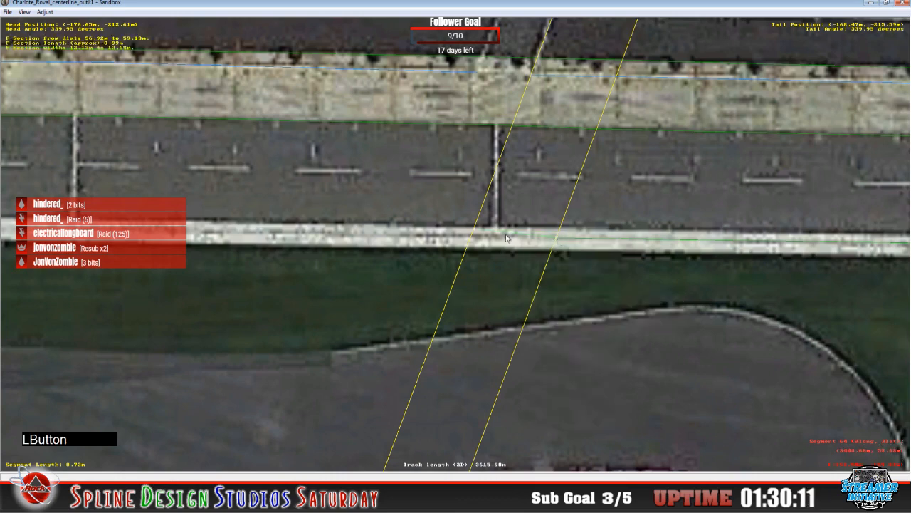
left_click(475, 235)
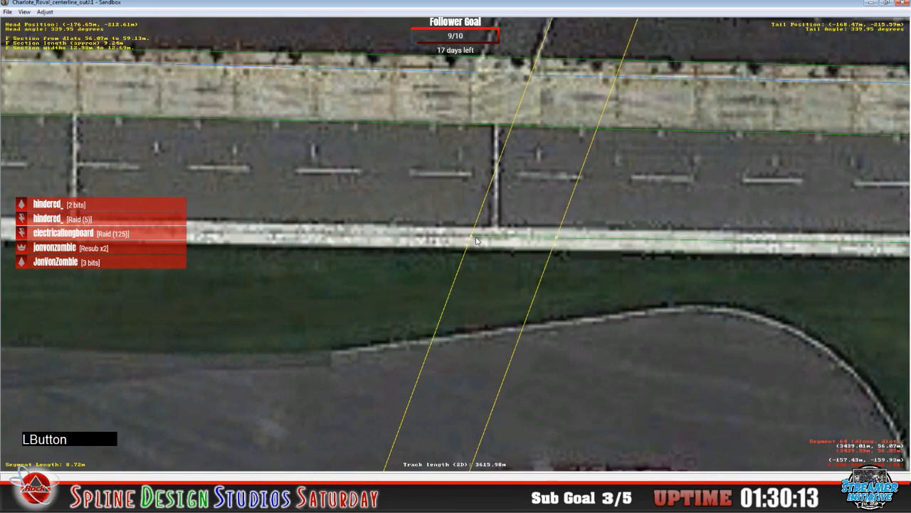
left_click(559, 240)
left_click(557, 240)
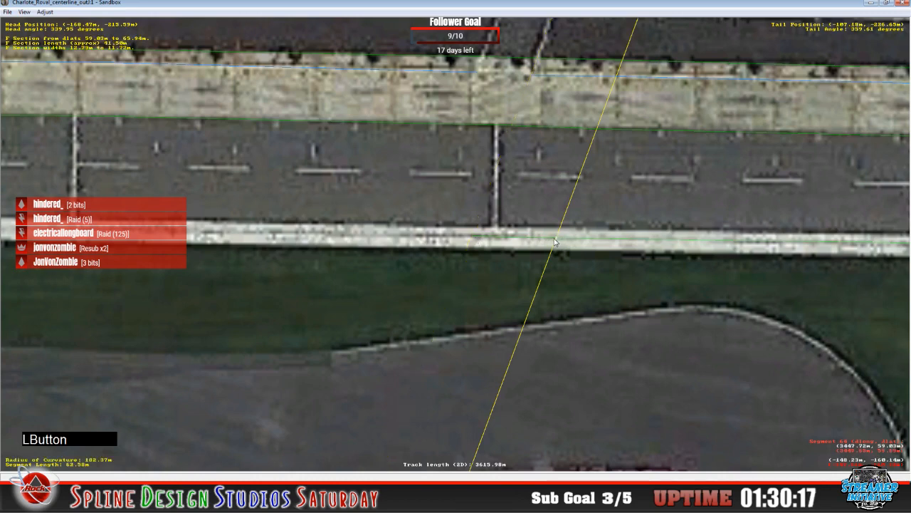
left_click(476, 240)
left_click(473, 240)
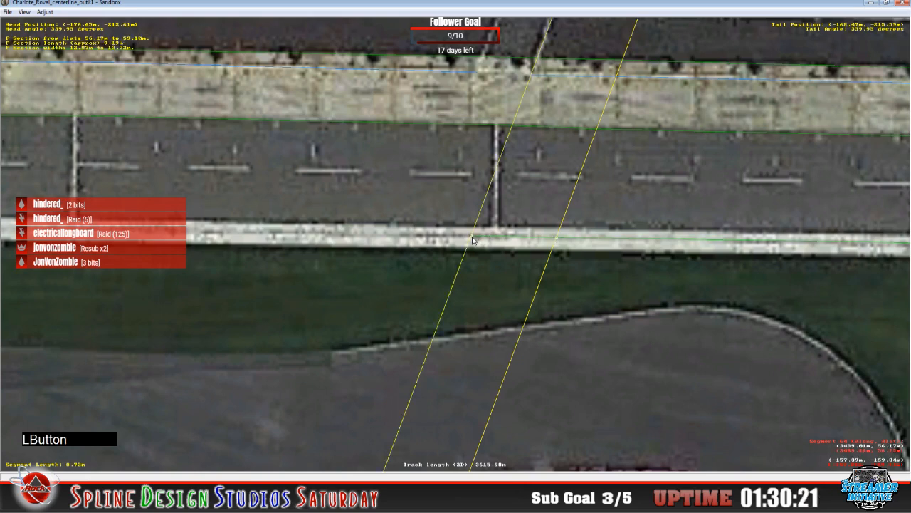
- Insert an F section in the 5.54 m segment and set its tail to 56.05 m, near the 8.72 m segment's F section head
left_click(446, 239)
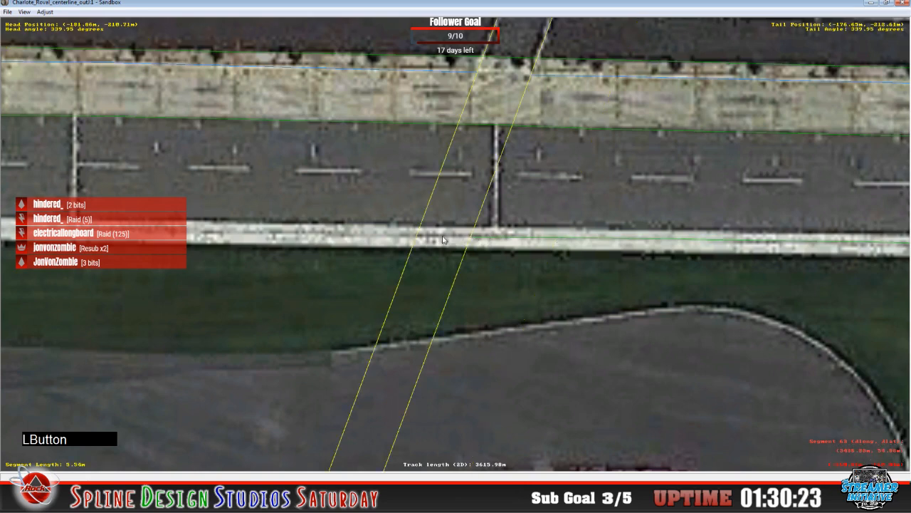
right_click(440, 236)
mouse_move(459, 306)
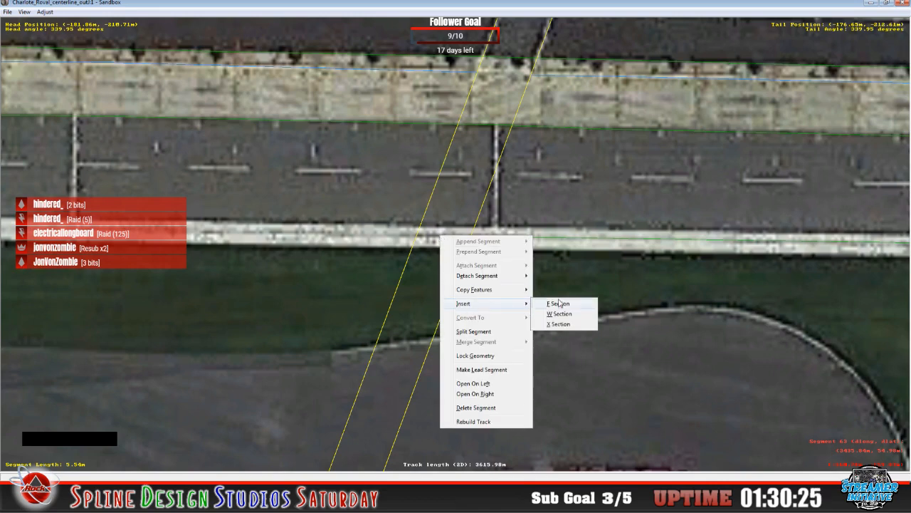
left_click(554, 304)
left_click(474, 241)
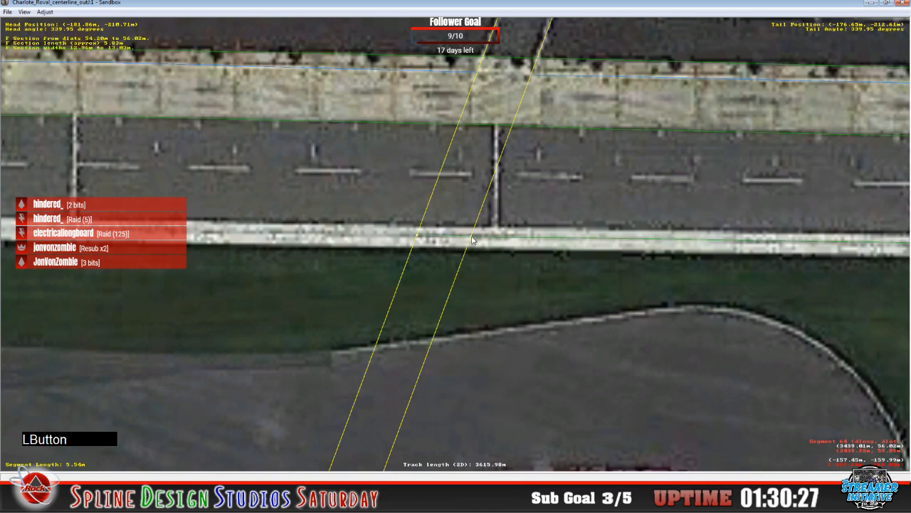
left_click(474, 241)
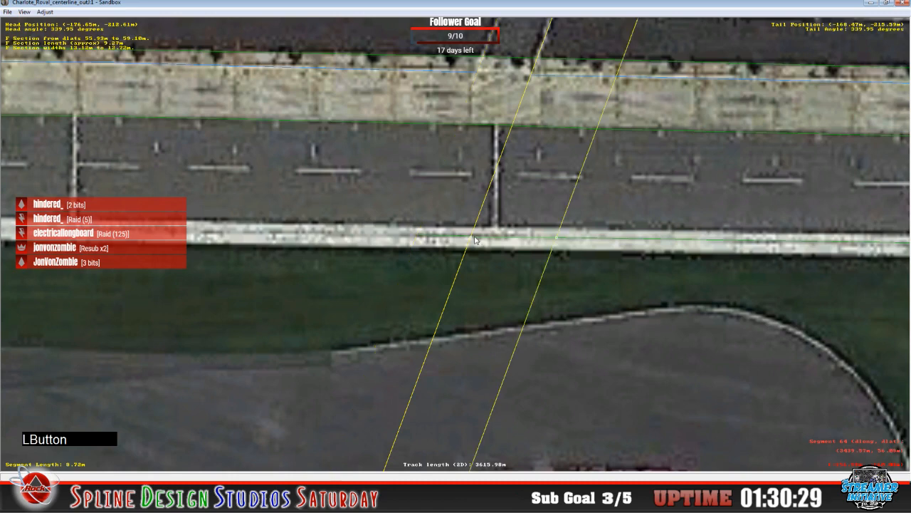
left_click(465, 237)
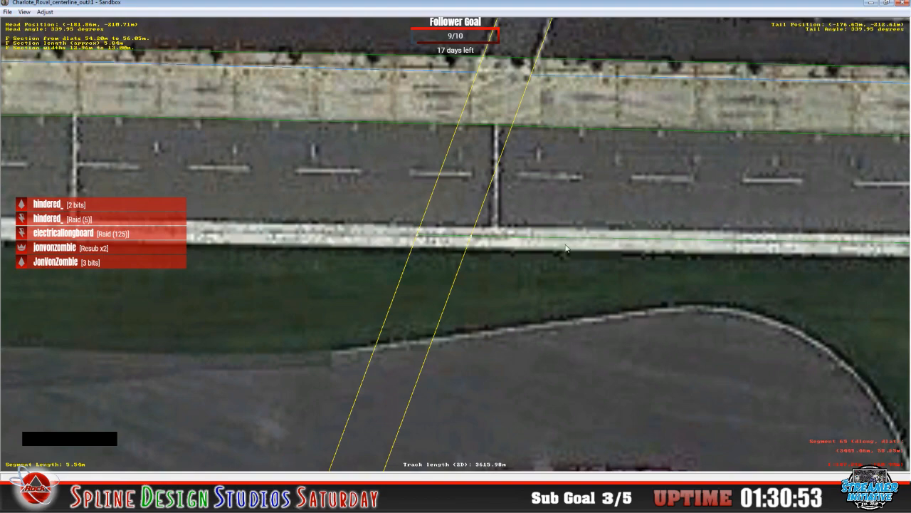
- Align the meeting endpoints of the 8.72 m and 5.54 m segments' F sections at 56.07 m, and set the 5.54 m section's head to 54.04 m
key("z")
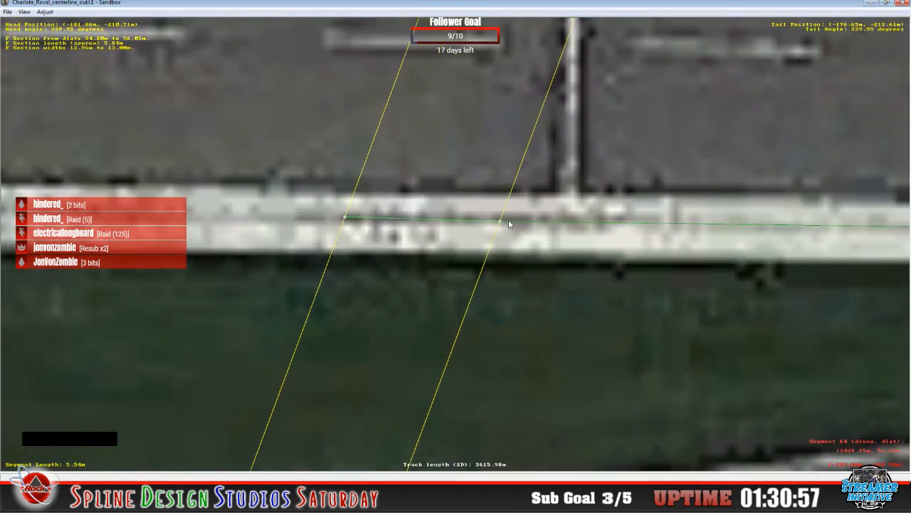
left_click(500, 225)
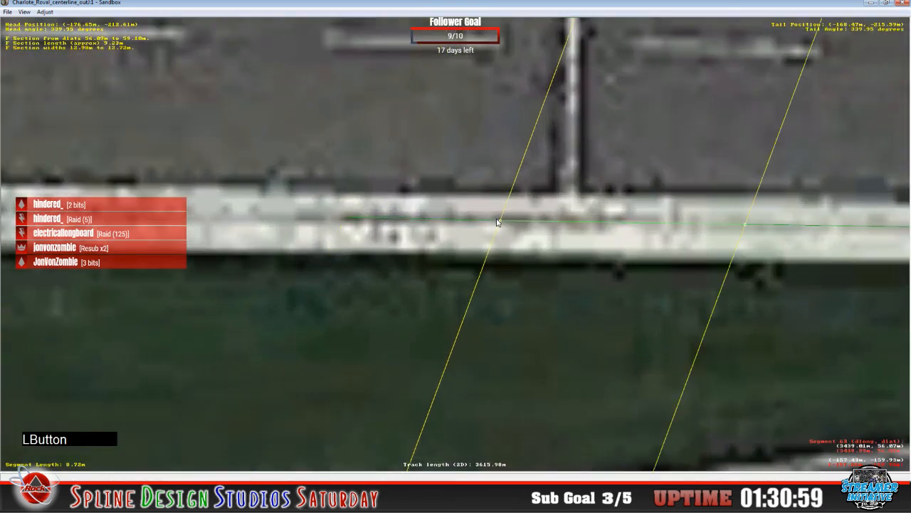
left_click(347, 219)
left_click_drag(345, 220, 342, 223)
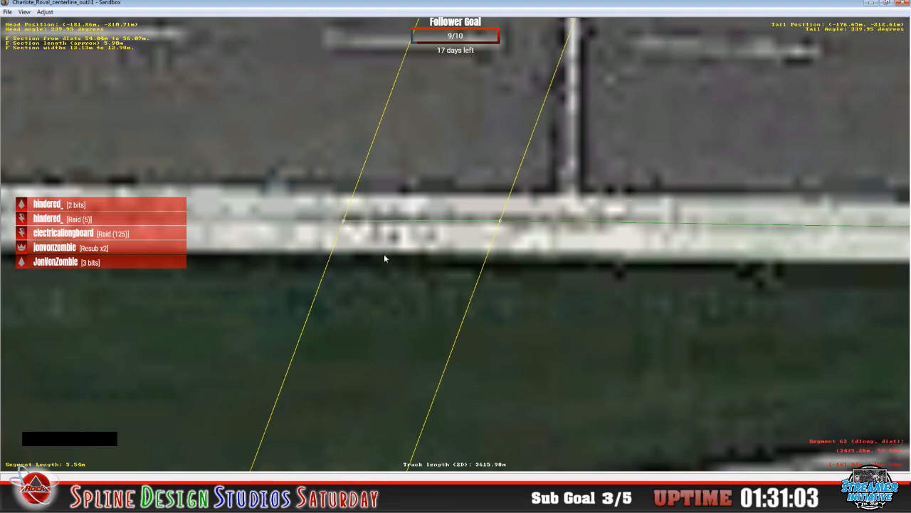
- Insert an F section in the 37.10 m segment and set its tail to 54.04 m, meeting the 5.54 m segment's F section
left_click(234, 226)
right_click(234, 226)
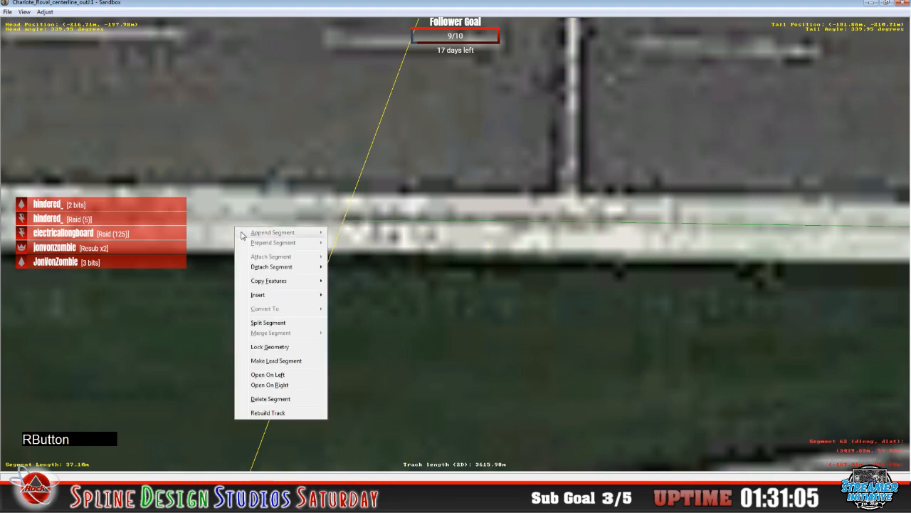
mouse_move(275, 299)
left_click(348, 299)
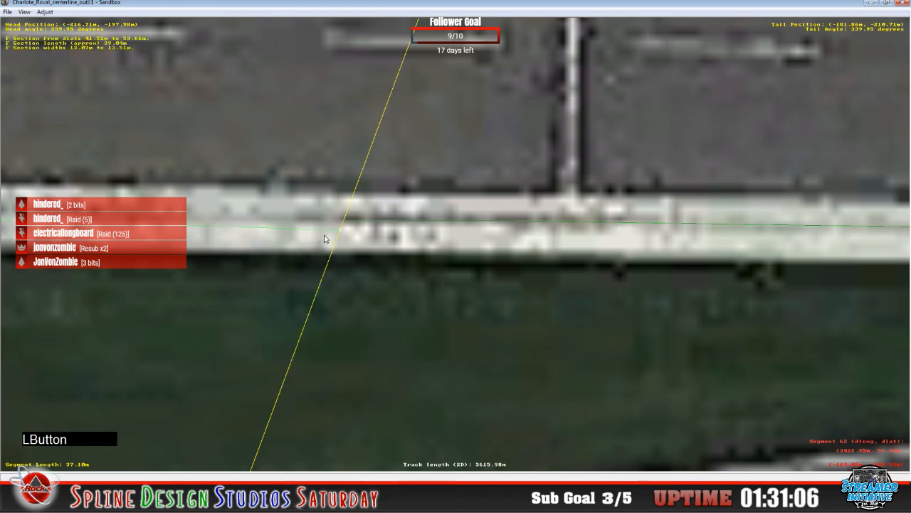
left_click_drag(338, 230, 341, 222)
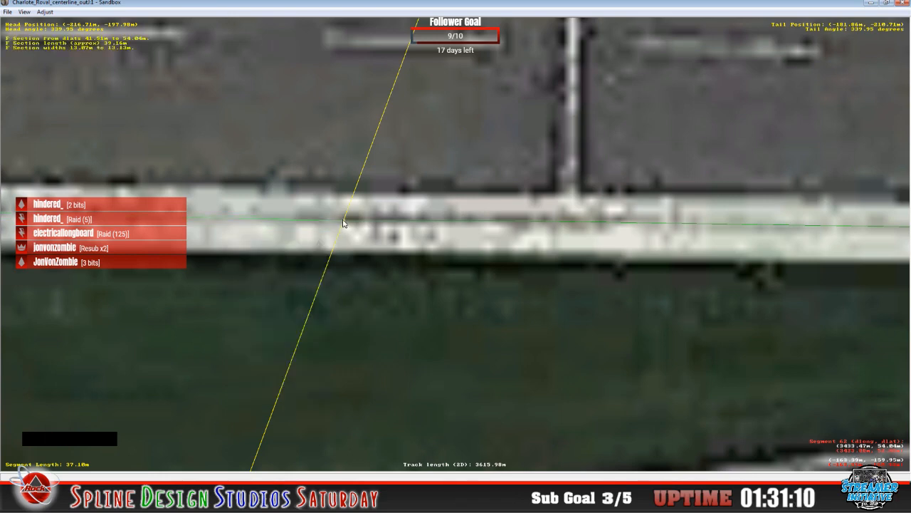
left_click(336, 225)
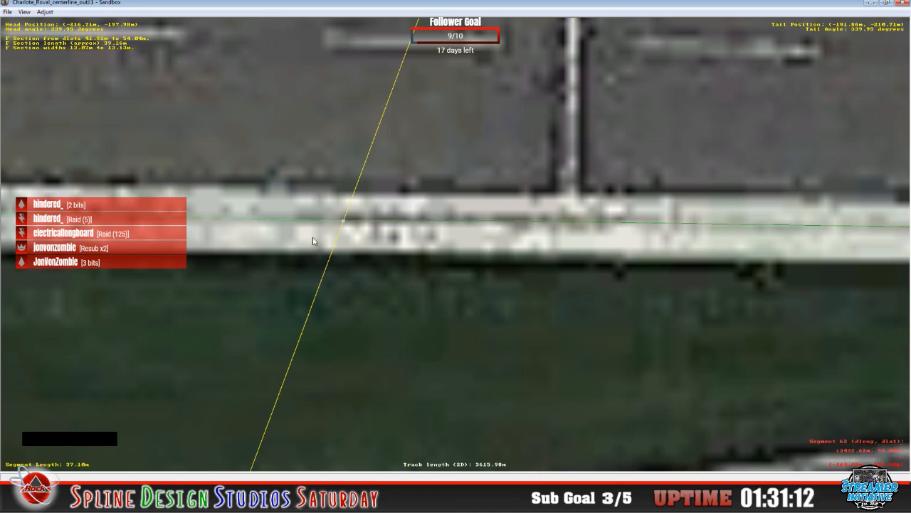
- Set the head of the 37.10 m segment's F section to 41.42 m within the white strip
key("c")
key("c")
key("c")
key("c")
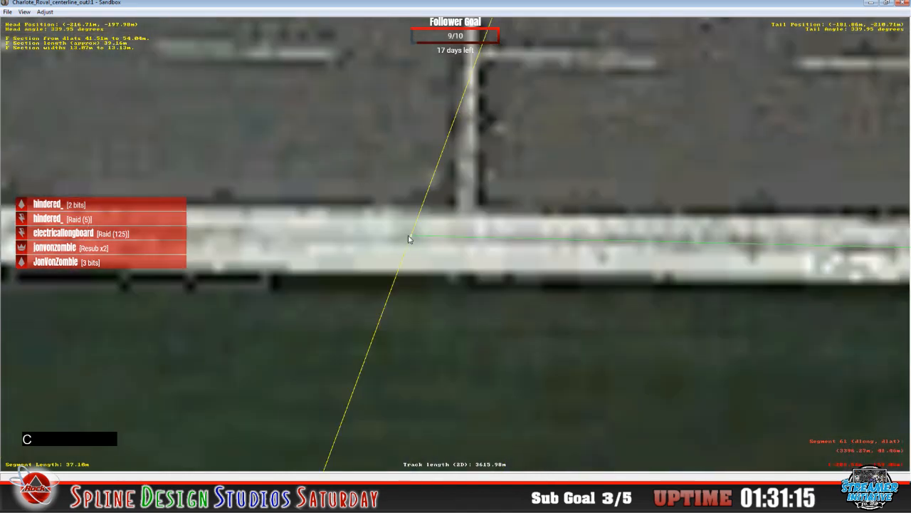
left_click(410, 239)
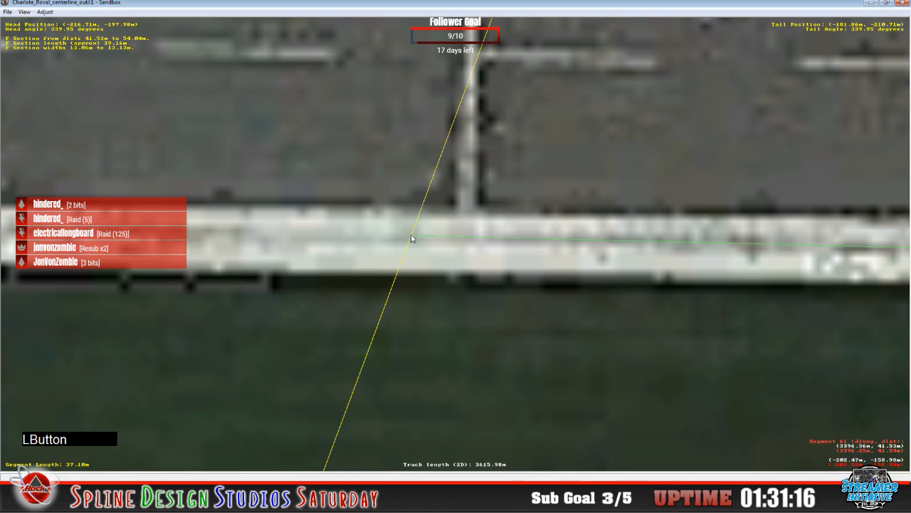
key("x")
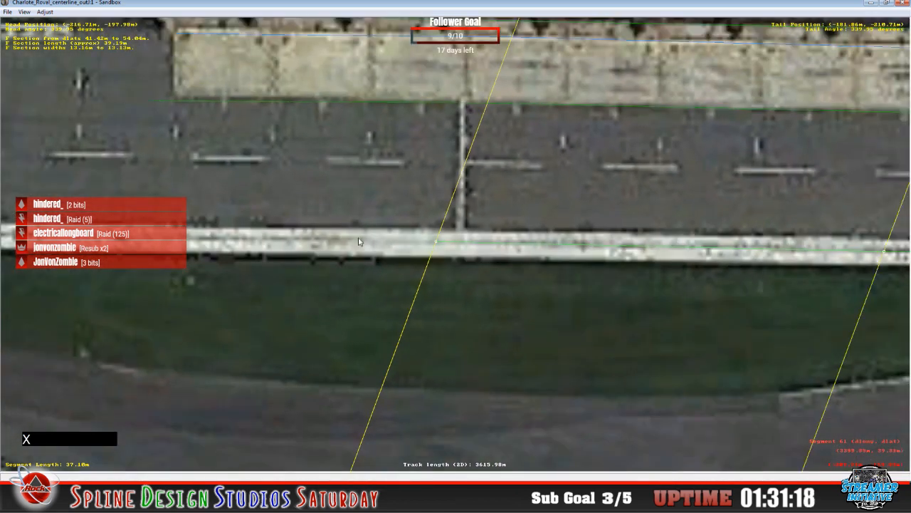
- Insert an F section in the 27.66 m segment, with its tail at 41.47 m and its head at 31.97 m
left_click(352, 237)
right_click(352, 236)
mouse_move(388, 302)
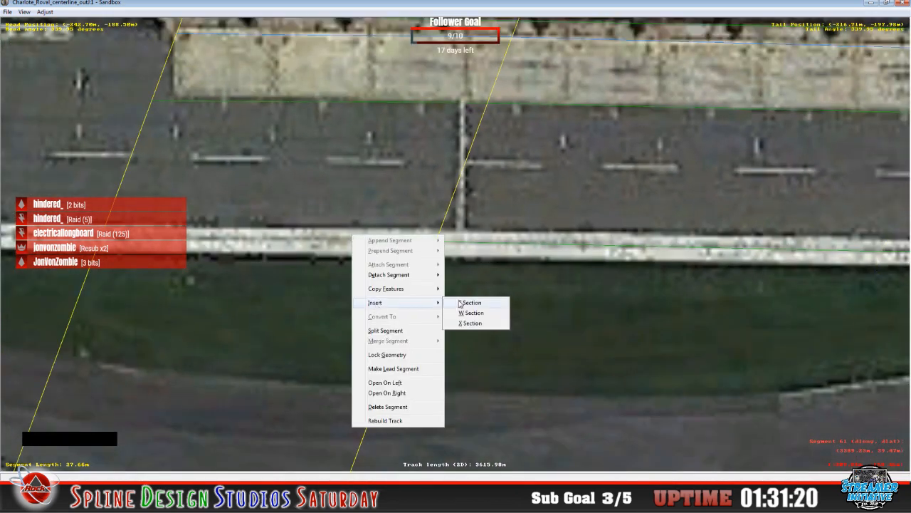
left_click(458, 299)
left_click(437, 242)
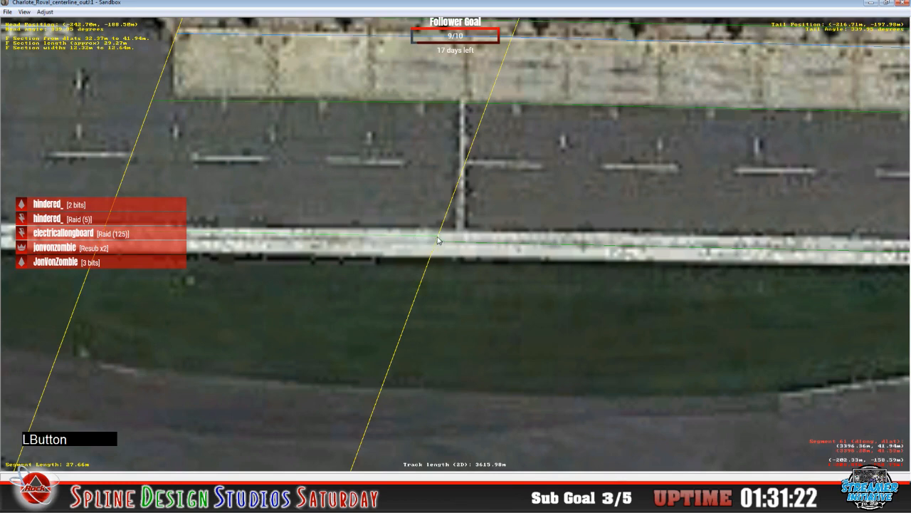
left_click(442, 245)
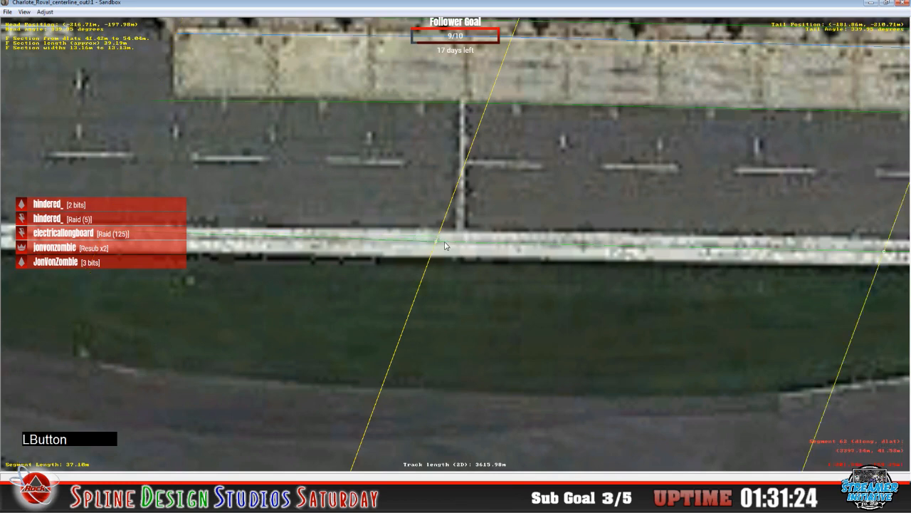
left_click(437, 240)
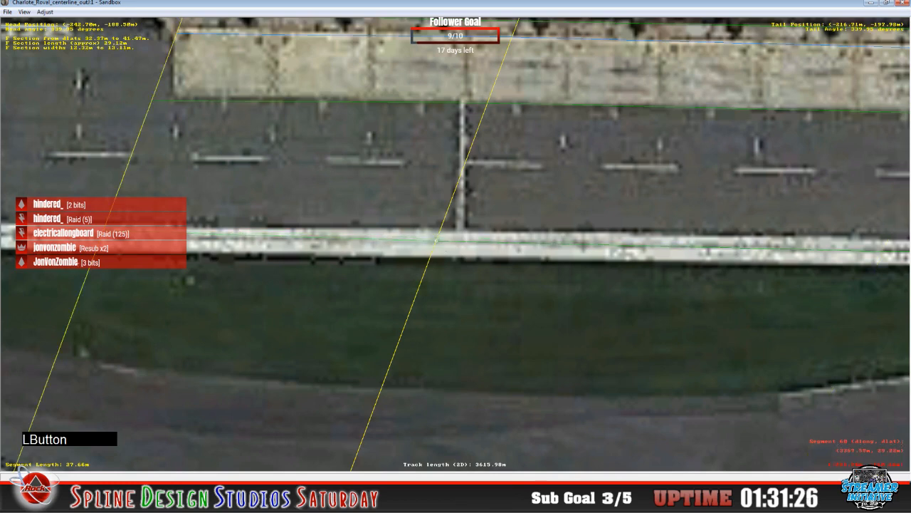
left_click(436, 242)
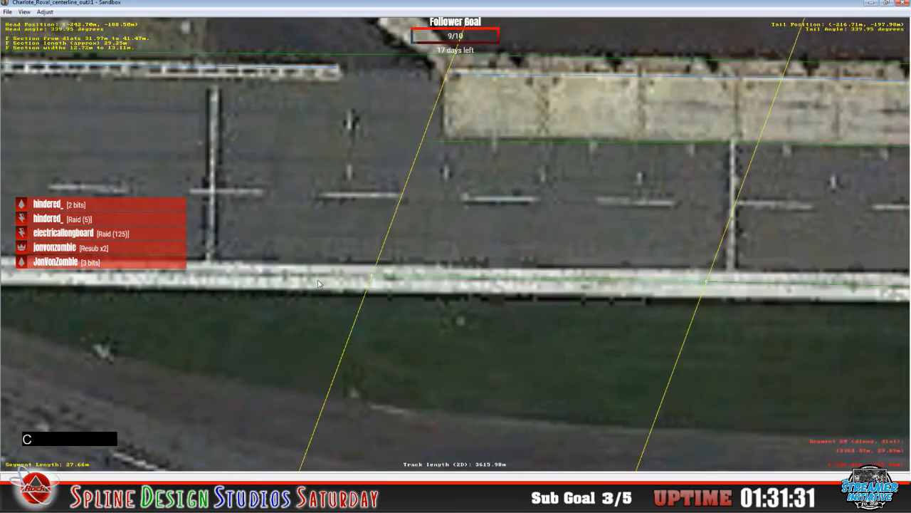
- Insert an F section in the 9.23 m segment, with its tail at 32.00 m and its head at 28.89 m
left_click(318, 283)
right_click(318, 283)
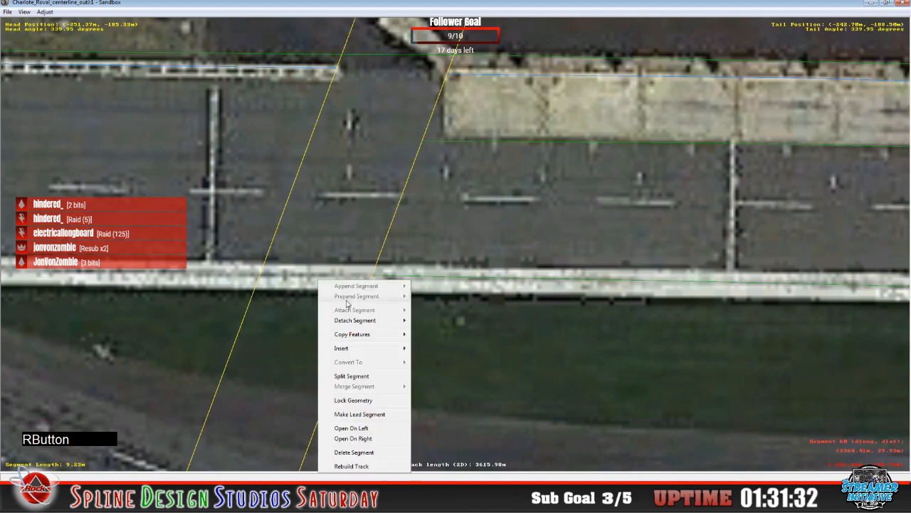
mouse_move(358, 348)
left_click(429, 349)
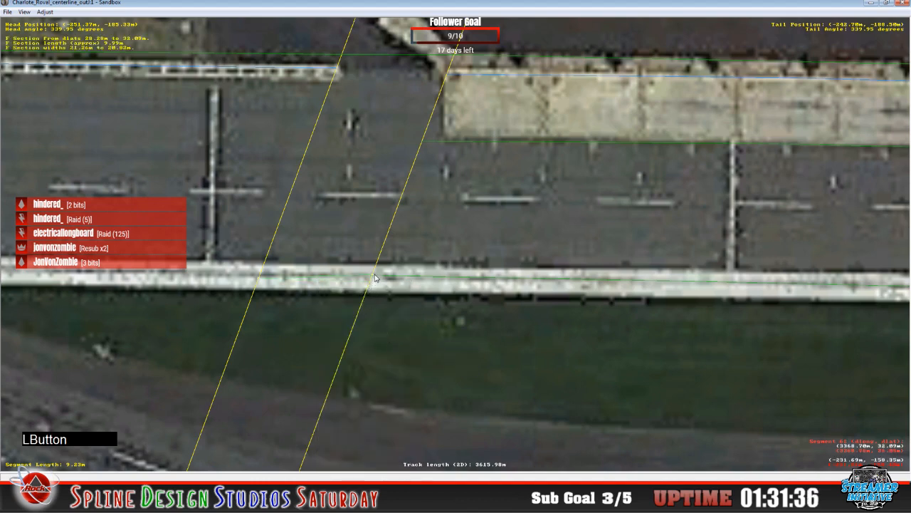
left_click(261, 277)
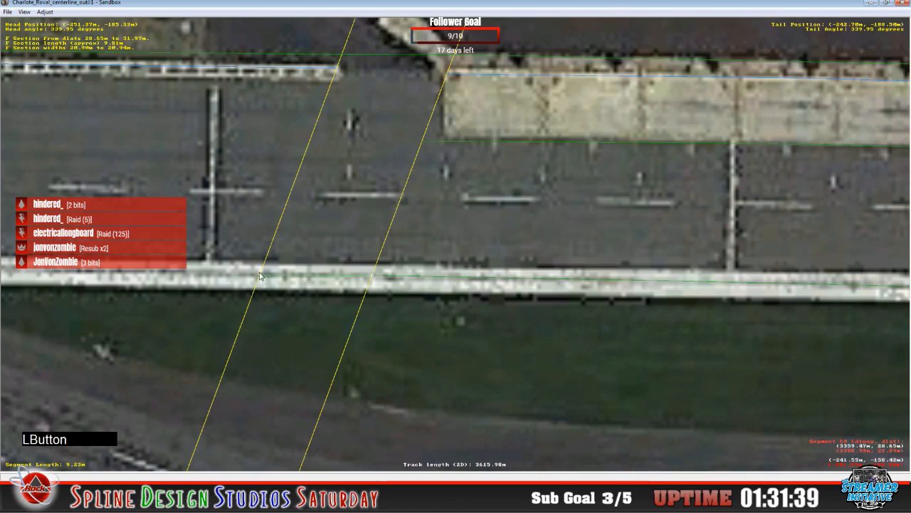
left_click(376, 278)
left_click(353, 278)
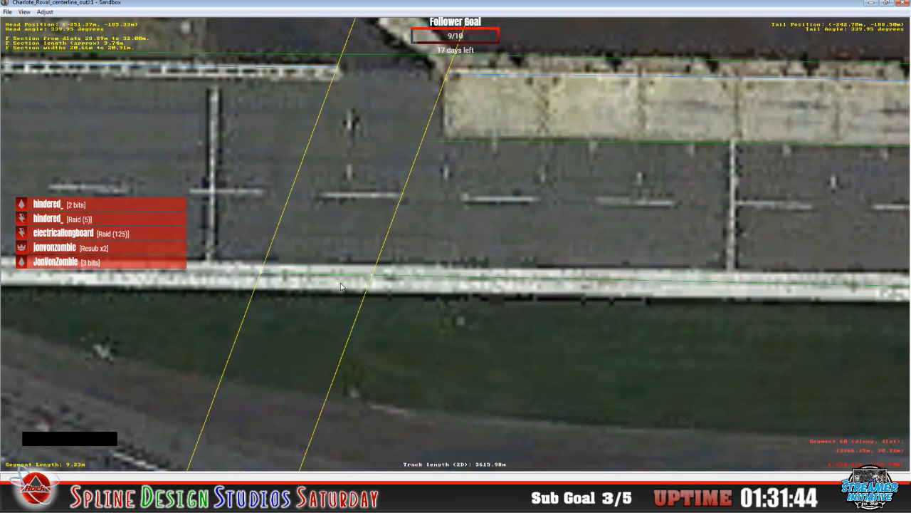
- Insert an F section in the 43.81 m segment, align its tail with the 9.23 m segment's head at 28.86 m, and set its head to 13.66 m
key("c")
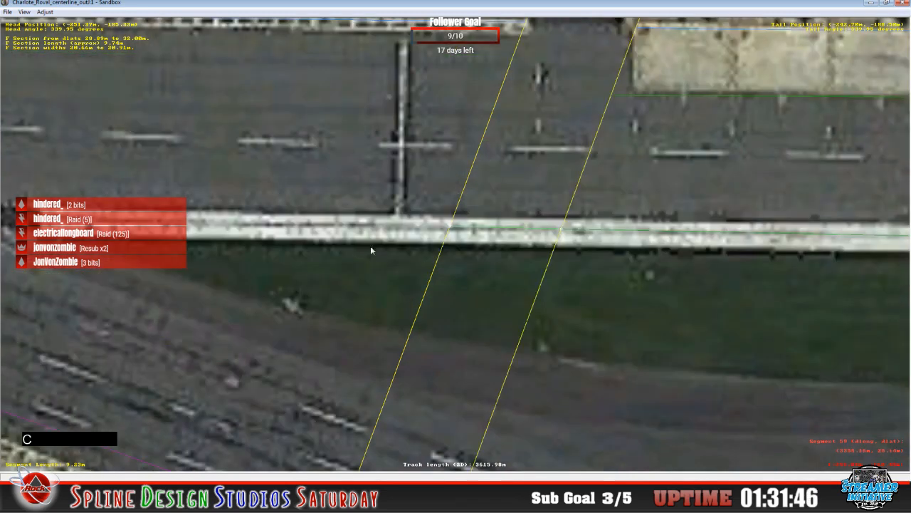
left_click(405, 227)
right_click(402, 214)
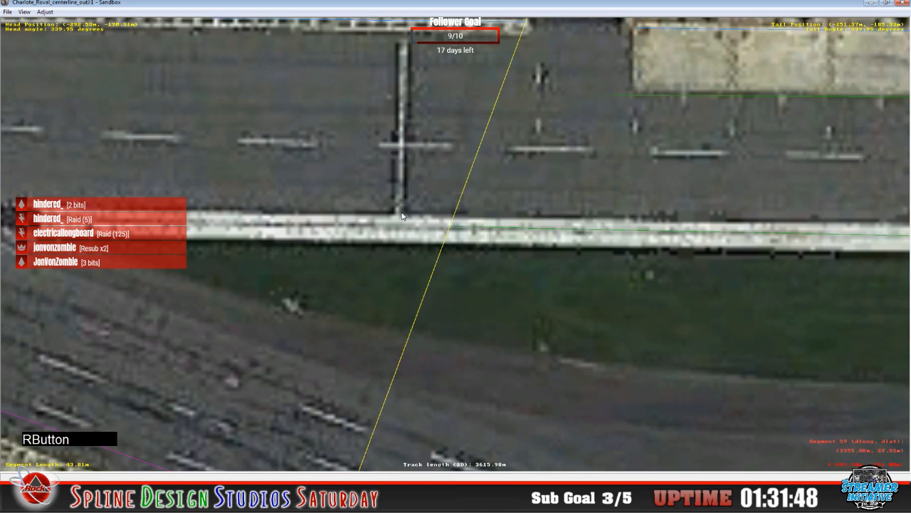
mouse_move(422, 285)
left_click(506, 279)
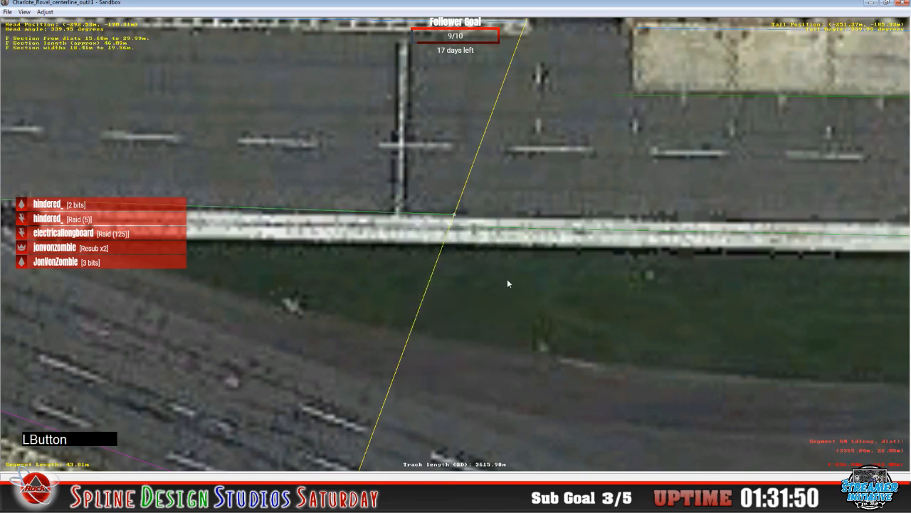
left_click(456, 228)
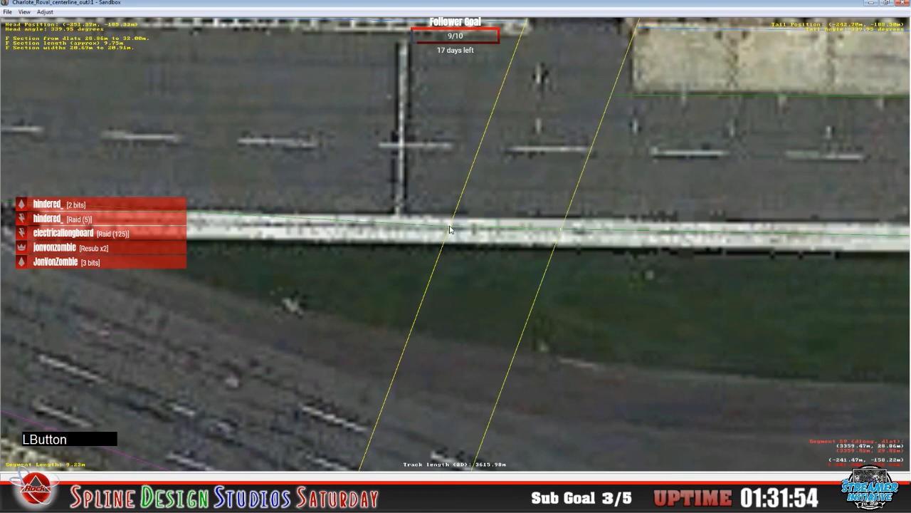
key("c")
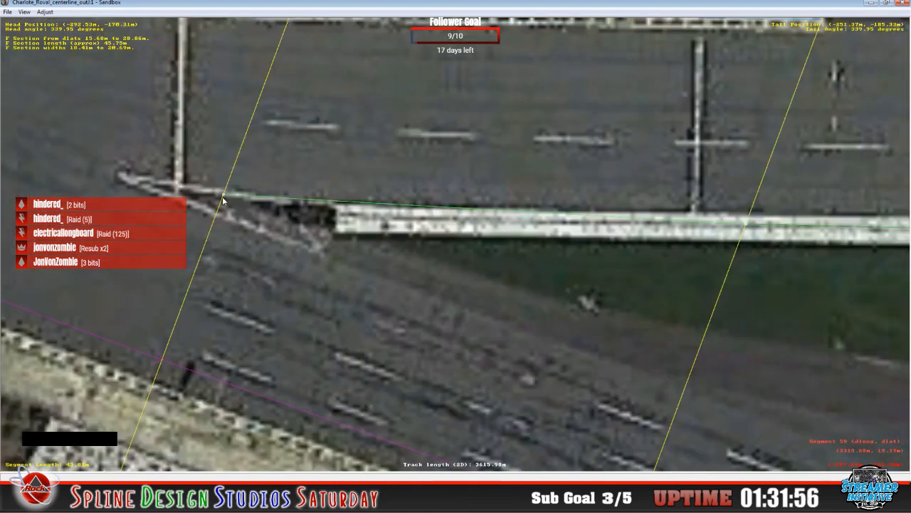
left_click(230, 226)
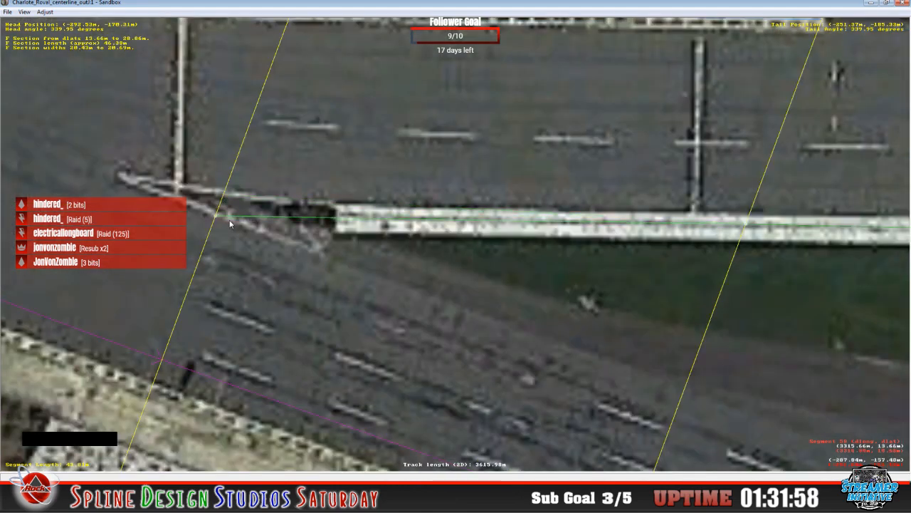
- Examine the F section lines along the whole pit lane, from the 43.81 m segment to the Bank of America logo
key("x")
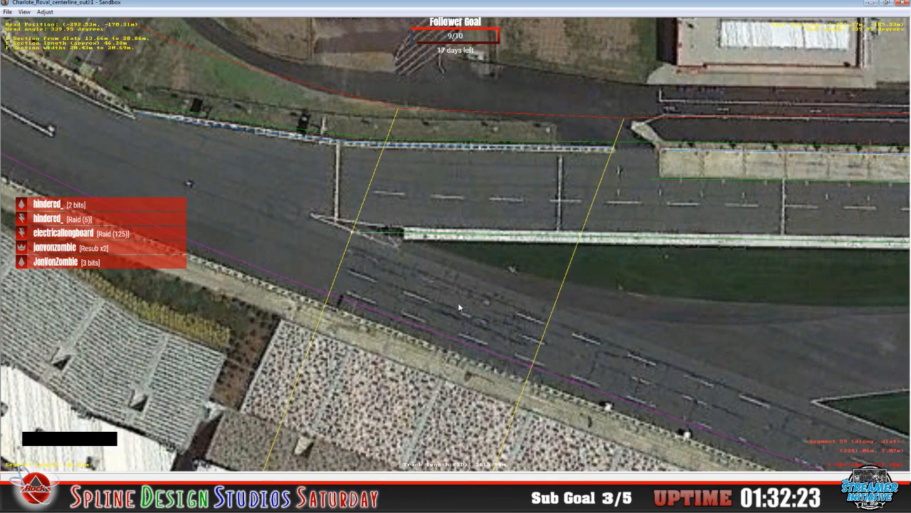
left_click(106, 144)
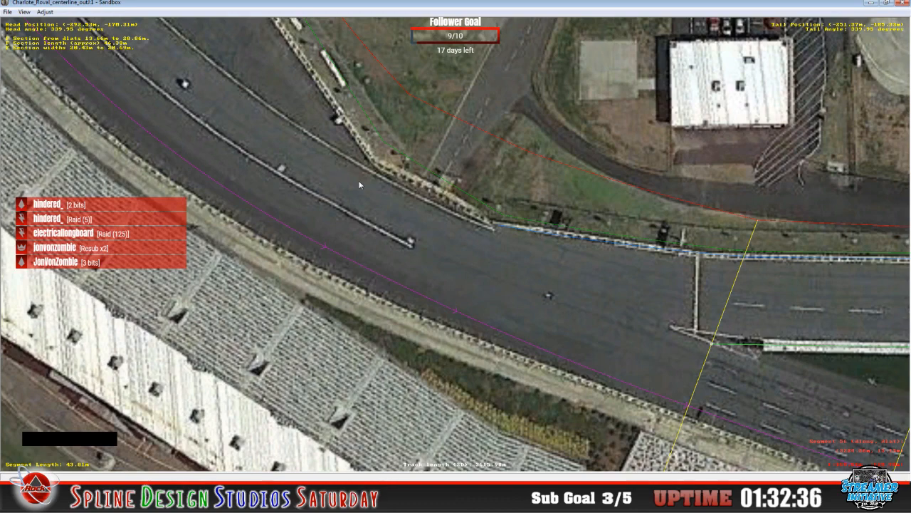
key("c")
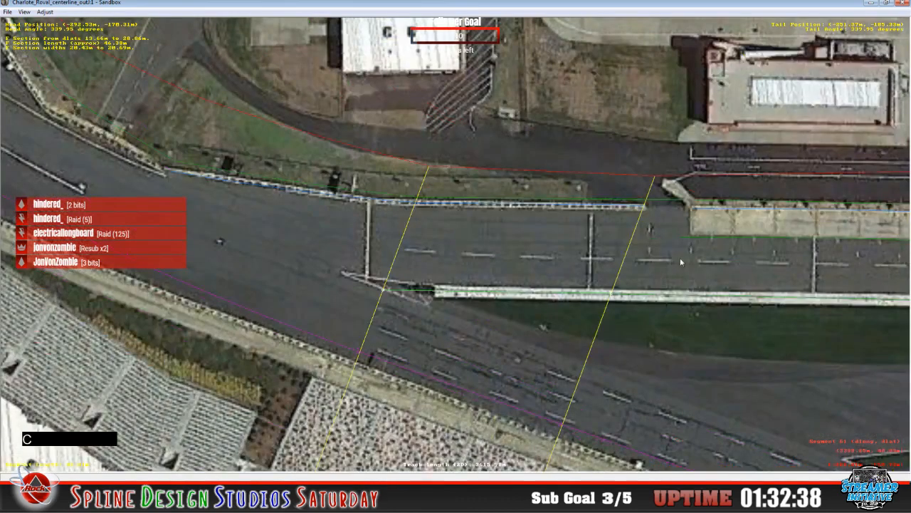
key("c")
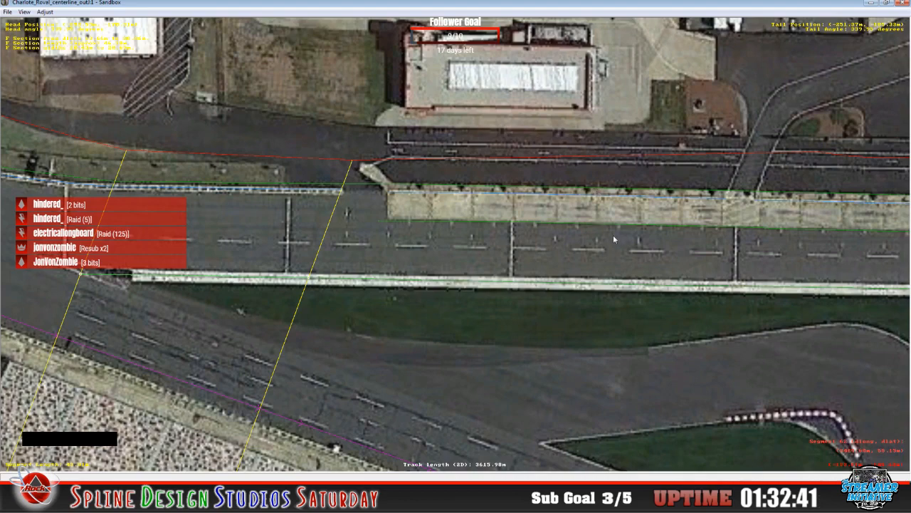
key("c")
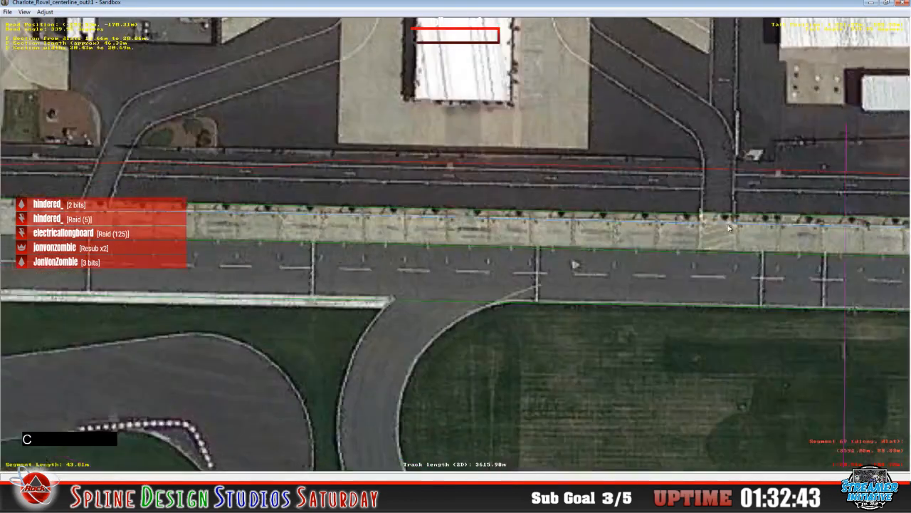
key("c")
key("c")
key("c")
key("c")
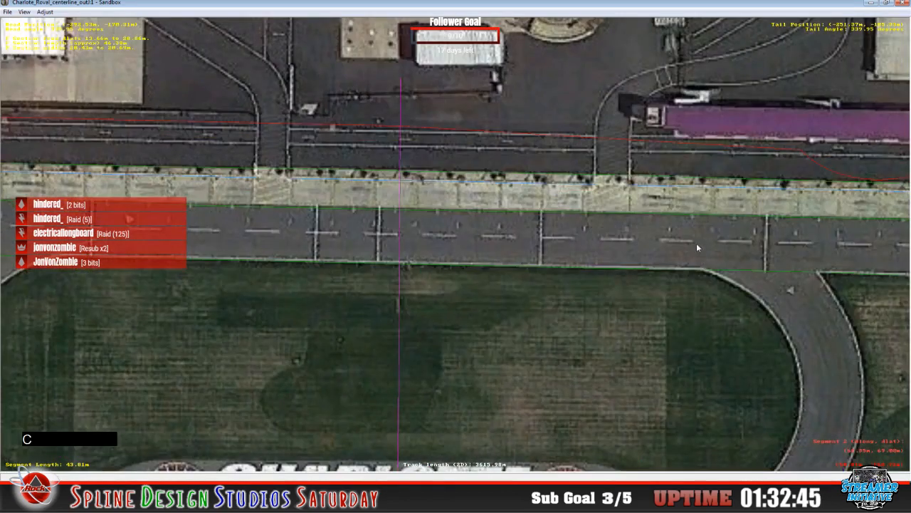
key("c")
key("c")
key("c")
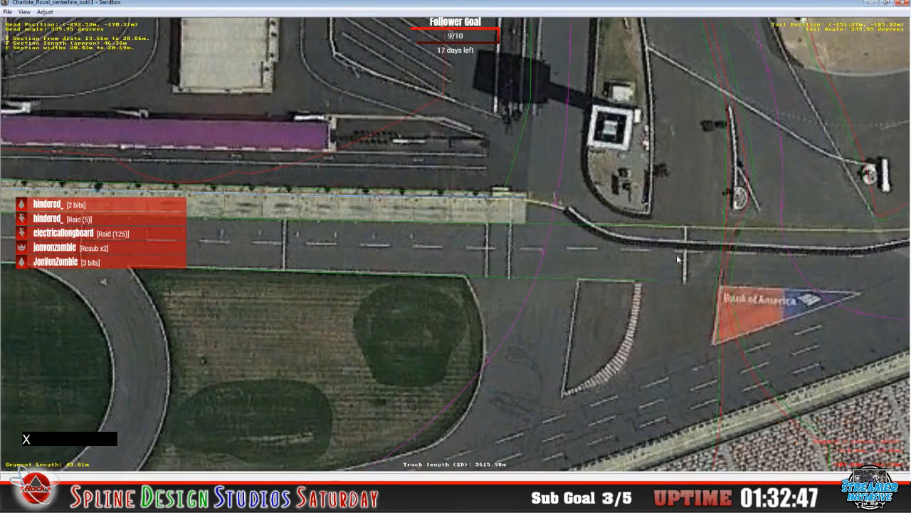
key("c")
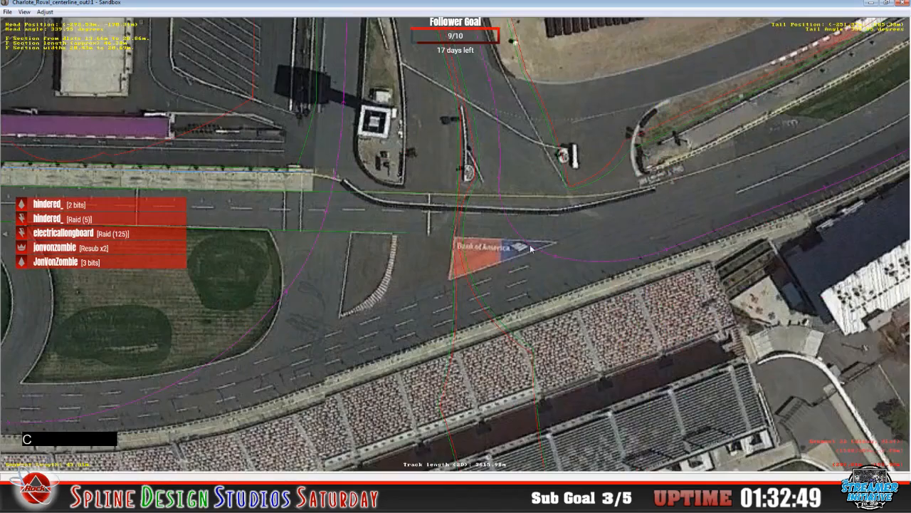
- Inspect the F sections of the curved segments at the pit lane end beside the Bank of America logo, including the 11.21 m segment
left_click(403, 239)
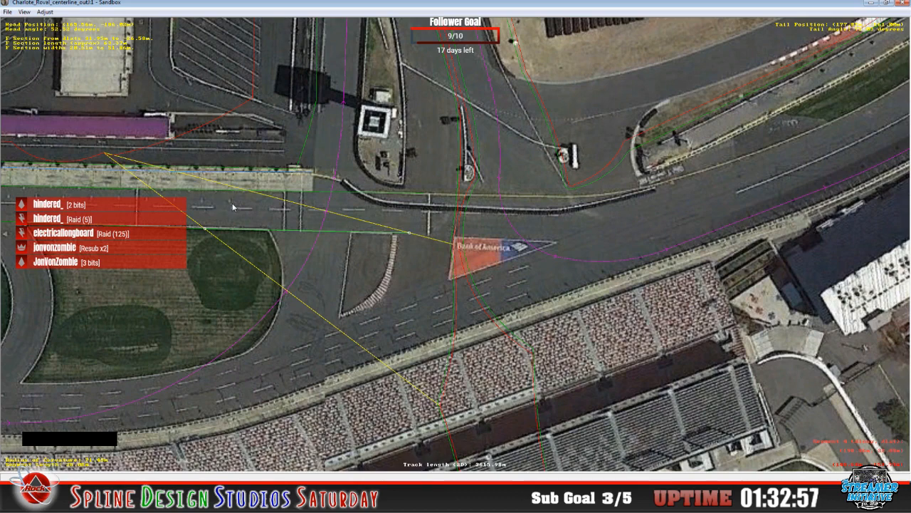
left_click(310, 197)
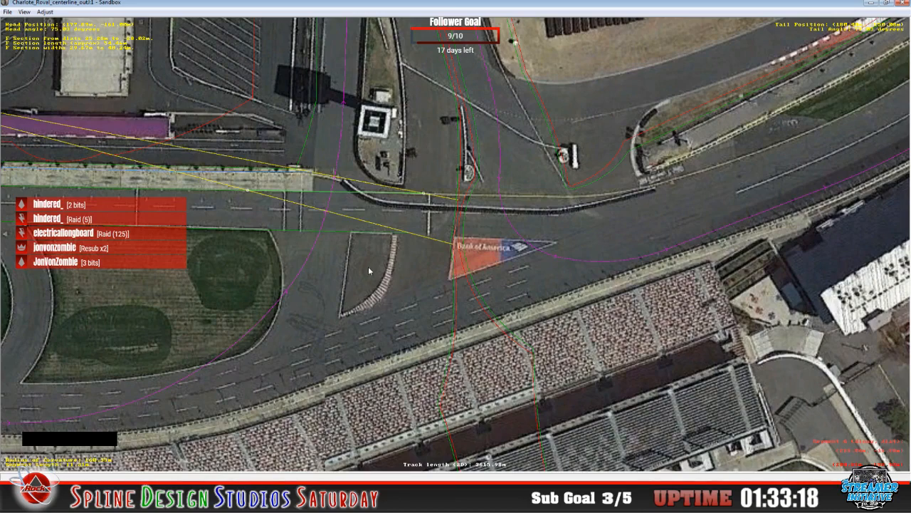
scroll(368, 267, "down", 3)
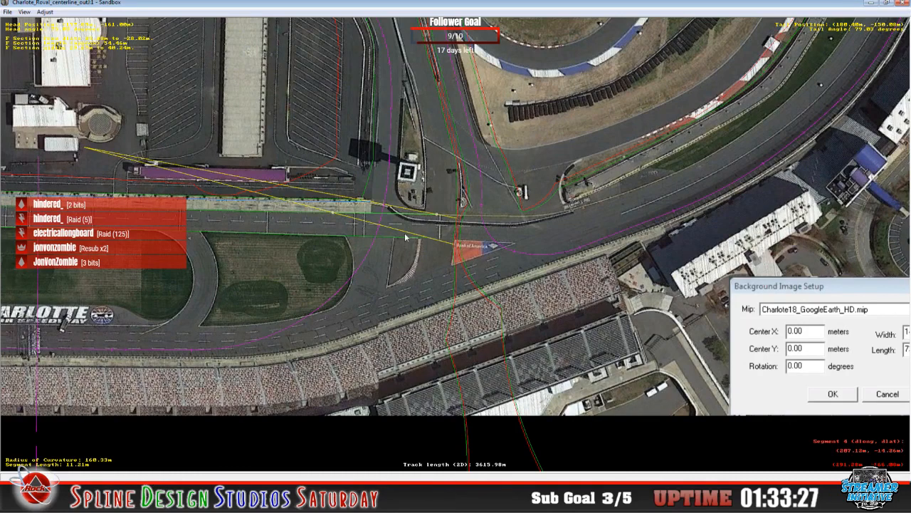
key("z")
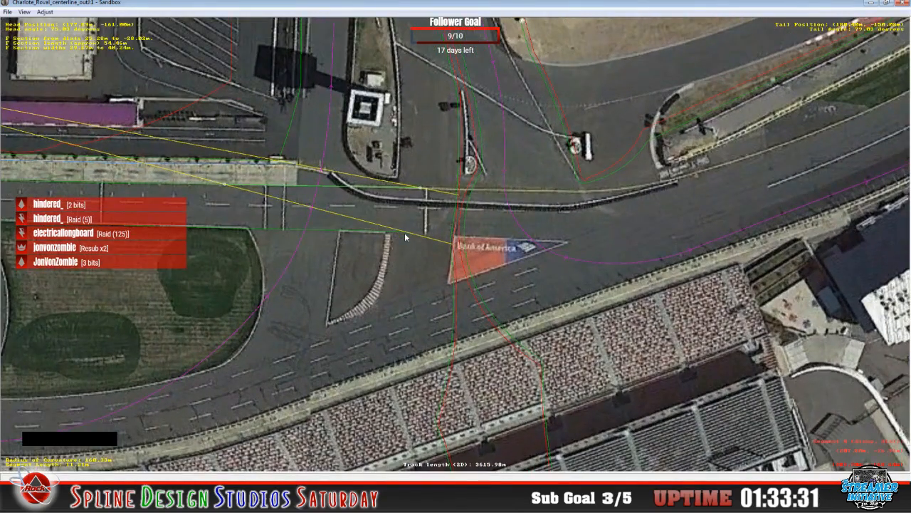
- Draw the world underneath the track lines and display the surfaces with their textures
left_click(27, 14)
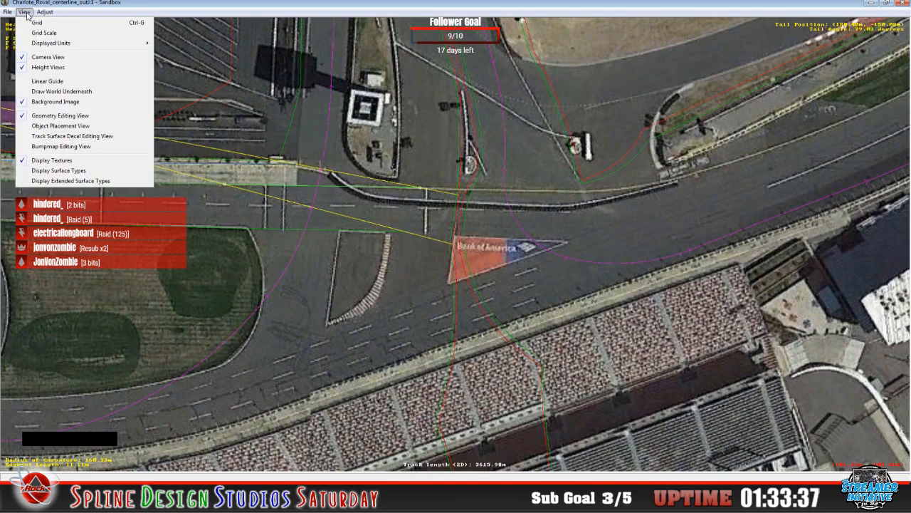
left_click(63, 170)
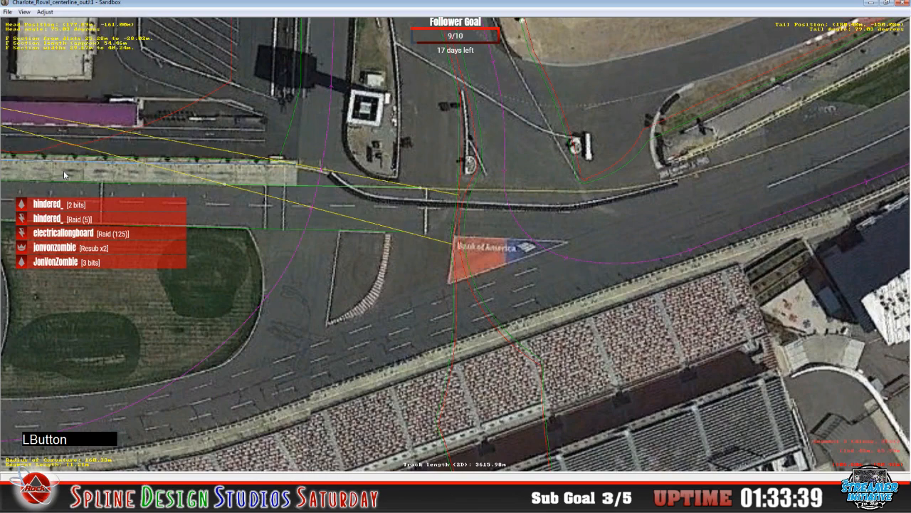
left_click(25, 14)
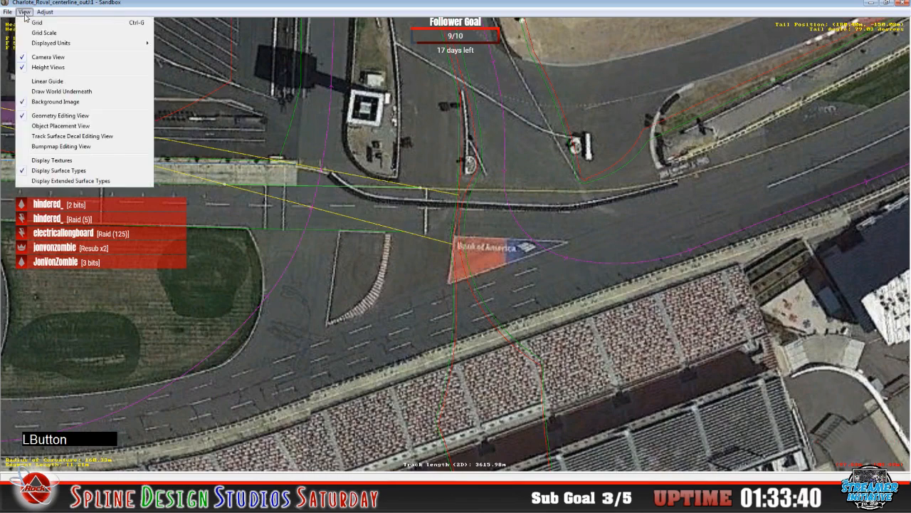
left_click(50, 91)
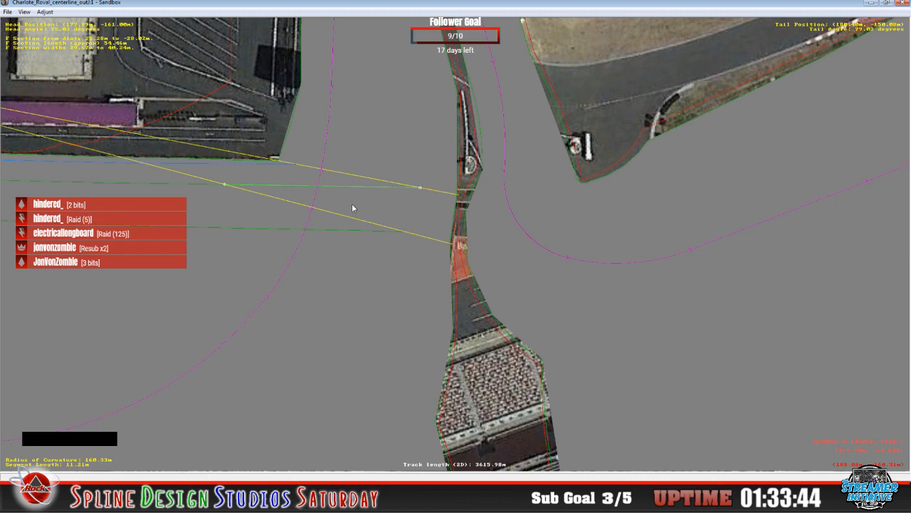
left_click(24, 11)
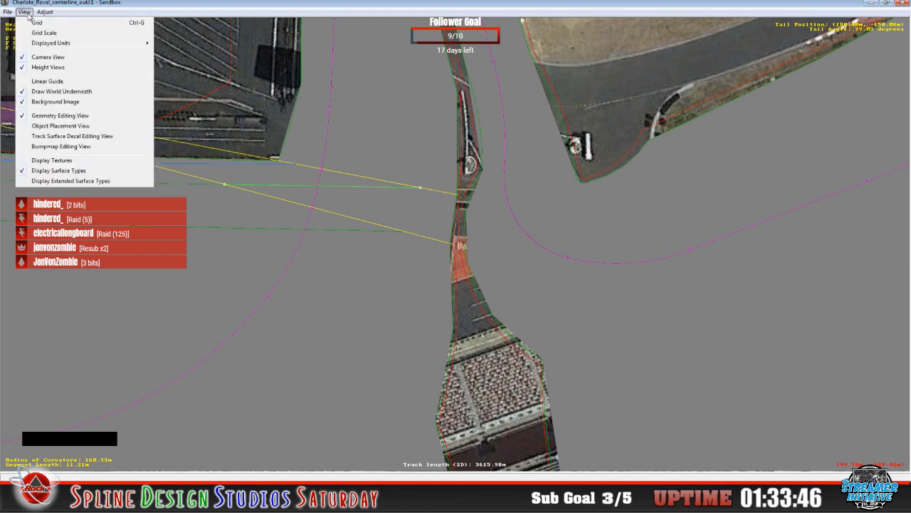
left_click(64, 161)
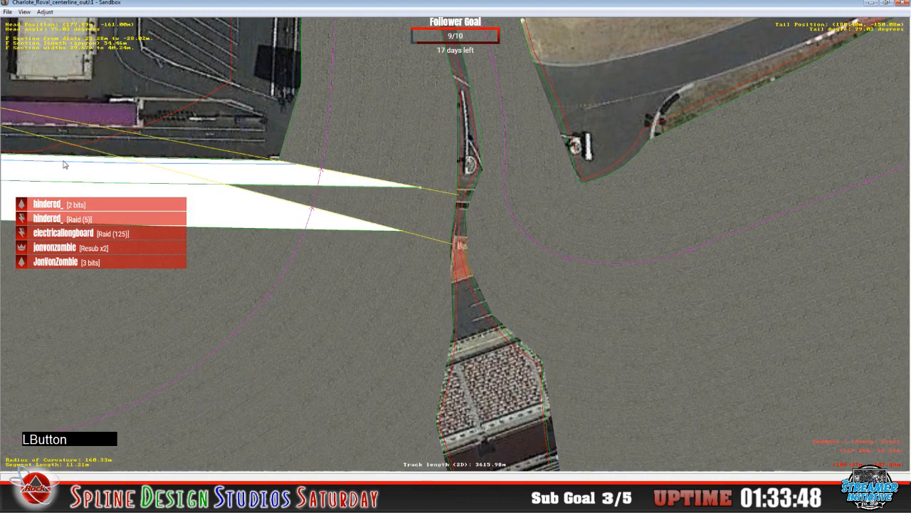
- Examine the white pit lane surfaces and the gap between them near the Bank of America logo, close up and from farther out
key("z")
key("x")
key("x")
key("x")
key("x")
key("x")
key("x")
key("x")
key("x")
key("x")
key("x")
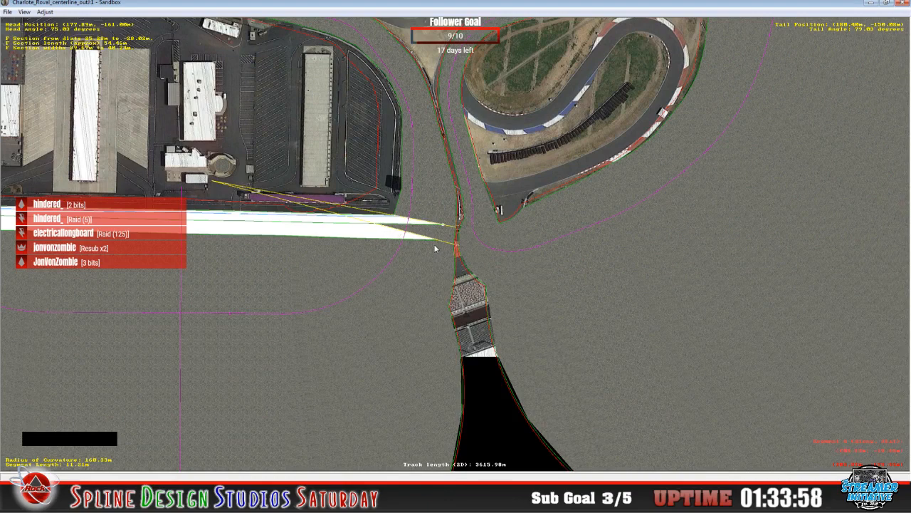
scroll(426, 236, "up", 5)
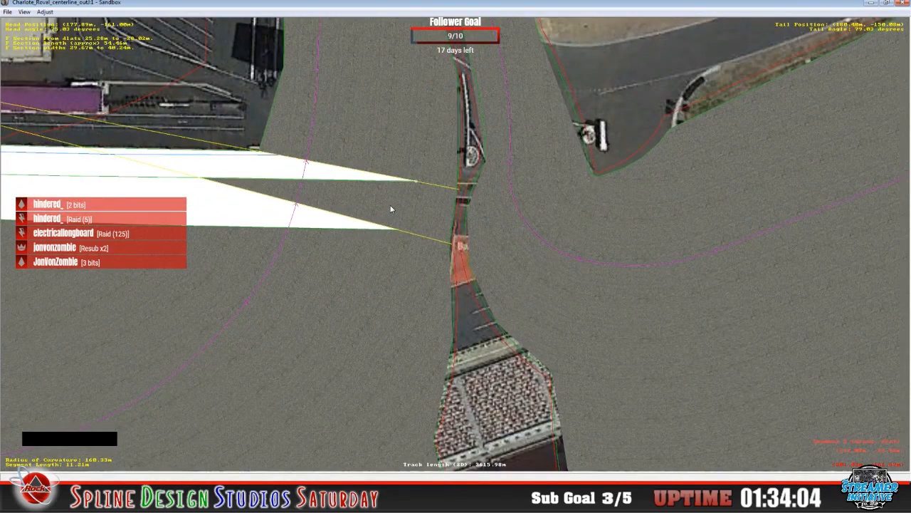
scroll(390, 208, "down", 5)
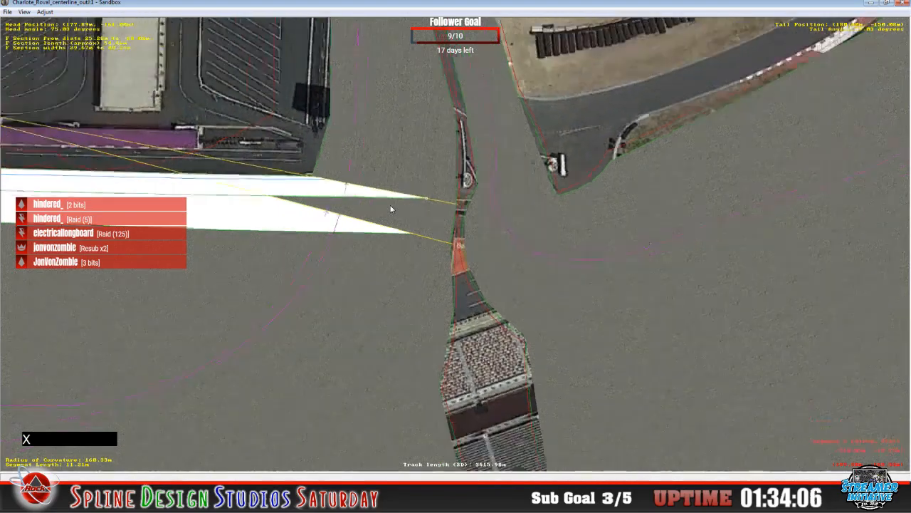
scroll(390, 208, "down", 2)
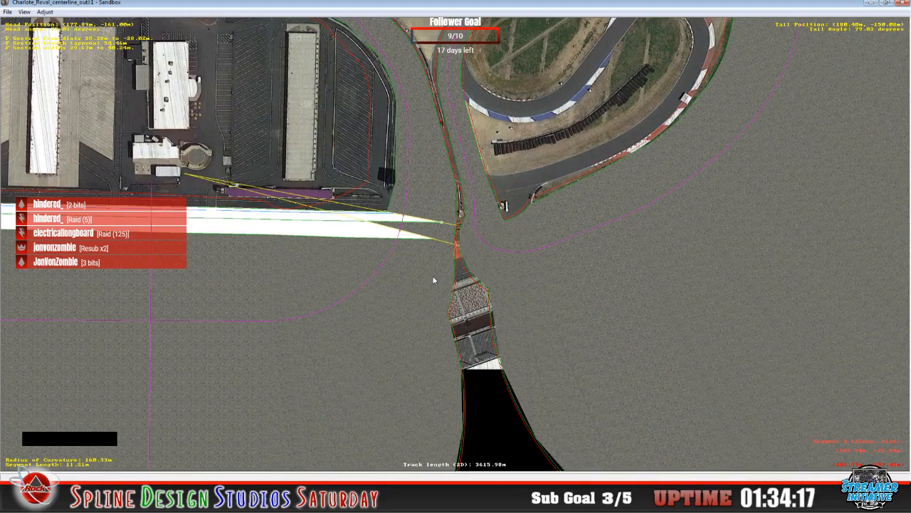
key("z")
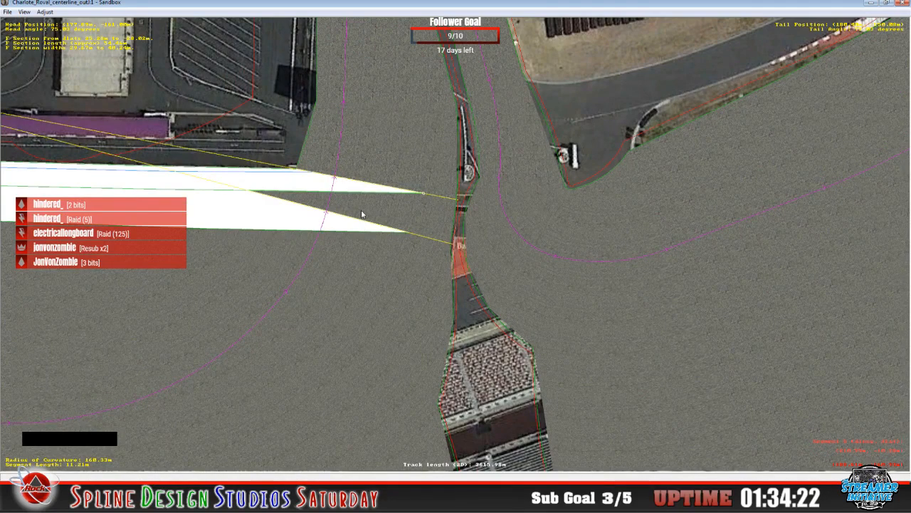
- Turn off the world drawing and move the barrier-side end of the 11.21 m segment's F section to -22.34 m
left_click(368, 191)
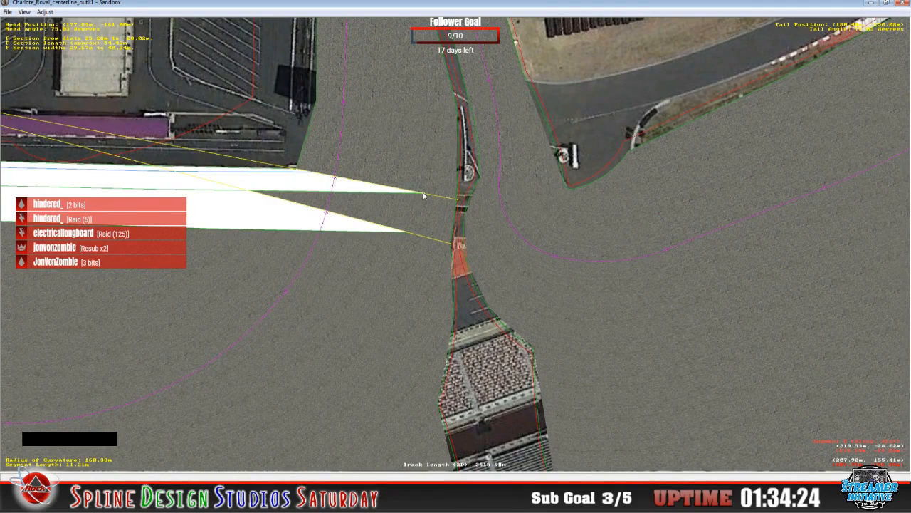
left_click_drag(423, 195, 350, 189)
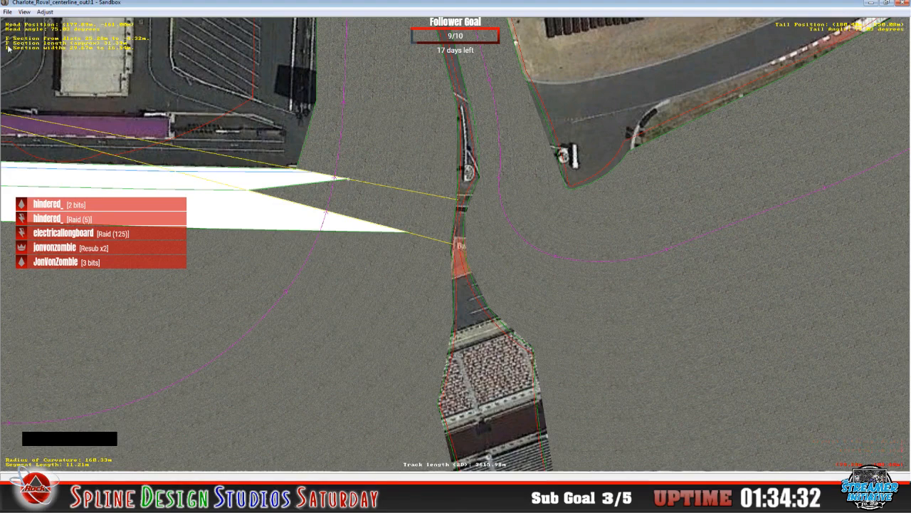
left_click(24, 12)
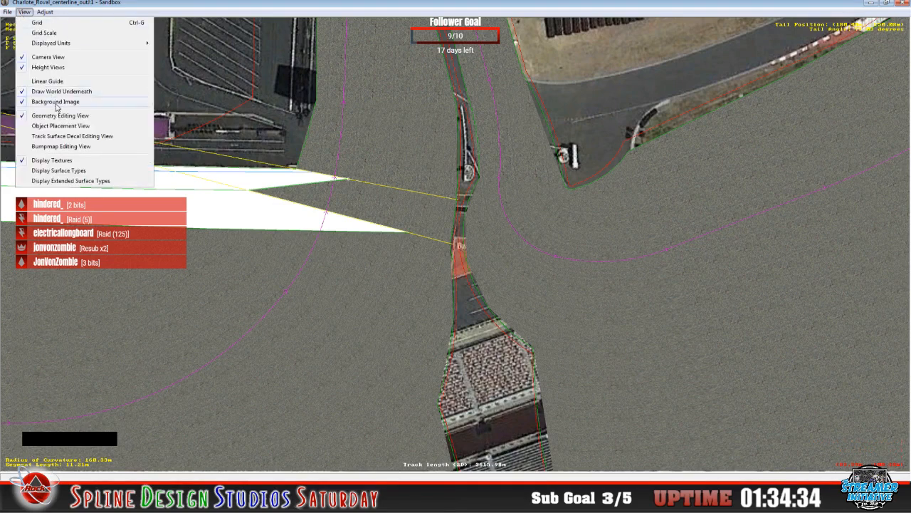
left_click(57, 104)
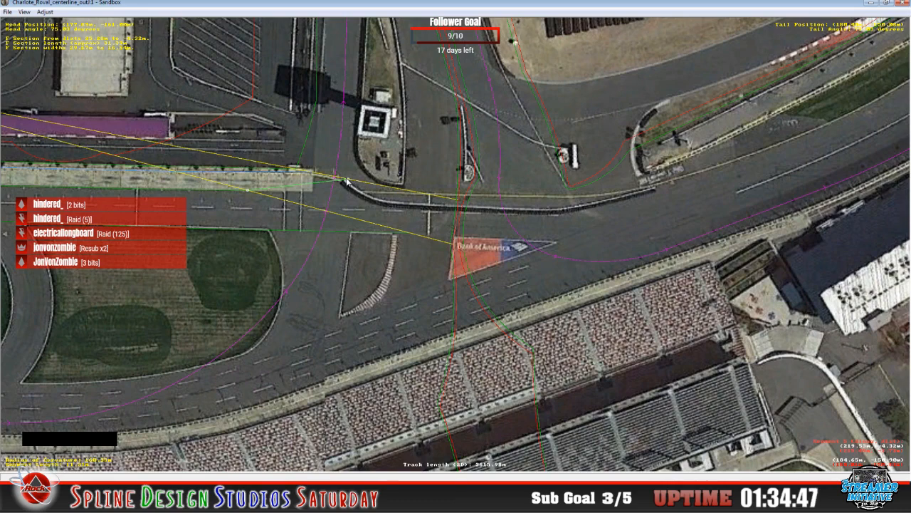
left_click_drag(347, 178, 398, 242)
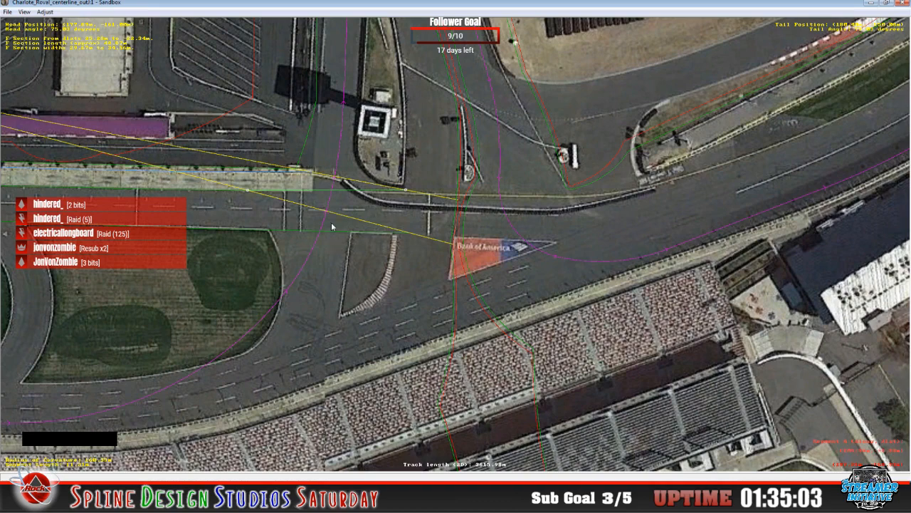
- Insert an F section across the open end of the pit lane in the 11.21 m segment, from -25.97 m to -22.34 m
left_click(386, 223)
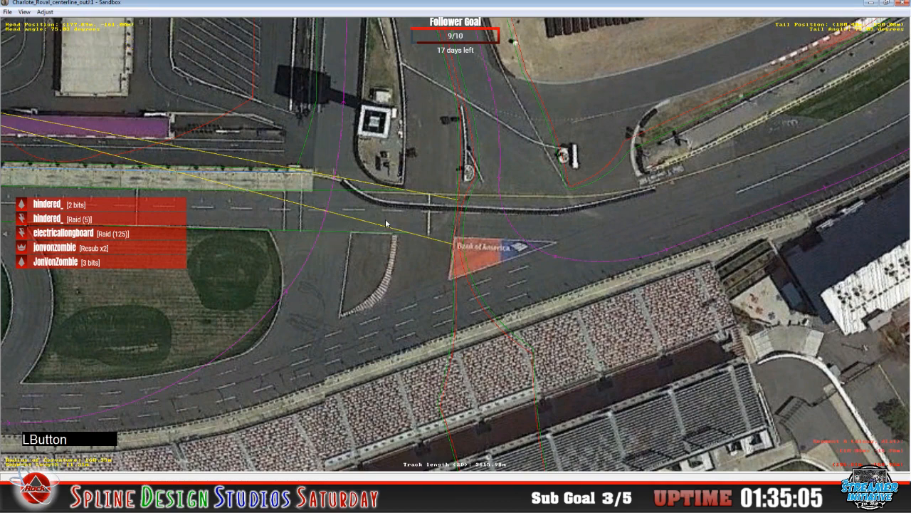
left_click(366, 234)
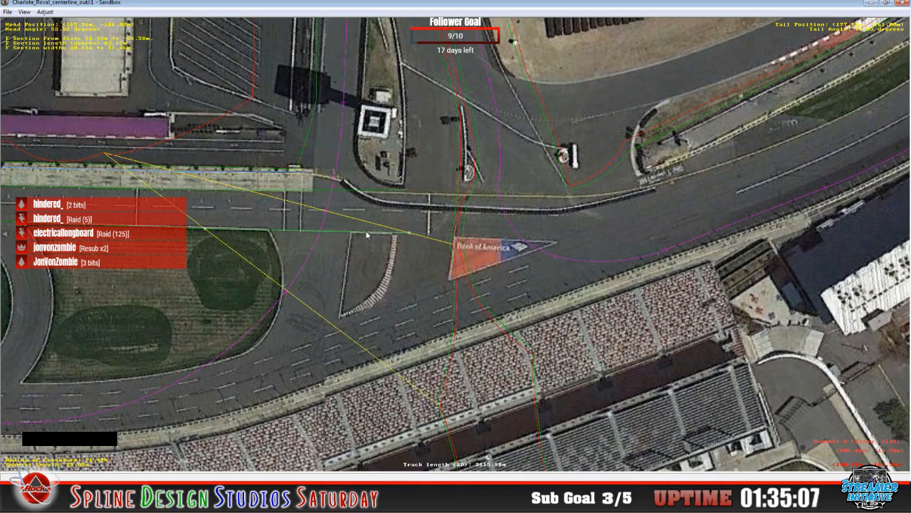
left_click(390, 191)
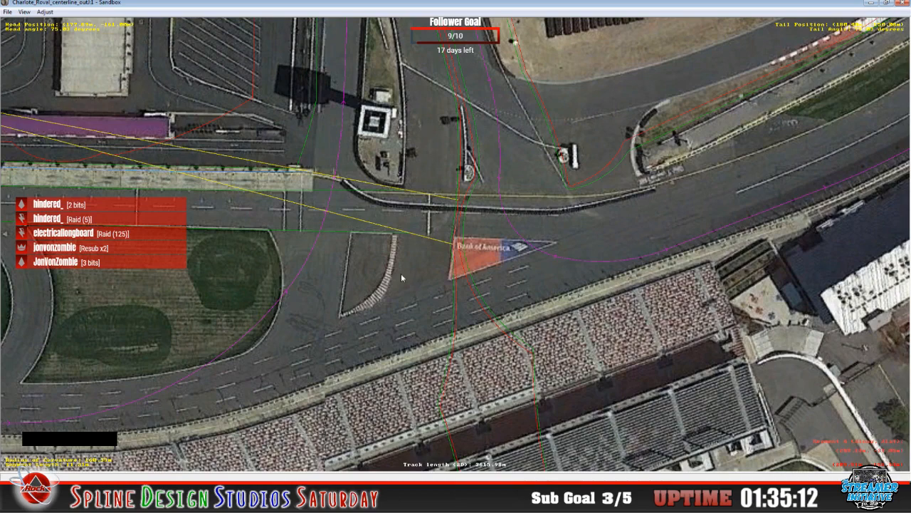
right_click(412, 221)
mouse_move(435, 289)
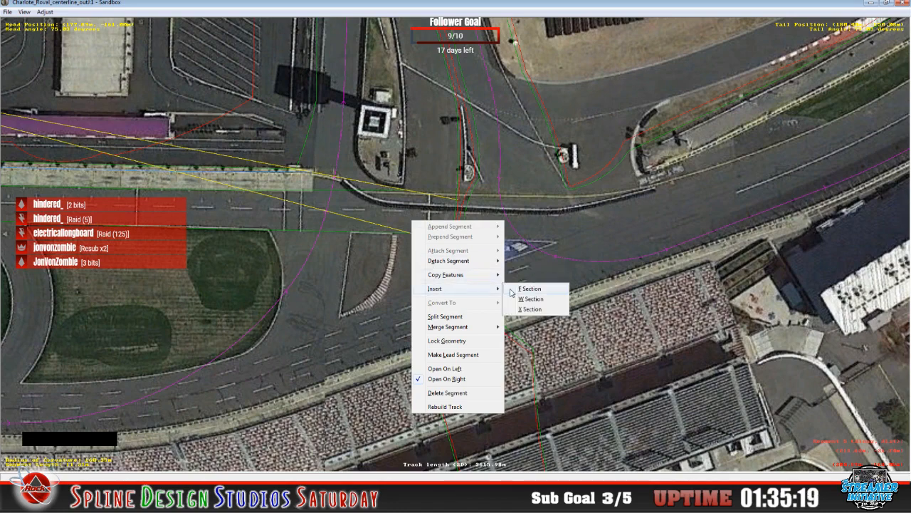
left_click(516, 289)
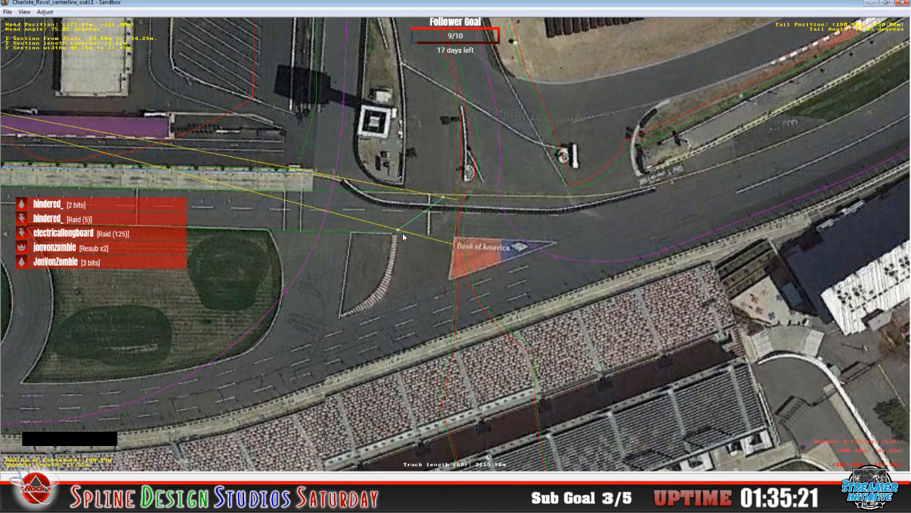
left_click_drag(398, 232, 404, 198)
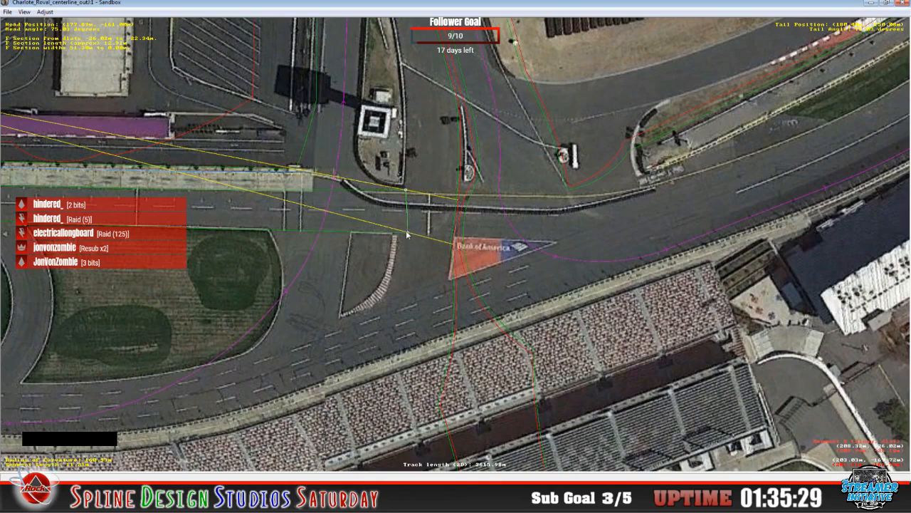
left_click_drag(409, 232, 408, 232)
- Align the new F section with the 28.08 m segment's F section at their shared boundary, setting its endpoint there to -23.98 m
key("z")
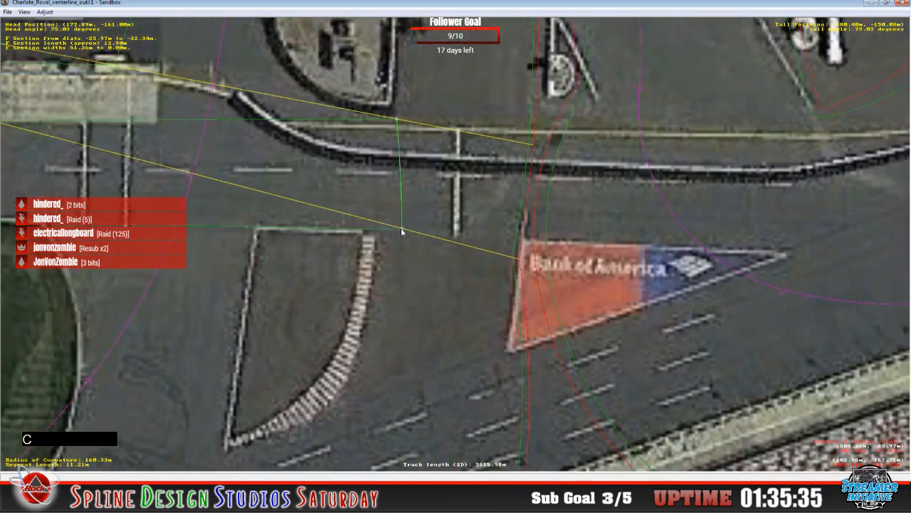
left_click(406, 231)
mouse_move(405, 230)
left_mouse_down()
mouse_move(414, 232)
mouse_move(403, 233)
left_mouse_up()
left_click(396, 226)
left_click(391, 231)
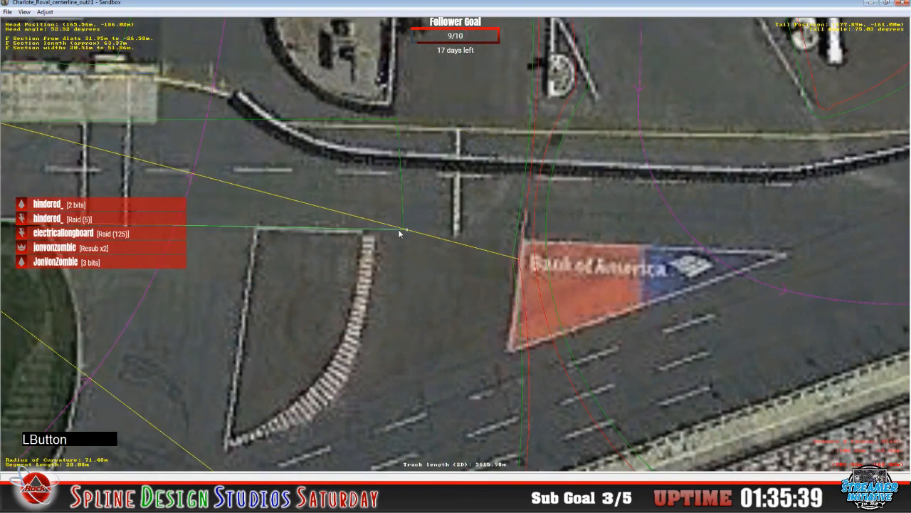
left_click(403, 230)
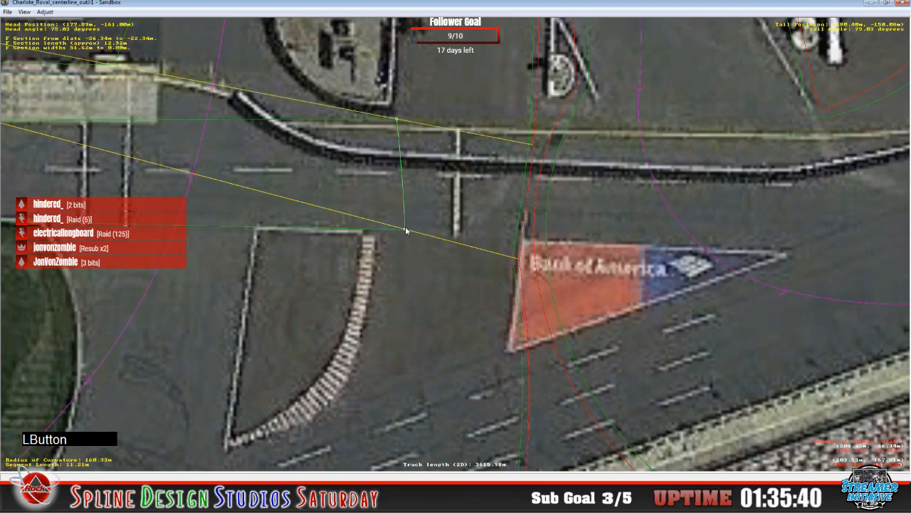
left_click(405, 229)
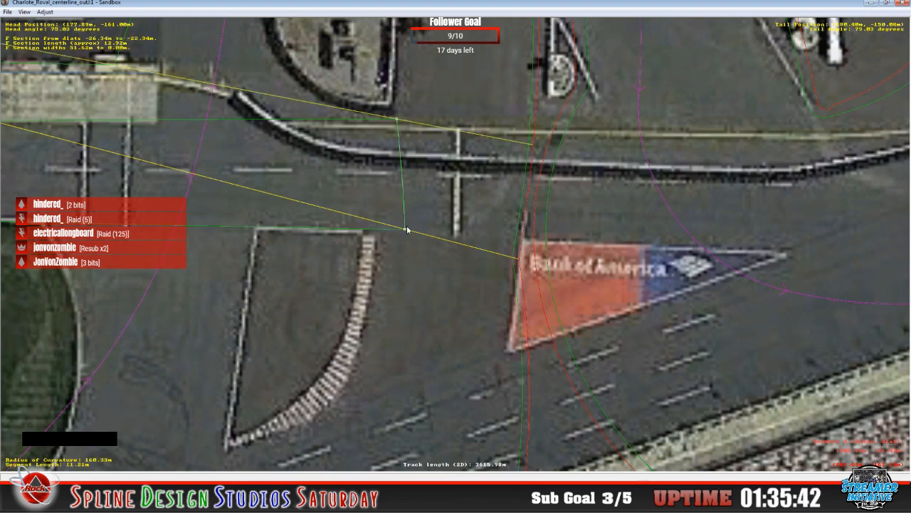
left_click(407, 230)
left_click(406, 232)
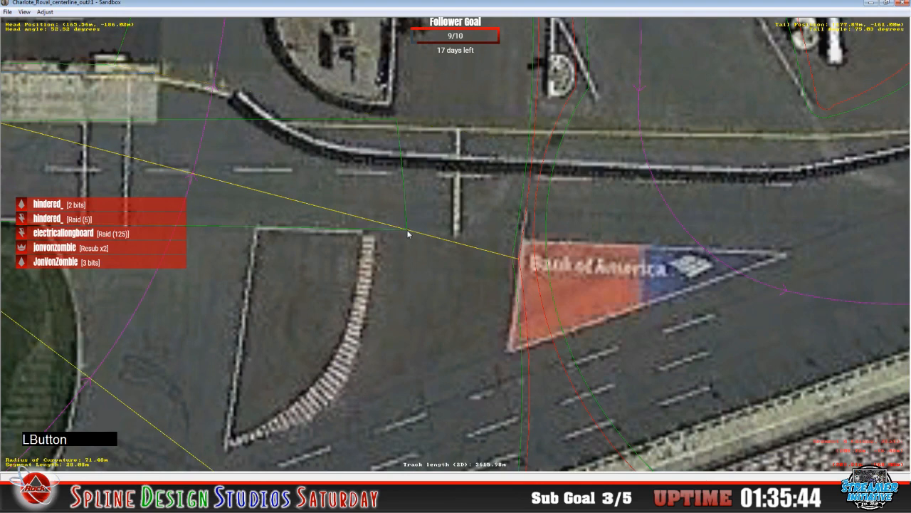
left_click(407, 230)
left_click_drag(407, 230, 385, 229)
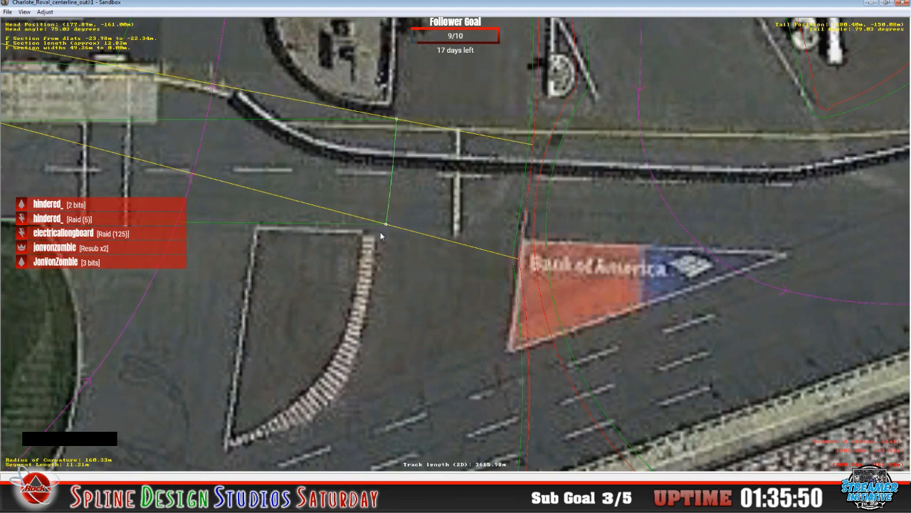
- Draw the world underneath again and switch the surface display to extended surface types
scroll(381, 236, "down", 5)
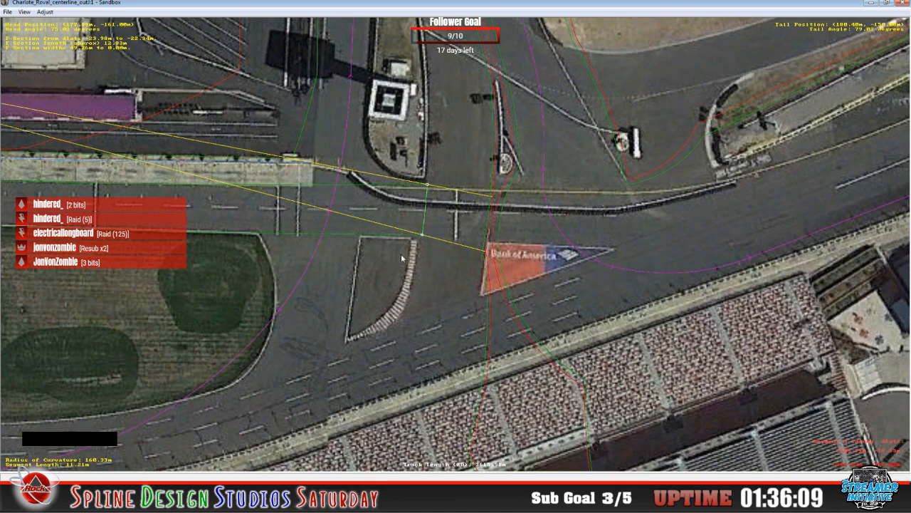
left_click(444, 223)
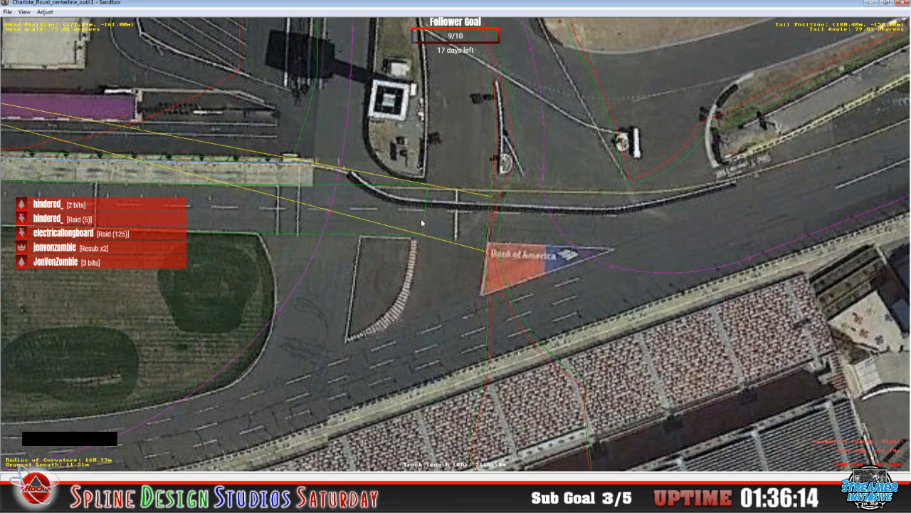
left_click(425, 220)
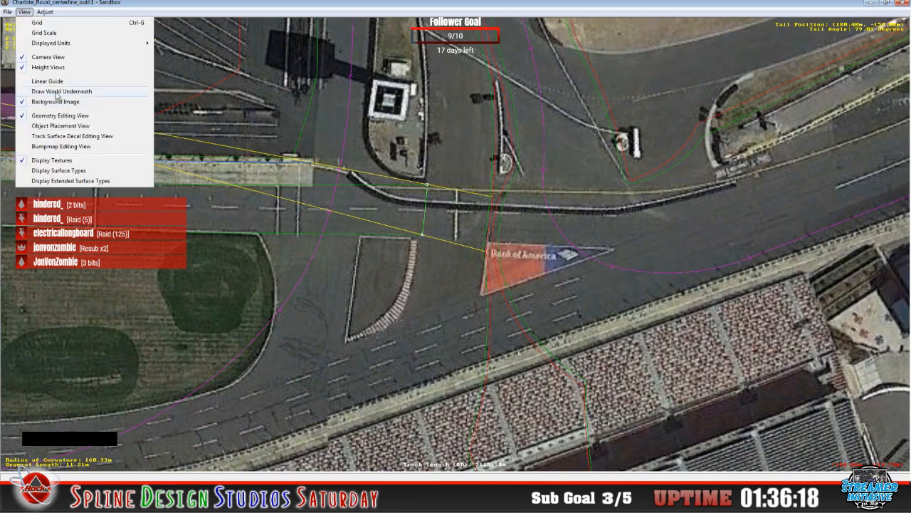
left_click(57, 93)
left_click(24, 12)
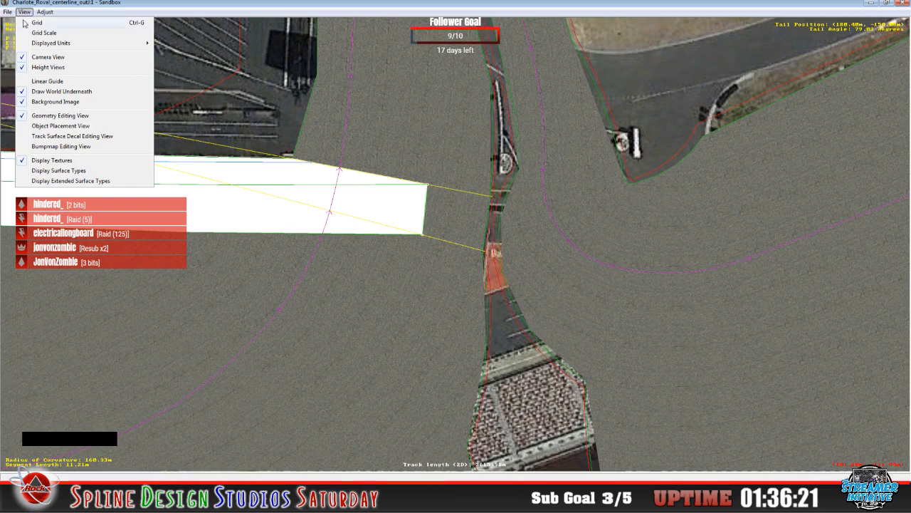
left_click(63, 181)
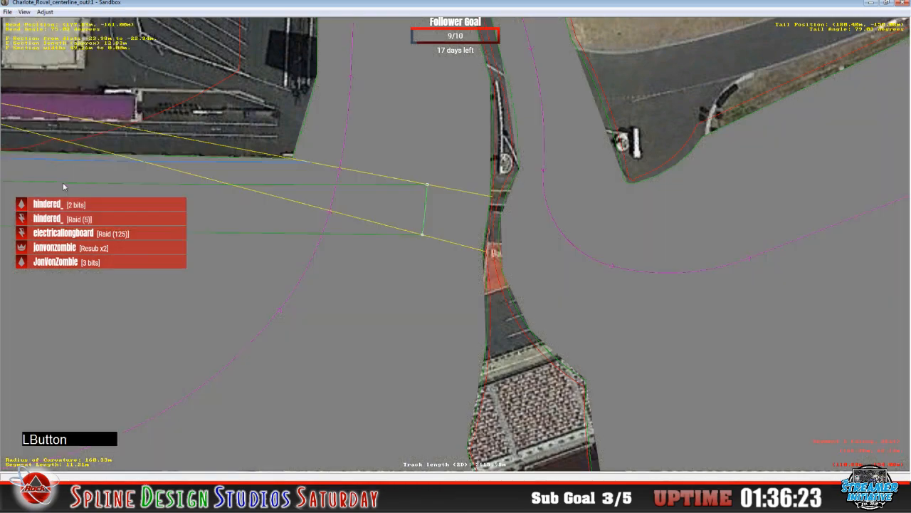
- Set the surface type of the 11.21 m segment's F section ending at -22.34 m, beside the pit wall, to asphalt Pit Stall
left_click(425, 224)
left_click(386, 186)
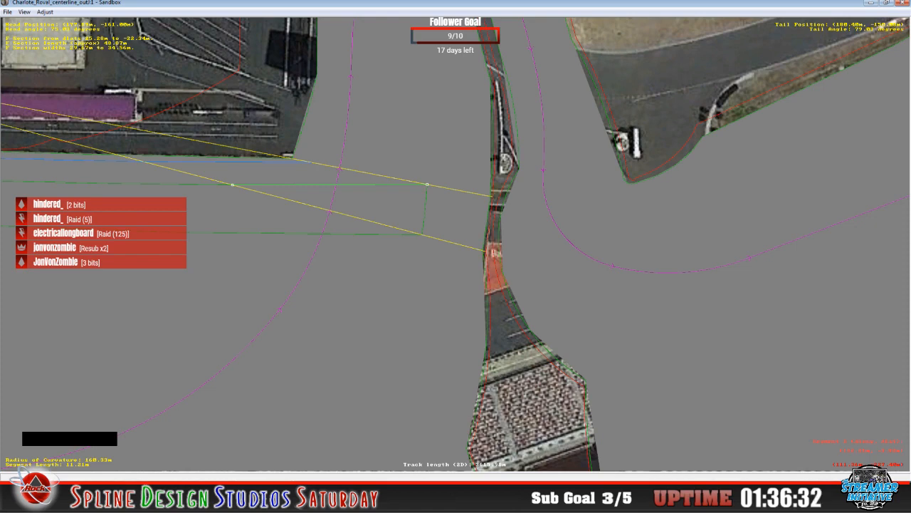
double_click(229, 421)
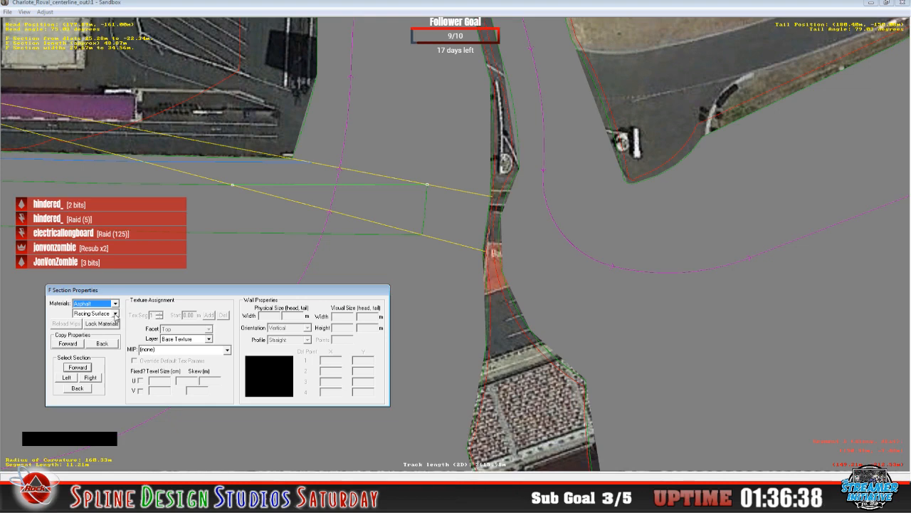
left_click(114, 314)
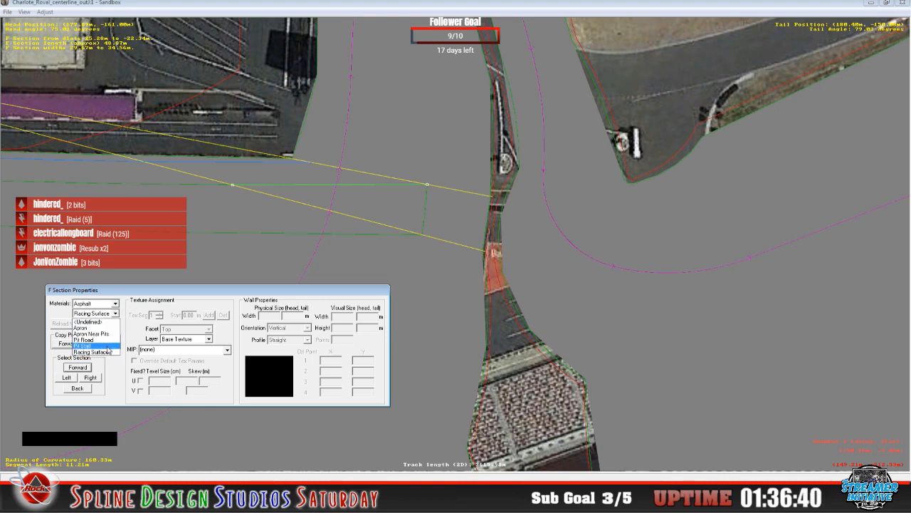
left_click(109, 344)
left_click(78, 388)
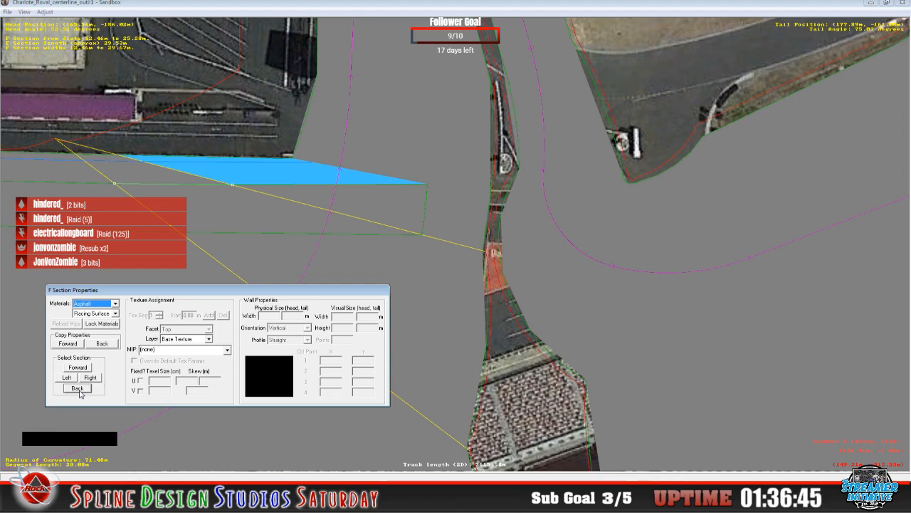
left_click(78, 367)
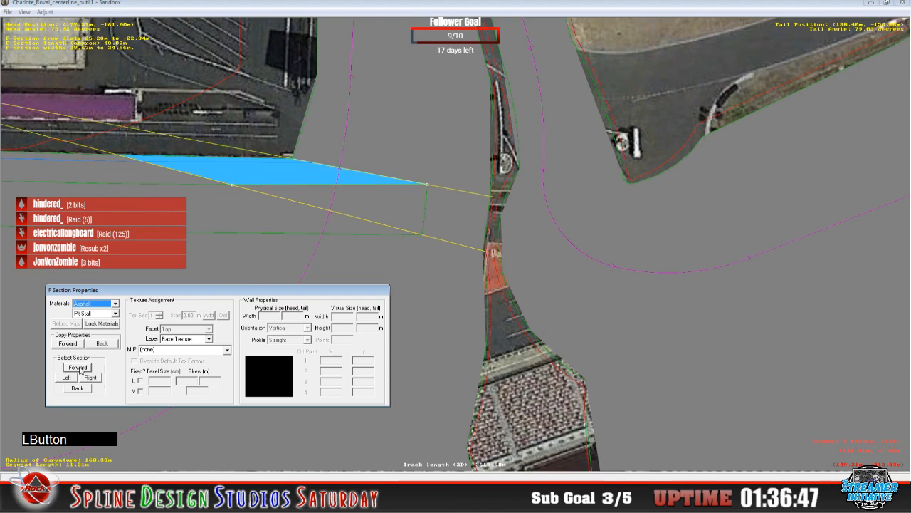
left_click(96, 380)
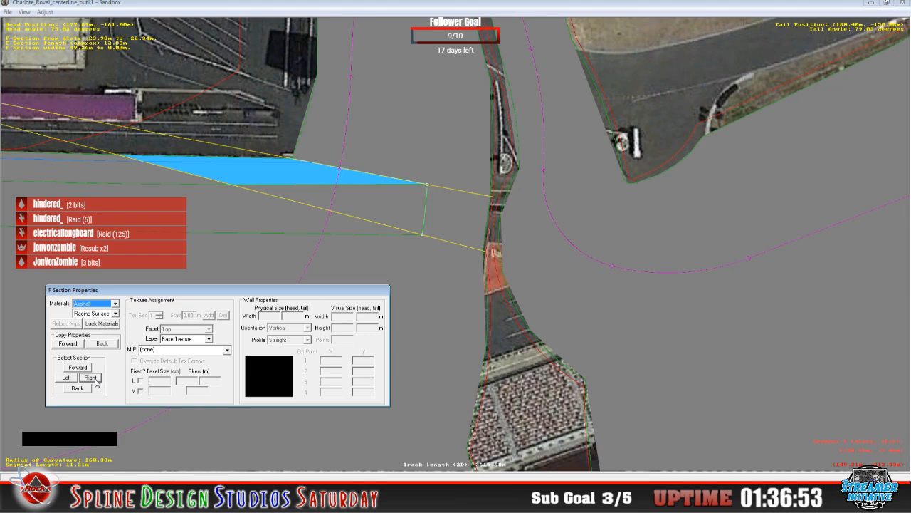
left_click(95, 380)
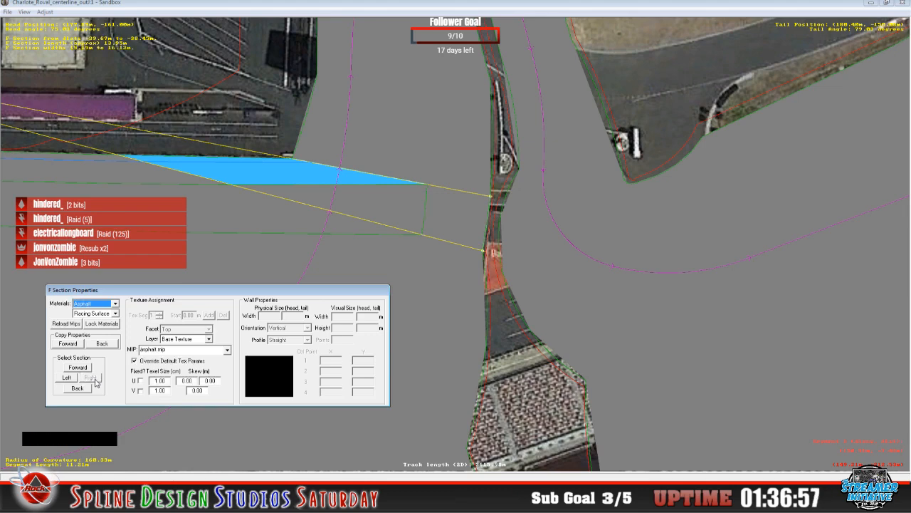
- Set the surface type of the 28.08 m segment's F section ending at -23.98 m to asphalt Pit Road
left_click(359, 238)
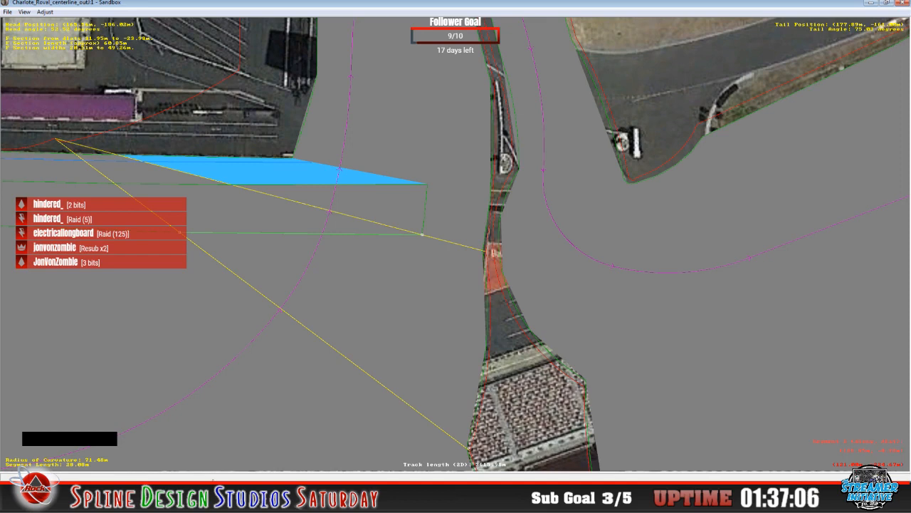
double_click(210, 430)
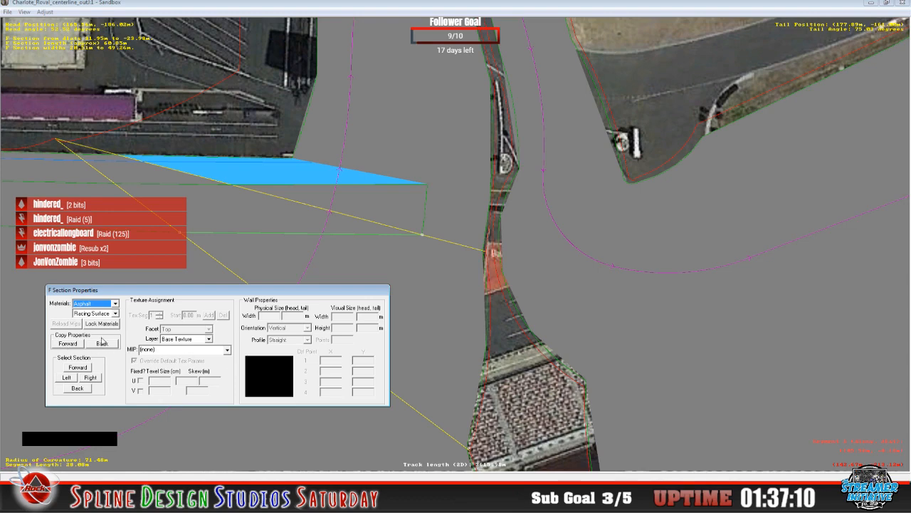
left_click(115, 314)
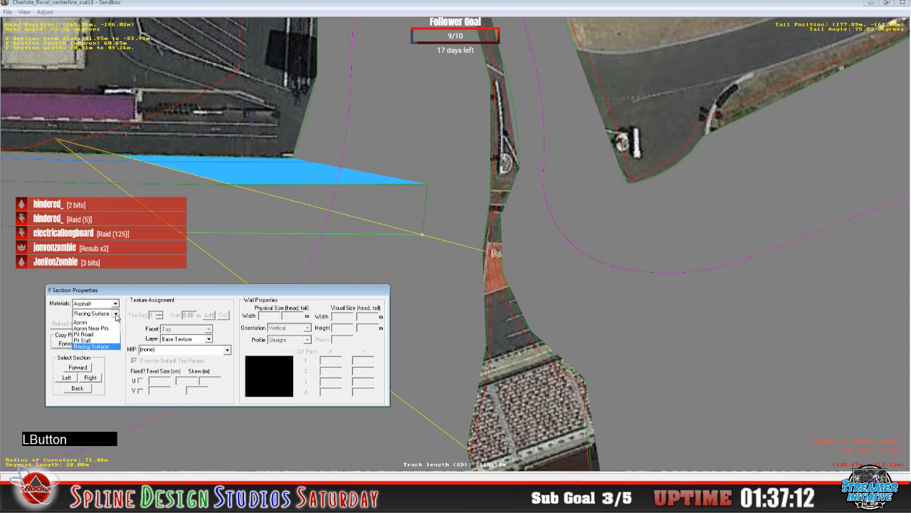
left_click(108, 340)
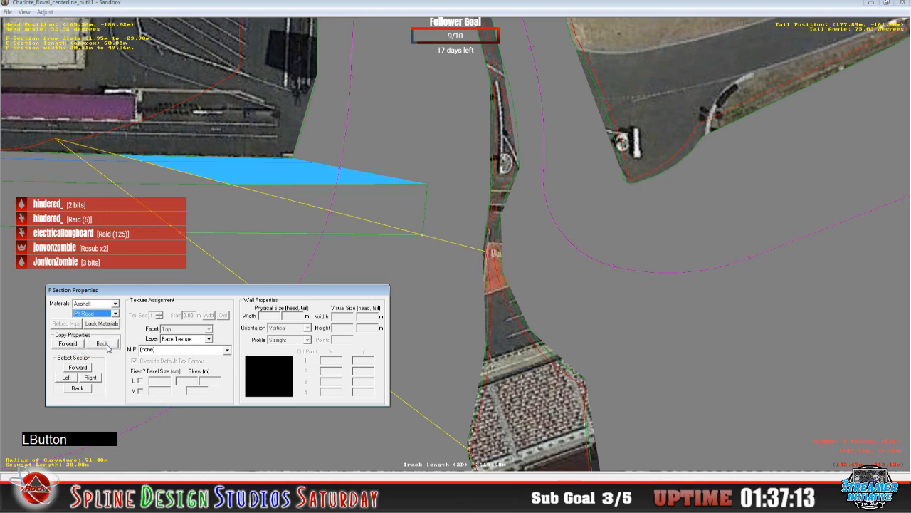
left_click(77, 388)
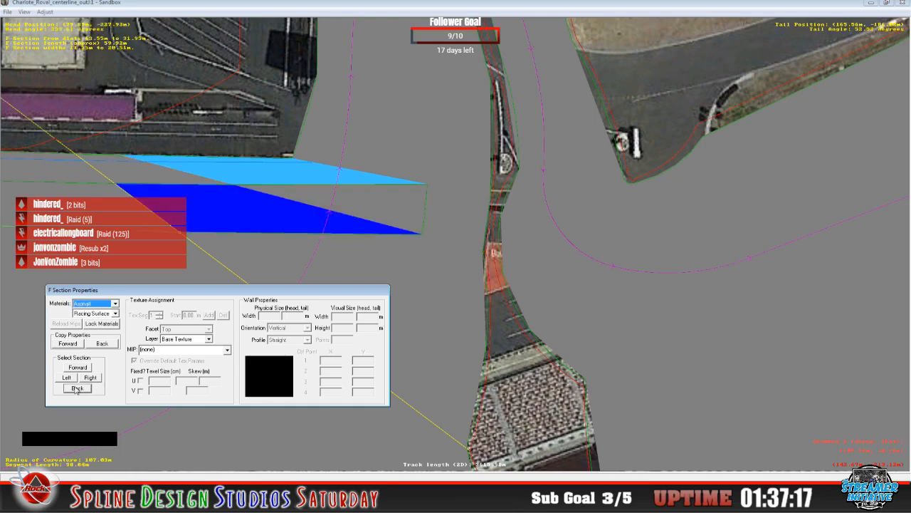
left_click(78, 367)
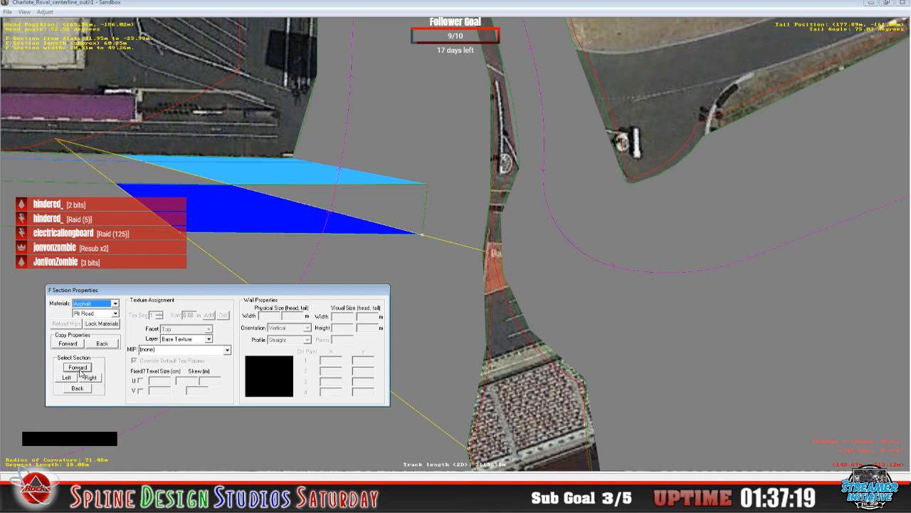
- Set the F section closing off the pit lane end in the 11.21 m segment to asphalt Pit Road
left_click(428, 211)
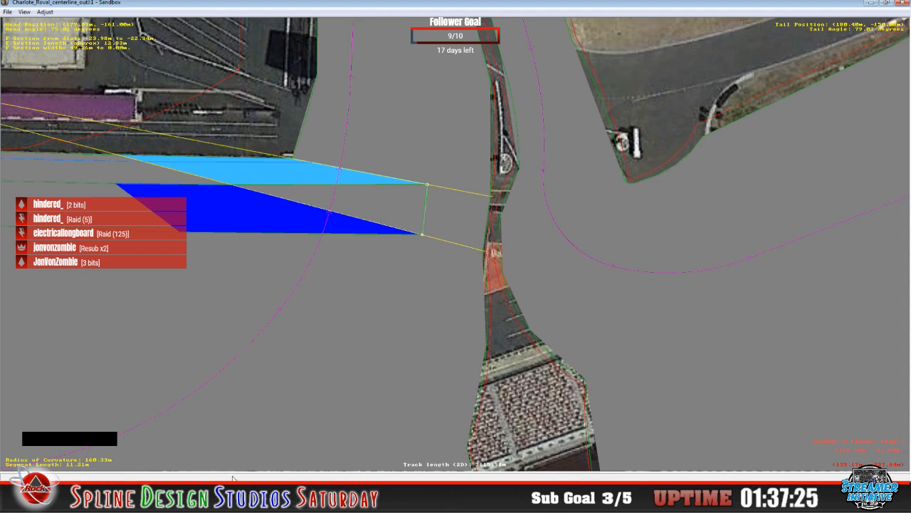
left_click(223, 426)
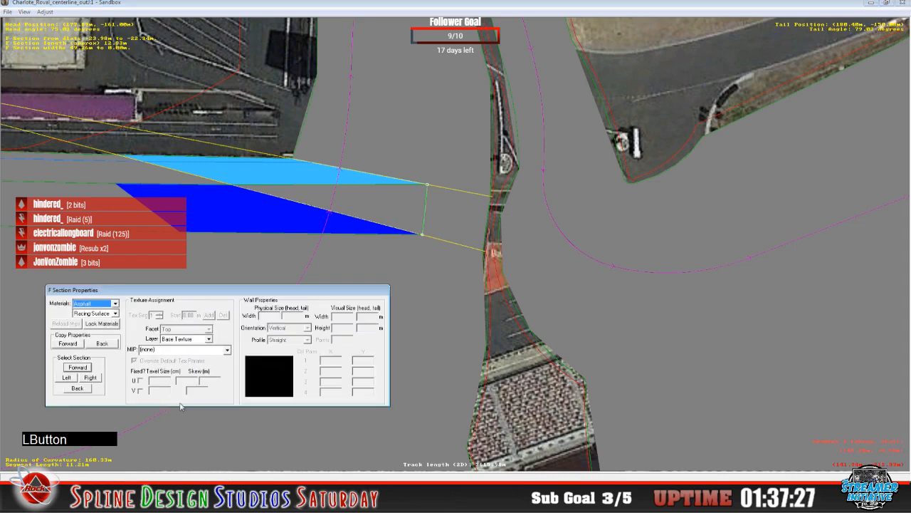
left_click(115, 314)
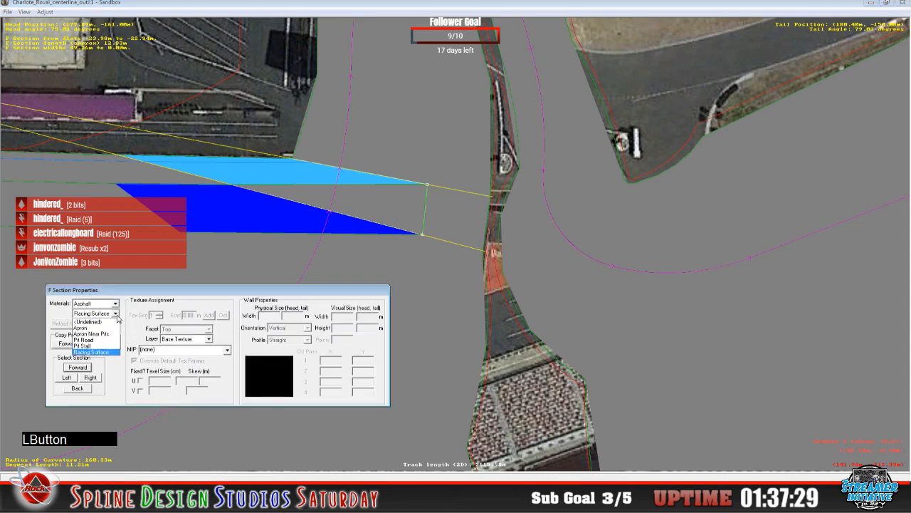
left_click(97, 340)
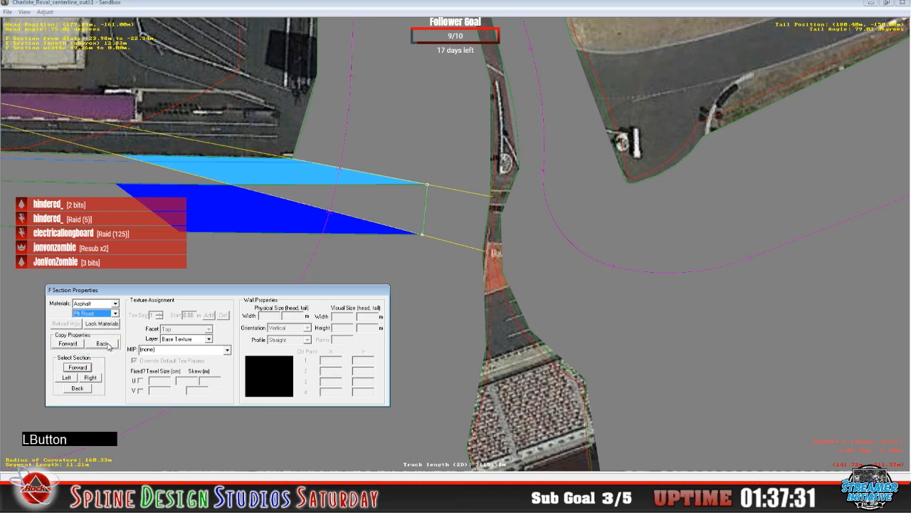
left_click(78, 388)
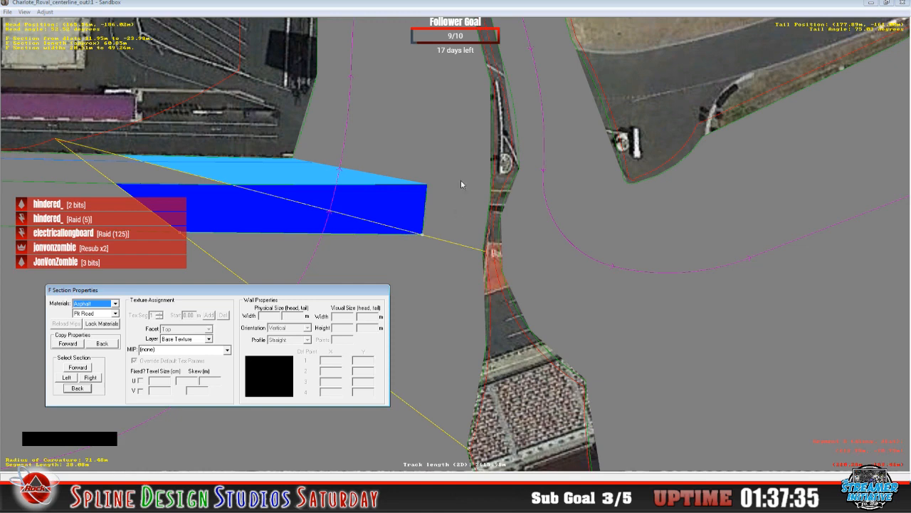
- Compare the coloured pit surfaces with the aerial image by toggling the world drawing, leaving it turned off
left_click(24, 12)
left_click(50, 92)
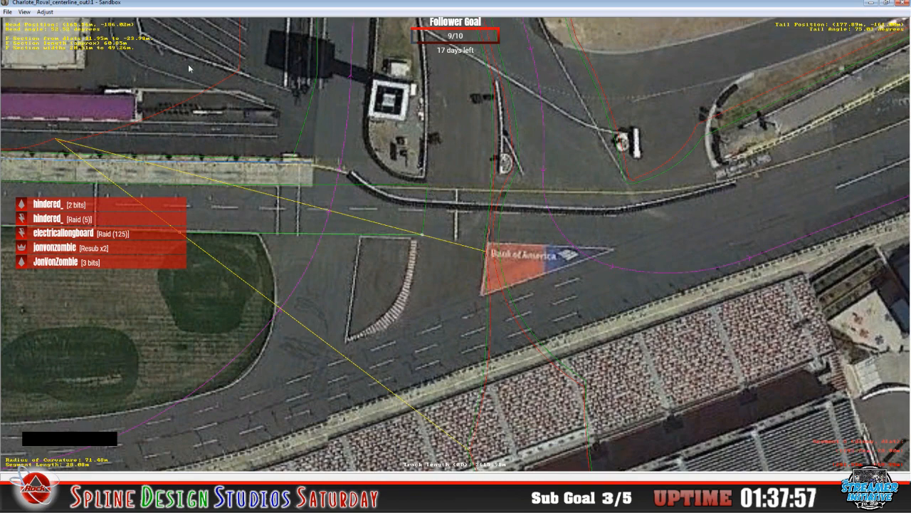
left_click(24, 12)
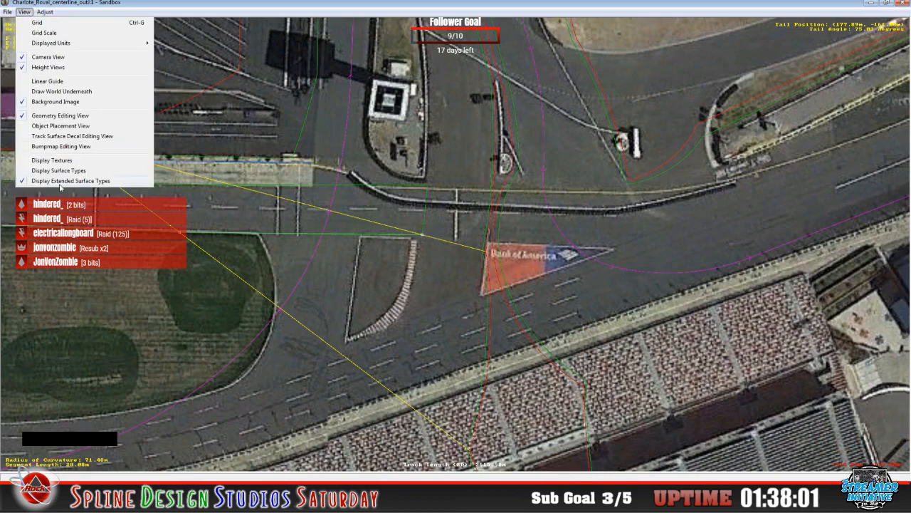
left_click(50, 92)
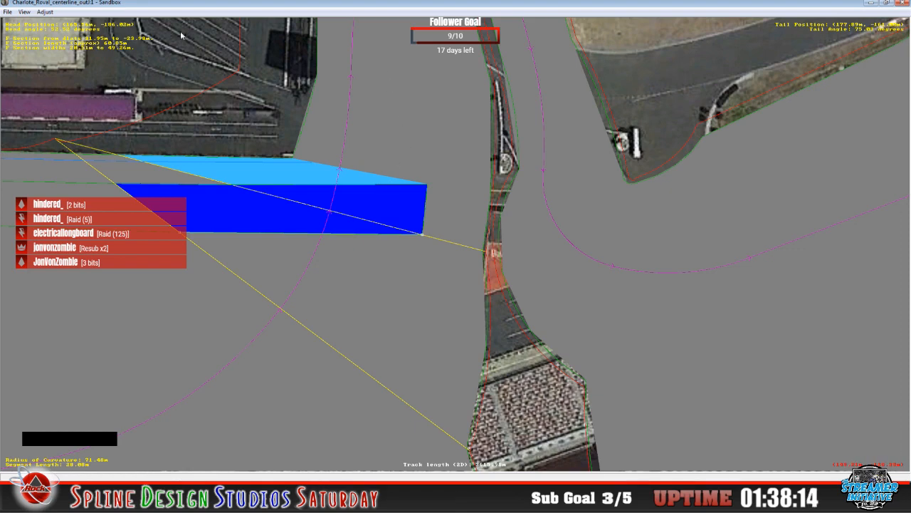
left_click(24, 11)
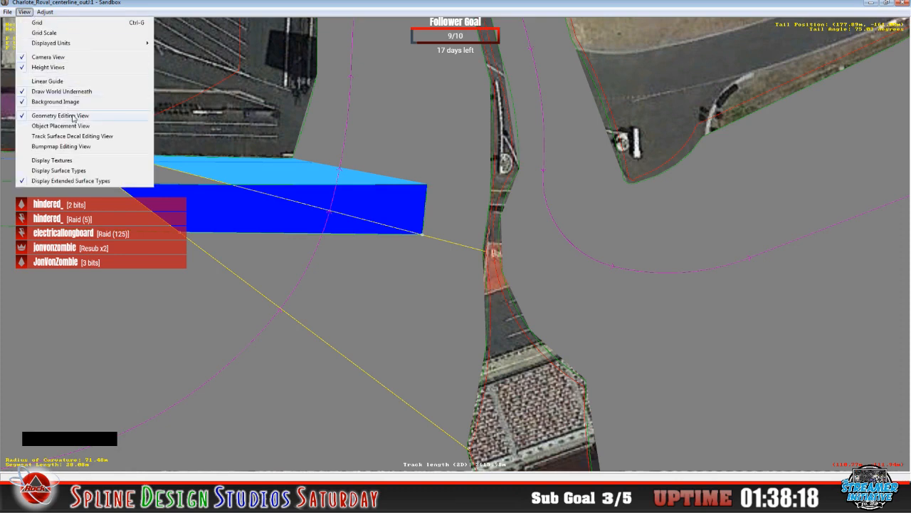
left_click(65, 93)
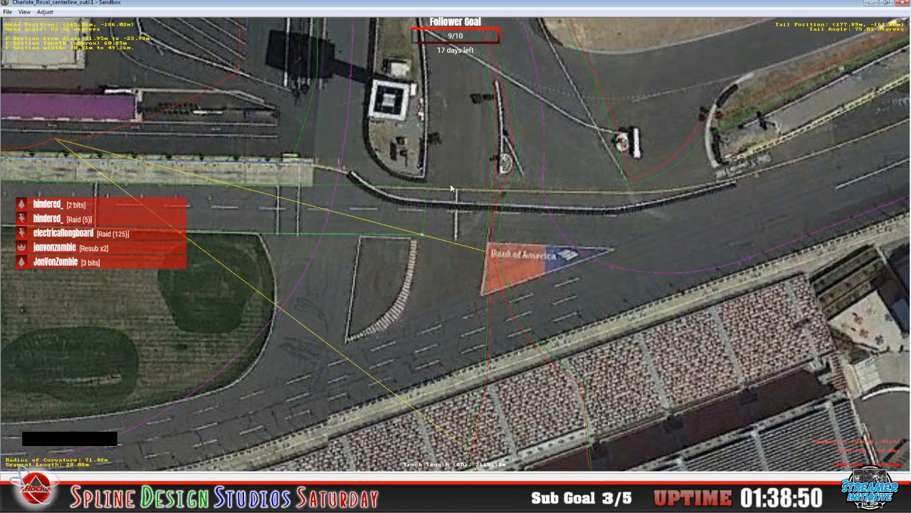
- Insert an F section in the 23.88 m segment beyond the pit lane end and move its head end to -22.34 m
left_click(441, 162)
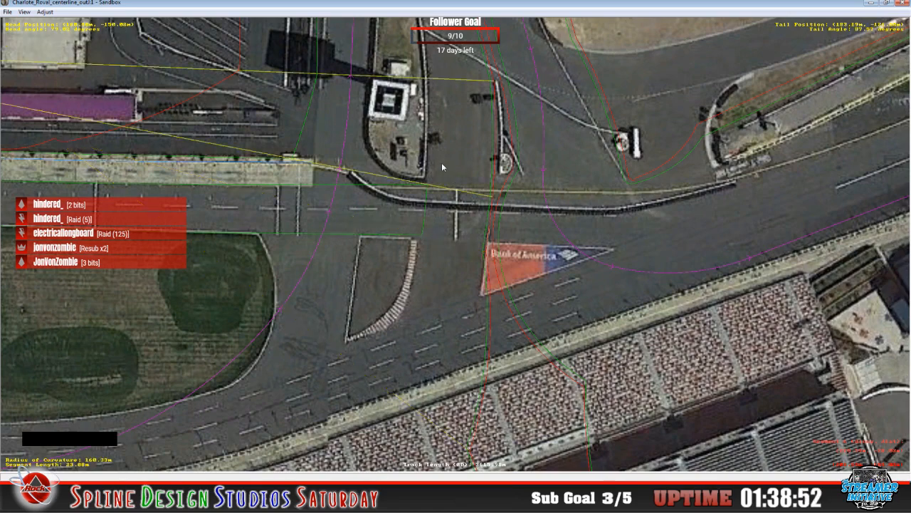
right_click(445, 159)
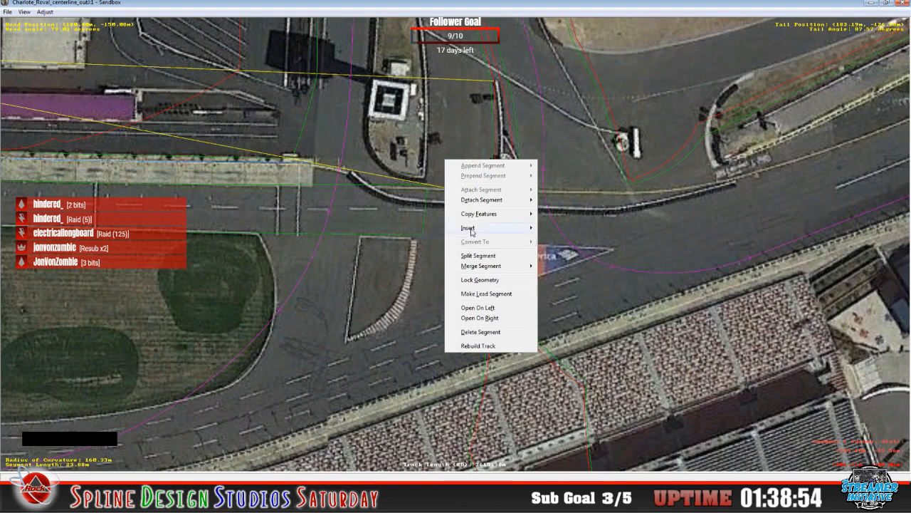
mouse_move(472, 229)
left_click(552, 232)
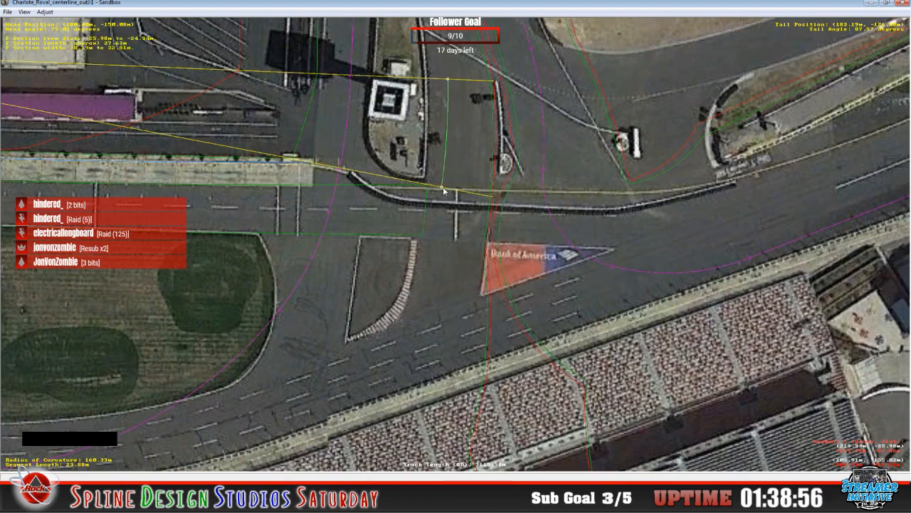
left_click_drag(443, 189, 428, 186)
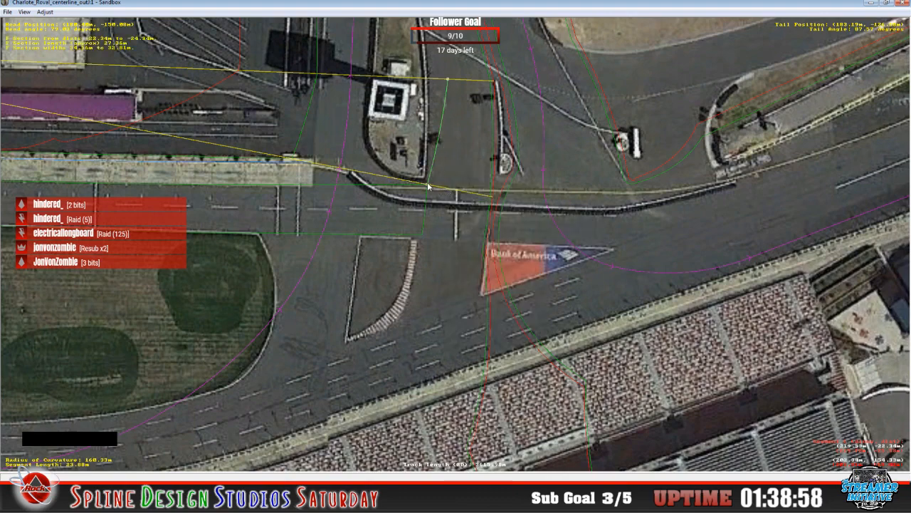
- Move the new F section's tail end beside the tower wall to -20.50 m and adjust its head end to -22.27 m
key("z")
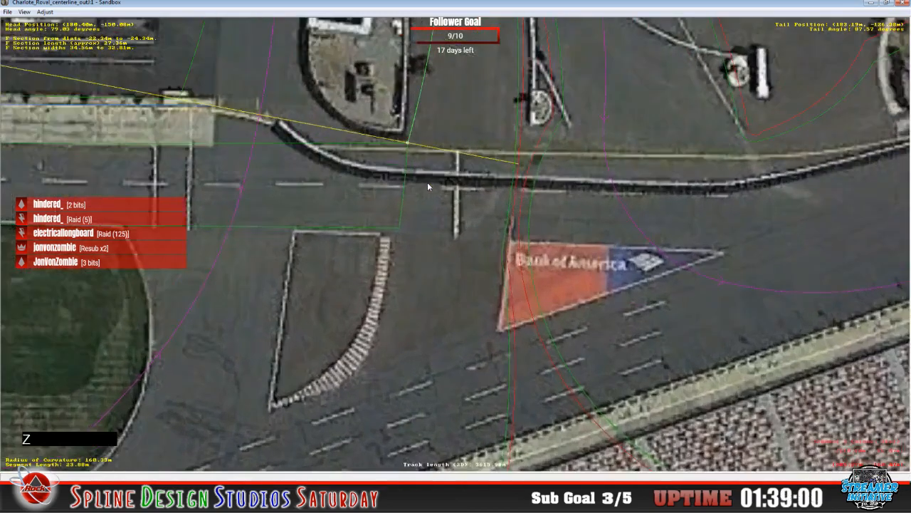
key("c")
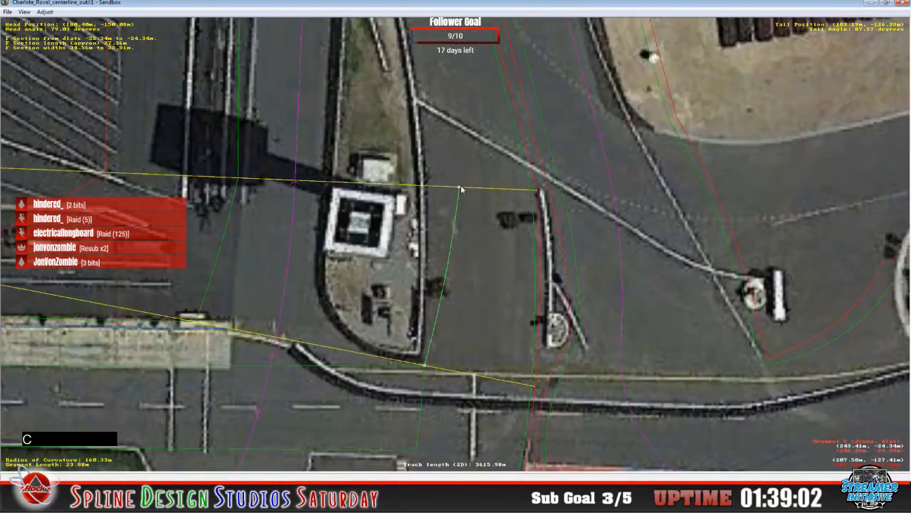
left_click_drag(461, 189, 433, 187)
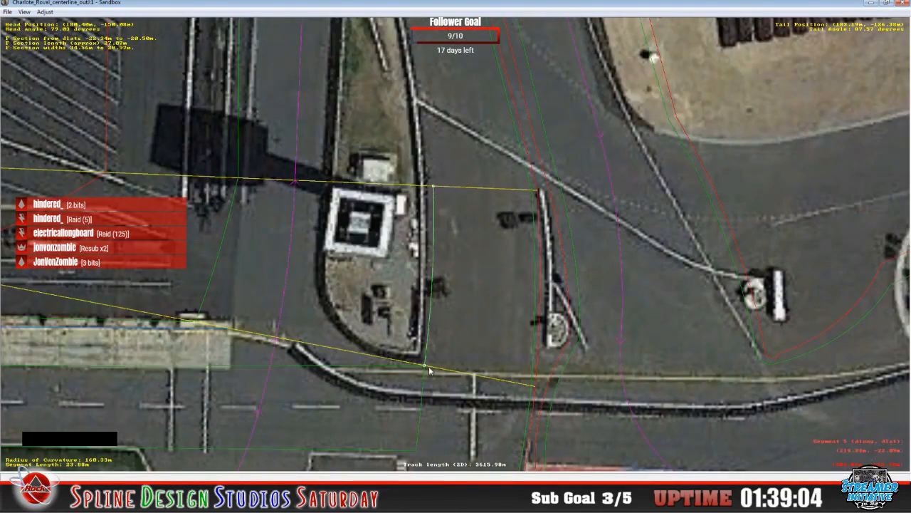
left_click_drag(430, 366, 424, 369)
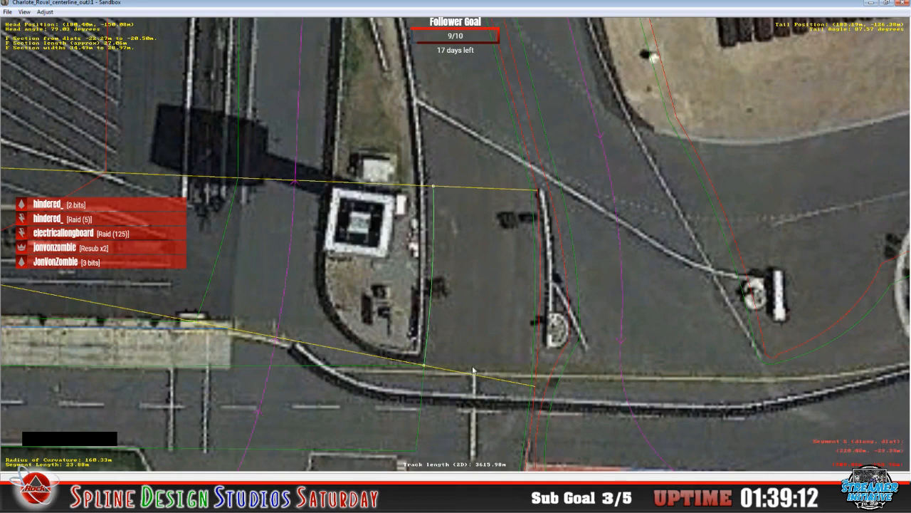
- Insert an F section in the straight segment beyond the square tower and line up its near end with the preceding section
left_click_drag(433, 187, 432, 169)
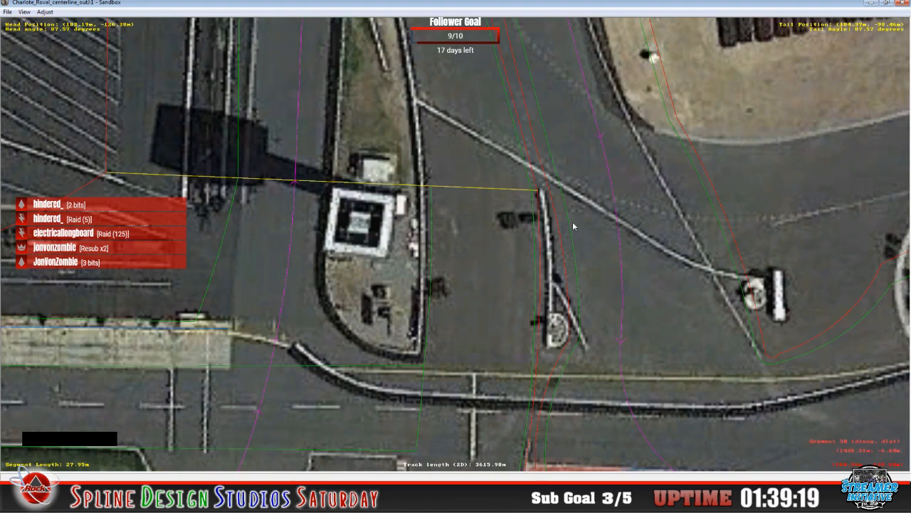
scroll(572, 222, "down", 3)
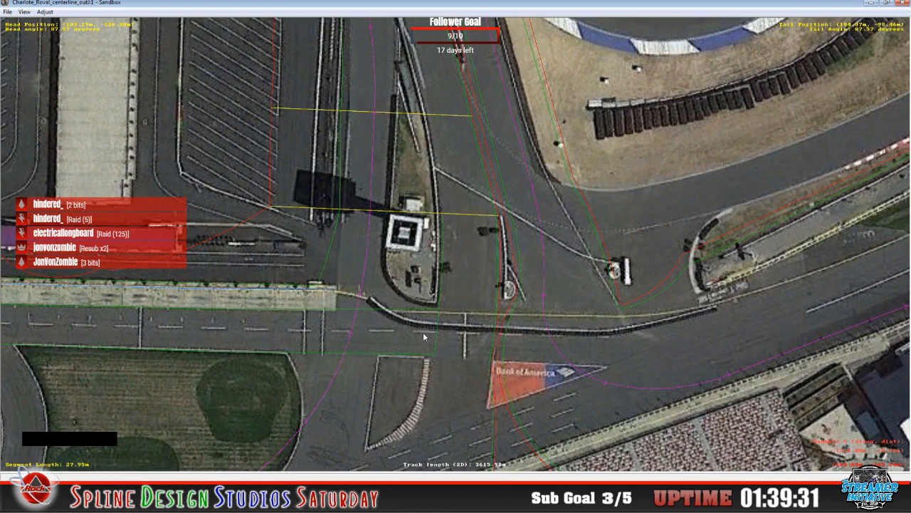
left_click(454, 181)
right_click(454, 181)
mouse_move(475, 252)
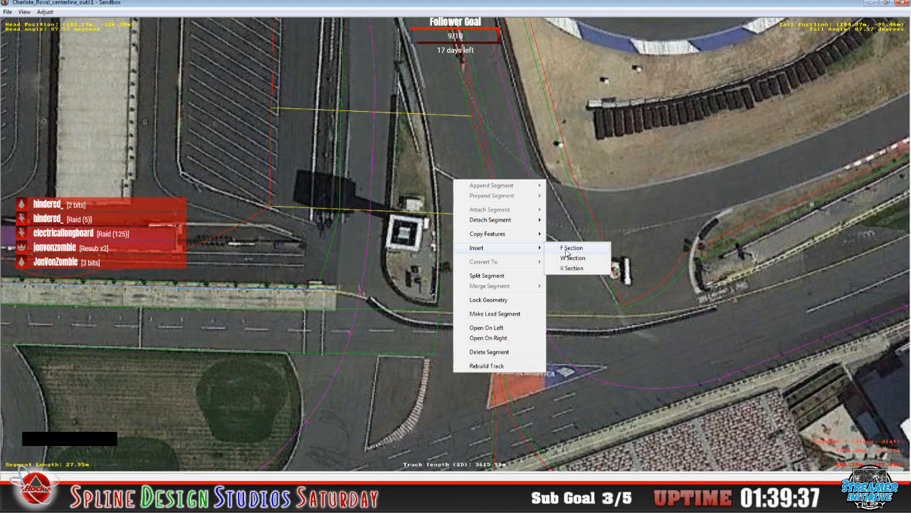
left_click(570, 249)
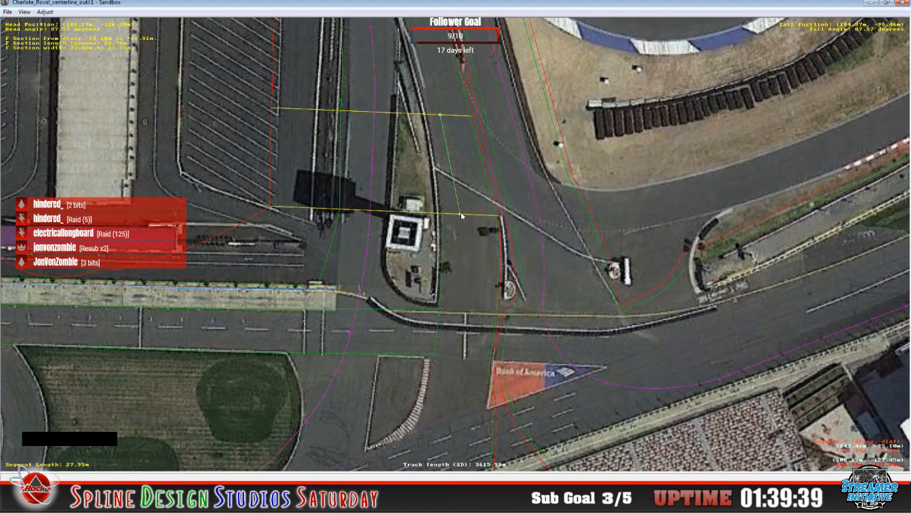
left_click_drag(464, 215, 445, 221)
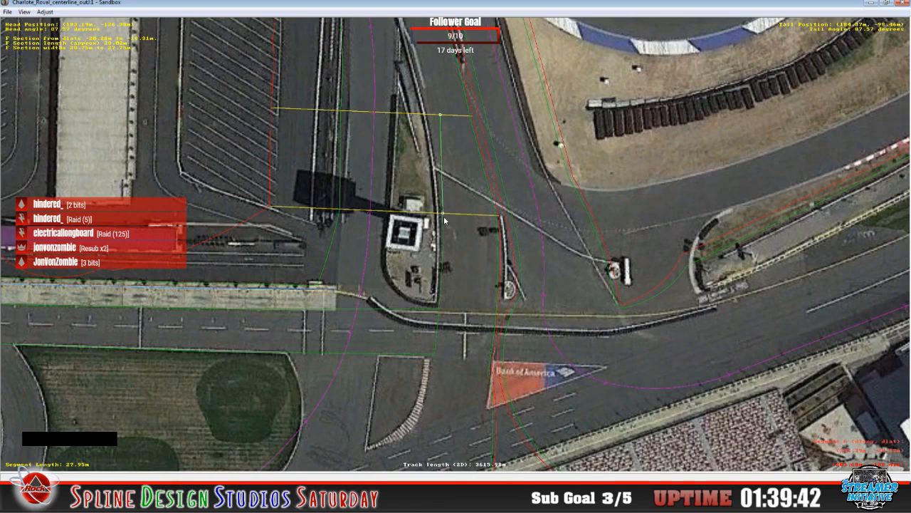
- Move the new F section's far end to the wall at about -15.2 m dlat and the shared joint to about -19.9 m
key("z")
key("c")
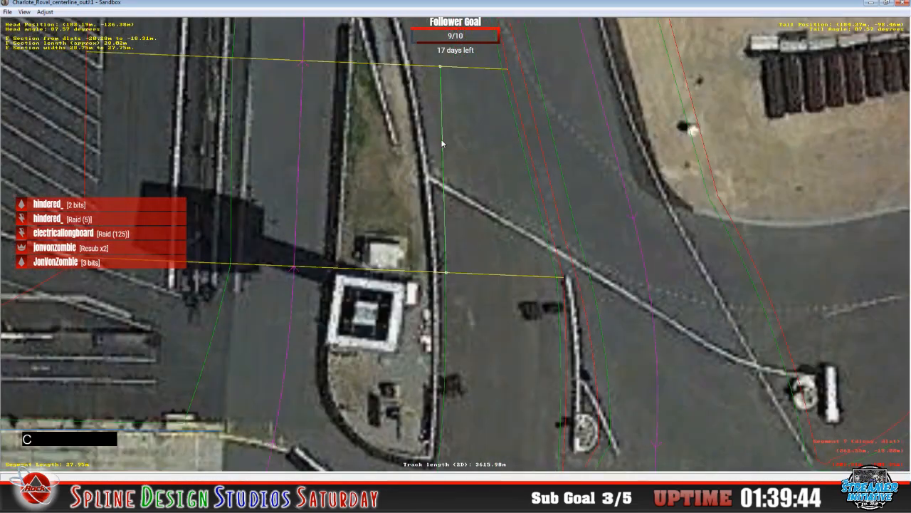
left_click_drag(440, 66, 417, 66)
left_click_drag(446, 272, 447, 281)
left_click(447, 278)
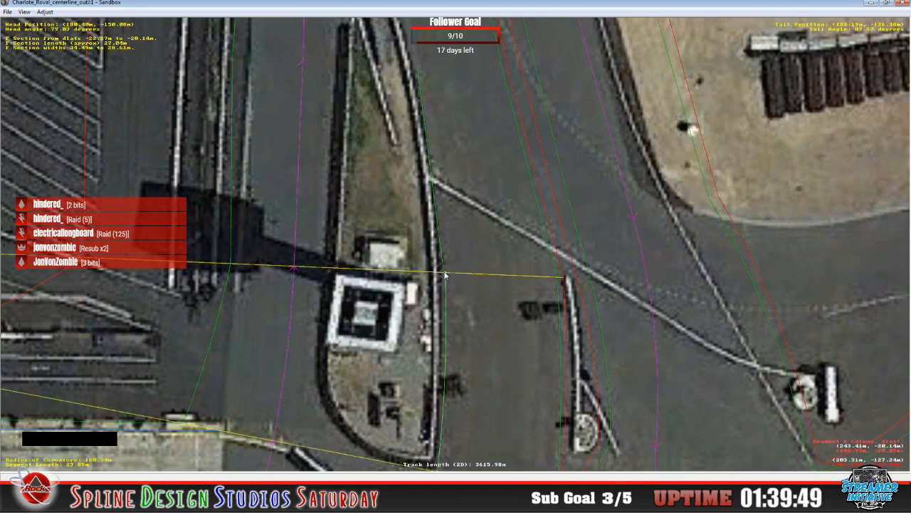
left_click(444, 277)
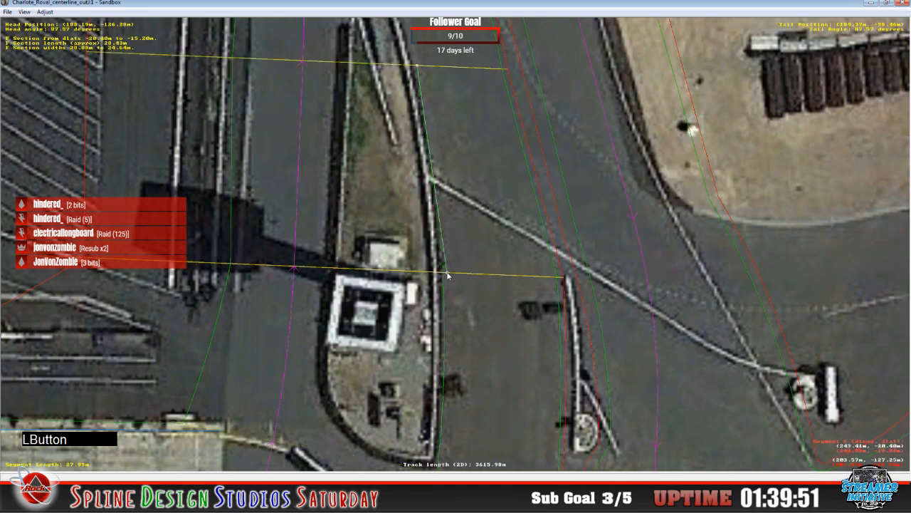
left_click(442, 277)
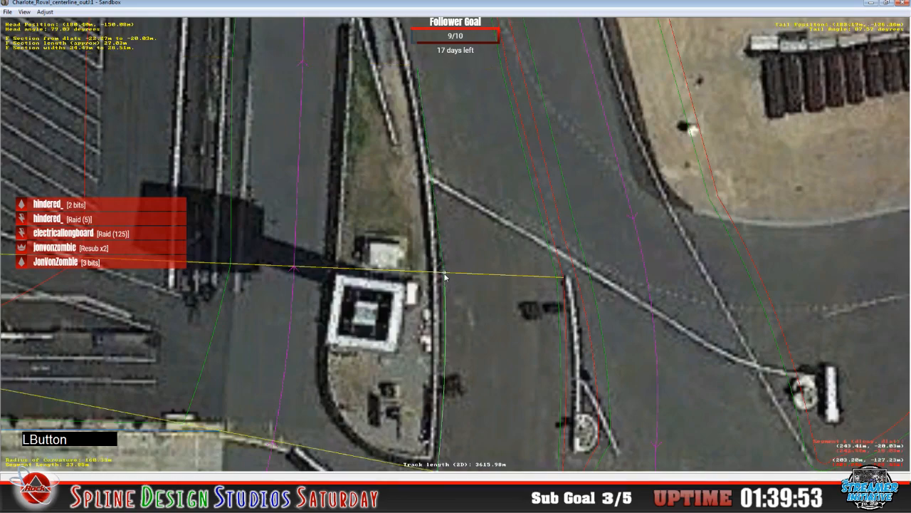
key("c")
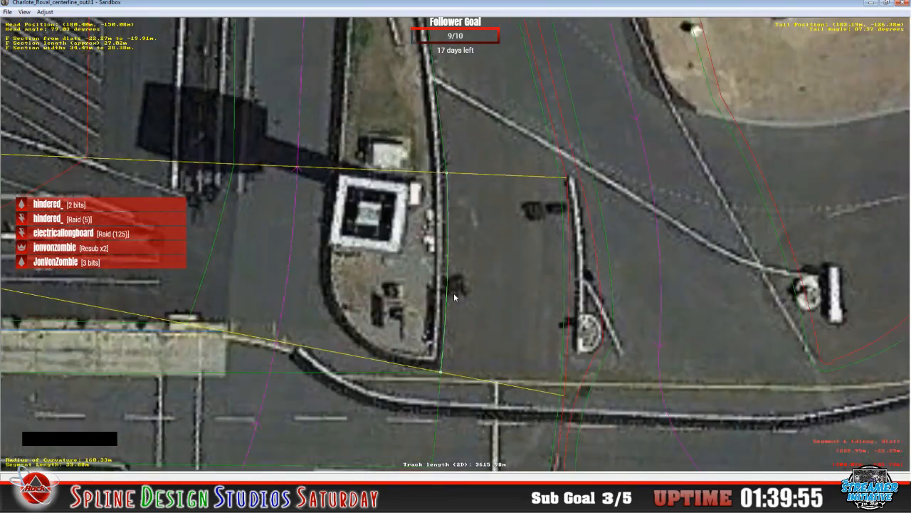
- Examine the track layout and section lines around the tower, pit road and infield
key("x")
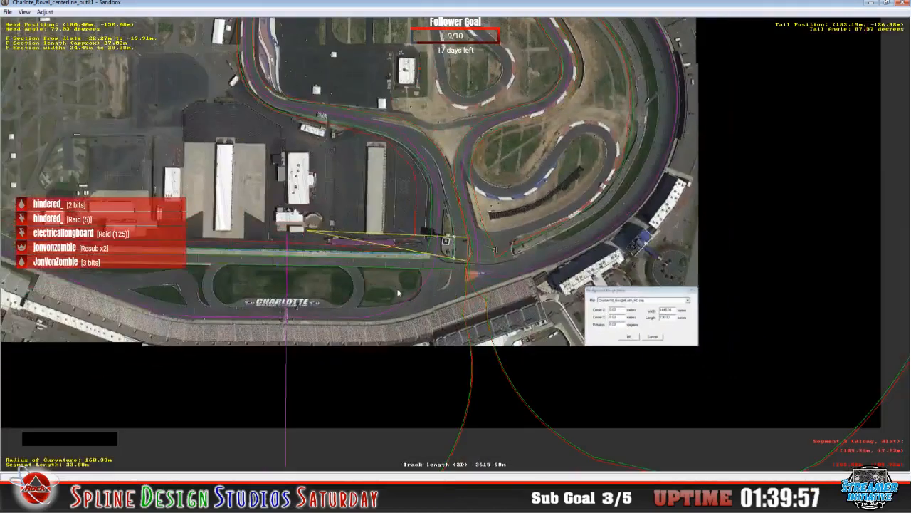
key("z")
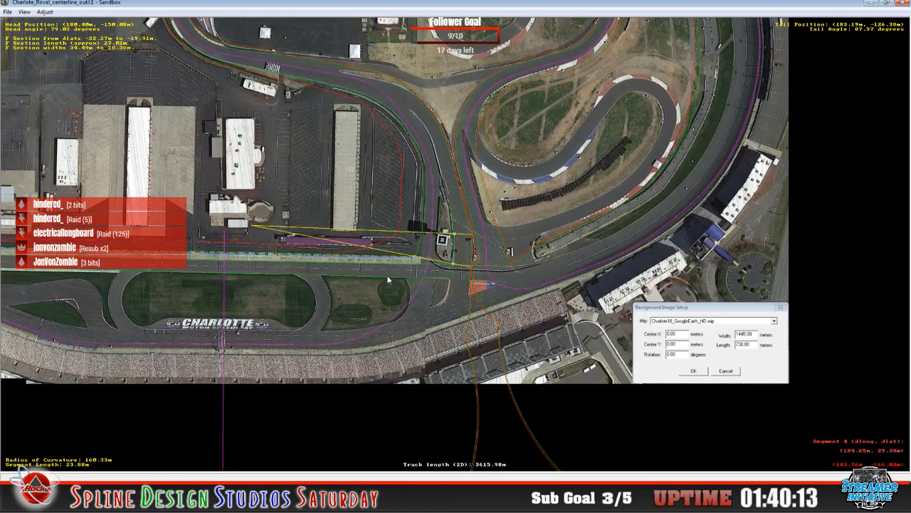
key("z")
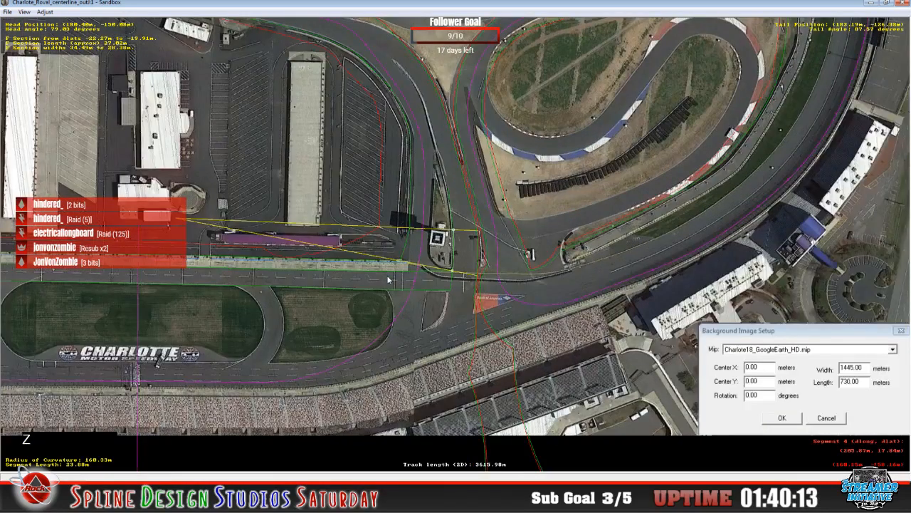
key("z")
key("z")
key("z")
key("z")
key("z")
key("c")
key("c")
key("c")
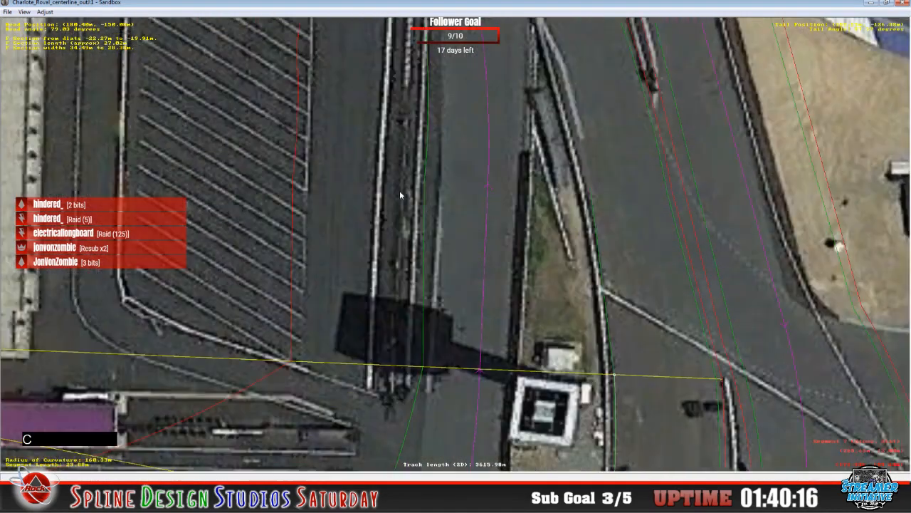
key("x")
key("x")
key("x")
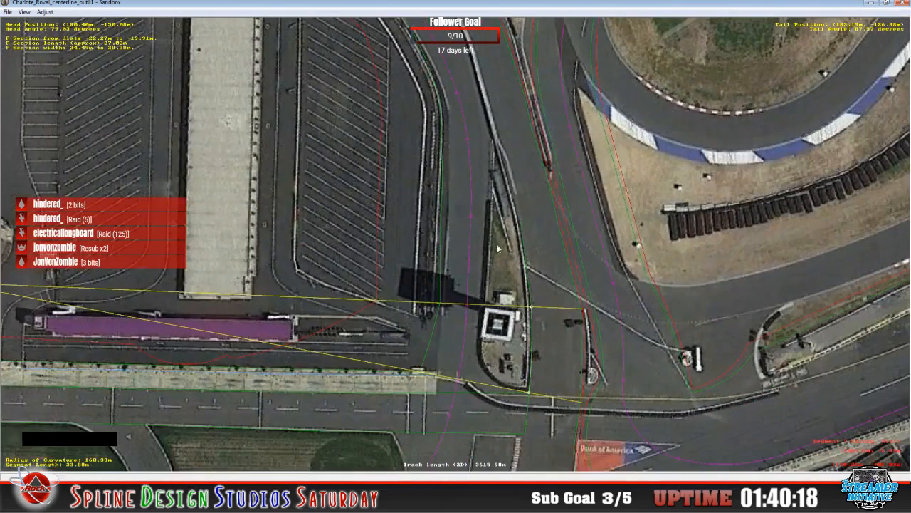
- Insert an F section in the 24.59 m curved segment following the straight beyond the tower
left_click(525, 181)
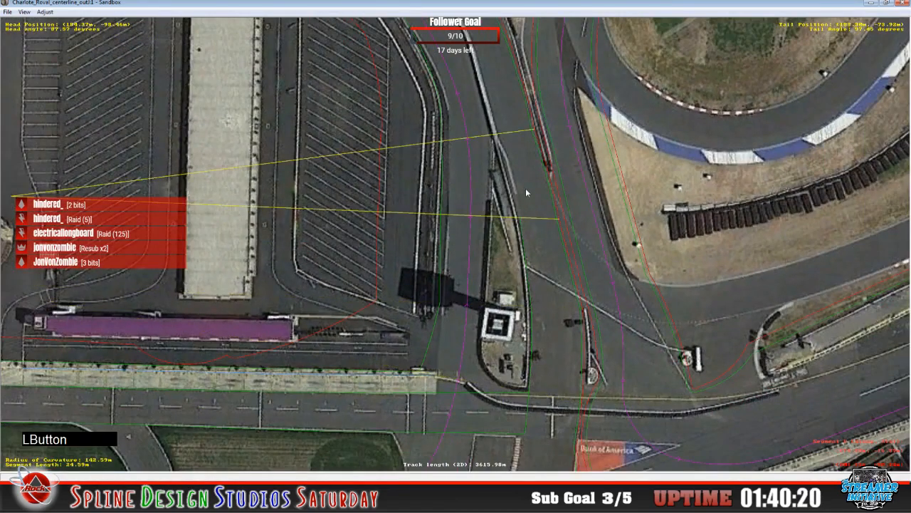
key("z")
key("z")
key("z")
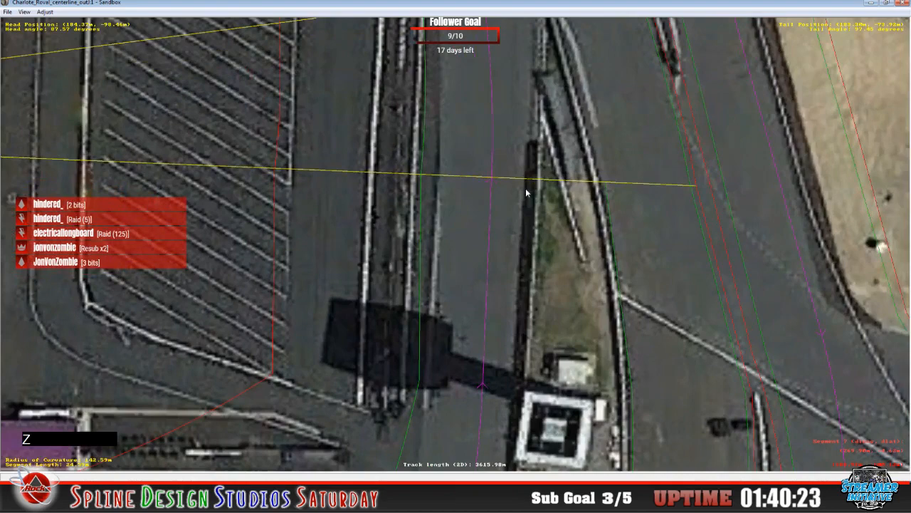
key("c")
left_click(521, 197)
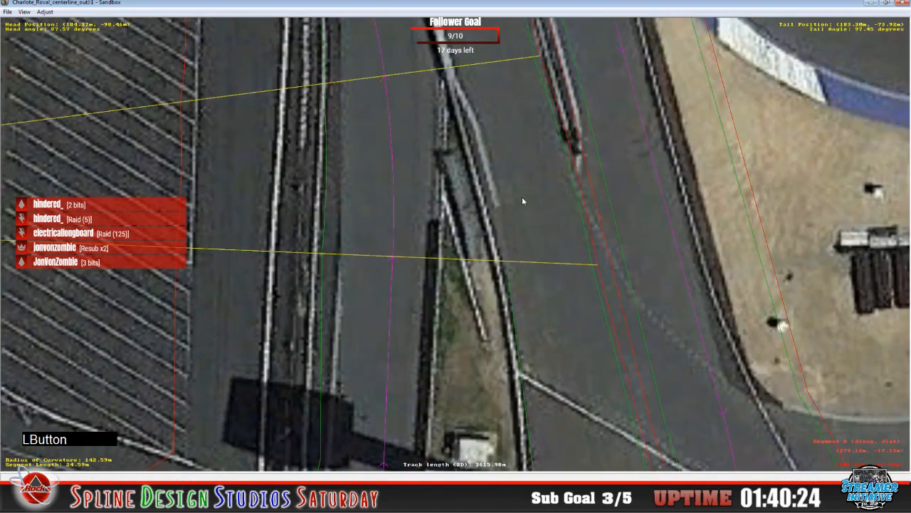
right_click(522, 197)
mouse_move(545, 266)
left_click(624, 268)
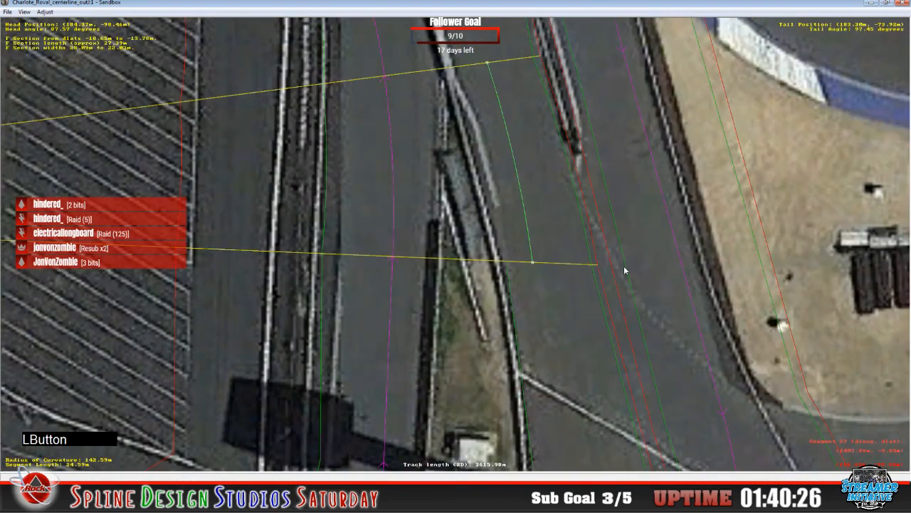
- Join the F section's head to the preceding one at about -15.5 m dlat and move its tail to the wall at about -10.5 m
left_click_drag(532, 263, 507, 261)
left_click(511, 267)
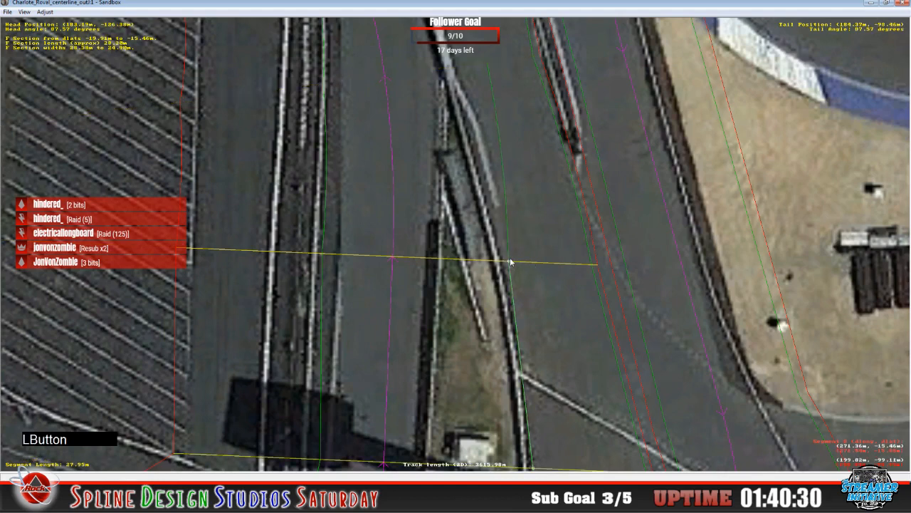
left_click(500, 125)
left_click_drag(489, 67, 463, 70)
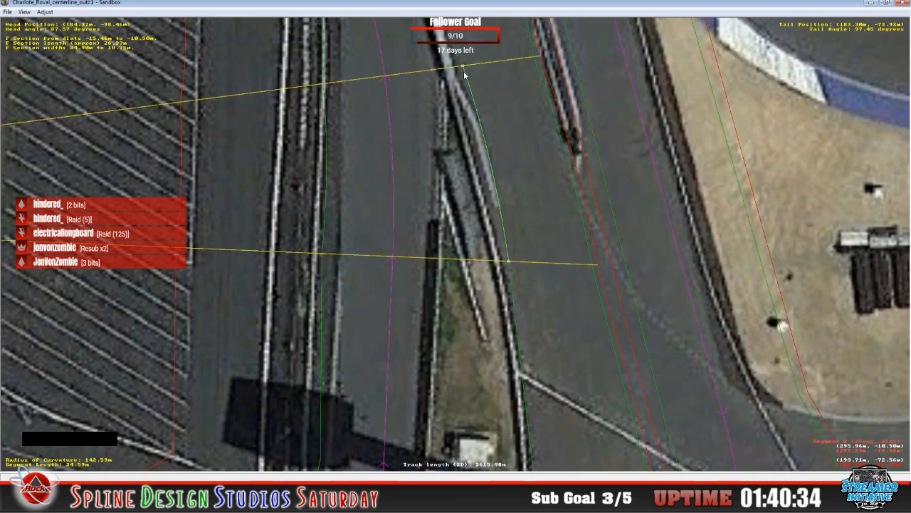
- Insert an F section in the next curved segment, 14.70 m long
key("x")
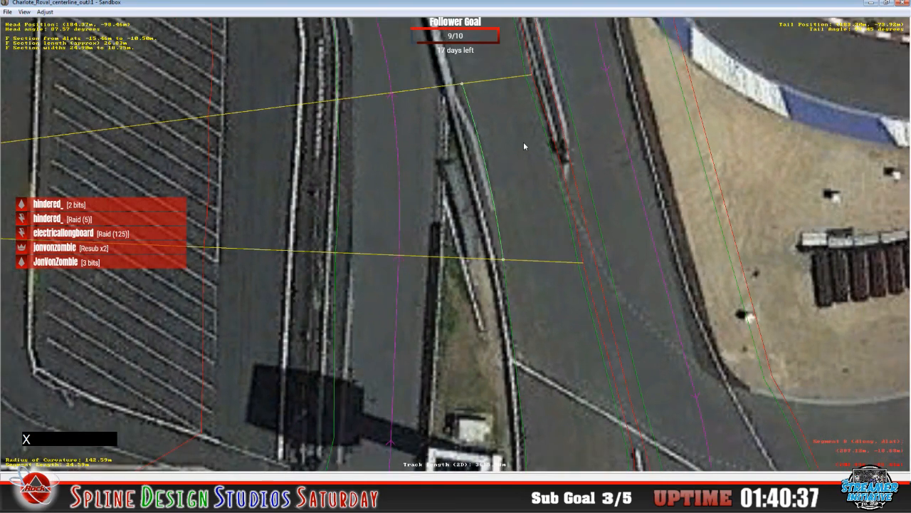
key("c")
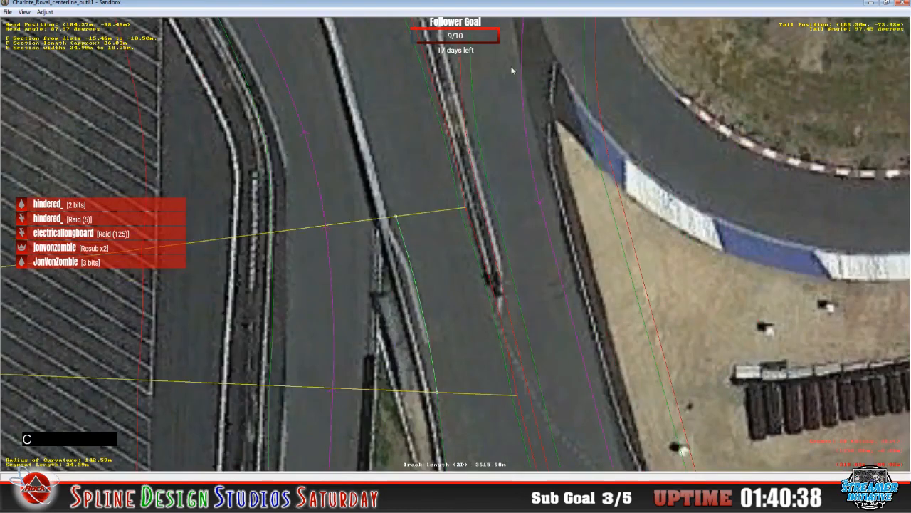
left_click(403, 173)
right_click(402, 173)
mouse_move(424, 246)
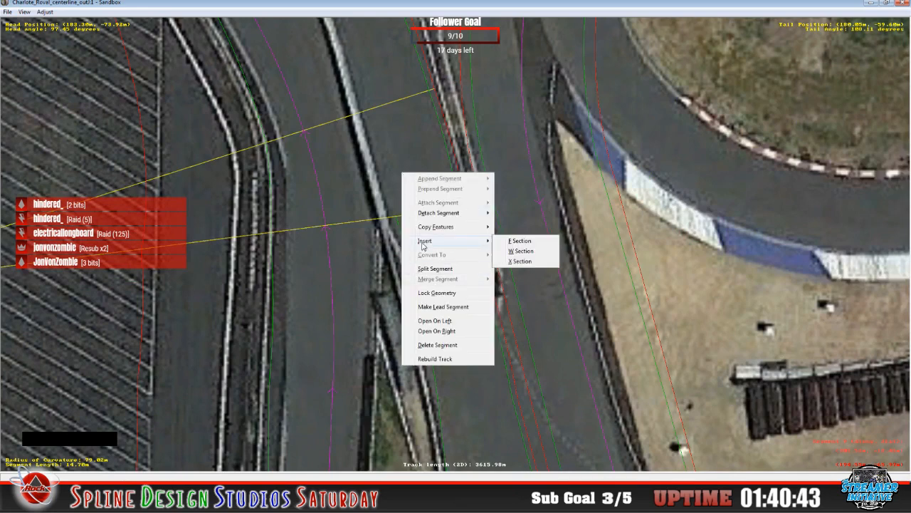
left_click(514, 242)
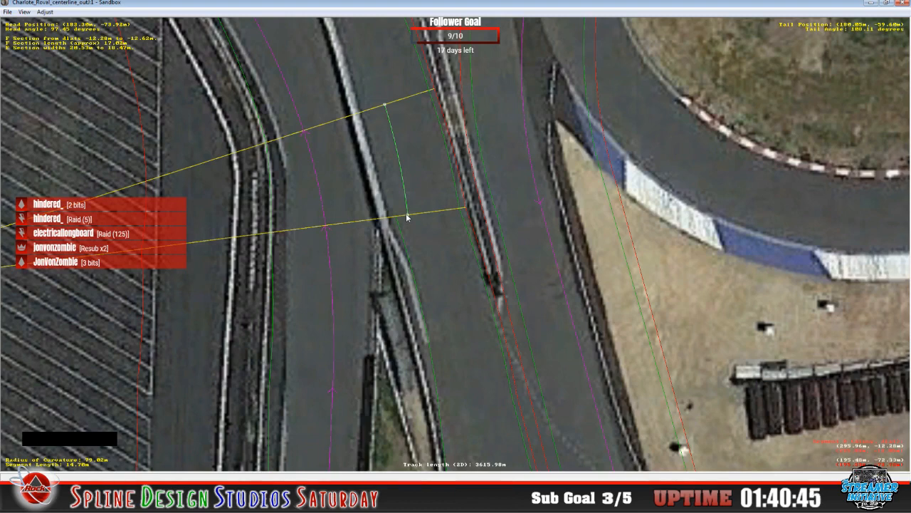
- Join the F section to the preceding one at about -10.7 m dlat and move its far end to the wall at about -9.5 m
left_click_drag(407, 218, 317, 210)
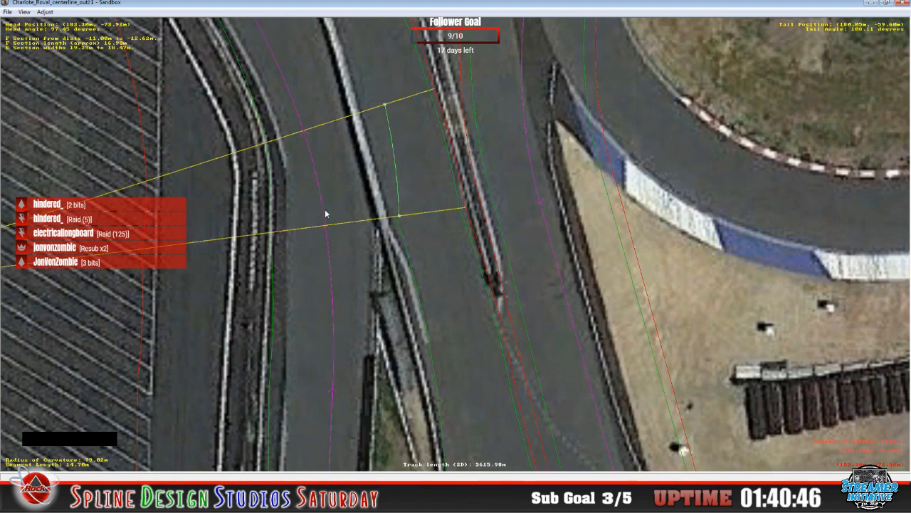
left_click(400, 220)
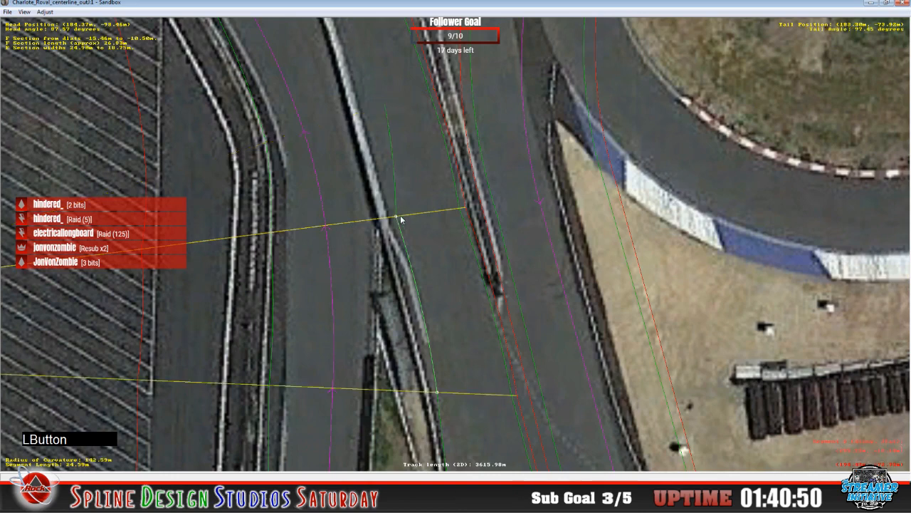
left_click_drag(397, 216, 397, 215)
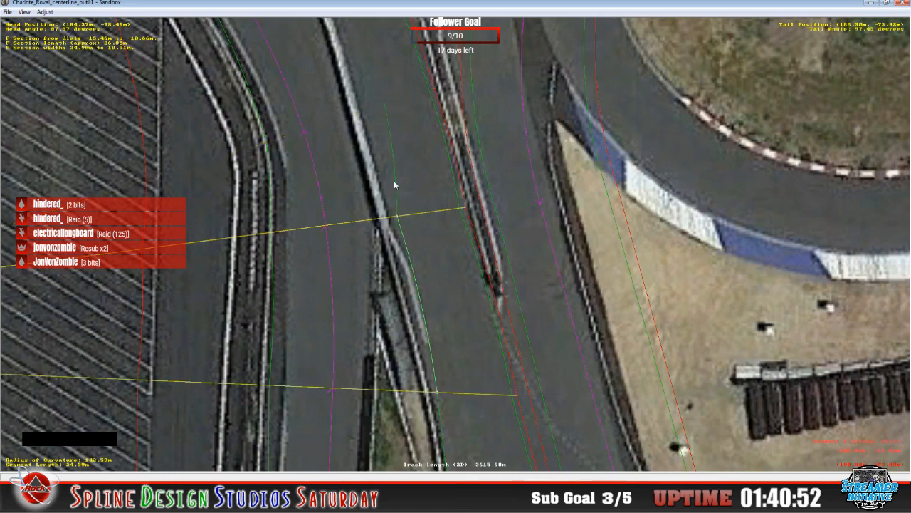
left_click_drag(394, 184, 363, 111)
- Mark the F section in the 14.70 m segment as Euclidian and check the options of the section before it
right_click(389, 183)
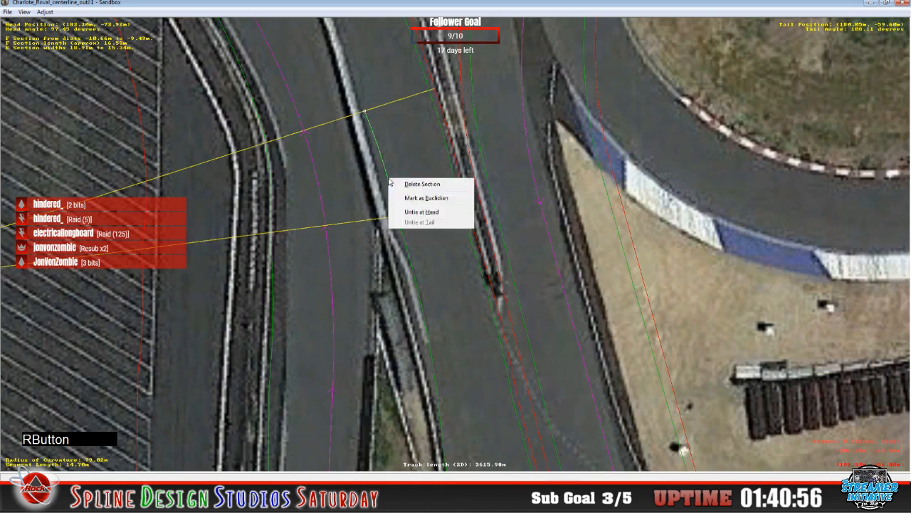
left_click(419, 200)
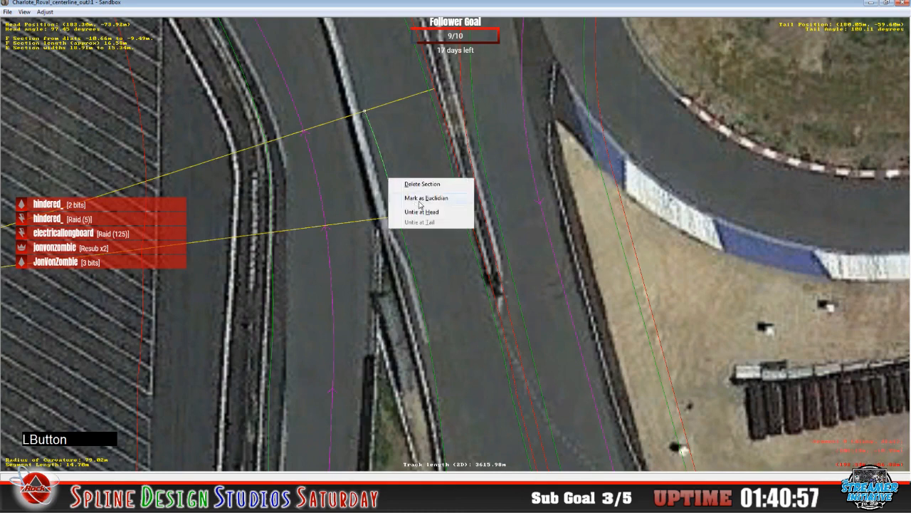
left_click(405, 238)
right_click(406, 240)
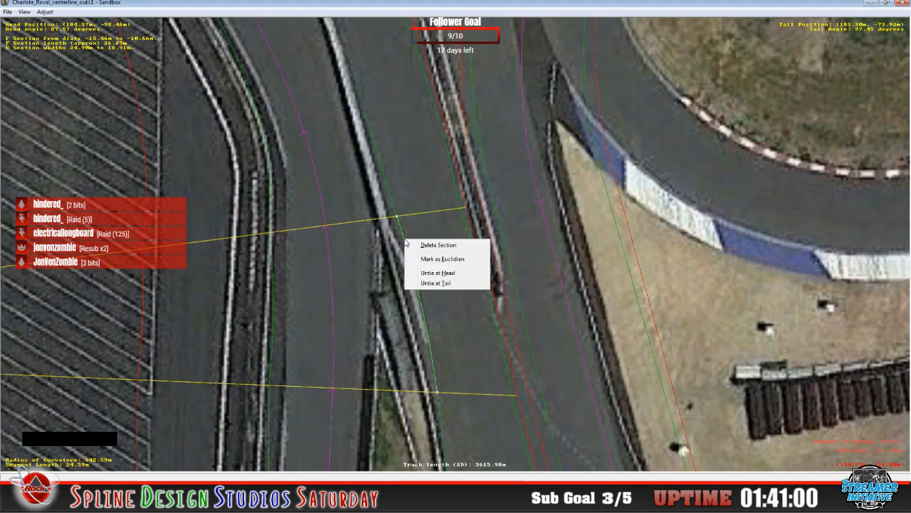
left_click(408, 14)
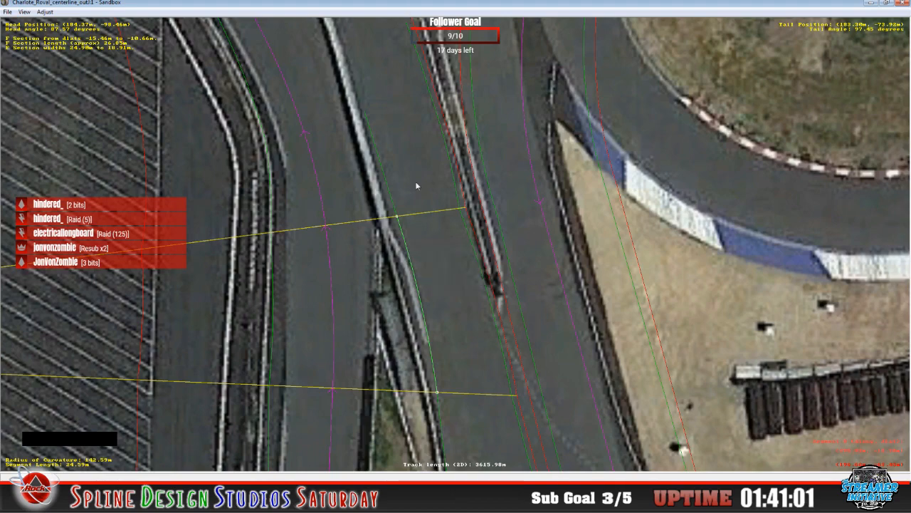
- Insert an F section in the 32.48 m curved segment and join its near end to the preceding section at about -9.7 m dlat
left_click(380, 122)
right_click(432, 137)
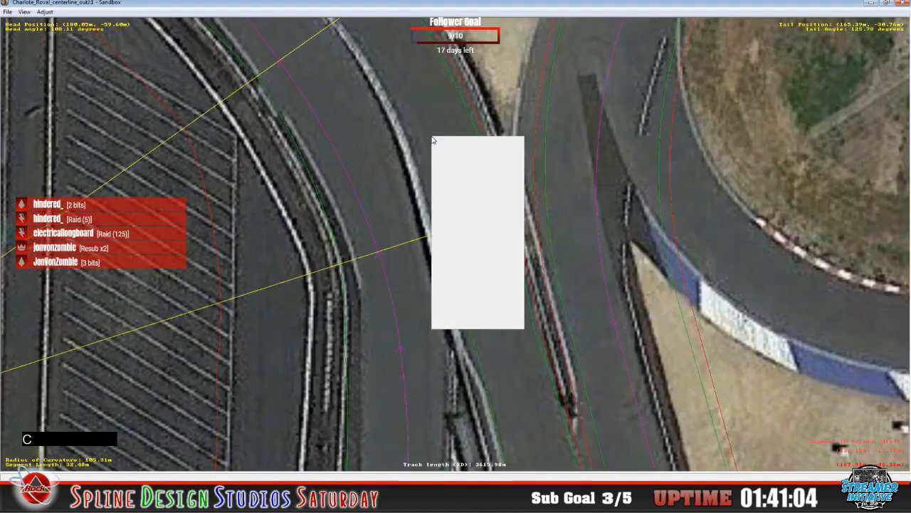
mouse_move(467, 206)
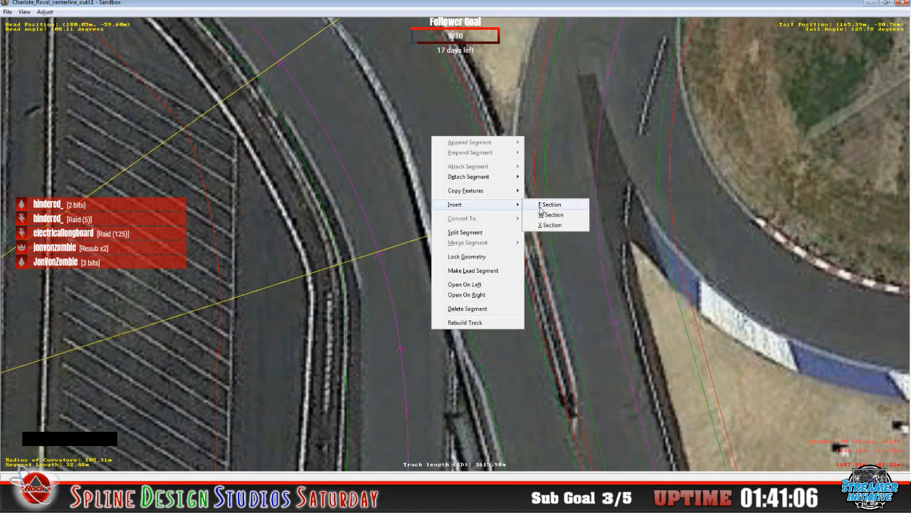
left_click(540, 212)
left_click_drag(463, 224, 441, 234)
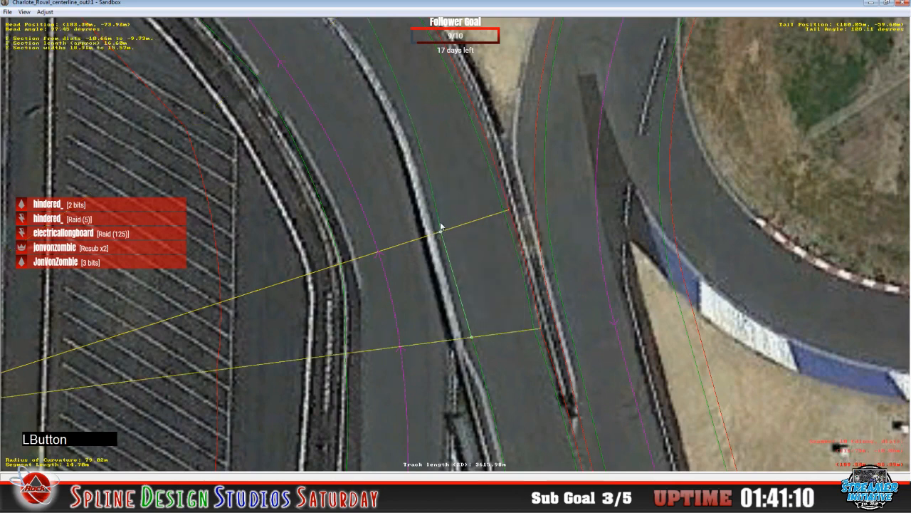
- Align the F section in the 32.48 m segment to the wall from about -9.3 to -11.8 m dlat, joining it to the preceding section
key("c")
left_click_drag(393, 88, 374, 97)
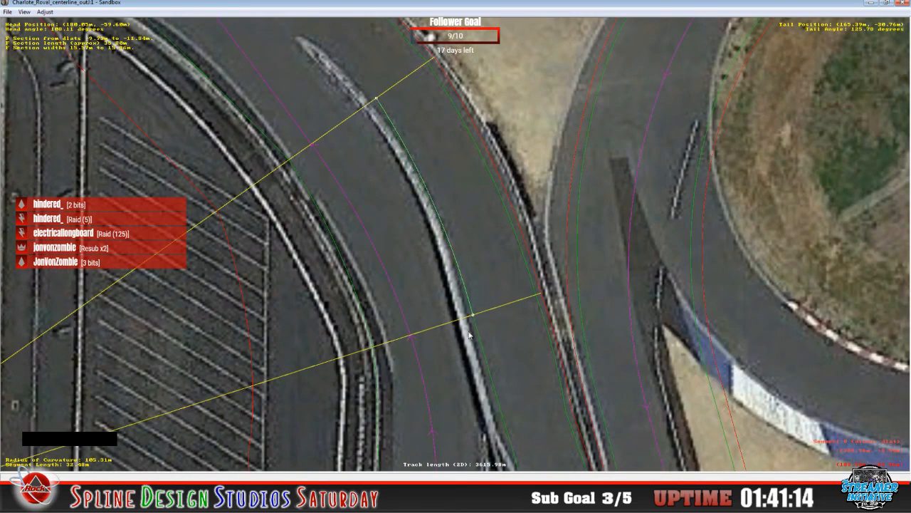
left_click_drag(472, 315, 470, 315)
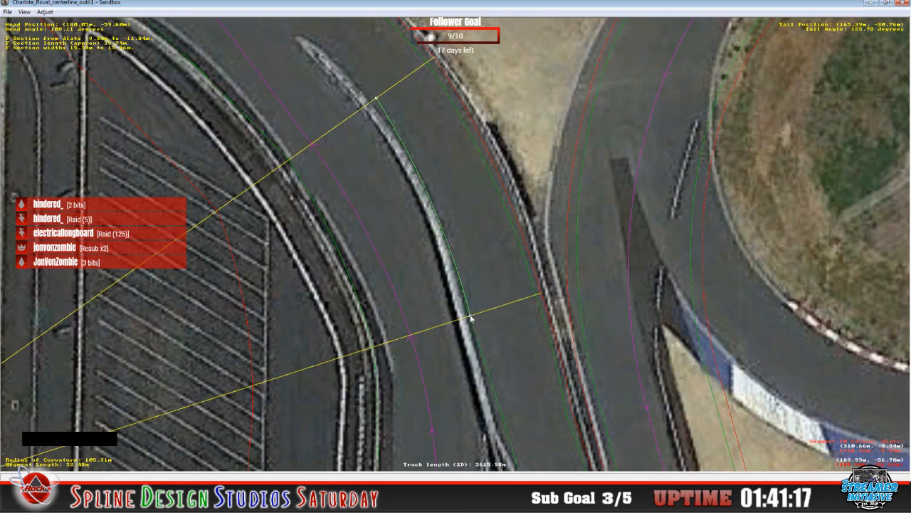
left_click_drag(503, 419, 513, 421)
key("c")
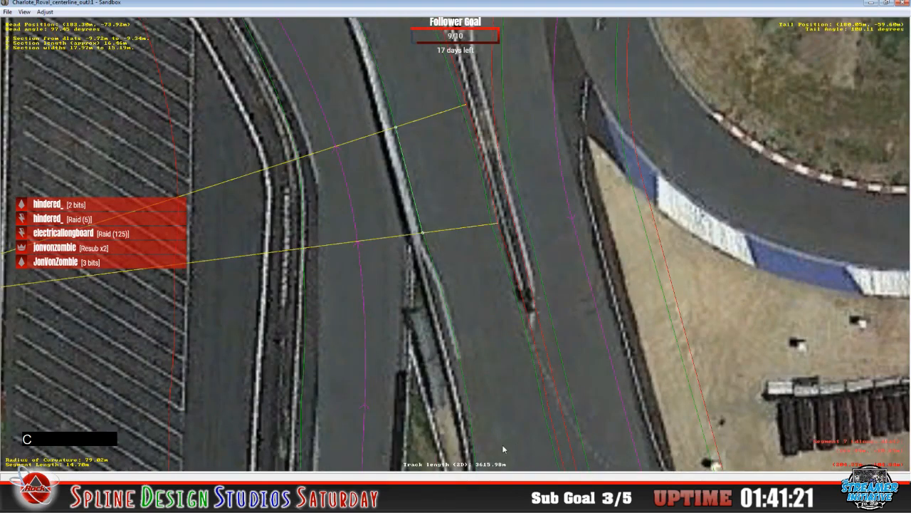
- Insert an F section in the following 32.30 m segment, where the wall tapers off
key("c")
key("c")
key("c")
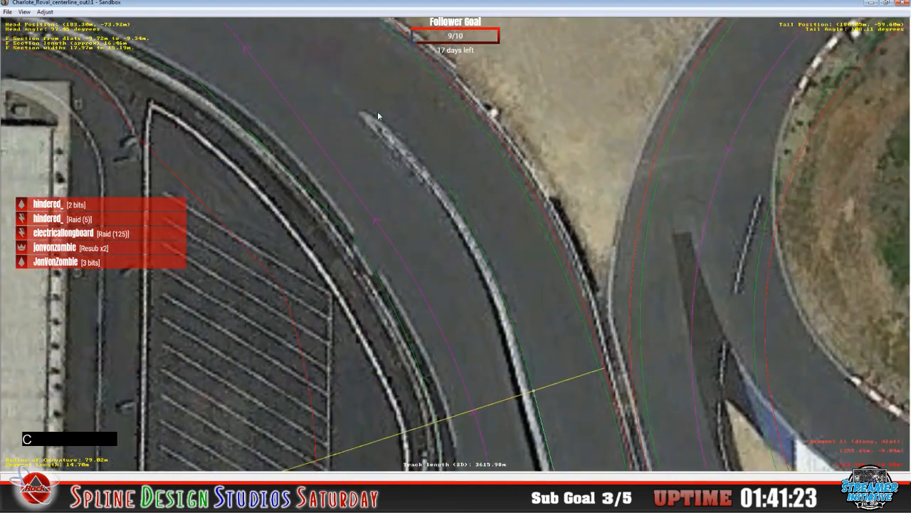
right_click(422, 144)
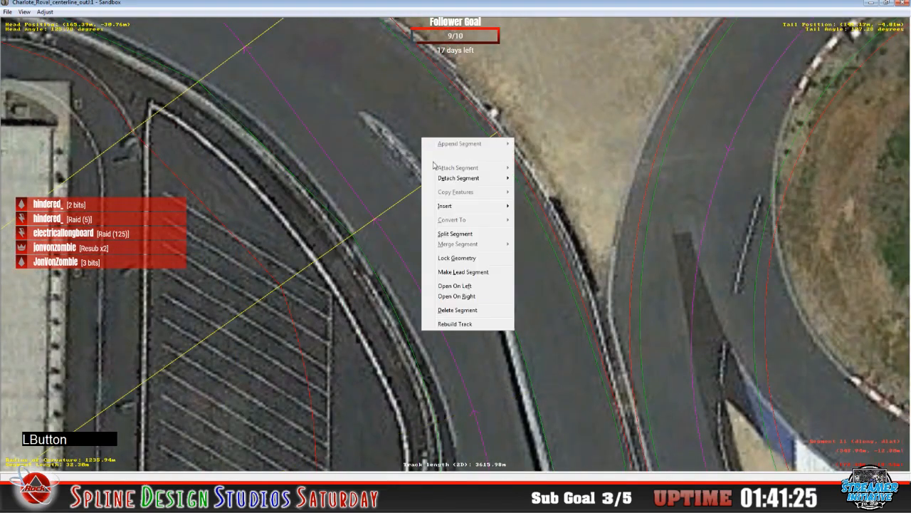
mouse_move(504, 217)
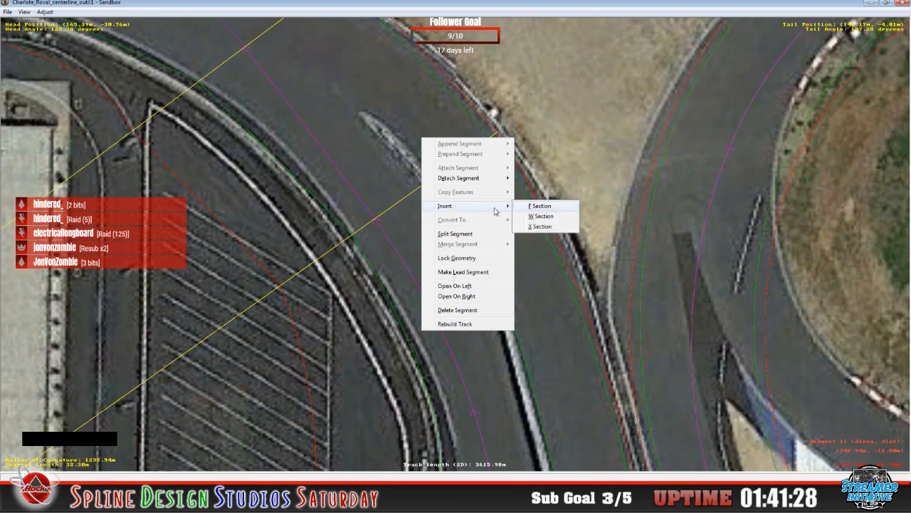
left_click(541, 207)
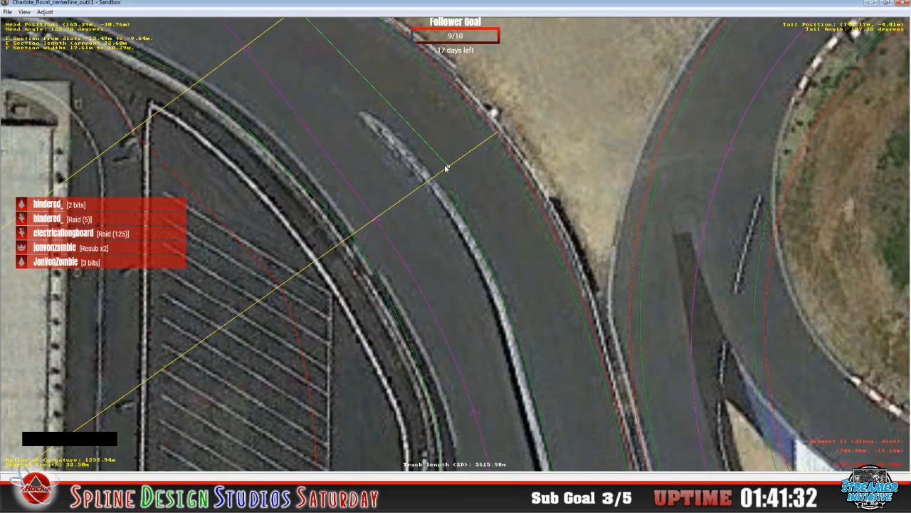
- Join the new F section's near end to the preceding section at about -11.8 m dlat and move its far end to about -5.4 m
left_click_drag(445, 169, 411, 109)
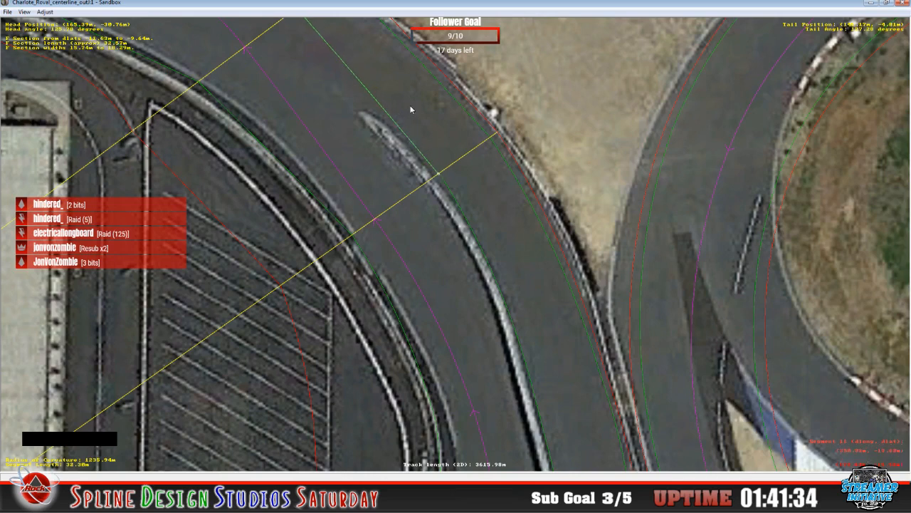
left_click(442, 179)
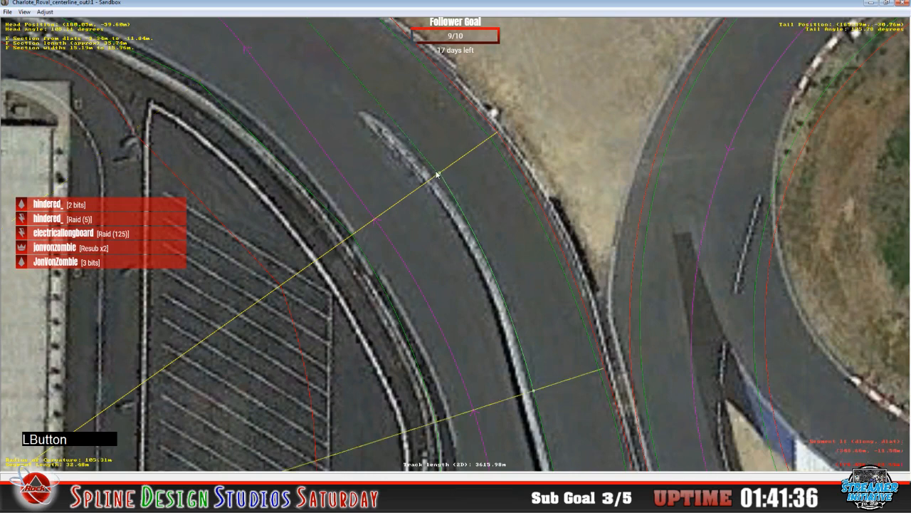
left_click(436, 174)
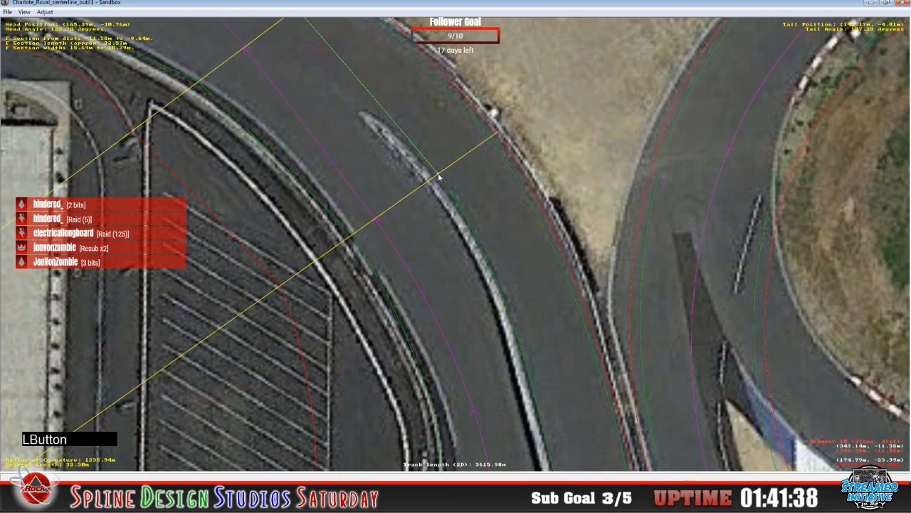
left_click(442, 179)
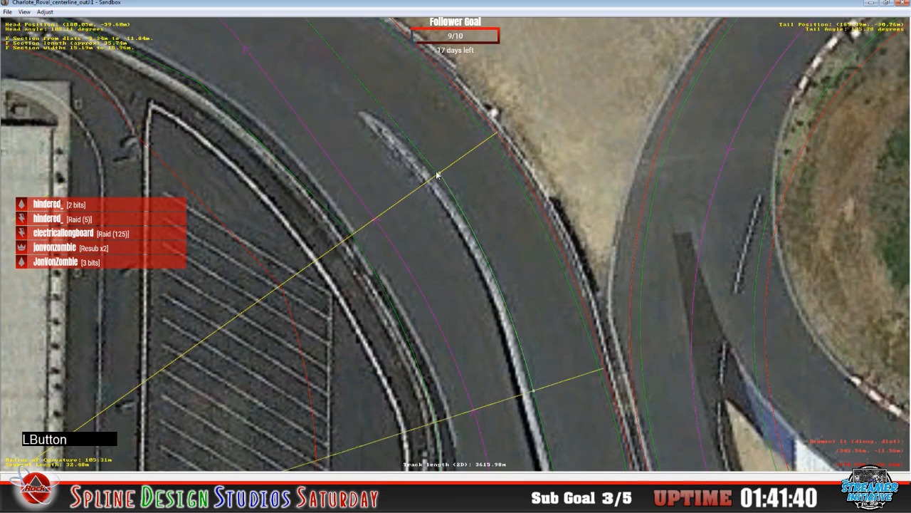
left_click(437, 176)
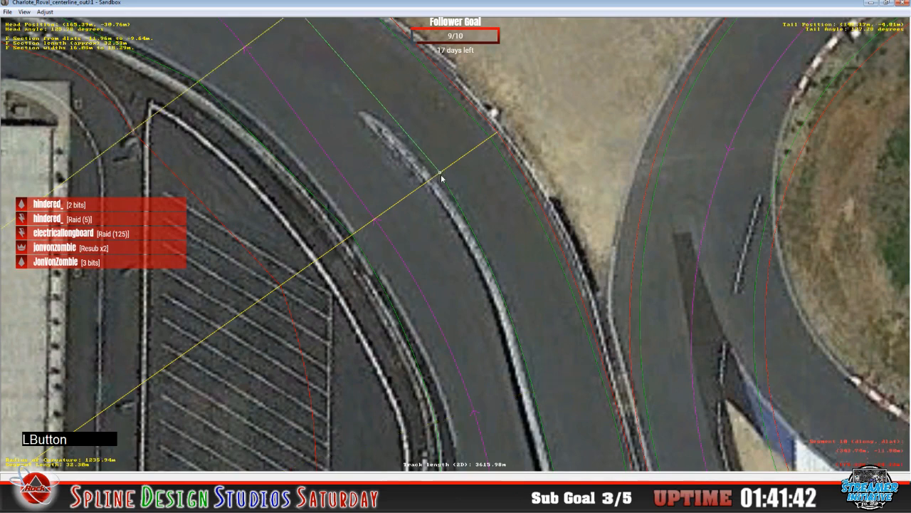
left_click(440, 176)
left_click_drag(440, 173, 442, 175)
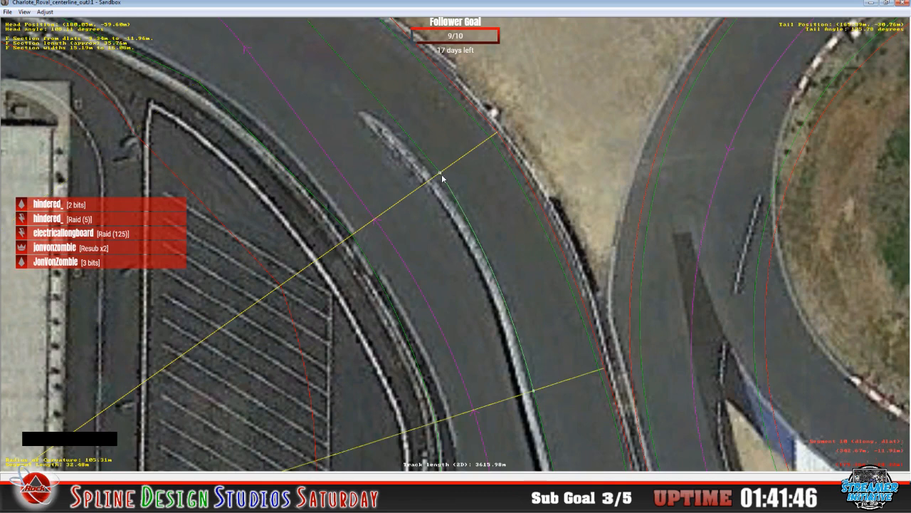
left_click(442, 177)
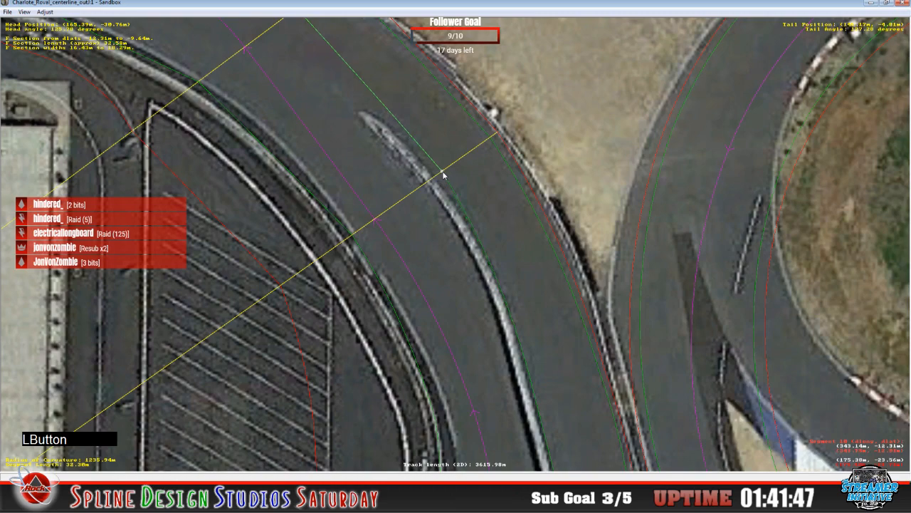
left_click(418, 150)
key("c")
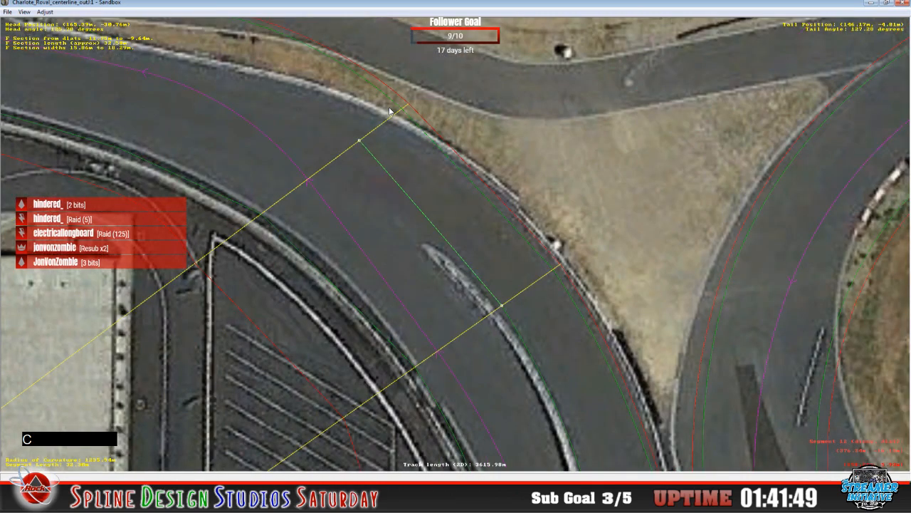
left_click_drag(361, 140, 345, 169)
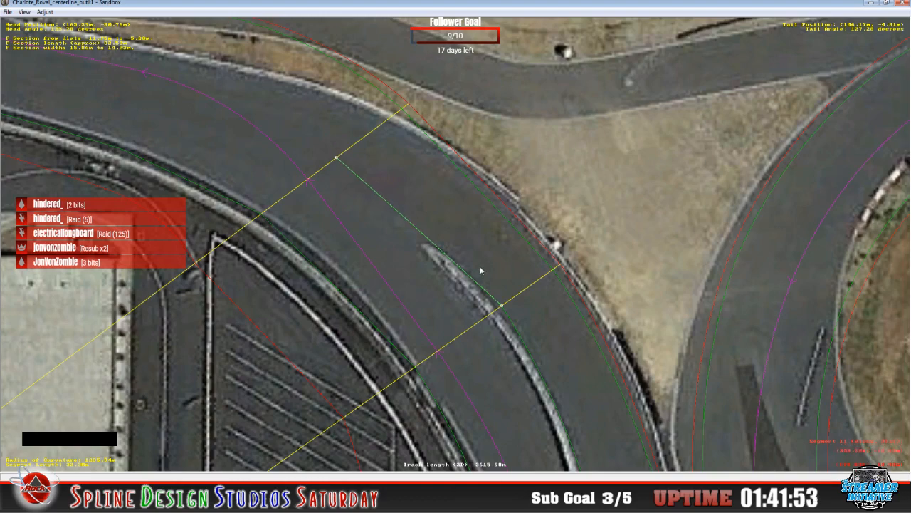
- Insert an F section in the segment beside the square white tower and move its near end to the wall tip at about -3.2 m dlat
scroll(480, 270, "down", 5)
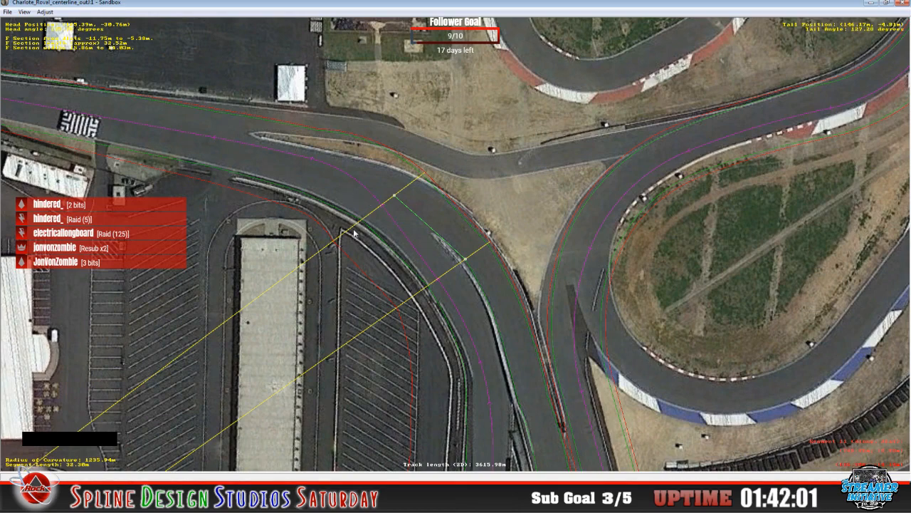
scroll(418, 265, "down", 1)
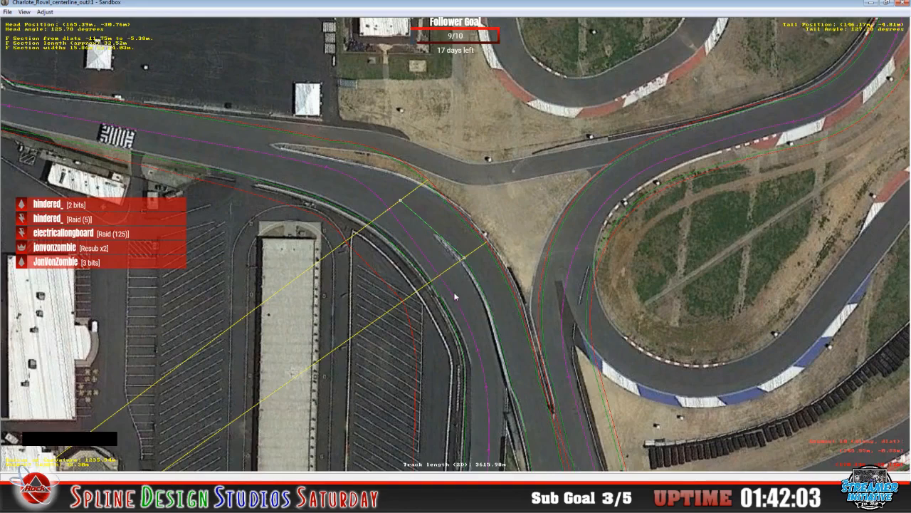
key("c")
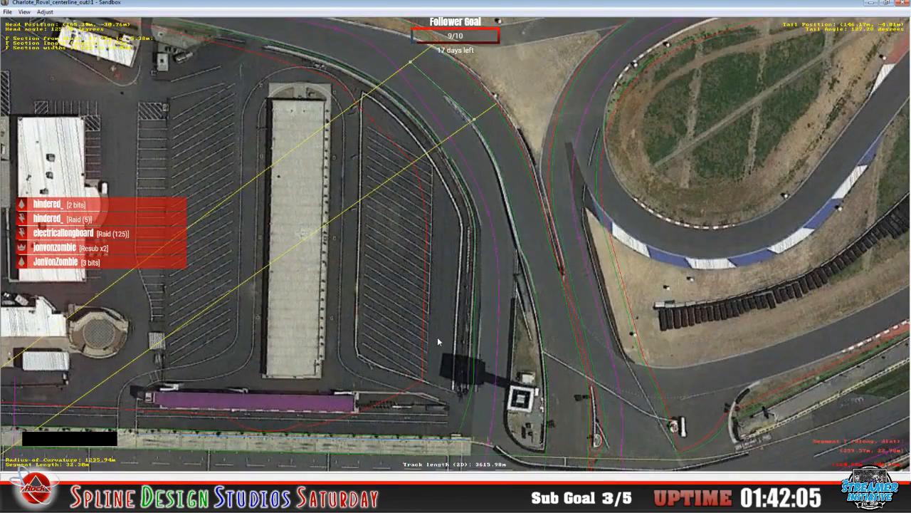
key("c")
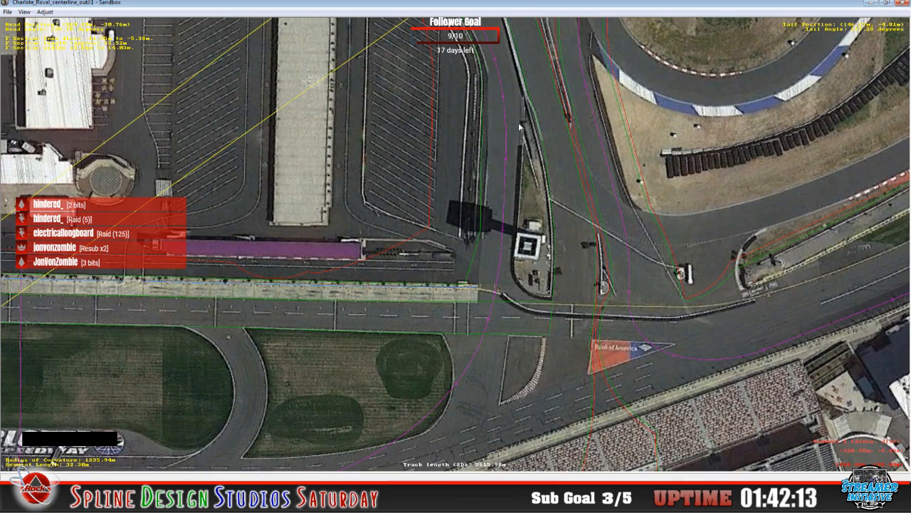
key("z")
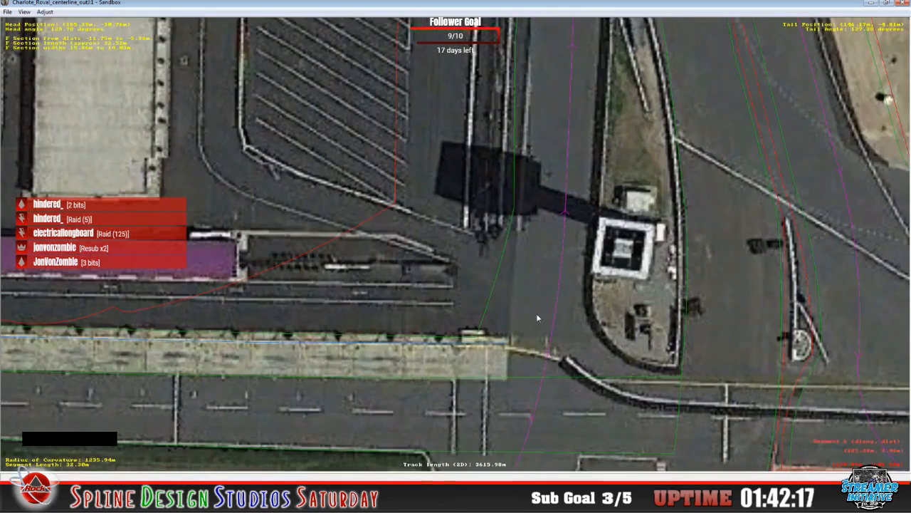
key("c")
left_click(445, 266)
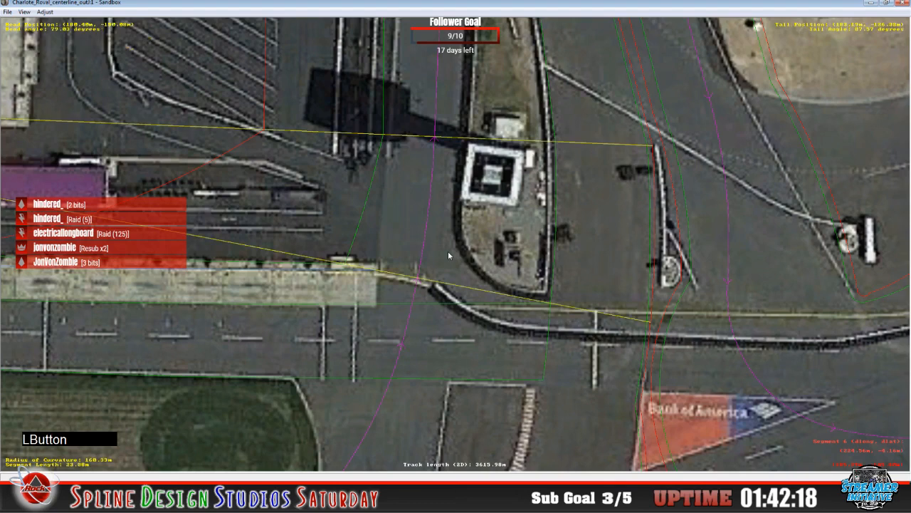
left_click(424, 286)
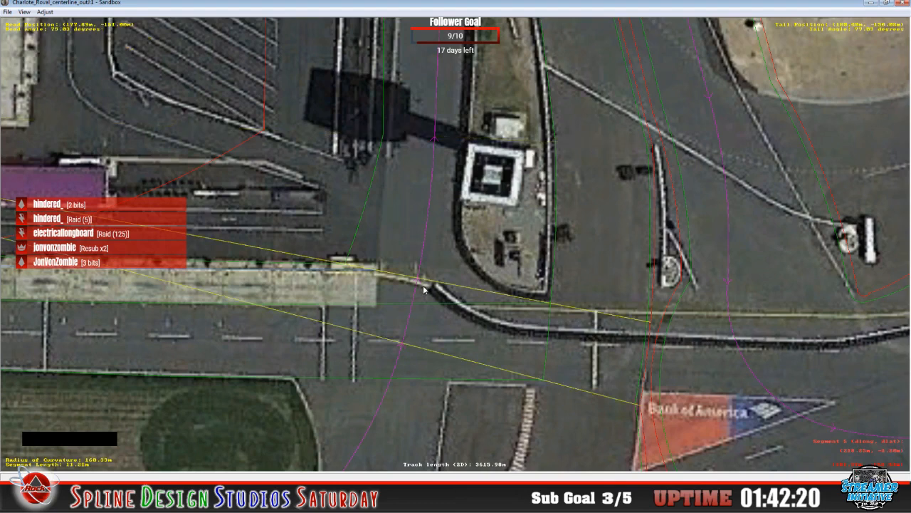
left_click(450, 303)
left_click(444, 263)
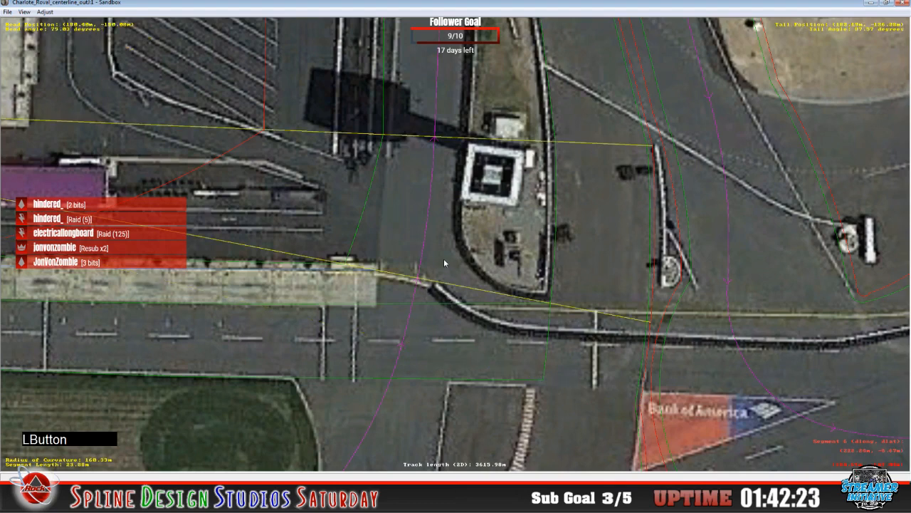
right_click(439, 258)
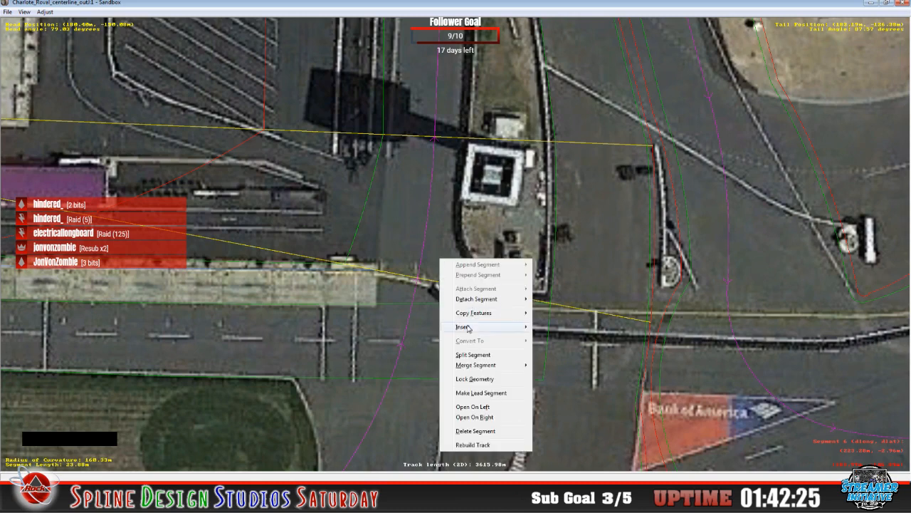
mouse_move(468, 328)
left_click(563, 330)
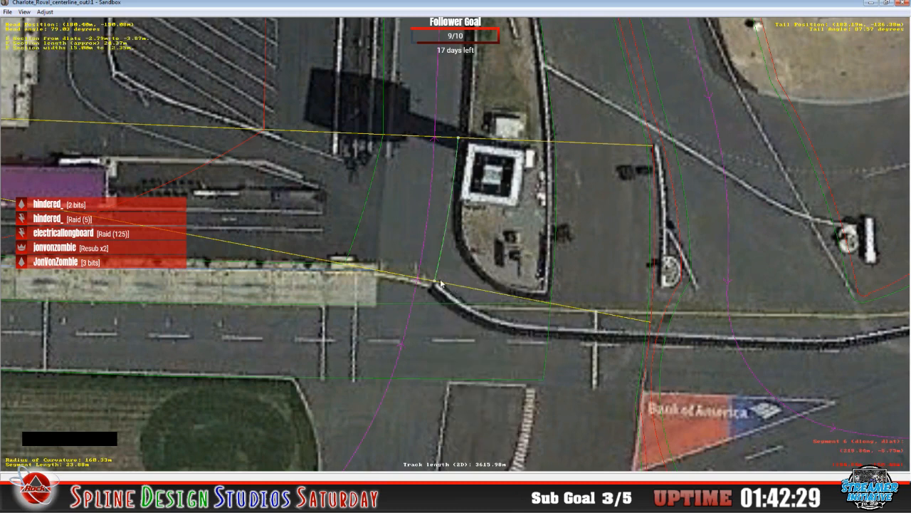
left_click_drag(436, 282, 438, 282)
- Draw the world underneath with extended surface types displayed and examine the F sections in the 11.21 m segment and beside the tower
left_click(398, 292)
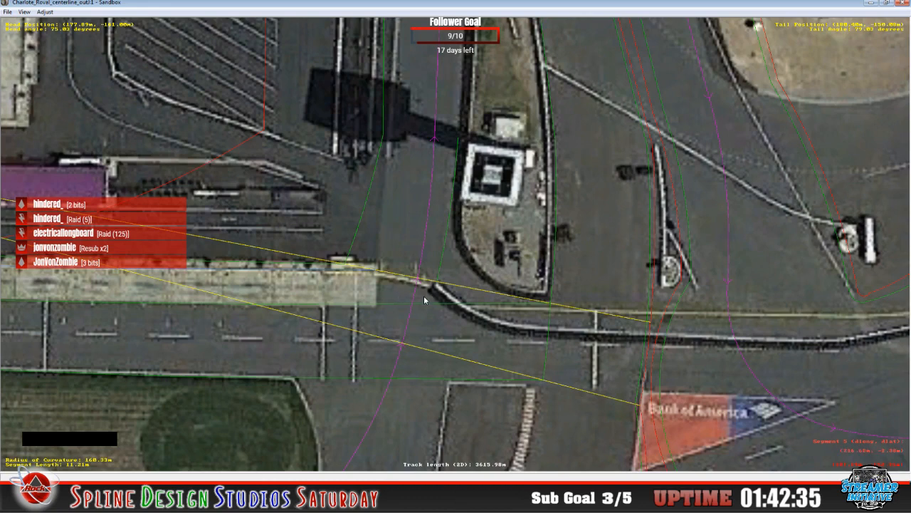
left_click(431, 302)
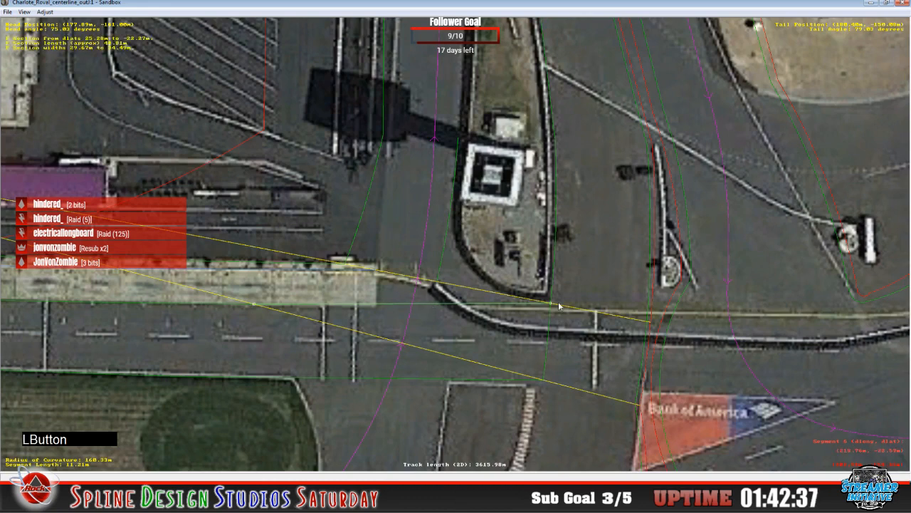
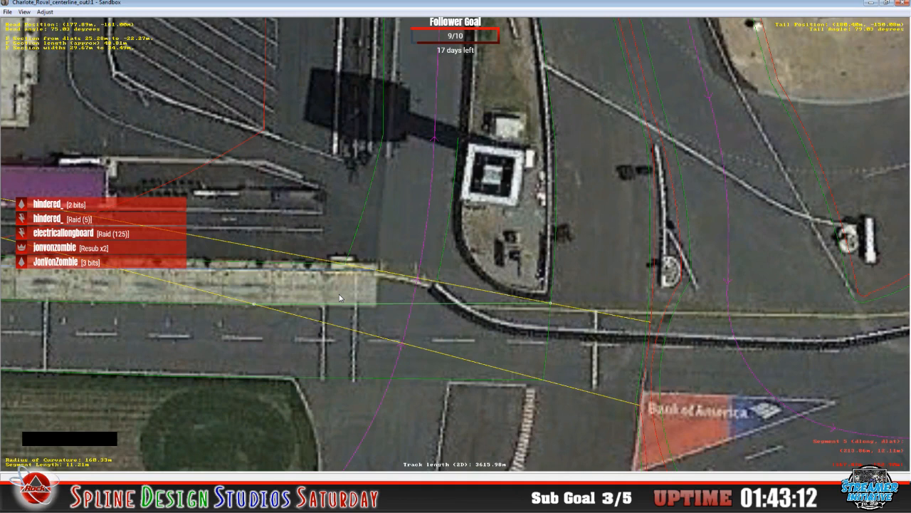
left_click(25, 11)
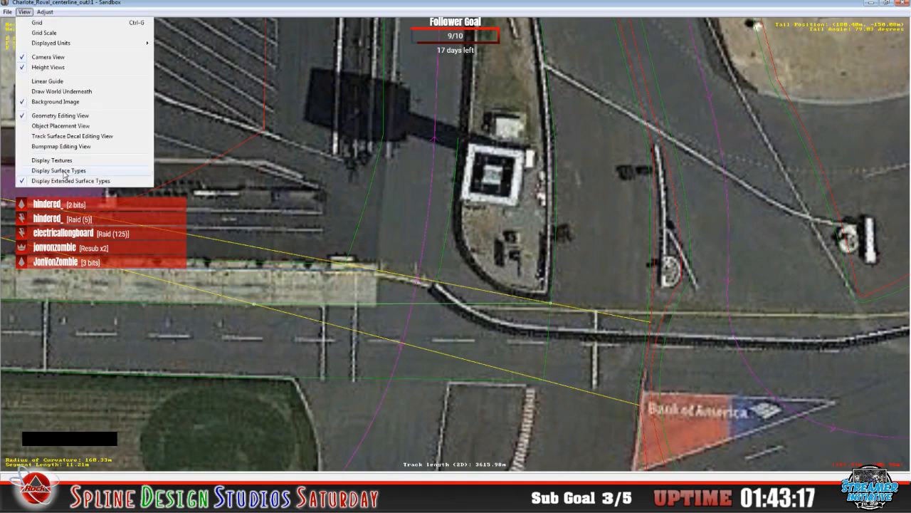
left_click(62, 170)
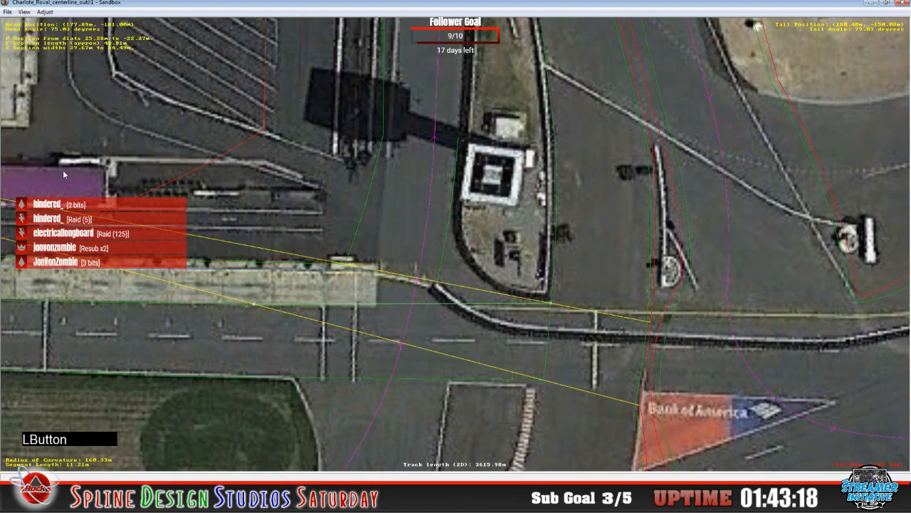
left_click(24, 12)
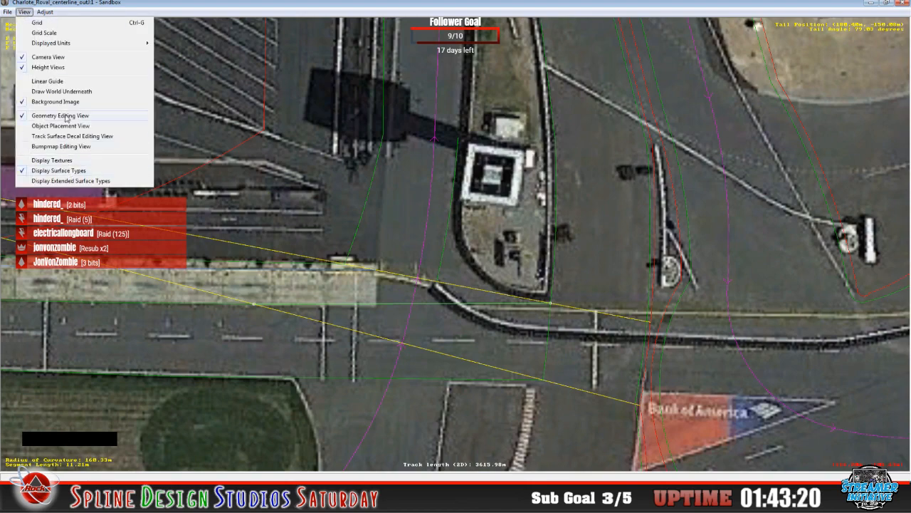
left_click(59, 93)
left_click(24, 11)
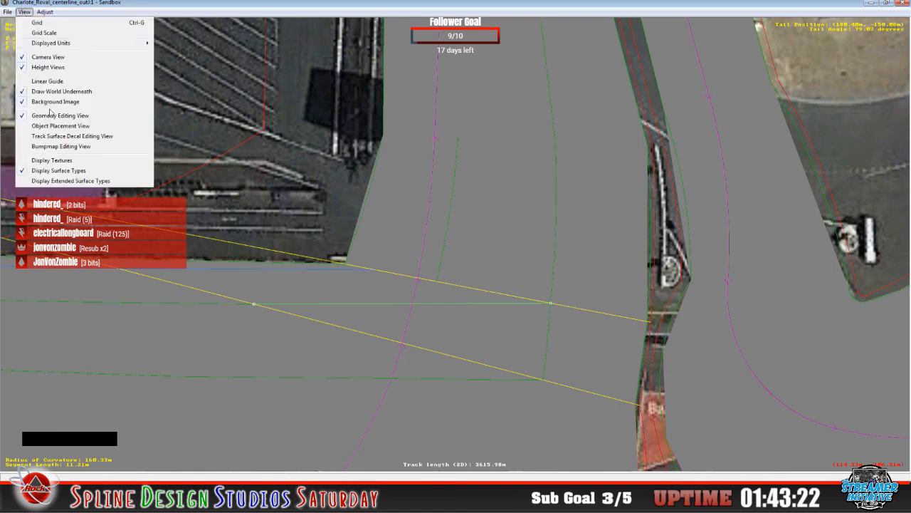
left_click(77, 182)
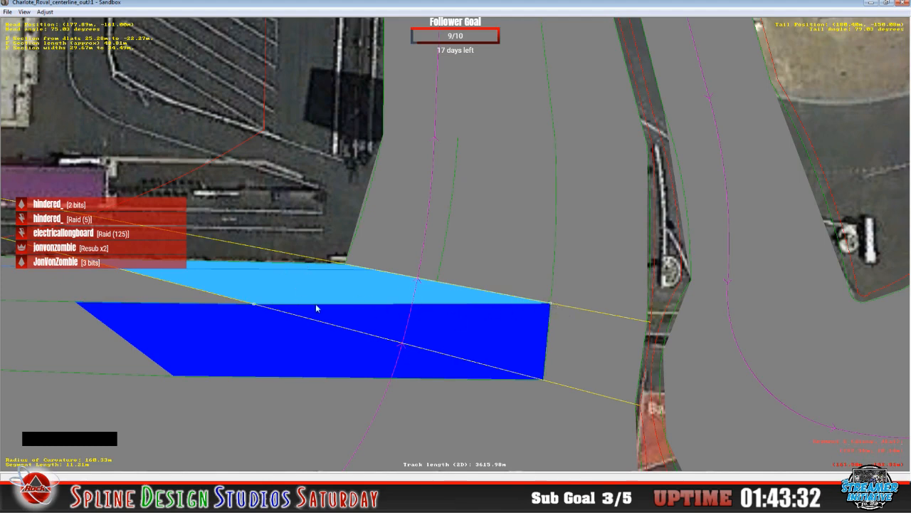
left_click(441, 282)
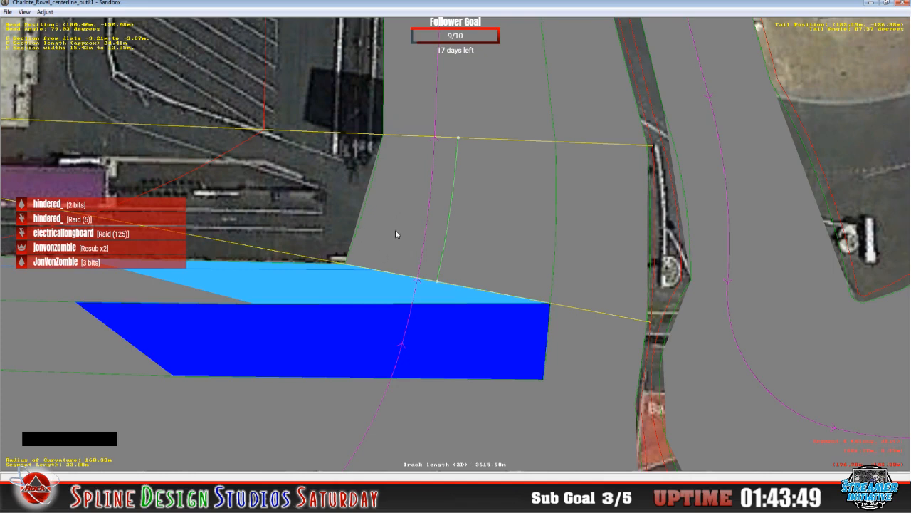
- Set the surface type of the Asphalt F section beside the tower to Apron Near Pits and select its neighbouring section on the right
left_click(204, 413)
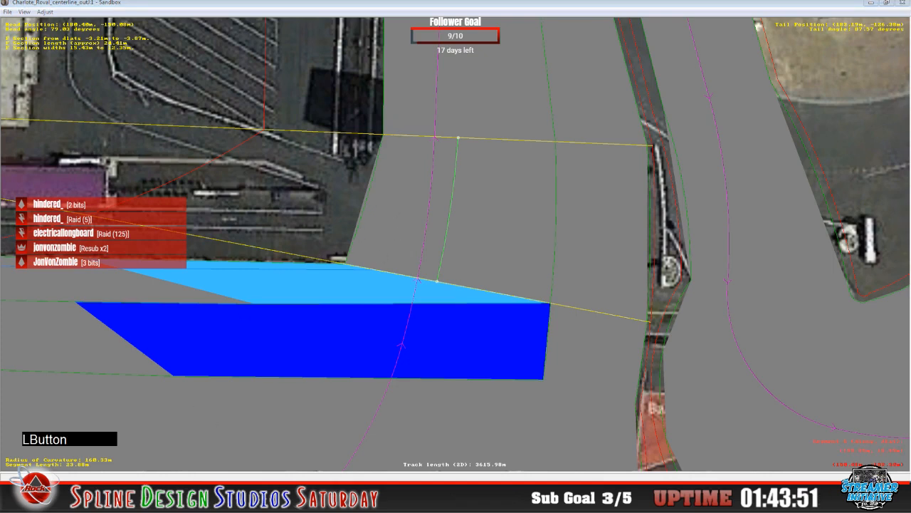
double_click(215, 426)
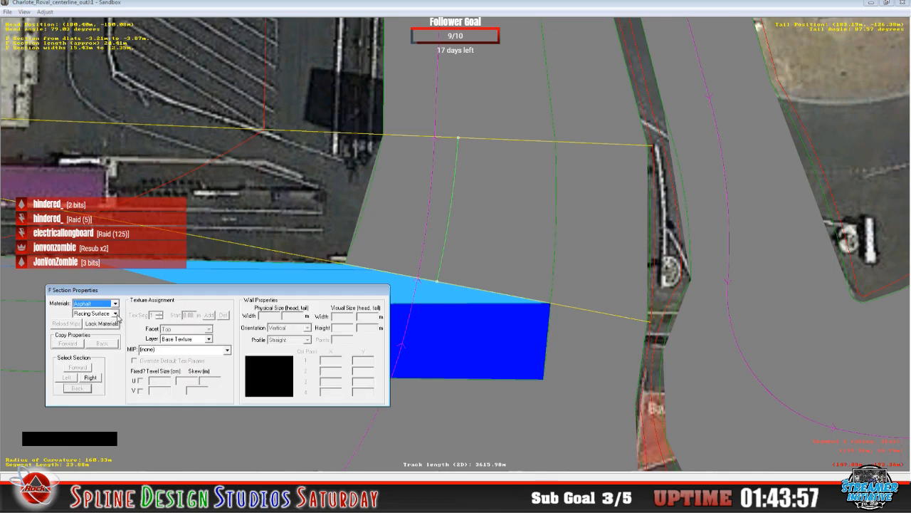
left_click(116, 315)
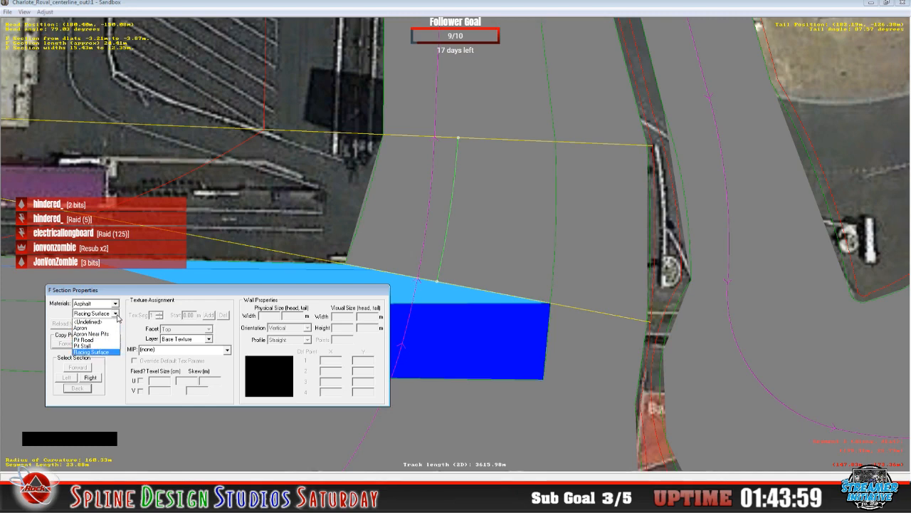
left_click(107, 333)
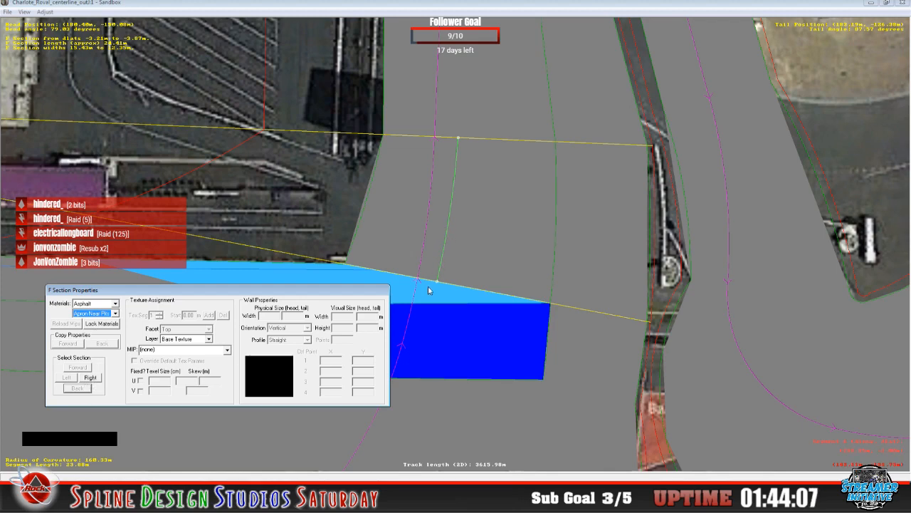
left_click(91, 378)
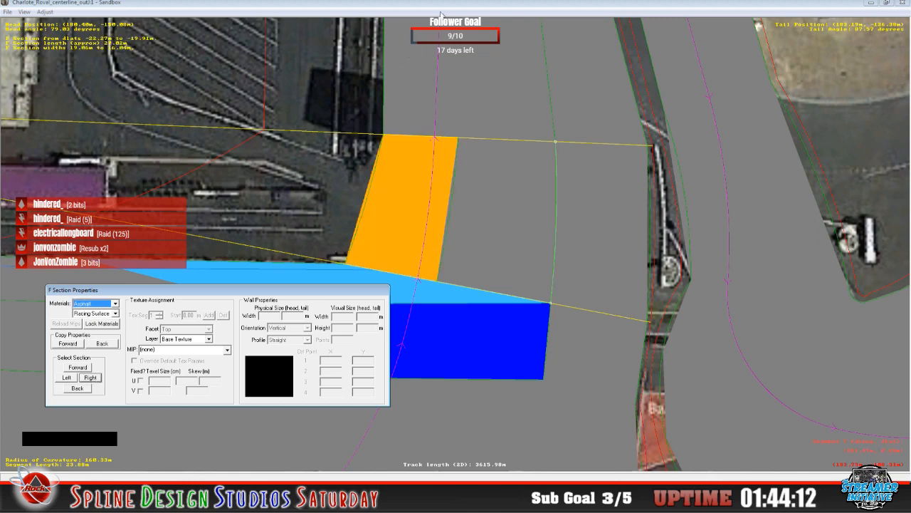
key("Escape")
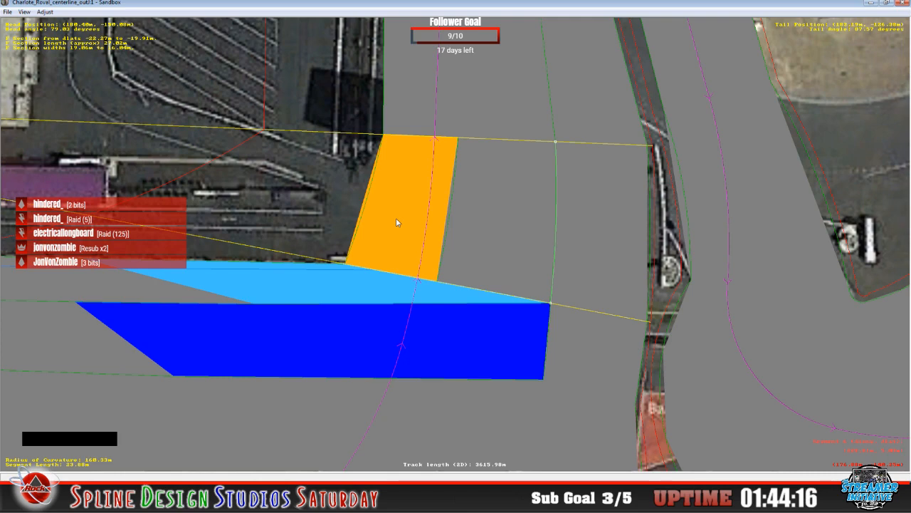
- Compare the track surface fills with the aerial image around the tower by hiding and redisplaying the world underneath
left_click(24, 12)
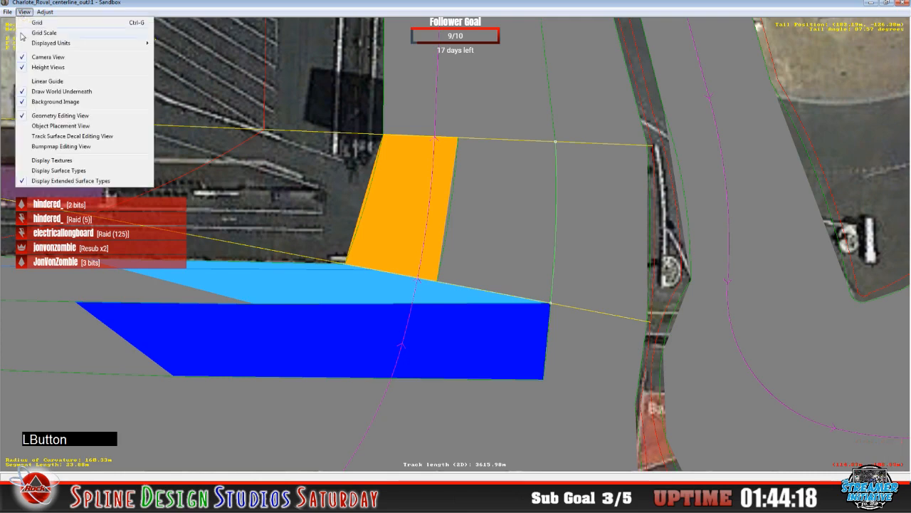
left_click(39, 92)
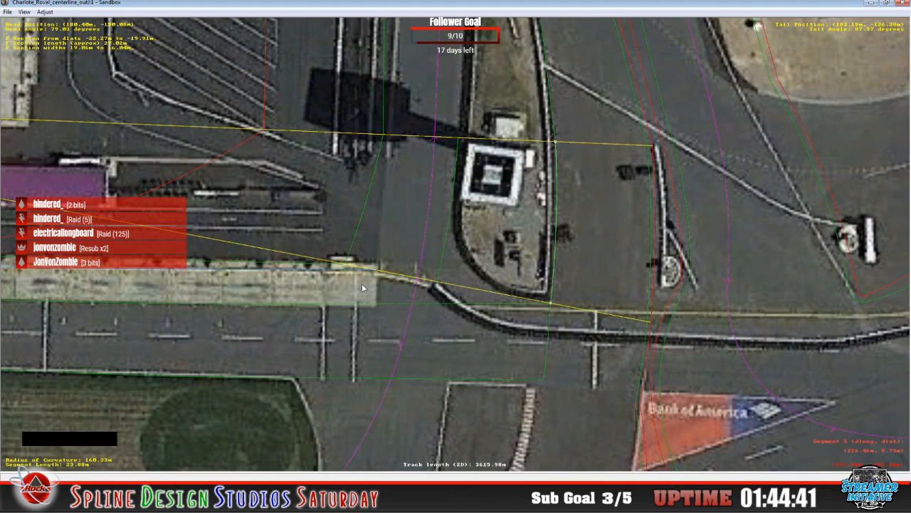
left_click(24, 11)
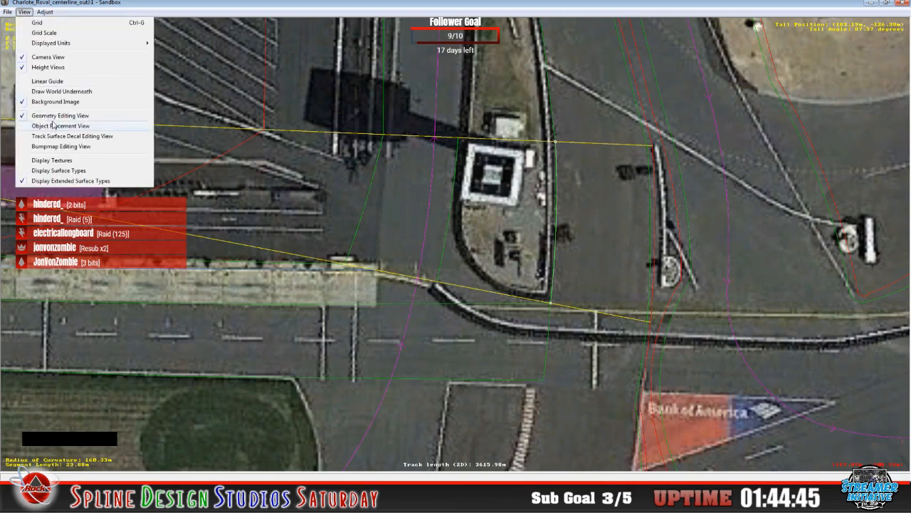
left_click(60, 91)
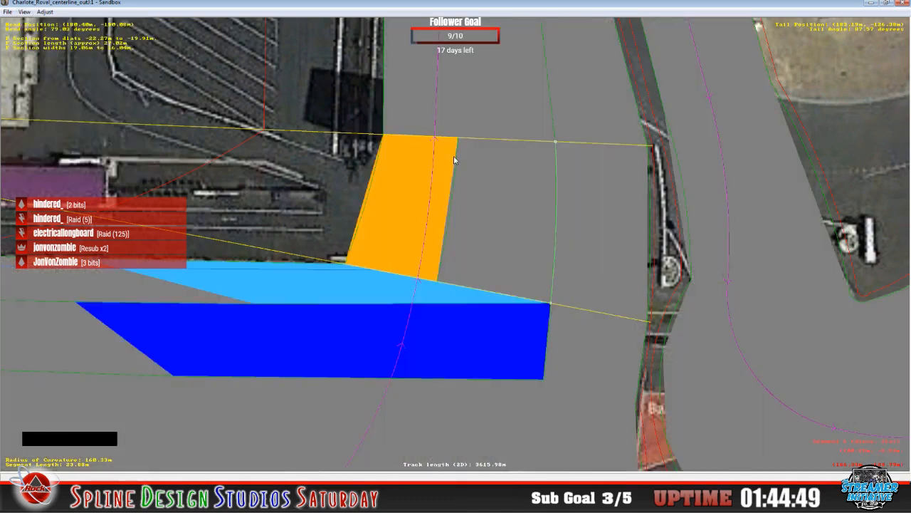
key("x")
key("x")
key("x")
key("x")
key("x")
key("x")
key("x")
key("x")
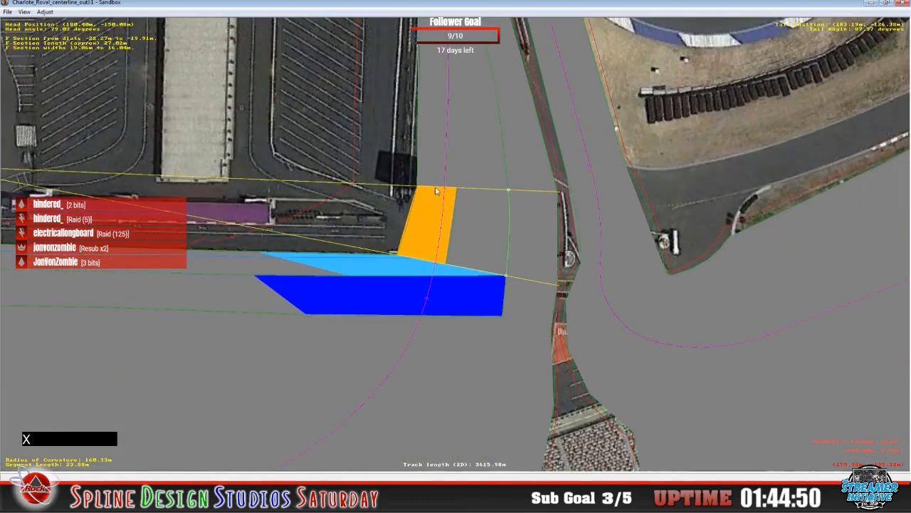
key("c")
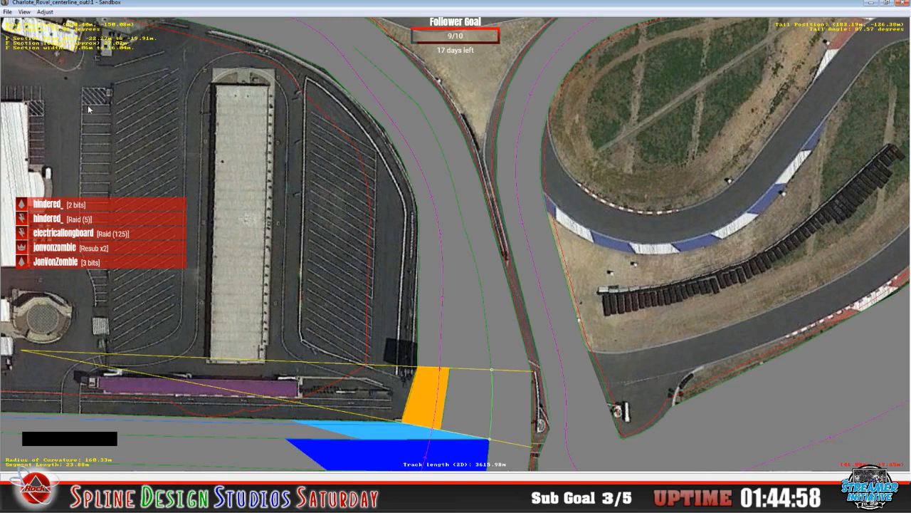
- Hide the world underneath and insert an F section in the 27.95 m segment just beyond the square white tower
left_click(25, 12)
left_click(47, 92)
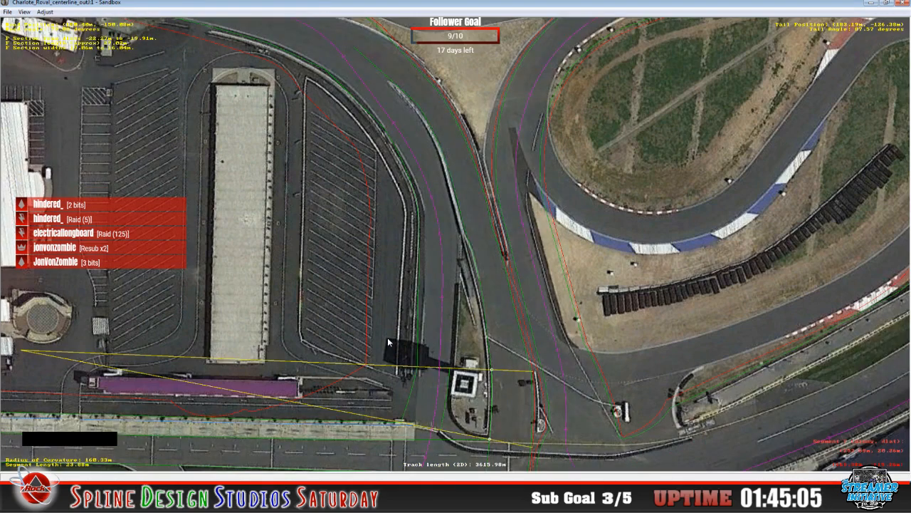
left_click(430, 370)
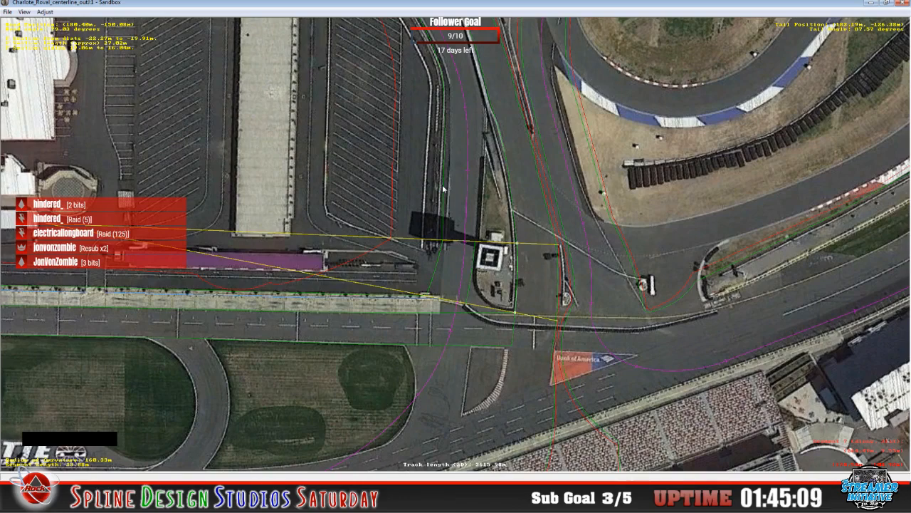
key("z")
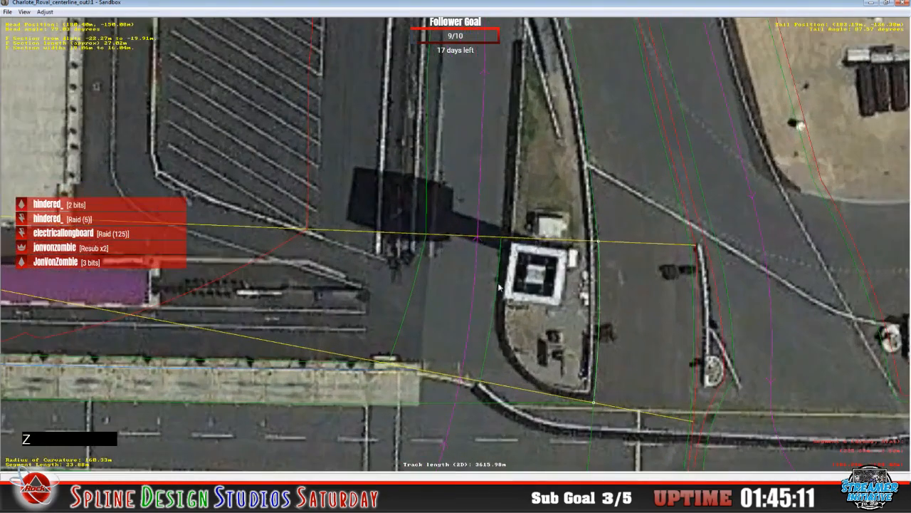
right_click(481, 193)
mouse_move(502, 257)
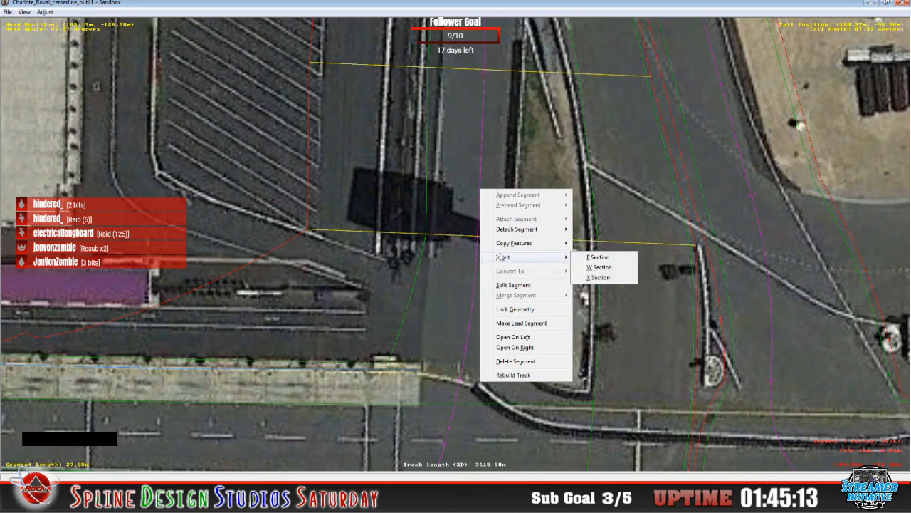
left_click(597, 257)
- Join the new F section's near end to the preceding section's end beside the tower at about -3.8 m dlat
left_click_drag(483, 235, 502, 239)
left_click(502, 238)
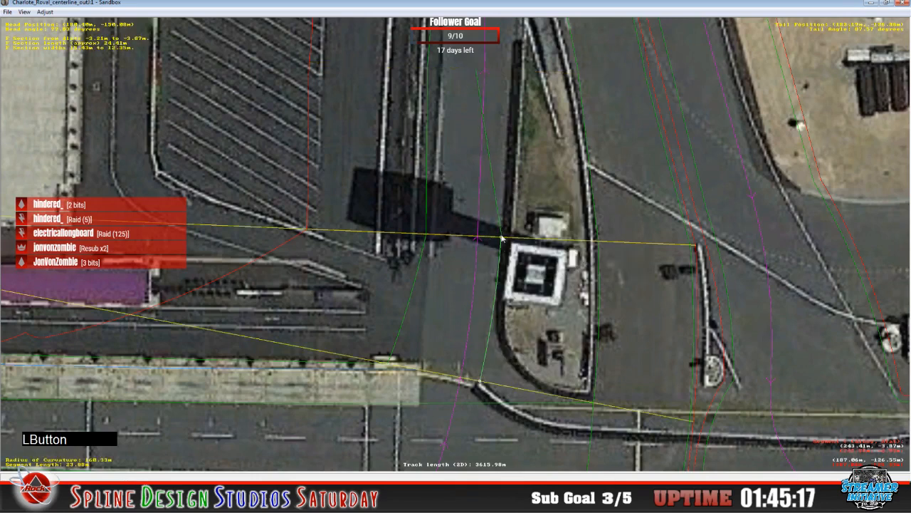
left_click(502, 239)
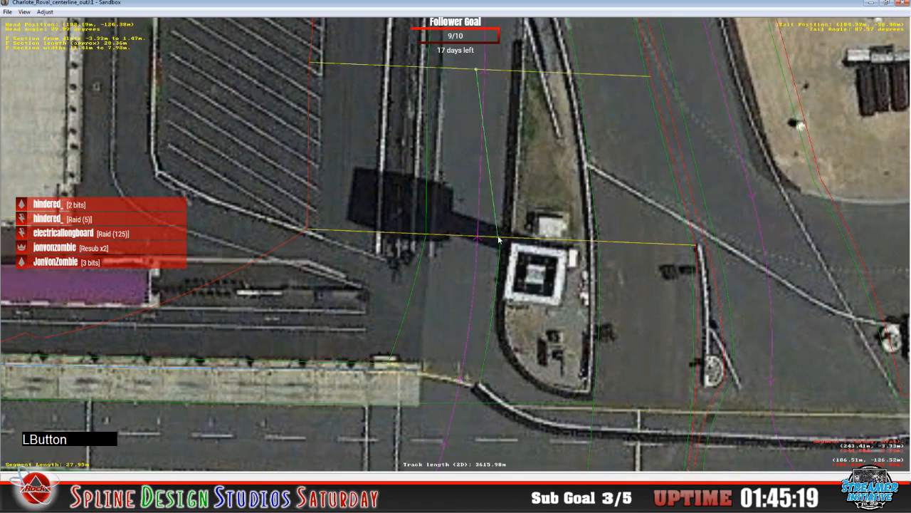
left_click(502, 239)
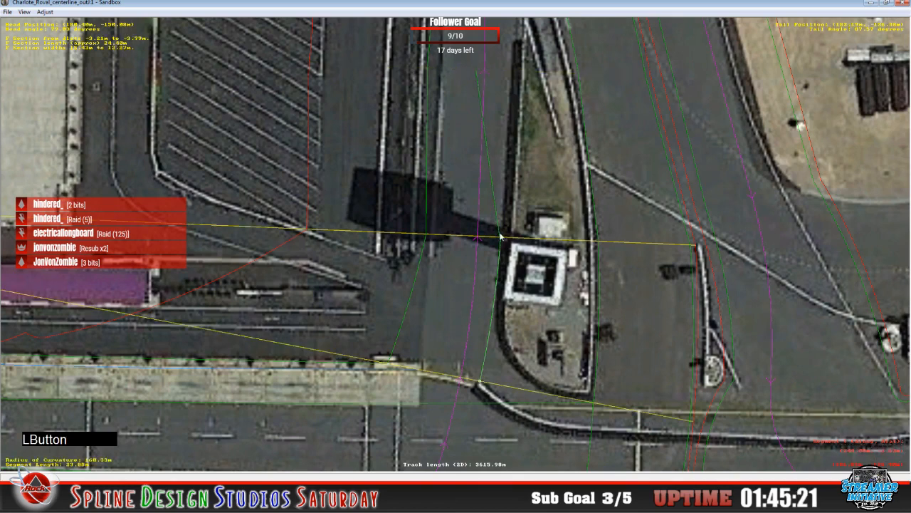
left_click(501, 239)
left_click_drag(501, 235, 499, 236)
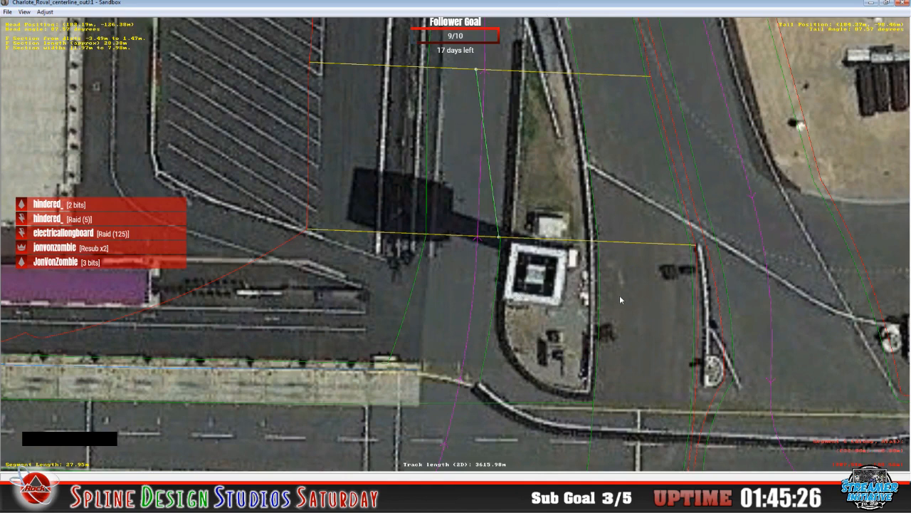
left_click(499, 240)
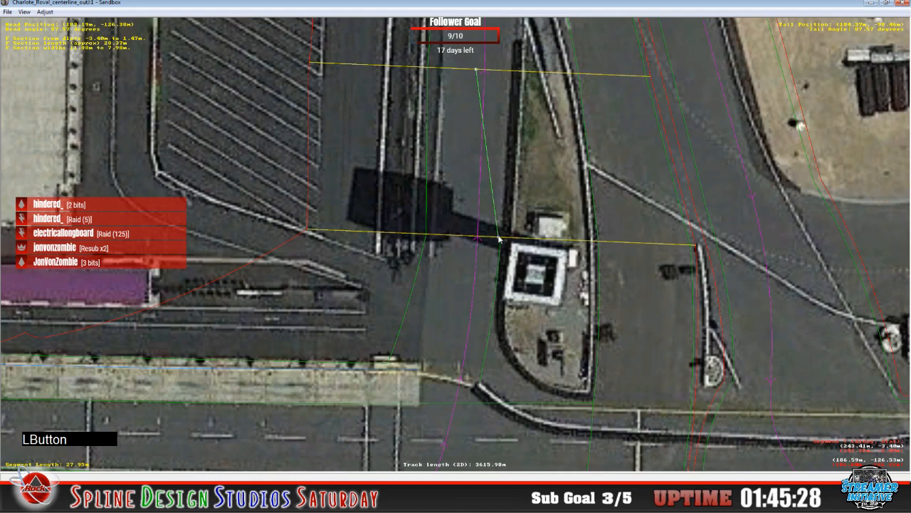
left_click(502, 242)
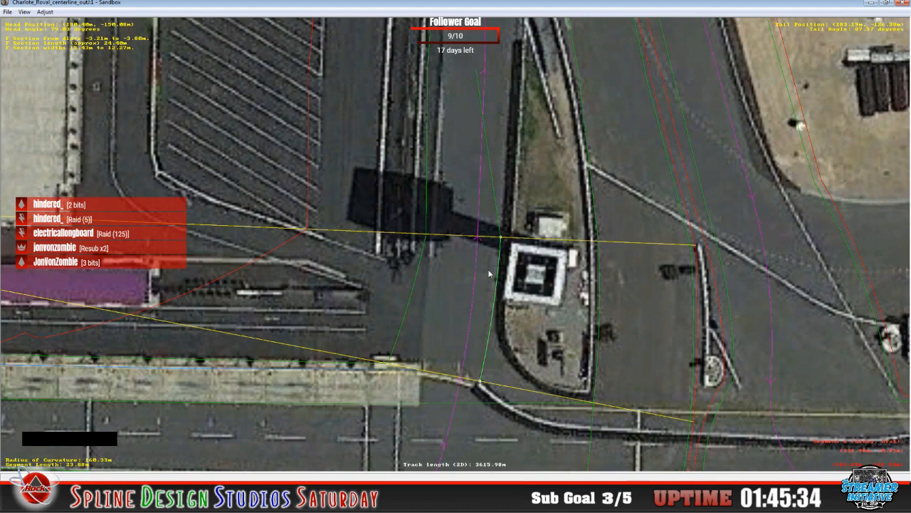
- Move the far end of the 27.95 m segment's F section out to the wall along the grass strip
key("c")
left_click(442, 178)
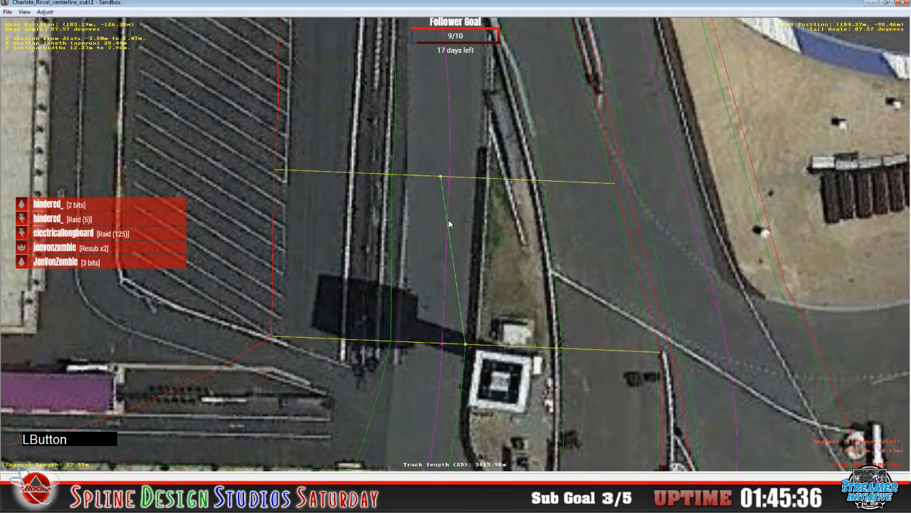
left_click_drag(442, 178, 477, 178)
- Insert an F section in the following 24.59 m segment, where the curve begins beyond the grass strip
left_click(454, 167)
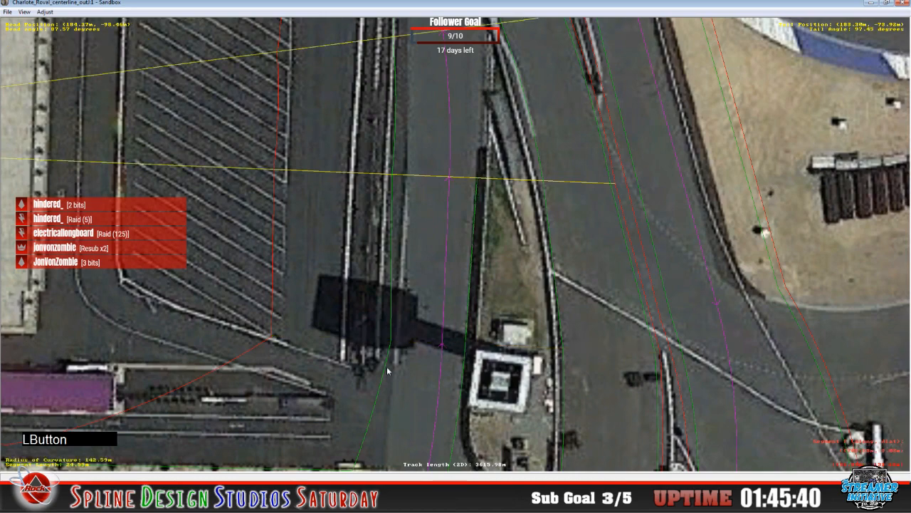
key("c")
key("c")
right_click(438, 199)
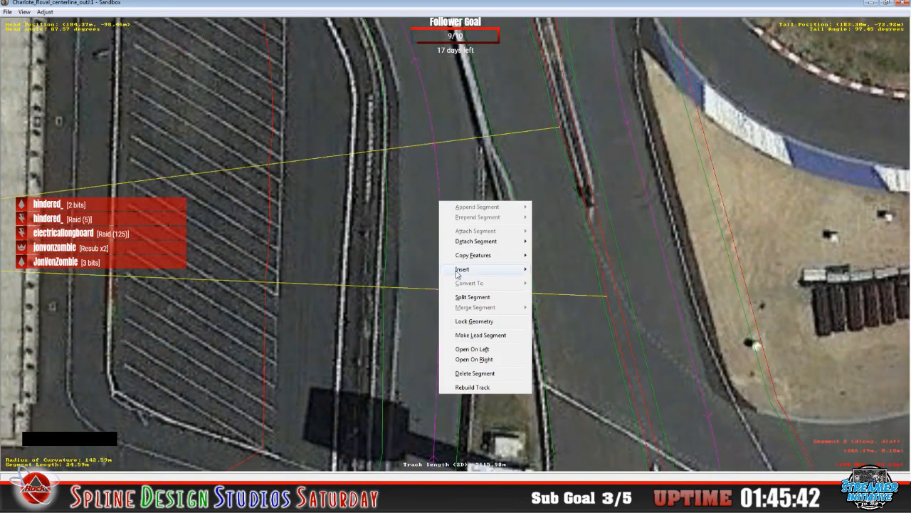
mouse_move(459, 269)
left_click(555, 269)
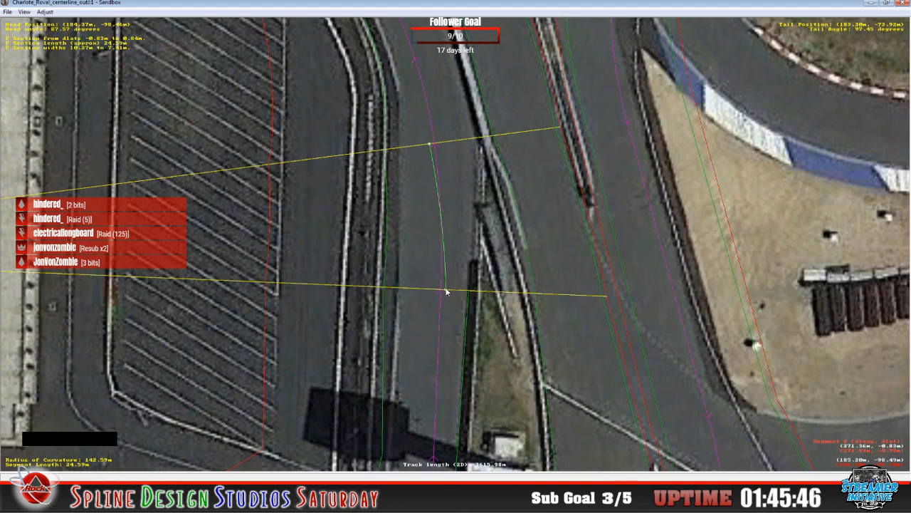
- Join the new F section's near end to the preceding section at about -4.7 m dlat and move its far end to about -6.5 m
left_click_drag(446, 290, 470, 295)
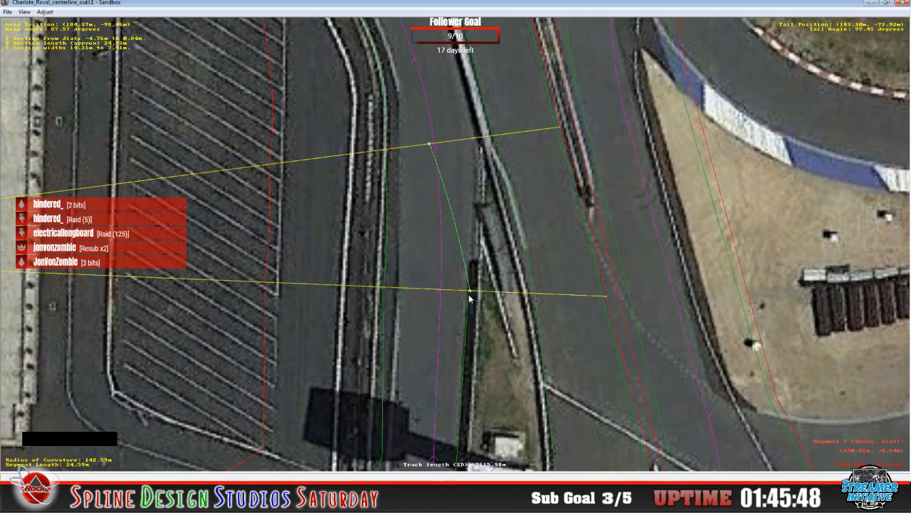
left_click(470, 296)
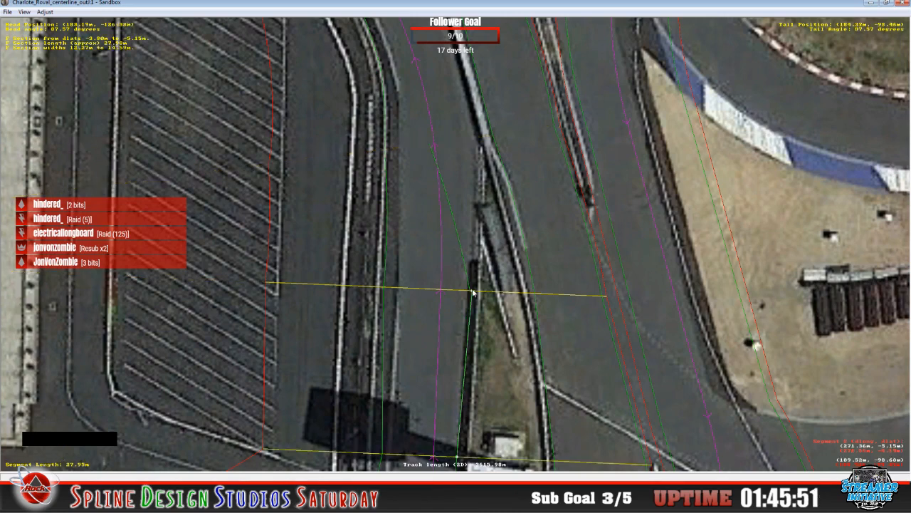
left_click_drag(471, 291, 468, 291)
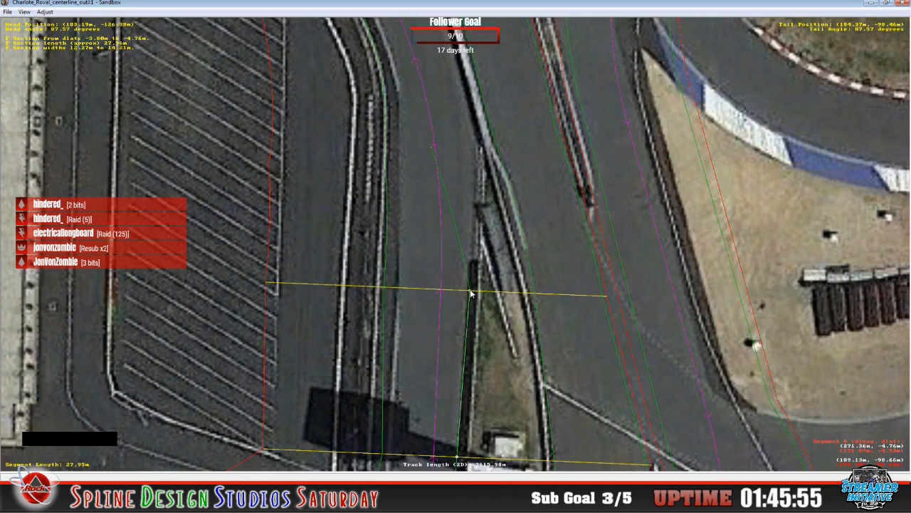
left_click(470, 292)
left_click_drag(469, 292, 472, 291)
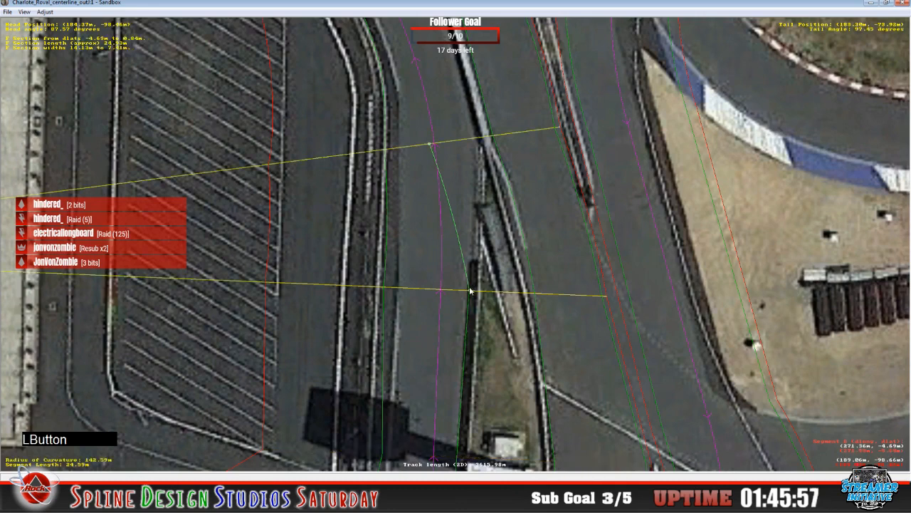
left_click_drag(428, 150, 472, 143)
- Insert an F section in the next 14.70 m segment along the curved wall
key("c")
key("c")
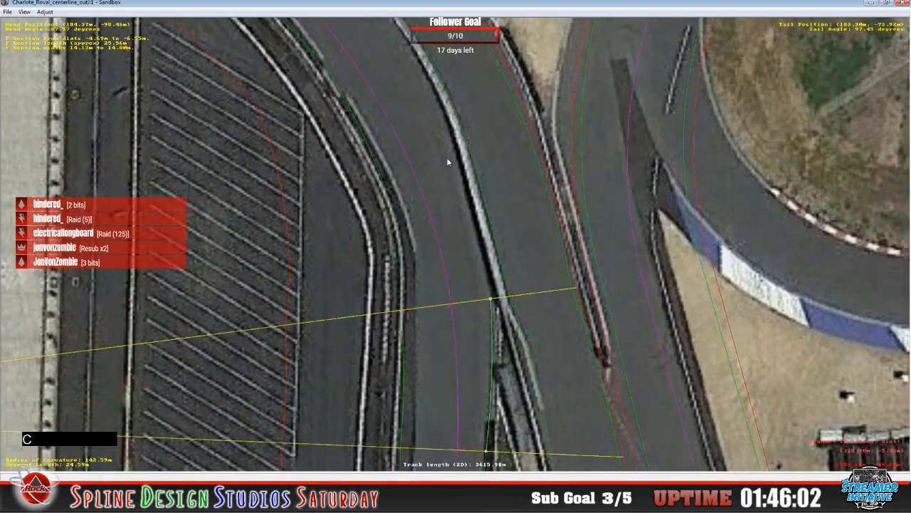
left_click(458, 253)
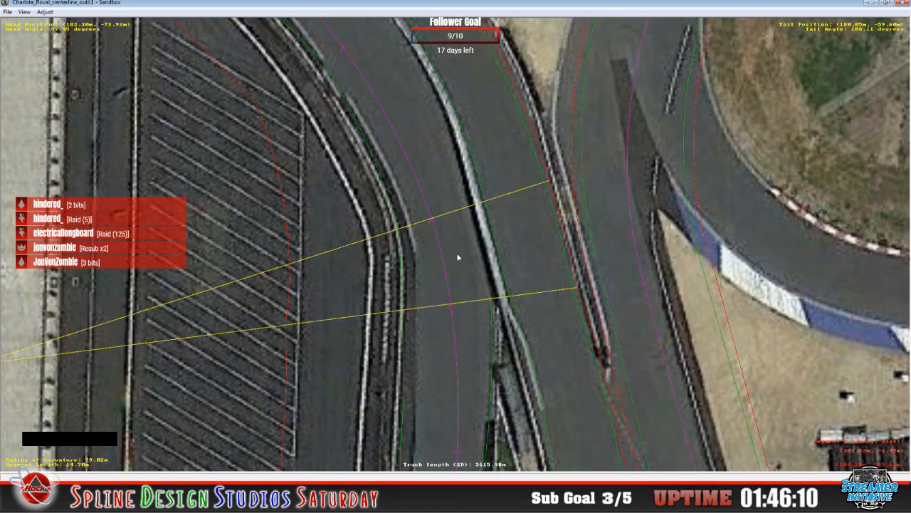
right_click(448, 264)
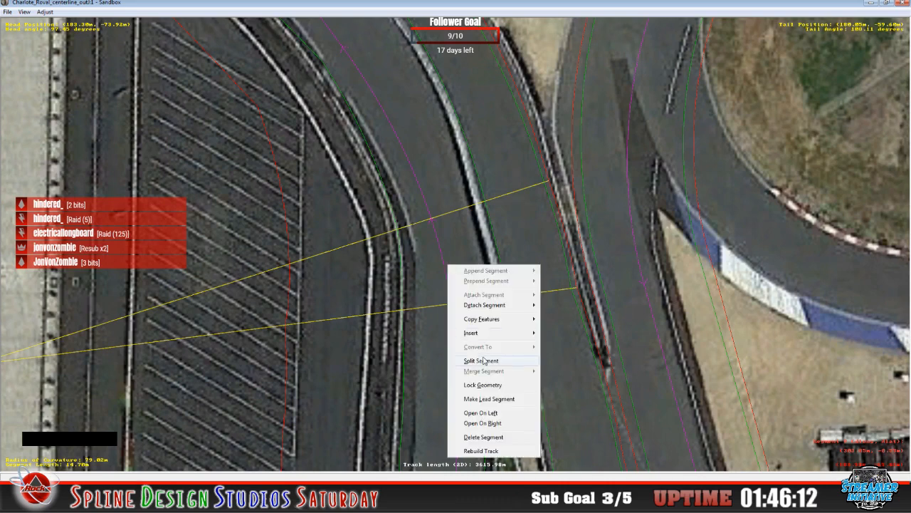
mouse_move(479, 334)
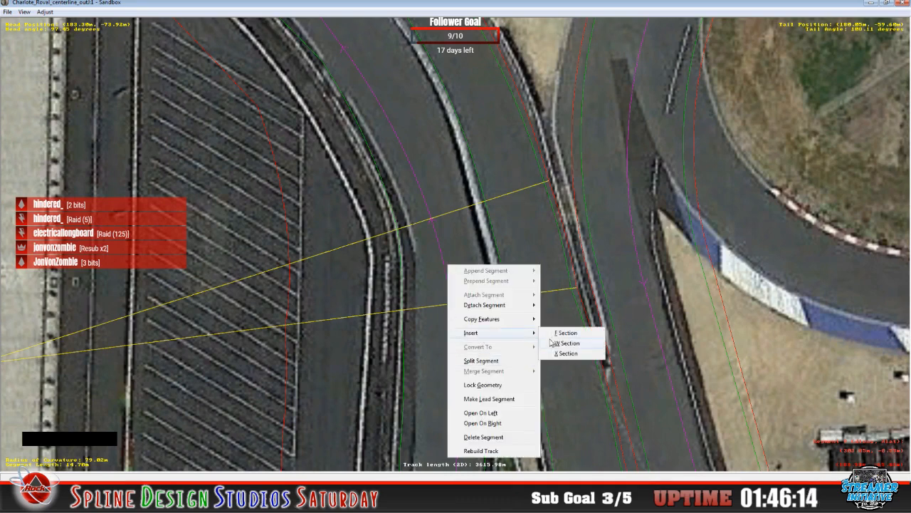
left_click(564, 333)
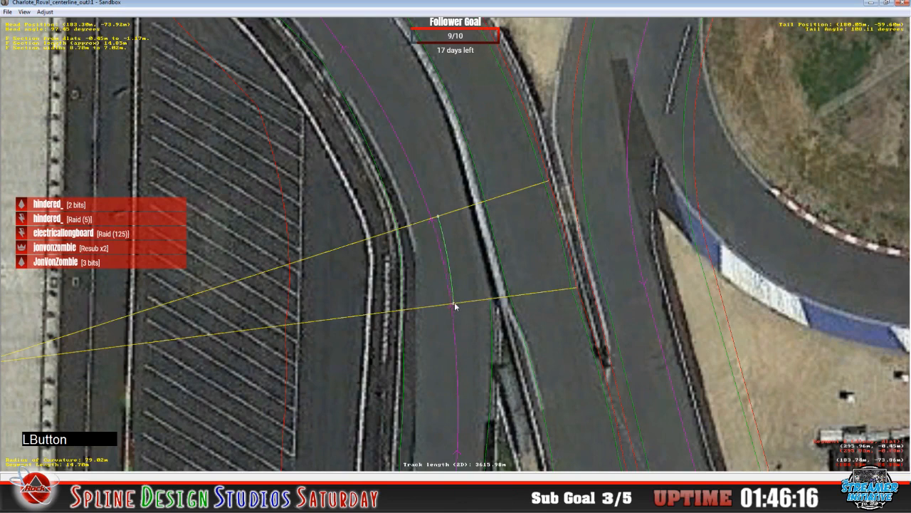
- Move both ends of the 14.70 m segment's F section out to the curved wall, at about -6.8 m and -6.6 m dlat
left_click(494, 307)
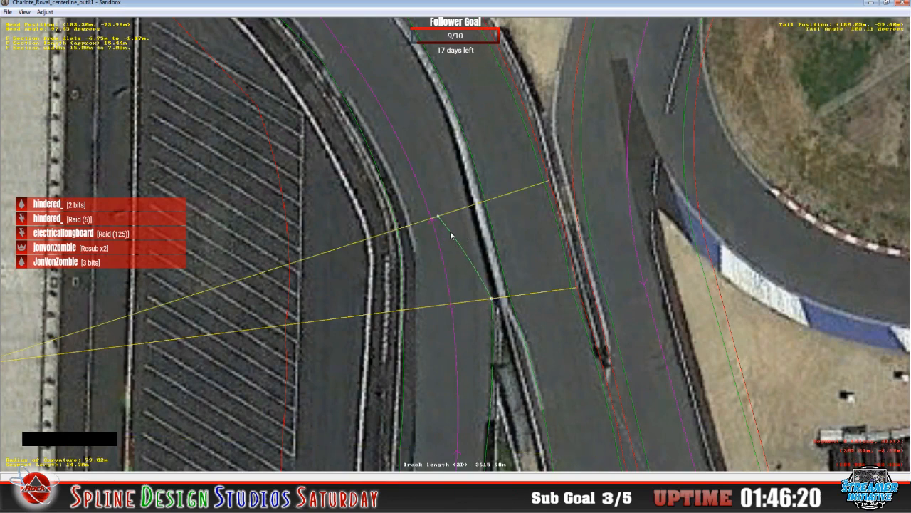
left_click_drag(438, 217, 472, 213)
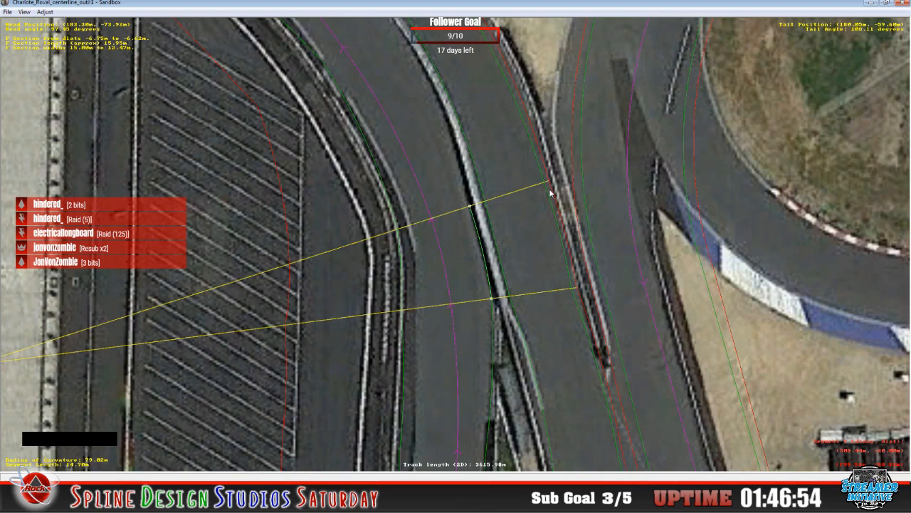
- Insert an F section in the following 32.48 m segment and move its near end to the wall at about -6.6 m dlat
left_click(433, 172)
right_click(433, 173)
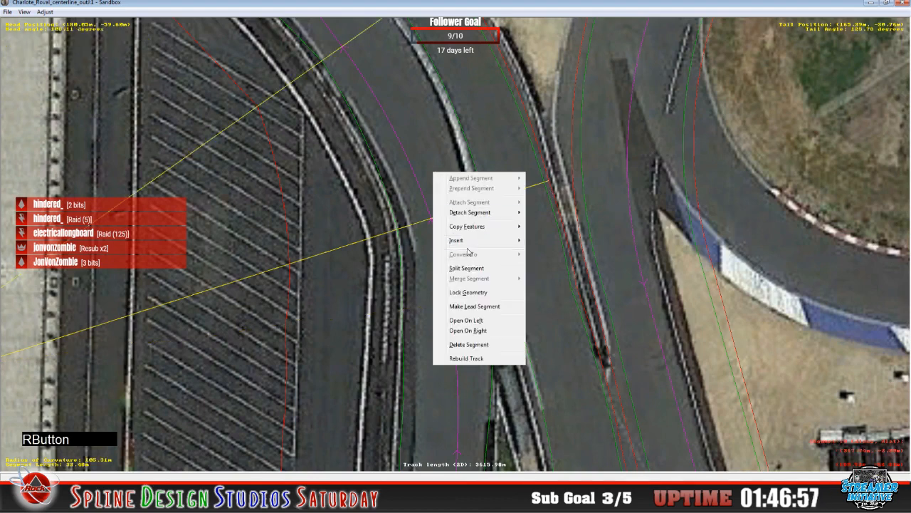
mouse_move(466, 244)
left_click(551, 240)
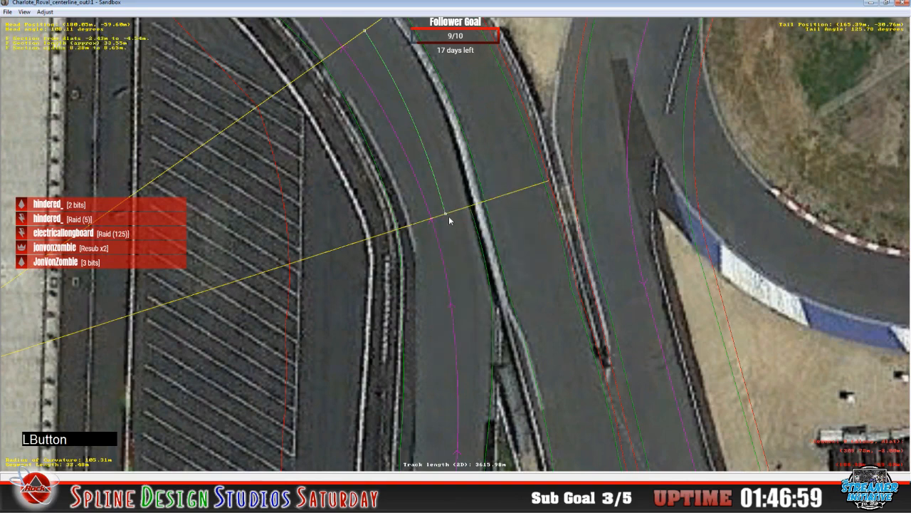
left_click_drag(449, 217, 473, 213)
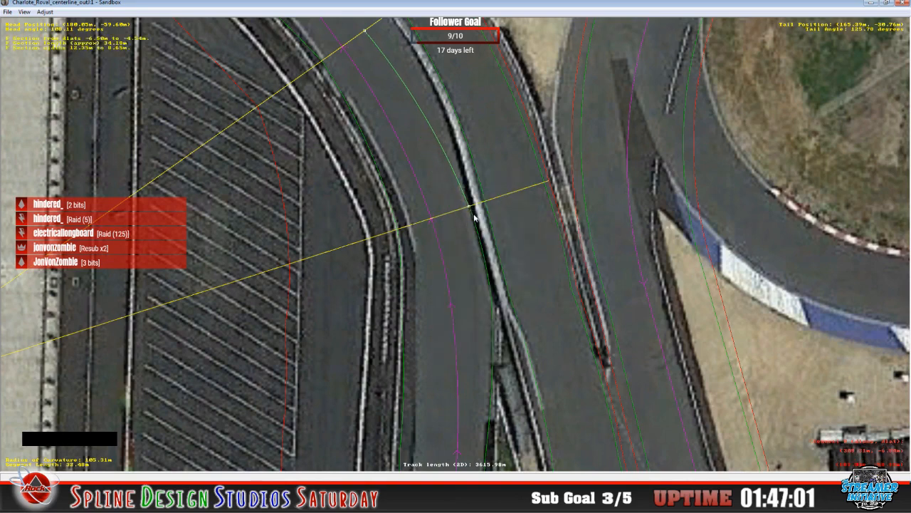
left_click(474, 211)
left_click(466, 208)
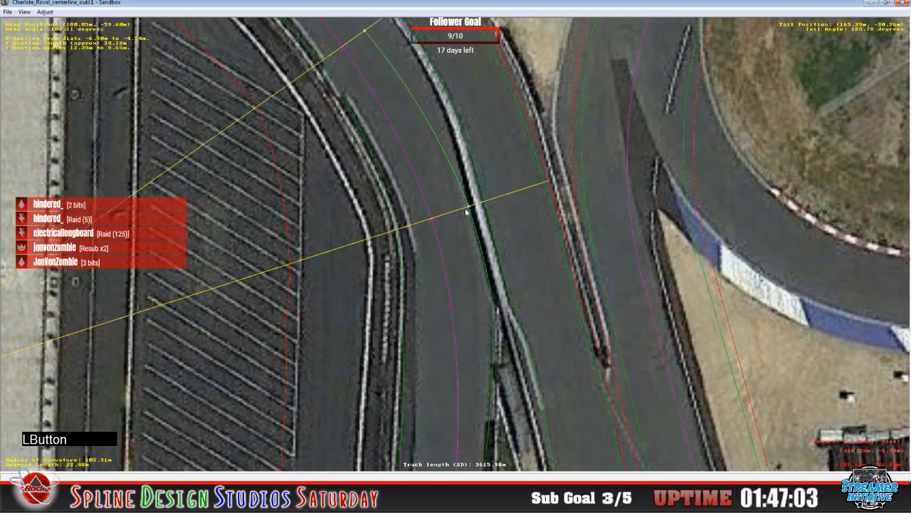
left_click_drag(466, 210, 471, 208)
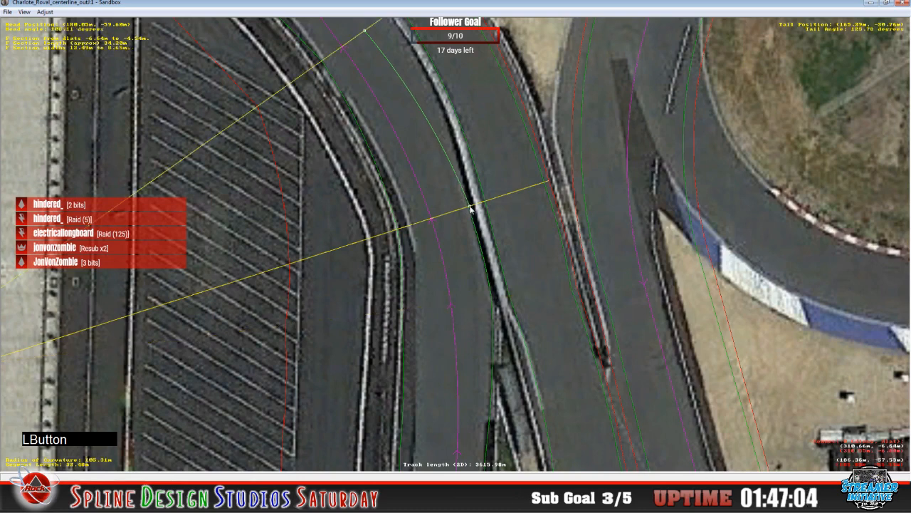
- Align the end shared with the 14.70 m segment at about -6.6 m dlat and move the far end to about -8.8 m
left_click(470, 207)
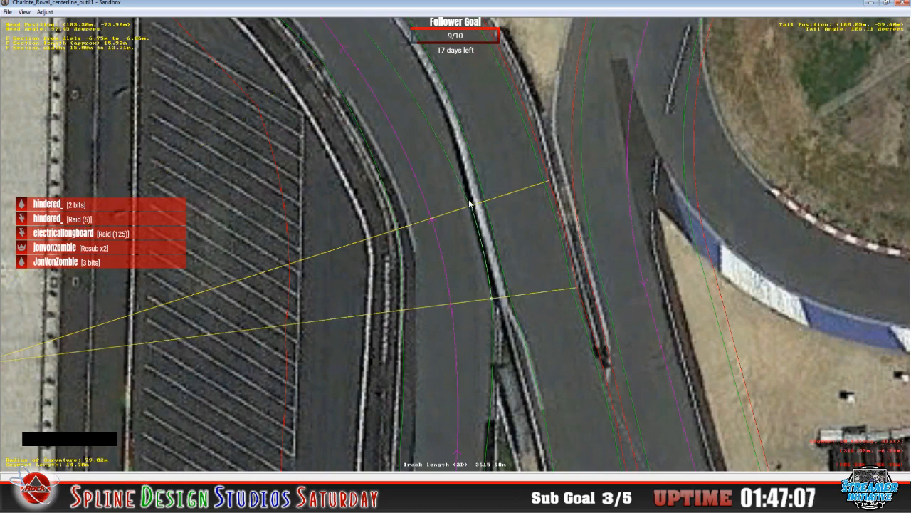
left_click(471, 206)
left_click_drag(470, 207, 474, 211)
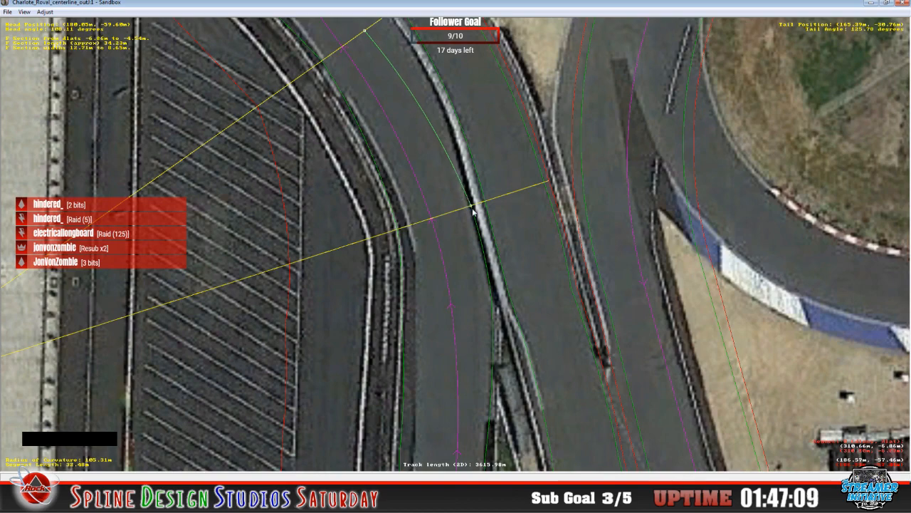
left_click(473, 209)
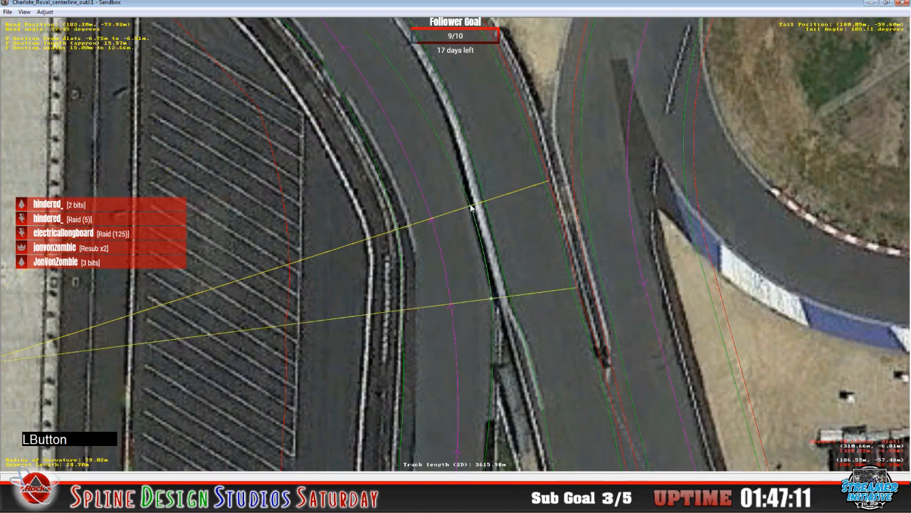
left_click(471, 206)
key("c")
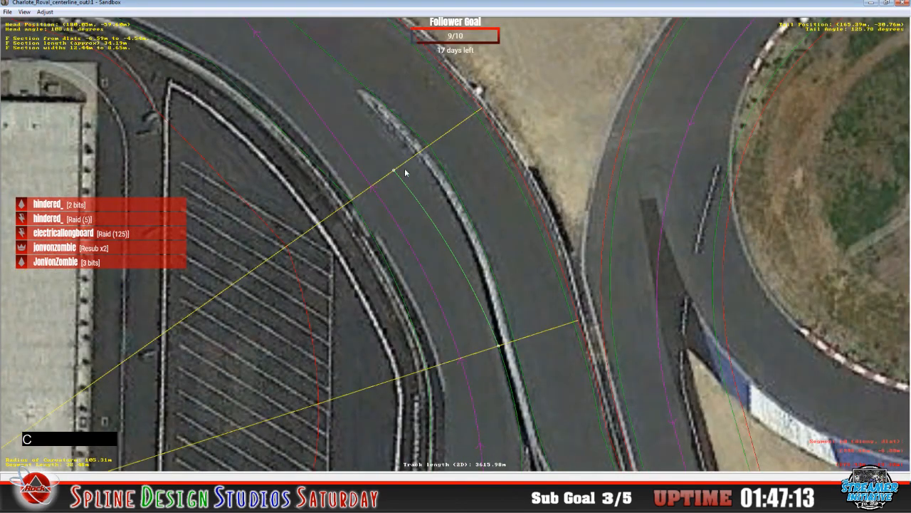
left_click_drag(396, 175, 422, 167)
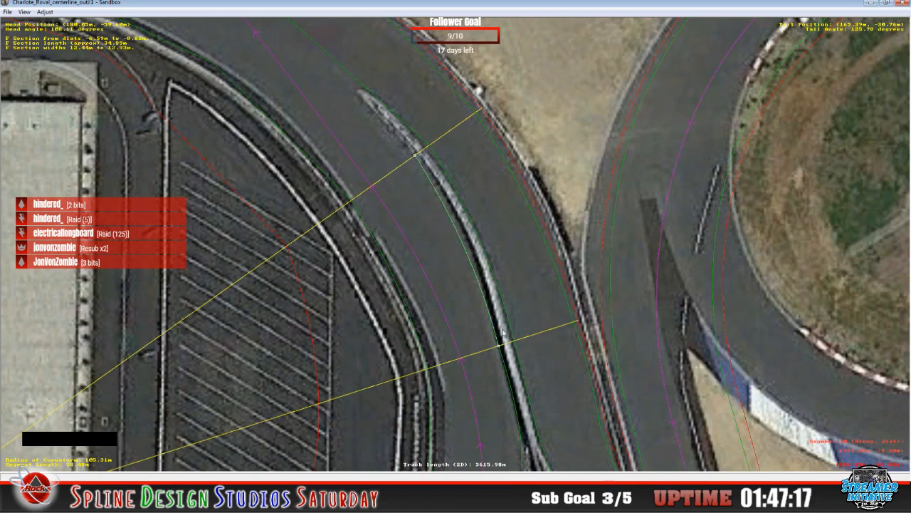
- Insert an F section in the next segment and join its near end to the preceding section at about -8.8 m dlat
right_click(385, 144)
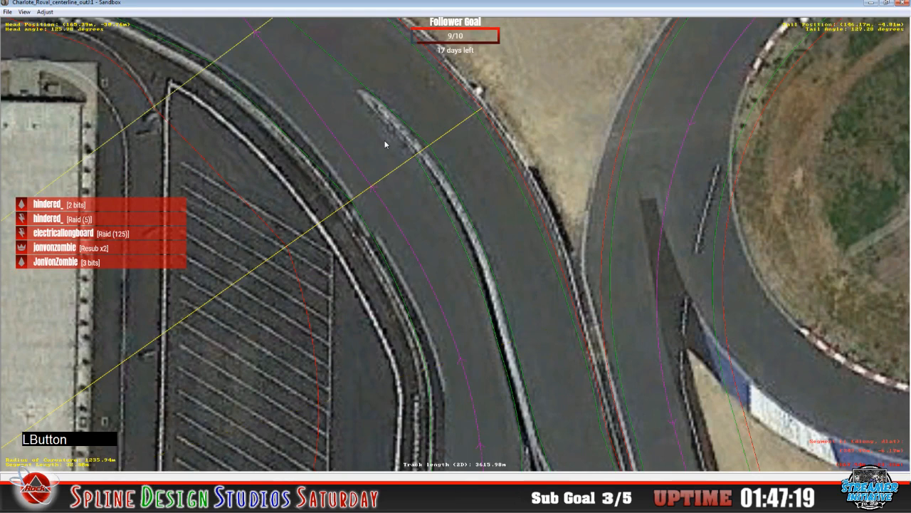
mouse_move(417, 208)
left_click(504, 209)
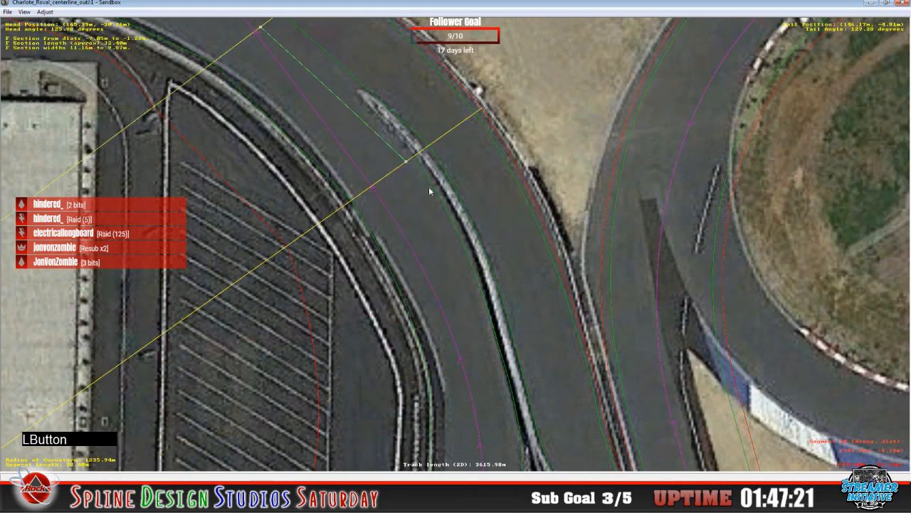
left_click_drag(405, 162, 415, 158)
left_click(420, 163)
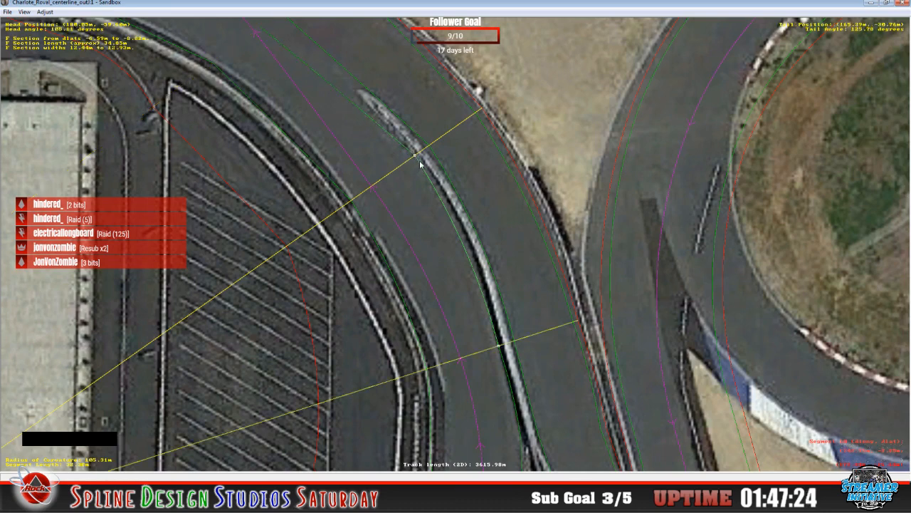
left_click(411, 157)
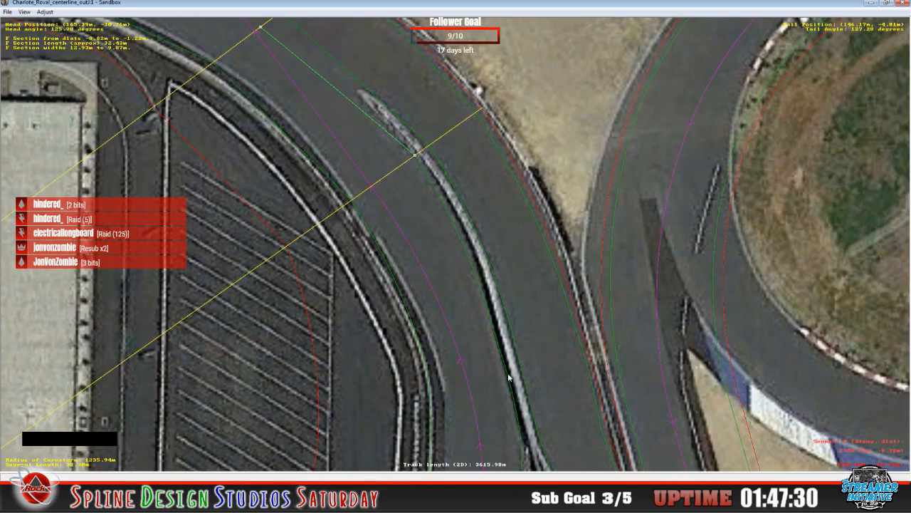
- Move the far end of the new F section beyond the wall's tip to about -5.0 m dlat
scroll(508, 377, "down", 3)
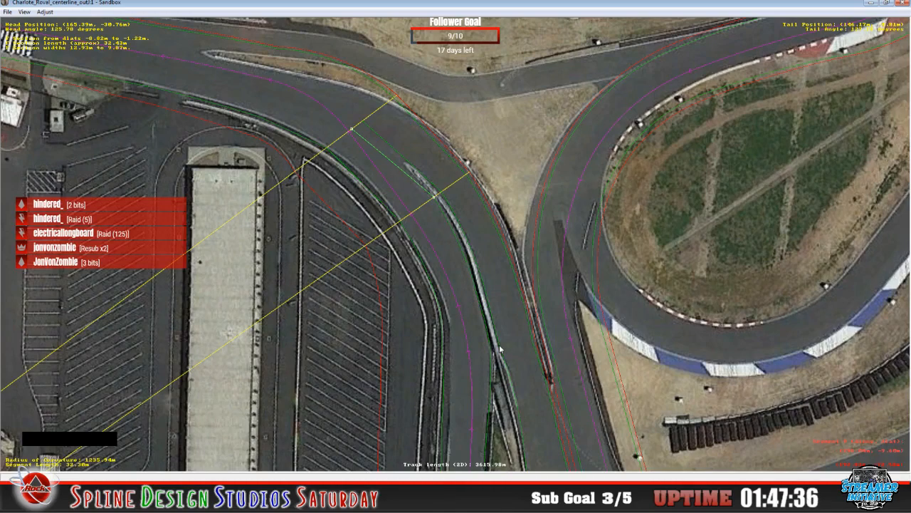
left_click(356, 128)
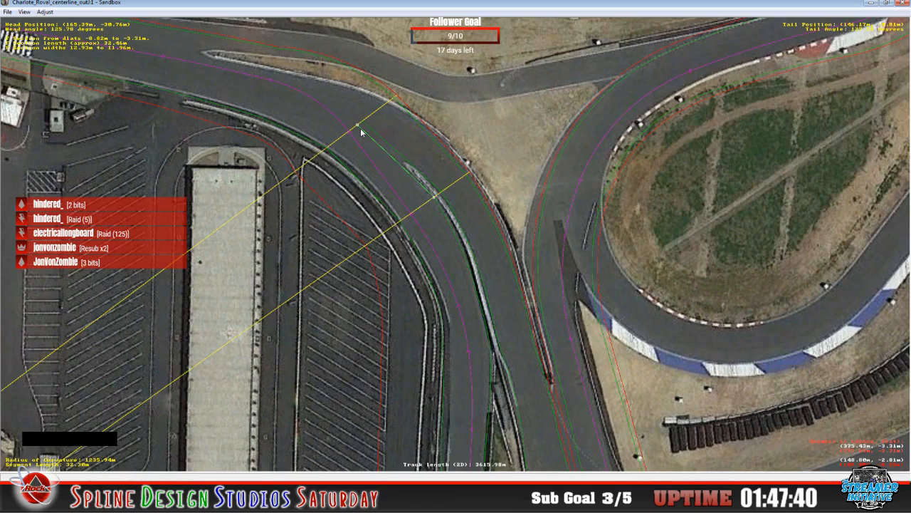
key("z")
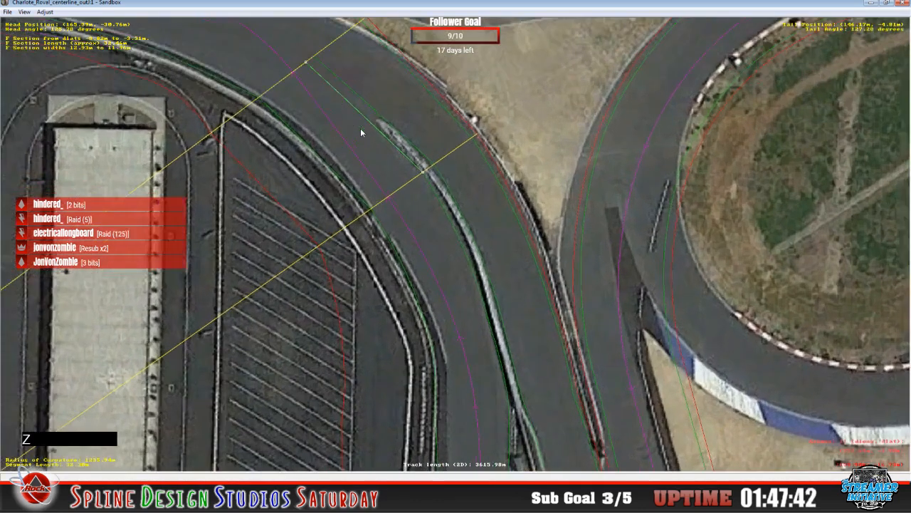
key("x")
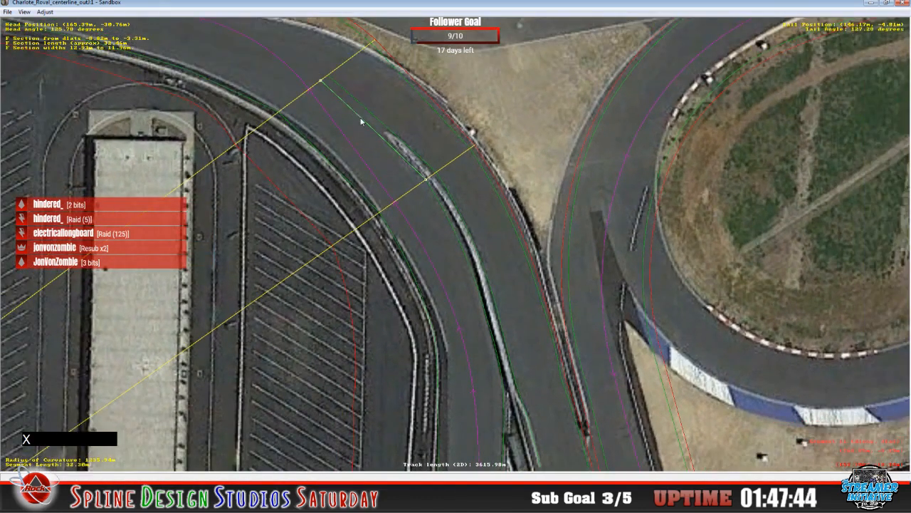
key("c")
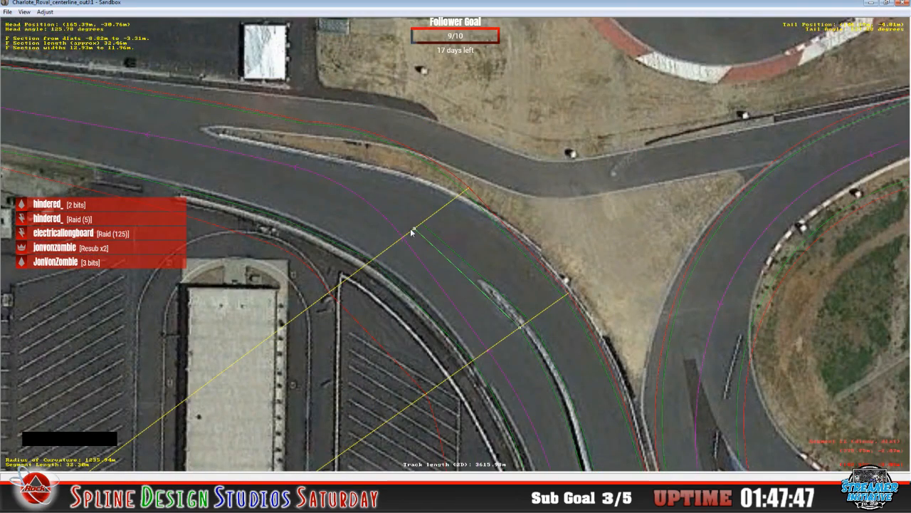
left_click_drag(413, 228, 424, 230)
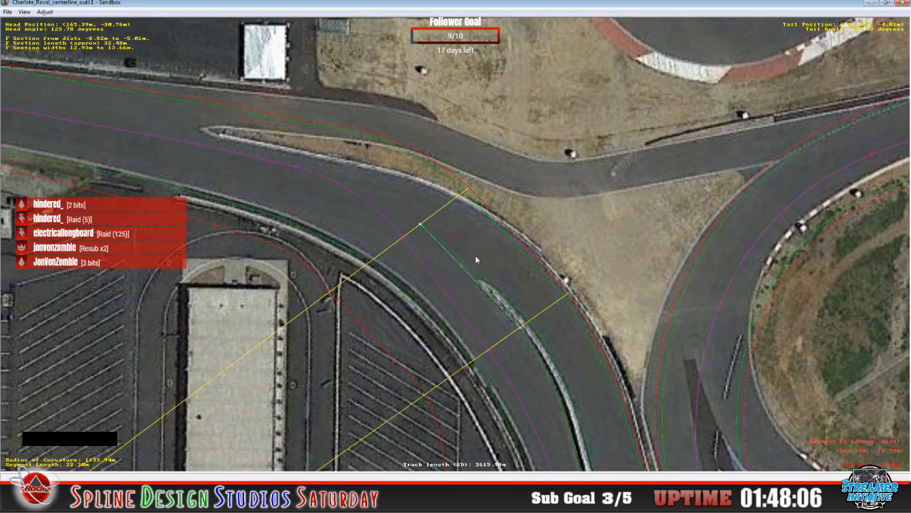
- Turn on Draw World Underneath to show the track surfaces beneath the section lines
left_click(457, 255)
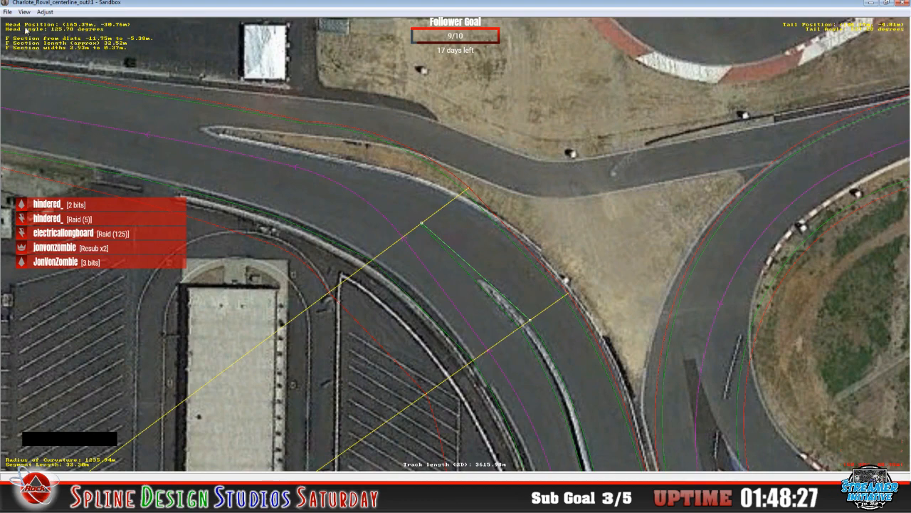
left_click(24, 12)
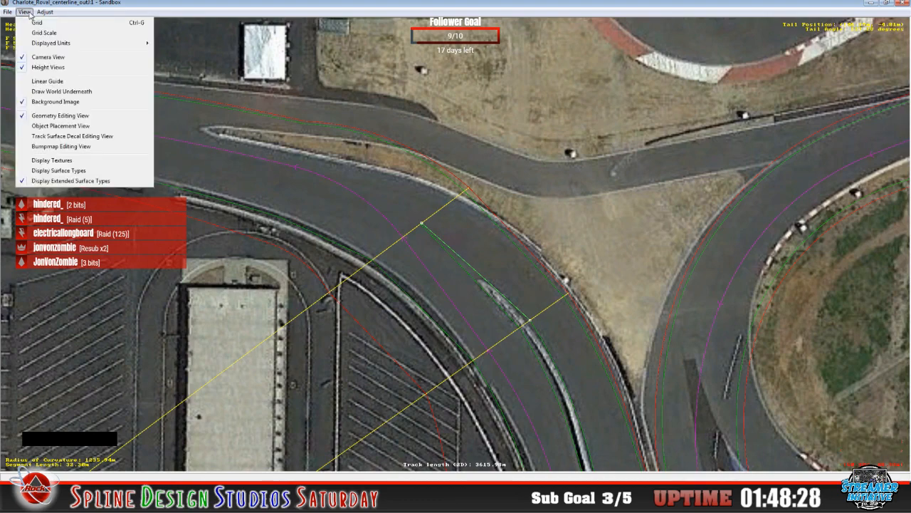
left_click(48, 91)
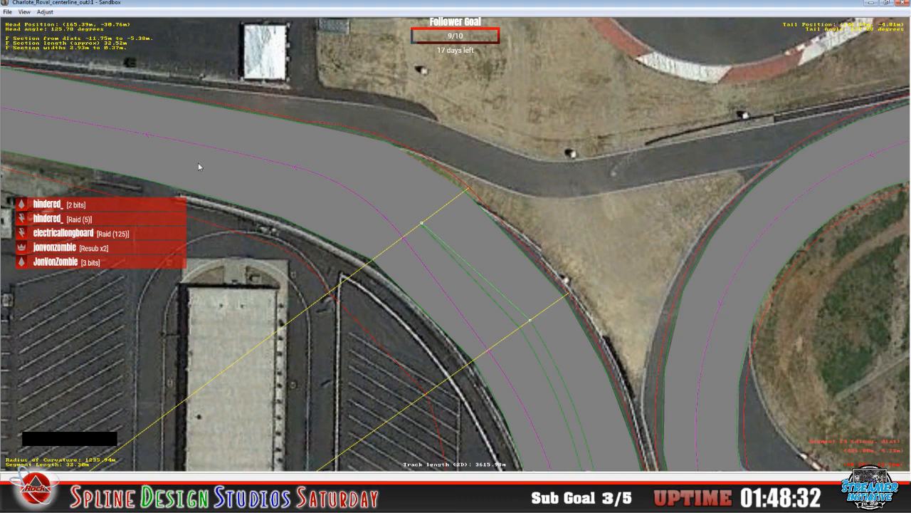
left_click(489, 264)
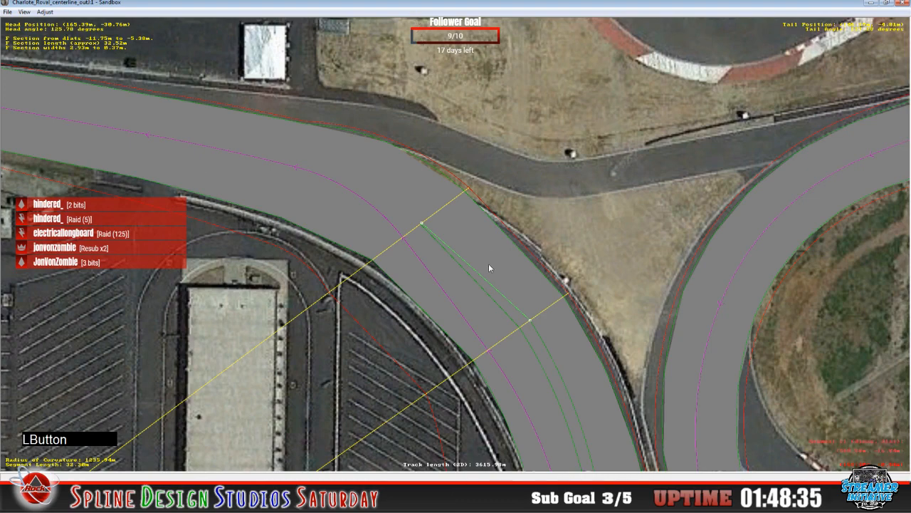
- Check the asphalt surface types offered in the properties of the 27.95 m segment's F section
key("c")
key("c")
key("c")
key("c")
left_click(373, 117)
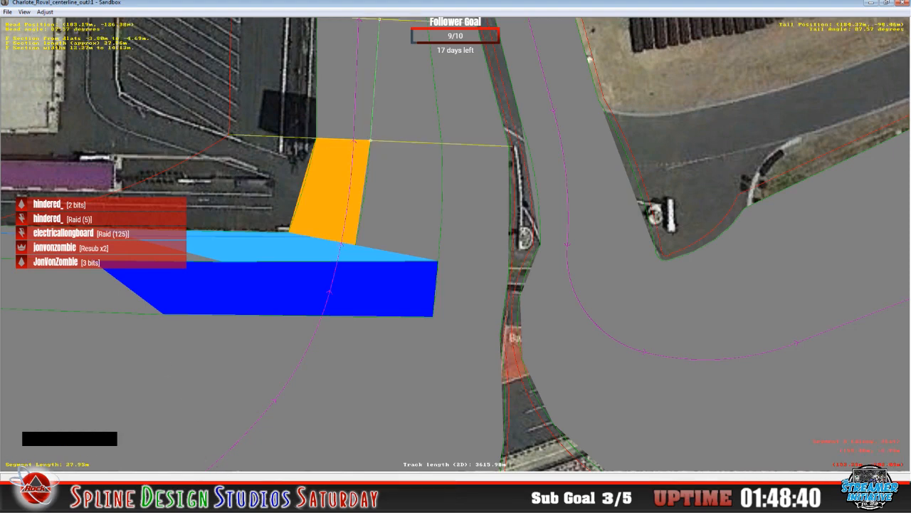
left_click(230, 453)
left_click(224, 425)
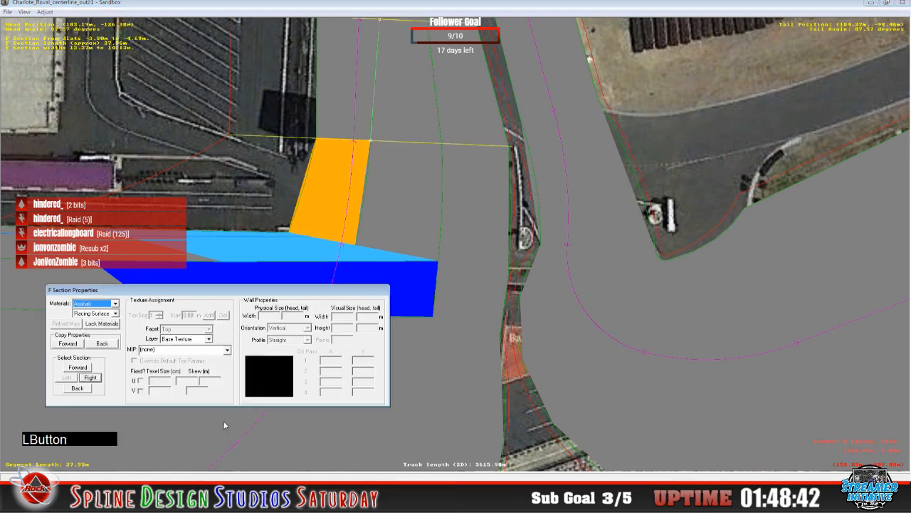
left_click(116, 314)
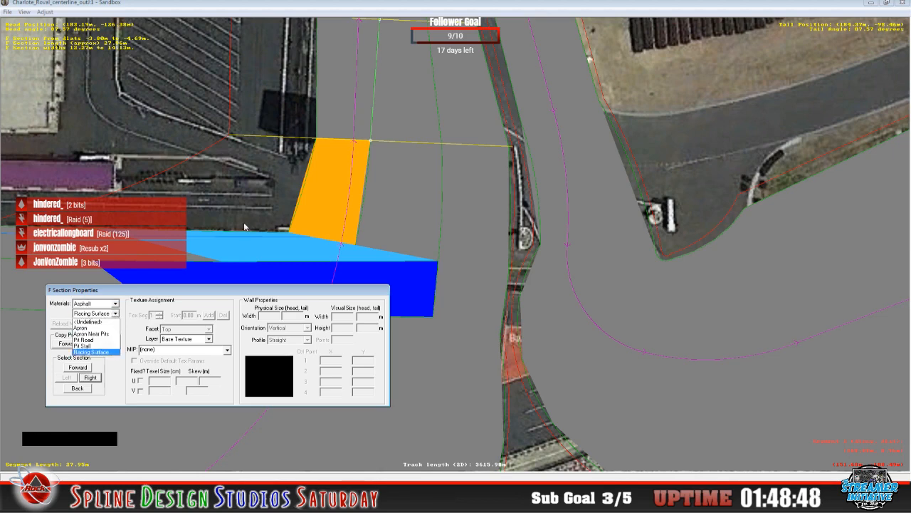
- Assign the asphalt.mip base texture to the Apron Near Pits F section beside the pit stall area
left_click(361, 205)
left_click(362, 215)
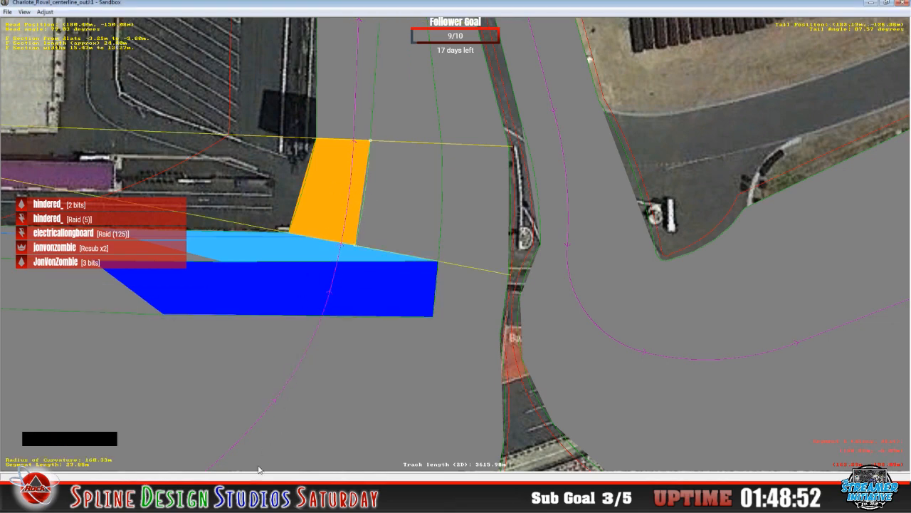
left_click(221, 423)
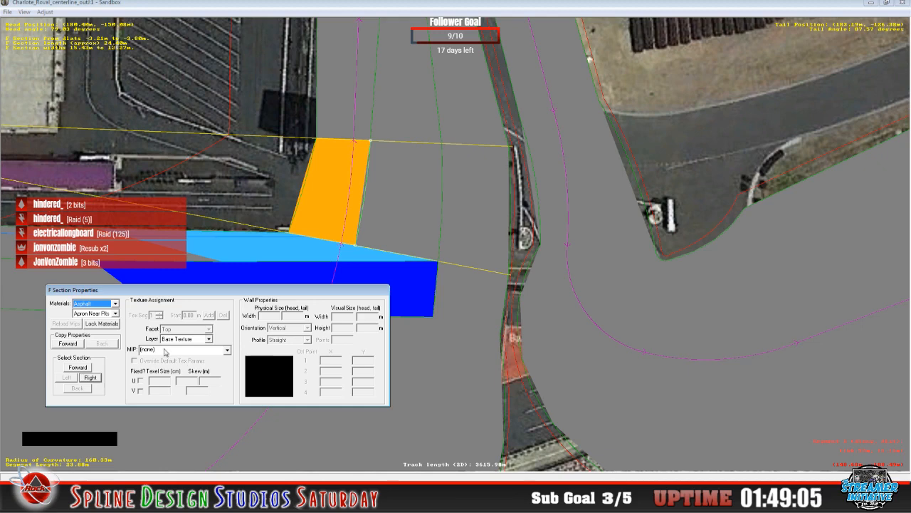
left_click(227, 351)
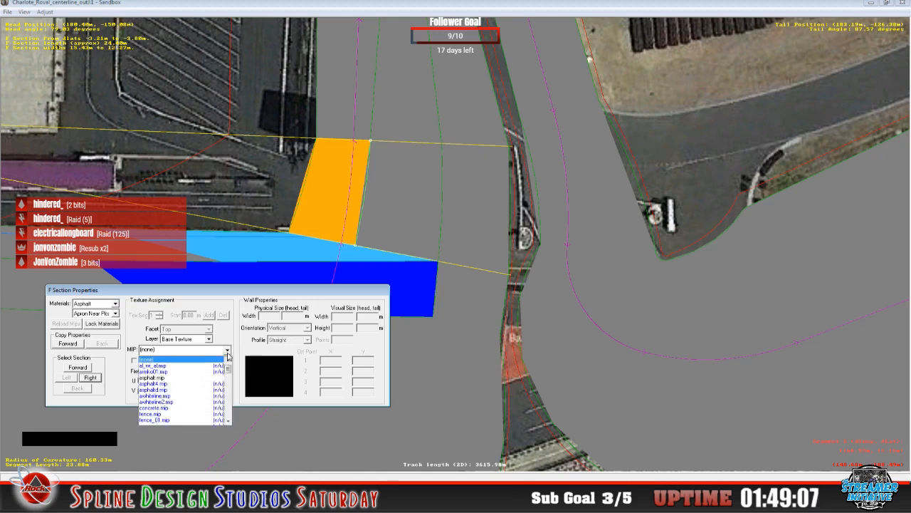
left_click(198, 377)
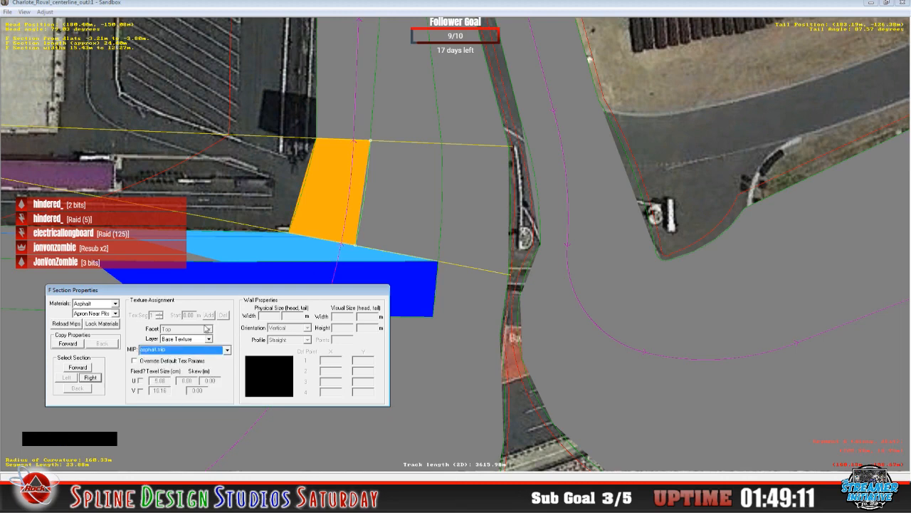
- Override the default texture parameters of this section and set its U texel size to 1.00 cm
left_click(135, 360)
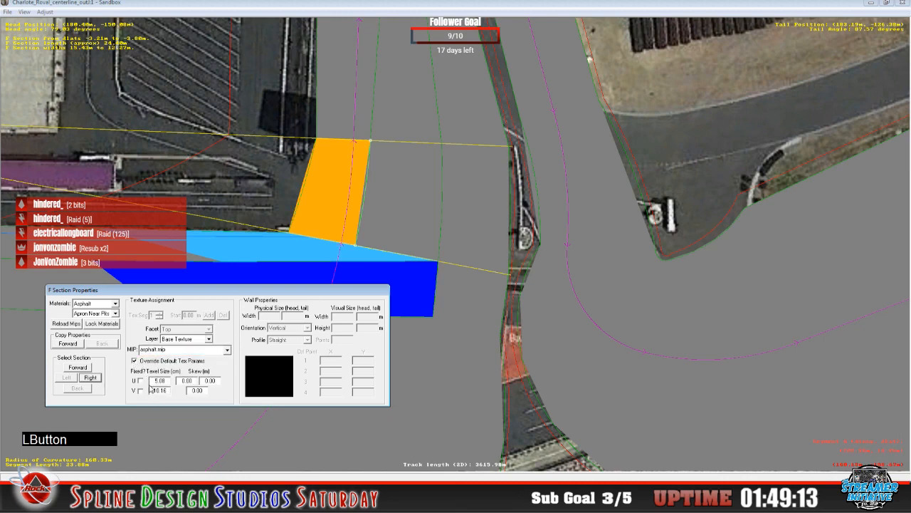
left_click(151, 381)
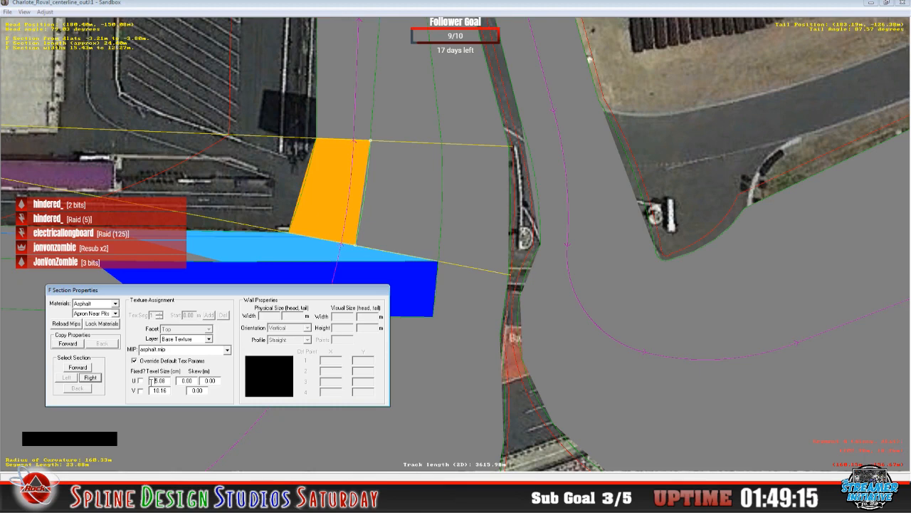
key("Delete")
key("Delete")
key("Delete")
key("Delete")
type("1.0")
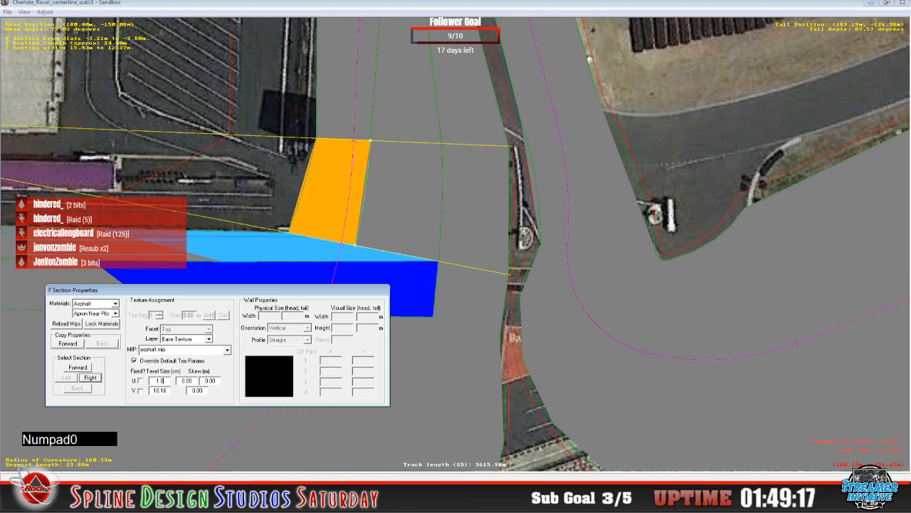
type("0")
- Set the section's V texel size to 1.00 cm
left_click(151, 391)
key("Delete")
key("Delete")
key("Delete")
key("Delete")
key("Delete")
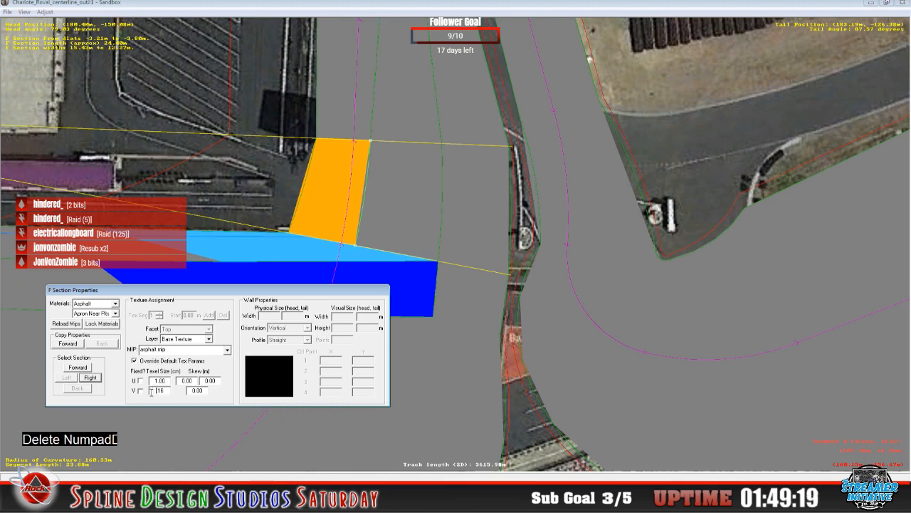
type("1.00")
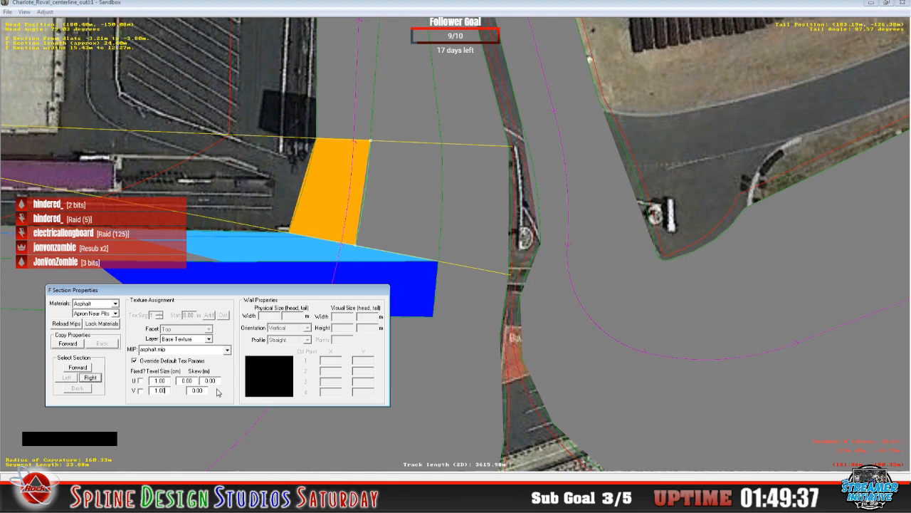
- Copy the section's properties forward through the following F sections up to the tip of the traced strip
left_click(277, 16)
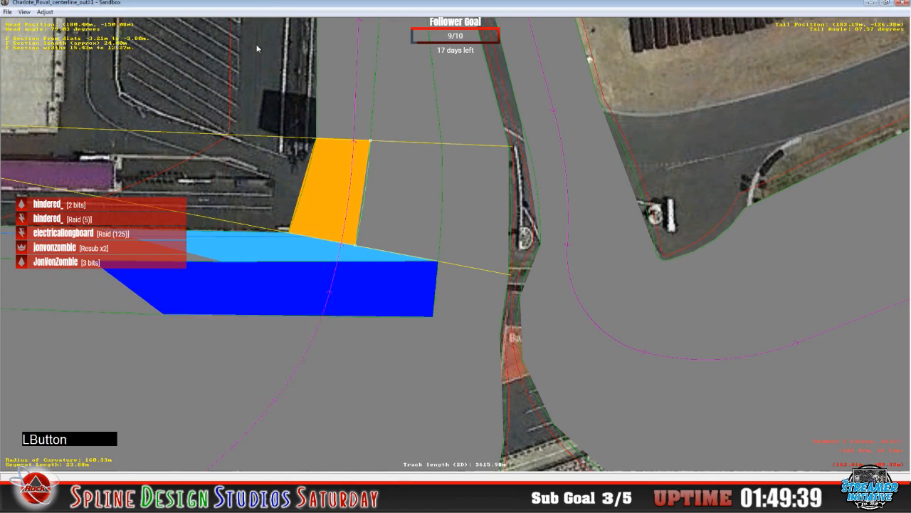
key("s")
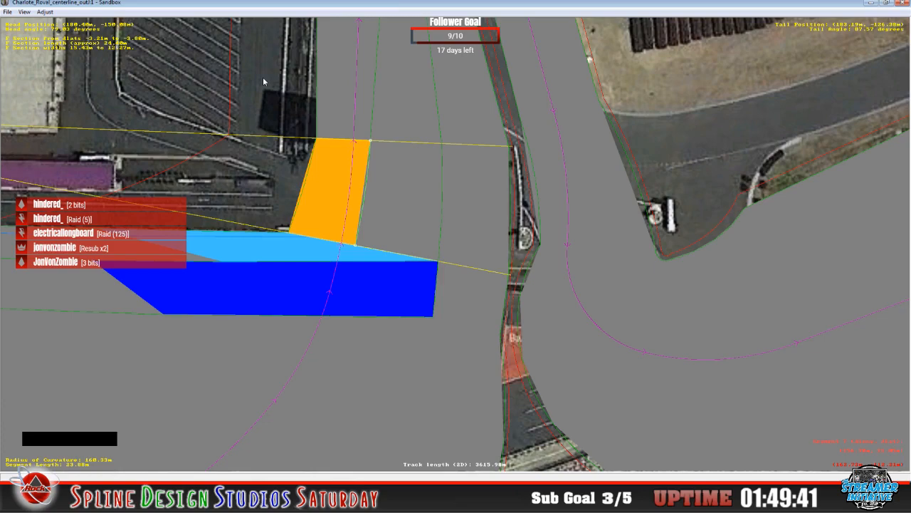
key("x")
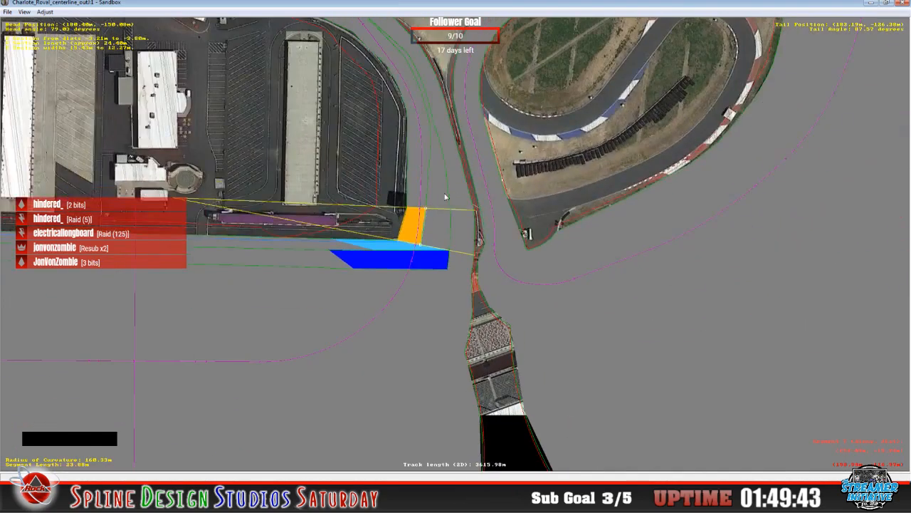
key("c")
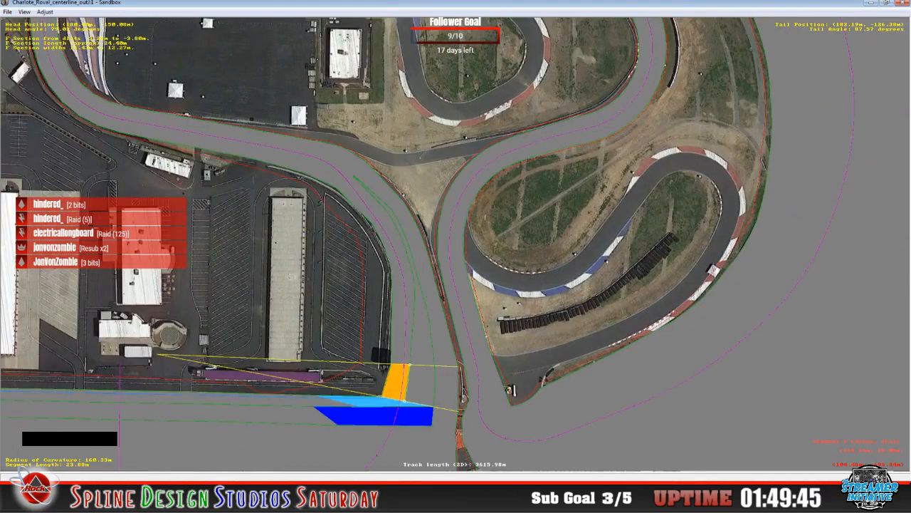
left_click(356, 486)
left_click(229, 427)
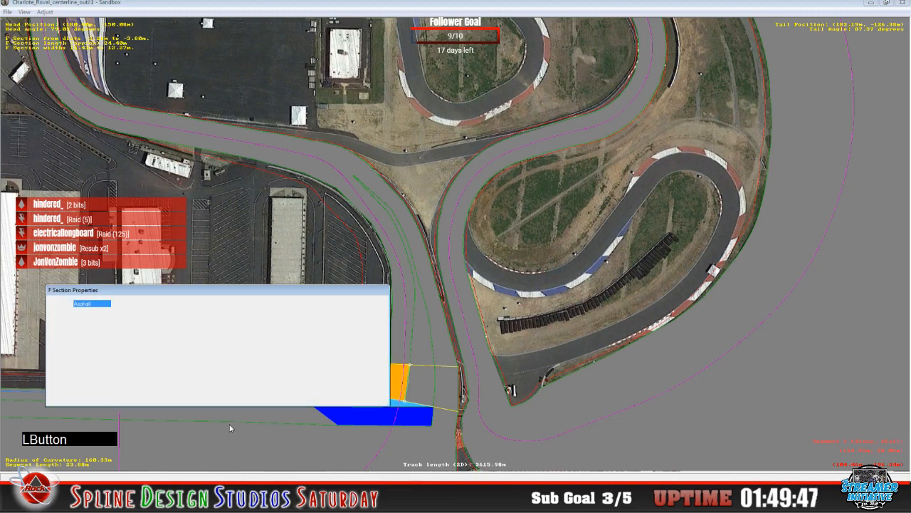
left_click_drag(265, 284, 696, 217)
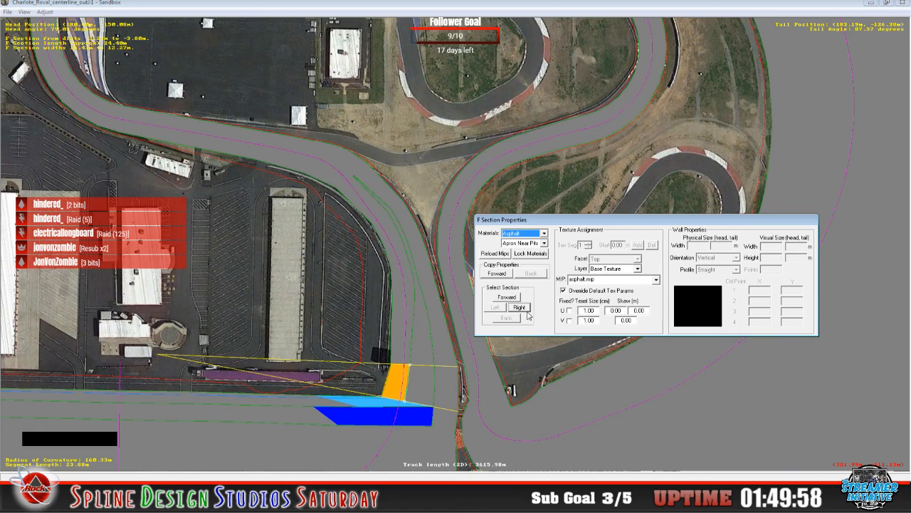
left_click(497, 274)
left_click(496, 274)
left_click(497, 273)
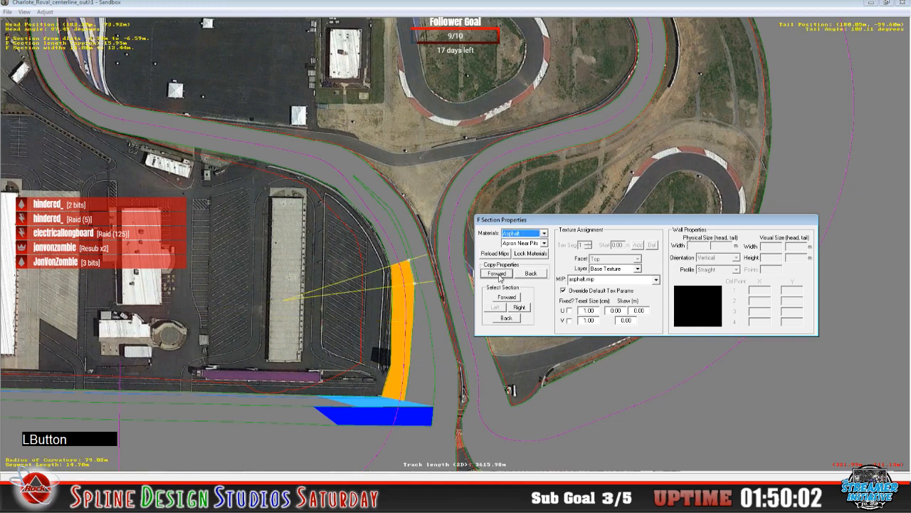
left_click(497, 274)
left_click(497, 274)
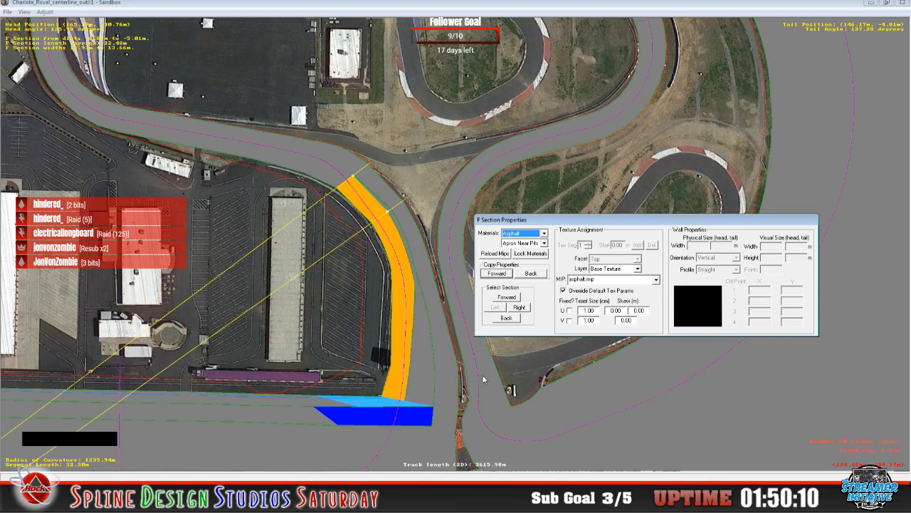
- Switch the track display from extended surface types to textures and look closely at the newly textured strip
left_click(24, 12)
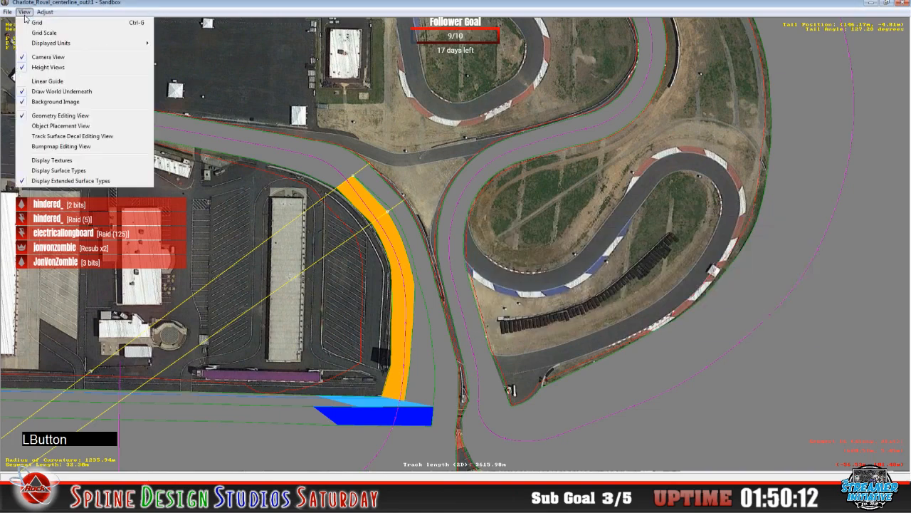
left_click(64, 160)
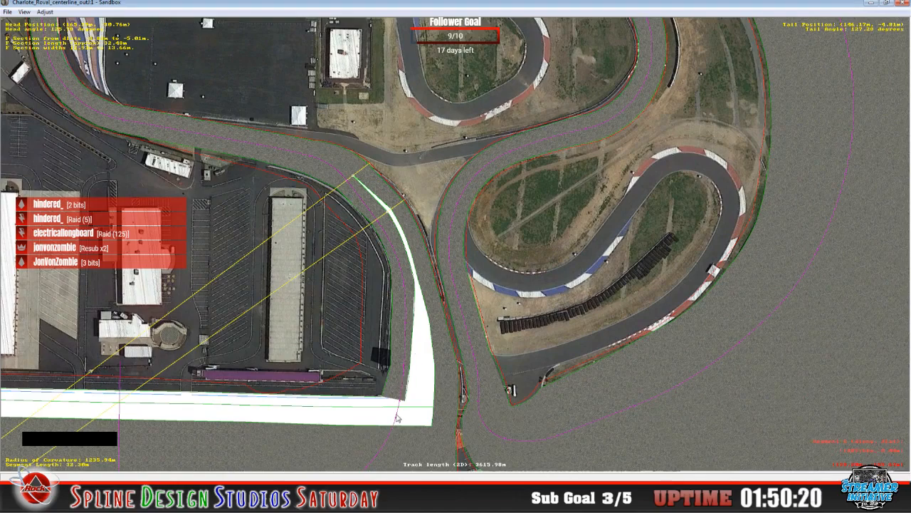
key("z")
key("z")
key("z")
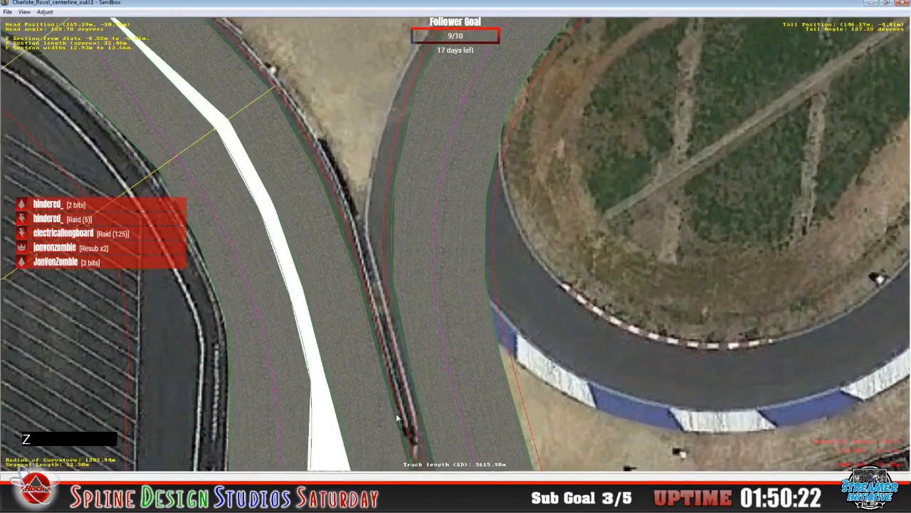
key("c")
key("c")
key("c")
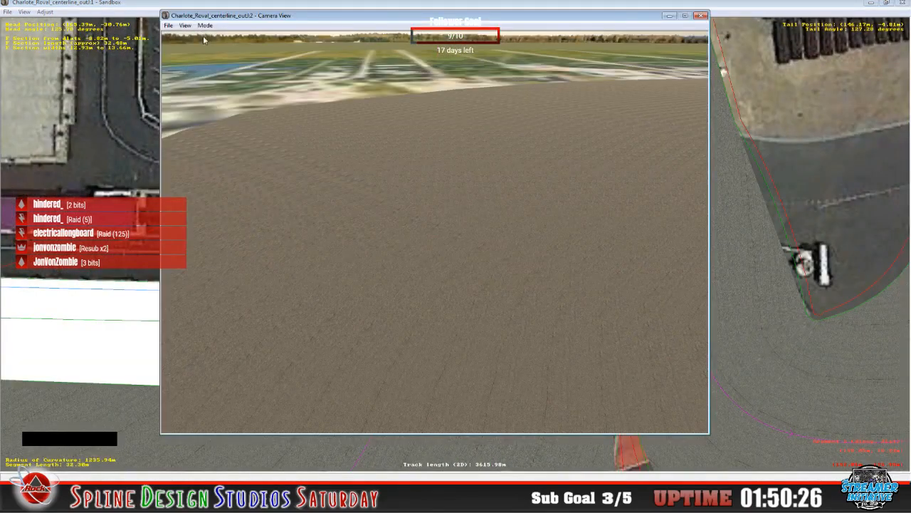
- Fly over the textured sections in the Camera View's Slew Mode to examine the asphalt and the untextured areas, then return to the track editor
left_click(205, 24)
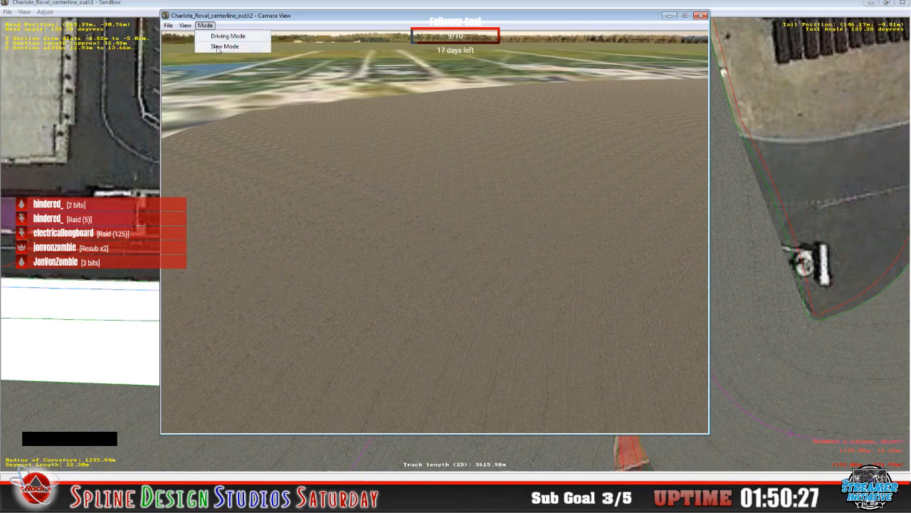
left_click(222, 46)
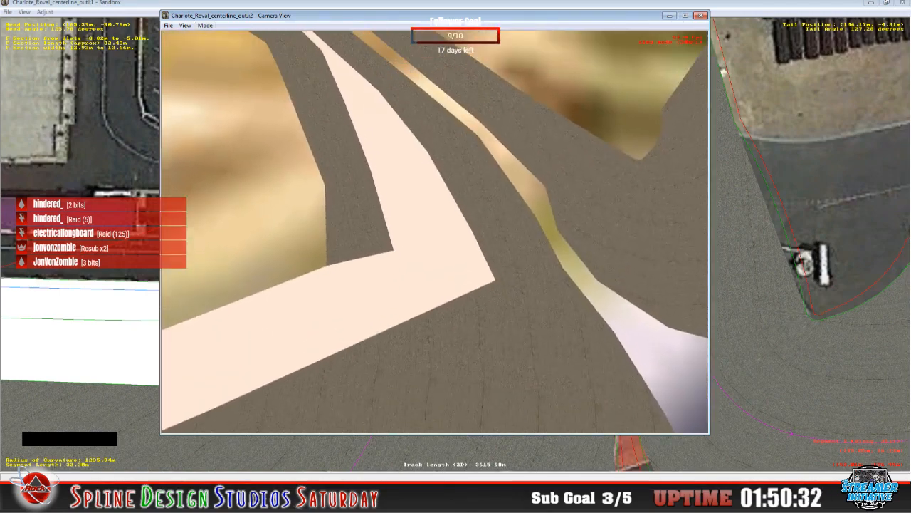
right_click_drag(435, 231, 431, 171)
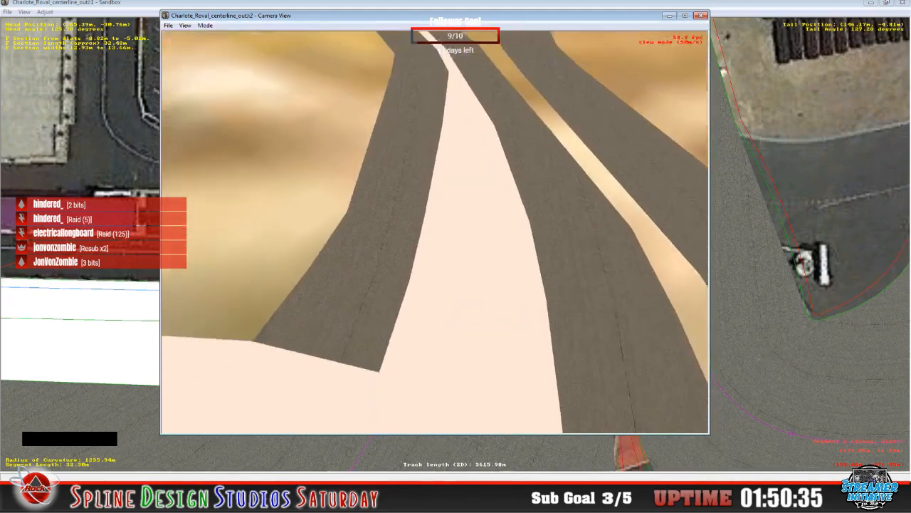
right_click_drag(435, 232, 435, 235)
left_click_drag(435, 234, 440, 229)
right_click_drag(434, 232, 440, 192)
left_click_drag(435, 231, 435, 246)
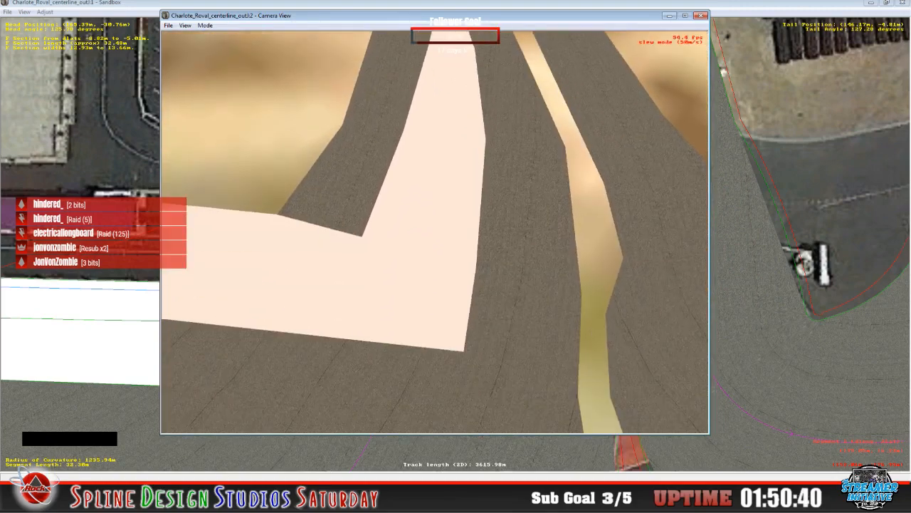
key("space")
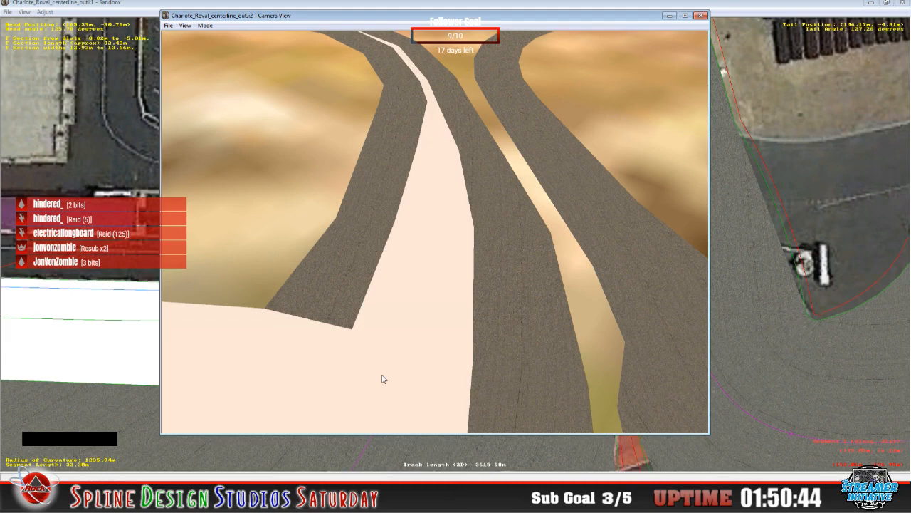
left_click(205, 26)
left_click(221, 45)
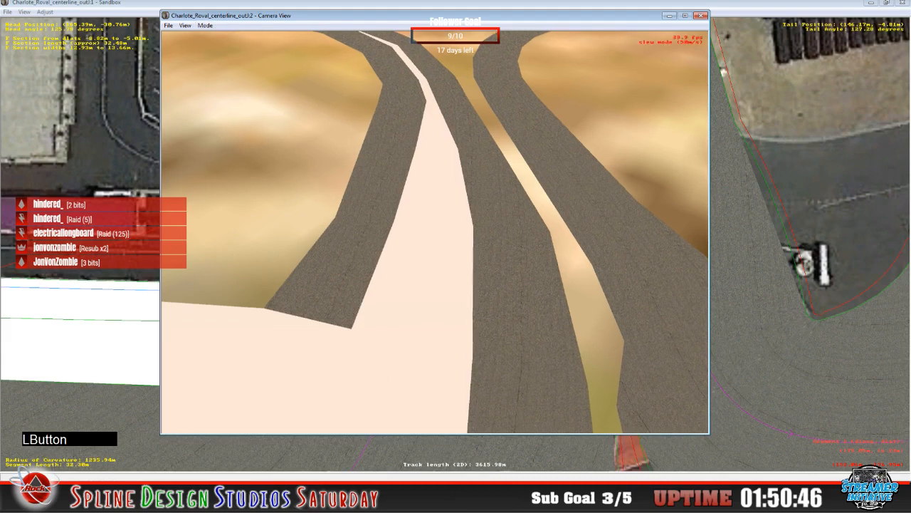
key("space")
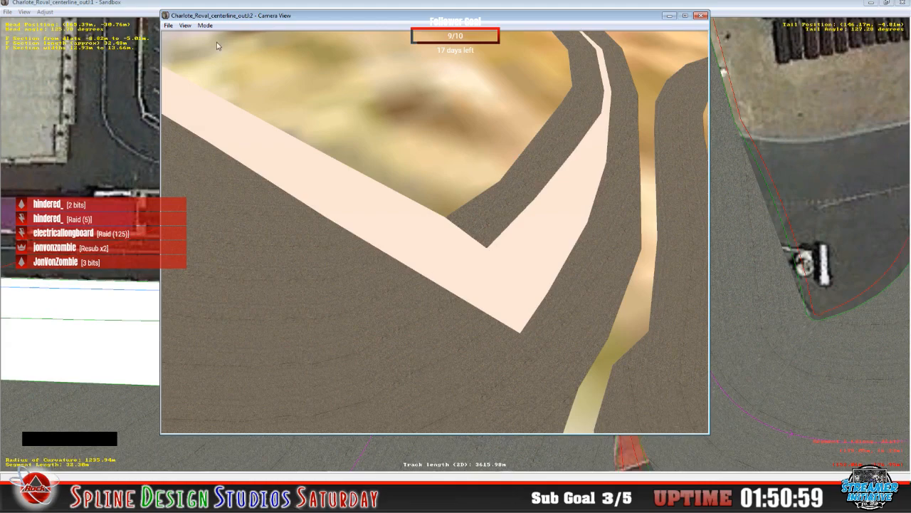
left_click(425, 7)
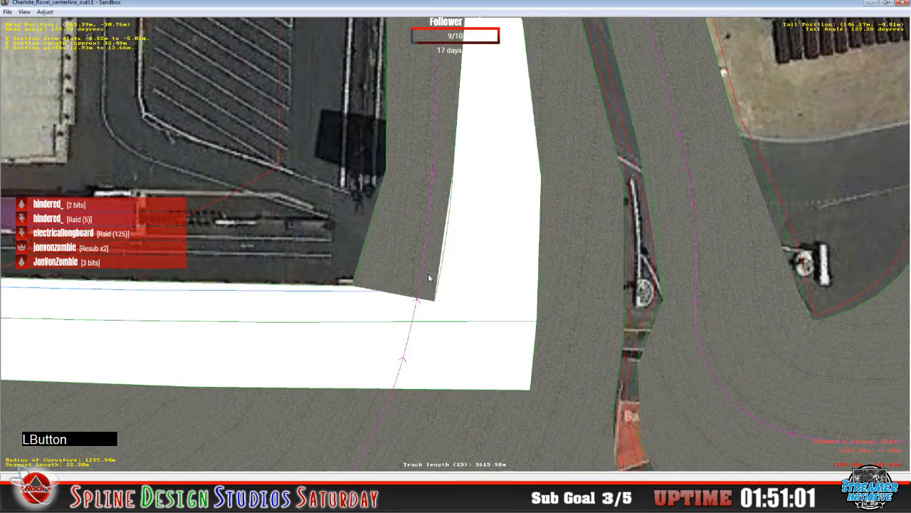
- Assign the concrete.mip base texture to the Pit Stall F section in the 11.21 m segment
key("x")
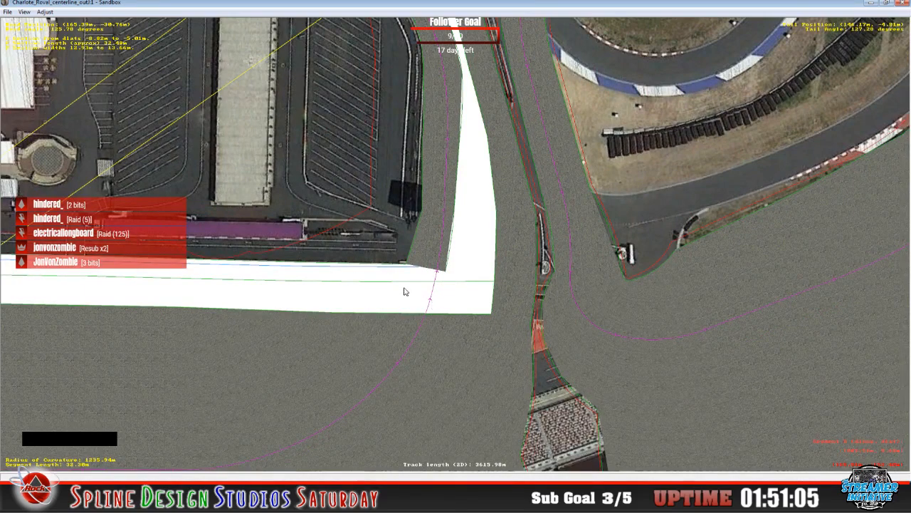
left_click(405, 282)
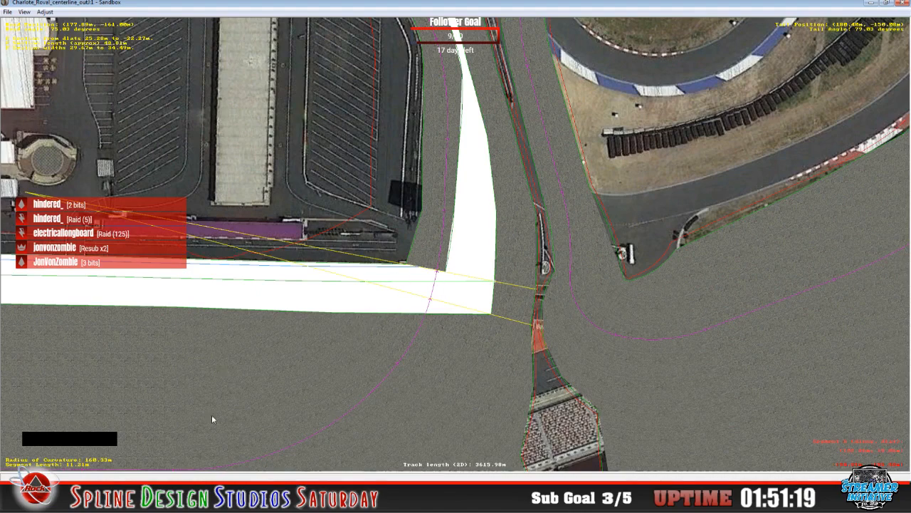
left_click(245, 501)
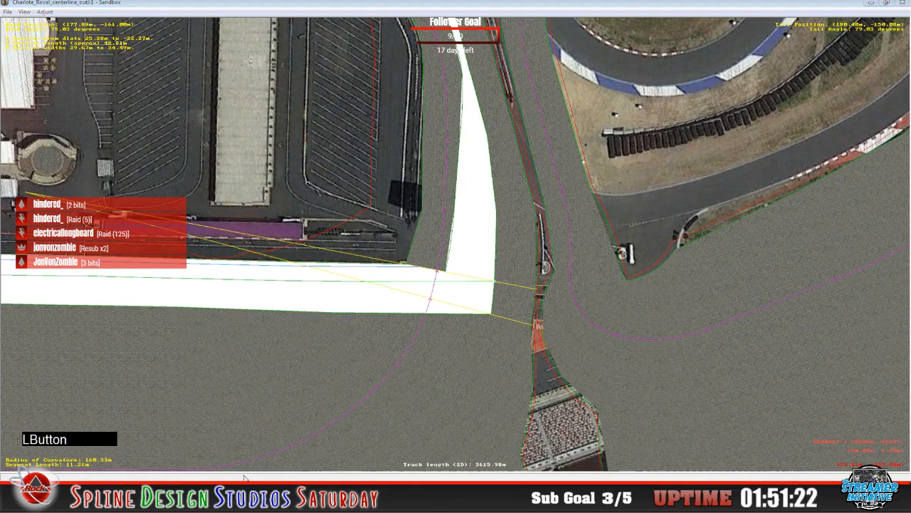
left_click(247, 426)
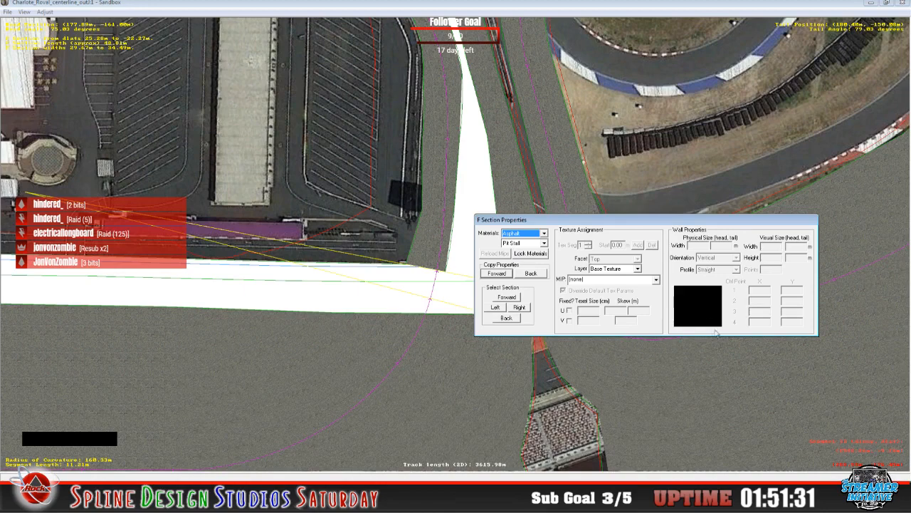
left_click(655, 279)
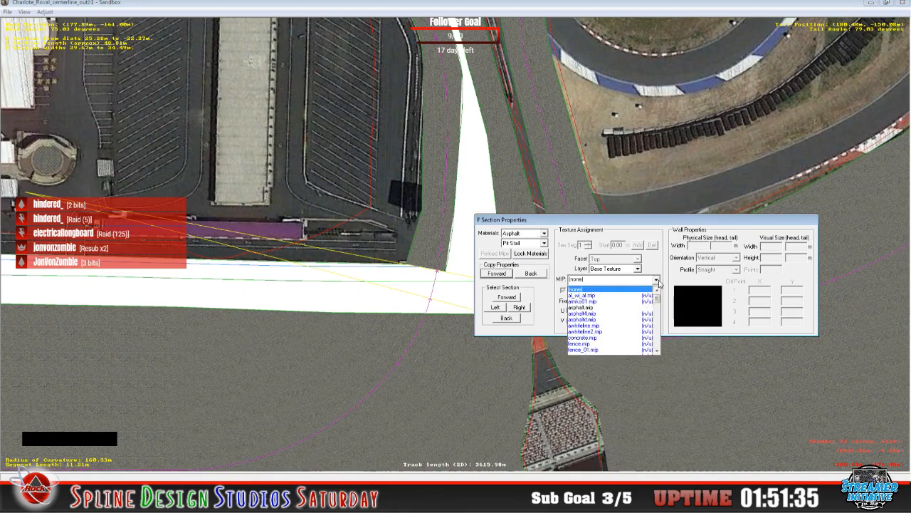
left_click(627, 338)
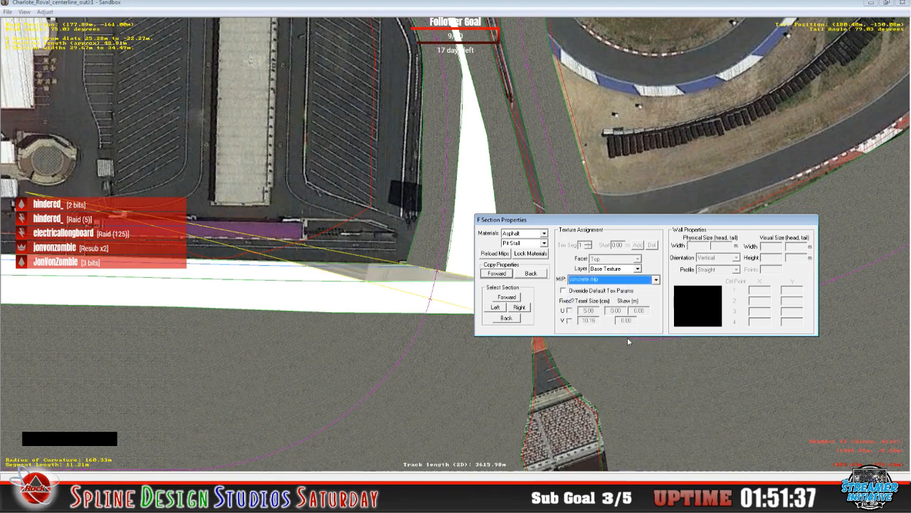
- Override the default texture parameters of the Pit Stall F section, setting both the U and V texel size to 1.00 cm
left_click(568, 291)
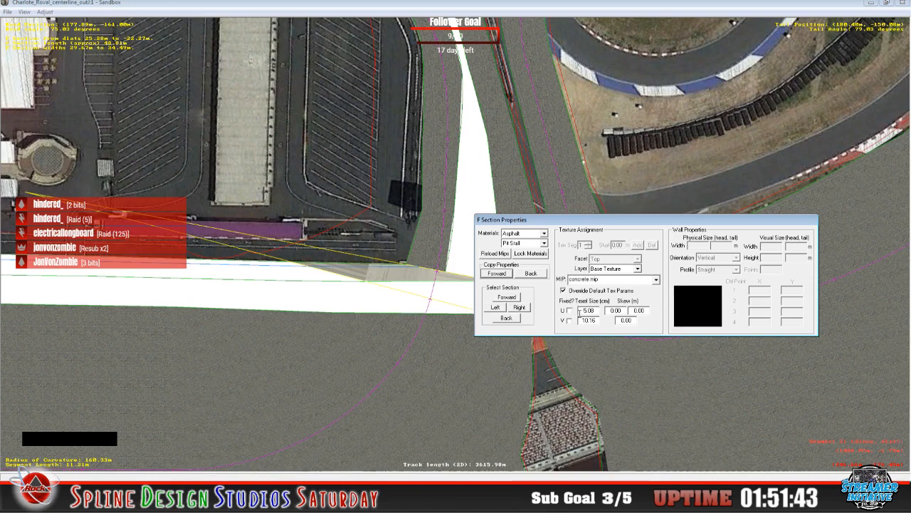
key("Delete")
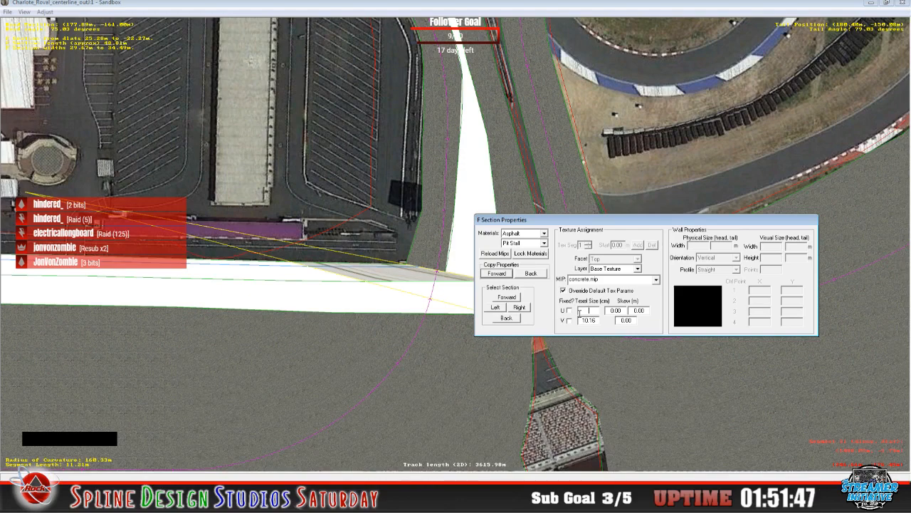
type("1.00")
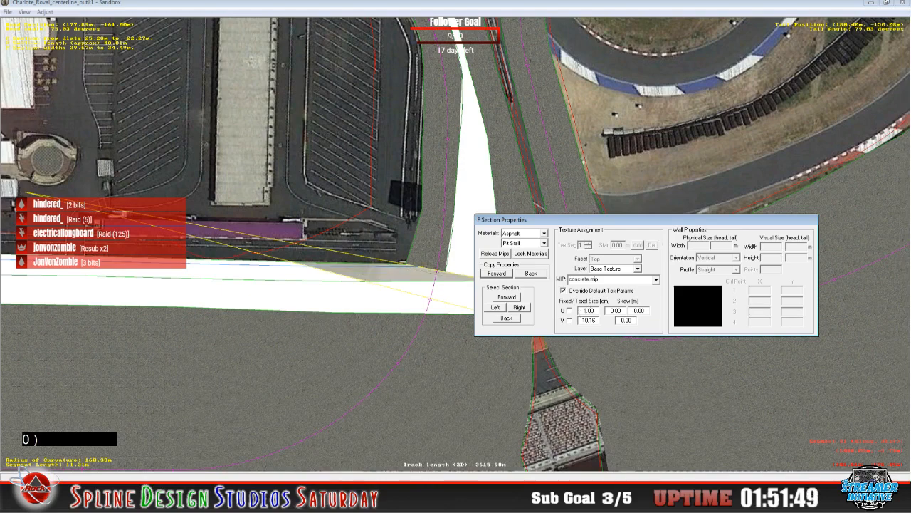
left_click(581, 319)
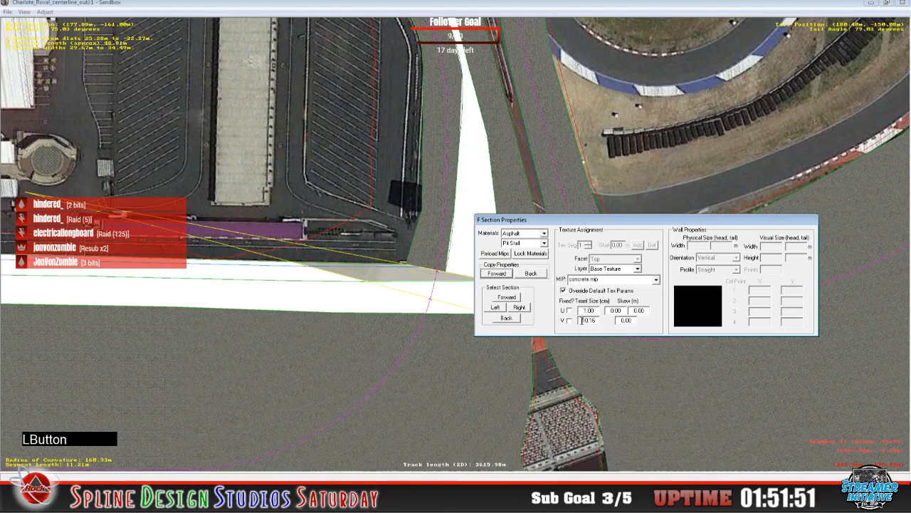
key("Delete")
key("Delete")
key("Delete")
key("Delete")
key("Delete")
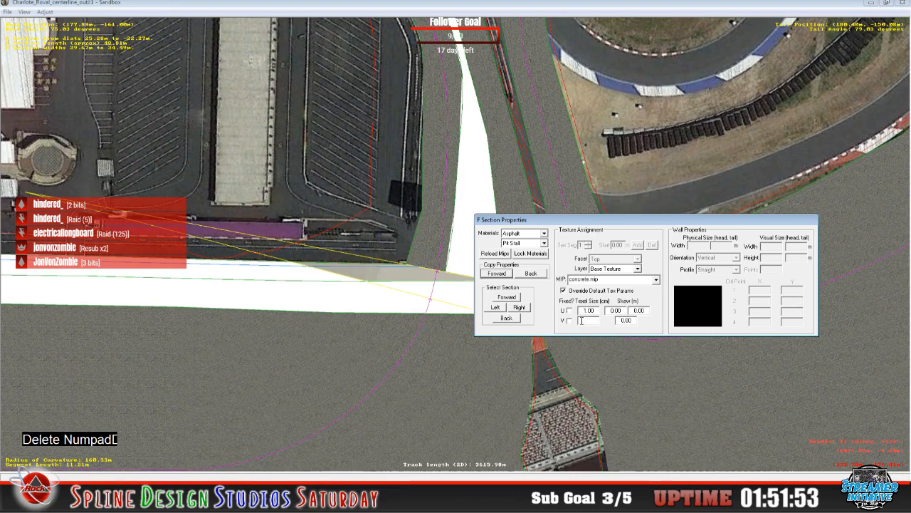
type("1")
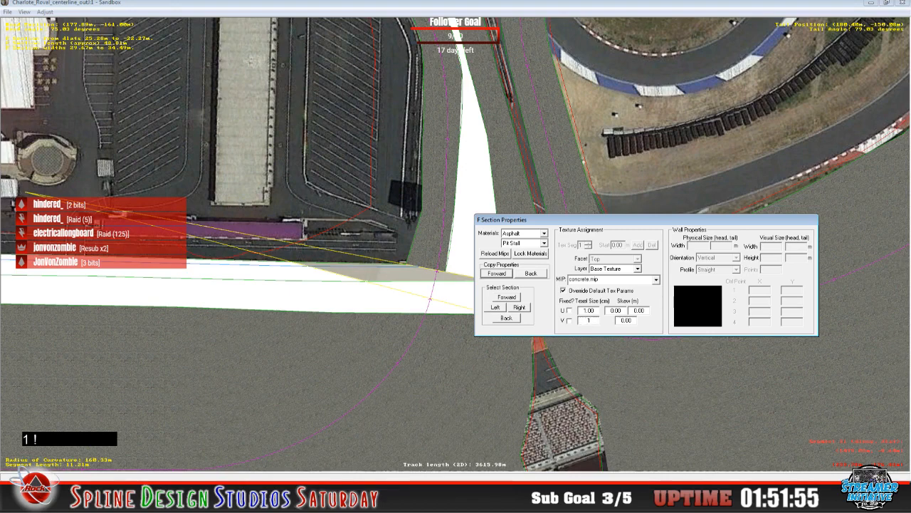
type(".00")
left_click(314, 146)
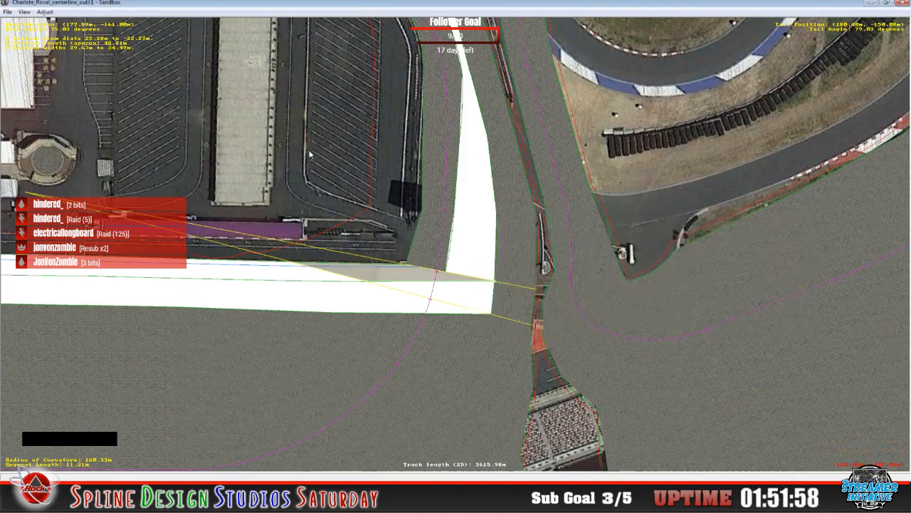
key("z")
key("z")
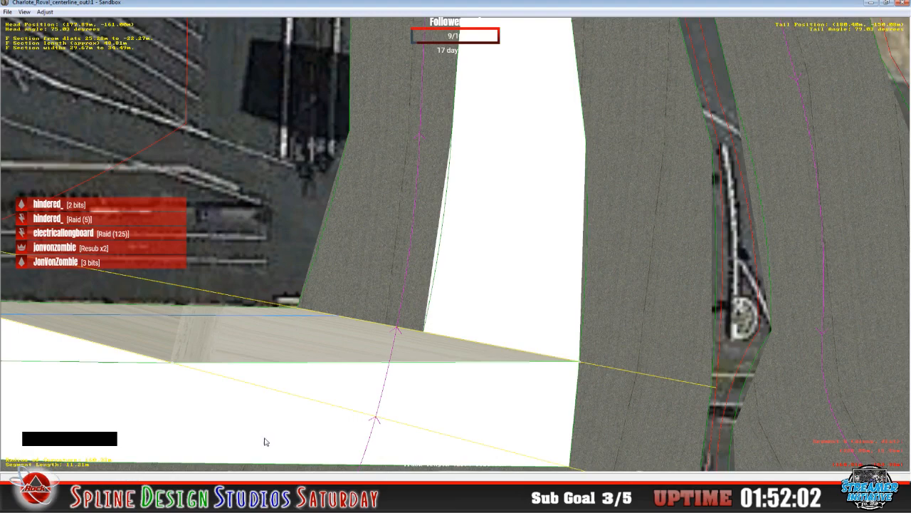
- Switch to WinMip, close asphalt.mip and open concrete.mip from the Charlotte_Roval trackmat folder to examine the concrete texture
left_click(342, 493)
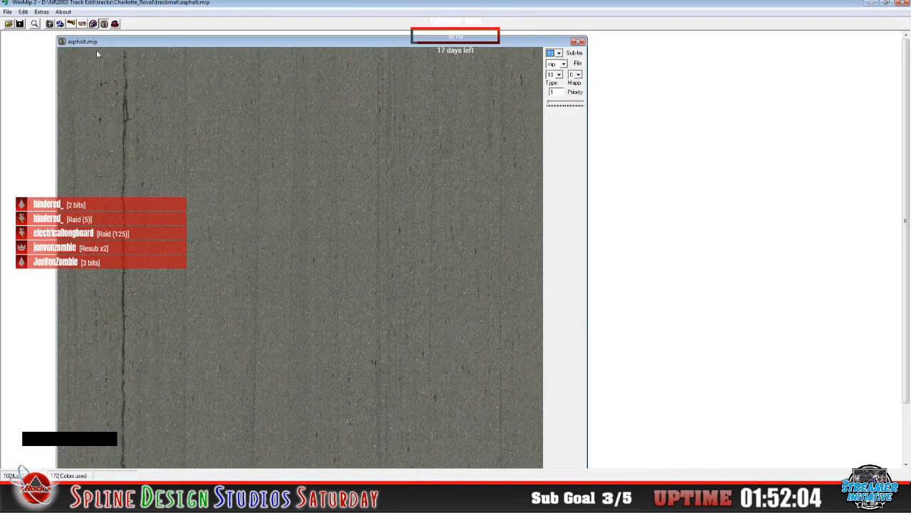
left_click(8, 12)
left_click(21, 36)
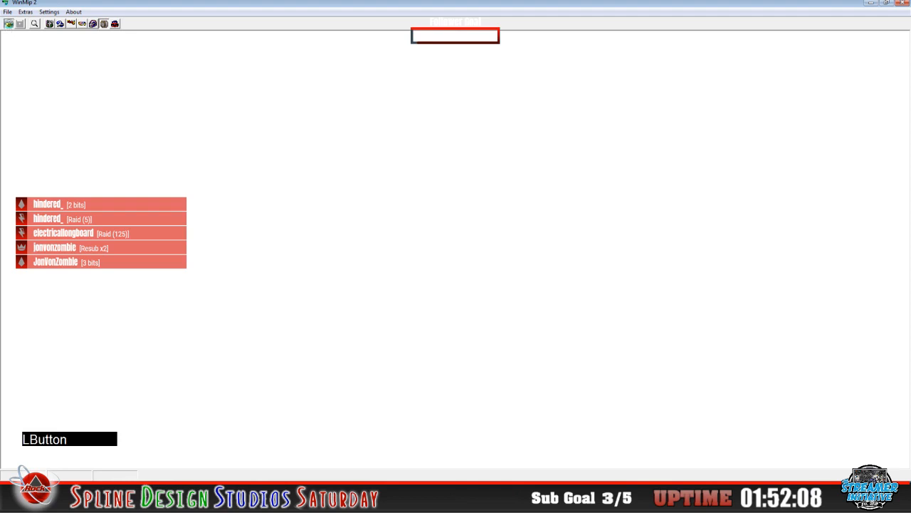
left_click(8, 23)
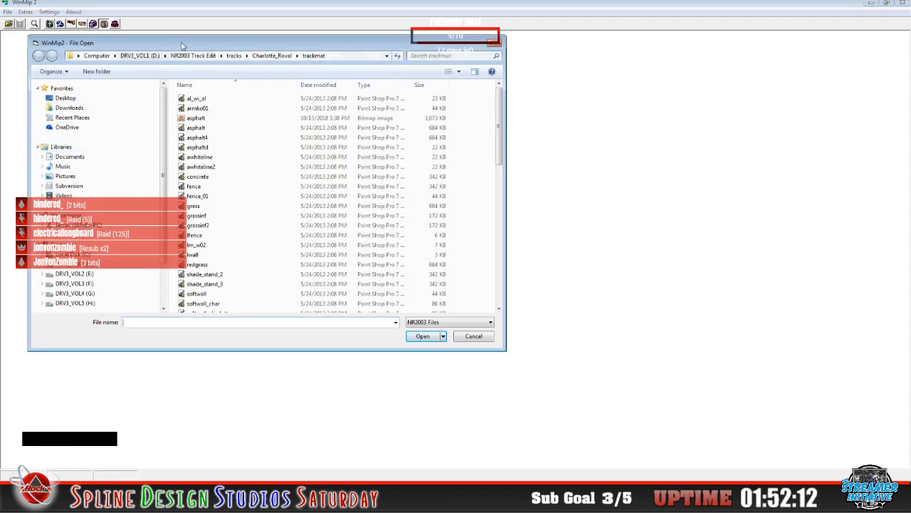
left_click_drag(184, 47, 317, 53)
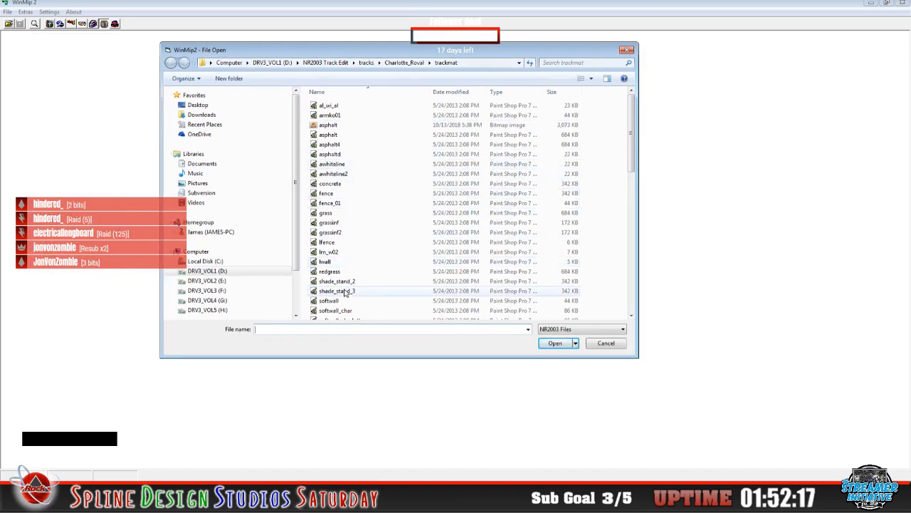
left_click(335, 186)
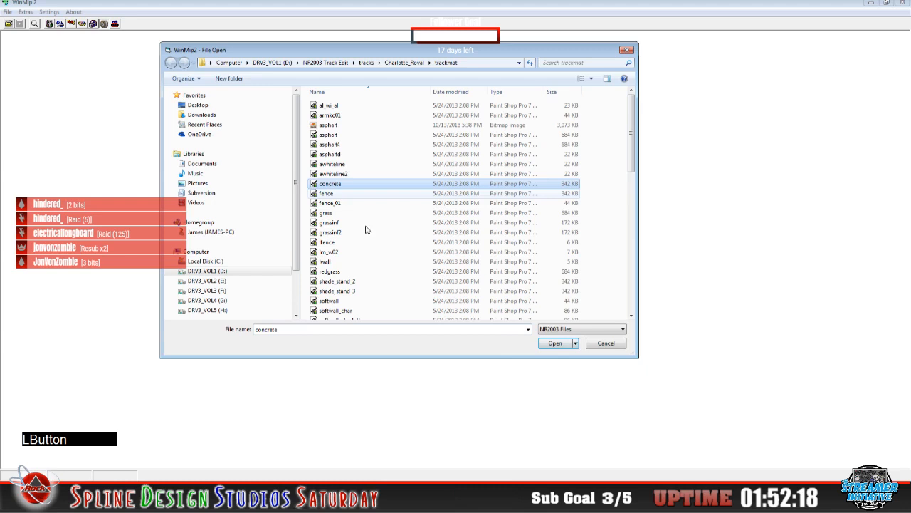
left_click(556, 347)
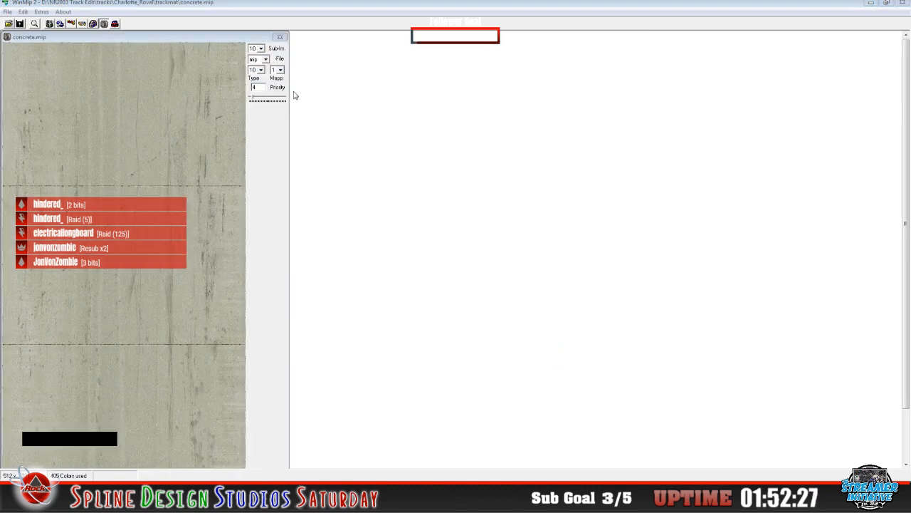
left_click_drag(190, 40, 283, 38)
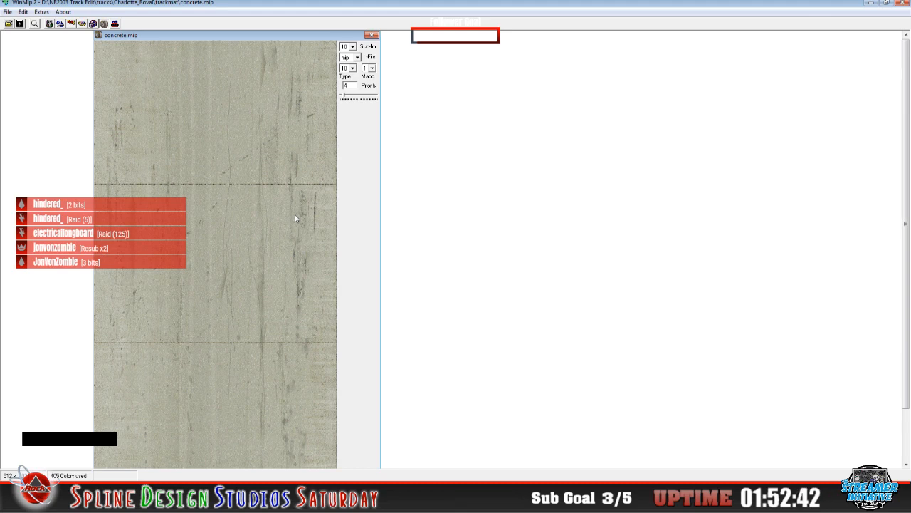
- Return to Sandbox's F Section Properties, make the concrete texture fixed in U and re-enter a V texel size of 1.00 cm
left_click(273, 453)
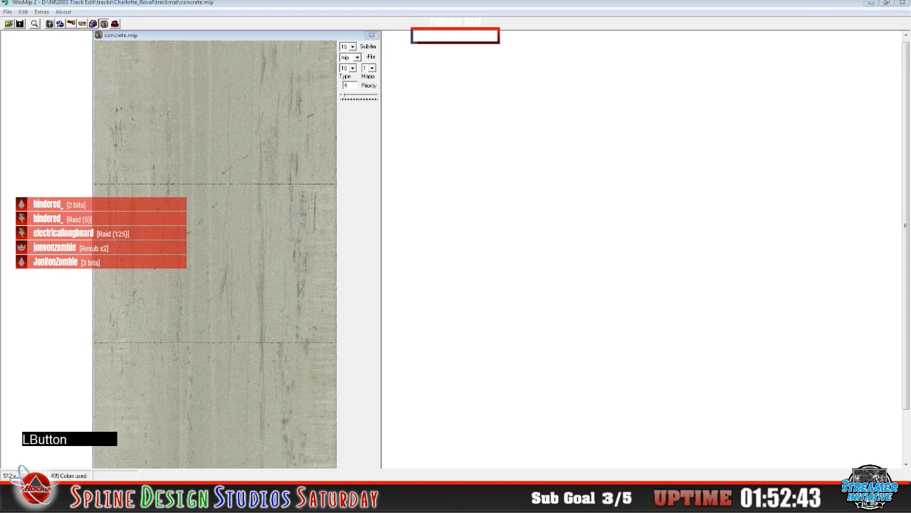
left_click(273, 451)
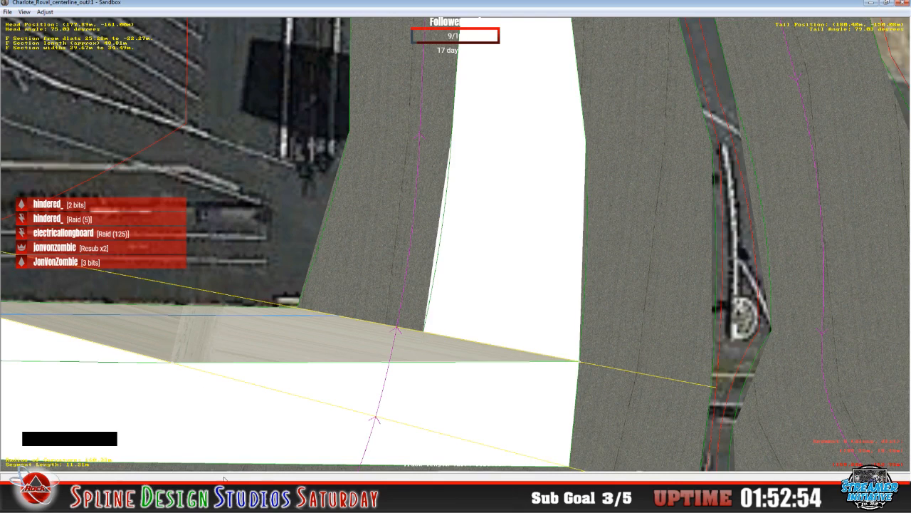
left_click(285, 498)
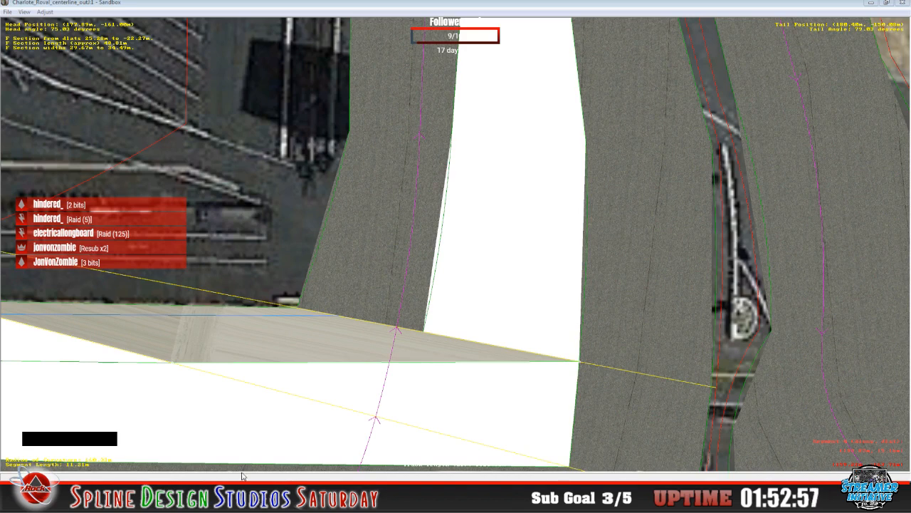
left_click(237, 430)
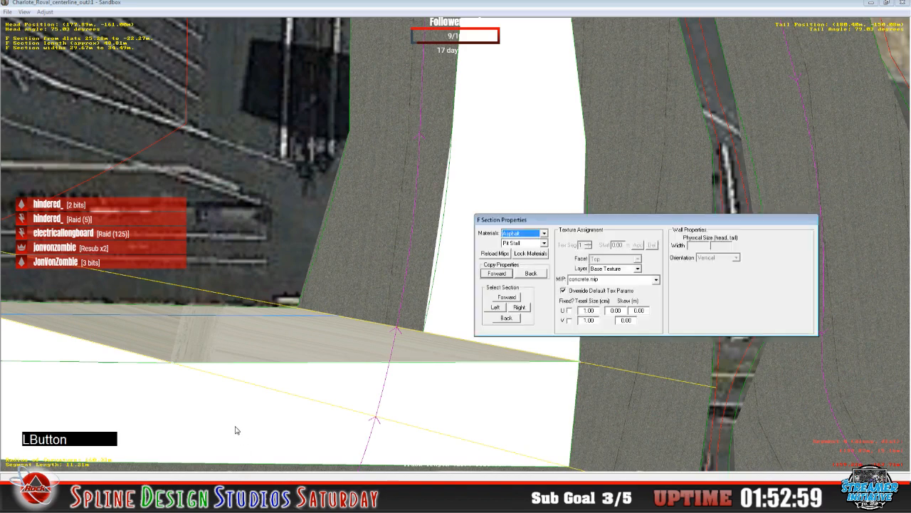
left_click(569, 311)
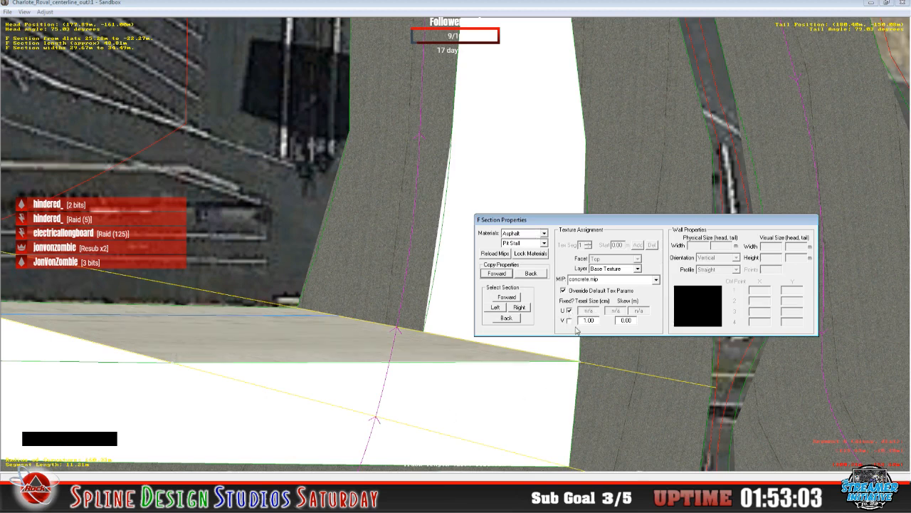
left_click(581, 322)
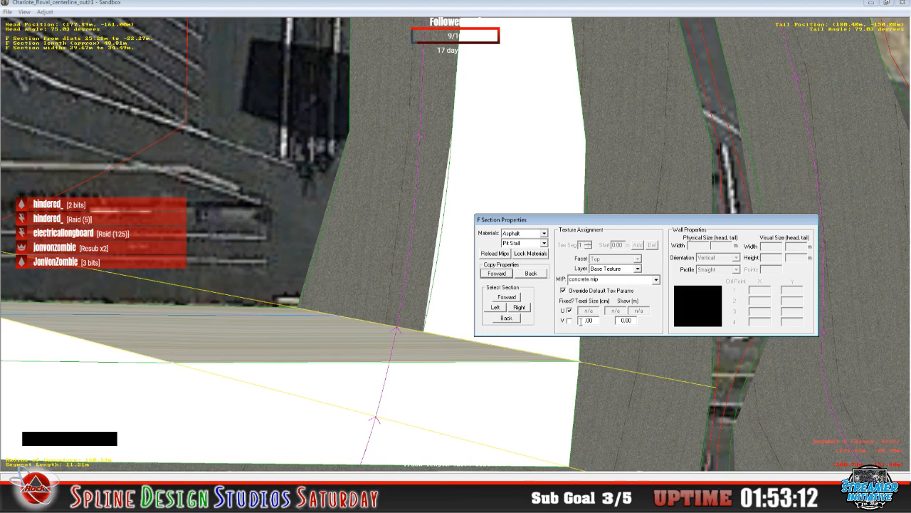
type("1")
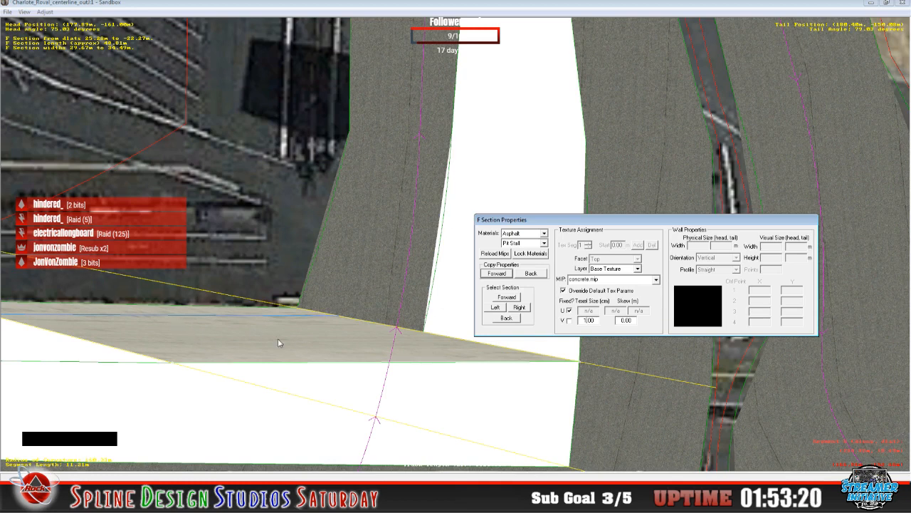
- Try a V skew of 5.00 m on the concrete texture and replace it with 1.00 m
left_click(618, 320)
key("Delete")
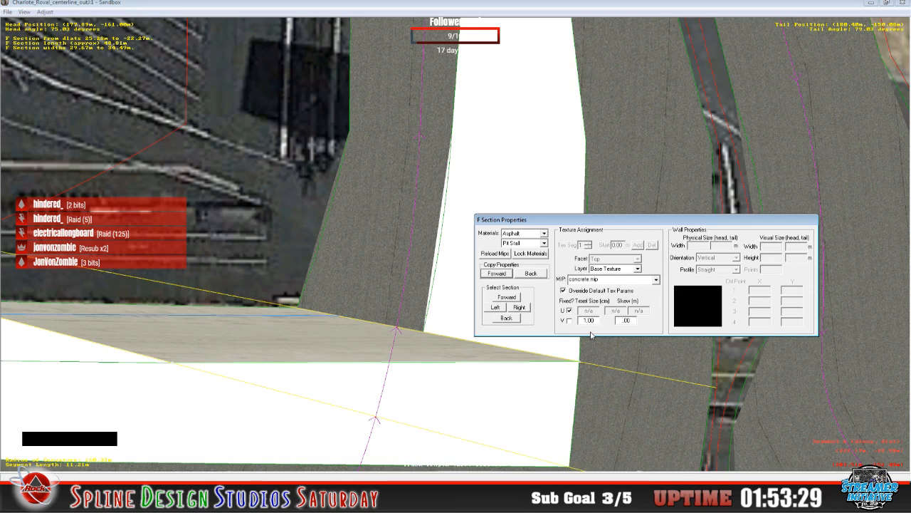
type("5")
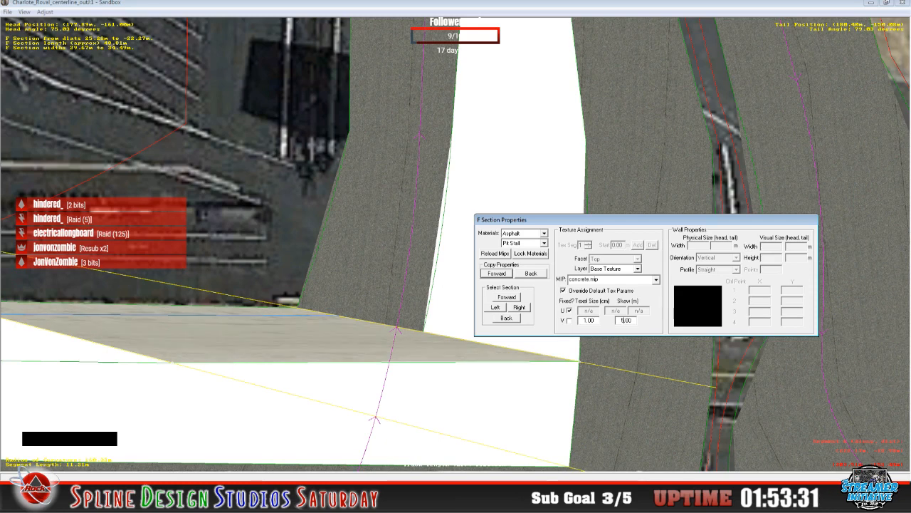
key("BackSpace")
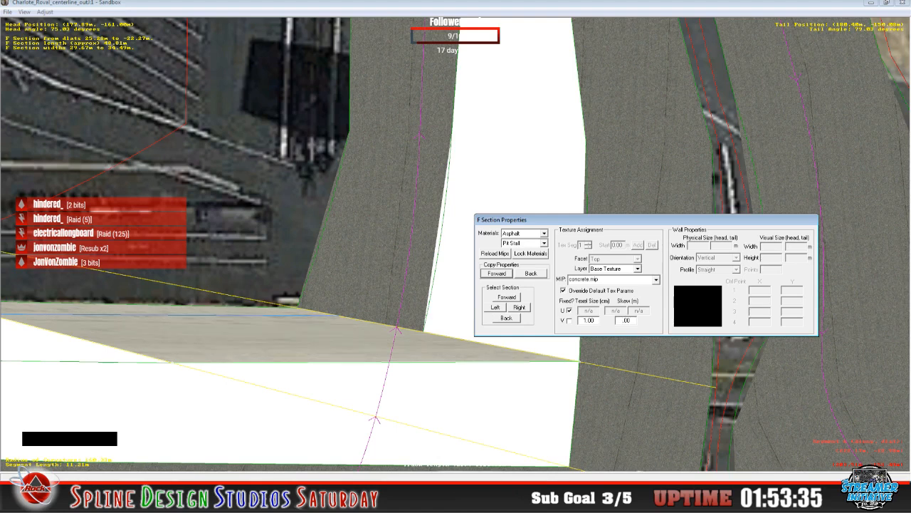
type("1")
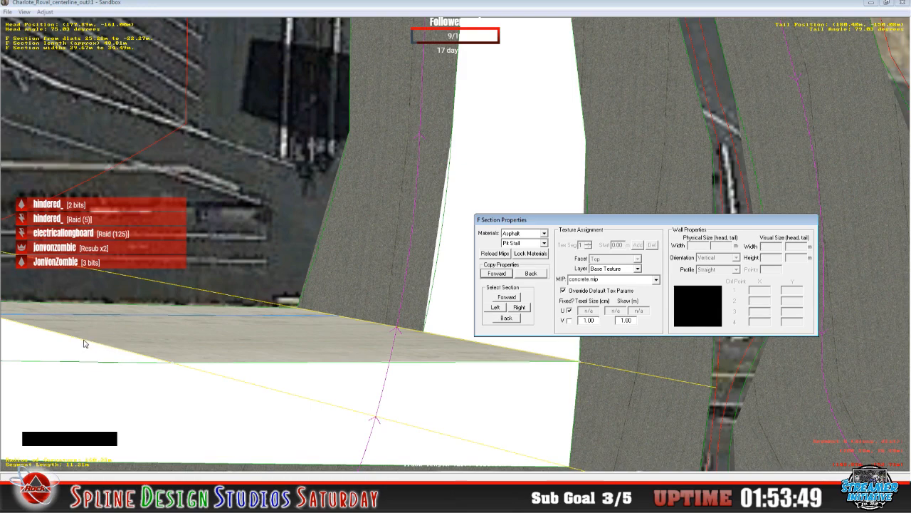
- Switch to WinMip to examine the joint lines in concrete.mip and bring the F Section Properties window back up
left_click(333, 498)
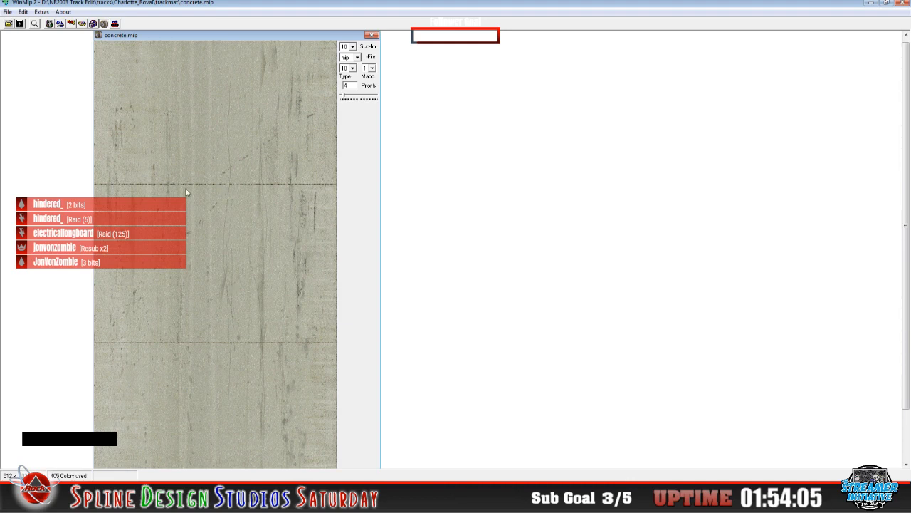
left_click(213, 502)
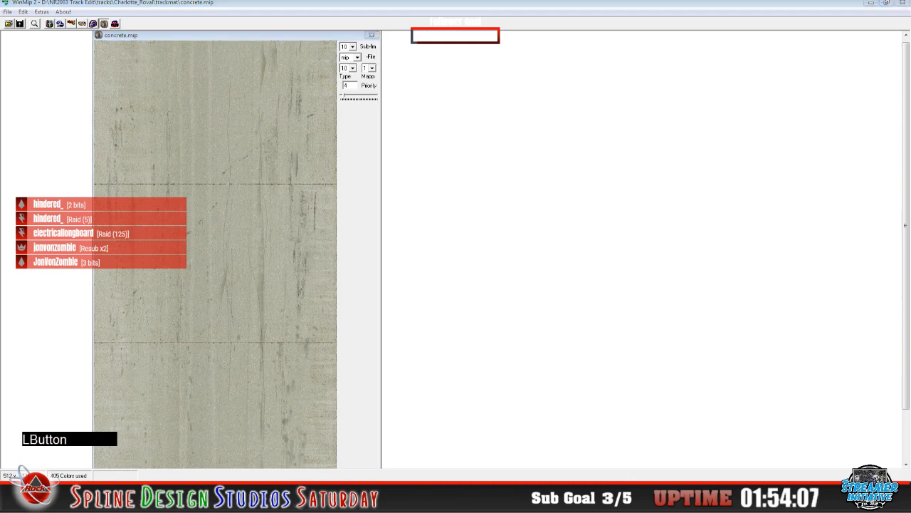
left_click(236, 424)
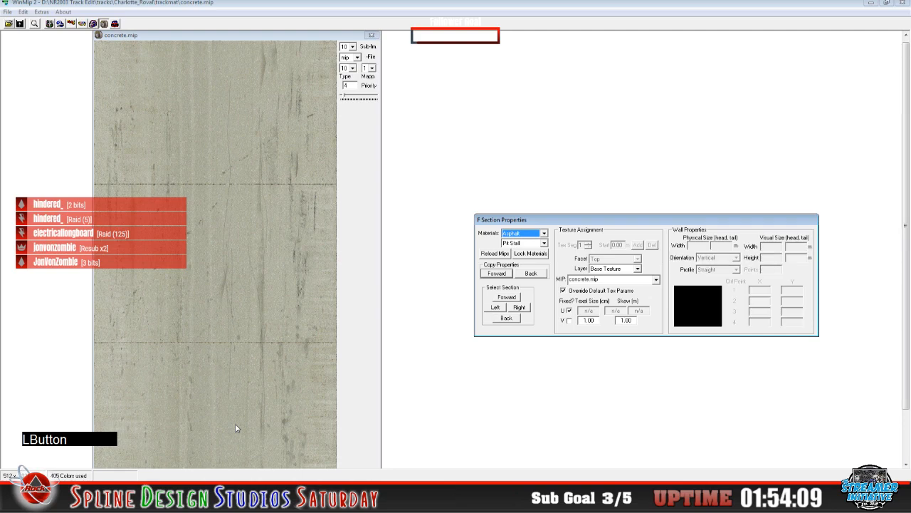
left_click(268, 500)
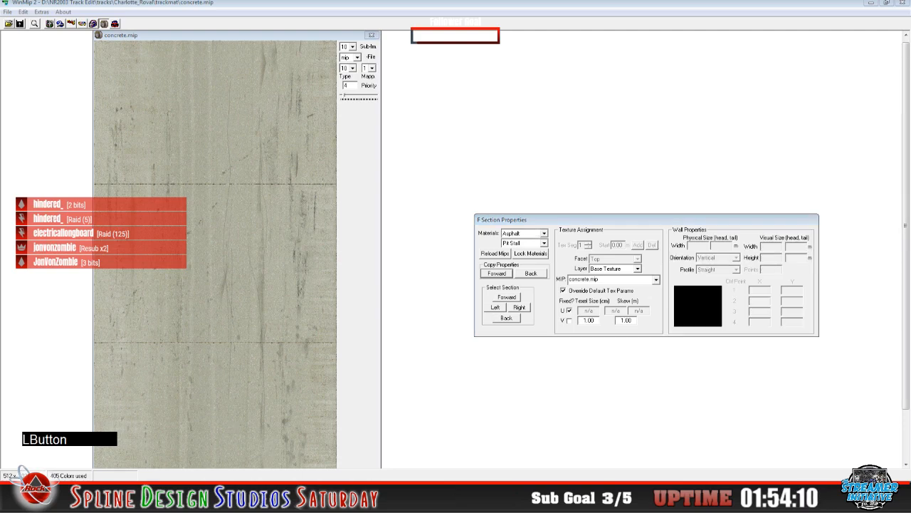
left_click(257, 454)
- Switch to Paint Shop Pro, exit it with its asphalt image, and go back to the track in Sandbox
left_click(367, 498)
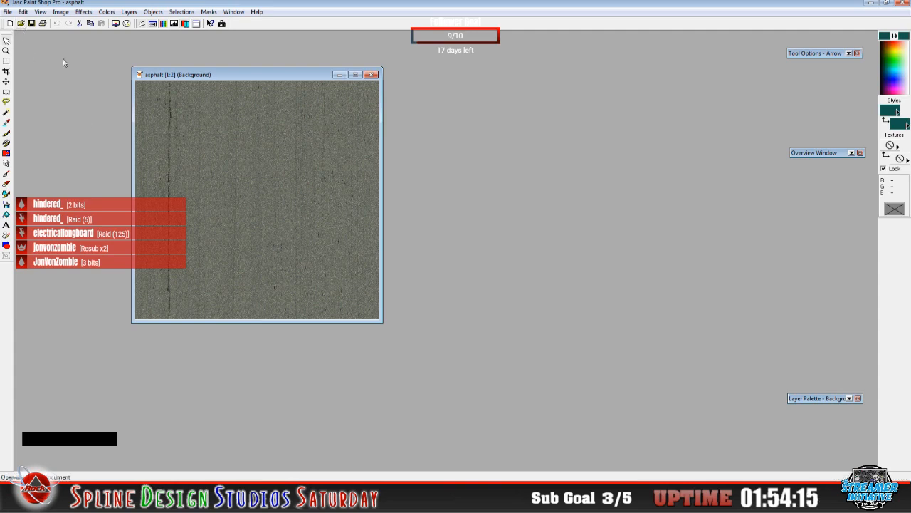
left_click(22, 12)
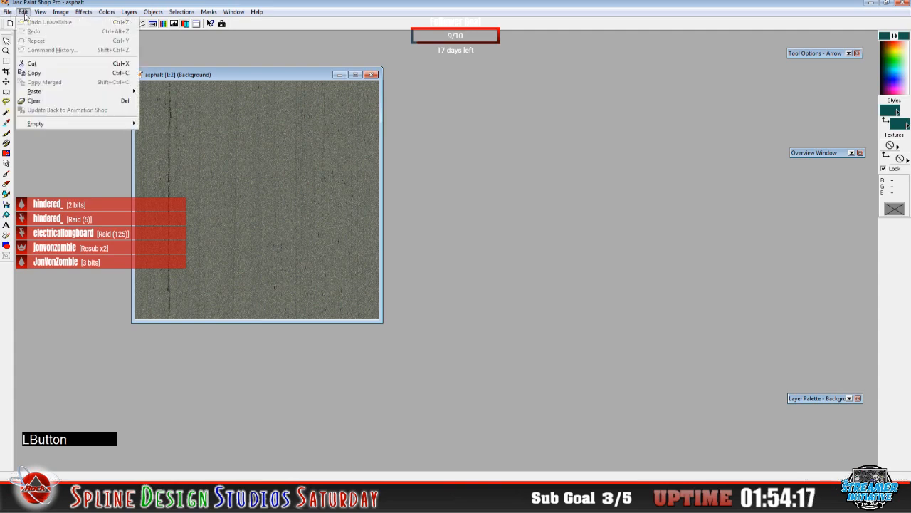
mouse_move(9, 13)
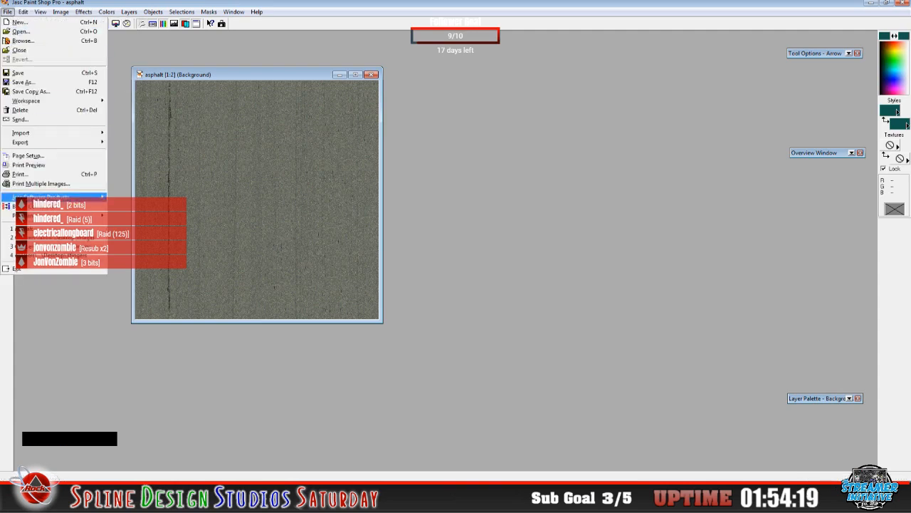
left_click(33, 269)
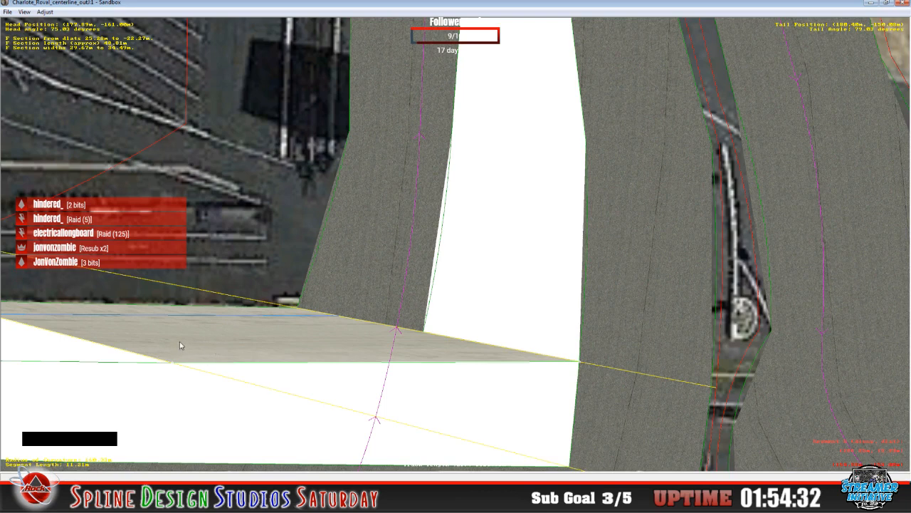
left_click(273, 502)
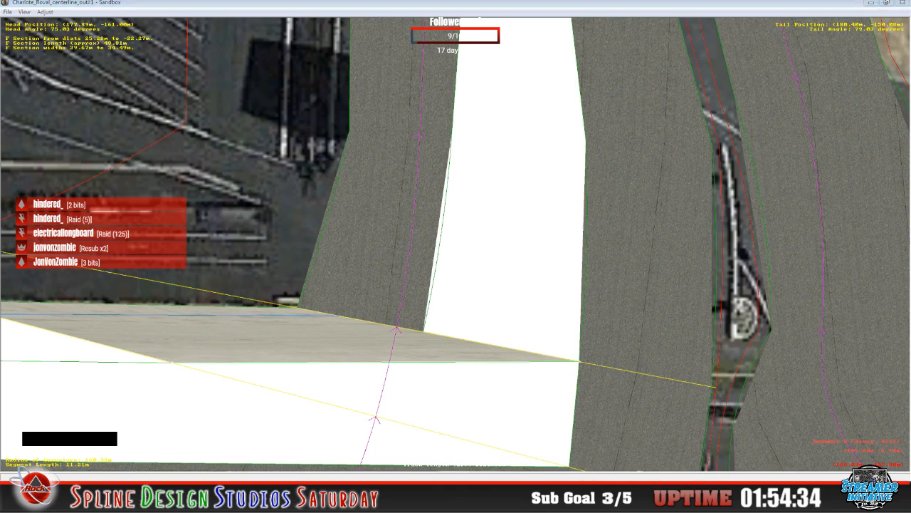
- Open the F Section Properties, release the concrete texture's fixed U setting and set its V skew to 0.00 m
double_click(231, 428)
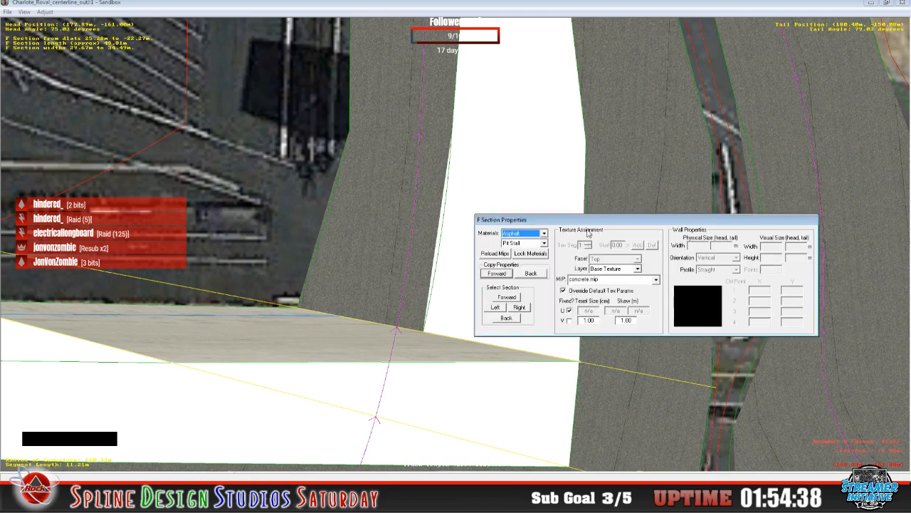
left_click(568, 312)
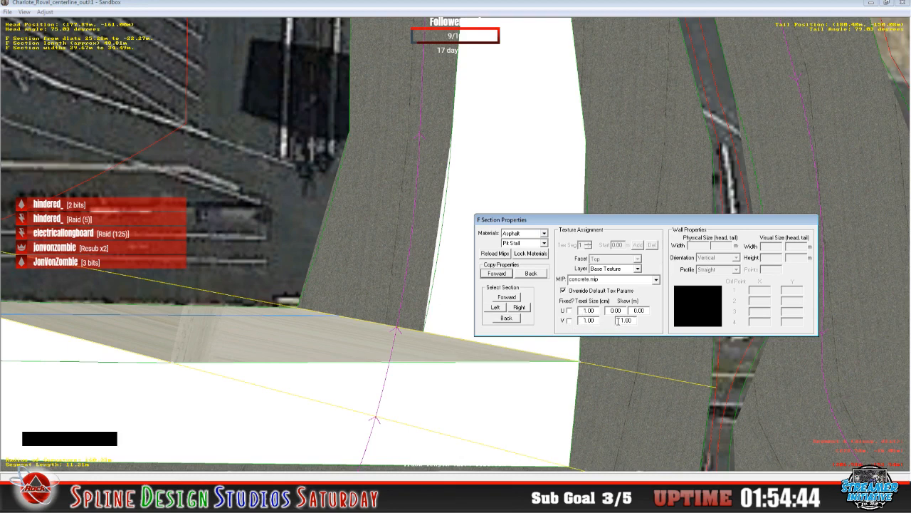
left_click(618, 321)
key("Delete")
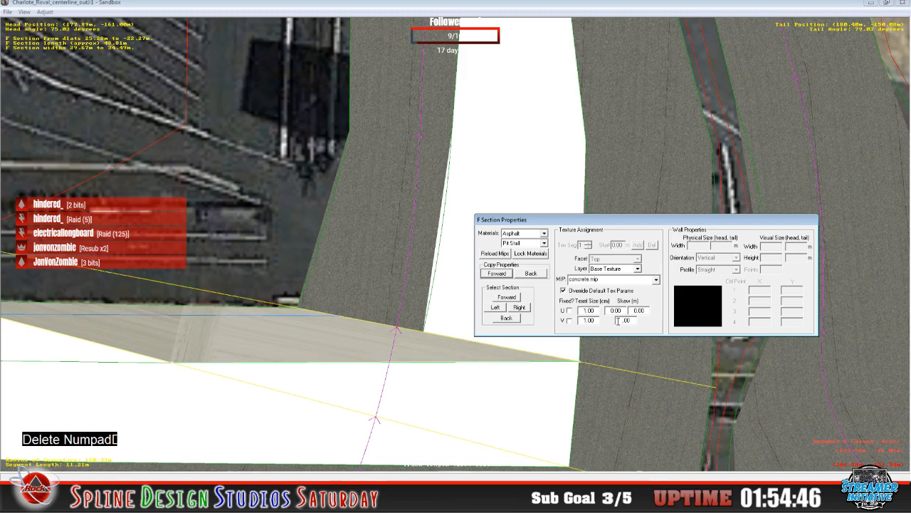
type("0")
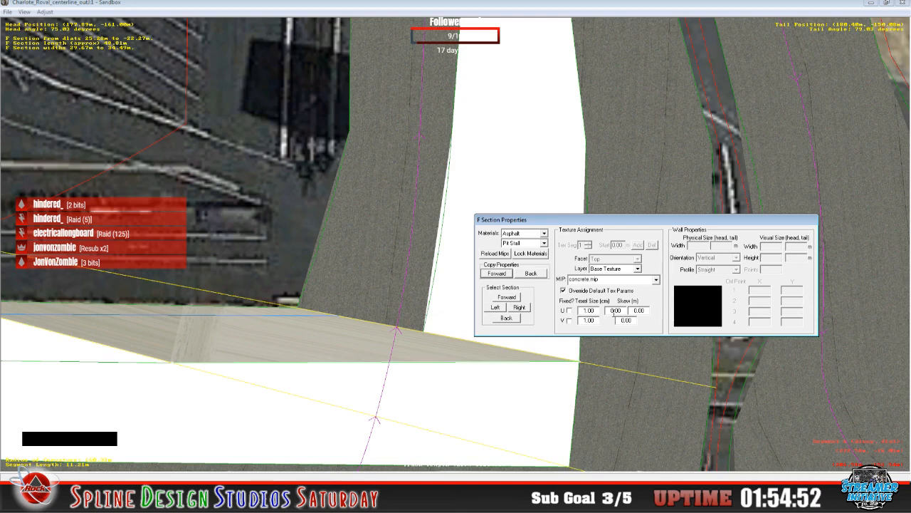
- Try a first U skew of 5.00 m on the concrete texture and replace it with 3.00 m
left_click(614, 311)
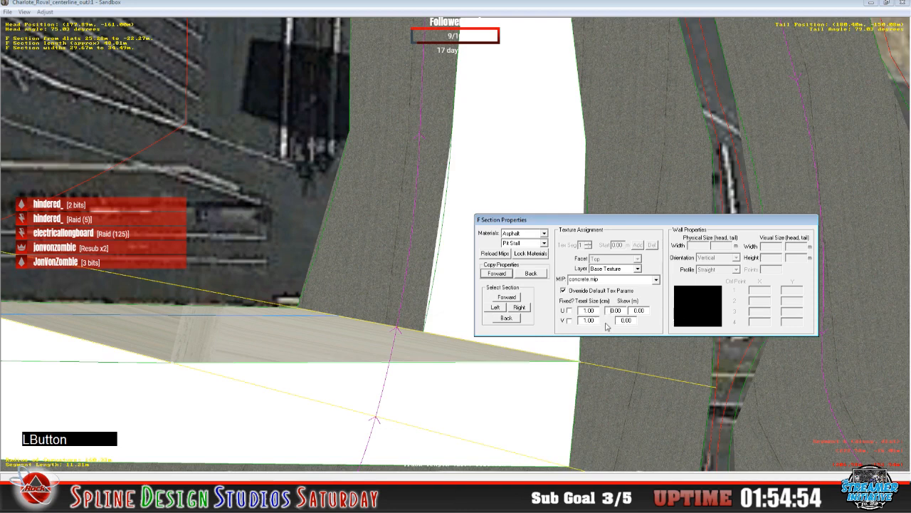
key("Delete")
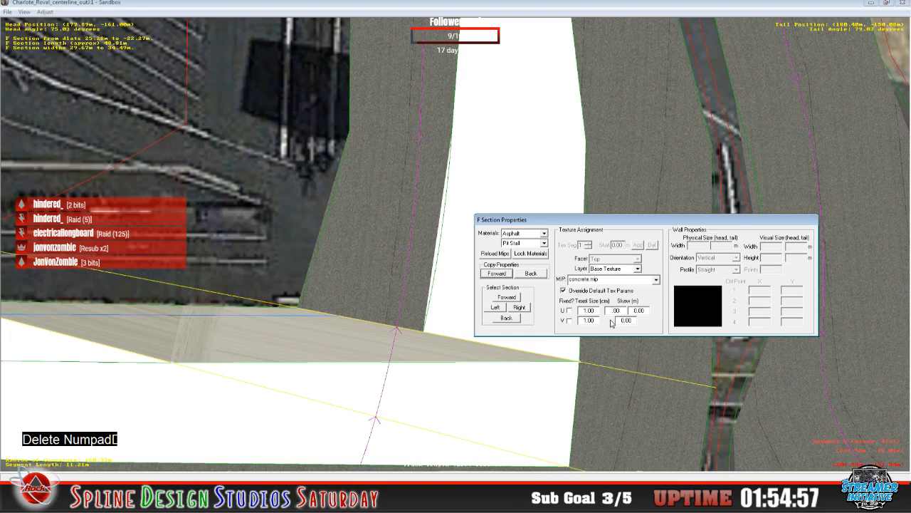
type("5")
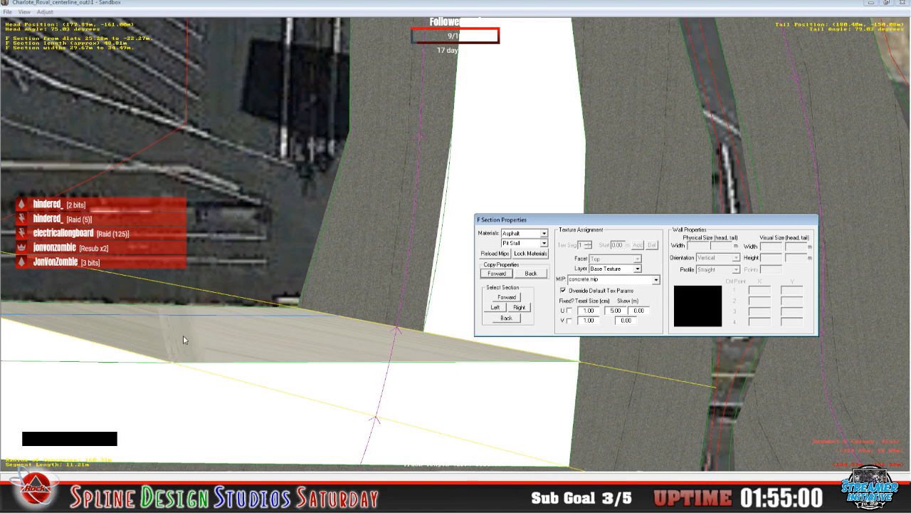
key("BackSpace")
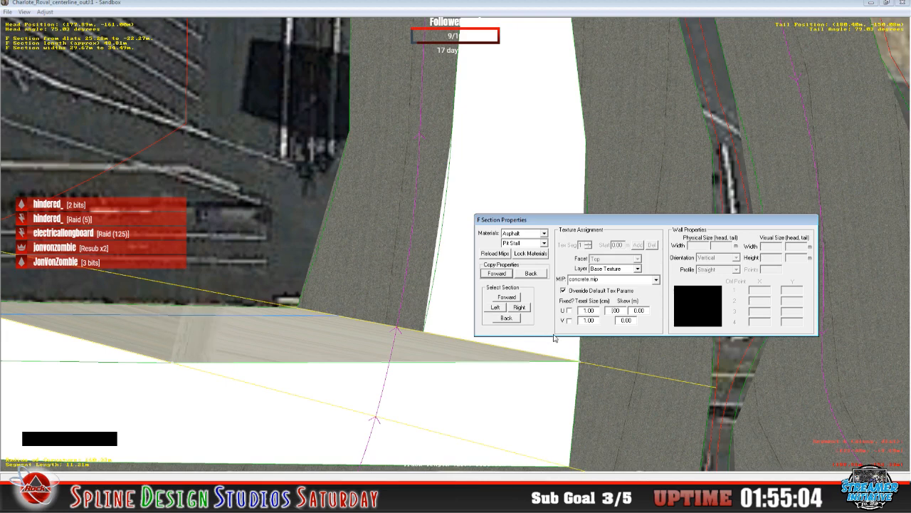
type("3")
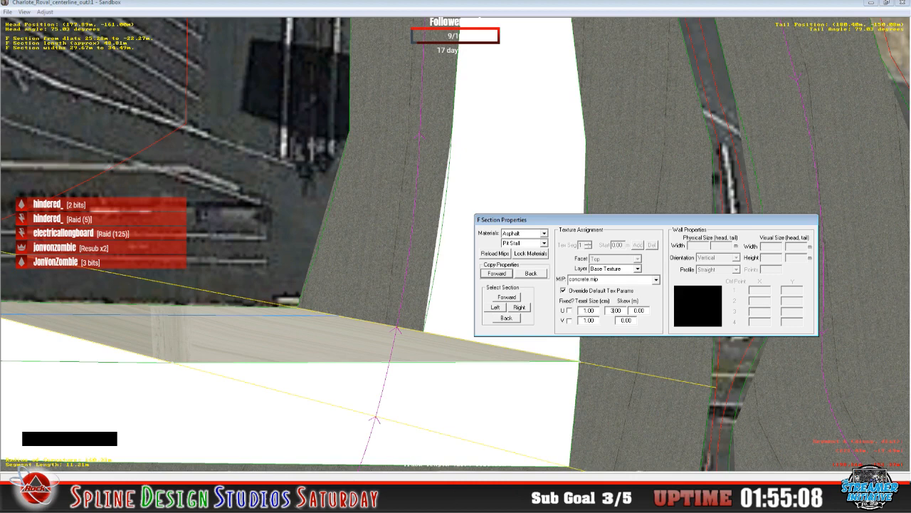
- Try fixing the concrete texture in V and a U texel size of 4.00 cm, restoring unfixed V and 1.00 cm
left_click(581, 312)
left_click(570, 321)
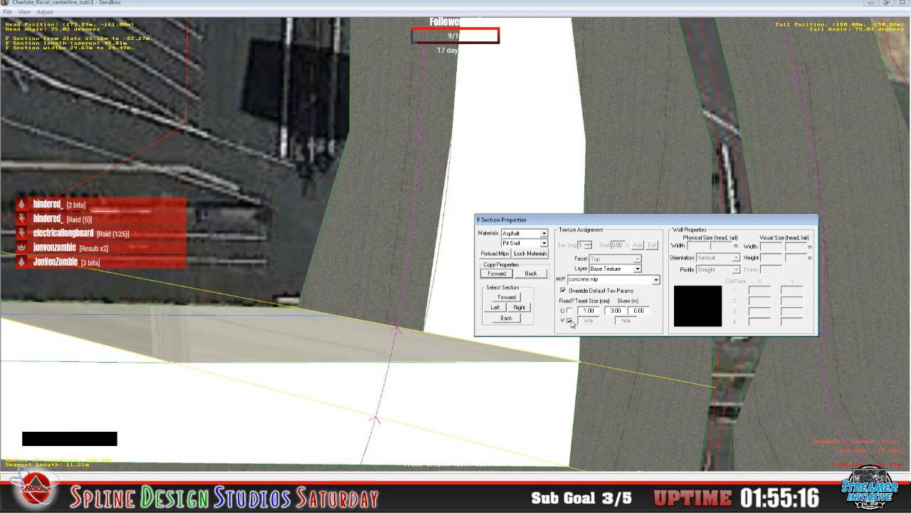
left_click(570, 321)
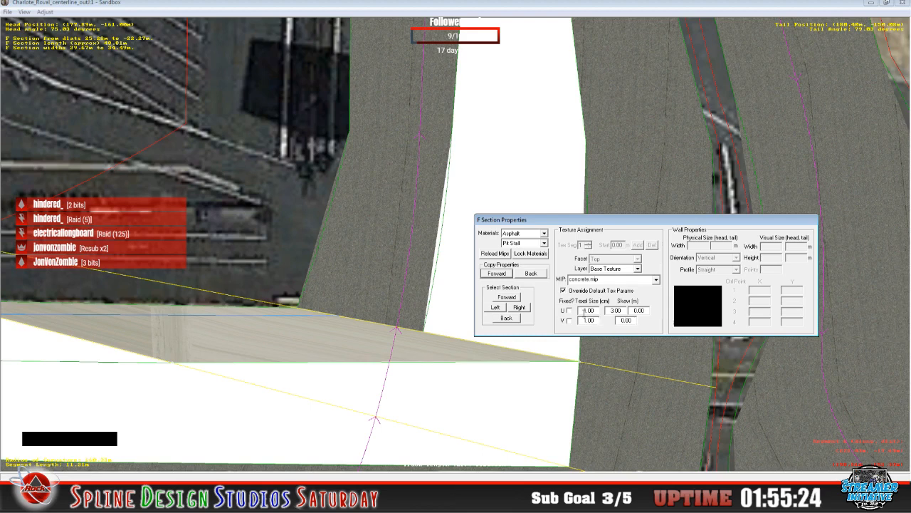
left_click(573, 321)
key("Delete")
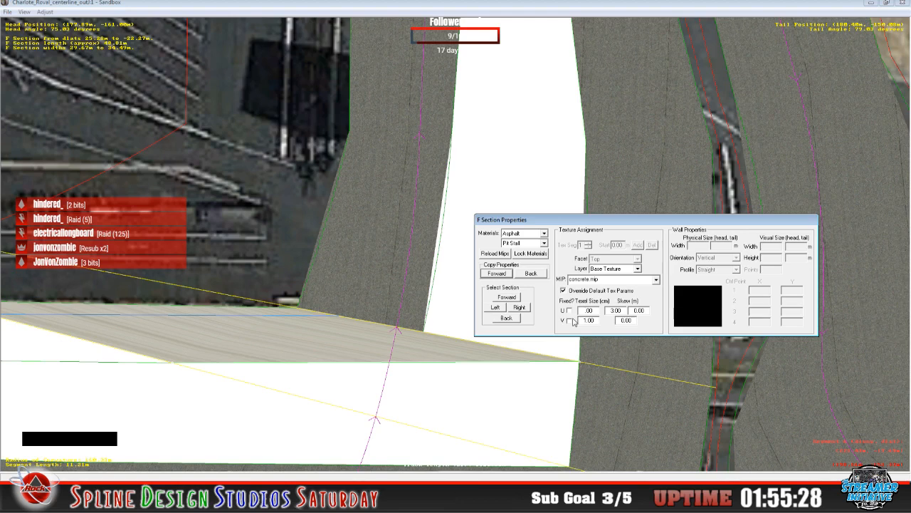
type("4")
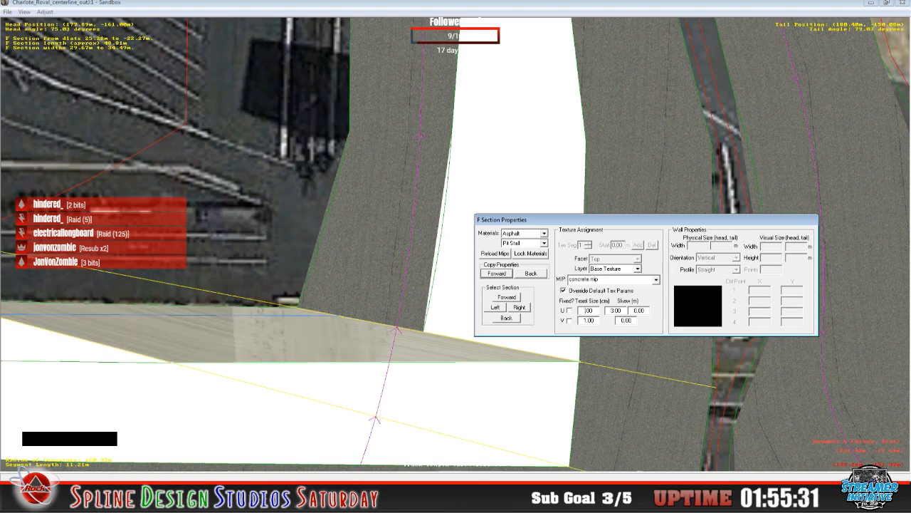
key("BackSpace")
type("1")
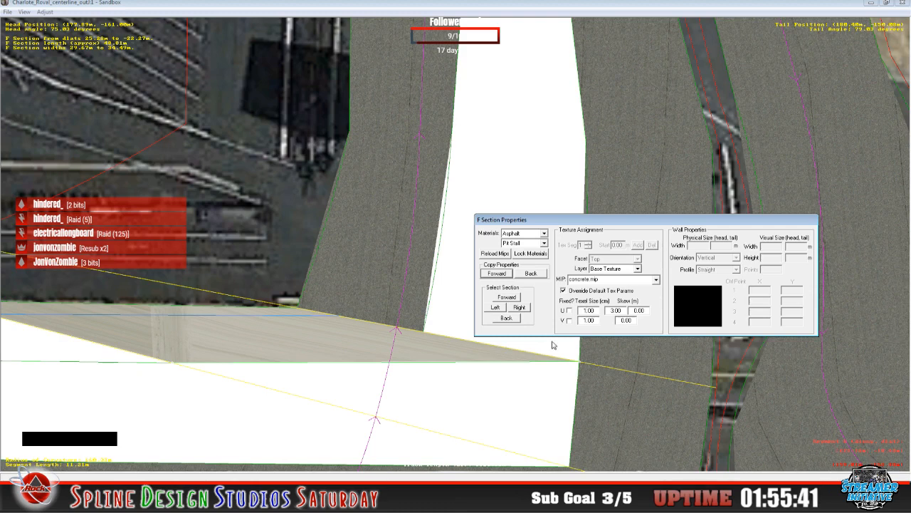
- Switch to WinMip to examine the joint lines and streaks in concrete.mip and go back to the track in Sandbox
left_click(331, 493)
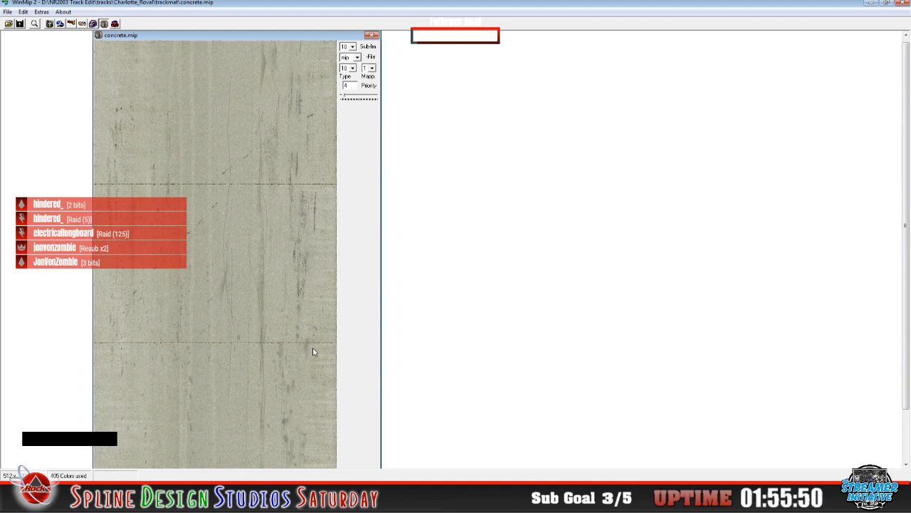
left_click(244, 497)
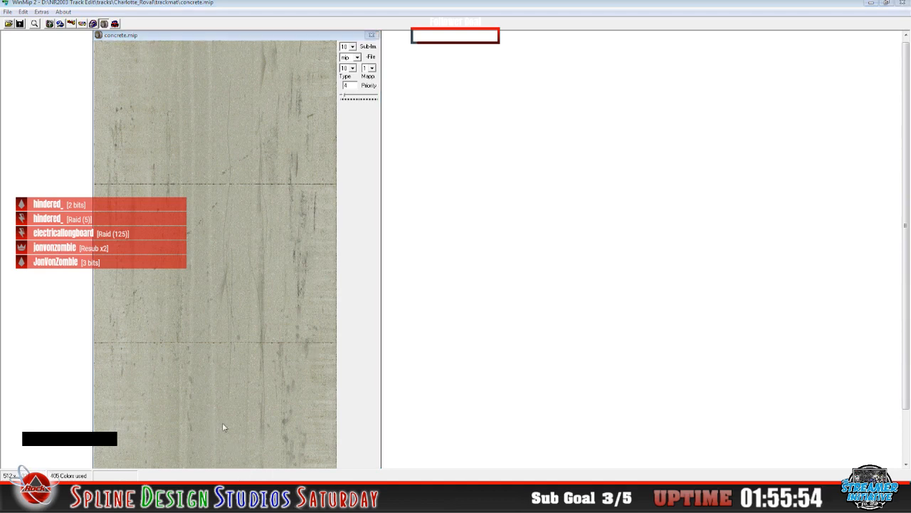
left_click(238, 456)
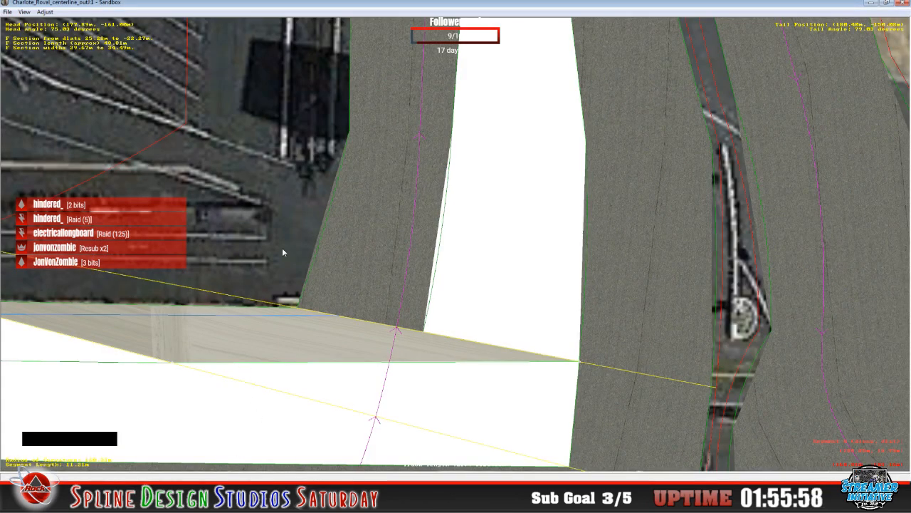
left_click(271, 12)
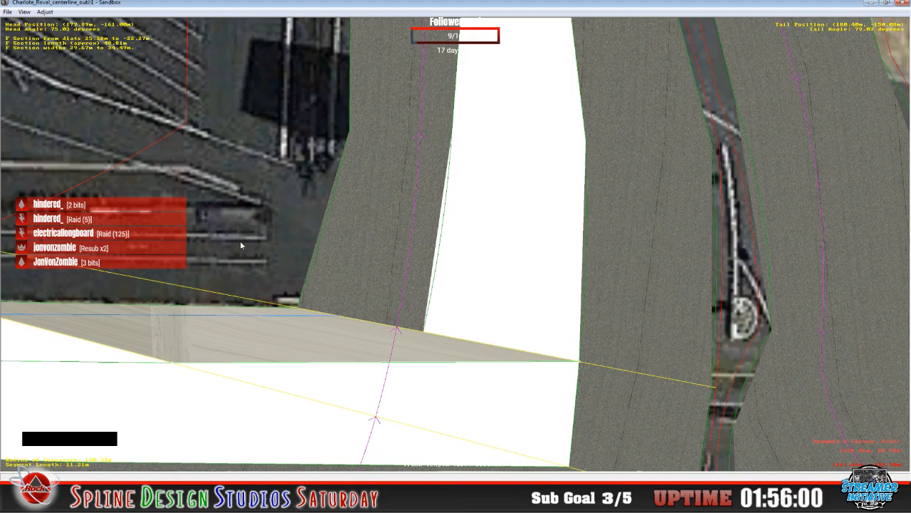
- Select the narrow F section of the straight segment beside the purple-roofed building and open its properties clear of the section
key("c")
key("c")
left_click(294, 248)
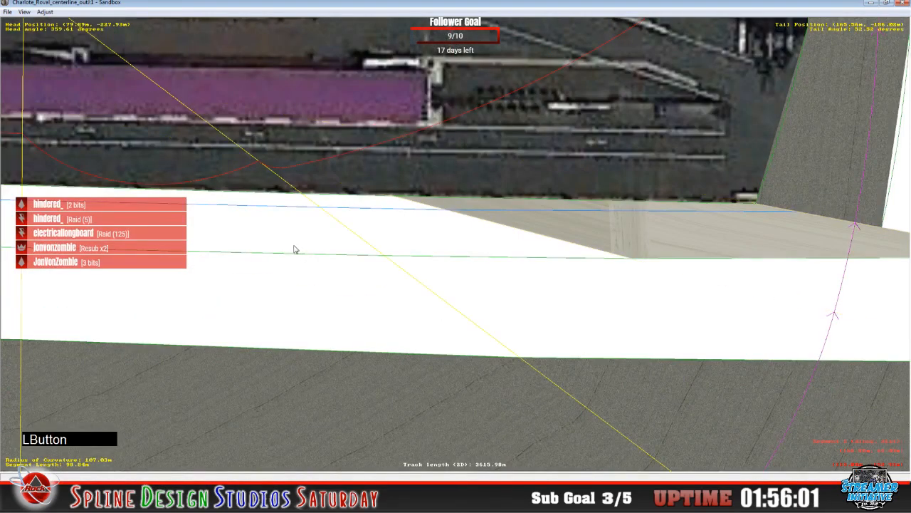
key("c")
left_click(219, 229)
key("c")
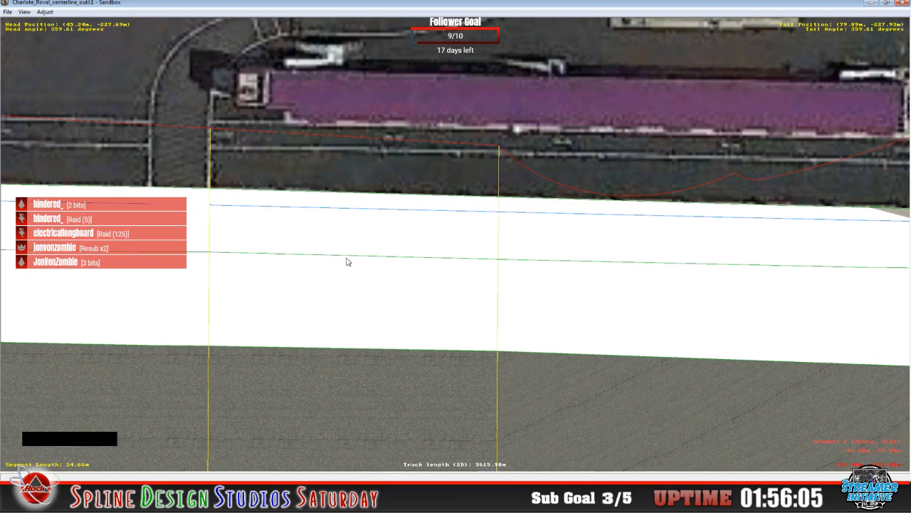
key("c")
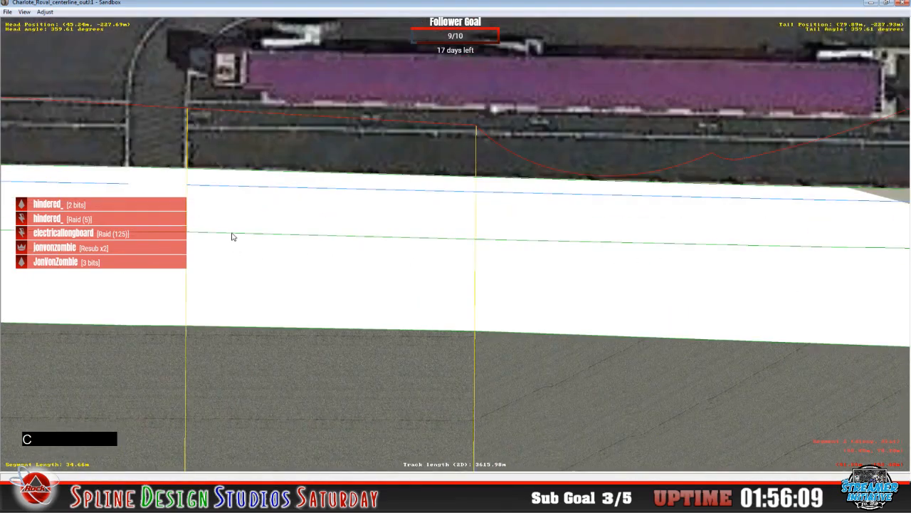
left_click(232, 236)
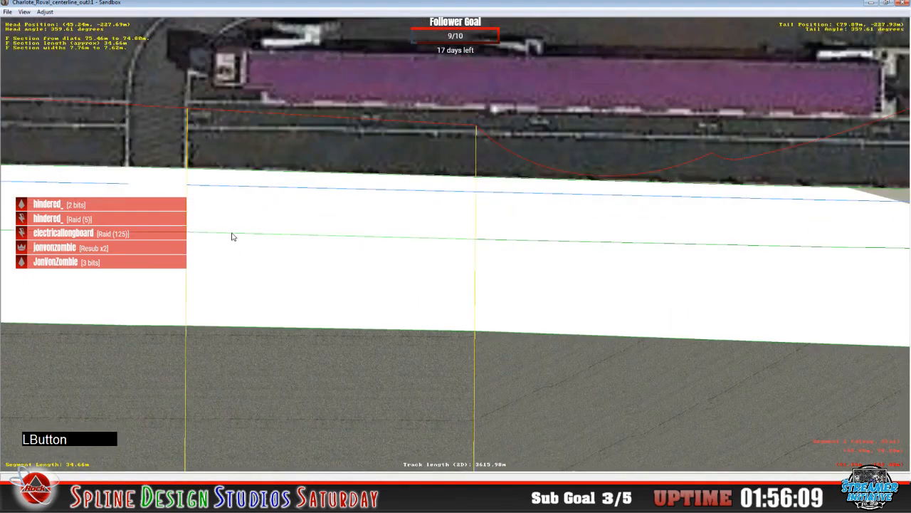
left_click(238, 406)
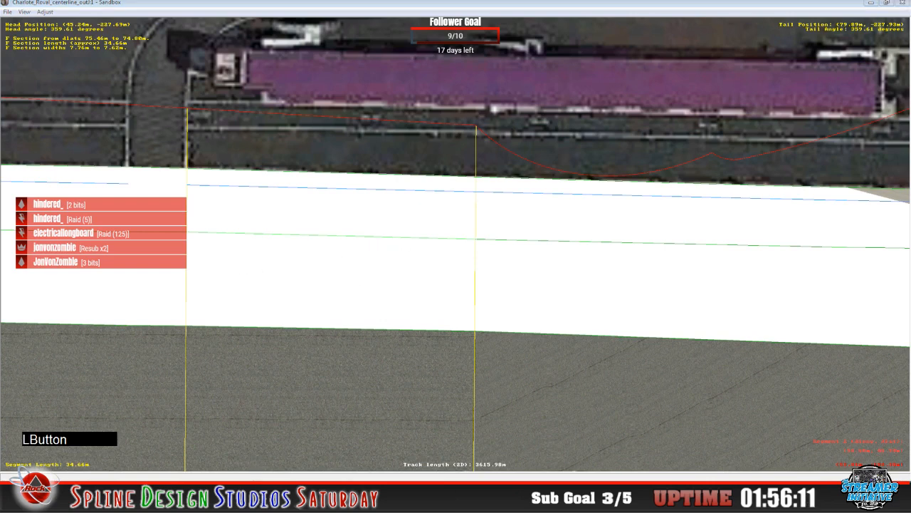
double_click(233, 426)
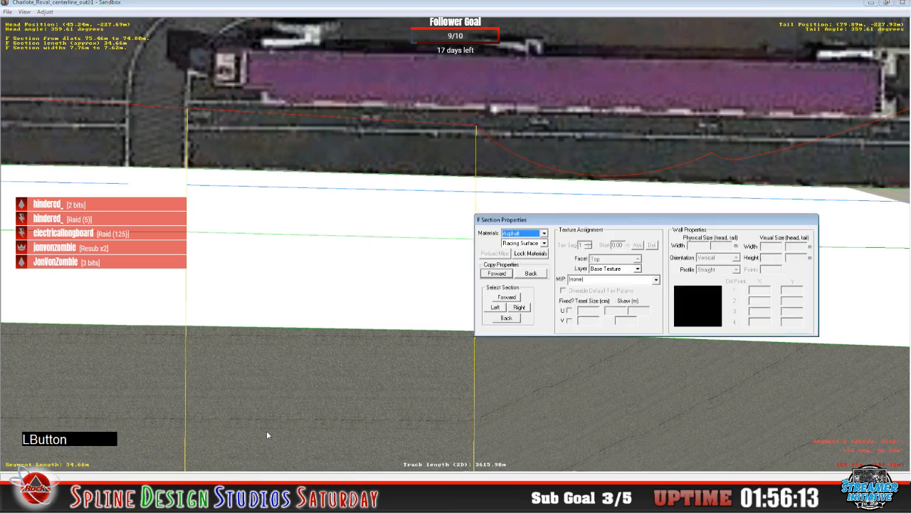
left_click_drag(577, 230, 296, 319)
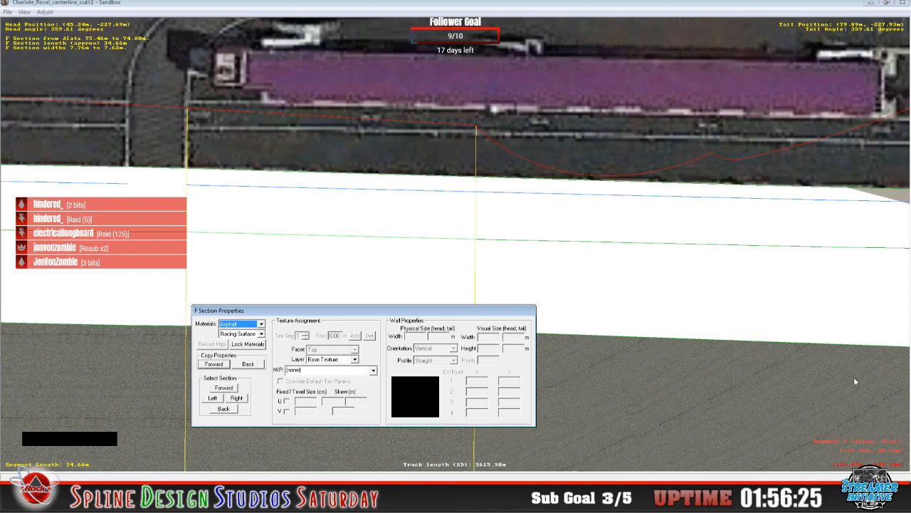
- Make the selected section a Concrete Pit Stall surface with concrete.mip as its base texture
left_click(261, 334)
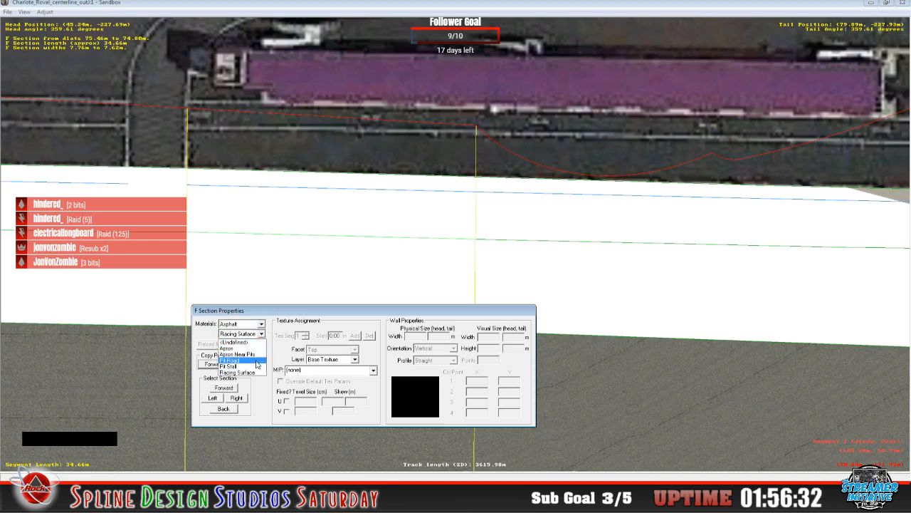
left_click(256, 366)
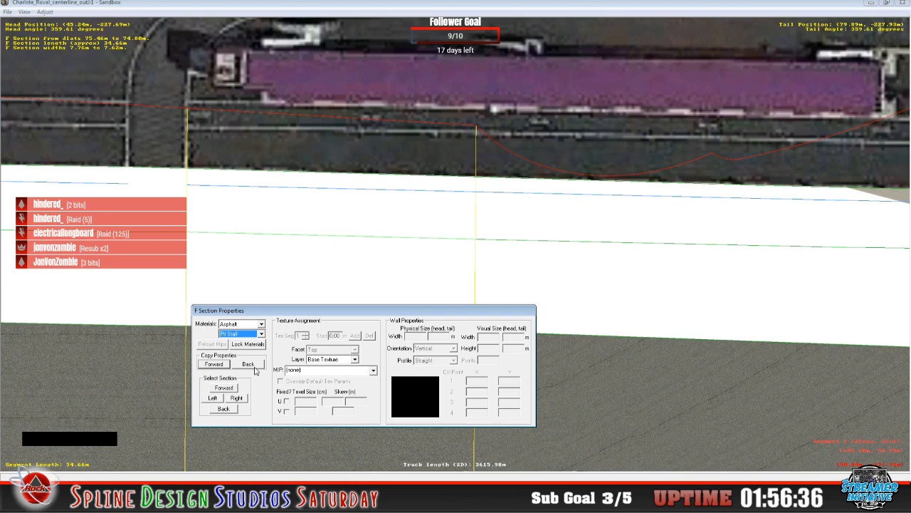
left_click(373, 371)
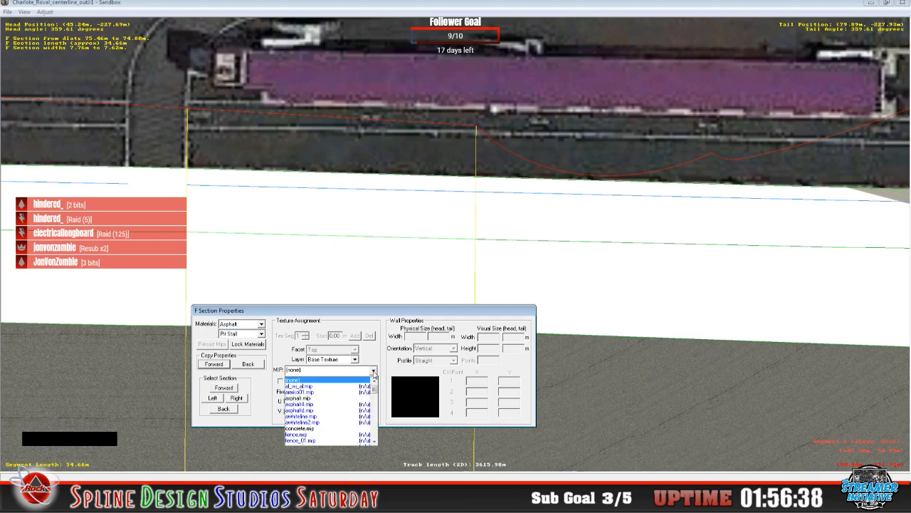
left_click(347, 427)
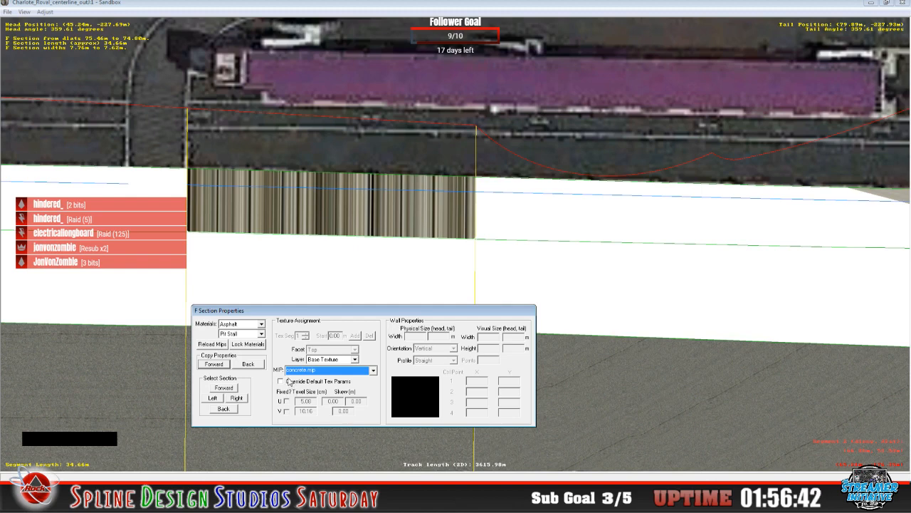
left_click(261, 324)
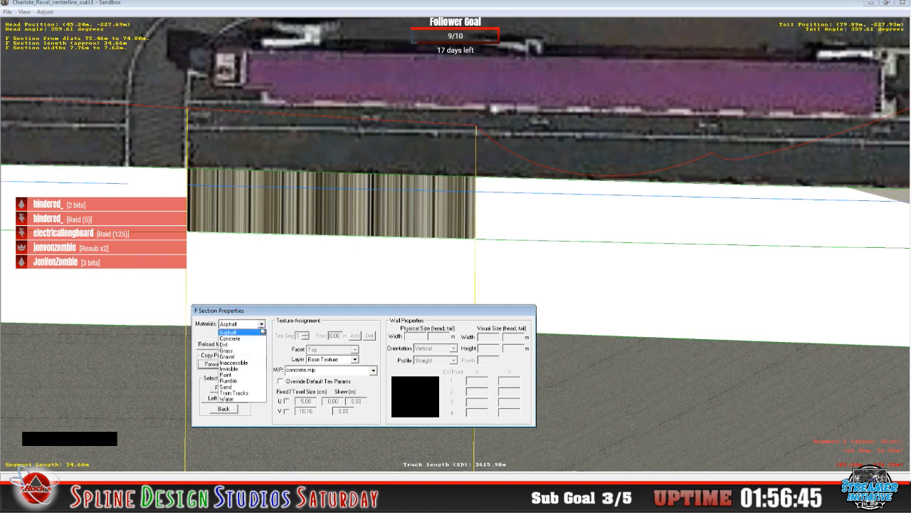
left_click(235, 339)
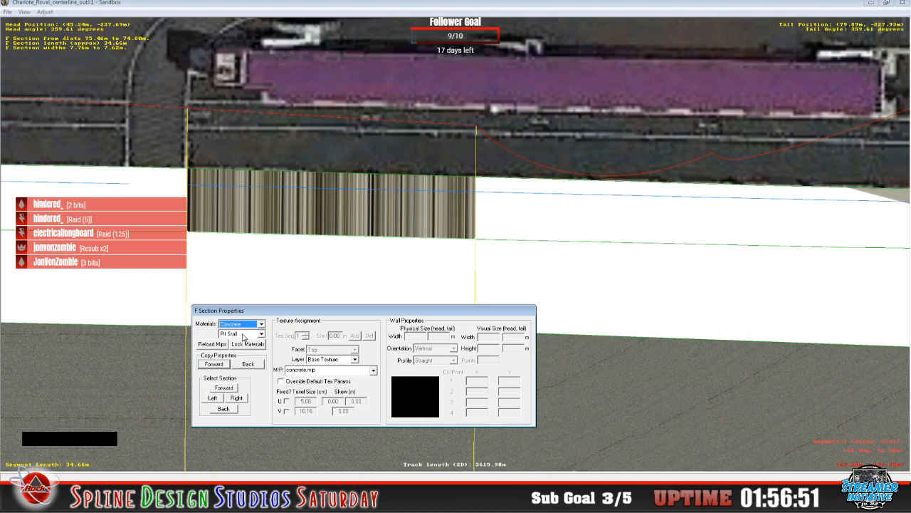
- Override the section's default texture parameters, fix the concrete texture in U and set the V texel size to 1.00 cm
left_click(285, 384)
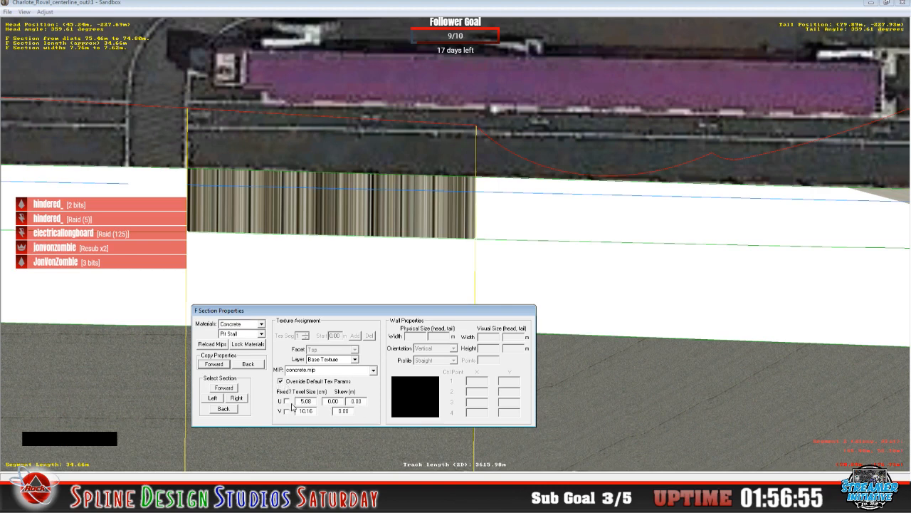
left_click(286, 400)
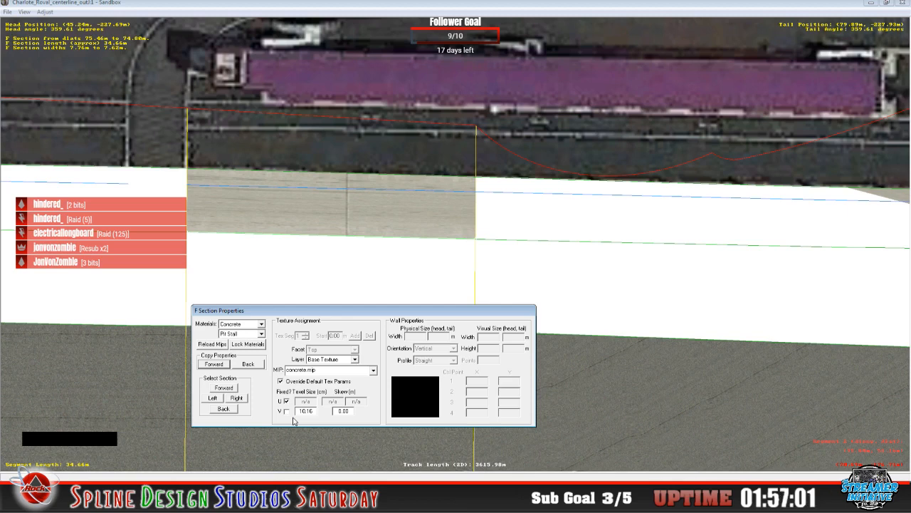
left_click(297, 411)
key("Delete")
key("Delete")
key("Delete")
key("Delete")
key("Delete")
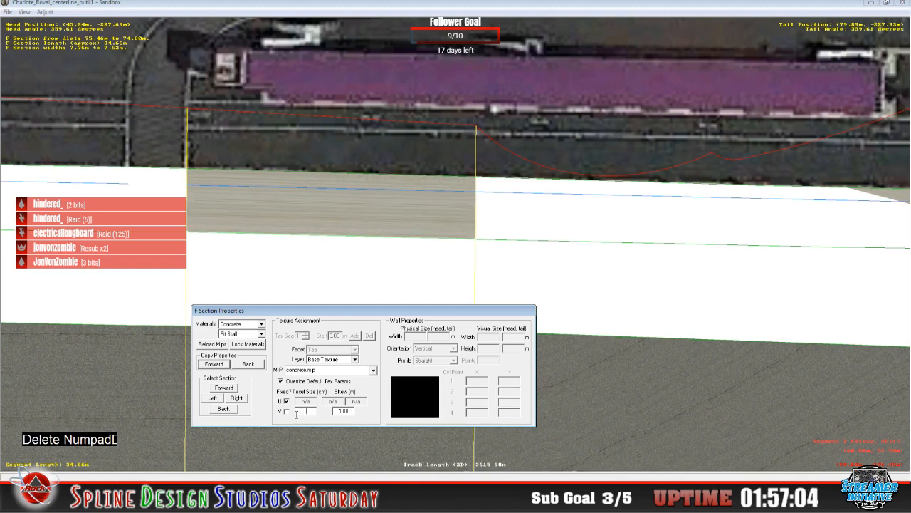
type("1.00")
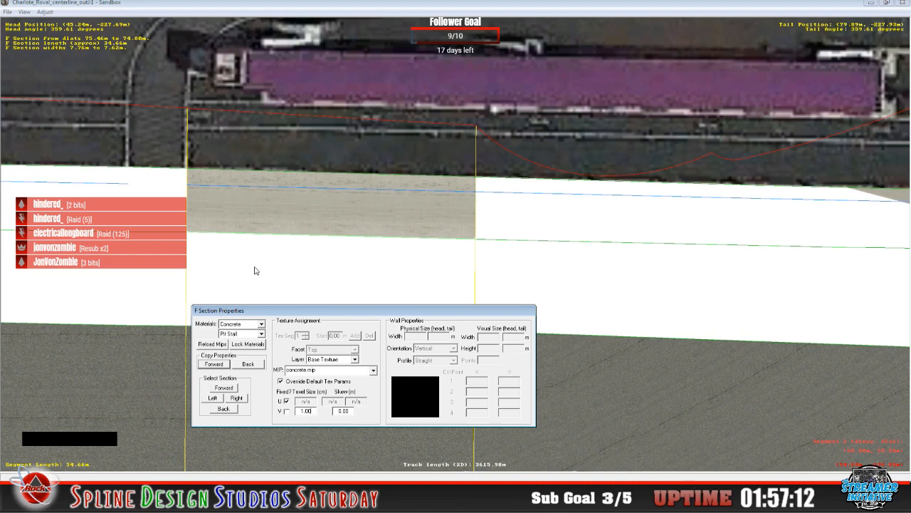
- Release the fixed U mapping of the section's concrete texture and set its U texel size to 1.00 cm
left_click(286, 402)
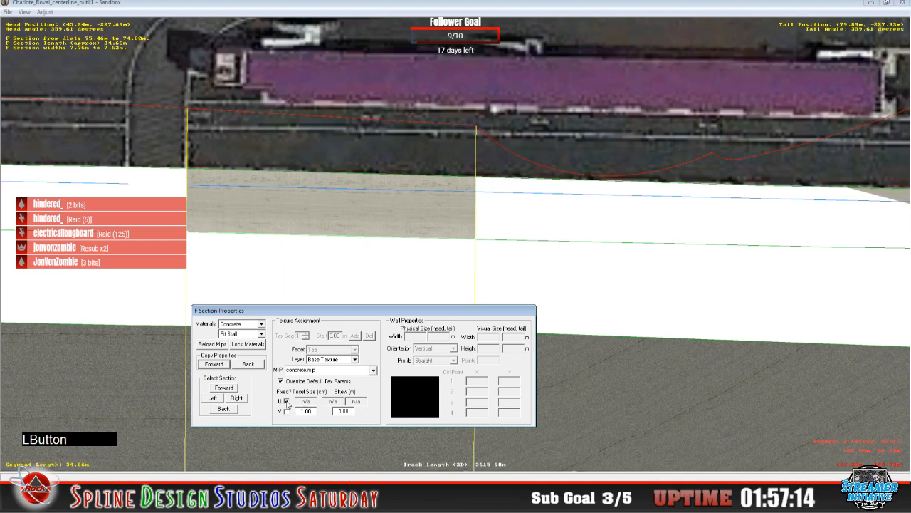
left_click(297, 403)
key("Delete")
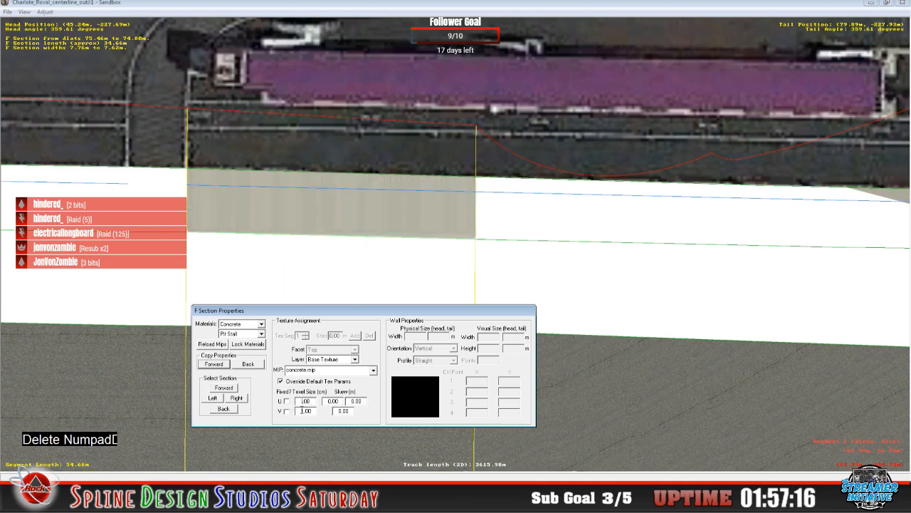
key("Delete")
key("Delete")
key("Delete")
type("1.00")
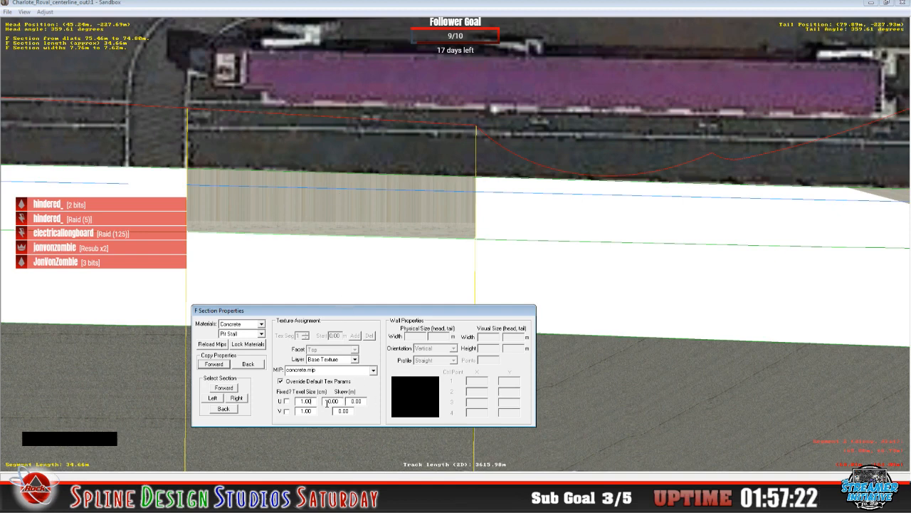
- Try U skews of 1.00, -1.00 and -5.00 m in the first skew value and reset it to 0.00 m
left_click(328, 401)
key("Delete")
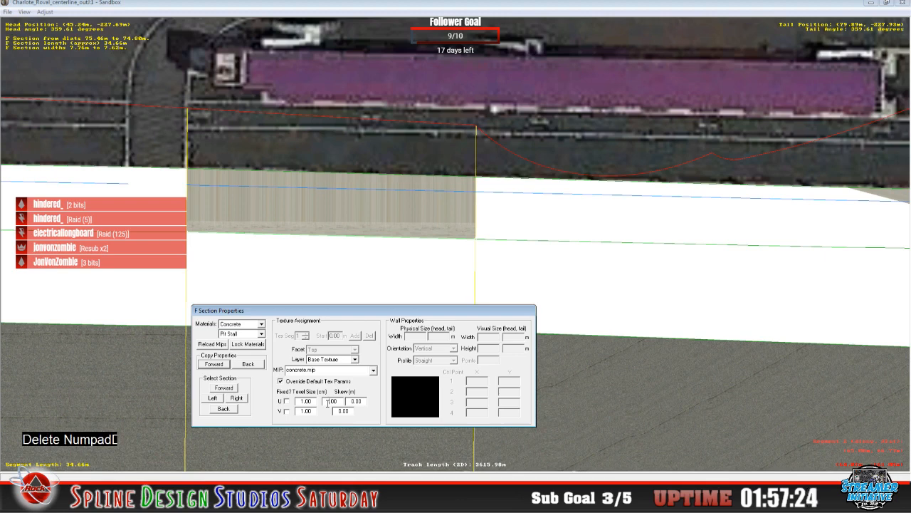
type("1")
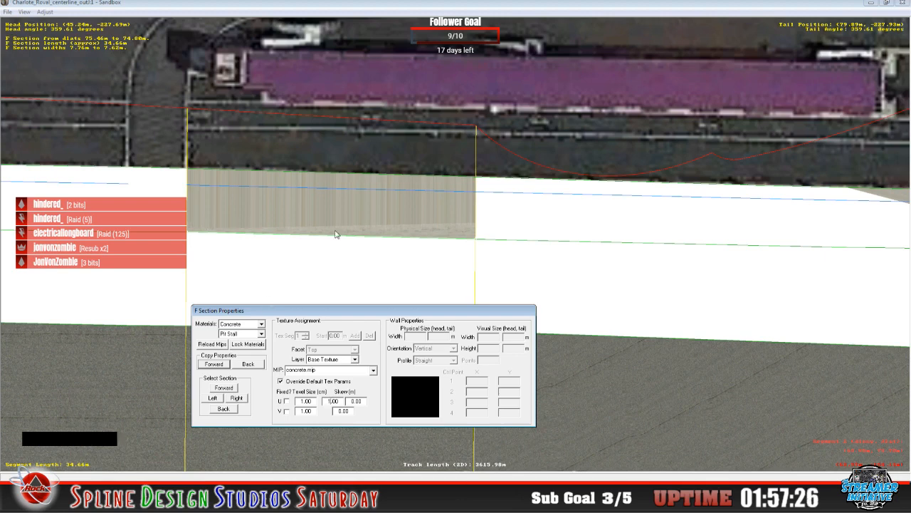
key("BackSpace")
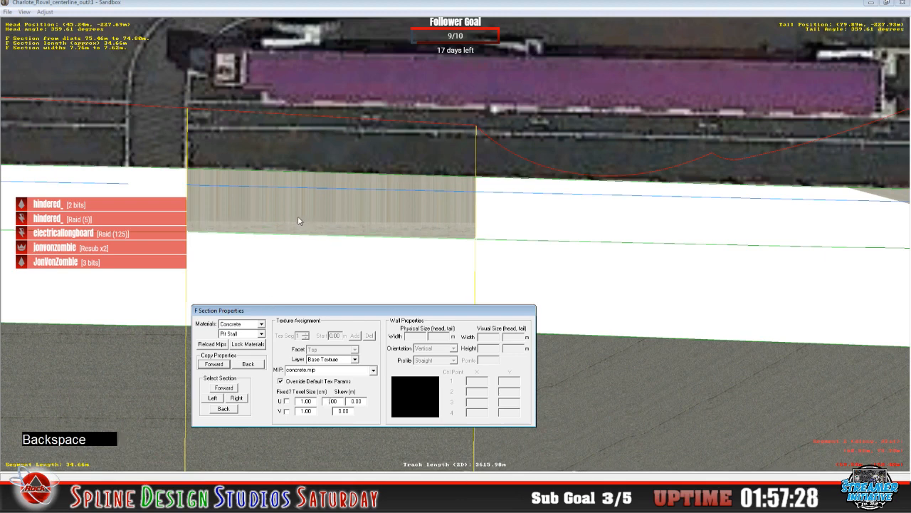
type("1")
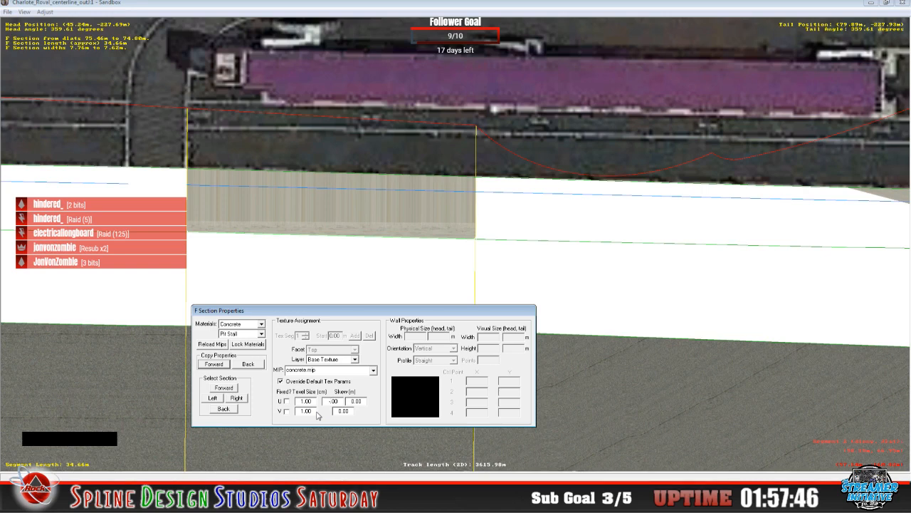
type("1")
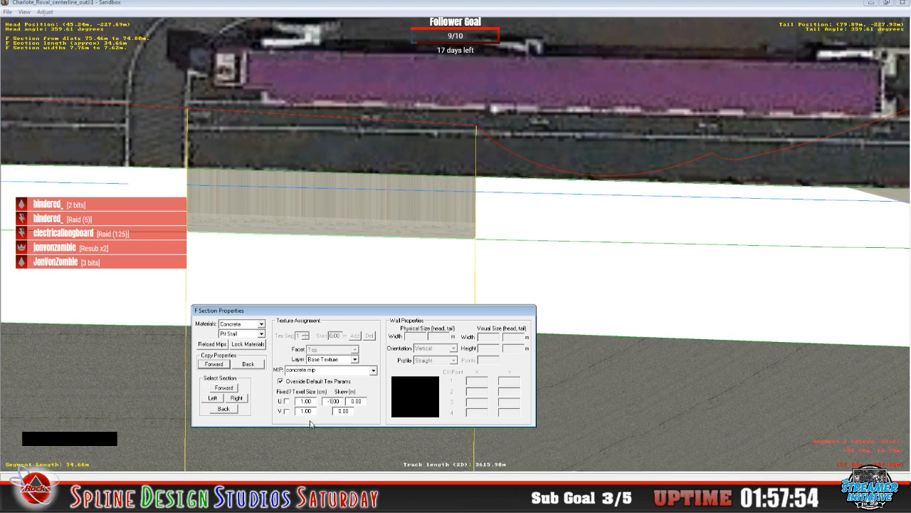
key("BackSpace")
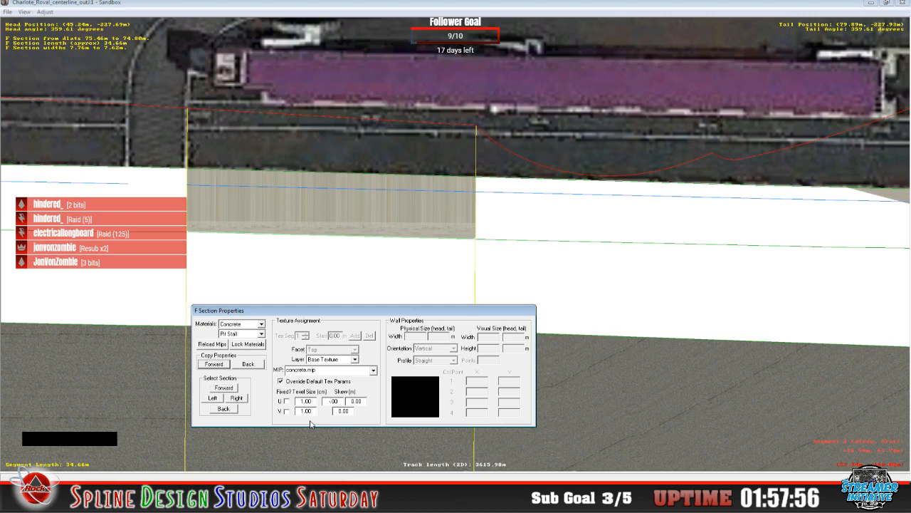
type("5")
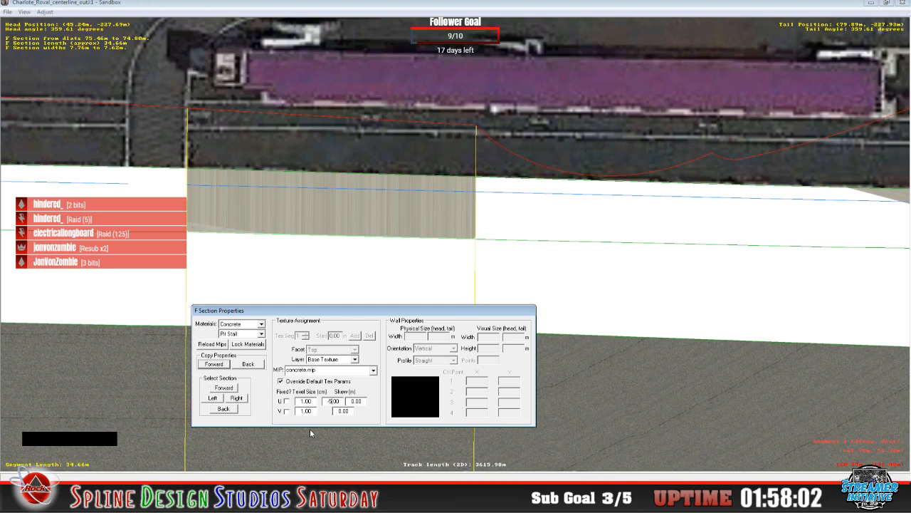
key("BackSpace")
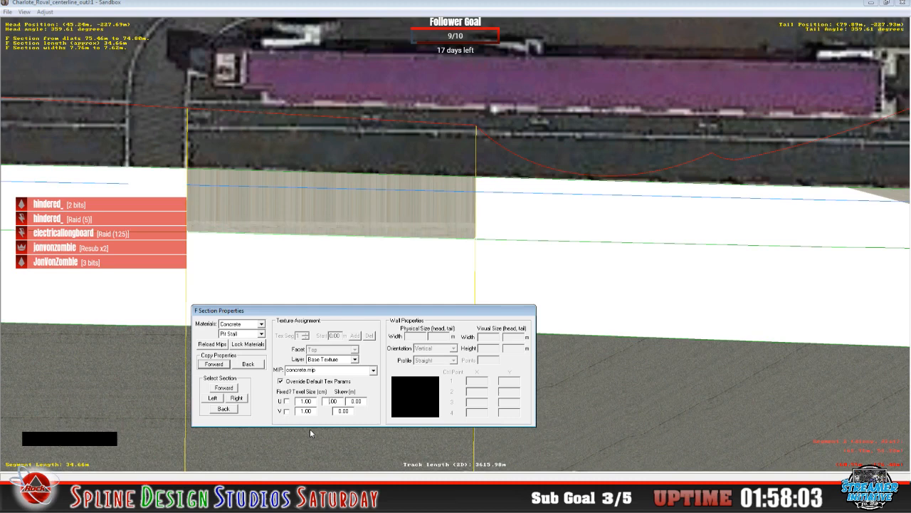
type("0.")
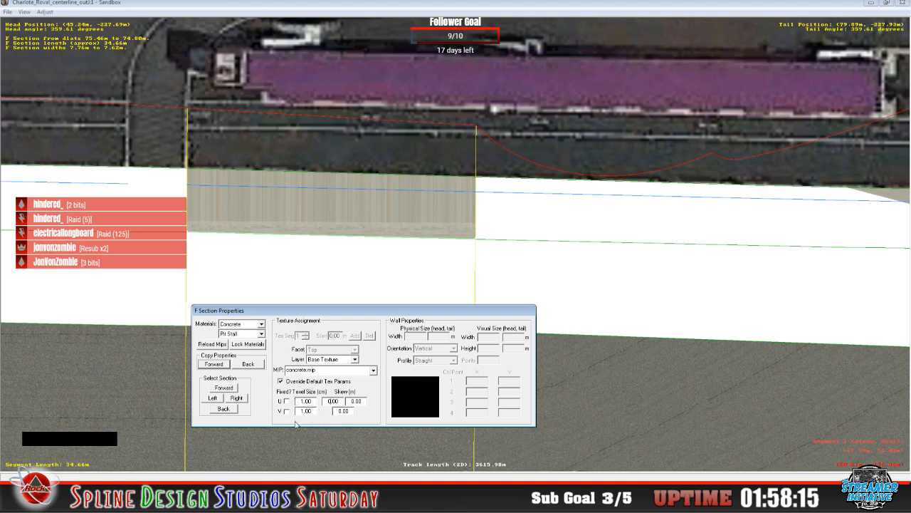
- Compare the concrete texture with U and V fixed singly and together, ending with only U fixed
left_click(287, 401)
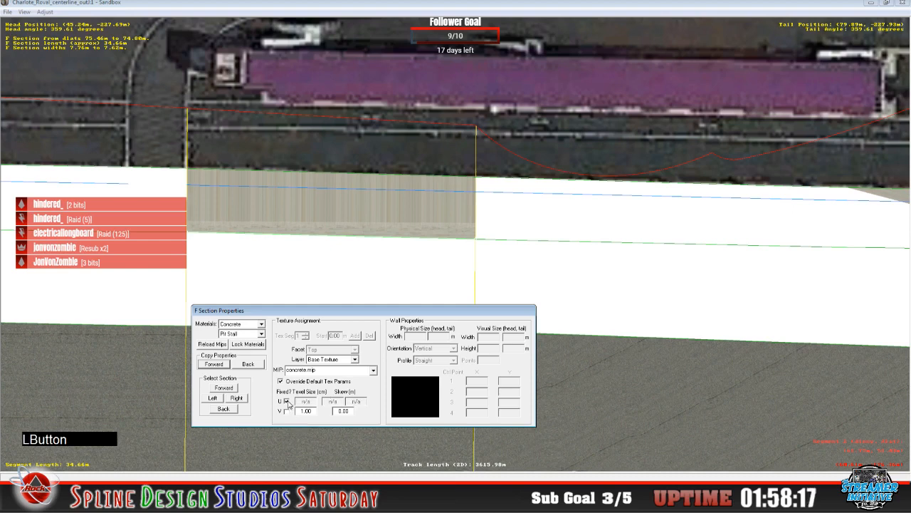
left_click(287, 401)
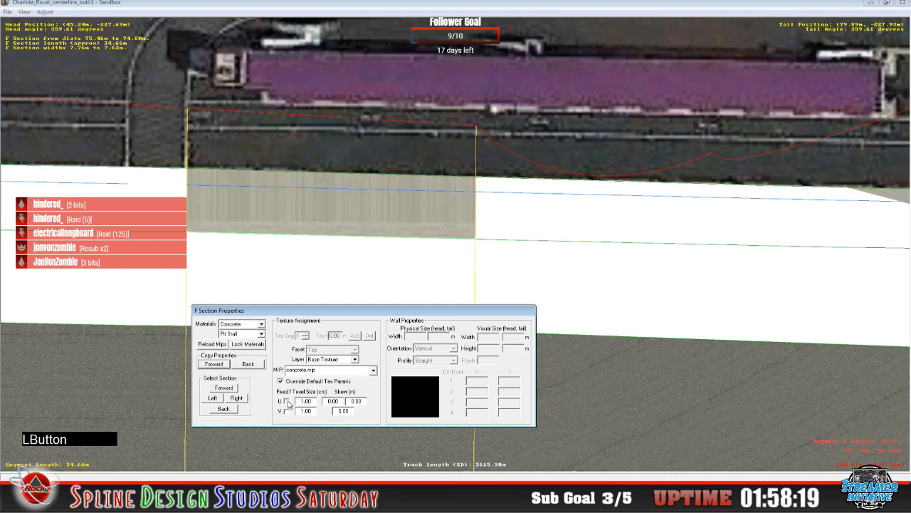
left_click(287, 412)
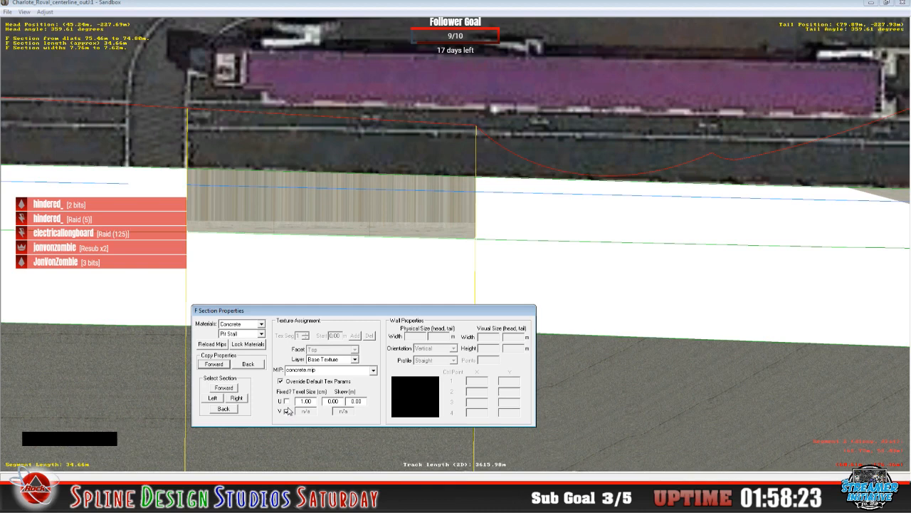
left_click(287, 401)
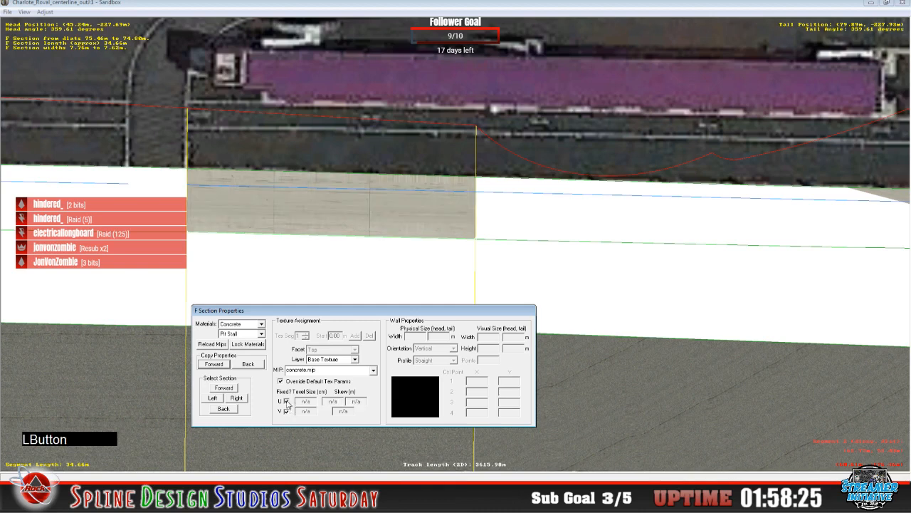
left_click(286, 412)
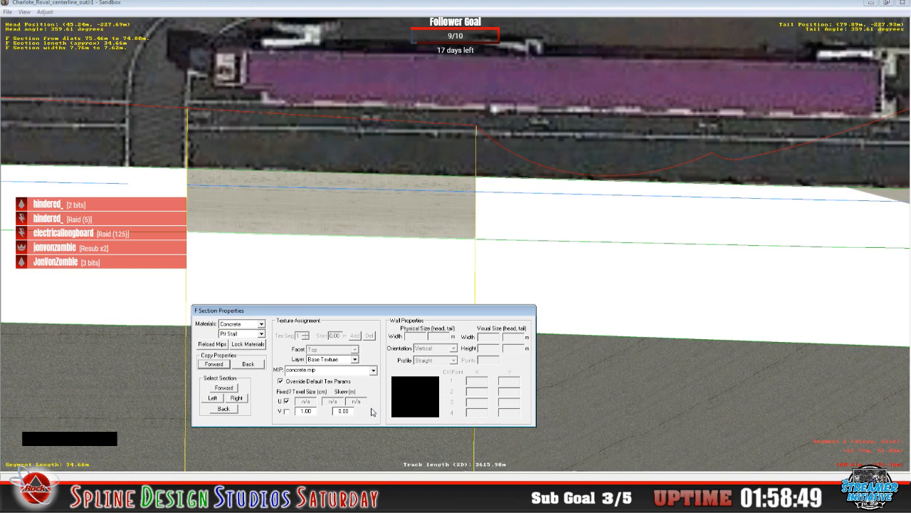
- Fix the texture in V only, try U skews of 5.00 m and -5.00 m, and return to only U fixed
left_click(287, 401)
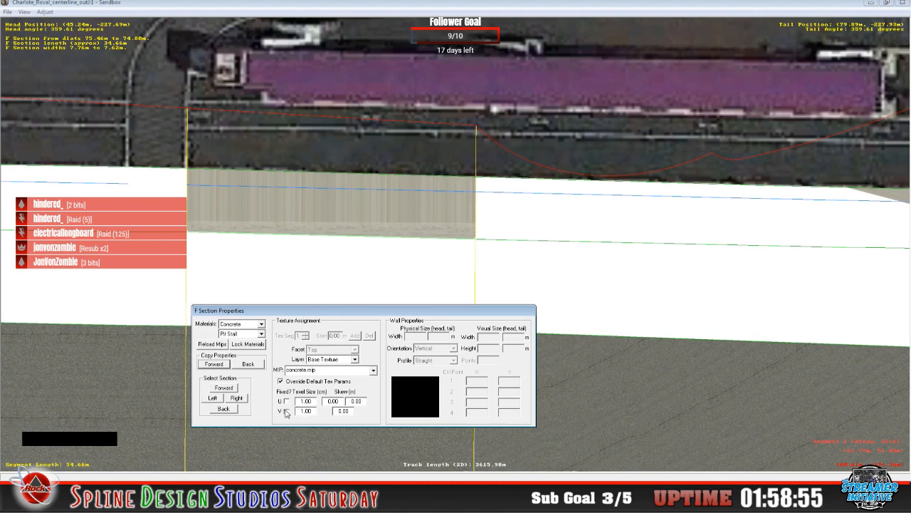
left_click(286, 411)
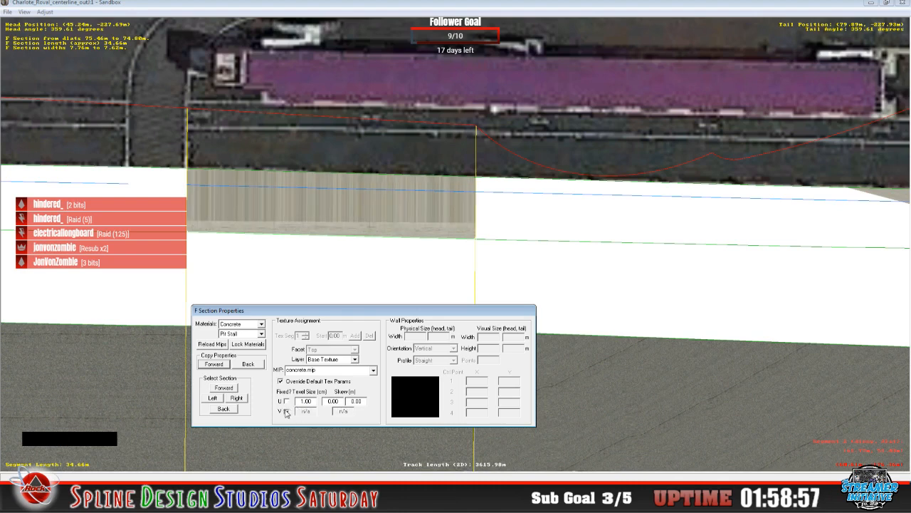
left_click(324, 402)
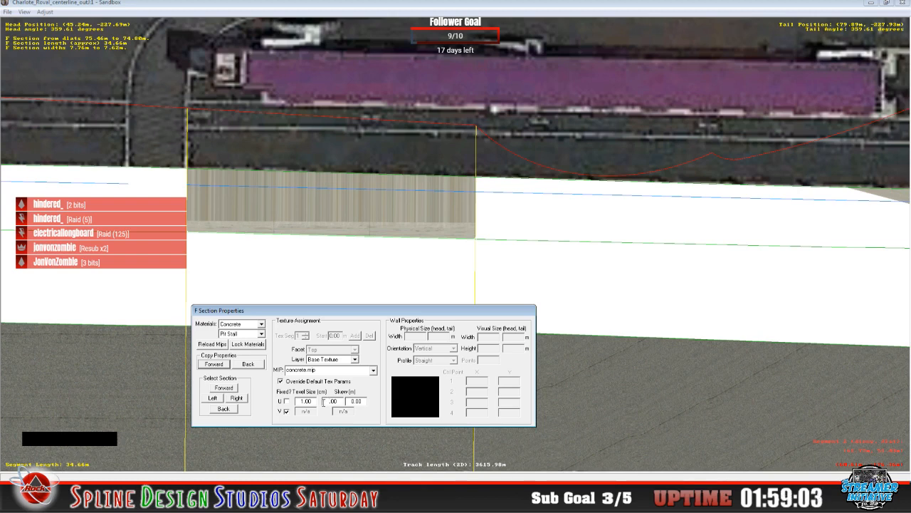
type("5")
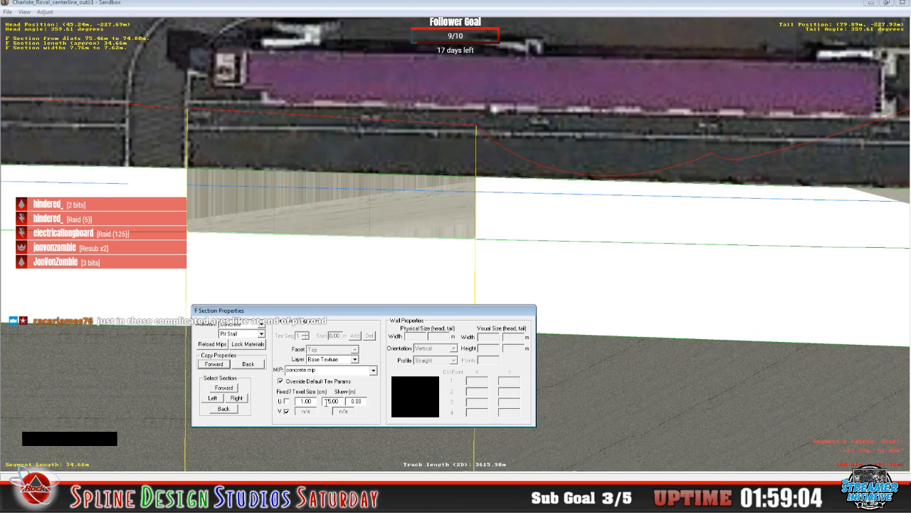
left_click(349, 401)
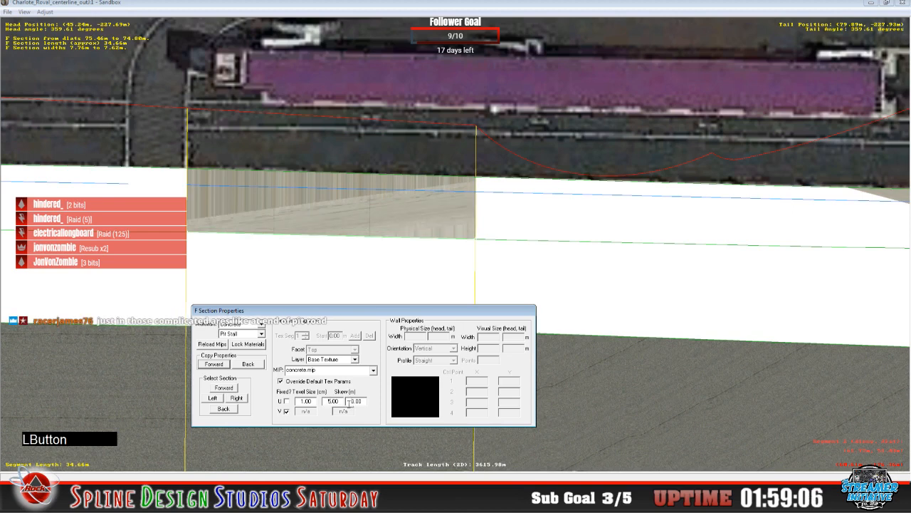
key("Delete")
type("5")
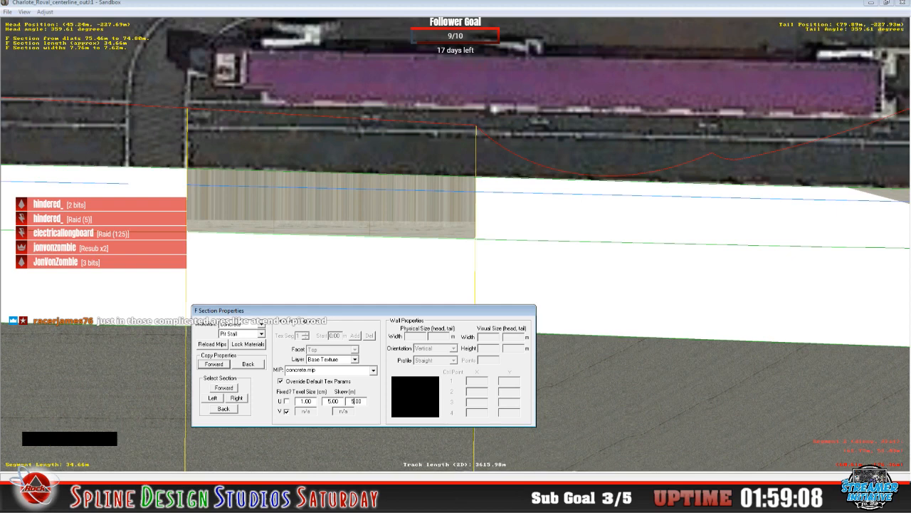
left_click(348, 402)
type("-")
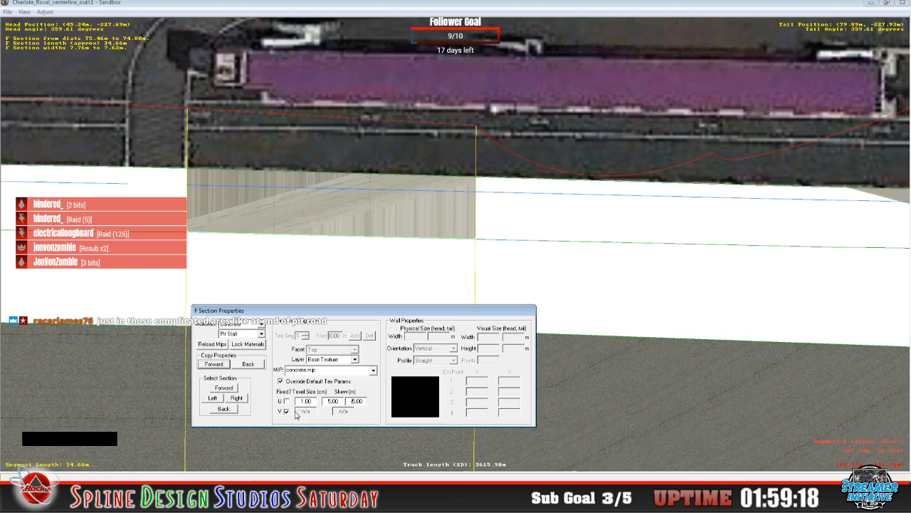
left_click(286, 401)
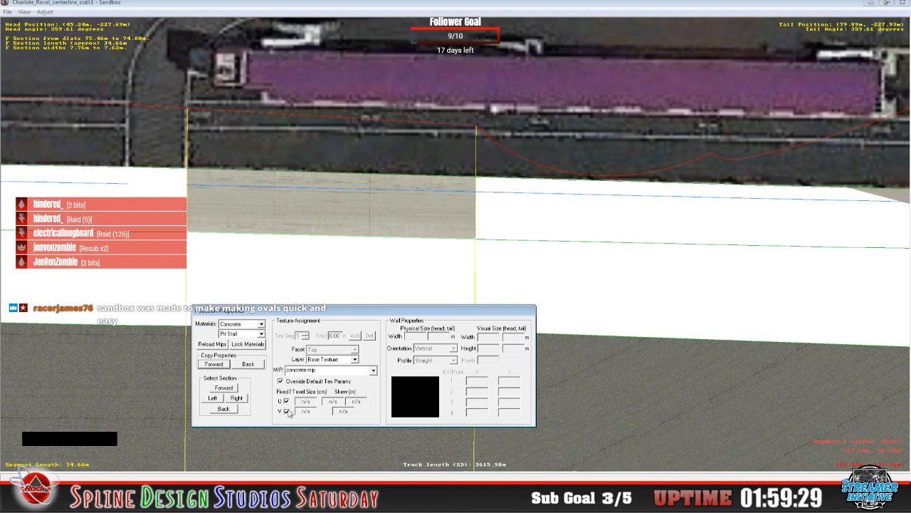
left_click(286, 411)
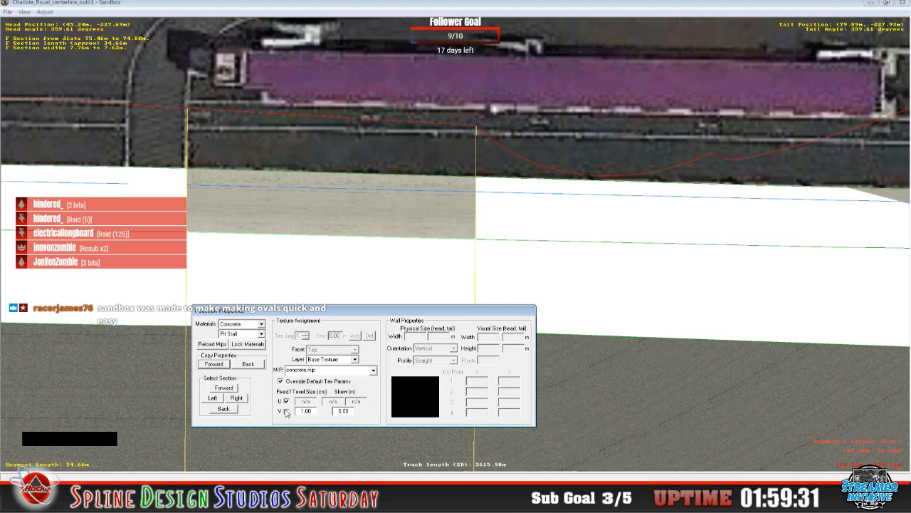
- Try V texel sizes of 5.00 and 1.00 cm for the concrete texture and settle on 10.00 cm
left_click(290, 412)
key("Delete")
type("5")
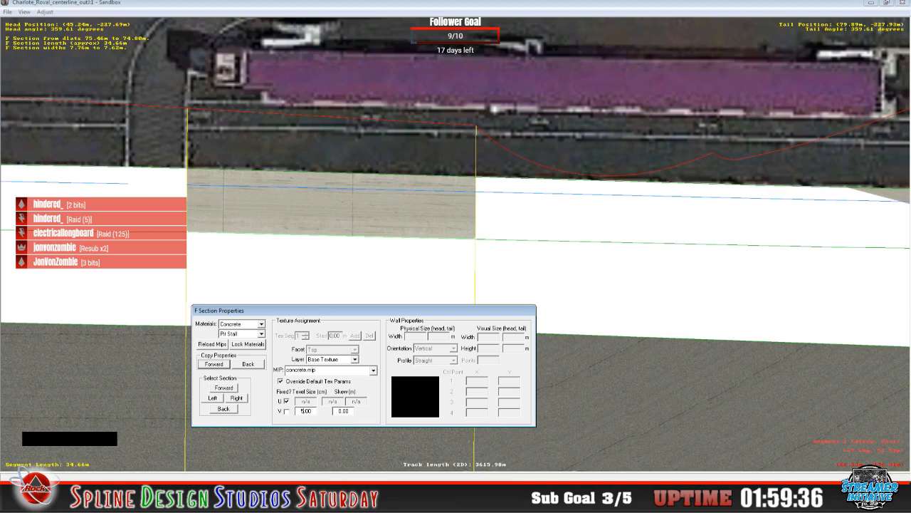
key("BackSpace")
type("1")
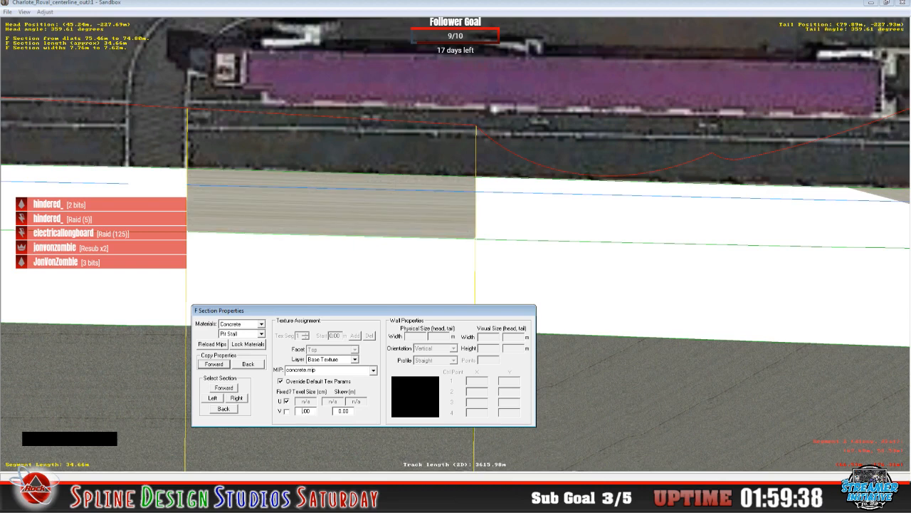
type("0")
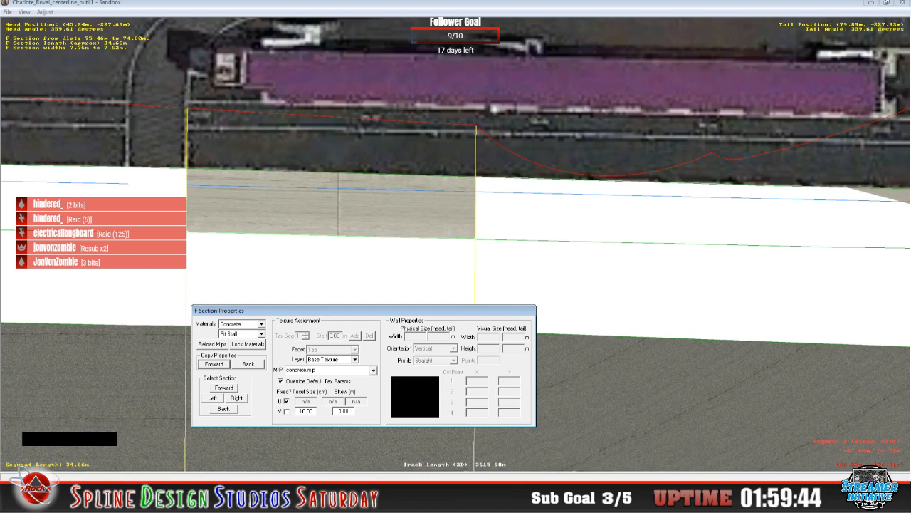
key("BackSpace")
type("1")
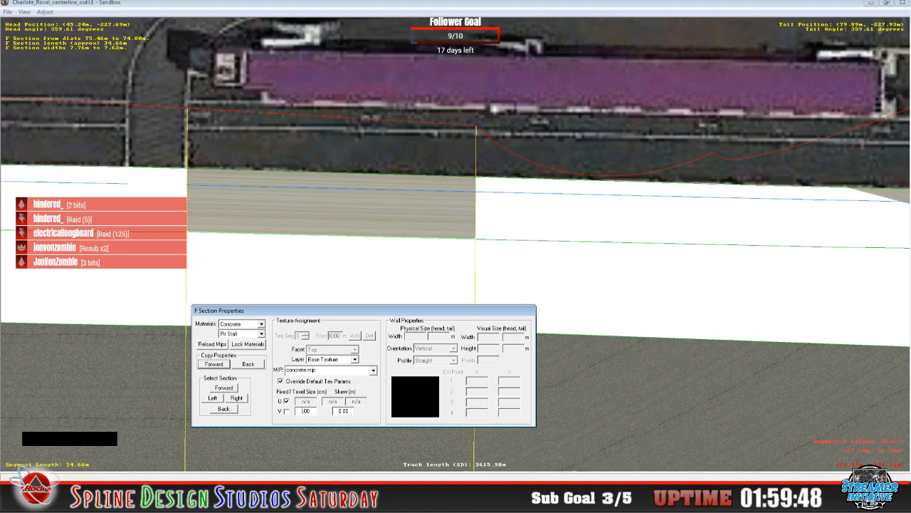
type("5")
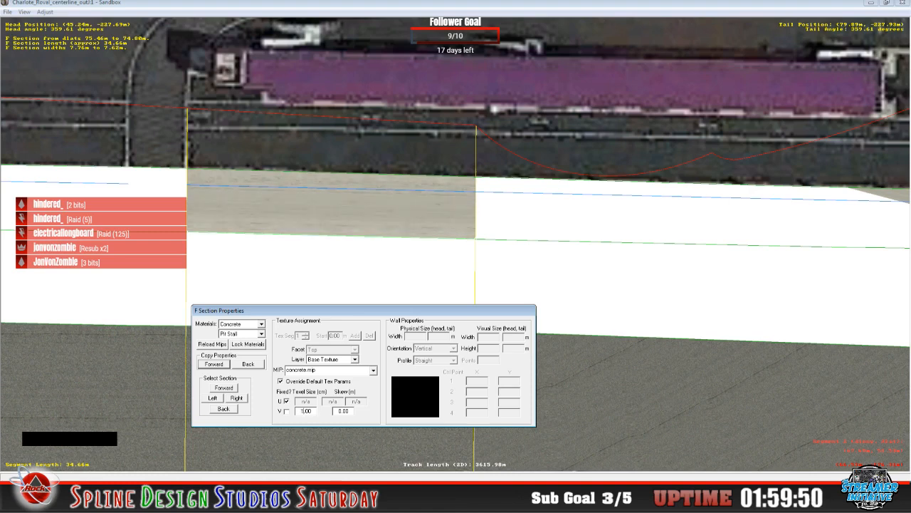
key("BackSpace")
key("BackSpace")
type("10")
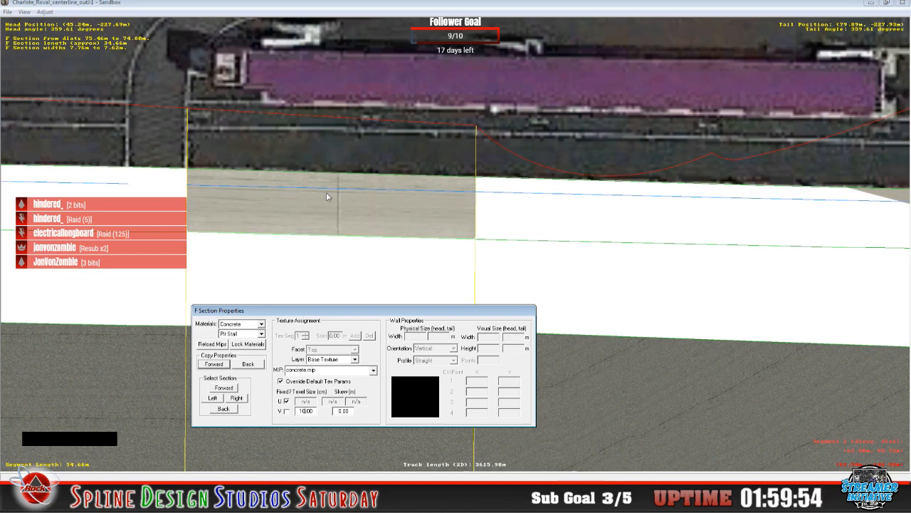
- Switch to WinMip to check the spacing of the joints in concrete.mip and bring the F section properties back up
left_click(242, 503)
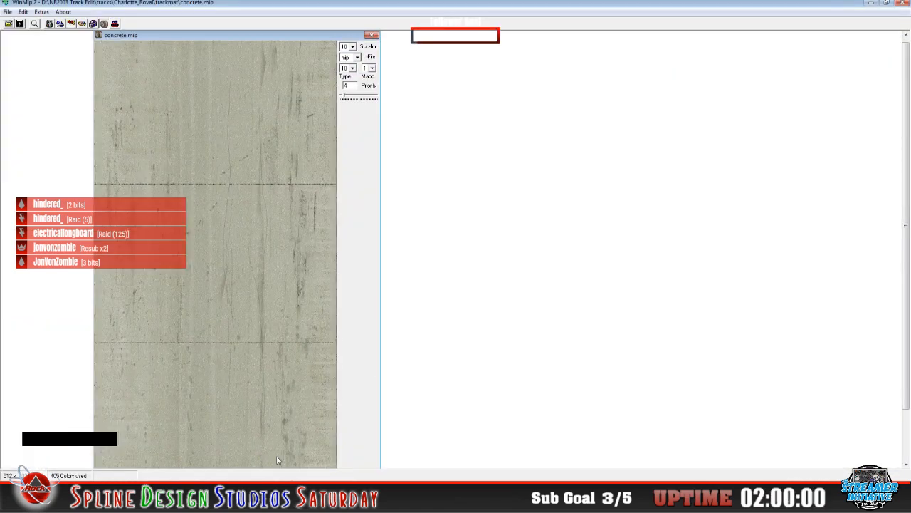
left_click(283, 501)
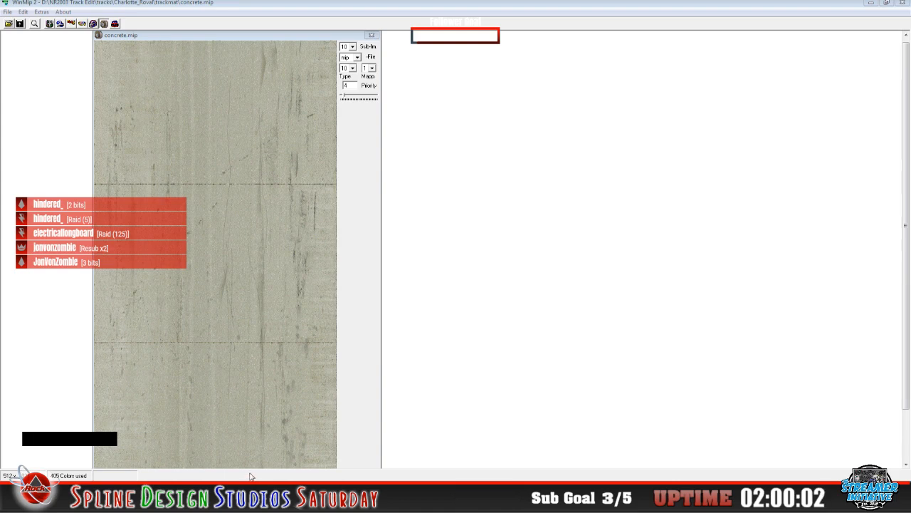
left_click(233, 424)
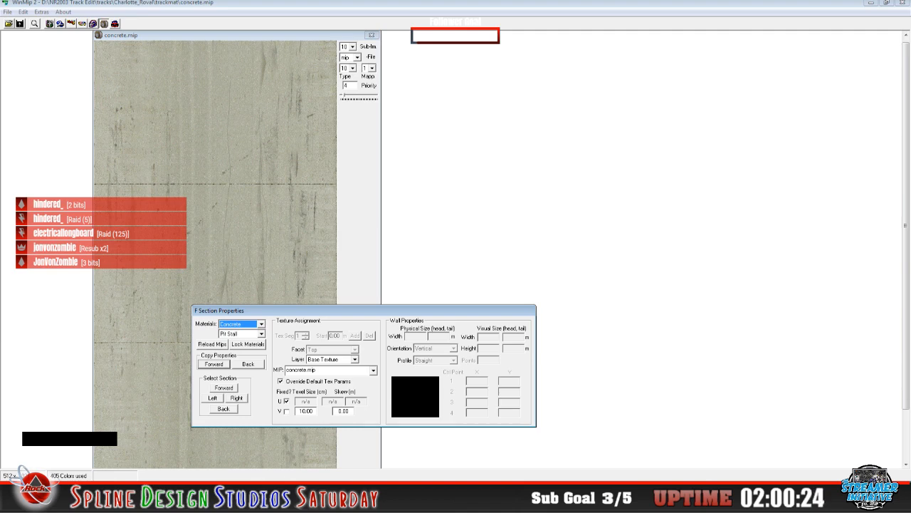
- Switch to Sandbox and examine the concrete texture on the selected pit-stall section up close in the camera view
left_click(274, 449)
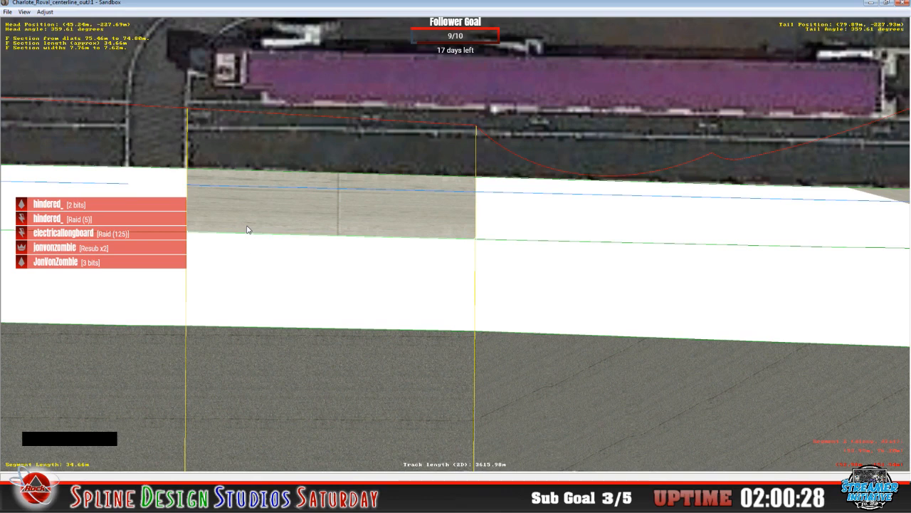
left_click(269, 438)
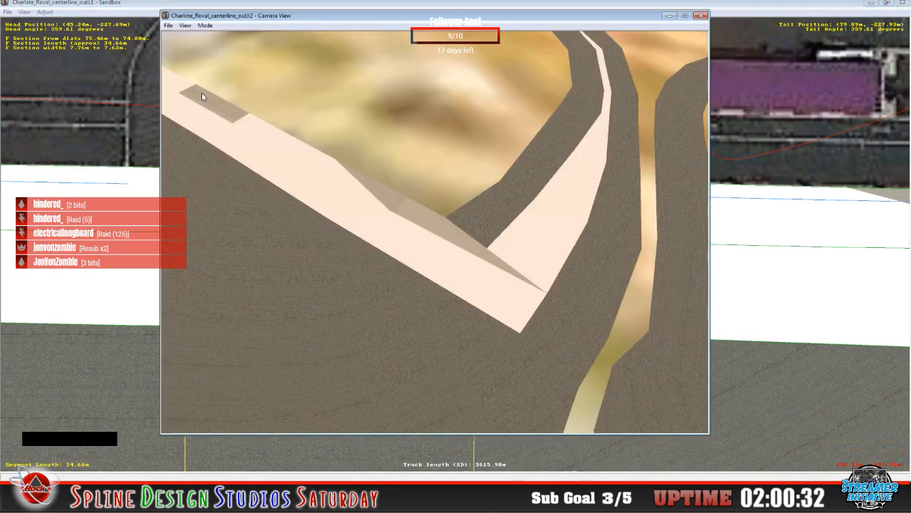
left_click(205, 25)
left_click(216, 50)
right_click_drag(321, 186, 334, 94)
left_click_drag(335, 94, 384, 111)
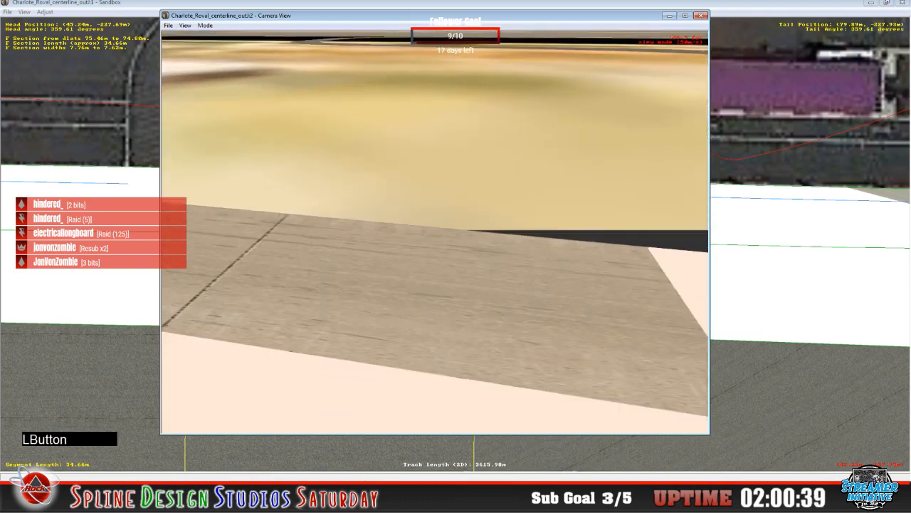
left_click_drag(435, 214, 440, 278)
right_click_drag(440, 277, 434, 239)
mouse_move(435, 238)
left_mouse_down()
mouse_move(473, 238)
mouse_move(476, 267)
mouse_move(421, 251)
left_mouse_up()
key("space")
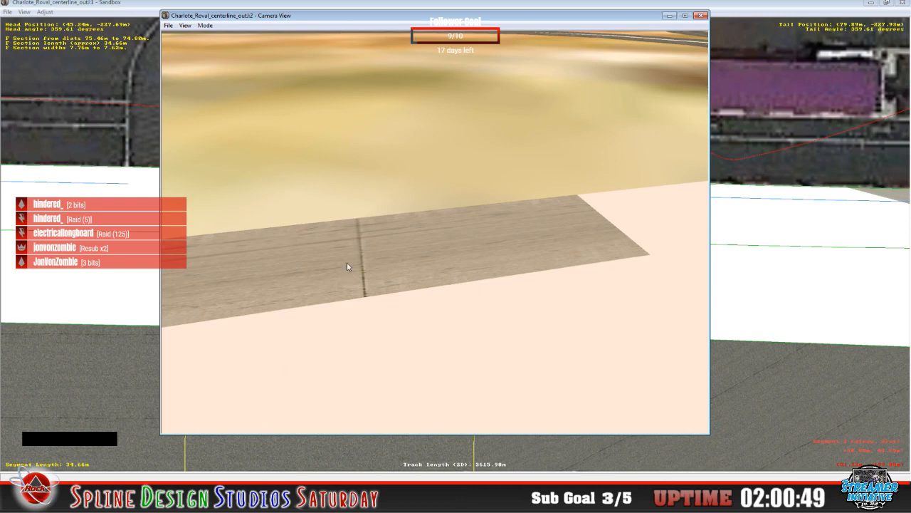
- Reopen the F section properties and set the concrete texture's V texel size to 2.00 cm
left_click(299, 435)
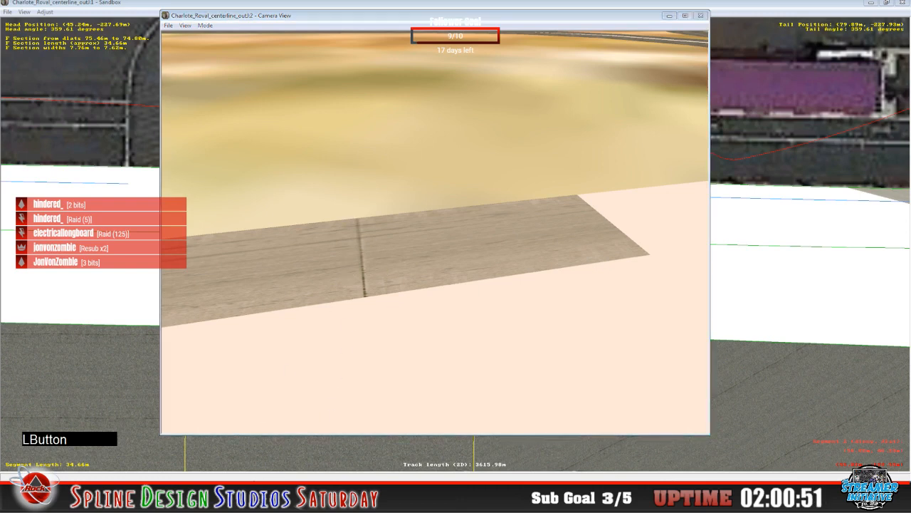
left_click(240, 427)
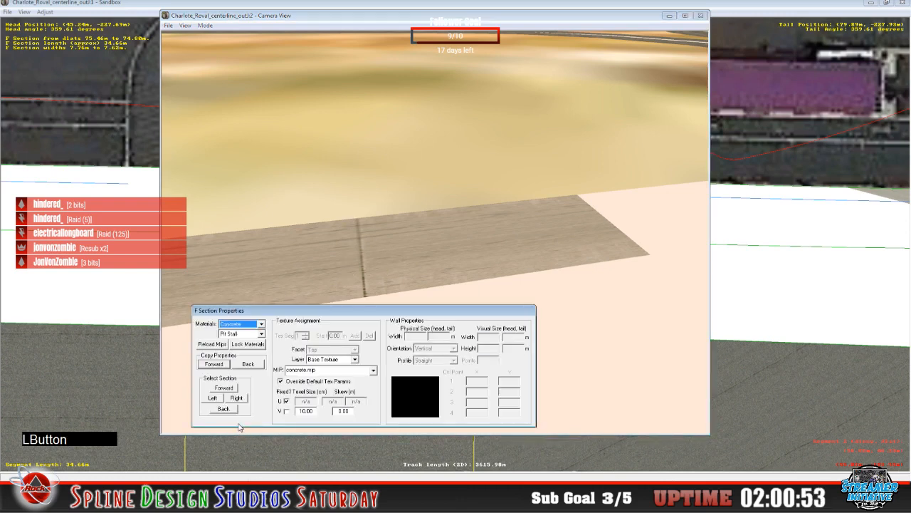
left_click(298, 411)
key("Delete")
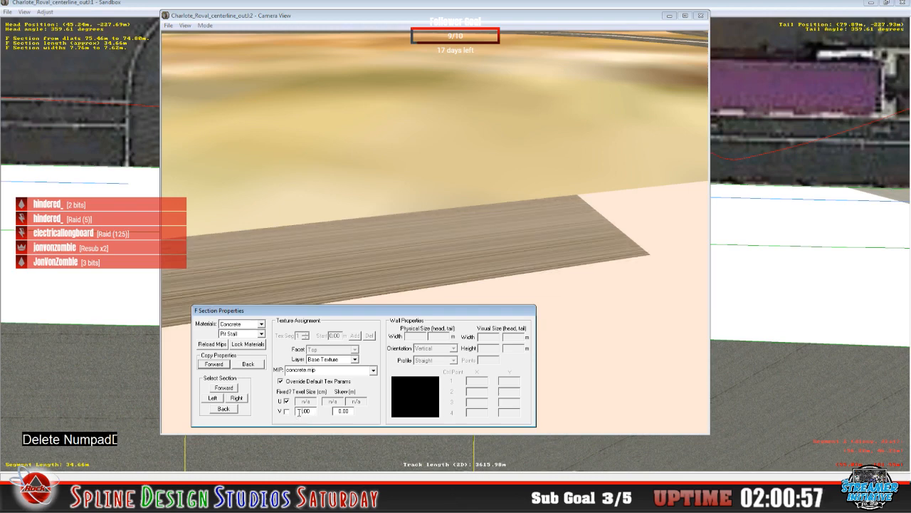
type("2")
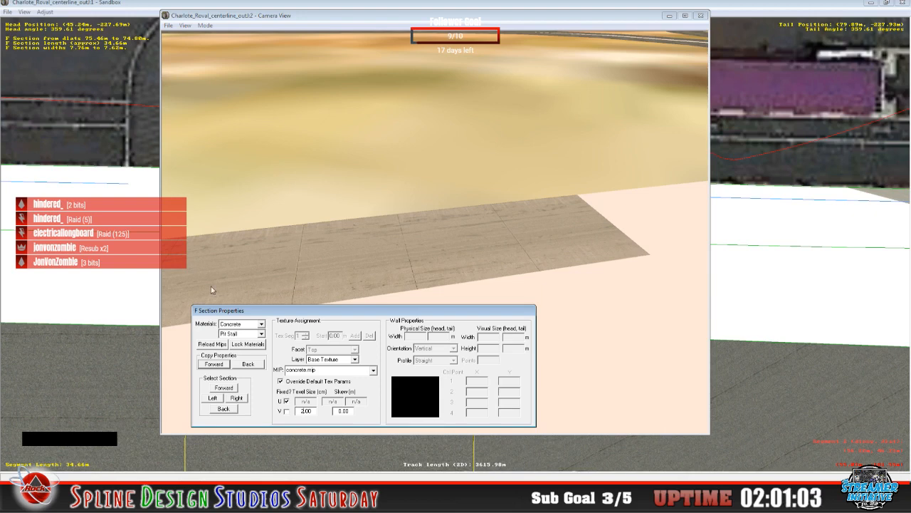
- Examine the concrete joint spacing at the 2.00 cm V texel size in the camera view's slew mode
left_click(205, 27)
left_click(214, 47)
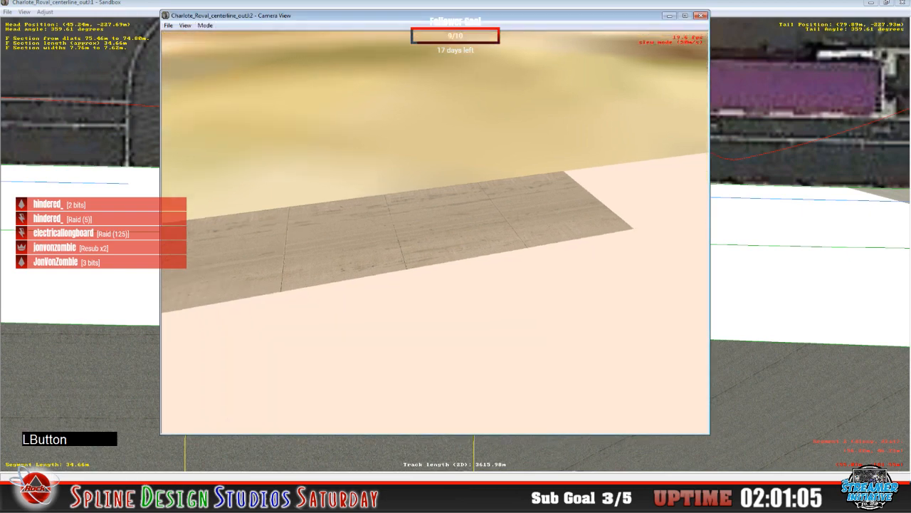
right_click(435, 232)
right_click_drag(435, 233, 435, 249)
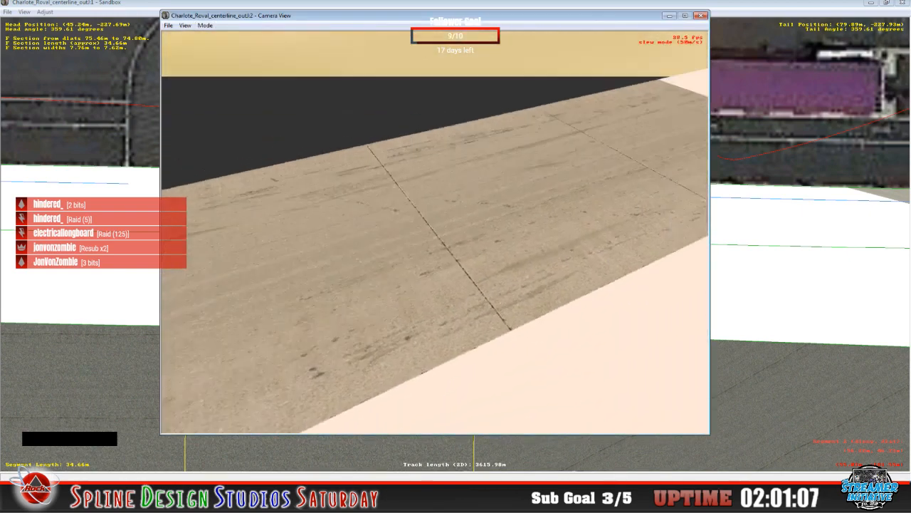
left_click_drag(435, 232, 435, 218)
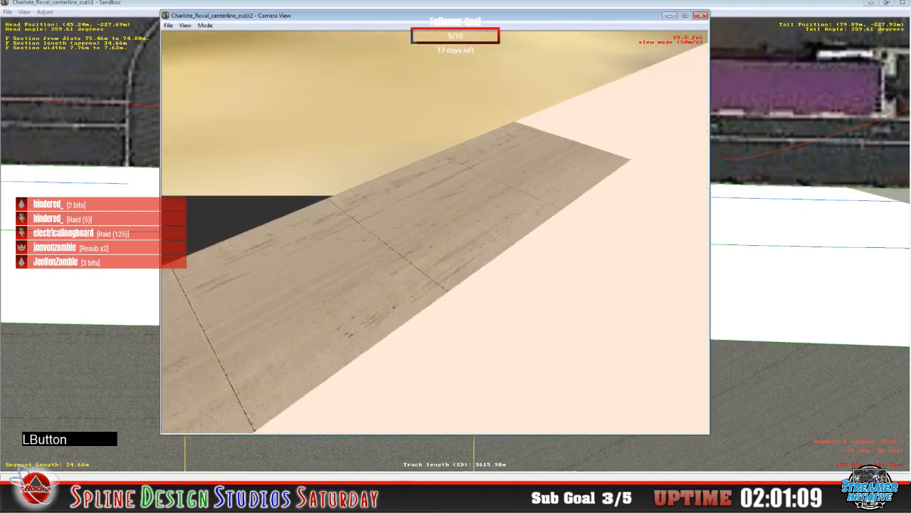
key("space")
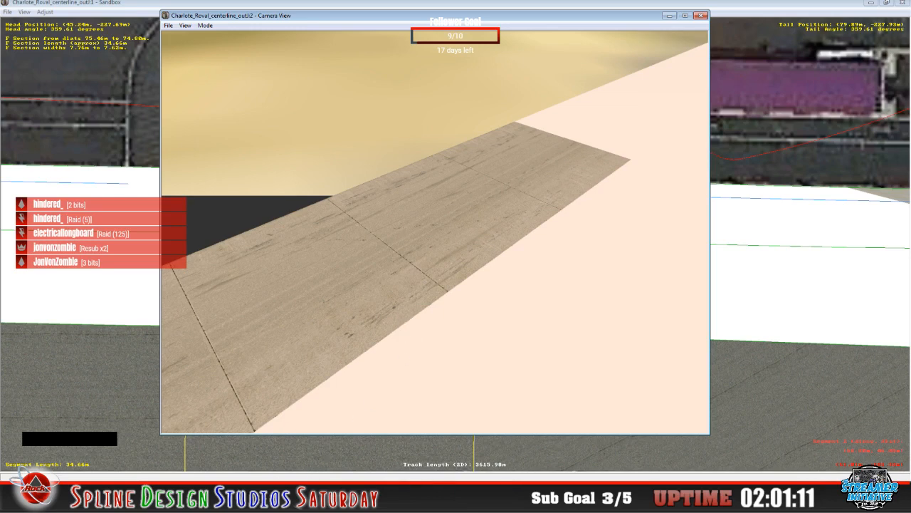
- Turn off the Height Views window and bring the camera view back over the track layout
left_click(239, 475)
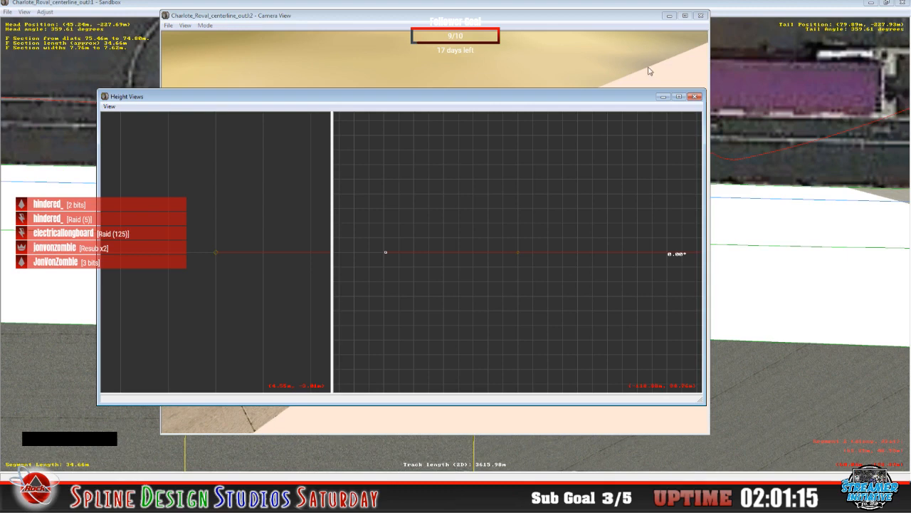
left_click(25, 14)
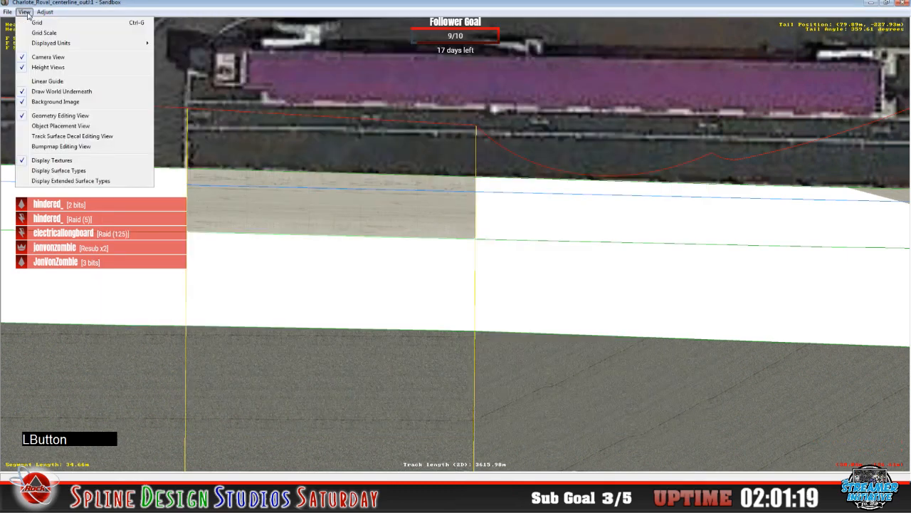
left_click(36, 66)
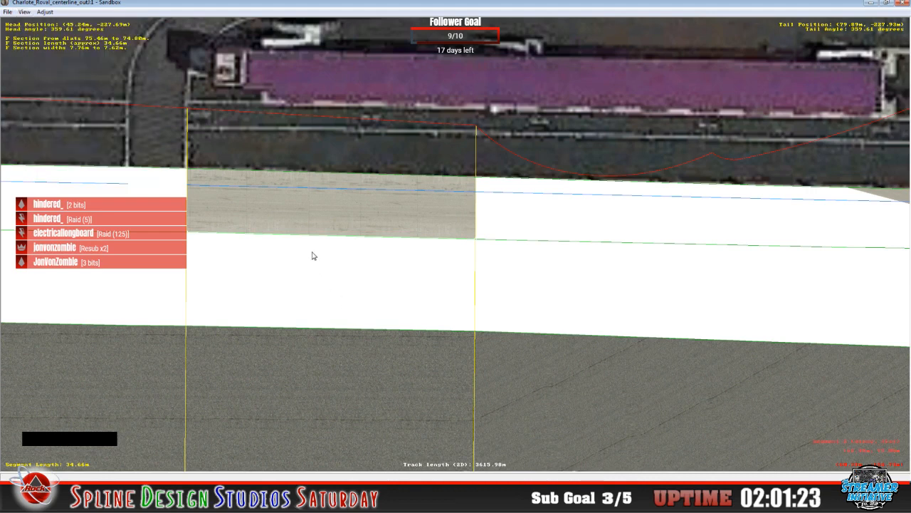
left_click(910, 257)
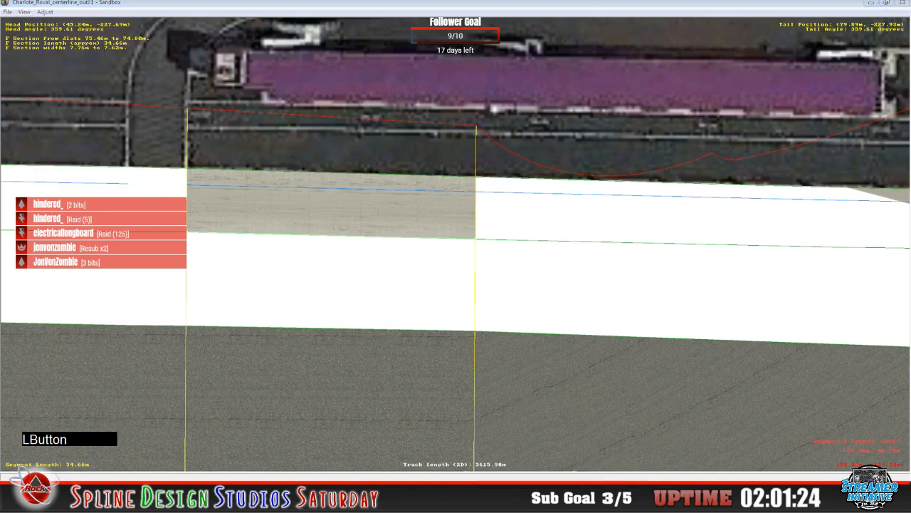
left_click(263, 454)
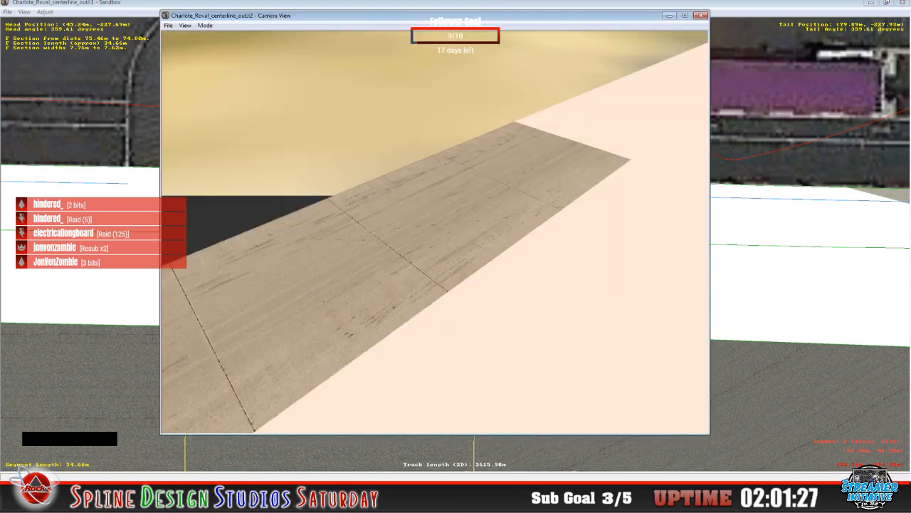
- Reopen the F section properties, move them clear of the section and set the concrete's V texel size to 1.00 cm
left_click(242, 443)
left_click(235, 439)
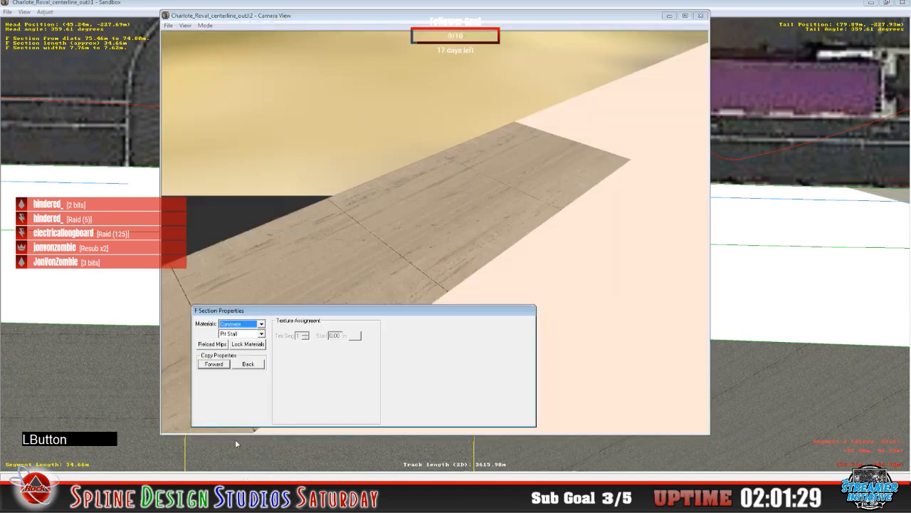
left_click_drag(313, 302, 500, 302)
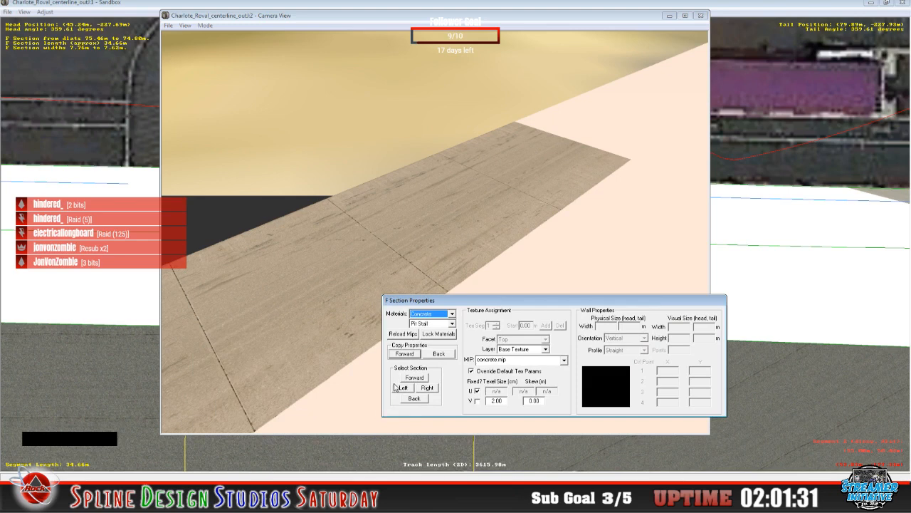
left_click(493, 400)
key("Delete")
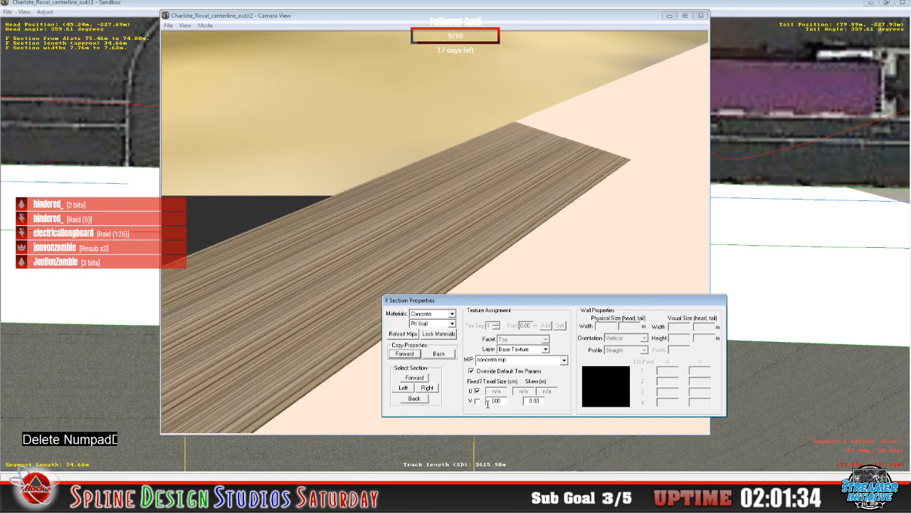
type("1")
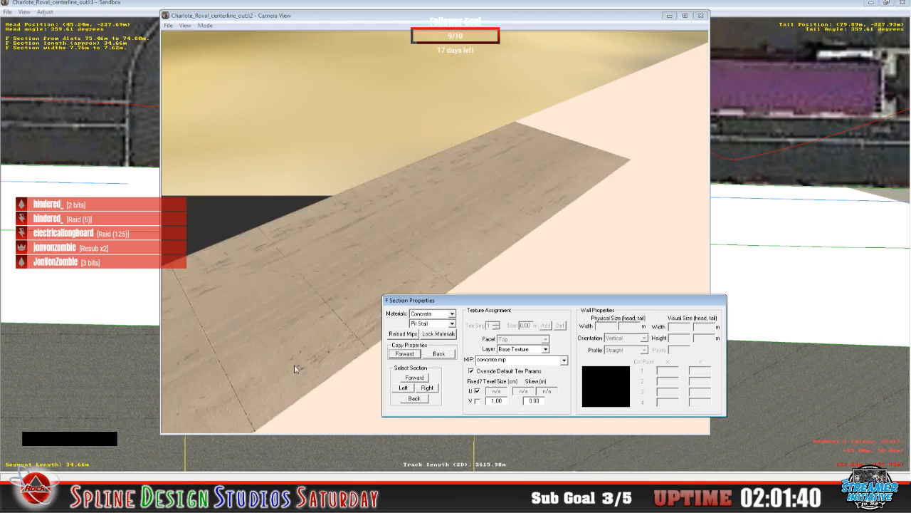
- Inspect the concrete joints and surface detail at the 1.00 cm V texel size from several angles in slew mode
left_click(267, 261)
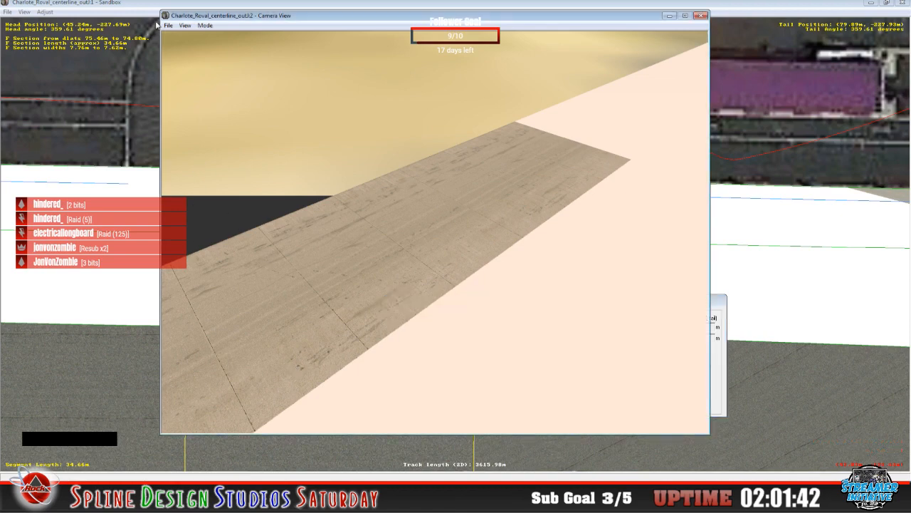
left_click(204, 26)
left_click(216, 47)
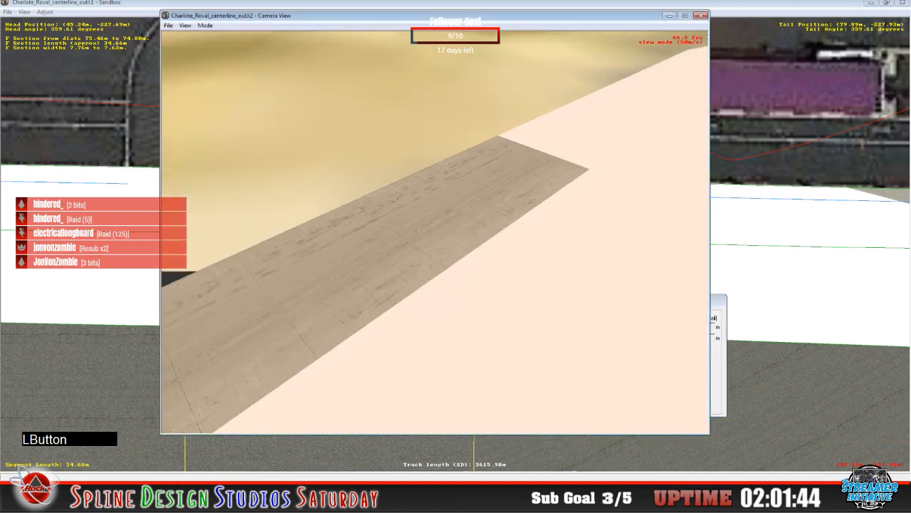
right_click_drag(435, 232, 462, 264)
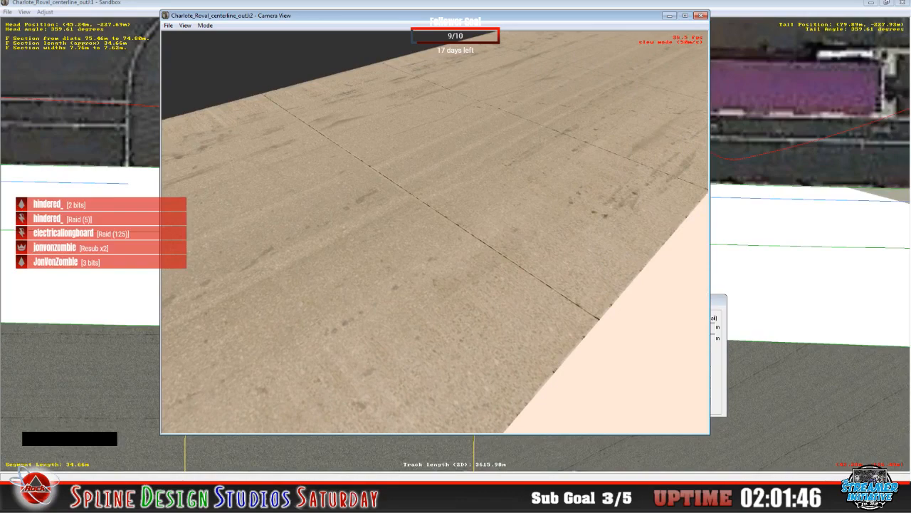
left_click_drag(435, 232, 455, 206)
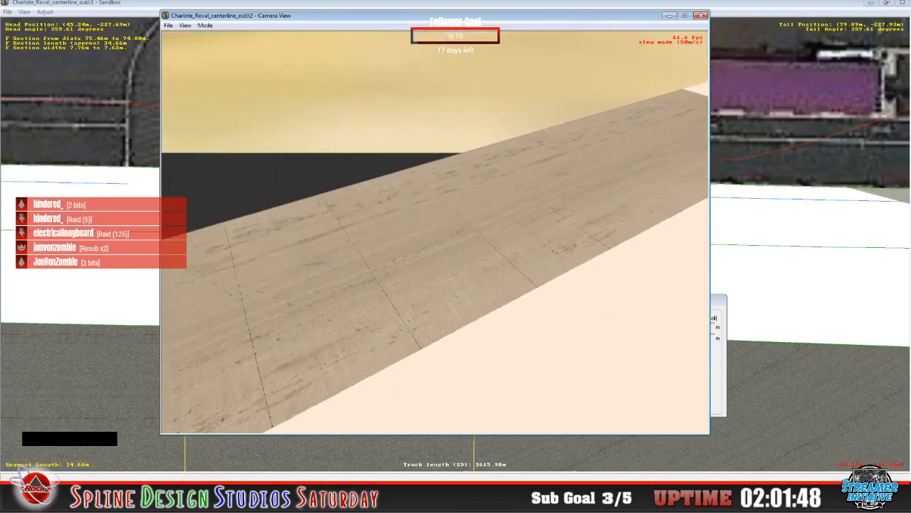
right_click_drag(435, 232, 470, 263)
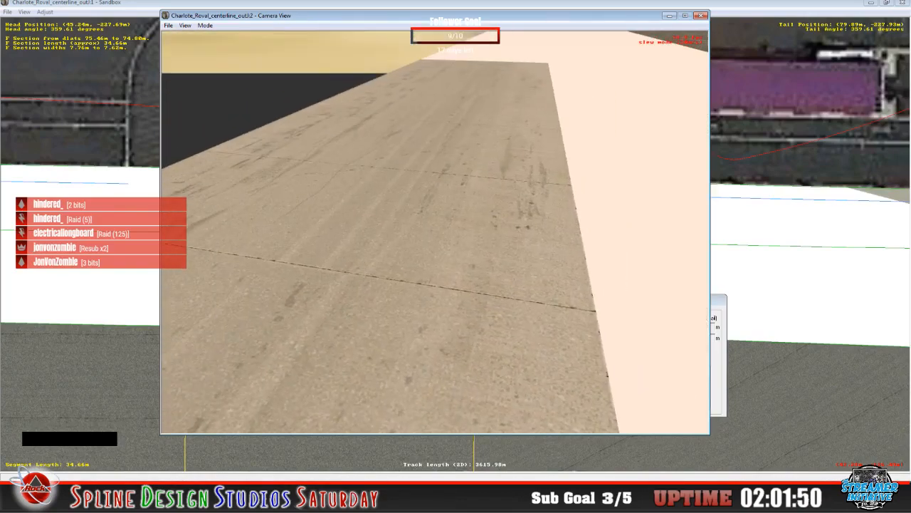
left_click_drag(435, 232, 399, 235)
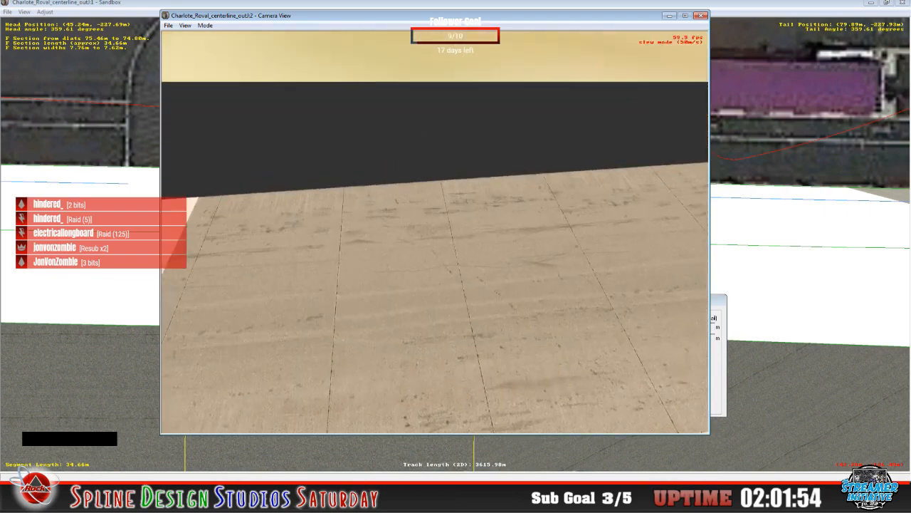
key("space")
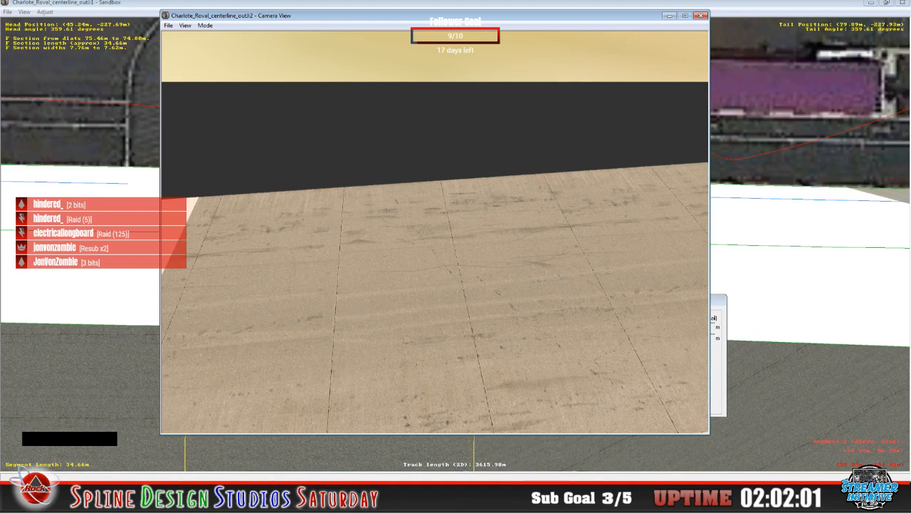
- Switch to WinMip and examine the full length of concrete.mip and where its joints fall
left_click(228, 498)
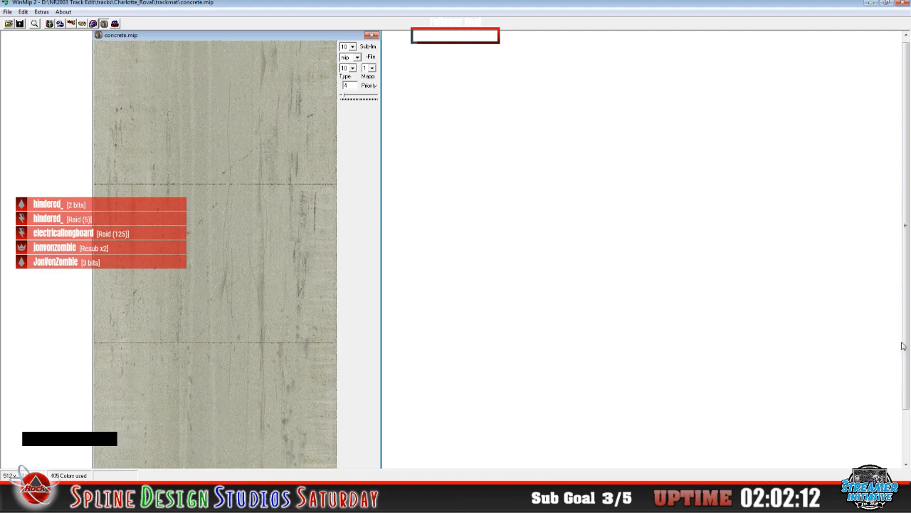
left_click_drag(904, 347, 909, 382)
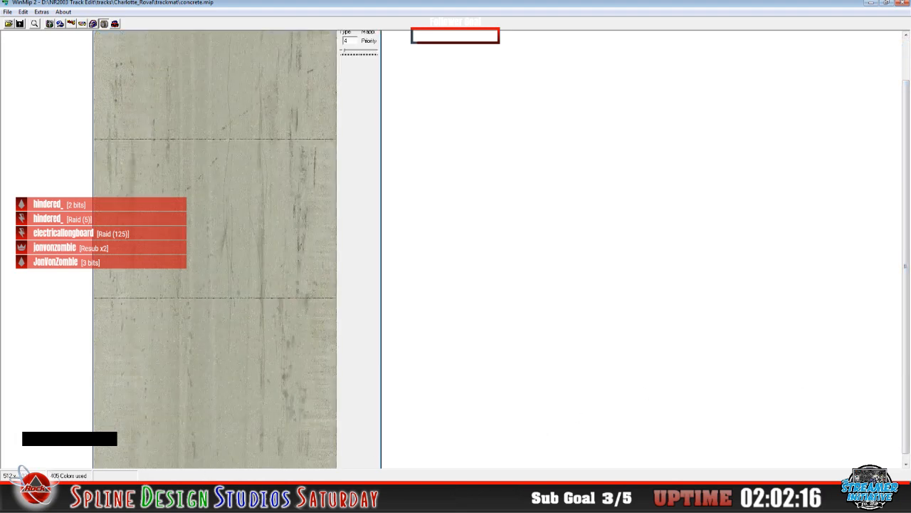
left_click(21, 468)
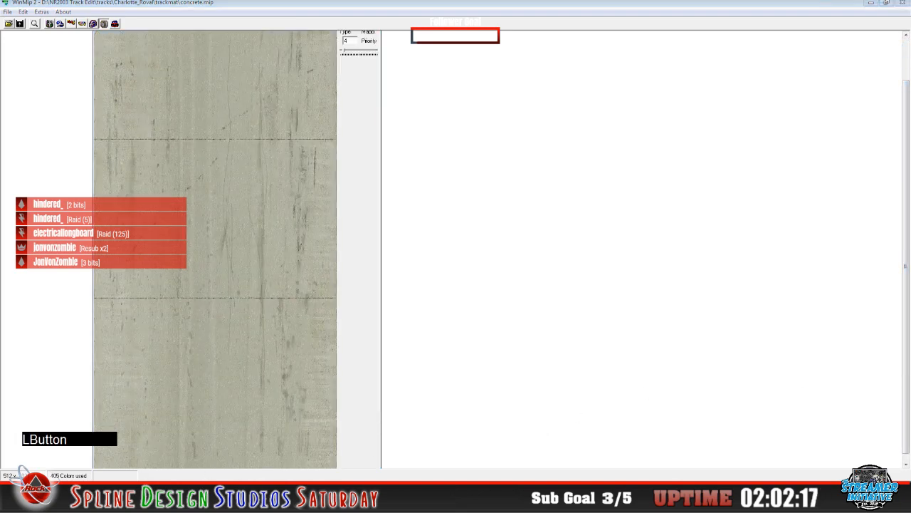
left_click(271, 472)
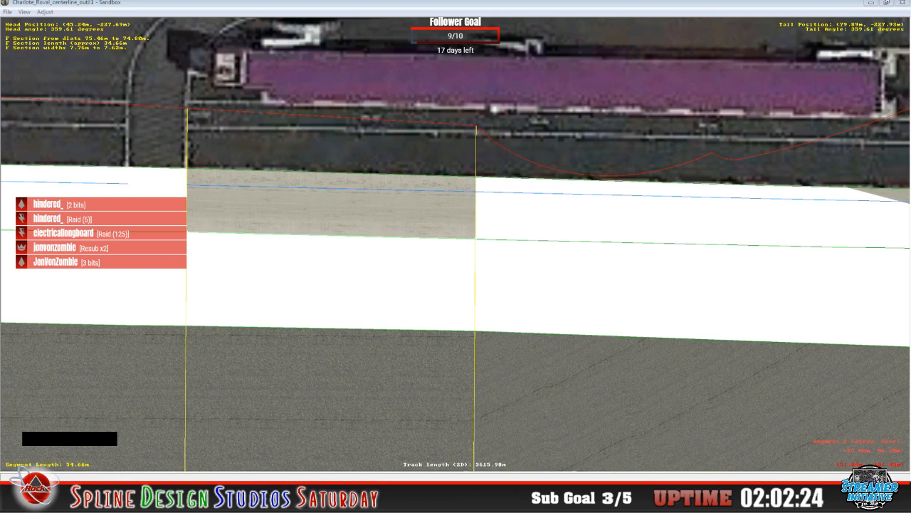
left_click(112, 493)
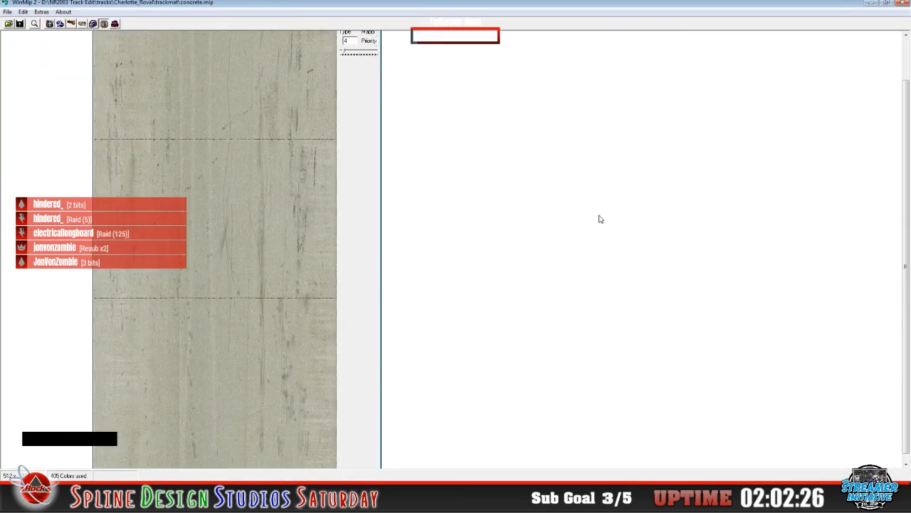
left_click_drag(905, 178, 899, 98)
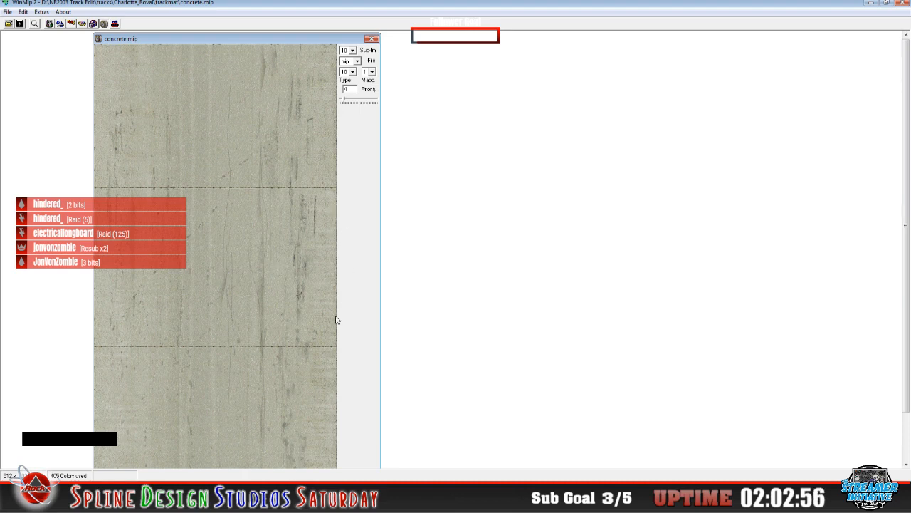
left_click(342, 498)
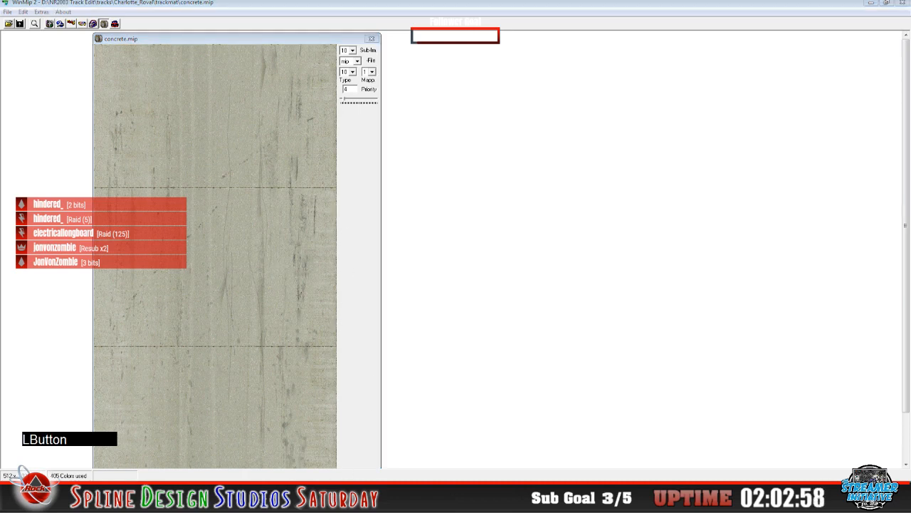
- Switch back to Sandbox and examine the asphalt texture pattern across the selected section and its neighbours
left_click(270, 469)
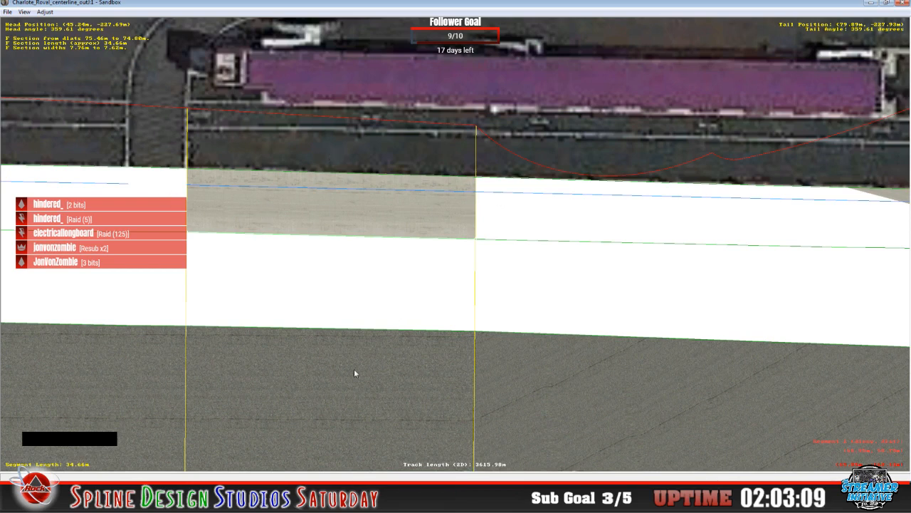
key("c")
key("c")
key("c")
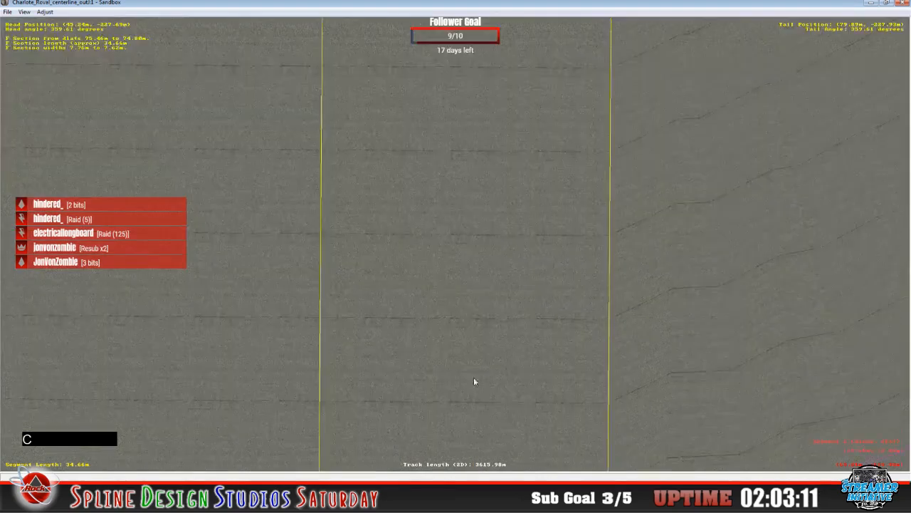
key("x")
key("x")
key("x")
key("x")
key("x")
key("x")
key("x")
key("x")
key("x")
key("x")
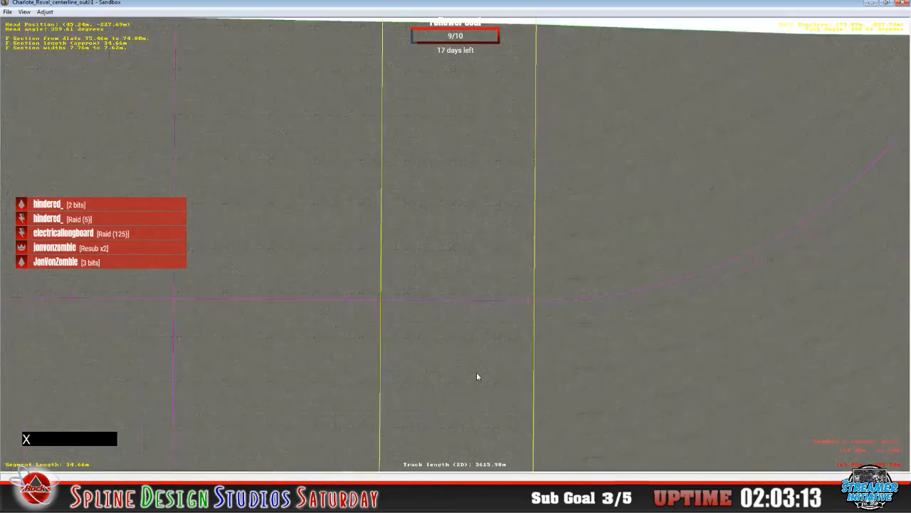
key("c")
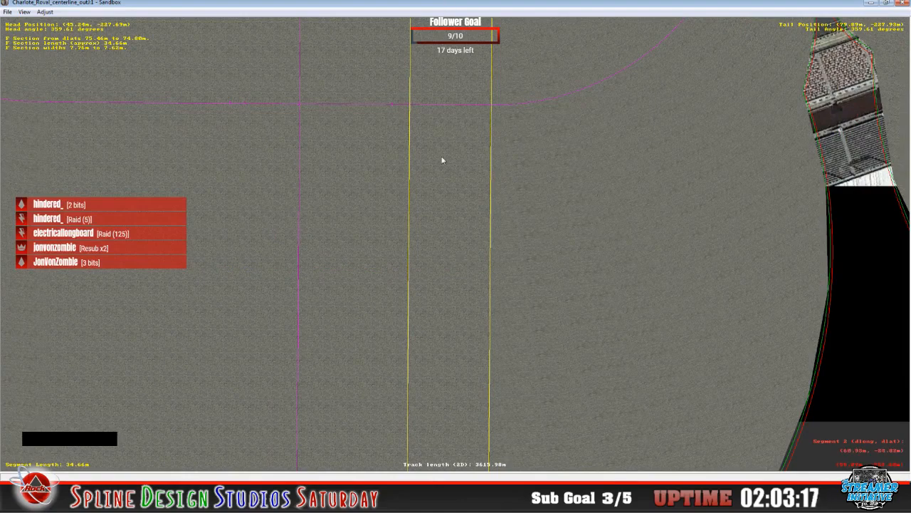
- Examine the concrete section beside the purple-roofed building up close in the track layout
key("c")
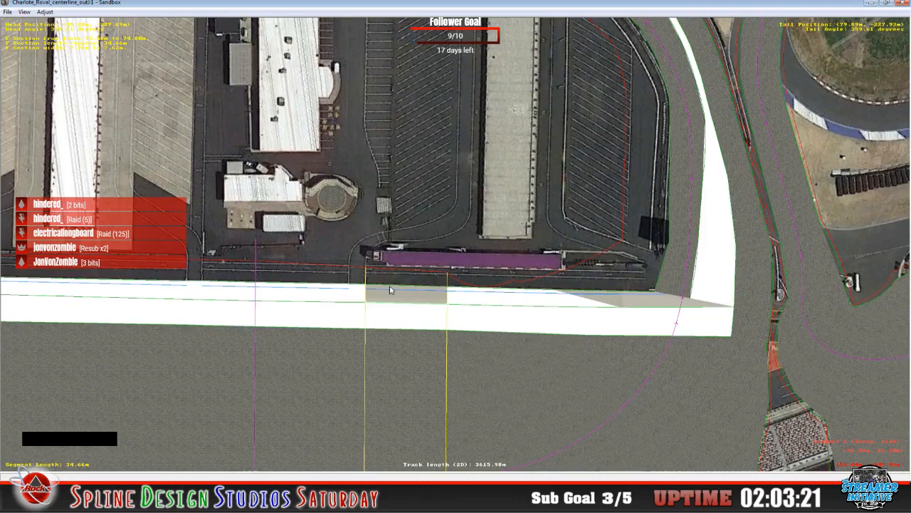
key("z")
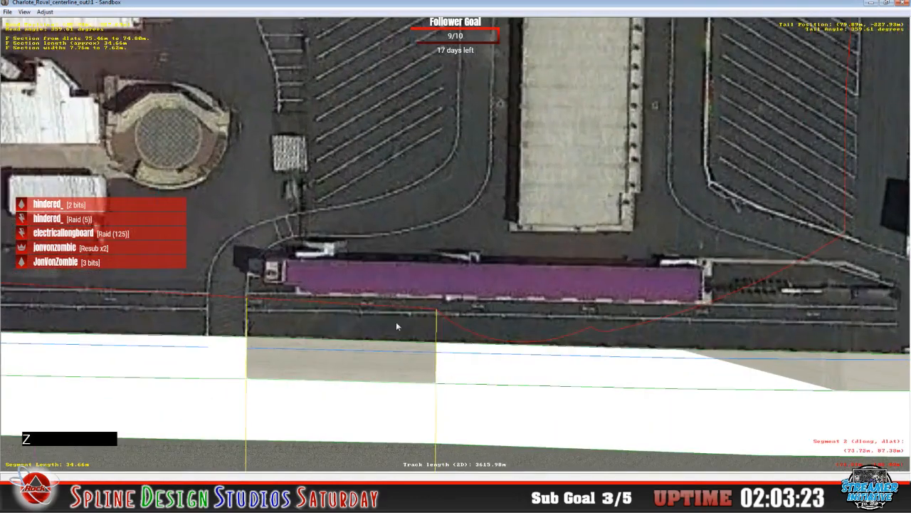
key("c")
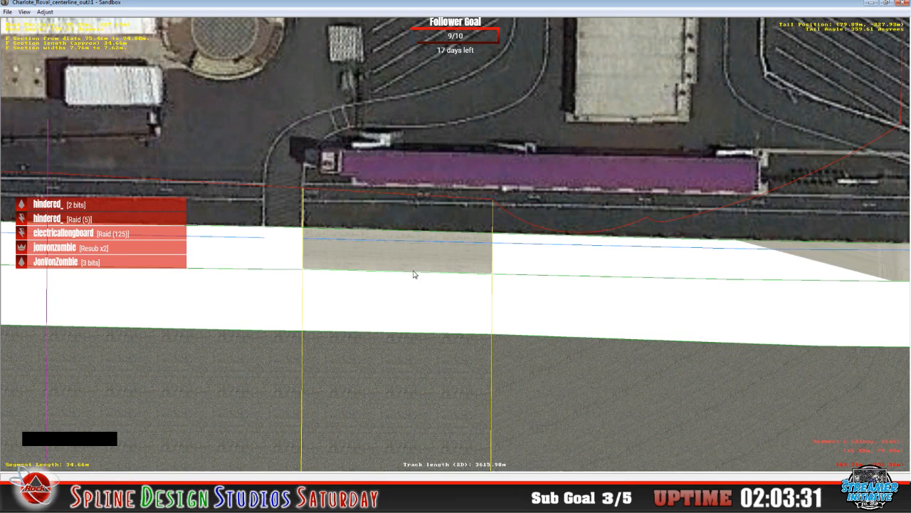
scroll(398, 272, "up", 5)
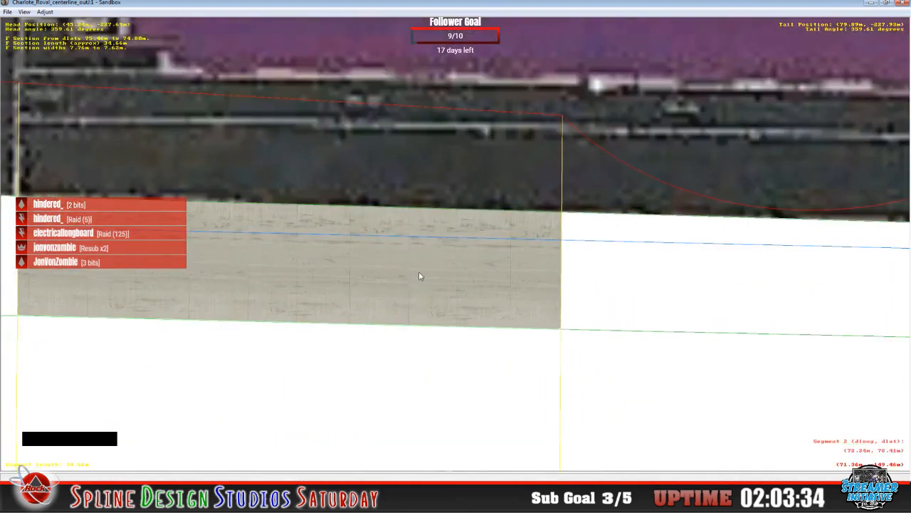
scroll(416, 277, "up", 2)
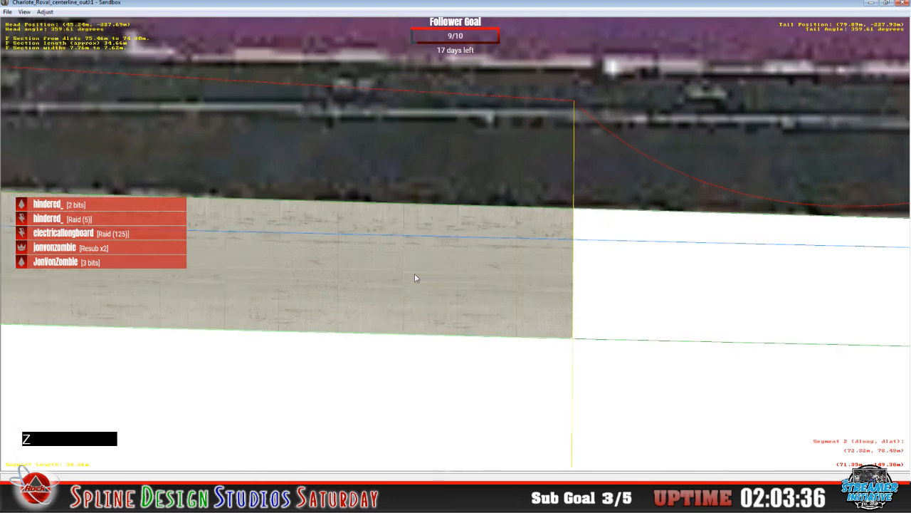
- Bring up the camera view in slew mode and inspect where the concrete joints start at the section's edge
left_click(307, 455)
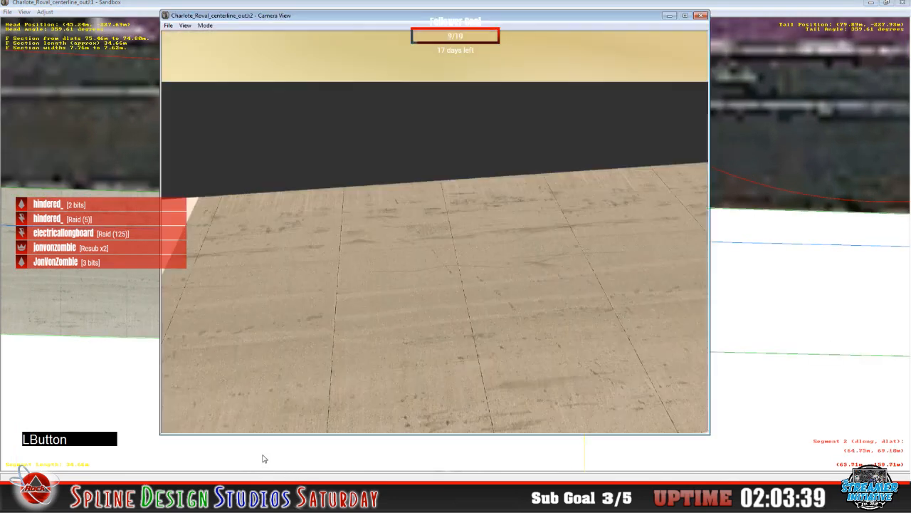
left_click(205, 25)
left_click(214, 49)
right_click(435, 231)
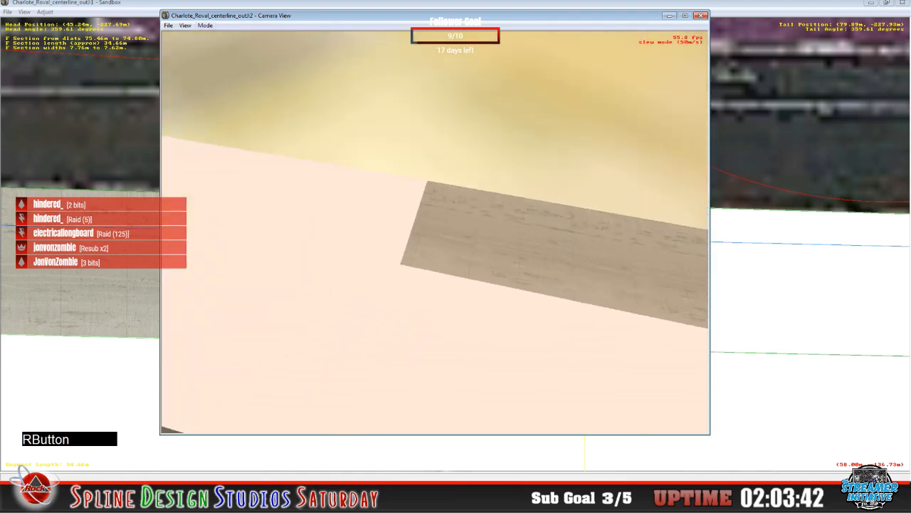
left_click(438, 271)
right_click(439, 272)
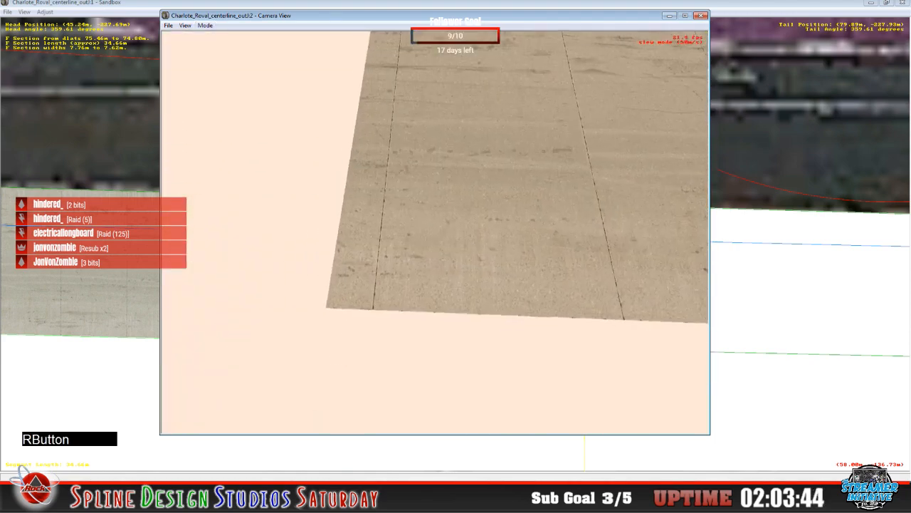
key("space")
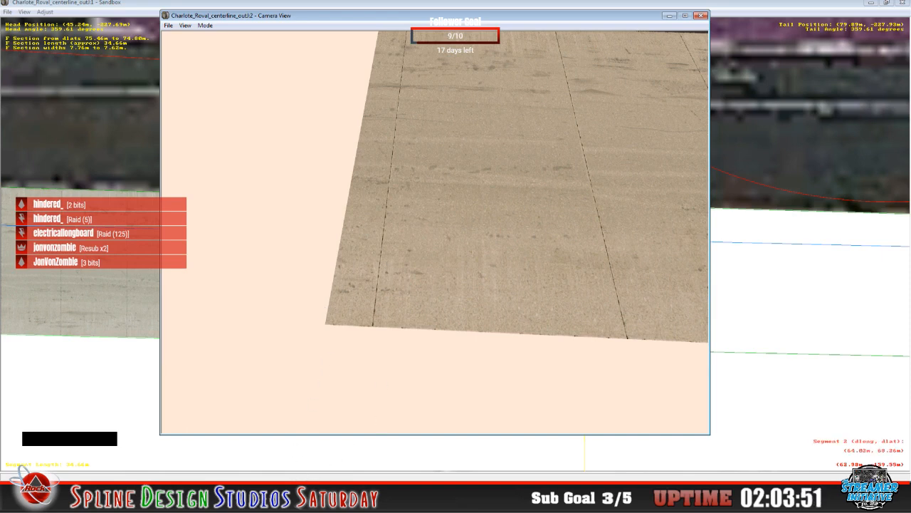
- Reopen the F section properties and try a V skew of 2.00 m on the concrete texture
left_click(241, 499)
left_click(229, 442)
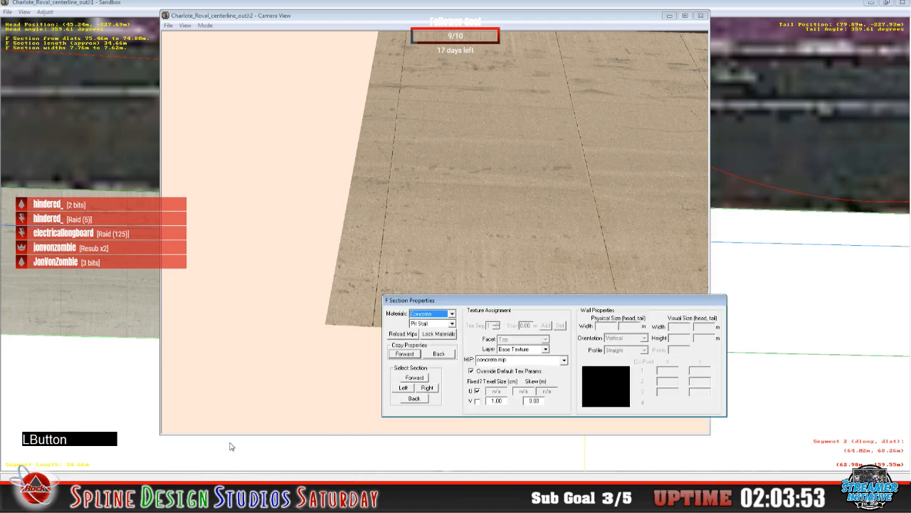
left_click(527, 401)
key("Delete")
key("Delete")
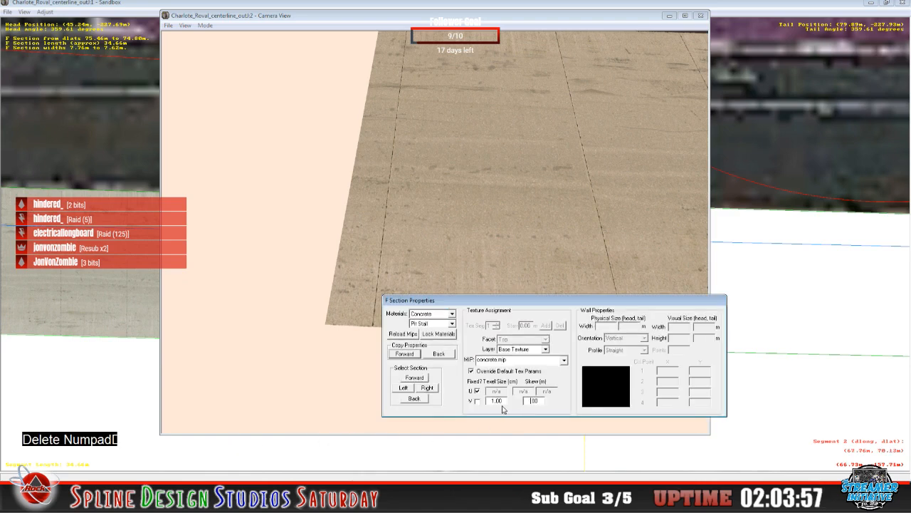
type("2")
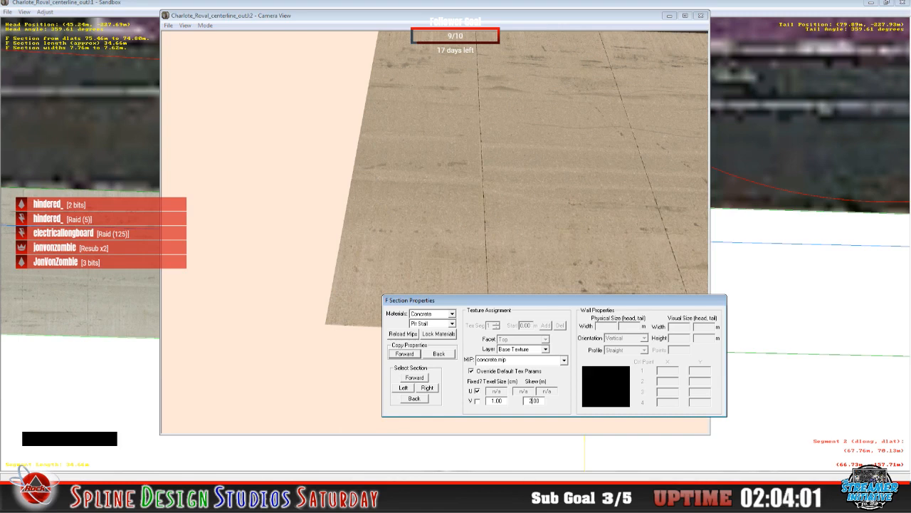
- Try a V skew of 1.00 m on the concrete and restore it to 0.00 m
key("BackSpace")
type("1")
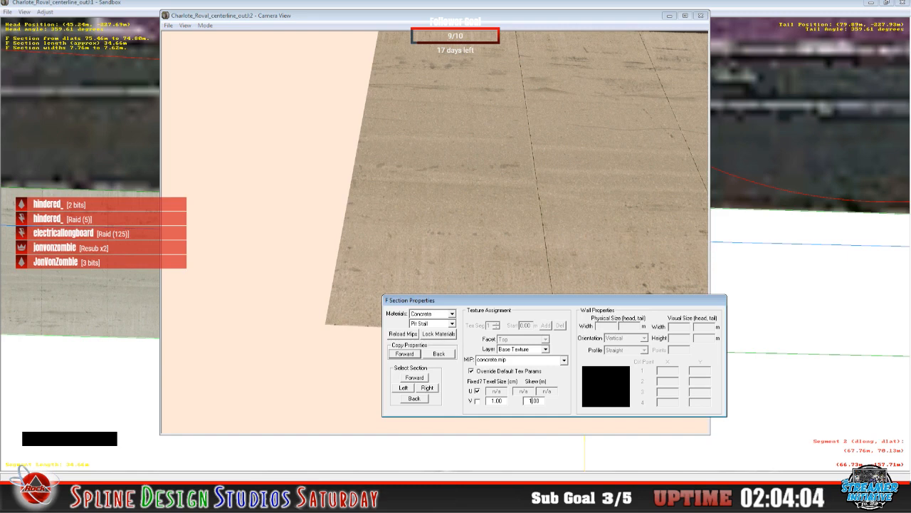
key("BackSpace")
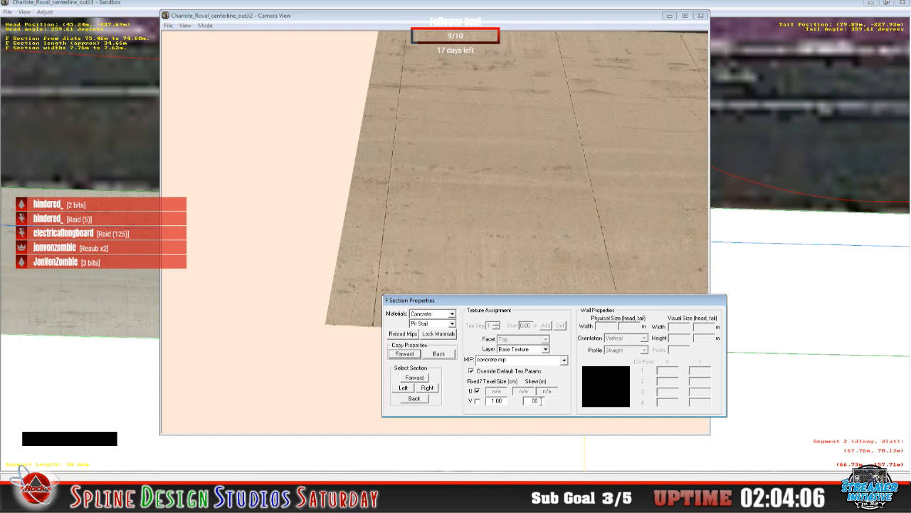
type("0")
- Set the concrete's V skew to 0.50 m to shift the first joint towards the section edge
left_click(541, 400)
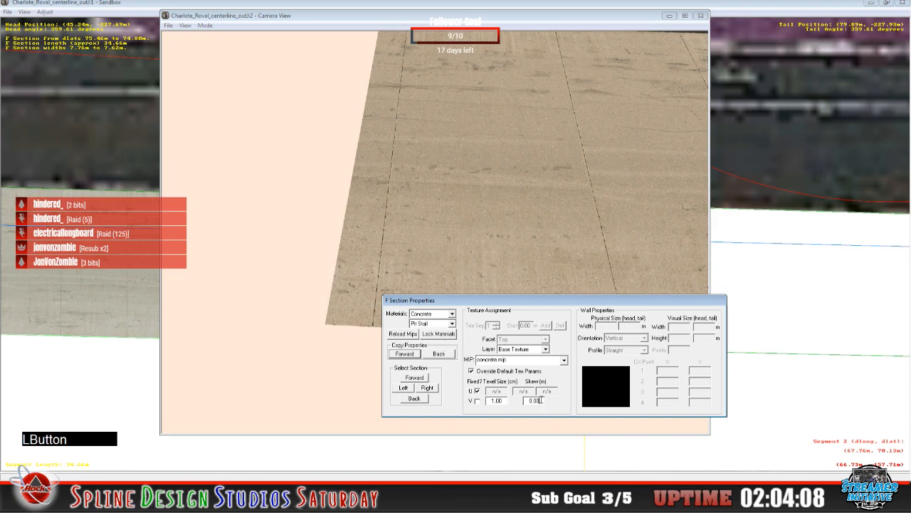
key("BackSpace")
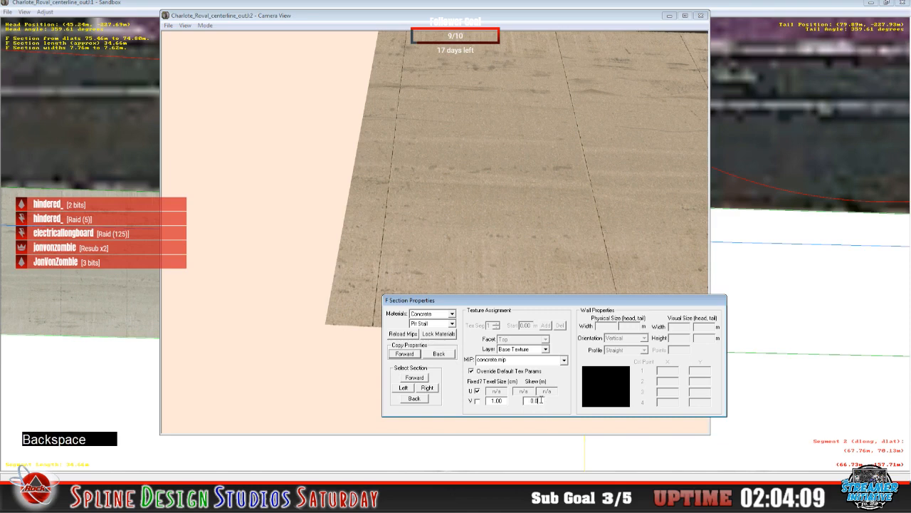
type("0")
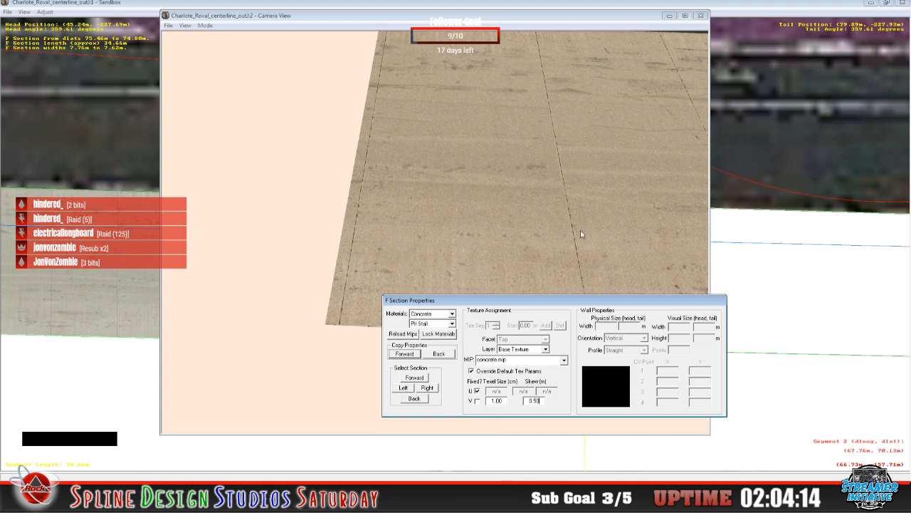
- Try V skews of 3 m and -3 m on the concrete texture
left_click(541, 401)
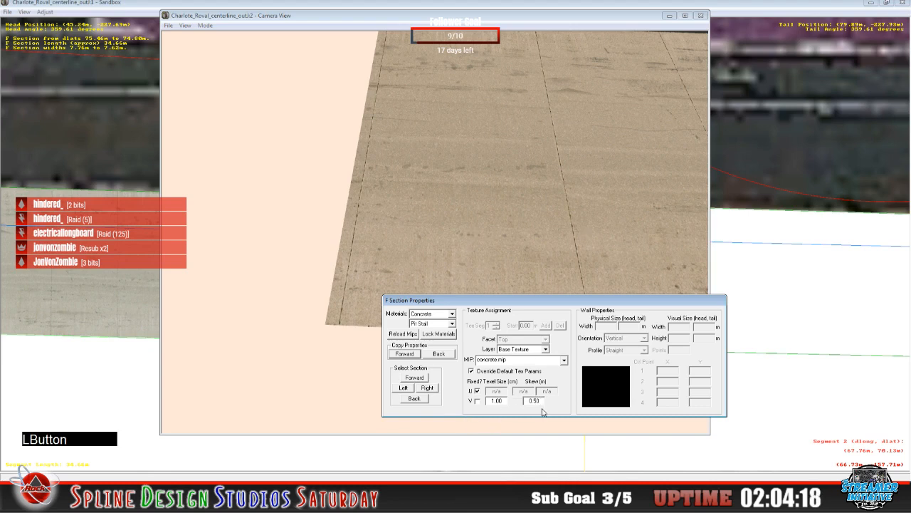
key("BackSpace")
key("BackSpace")
key("BackSpace")
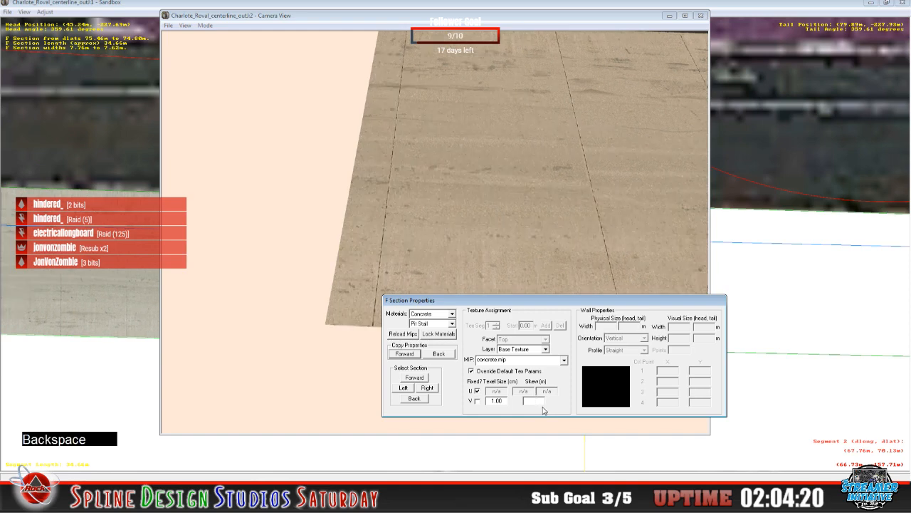
type("3")
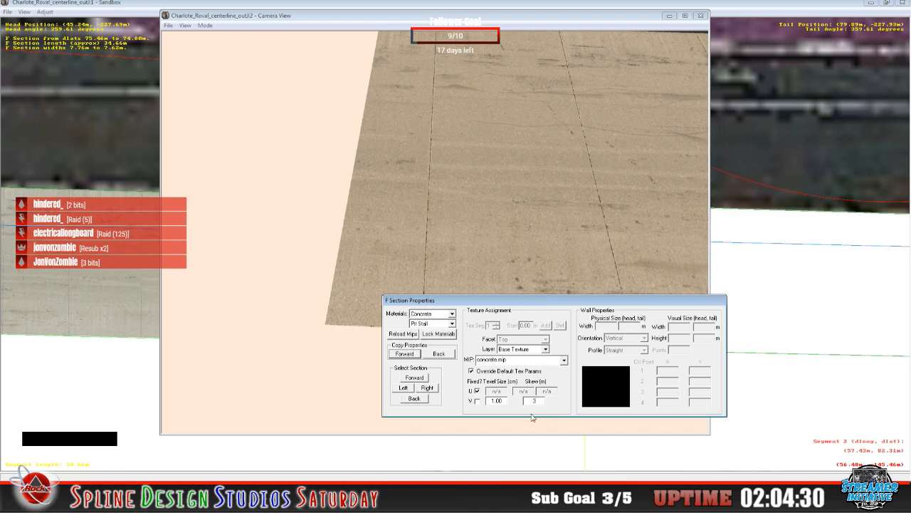
left_click(529, 411)
type("-")
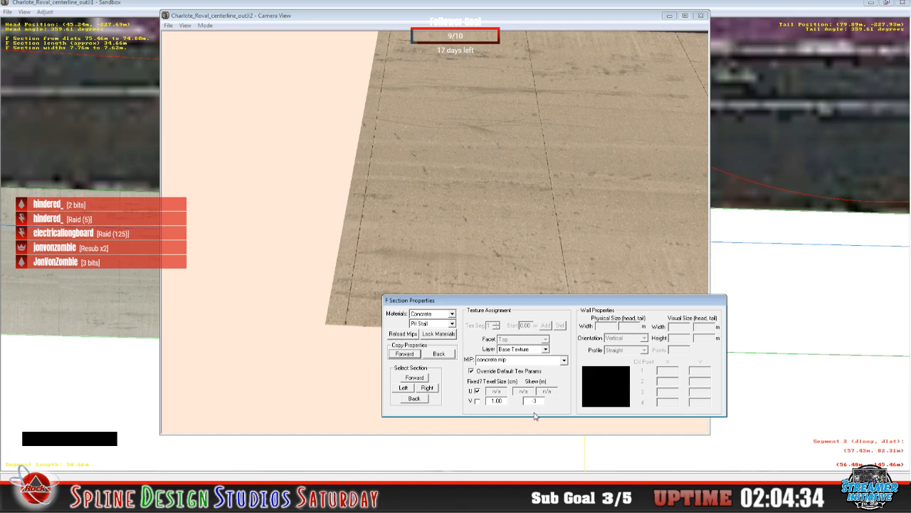
- Return the concrete's V skew to 0.50 m and compare the joint position with the section edge
key("Delete")
type(".")
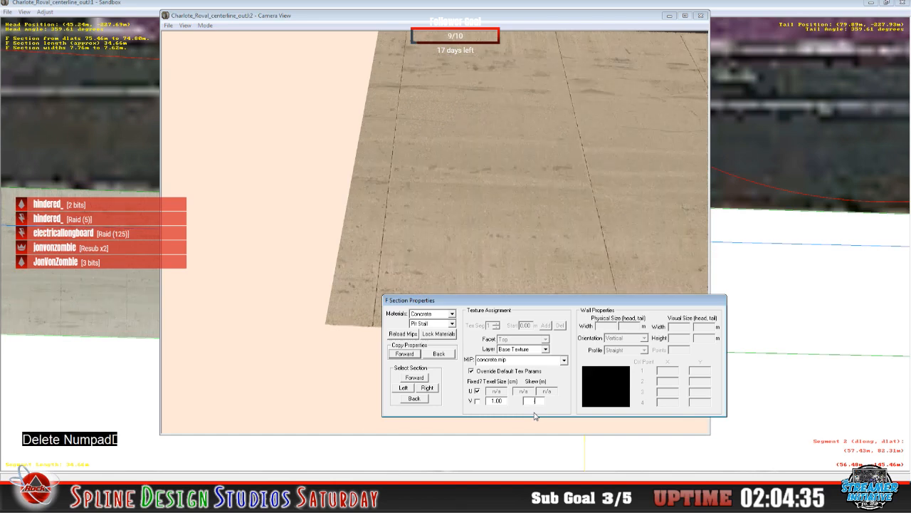
type("0.5")
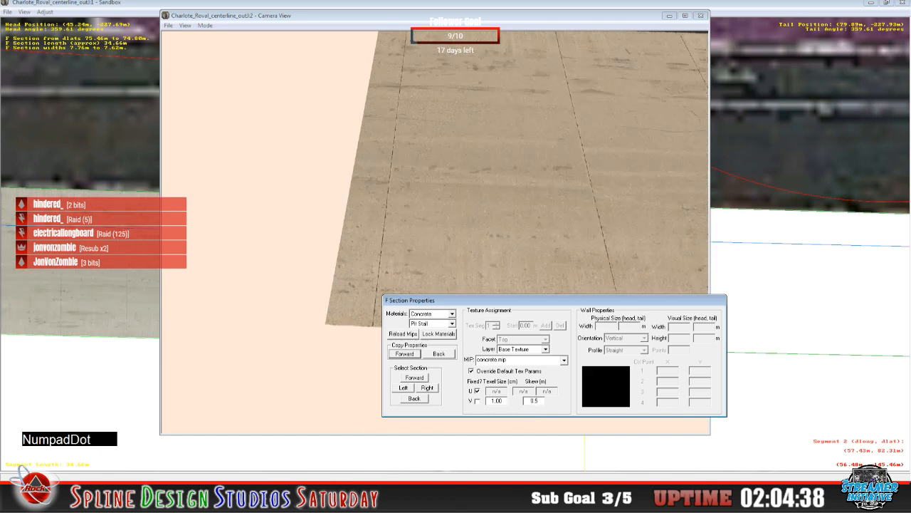
type("0")
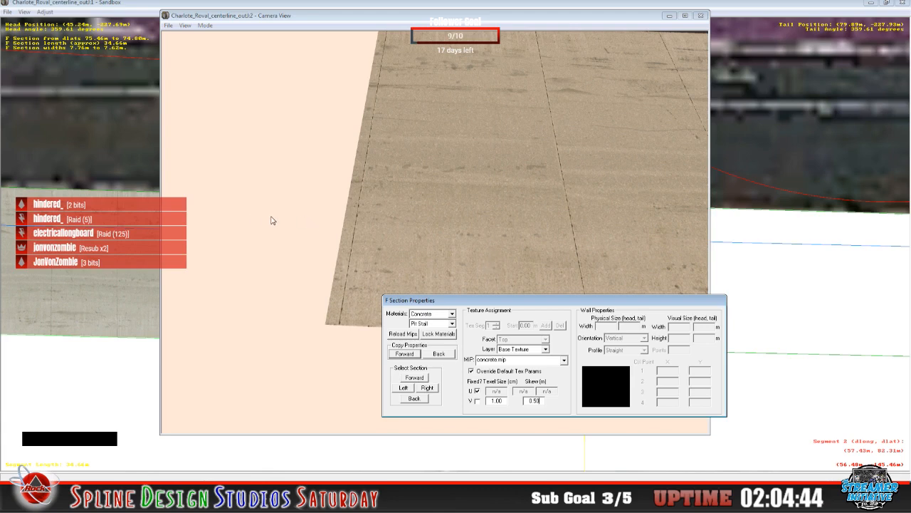
- Reset the concrete's V skew to 0 m
left_click(543, 403)
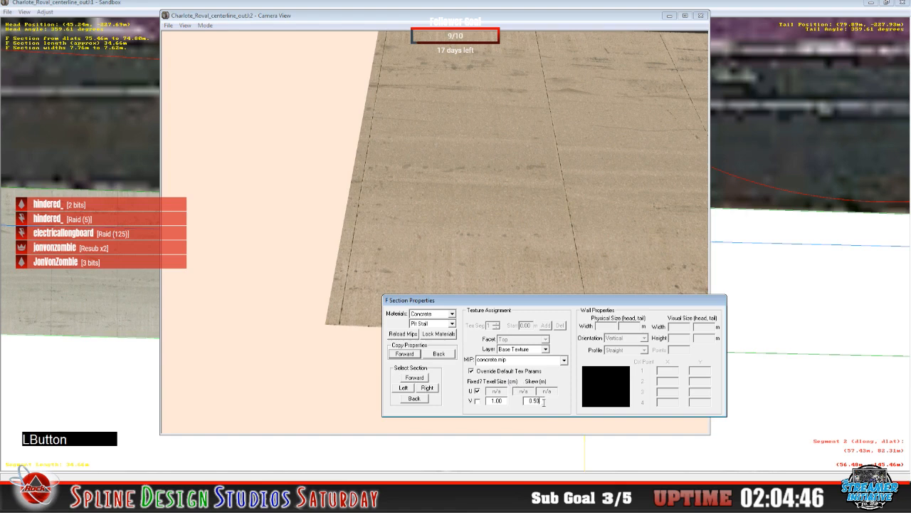
key("BackSpace")
key("BackSpace")
key("BackSpace")
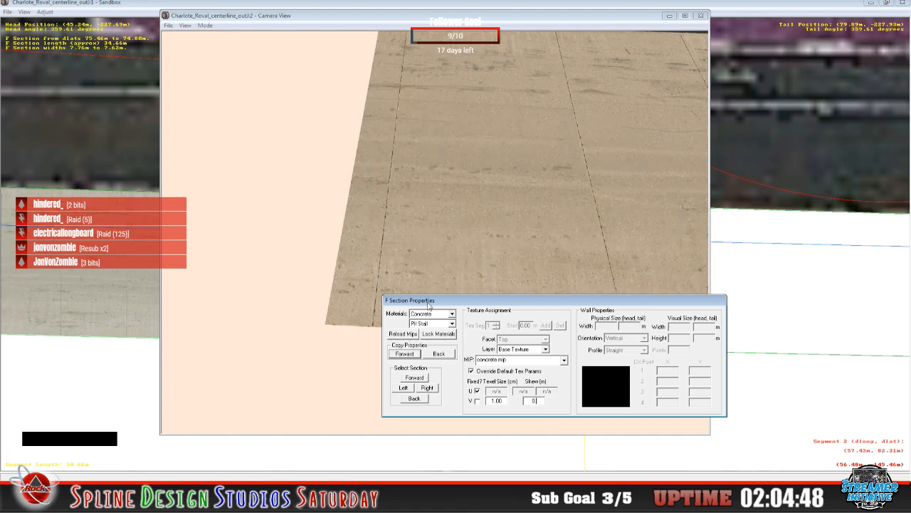
- Try a V skew of -0.50 m on the concrete section's base texture
key("BackSpace")
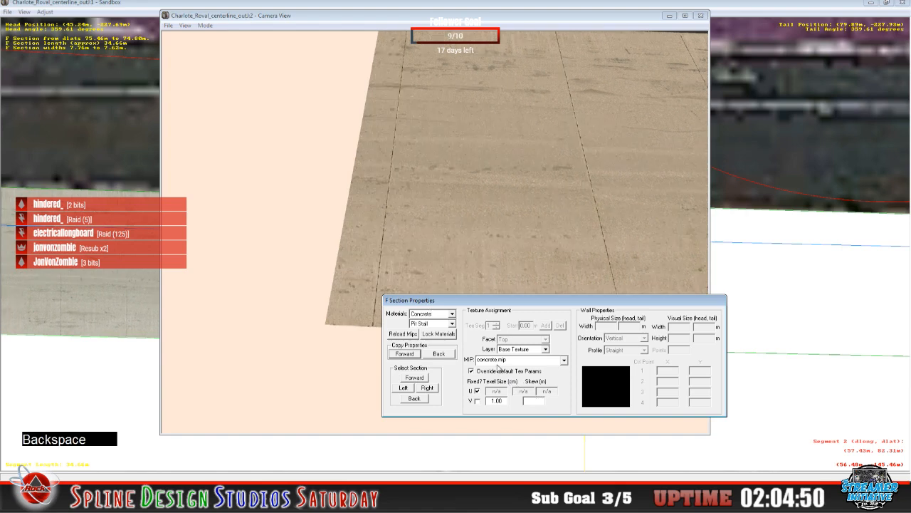
type("-0.50")
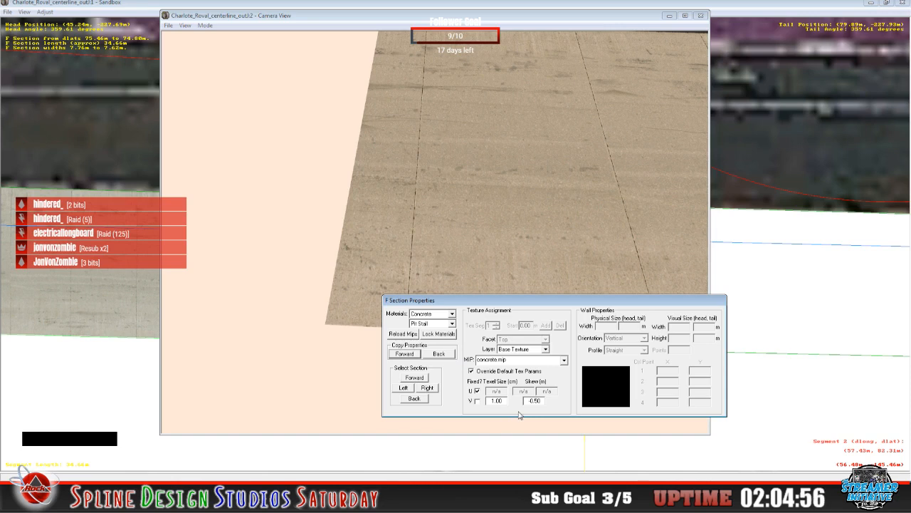
- Set the V skew of the concrete section's base texture to 0.00 m
key("BackSpace")
key("BackSpace")
key("BackSpace")
key("BackSpace")
key("BackSpace")
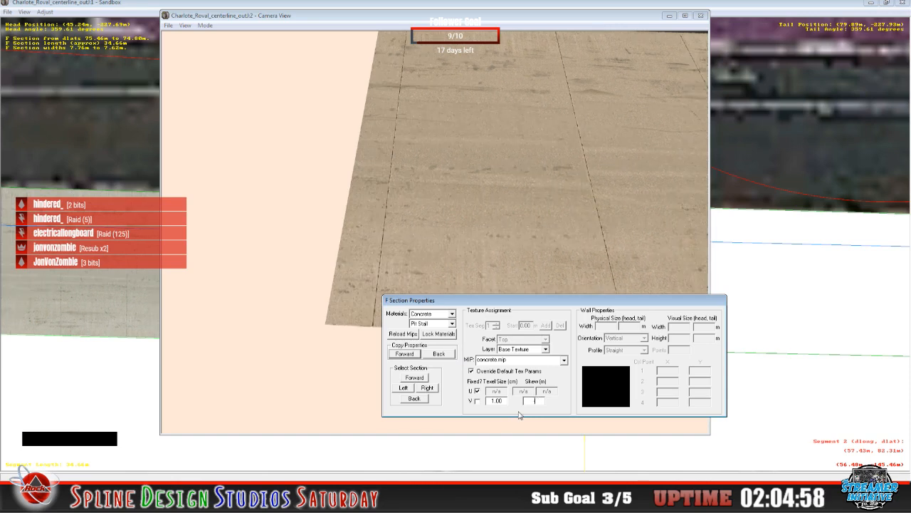
key("BackSpace")
type("000")
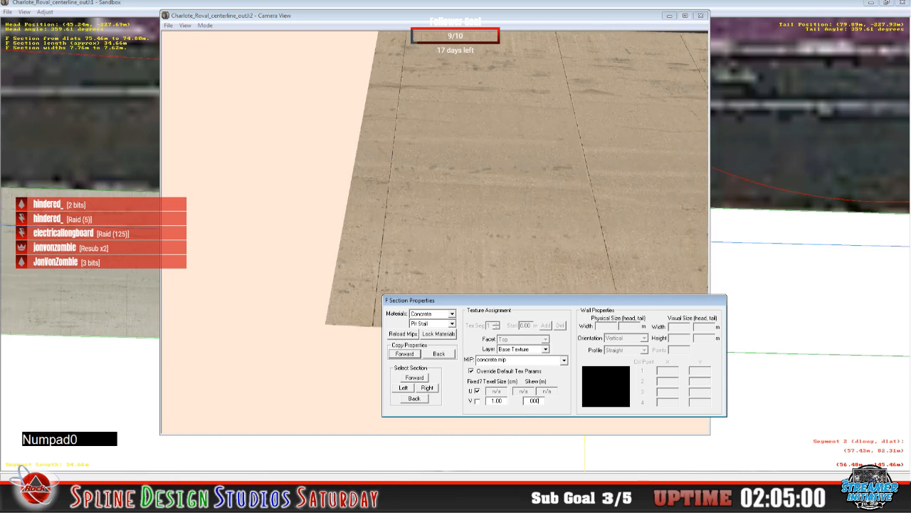
key("BackSpace")
key("BackSpace")
type(".00")
- Inspect the concrete section's texture in the Camera View by flying around it in slew mode
left_click(305, 206)
left_click(205, 25)
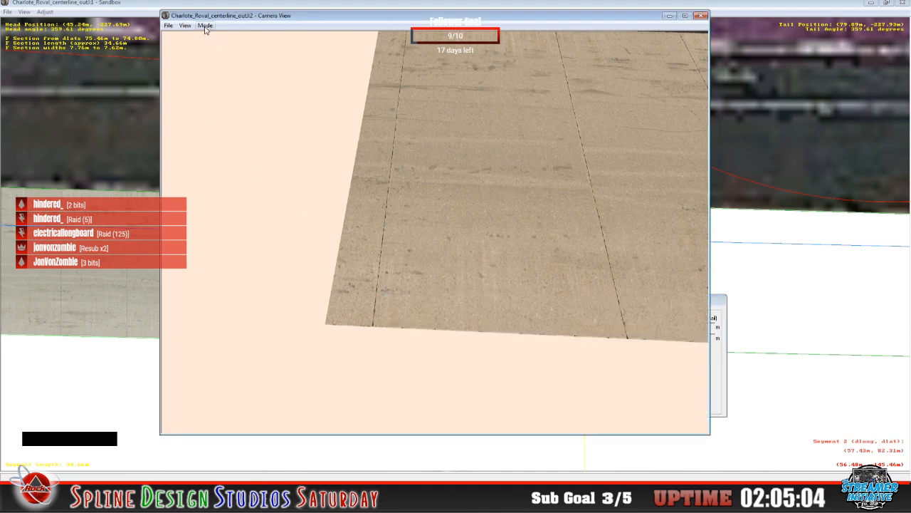
left_click(225, 46)
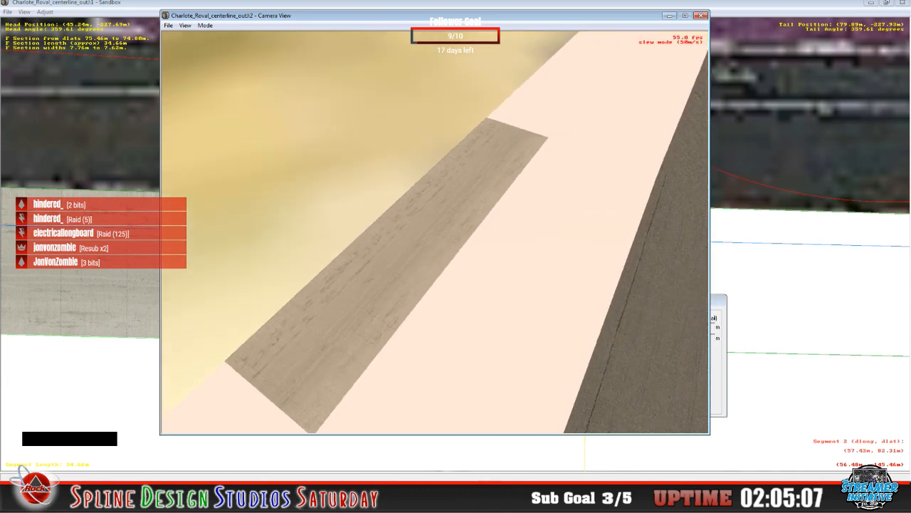
right_click(435, 232)
right_click_drag(435, 231, 418, 255)
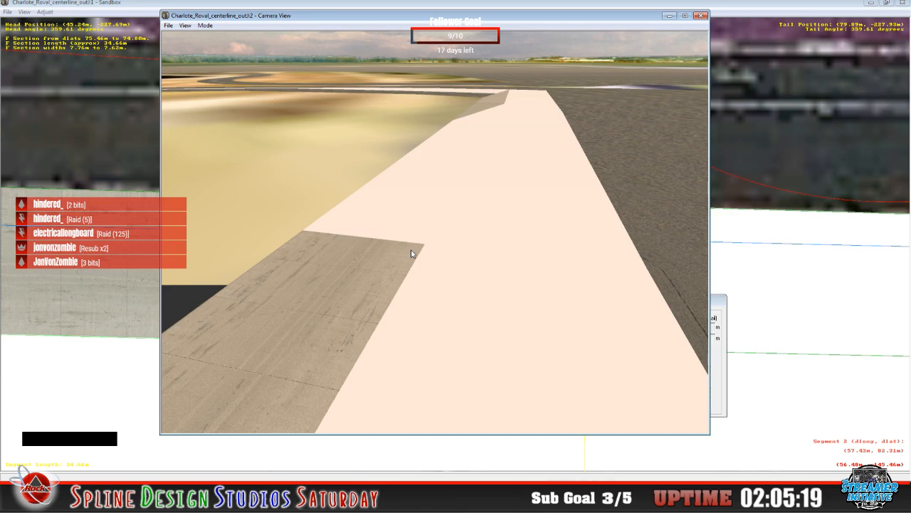
left_click(412, 268)
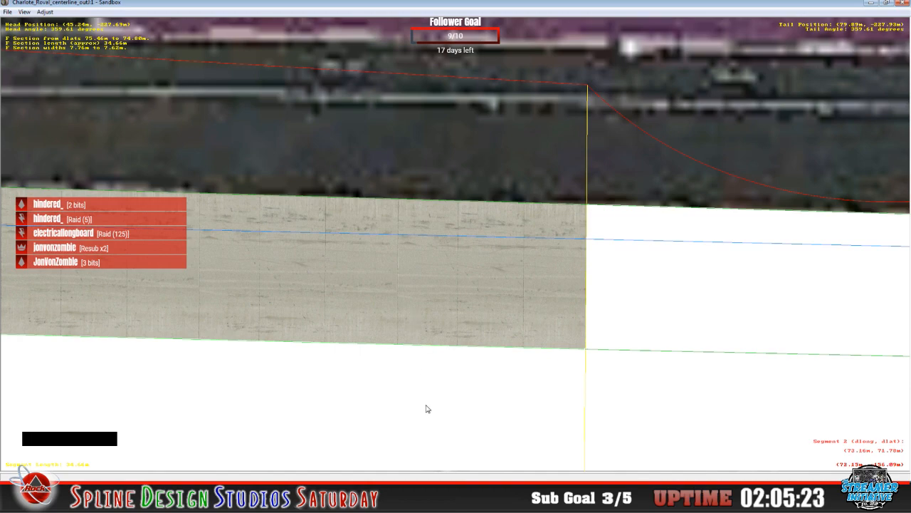
key("x")
key("x")
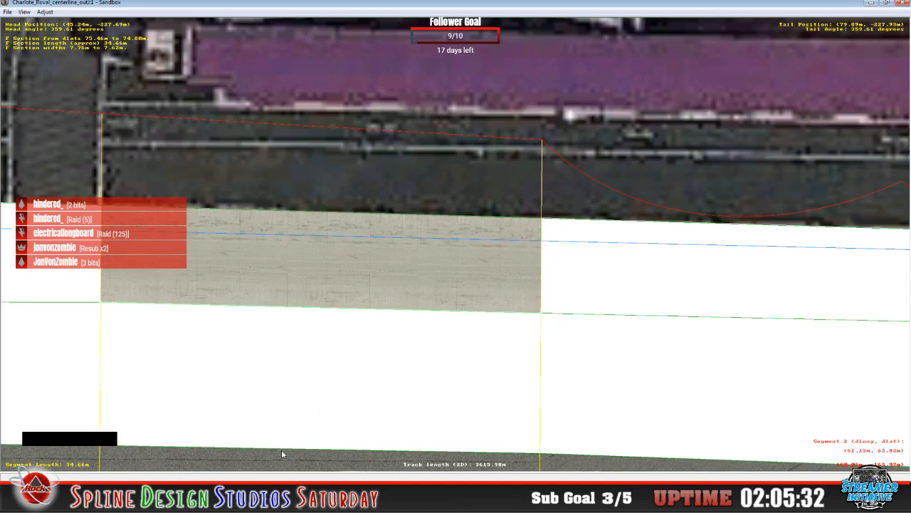
double_click(223, 438)
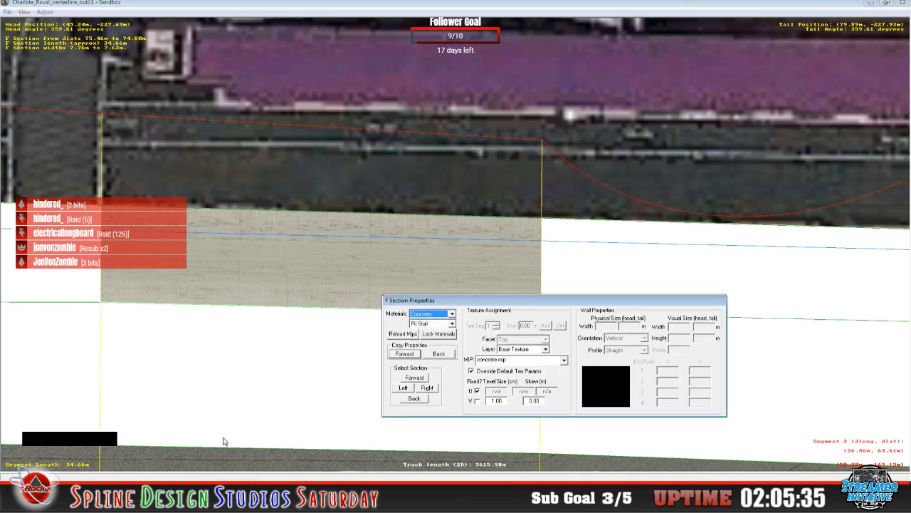
left_click_drag(504, 305, 471, 300)
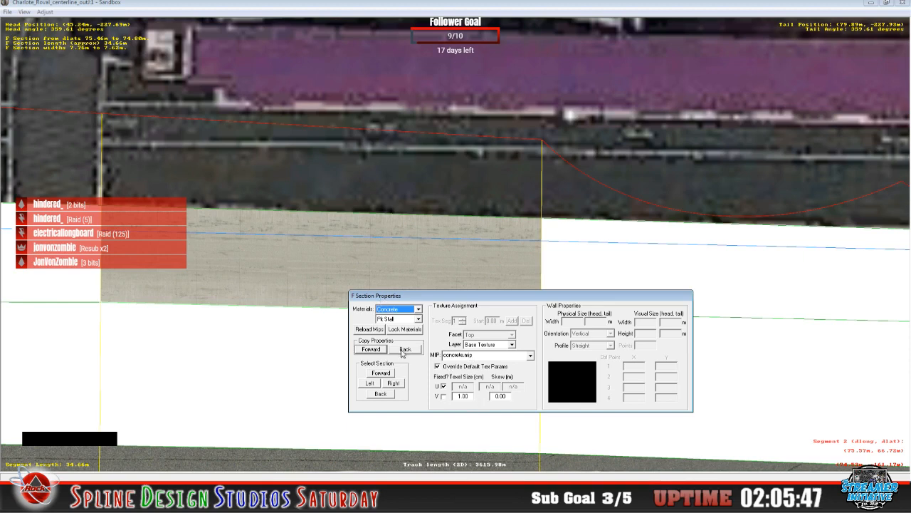
left_click(299, 43)
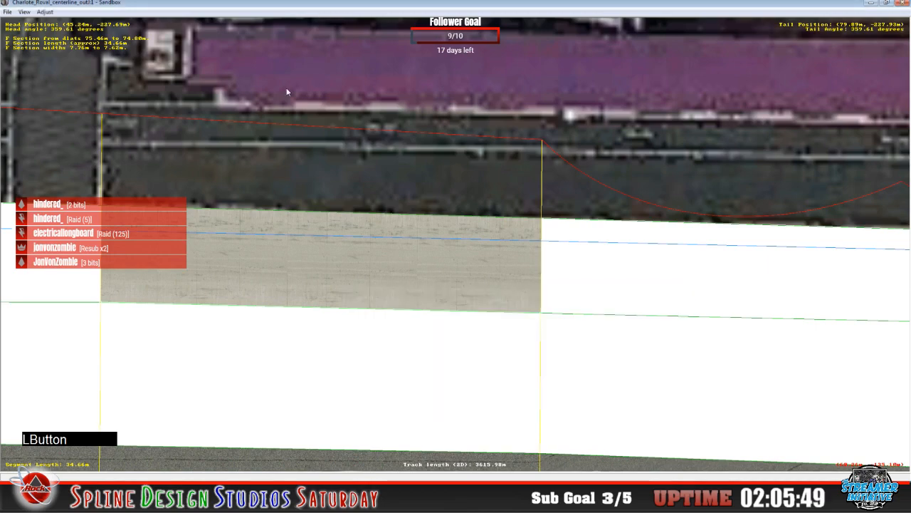
- Copy the selected section's Concrete, Pit Stall and concrete.mip properties forward to the adjoining section, accepting the mismatched destination
key("x")
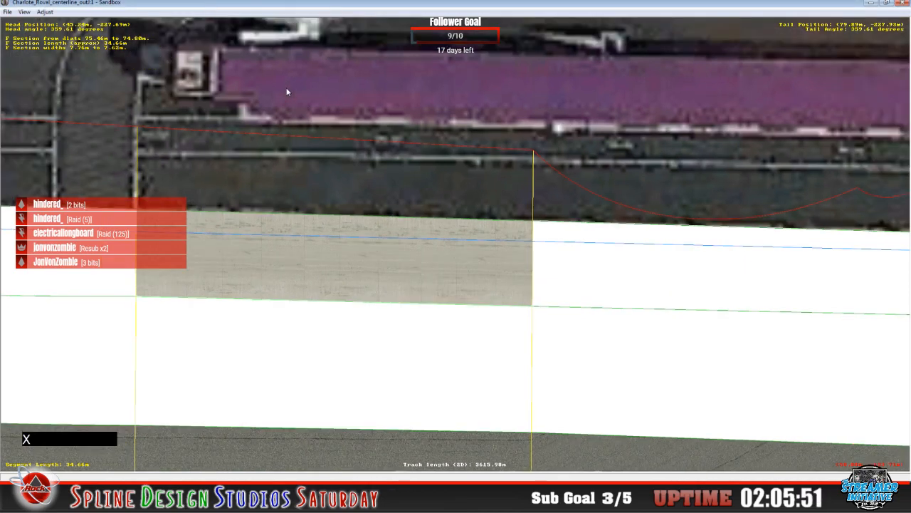
key("x")
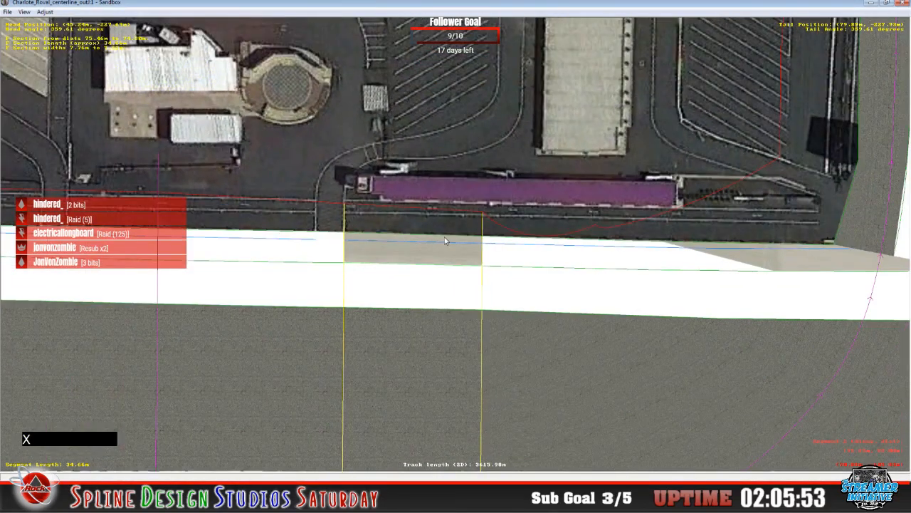
key("c")
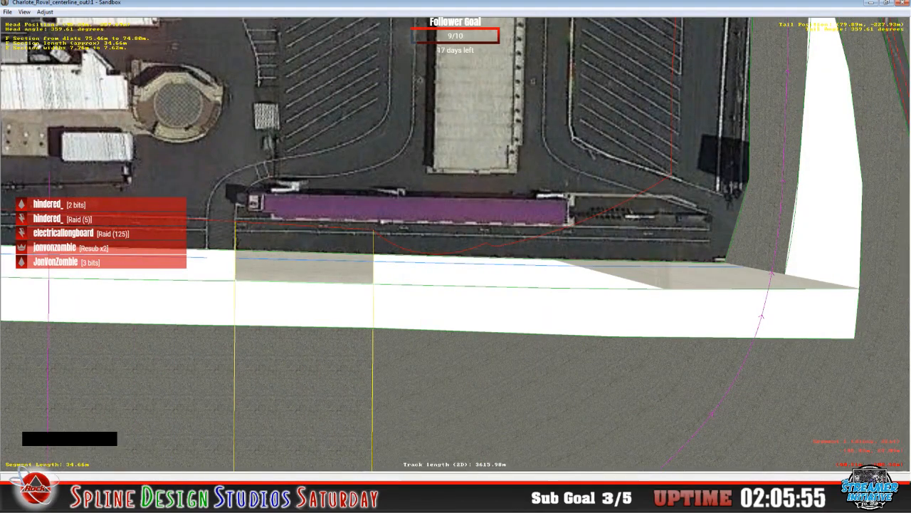
left_click(214, 452)
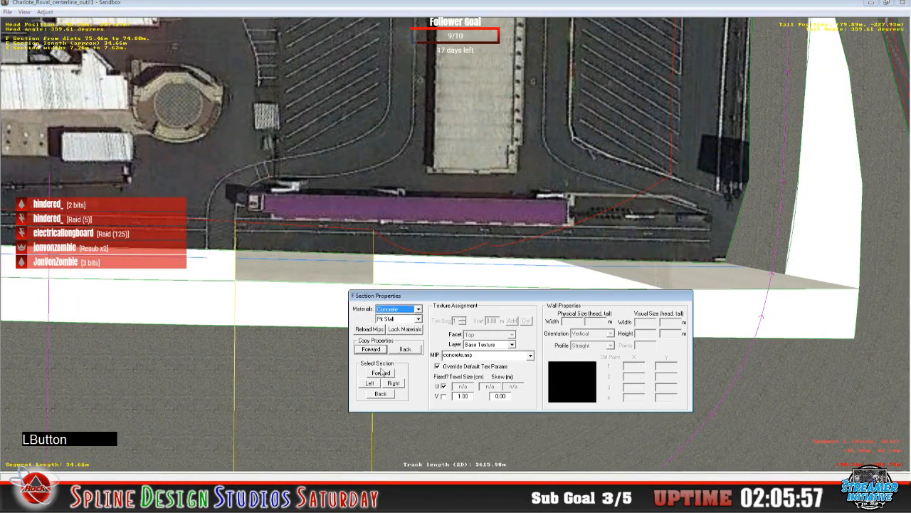
left_click_drag(454, 296, 434, 320)
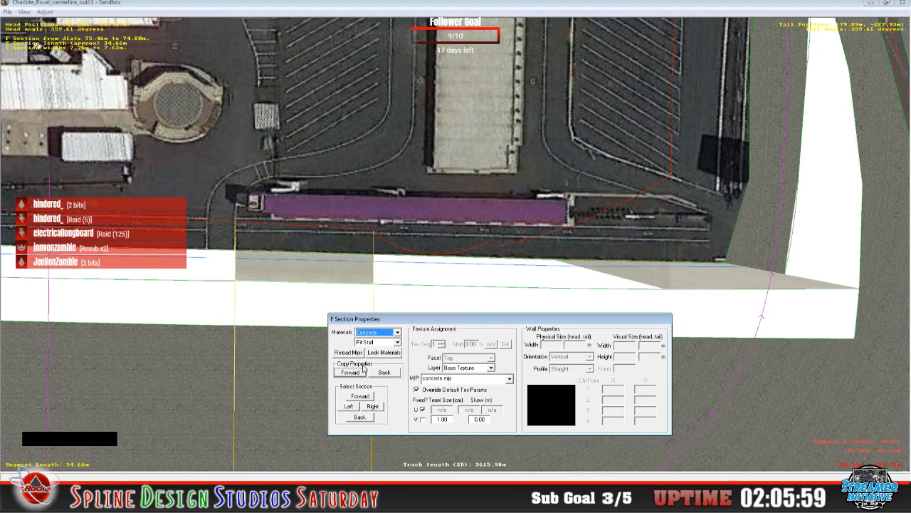
left_click(350, 375)
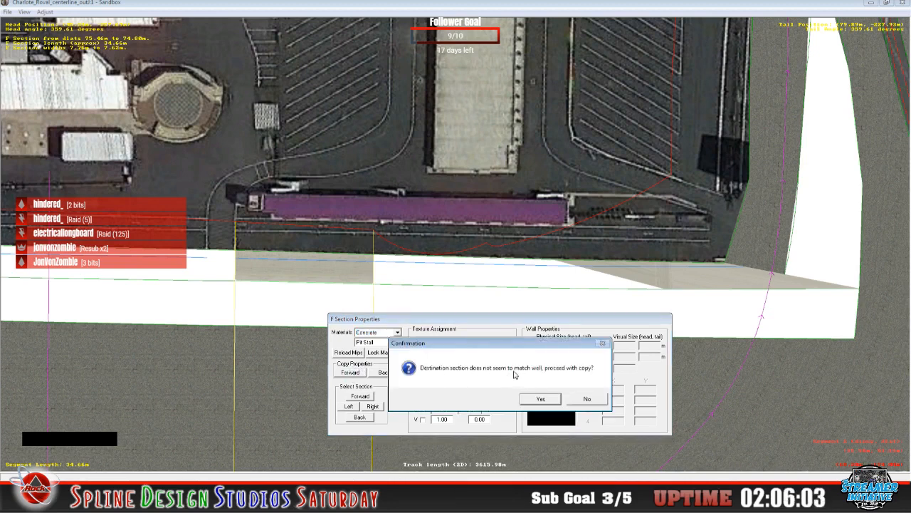
left_click(539, 401)
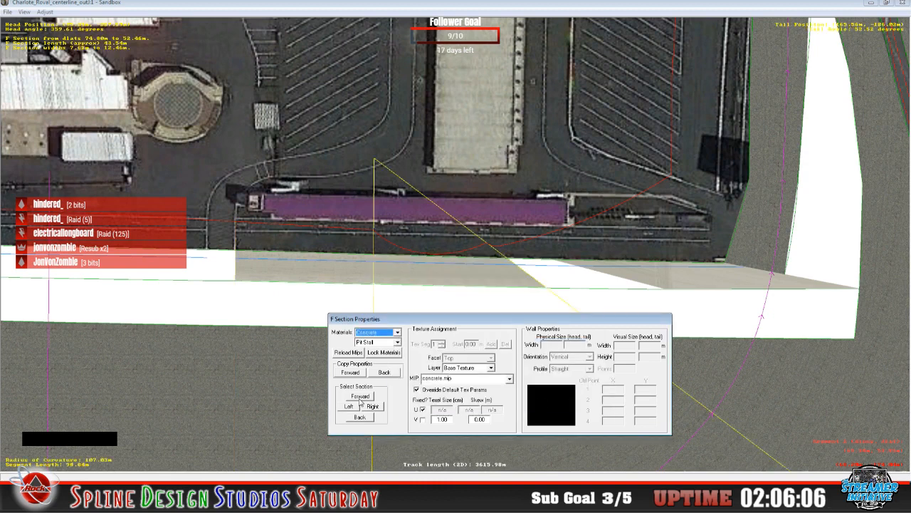
left_click(361, 397)
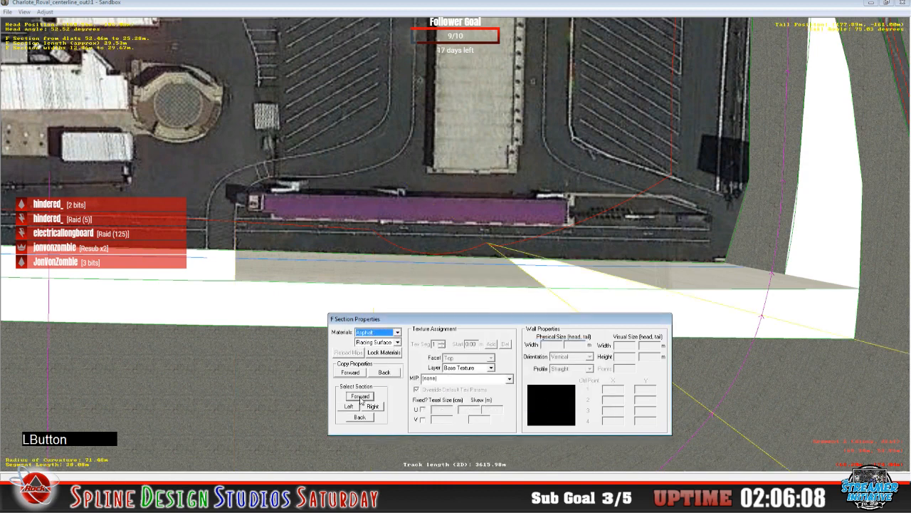
left_click(367, 418)
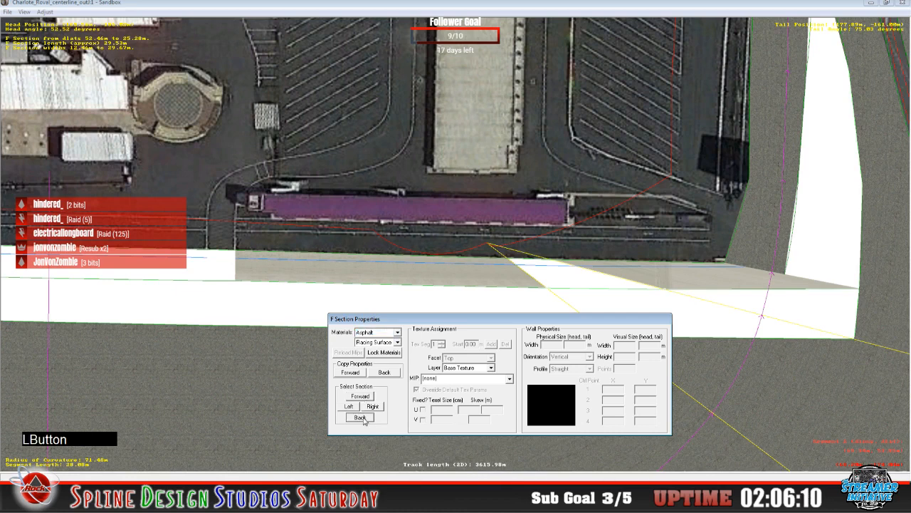
left_click(360, 418)
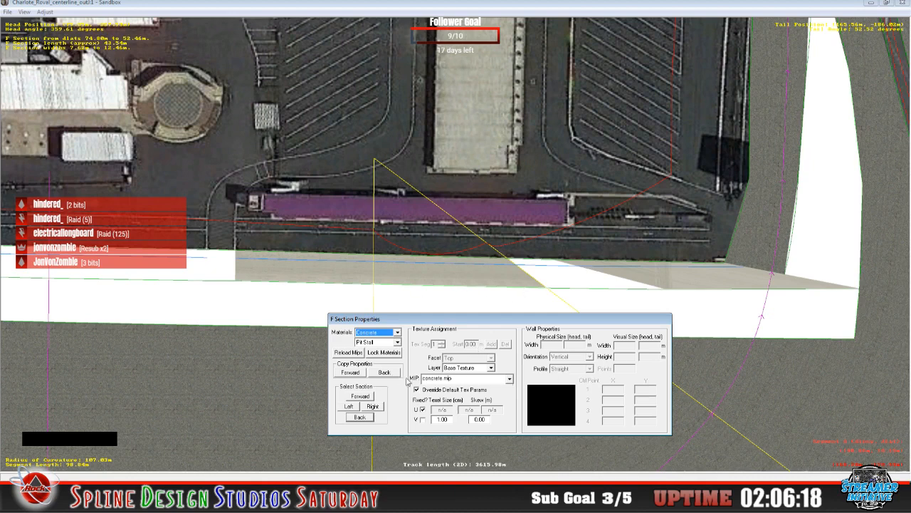
- Copy the concrete pit stall properties forward through two more sections up to the corner, accepting both mismatched destinations
left_click(351, 373)
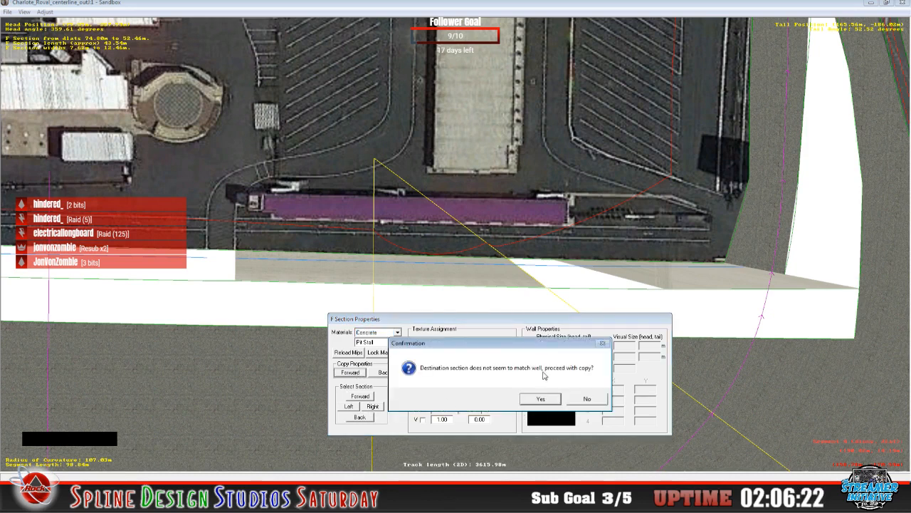
left_click(539, 400)
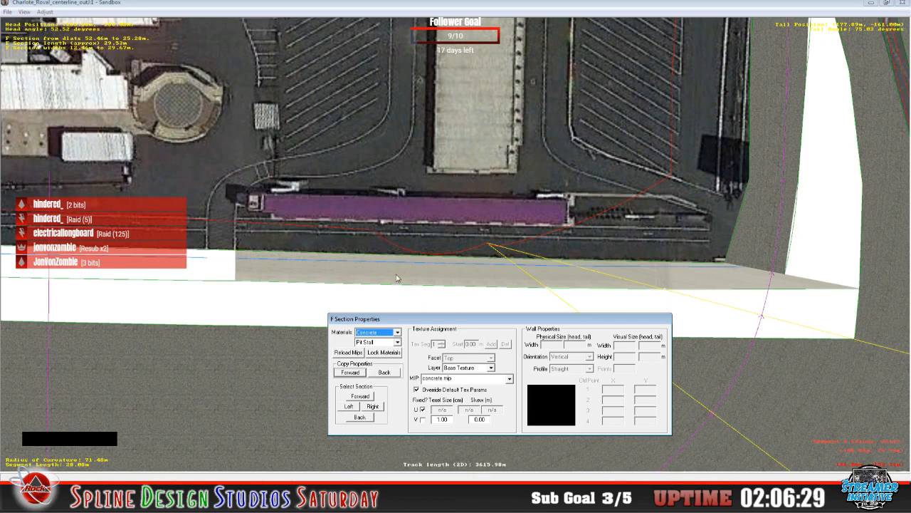
left_click(351, 373)
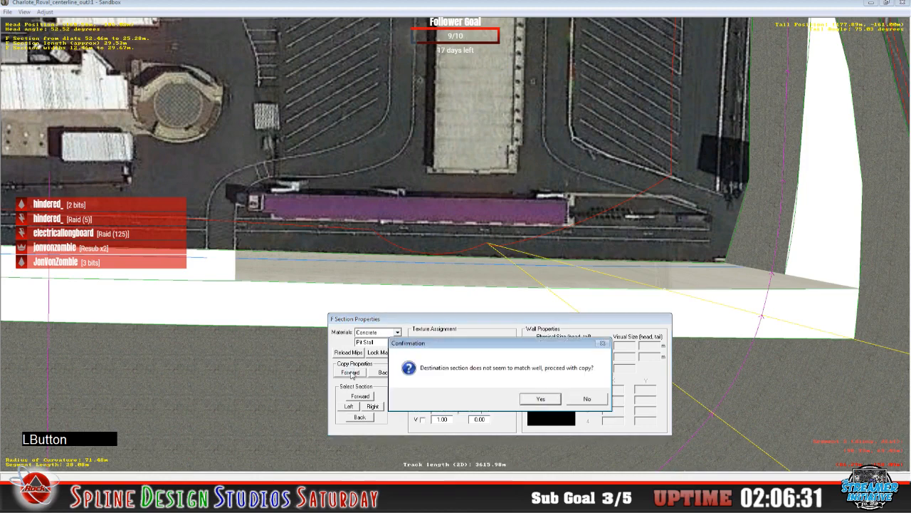
left_click(539, 399)
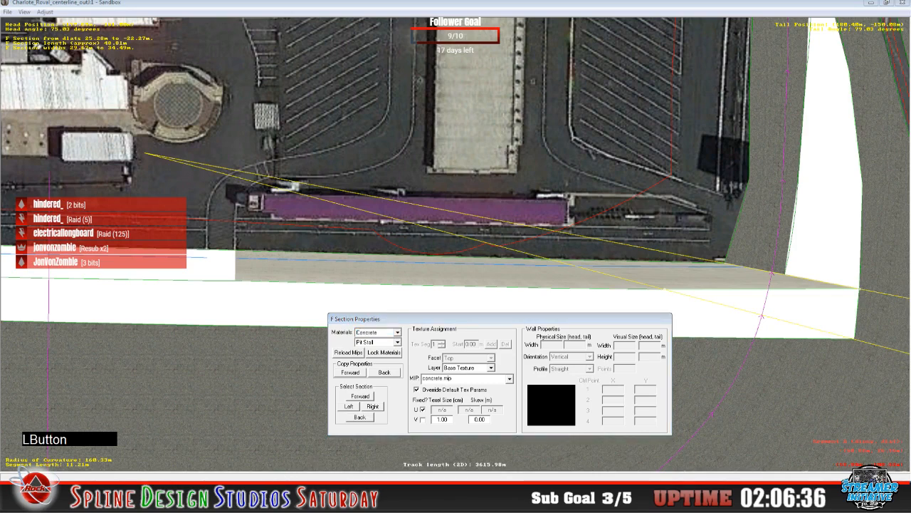
left_click(715, 291)
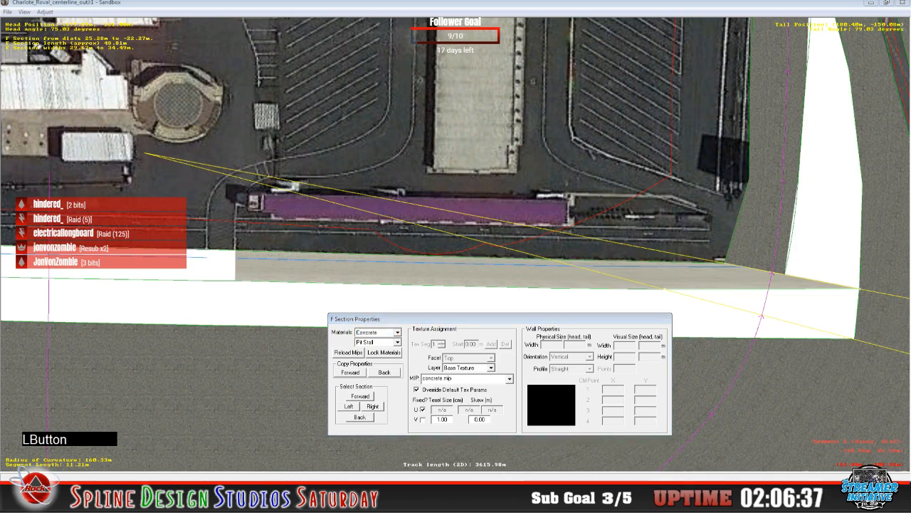
- Examine the concrete texture along the whole strip and its corner end in the Camera View, and check it in the plan view
left_click(255, 477)
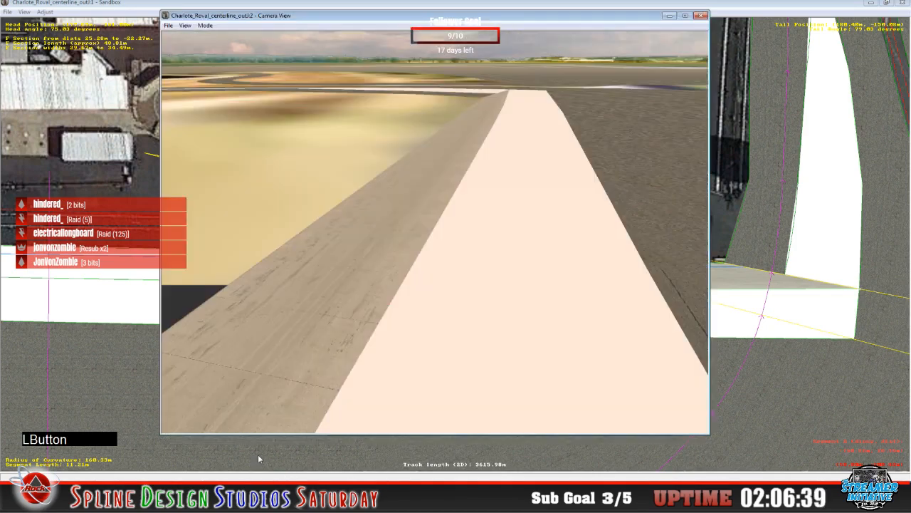
left_click(205, 26)
left_click(208, 51)
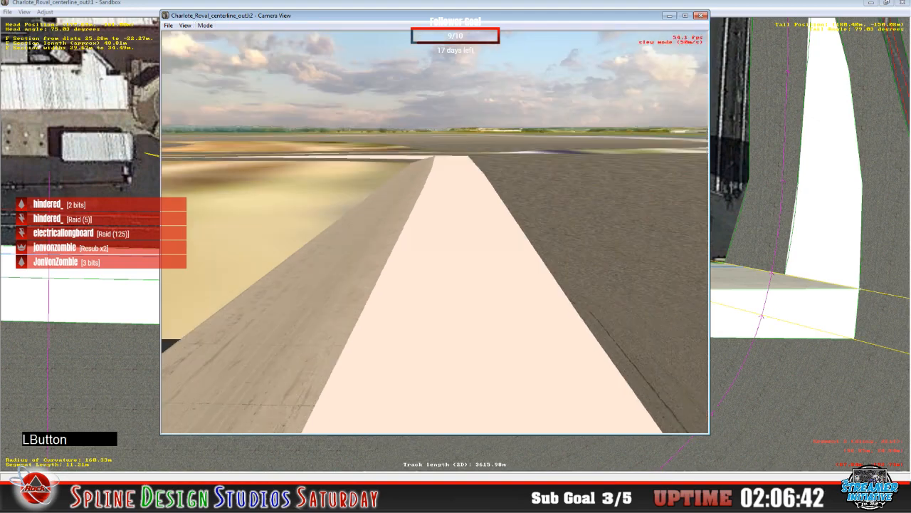
right_click_drag(435, 232, 435, 178)
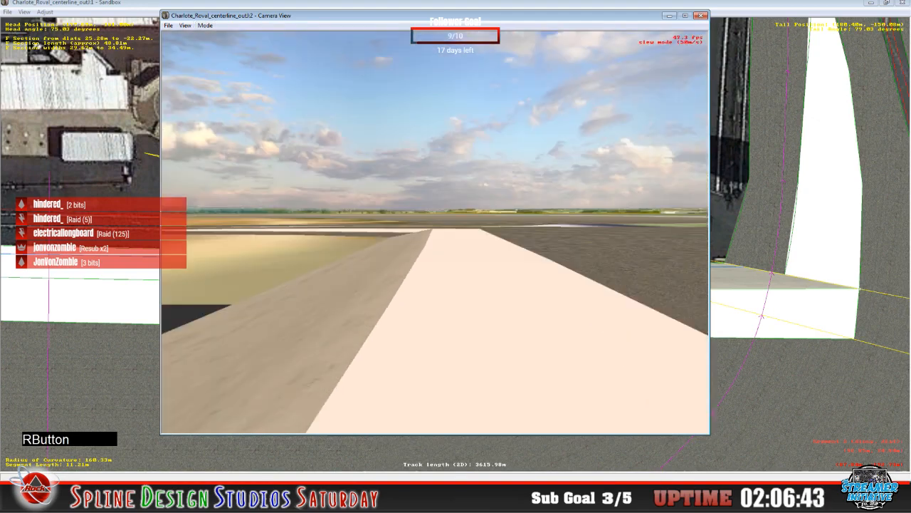
right_click_drag(435, 232, 321, 277)
left_click_drag(435, 231, 527, 284)
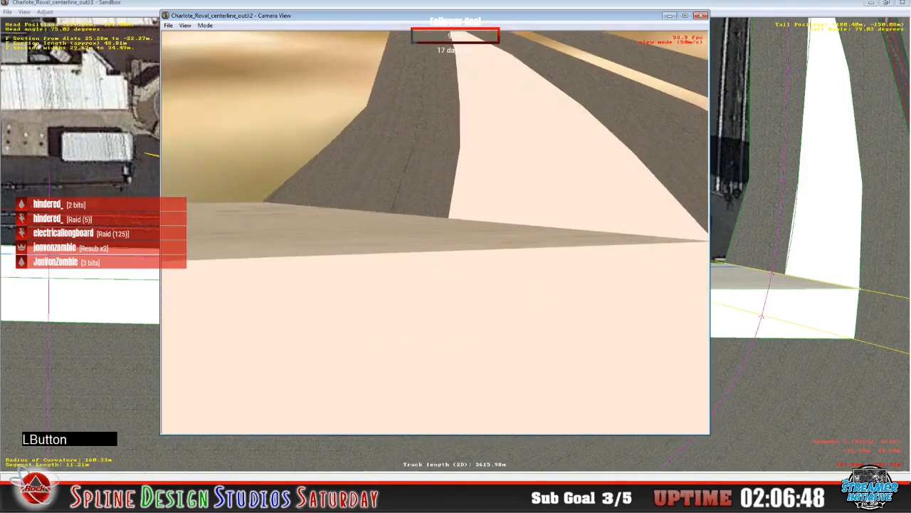
right_click_drag(435, 232, 363, 232)
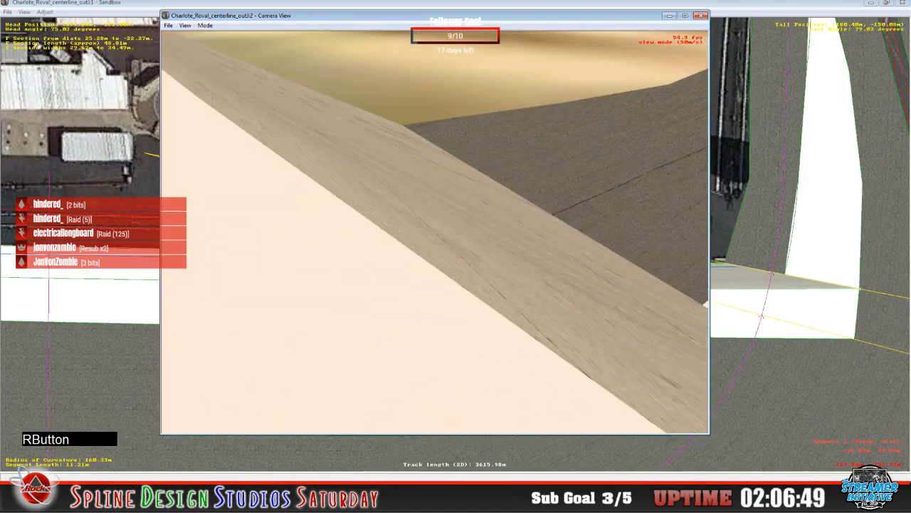
mouse_move(435, 231)
left_mouse_down()
mouse_move(456, 264)
mouse_move(413, 156)
mouse_move(435, 227)
left_mouse_up()
right_click_drag(435, 232, 491, 285)
left_click_drag(435, 232, 406, 185)
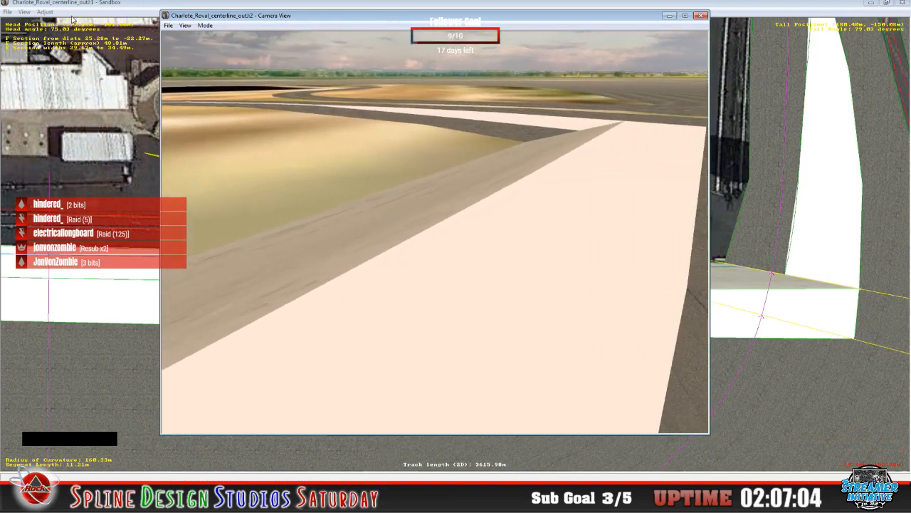
left_click(129, 8)
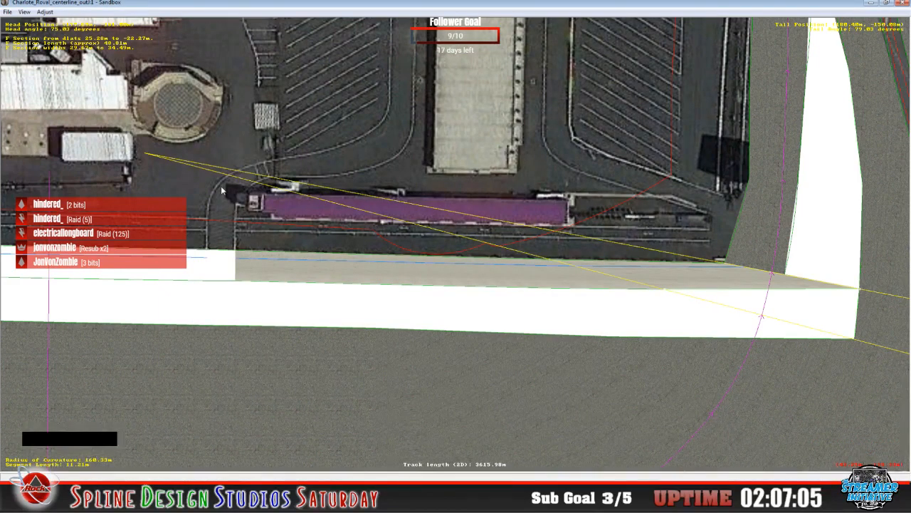
key("z")
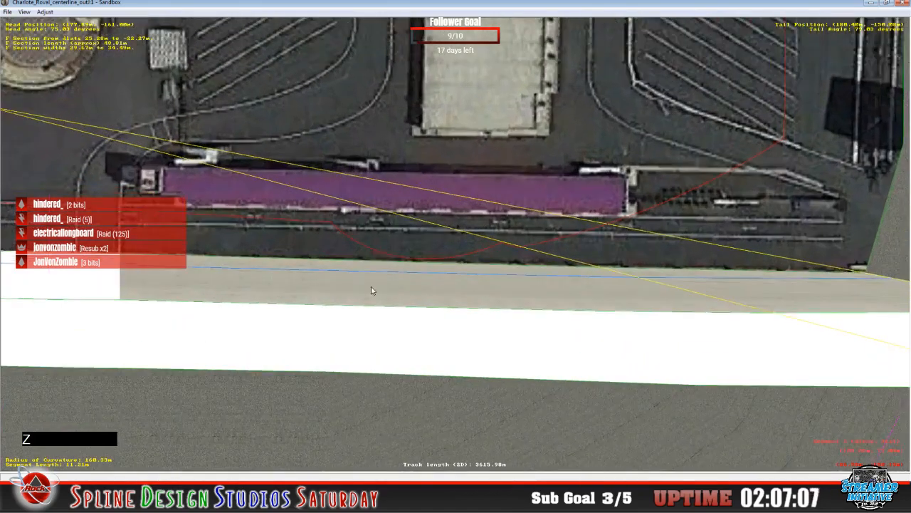
- Check the sections of the concrete strip one after another in the plan view, along the straight and up to the corner
key("c")
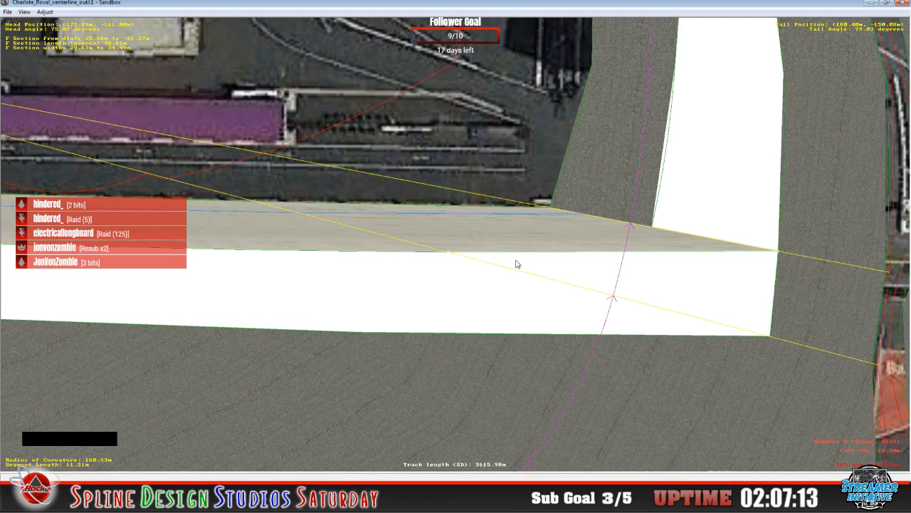
left_click(252, 16)
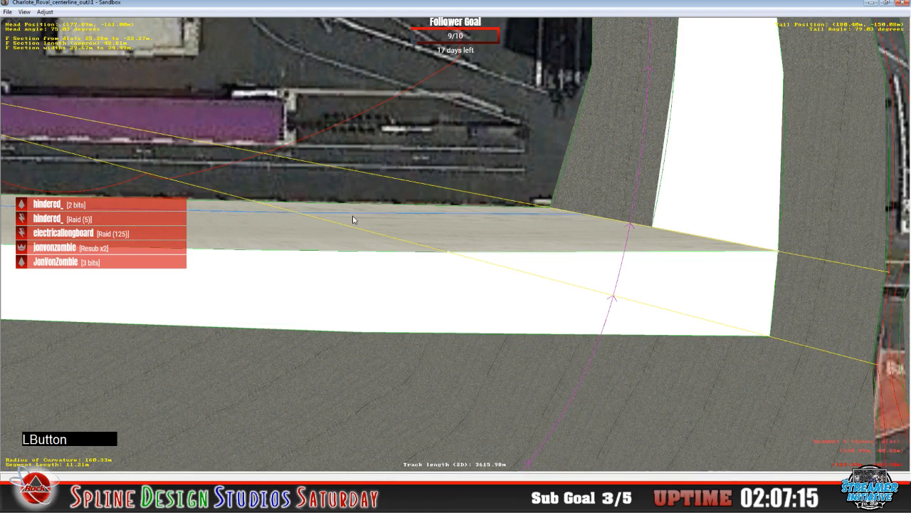
key("c")
left_click(326, 244)
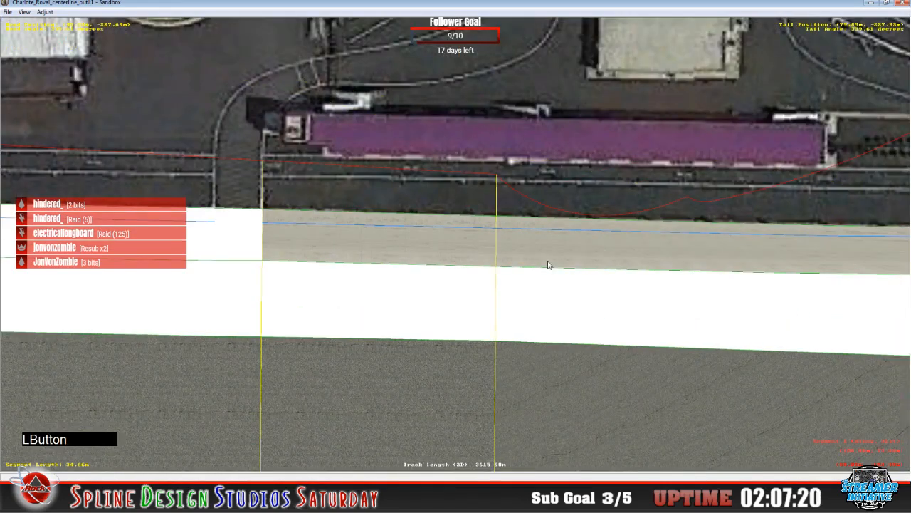
left_click(609, 265)
key("c")
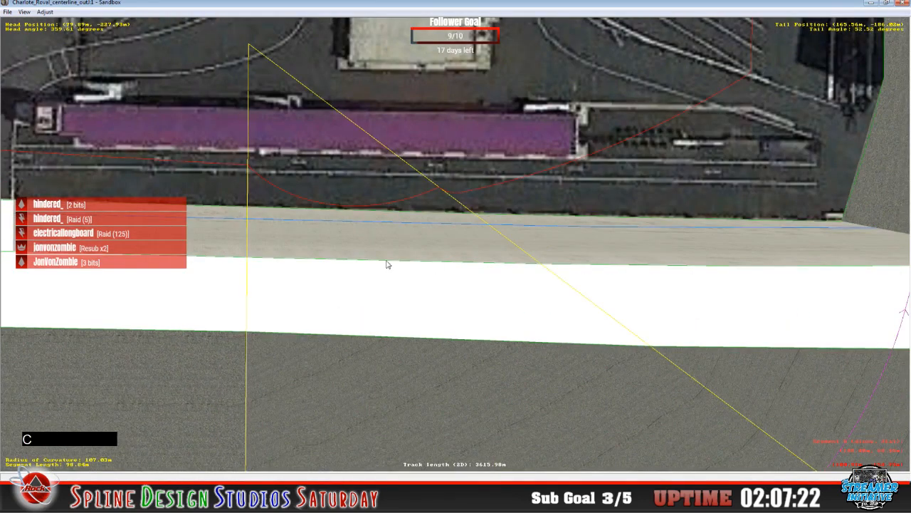
left_click(630, 257)
key("c")
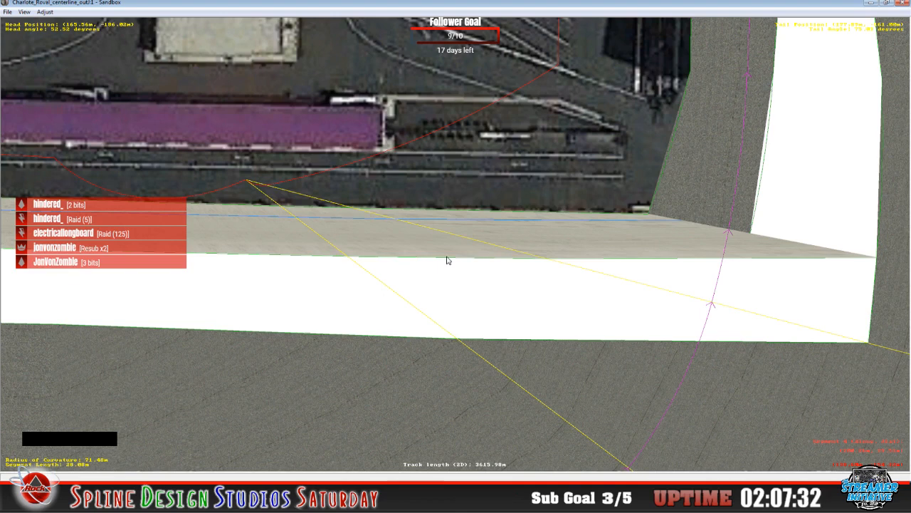
- Examine the F section properties of the long concrete section between the straight and the corner
left_click(246, 253)
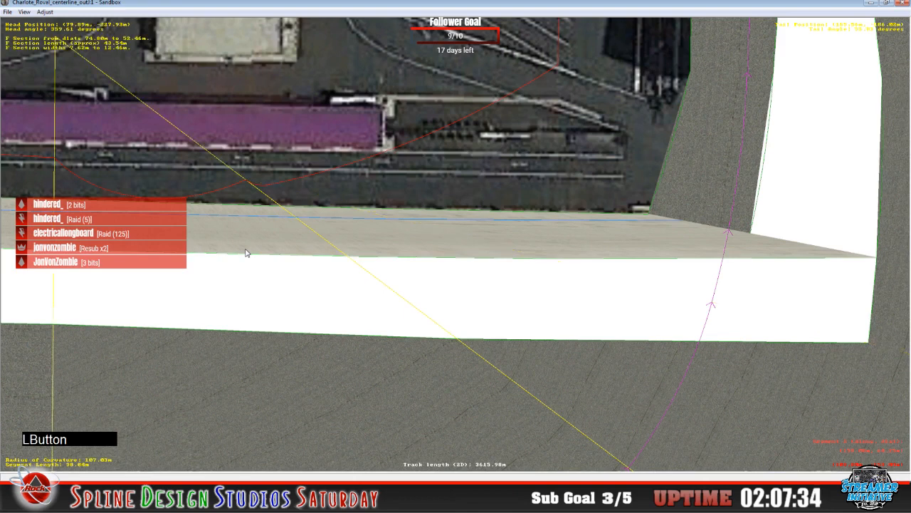
left_click(217, 498)
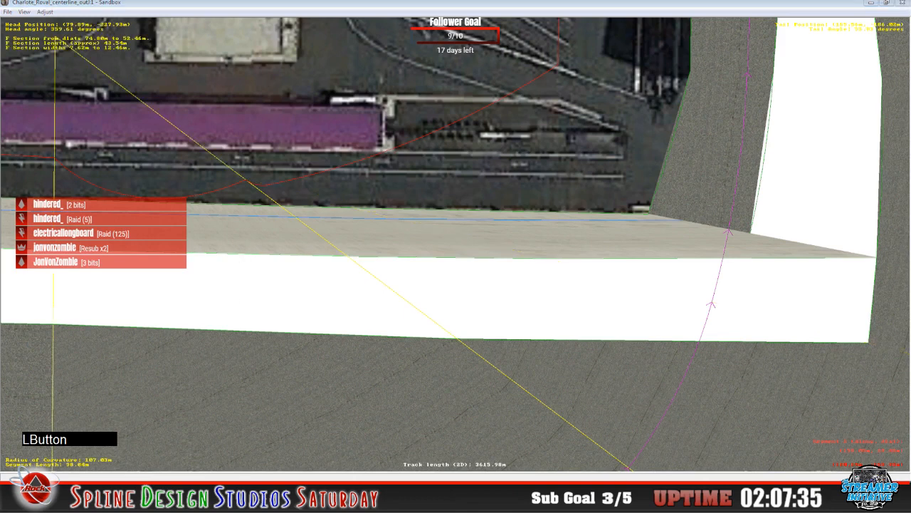
left_click(218, 446)
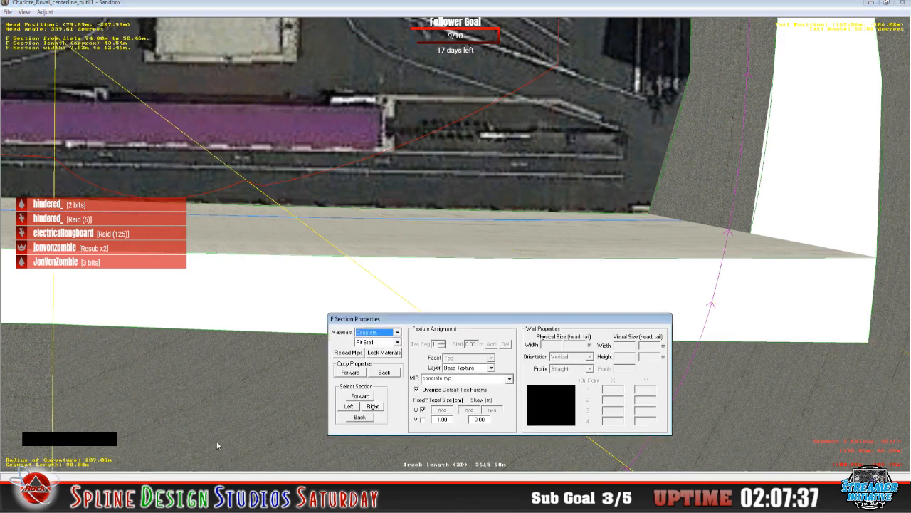
- Fly along the concrete strip in the Camera View in slew mode to examine its texture, and return to the plan view
left_click(240, 499)
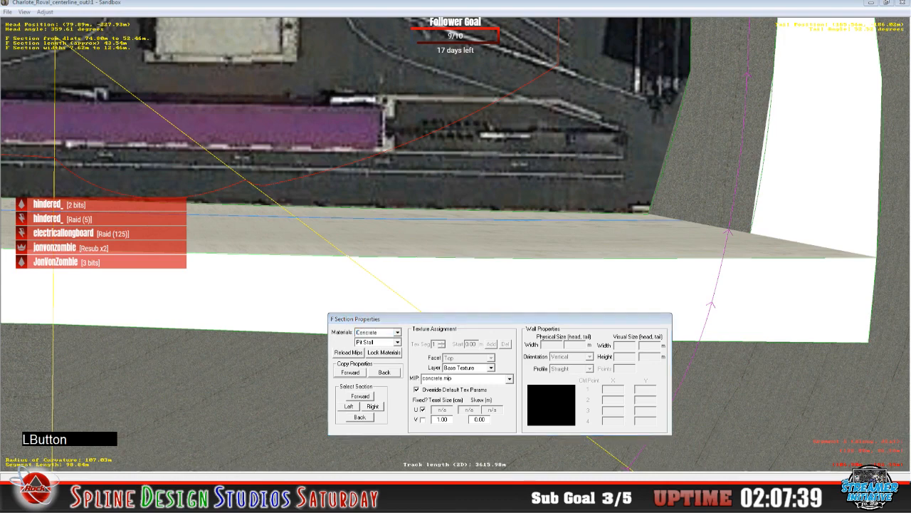
left_click(257, 460)
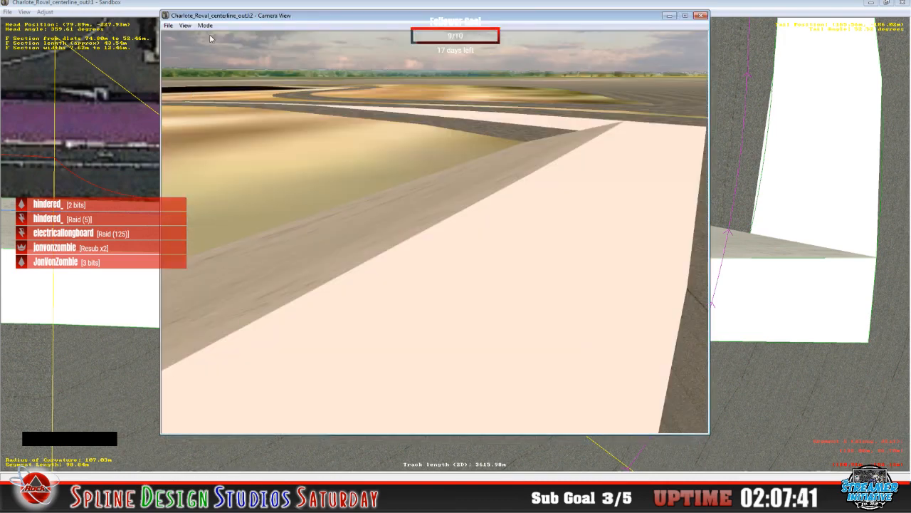
left_click(205, 25)
left_click(225, 46)
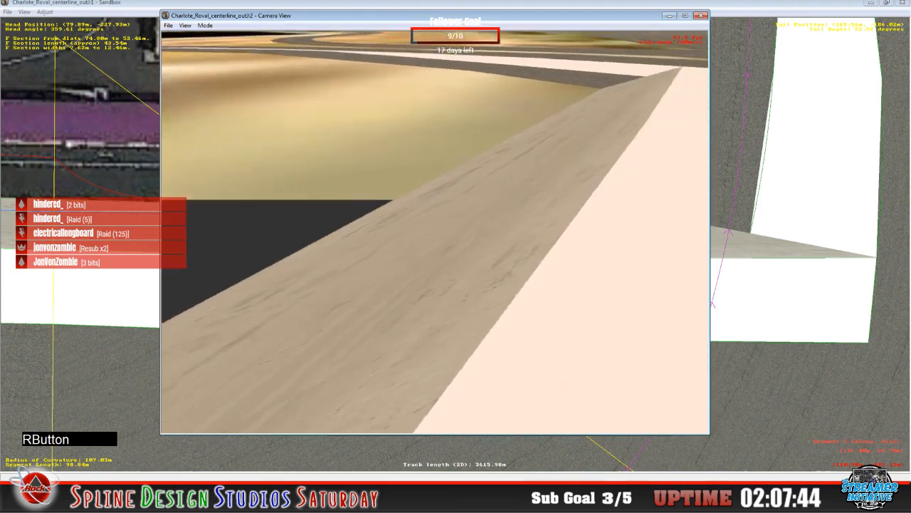
right_click_drag(434, 232, 485, 231)
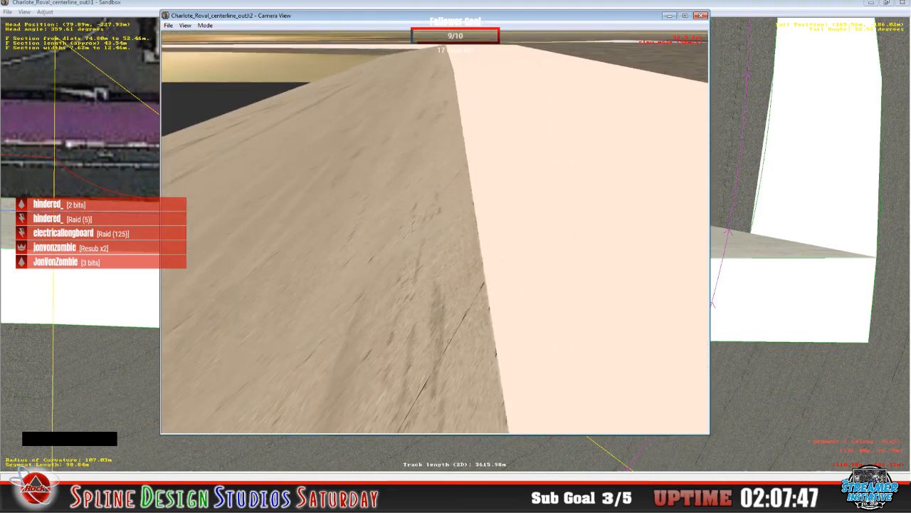
left_click_drag(434, 231, 434, 192)
right_click_drag(435, 232, 406, 202)
right_click_drag(434, 231, 436, 267)
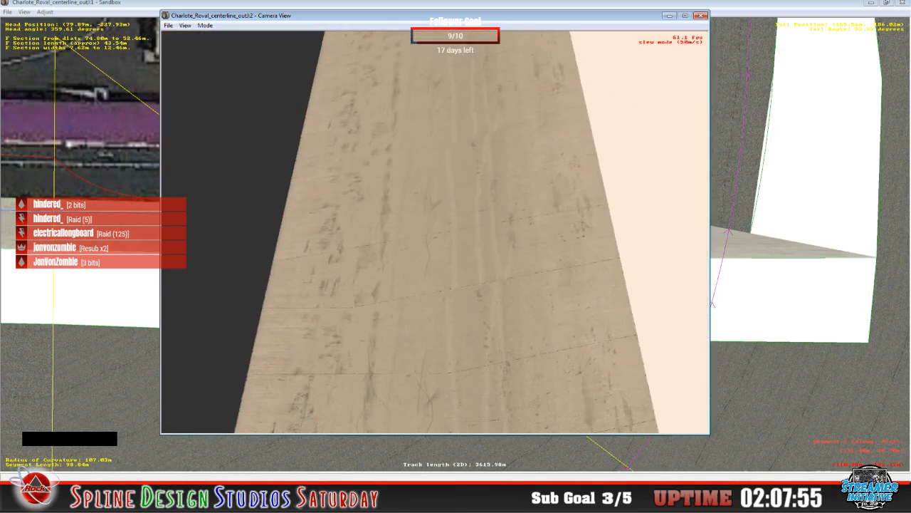
right_click_drag(434, 232, 434, 249)
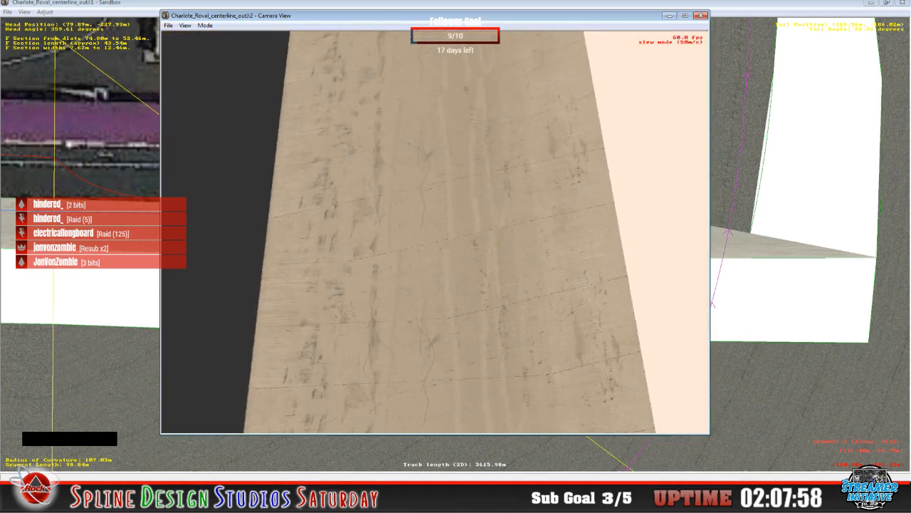
mouse_move(434, 231)
right_mouse_down()
mouse_move(434, 185)
mouse_move(434, 231)
right_mouse_up()
key("space")
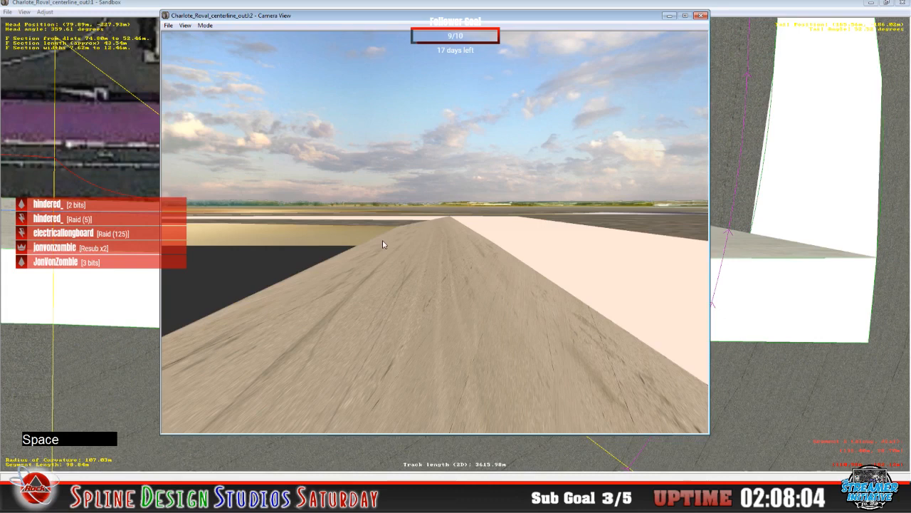
left_click(255, 4)
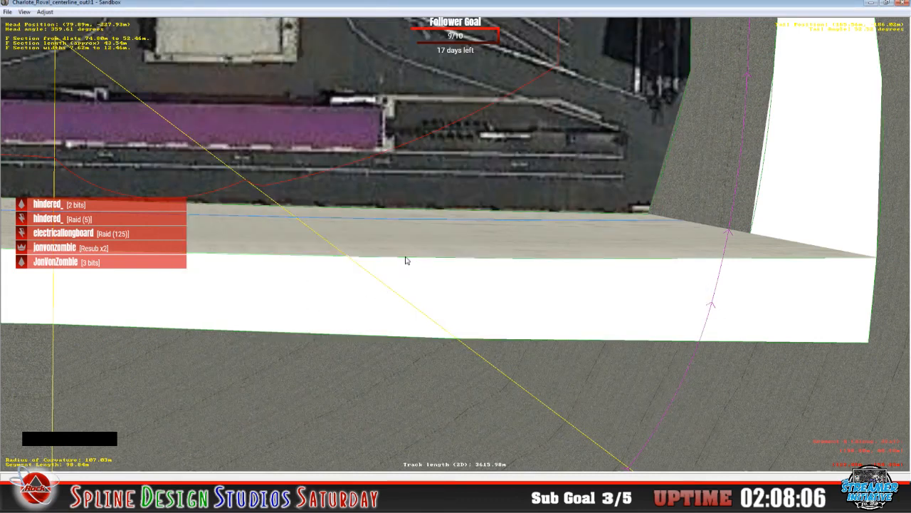
- Turn off the fixed U texture setting in the F section properties of the last concrete section at the corner
left_click(608, 259)
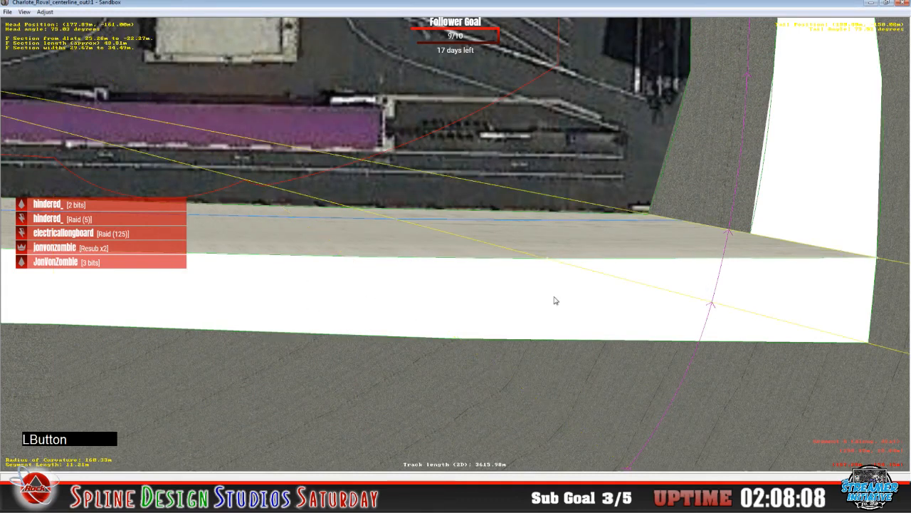
left_click(420, 490)
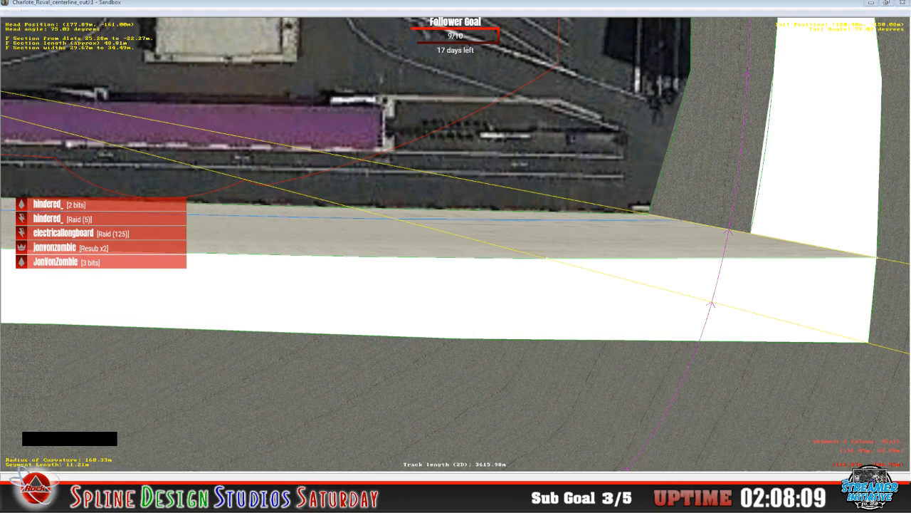
left_click(219, 442)
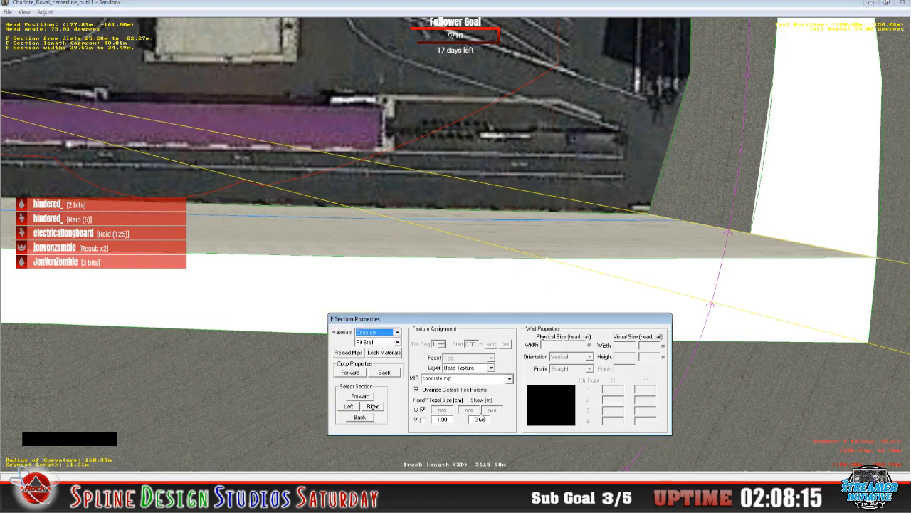
left_click(422, 410)
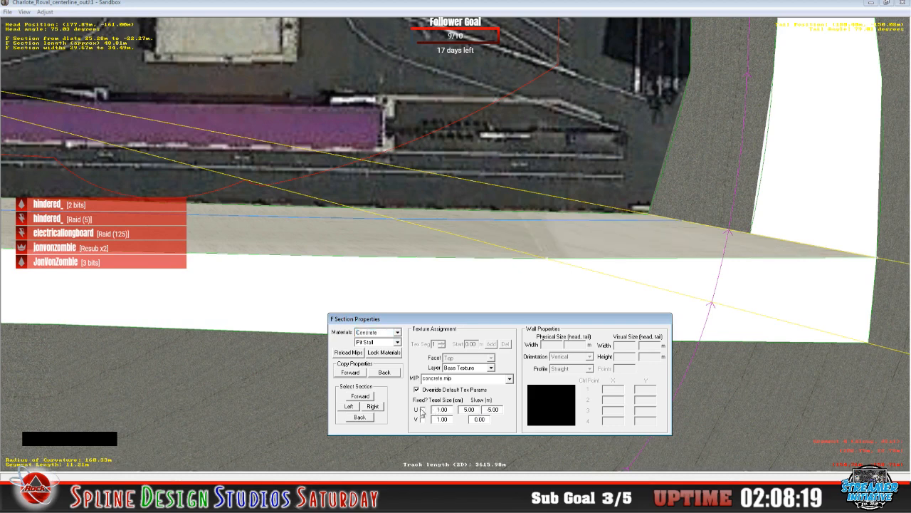
- Set both U skew values of the corner concrete section to 0.00 m and check the texture in the plan view
left_click(442, 418)
key("Delete")
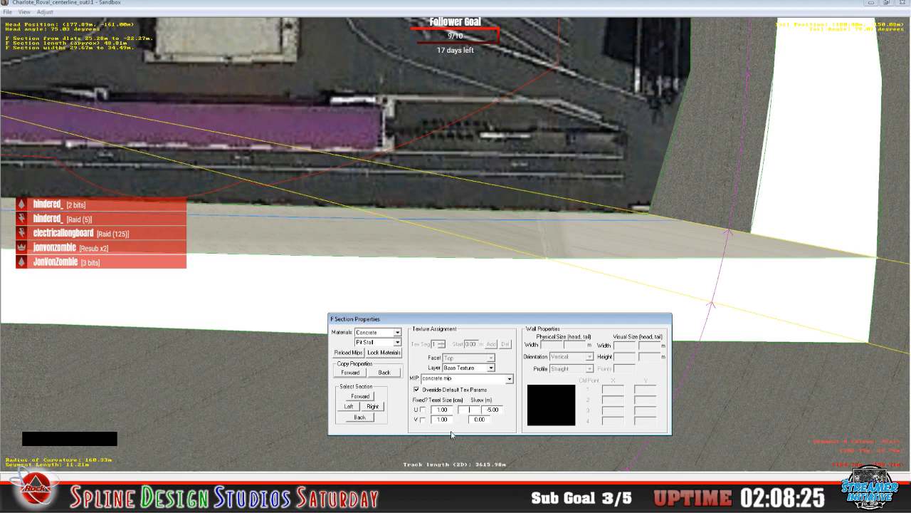
type("0.0")
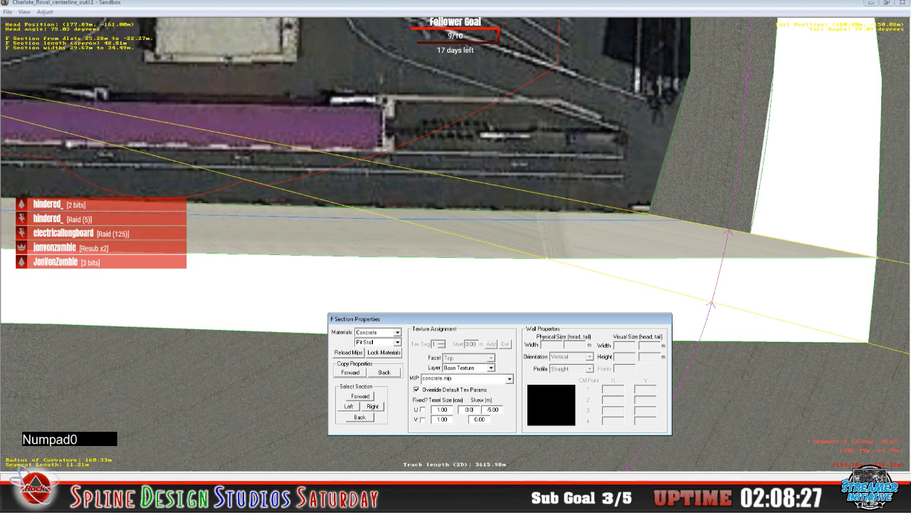
type("0")
left_click(482, 411)
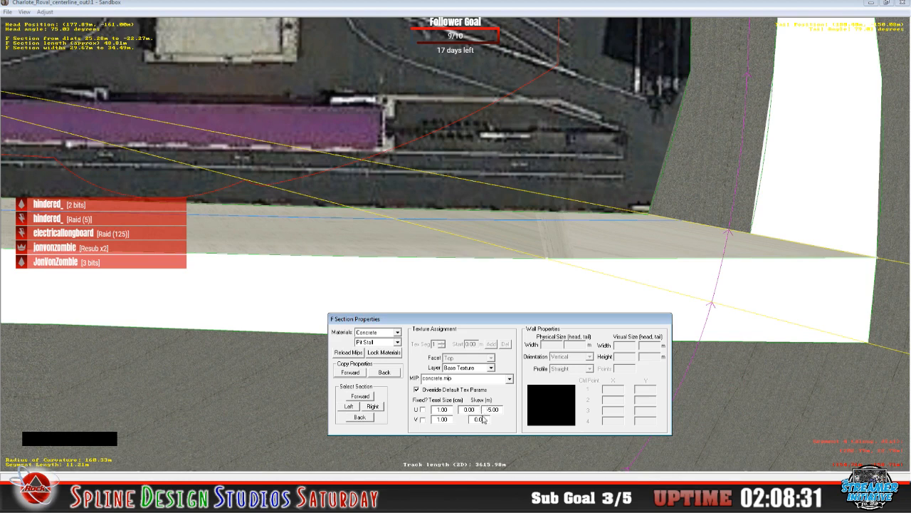
key("Delete")
key("Delete")
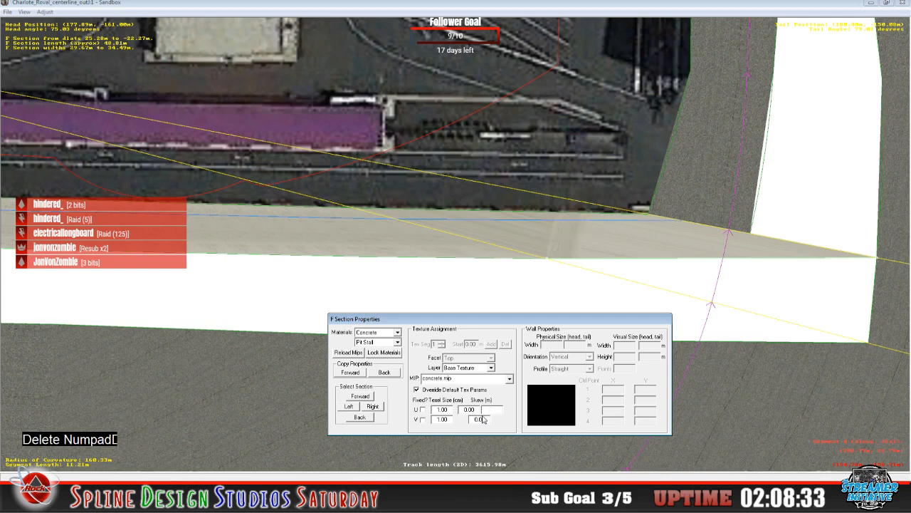
type("0.00")
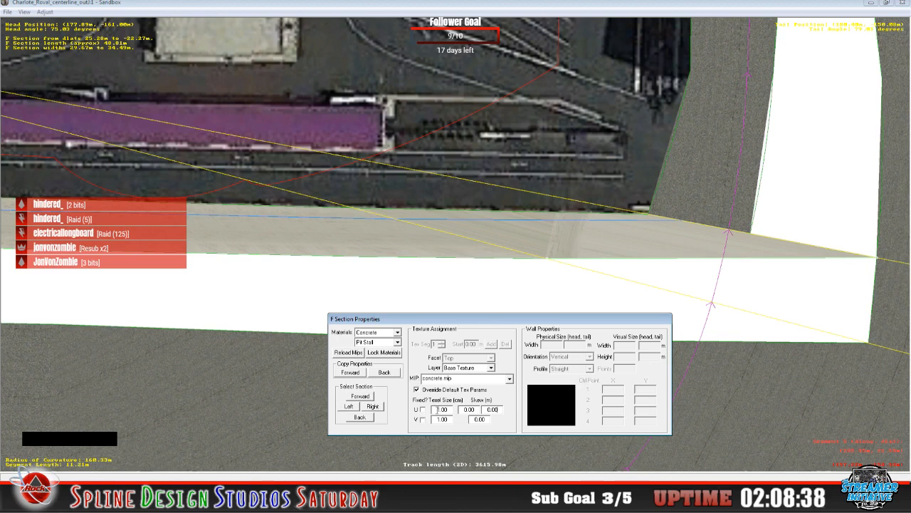
left_click(436, 410)
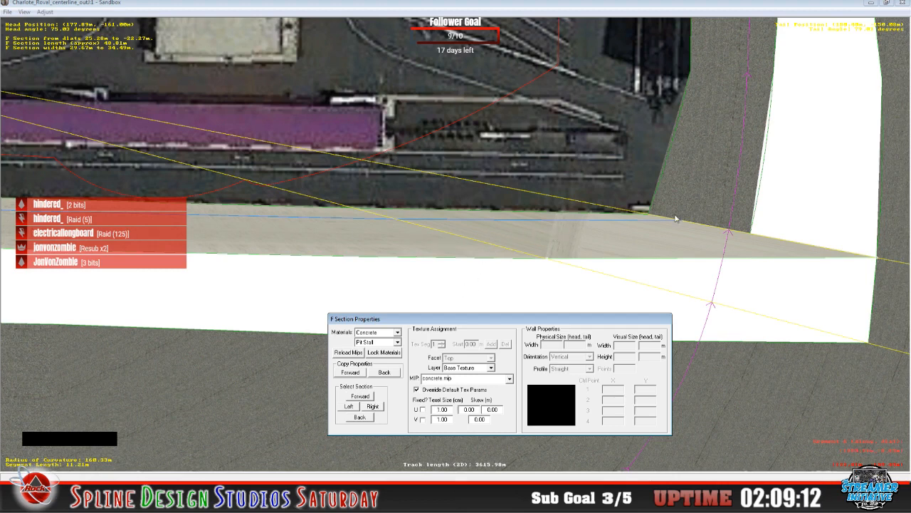
left_click(273, 114)
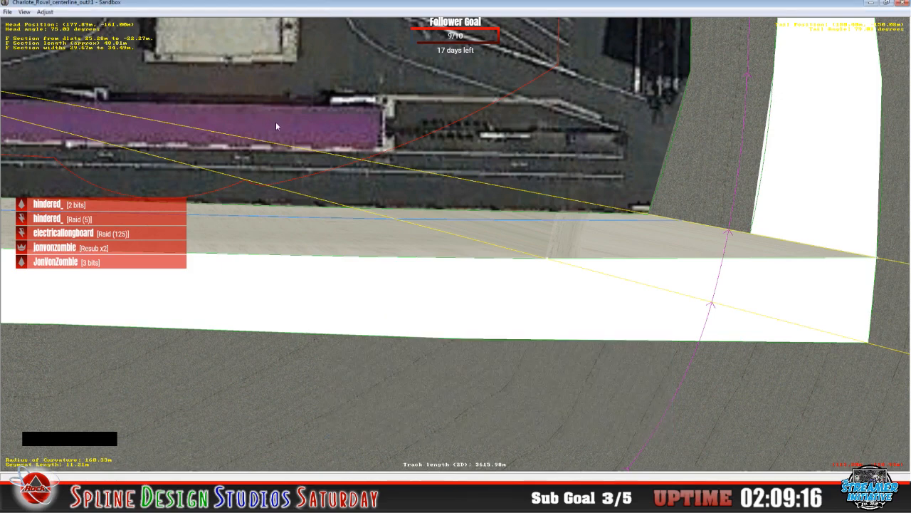
- Turn the fixed U texture setting back on for the corner concrete section
scroll(276, 126, "down", 3)
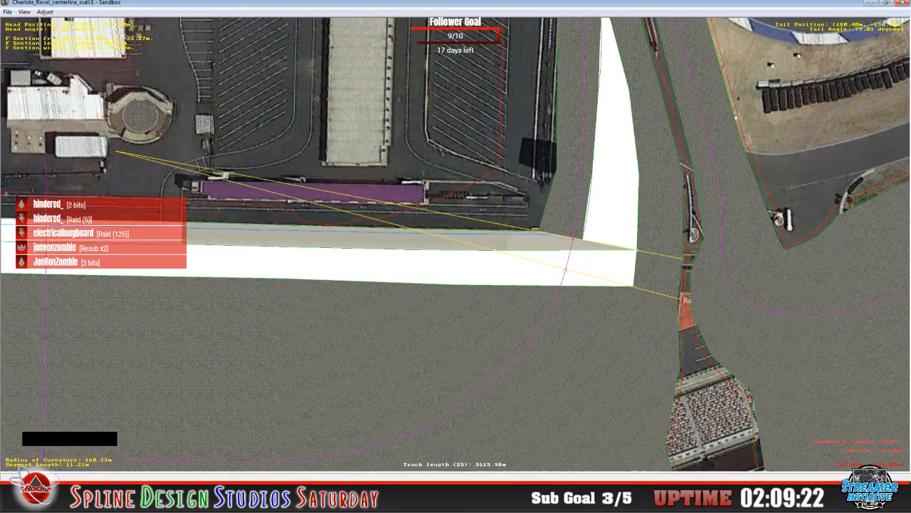
left_click(200, 498)
double_click(218, 441)
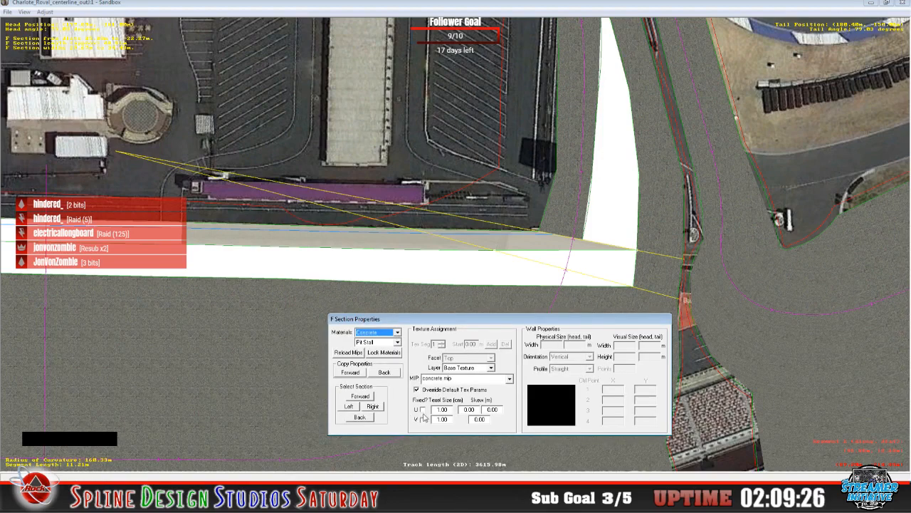
left_click(423, 410)
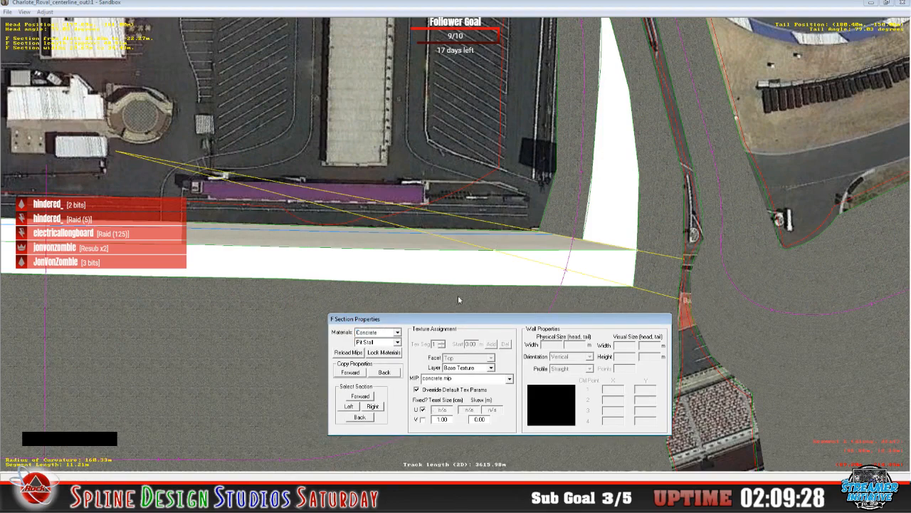
- Examine the F section properties of the short straight concrete section ahead of the long curved one
left_click(265, 258)
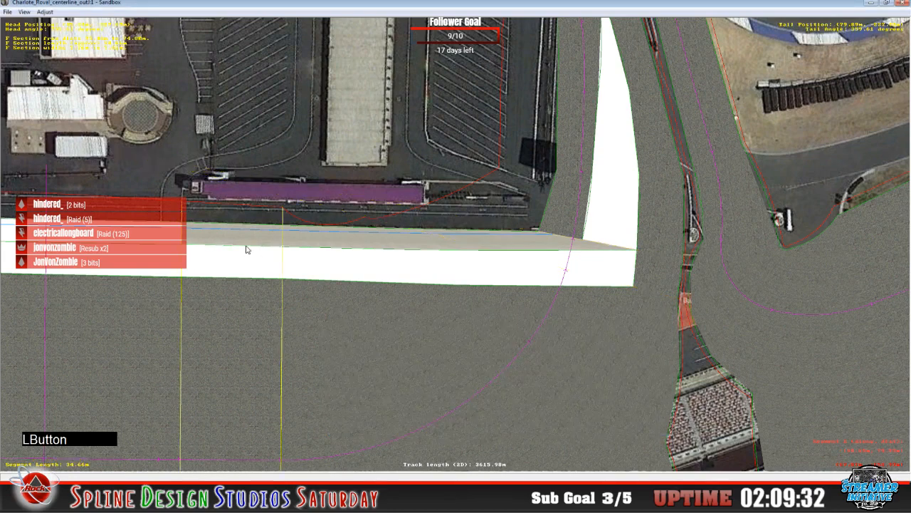
left_click(220, 446)
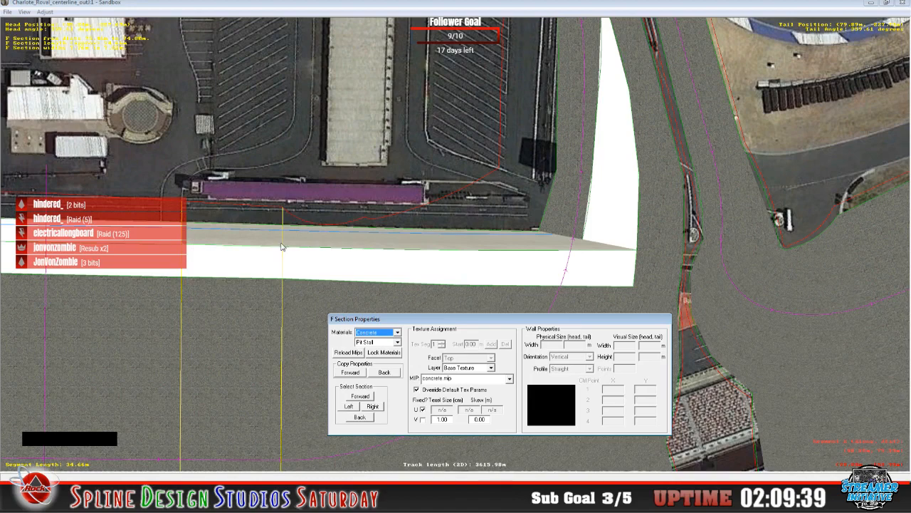
- Display the extended surface types in the plan view and select the segment containing the long section below the concrete strip
left_click(23, 12)
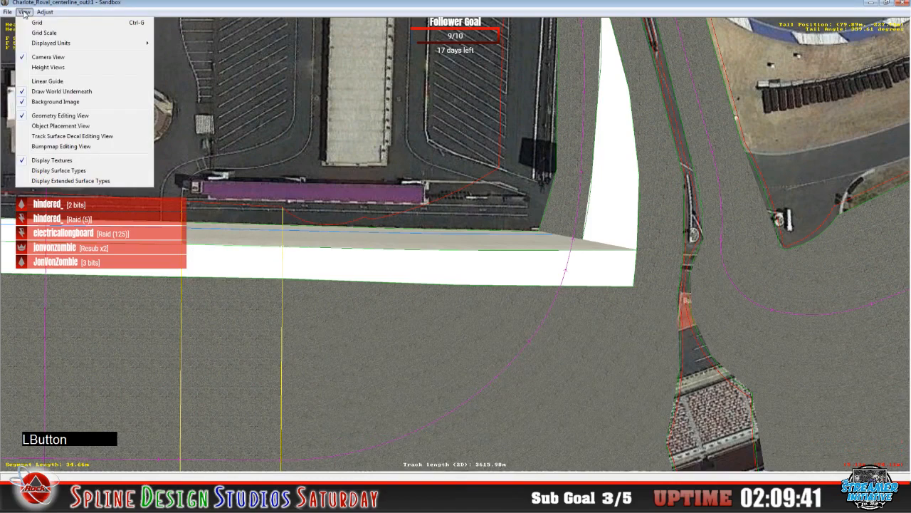
left_click(57, 181)
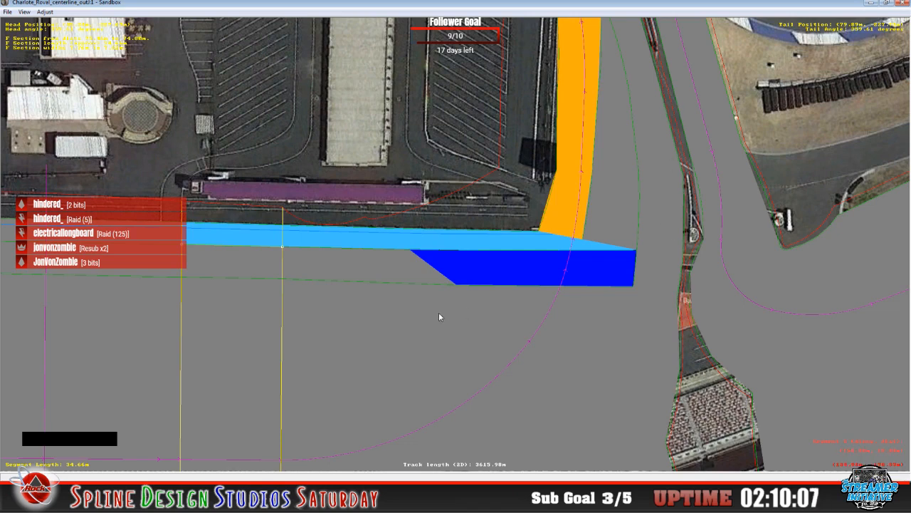
left_click(346, 270)
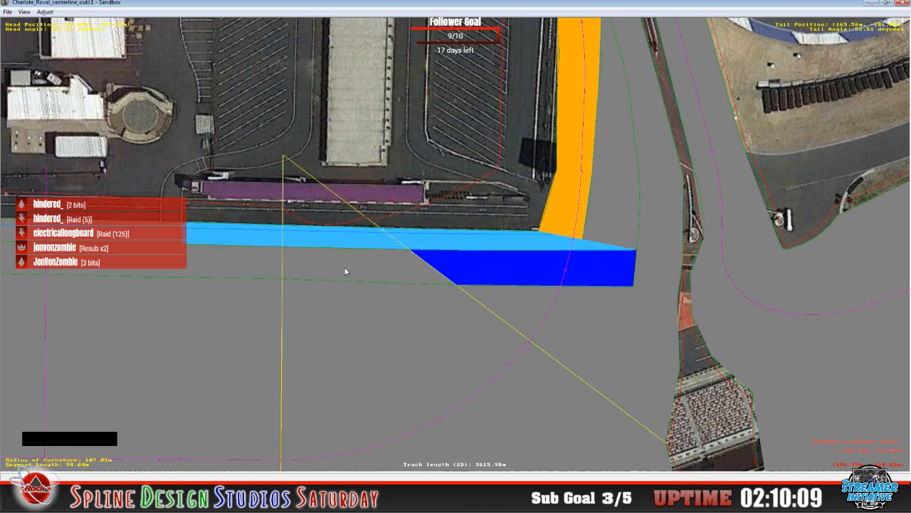
- Select the straight section of the concrete strip just before the curved segment and switch the plan view back to textures
left_click(303, 247)
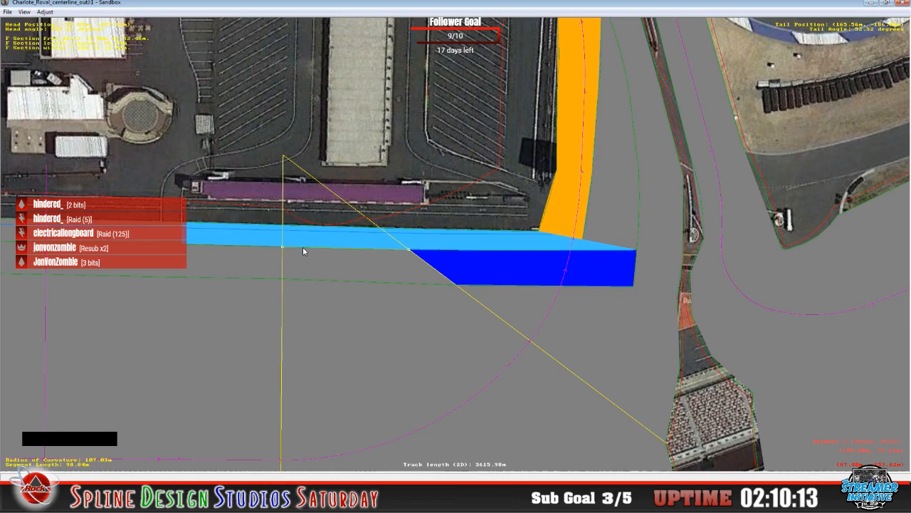
scroll(303, 246, "down", 2)
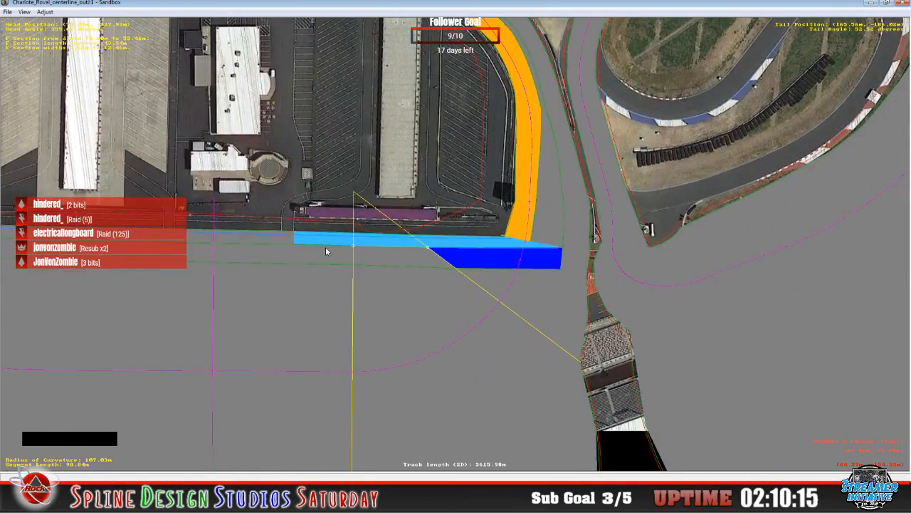
left_click(319, 246)
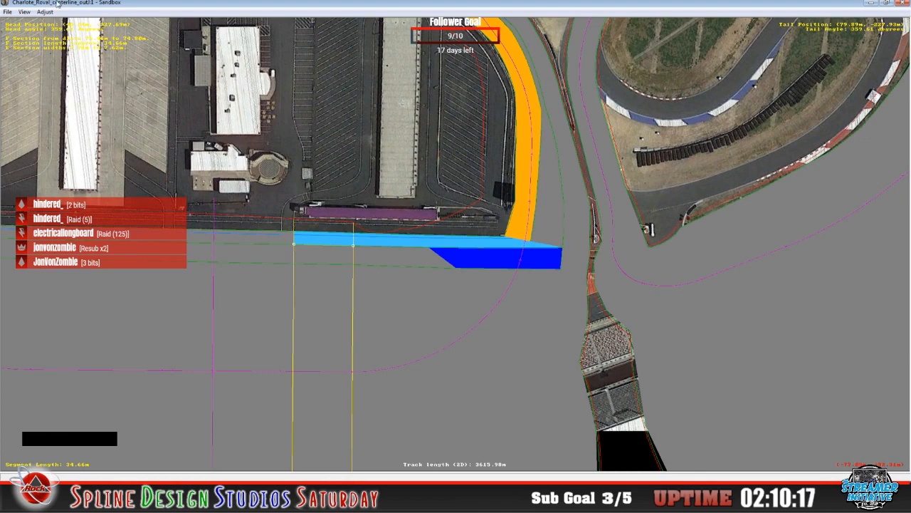
left_click(24, 11)
left_click(57, 167)
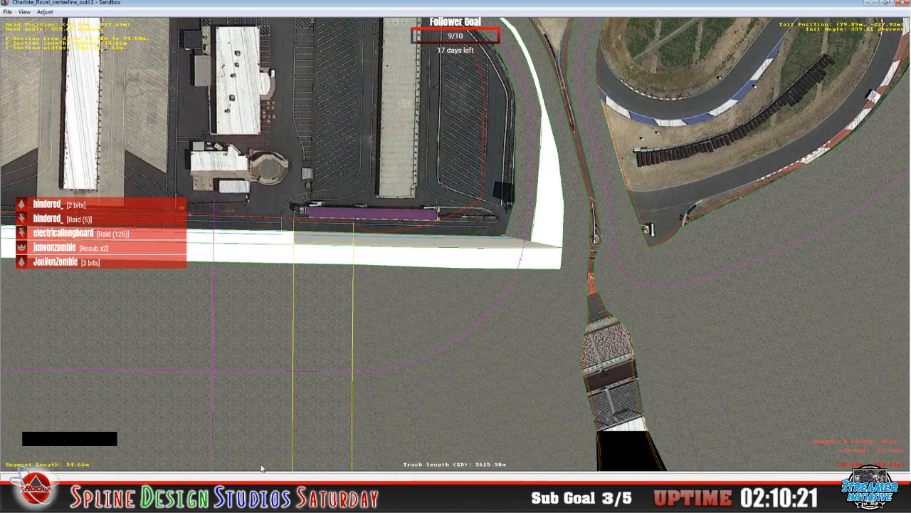
- Copy the concrete pit stall properties of the selected section backward onto the next three sections, accepting each mismatch confirmation
left_click(254, 492)
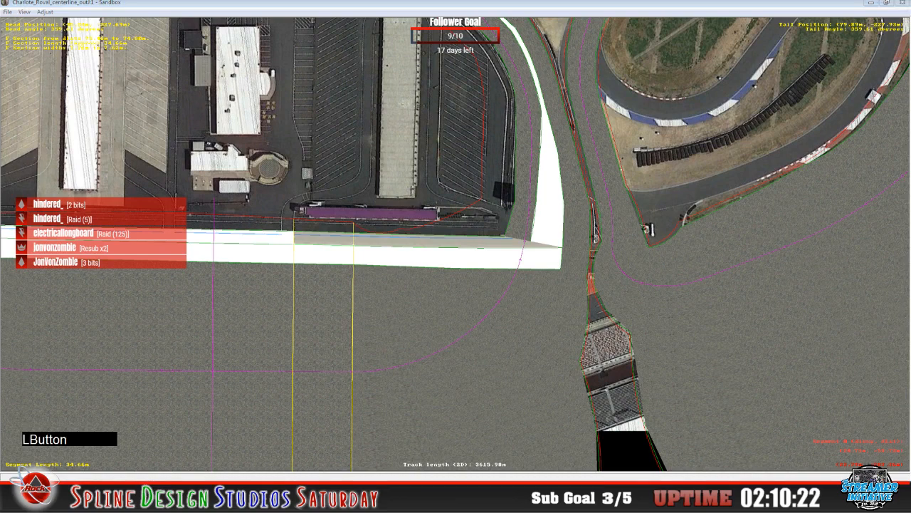
left_click(248, 440)
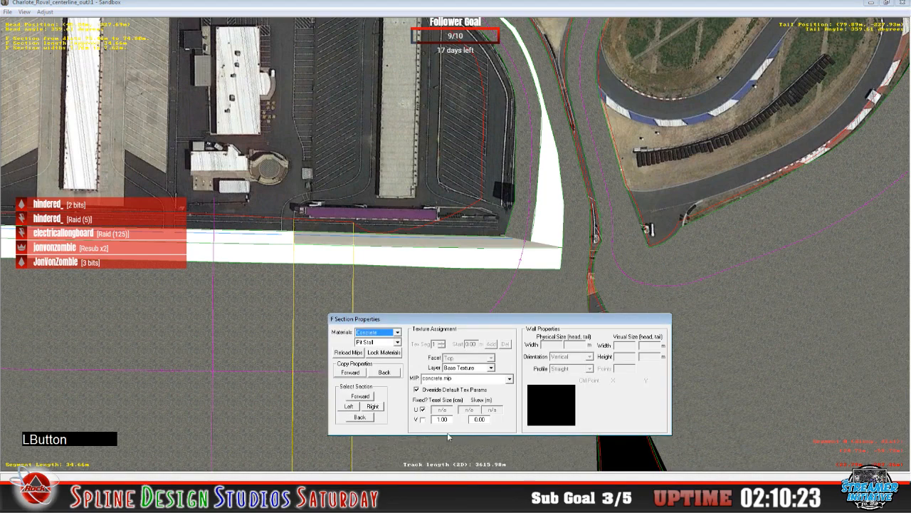
left_click(384, 373)
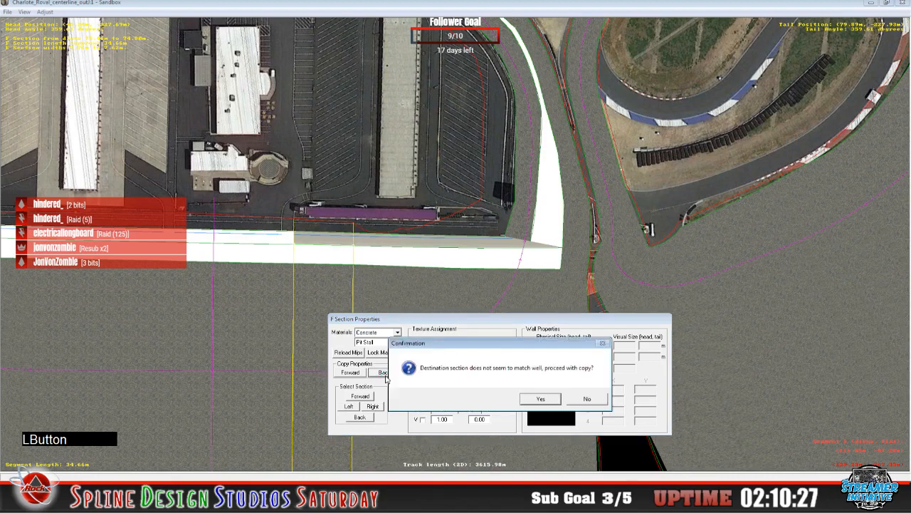
left_click(539, 399)
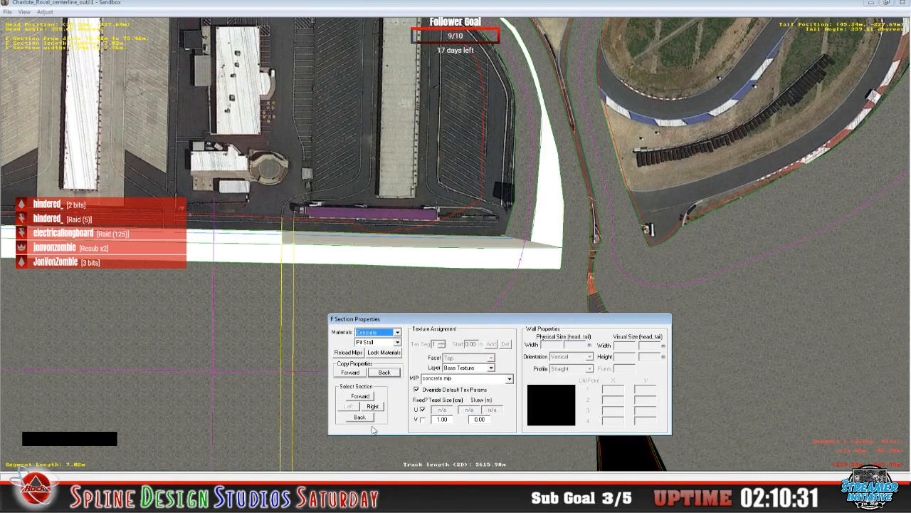
left_click(385, 373)
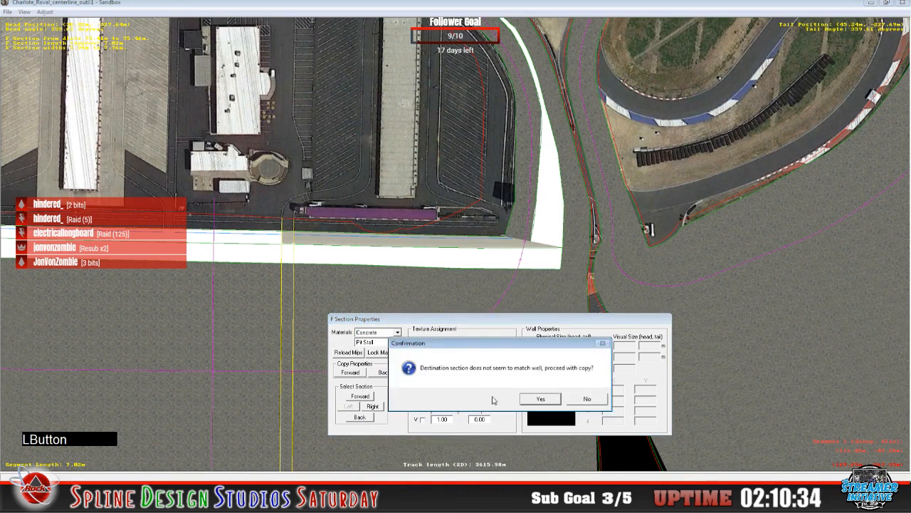
left_click(540, 398)
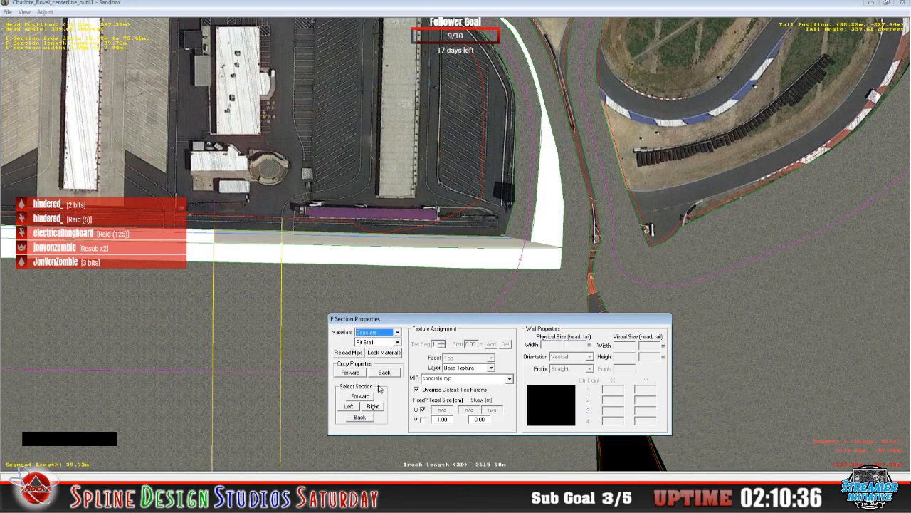
left_click(384, 373)
left_click(533, 402)
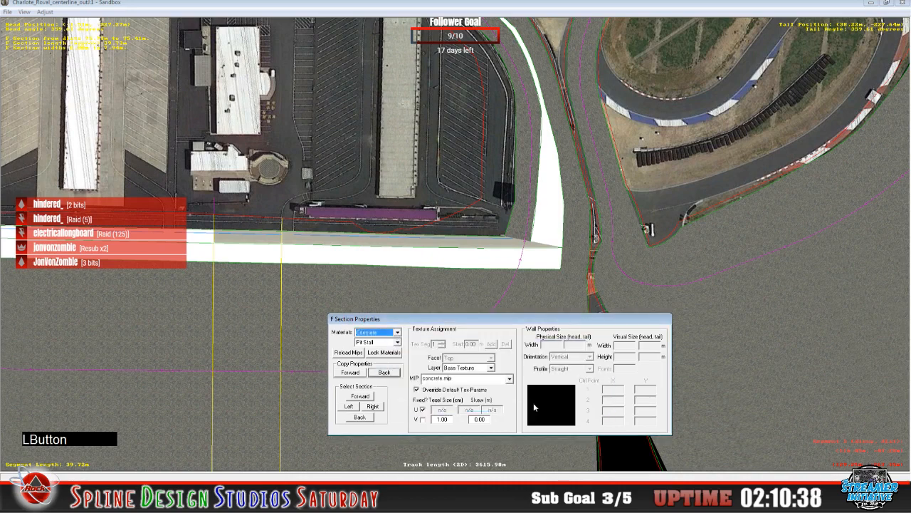
- Recenter the plan view on the untextured part of the strip and copy the concrete properties backward onto the next short section
left_click(312, 10)
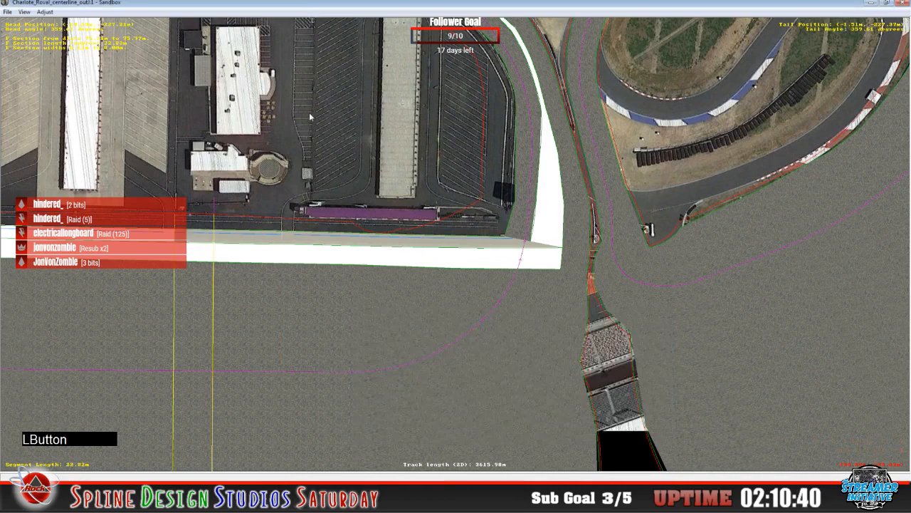
key("c")
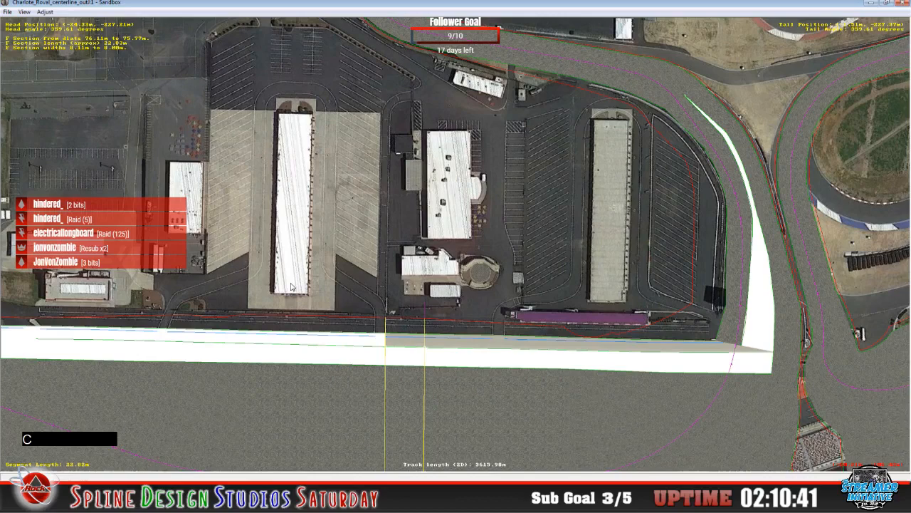
key("c")
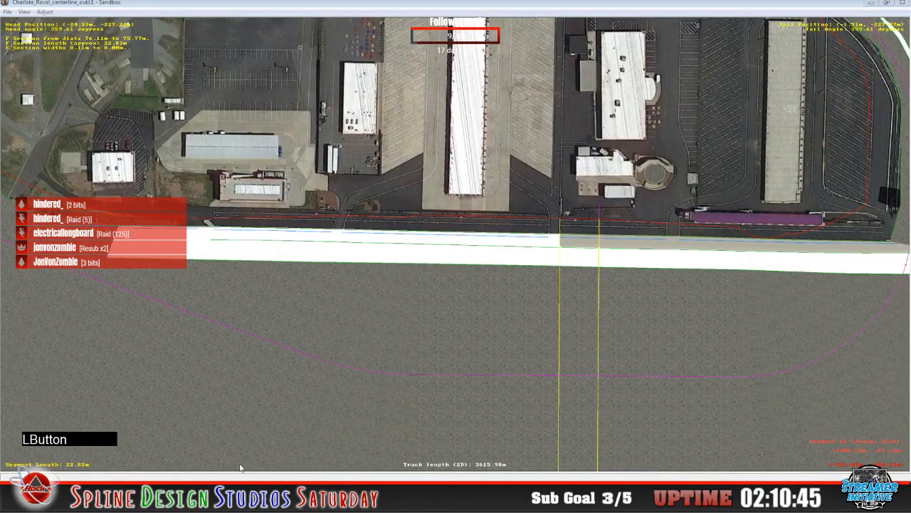
left_click(243, 439)
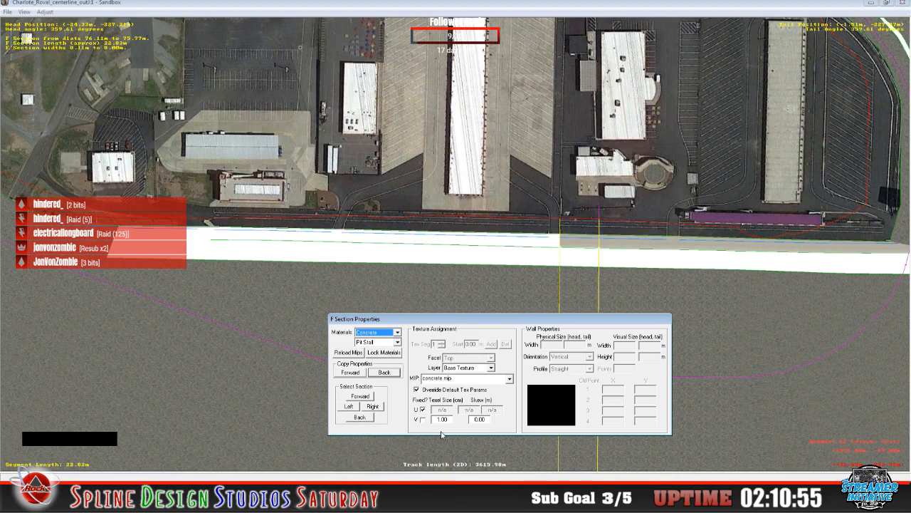
left_click(423, 410)
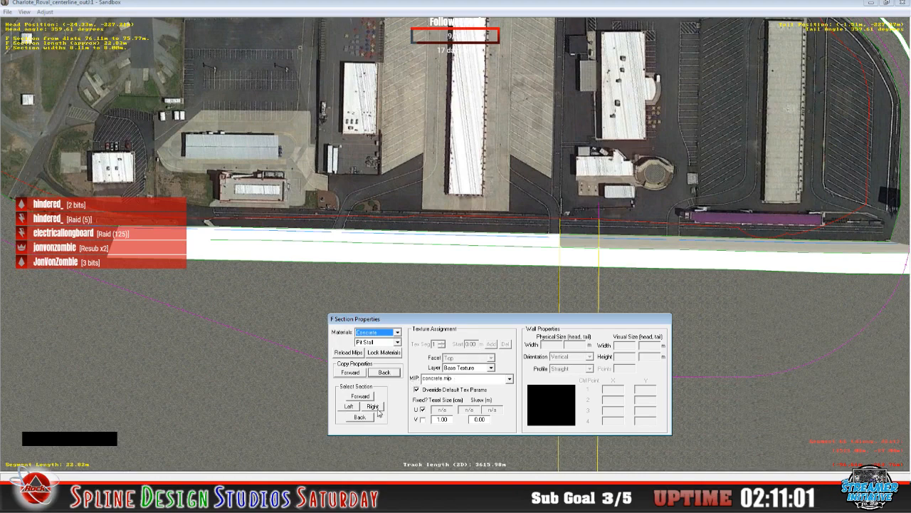
left_click(385, 374)
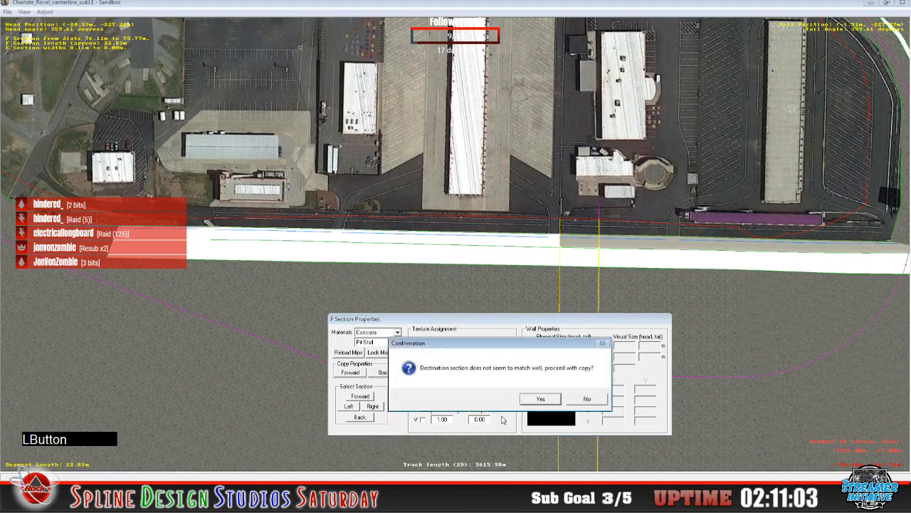
left_click(539, 400)
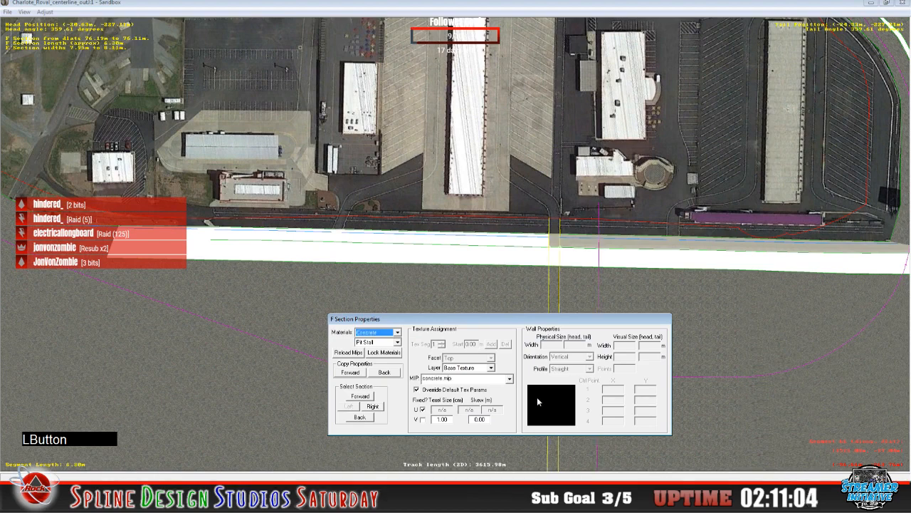
- Copy the concrete properties backward onto the long straight section and the curved section behind it
left_click(389, 358)
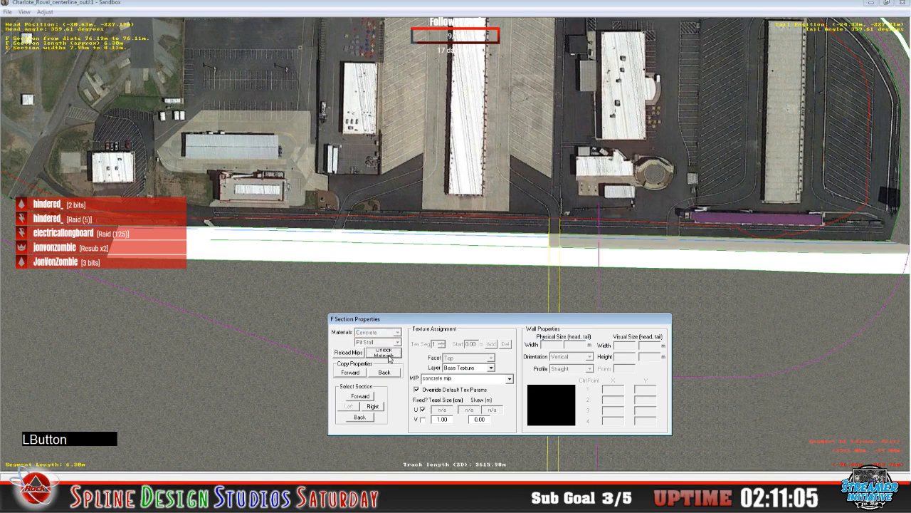
left_click(389, 358)
left_click(385, 372)
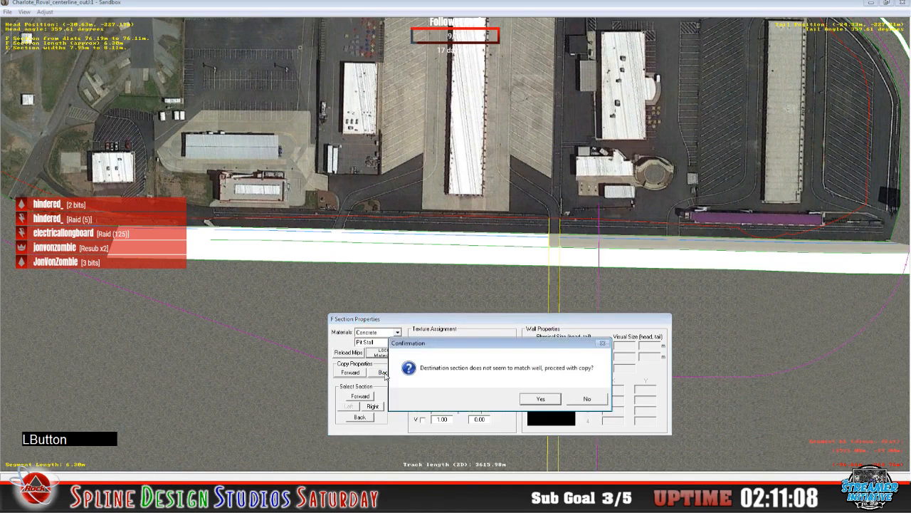
left_click(533, 400)
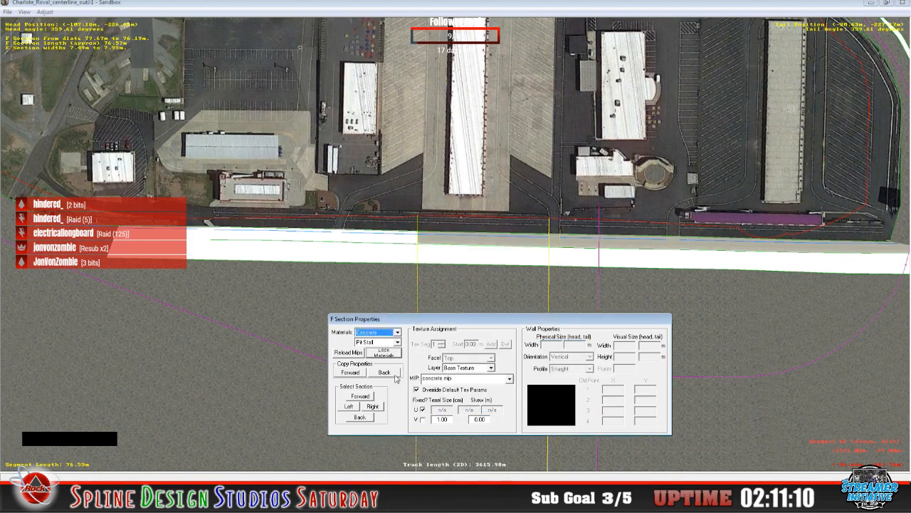
left_click(385, 374)
left_click(532, 401)
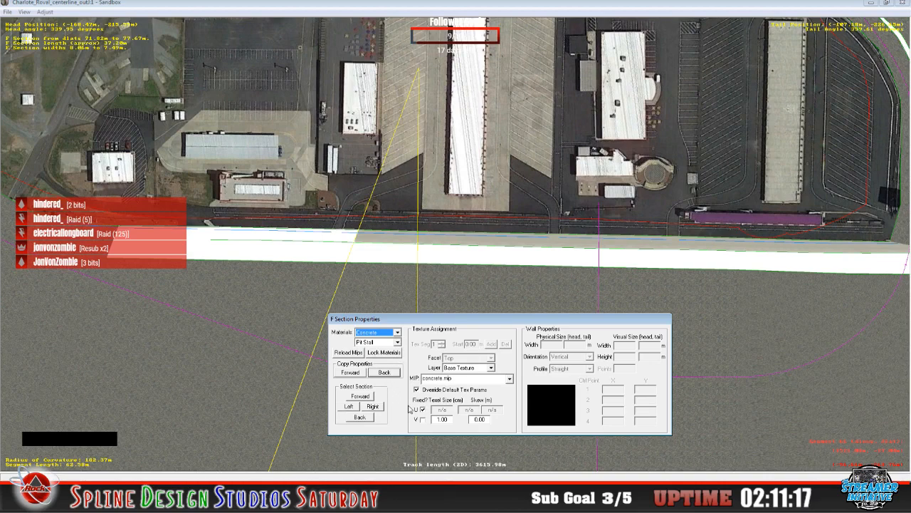
- Continue copying the concrete pit stall properties backward through the last four sections to the end of the strip
left_click(385, 372)
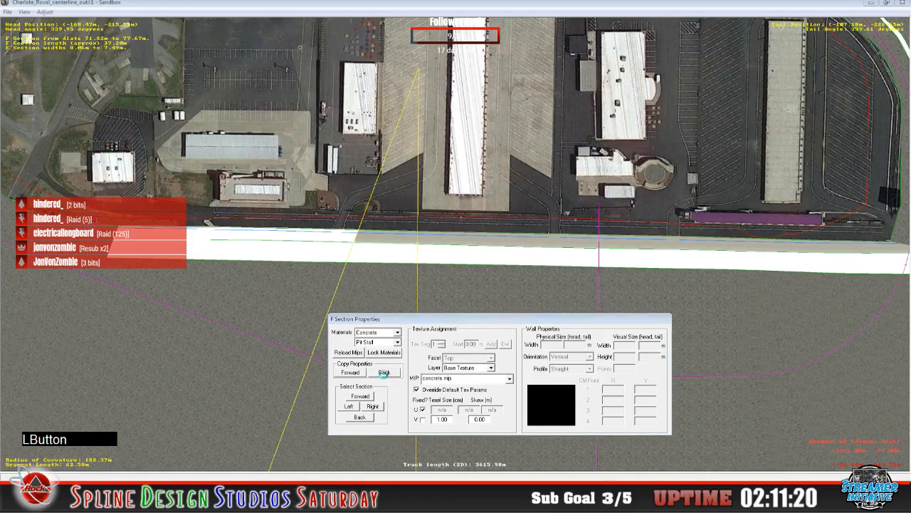
left_click(535, 400)
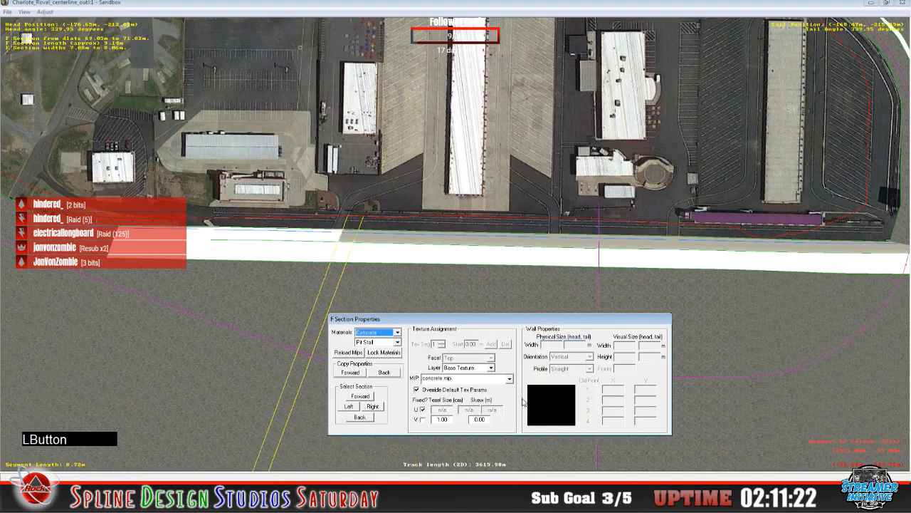
left_click(386, 373)
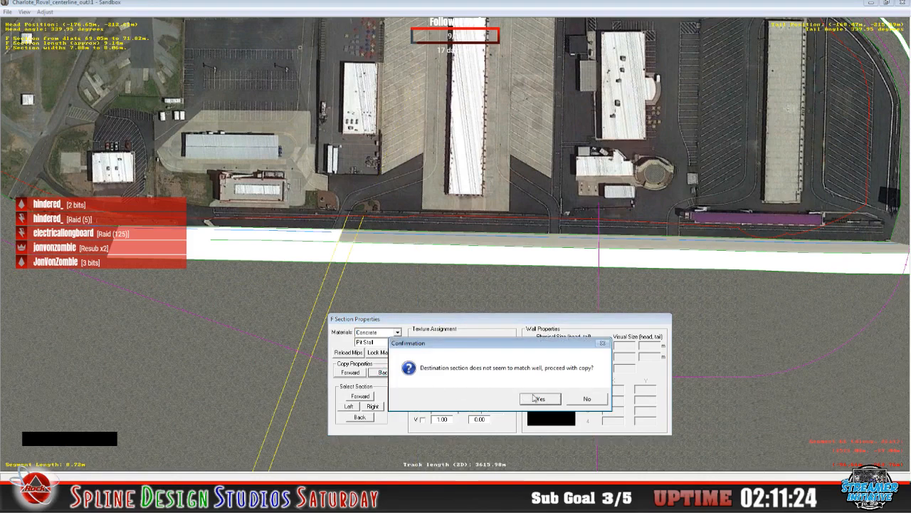
left_click(535, 399)
left_click(385, 373)
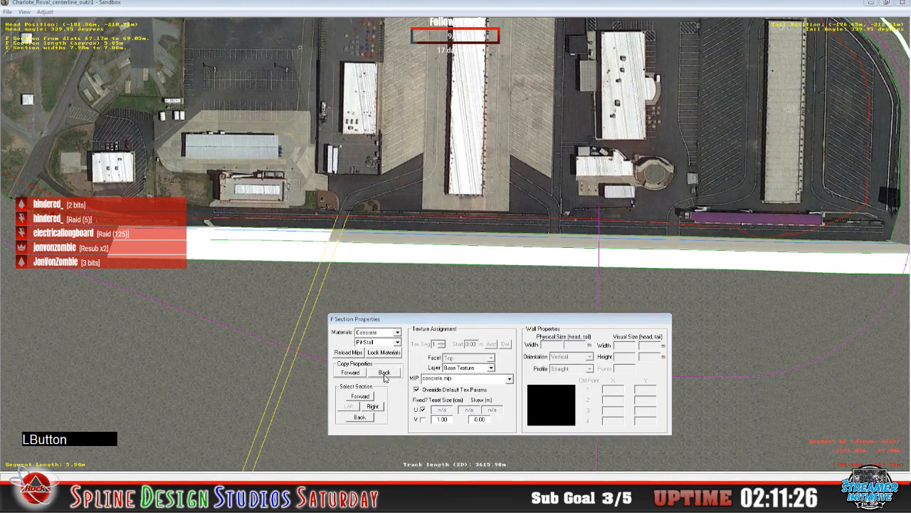
left_click(530, 401)
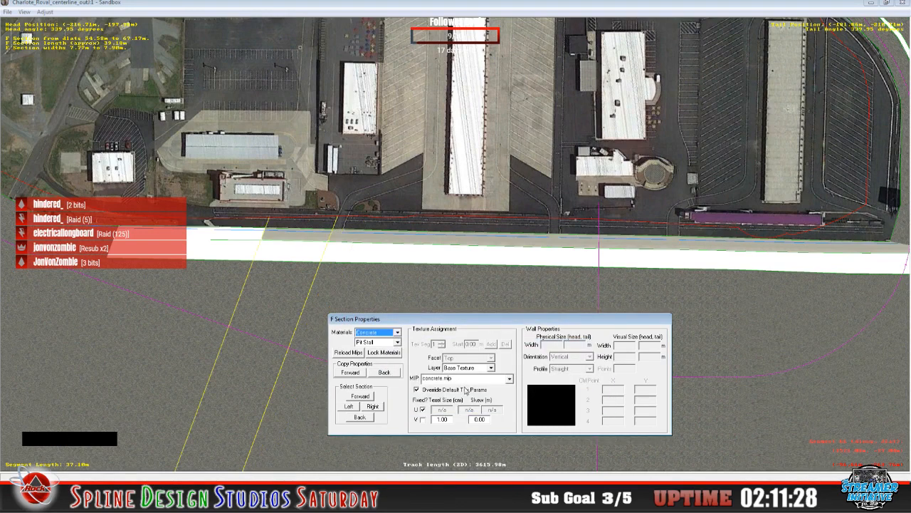
left_click(389, 373)
left_click(536, 399)
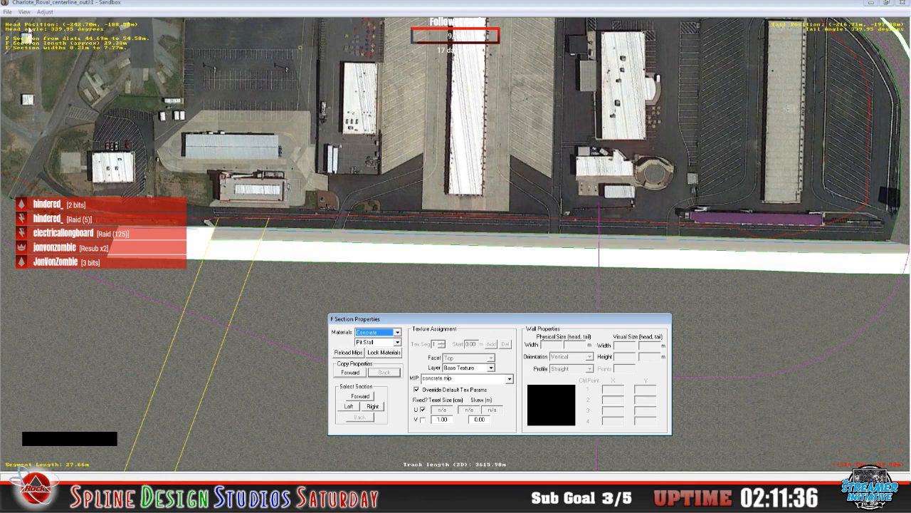
- Display the extended surface types in the plan view and check the whole concrete strip up to the corner
left_click(25, 12)
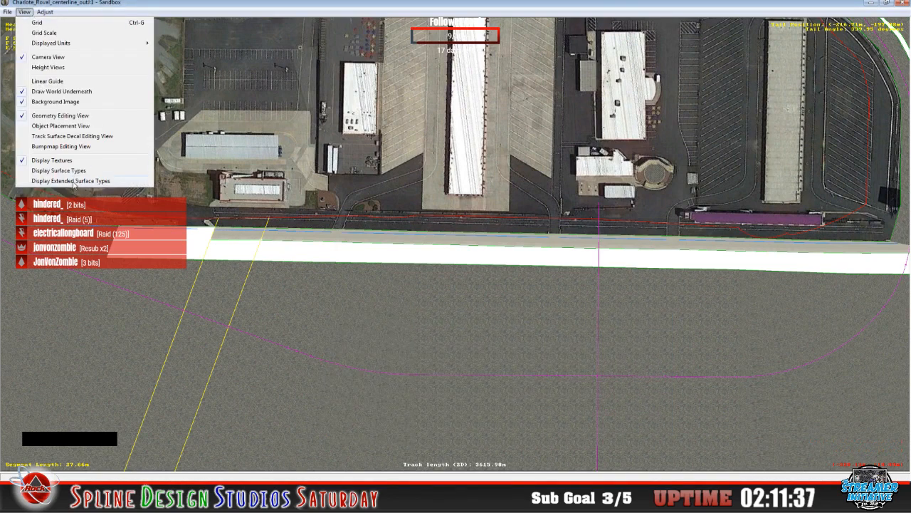
left_click(73, 184)
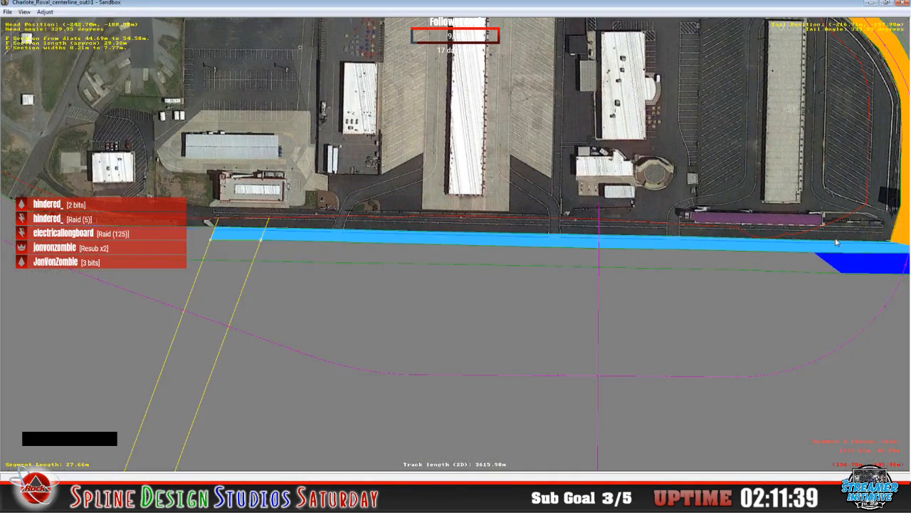
left_click(281, 3)
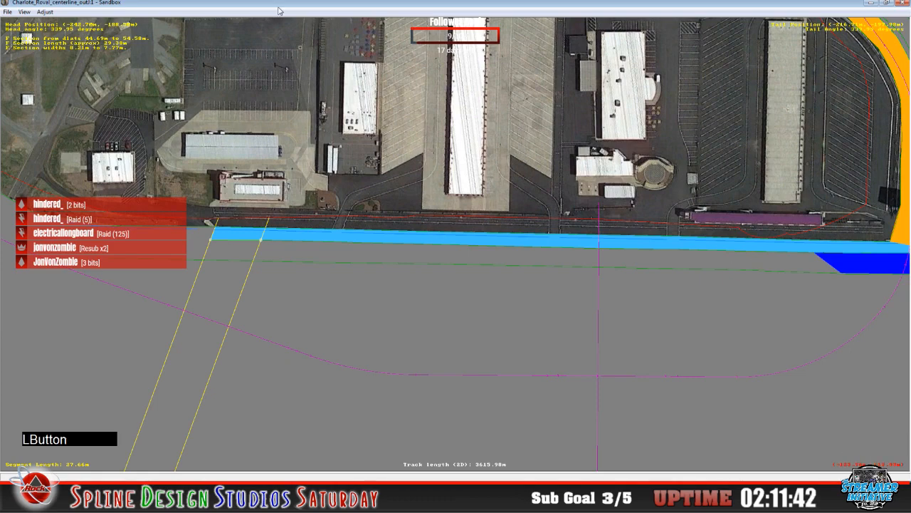
key("c")
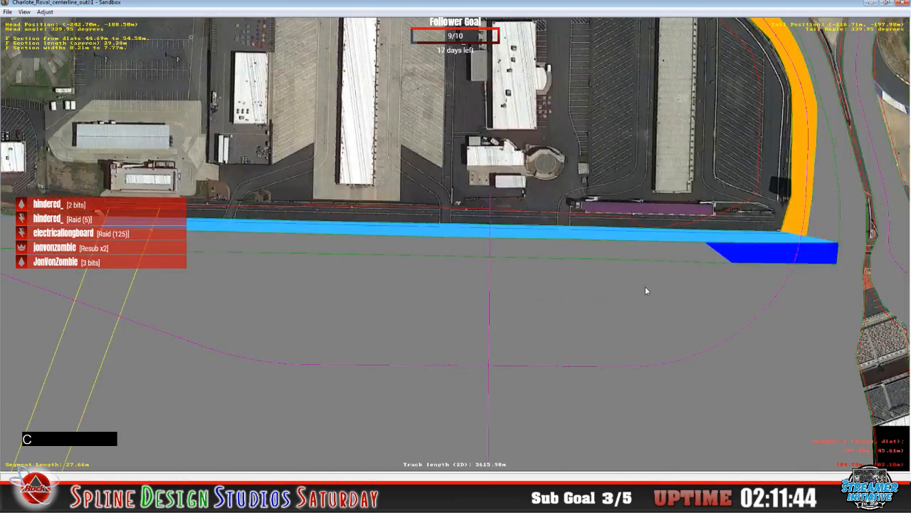
- Select the dark blue section below the strip's corner end and switch the plan view back to textures
left_click(807, 265)
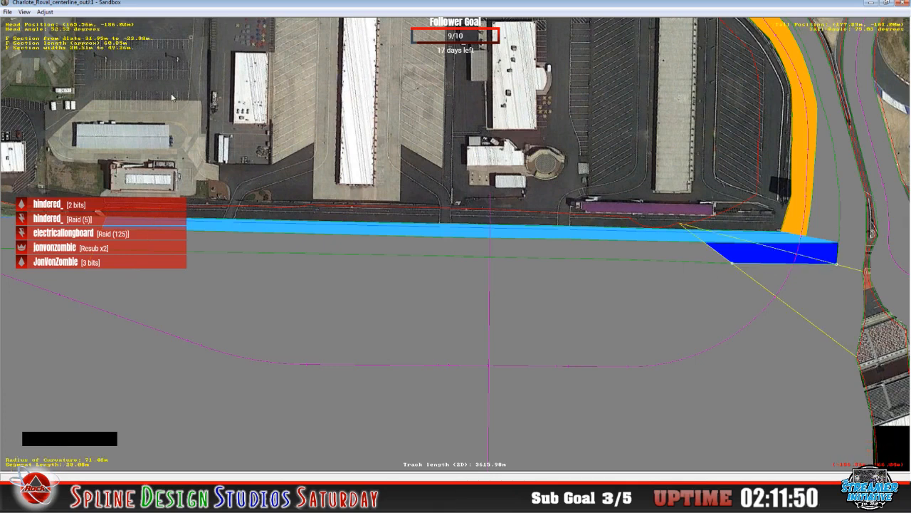
left_click(24, 12)
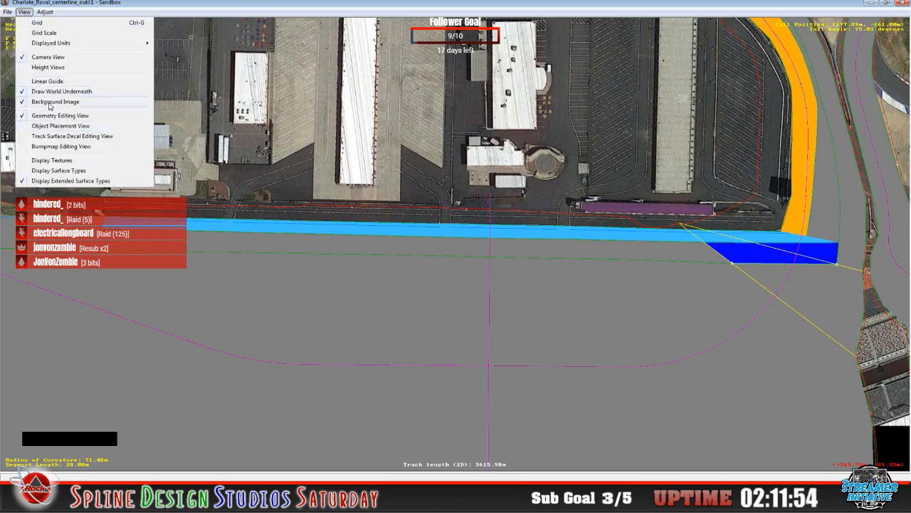
left_click(51, 160)
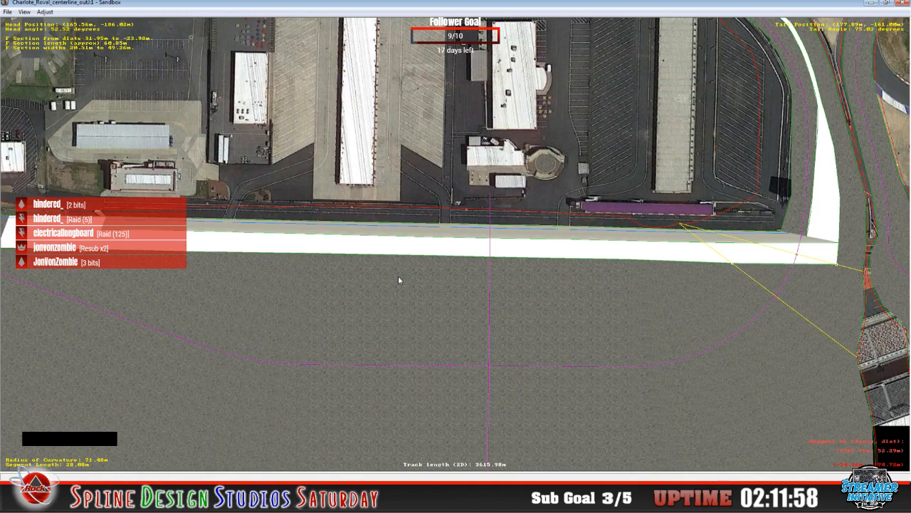
- Nudge the boundary point at the segment joint on the white section's outer edge slightly toward pit road, widening the dark pit road section beside it
key("c")
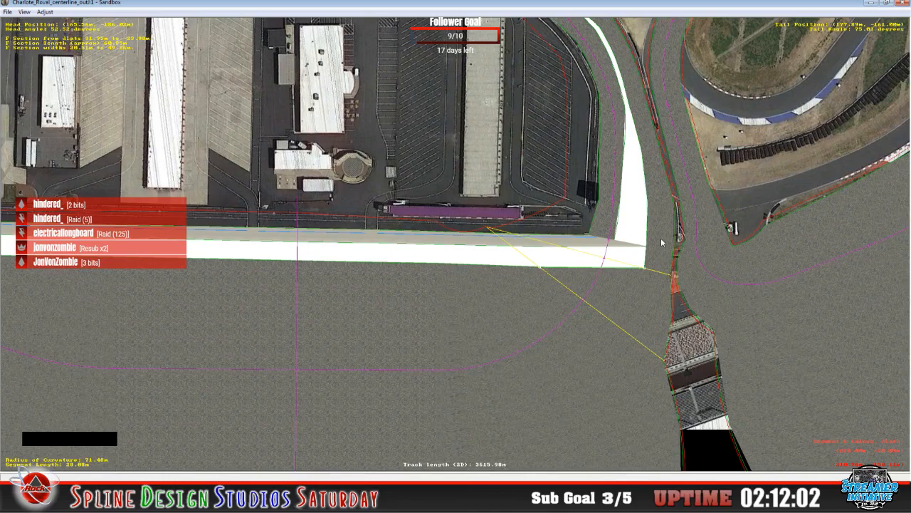
key("z")
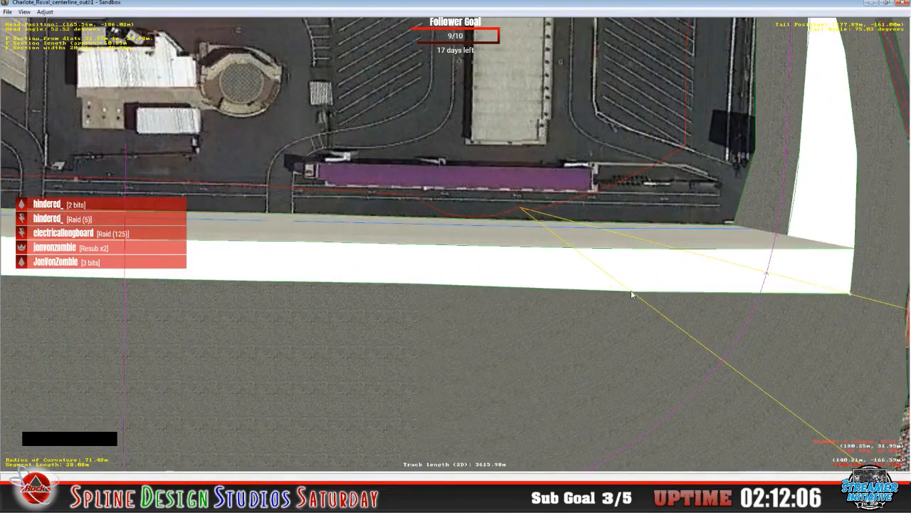
left_click(632, 295)
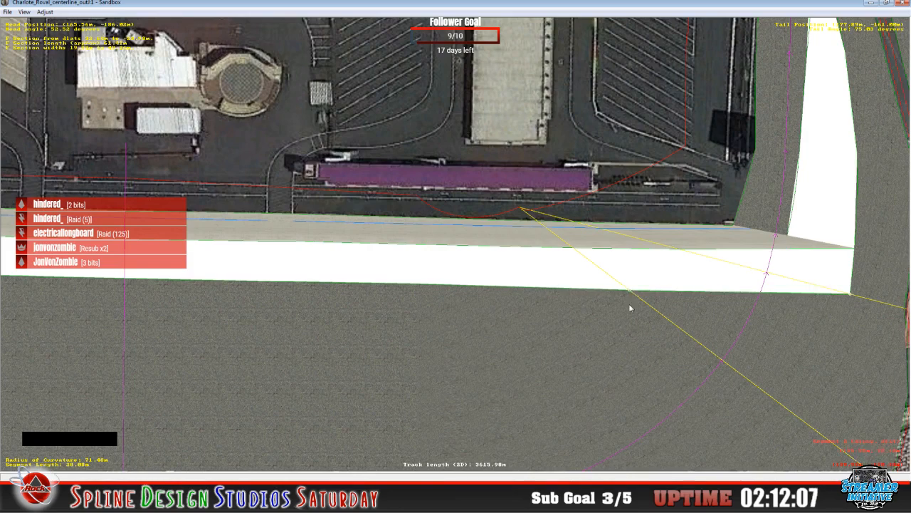
key("c")
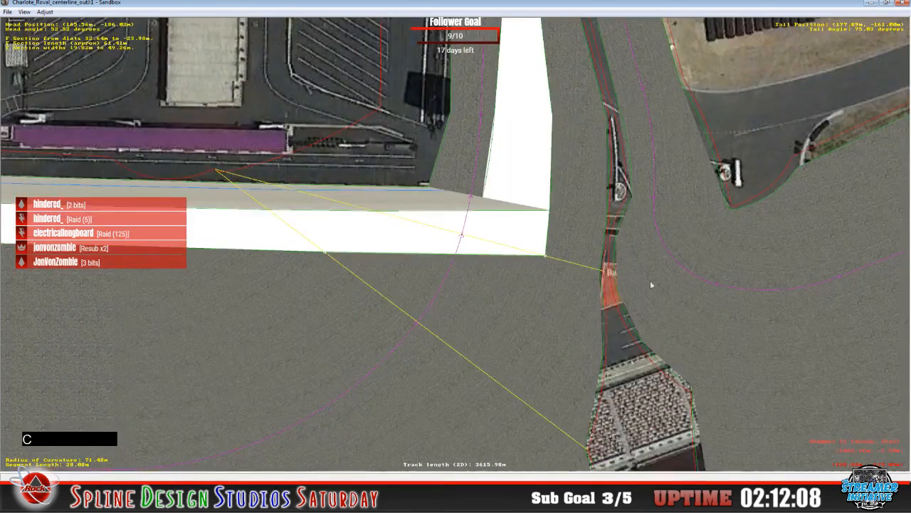
left_click(503, 255)
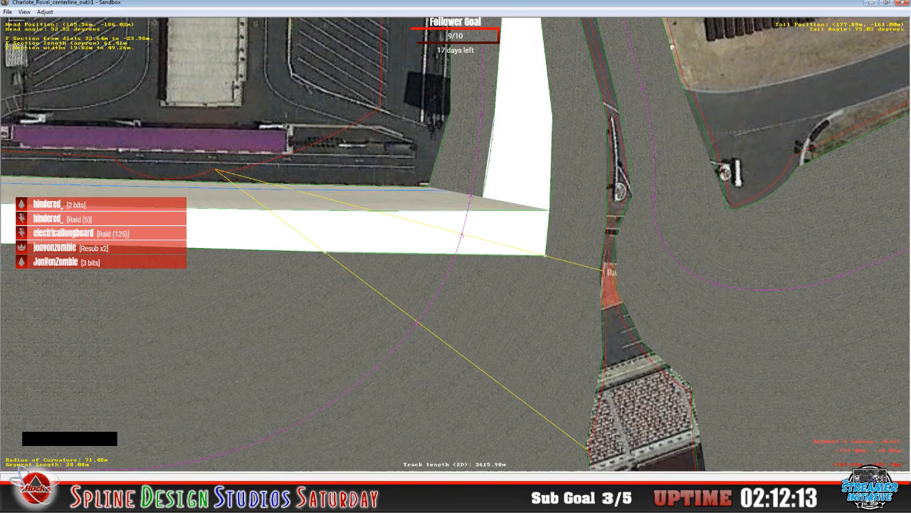
left_click(416, 289)
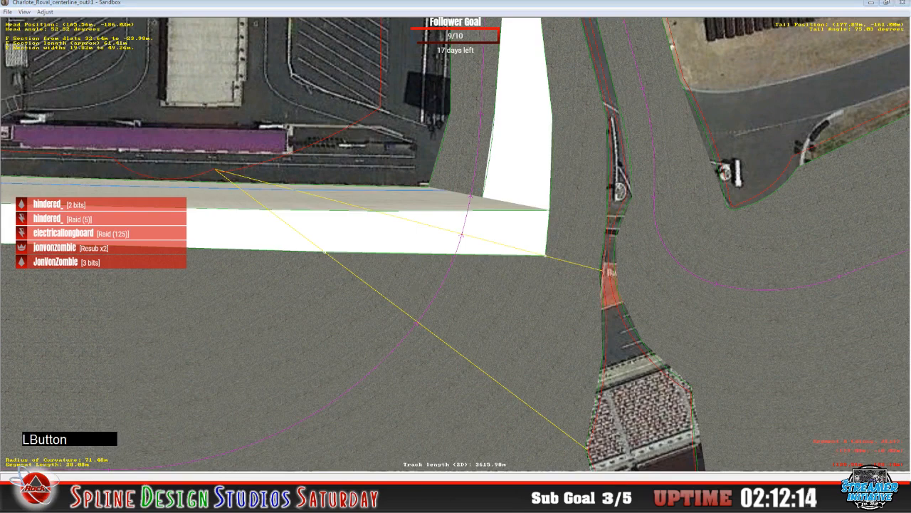
- Assign asphalt.mip as the base texture of the selected asphalt pit road section near the strip's corner end
double_click(241, 442)
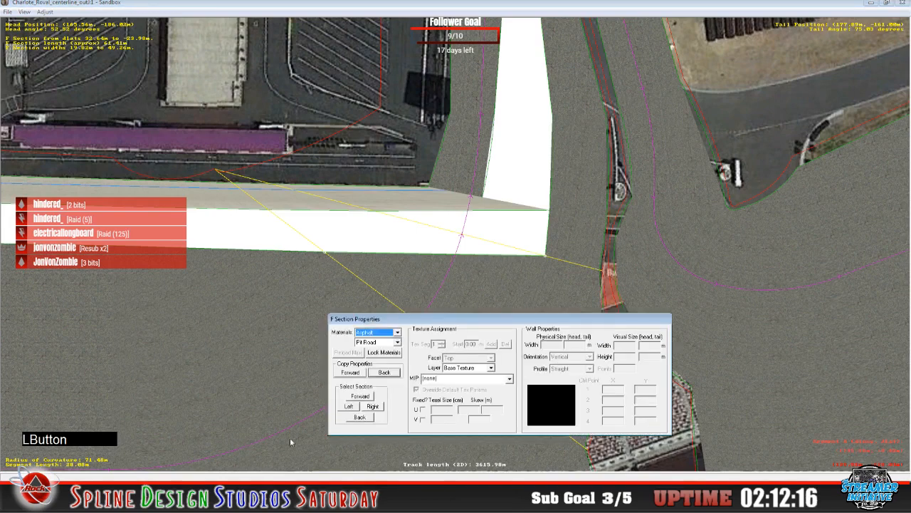
left_click(509, 378)
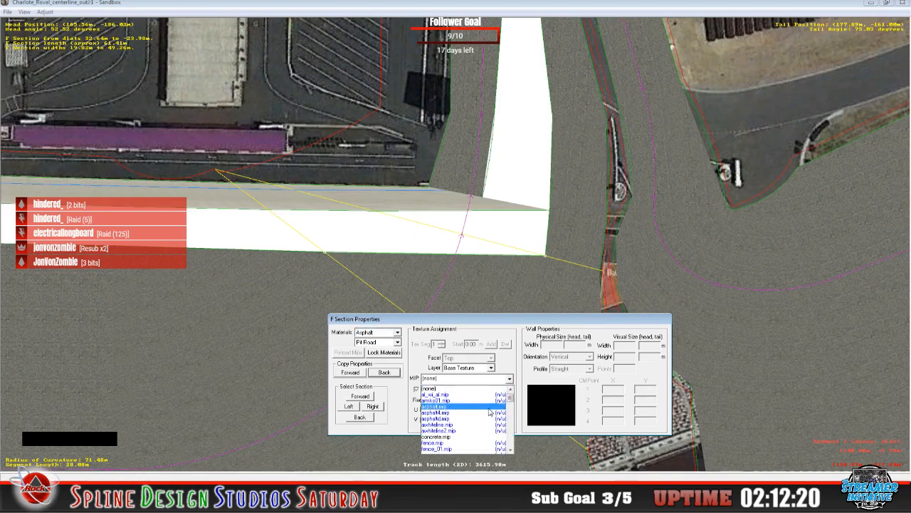
left_click(489, 407)
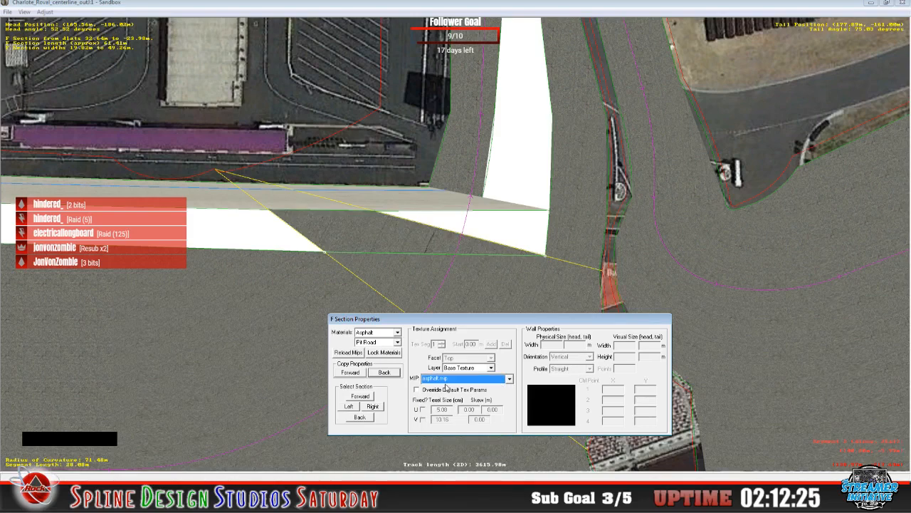
- Check the neighbouring racing surface's texture scale, then override the pit road section's default texture parameters with U and V texel sizes of 1.00 cm
left_click(373, 408)
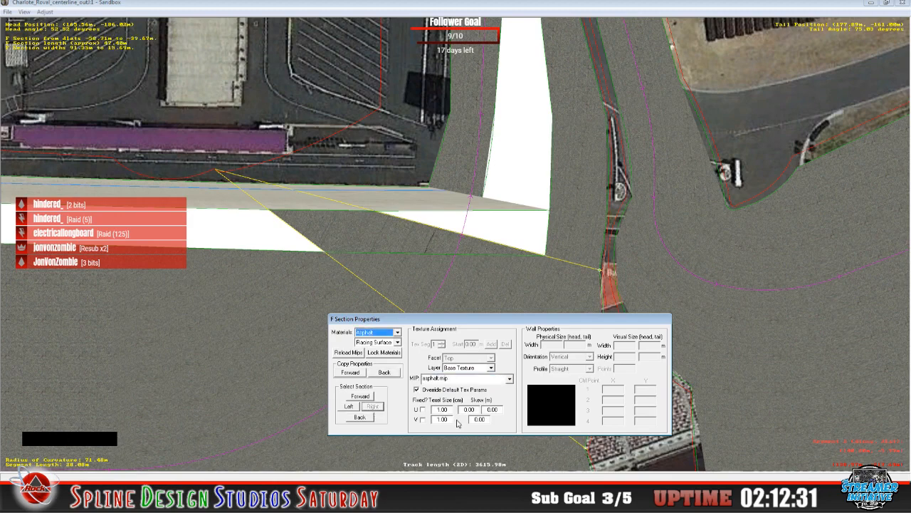
left_click(348, 406)
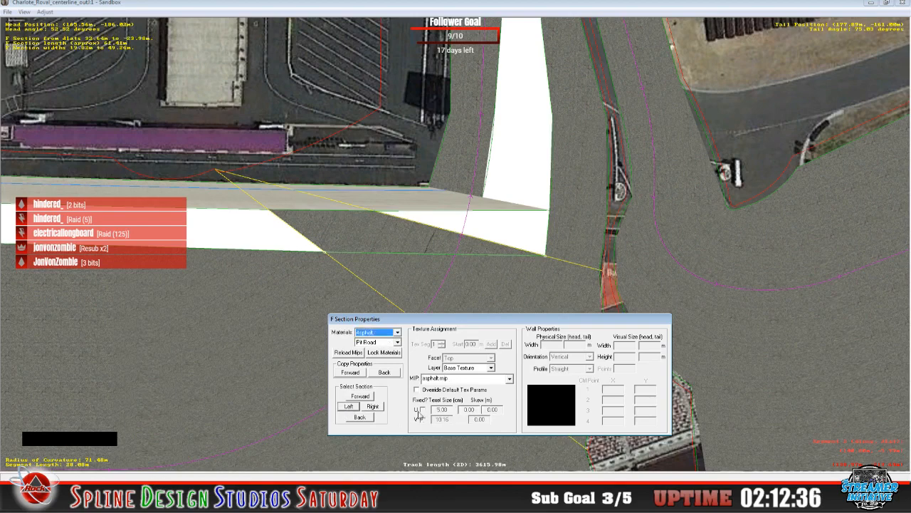
left_click(416, 389)
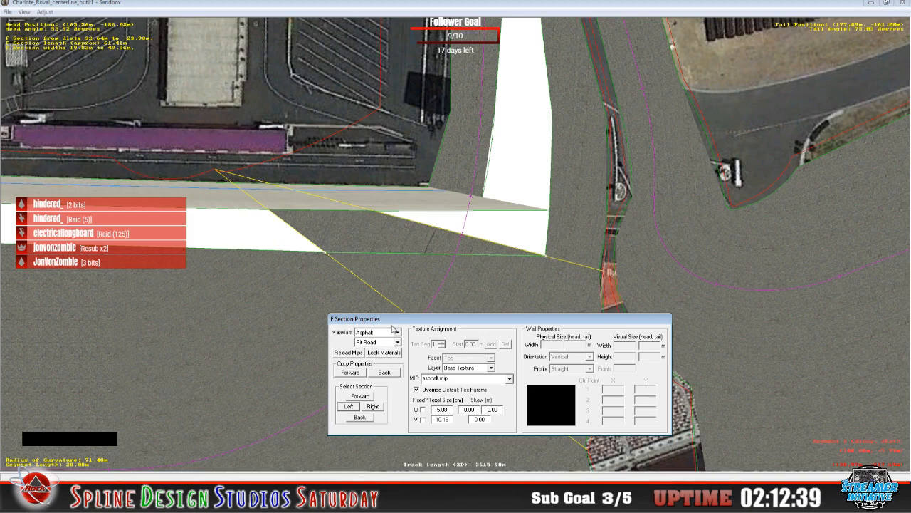
left_click(442, 410)
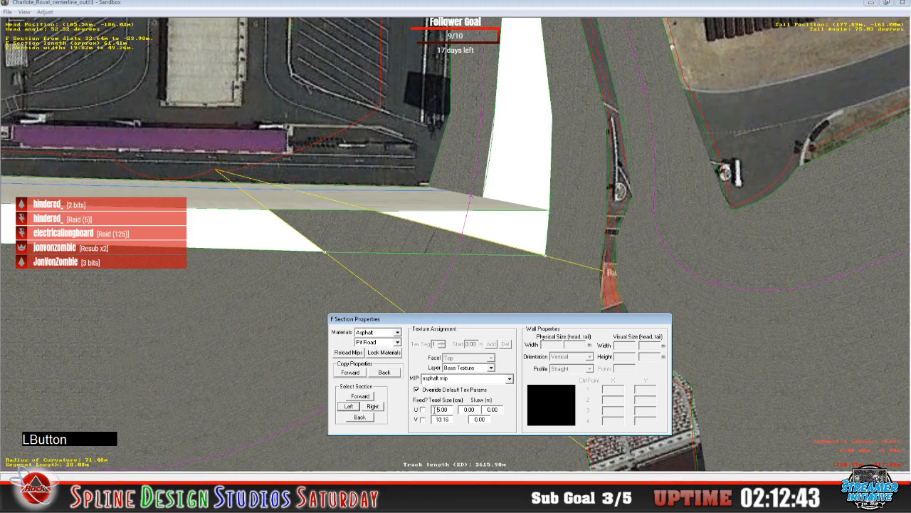
key("Delete")
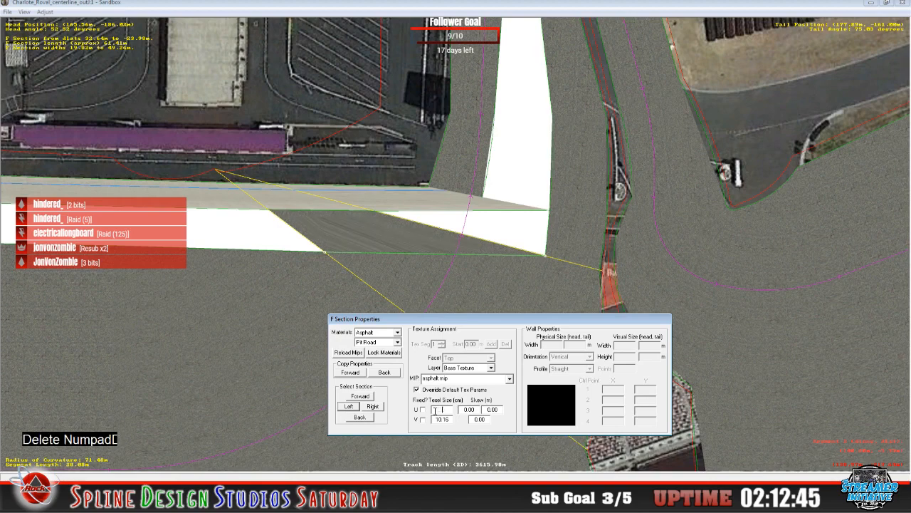
type("1.00")
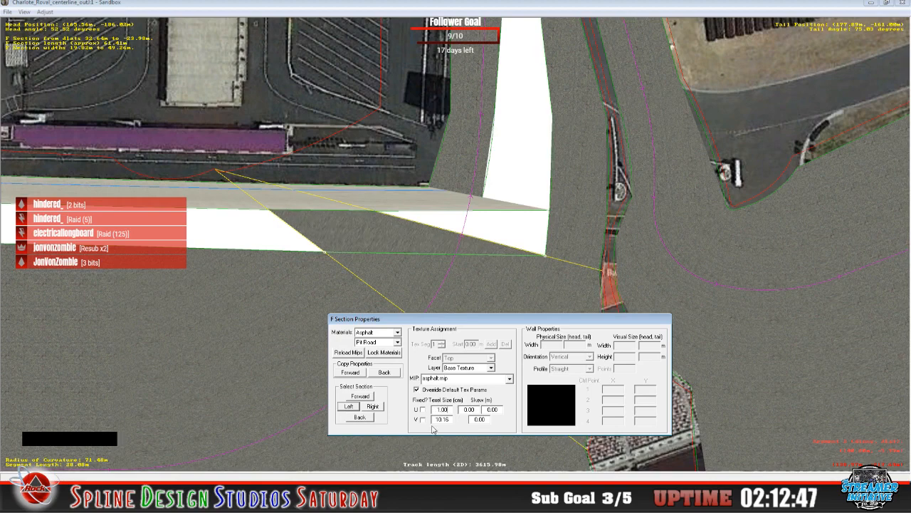
left_click(434, 419)
key("Delete")
key("Delete")
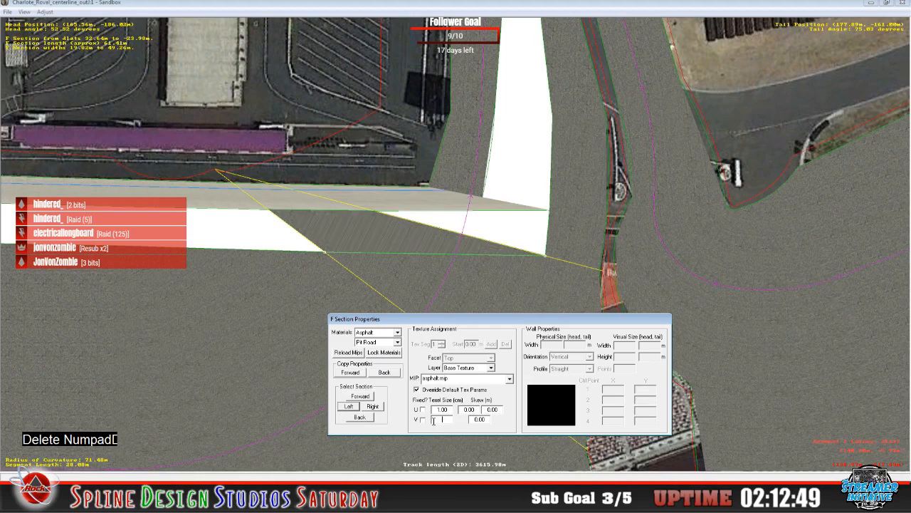
type("1.00")
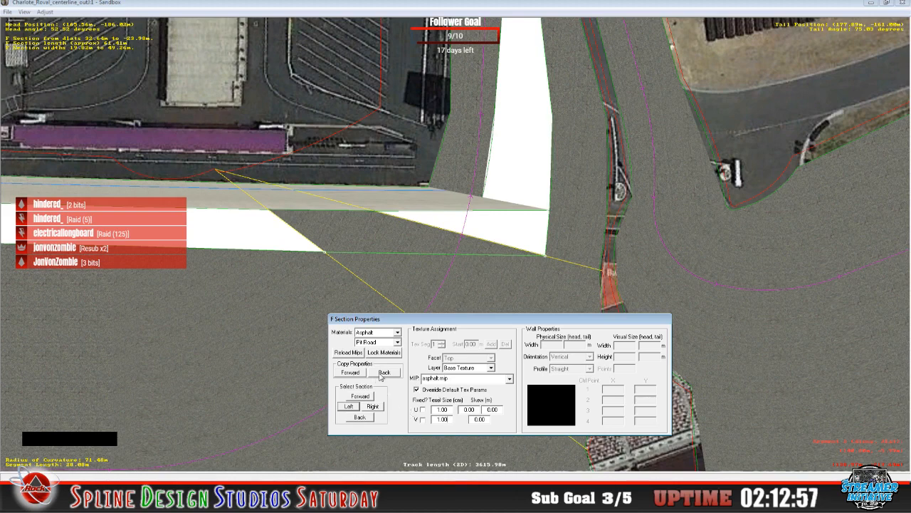
- Copy the asphalt pit road properties backward onto the next two sections along the concrete strip
left_click(381, 376)
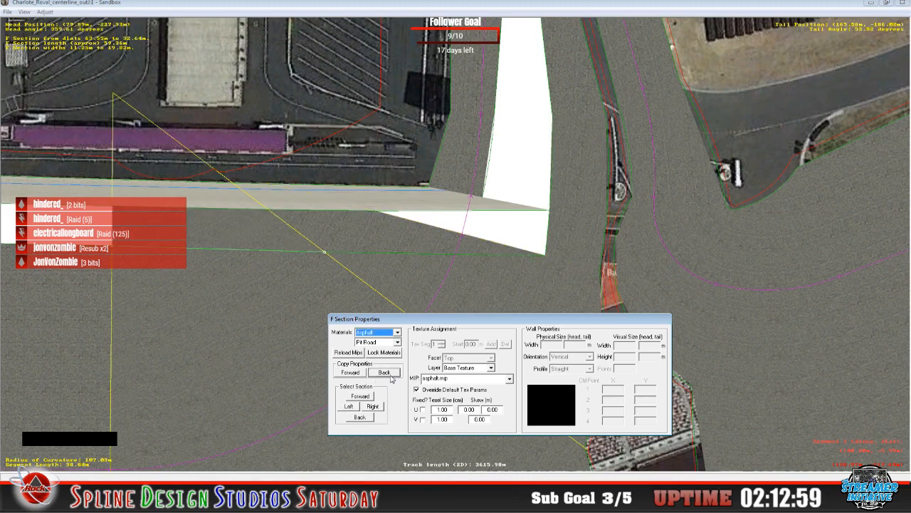
left_click(390, 375)
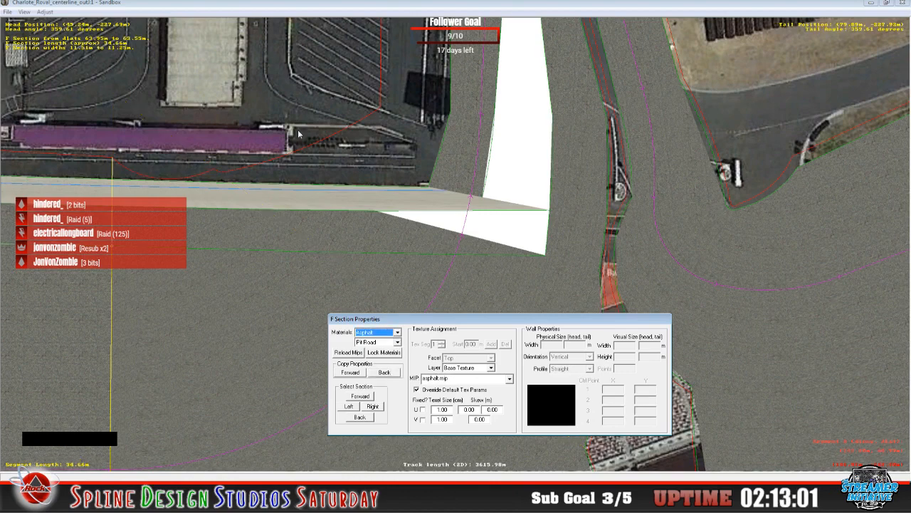
left_click(306, 11)
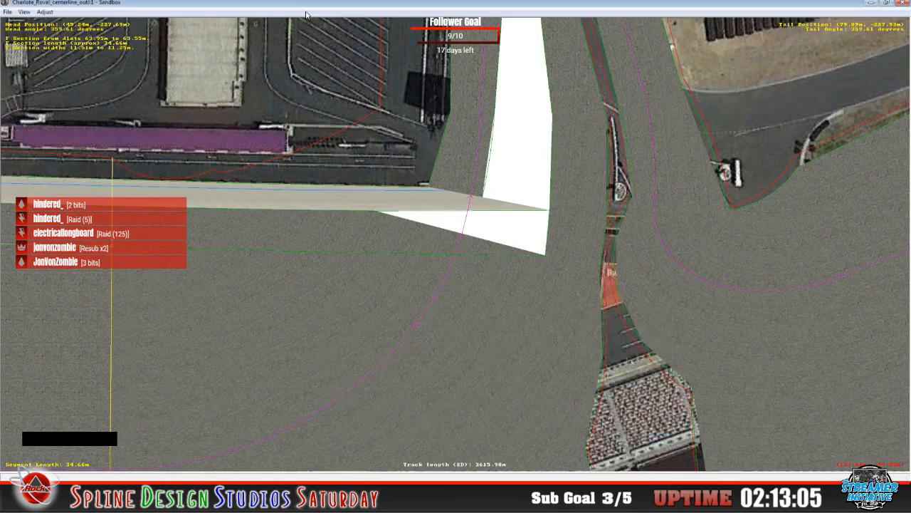
- Continue copying the asphalt pit road properties backward along the straight, through the long section past the middle of the strip
key("x")
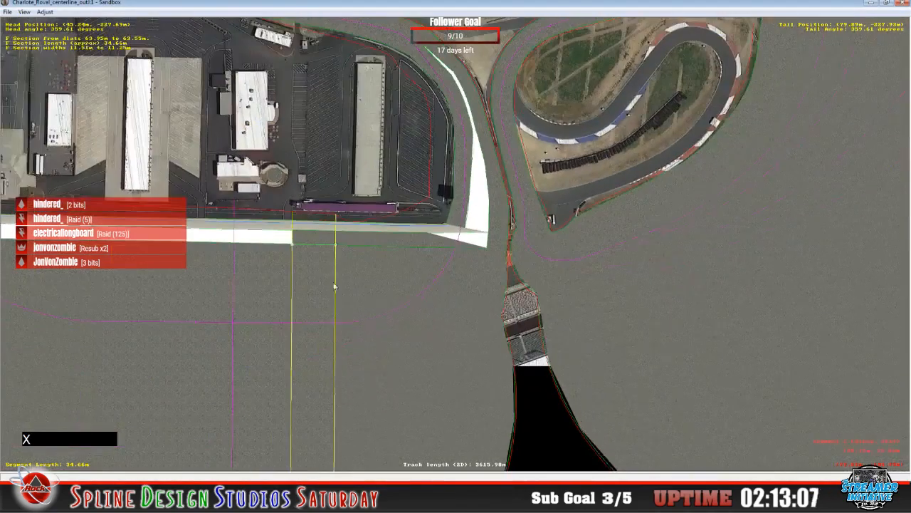
key("c")
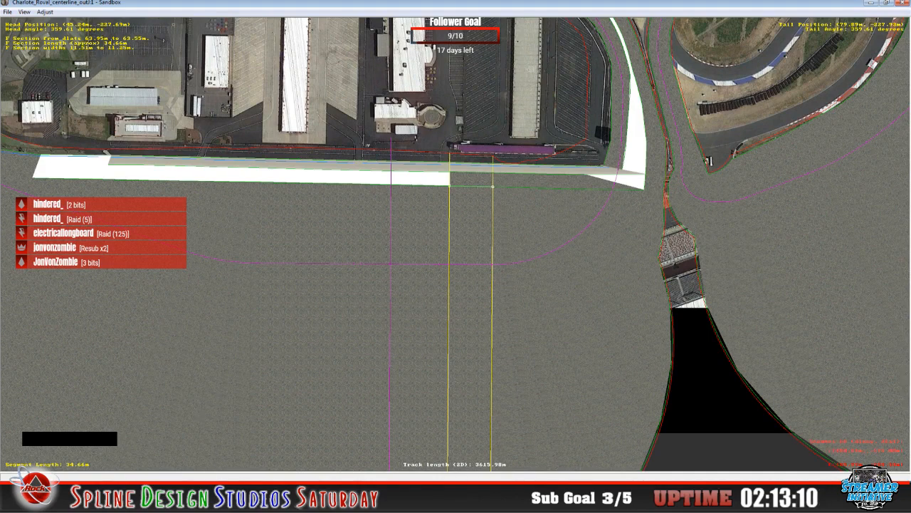
left_click(236, 439)
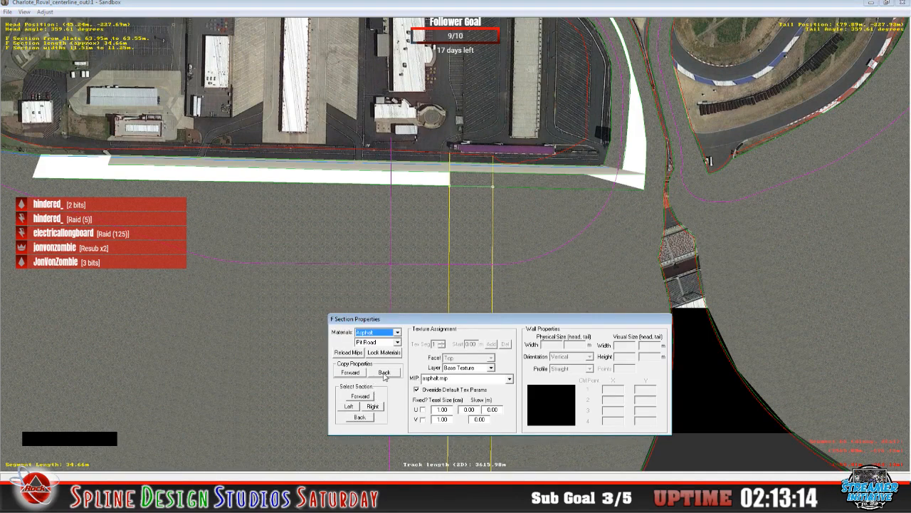
left_click(384, 373)
left_click(385, 373)
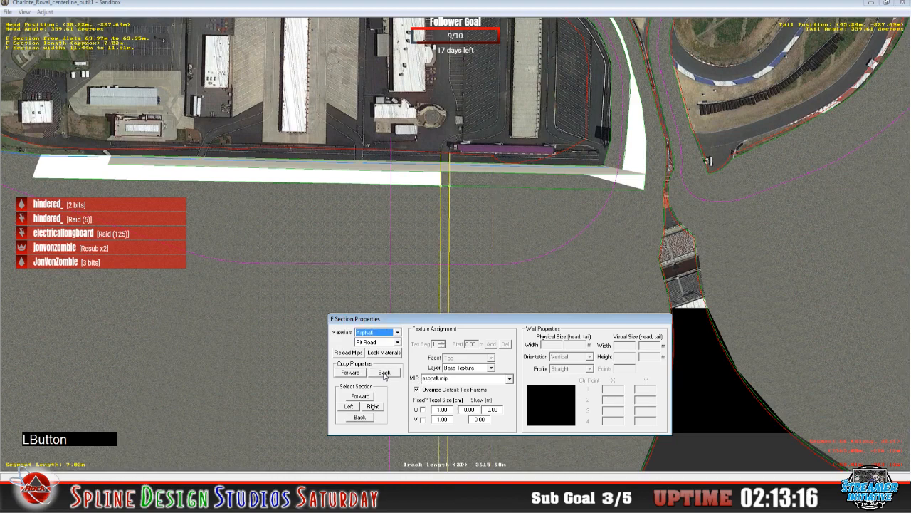
left_click(384, 373)
left_click(384, 373)
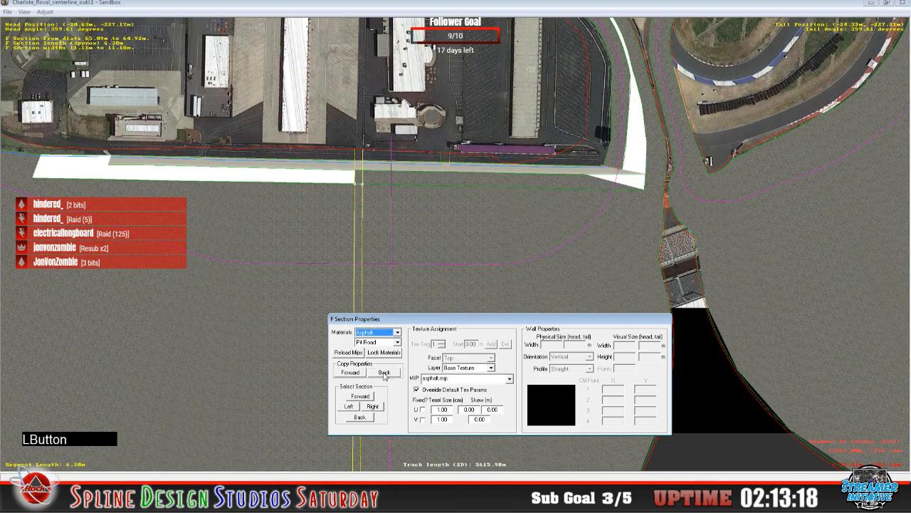
left_click(384, 373)
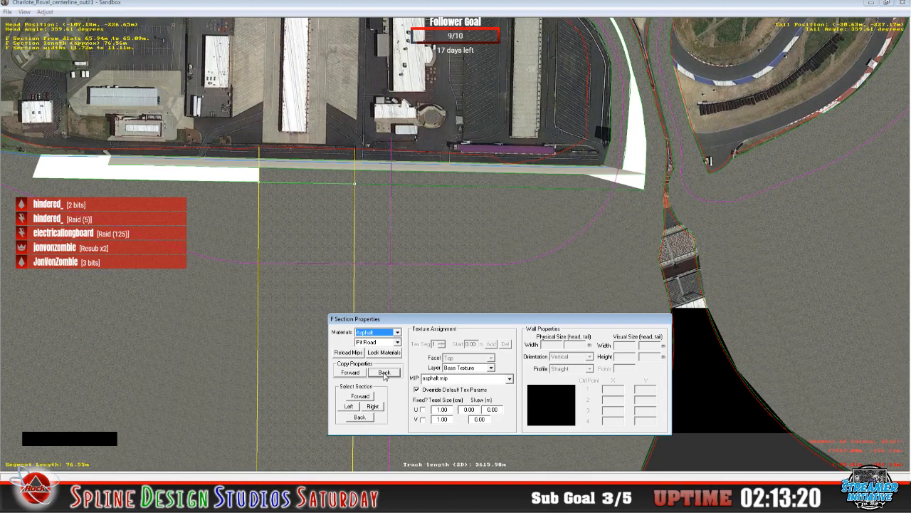
- Copy the asphalt pit road properties backward through the remaining white sections to the far end of the pit strip
left_click(384, 373)
left_click(385, 373)
left_click(384, 373)
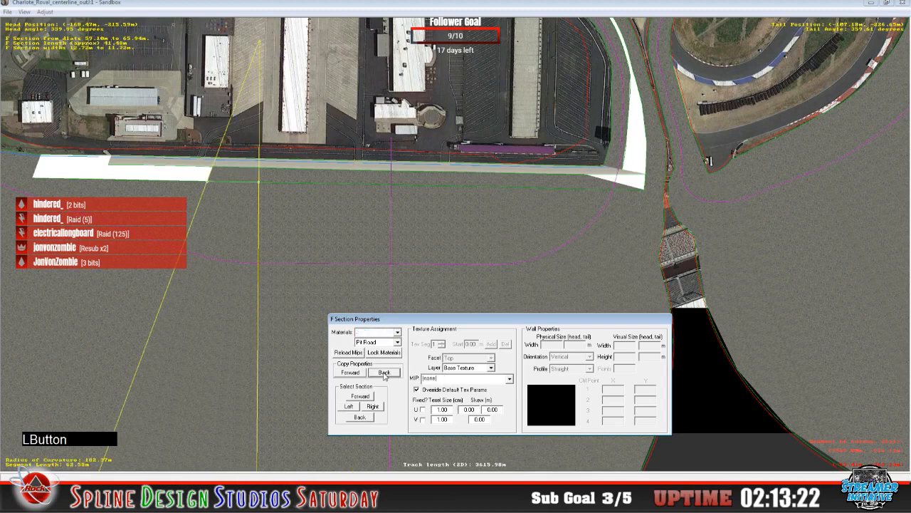
left_click(384, 373)
left_click(384, 373)
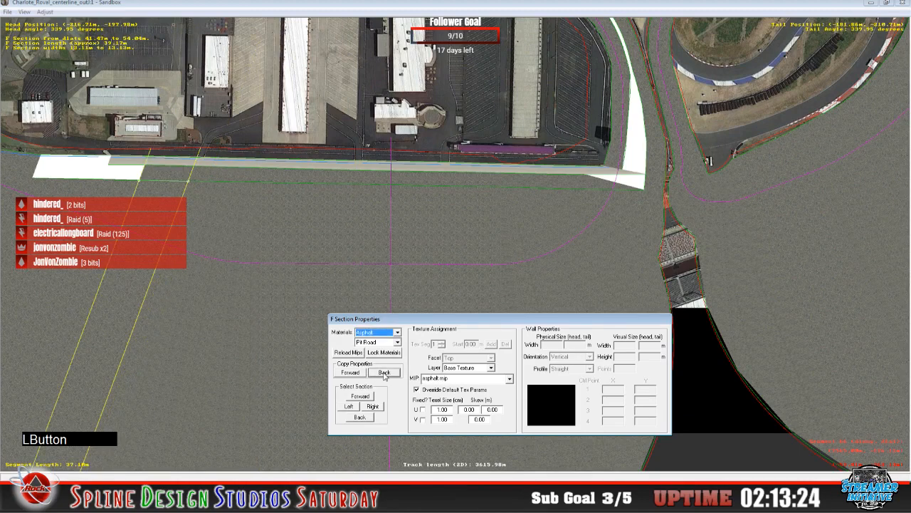
left_click(384, 373)
left_click(385, 373)
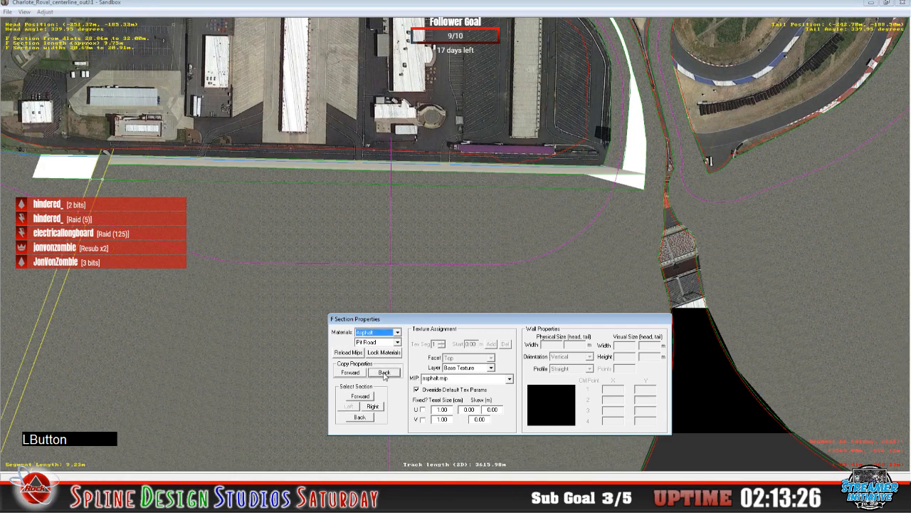
left_click(384, 373)
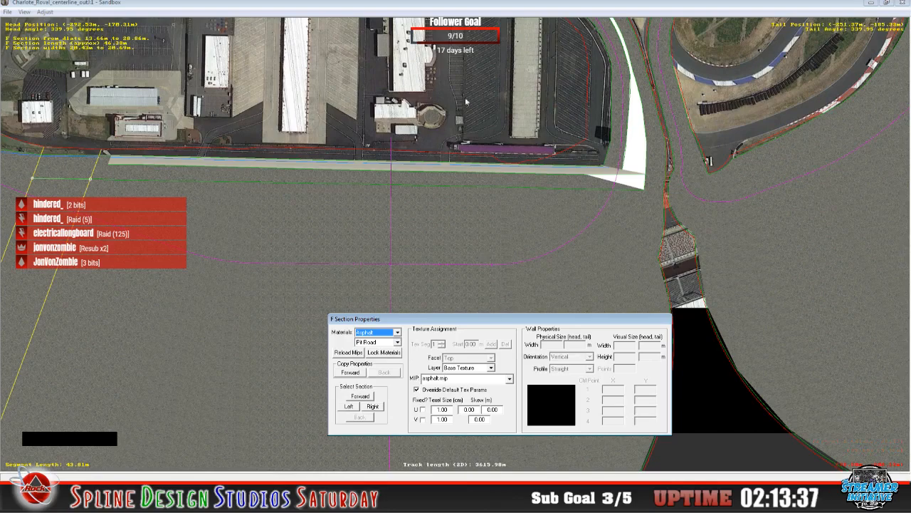
left_click(388, 184)
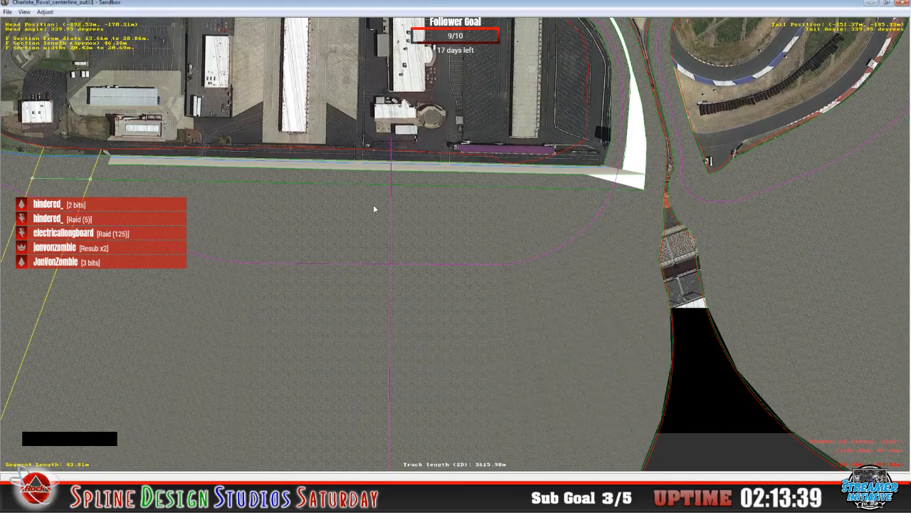
- Examine the new asphalt edge along the concrete strip and the untextured white sections around its corner end
key("z")
key("c")
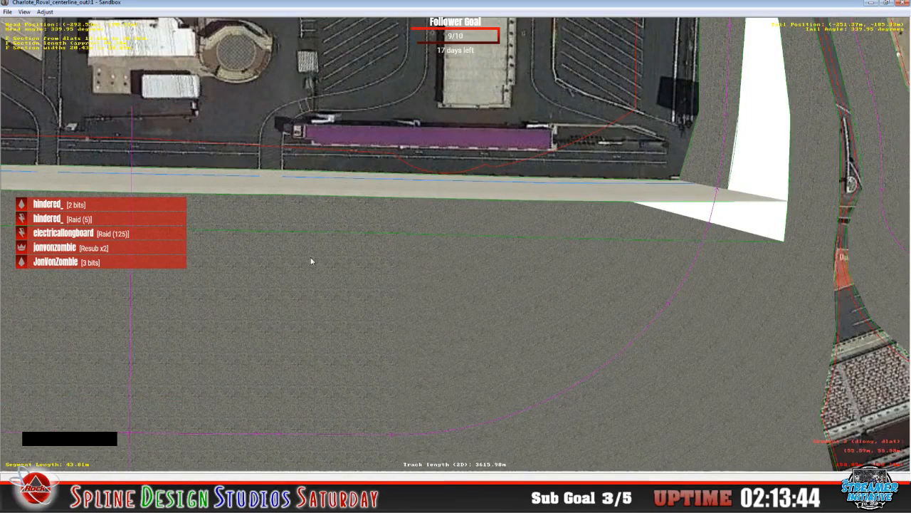
key("x")
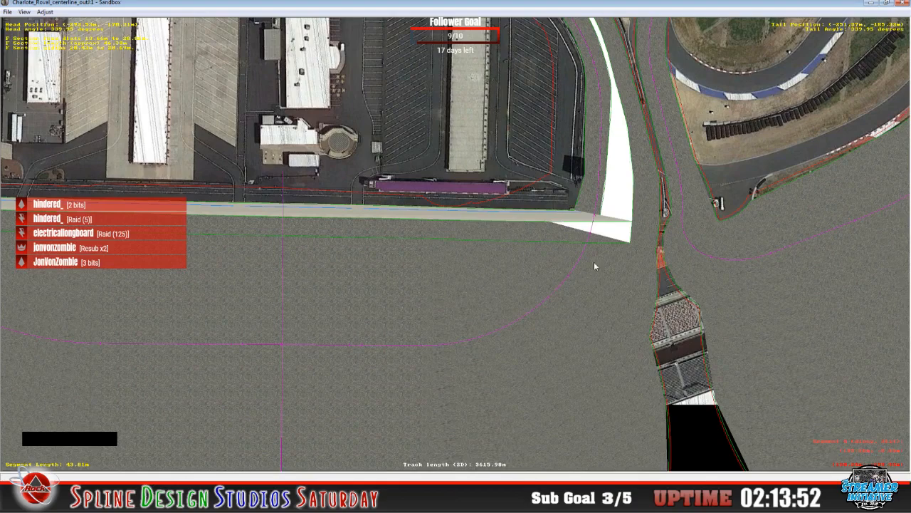
key("c")
key("z")
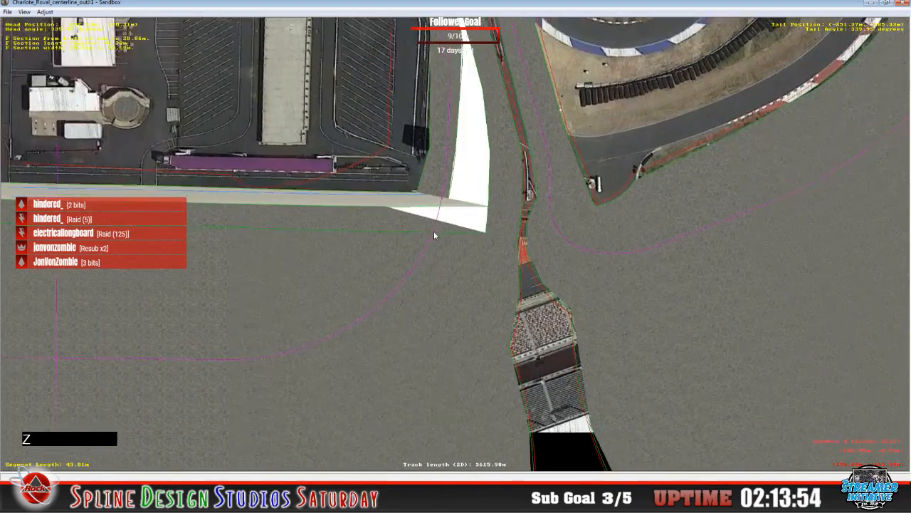
key("z")
key("c")
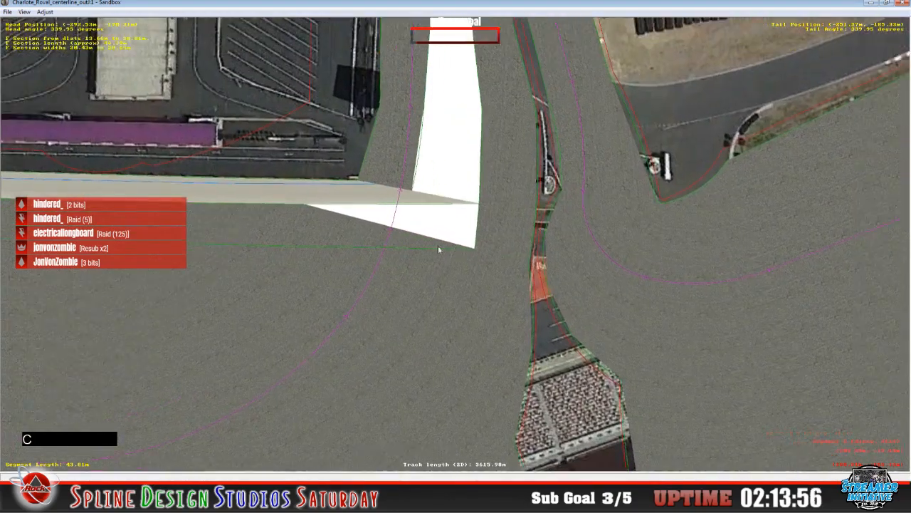
- Copy the asphalt pit road properties forward onto the white wedge section at the corner end of the concrete strip
left_click(479, 228)
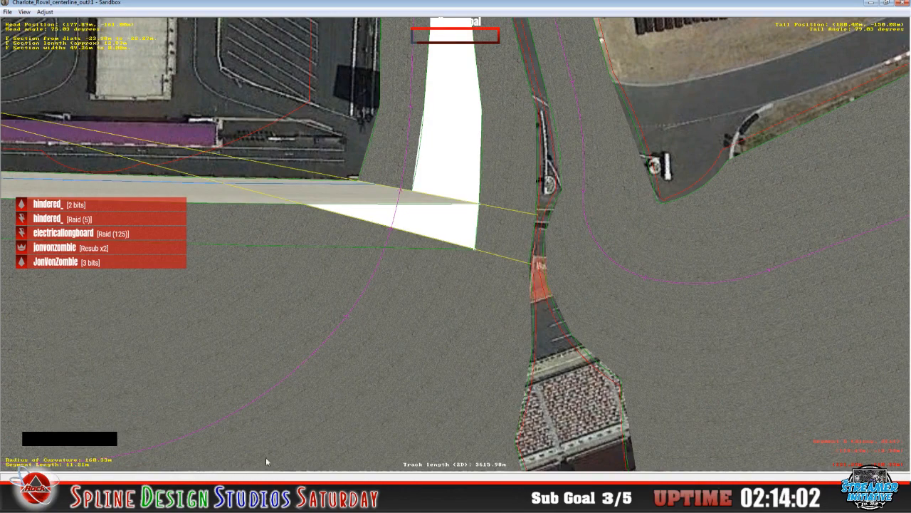
left_click(339, 249)
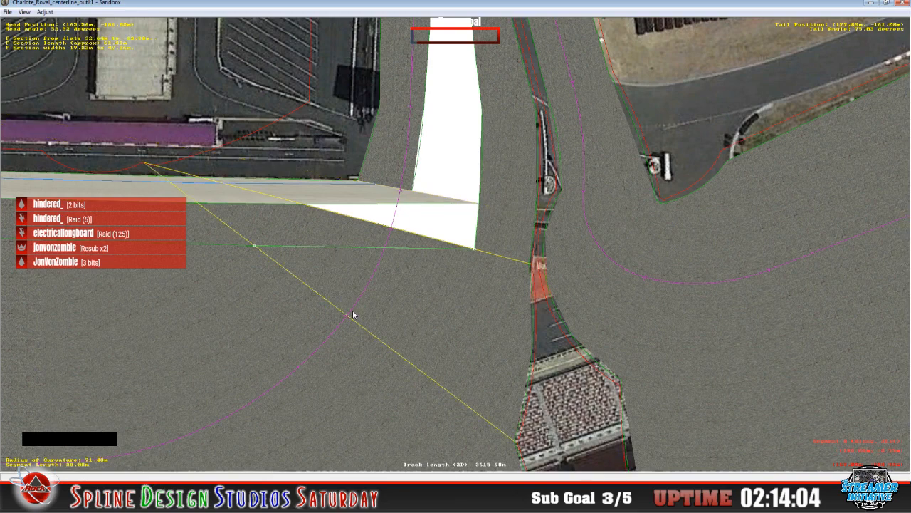
left_click(239, 492)
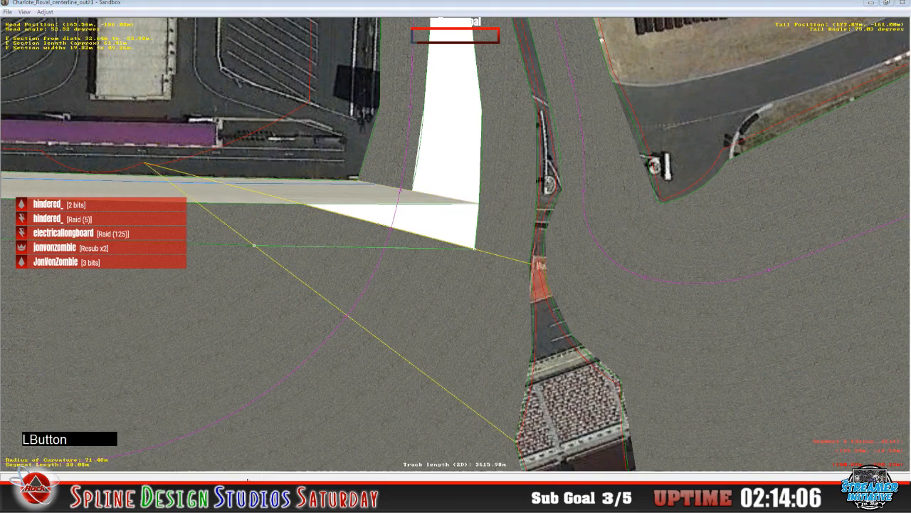
left_click(234, 441)
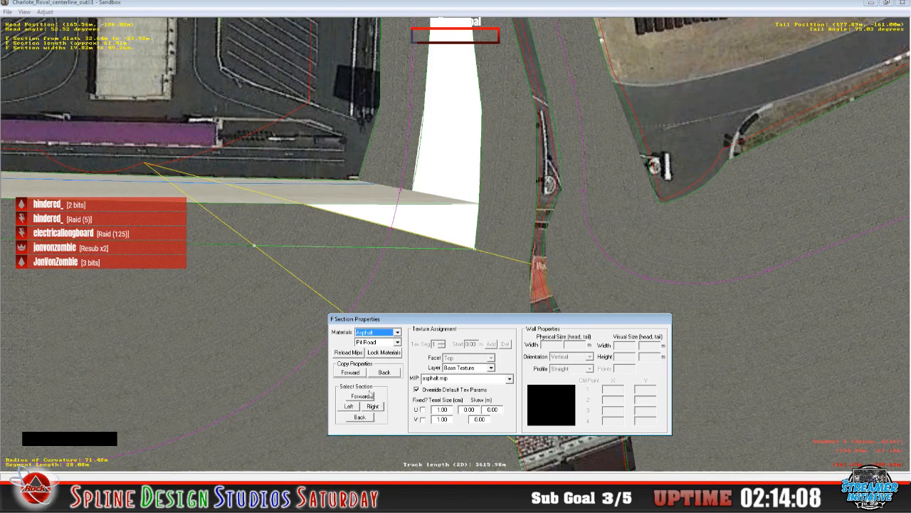
left_click(351, 372)
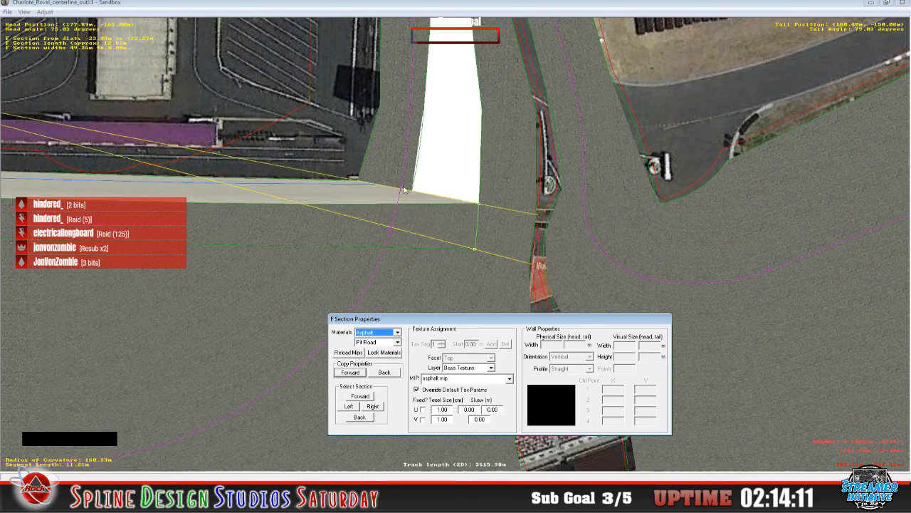
- Check the extended surface types around the corner, select the white section beyond the concrete strip's end, and return to the texture display
left_click(25, 12)
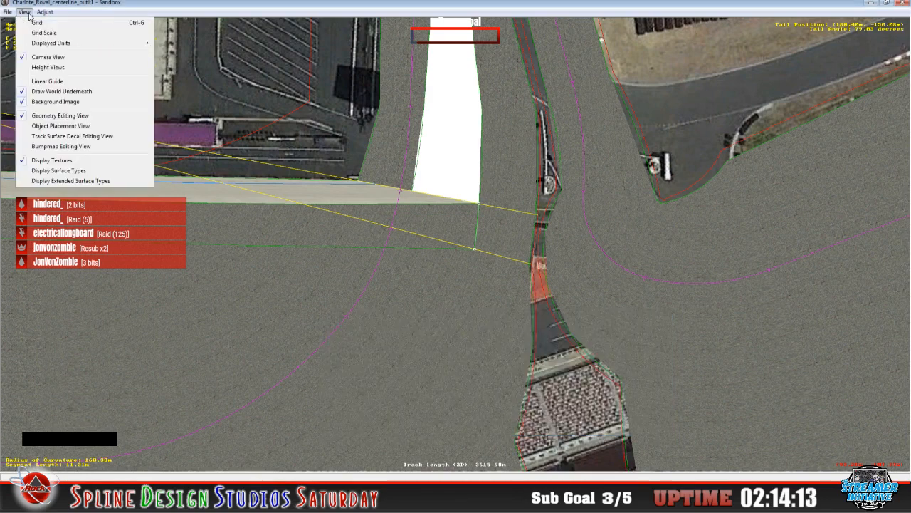
left_click(64, 182)
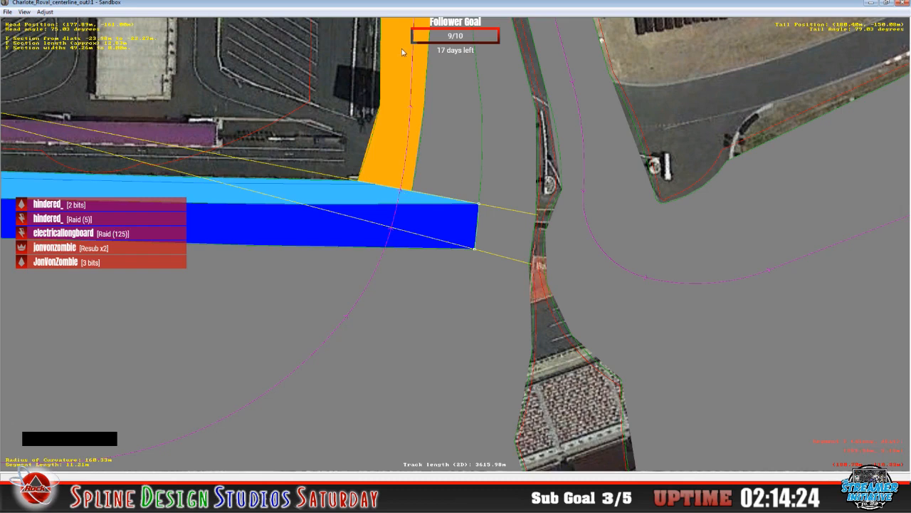
left_click(477, 186)
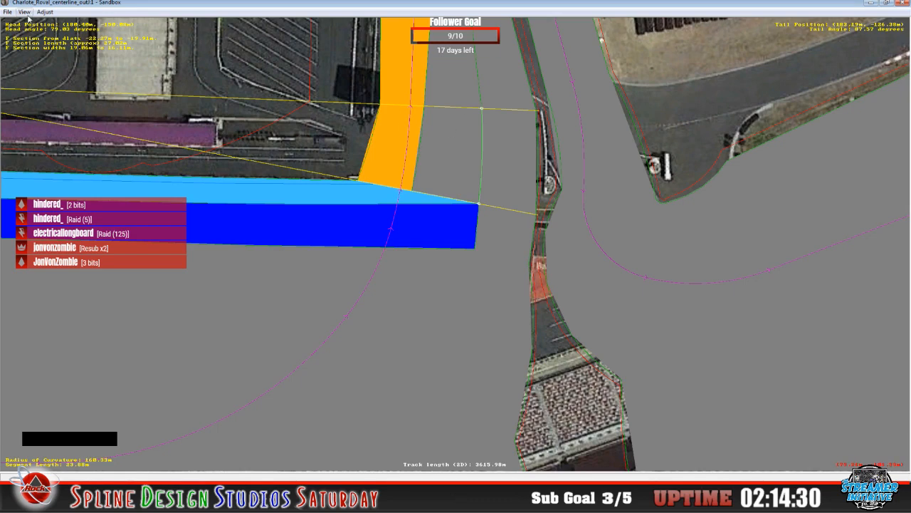
left_click(24, 12)
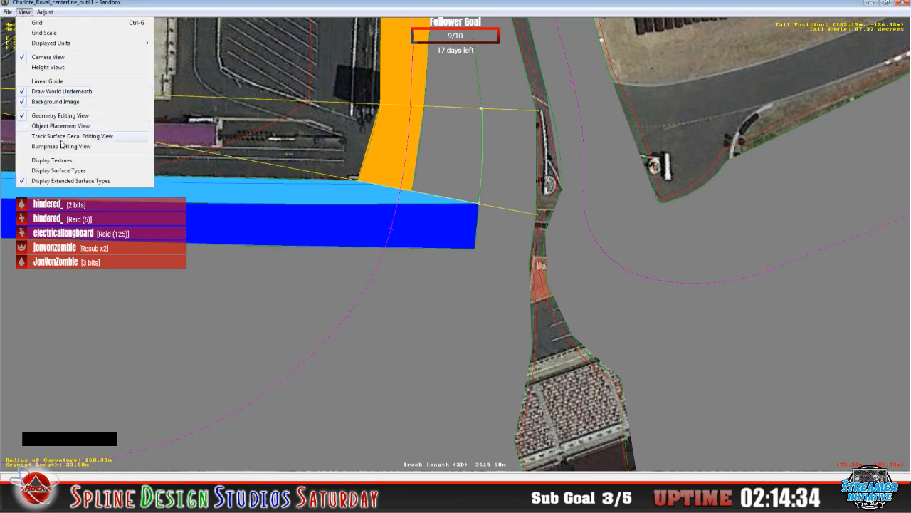
left_click(58, 163)
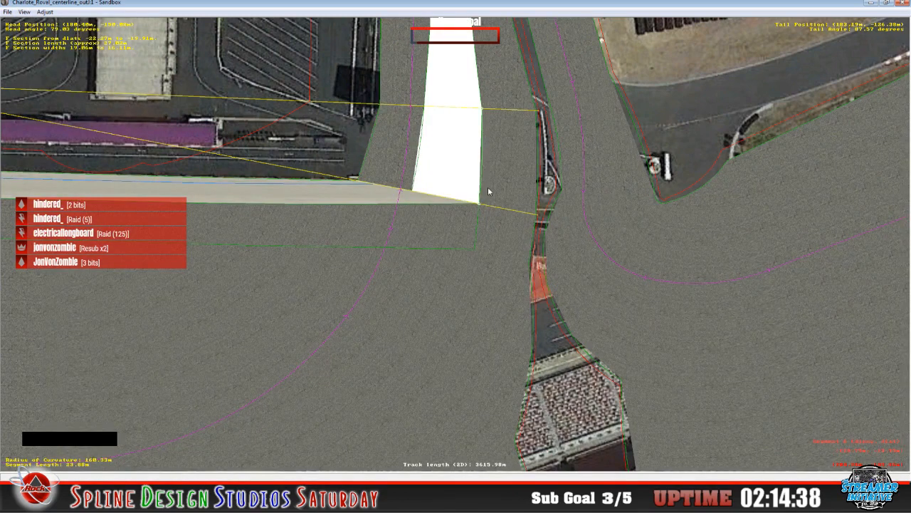
- Set the white section beyond the strip's end to Asphalt with the Apron surface type and the asphalt.mip texture
left_click(218, 441)
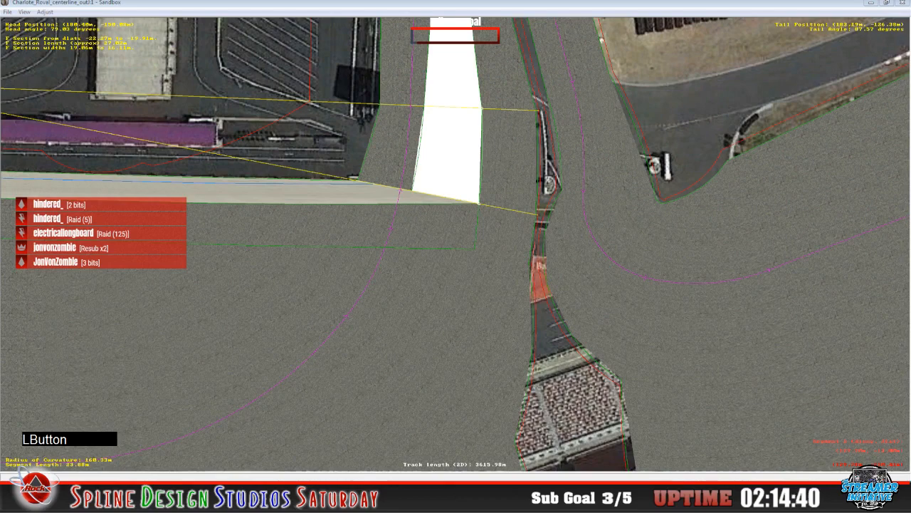
left_click(219, 441)
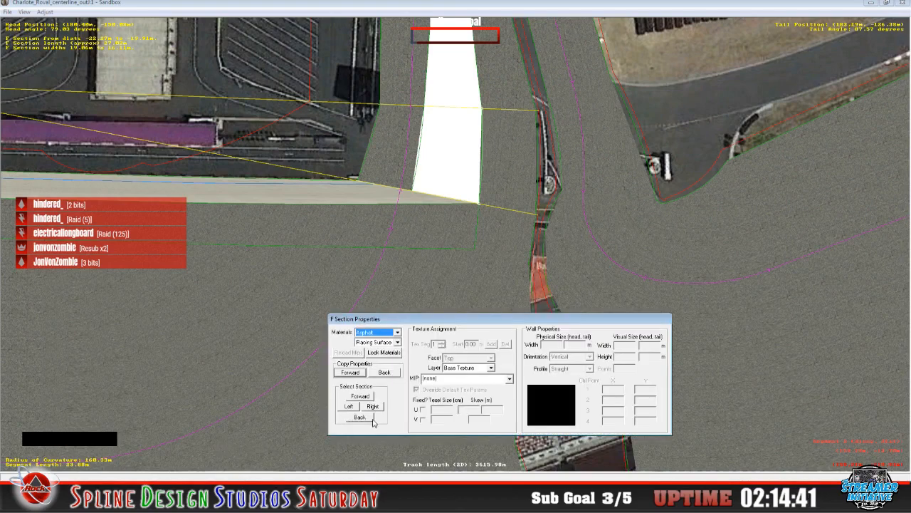
left_click(396, 341)
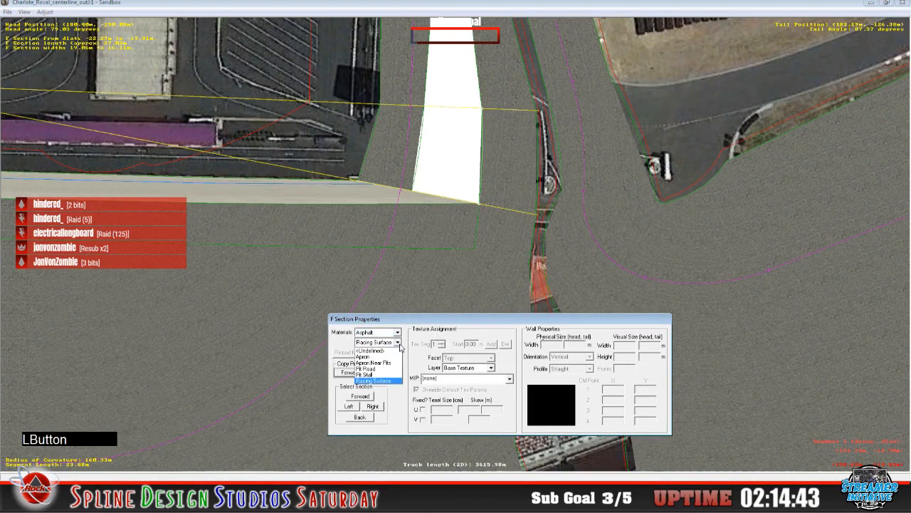
left_click(388, 358)
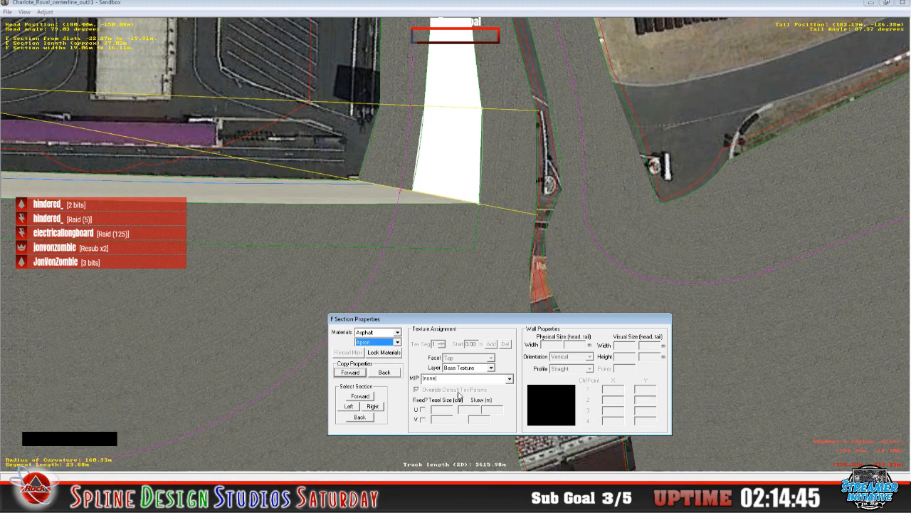
left_click(510, 379)
left_click(510, 378)
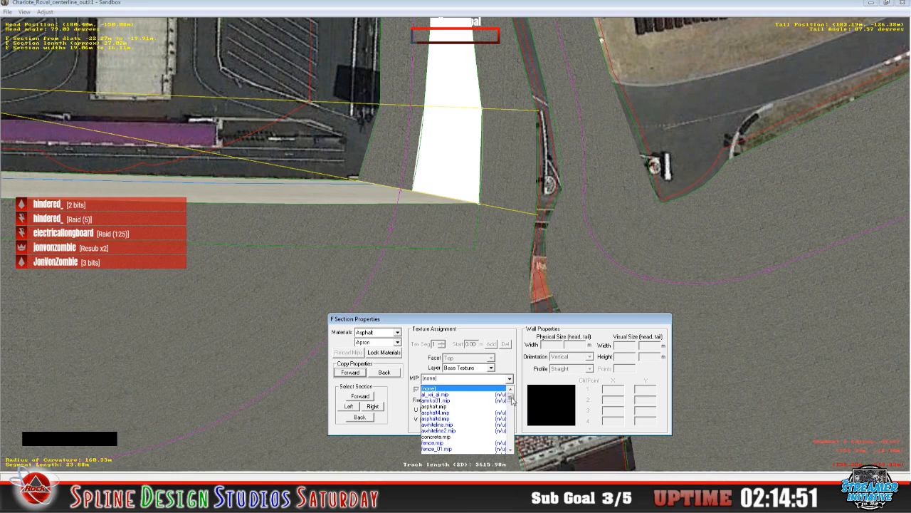
left_click(463, 406)
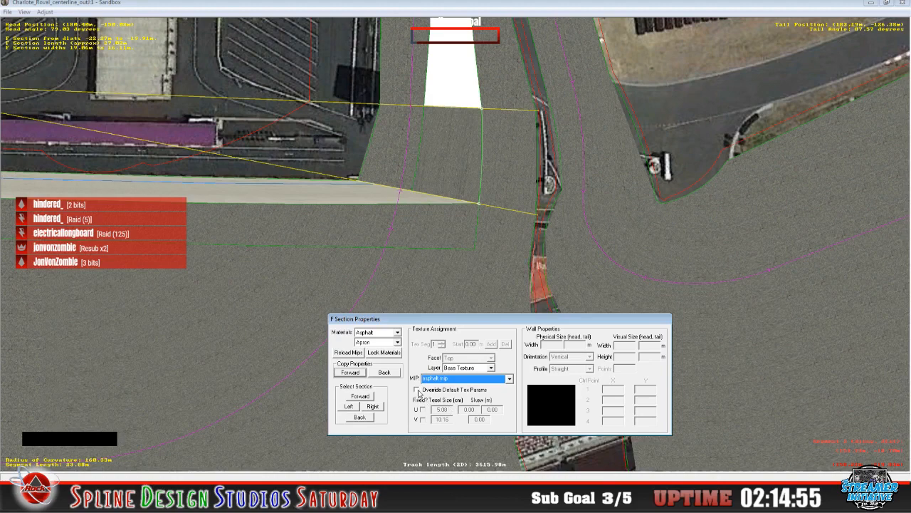
- Override the apron section's default texture parameters and set its U and V texel sizes to 1.00 cm
left_click(417, 390)
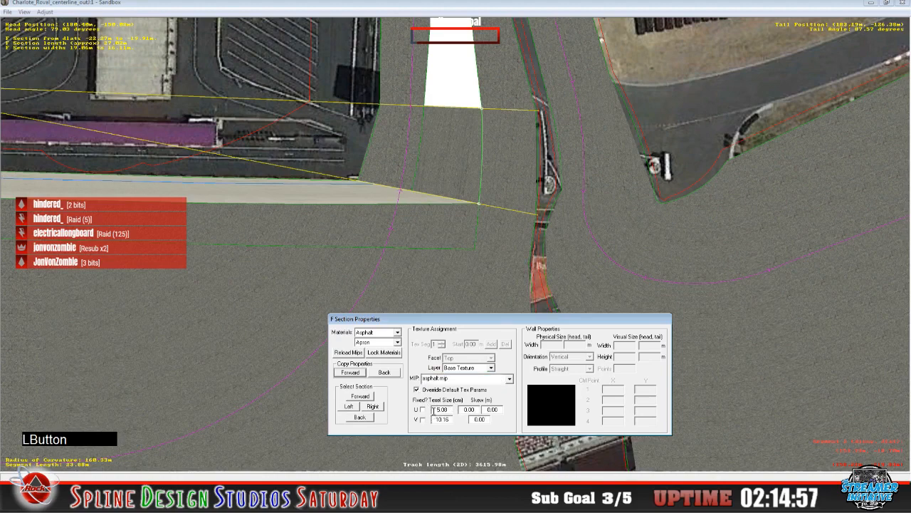
key("Delete")
key("Delete")
key("Delete")
key("Delete")
type("1.00")
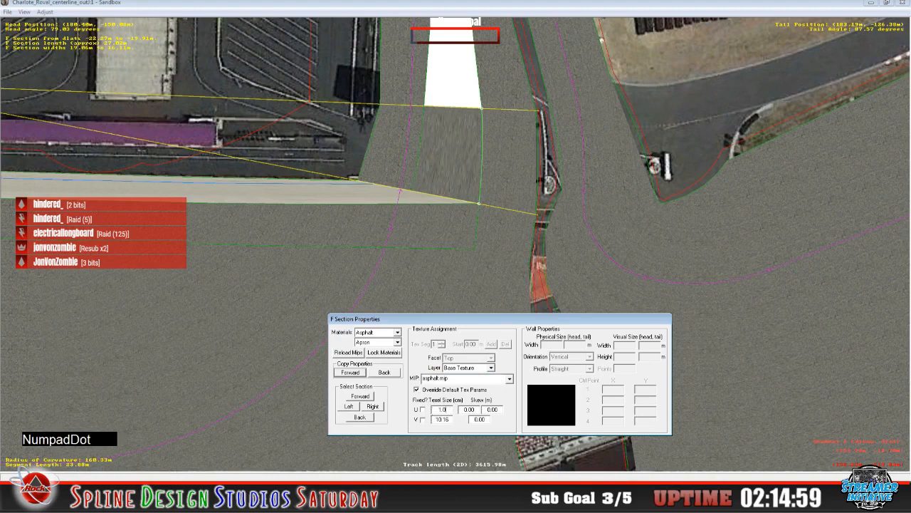
left_click(432, 420)
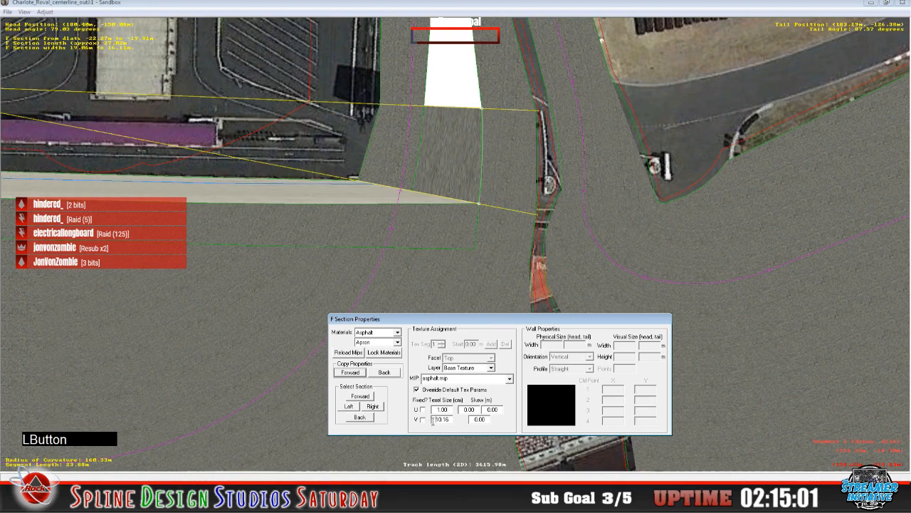
key("Delete")
key("Delete")
key("Delete")
key("Delete")
key("Delete")
type("1")
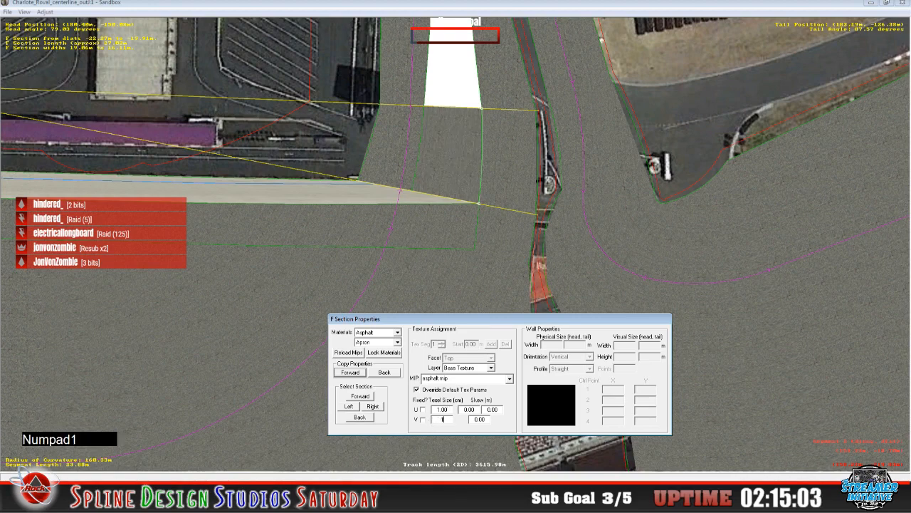
type(".00")
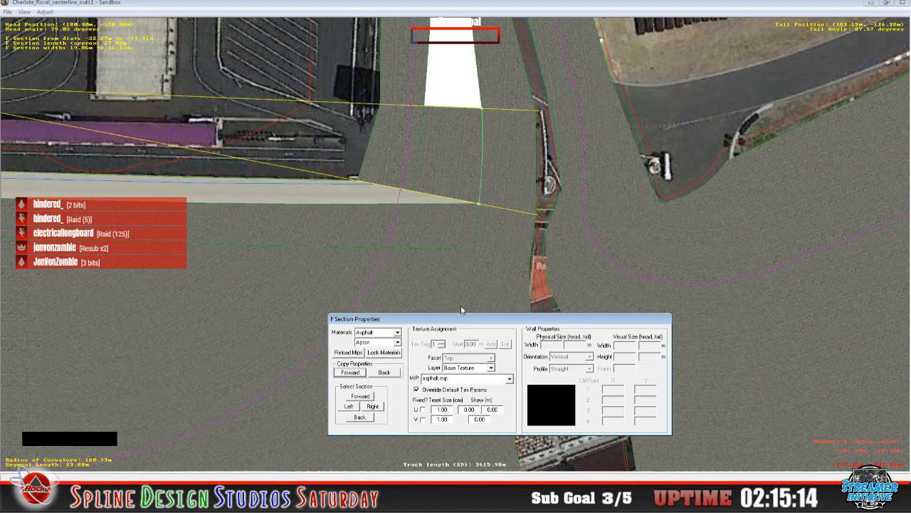
- Copy the asphalt apron properties forward through the remaining white sections along the curve to the end of the wedge
left_click(412, 62)
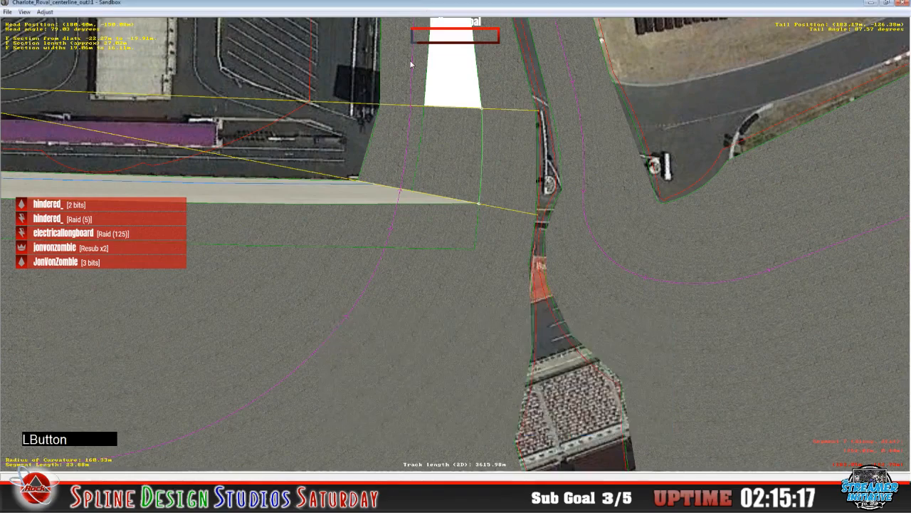
key("x")
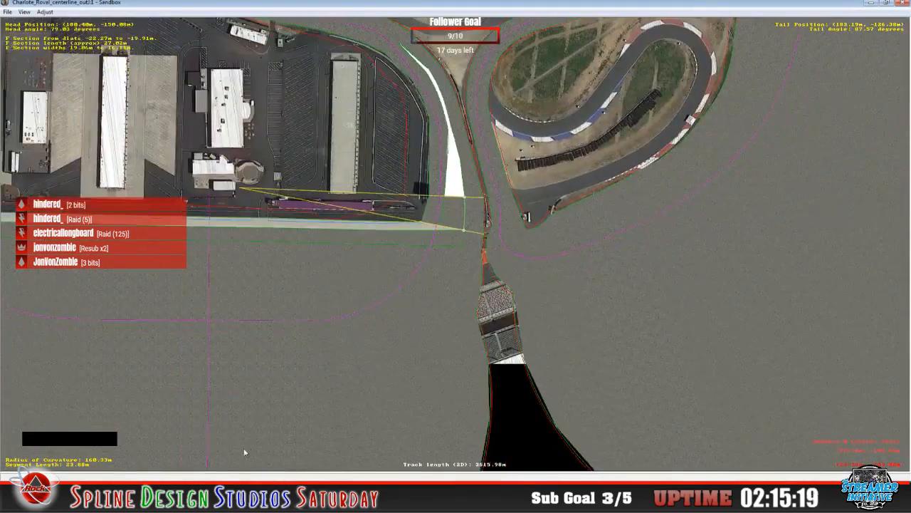
left_click(239, 449)
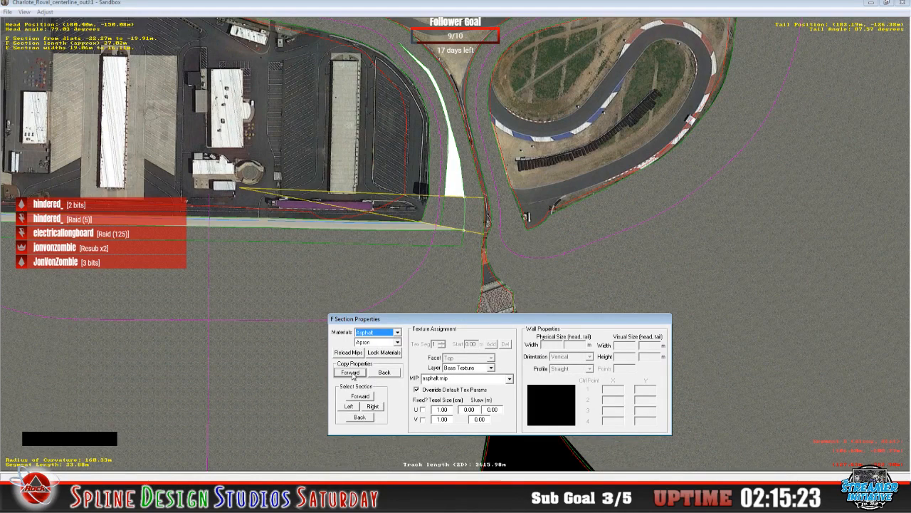
left_click(350, 373)
left_click(350, 372)
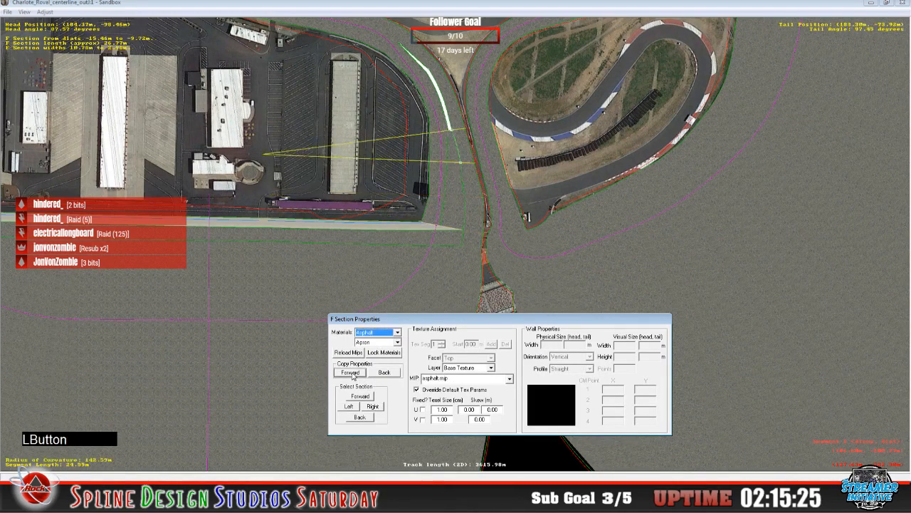
left_click(351, 373)
left_click(350, 373)
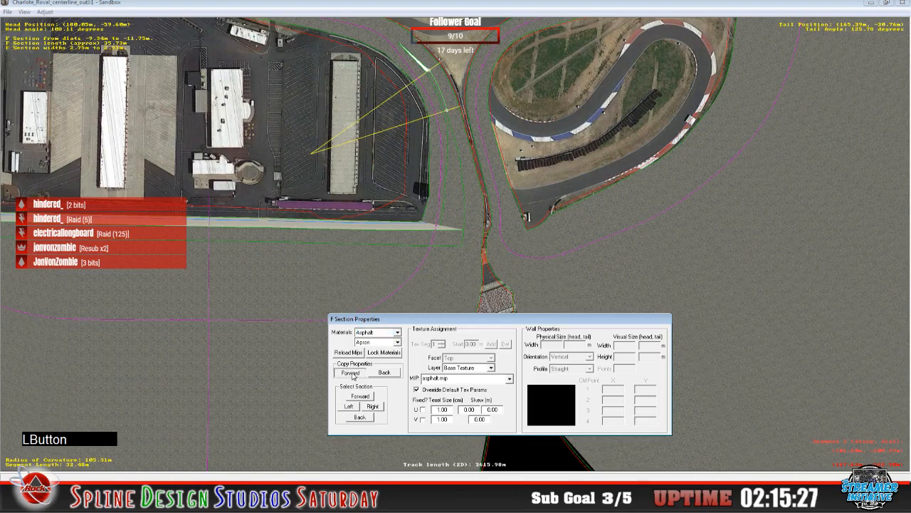
left_click(350, 372)
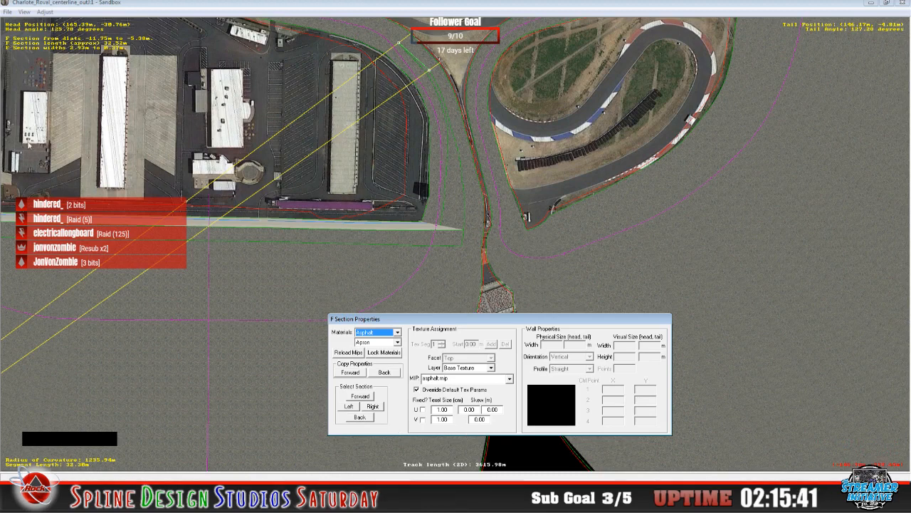
- Examine the extended surface types and the basic surface types along the pit area, and return to the texture display
left_click(25, 12)
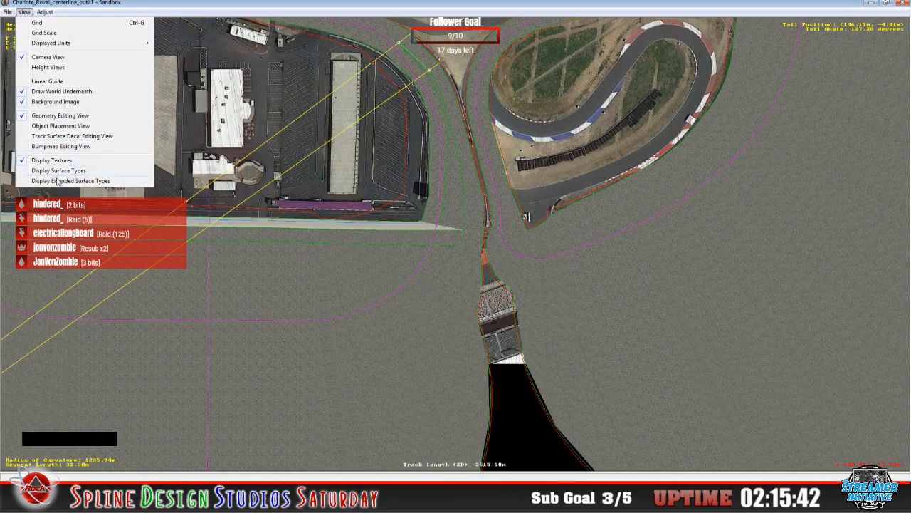
left_click(58, 181)
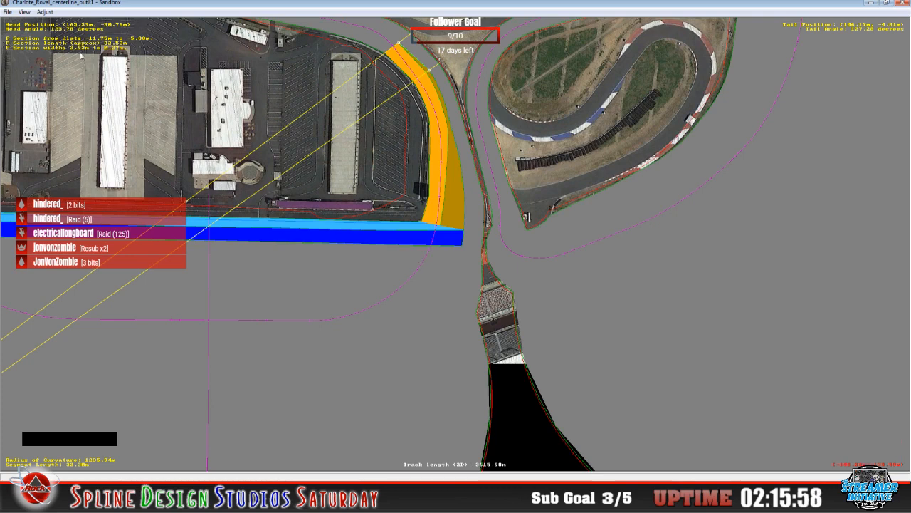
left_click(25, 12)
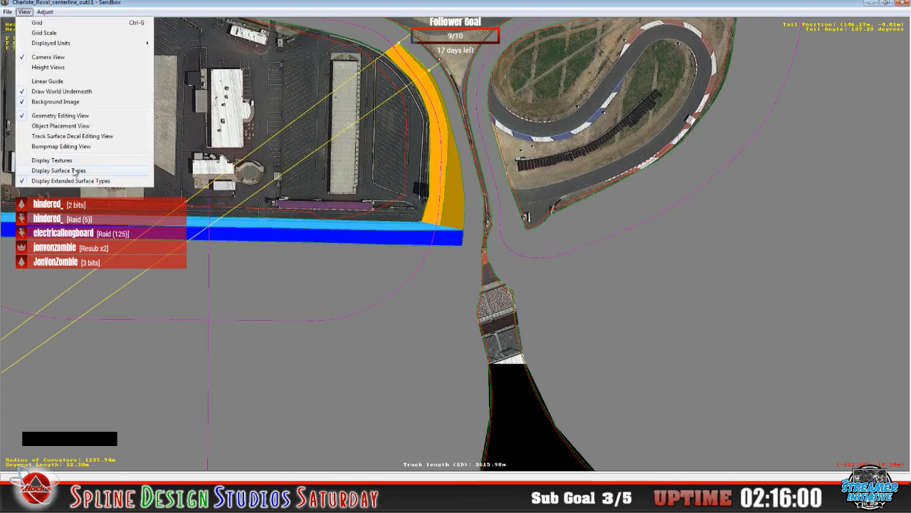
left_click(74, 171)
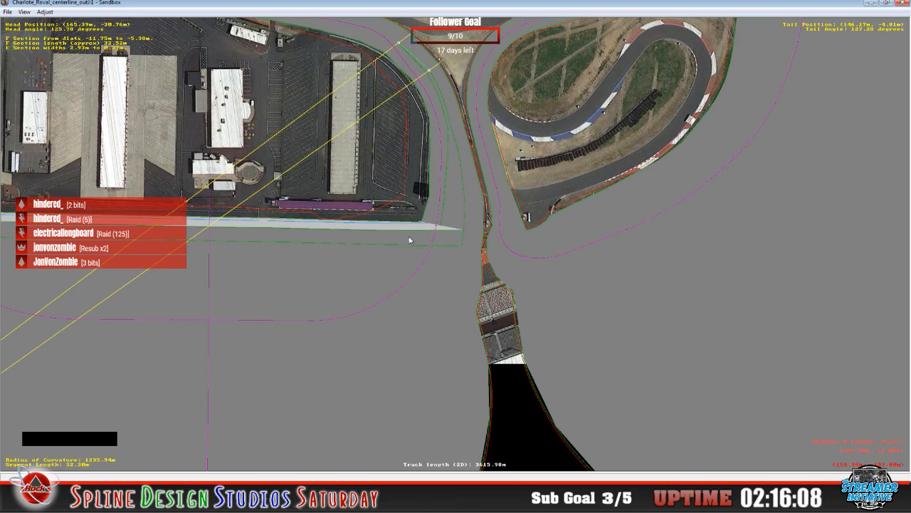
key("c")
key("c")
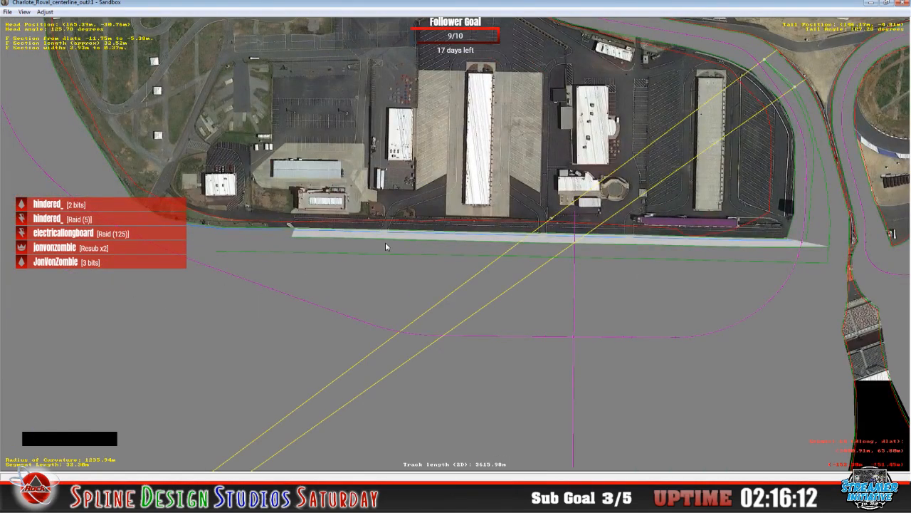
key("c")
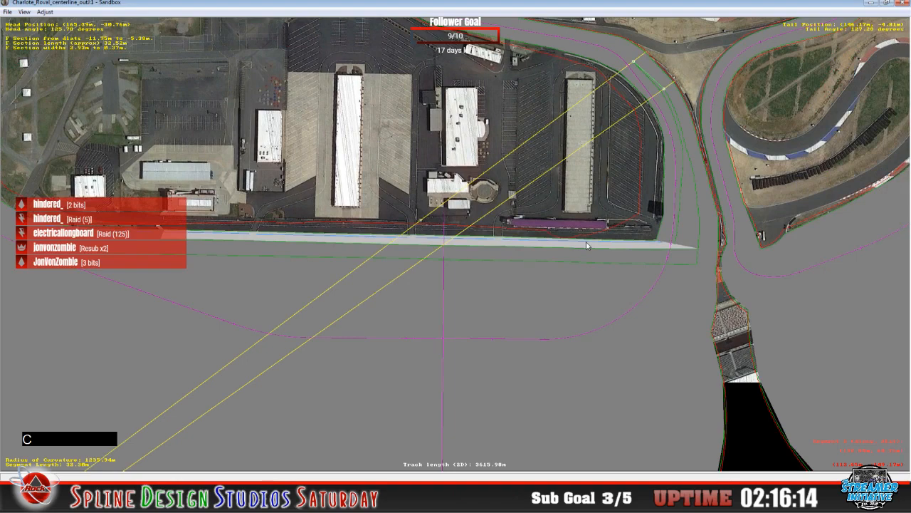
key("c")
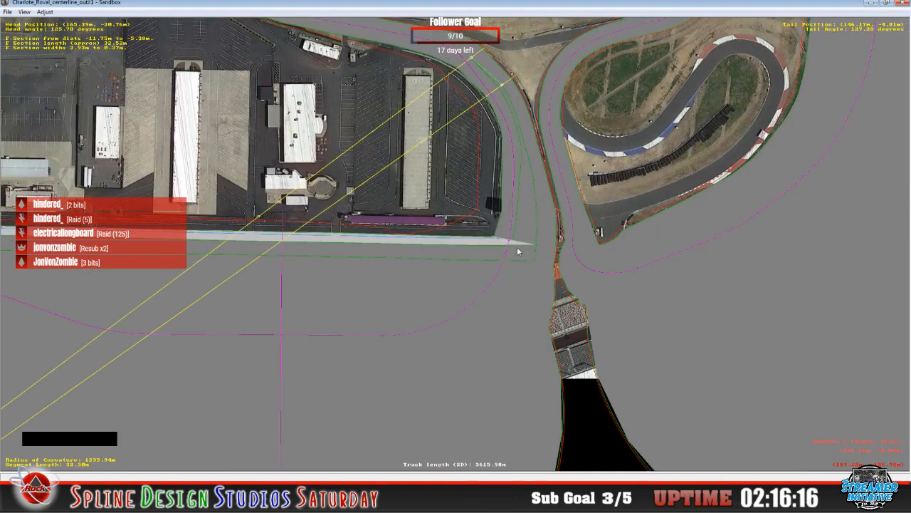
left_click(17, 21)
left_click(24, 12)
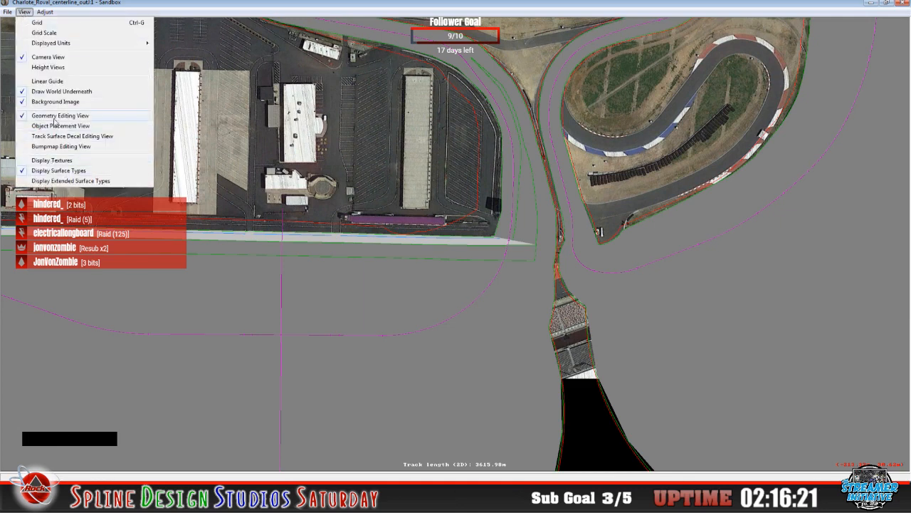
left_click(59, 163)
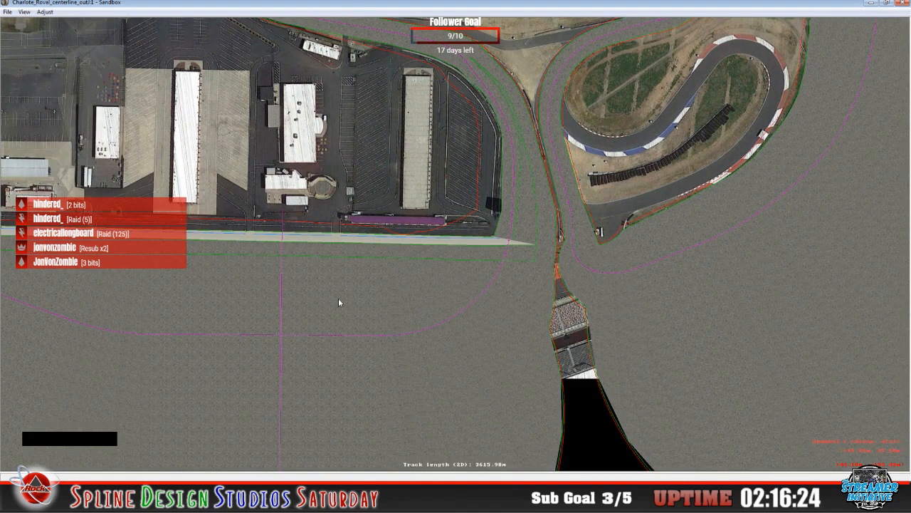
- Turn off drawing the world underneath to expose the satellite image around the frontstretch grass islands
right_click(411, 362)
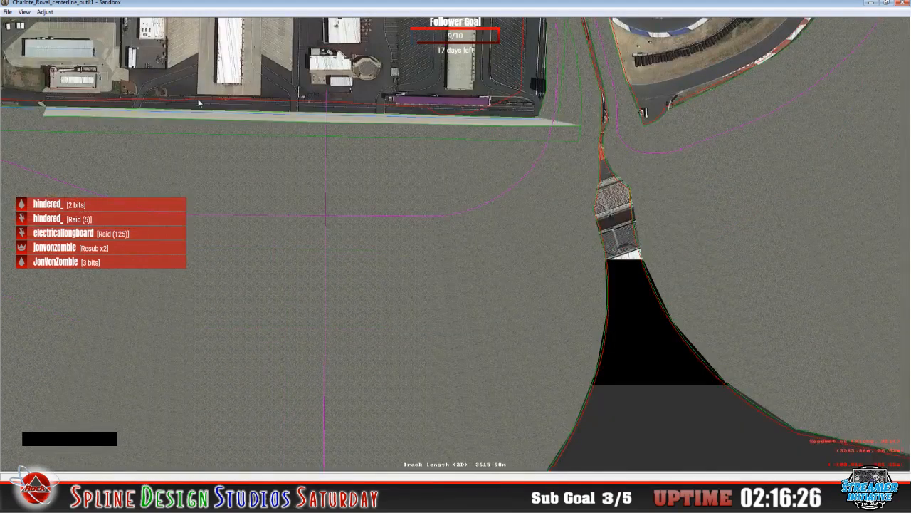
left_click(24, 12)
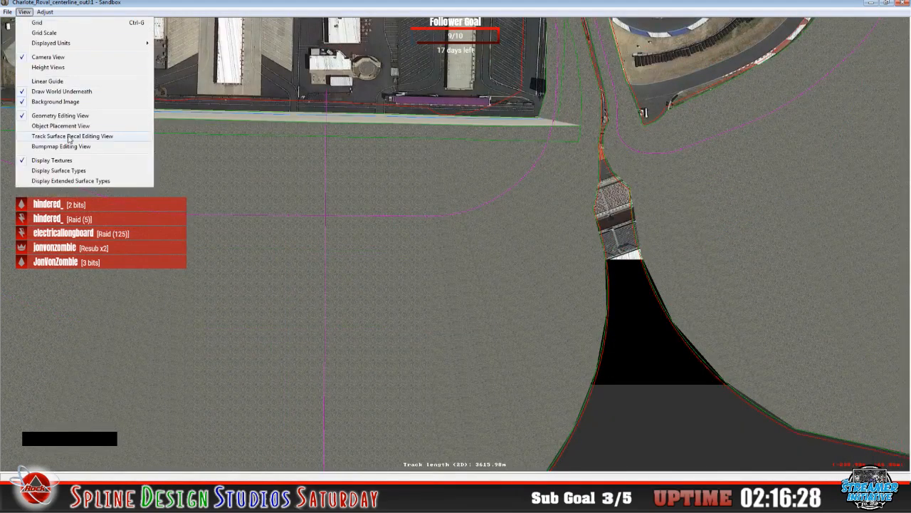
left_click(52, 94)
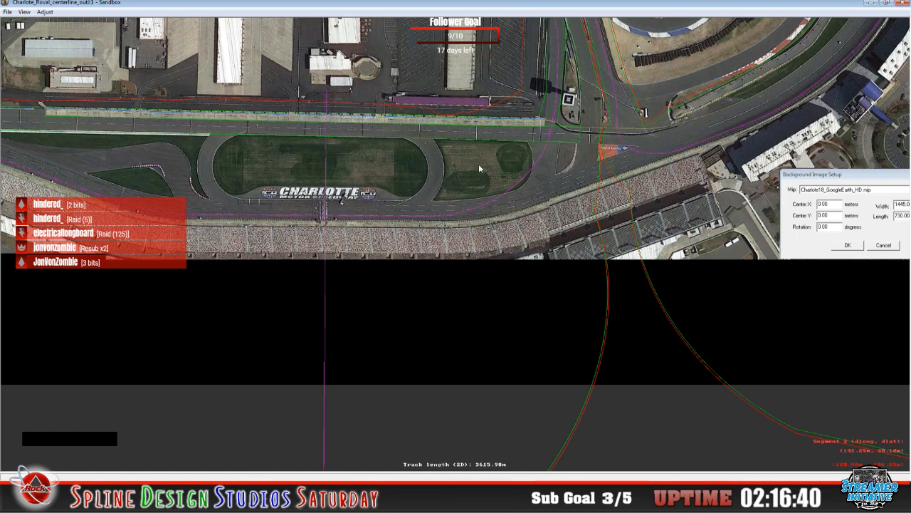
key("z")
key("c")
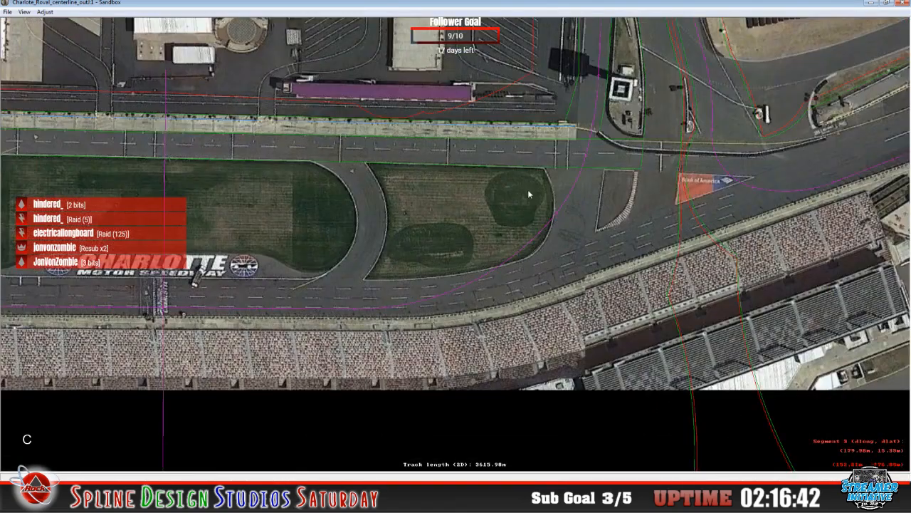
- Insert an F section in the curved segment beside the teardrop grass island and move both its ends to the island's outer edge
left_click(553, 180)
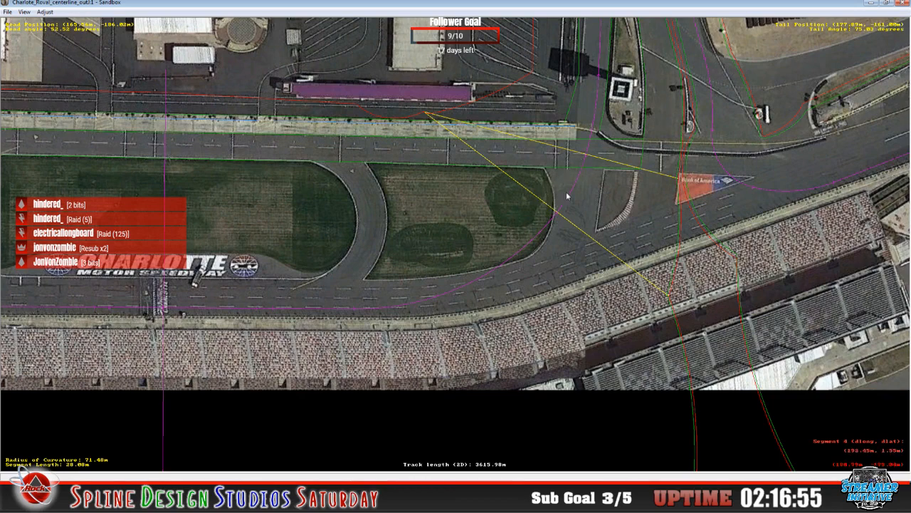
left_click(525, 215)
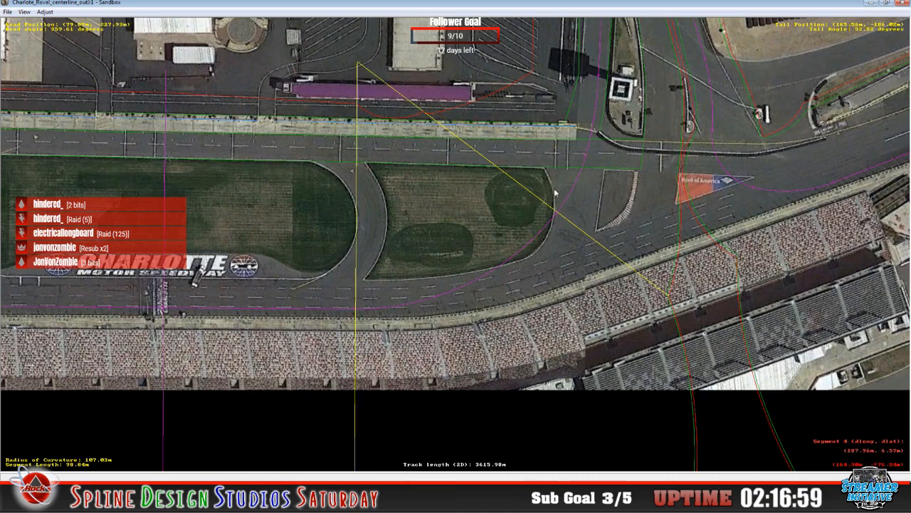
right_click(423, 241)
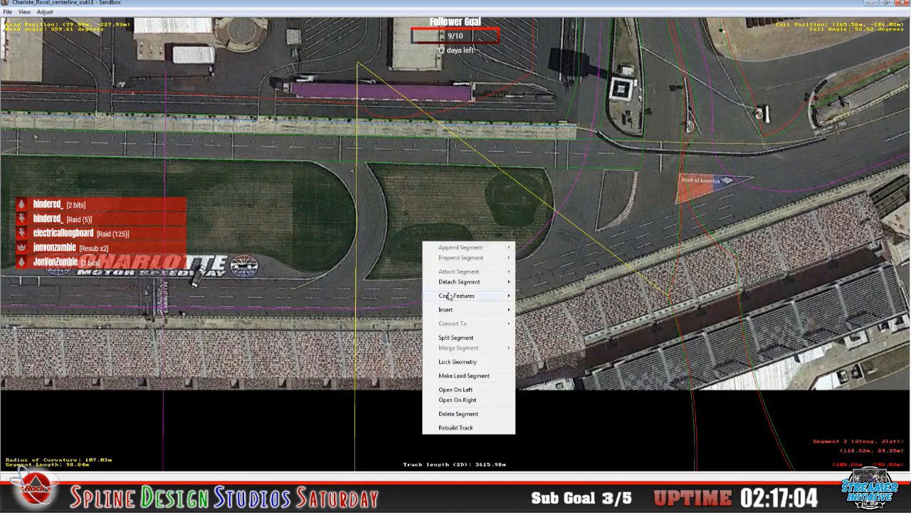
mouse_move(488, 310)
left_click(541, 311)
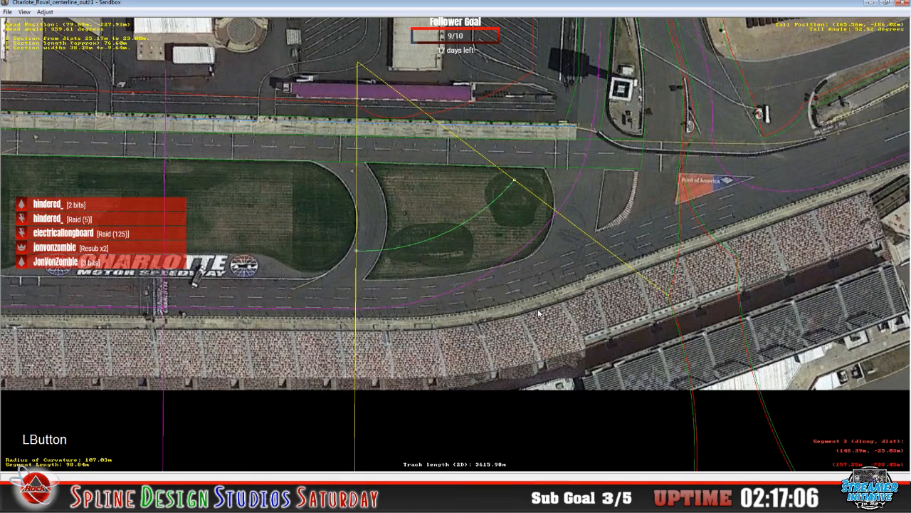
left_click(518, 182)
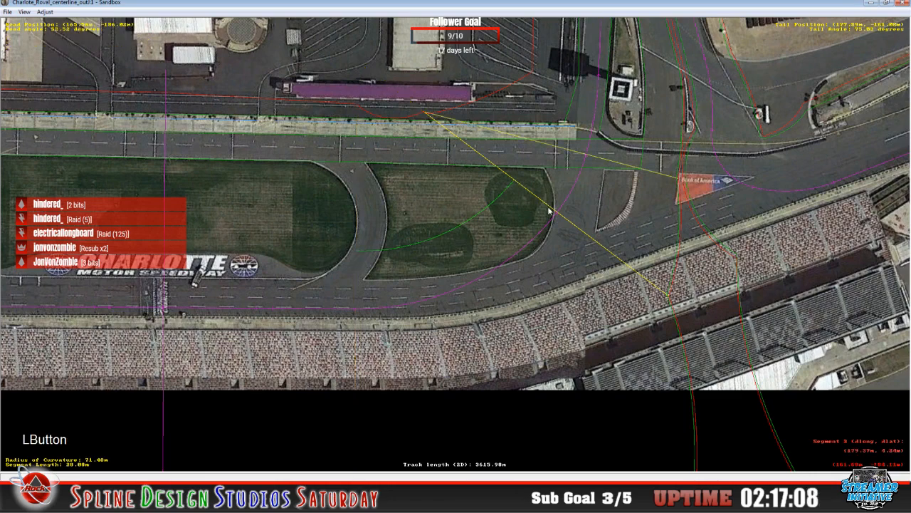
left_click_drag(519, 188, 543, 222)
left_click_drag(356, 251, 352, 278)
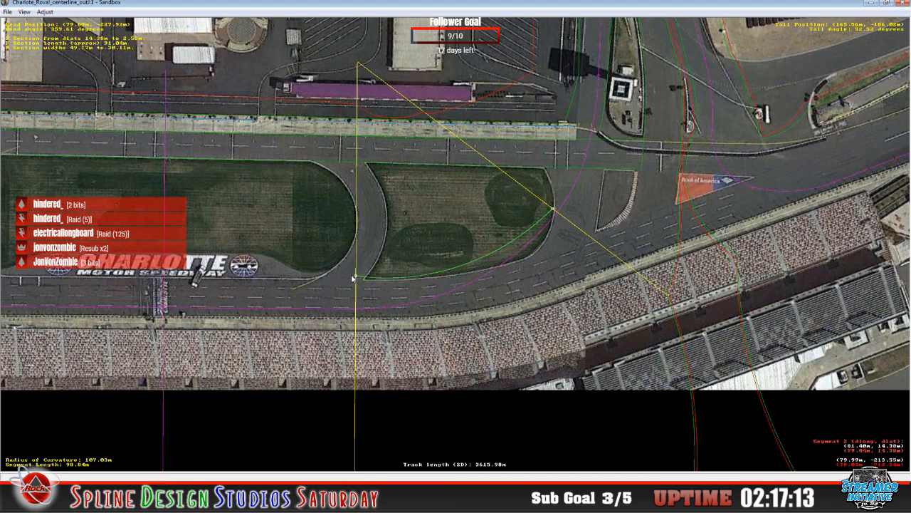
- Try marking the new curved F section as Euclidian with its tail moved outward, and clear the Euclidian option
right_click(466, 268)
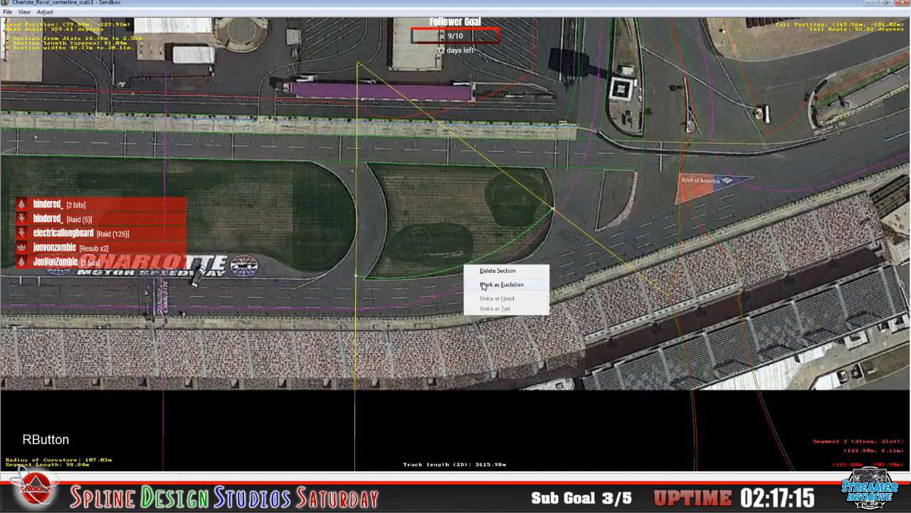
left_click(483, 285)
left_click_drag(549, 209, 560, 228)
right_click(459, 252)
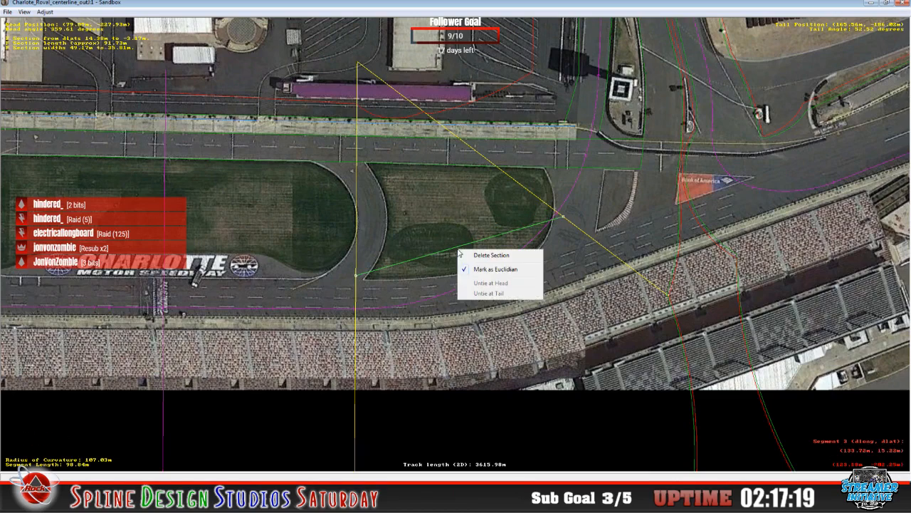
left_click(485, 272)
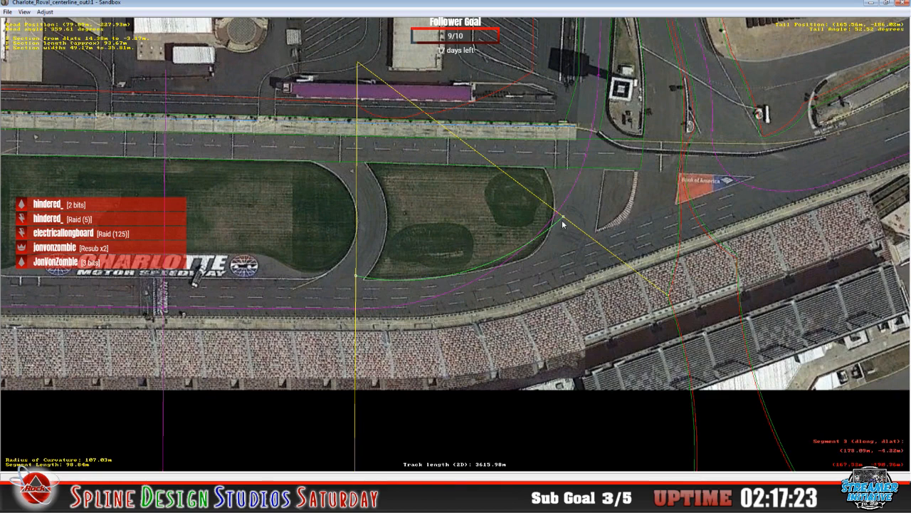
- Adjust the curved F section's tail along the segment boundary to a dlat of about 0.9 m, near the grass island's edge
left_click_drag(563, 218, 555, 211)
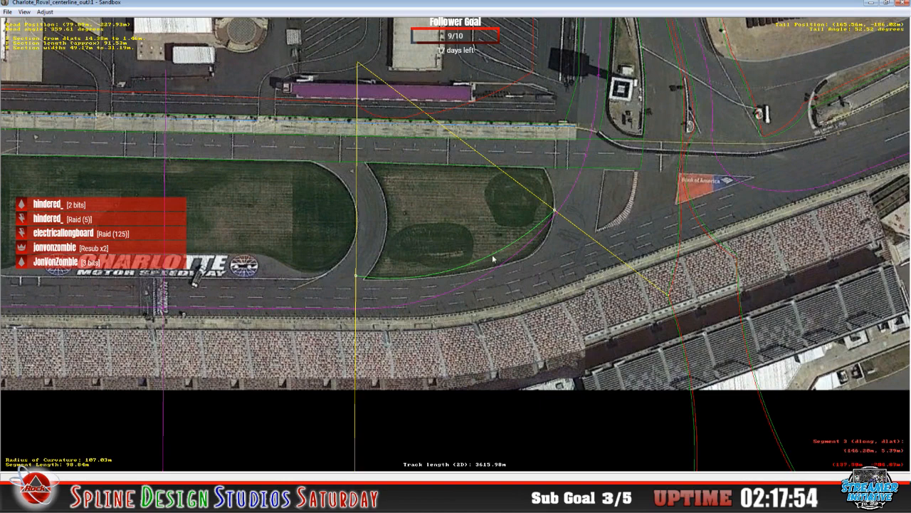
left_click(555, 212)
left_click_drag(555, 212, 580, 228)
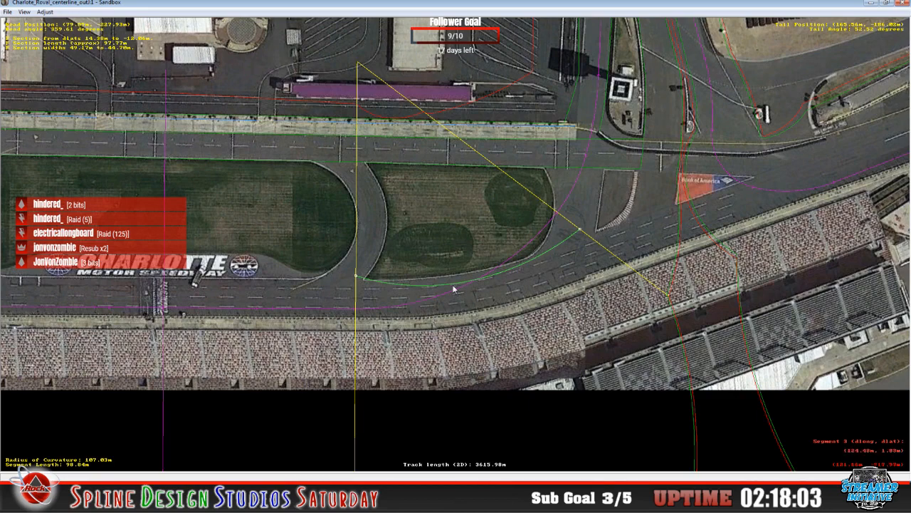
left_click(578, 229)
left_click_drag(578, 228, 554, 209)
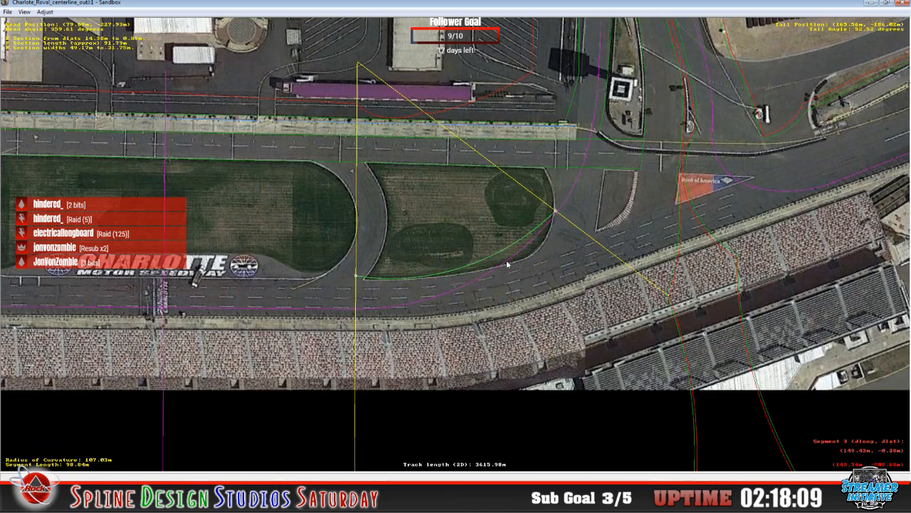
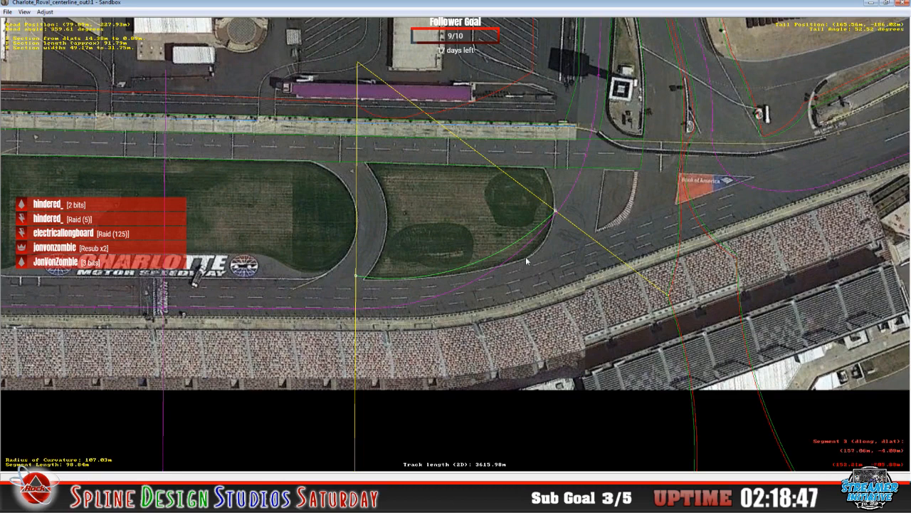
- Insert an F section in the straight segment before the curve and align both ends with the grass edge, with the head at about 14.5 m dlat
left_click(556, 198)
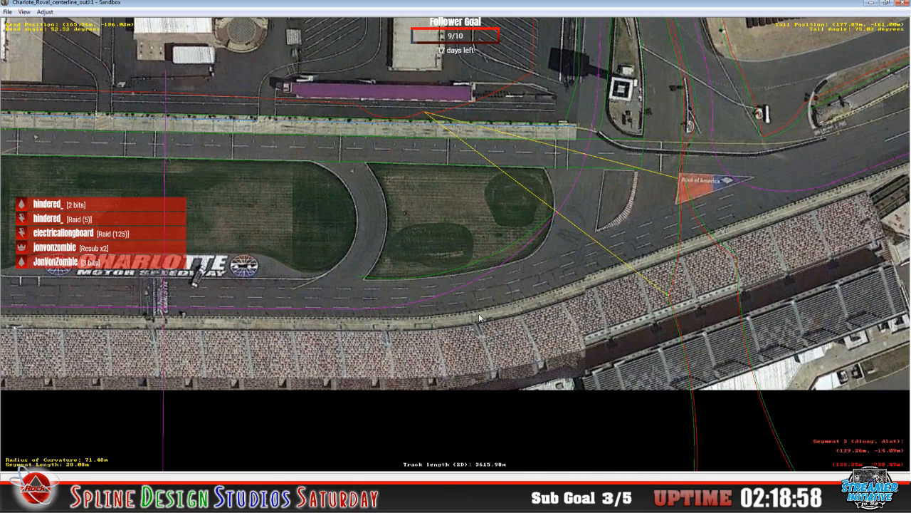
left_click(370, 249)
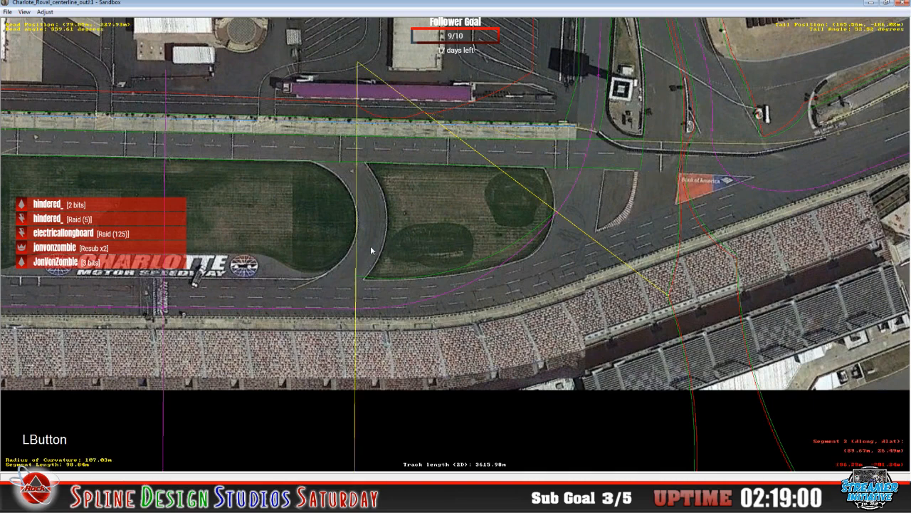
right_click(329, 252)
mouse_move(353, 317)
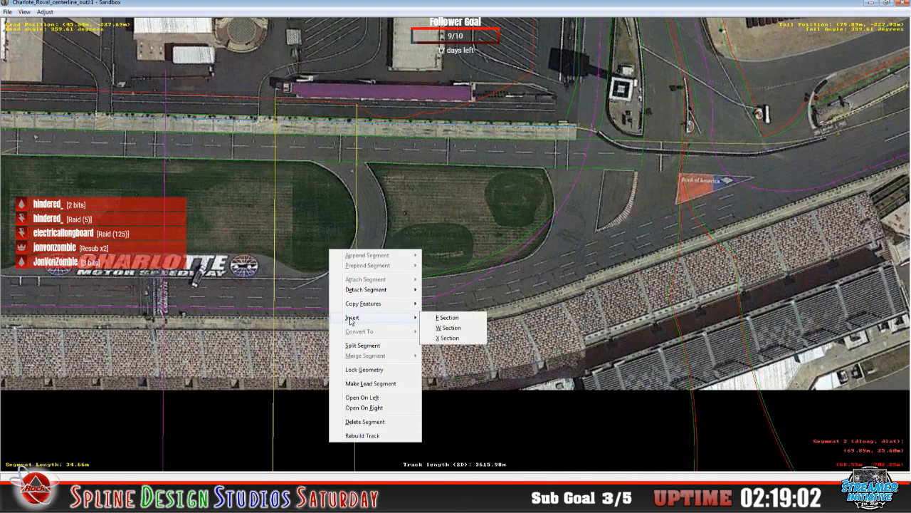
left_click(447, 317)
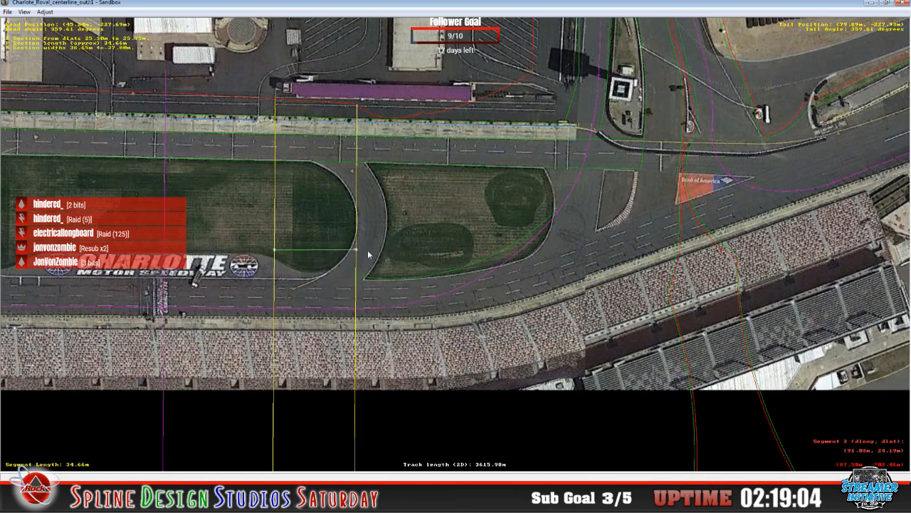
left_click_drag(357, 250, 361, 278)
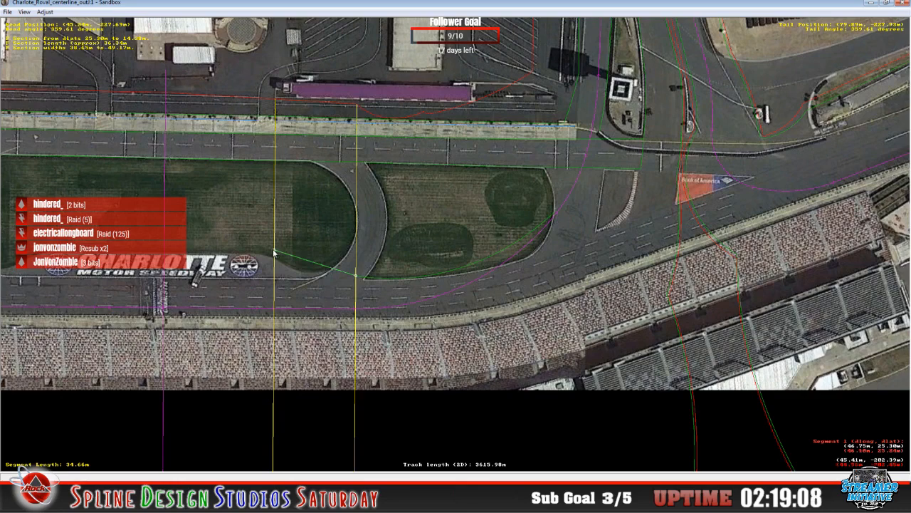
left_click_drag(275, 252, 274, 275)
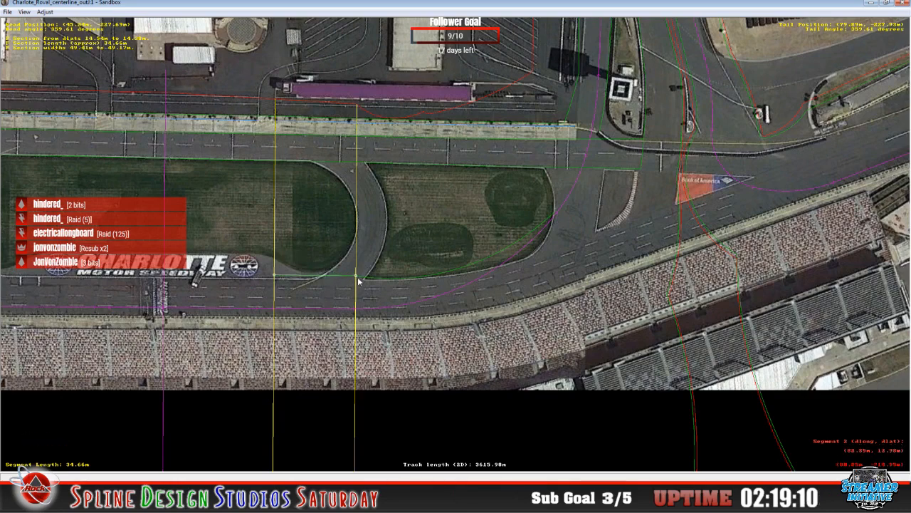
left_click(364, 277)
left_click_drag(356, 276, 356, 275)
left_click(324, 278)
- Insert an F section in the straight segment beside the second half of the Charlotte Motor Speedway infield lettering
left_click(251, 276)
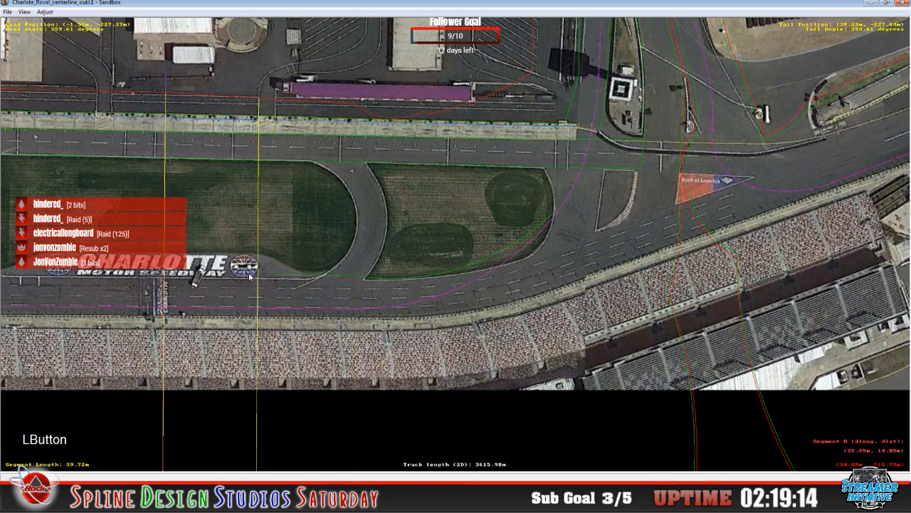
right_click(251, 276)
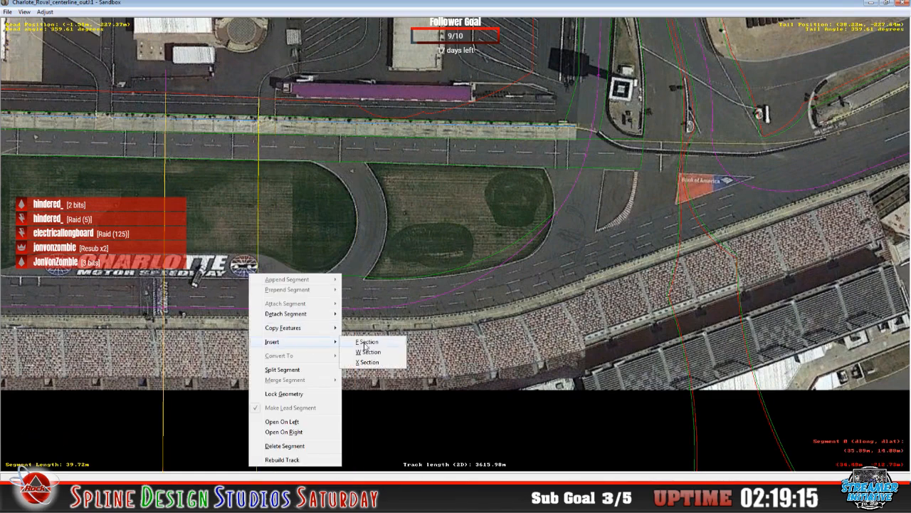
left_click(365, 343)
- Insert an F section in the short straight segment just past the round logo at the end of the infield lettering
left_click(275, 270)
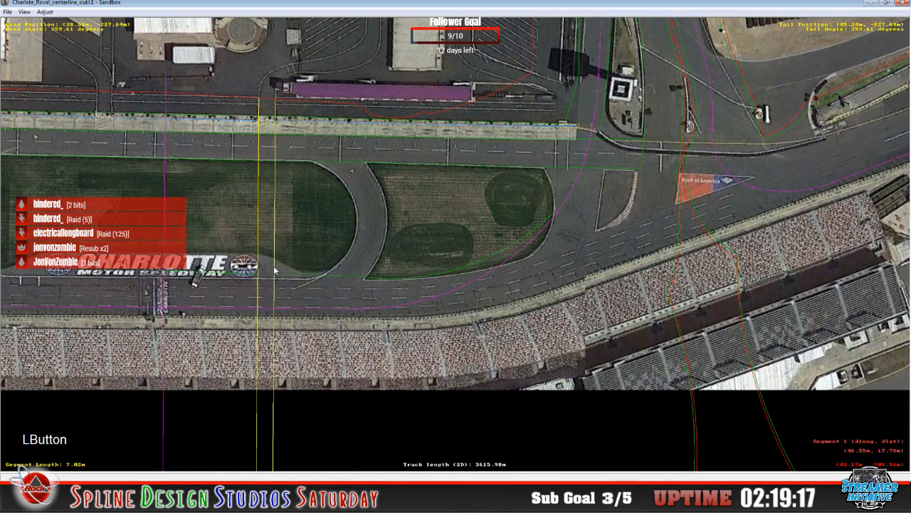
key("z")
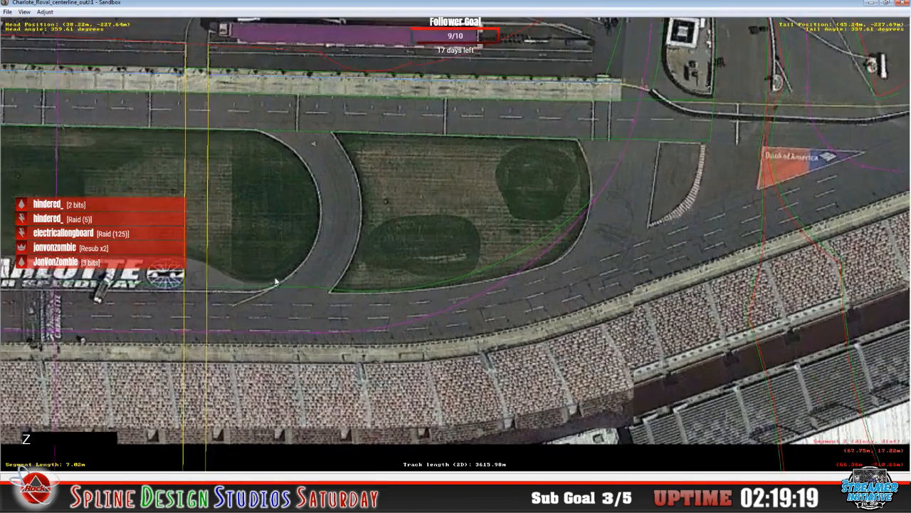
key("c")
right_click(380, 241)
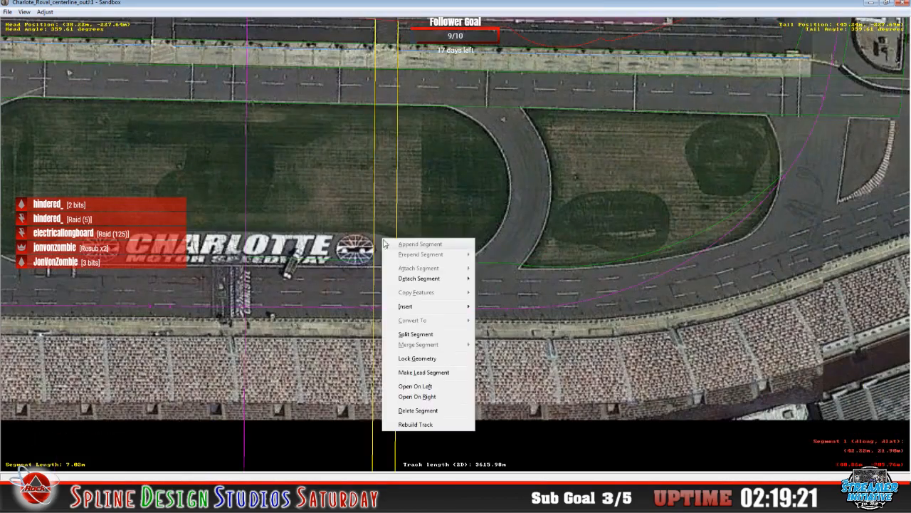
mouse_move(473, 309)
left_click(520, 309)
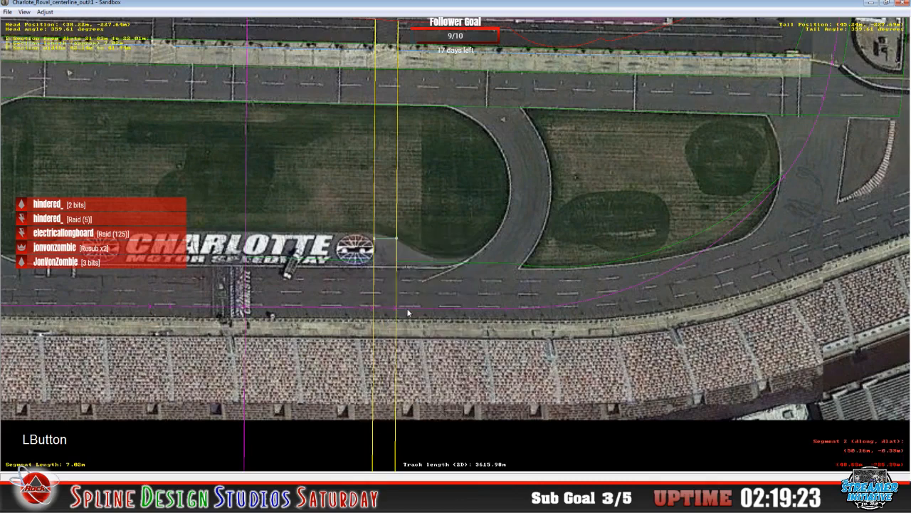
- Move both ends of the short segment's F section toward the track, with the head and tail at about 14.8 and 14.7 m dlat
key("z")
key("z")
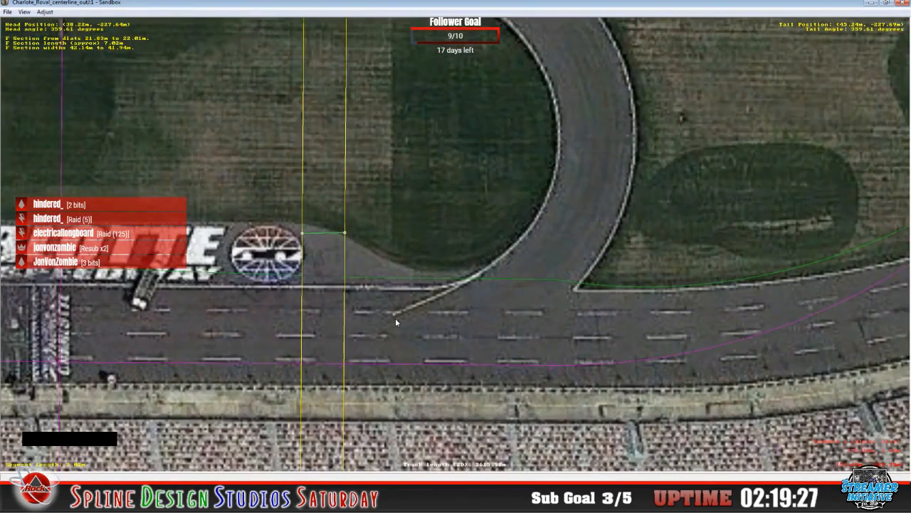
key("c")
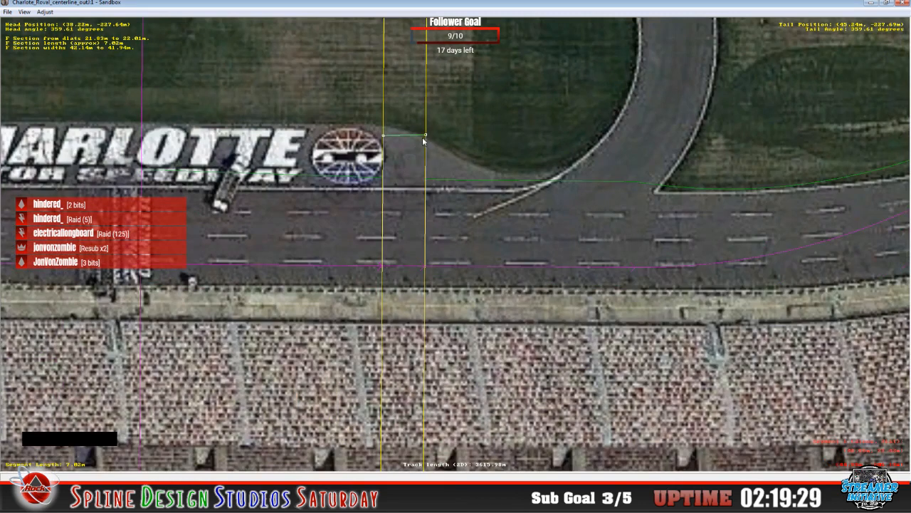
left_click_drag(425, 134, 413, 171)
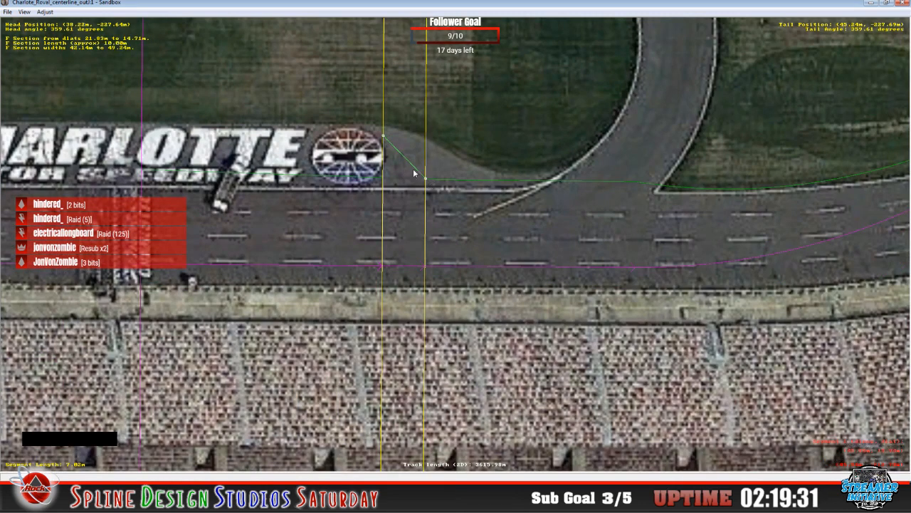
left_click_drag(382, 134, 383, 180)
left_click(427, 182)
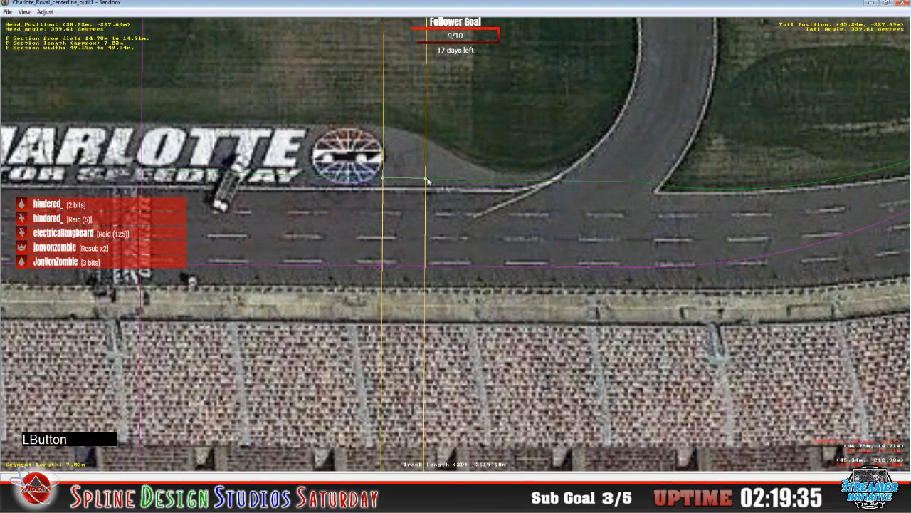
- Refine the joints between the neighbouring frontstretch F sections to about 14 m dlat, lining them up along the white edge line
left_click(425, 182)
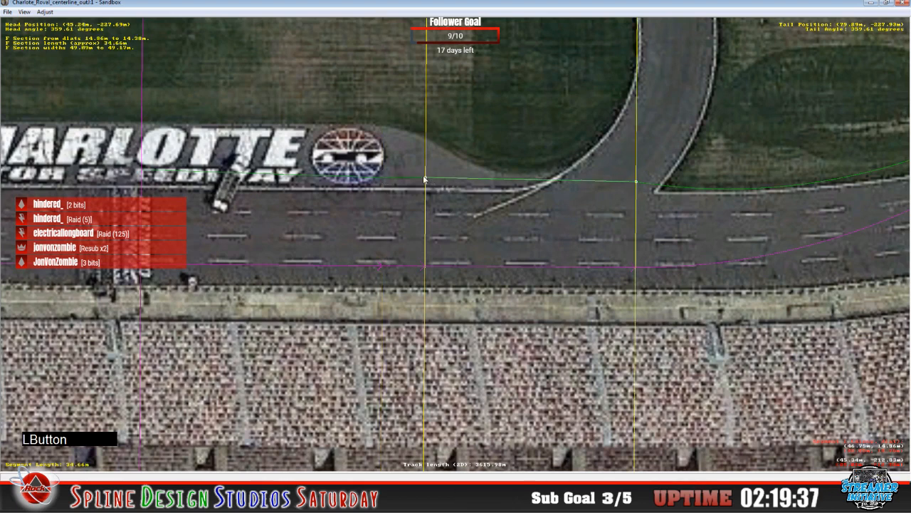
left_click_drag(425, 181, 425, 181)
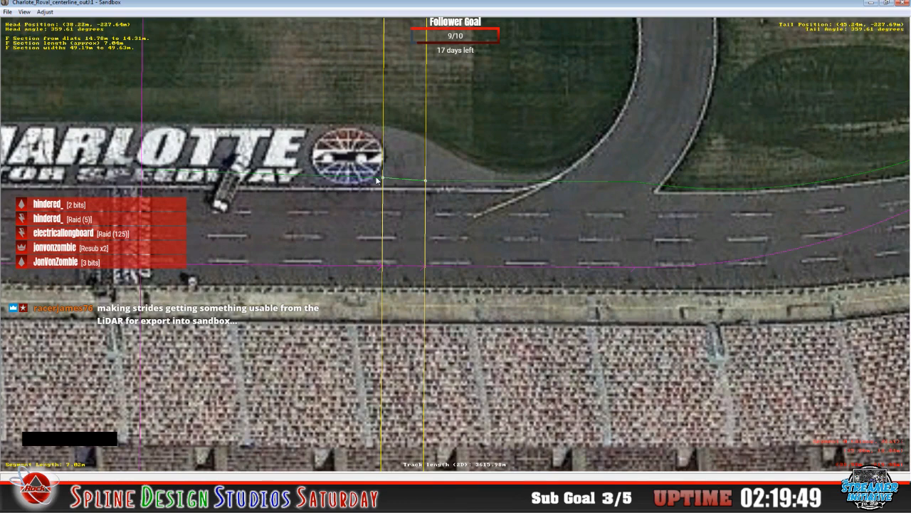
left_click_drag(382, 179, 378, 185)
left_click(141, 174)
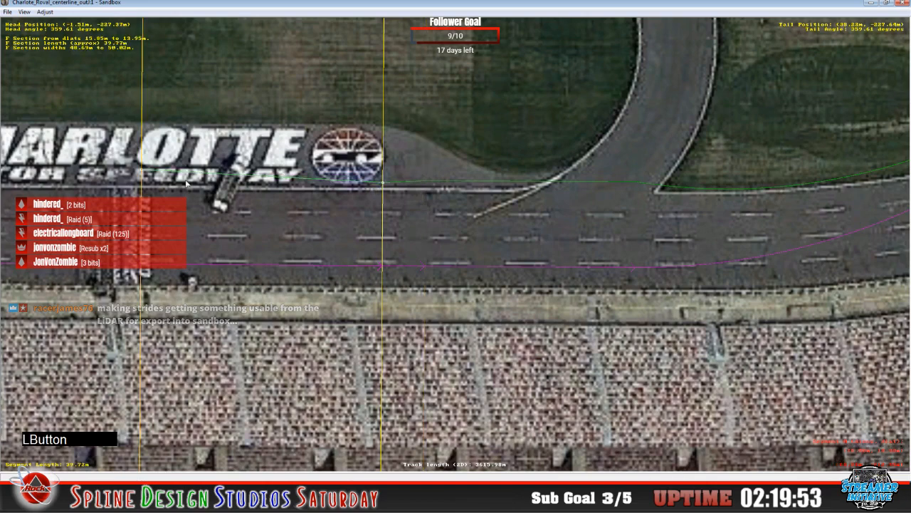
left_click_drag(141, 171, 141, 181)
left_click(422, 178)
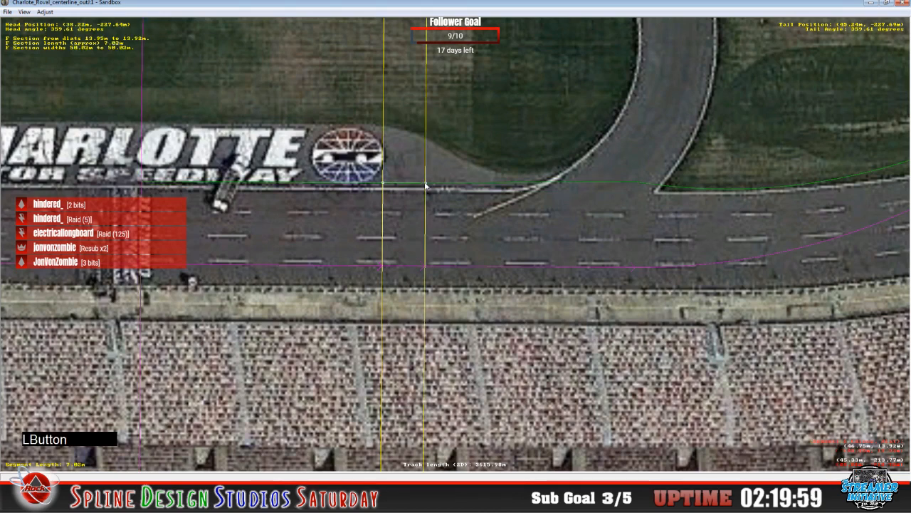
left_click(578, 187)
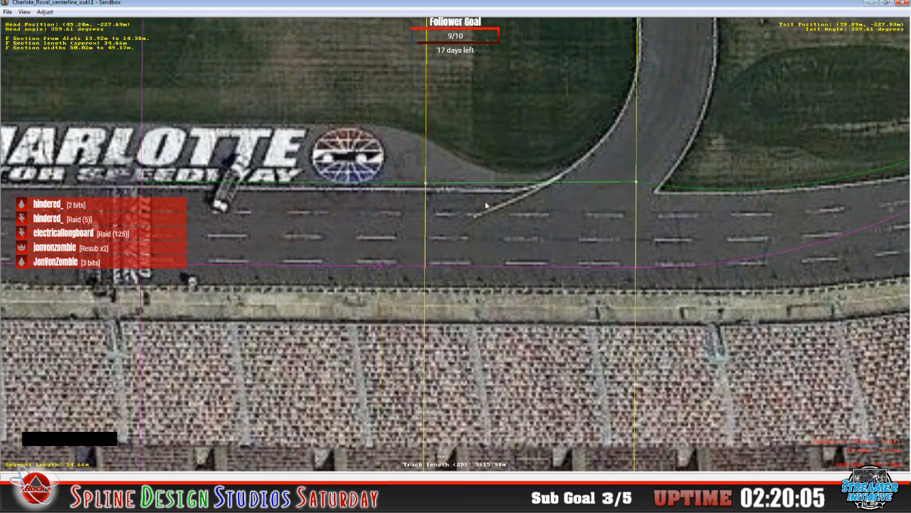
- Insert an F section in the segment before the start/finish line and align its head at about 13.9 m and tail at 14.07 m dlat
key("c")
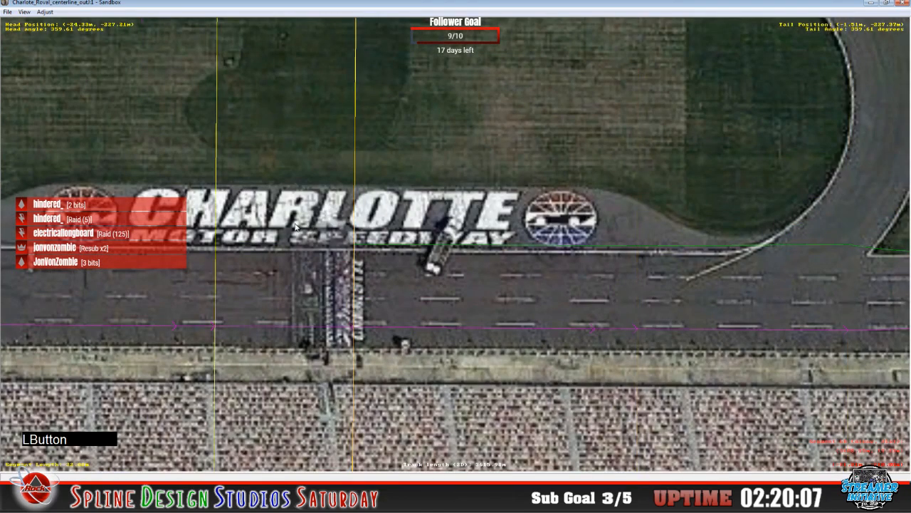
right_click(297, 224)
mouse_move(329, 293)
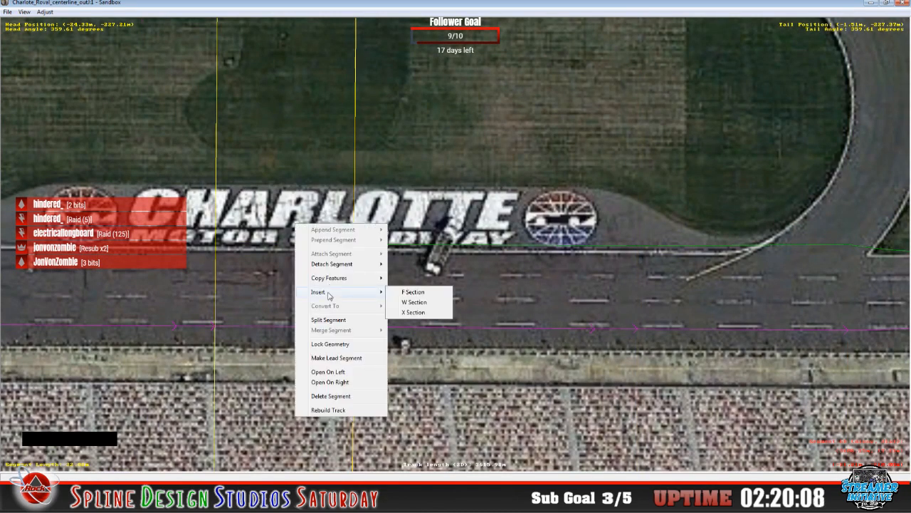
left_click(426, 296)
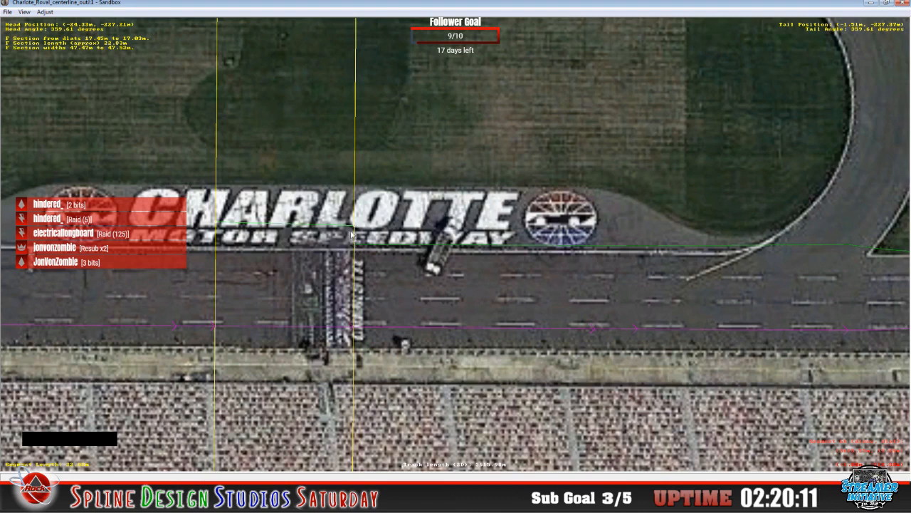
left_click_drag(354, 227, 322, 251)
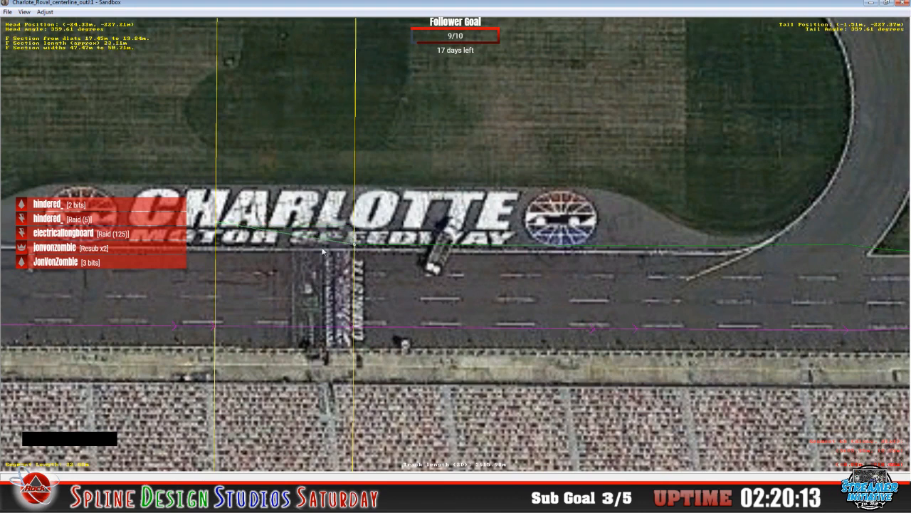
left_click_drag(222, 228, 217, 243)
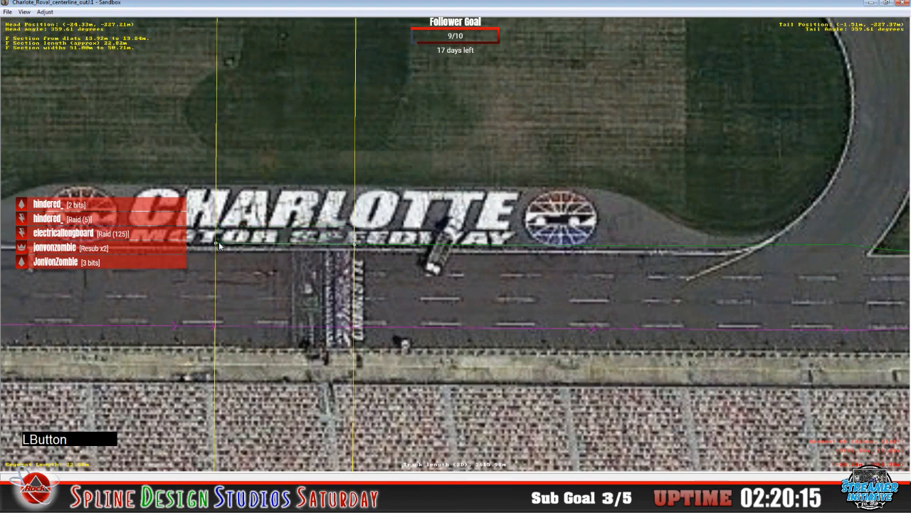
left_click(355, 246)
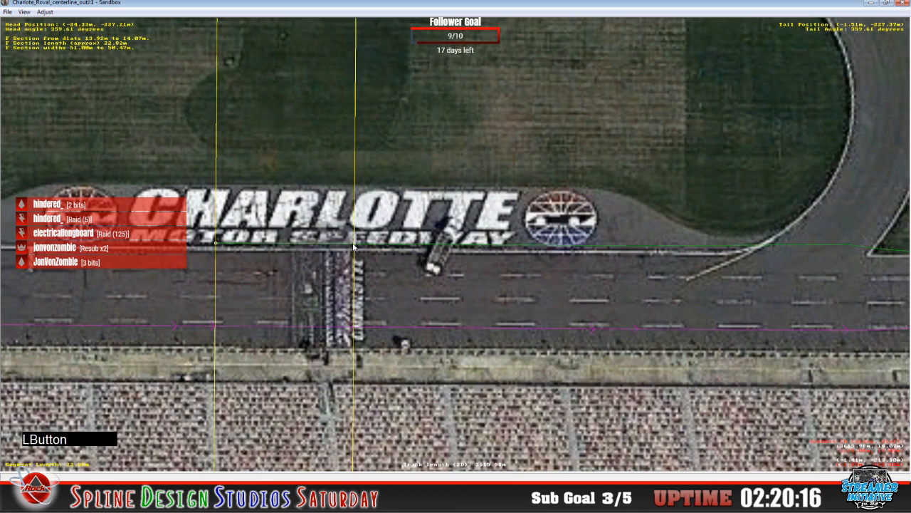
- Insert an F section in the adjoining short segment beside the infield lettering and align both ends with the white line at about 13.7 m dlat
left_click(146, 325)
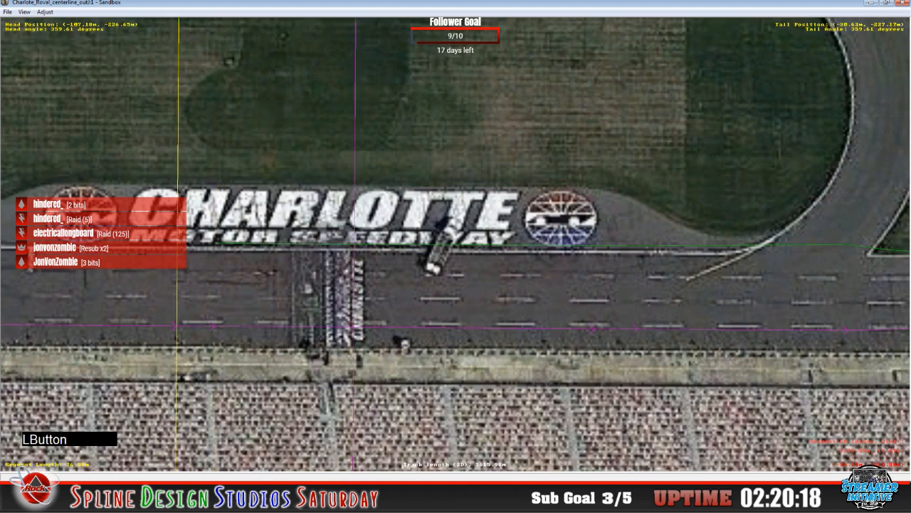
right_click(193, 228)
mouse_move(278, 294)
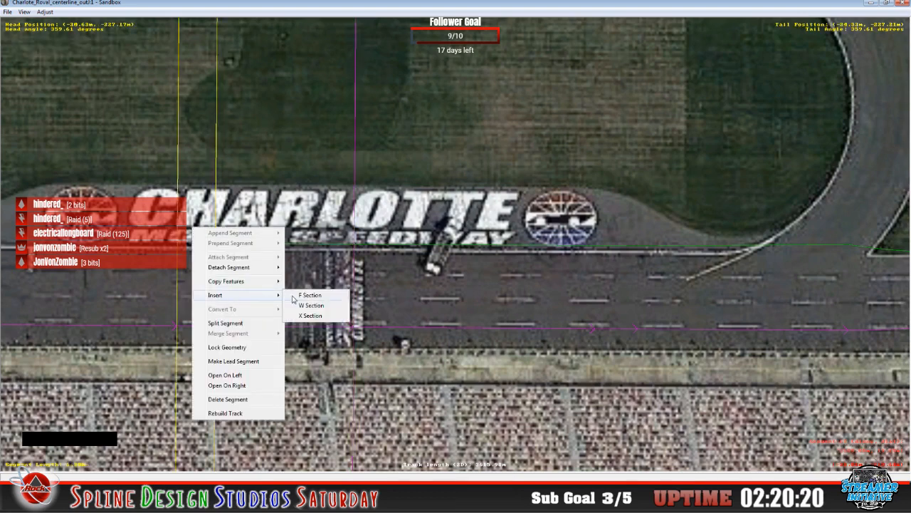
left_click(306, 295)
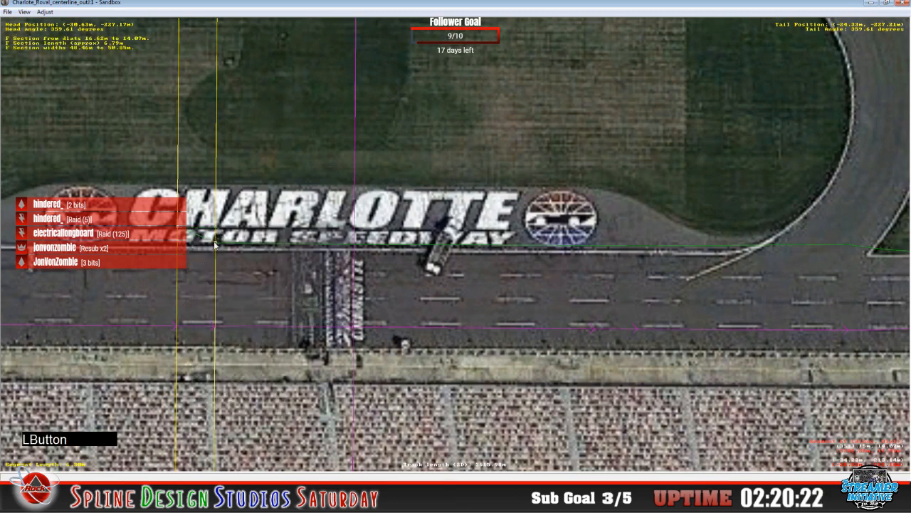
left_click_drag(215, 242, 215, 244)
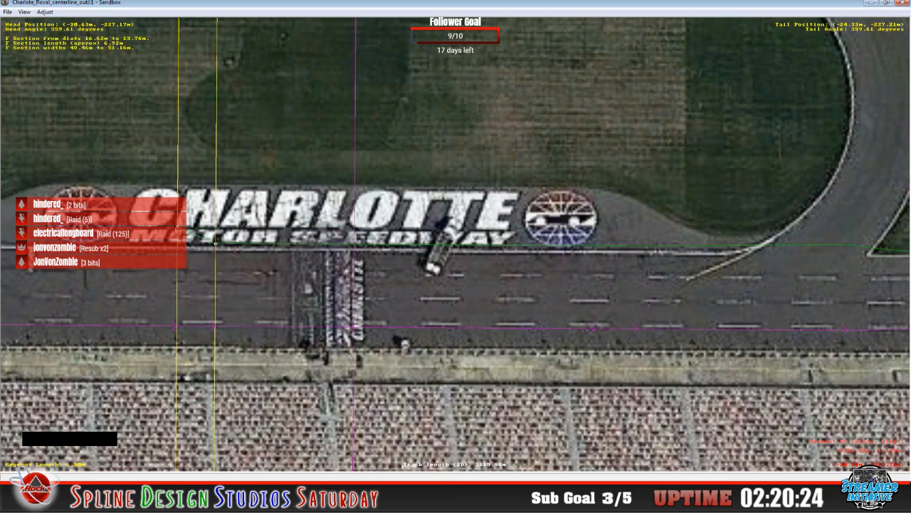
left_click(160, 251)
left_click(186, 245)
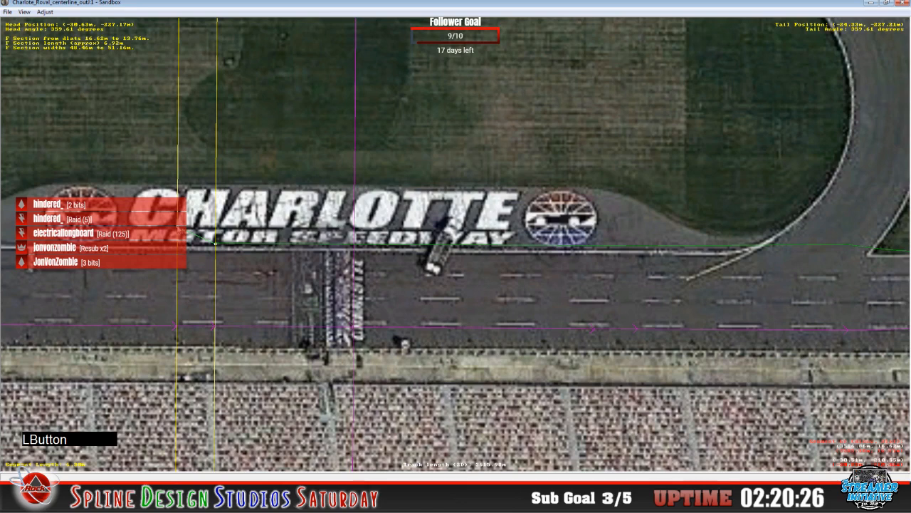
left_click_drag(179, 243, 217, 243)
left_click(217, 243)
left_click(217, 244)
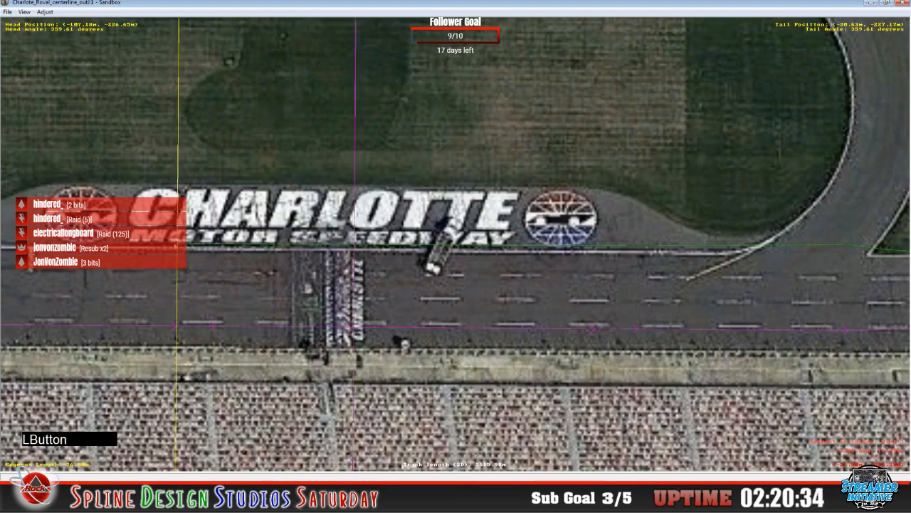
- Insert an F section in the long straight segment before the lettering, with the tail at 13.80 m and the head at about 13.4 m dlat
right_click(133, 241)
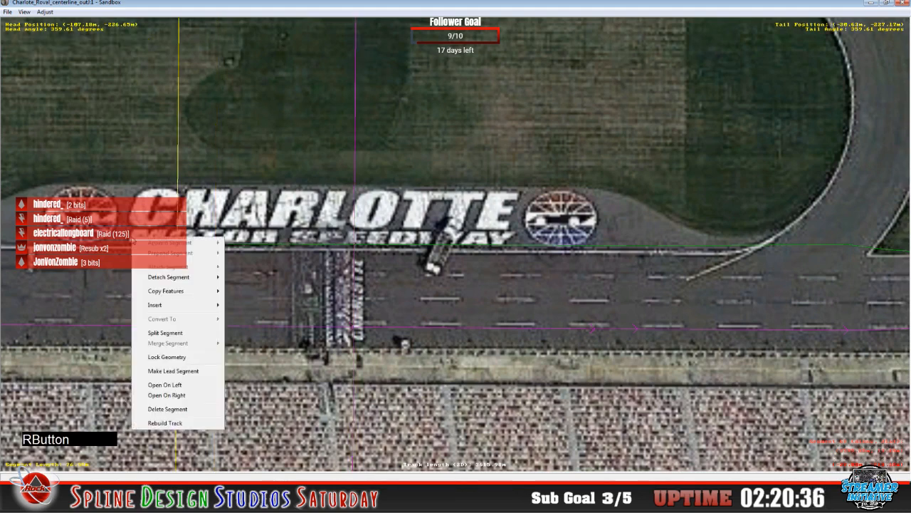
mouse_move(170, 308)
left_click(250, 306)
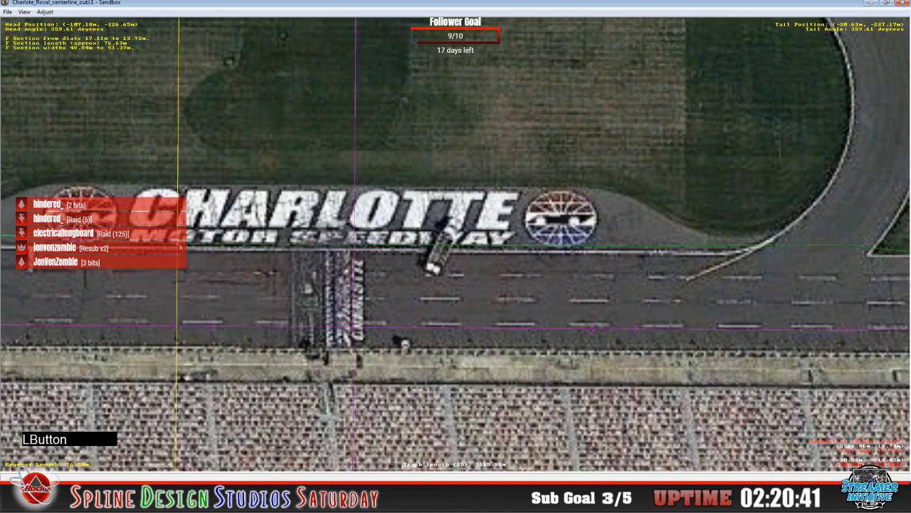
left_click_drag(177, 249, 178, 248)
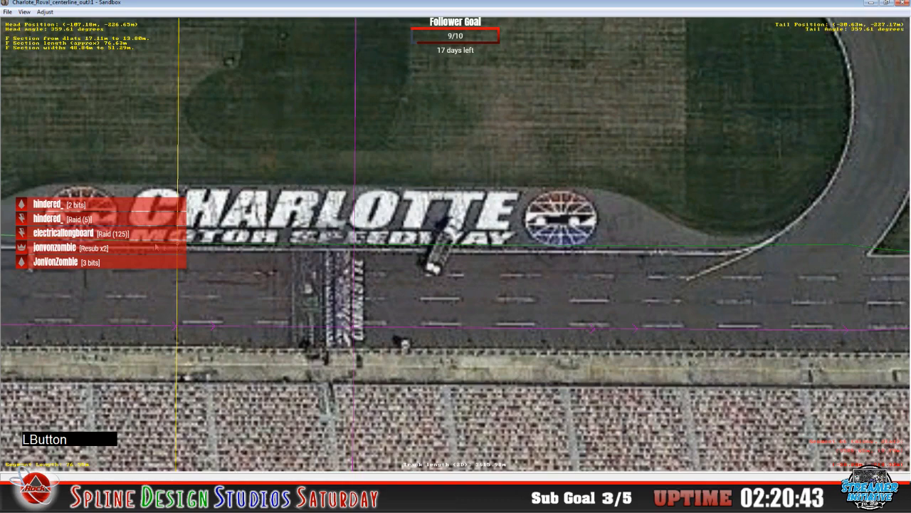
key("c")
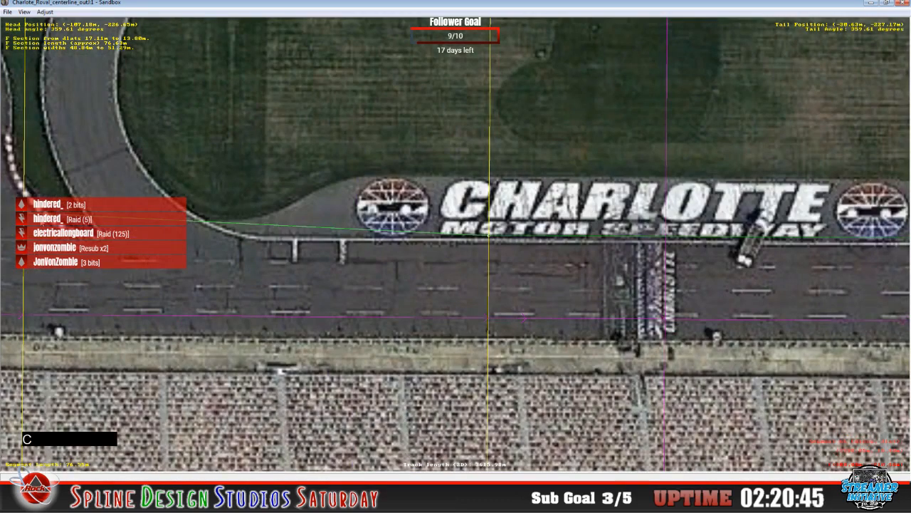
key("c")
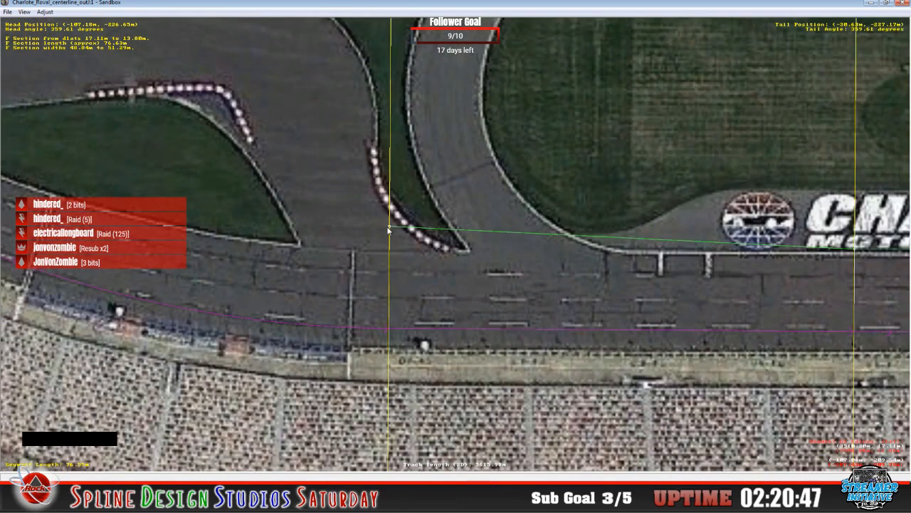
left_click_drag(388, 225, 388, 250)
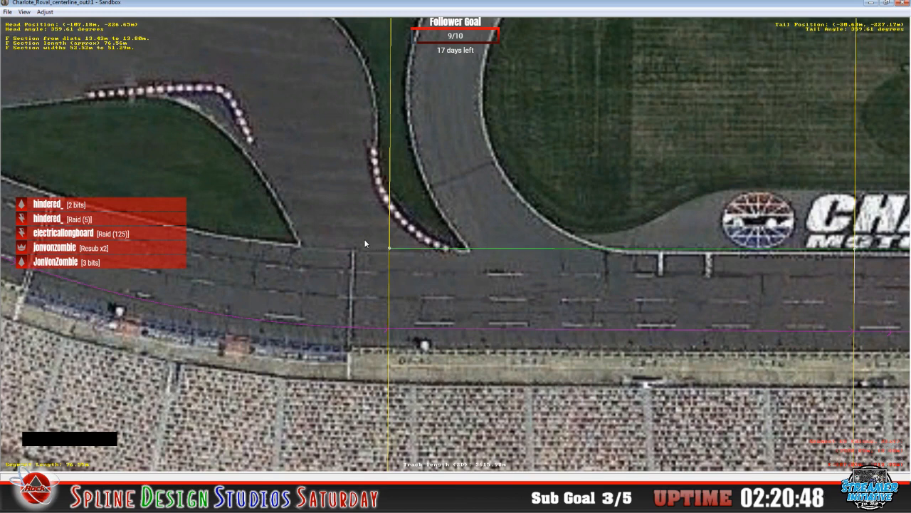
- Insert an F section in the curved segment before the long straight, with the tail at 13.27 m and the head at 13.21 m dlat
left_click(330, 231)
right_click(320, 231)
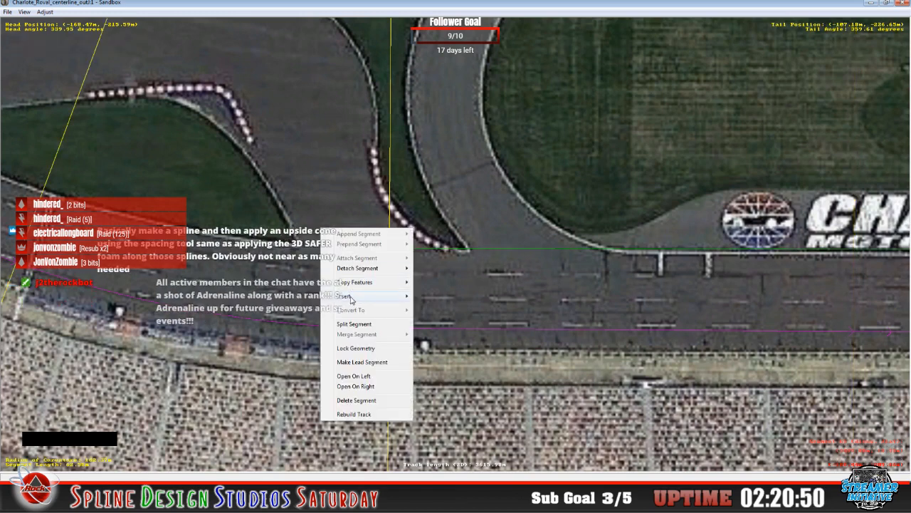
mouse_move(351, 300)
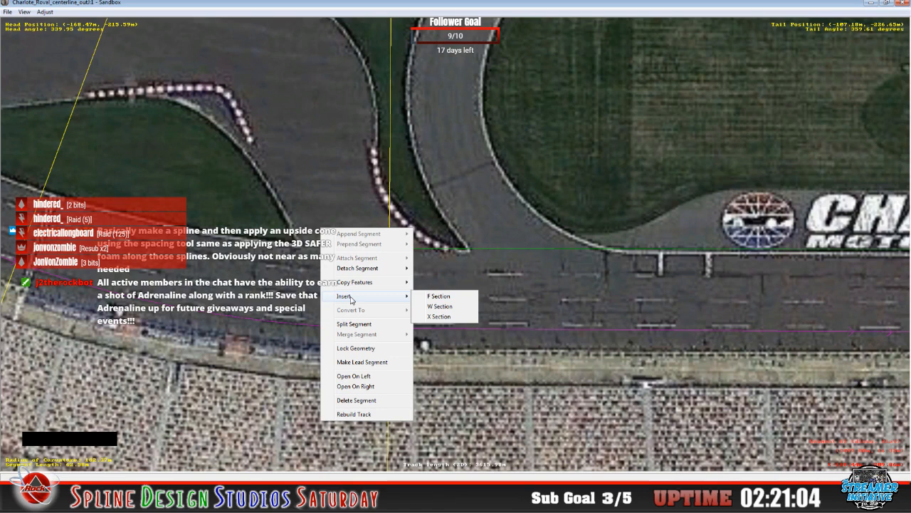
left_click(452, 298)
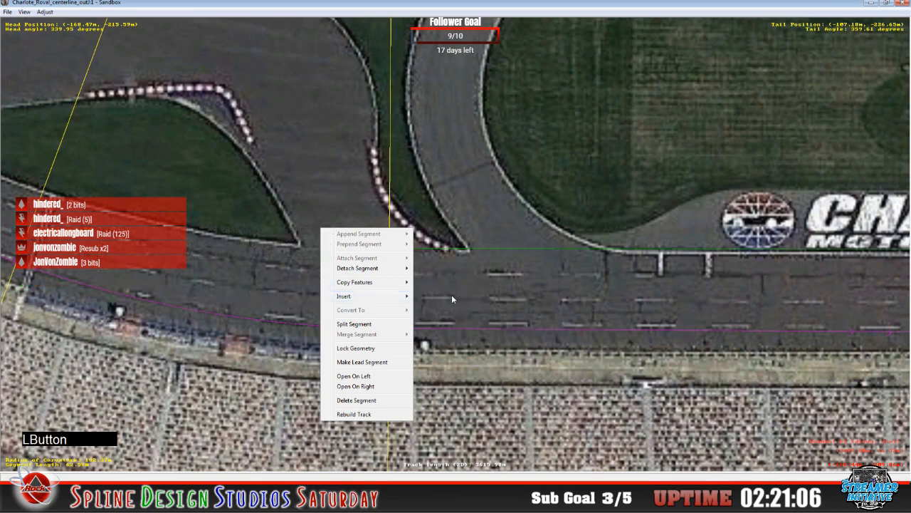
left_click_drag(390, 228, 388, 252)
left_click(388, 252)
left_click(351, 251)
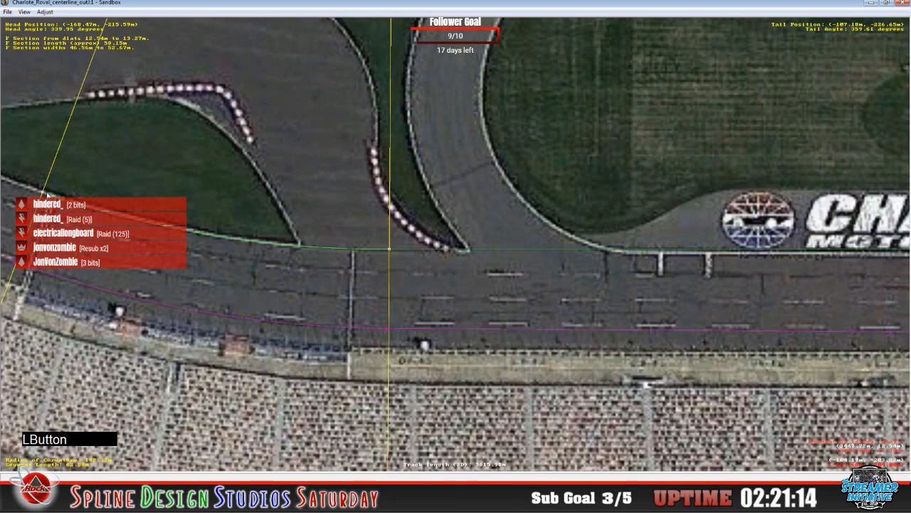
left_click_drag(46, 193, 47, 190)
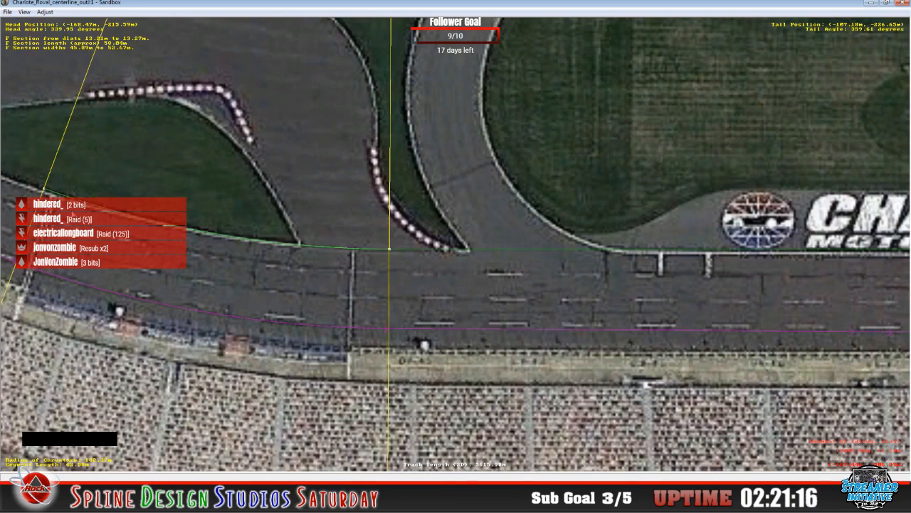
- Insert an F section in the short segment beside the grass triangle and align its tail at 13.21 m and head at 13.22 m dlat
key("c")
right_click(347, 210)
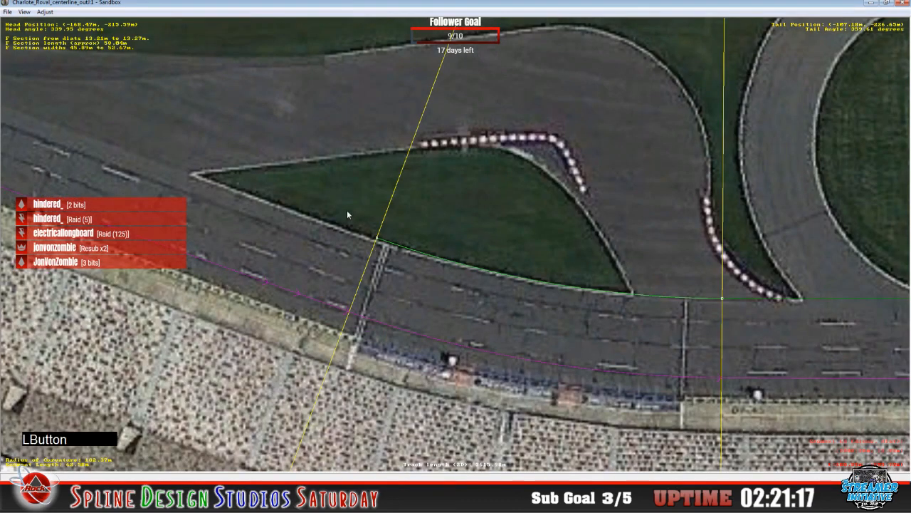
mouse_move(384, 281)
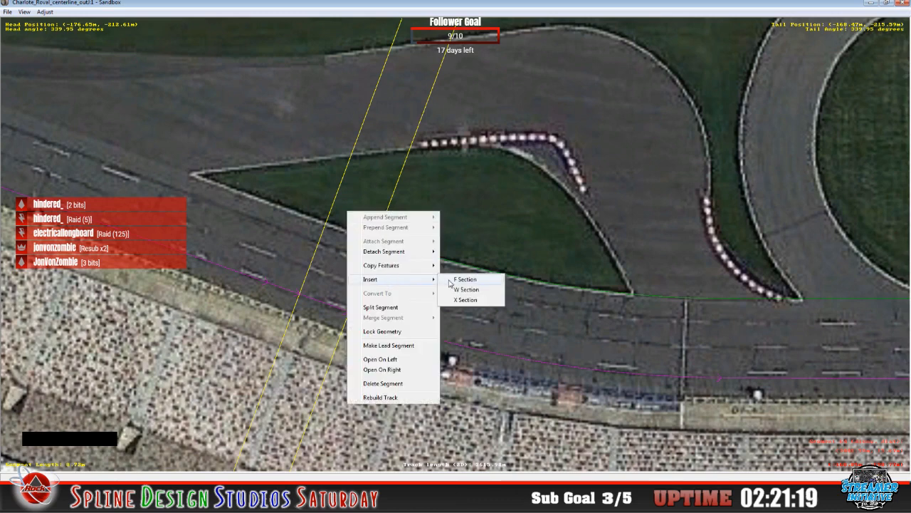
left_click(449, 280)
left_click(383, 224)
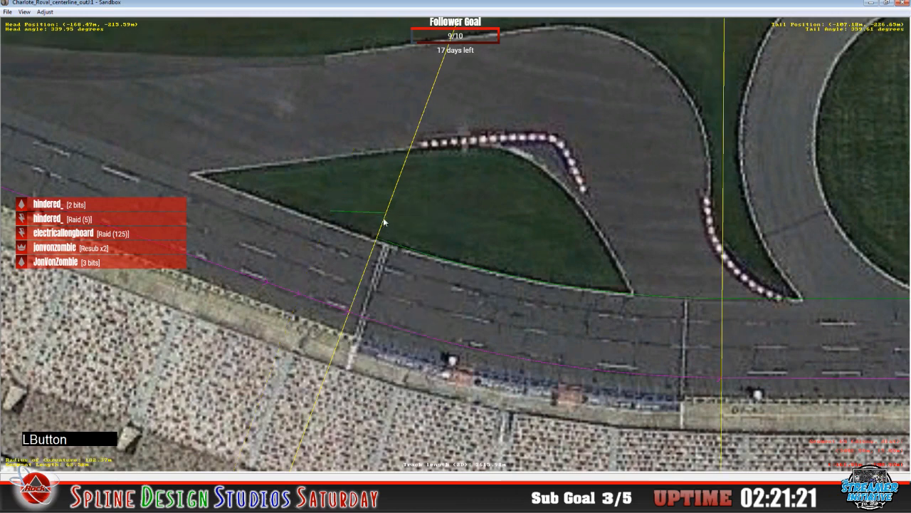
left_click(379, 214)
left_click_drag(386, 213, 376, 238)
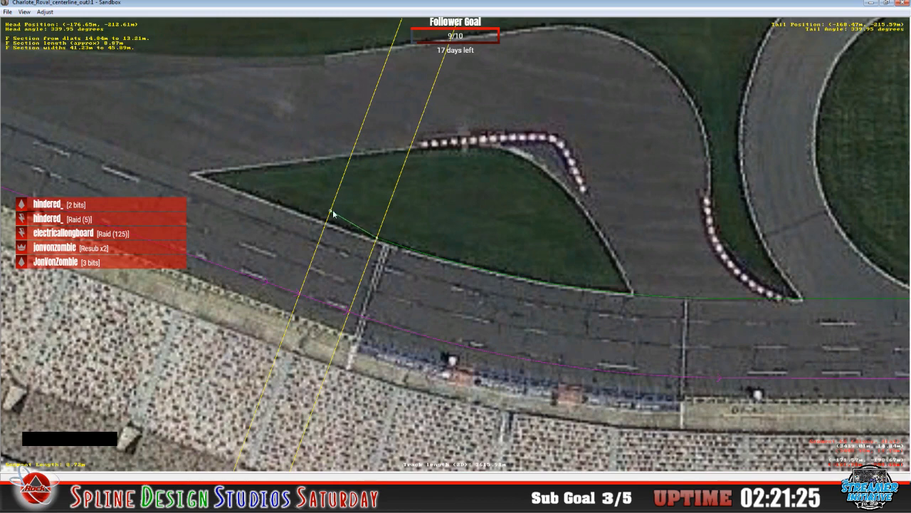
left_click_drag(331, 211, 326, 222)
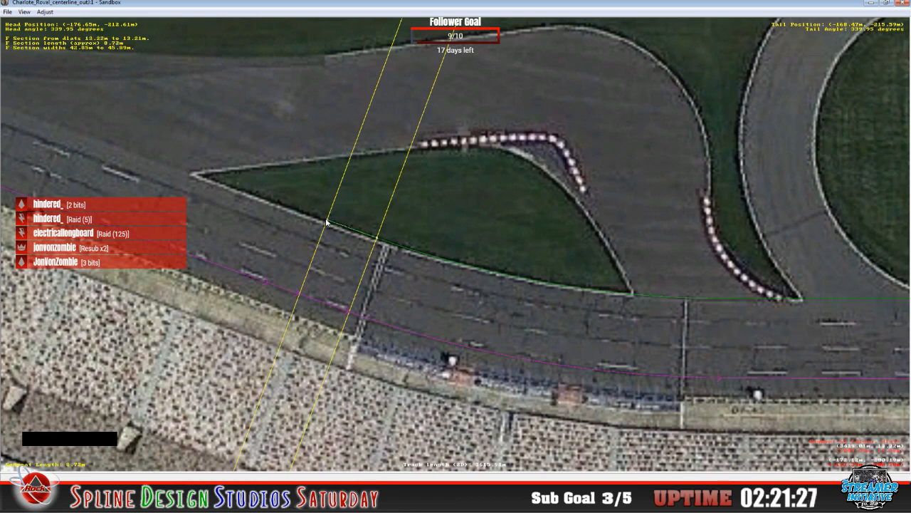
- Insert an F section in the adjoining shorter segment along the grass triangle, with the head at 12.84 m and the tail joint at 12.53 m dlat
left_click(308, 215)
right_click(303, 214)
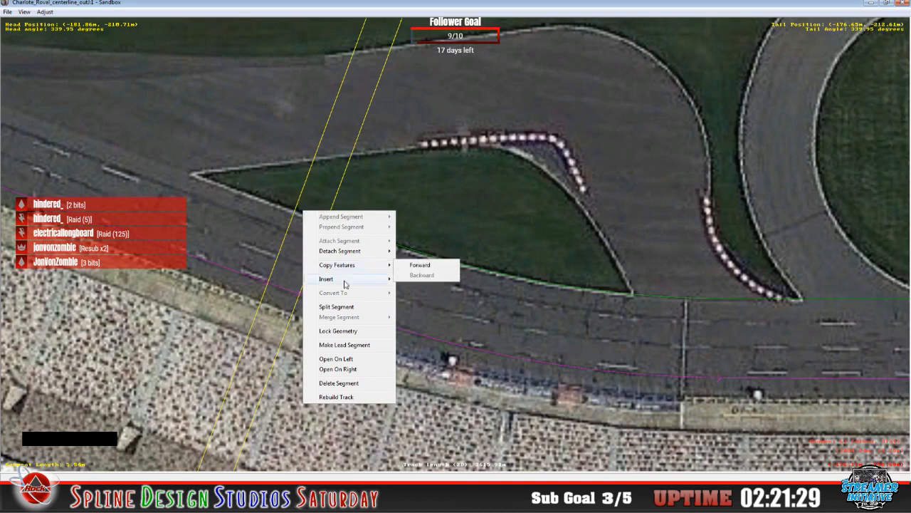
mouse_move(337, 284)
left_click(421, 279)
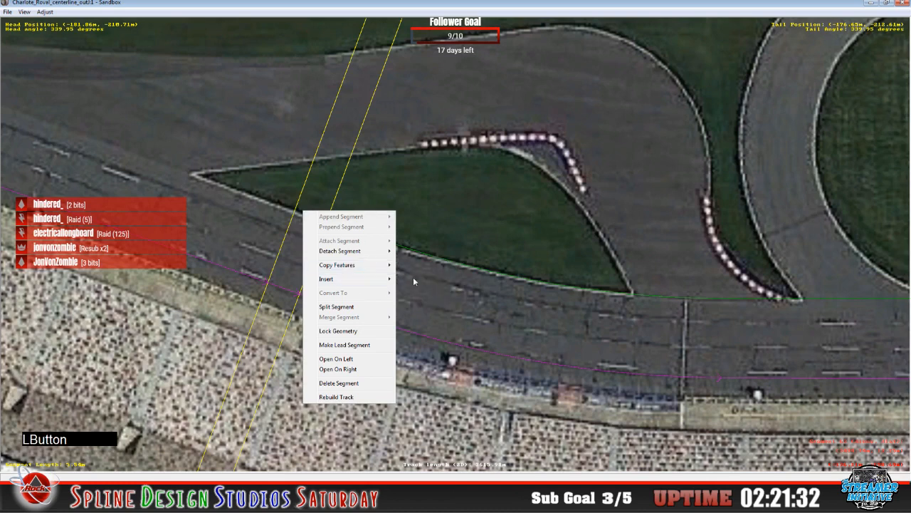
left_click_drag(331, 211, 328, 222)
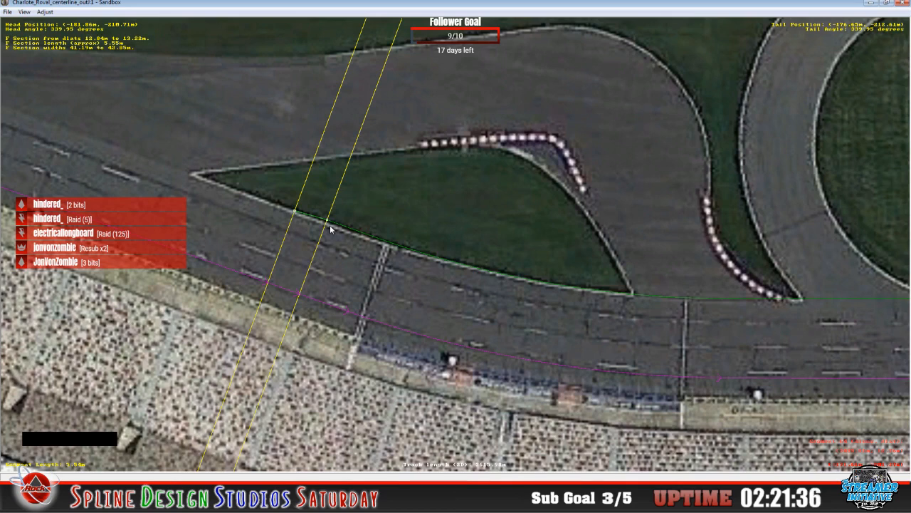
left_click(333, 222)
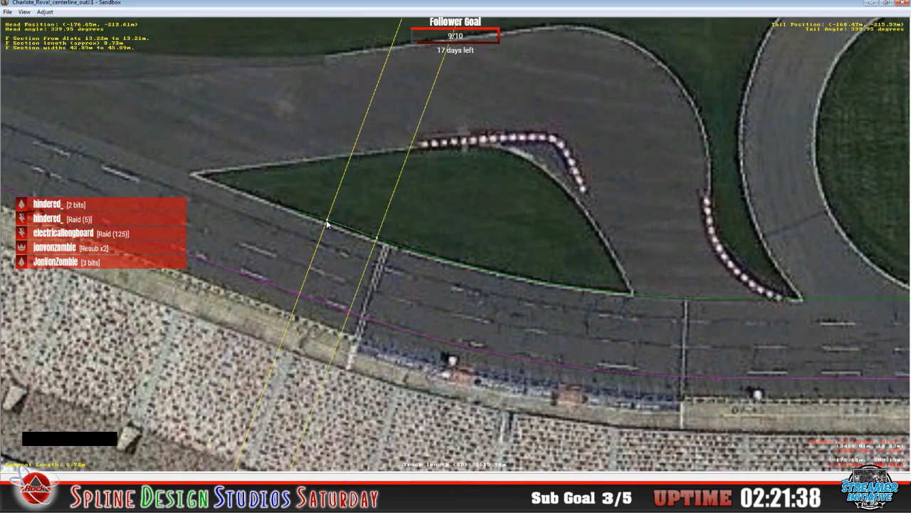
left_click(326, 221)
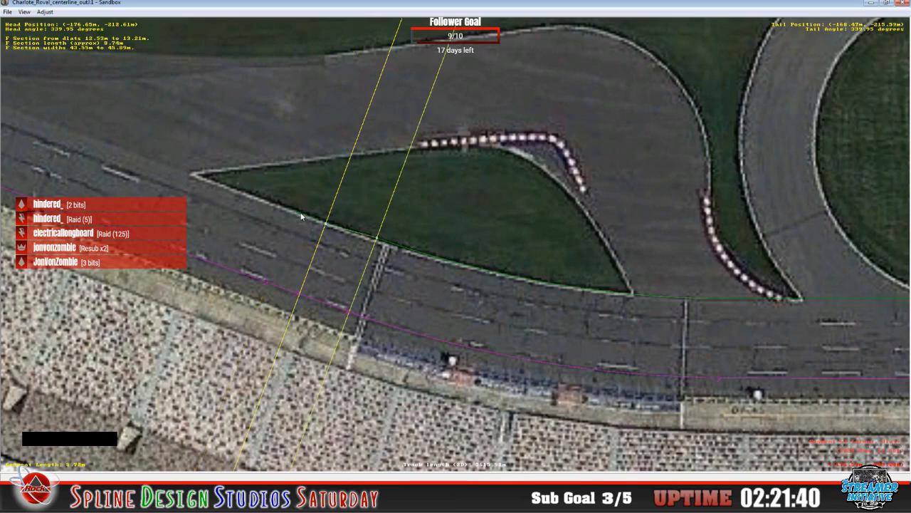
- Insert an F section in the segment passing the grass triangle's tip, aligning its tail at 12.87 m and head at 12.91 m dlat
left_click(298, 216)
left_click(277, 199)
right_click(277, 199)
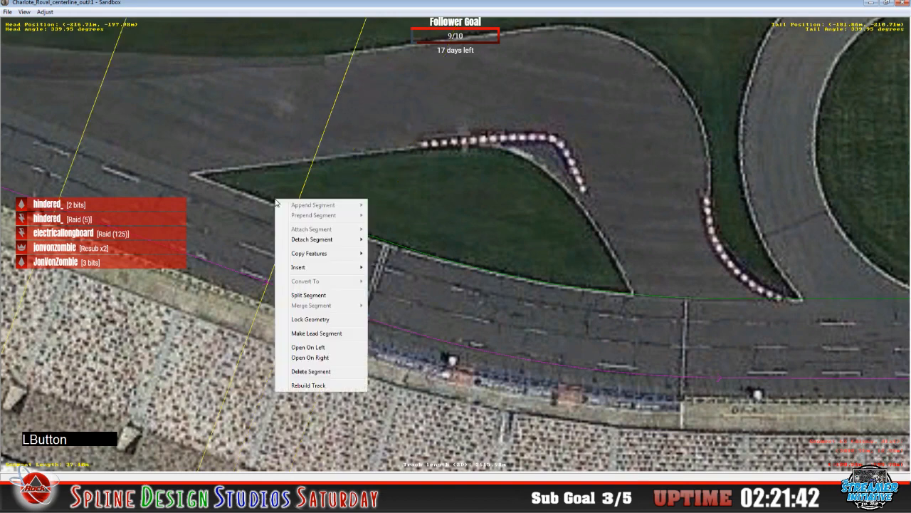
left_click(272, 228)
left_click_drag(298, 204, 296, 214)
left_click(297, 212)
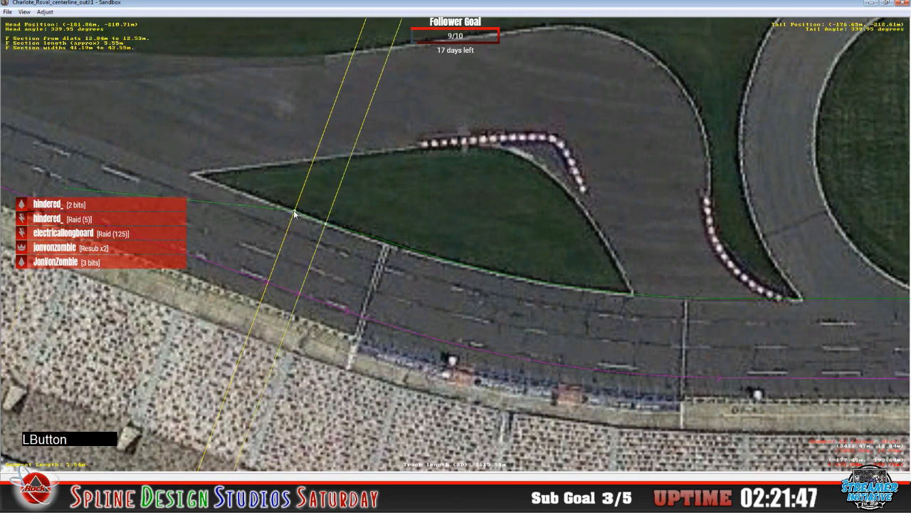
left_click_drag(296, 210, 294, 211)
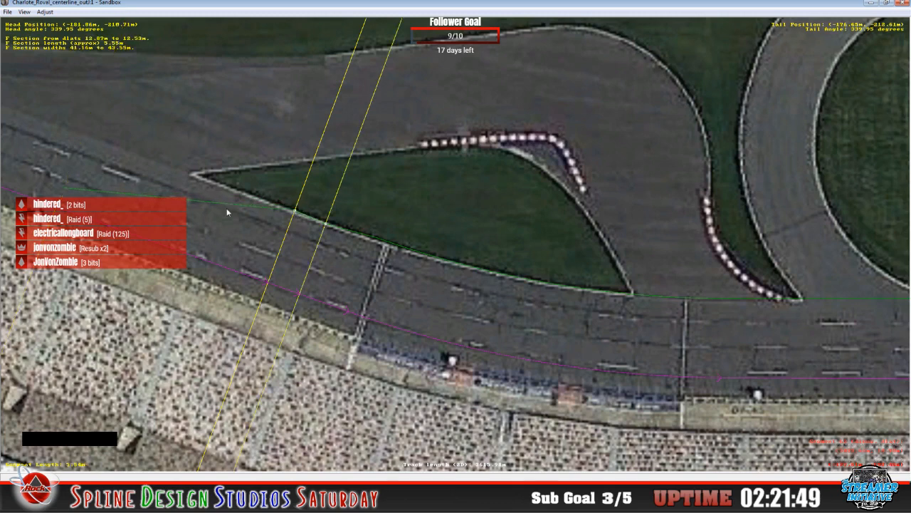
left_click(188, 203)
left_click_drag(64, 188, 109, 144)
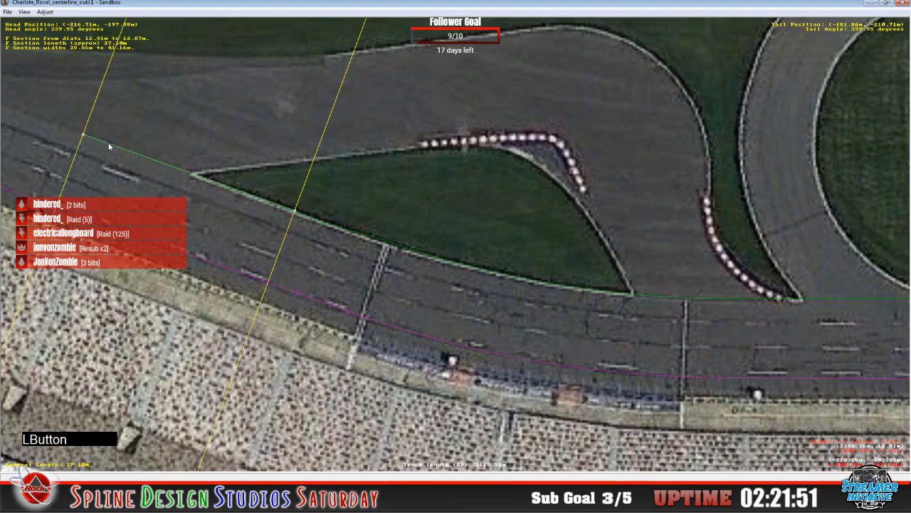
- Insert an F section in the segment beyond the triangle's tip, with the tail at 12.67 m and the head at about 12.03 m dlat
key("c")
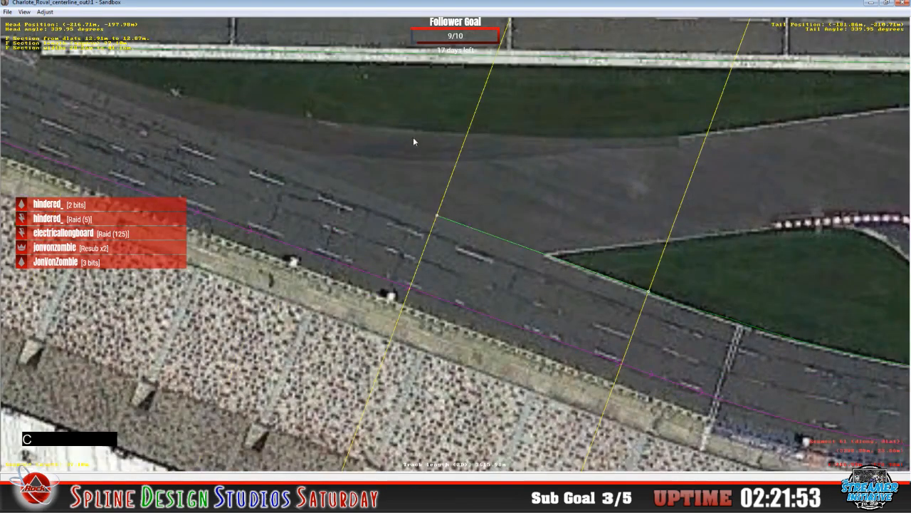
left_click(363, 188)
right_click(363, 188)
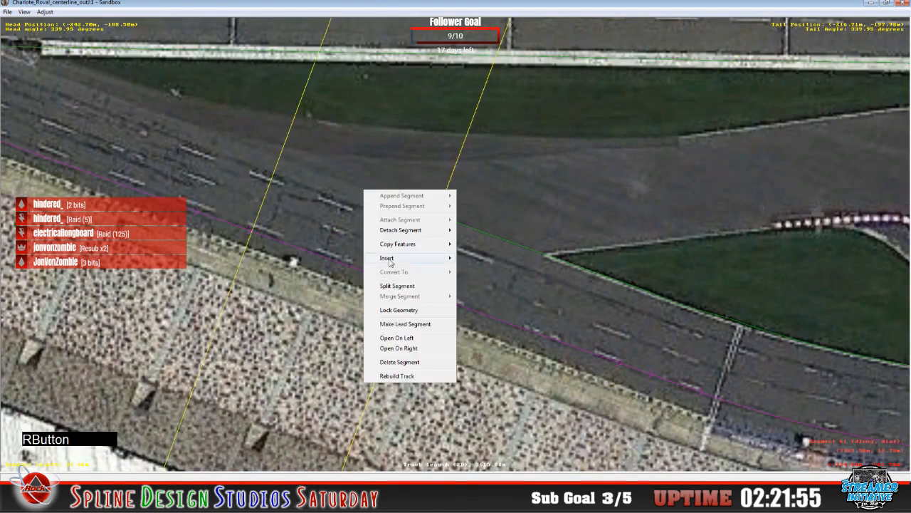
mouse_move(413, 259)
left_click(472, 258)
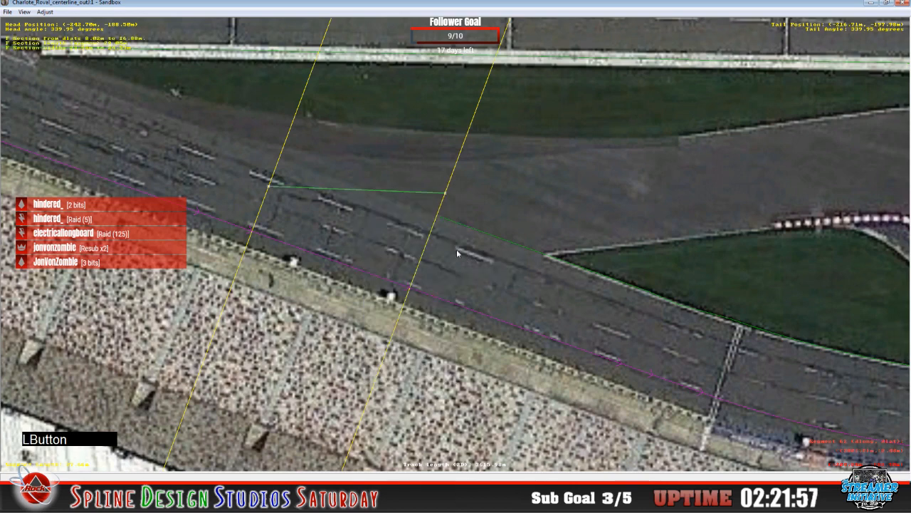
left_click_drag(442, 195, 439, 218)
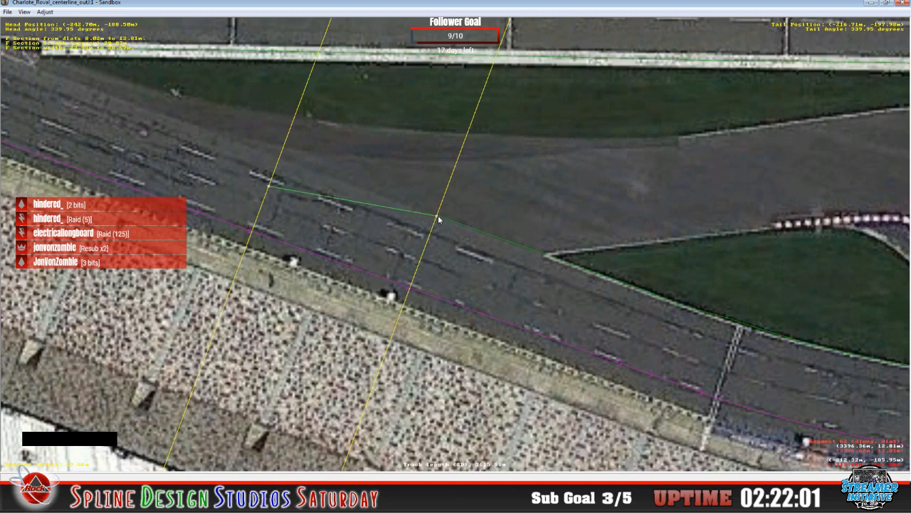
left_click_drag(272, 188, 279, 161)
left_click(440, 218)
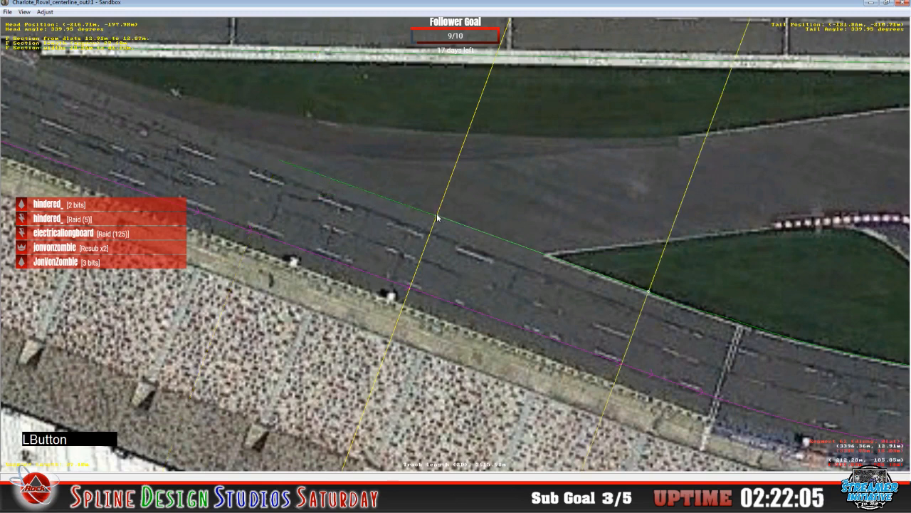
left_click(436, 219)
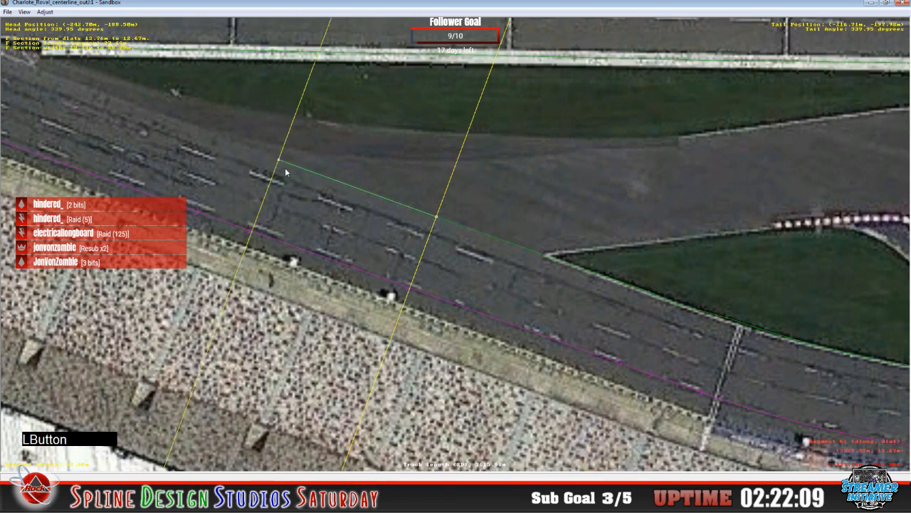
left_click_drag(278, 161, 279, 165)
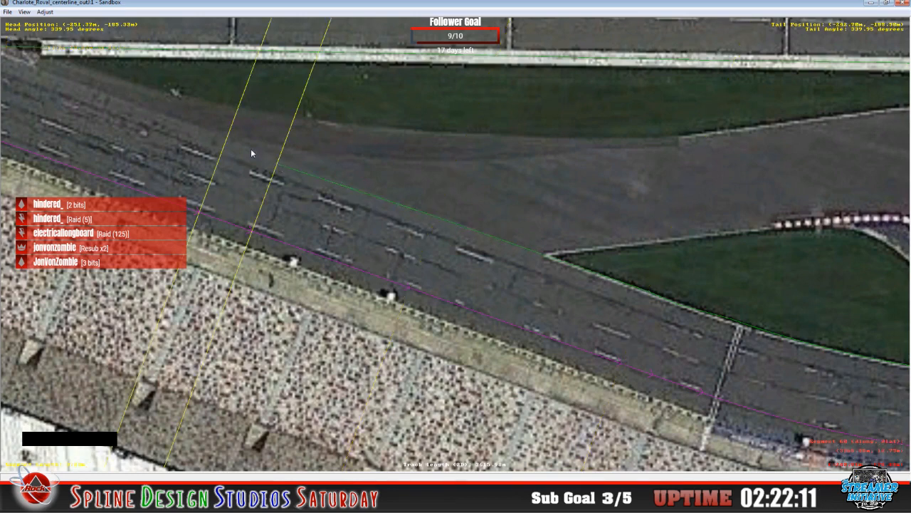
- Insert an F section in the next short segment along the asphalt seam, with the head at 12.02 m and the tail joint at 12.17 m dlat
right_click(250, 148)
left_click(356, 219)
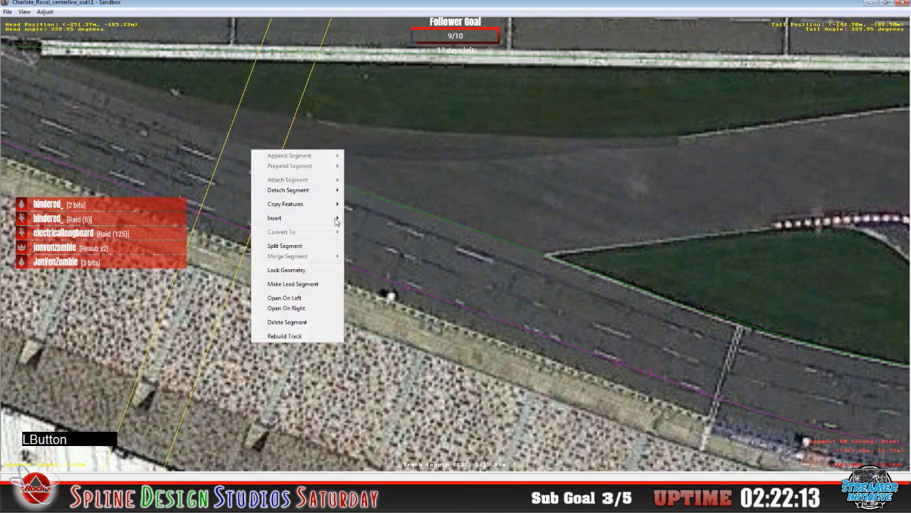
left_click(284, 166)
left_click_drag(284, 166, 283, 170)
left_click_drag(225, 151, 228, 146)
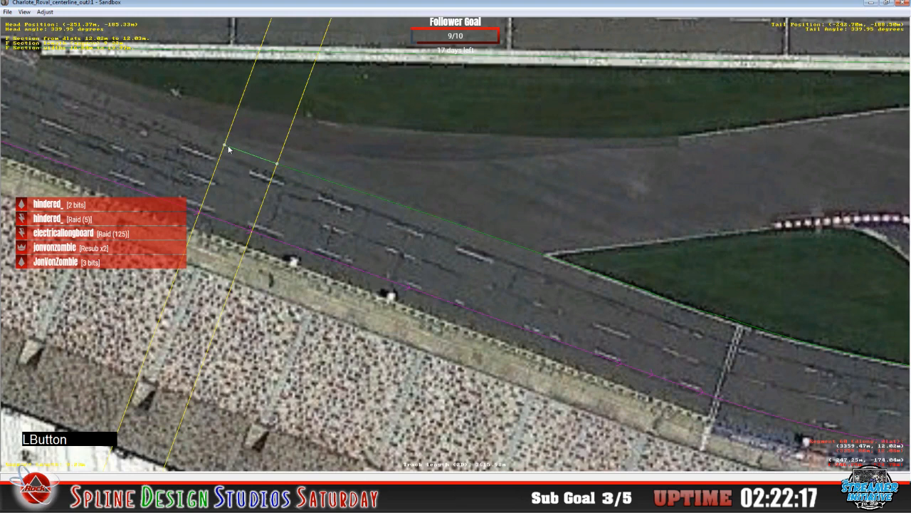
left_click(293, 169)
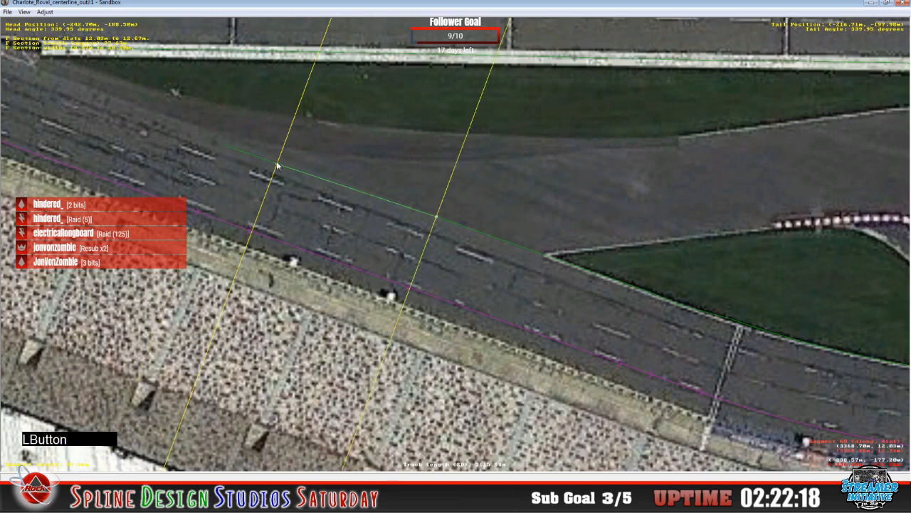
left_click_drag(278, 165, 277, 165)
left_click(261, 197)
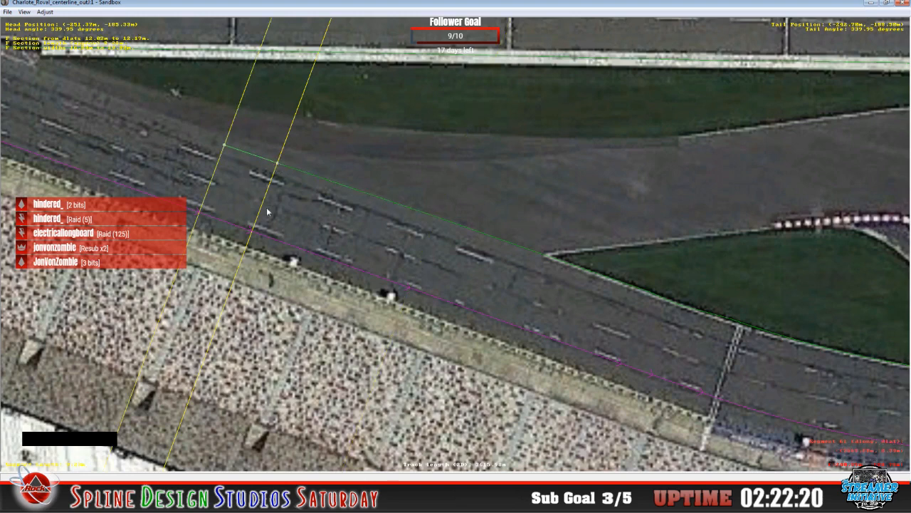
- Insert an F section in the next longer segment toward the pit wall and align its tail joint at 12.09 m dlat
right_click(283, 164)
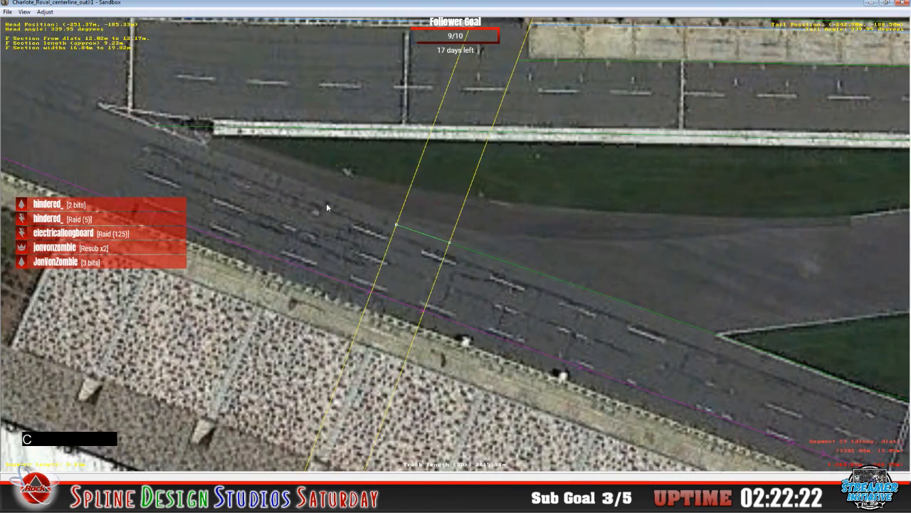
left_click(357, 212)
right_click(358, 218)
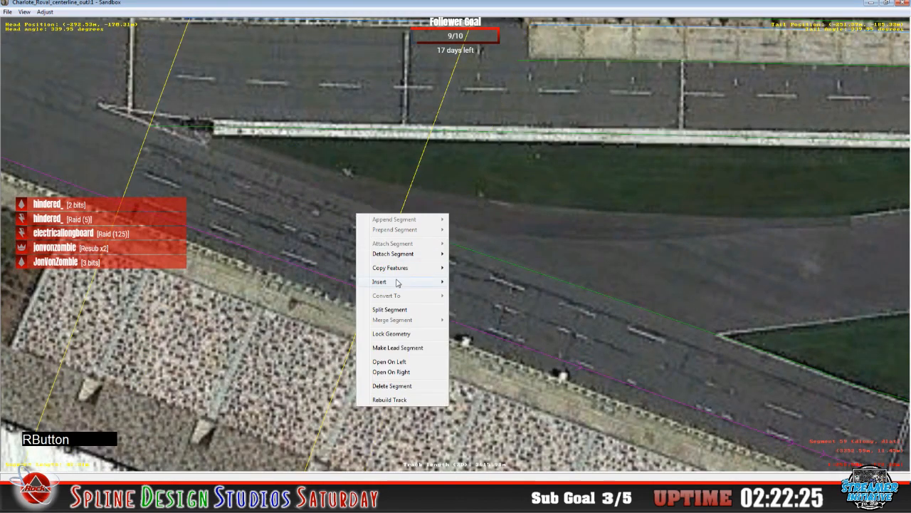
mouse_move(398, 284)
left_click(474, 281)
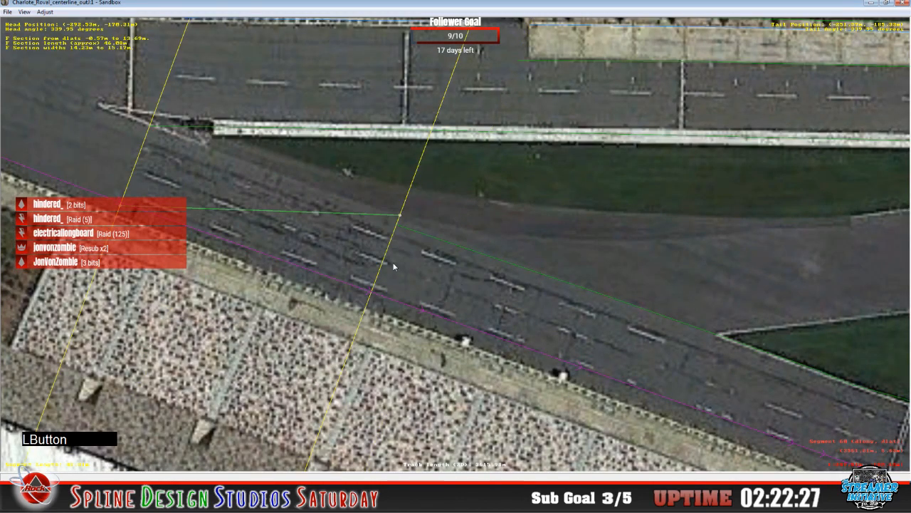
left_click(399, 222)
left_click_drag(397, 219, 397, 226)
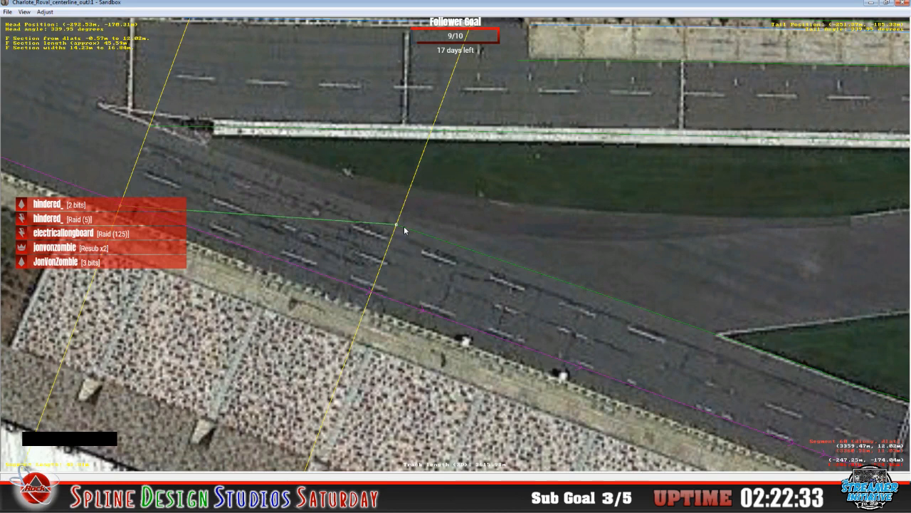
left_click(396, 226)
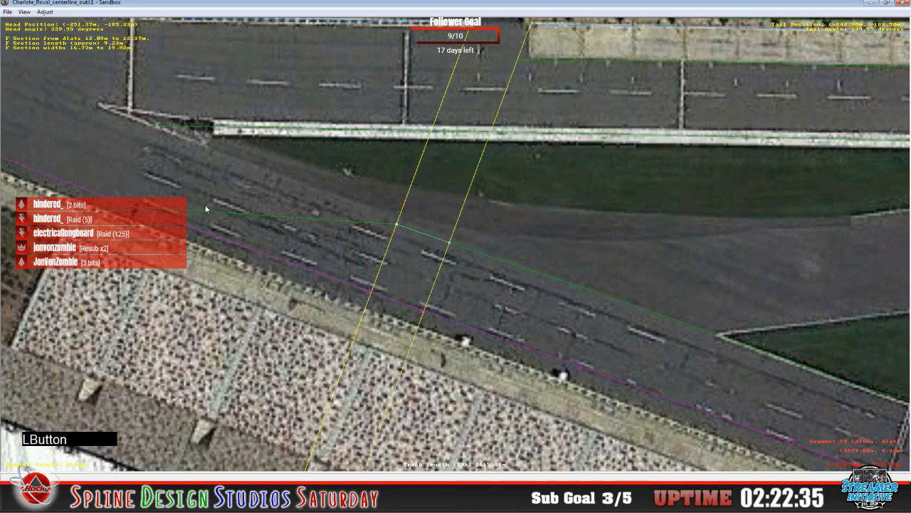
- Move the new F section's head up to the barrier at the pit wall's end, at 13.30 m dlat
left_click(118, 211)
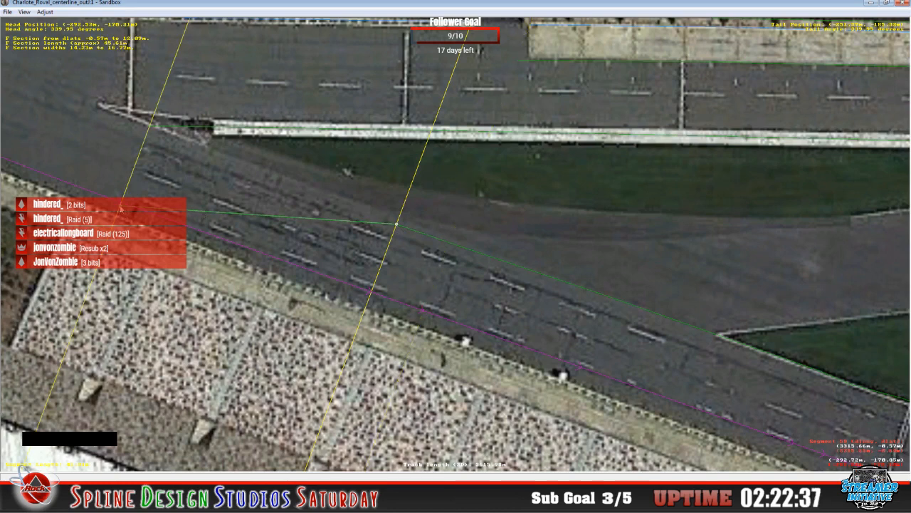
left_click_drag(121, 211, 163, 134)
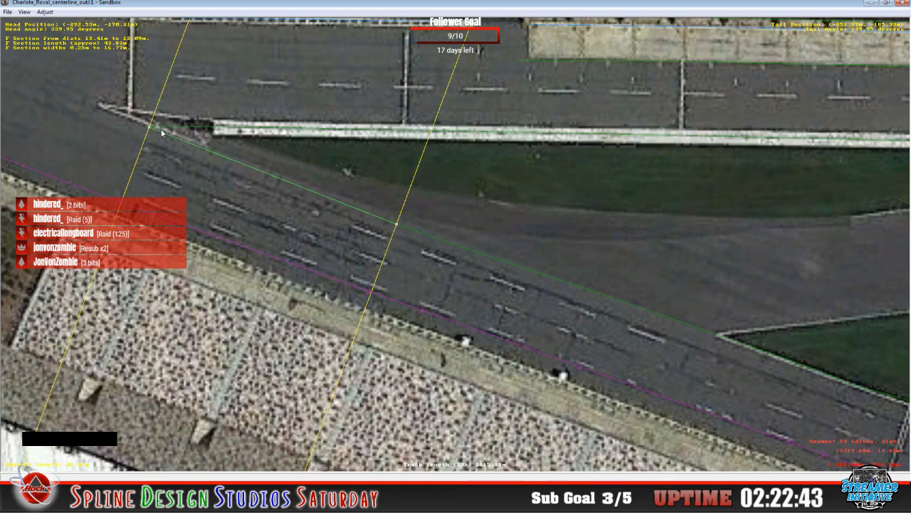
right_click(162, 131)
key("z")
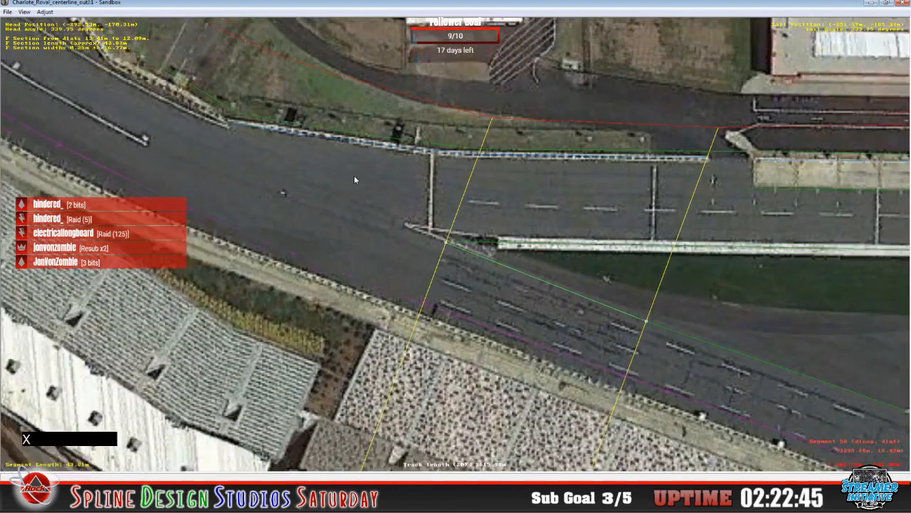
key("z")
key("z")
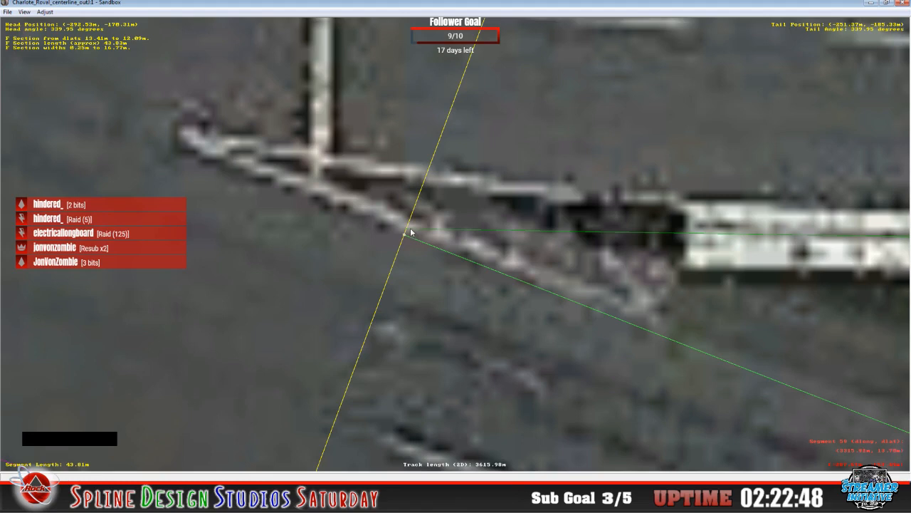
left_click(413, 232)
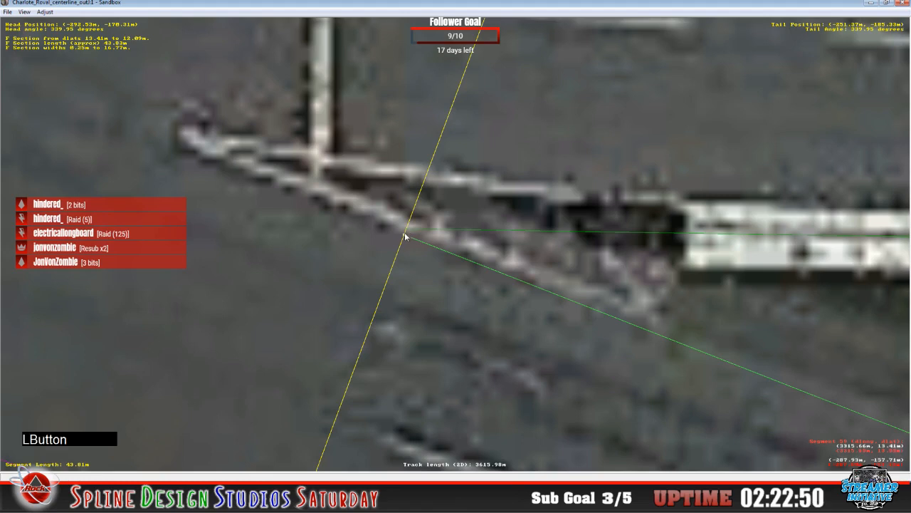
left_click_drag(404, 234, 399, 242)
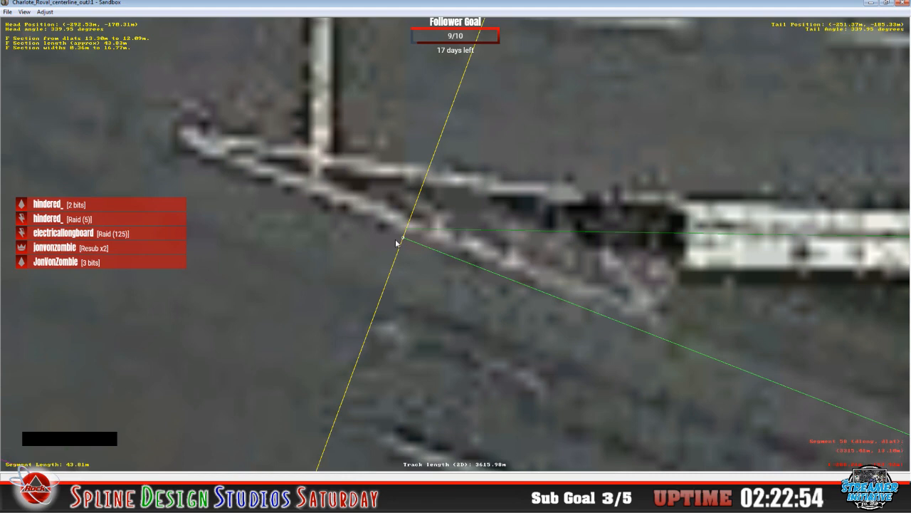
key("x")
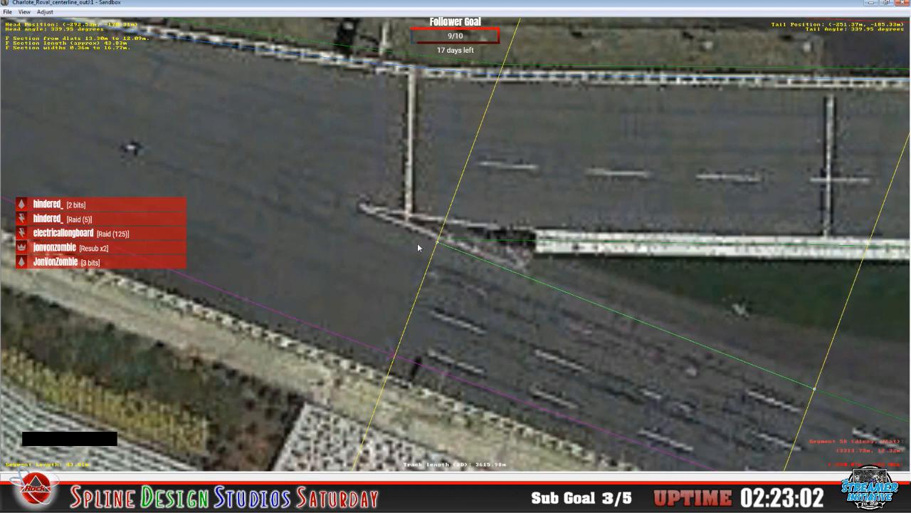
- Draw the world underneath and select the inner-edge F section of the curved segment at the frontstretch's far end
scroll(418, 244, "down", 3)
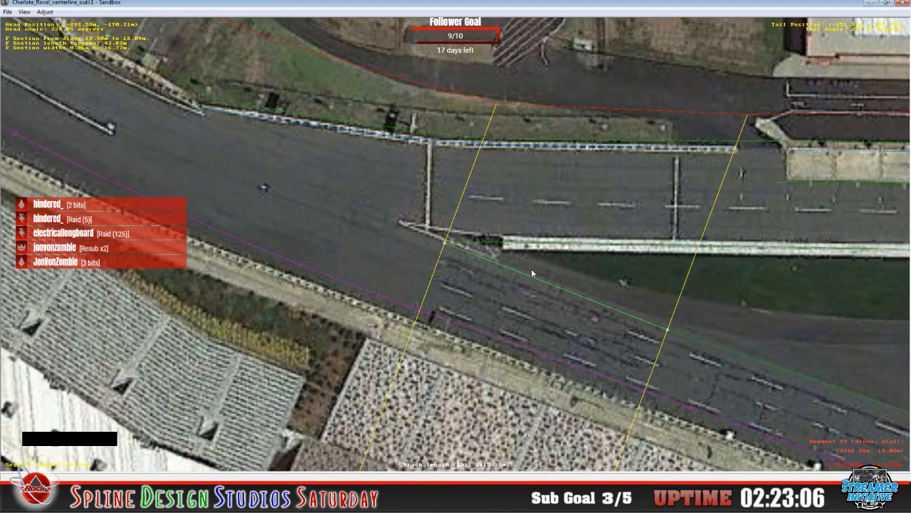
key("c")
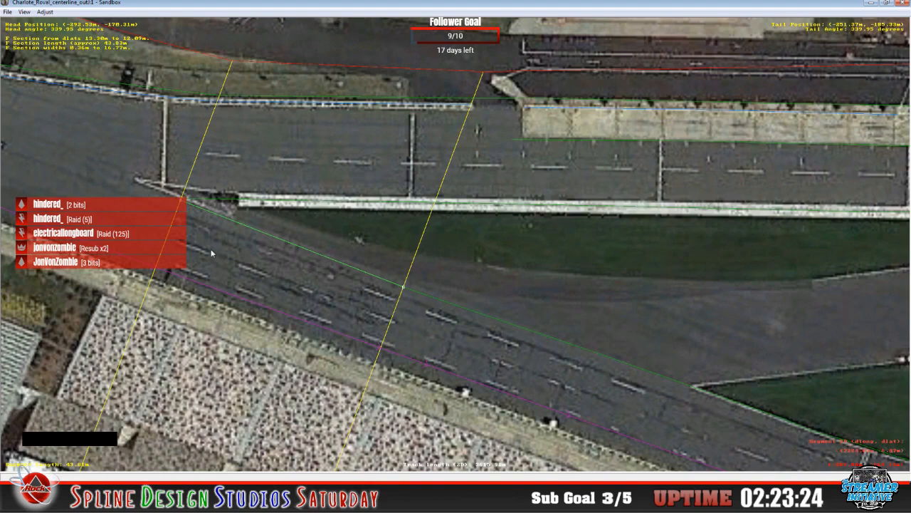
left_click(347, 253)
left_click(650, 248)
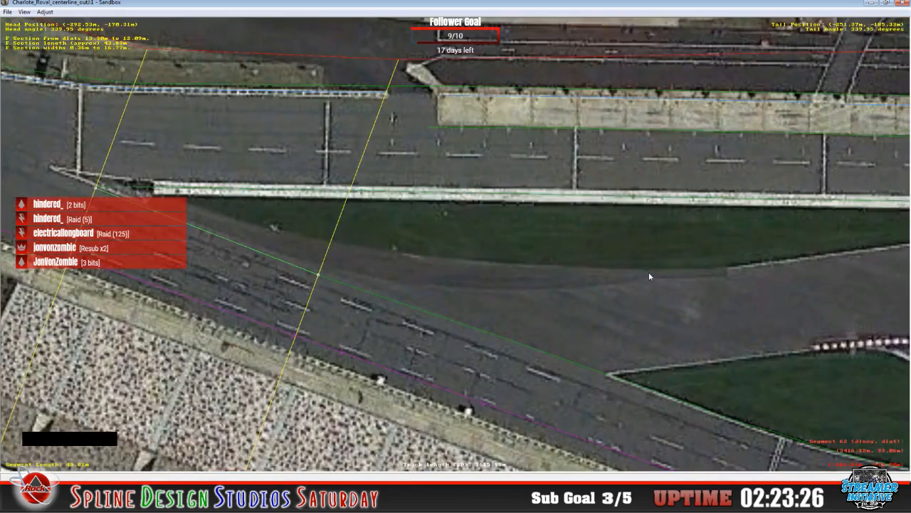
scroll(707, 285, "down", 6)
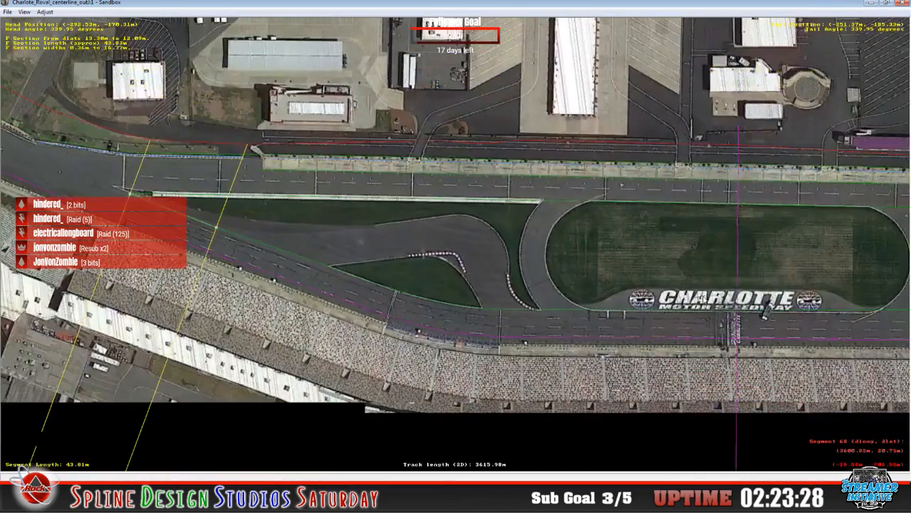
key("c")
key("c")
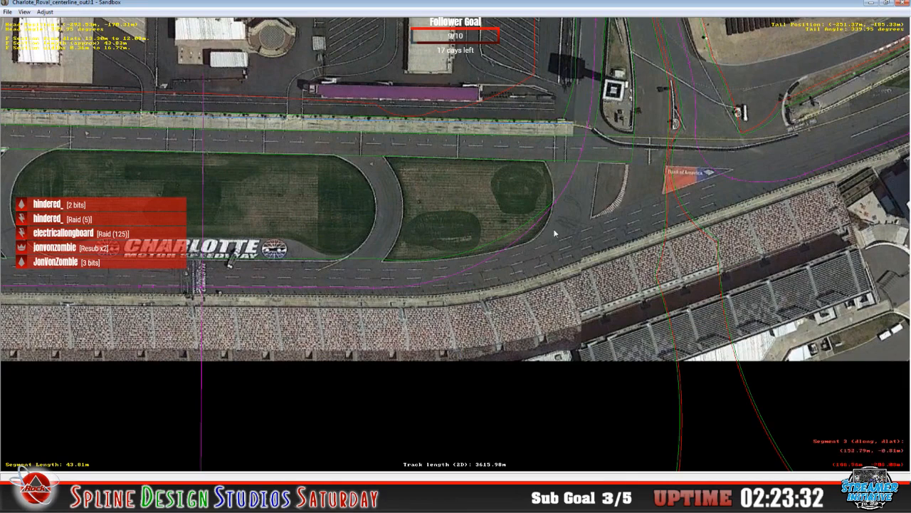
left_click(539, 245)
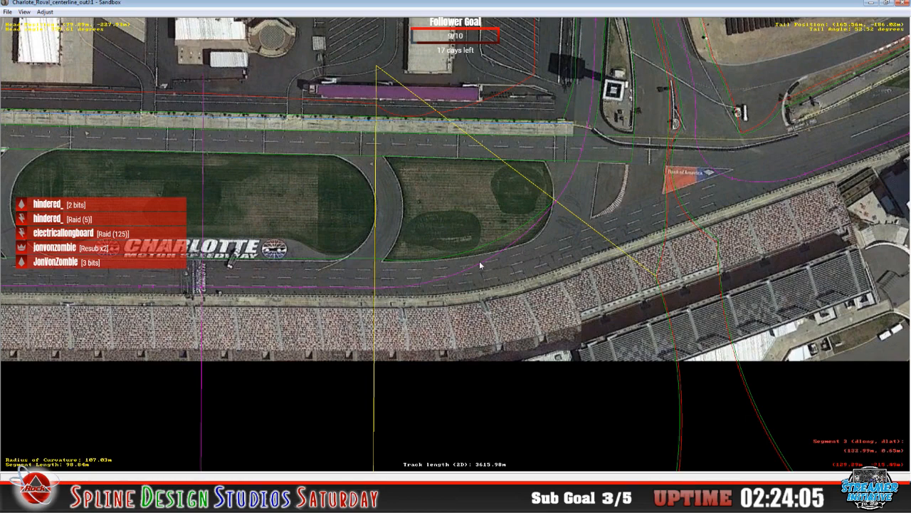
left_click(523, 257)
left_click(24, 12)
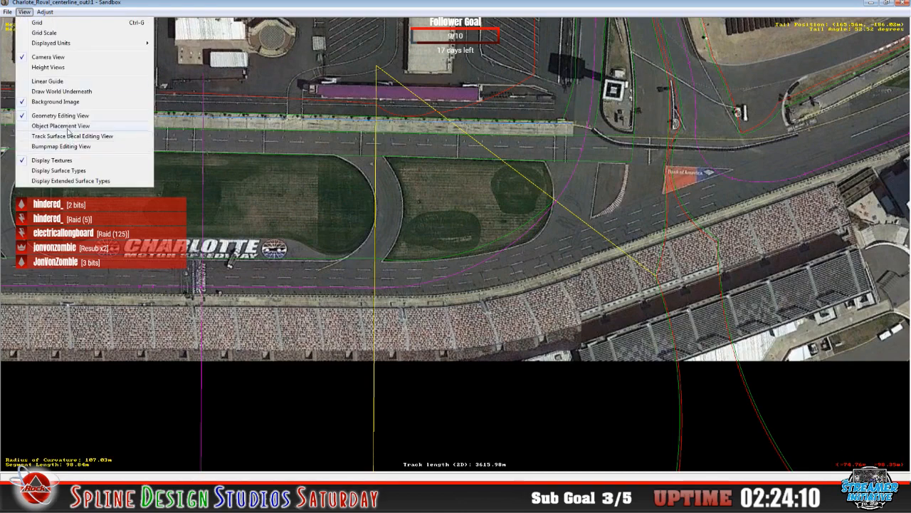
left_click(59, 93)
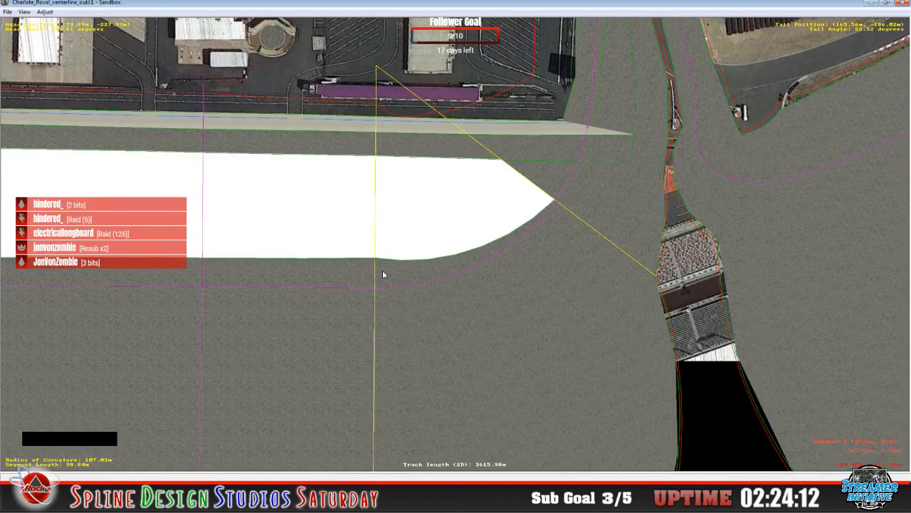
left_click(483, 249)
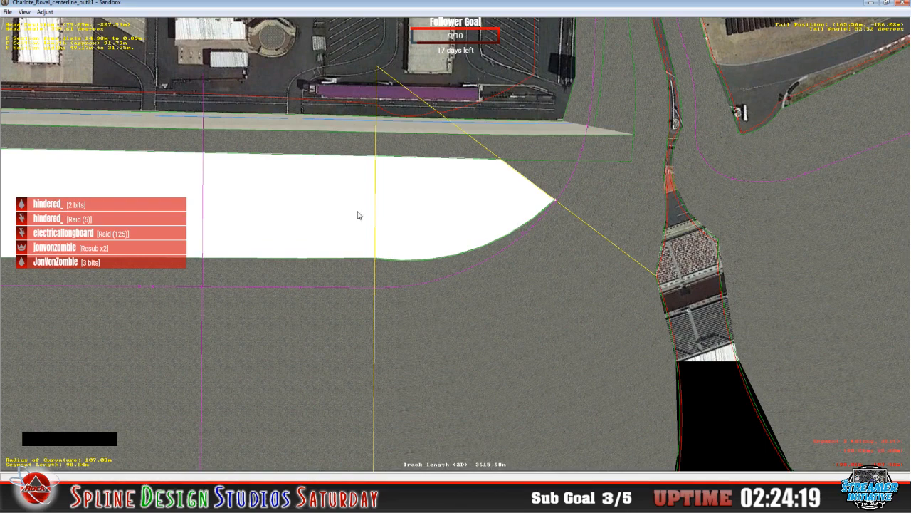
- Compare the frontstretch infield with the satellite image by switching Draw World Underneath off and back on
left_click(25, 13)
left_click(43, 97)
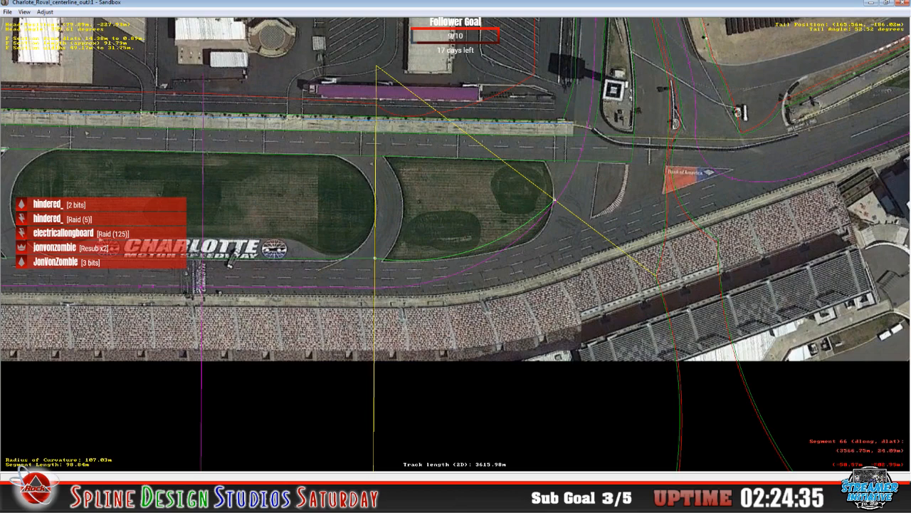
key("x")
key("x")
key("x")
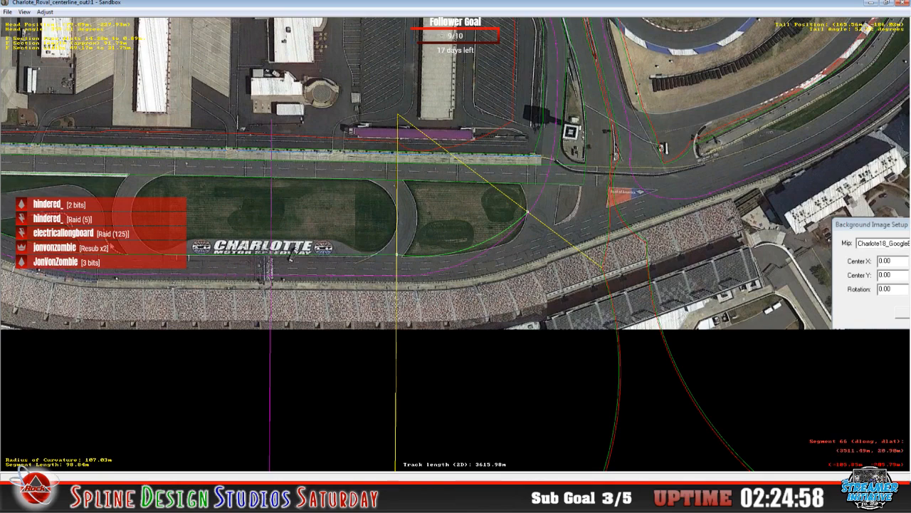
left_click(24, 12)
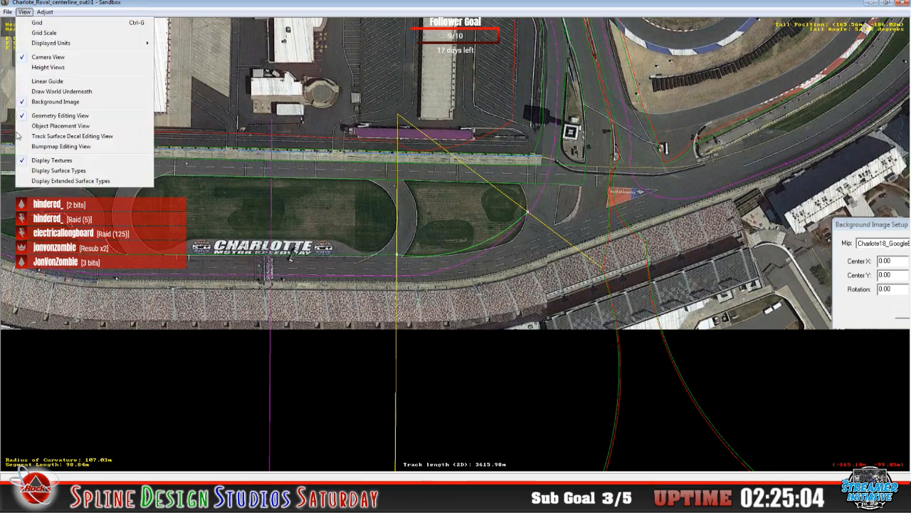
left_click(44, 92)
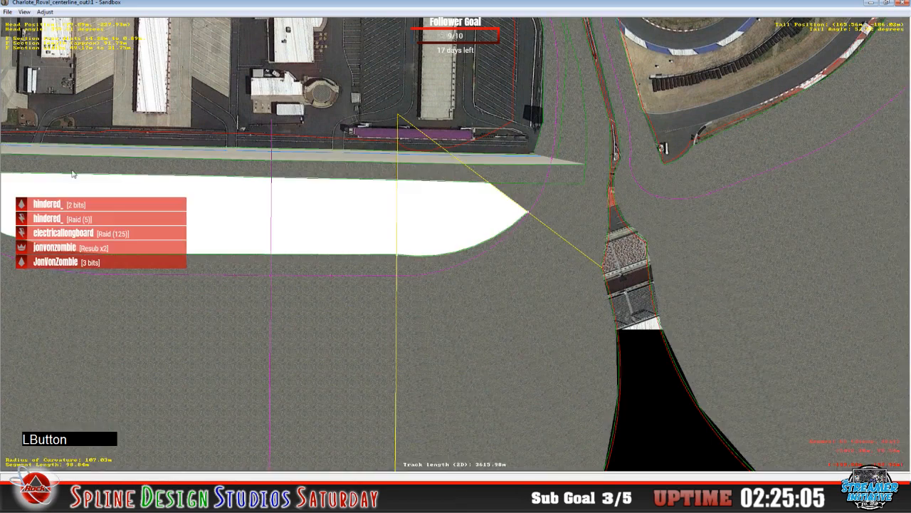
left_click(25, 13)
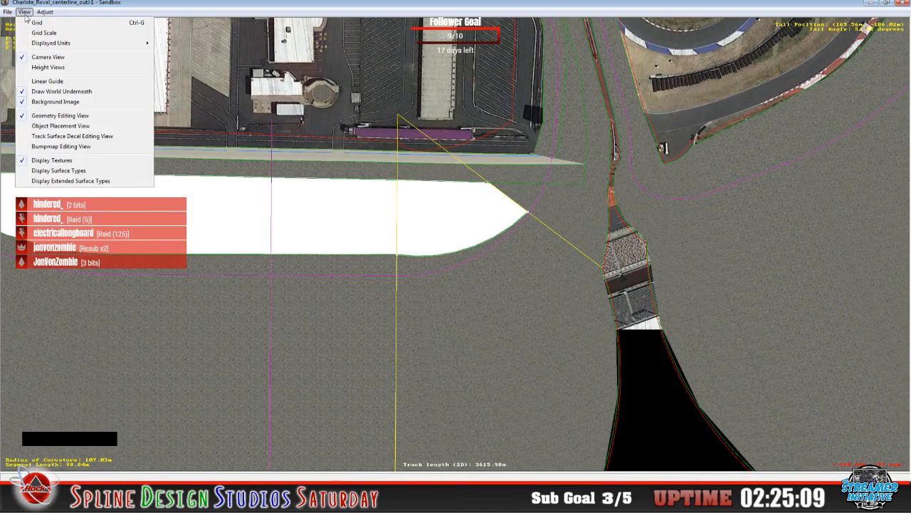
left_click(132, 24)
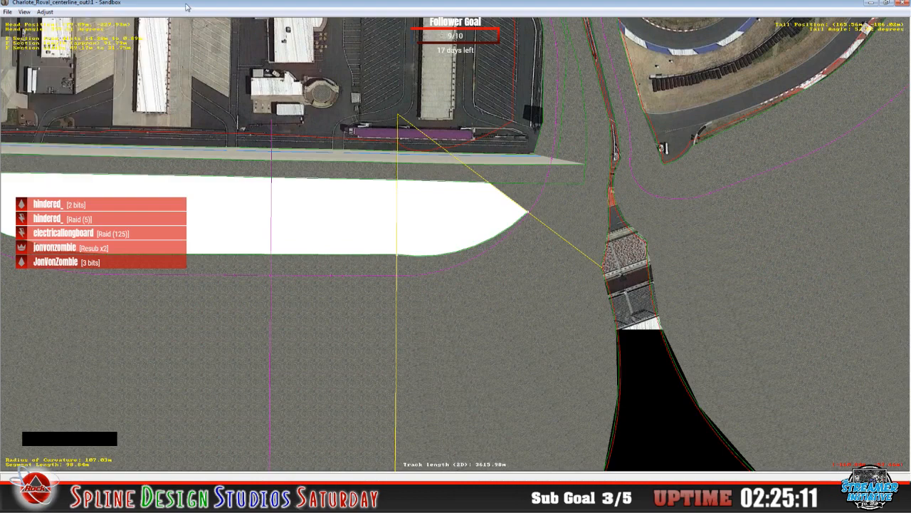
- Open the selected F section's properties and set its material to Grass with the surface type Apron
left_click(143, 498)
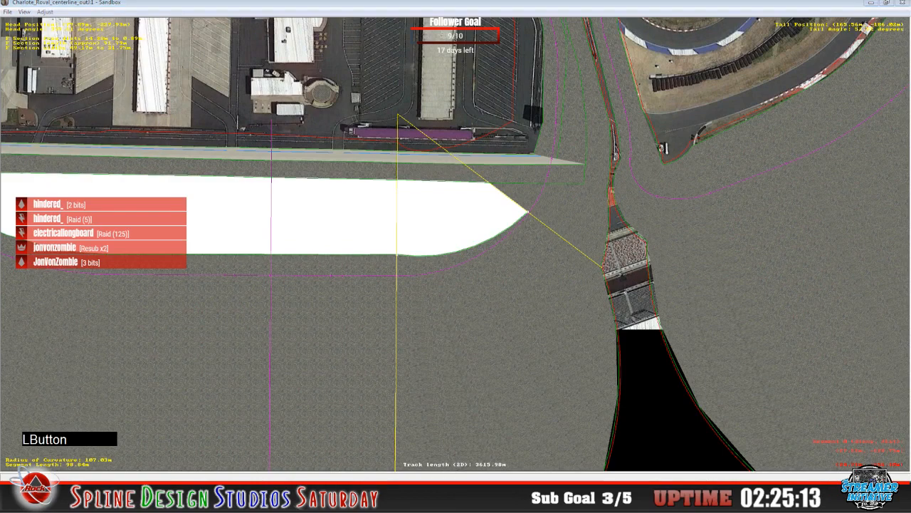
left_click(233, 439)
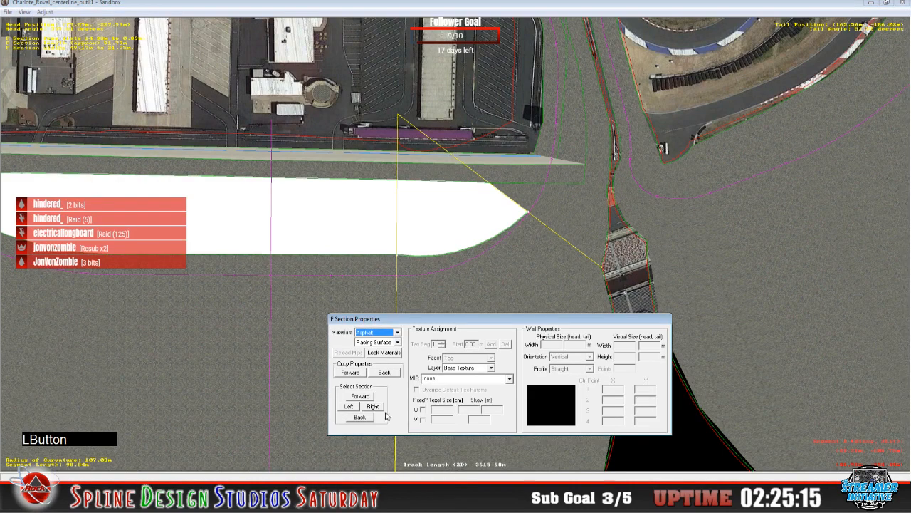
left_click(397, 332)
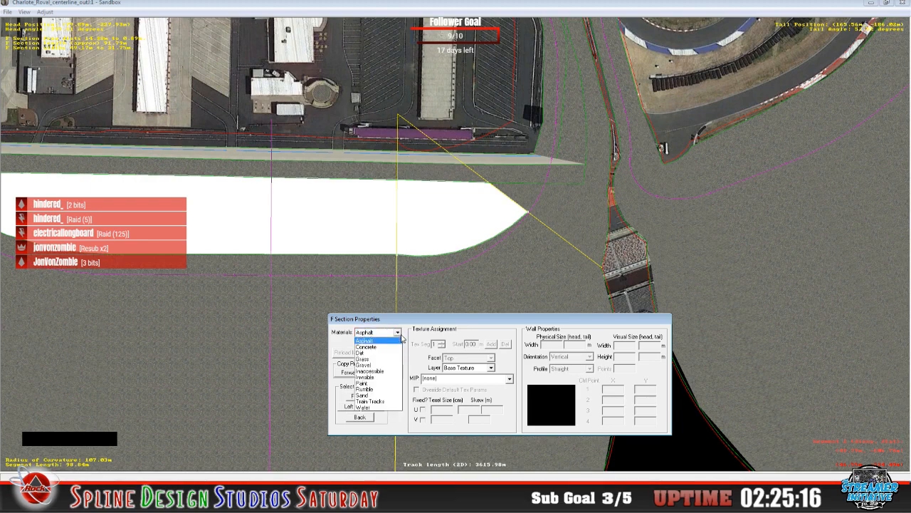
left_click(385, 358)
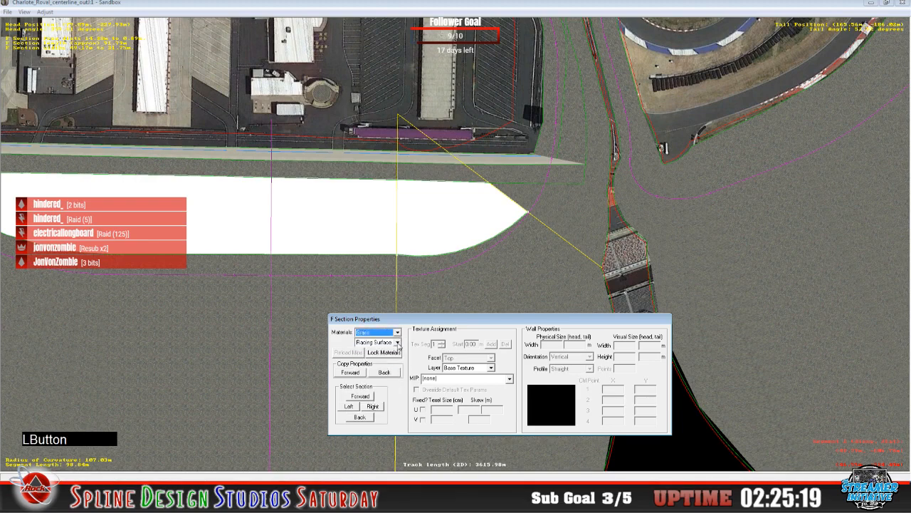
left_click(398, 343)
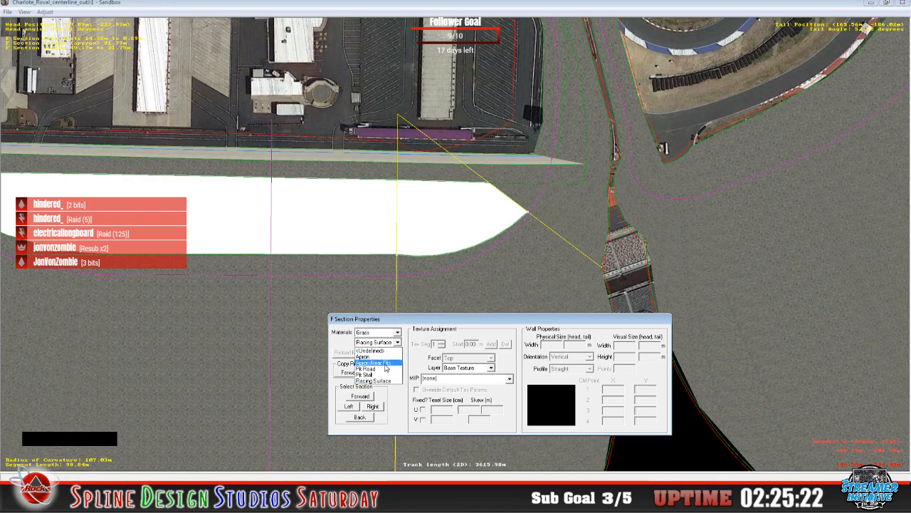
left_click(383, 356)
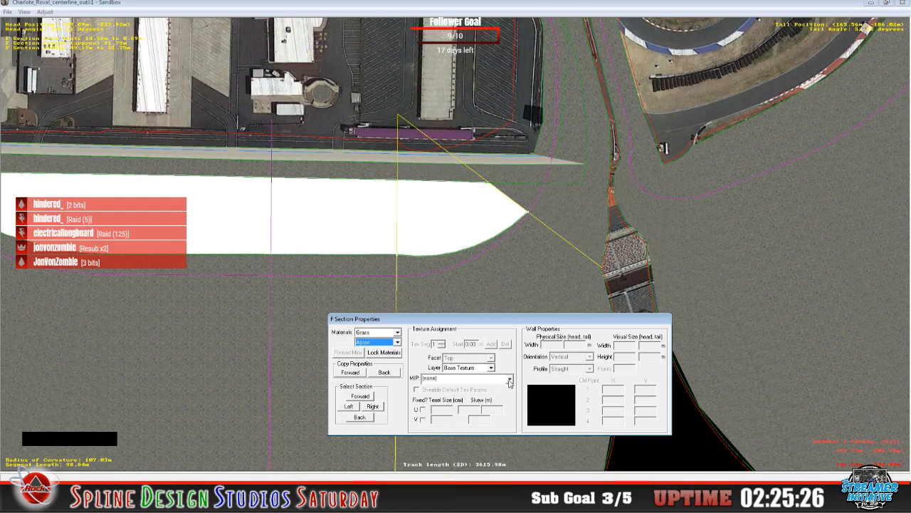
- Assign grass.mip as the base texture of the selected inner-edge F section
left_click(510, 381)
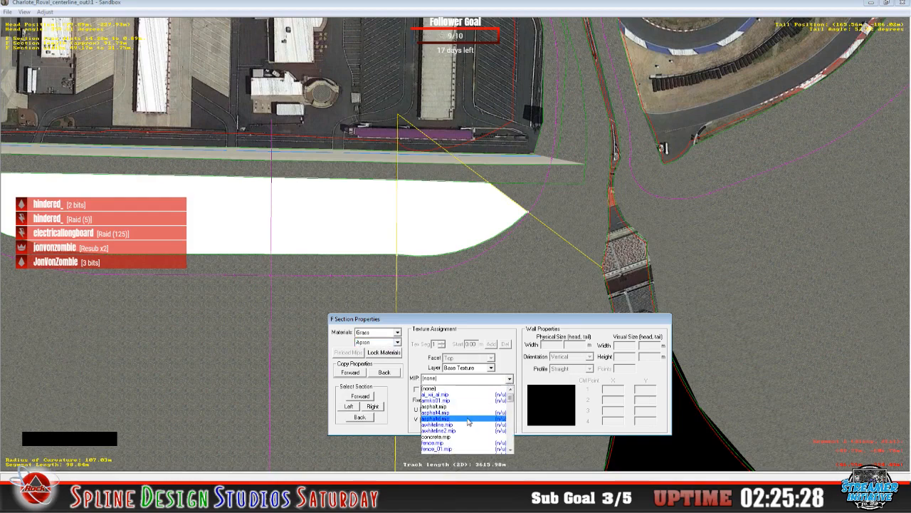
scroll(468, 421, "down", 1)
scroll(467, 421, "down", 1)
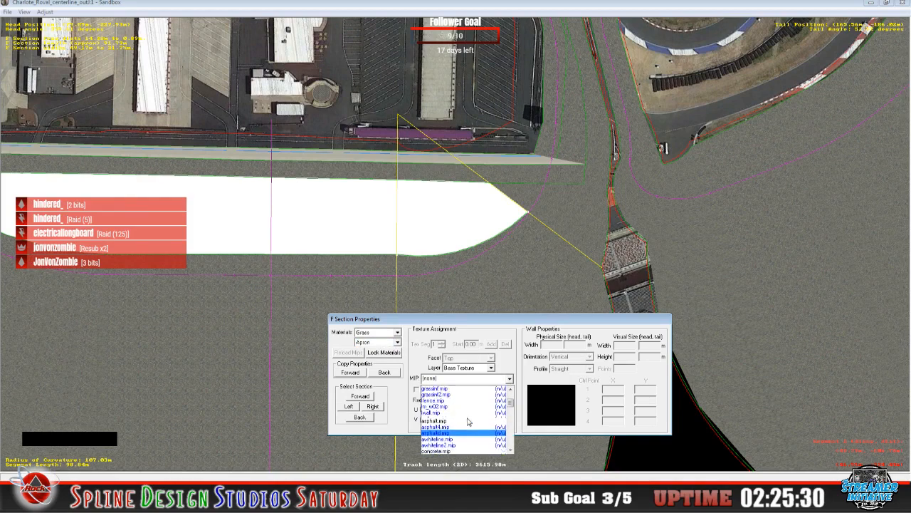
scroll(467, 421, "down", 3)
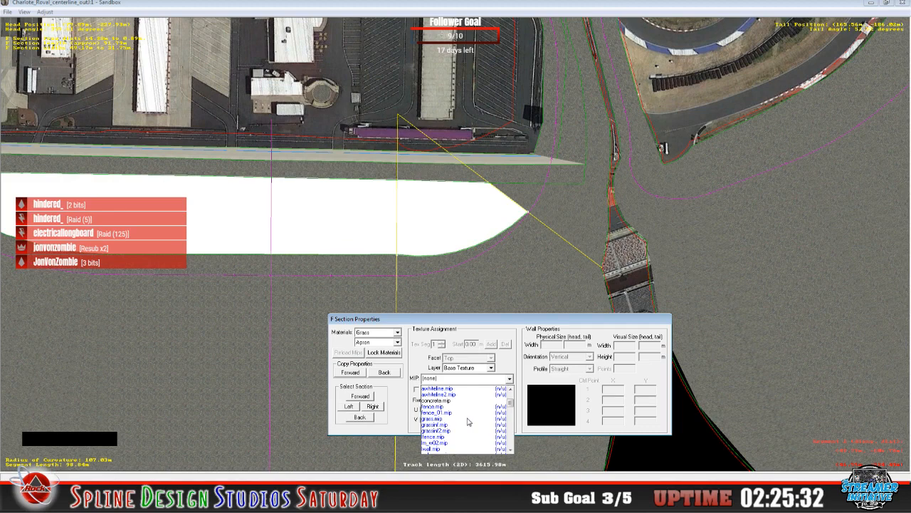
left_click(451, 419)
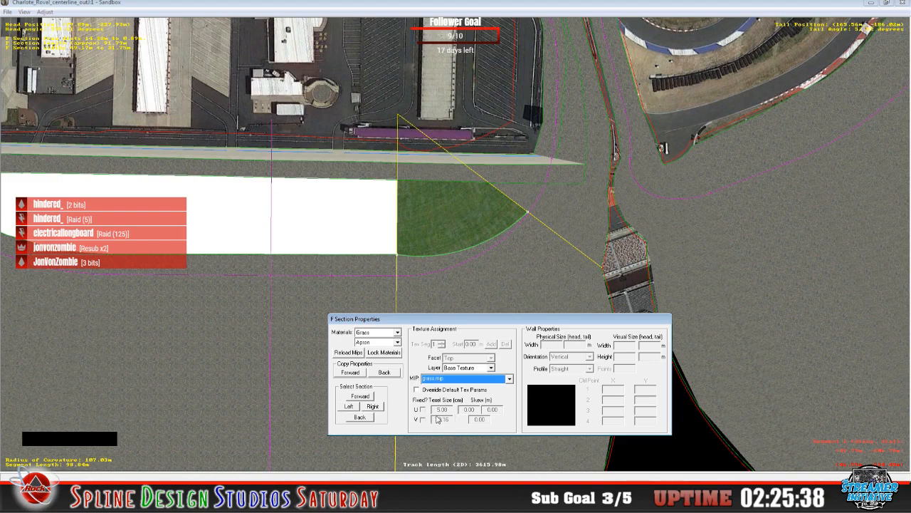
- Override the grass section's default texture parameters, setting the V texel size to 1.00 cm and making U fixed
left_click(416, 389)
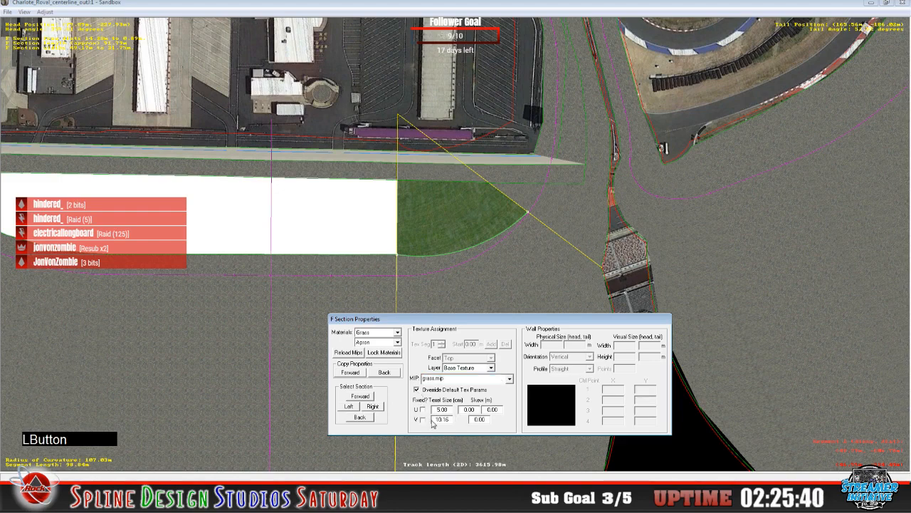
left_click(433, 419)
key("Delete")
key("Delete")
key("Delete")
key("Delete")
key("Delete")
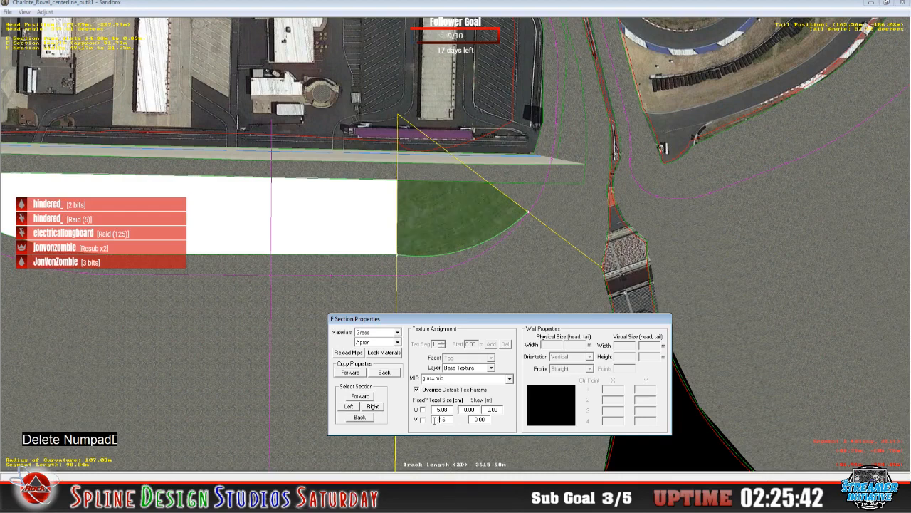
type("1.00")
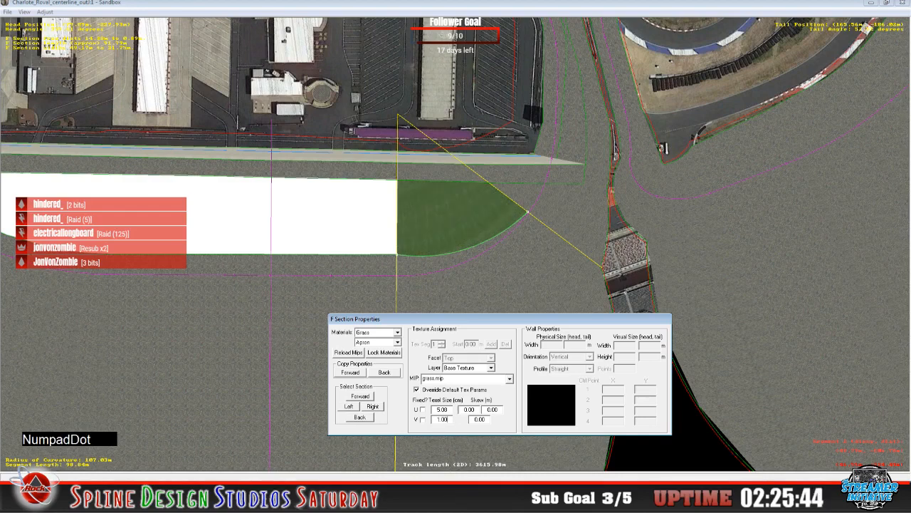
left_click(423, 409)
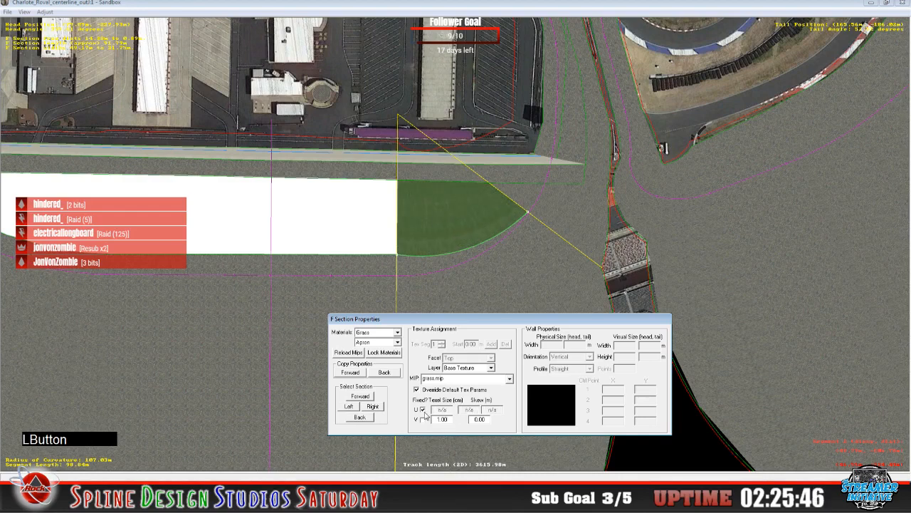
- Fly around the newly textured infield grass in the camera view's slew mode to examine its texture, and return to the sandbox
left_click(271, 471)
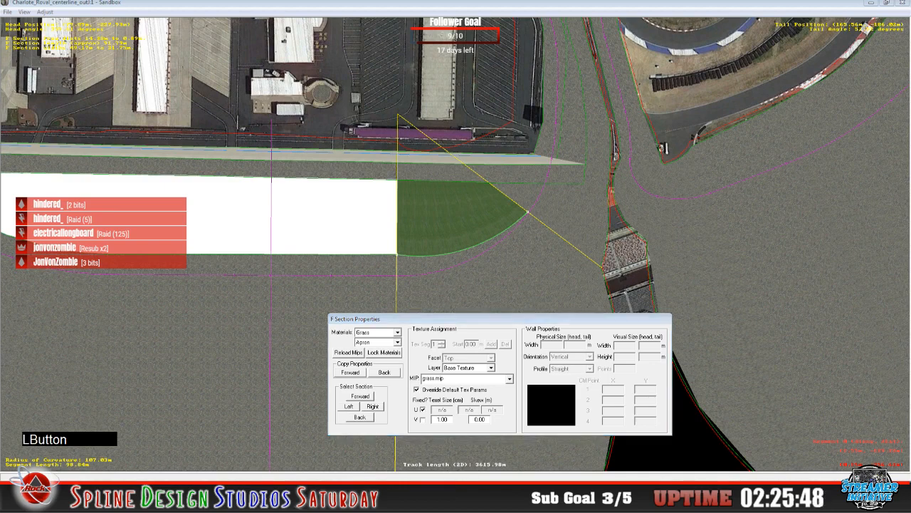
left_click(265, 454)
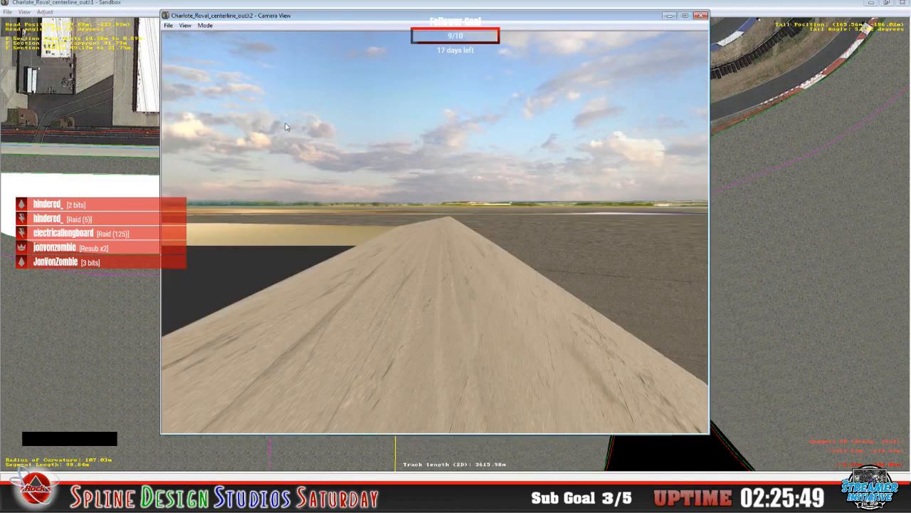
left_click(205, 30)
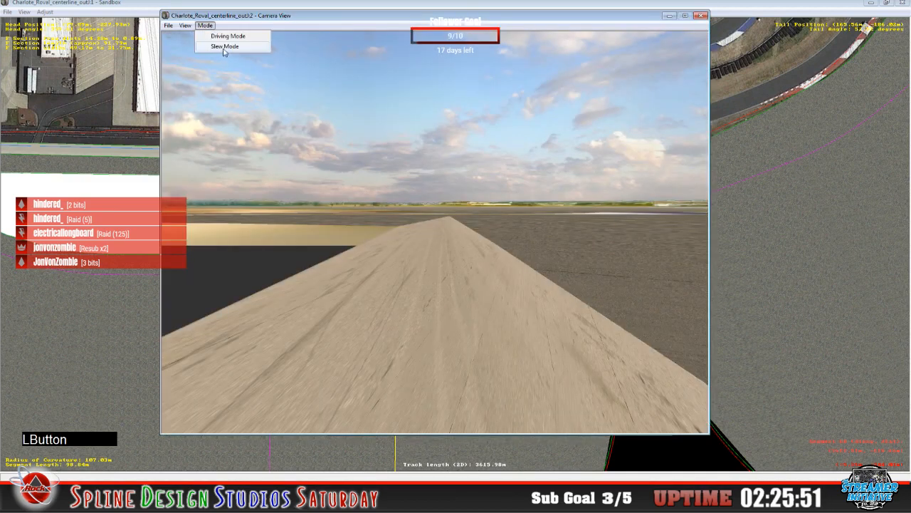
left_click(224, 47)
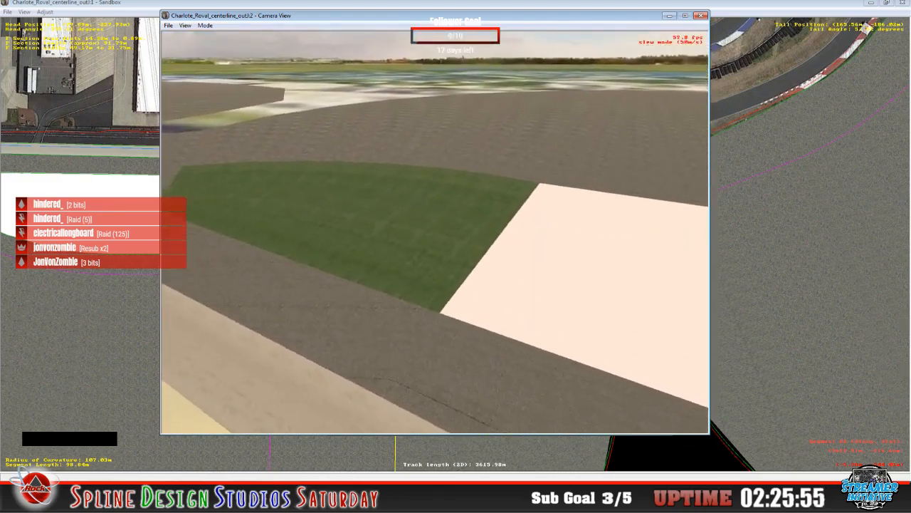
right_click(435, 231)
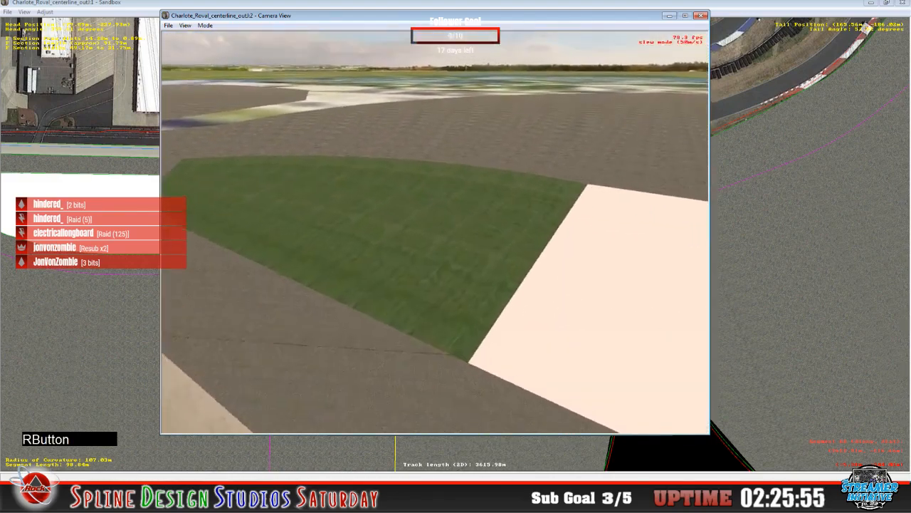
left_click(435, 232)
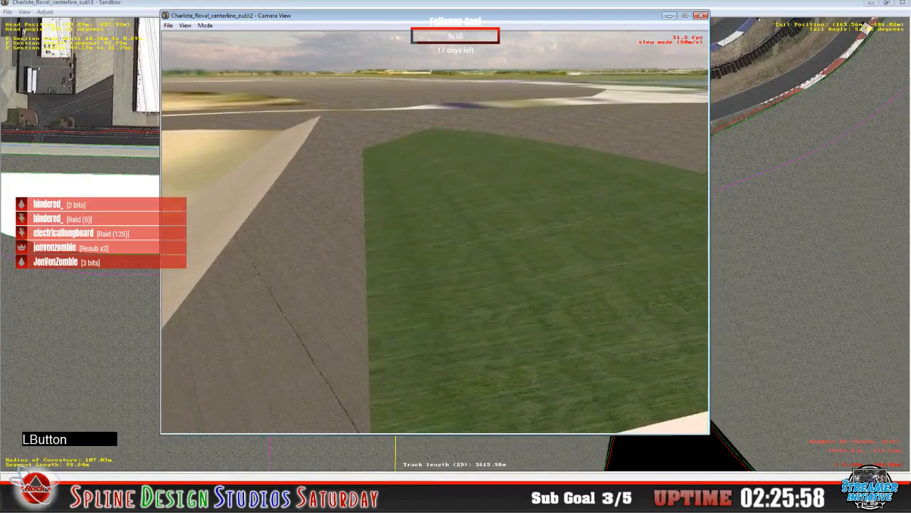
right_click(435, 232)
right_click(435, 232)
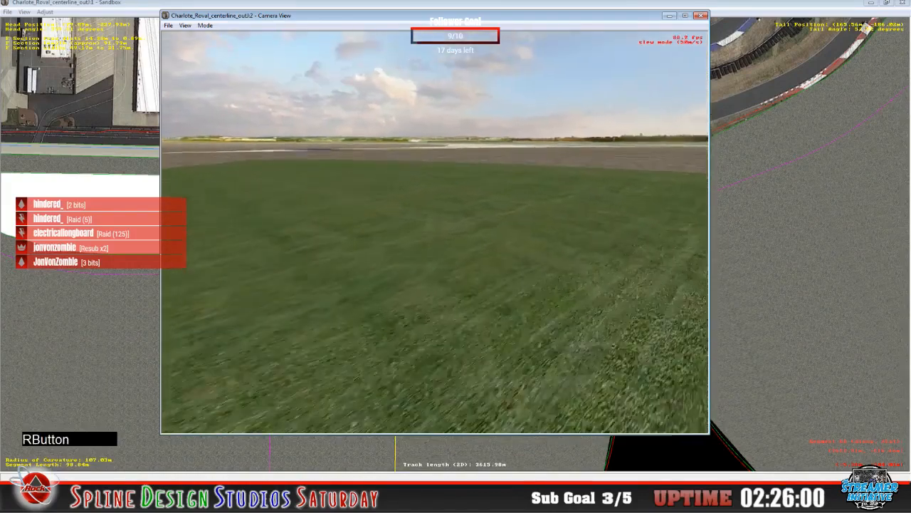
left_click(435, 232)
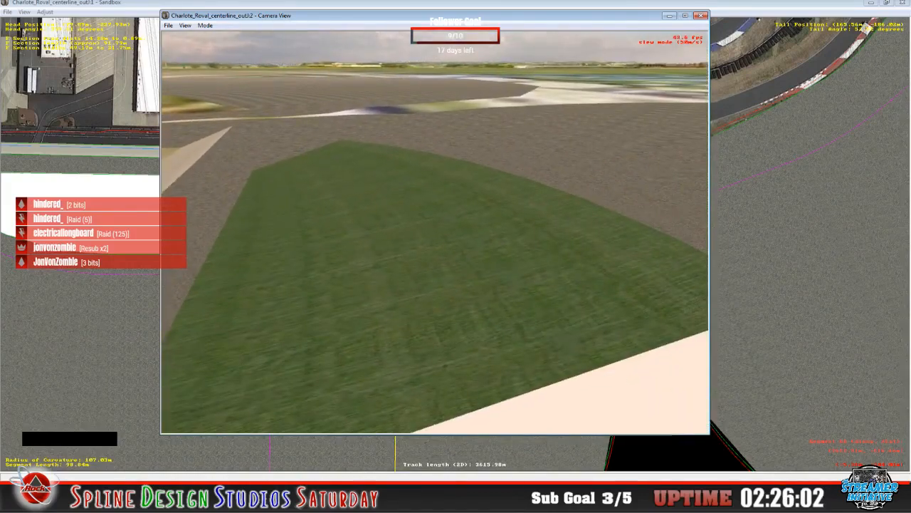
right_click(435, 231)
left_click(435, 231)
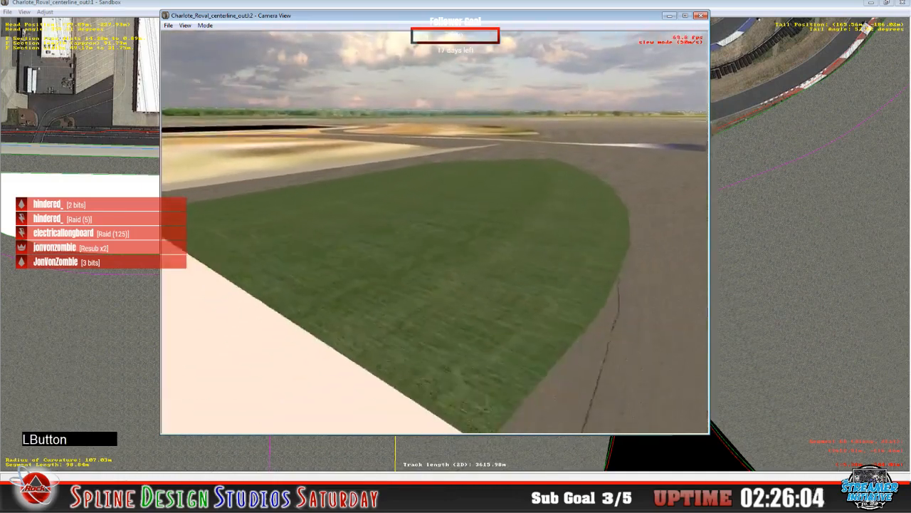
left_click(435, 231)
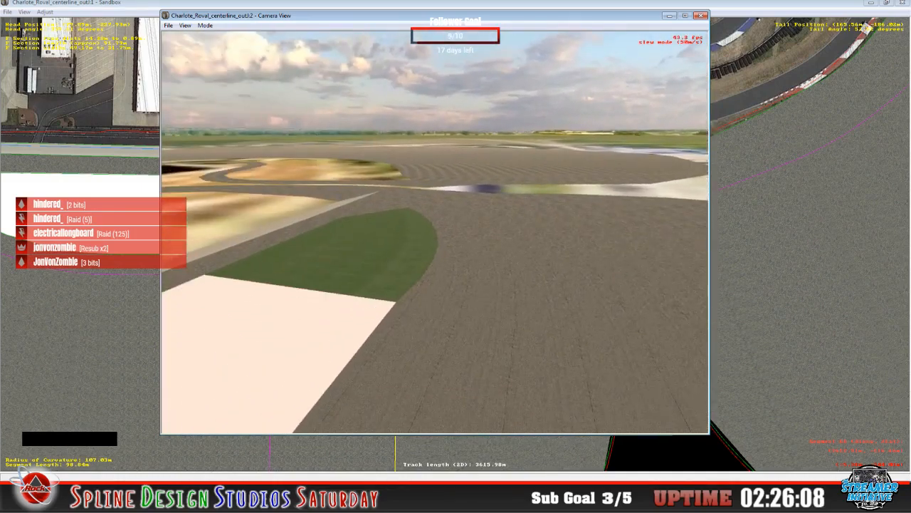
right_click(435, 232)
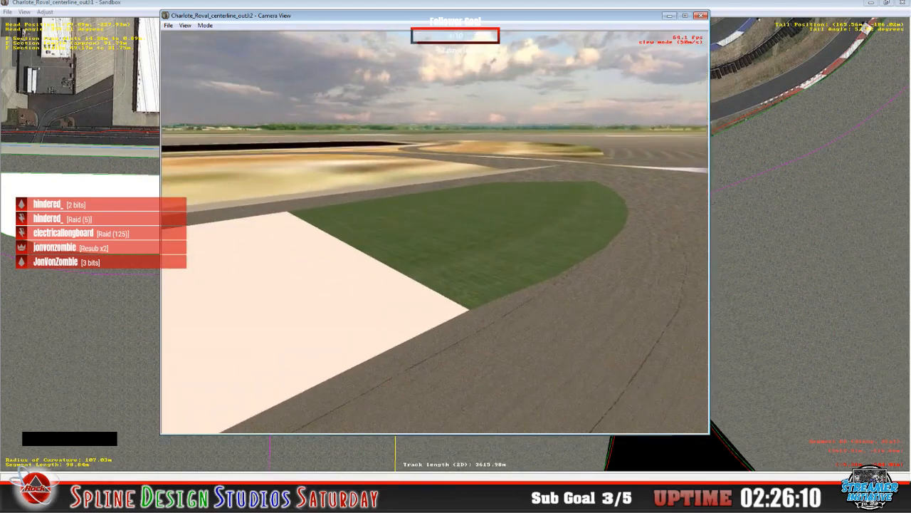
left_click(435, 232)
right_click(435, 232)
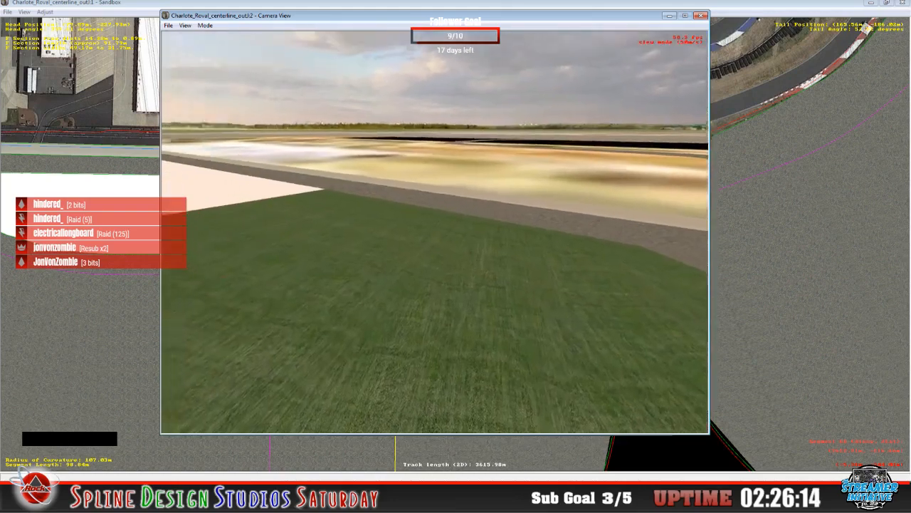
left_click(435, 231)
key("space")
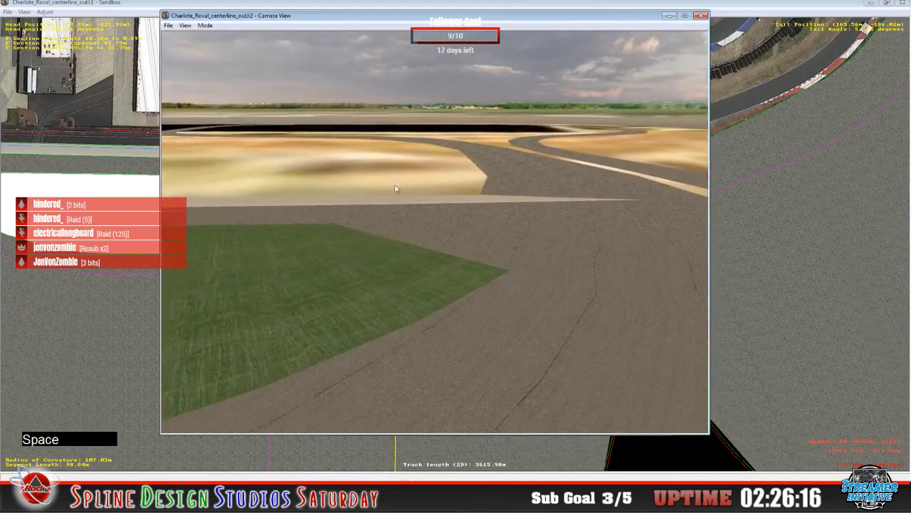
left_click(145, 12)
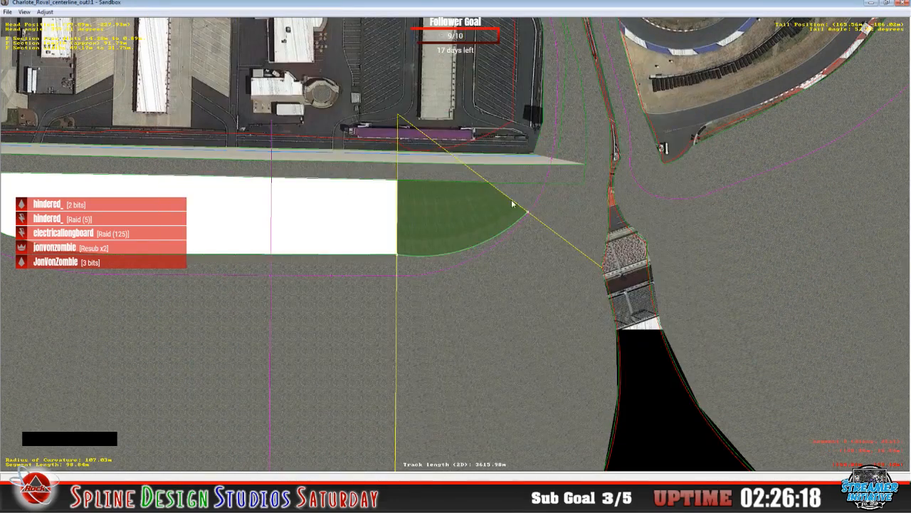
- Try to continue the infield by inserting an F section in the short curved segment just past the grass
left_click(532, 202)
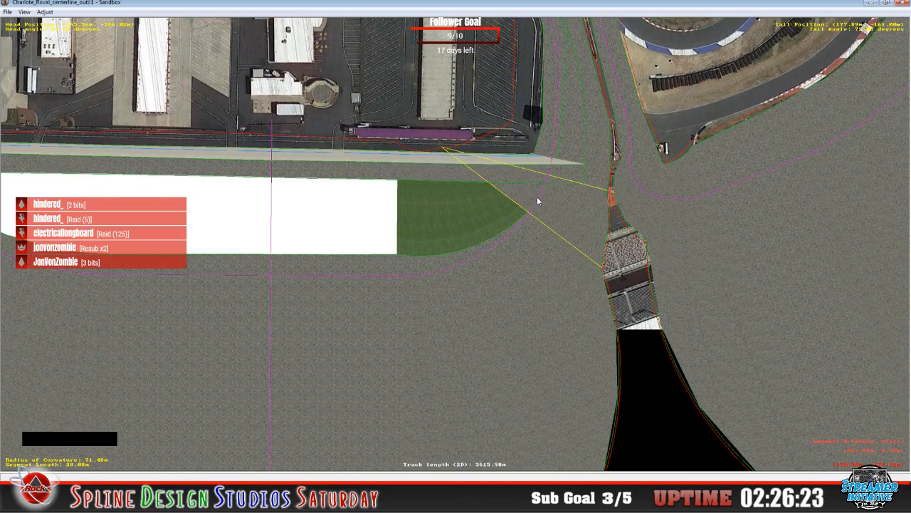
key("z")
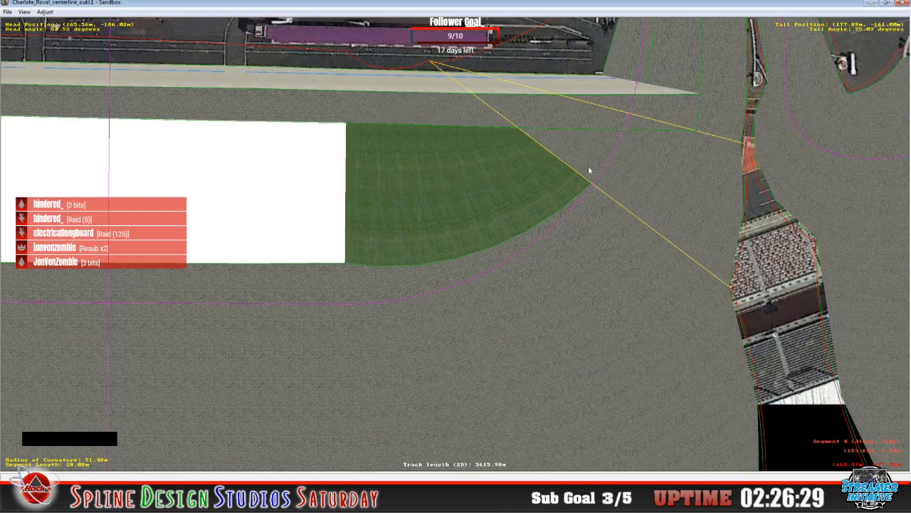
key("c")
left_click(436, 262)
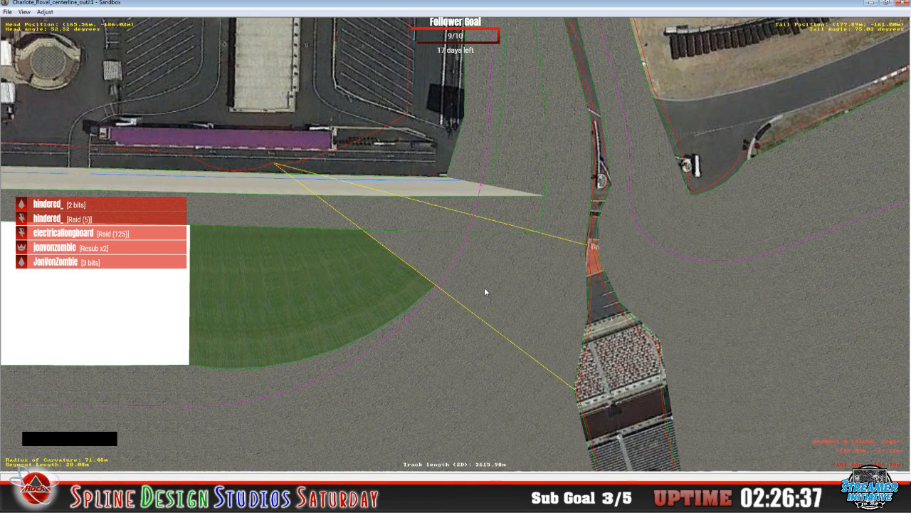
right_click(448, 259)
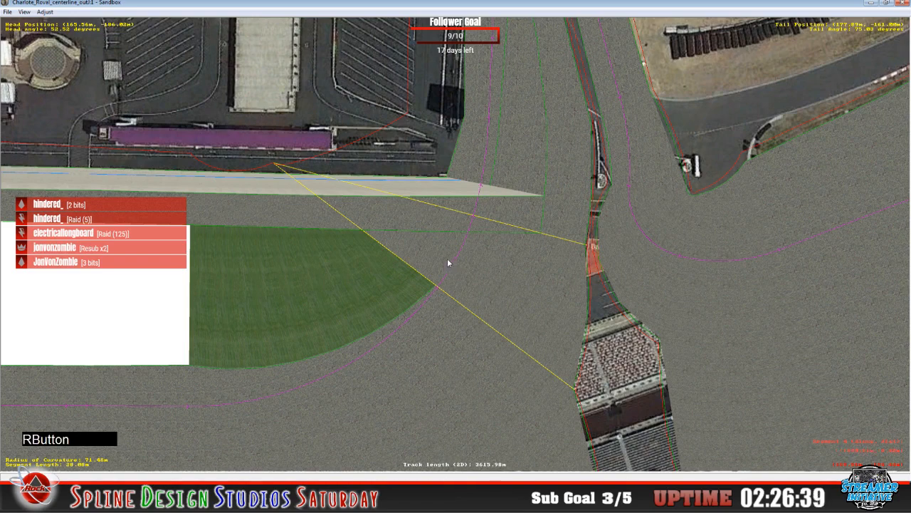
mouse_move(491, 332)
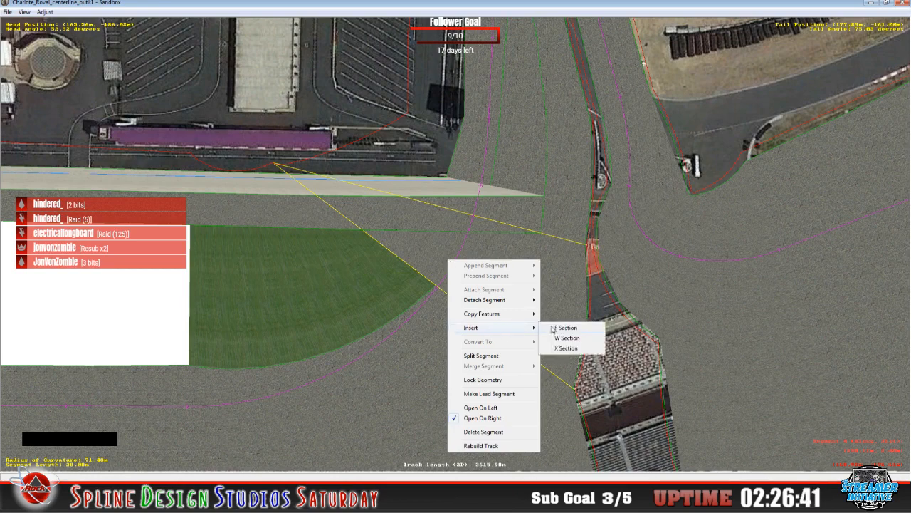
left_click(553, 329)
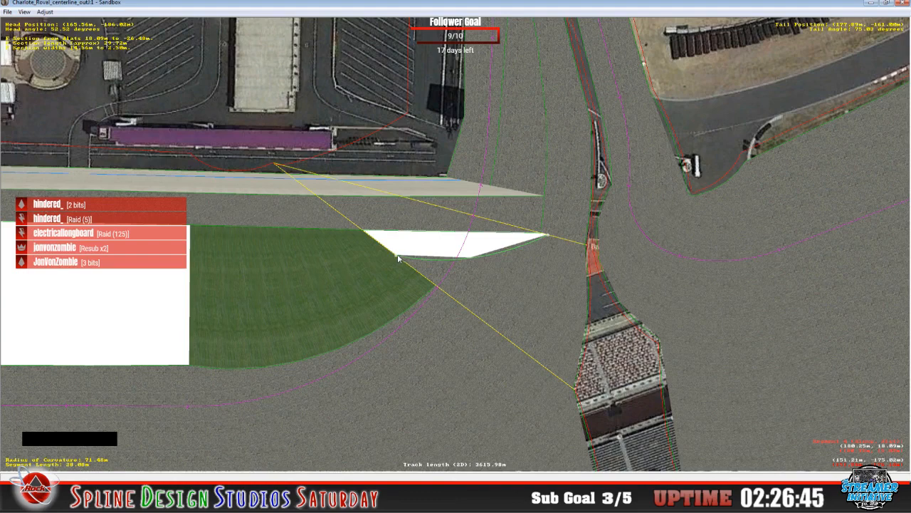
- Try to shape the new F section, moving its head to the grass tip at 0.89 m dlat and pulling its tail outward
left_click(396, 259)
left_click_drag(396, 259, 433, 287)
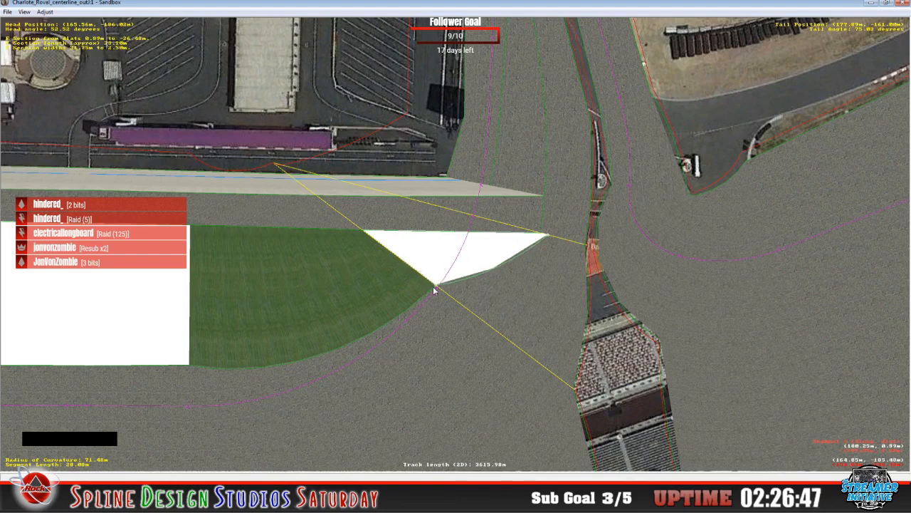
left_click_drag(547, 233, 528, 287)
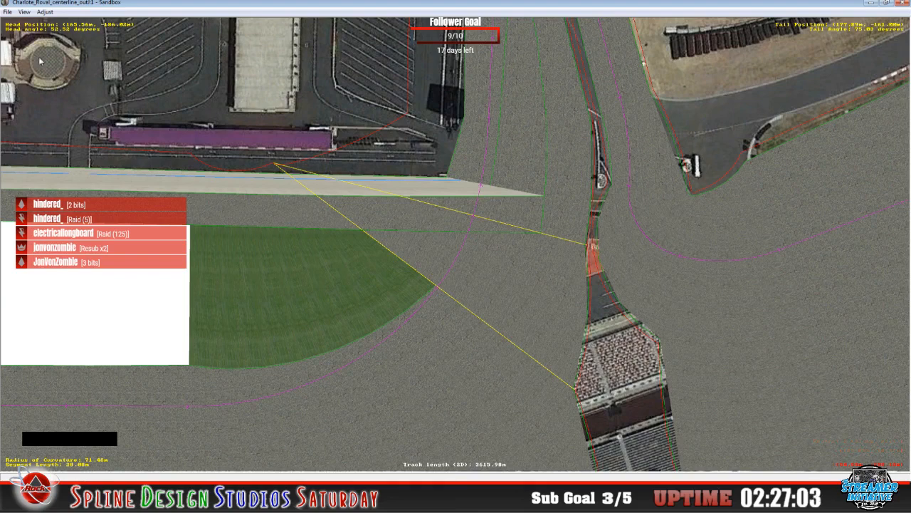
- Compare the far end of the infield grass with the satellite image by switching Draw World Underneath off and back on
left_click(24, 12)
left_click(64, 102)
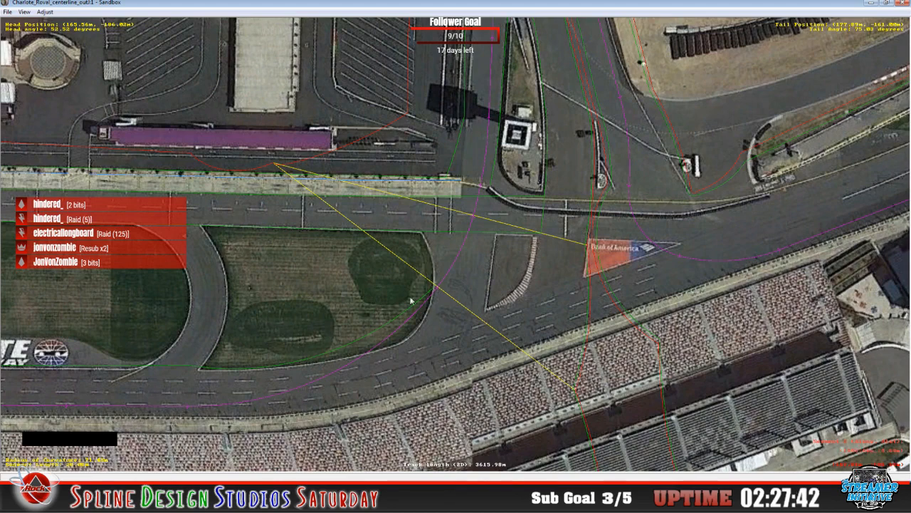
left_click(24, 12)
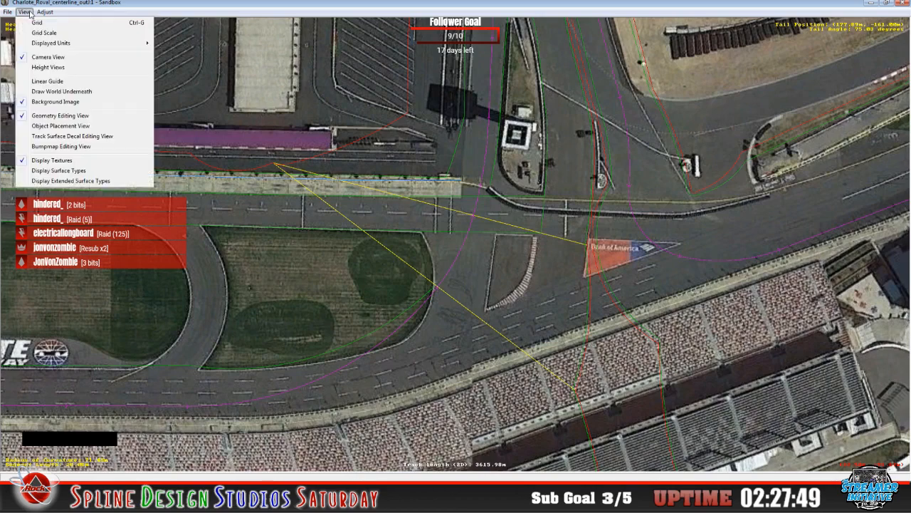
left_click(60, 92)
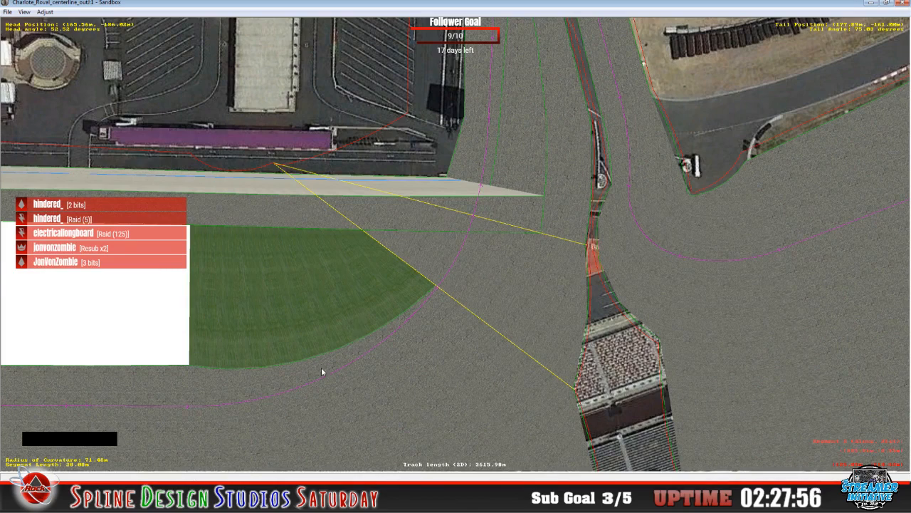
- Copy the grass F section's material and texture from the curved end segment back to the adjoining white section, accepting the mismatch
key("x")
key("x")
key("x")
key("x")
key("x")
key("x")
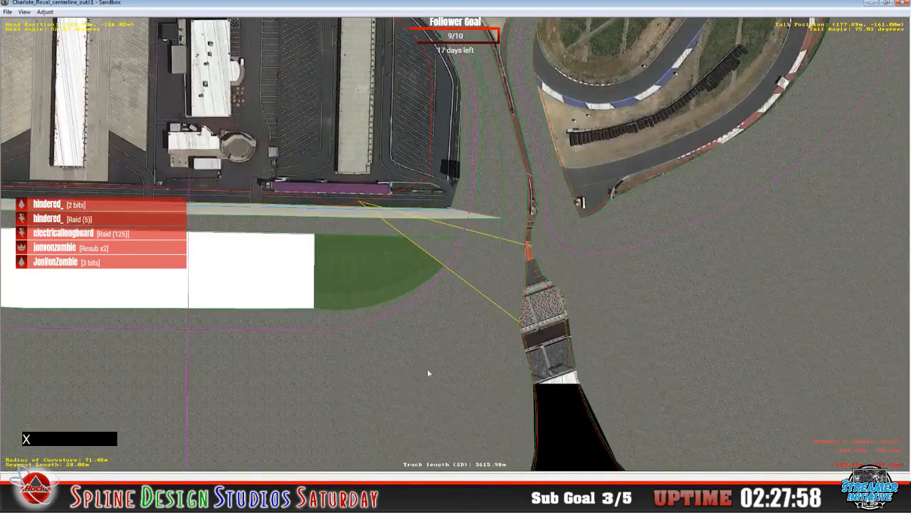
left_click(285, 290)
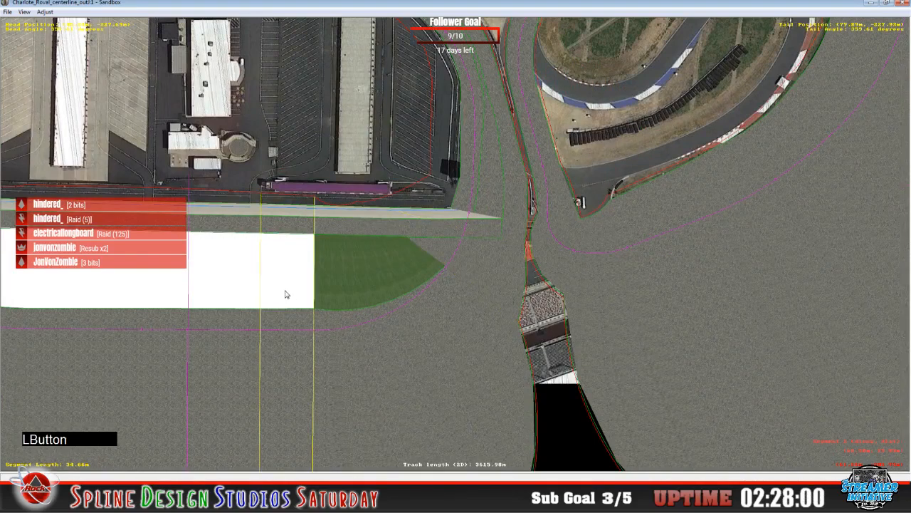
left_click(338, 309)
left_click(317, 498)
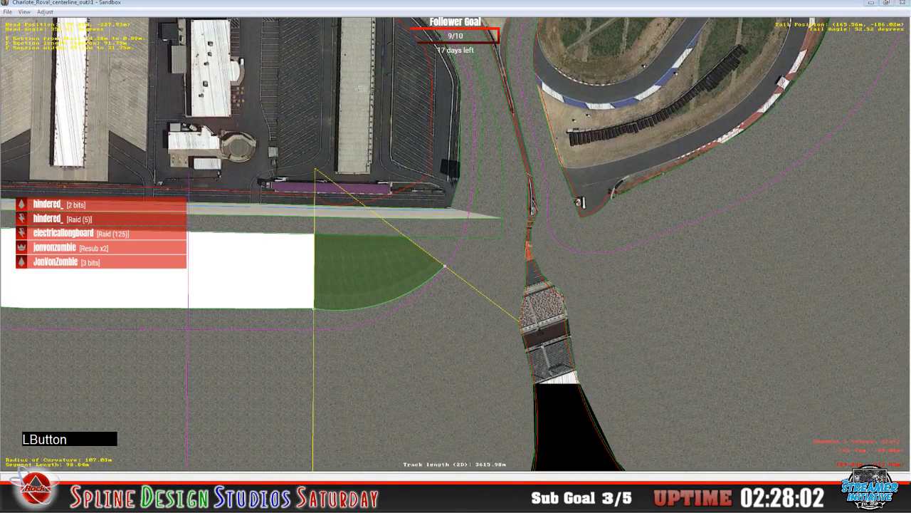
left_click(212, 434)
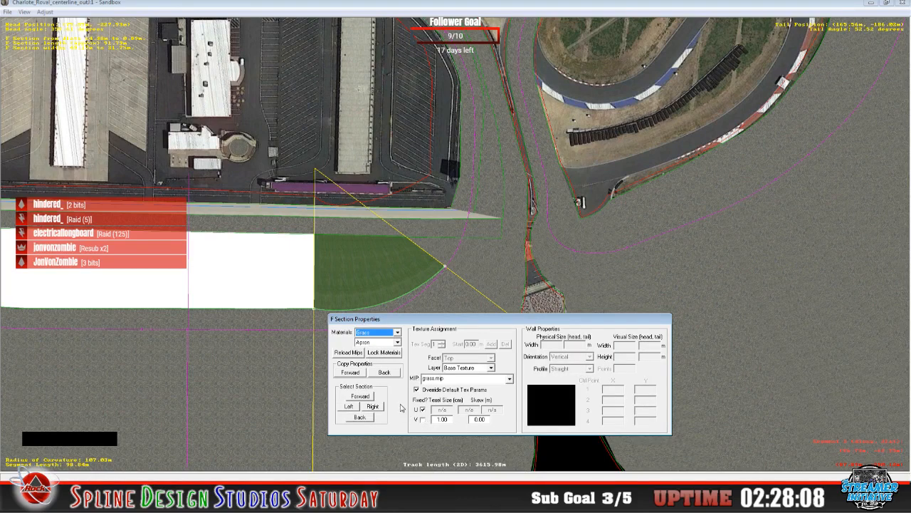
left_click(389, 375)
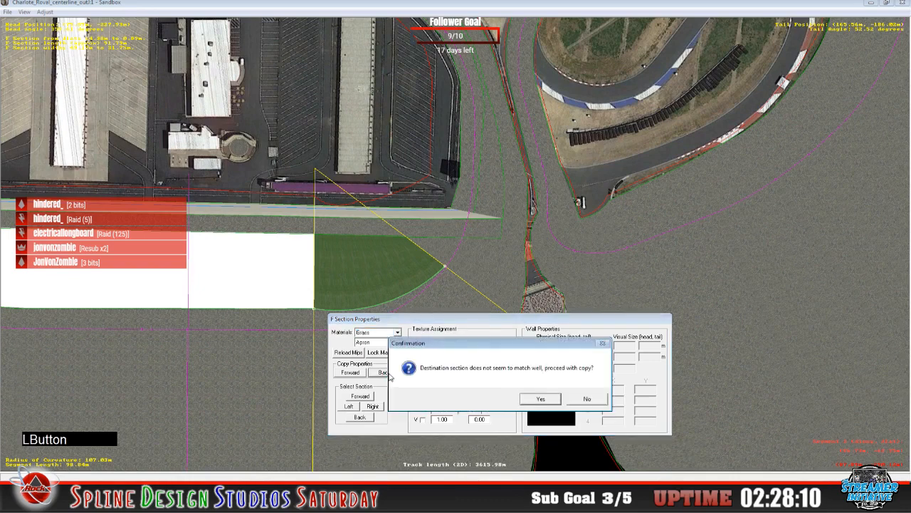
left_click(533, 399)
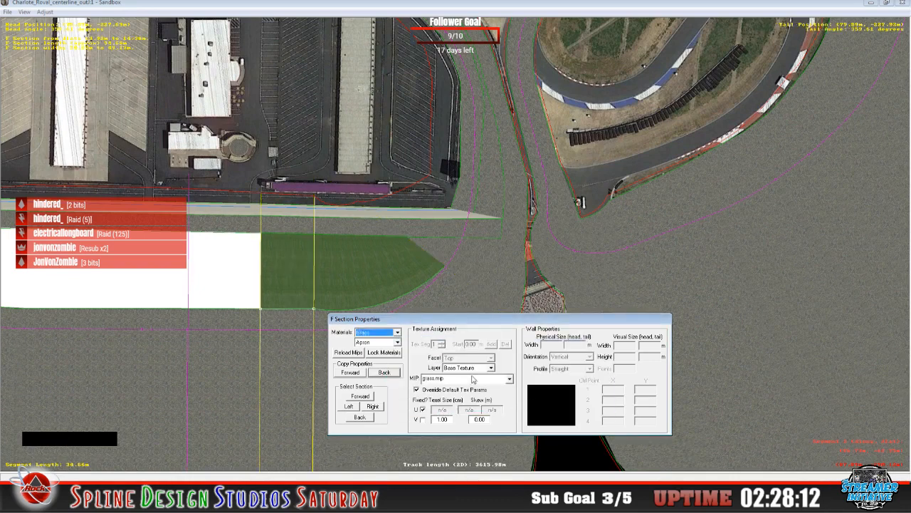
- Copy the grass properties from the newly textured straight section back to the next white F section of the infield
left_click(258, 4)
key("x")
key("x")
key("x")
key("x")
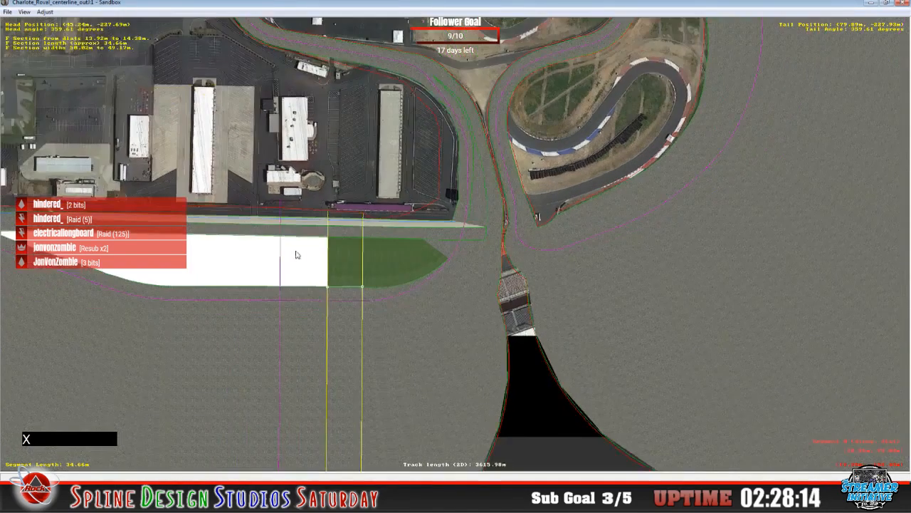
left_click(216, 439)
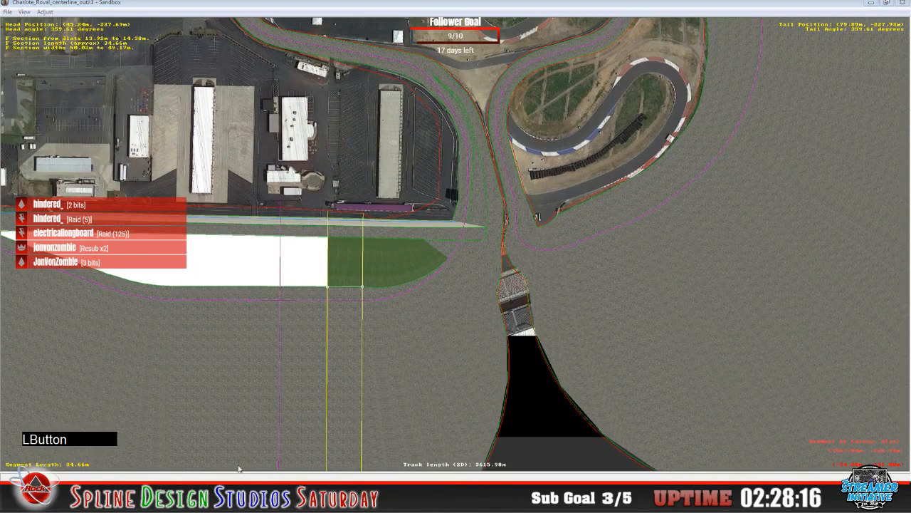
double_click(231, 440)
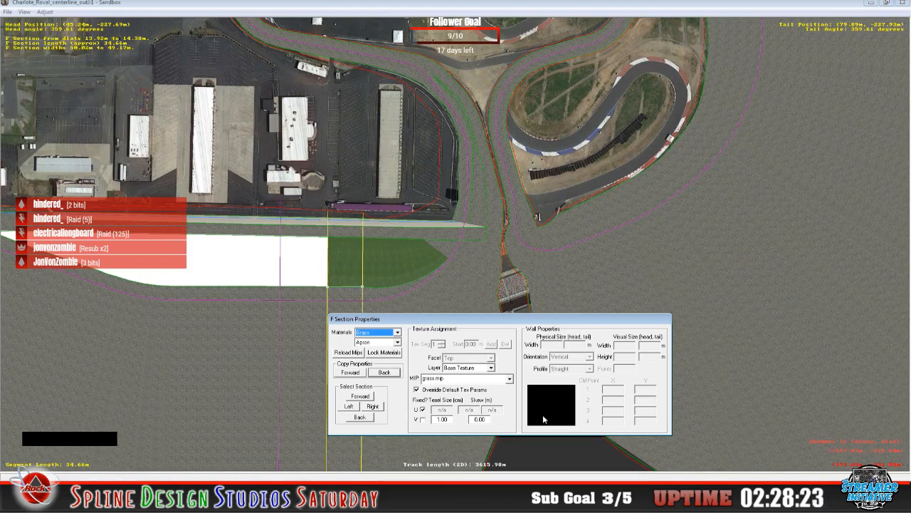
left_click(383, 375)
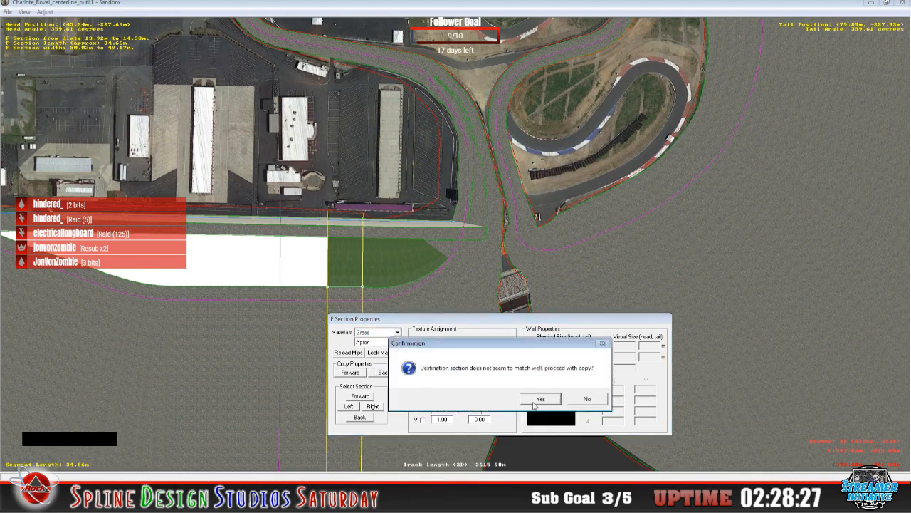
- Copy the grass F section's properties back through the adjoining white sections in the middle of the strip, accepting each mismatch
left_click(534, 400)
left_click(385, 373)
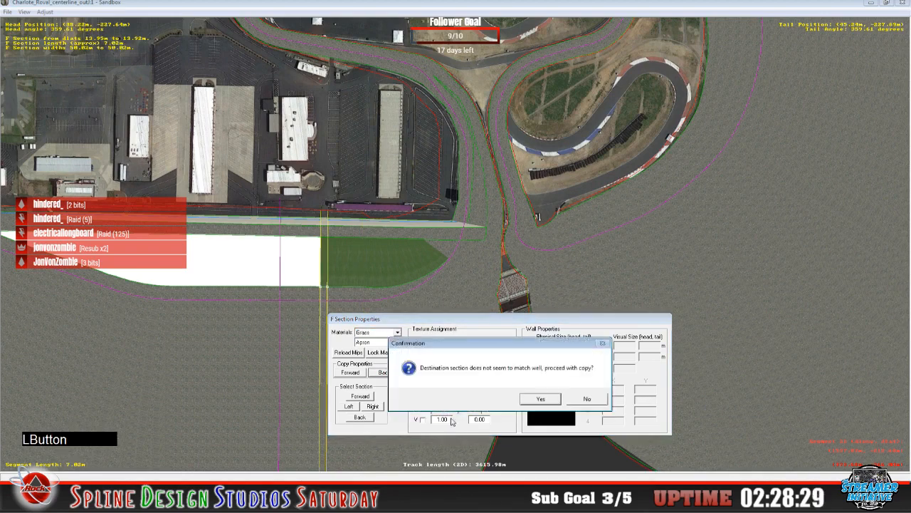
left_click(543, 400)
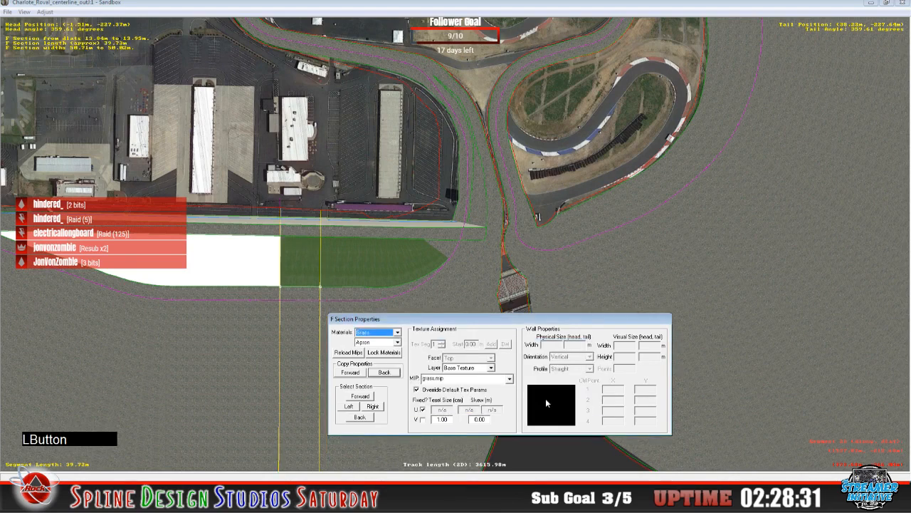
left_click(385, 373)
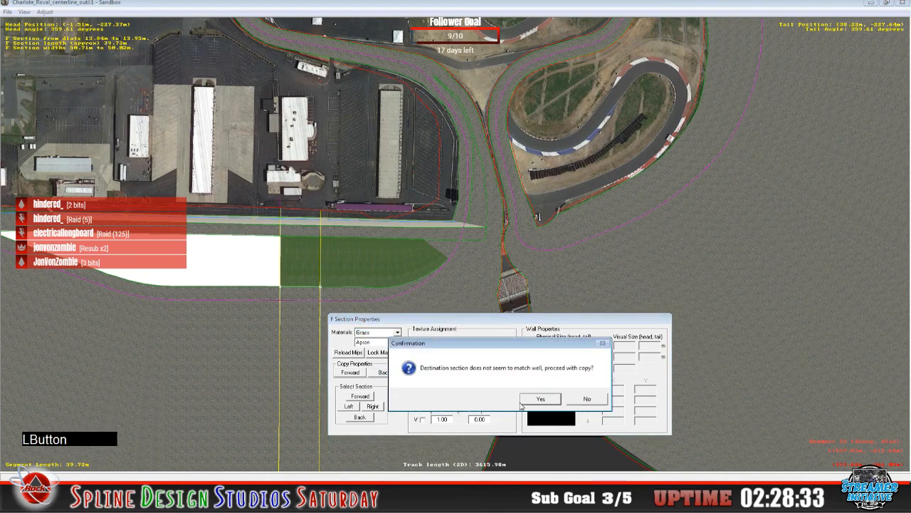
left_click(521, 403)
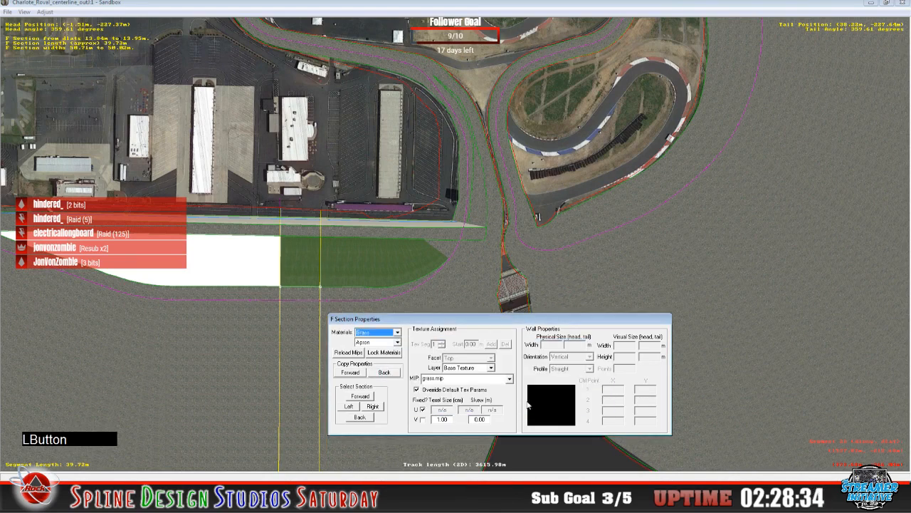
left_click(385, 373)
left_click(538, 401)
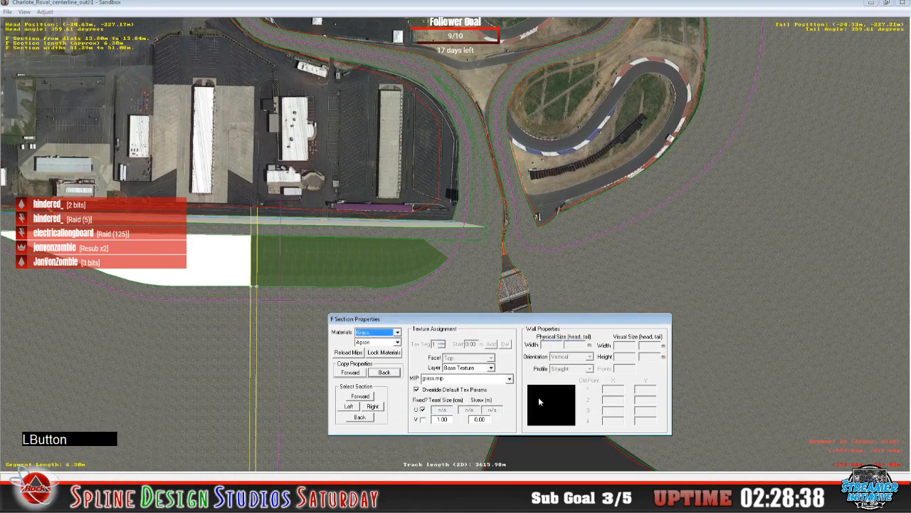
- Copy the grass properties back onto the long straight section and the curved section that precedes it, accepting each mismatch
left_click(384, 373)
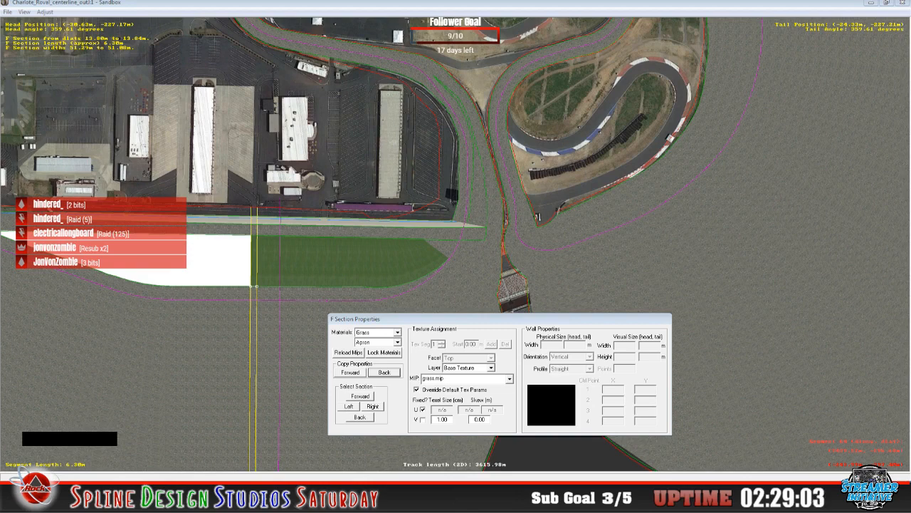
left_click(385, 372)
left_click(384, 372)
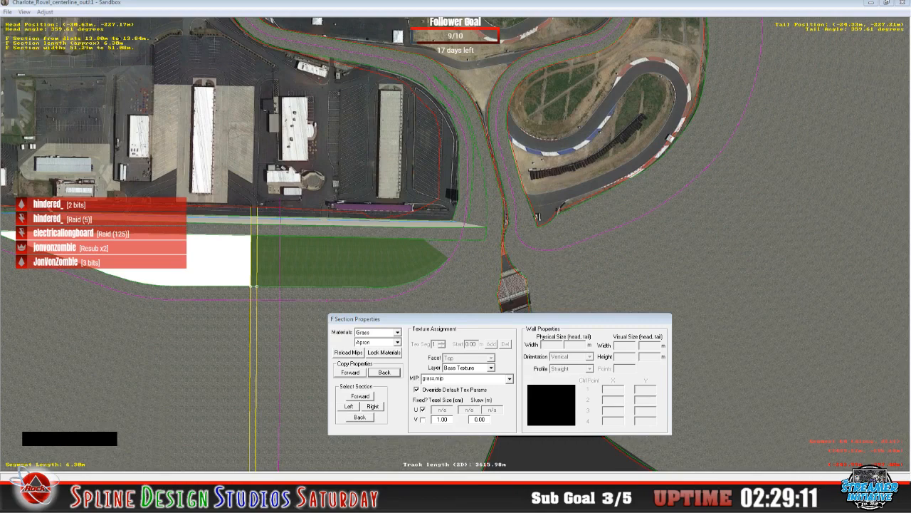
left_click(397, 333)
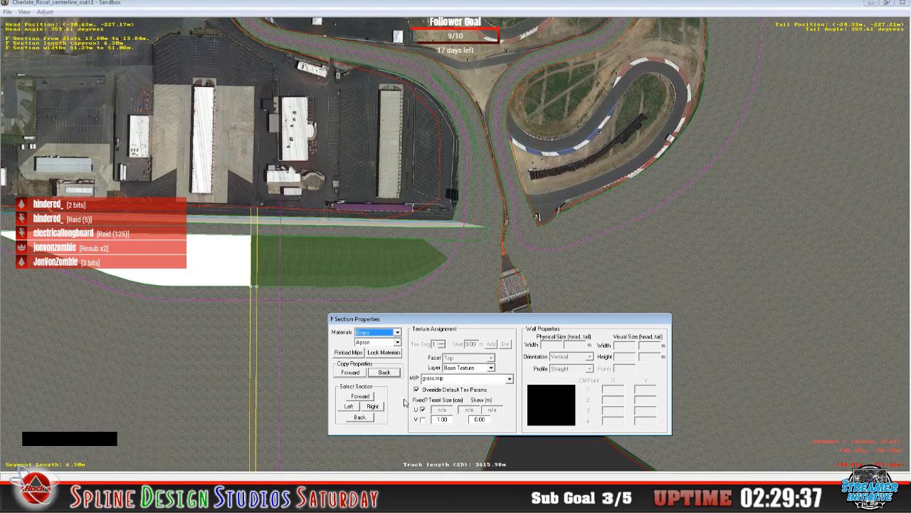
left_click(385, 373)
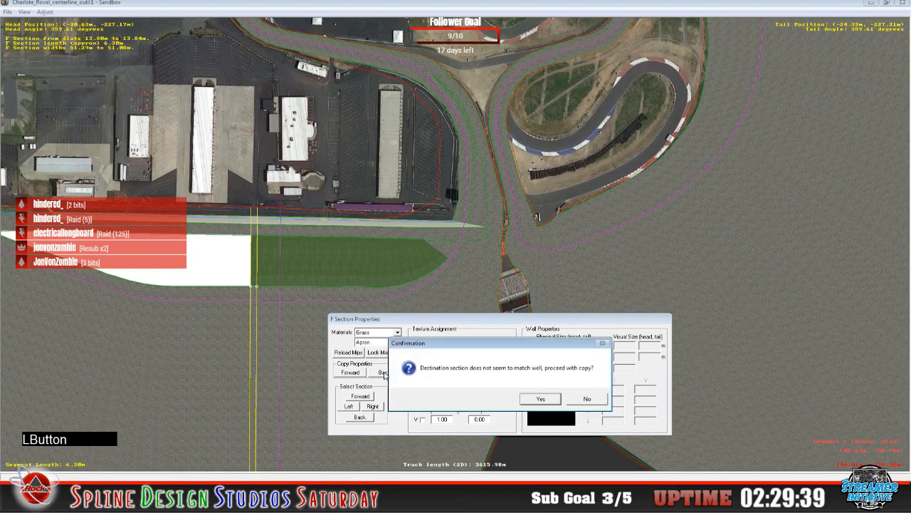
left_click(535, 401)
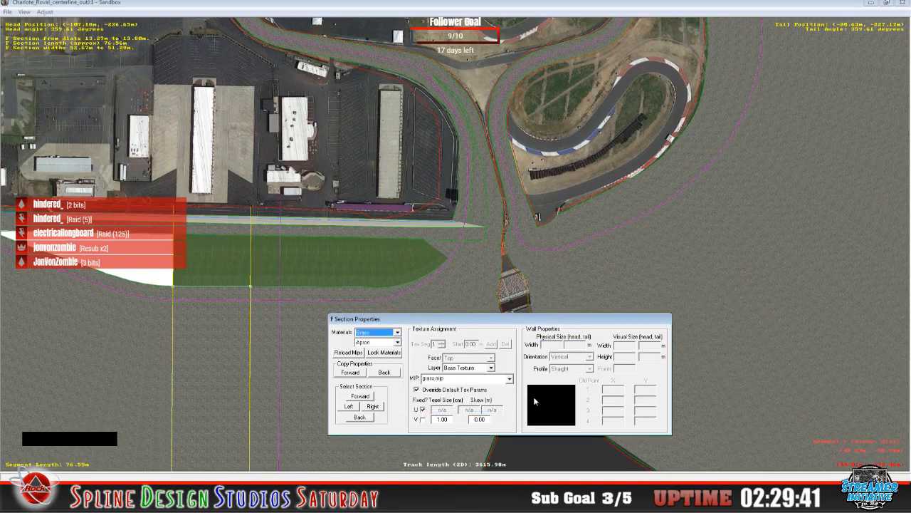
left_click(384, 372)
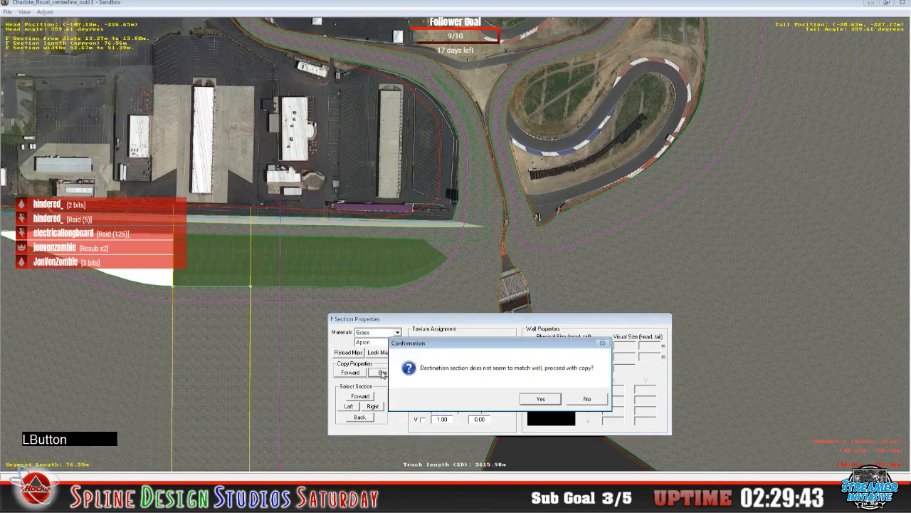
left_click(538, 398)
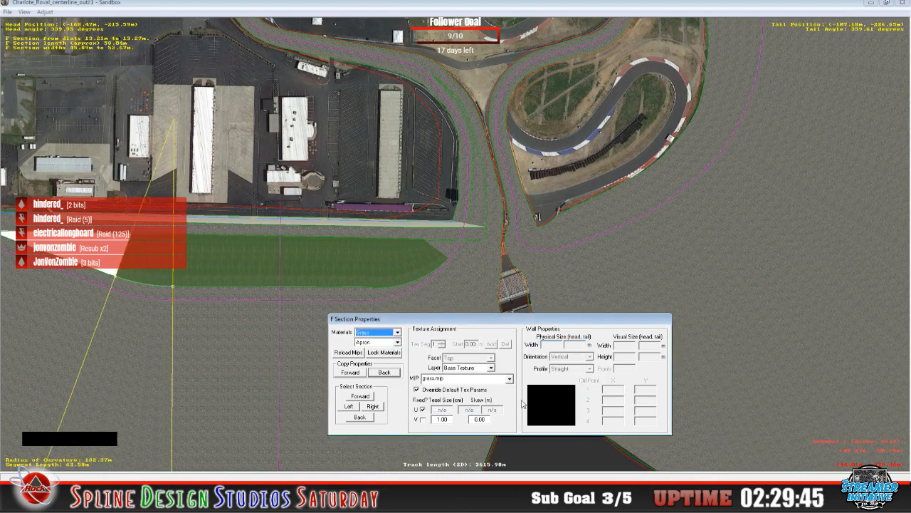
- Extend the grass properties back from the curved section across the two short sections and onto the first longer tapering section
left_click(388, 376)
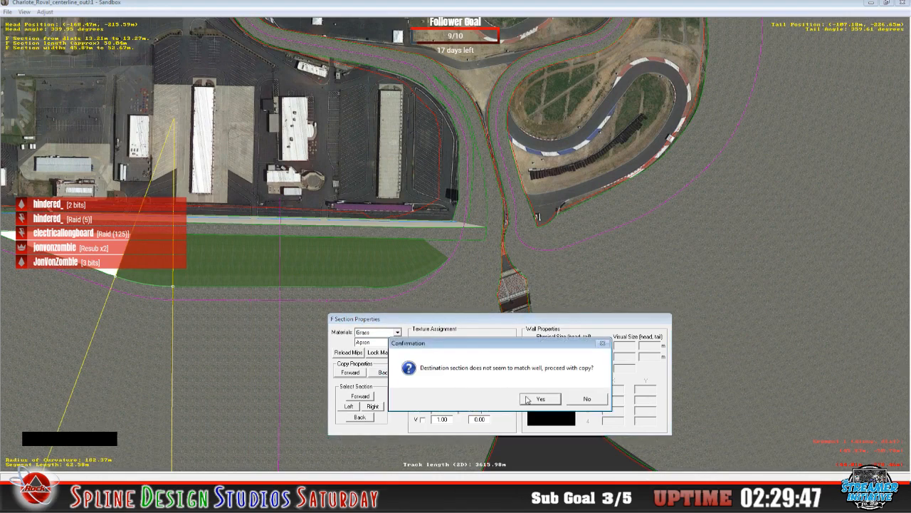
left_click(538, 398)
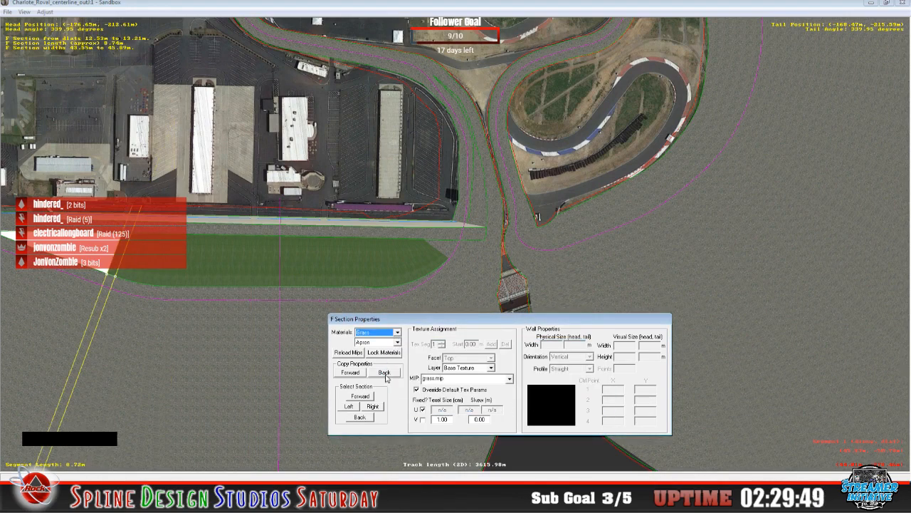
left_click(385, 372)
left_click(545, 398)
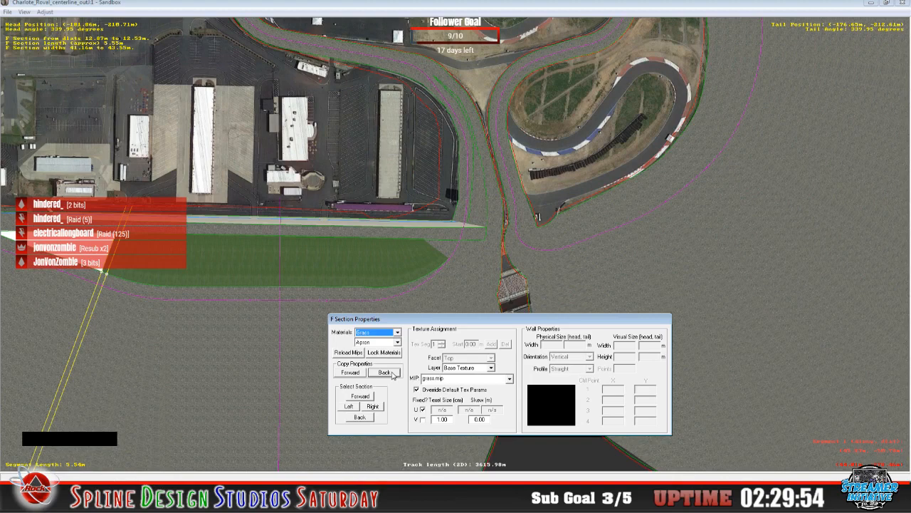
left_click(391, 375)
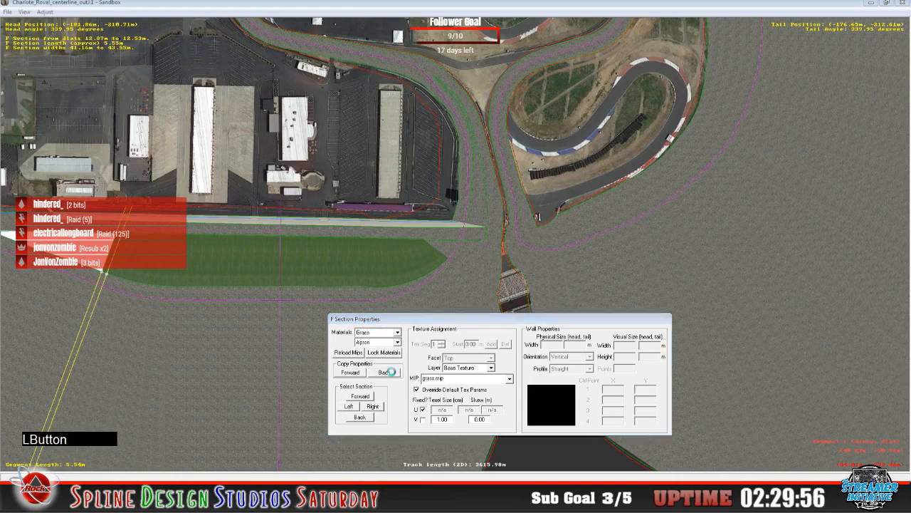
left_click(536, 399)
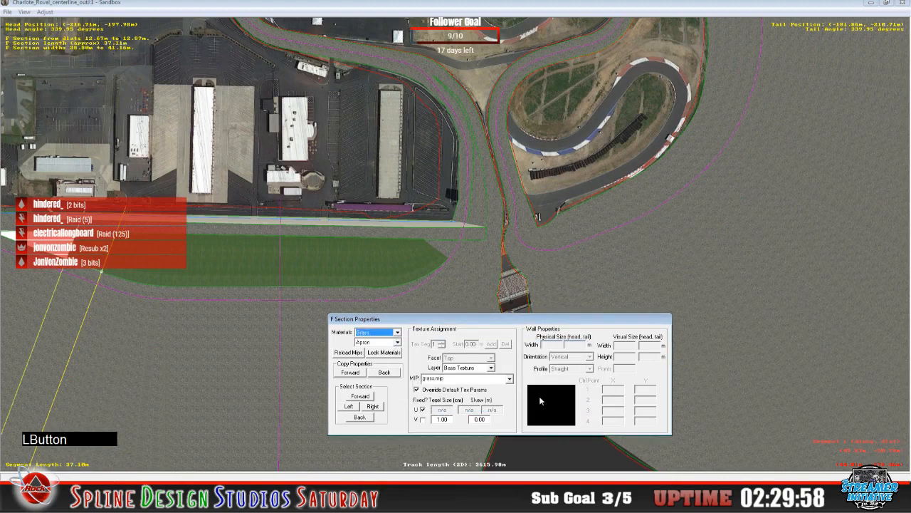
- Copy the grass properties back through the remaining tapering sections to the strip's pointed start, and close the F section properties
left_click(383, 374)
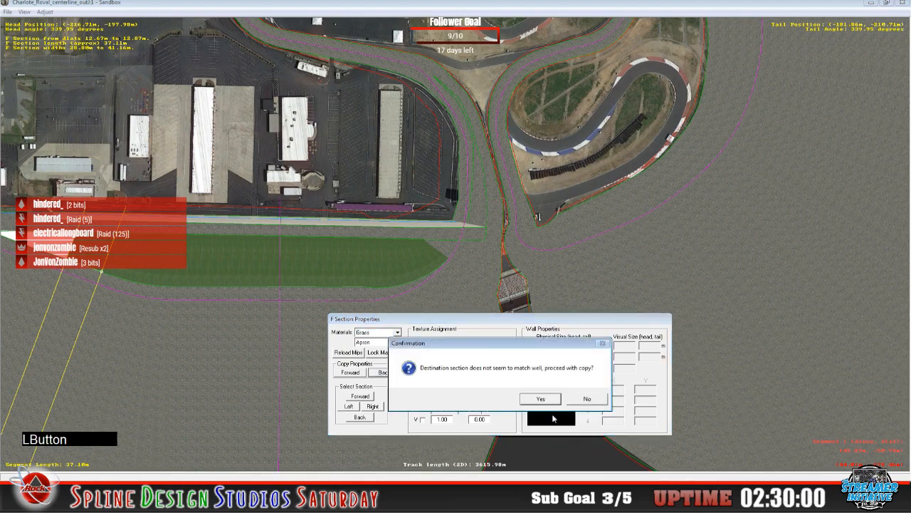
left_click(545, 400)
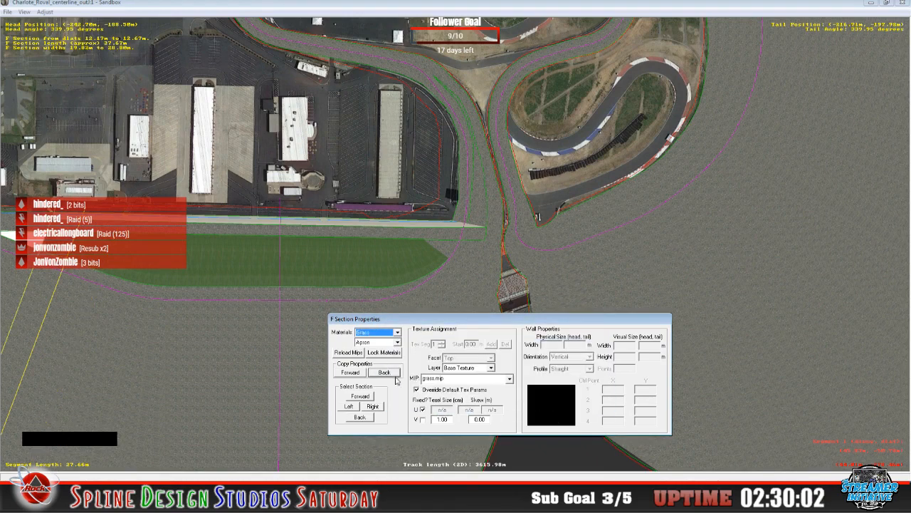
left_click(388, 373)
left_click(542, 400)
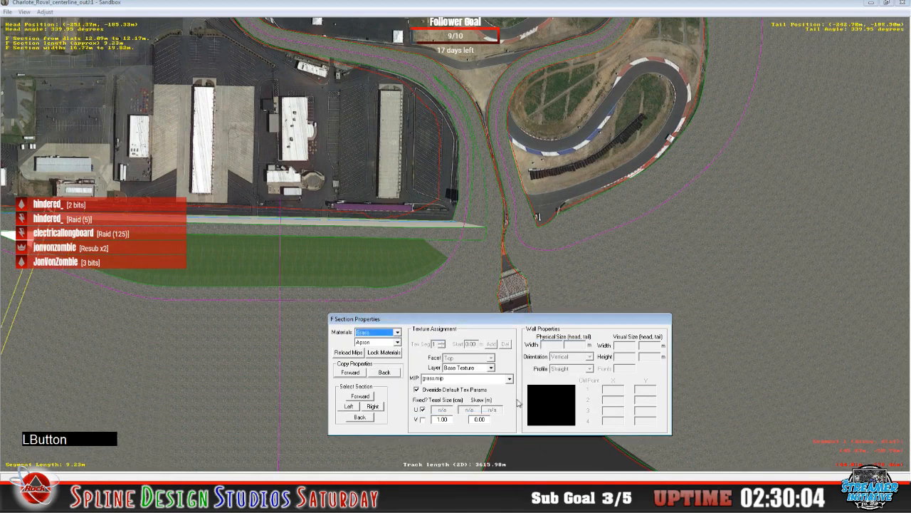
left_click(387, 373)
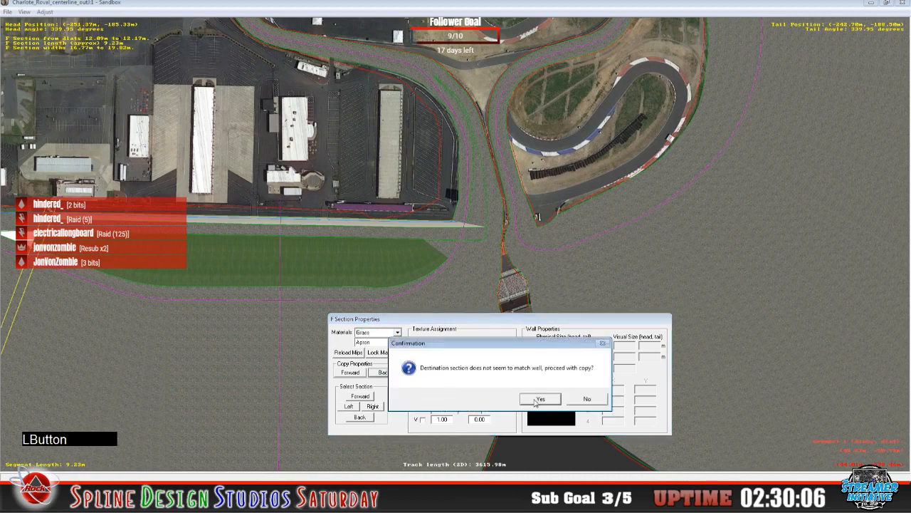
left_click(538, 400)
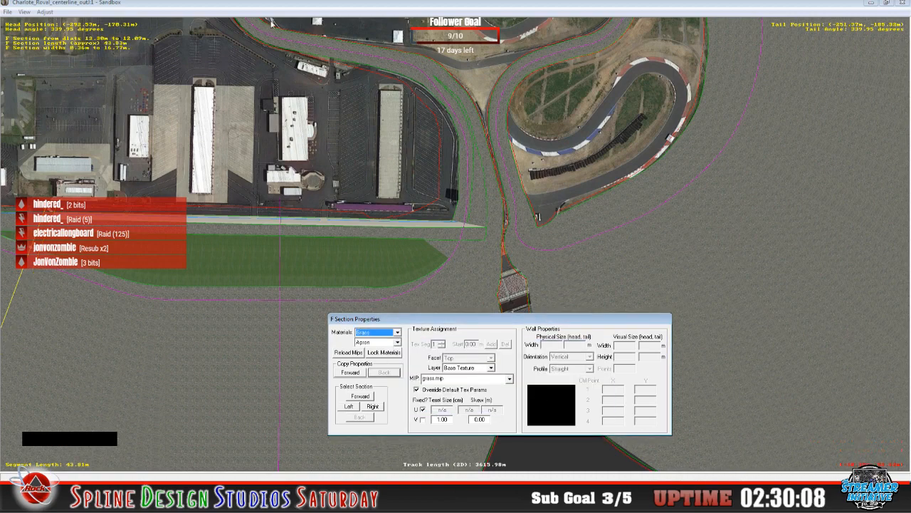
left_click(245, 32)
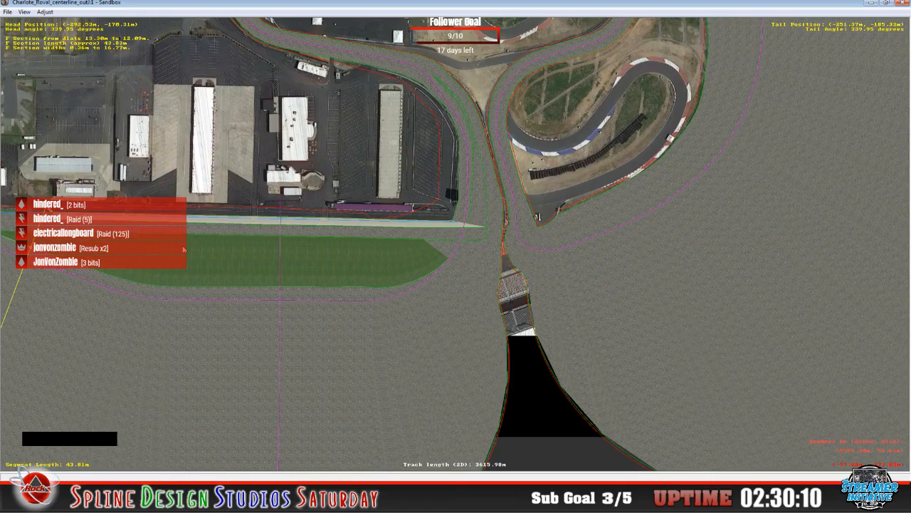
- Switch the track display from textures to extended surface types
key("c")
key("c")
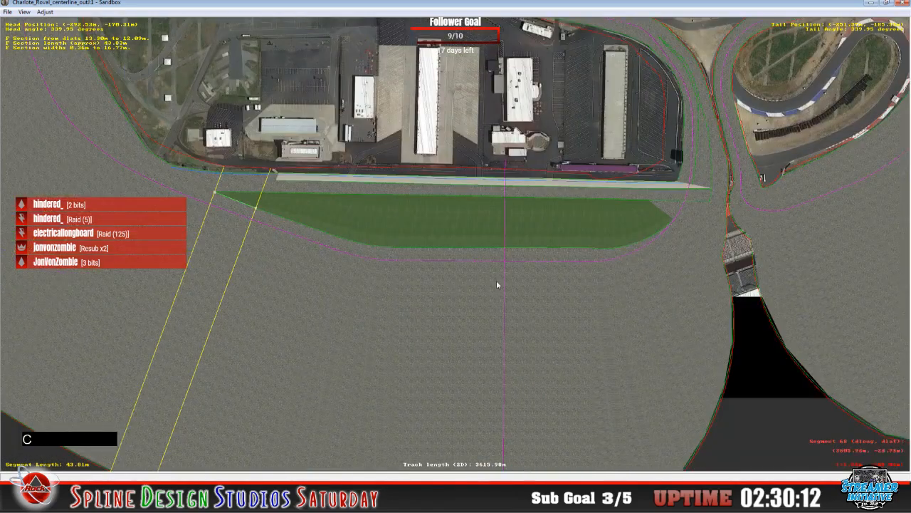
key("c")
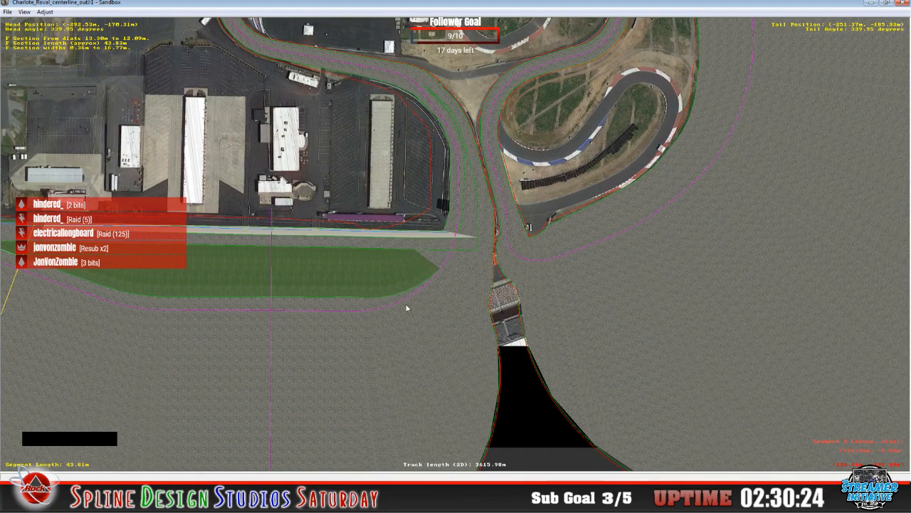
right_click(310, 293)
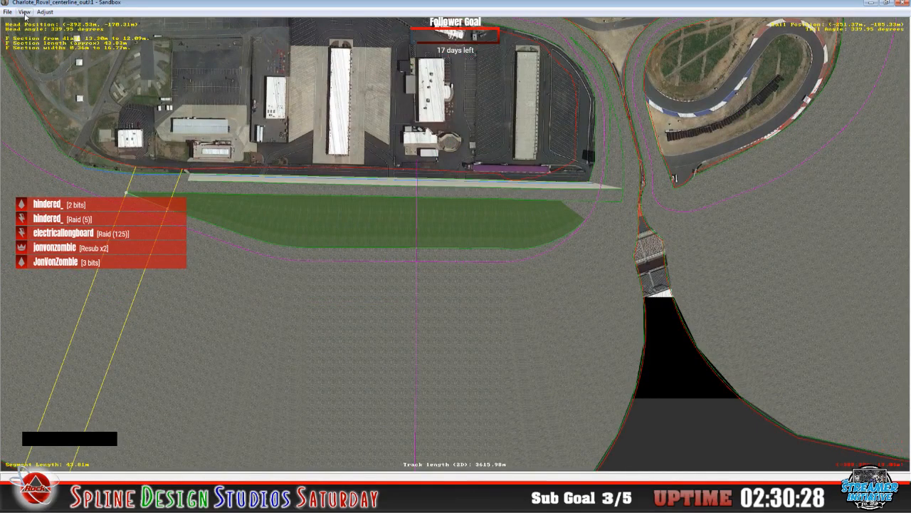
left_click(24, 12)
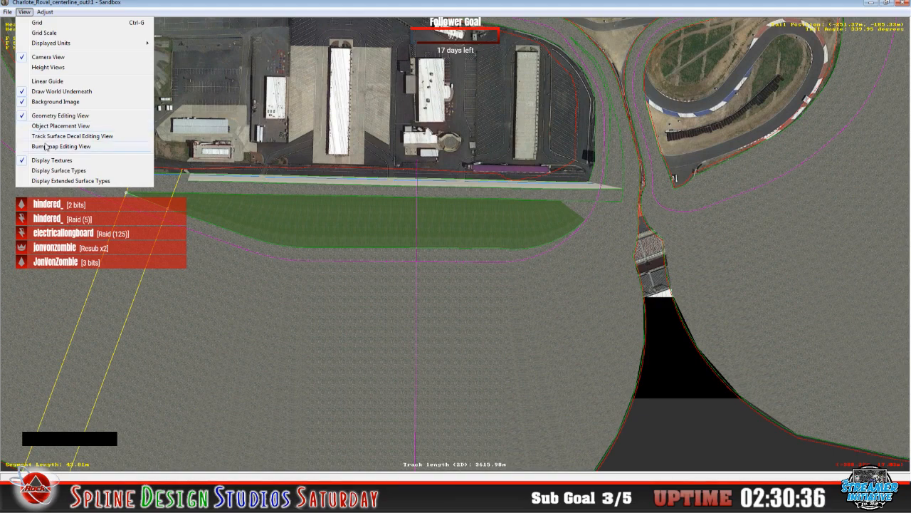
left_click(53, 181)
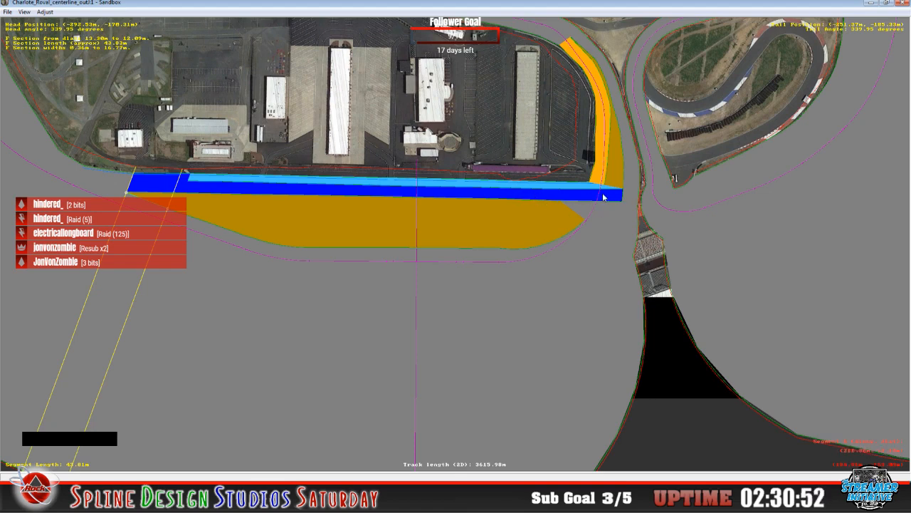
- Insert an F section in the segment just past the strip's rounded end and move its head point to the existing section's outer corner
left_click(586, 219)
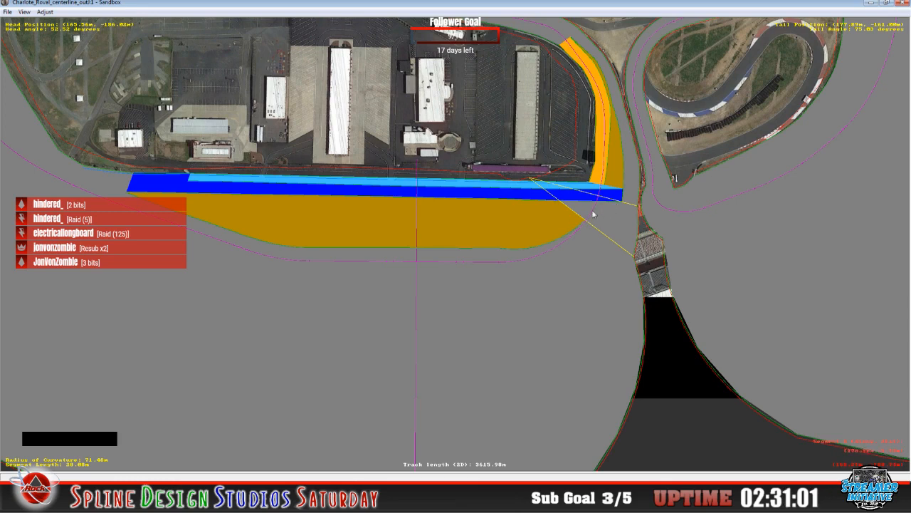
left_click(420, 9)
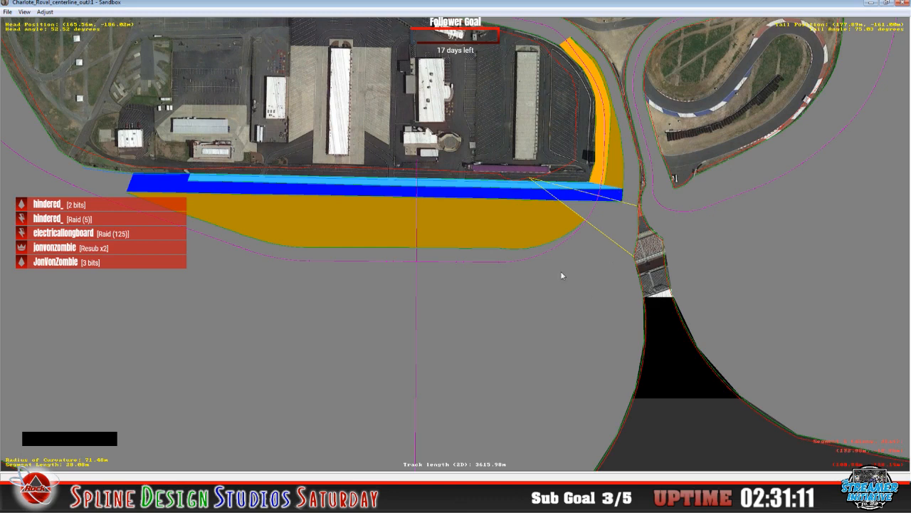
key("z")
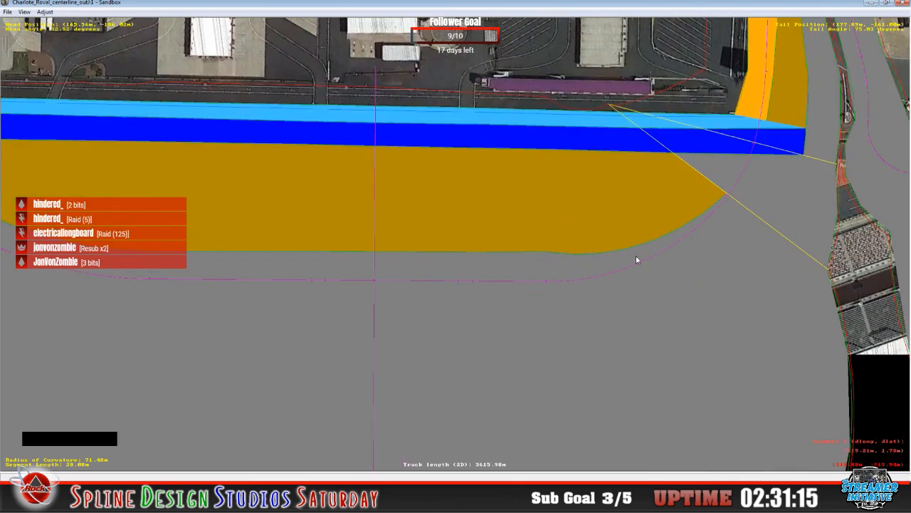
key("c")
key("c")
key("c")
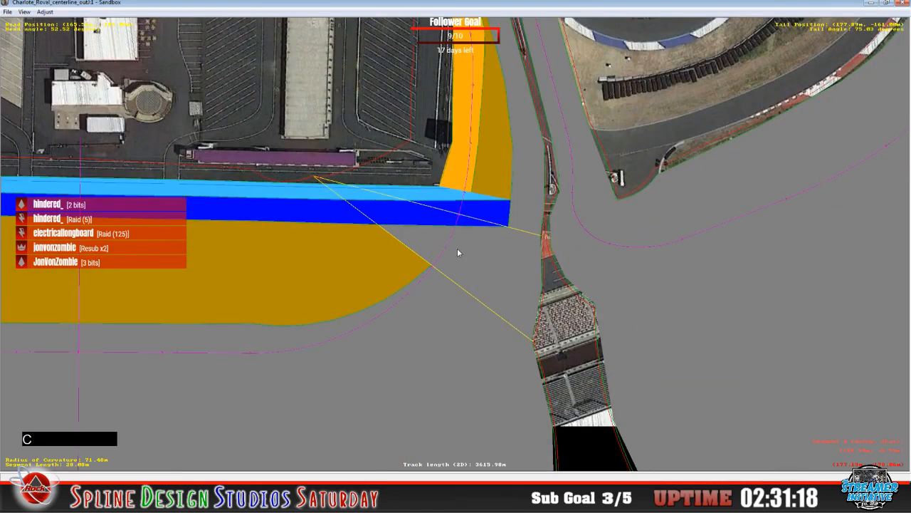
right_click(457, 248)
mouse_move(482, 305)
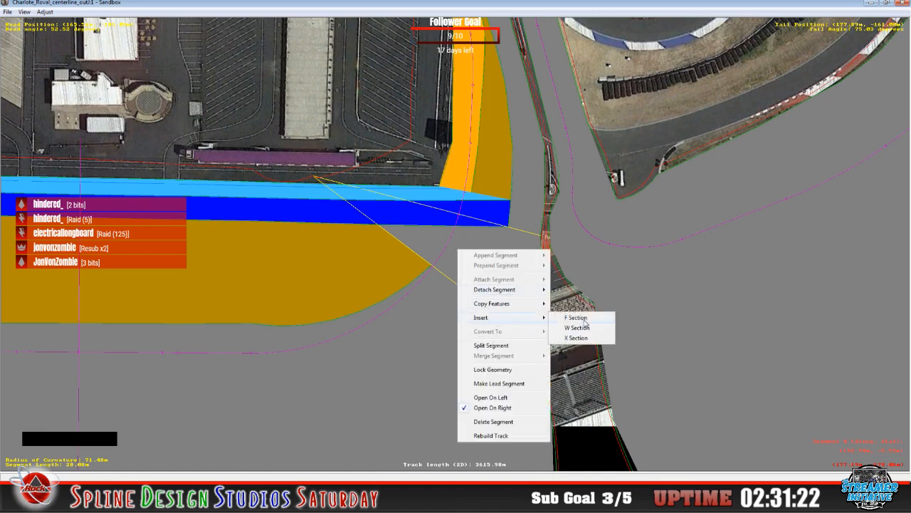
left_click(585, 323)
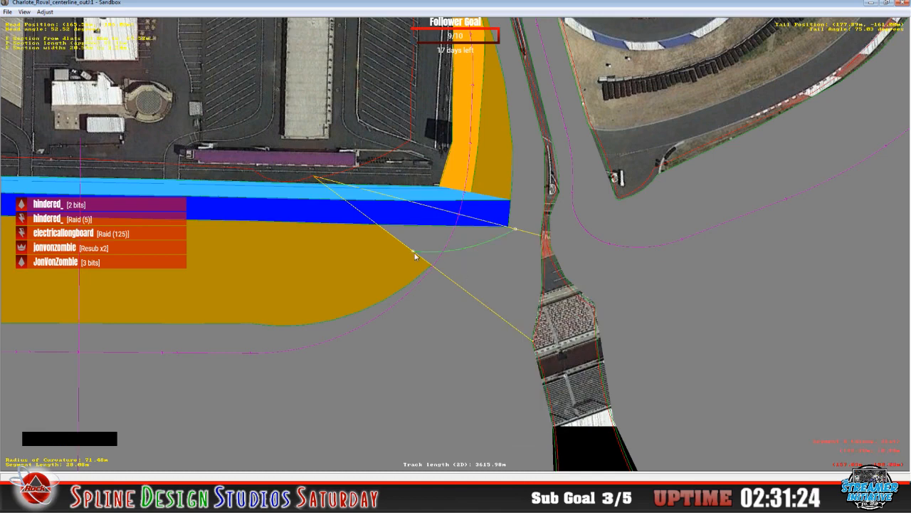
left_click_drag(413, 250, 464, 253)
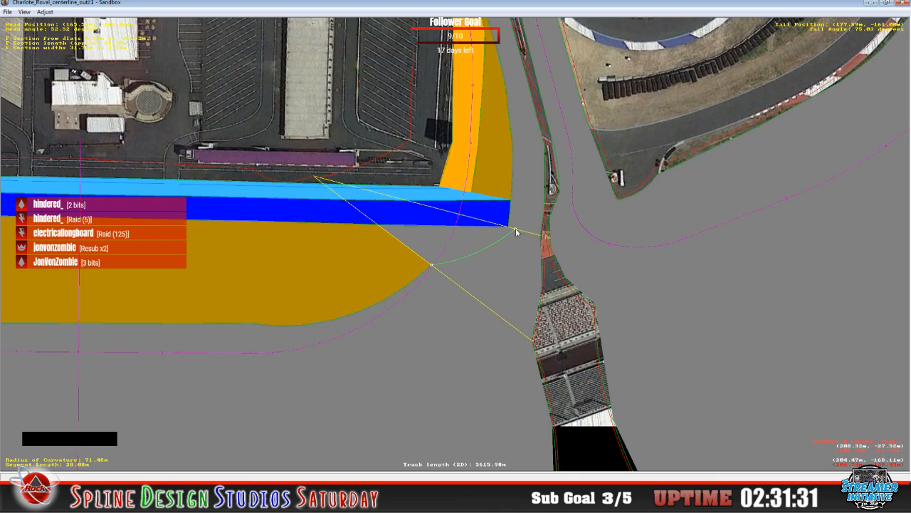
- Move the new F section's tail point onto the end corner of the dark blue section and set its surface type to Apron
left_click_drag(516, 233, 504, 227)
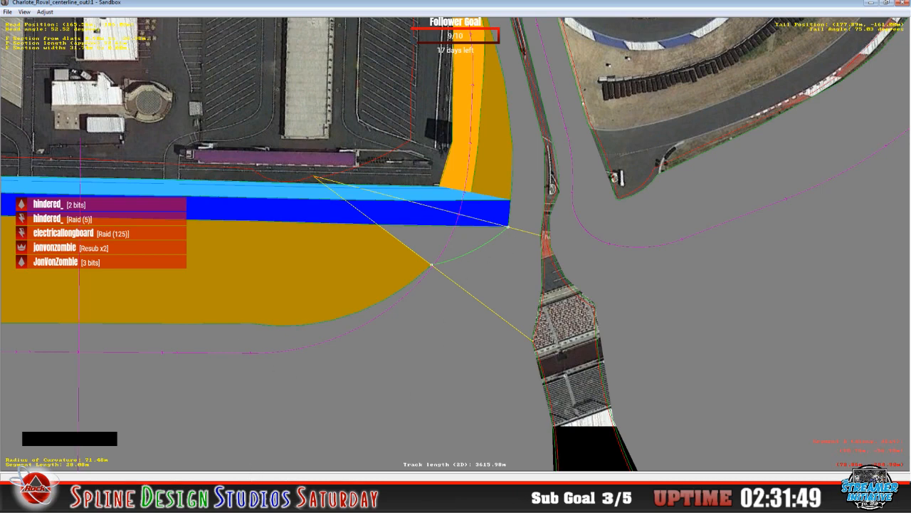
left_click(209, 433)
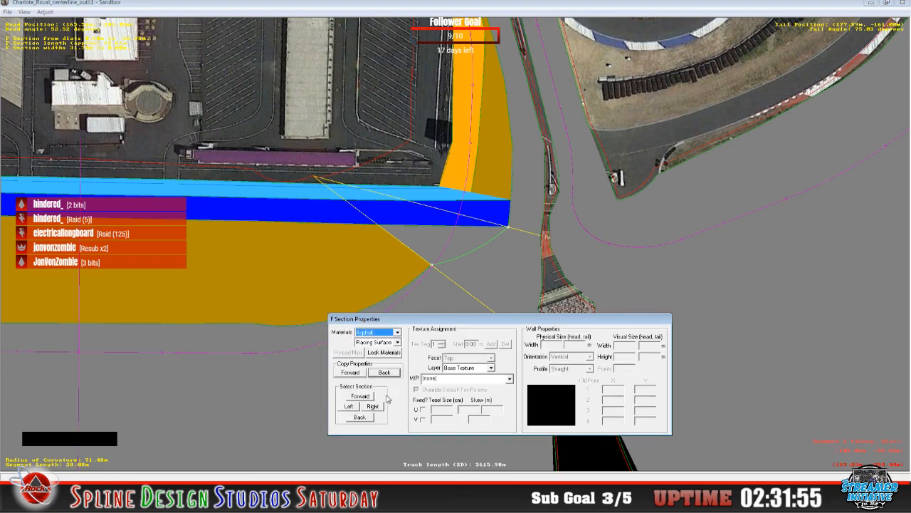
left_click(397, 342)
left_click(386, 363)
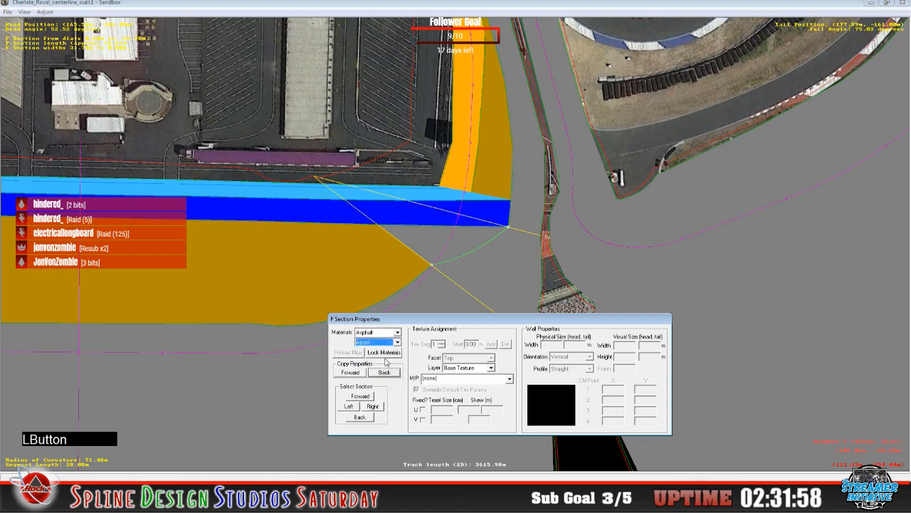
- Check the F section properties of the preceding grass section against those of the new end section
left_click(360, 417)
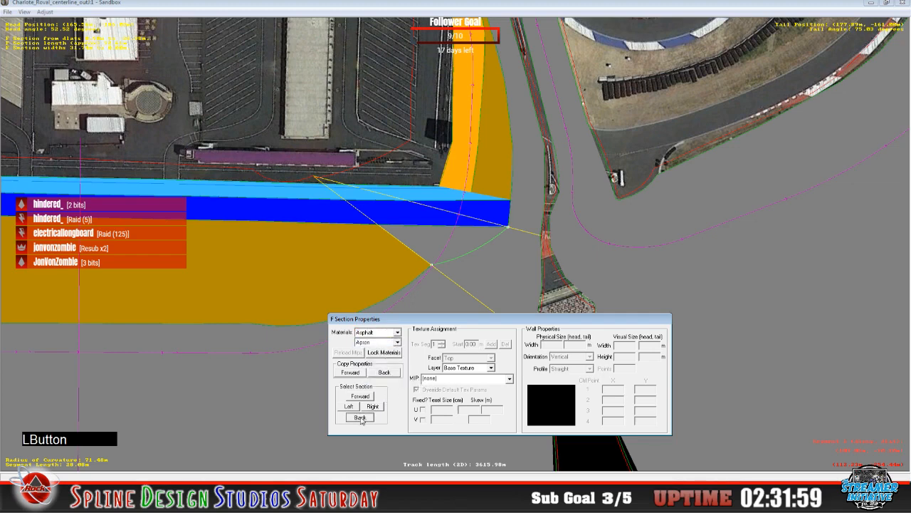
left_click(432, 269)
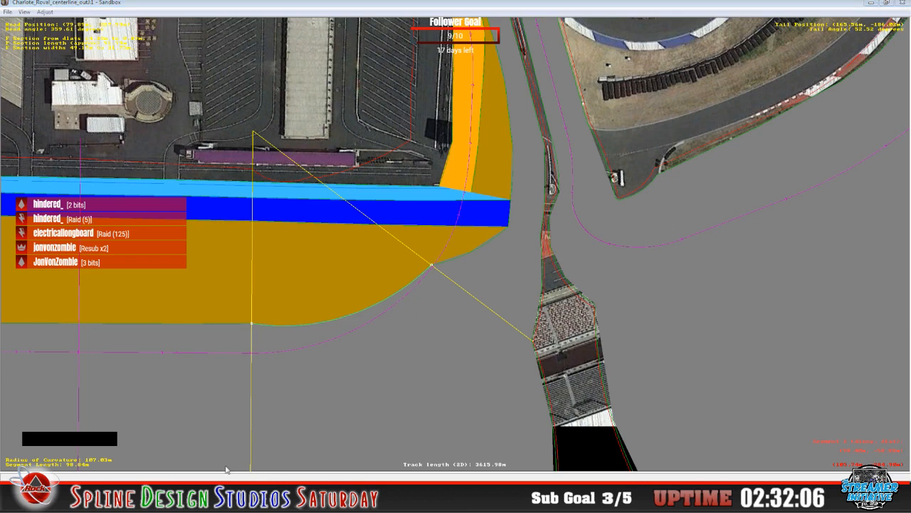
left_click(217, 436)
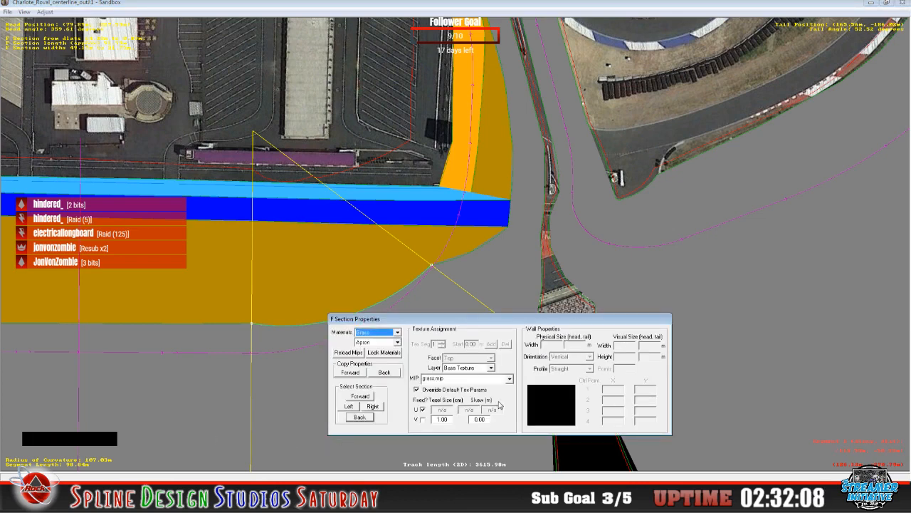
left_click(350, 397)
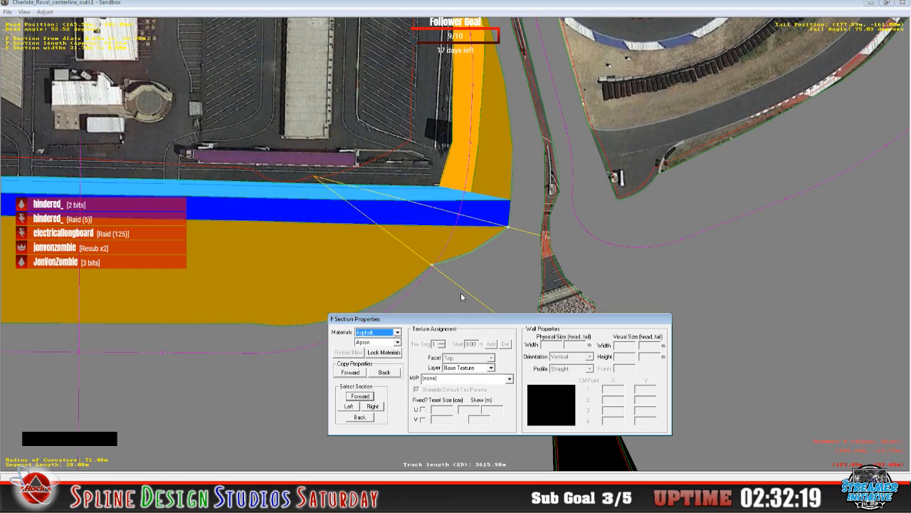
- Switch the track display from extended surface types to textures
left_click(25, 13)
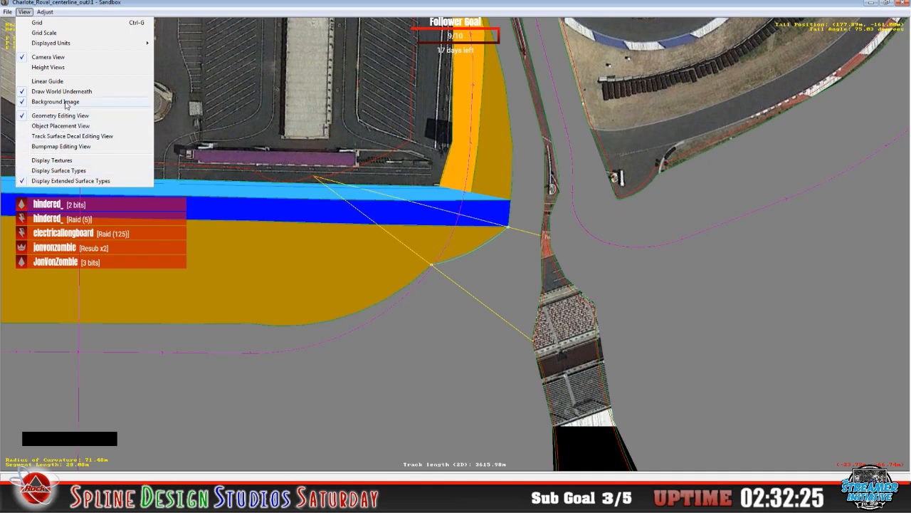
left_click(47, 160)
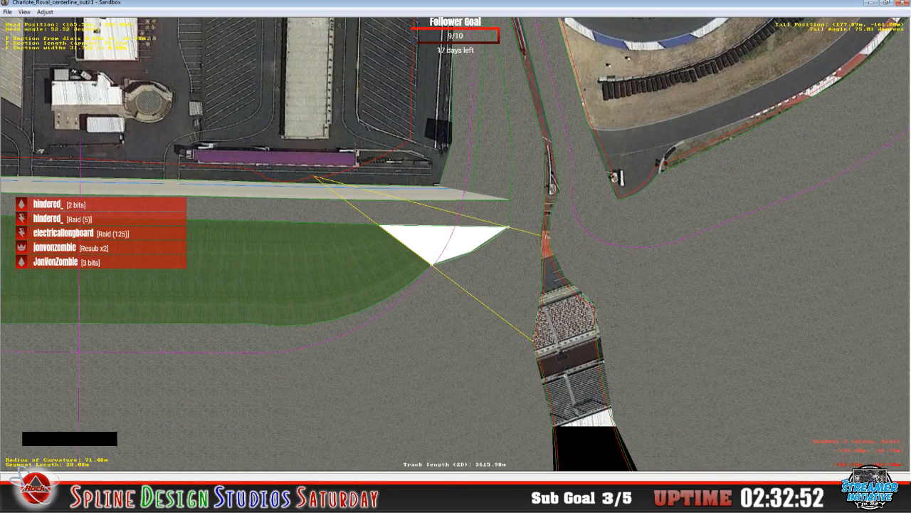
left_click(335, 12)
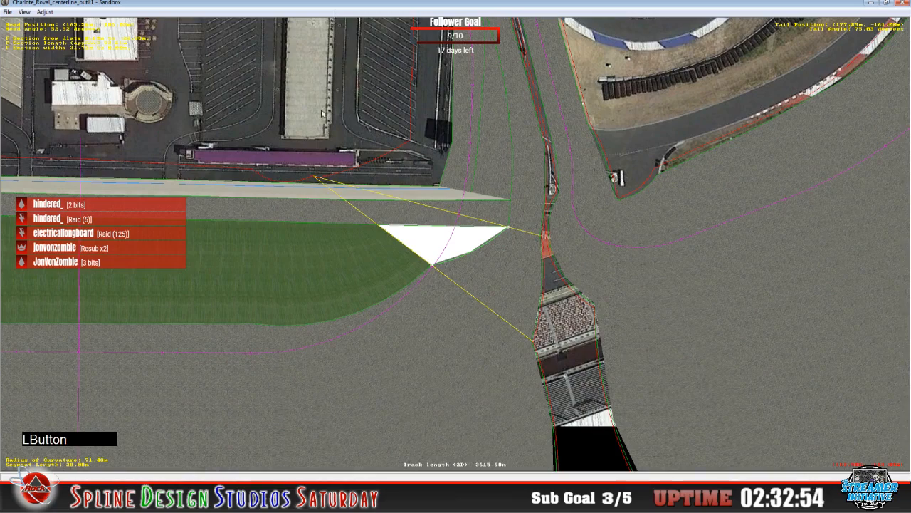
- Examine the textured grass strip along the straight and the untextured section at its end
scroll(432, 240, "down", 5)
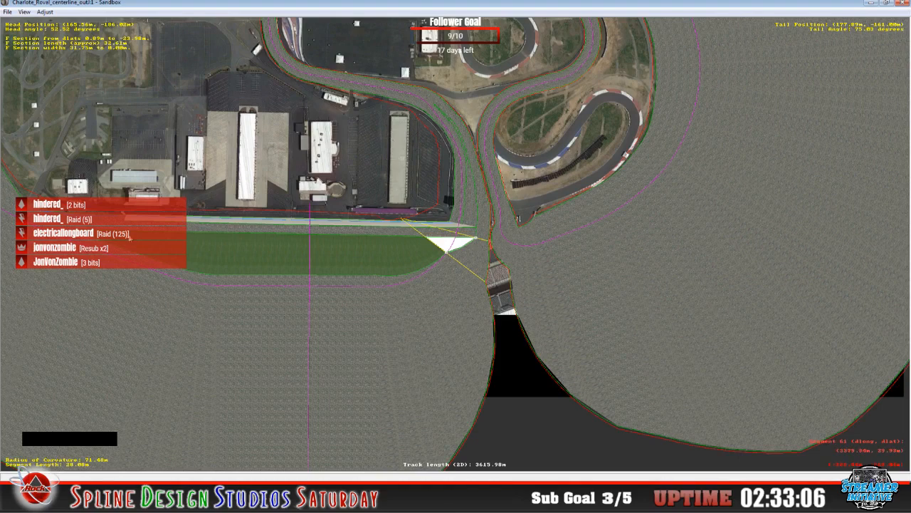
key("c")
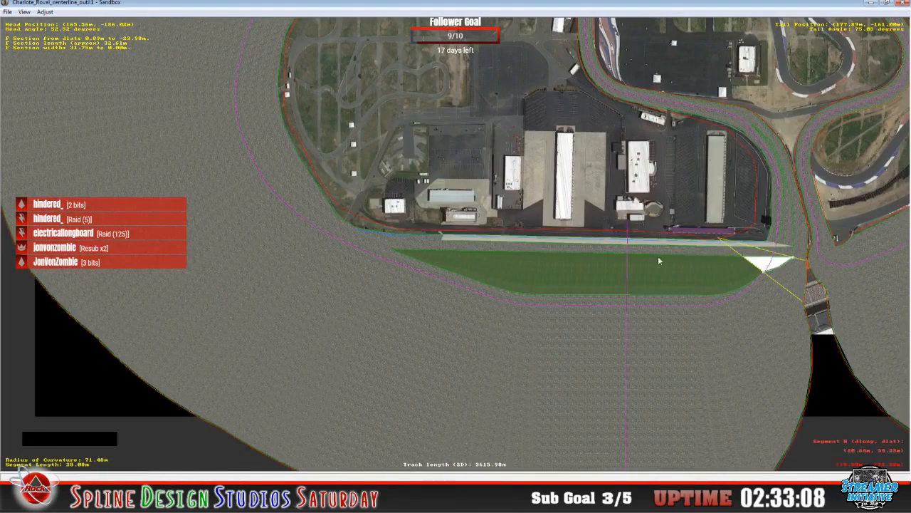
key("c")
key("c")
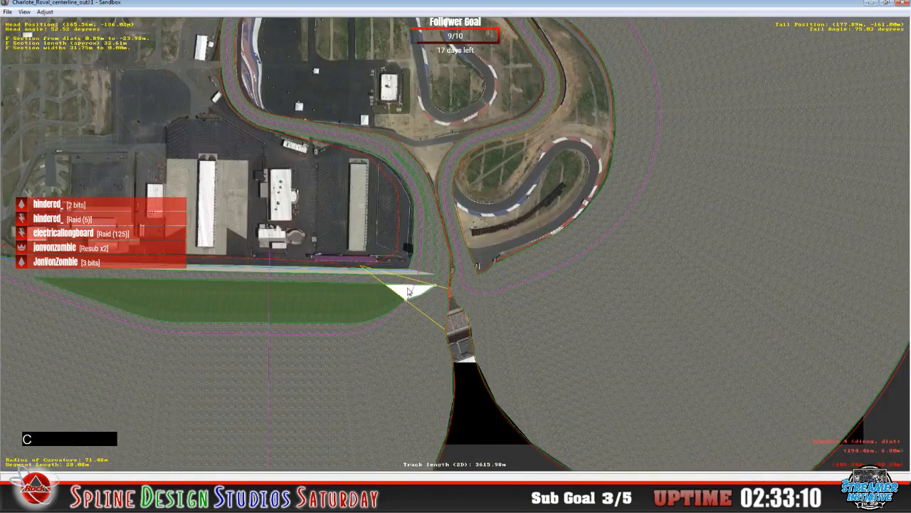
key("z")
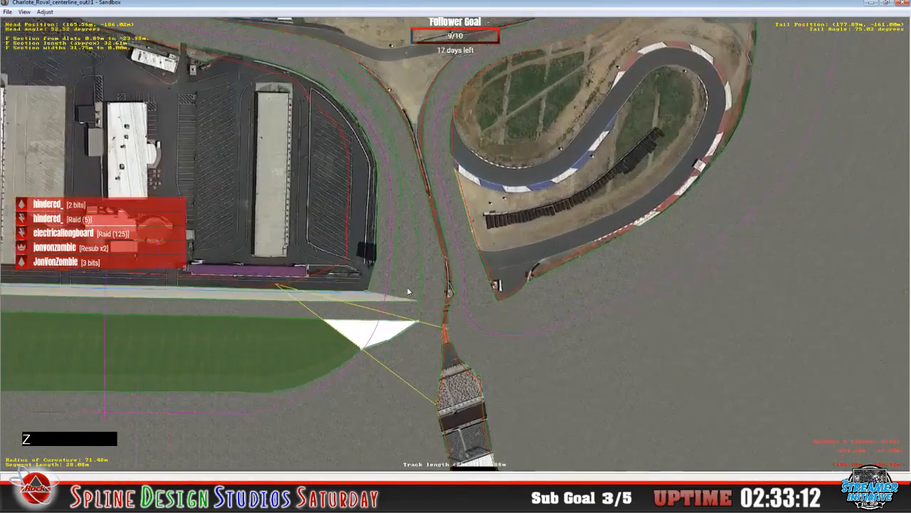
key("z")
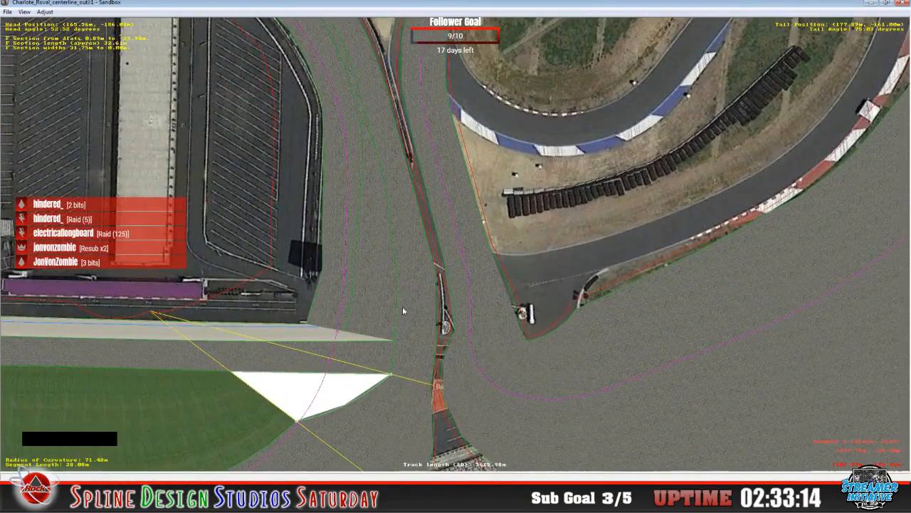
key("c")
key("c")
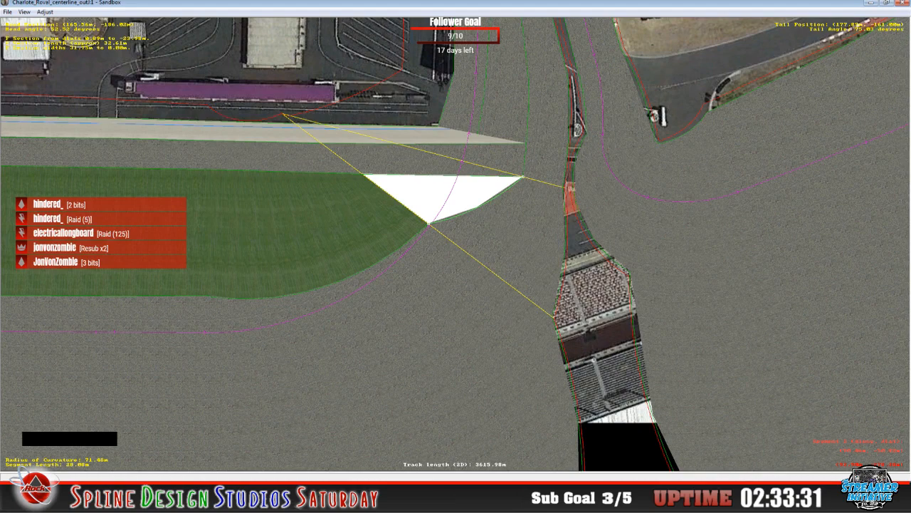
- Assign the grass.mip texture to the new end section and override its default texture parameters
left_click(236, 435)
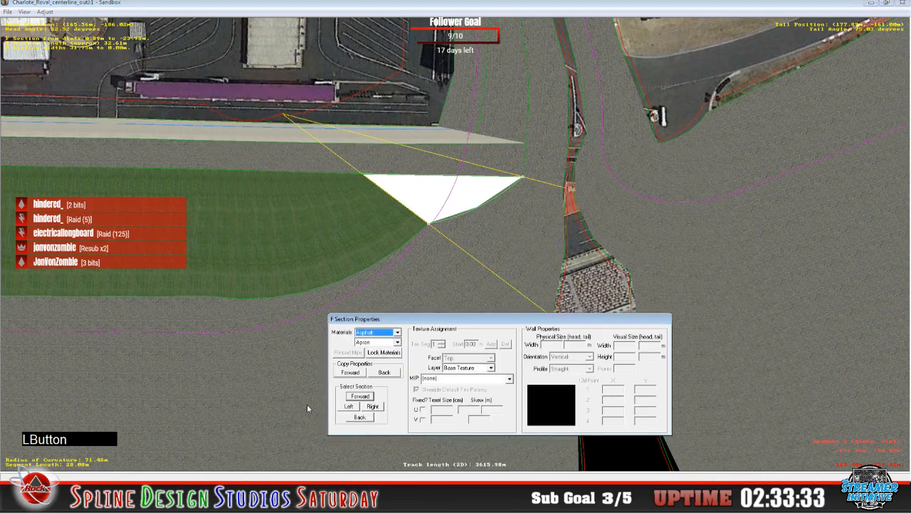
left_click(510, 378)
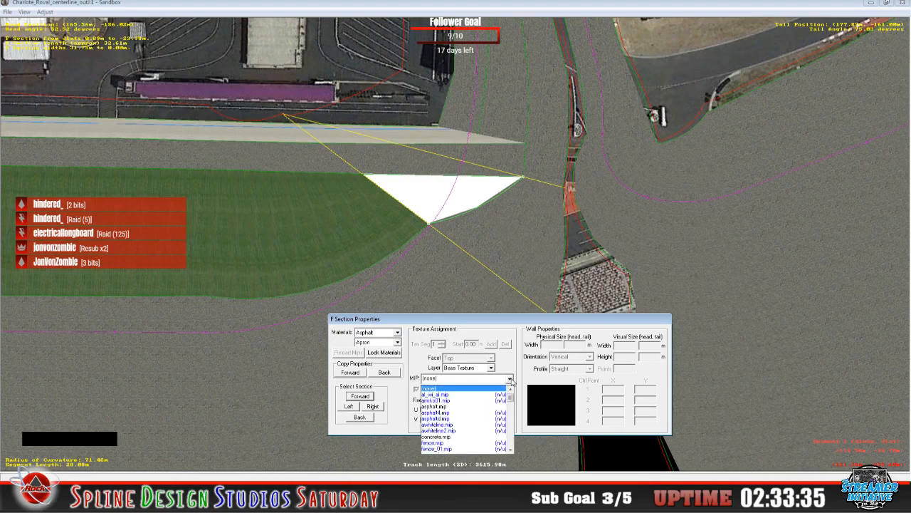
scroll(470, 427, "down", 2)
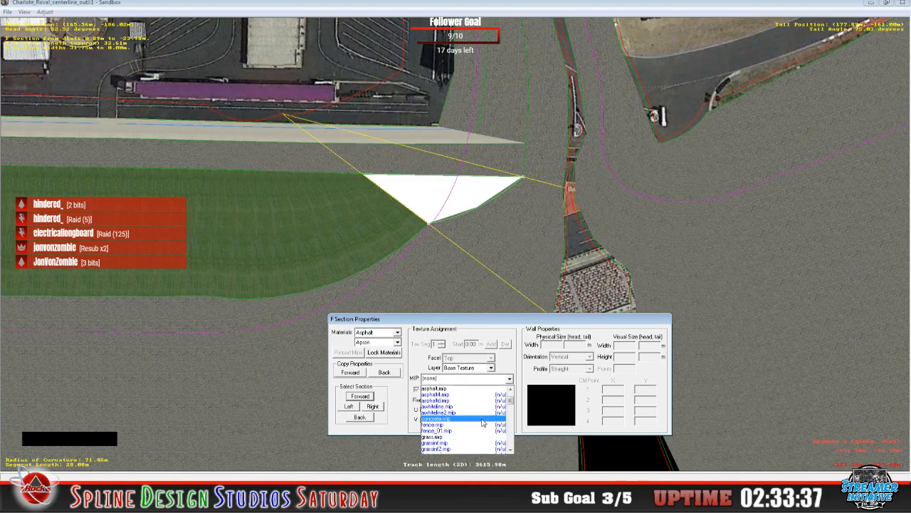
left_click(458, 442)
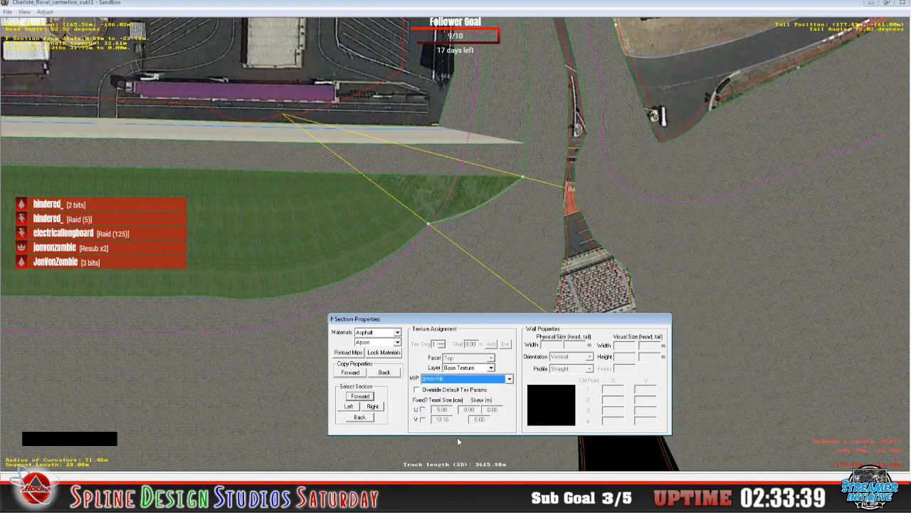
left_click(417, 390)
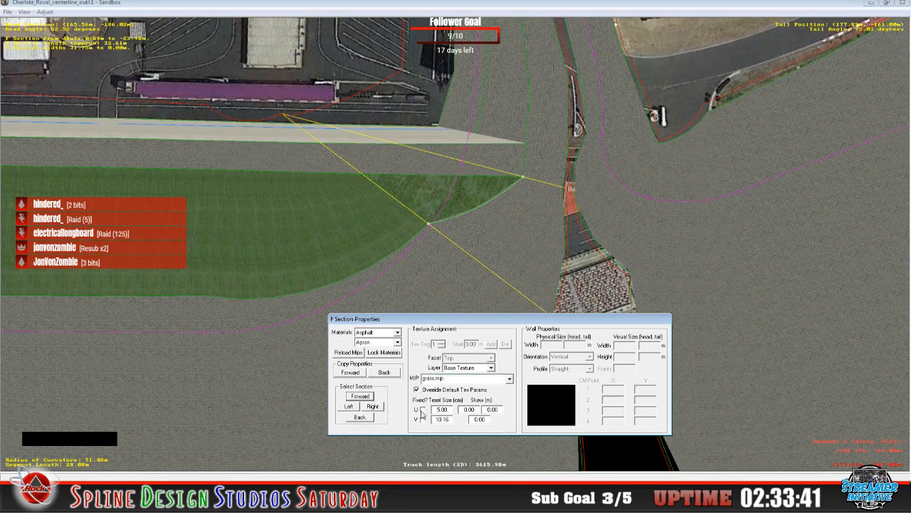
- Copy the preceding grass section's properties forward onto the new end section and close the F section properties
left_click(360, 417)
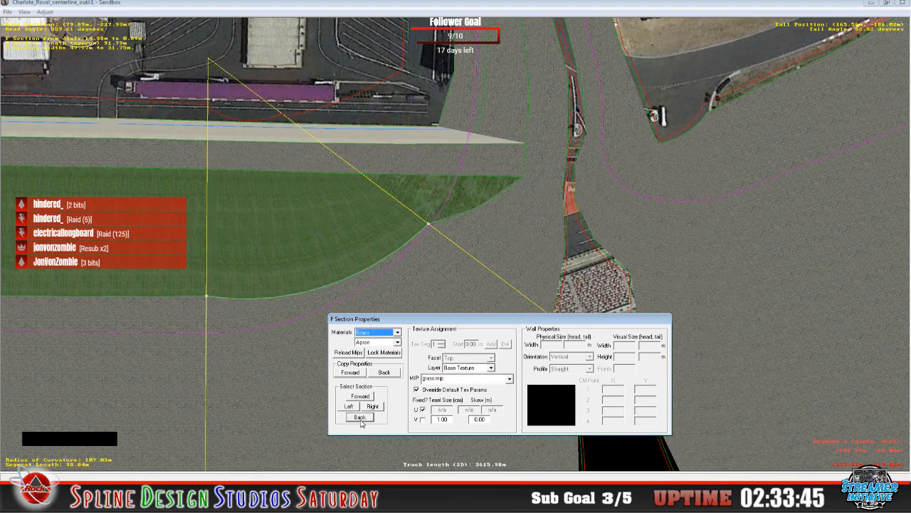
left_click(349, 373)
left_click(540, 399)
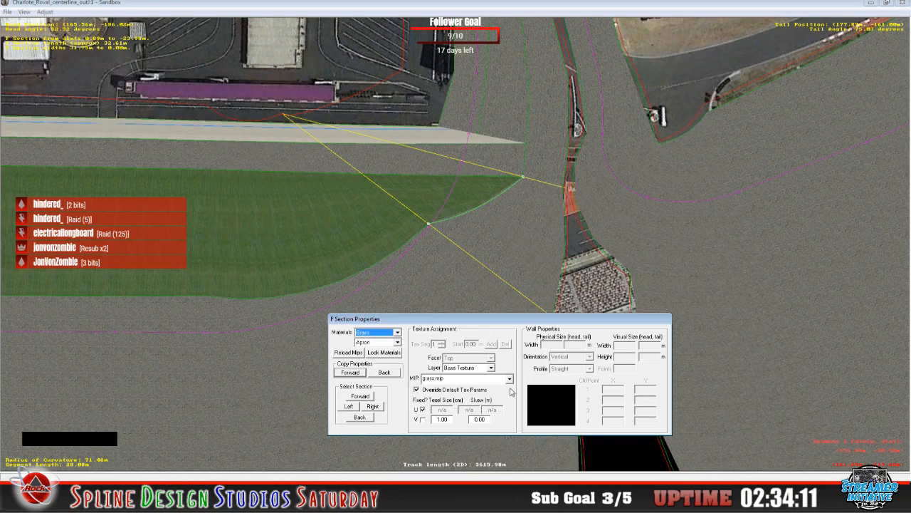
left_click(348, 176)
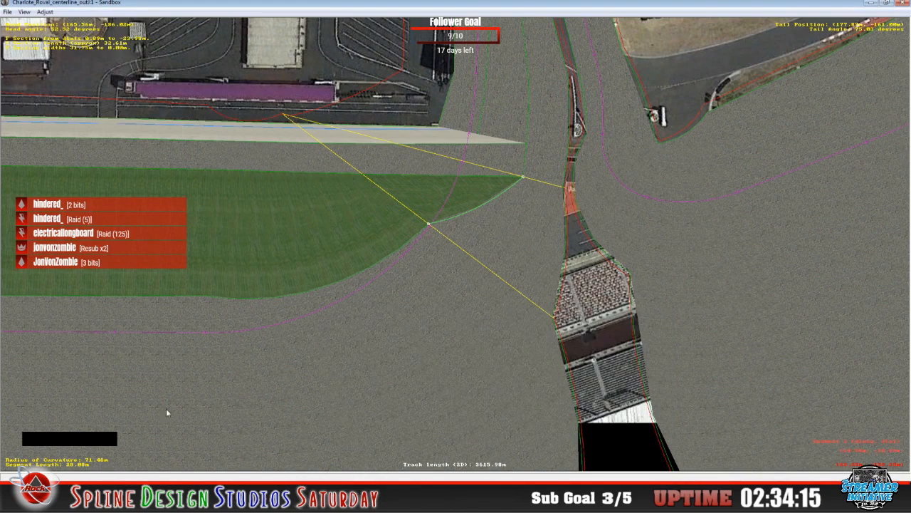
- Examine the finished grass strip along its full length and in the context of the whole track
left_click(449, 491)
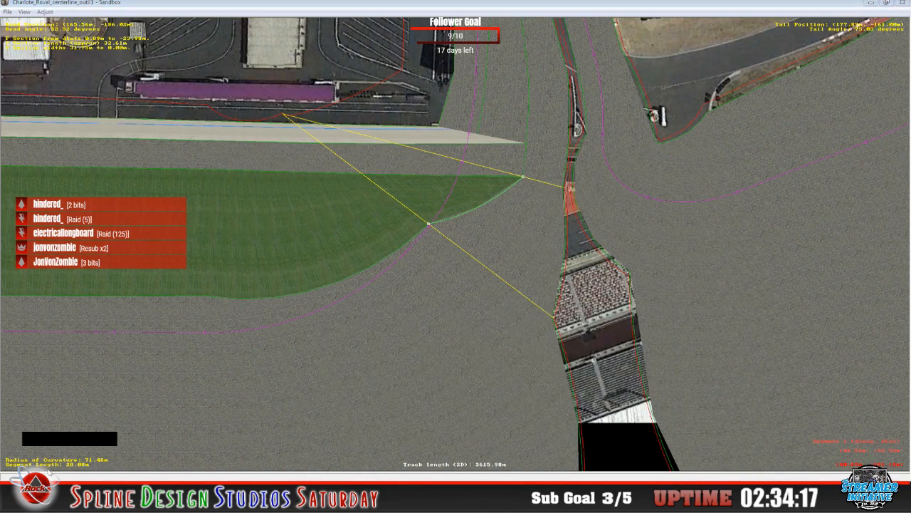
left_click(158, 406)
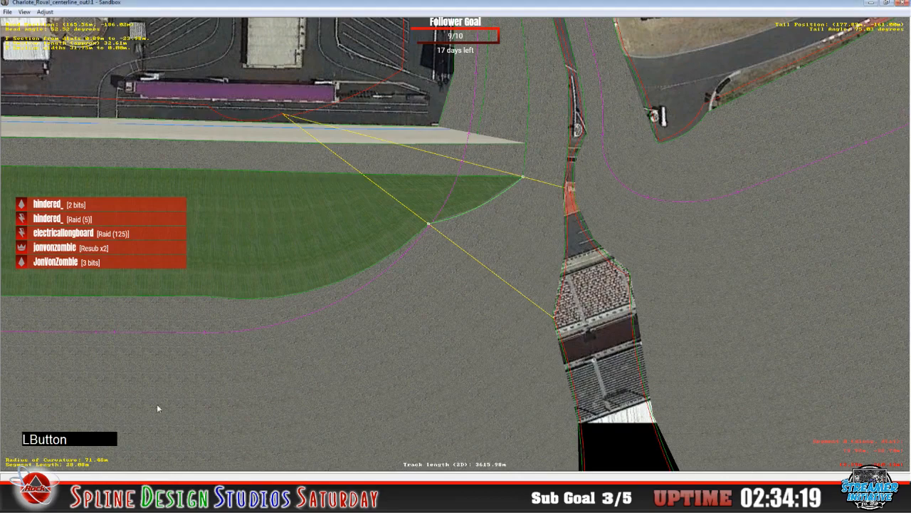
scroll(203, 383, "down", 1)
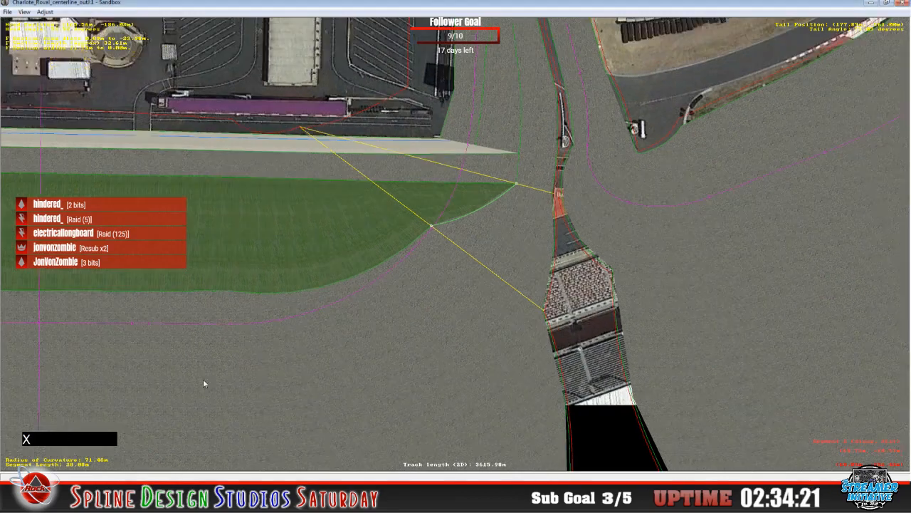
scroll(203, 383, "down", 2)
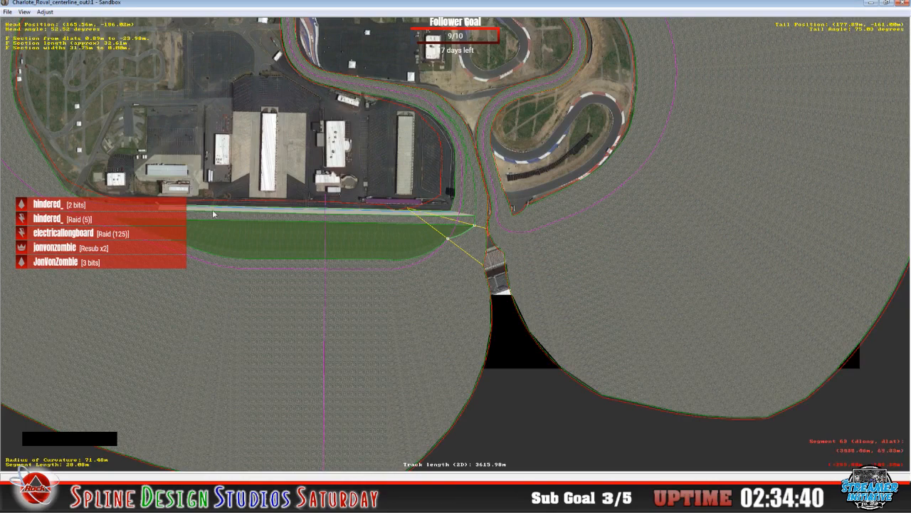
key("c")
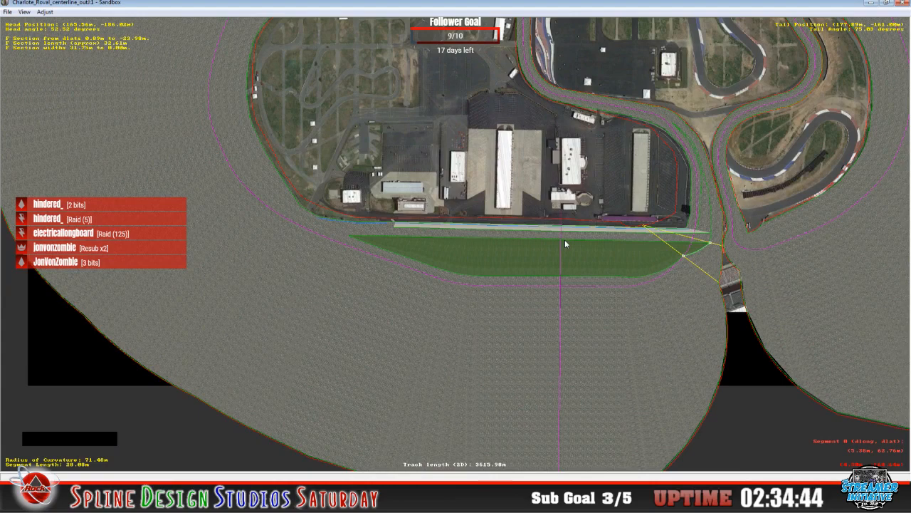
key("x")
key("x")
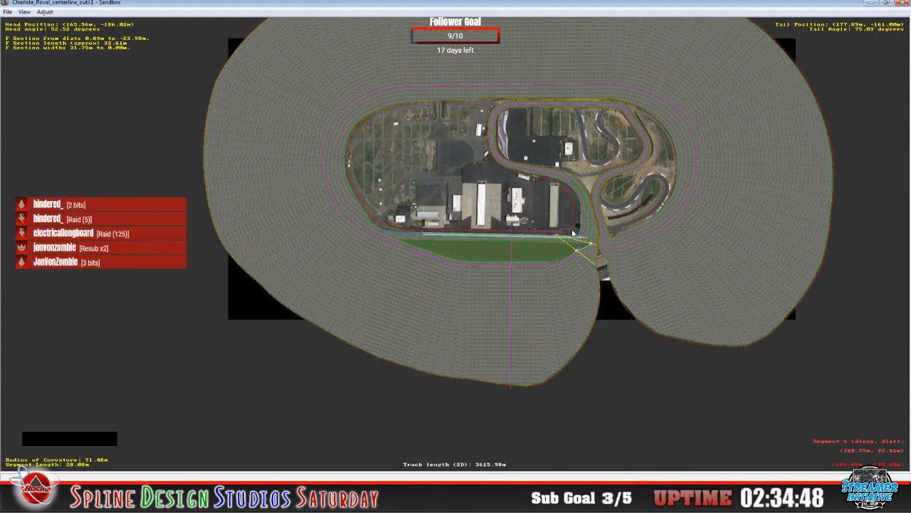
key("x")
key("c")
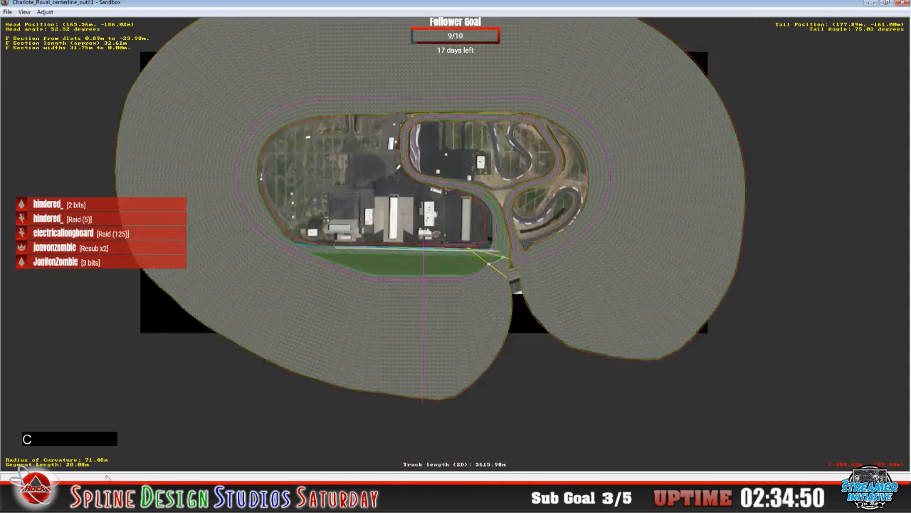
- Switch to File Explorer, go from the trackmat folder back to the Charlotte_Roval track folder, and return to Sandbox
left_click(107, 493)
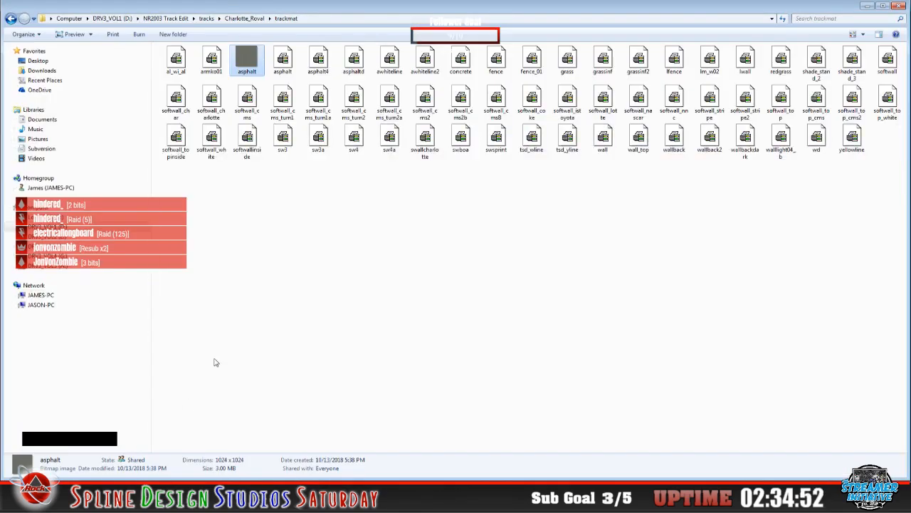
left_click(11, 19)
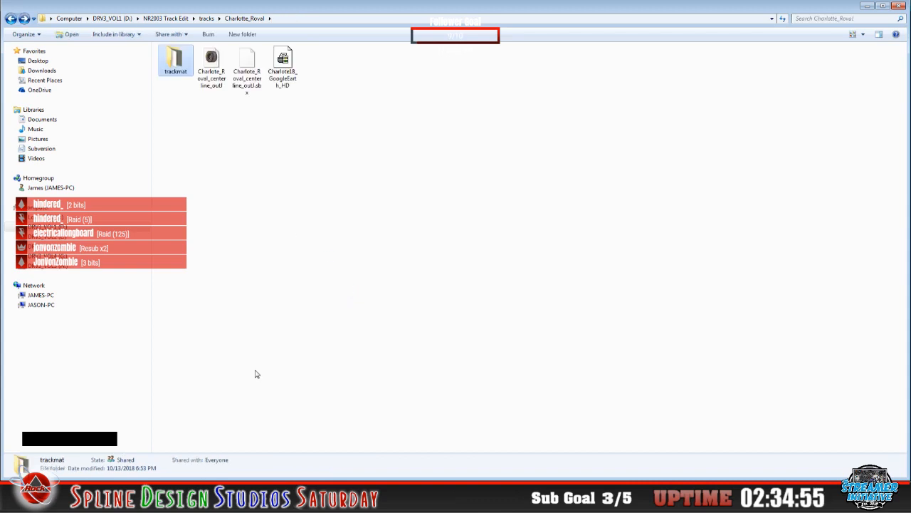
left_click(251, 492)
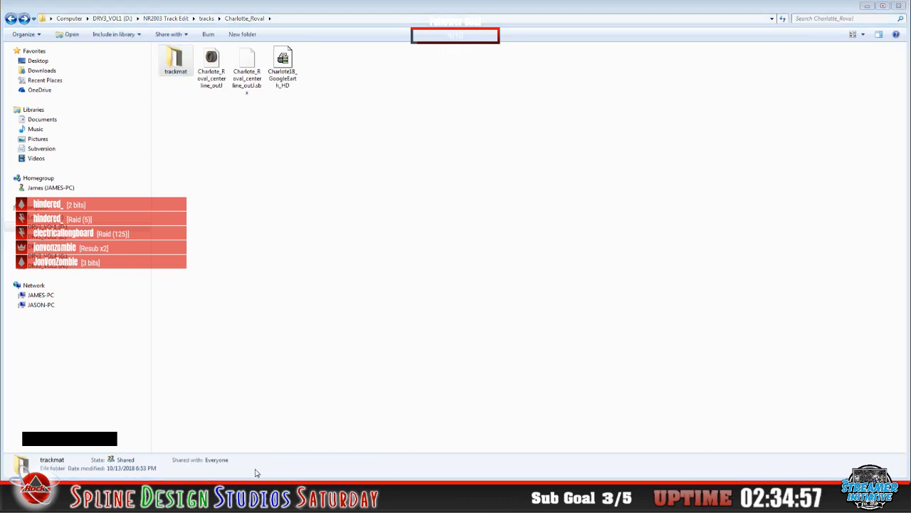
left_click(256, 472)
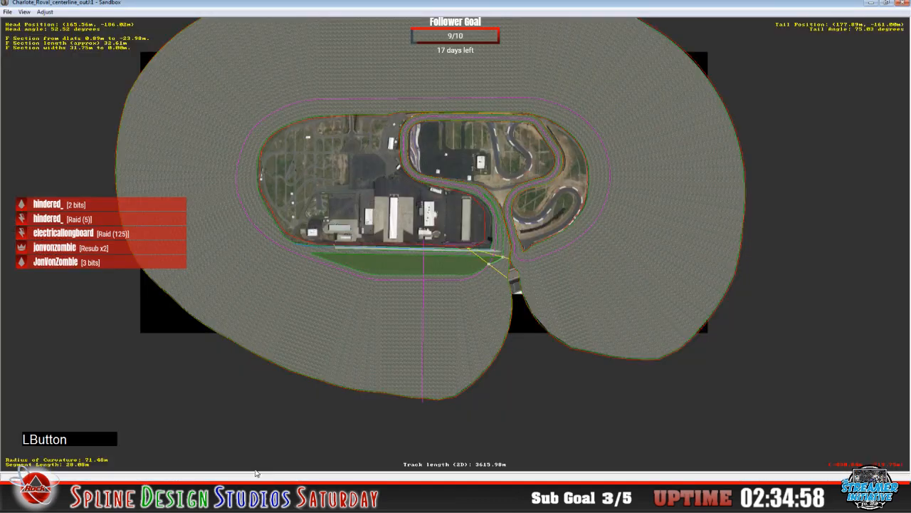
- Save the track as a new version named Charlote_Roval_centerline_outK in the Charlotte_Roval folder
right_click(58, 190)
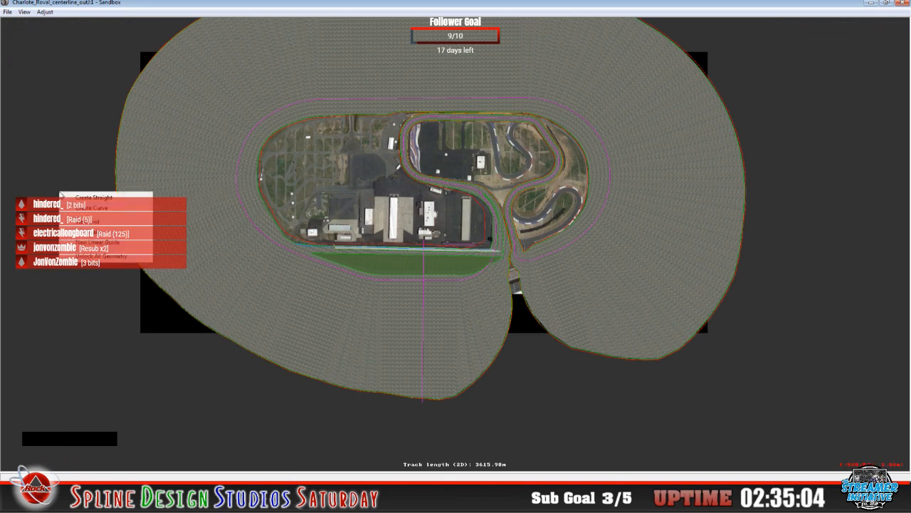
left_click(306, 10)
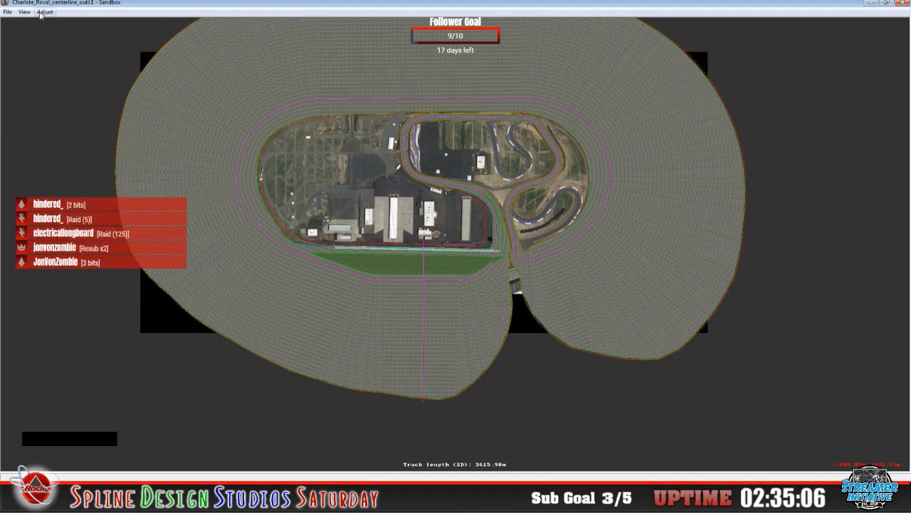
left_click(7, 11)
left_click(51, 118)
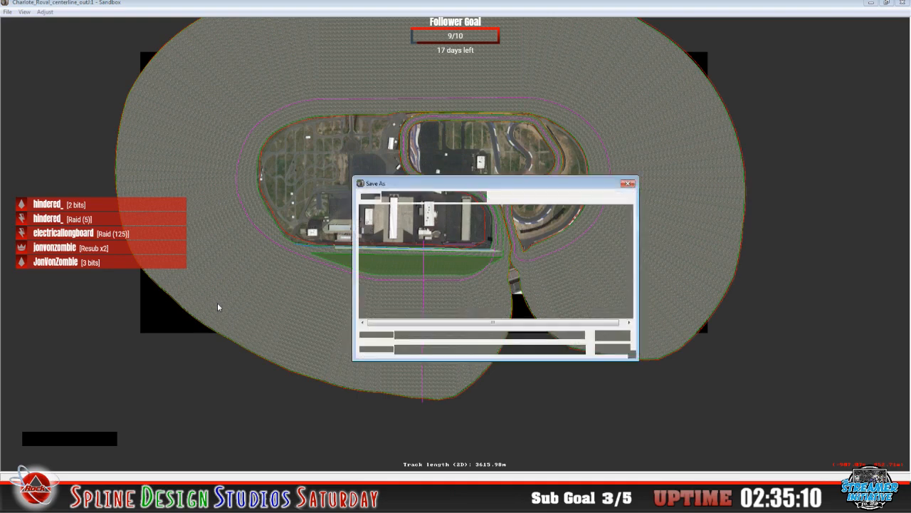
left_click(477, 335)
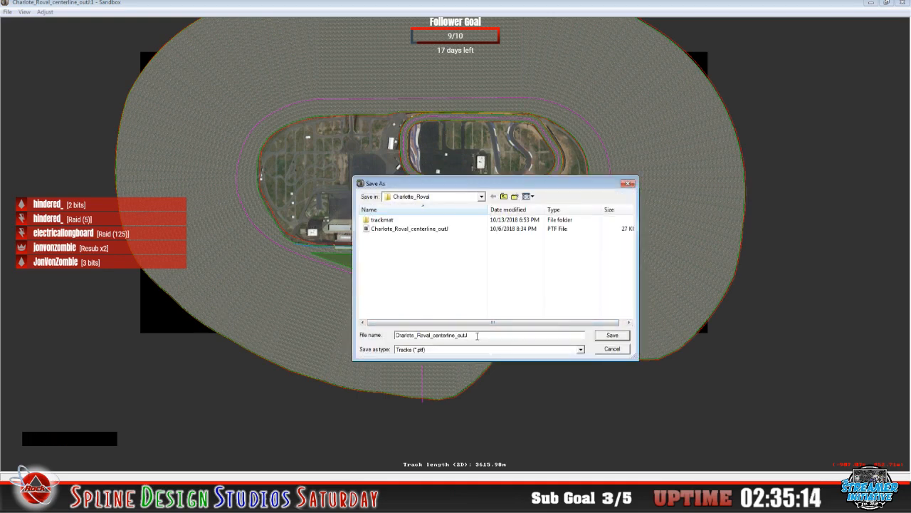
key("BackSpace")
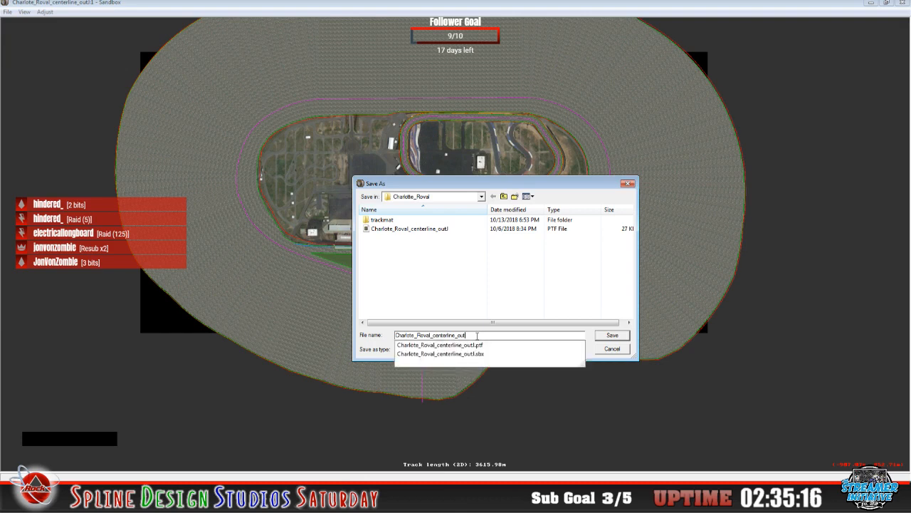
type("K")
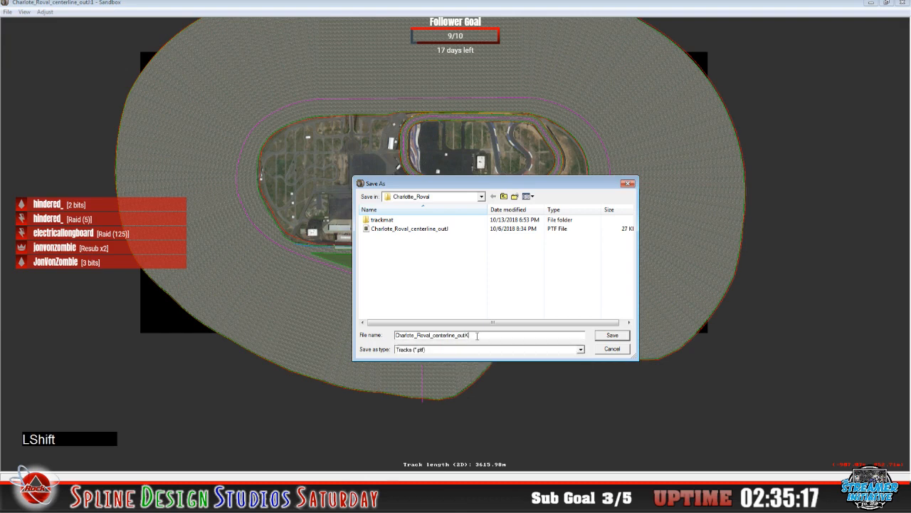
left_click(616, 336)
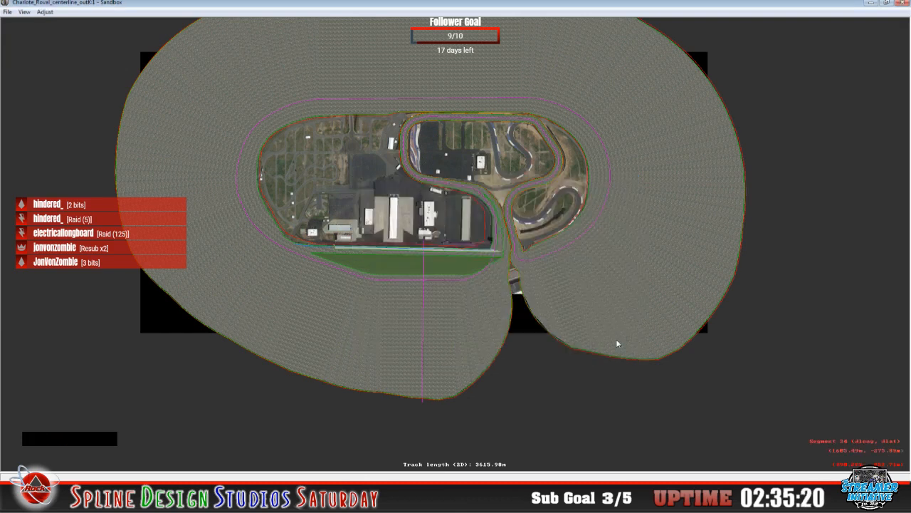
- Switch to File Explorer, refresh the Charlotte_Roval folder and check the saved Charlote_Roval_centerline_outK track file's details
left_click(62, 470)
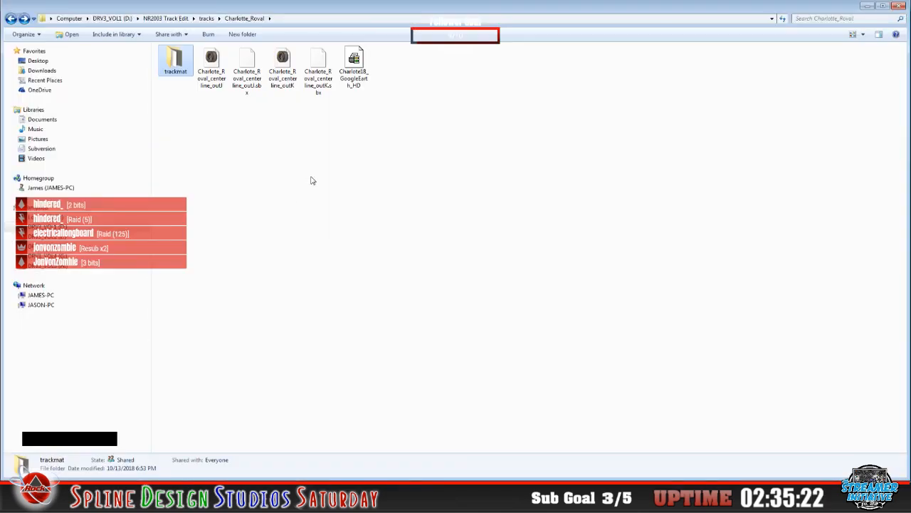
right_click(306, 185)
left_click(331, 218)
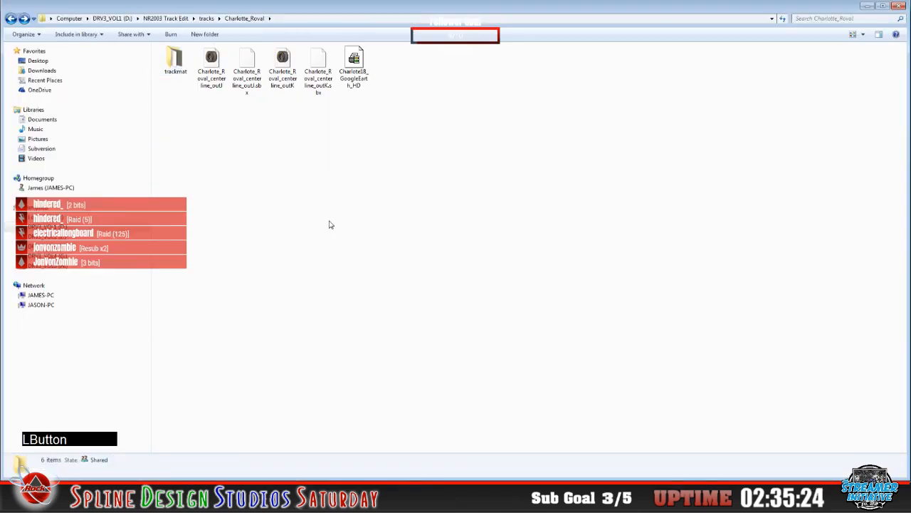
left_click(285, 74)
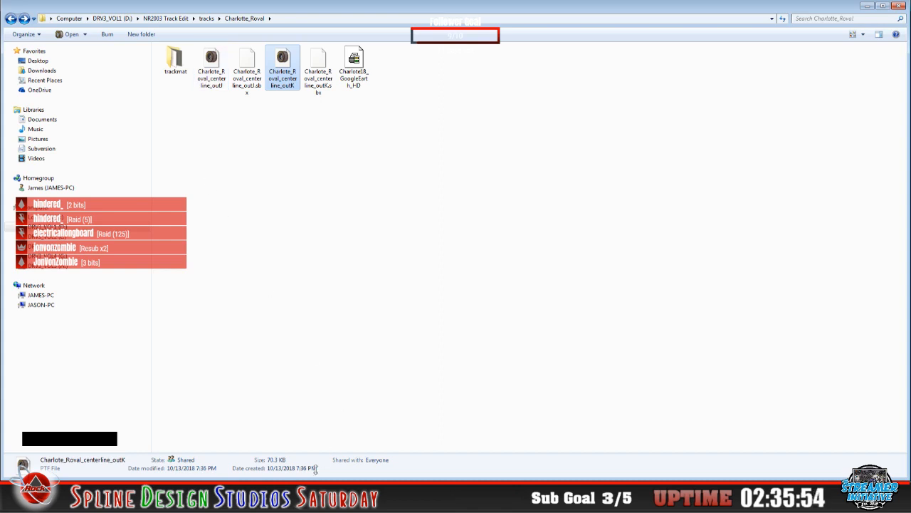
double_click(283, 68)
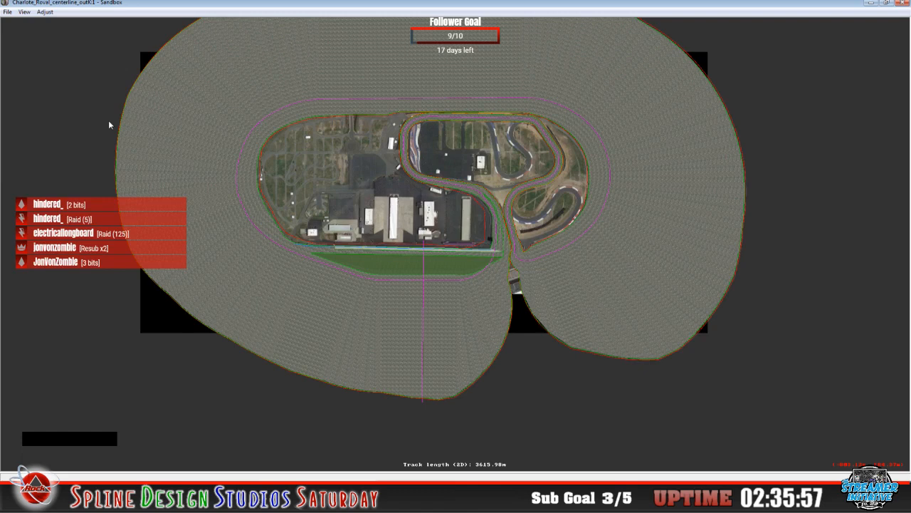
- Exit Sandbox and relaunch it, bringing its empty track window to the front
left_click(7, 12)
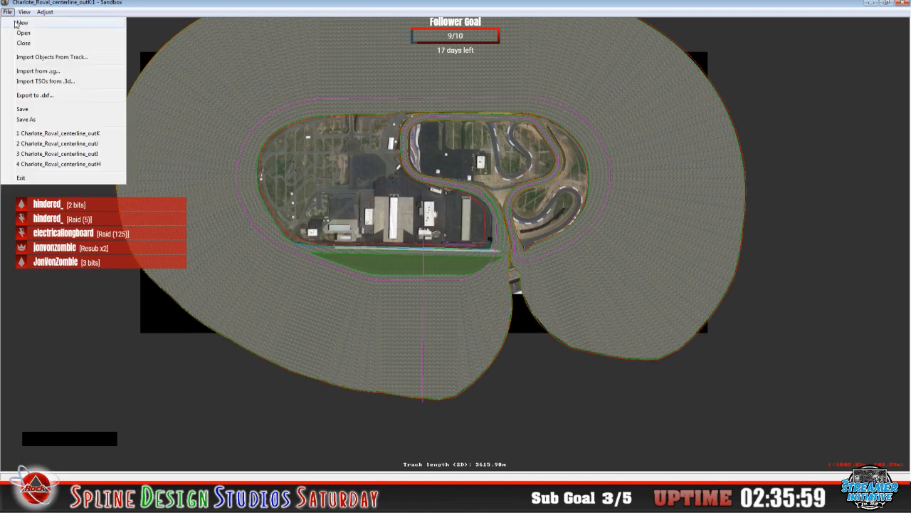
left_click(21, 177)
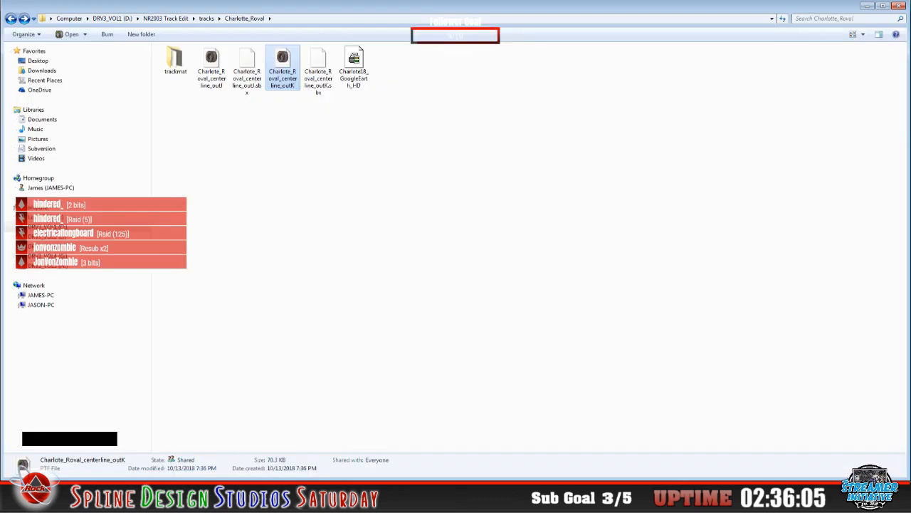
left_click(15, 495)
left_click(47, 299)
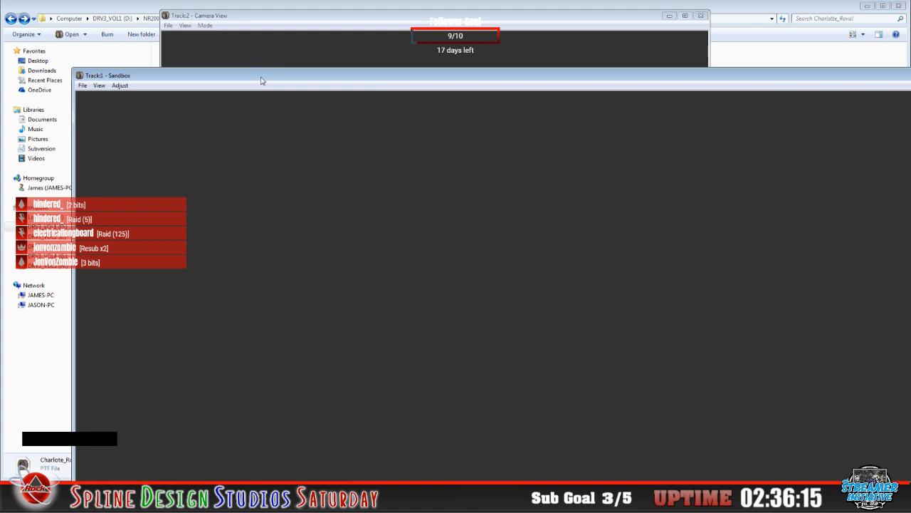
double_click(262, 82)
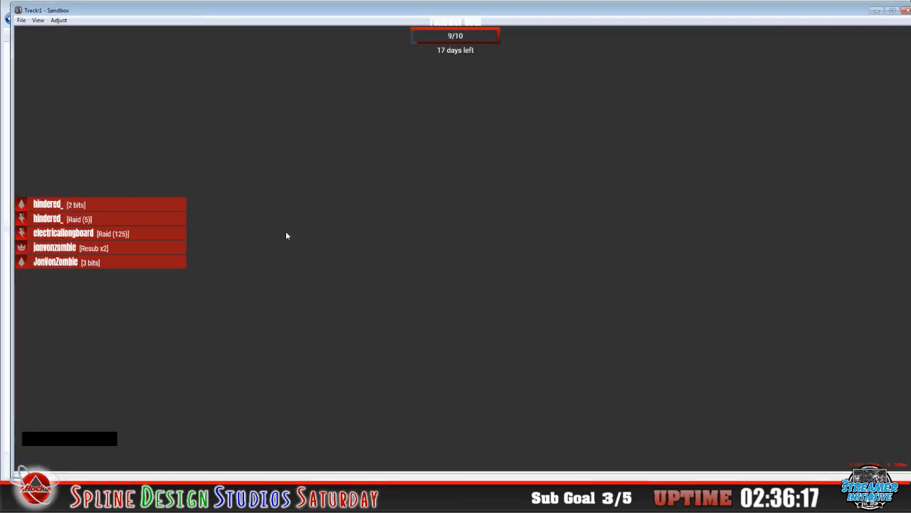
- Open the Charlotte_Roval track folder in File Explorer, return to the empty Sandbox window and maximize it
left_click(8, 19)
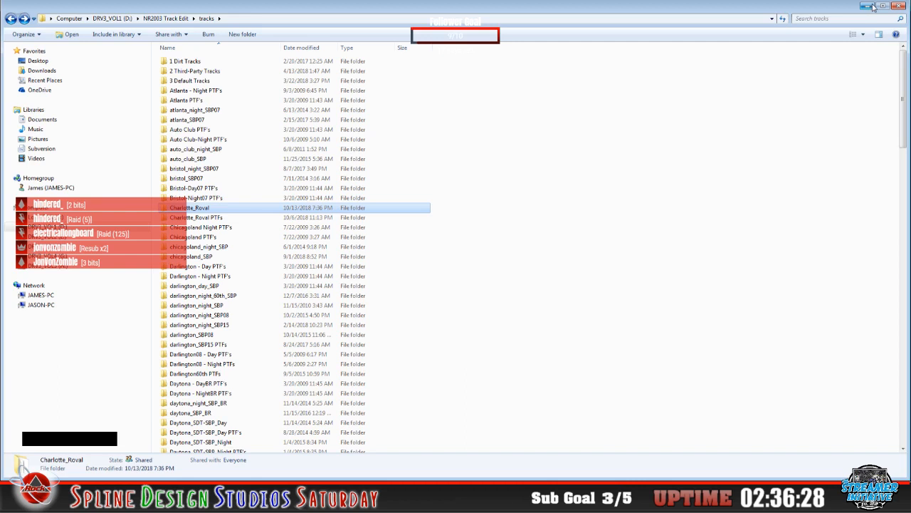
double_click(207, 207)
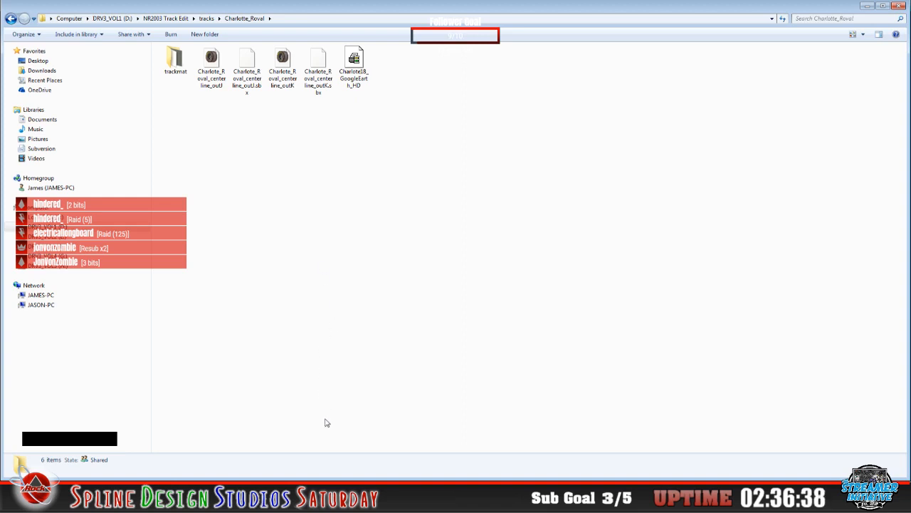
left_click(325, 498)
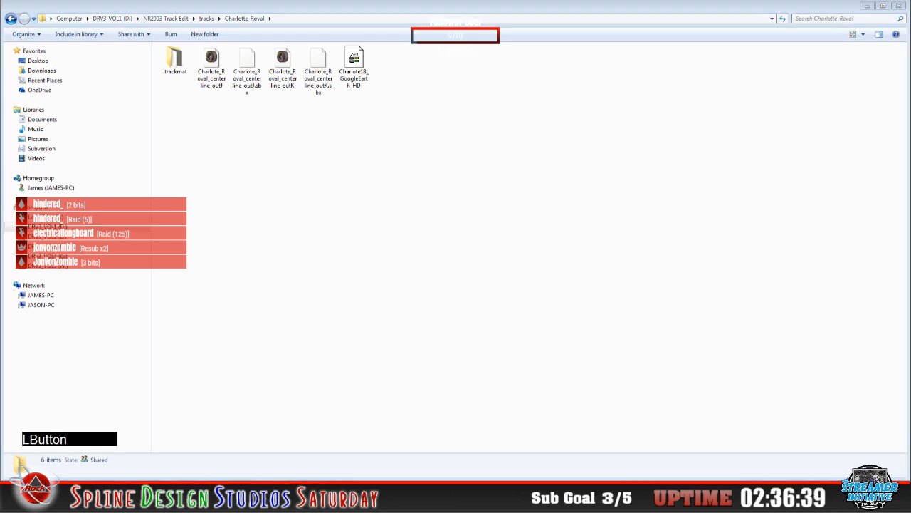
left_click(323, 475)
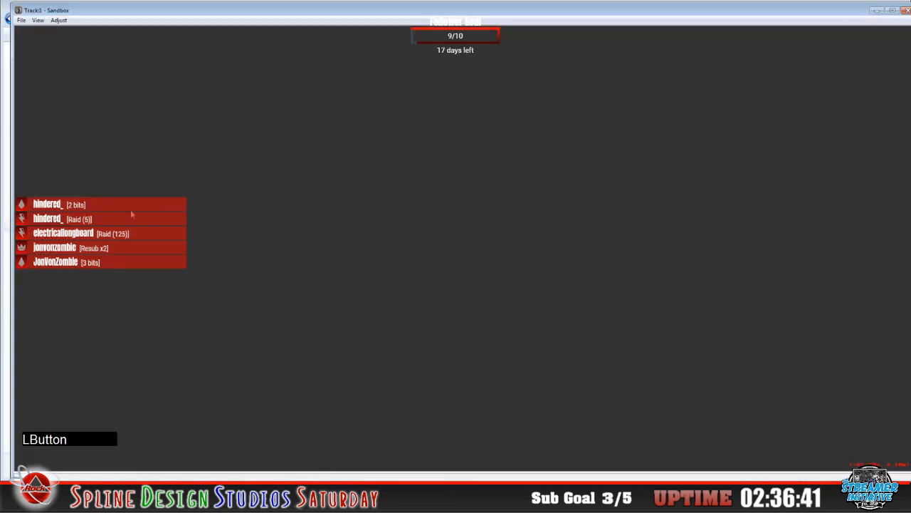
double_click(123, 12)
left_click_drag(115, 1, 108, 0)
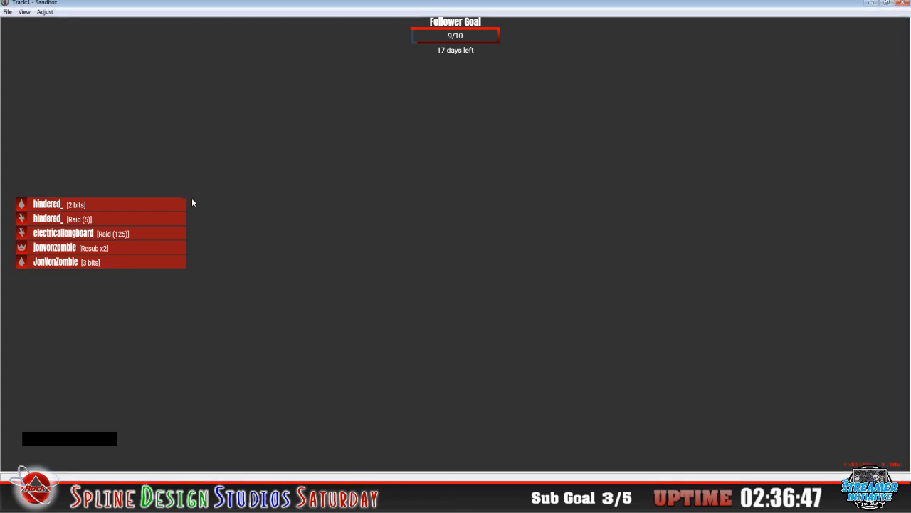
- Open the Charlote_Roval_centerline_outK track file in Sandbox
left_click(7, 12)
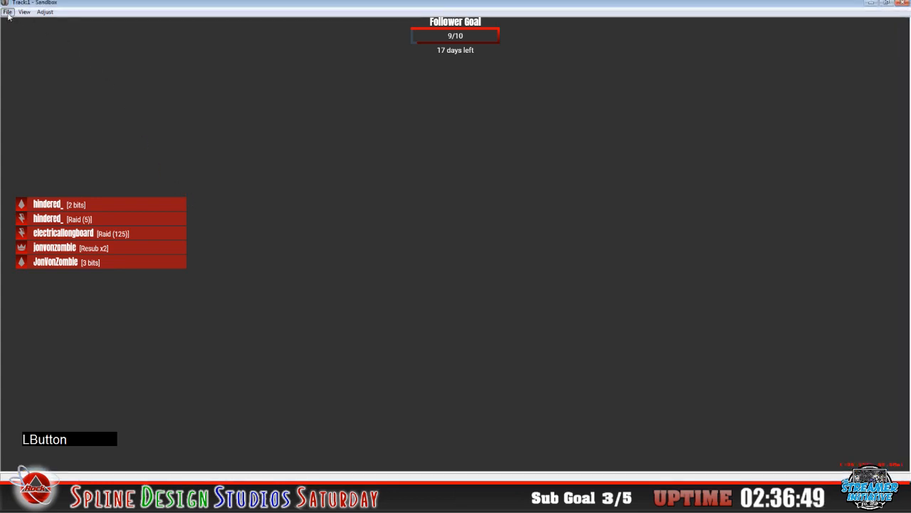
left_click(24, 33)
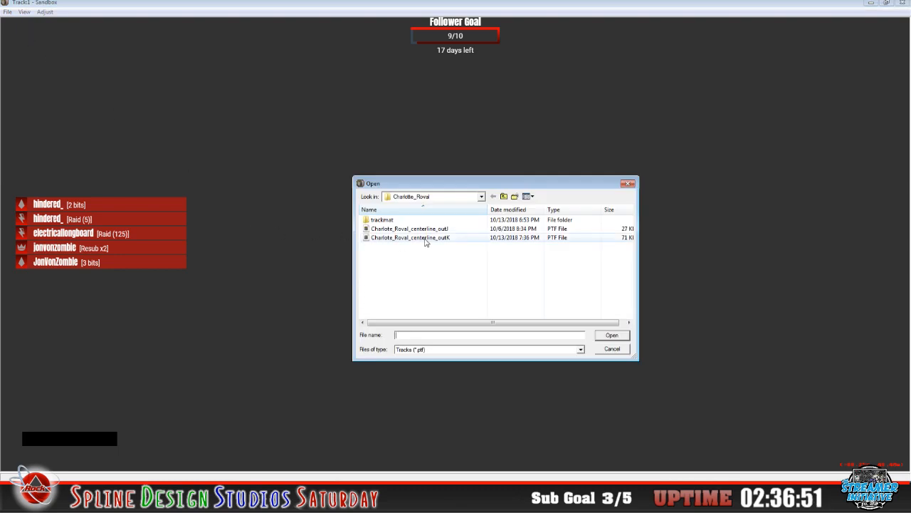
left_click(425, 237)
left_click(611, 334)
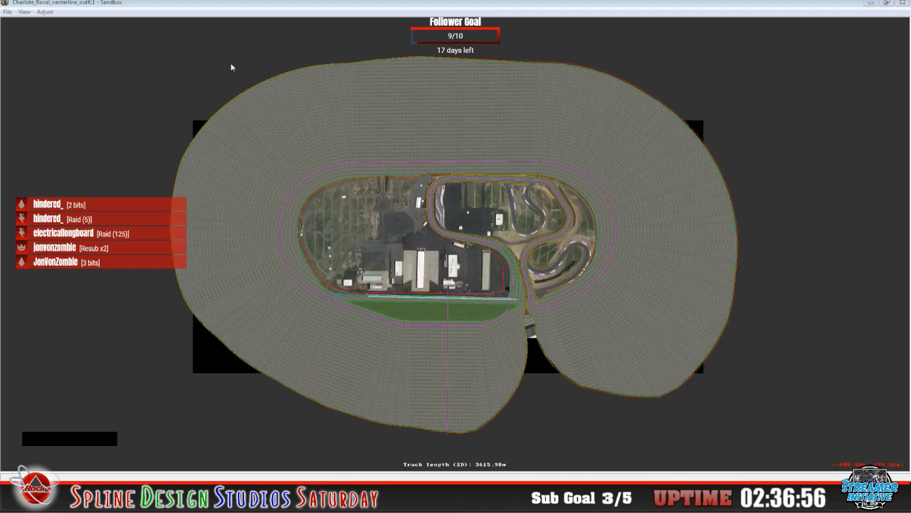
left_click(235, 13)
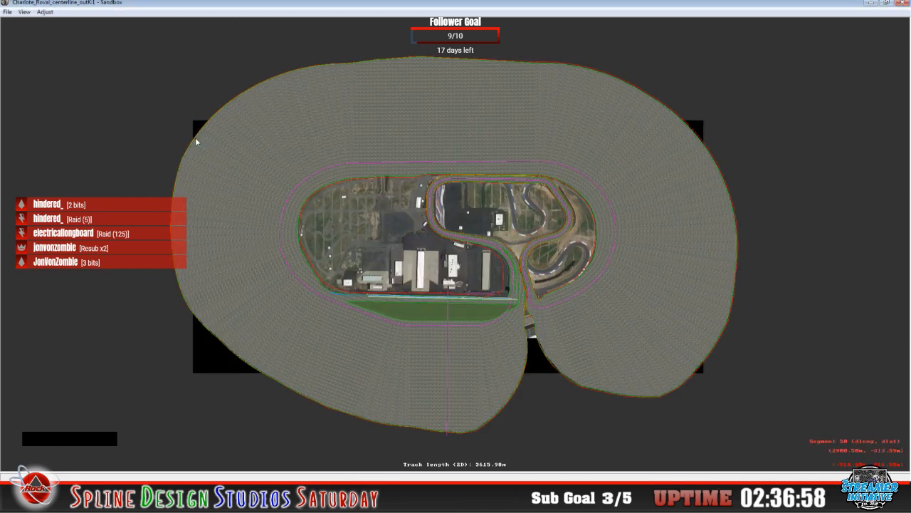
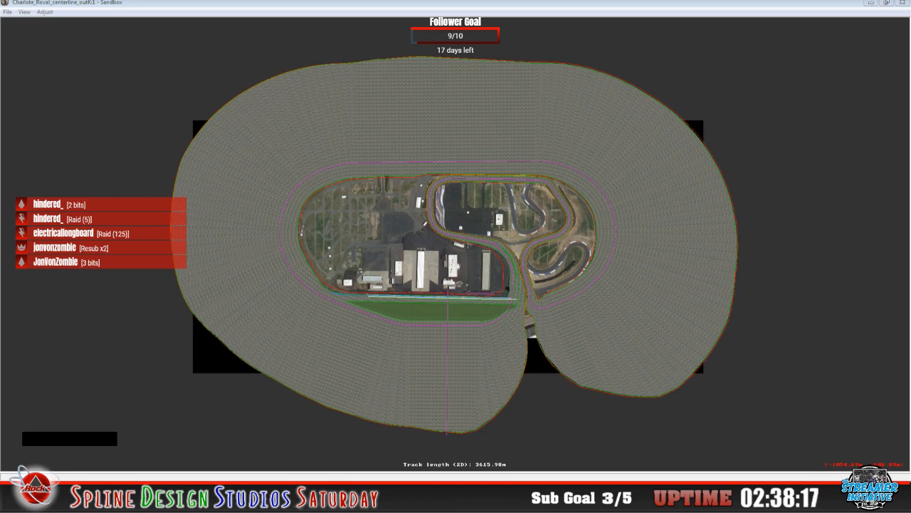
- Display the extended surface types and examine the grass and pit strips along the straight up to their tapered end
left_click(456, 242)
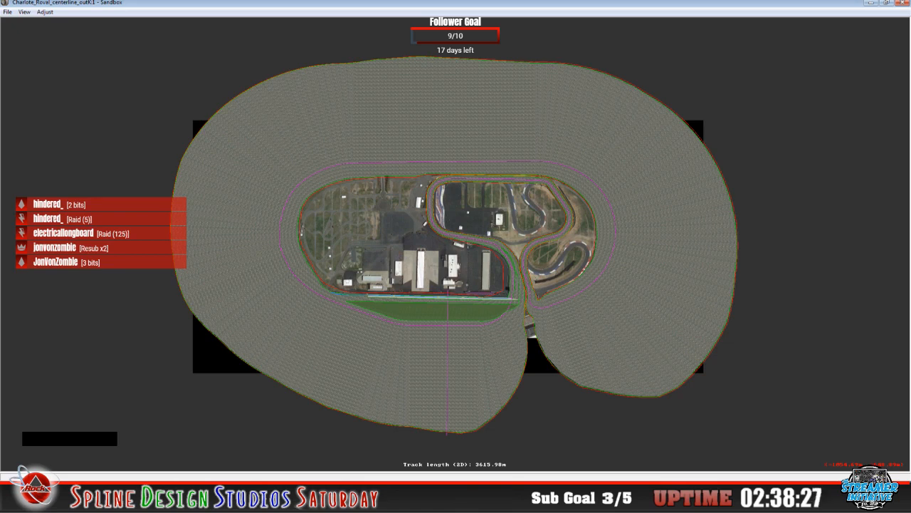
left_click(197, 202)
scroll(339, 231, "up", 8)
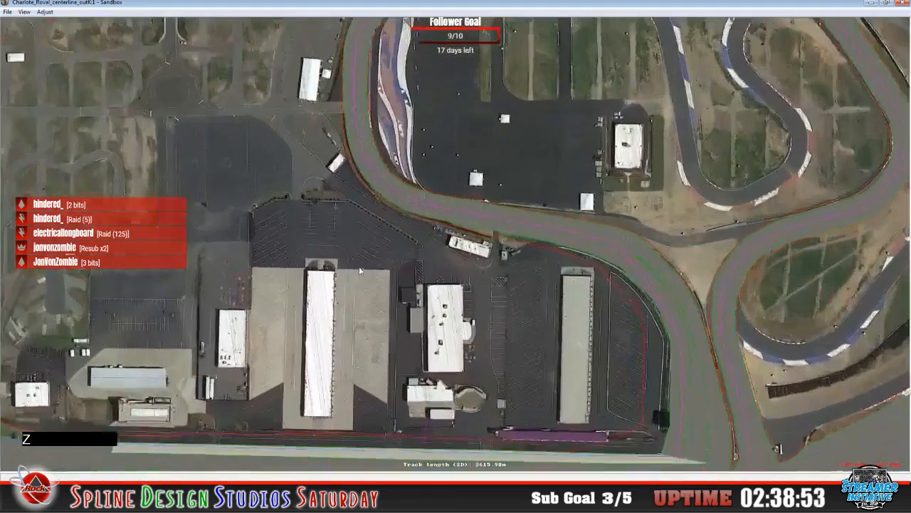
key("c")
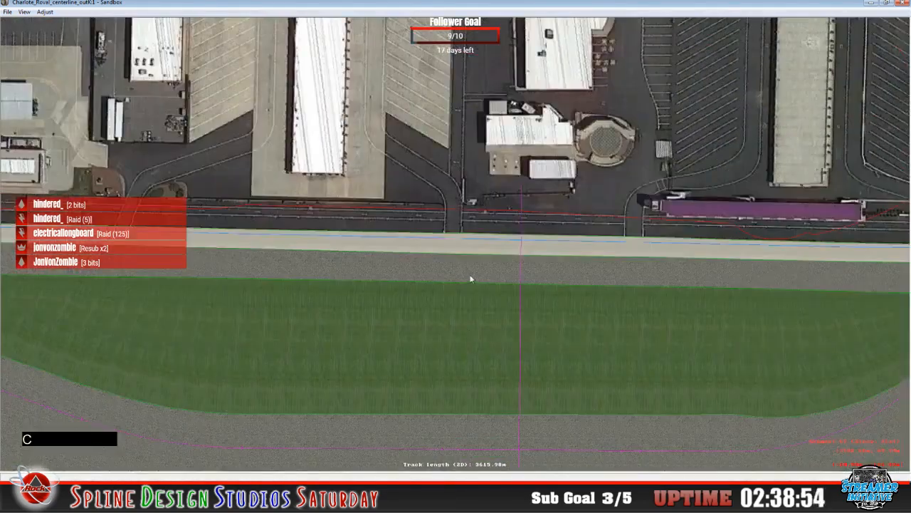
scroll(470, 249, "down", 8)
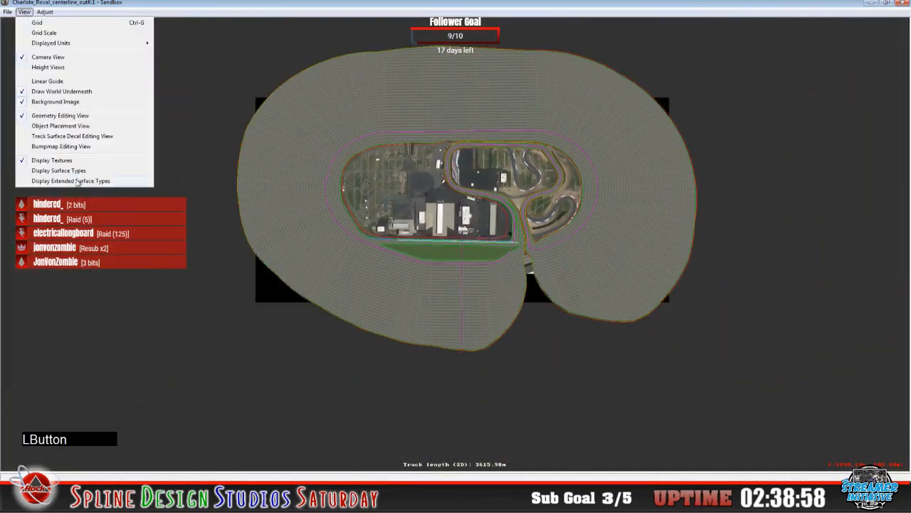
left_click(77, 182)
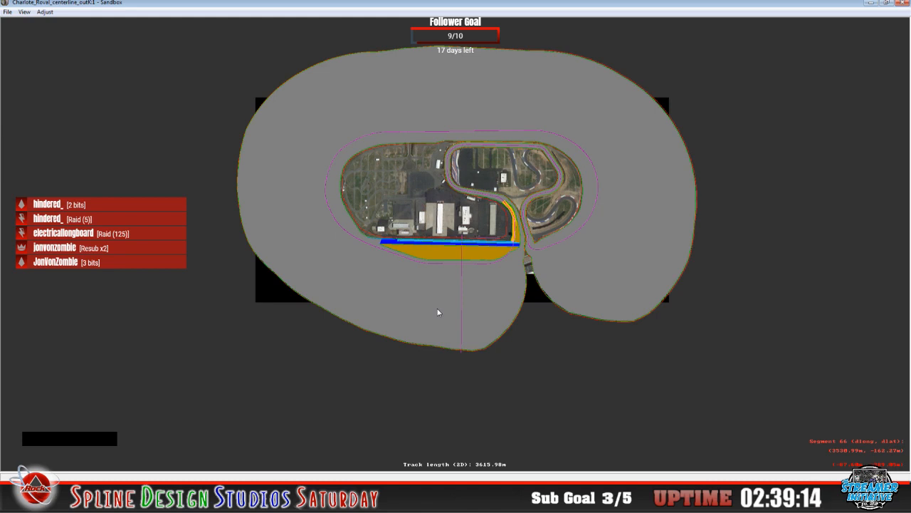
key("z")
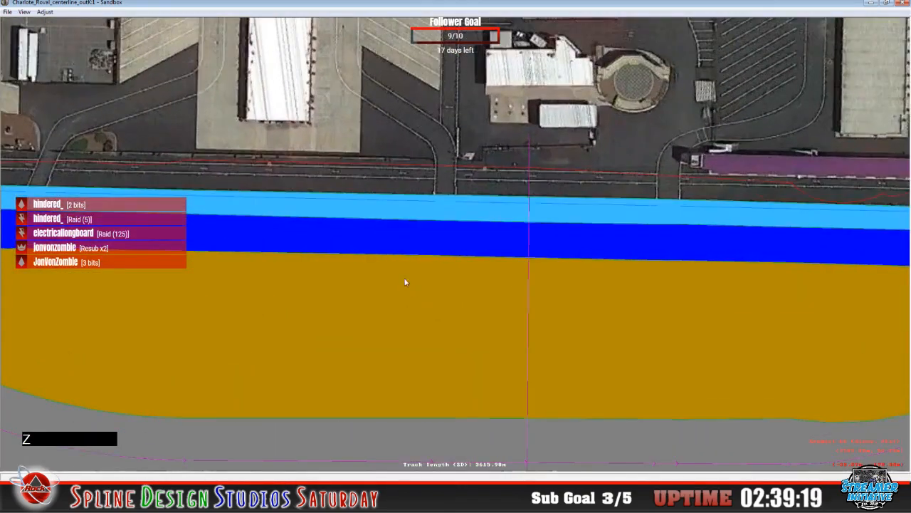
key("c")
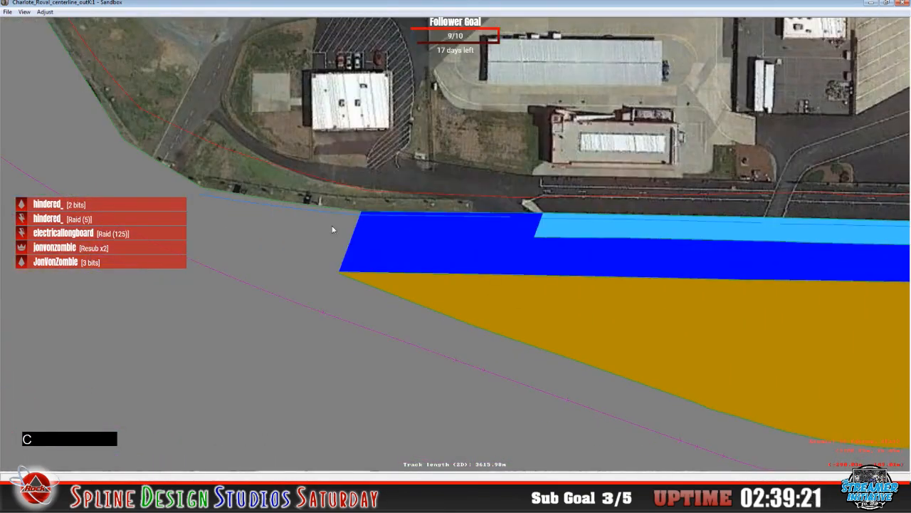
- Restore the texture display and select the track segment adjoining the grass strip's tapered tip
left_click(24, 12)
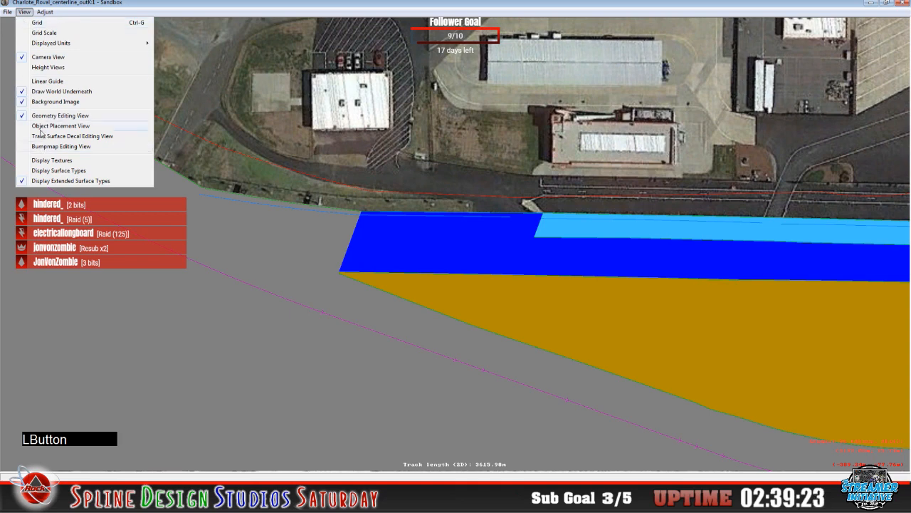
left_click(46, 161)
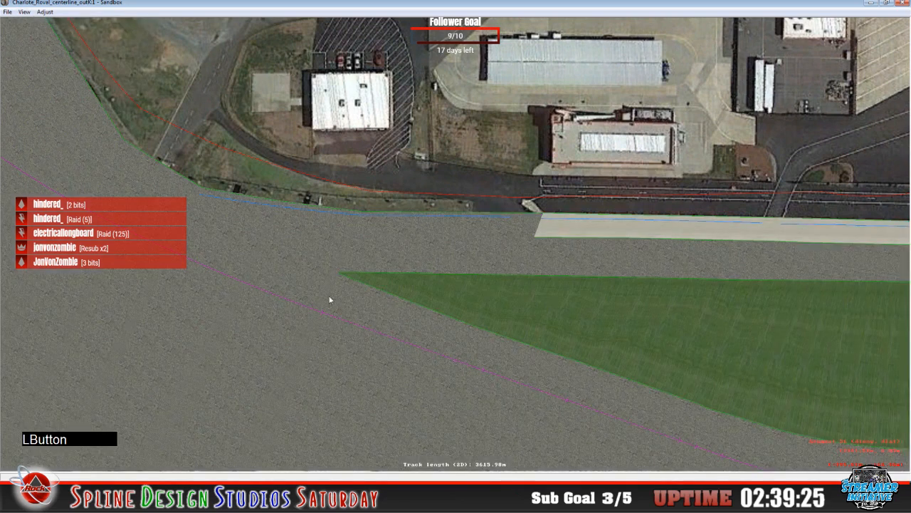
left_click(317, 259)
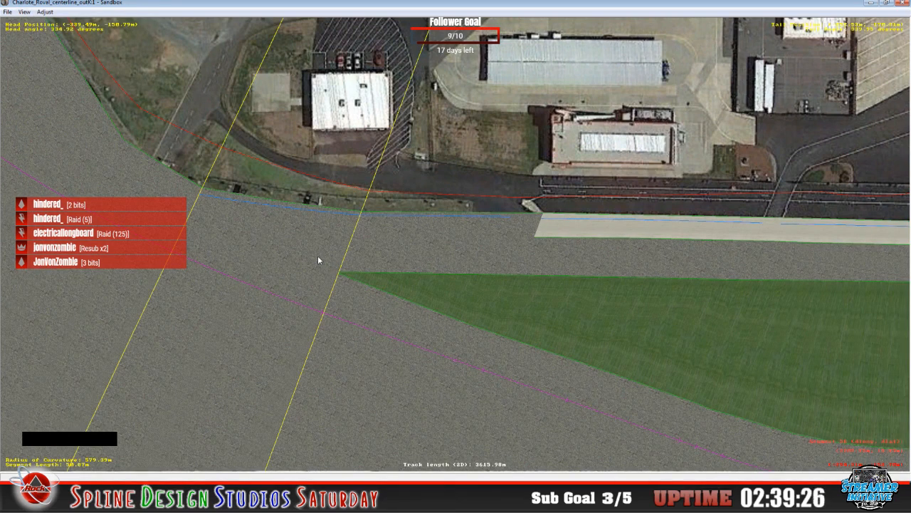
- Insert an F section in the segment adjoining the grass strip's tapered tip and move its tail corner onto the tip
right_click(299, 261)
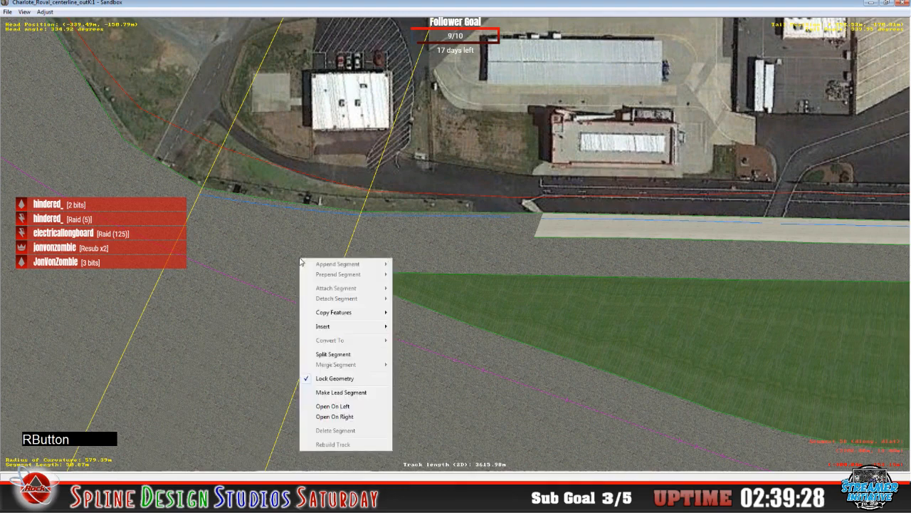
mouse_move(327, 328)
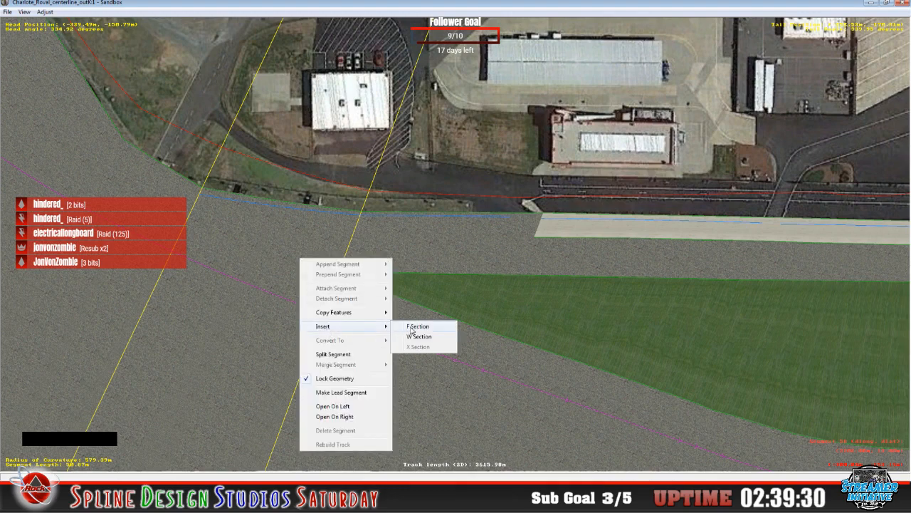
left_click(411, 329)
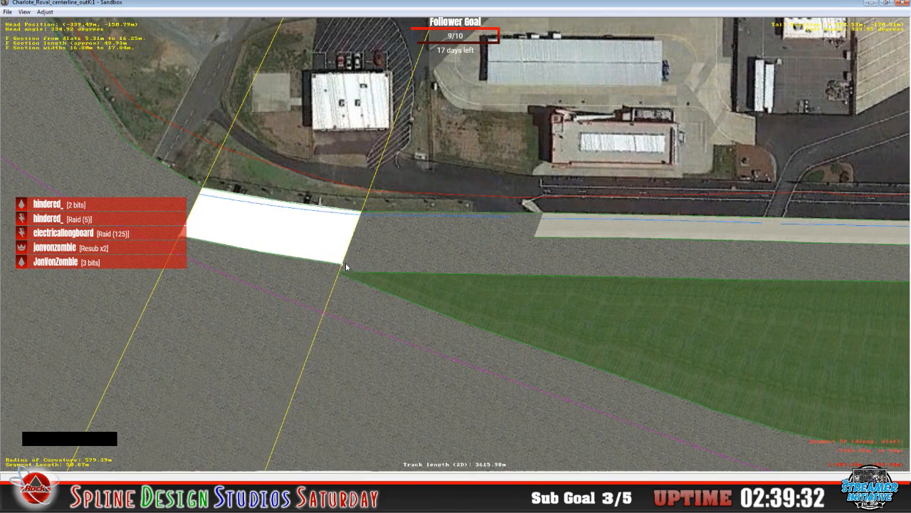
key("z")
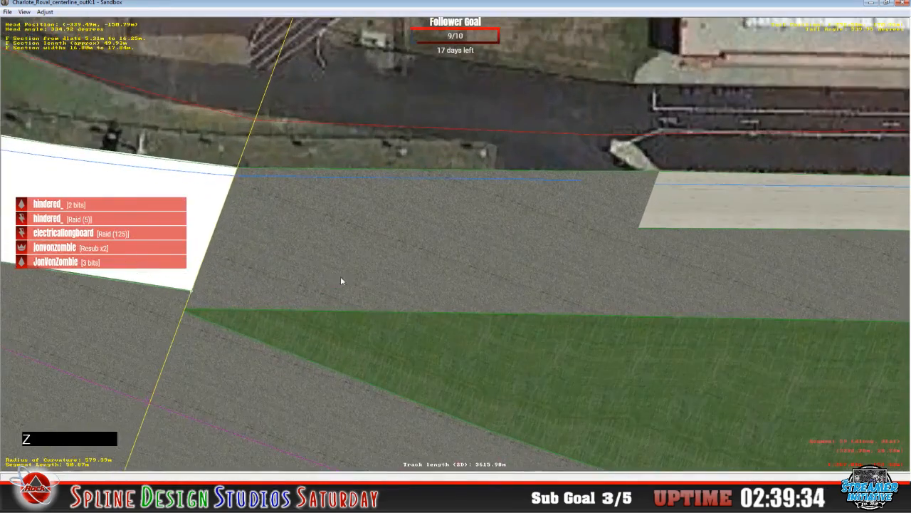
key("c")
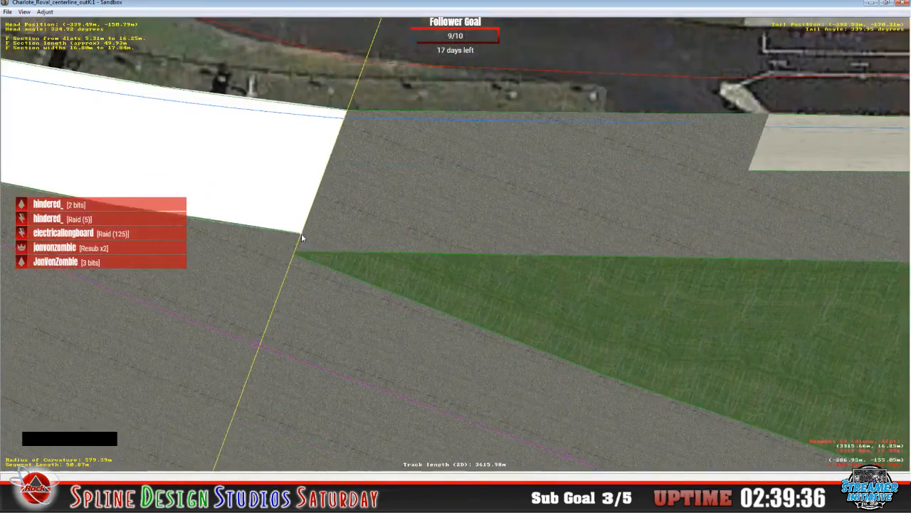
left_click_drag(301, 237, 293, 256)
left_click(273, 258)
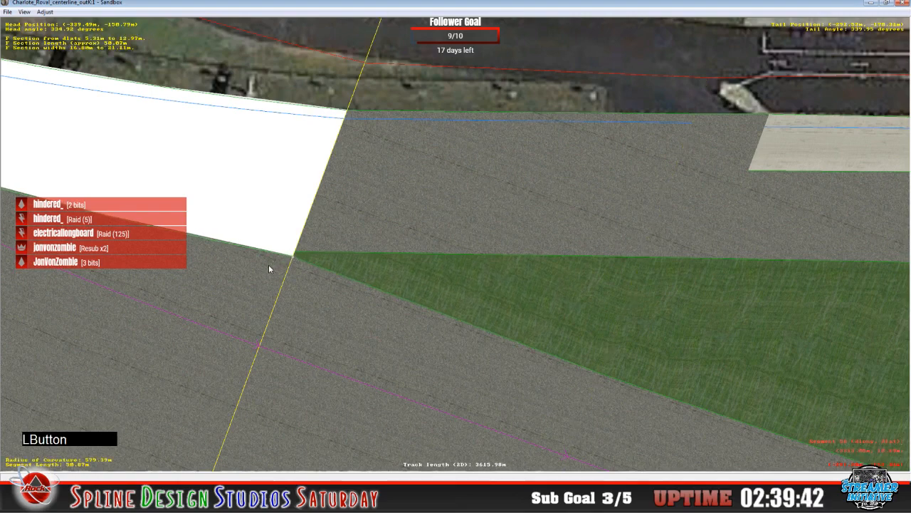
- Insert an F section in the preceding segment, align its tail corner with the adjoining section and move its head corner to about 4.86 m
key("x")
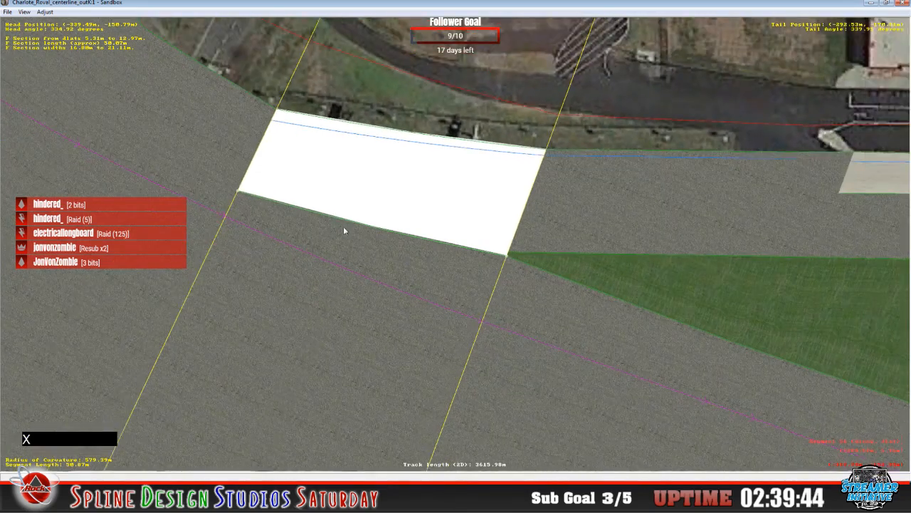
left_click(222, 171)
right_click(222, 171)
mouse_move(264, 244)
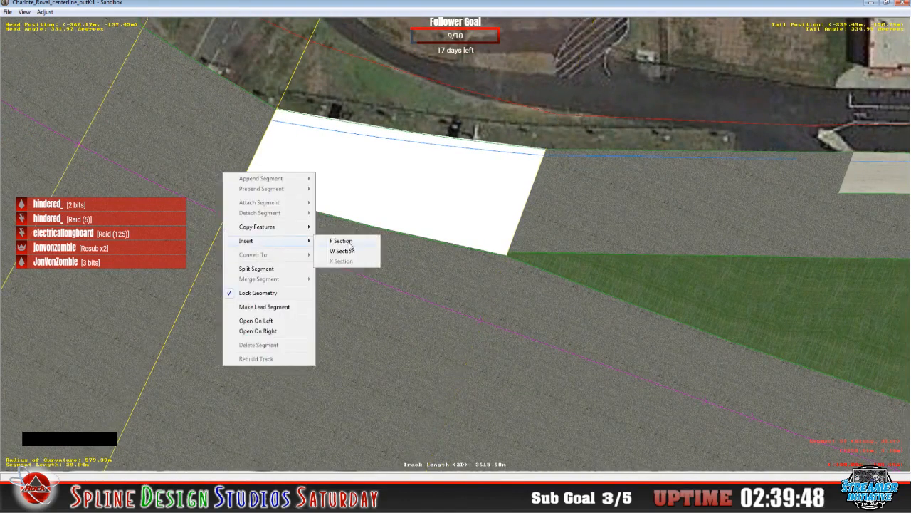
left_click(348, 249)
left_click_drag(241, 185, 239, 191)
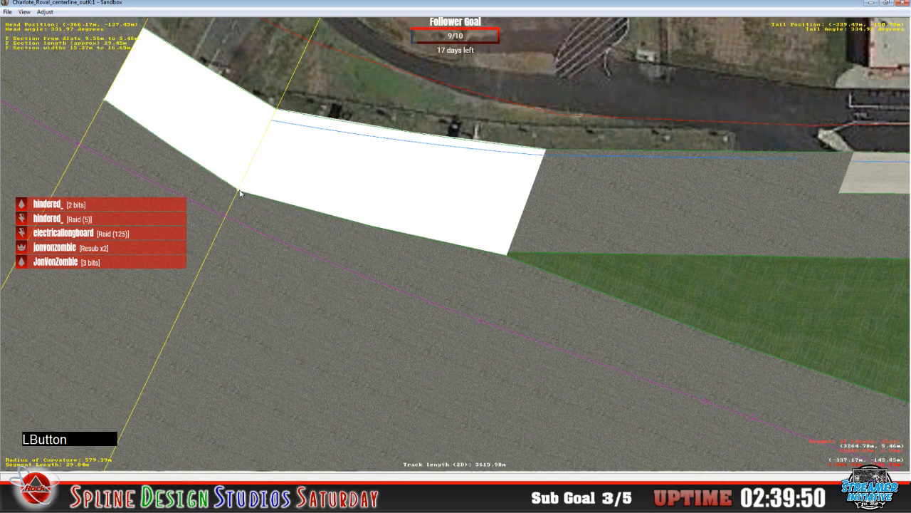
left_click_drag(113, 106, 95, 126)
- Display the extended surface types to examine the new sections beside the pit road and grass, and restore the texture display
key("x")
key("x")
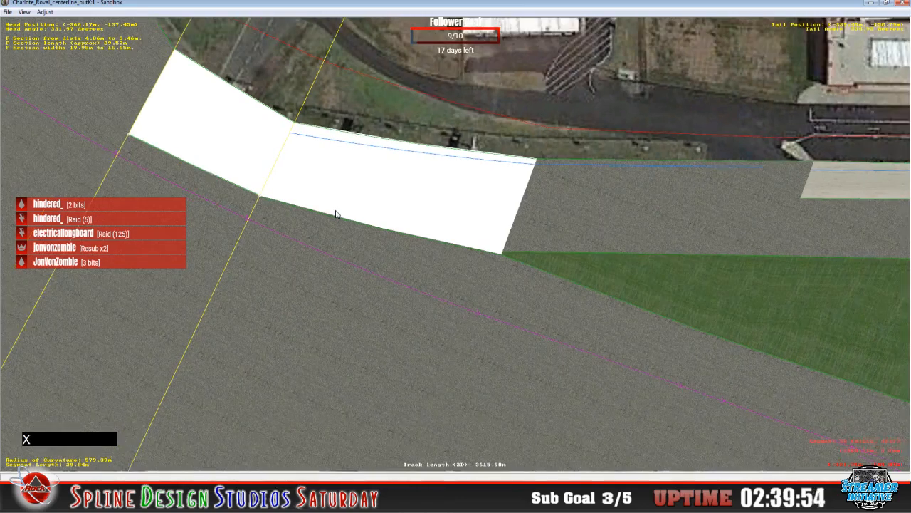
key("c")
left_click(481, 262)
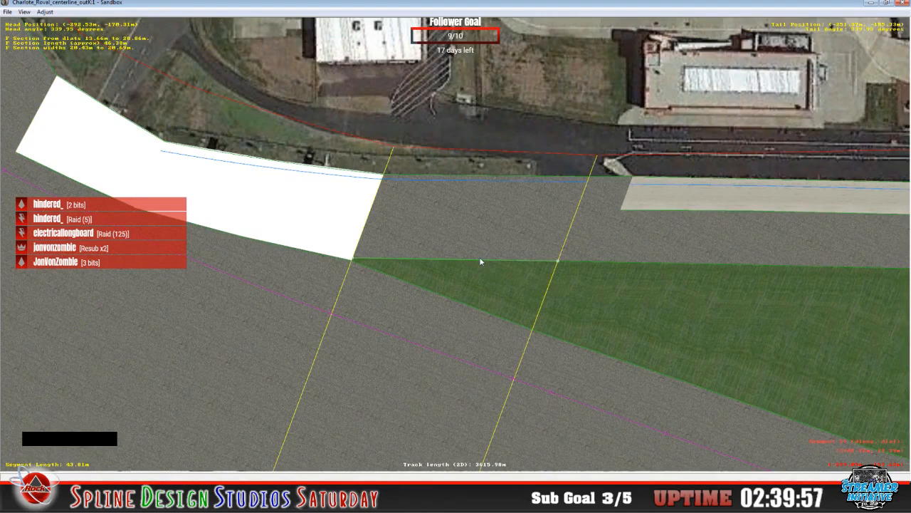
left_click(25, 12)
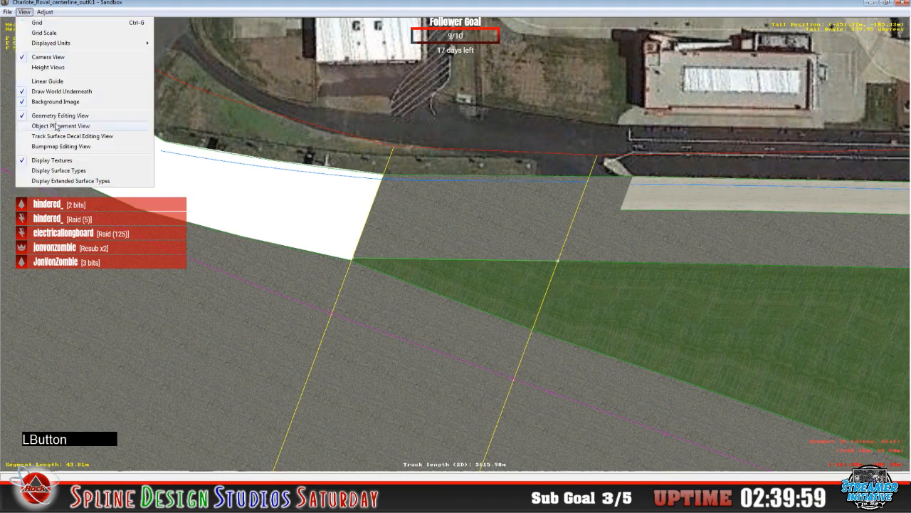
left_click(63, 181)
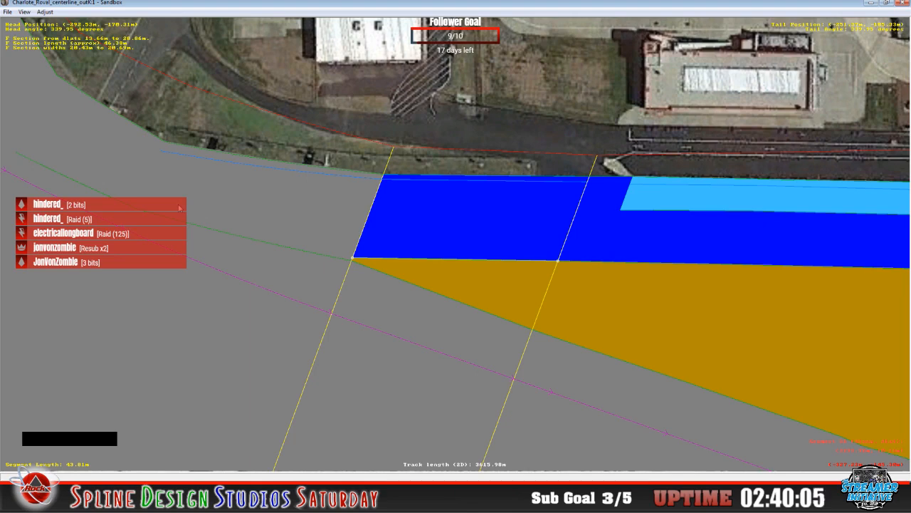
left_click(25, 12)
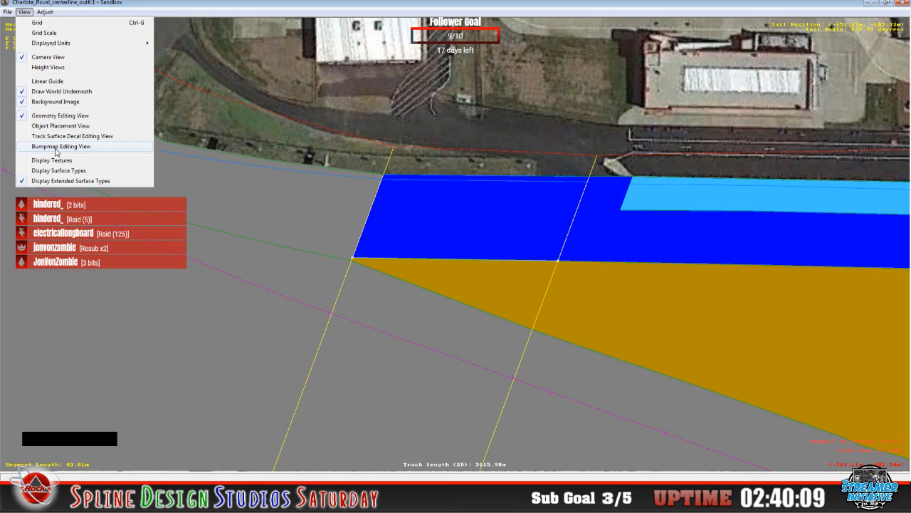
left_click(61, 161)
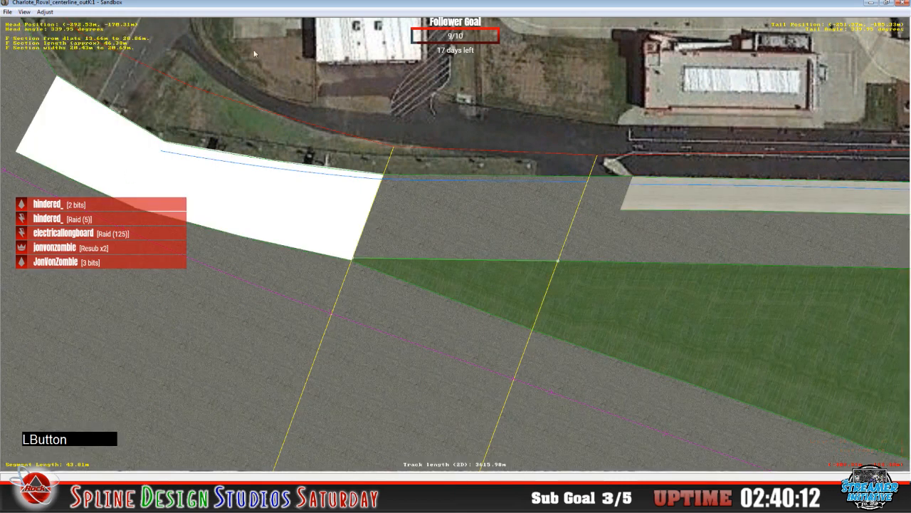
- Select the grass F section that starts at the tapered tip
left_click(260, 126)
key("c")
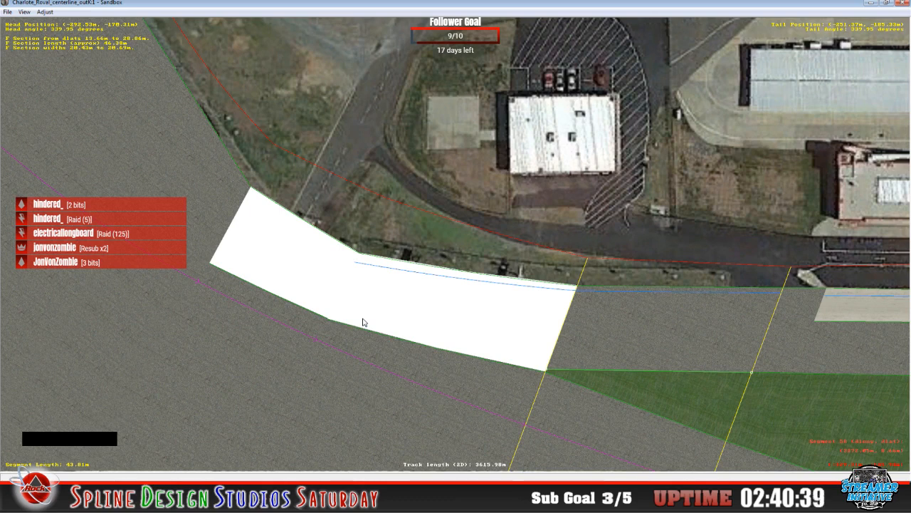
left_click(519, 369)
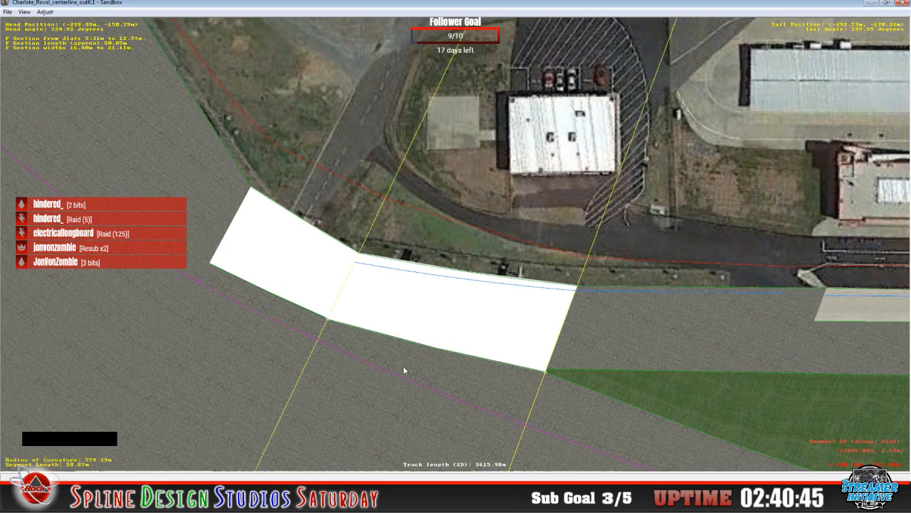
left_click(568, 382)
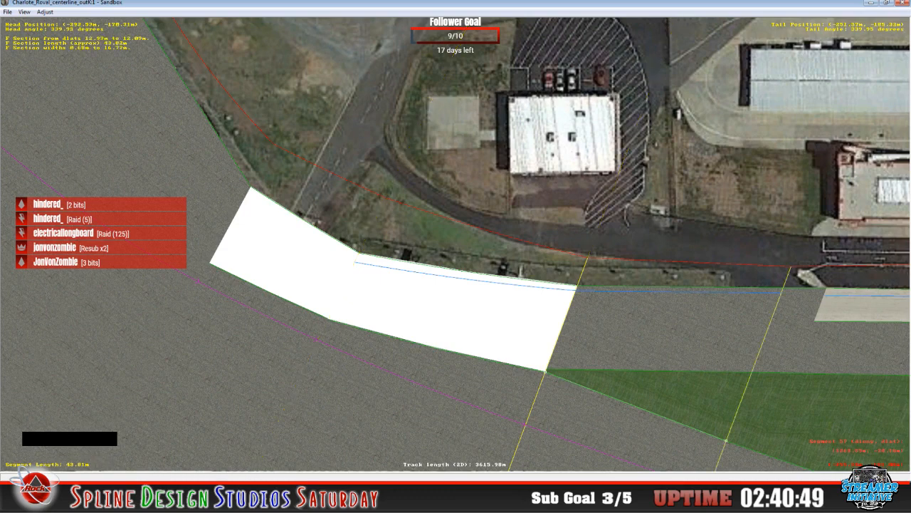
- Switch to WinMip, close the concrete.mip texture and exit the program
left_click(213, 499)
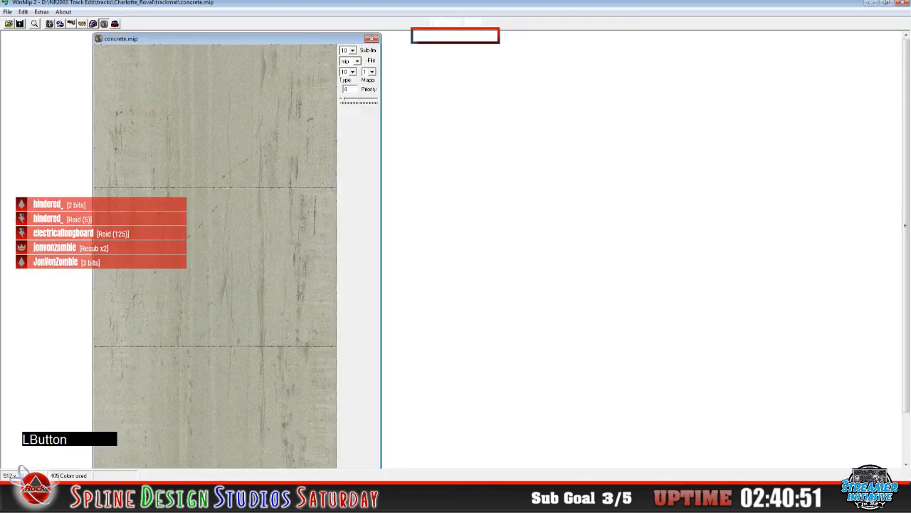
left_click(7, 12)
left_click(22, 33)
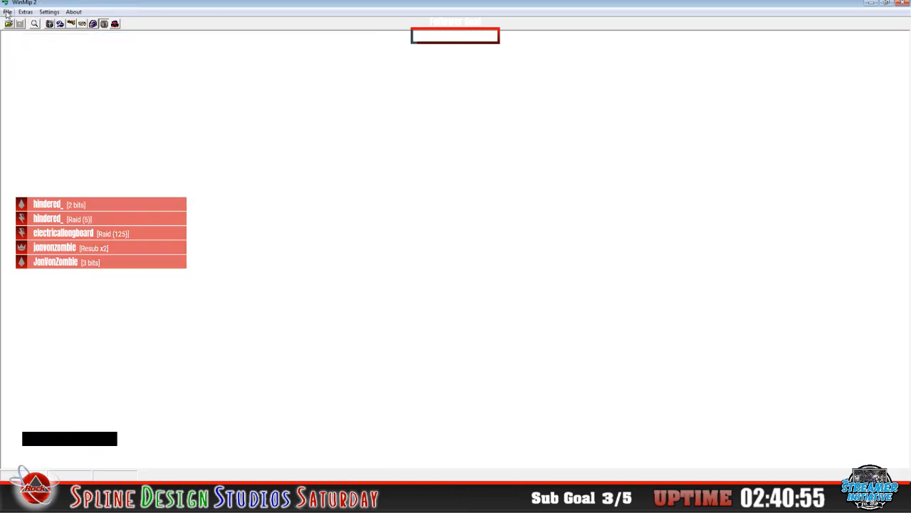
left_click(7, 13)
left_click(40, 72)
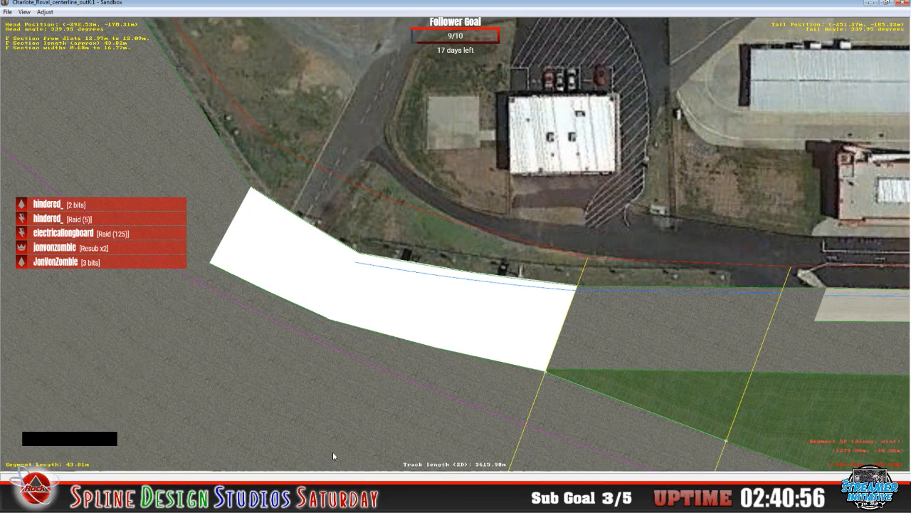
- Open the grass section's F Section Properties and copy them back onto the adjoining untextured section, accepting the mismatch
left_click(313, 491)
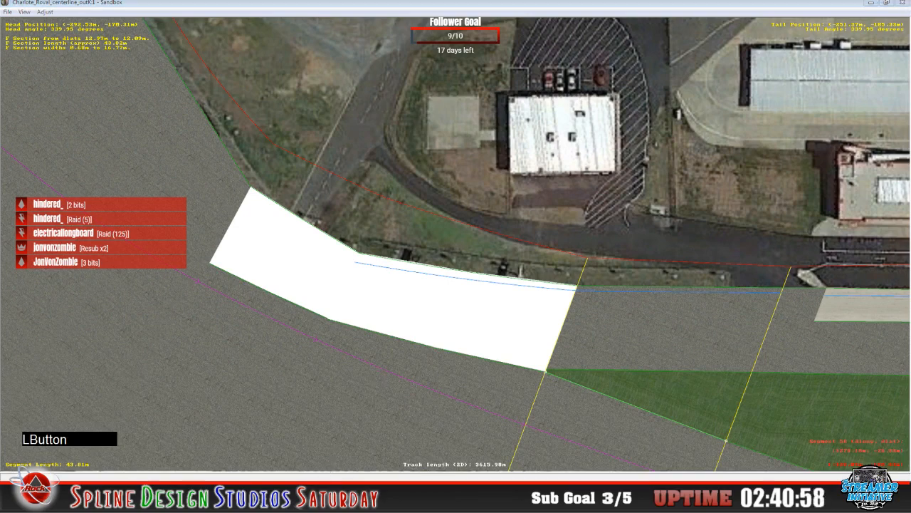
left_click(298, 442)
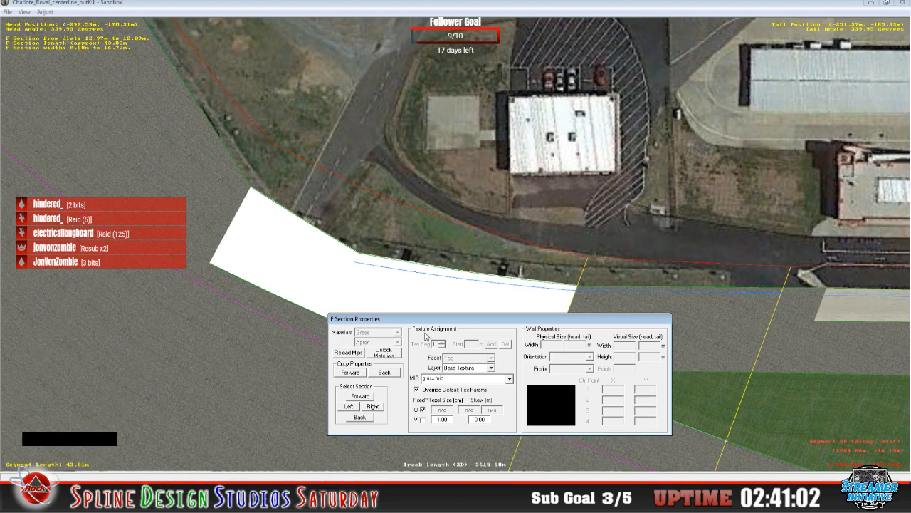
left_click(383, 373)
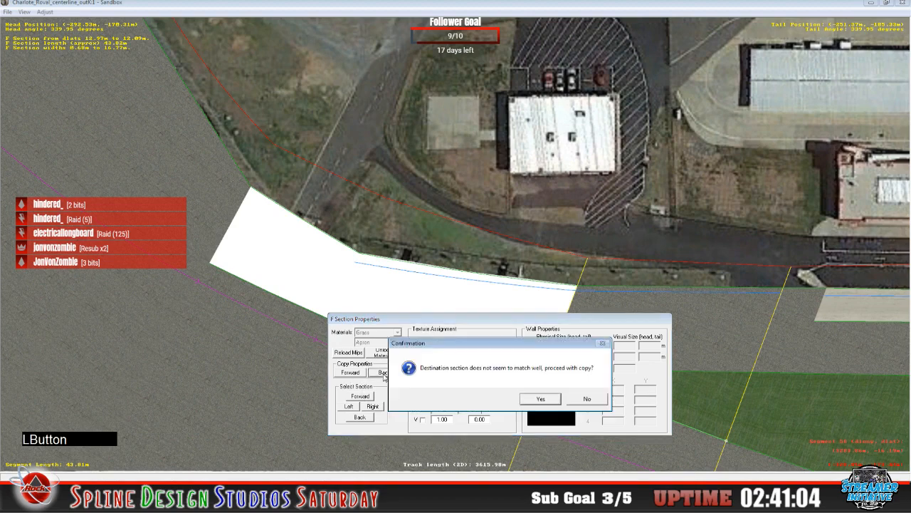
left_click(529, 400)
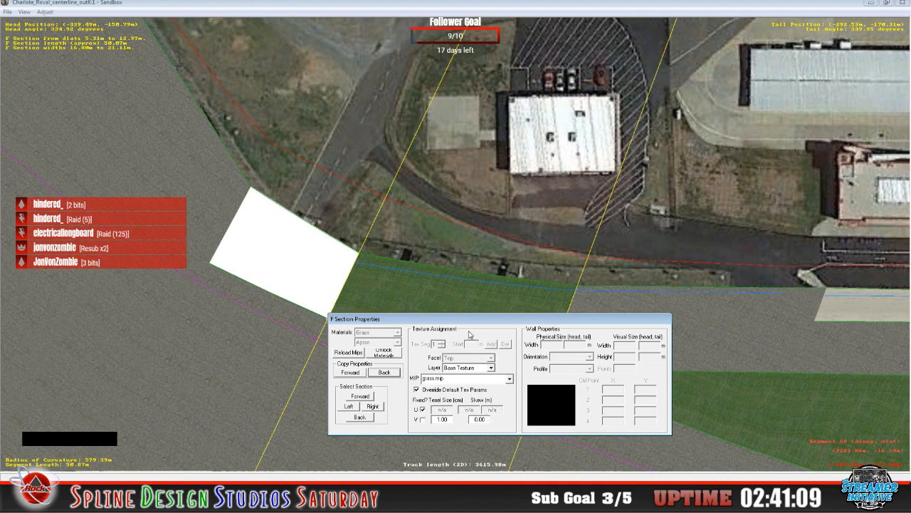
- Copy the properties of the asphalt Pit Road section above the grass tip back onto the adjoining new section, accepting the mismatch
left_click_drag(457, 318, 251, 84)
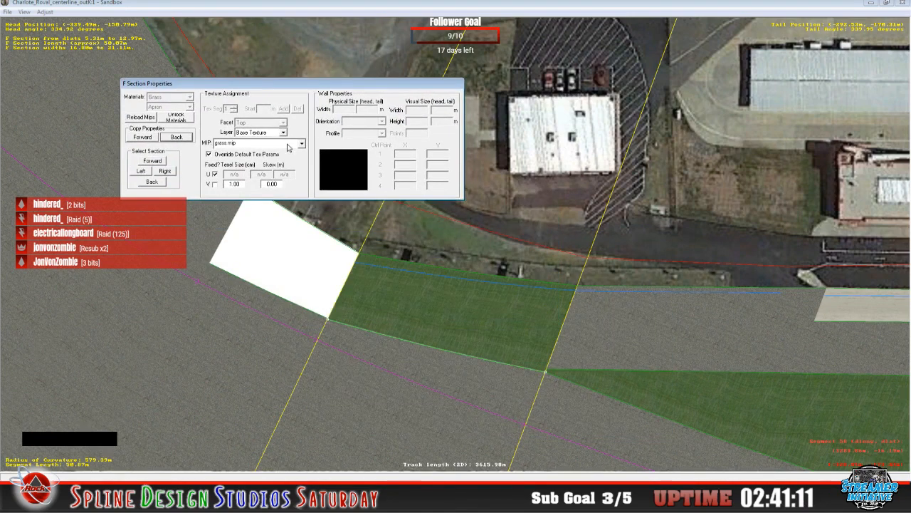
left_click(576, 371)
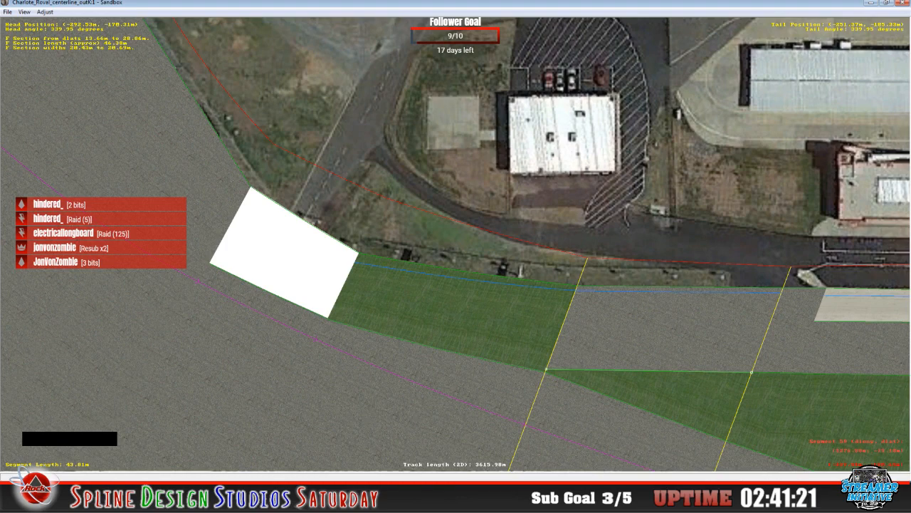
left_click(288, 442)
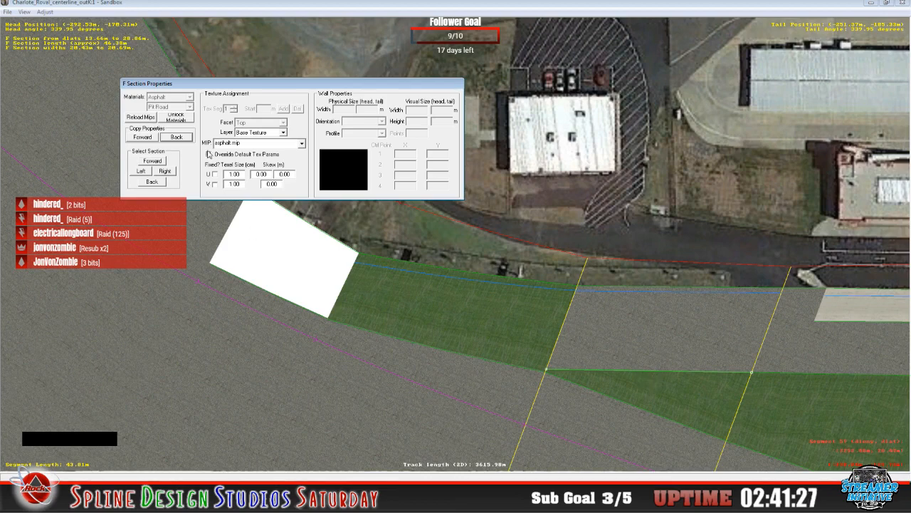
left_click(176, 136)
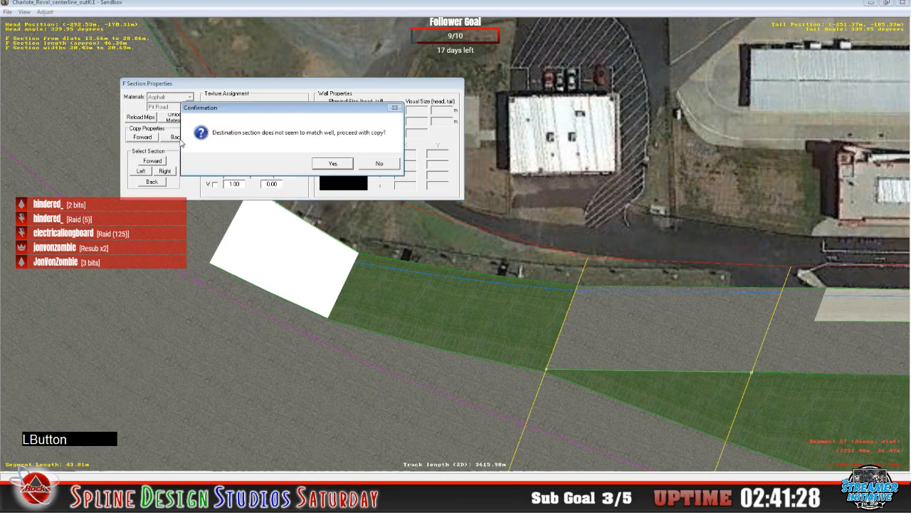
left_click(327, 164)
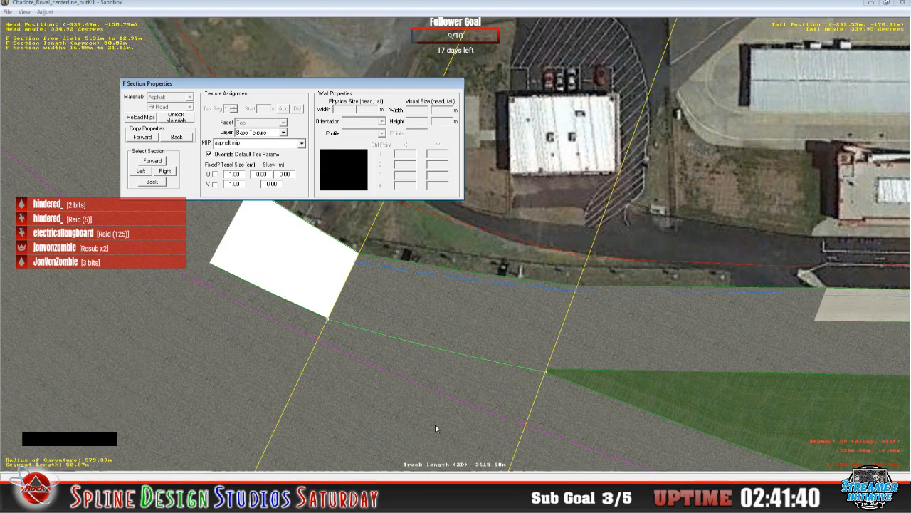
- Copy the new section's asphalt Pit Road properties back onto the remaining untextured section and unlock that section's materials
left_click(557, 366)
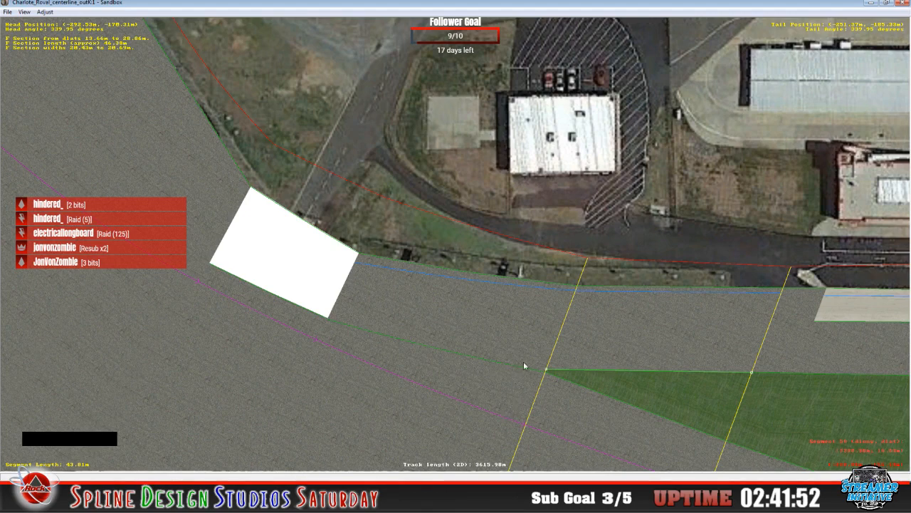
left_click(384, 353)
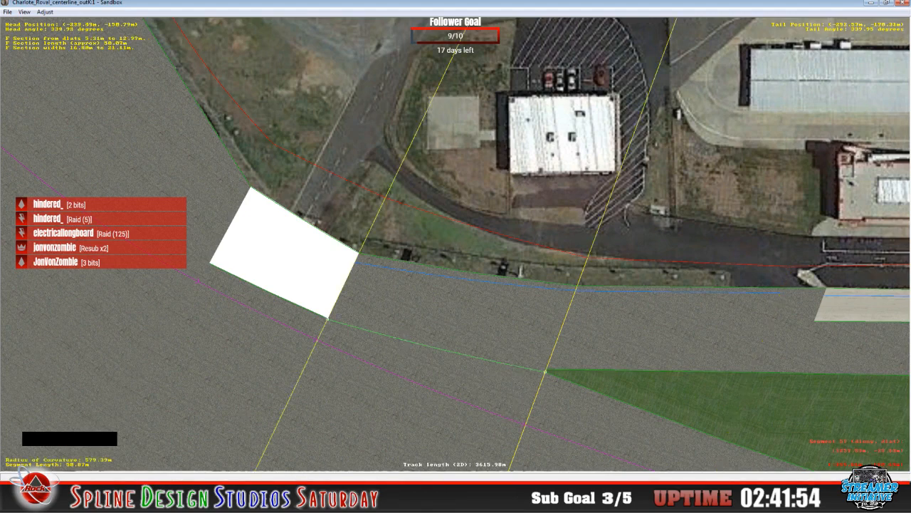
left_click(281, 442)
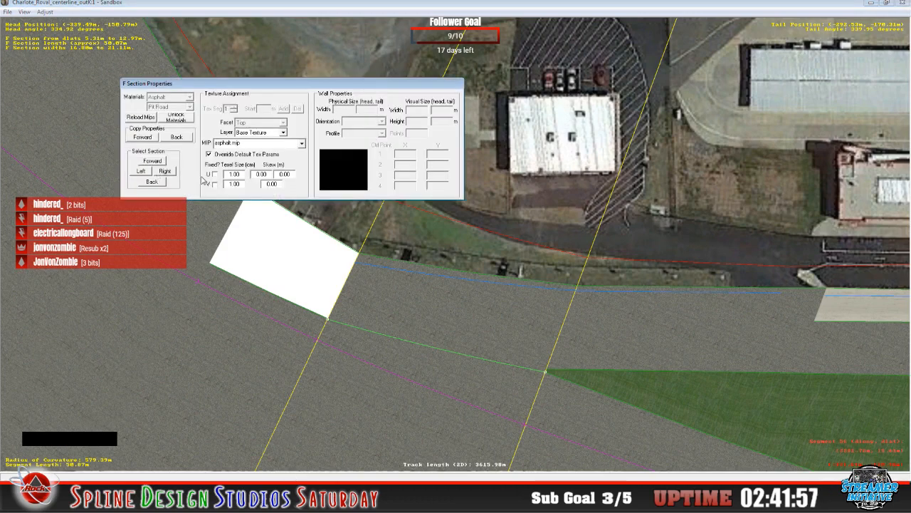
left_click(178, 143)
left_click(332, 163)
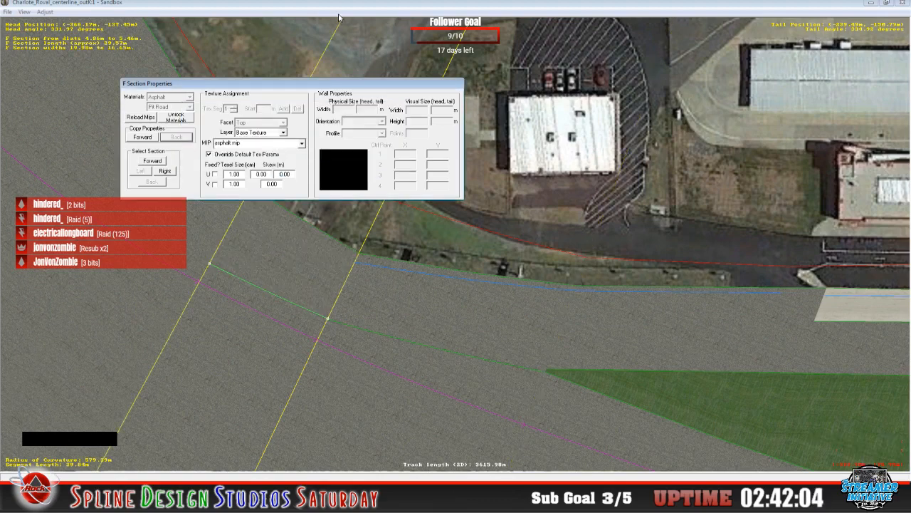
left_click(182, 118)
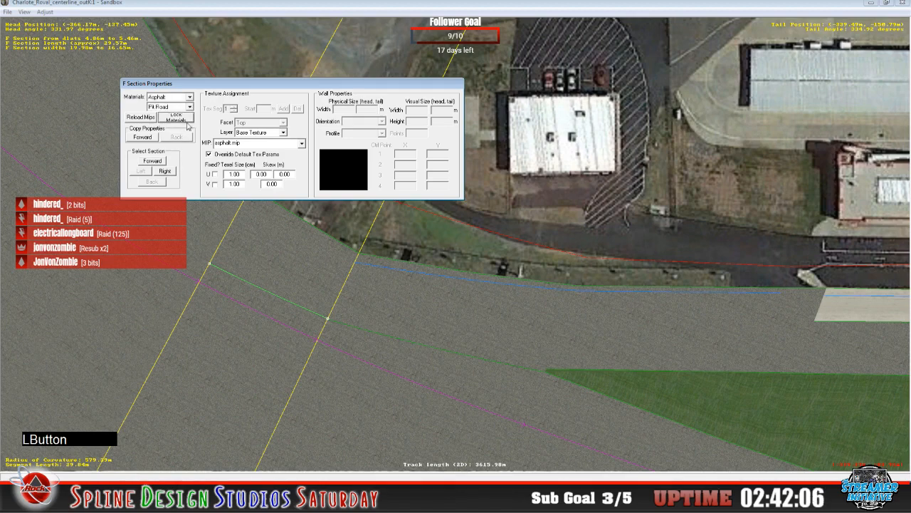
- Change the surface type of both new asphalt sections before the grass tip to Apron Near Pits
left_click(190, 106)
left_click(186, 132)
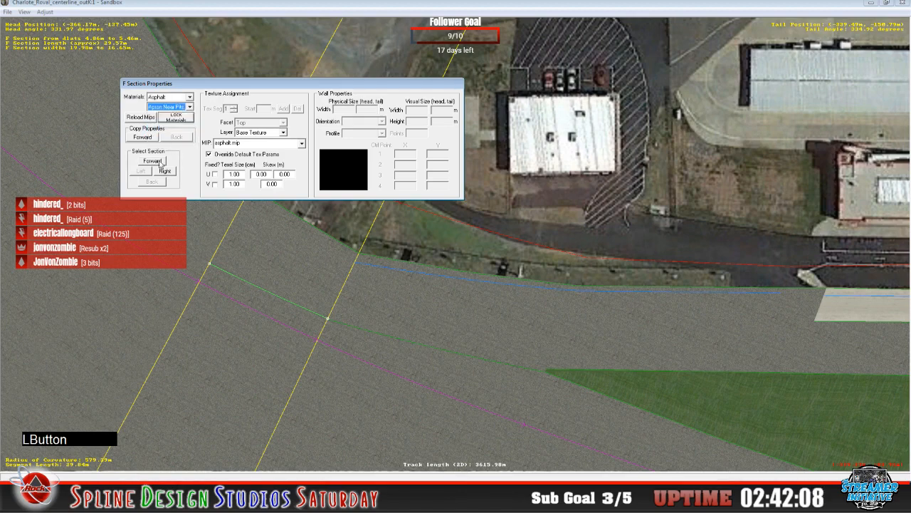
left_click(159, 163)
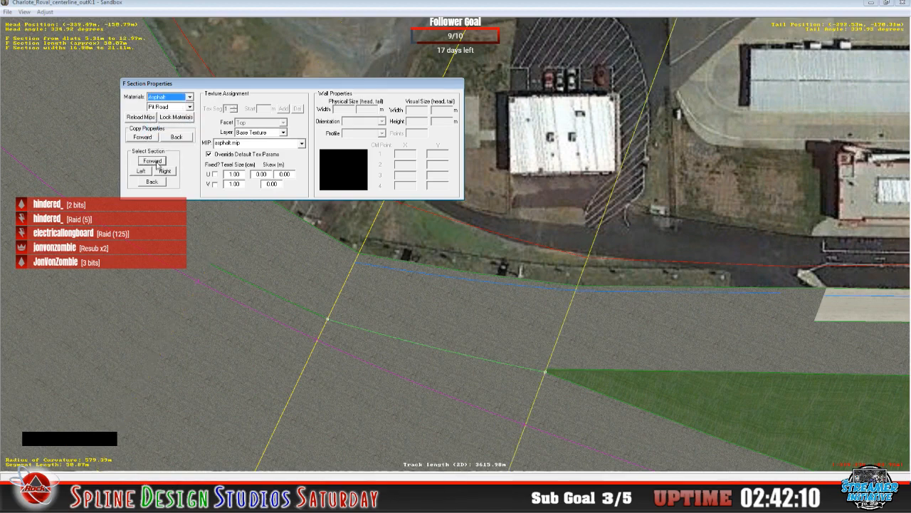
left_click(190, 106)
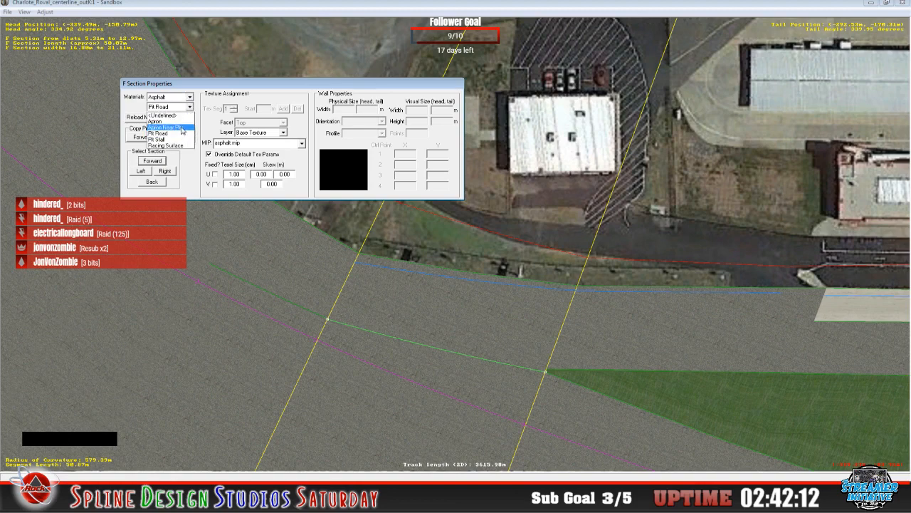
left_click(181, 128)
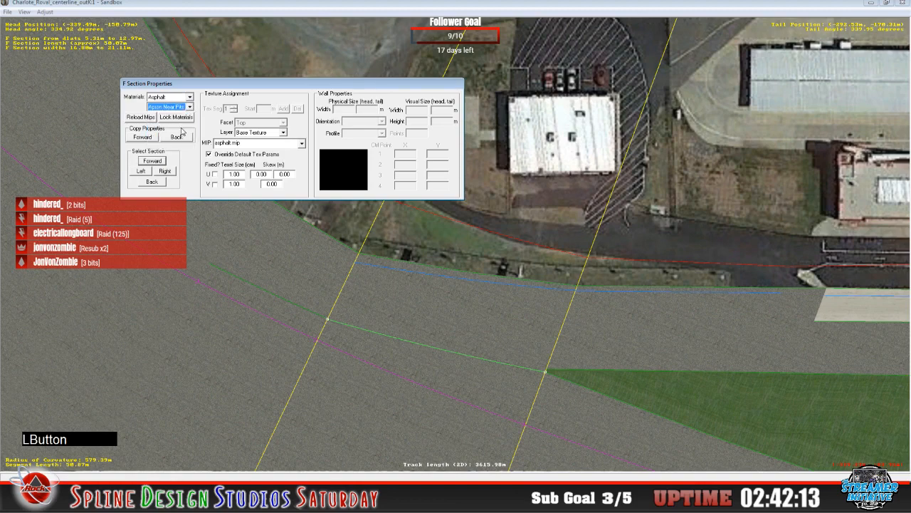
left_click(158, 163)
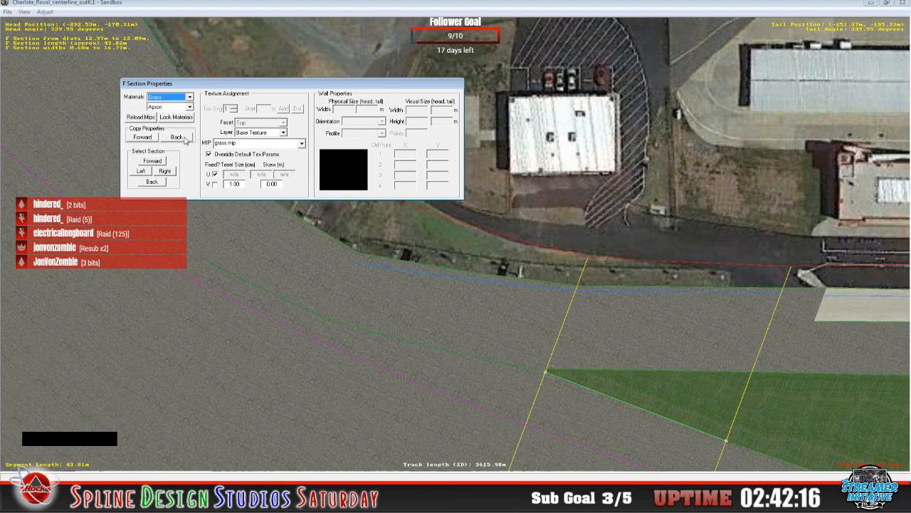
- Display the extended surface types and inspect the two new Apron Near Pits sections and the pit road alongside the infield grass
left_click(25, 12)
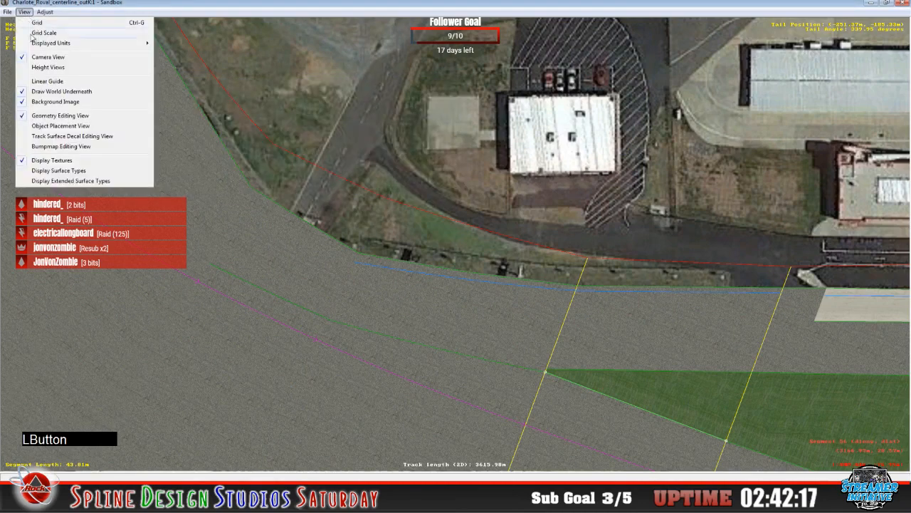
left_click(66, 180)
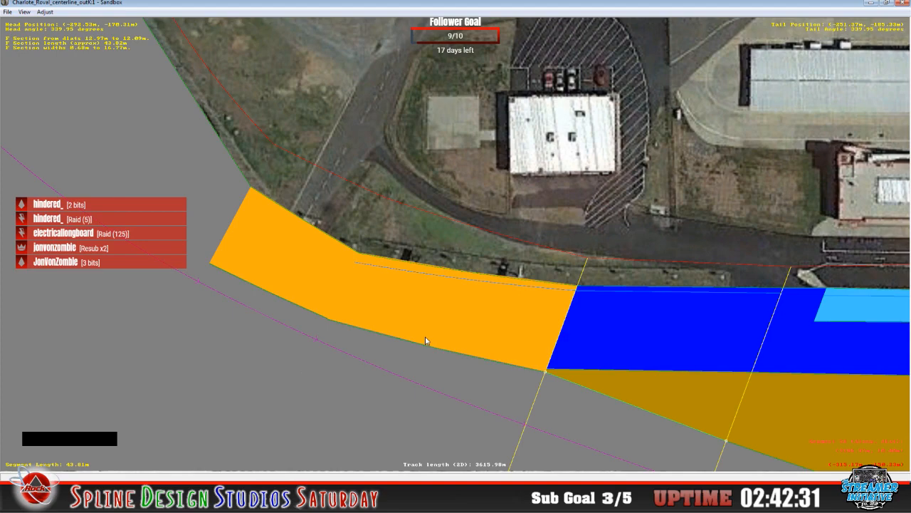
scroll(420, 338, "down", 6)
scroll(498, 295, "up", 2)
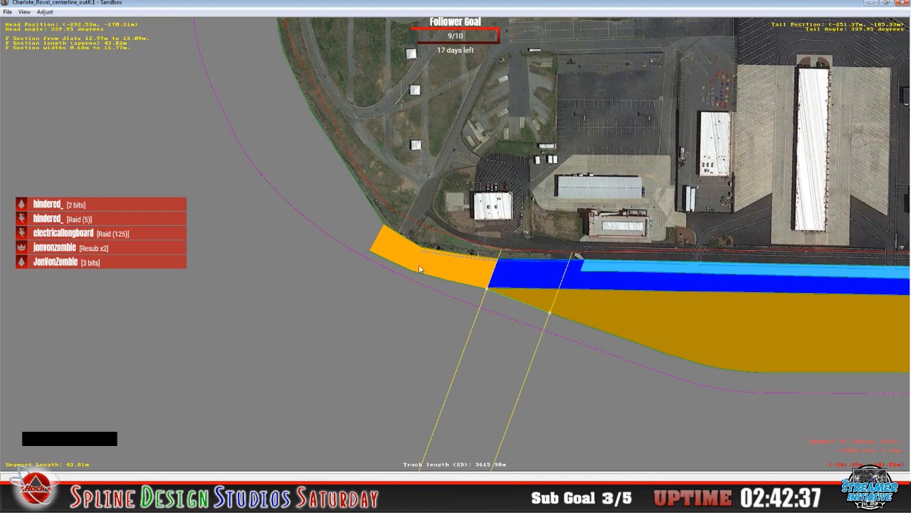
left_click(452, 272)
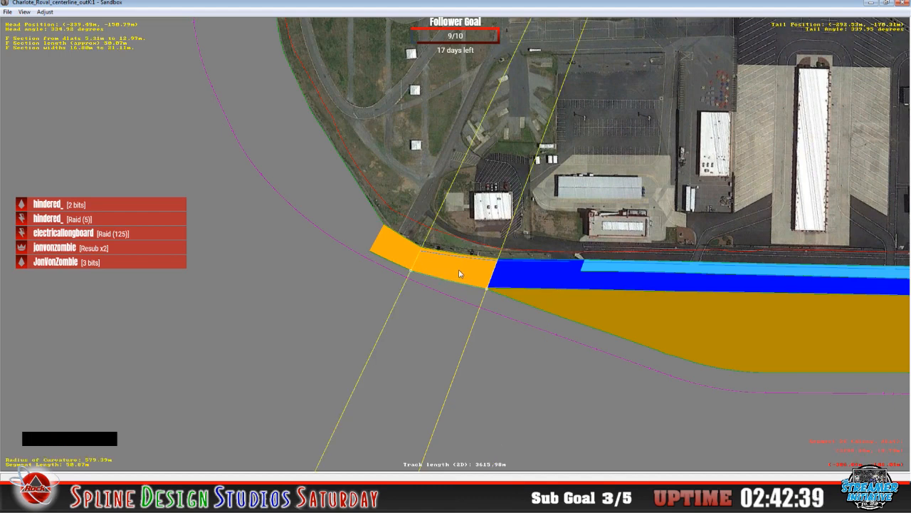
left_click(384, 250)
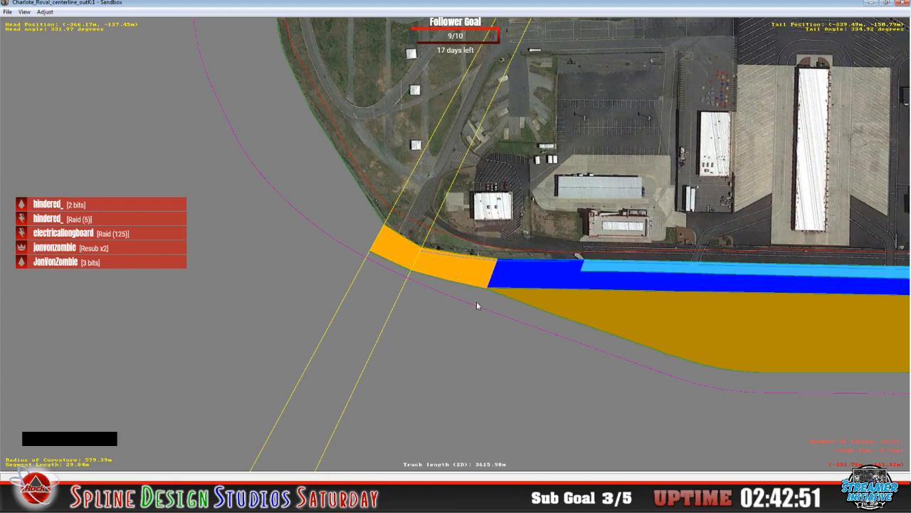
key("c")
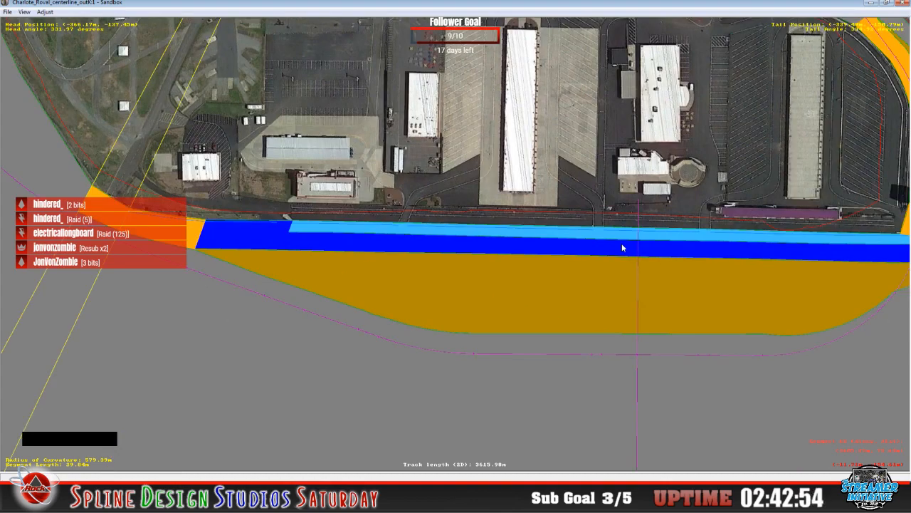
key("c")
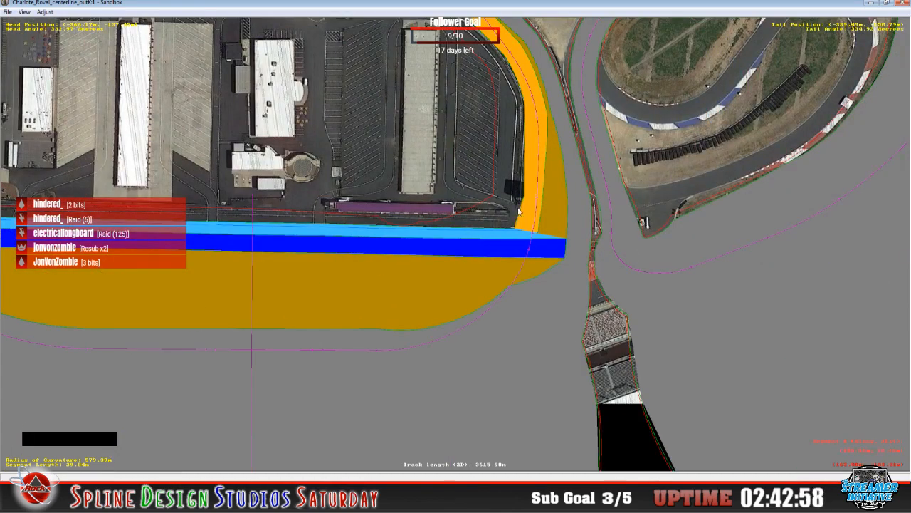
key("c")
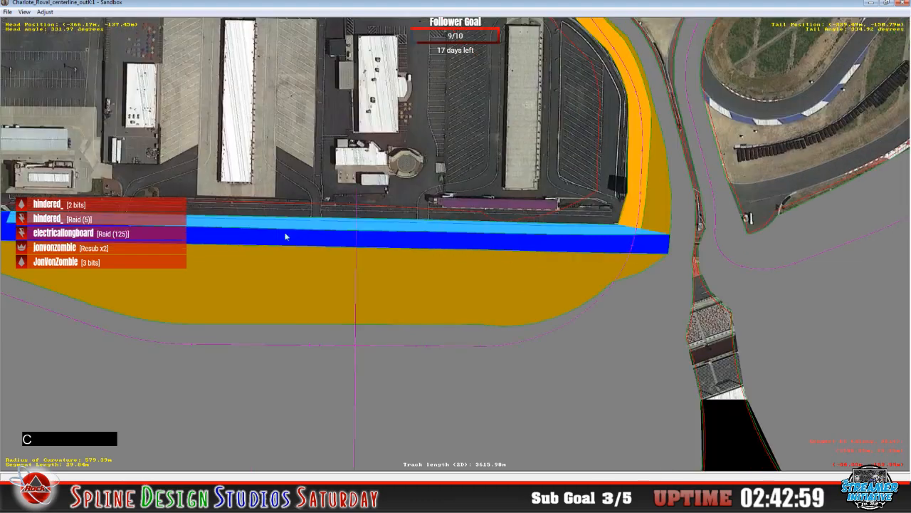
key("c")
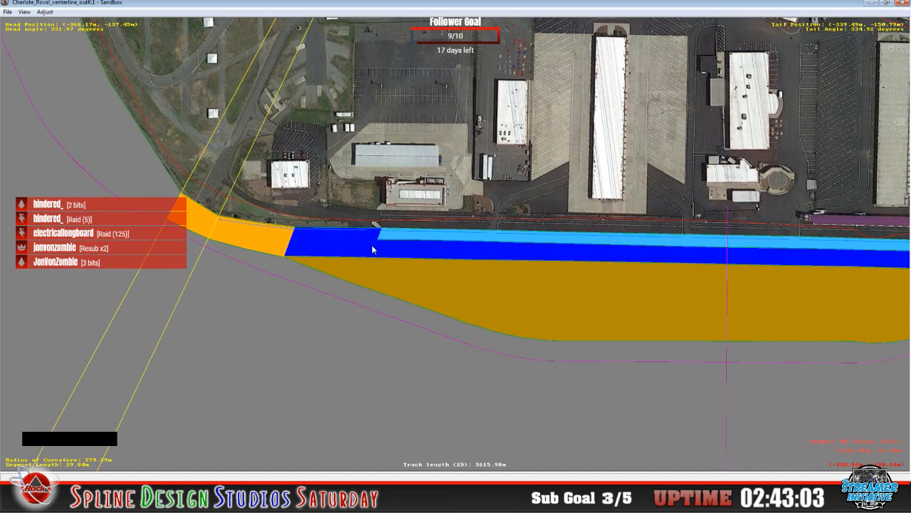
- Display the basic surface types and examine the asphalt, concrete and grass surfaces along the pit road and around the infield
left_click(24, 12)
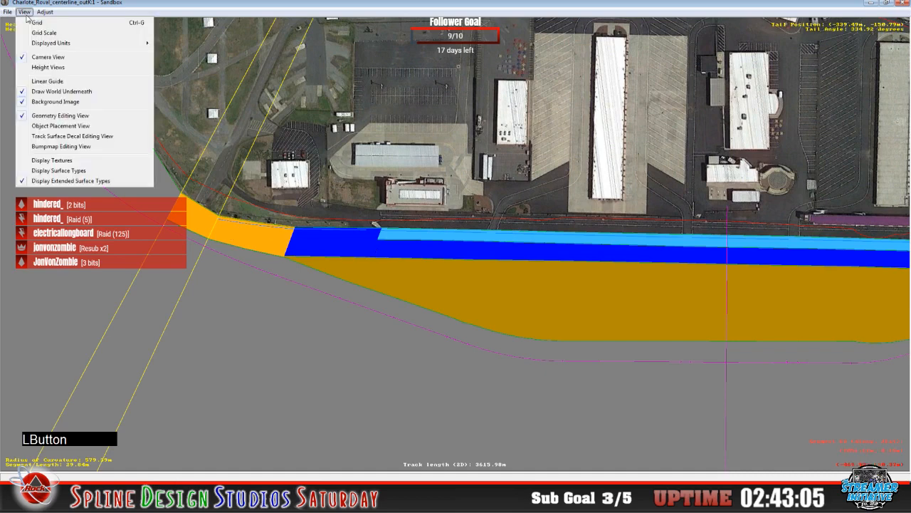
left_click(63, 176)
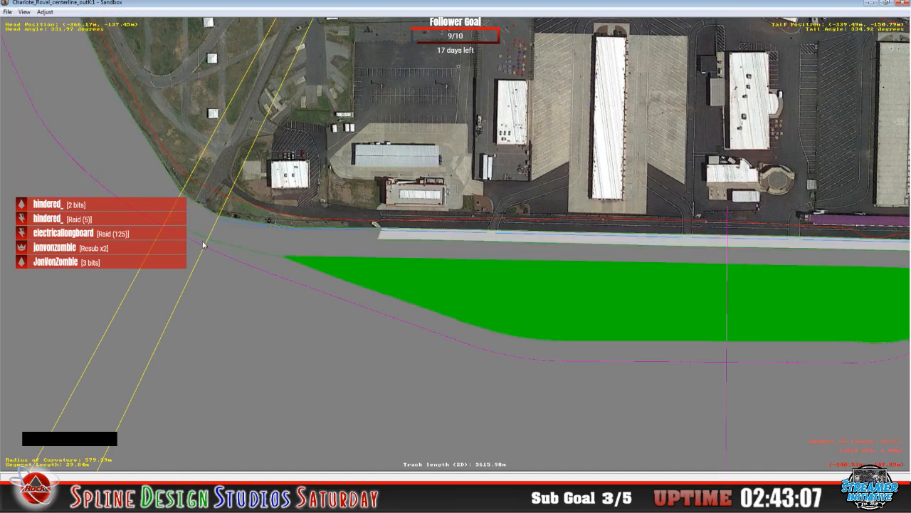
key("c")
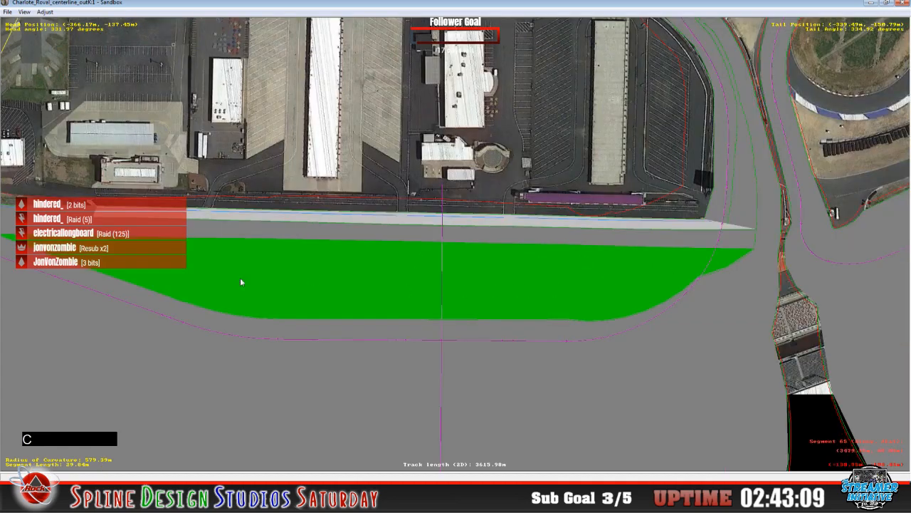
key("c")
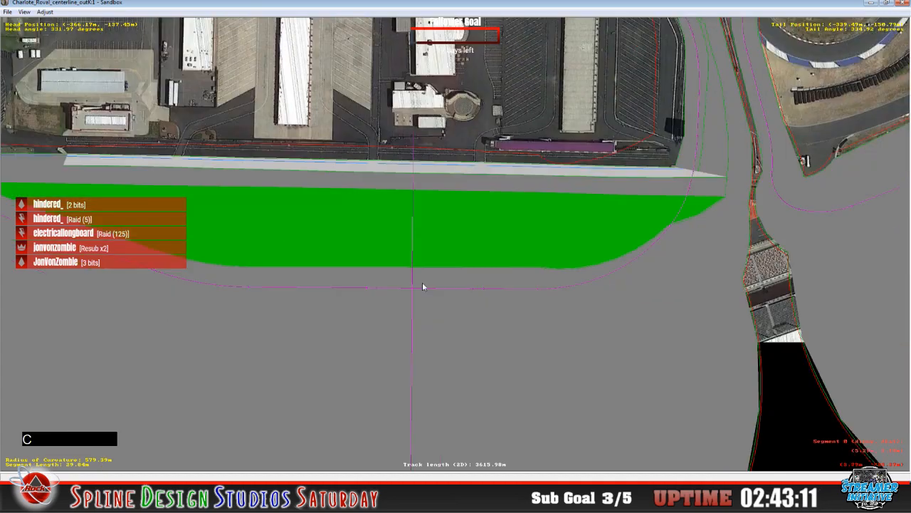
key("c")
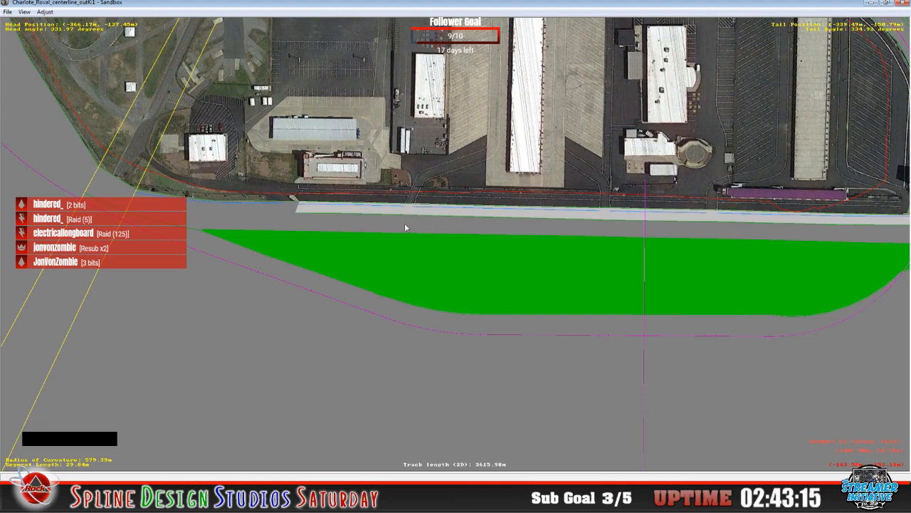
key("x")
key("x")
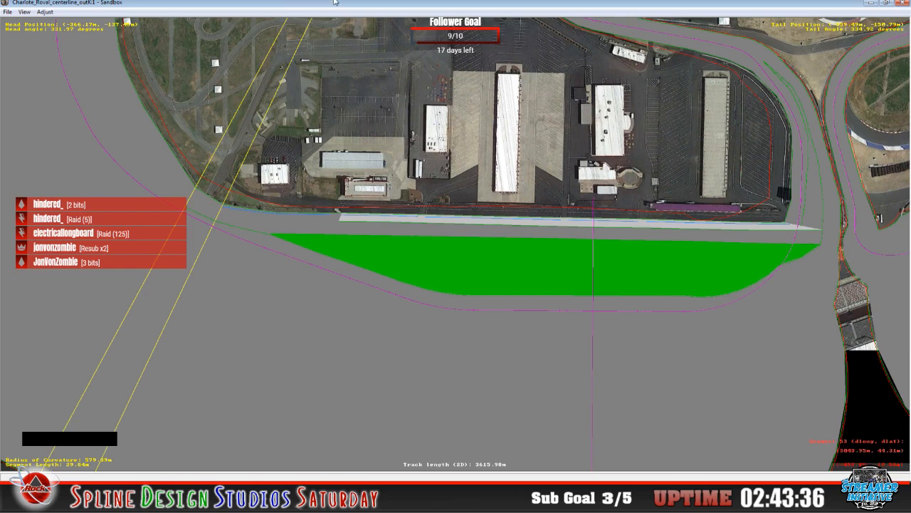
left_click(288, 8)
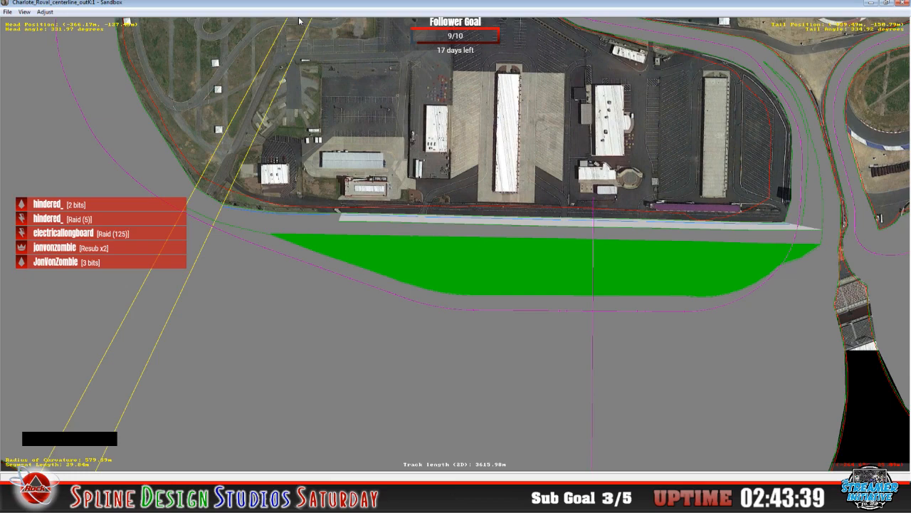
key("x")
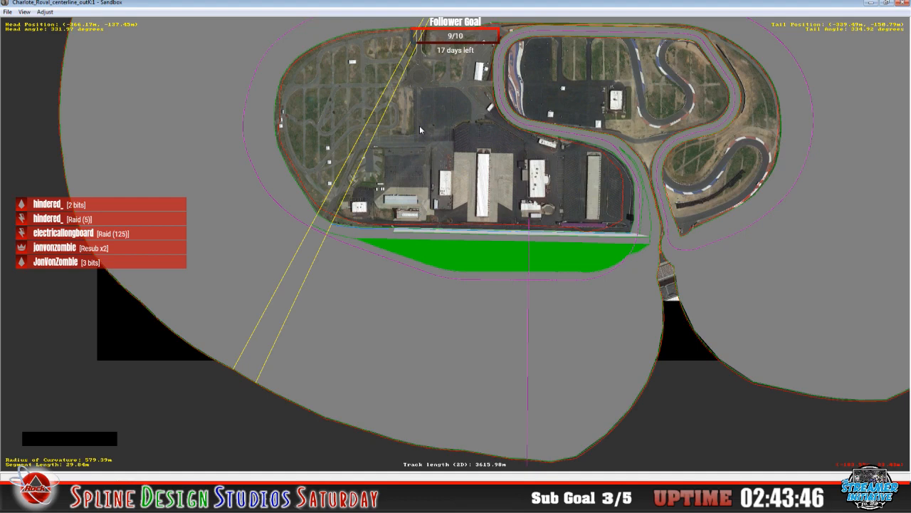
- Display the textures again and show the whole track
left_click(25, 13)
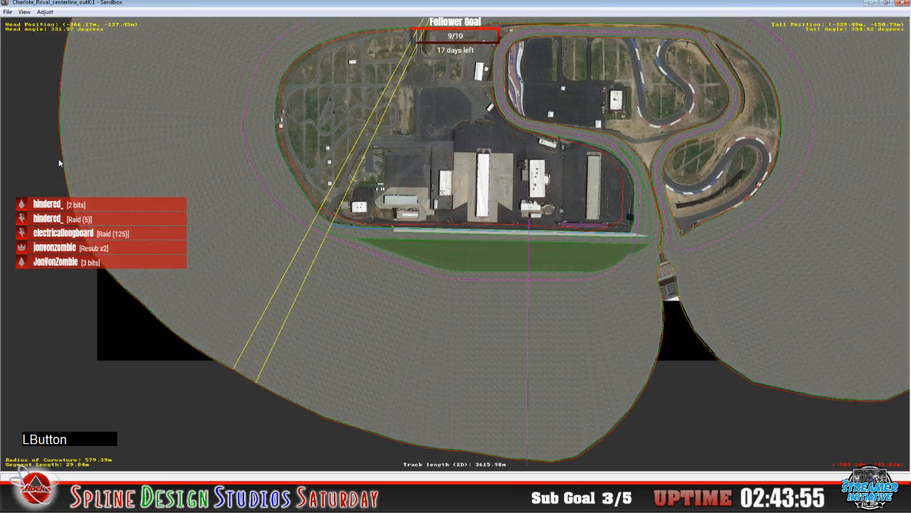
left_click(62, 160)
key("x")
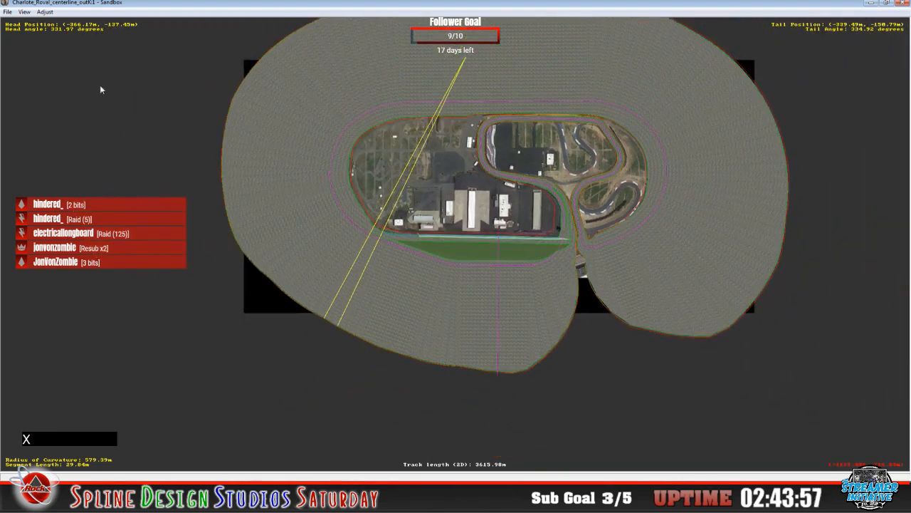
- Save the track as a new version named Charlote_Roval_centerline_outL in the Charlotte_Roval folder
left_click(8, 12)
left_click(32, 118)
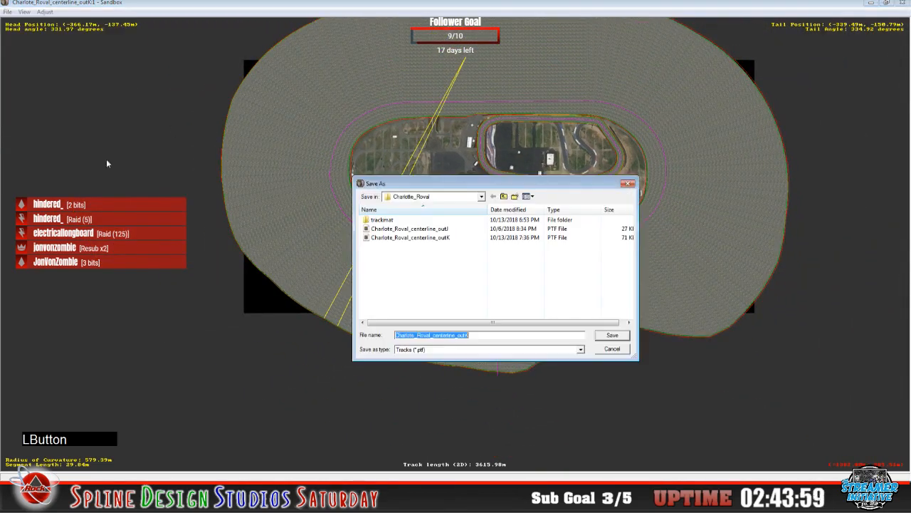
left_click(487, 334)
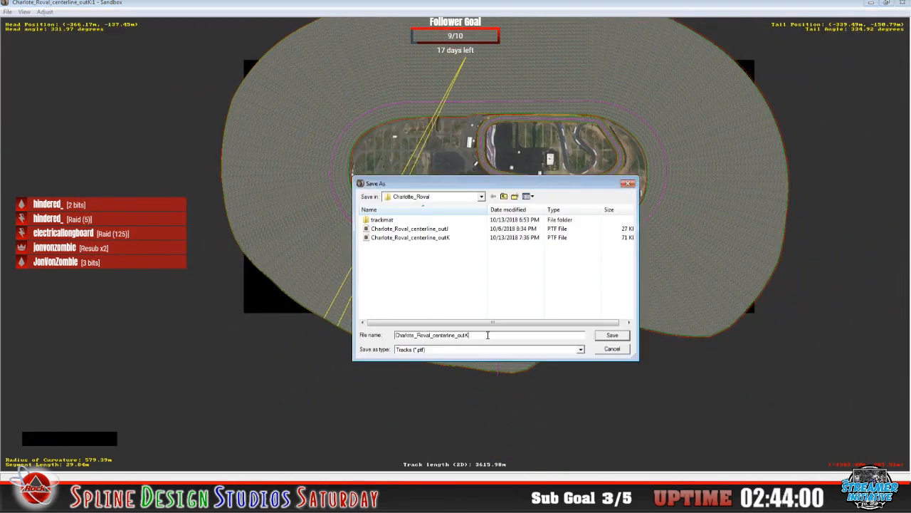
key("BackSpace")
type("L")
left_click(613, 335)
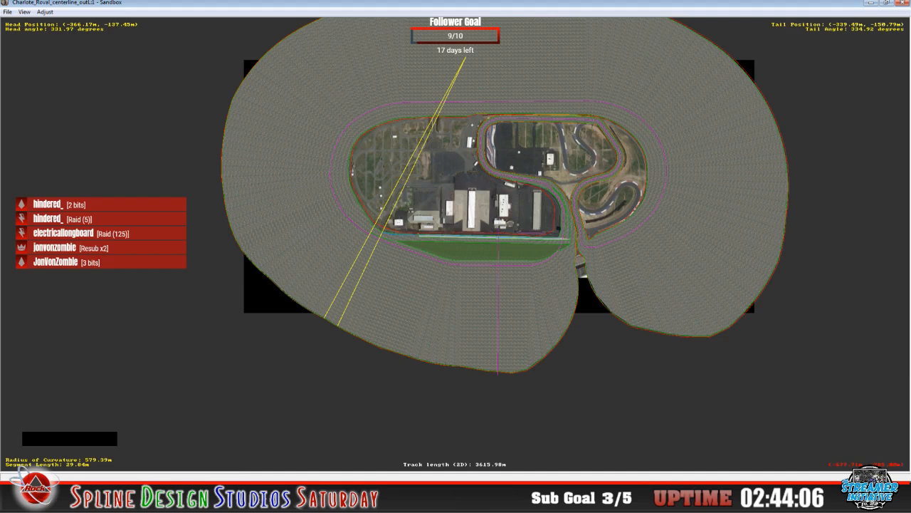
- Switch to the Charlotte_Roval folder in Windows Explorer, select the Charlote_Roval_centerline_outL file and return to Sandbox
left_click(214, 495)
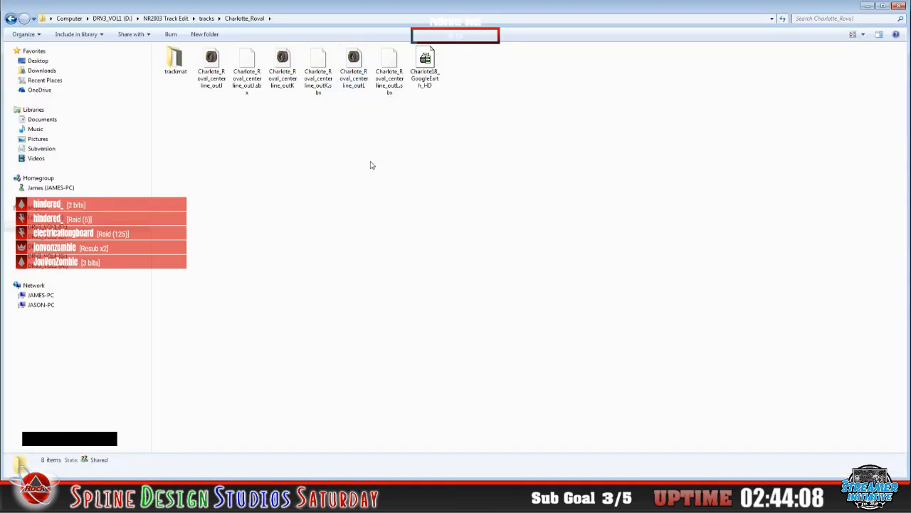
left_click(361, 79)
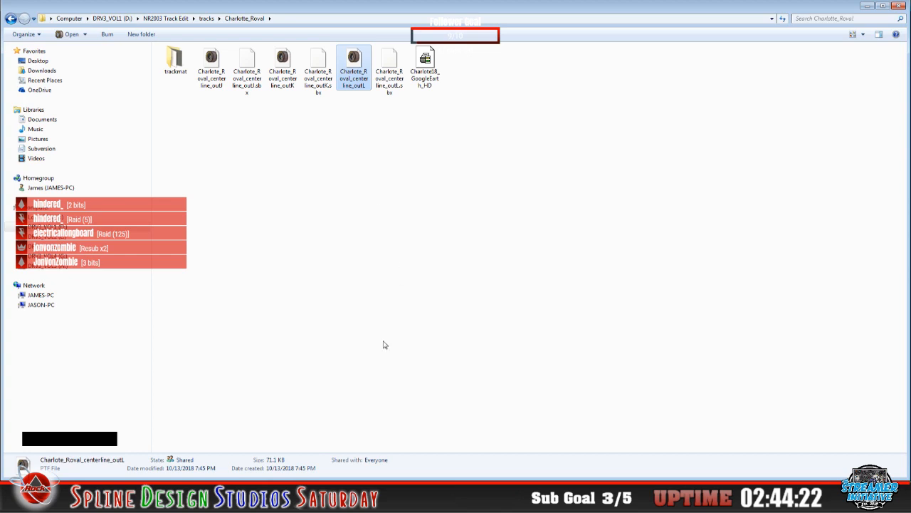
left_click(317, 497)
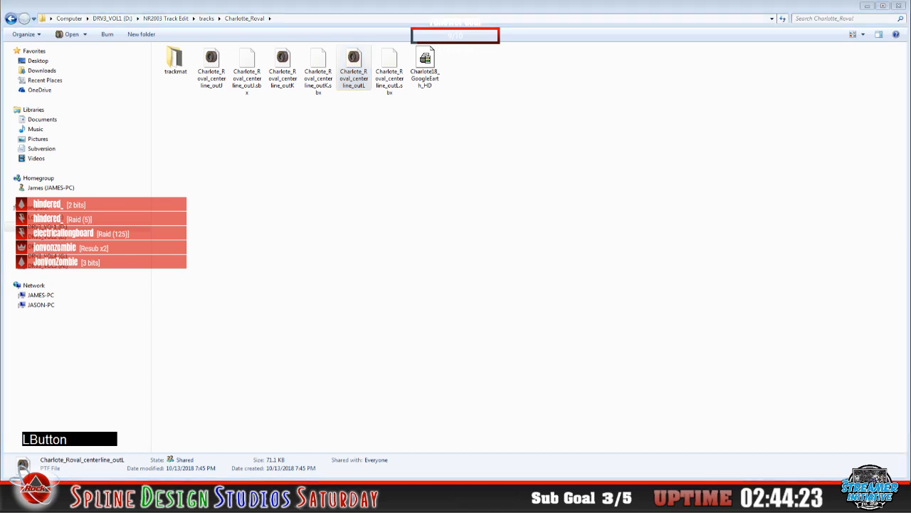
left_click(311, 469)
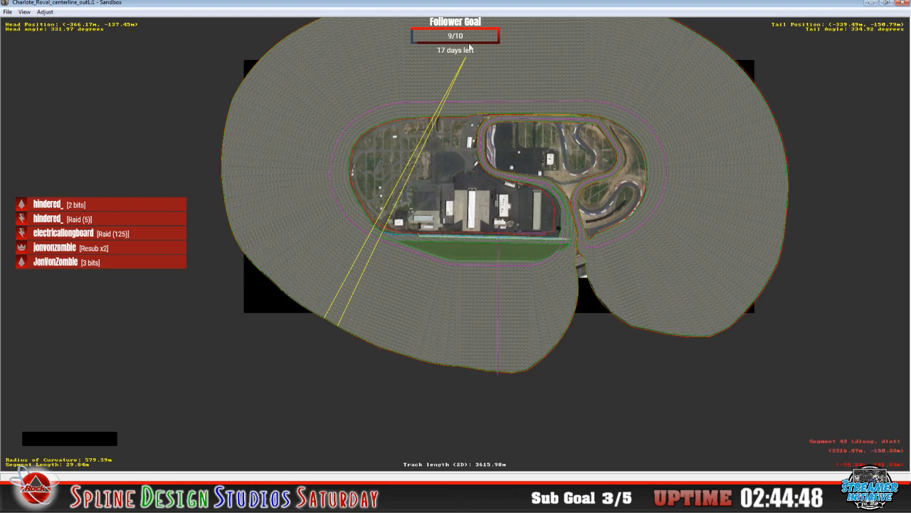
- Exit Sandbox and minimize the Charlotte_Roval folder window
left_click(8, 12)
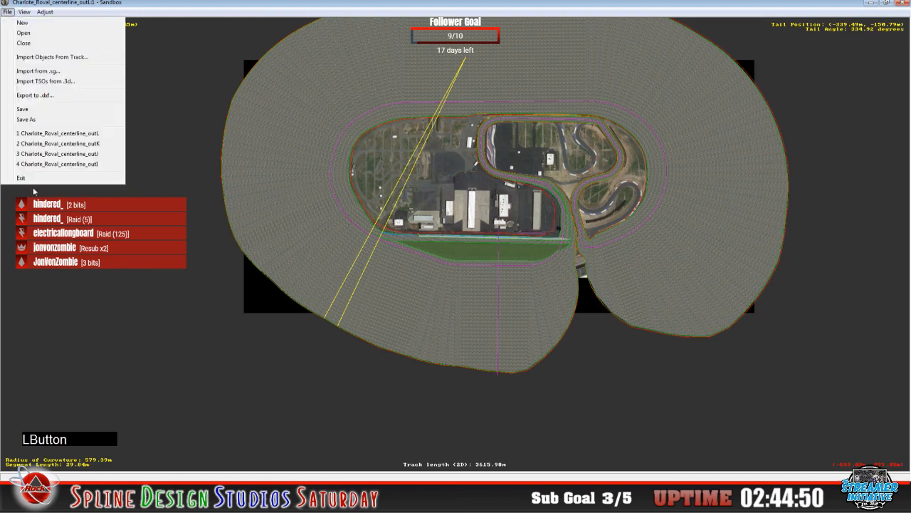
left_click(34, 179)
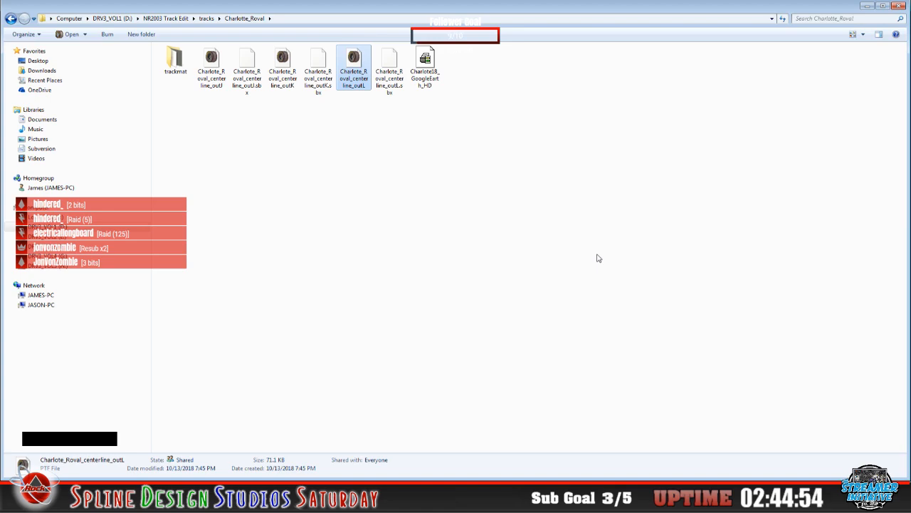
left_click(867, 6)
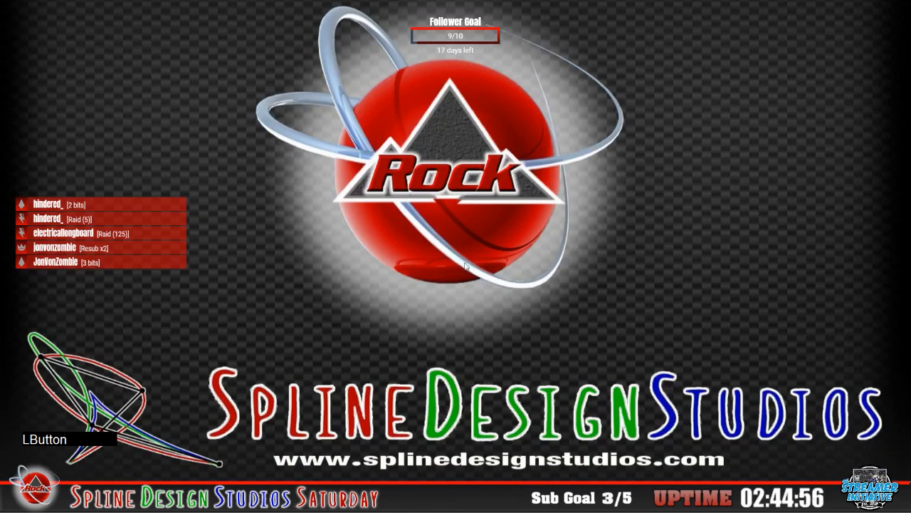
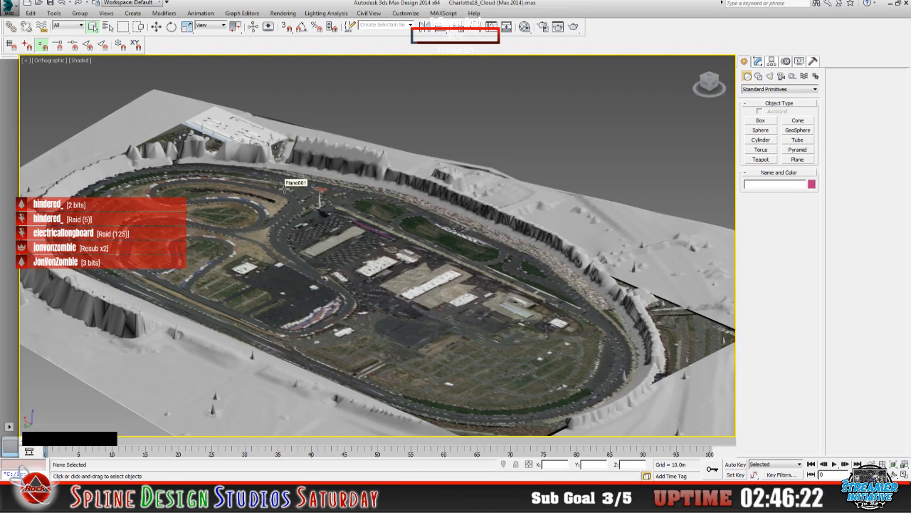
- Examine the Charlotte terrain mesh and its aerial image from several sides, from the whole site to the front straight
middle_click(333, 225)
scroll(333, 229, "down", 5)
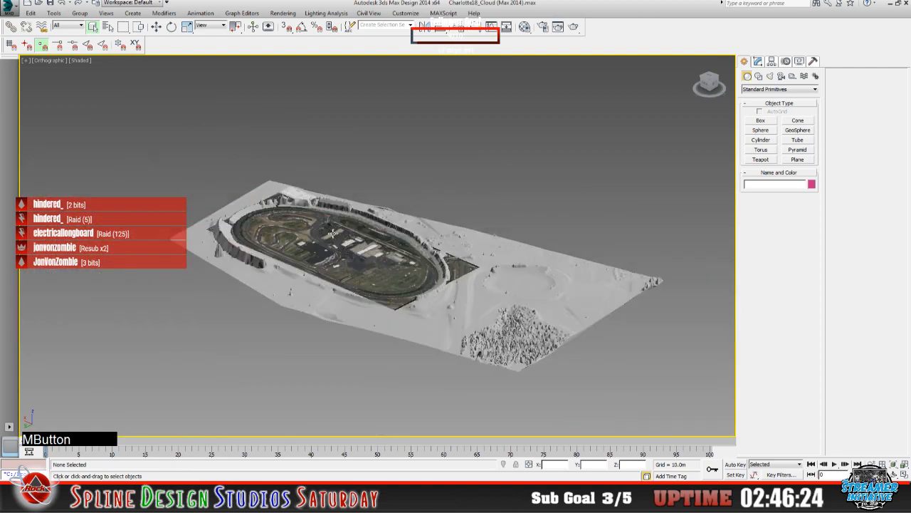
scroll(333, 233, "up", 2)
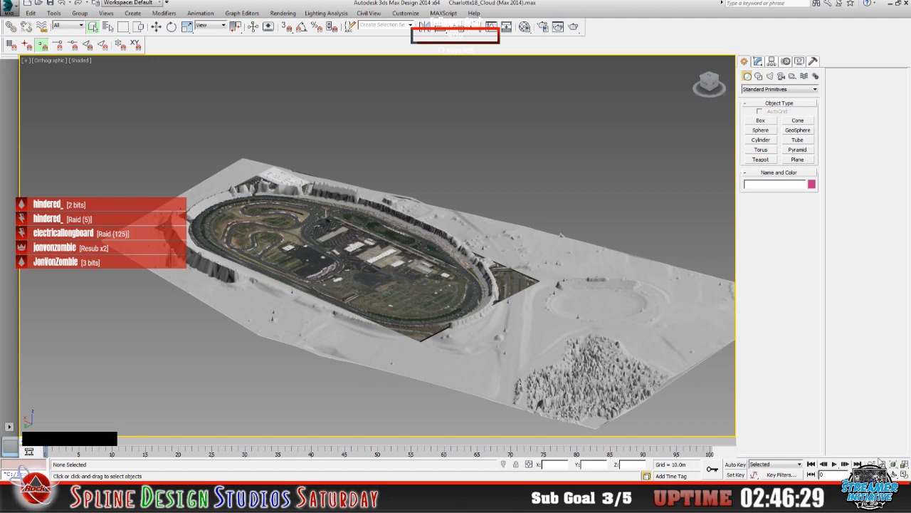
middle_click_drag(427, 334, 230, 272, "alt")
left_click_drag(383, 310, 329, 316)
middle_click_drag(356, 311, 247, 294)
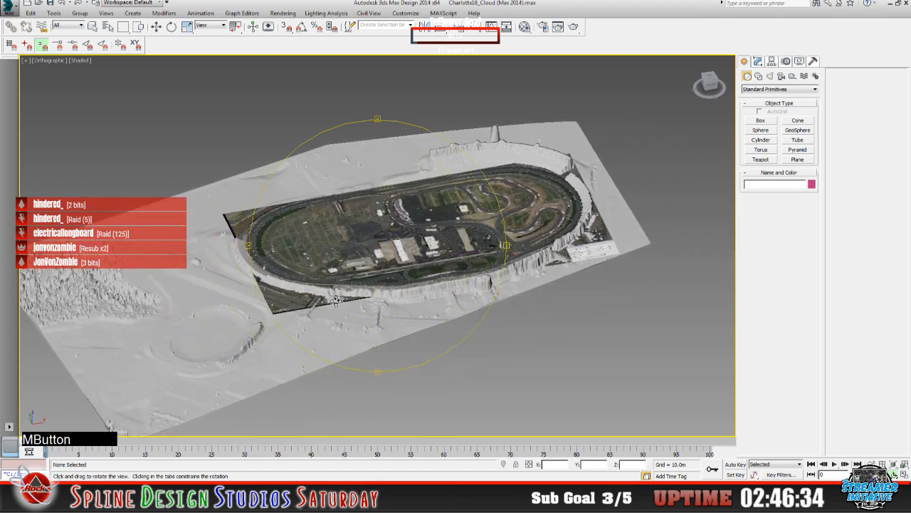
scroll(337, 299, "up", 3)
middle_click_drag(534, 281, 356, 256)
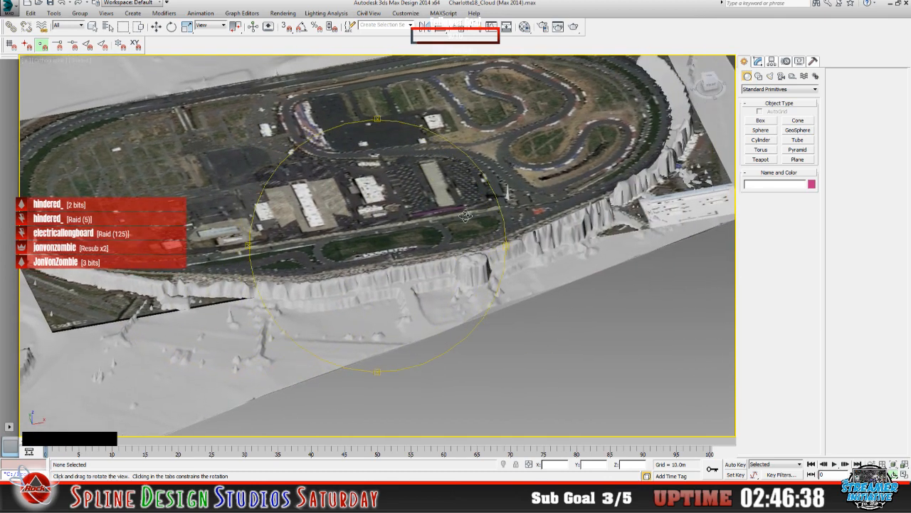
left_click_drag(435, 320, 442, 279)
middle_click_drag(442, 279, 390, 329)
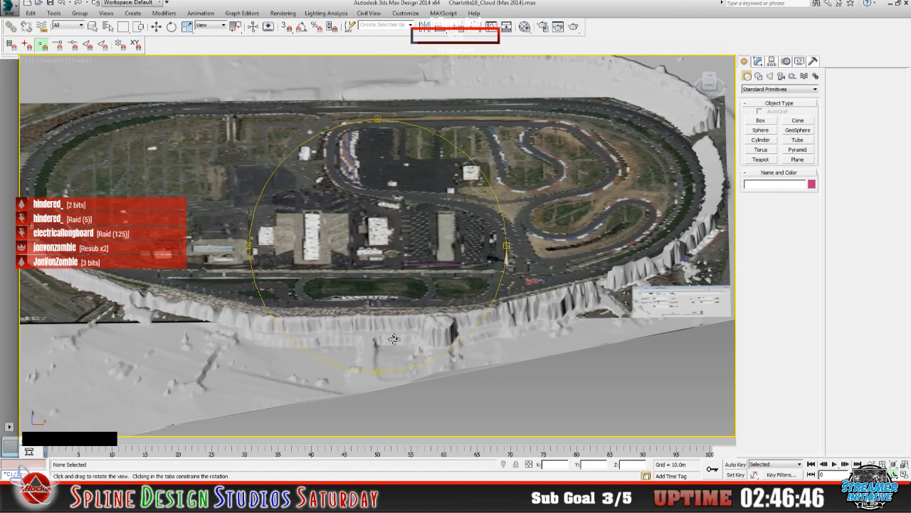
scroll(394, 338, "down", 4)
scroll(401, 308, "up", 1)
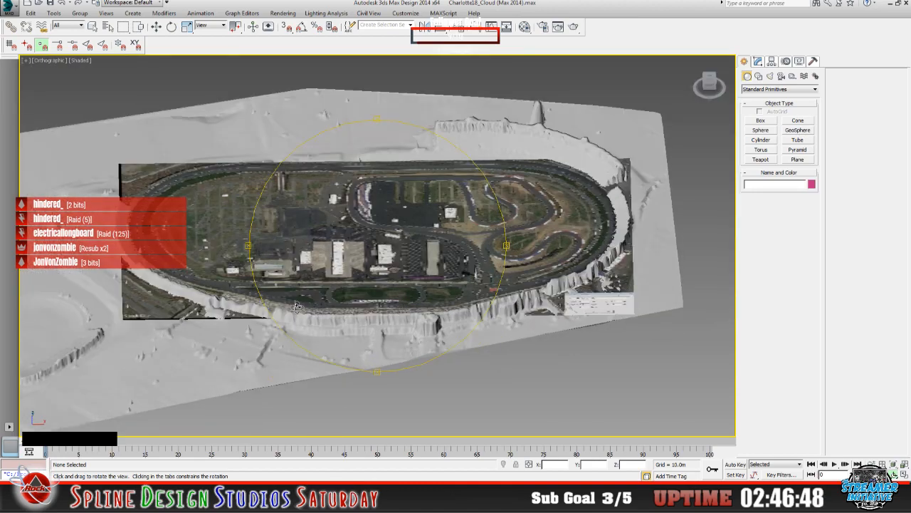
scroll(402, 306, "up", 2)
scroll(395, 310, "up", 2)
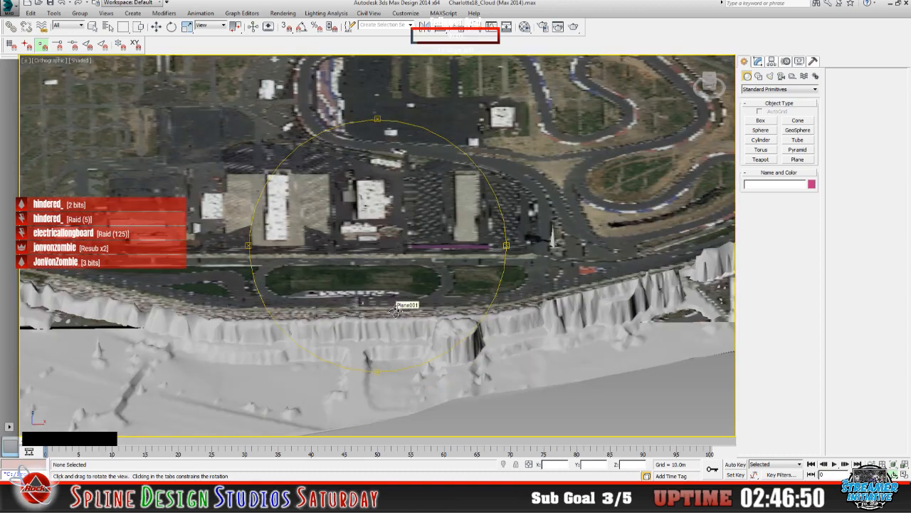
- Render a close view of the tall spike near the Bank of America logo, and dismiss the rendered image after viewing it
middle_click_drag(395, 310, 192, 325)
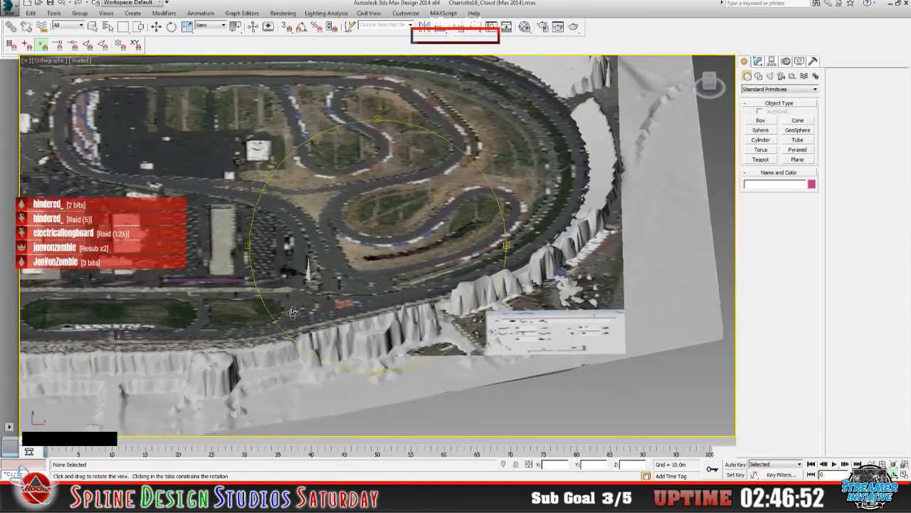
scroll(293, 313, "up", 3)
scroll(333, 292, "up", 1)
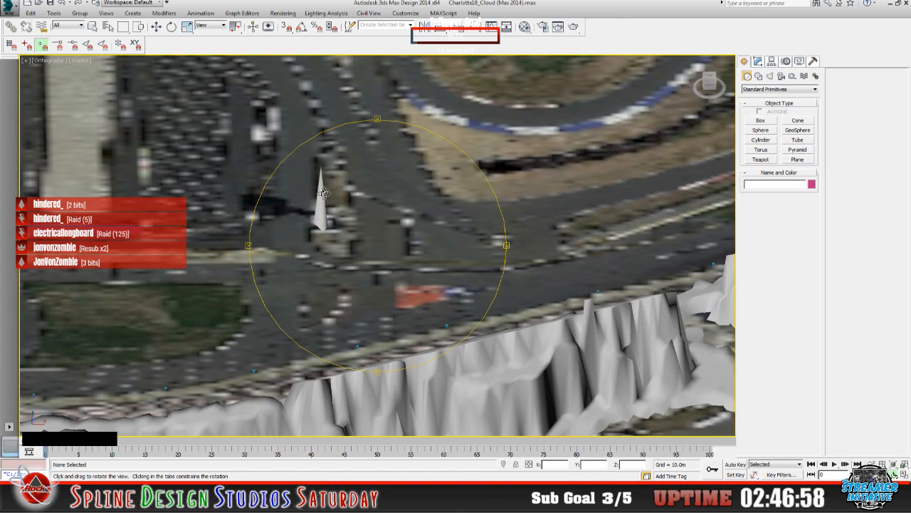
left_click_drag(330, 247, 379, 251)
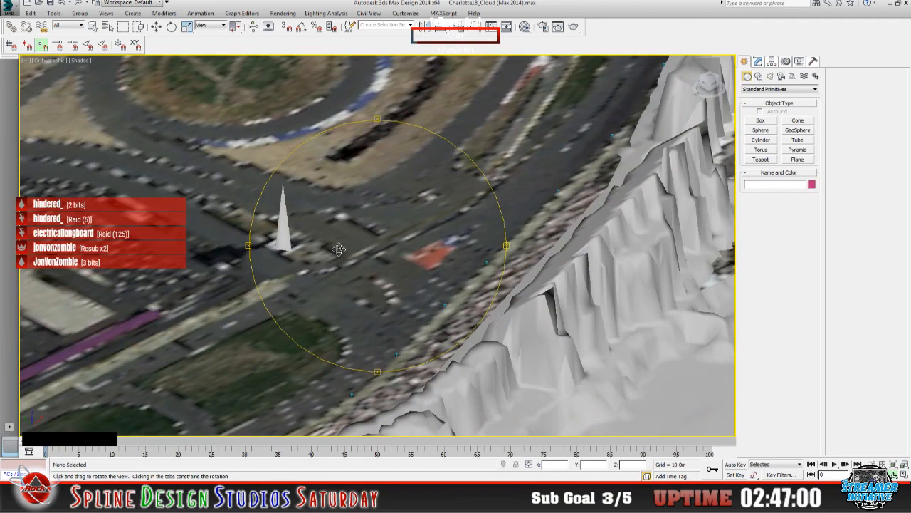
middle_click_drag(340, 249, 381, 251)
scroll(318, 245, "up", 2)
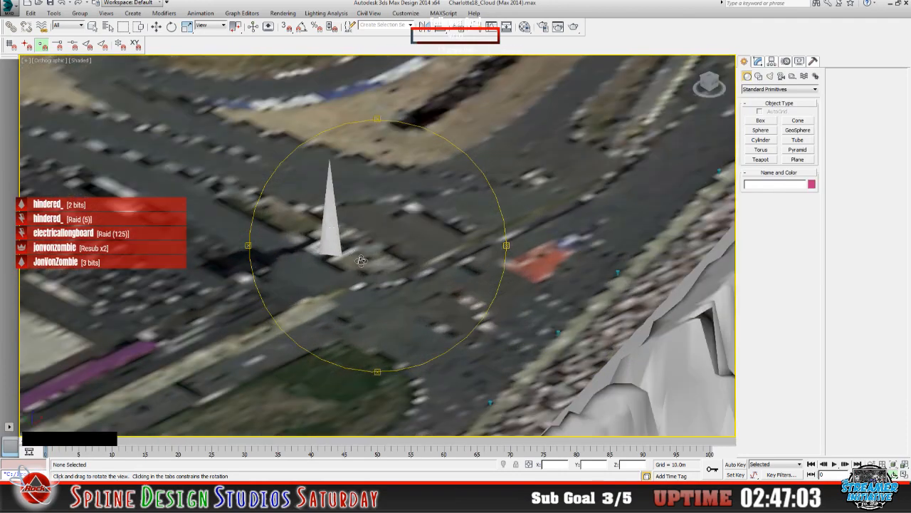
mouse_move(362, 261)
left_mouse_down()
mouse_move(370, 267)
mouse_move(354, 271)
left_mouse_up()
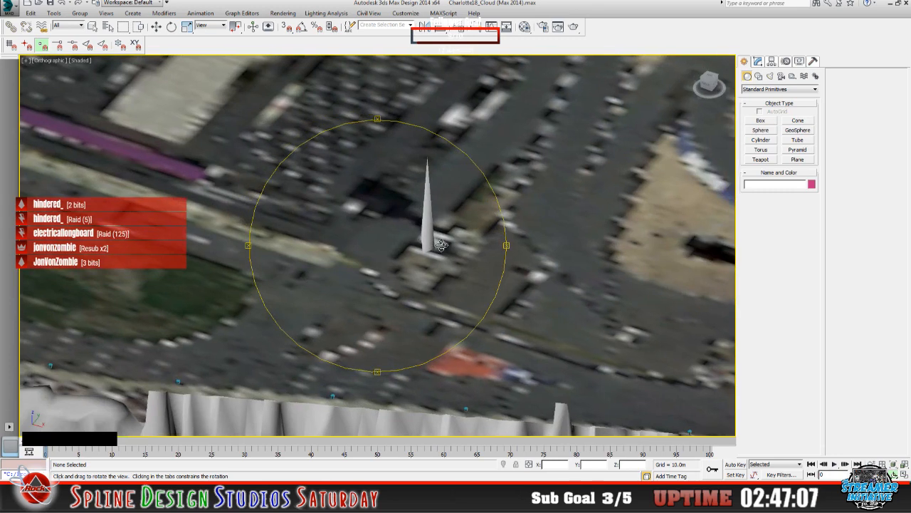
middle_click_drag(431, 247, 288, 257)
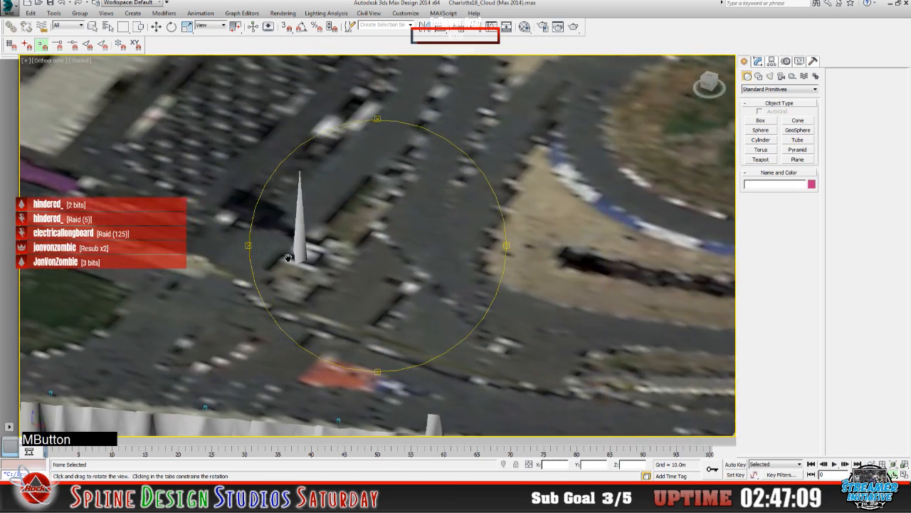
scroll(292, 258, "up", 3)
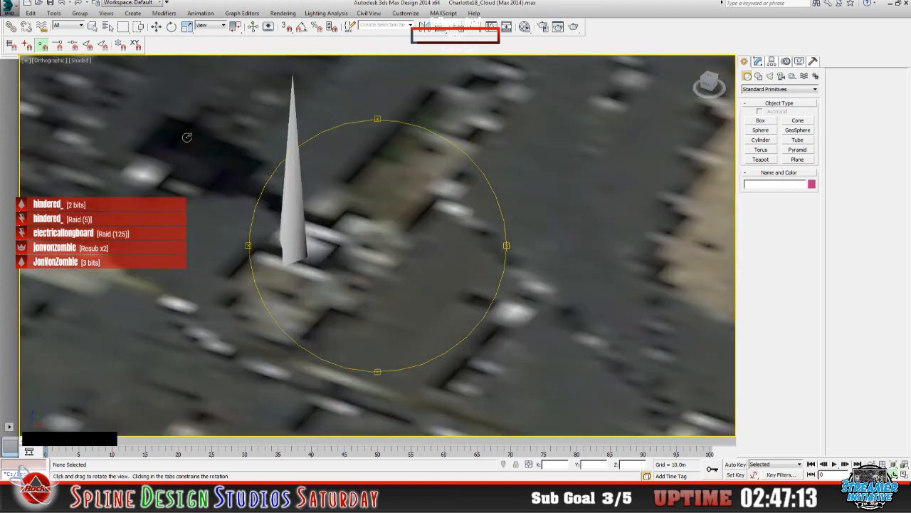
left_click(283, 14)
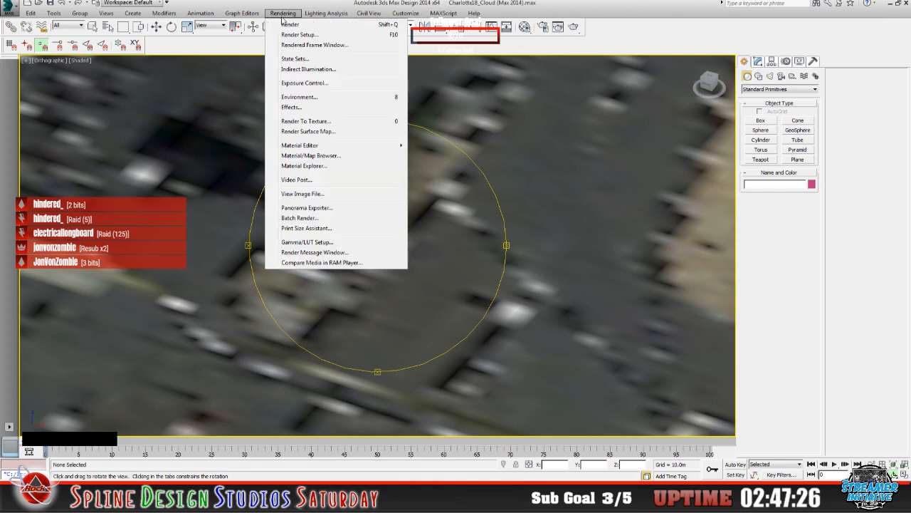
left_click(289, 24)
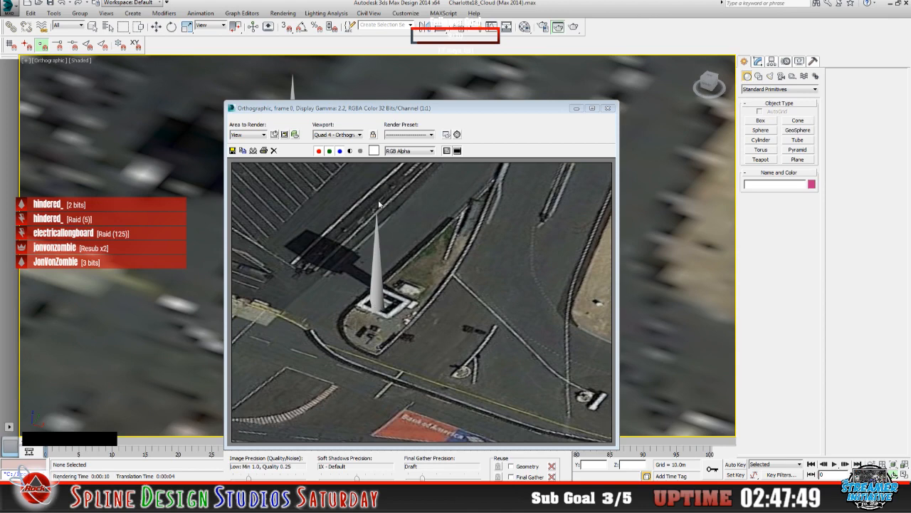
left_click(607, 107)
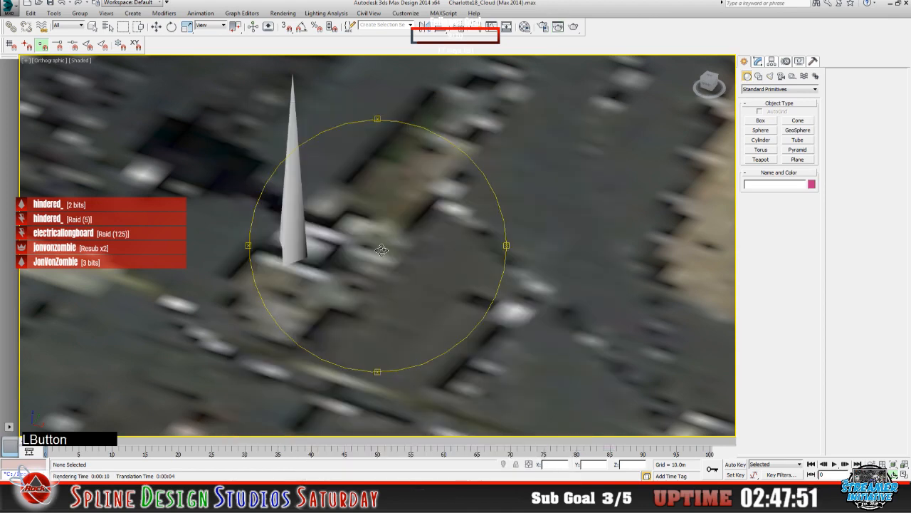
- Render a close view of the small grey mesh spike and blue cones on the front straight, and dismiss the image after viewing it
middle_click_drag(382, 249, 606, 298)
middle_click_drag(261, 218, 448, 340)
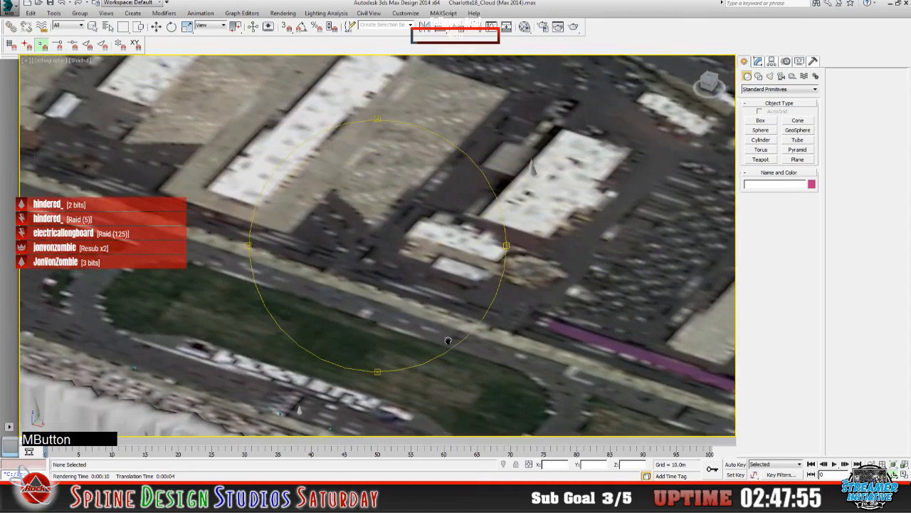
middle_click_drag(308, 254, 565, 264, "alt")
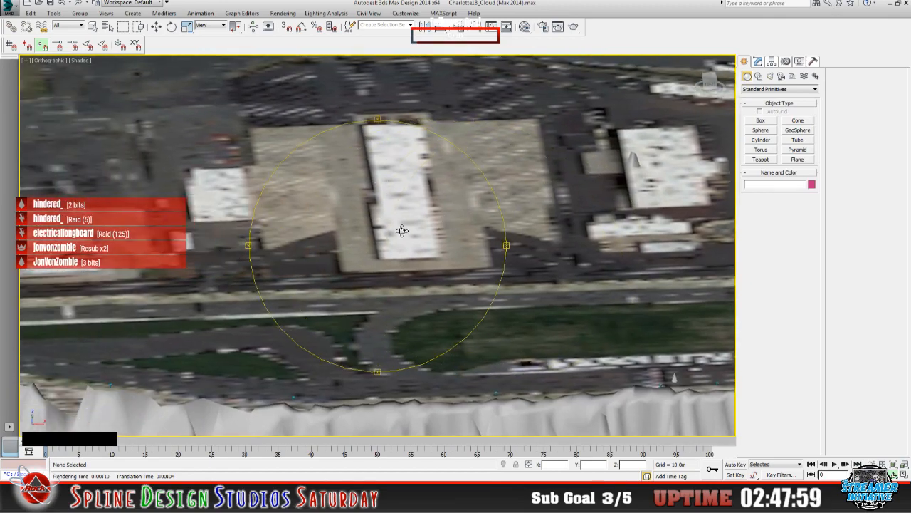
middle_click_drag(382, 258, 413, 280, "alt")
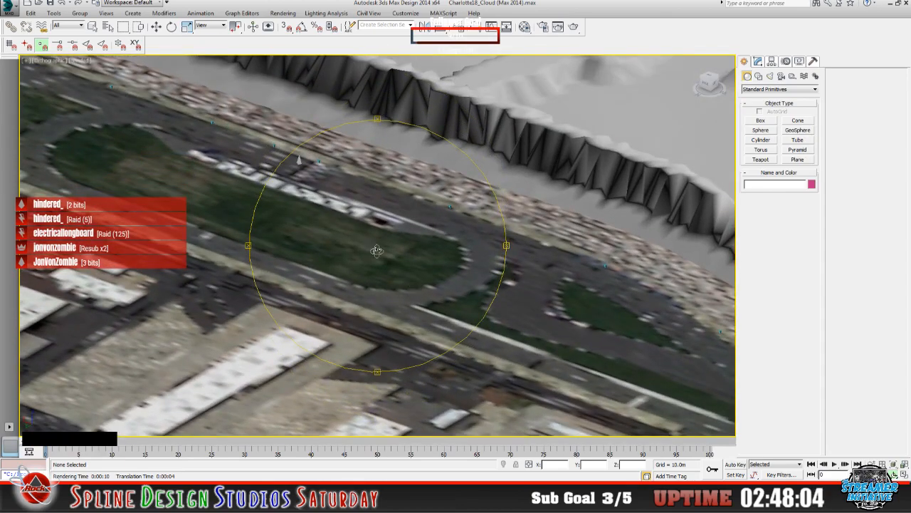
middle_click_drag(347, 210, 361, 250)
scroll(294, 212, "up", 3)
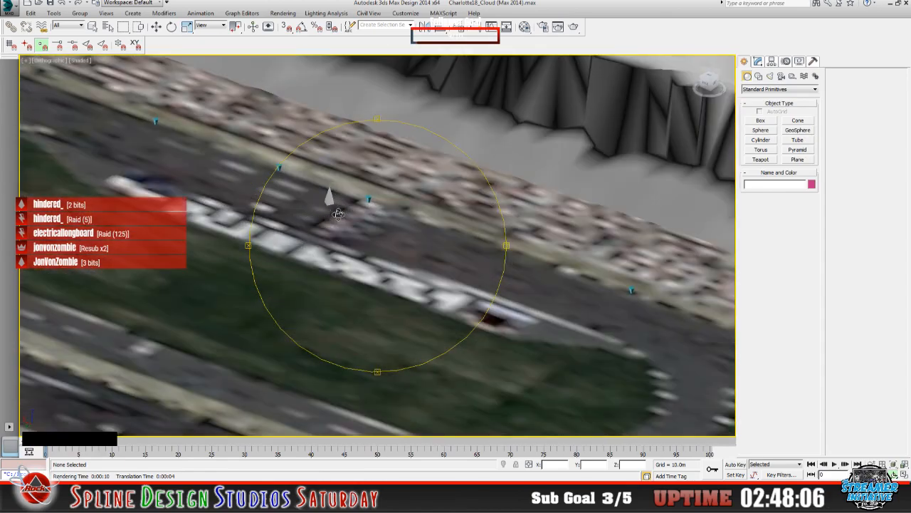
scroll(365, 225, "up", 2)
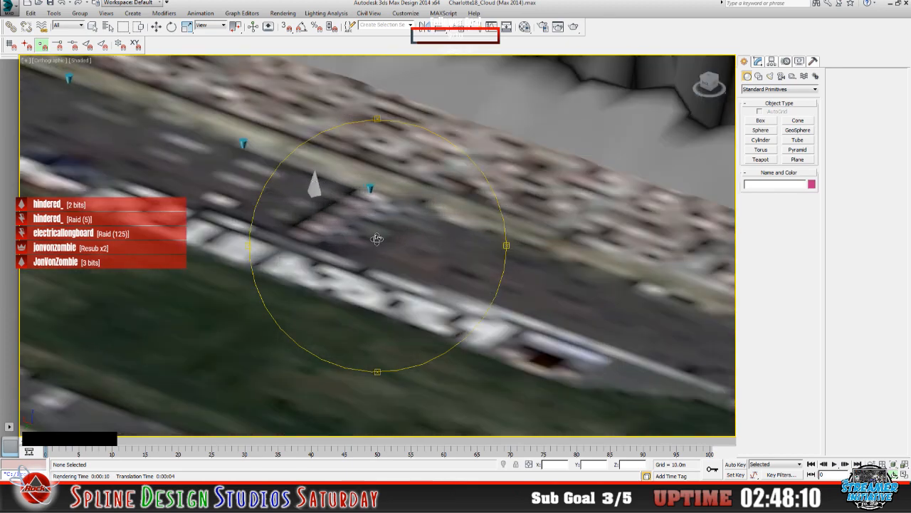
left_click_drag(377, 240, 352, 233)
middle_click_drag(370, 206, 345, 245)
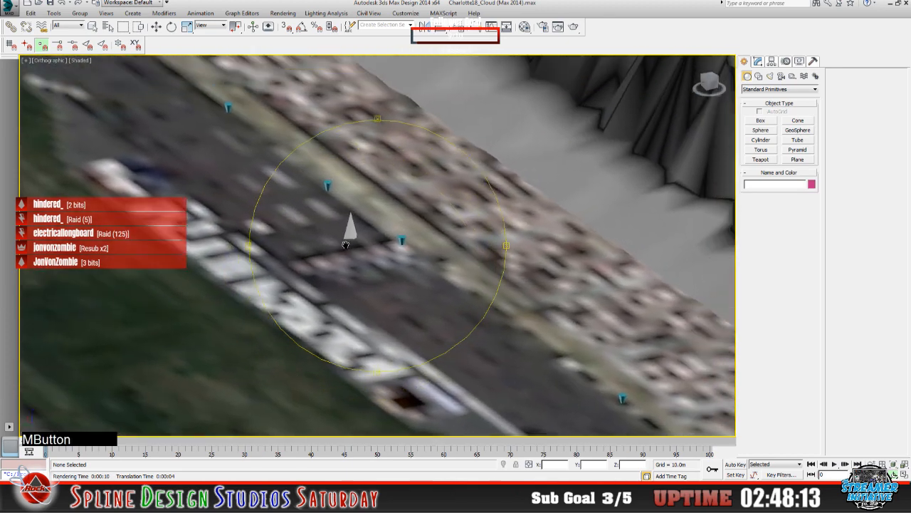
scroll(344, 226, "up", 3)
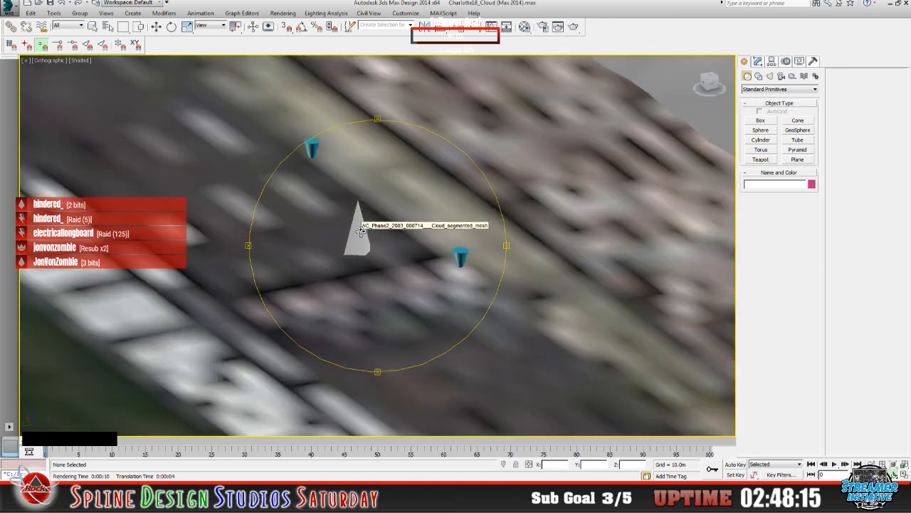
mouse_move(396, 264)
left_mouse_down()
mouse_move(409, 282)
mouse_move(411, 269)
left_mouse_up()
middle_click_drag(411, 269, 324, 284)
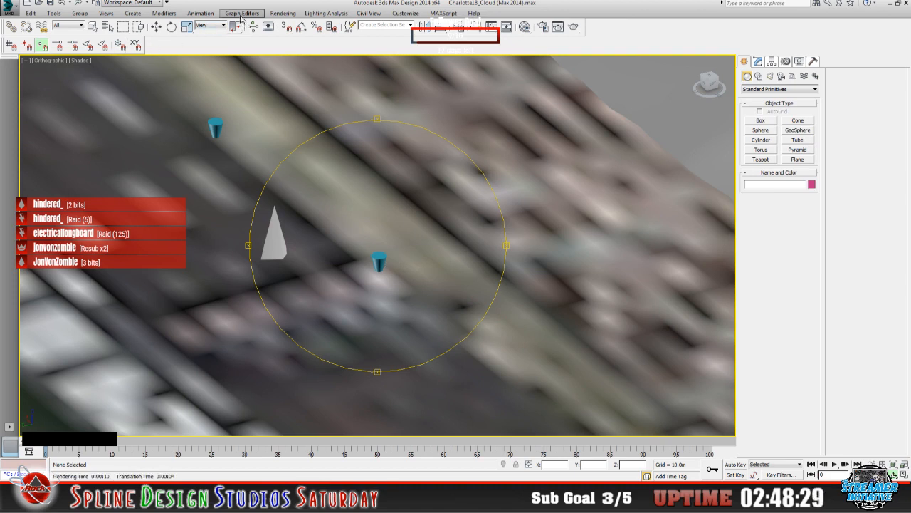
left_click(282, 13)
left_click(289, 22)
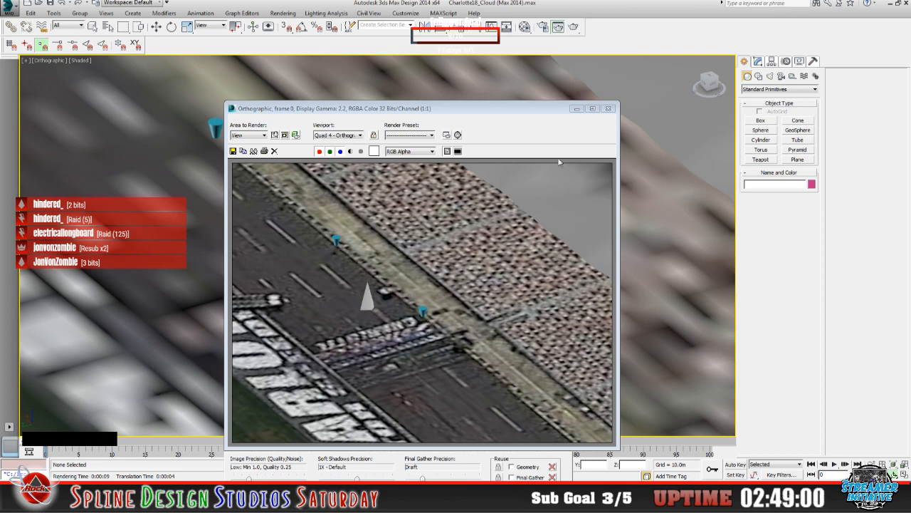
left_click(608, 109)
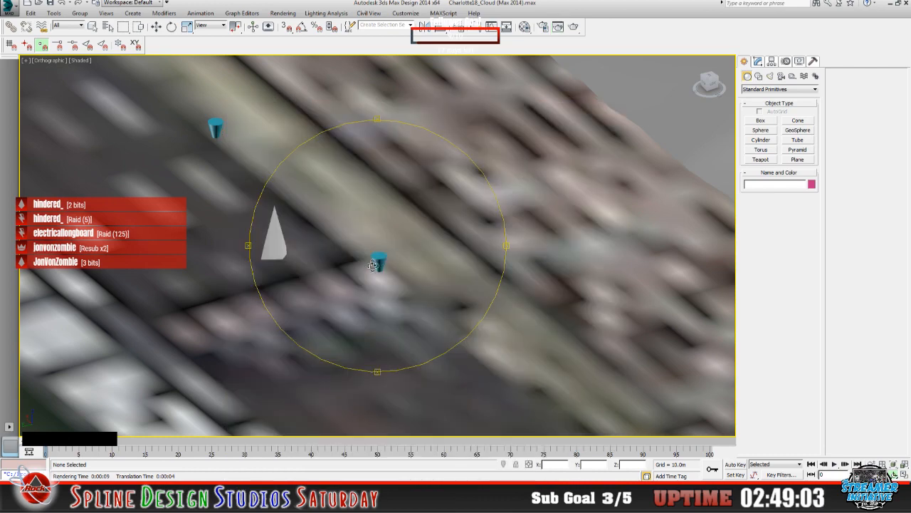
- Select the aerial image plane Plane001 by name from the scene and leave the orbit mode
scroll(378, 260, "down", 5)
scroll(371, 265, "down", 6)
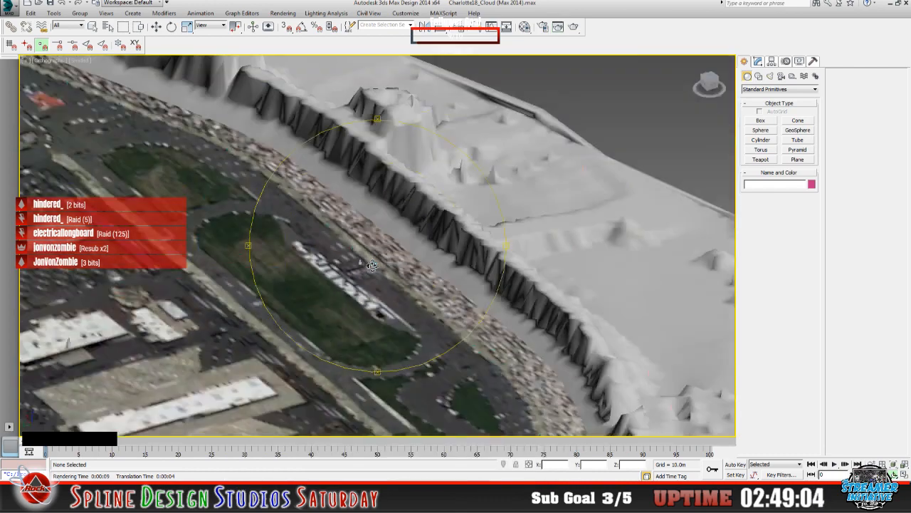
middle_click_drag(393, 272, 425, 222)
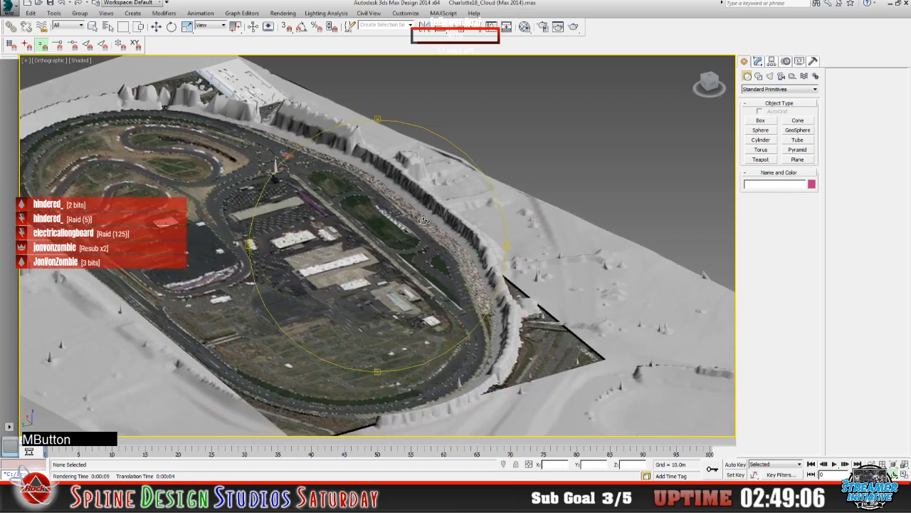
scroll(417, 232, "down", 3)
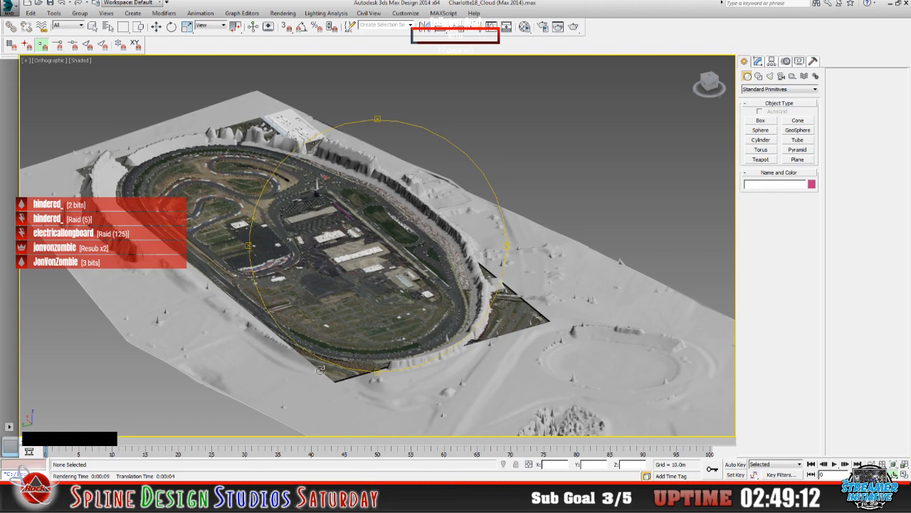
left_click(108, 27)
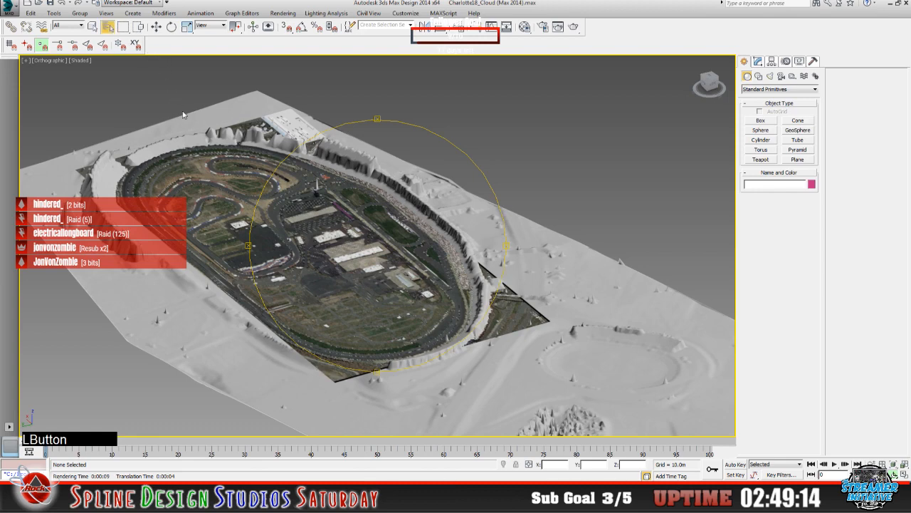
left_click(229, 351)
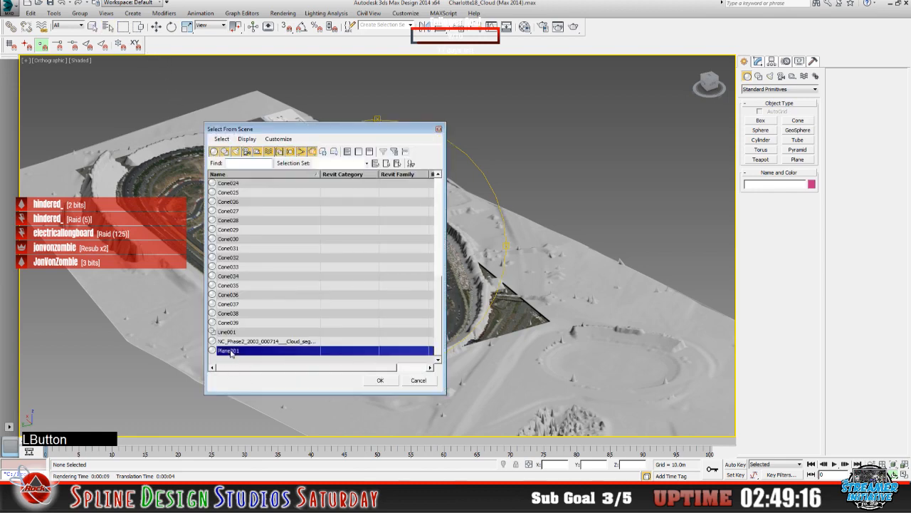
right_click(230, 353)
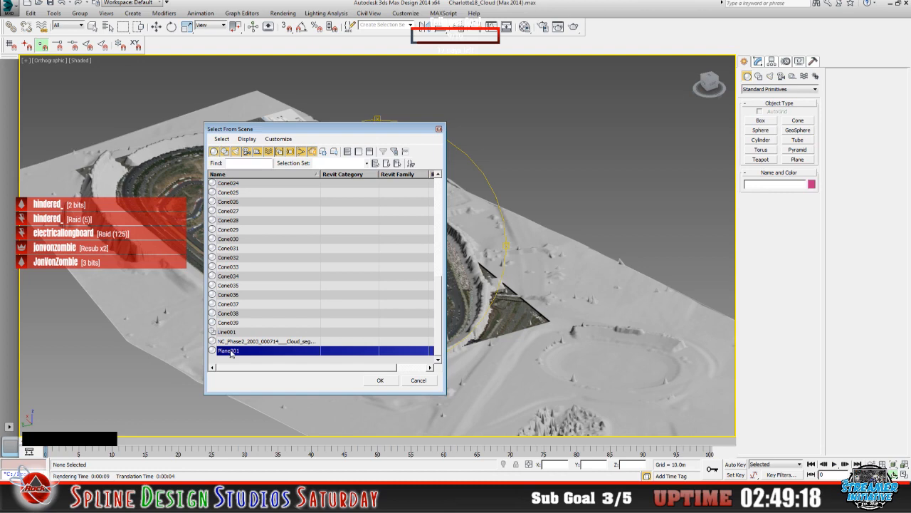
left_click(380, 381)
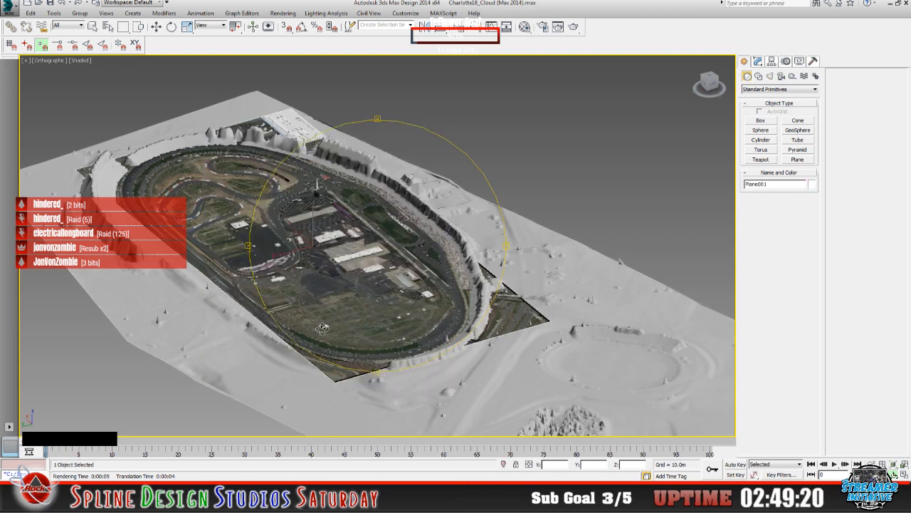
right_click(323, 327)
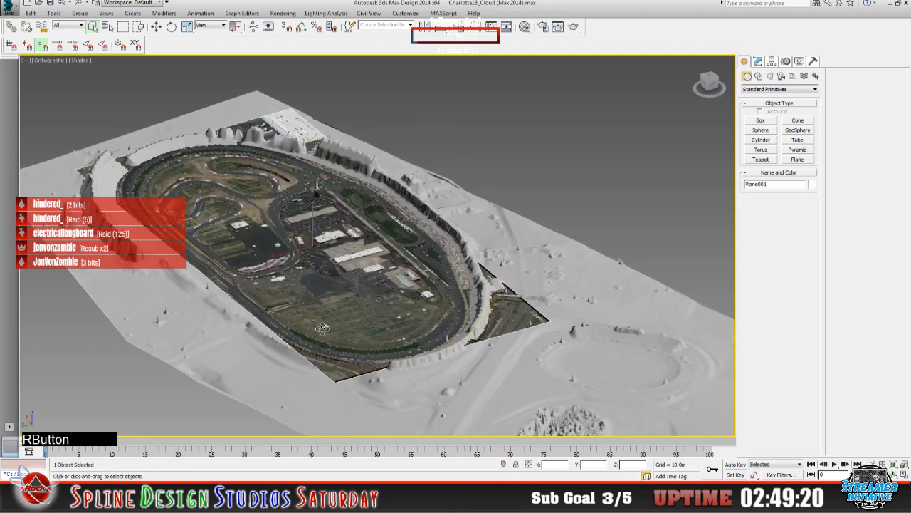
- Hide the aerial image plane and examine the cones, blue line and small spike on the bare mesh along the front straight
left_click(346, 293)
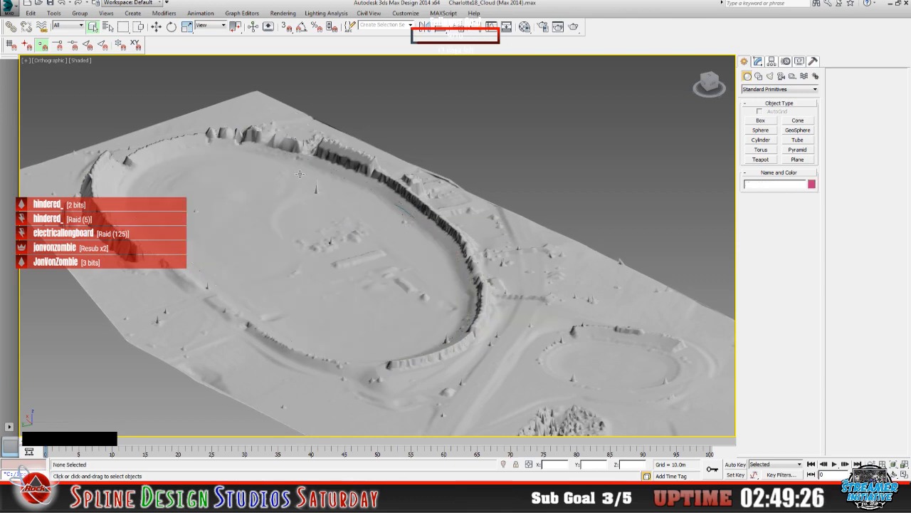
middle_click(400, 230)
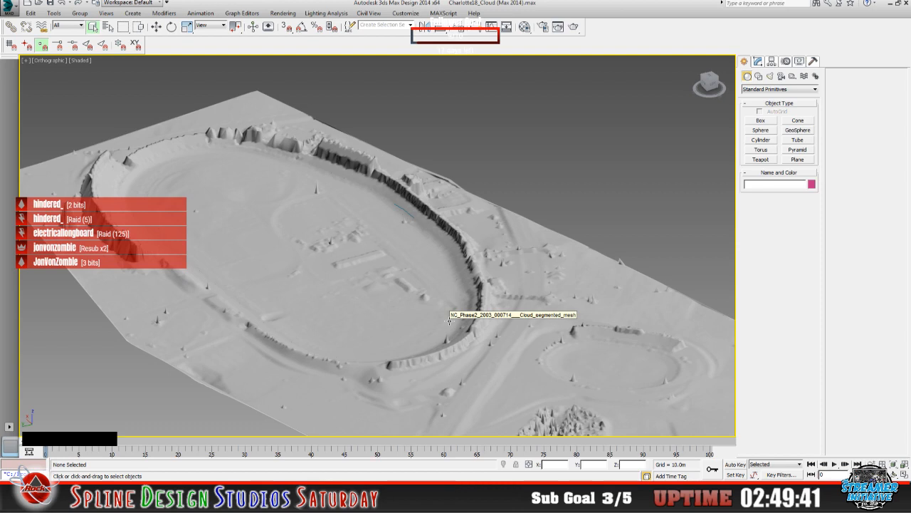
scroll(391, 257, "up", 5)
middle_click_drag(390, 241, 378, 312)
scroll(378, 312, "up", 3)
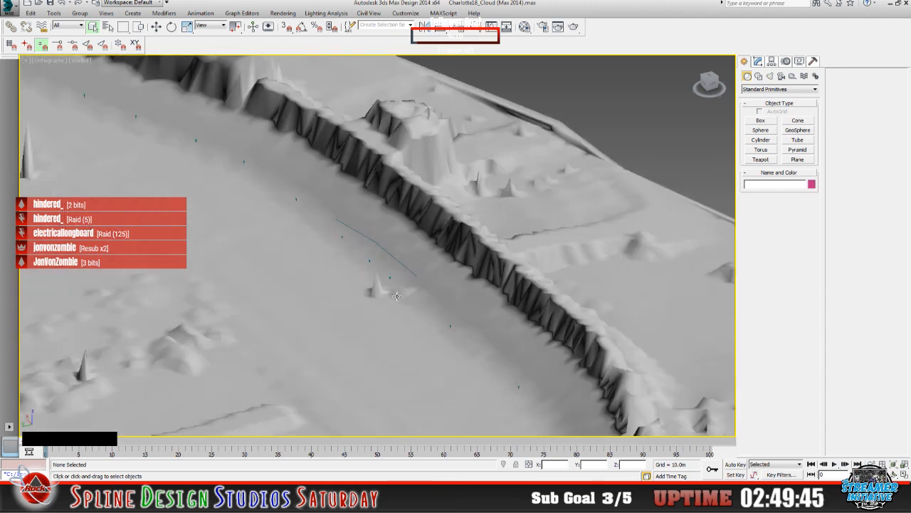
scroll(397, 296, "up", 3)
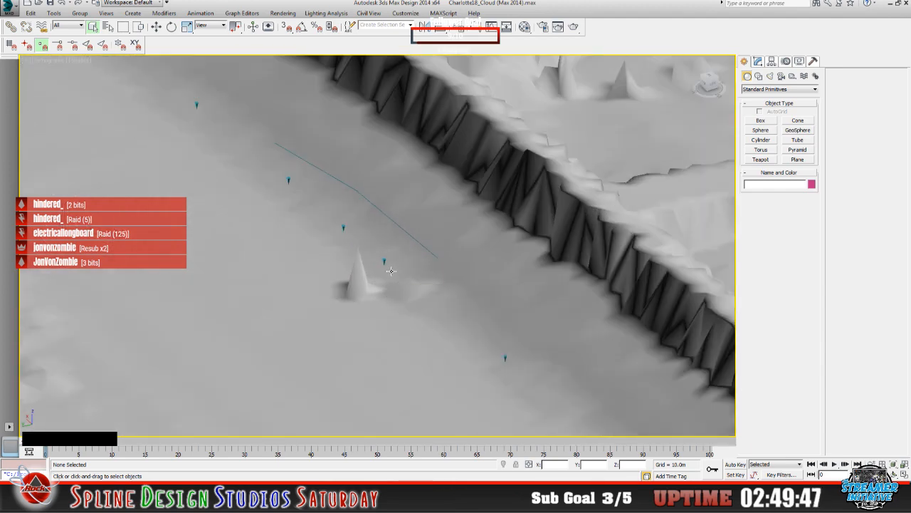
scroll(390, 271, "up", 4)
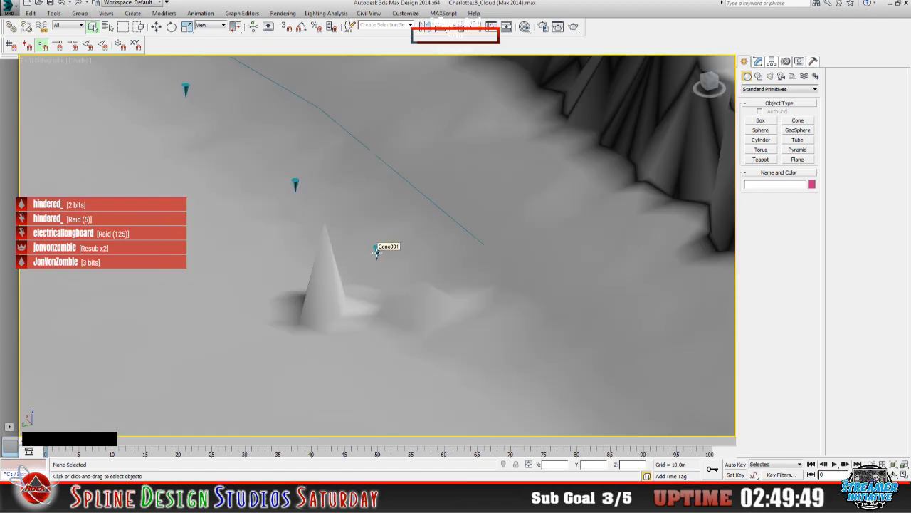
scroll(377, 251, "down", 3)
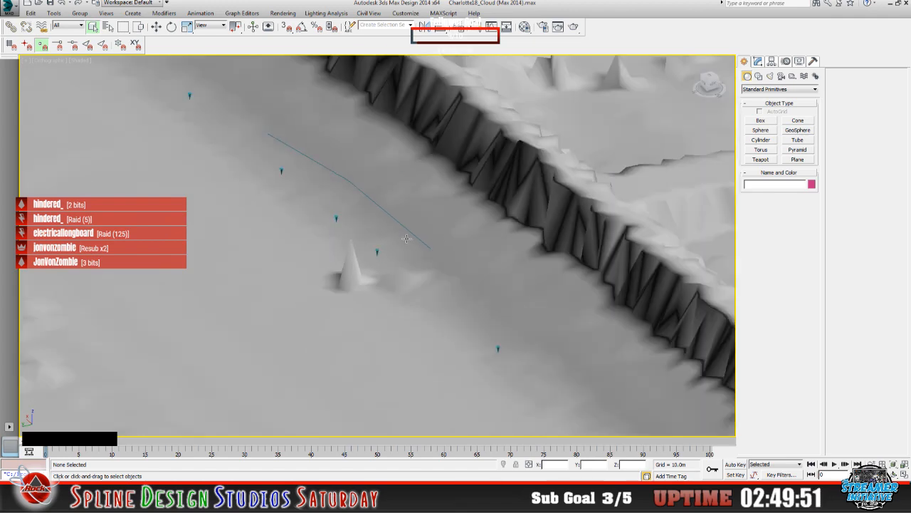
scroll(388, 240, "down", 4)
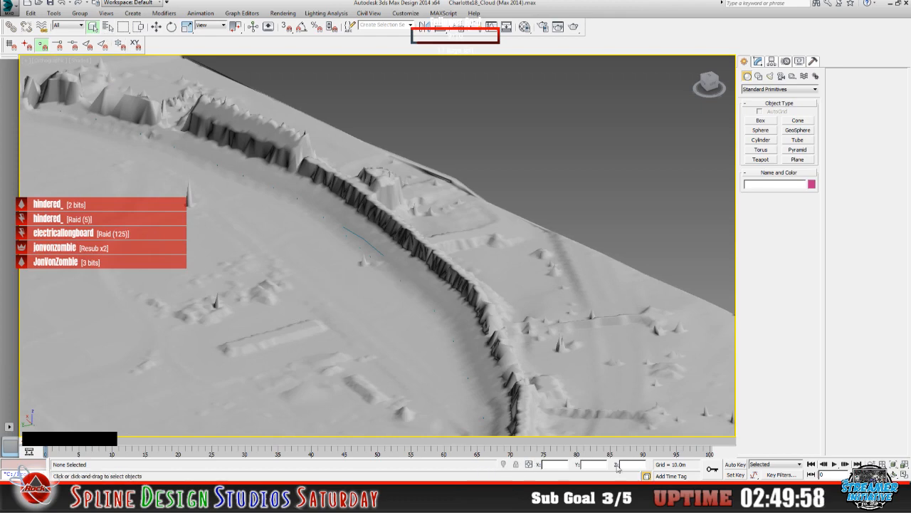
- Unhide the aerial image plane Plane001
left_click(108, 26)
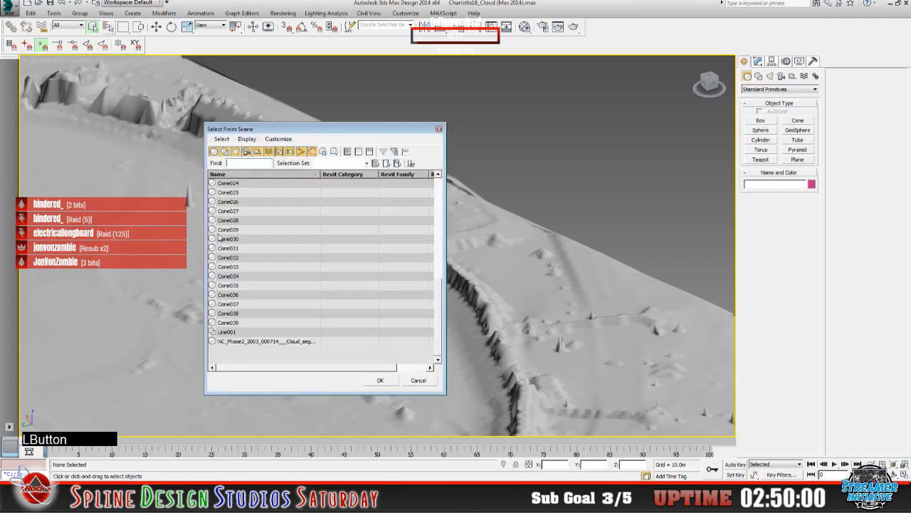
left_click(423, 379)
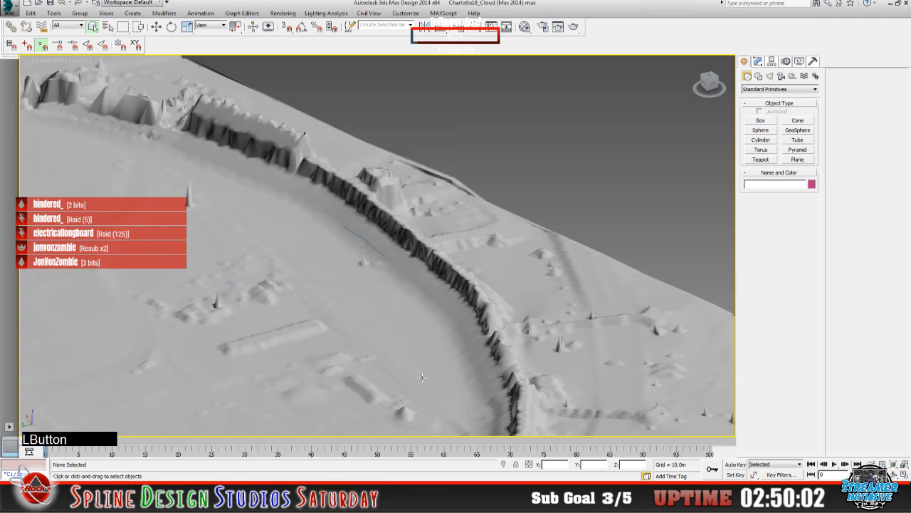
right_click(474, 142)
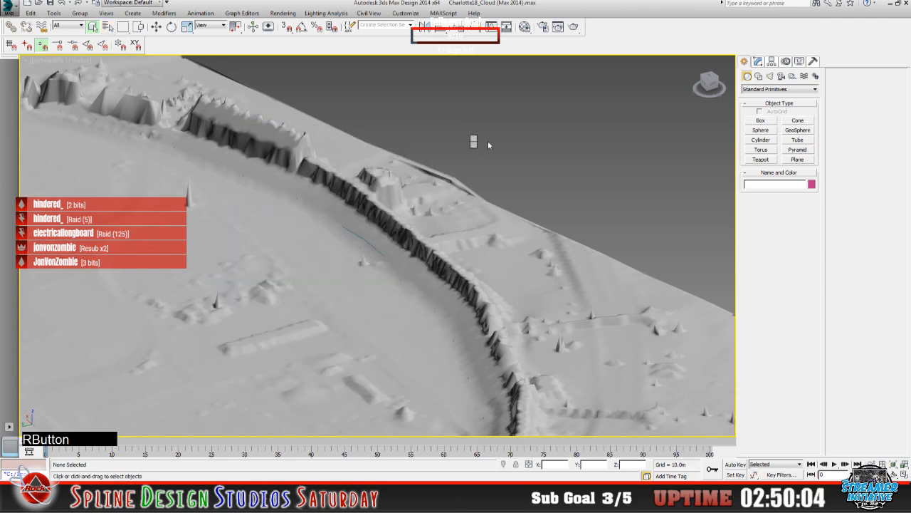
left_click(493, 93)
left_click(260, 183)
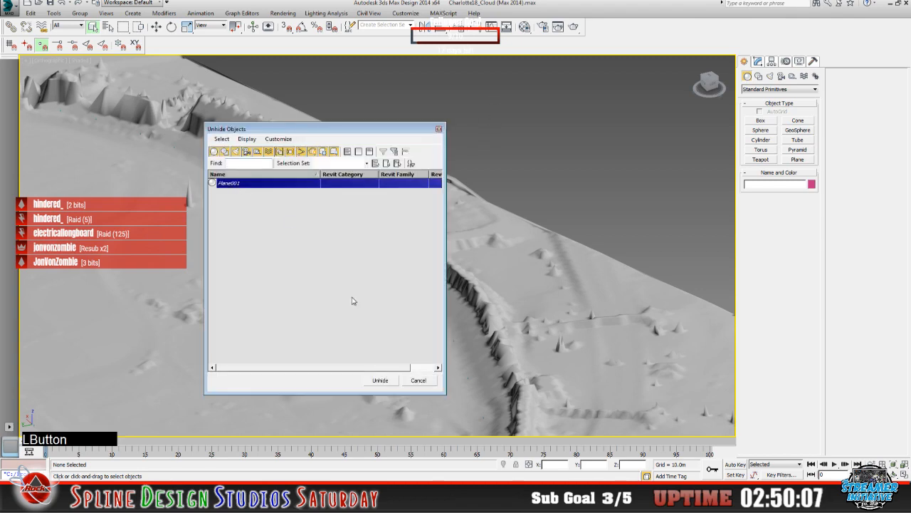
left_click(382, 381)
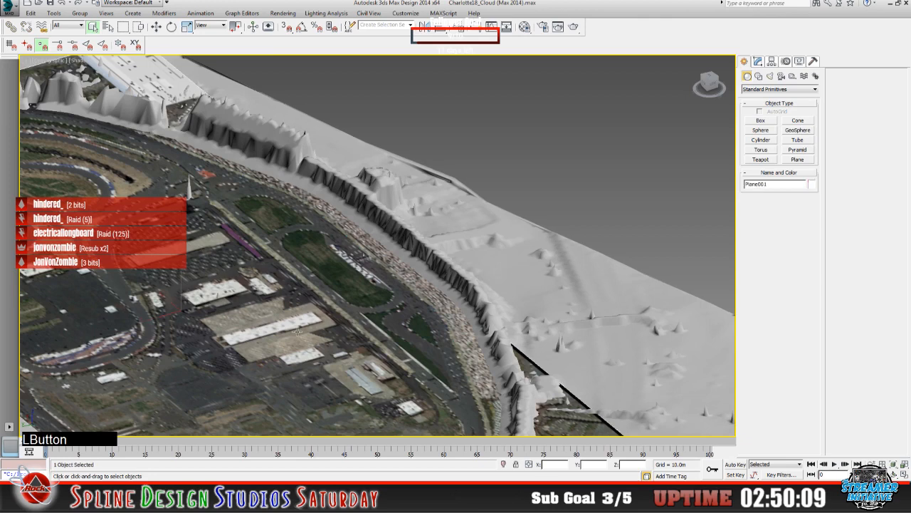
- Move the aerial image plane vertically down through the terrain mesh in stages, to about Z -16.1 m
left_click(156, 27)
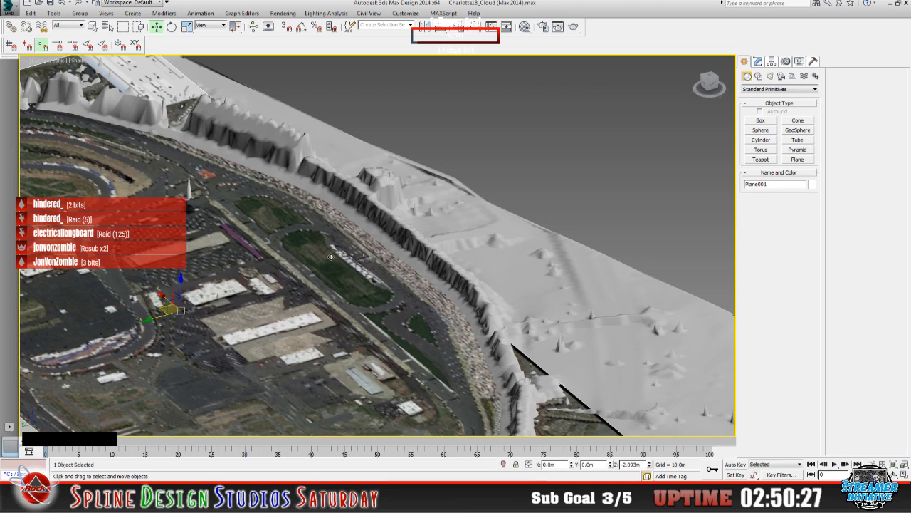
left_click(484, 251)
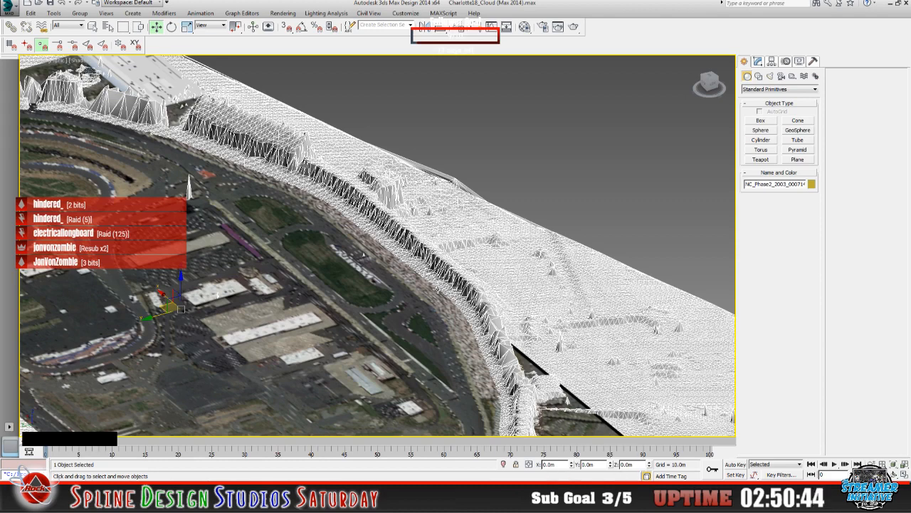
left_click(254, 322)
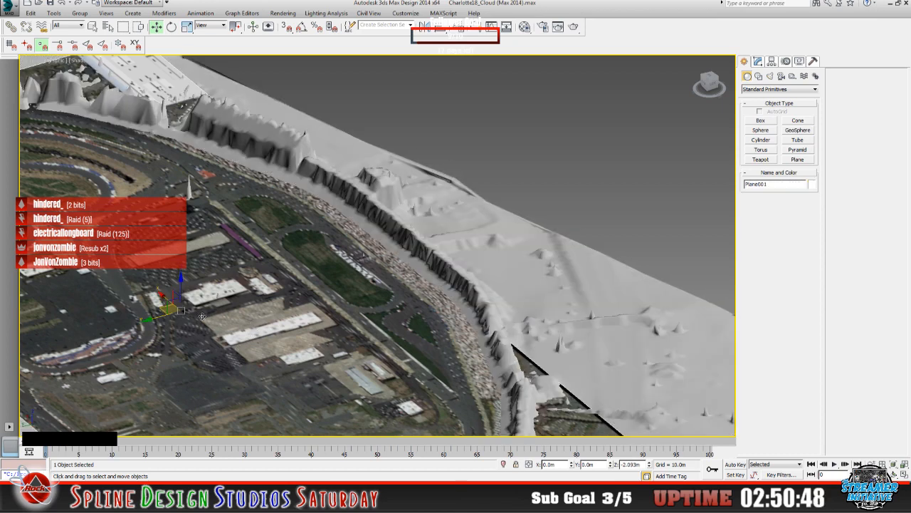
mouse_move(180, 292)
left_mouse_down()
mouse_move(180, 305)
mouse_move(184, 297)
left_mouse_up()
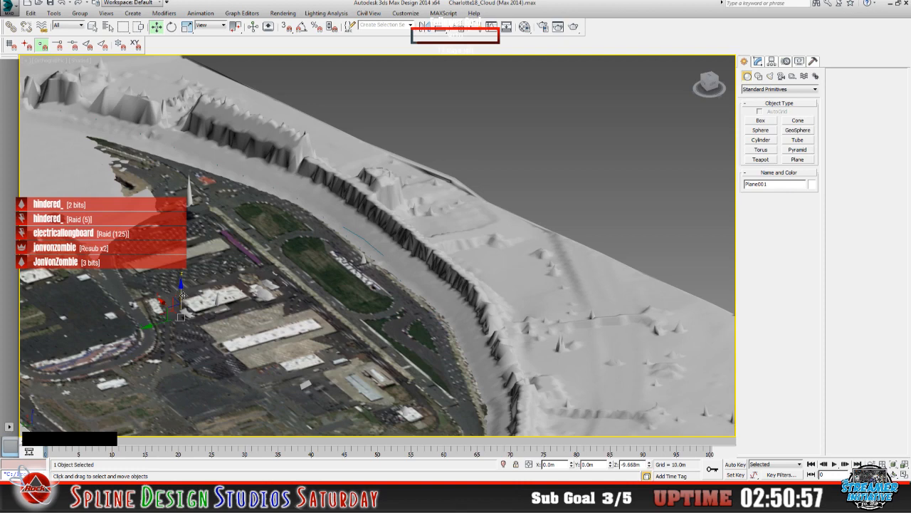
left_click_drag(178, 294, 184, 314)
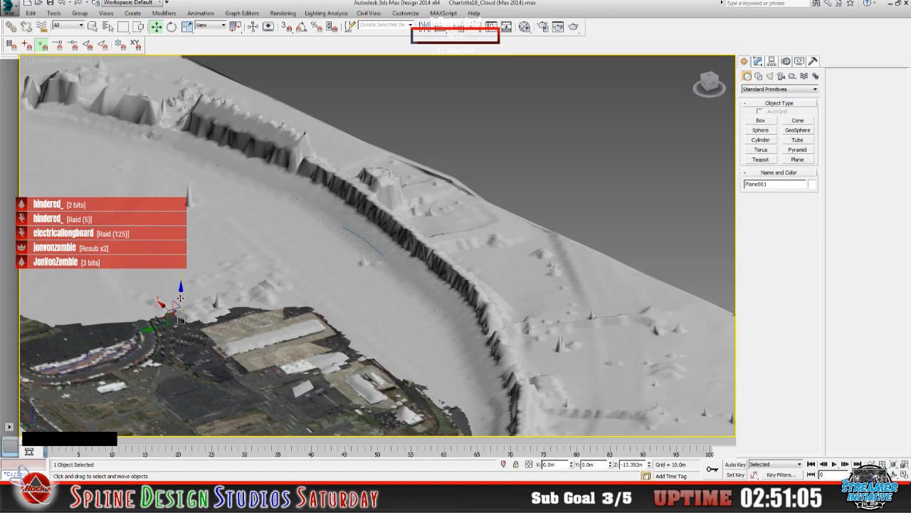
left_click_drag(184, 300, 186, 302)
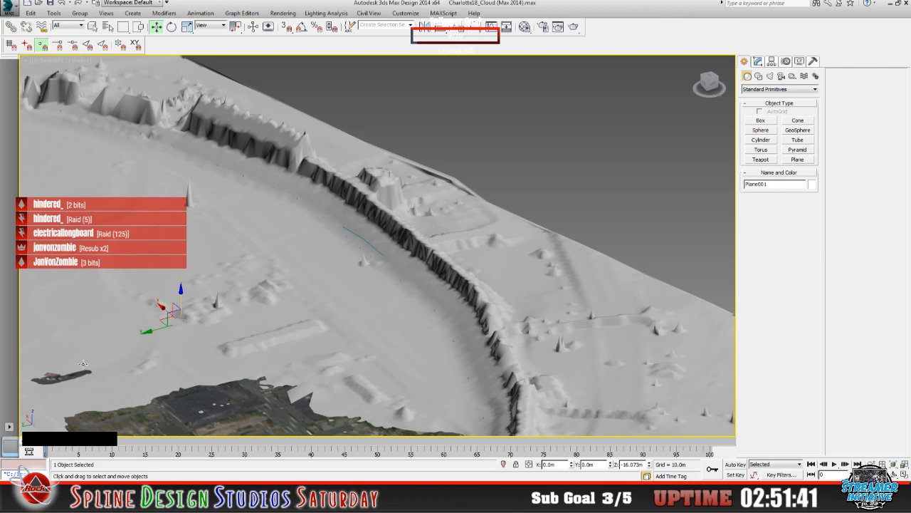
left_click(551, 190)
- Raise the aerial image plane to about Z -9.2 m, and lower it again in stages to about Z -13.9 m
mouse_move(182, 307)
left_mouse_down()
mouse_move(182, 298)
mouse_move(182, 305)
left_mouse_up()
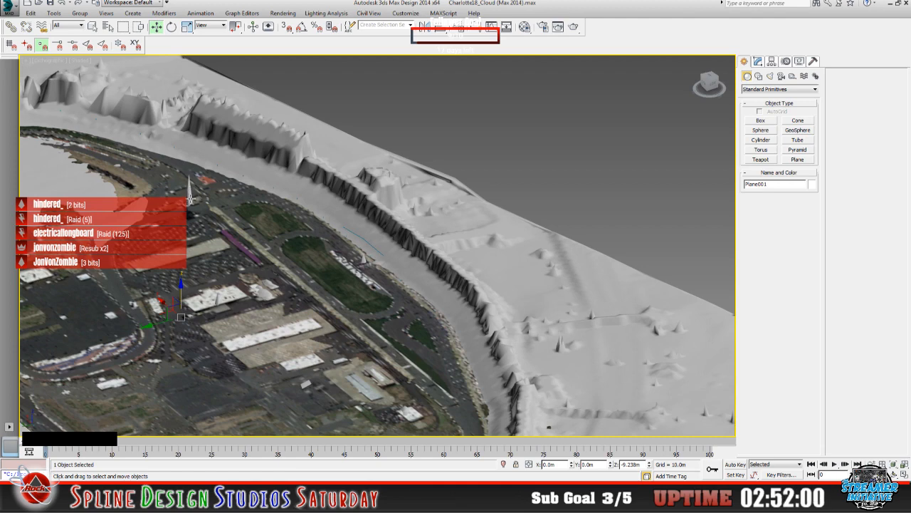
mouse_move(182, 299)
left_mouse_down()
mouse_move(180, 282)
mouse_move(181, 313)
mouse_move(180, 288)
mouse_move(179, 301)
left_mouse_up()
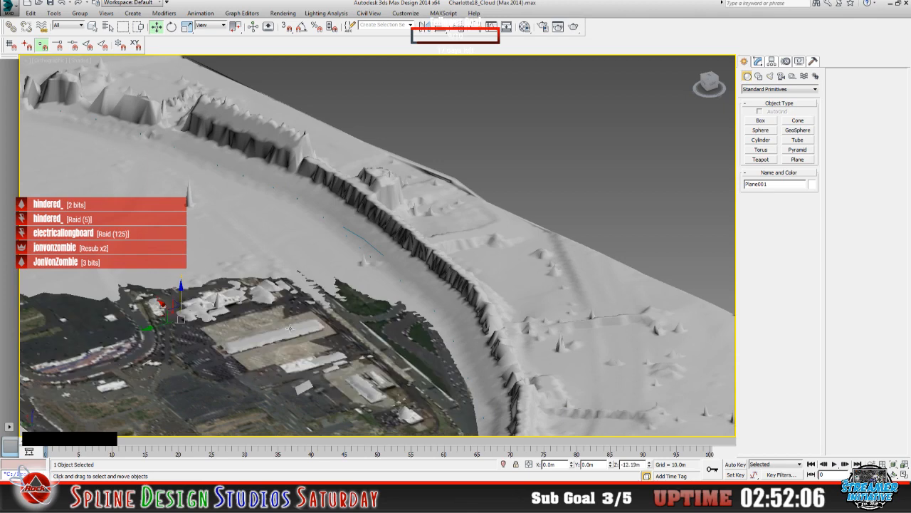
left_click_drag(182, 306, 333, 386)
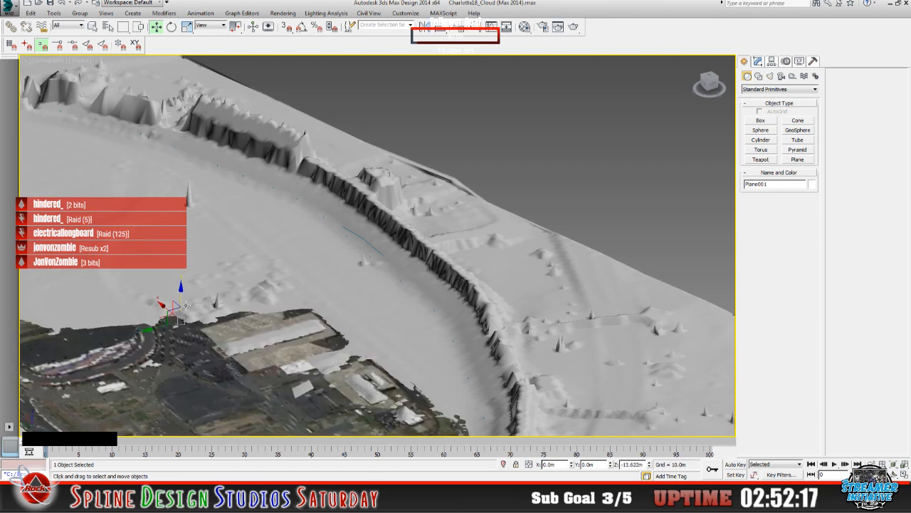
mouse_move(184, 306)
left_mouse_down()
mouse_move(181, 297)
mouse_move(178, 310)
left_mouse_up()
- Examine from several sides where the partly sunken aerial image cuts through the infield and track banking of the terrain mesh
scroll(228, 321, "down", 3)
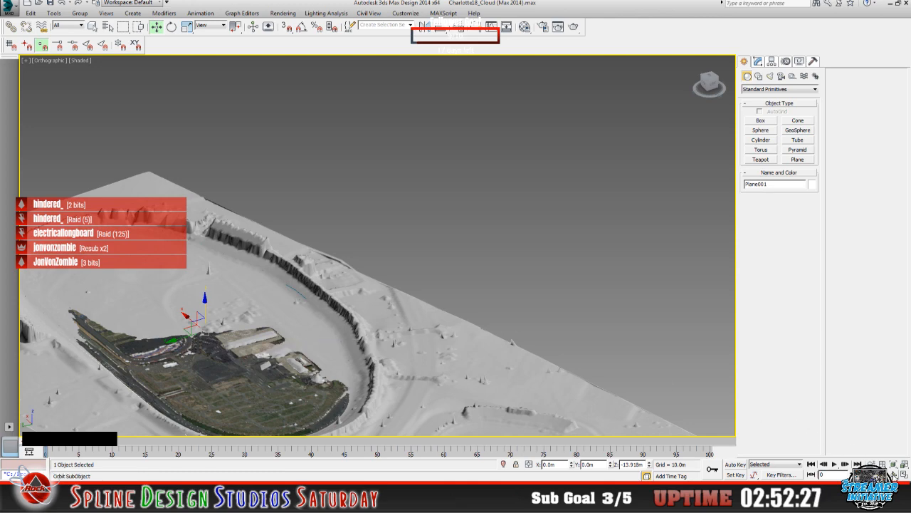
left_click(894, 474)
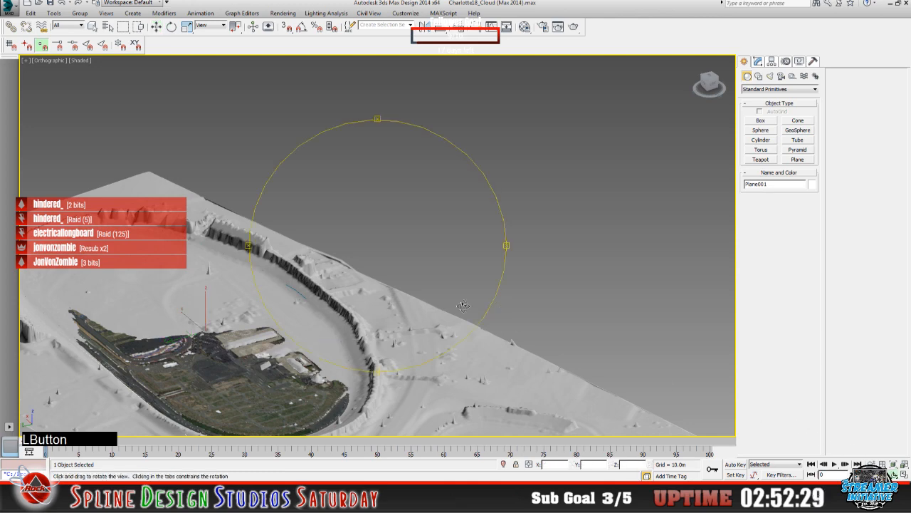
left_click_drag(463, 306, 325, 342)
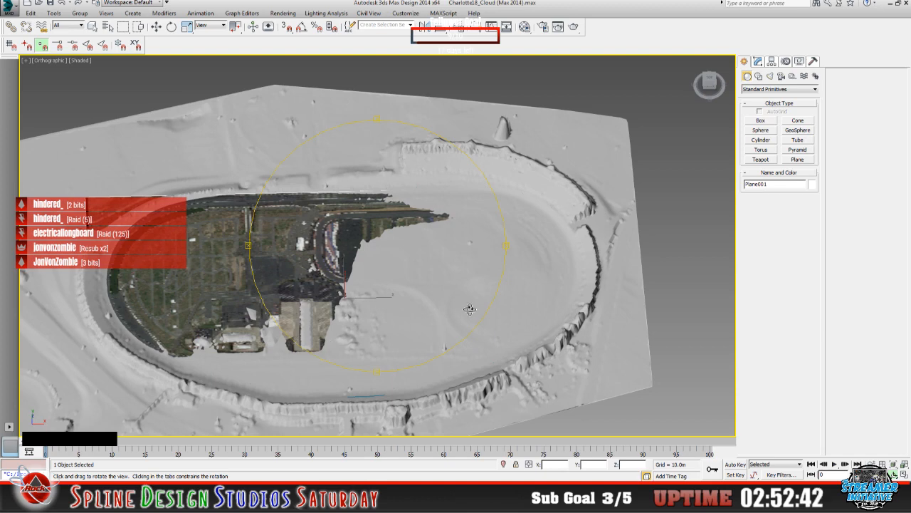
left_click_drag(404, 287, 328, 288)
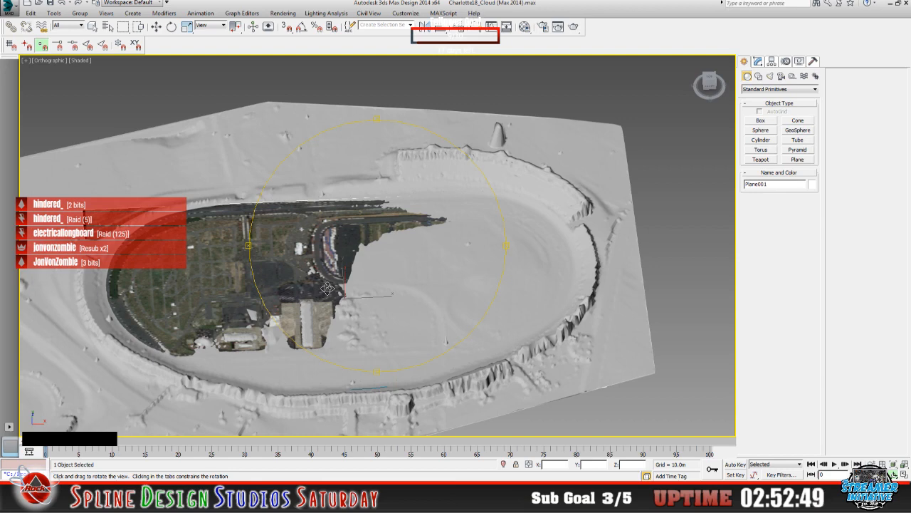
left_click_drag(346, 311, 368, 294)
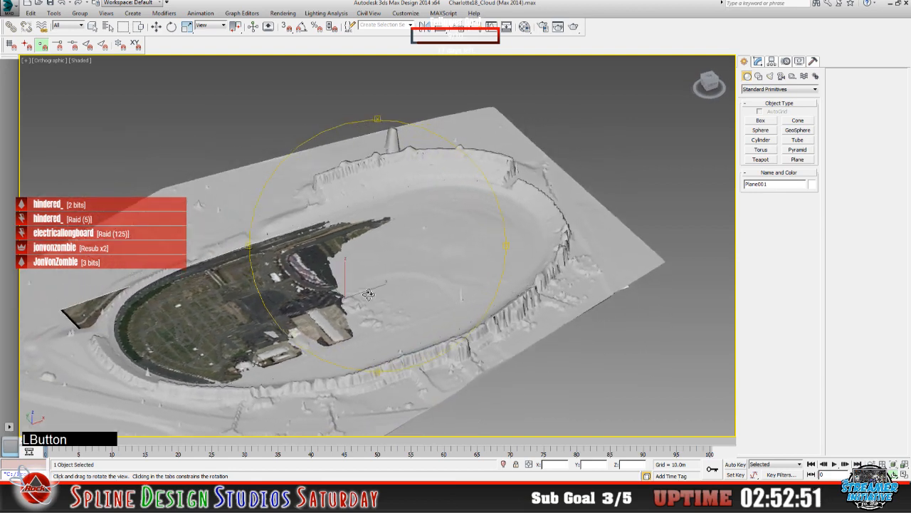
middle_click_drag(377, 272, 398, 263)
left_click_drag(349, 288, 357, 285)
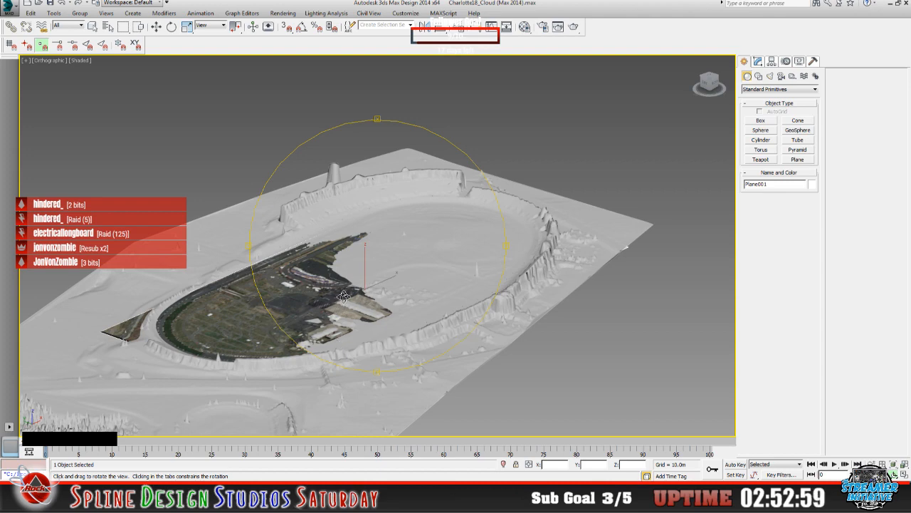
left_click_drag(324, 297, 382, 299)
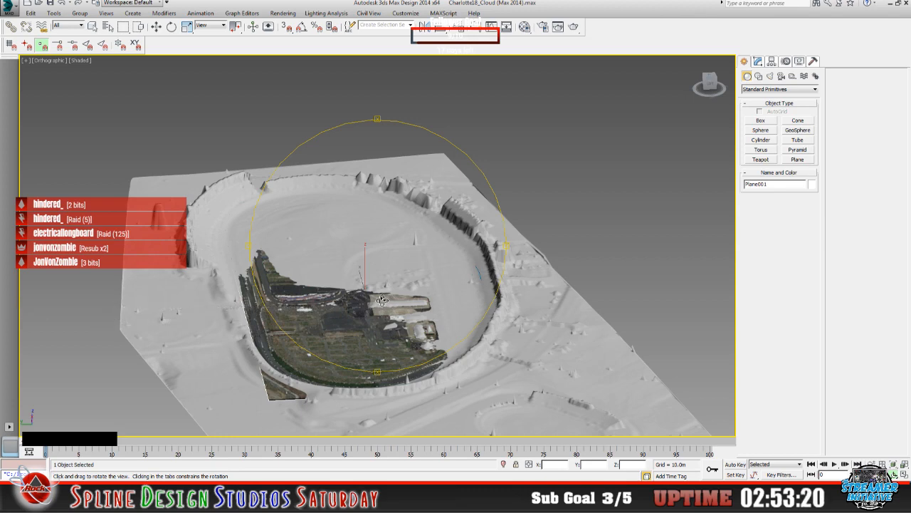
left_click_drag(382, 299, 388, 282)
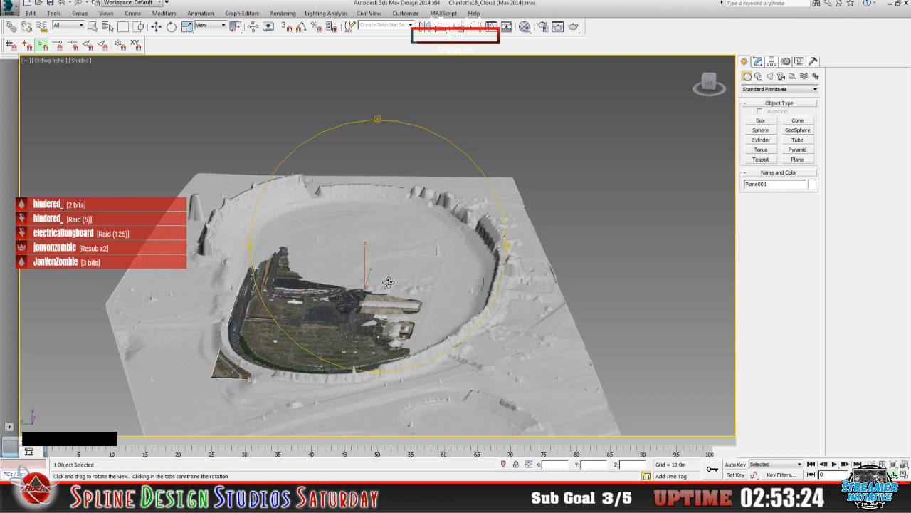
- Lower the aerial image plane completely beneath the terrain mesh, to about Z -26.9 m
left_click(156, 26)
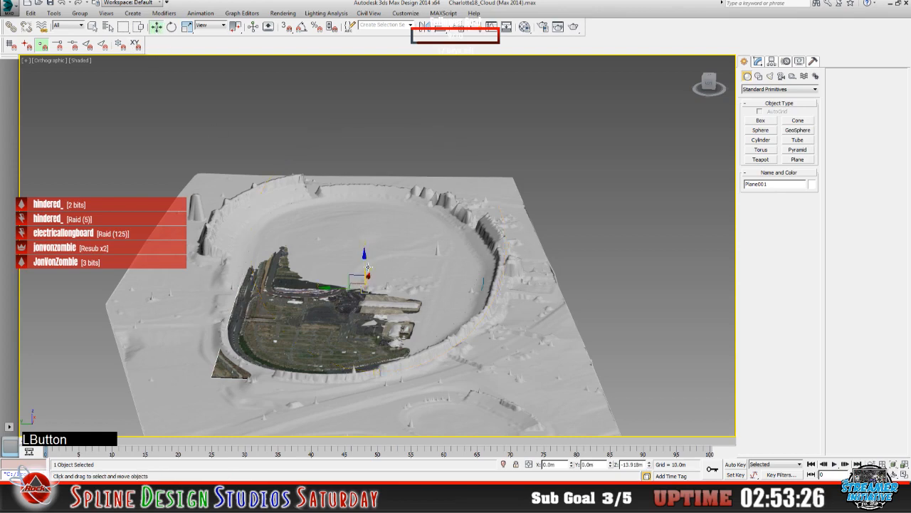
mouse_move(364, 264)
left_mouse_down()
mouse_move(364, 274)
mouse_move(367, 253)
mouse_move(365, 269)
left_mouse_up()
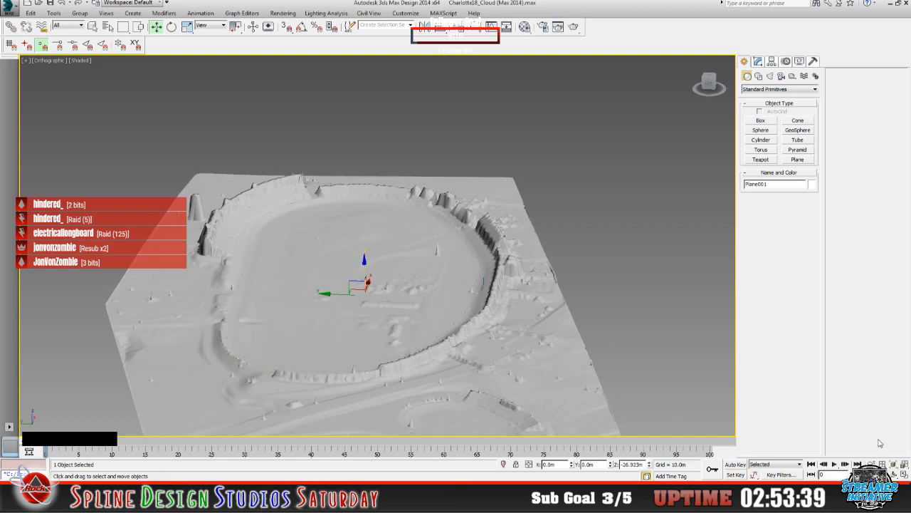
left_click(894, 474)
left_click_drag(404, 293, 432, 296)
scroll(459, 219, "up", 5)
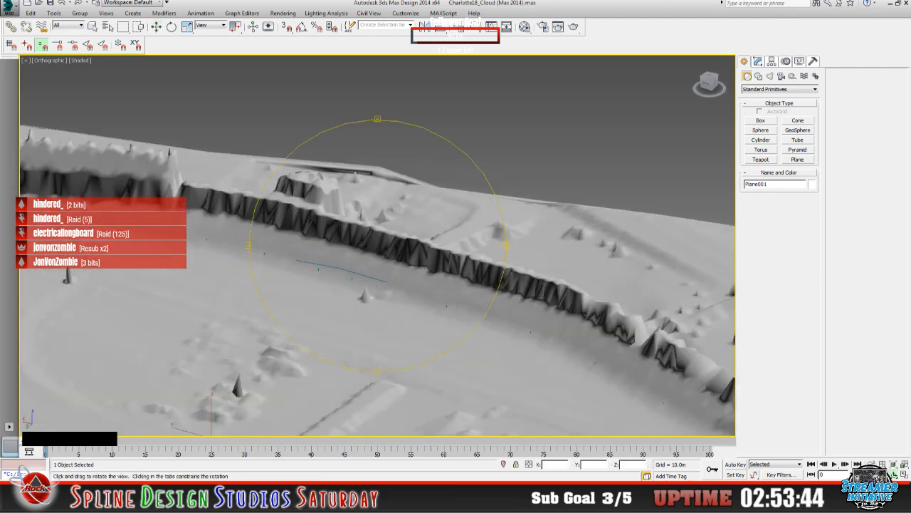
left_click(818, 496)
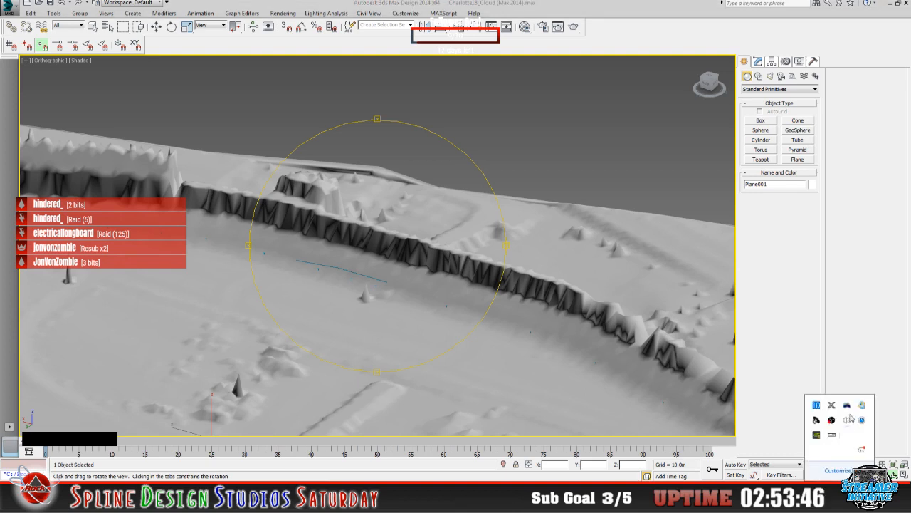
left_click(834, 406)
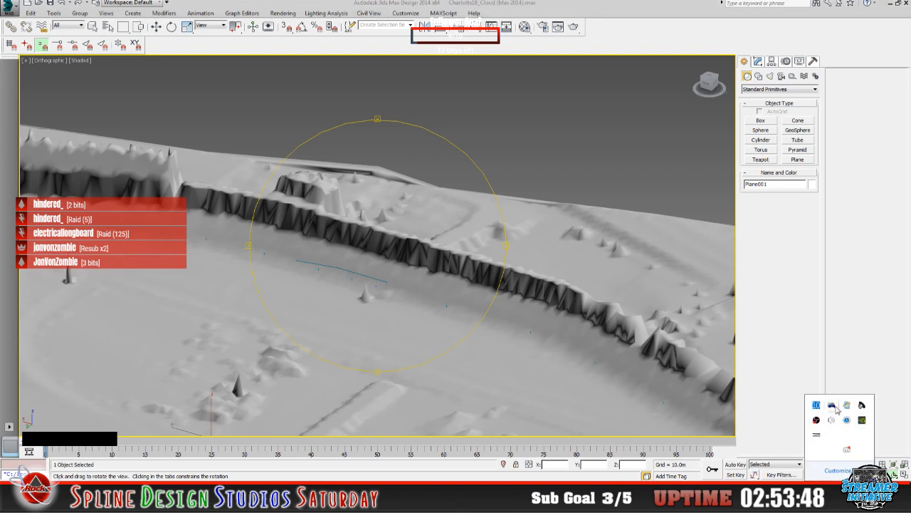
left_click(366, 17)
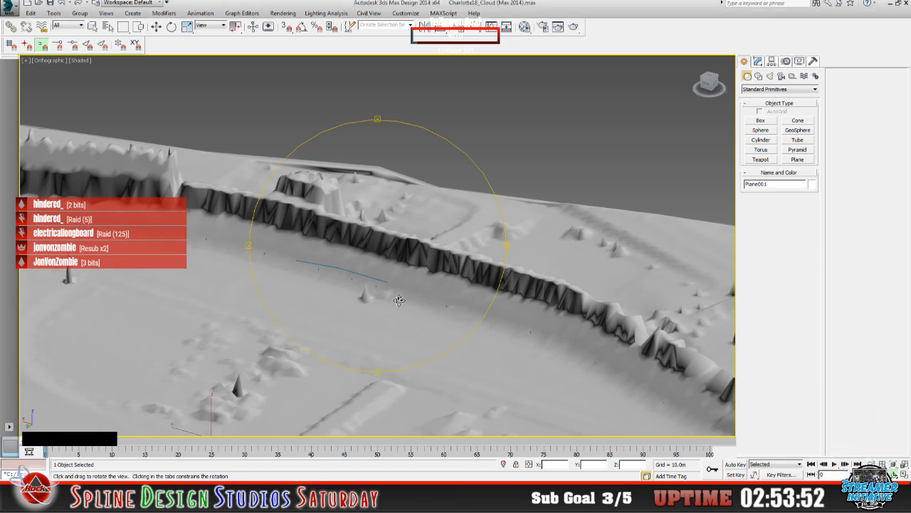
- Select the spline Line001 lying along the banking beside the cones, picking it by name from the scene objects
left_click_drag(398, 300, 368, 295)
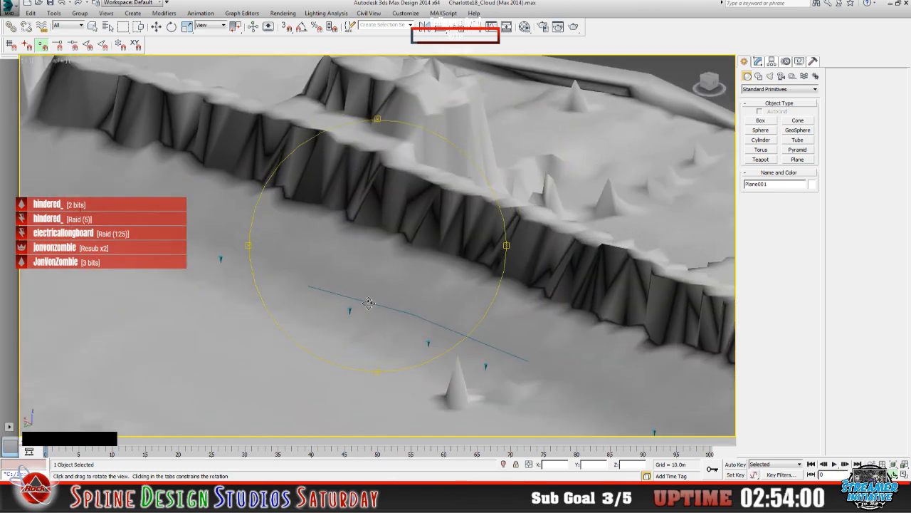
middle_click_drag(398, 323, 331, 293)
scroll(330, 293, "up", 3)
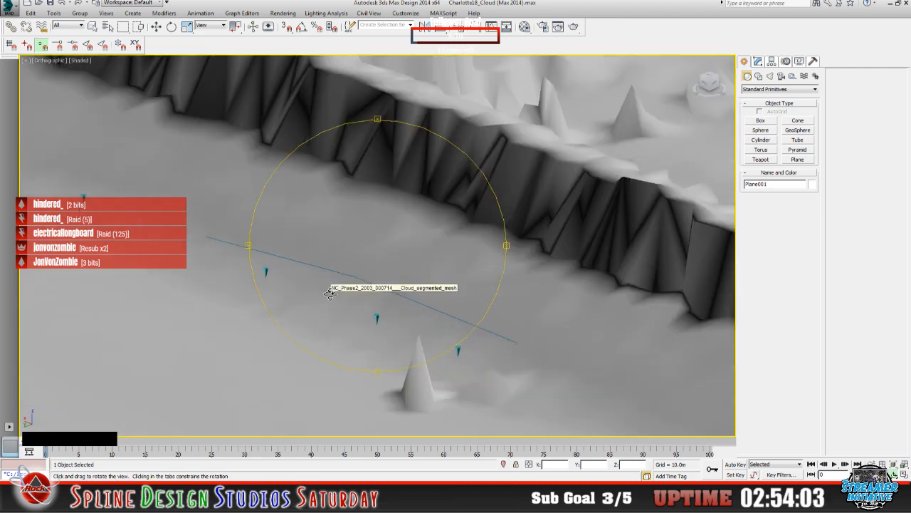
left_click(95, 27)
left_click(360, 278)
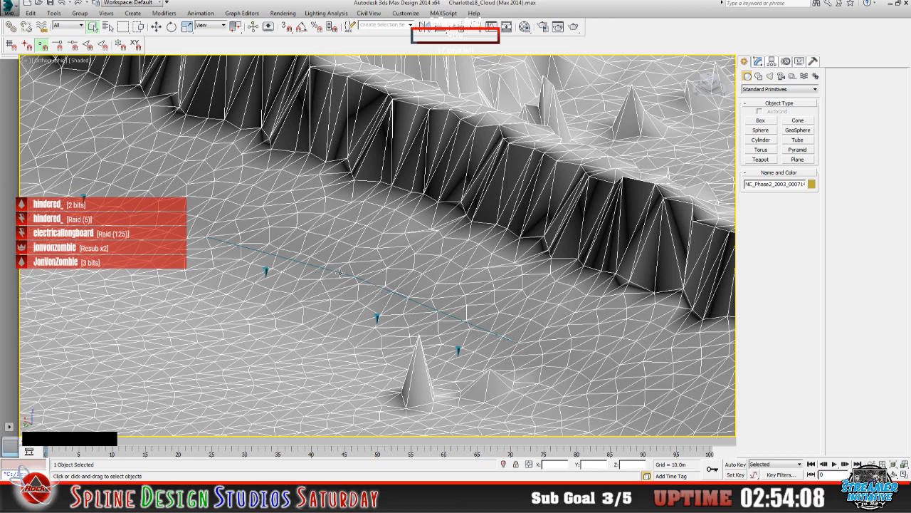
left_click(338, 272)
left_click(107, 30)
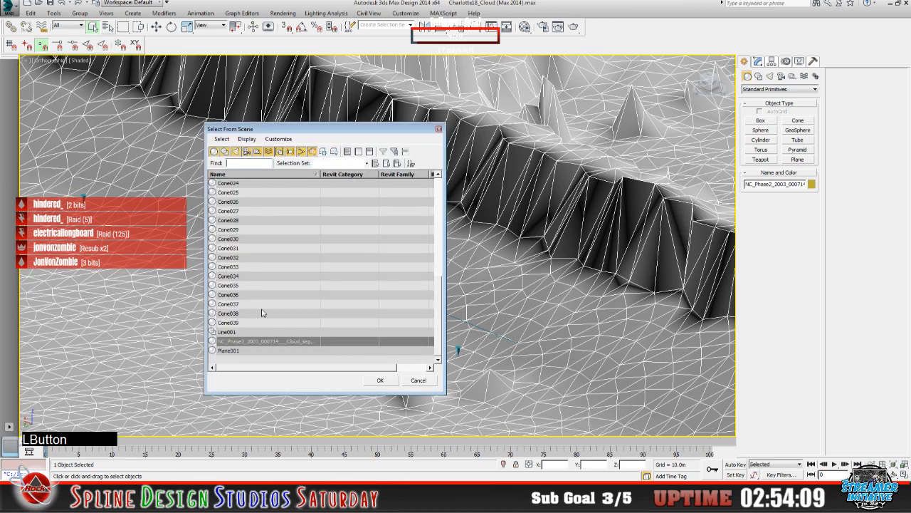
left_click(233, 332)
left_click(380, 380)
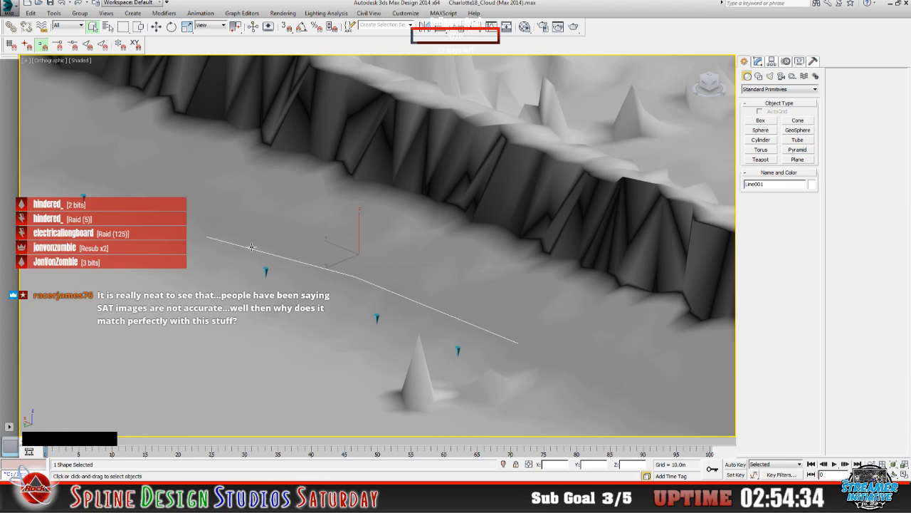
- Select the aerial image plane Plane001 by name and raise it vertically to about Z -7.7 m
left_click(108, 27)
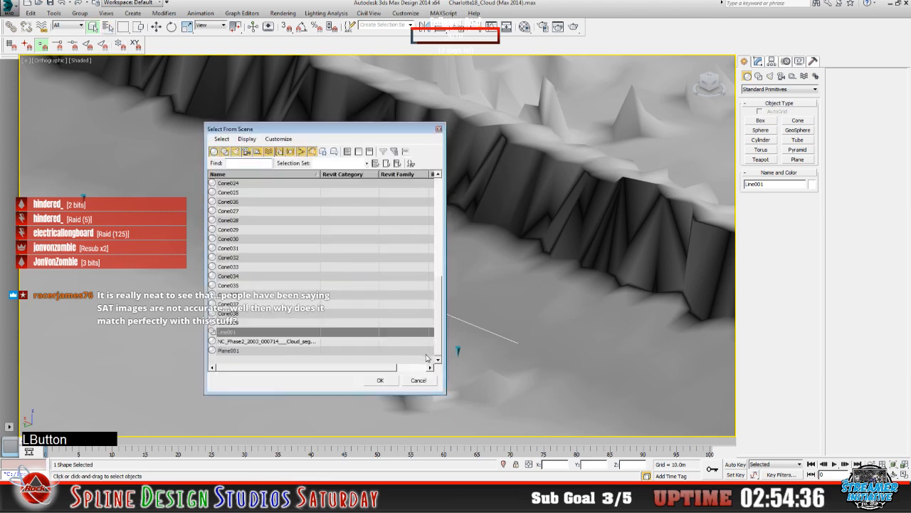
left_click(242, 350)
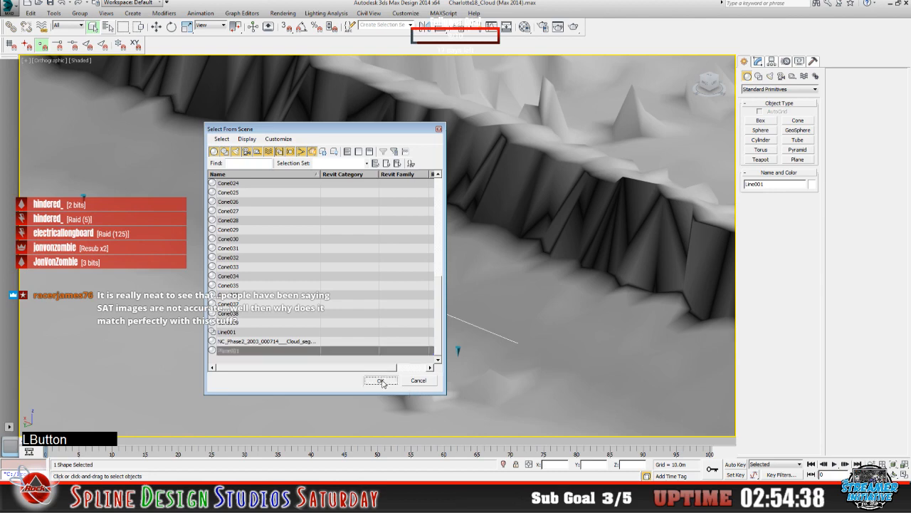
left_click(380, 380)
middle_click_drag(348, 332, 284, 374, "alt")
key("w")
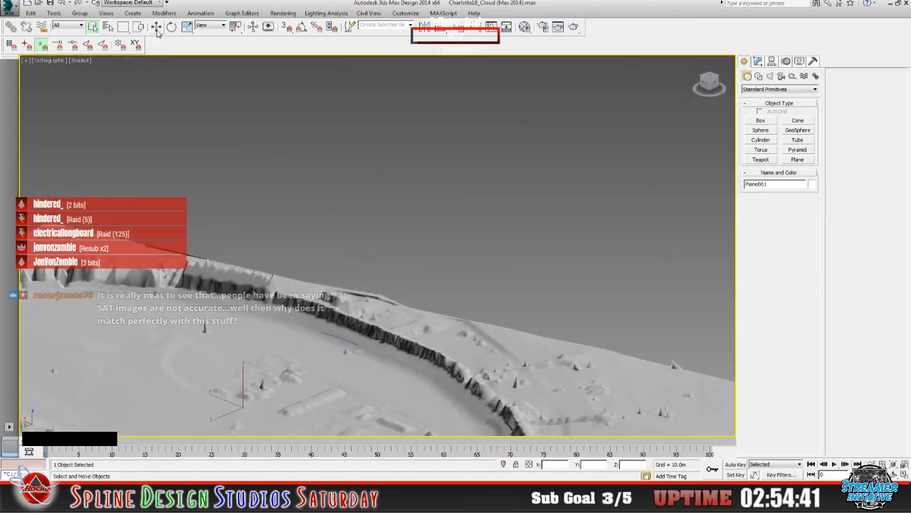
left_click(237, 390)
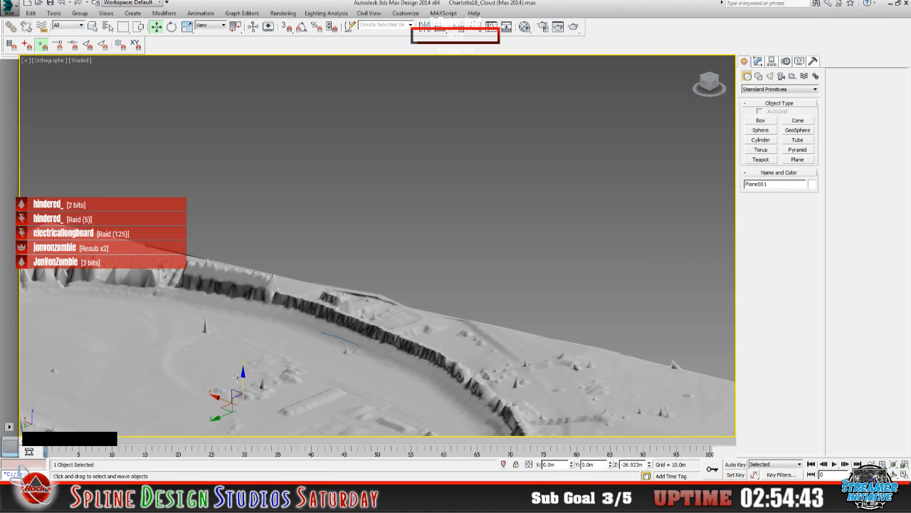
left_click_drag(242, 377, 242, 364)
- Examine how the raised aerial image meets the cones, the spline and the terrain spikes along the outer edge of the front stretch
scroll(306, 349, "up", 6)
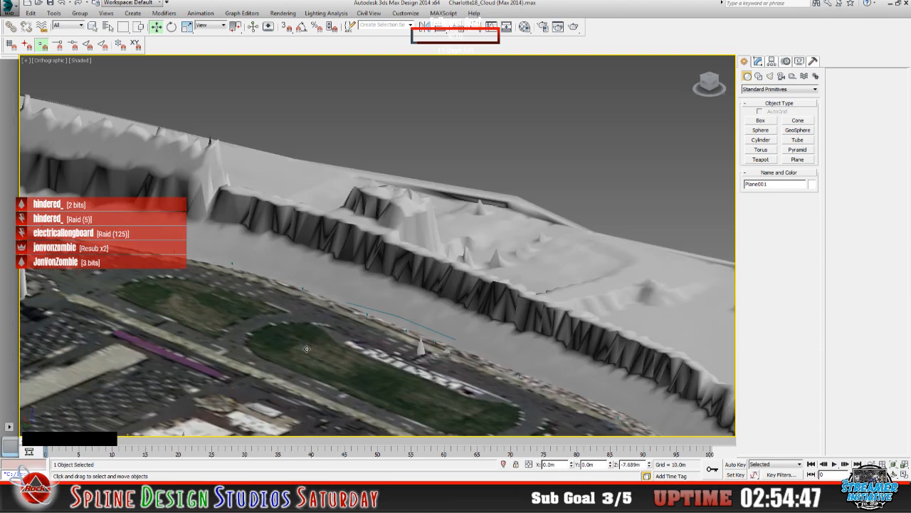
scroll(304, 354, "down", 6)
middle_click_drag(277, 357, 256, 301)
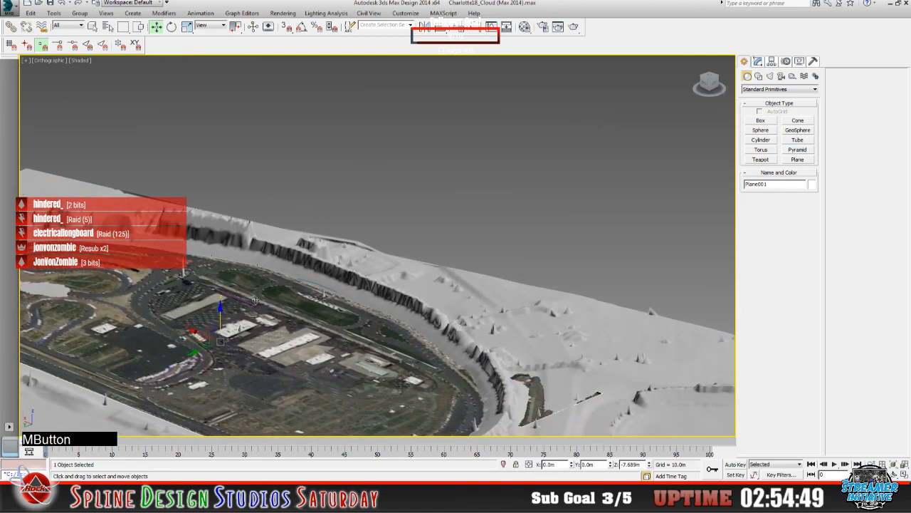
scroll(251, 317, "up", 5)
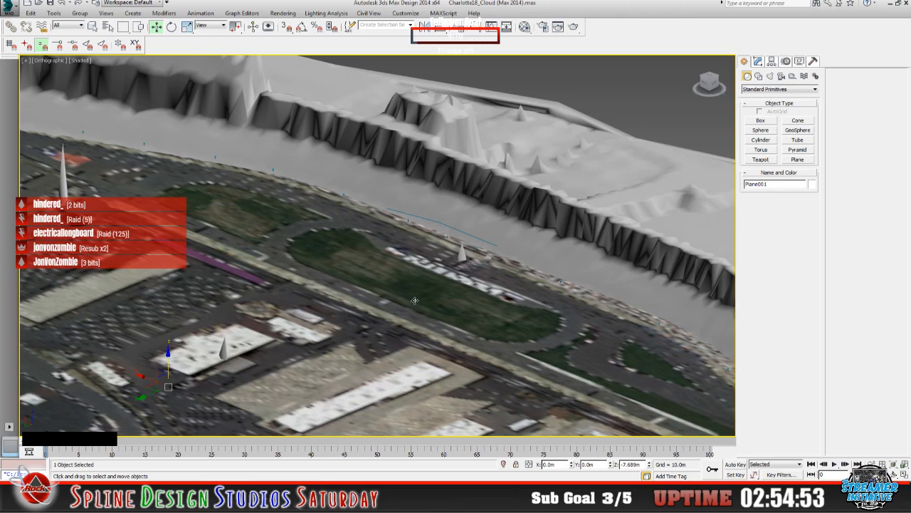
scroll(420, 296, "up", 2)
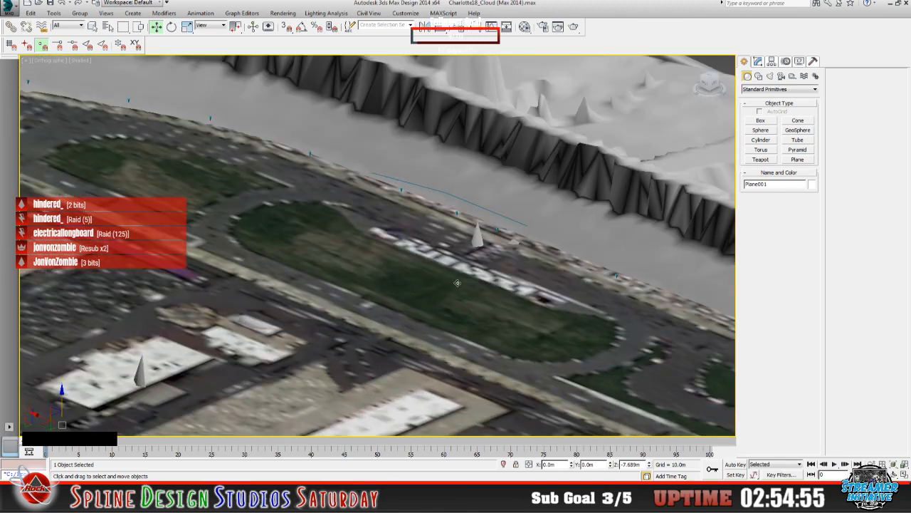
middle_click_drag(457, 283, 308, 325)
scroll(318, 302, "up", 3)
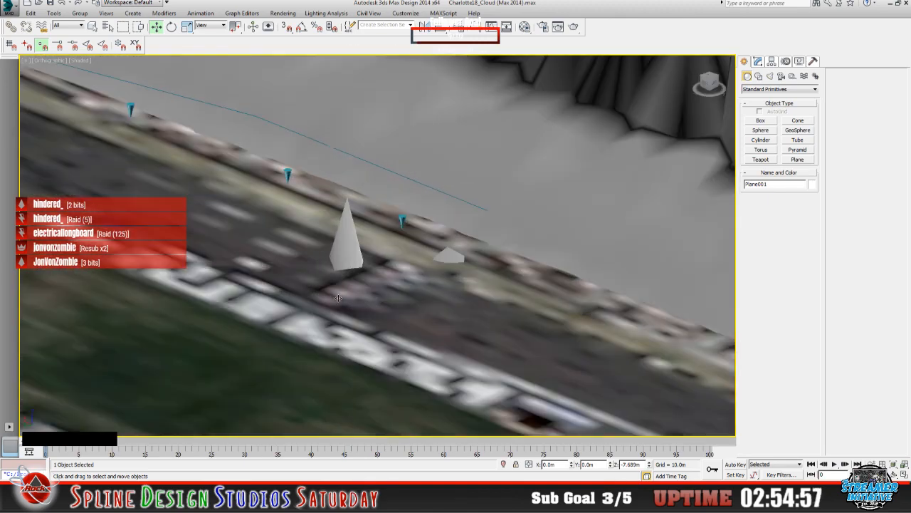
middle_click_drag(469, 345, 311, 310, "alt")
scroll(311, 309, "up", 3)
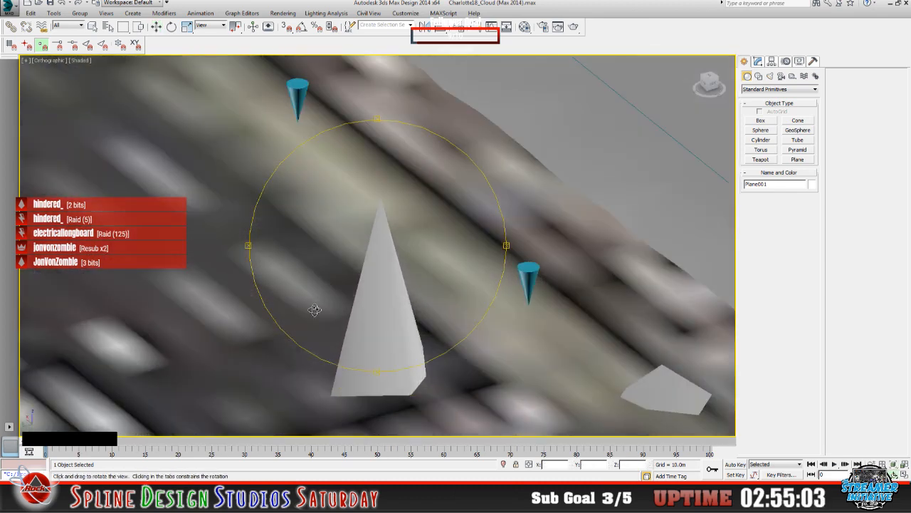
middle_click_drag(382, 297, 211, 280)
scroll(214, 285, "up", 2)
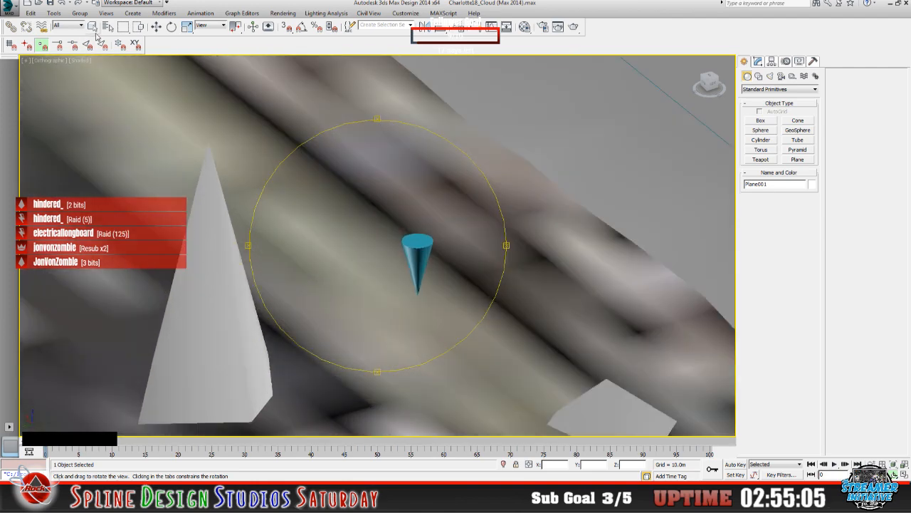
- Select the cone beside the tall terrain spike and inspect its tip against the aerial image up close and at an angle
left_click(156, 26)
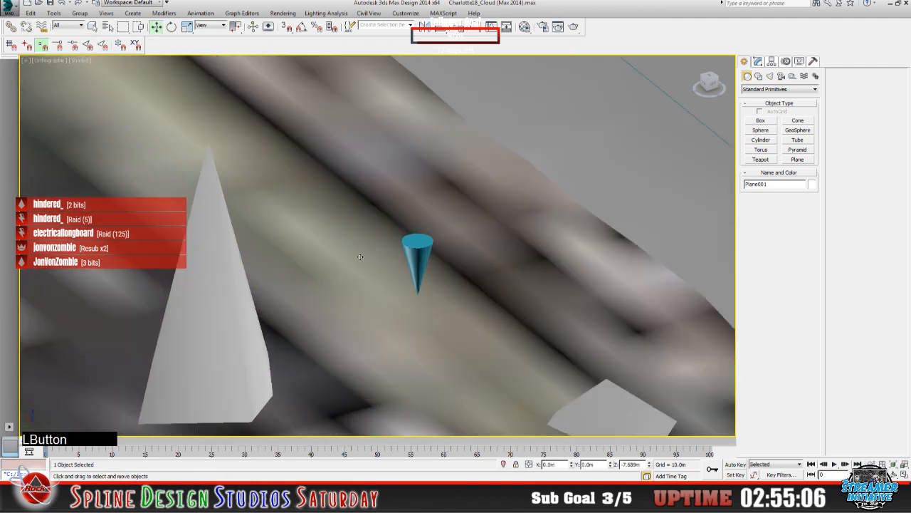
left_click(424, 258)
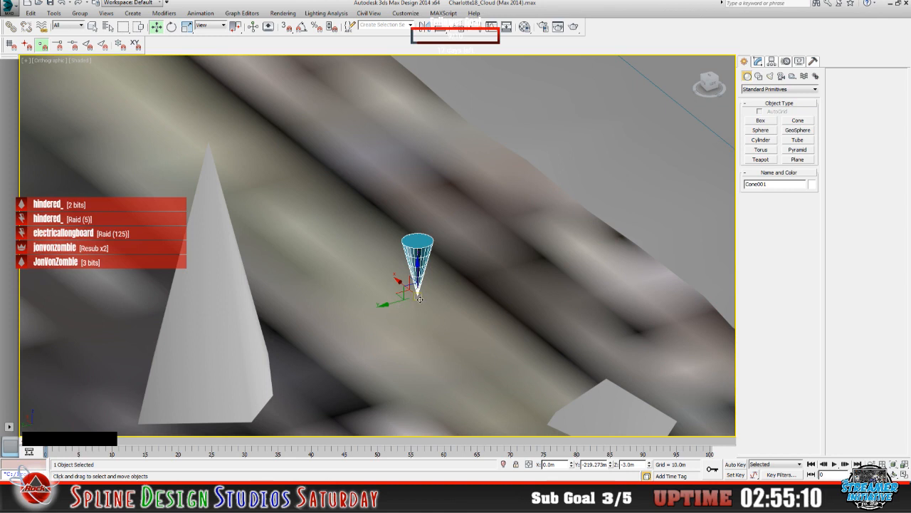
scroll(425, 313, "up", 4)
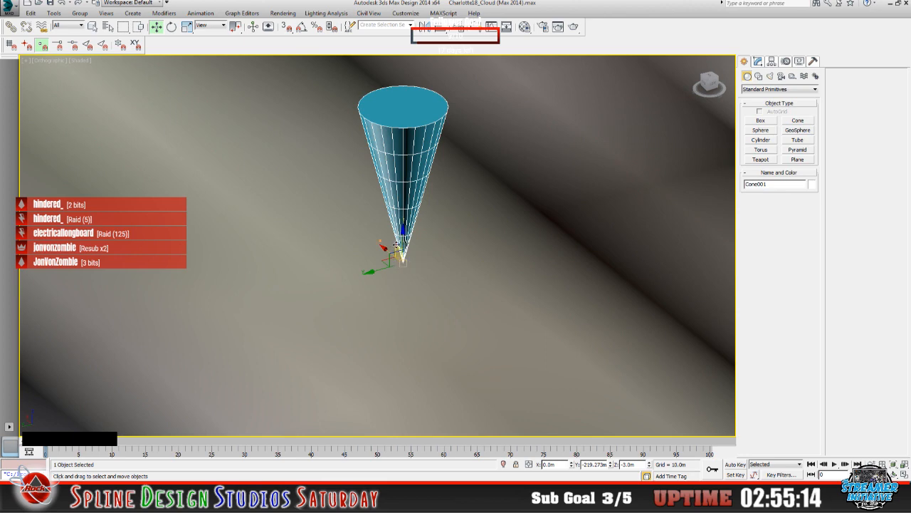
scroll(403, 257, "down", 8)
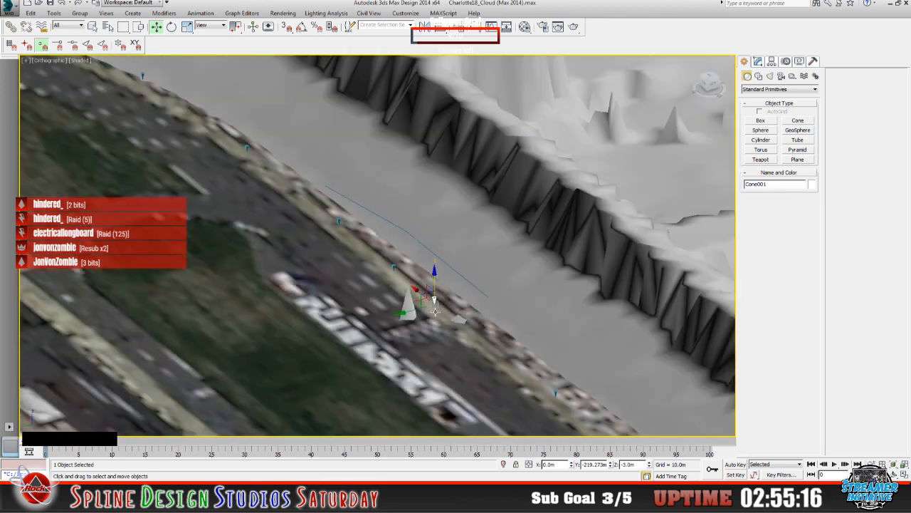
middle_click_drag(434, 311, 350, 286)
scroll(350, 286, "up", 3)
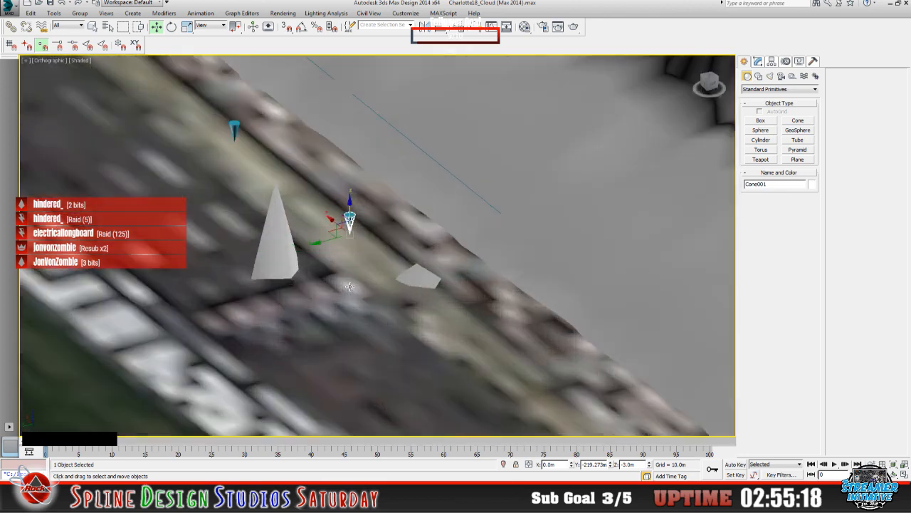
left_click(897, 475)
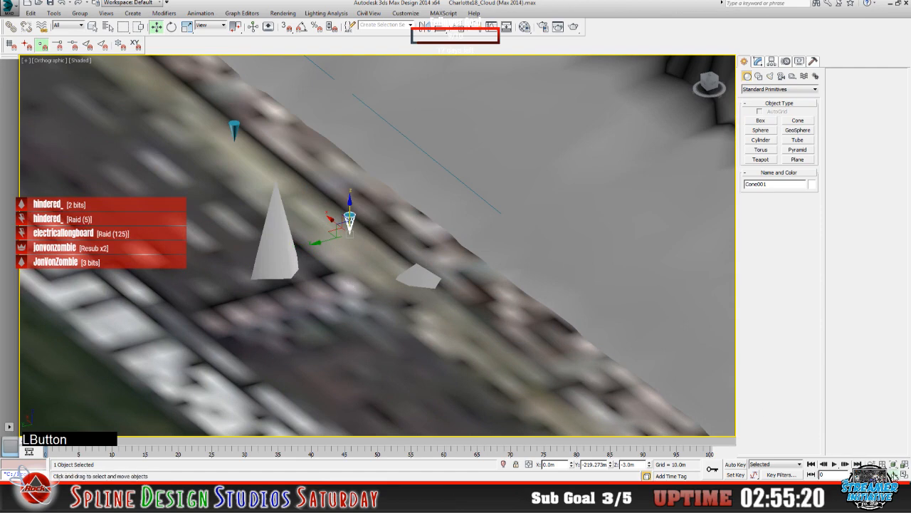
mouse_move(430, 311)
left_mouse_down()
mouse_move(400, 308)
mouse_move(433, 304)
mouse_move(367, 276)
mouse_move(360, 284)
left_mouse_up()
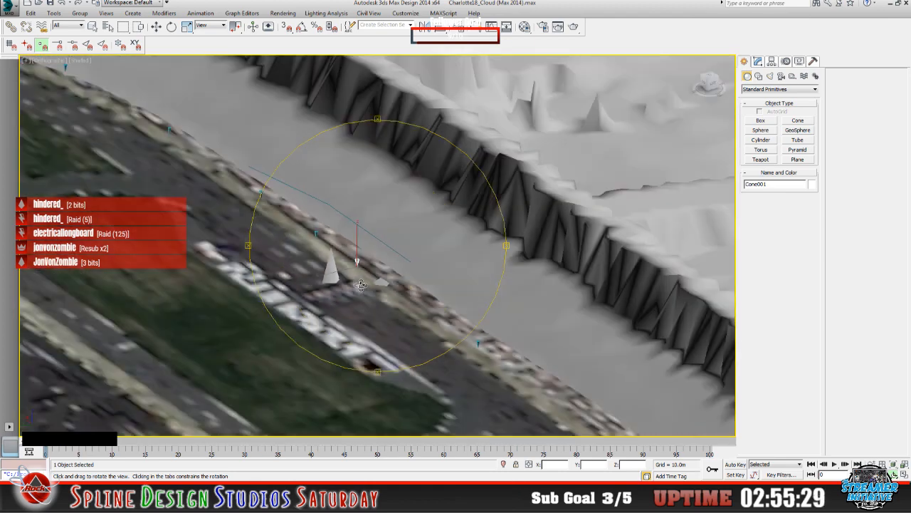
- Select the aerial image plane and raise it slightly to about Z -6.8 m
left_click(156, 26)
left_click(151, 366)
scroll(224, 324, "down", 6)
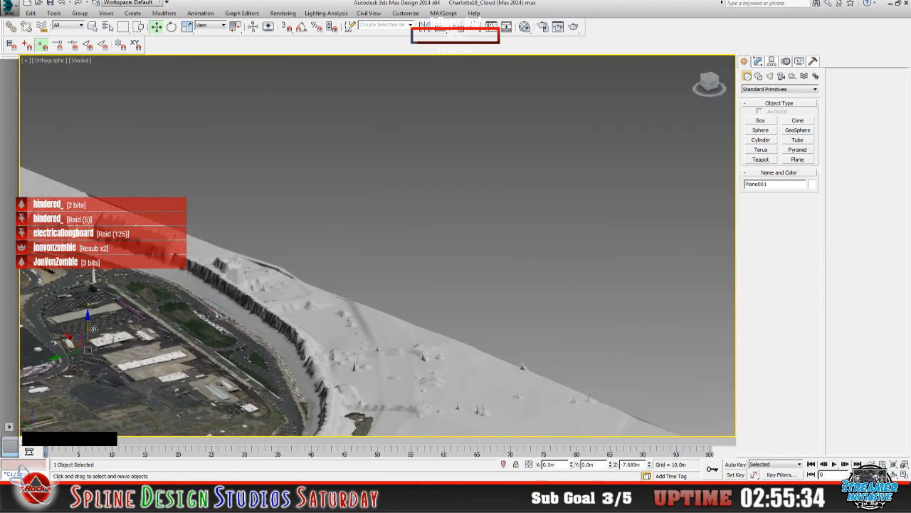
left_click_drag(92, 328, 85, 329)
- Select the cone beside the tall terrain spike again and check its height against the raised aerial image
scroll(117, 316, "up", 5)
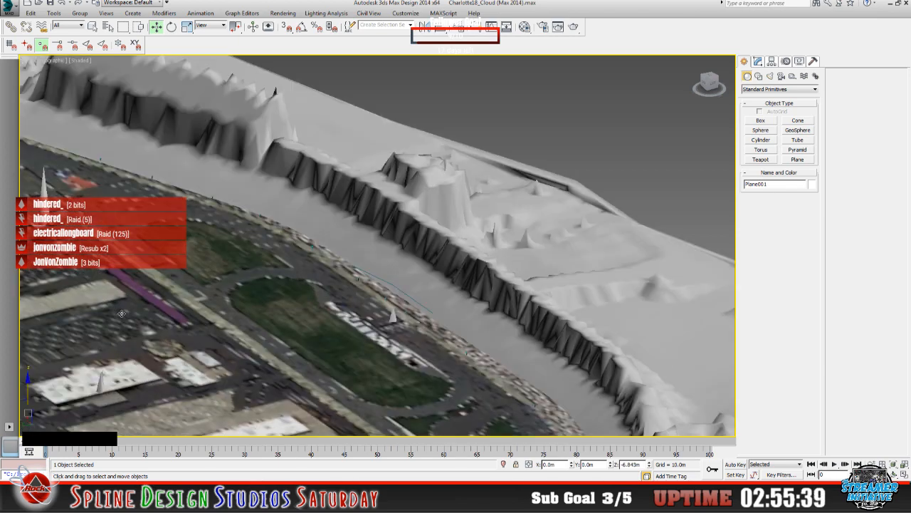
middle_click_drag(295, 293, 358, 301)
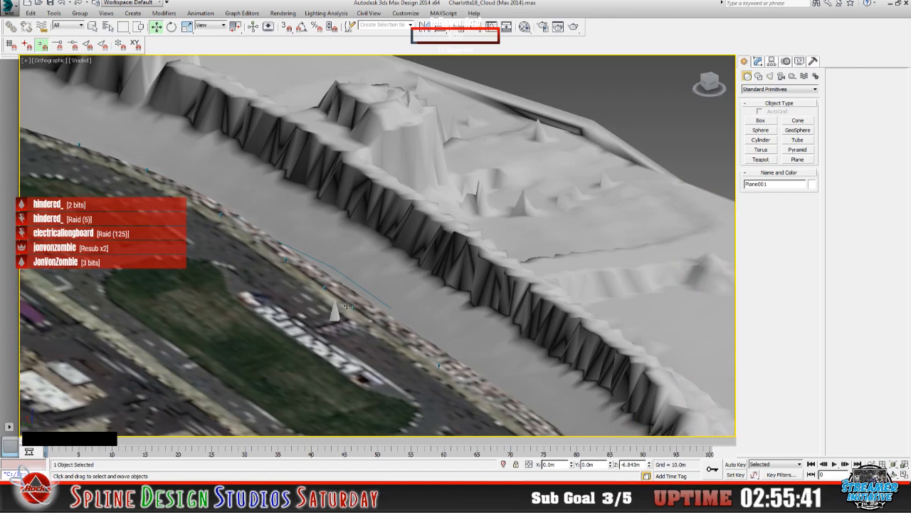
left_click(350, 308)
key("z")
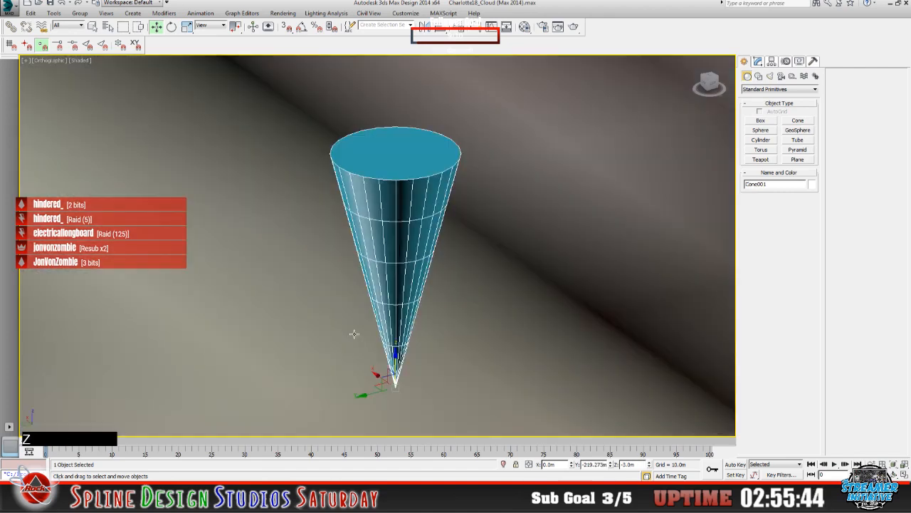
scroll(354, 333, "down", 3)
scroll(354, 334, "down", 10)
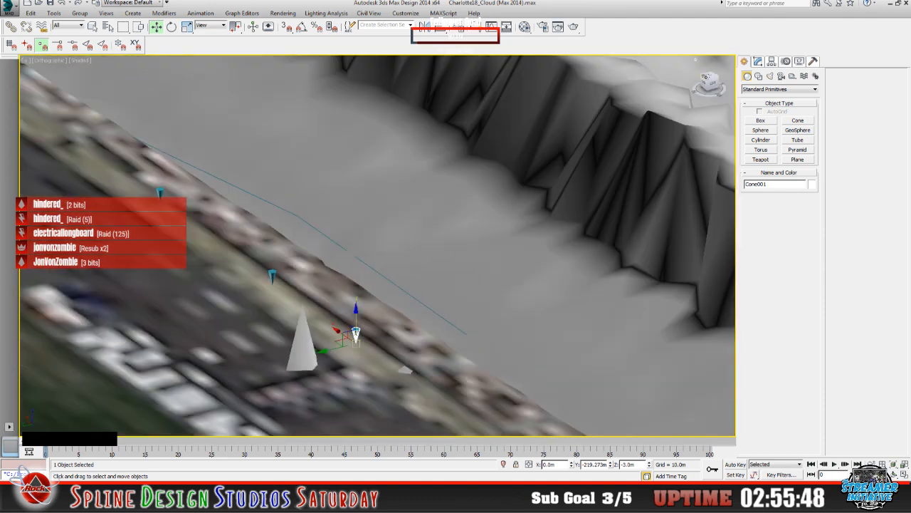
- Render a close top view of the cone and the adjoining track edge, and close the rendered frame after inspecting it
left_click(709, 80)
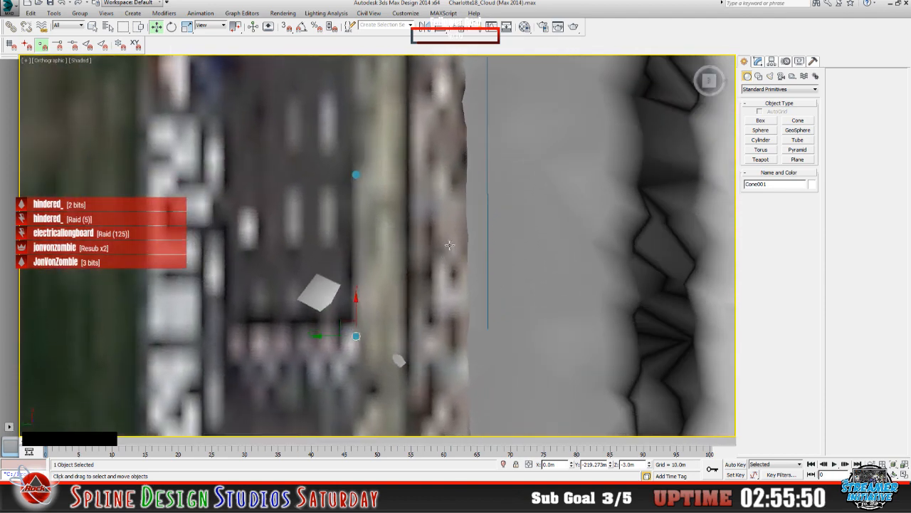
middle_click(435, 242)
middle_click_drag(449, 274, 441, 210)
scroll(406, 282, "up", 3)
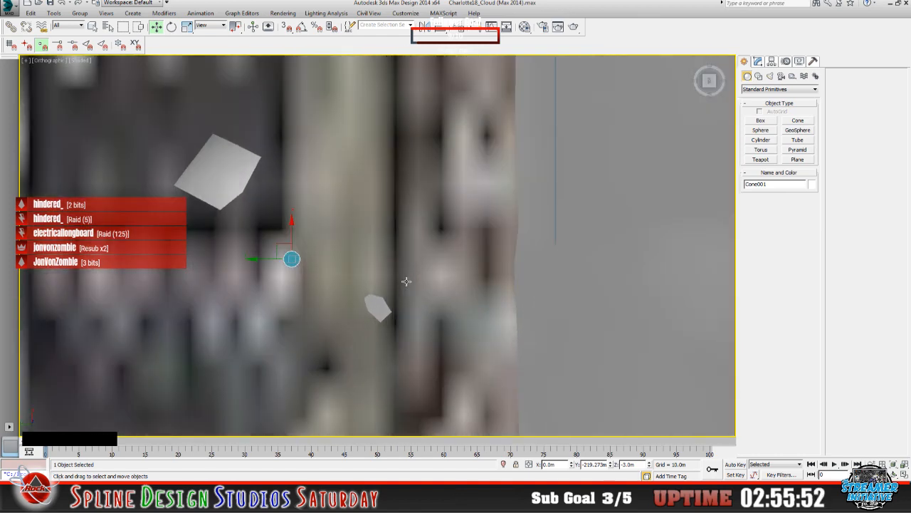
left_click(282, 13)
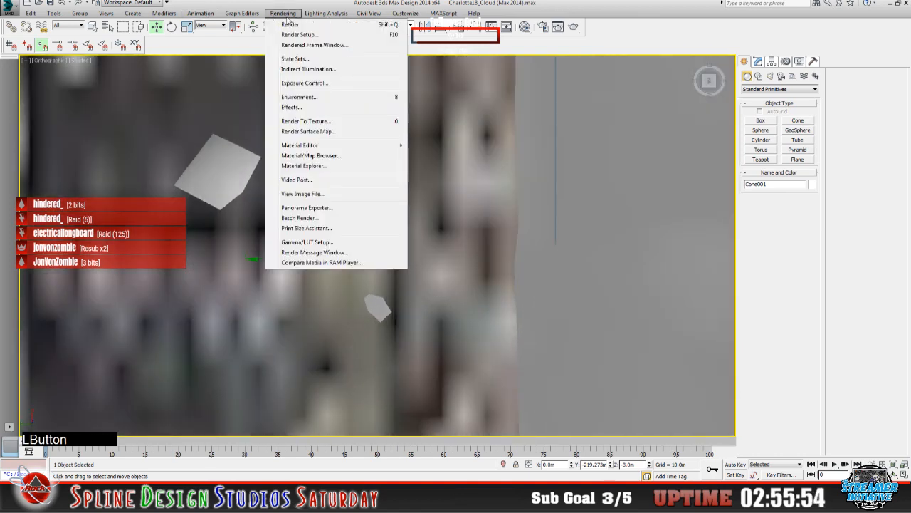
left_click(289, 27)
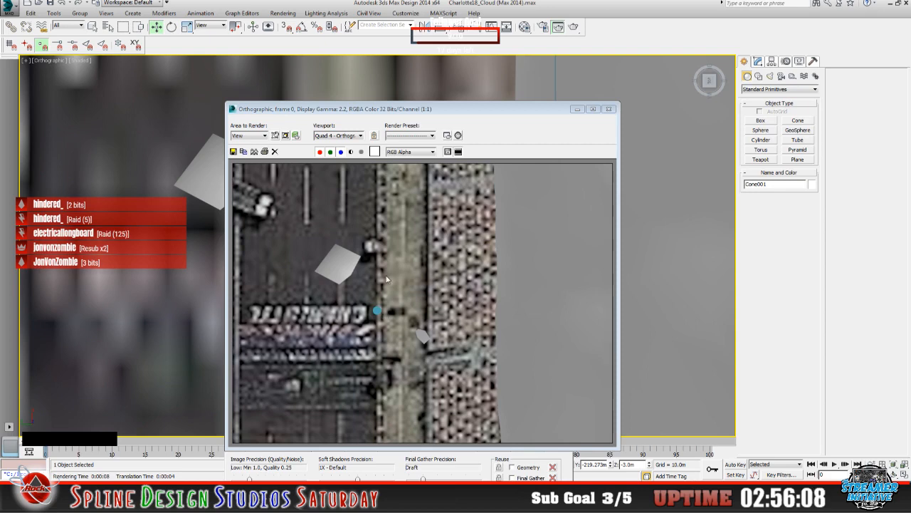
left_click(608, 109)
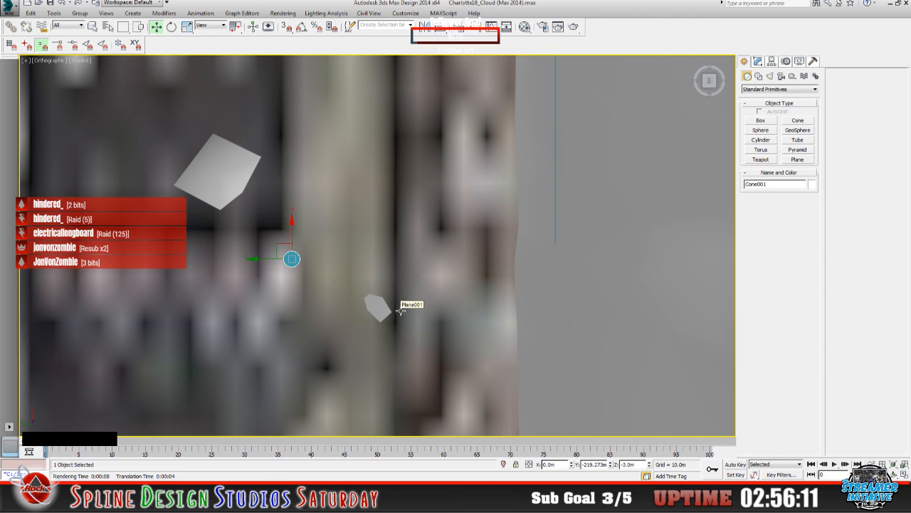
- Examine the row of cones along the outer track edge against the aerial image, from the start/finish area past the tall spike
scroll(401, 309, "down", 5)
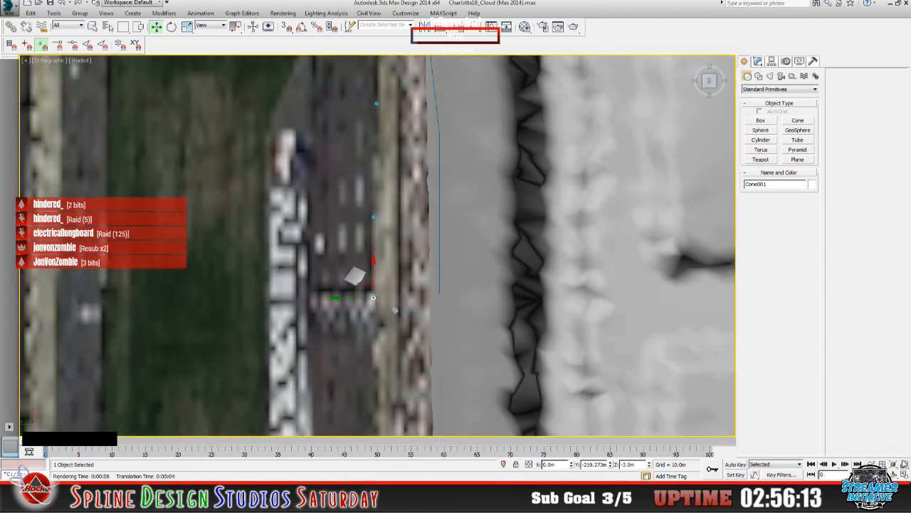
key("ctrl+r")
left_click_drag(451, 326, 454, 262)
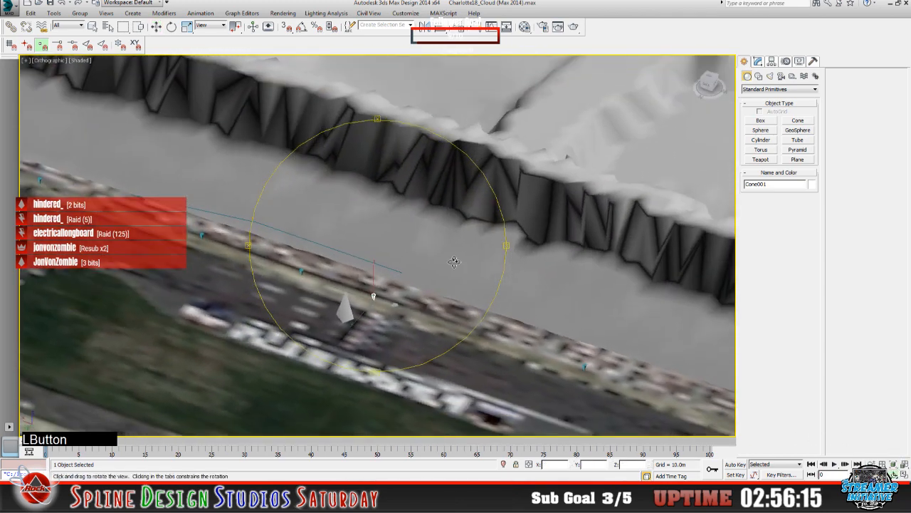
middle_click_drag(335, 275, 403, 262)
left_click_drag(354, 300, 368, 283)
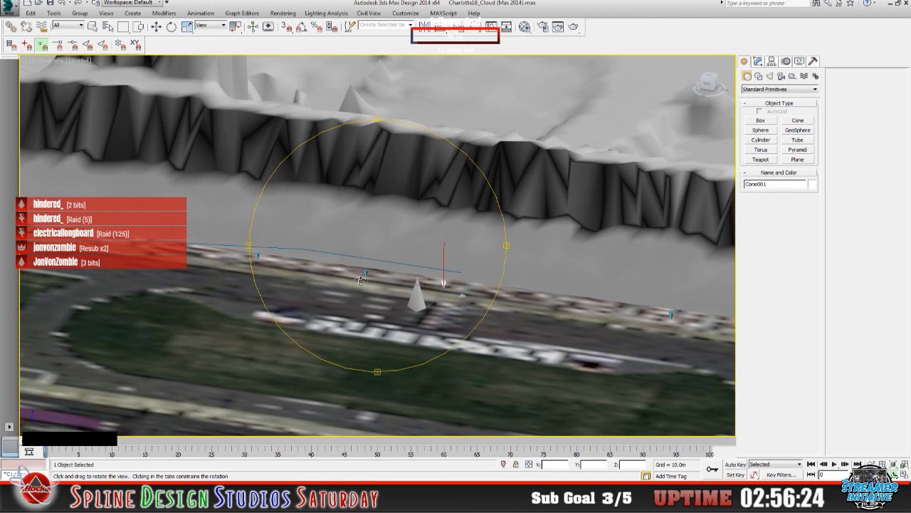
middle_click_drag(361, 280, 424, 302)
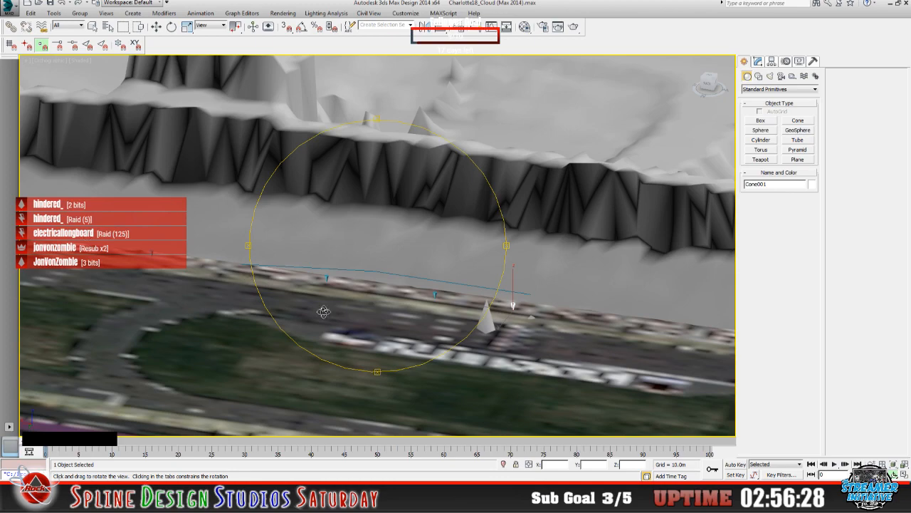
left_click_drag(337, 305, 286, 294)
middle_click_drag(272, 276, 509, 348)
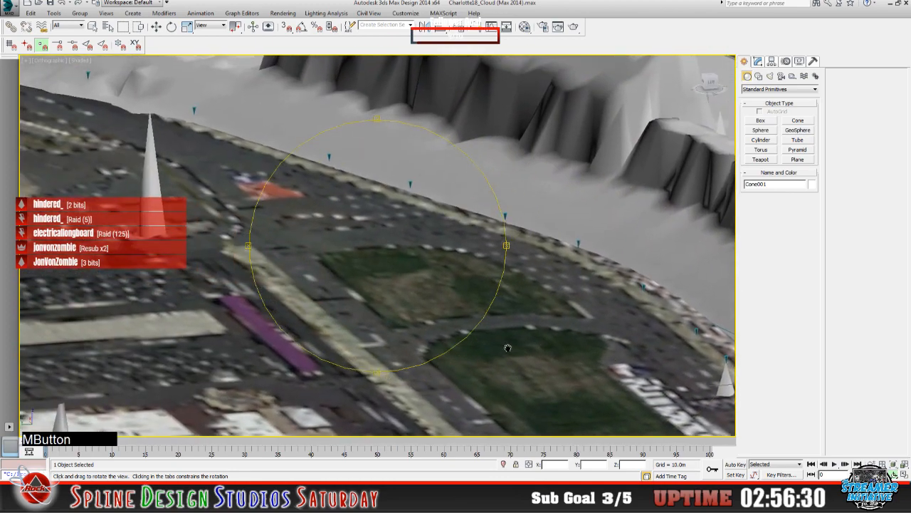
middle_click_drag(280, 255, 476, 331)
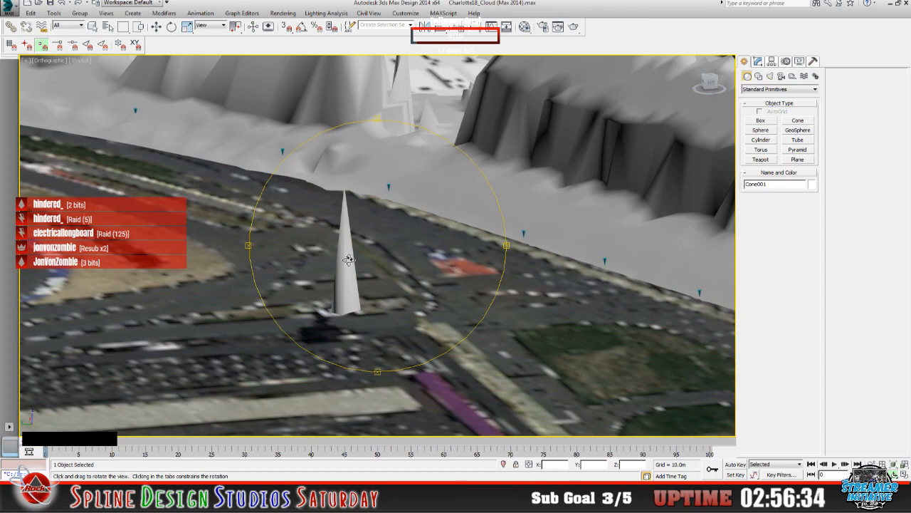
middle_click_drag(372, 271, 81, 240)
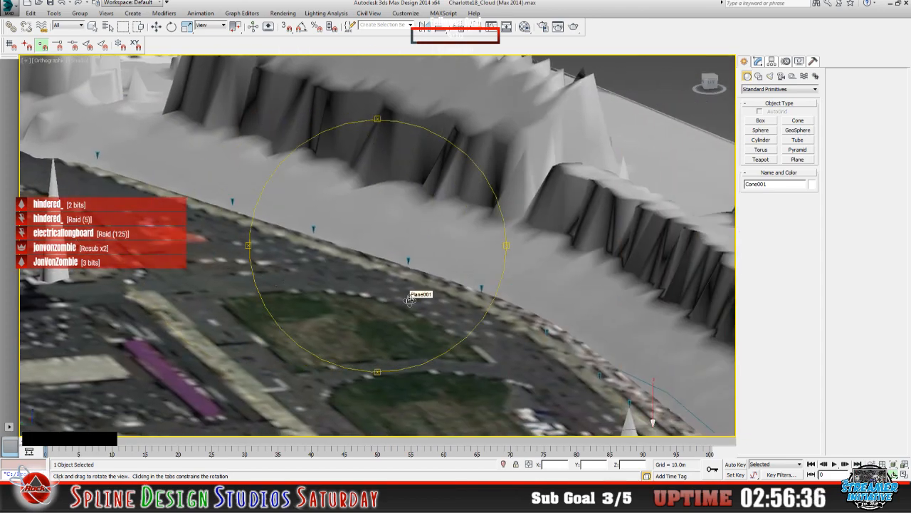
scroll(398, 299, "down", 6)
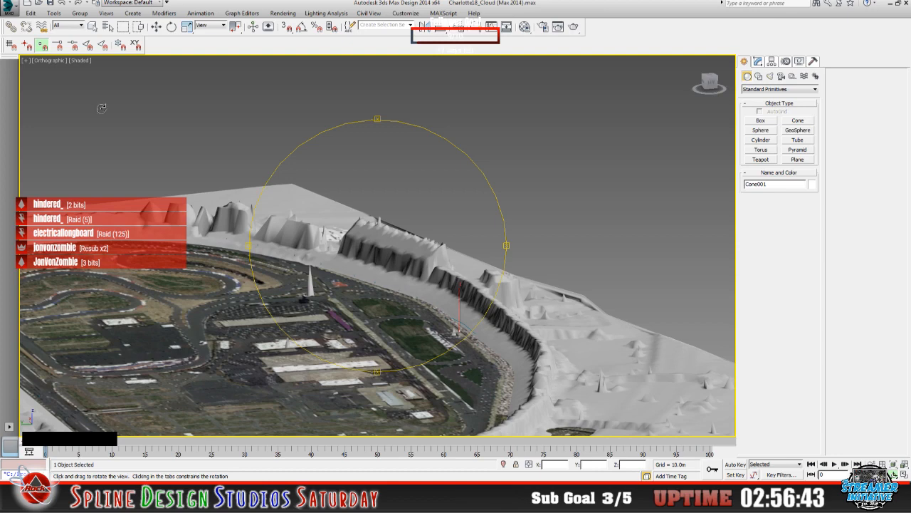
- Reset to an empty scene without saving the changes to the current one
left_click(8, 10)
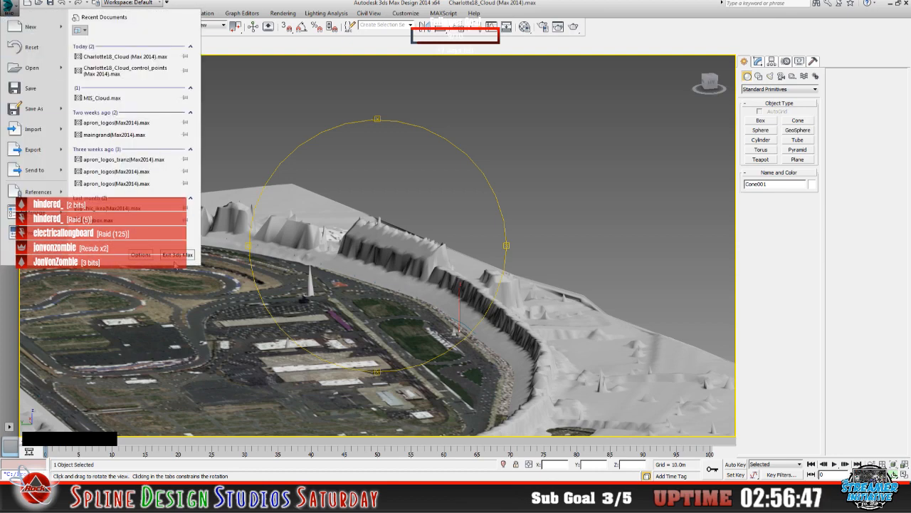
left_click(44, 68)
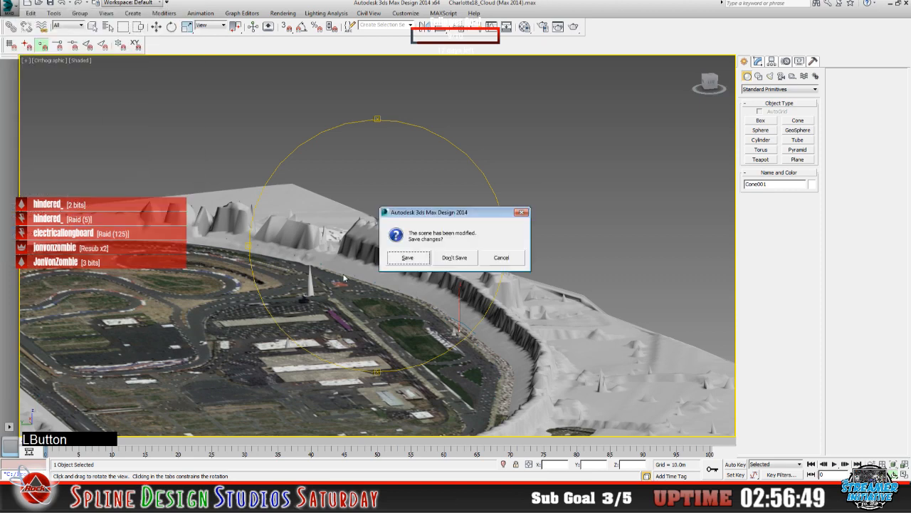
left_click(445, 258)
left_click(420, 259)
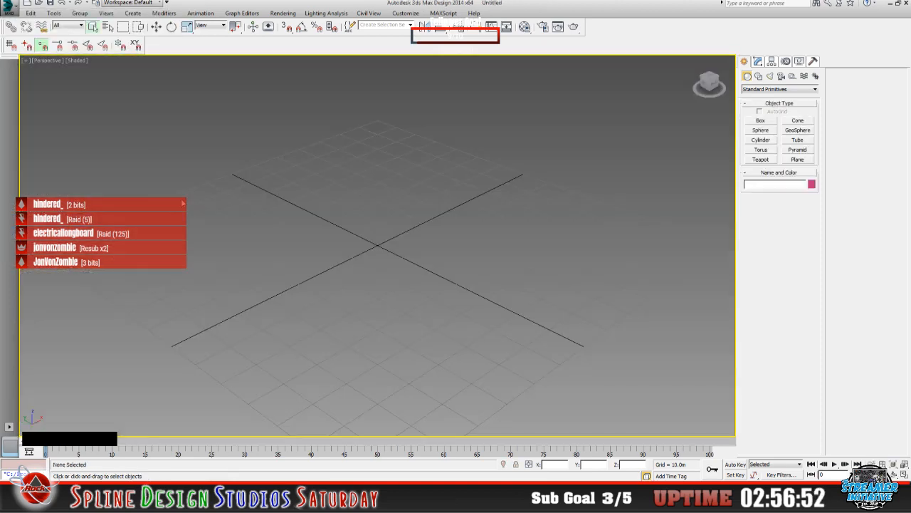
- Open Charlotte18_Cloud_control_points (Max 2014) from the 2018 folder of Charlotte items within NR2003 3D mesh items
left_click(10, 7)
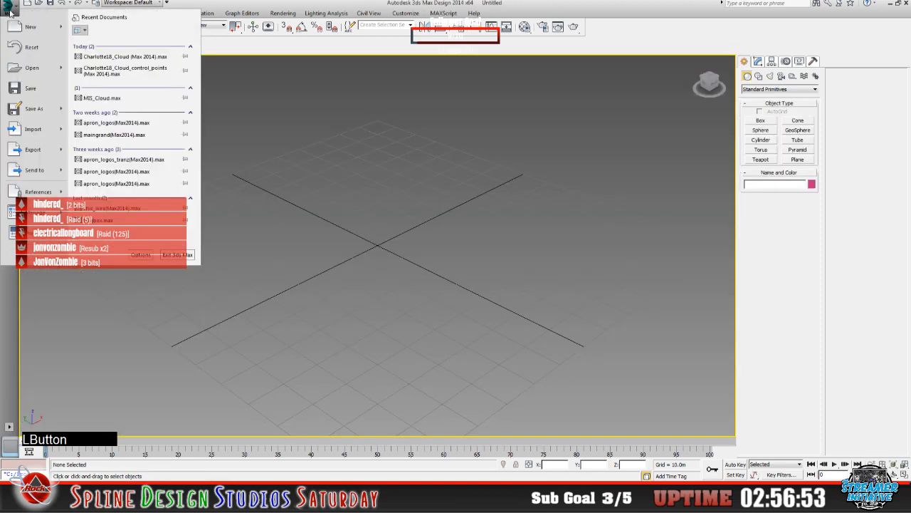
left_click(40, 69)
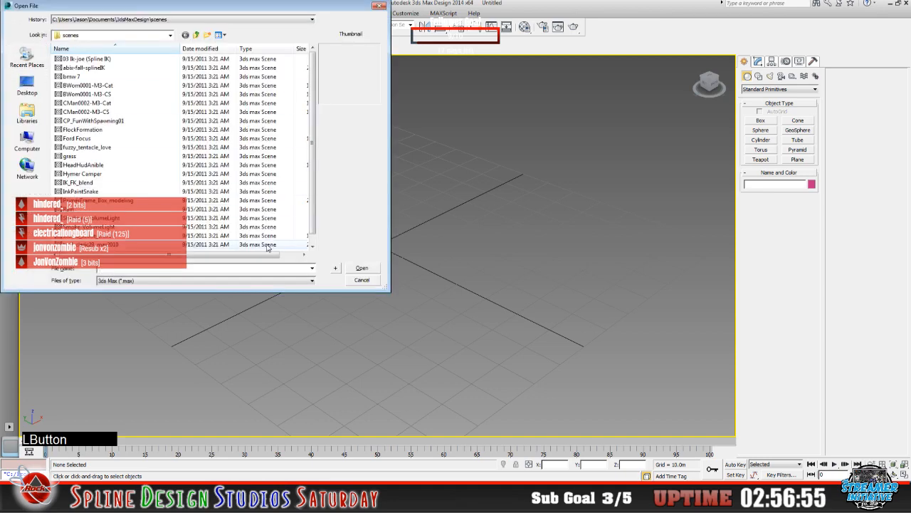
left_click(170, 36)
scroll(169, 43, "up", 5)
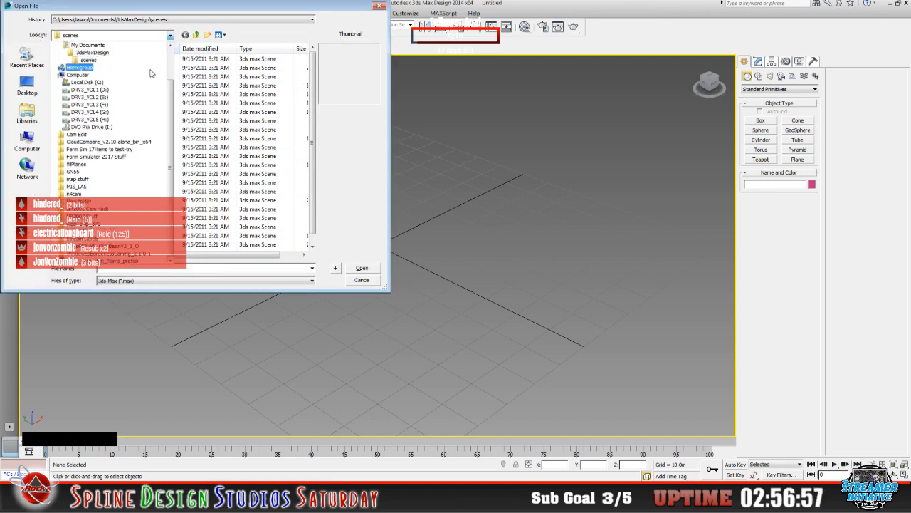
left_click(85, 86)
double_click(86, 76)
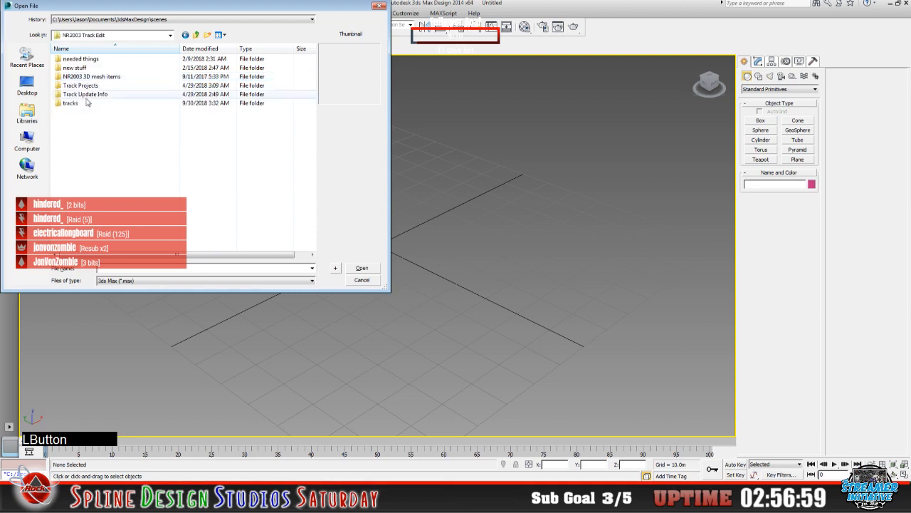
double_click(107, 78)
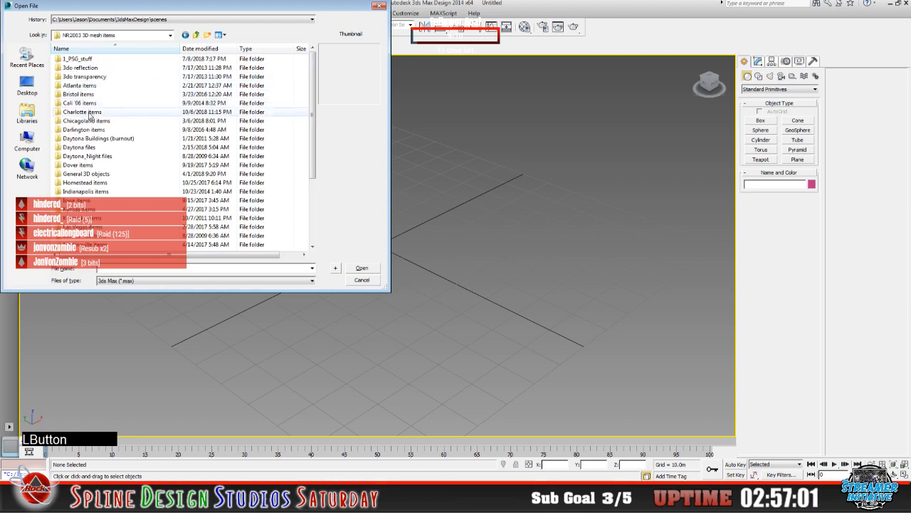
double_click(87, 116)
double_click(71, 78)
left_click(146, 107)
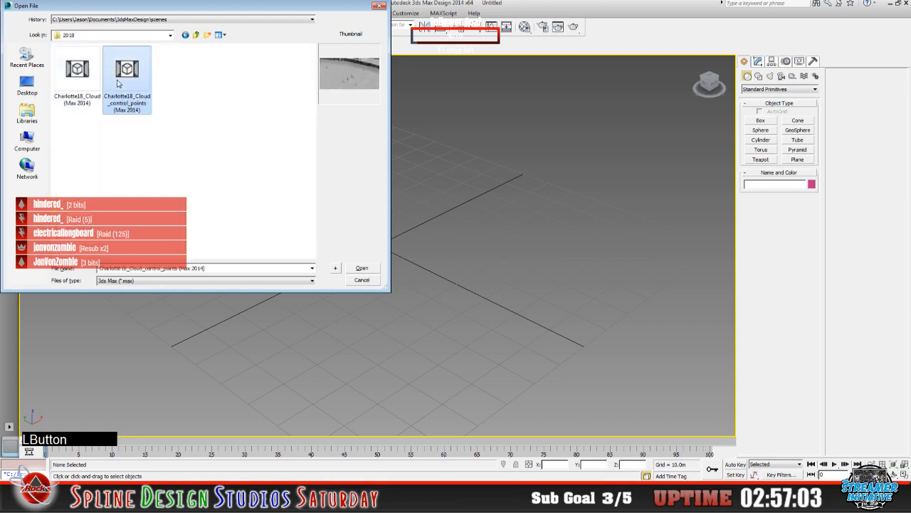
left_click(361, 269)
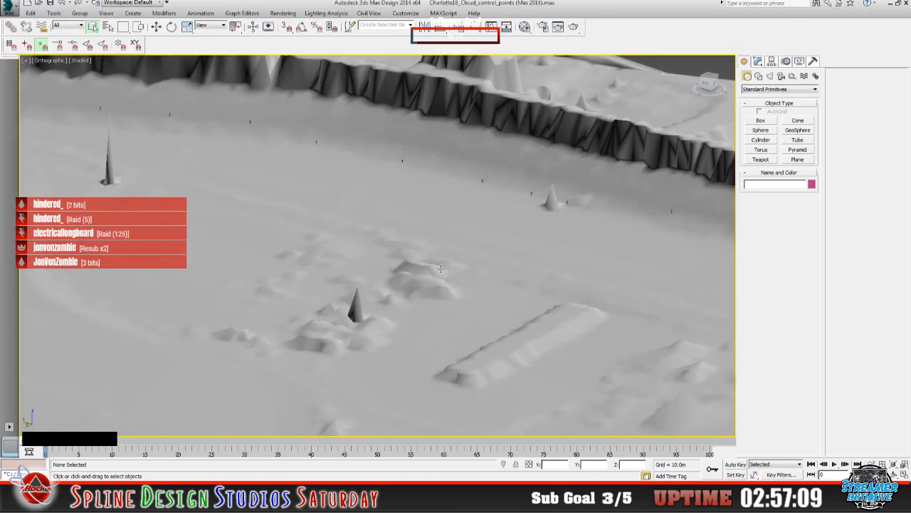
- Examine how the cones around the terrain spike near the outer wall sit on the point-cloud surface
middle_click_drag(441, 268, 251, 323)
scroll(331, 300, "up", 3)
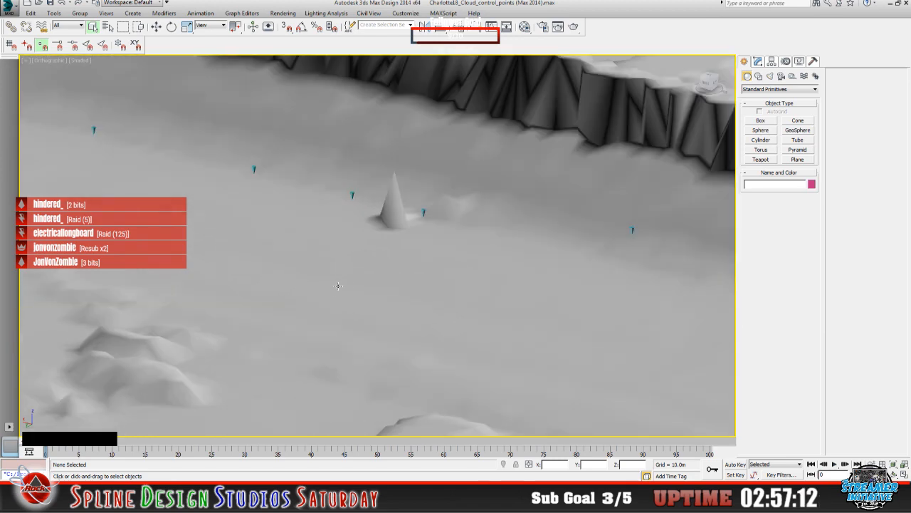
middle_click_drag(353, 283, 200, 317)
scroll(277, 292, "up", 3)
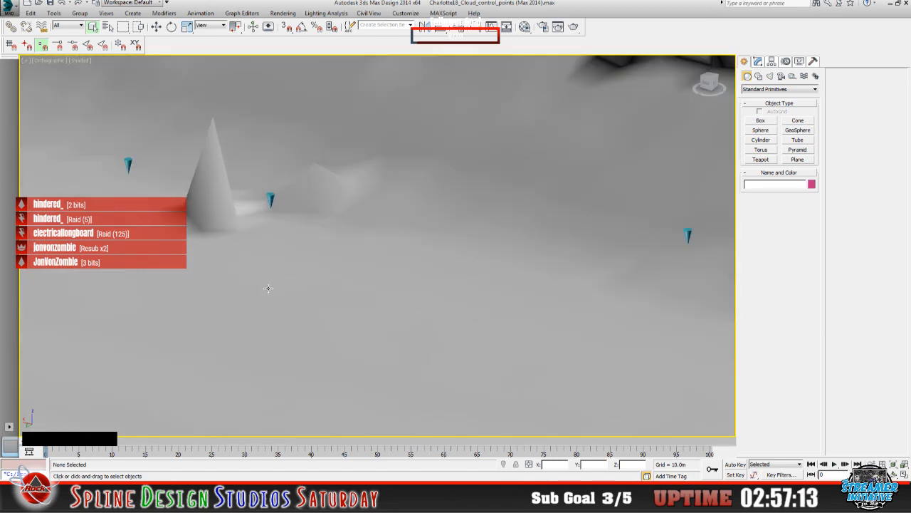
middle_click_drag(268, 288, 254, 318)
scroll(228, 281, "up", 2)
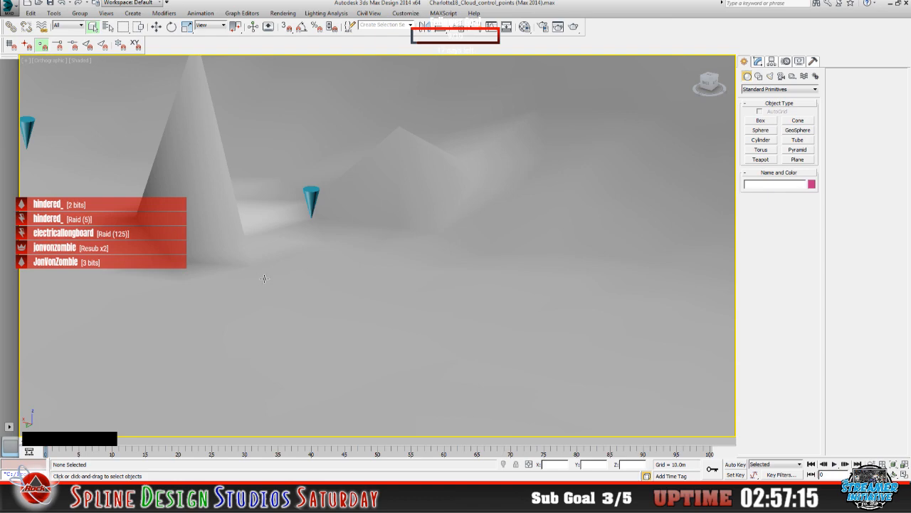
middle_click_drag(264, 278, 231, 307)
scroll(301, 306, "down", 6)
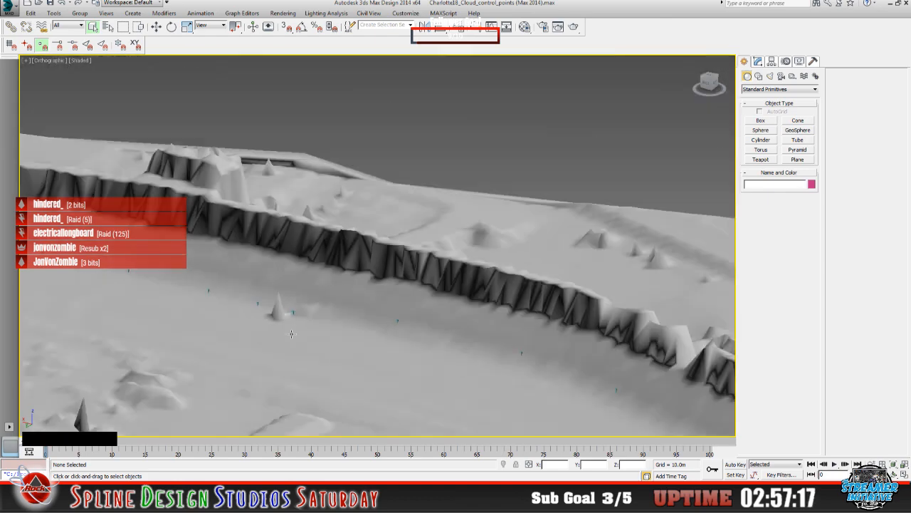
scroll(252, 322, "up", 5)
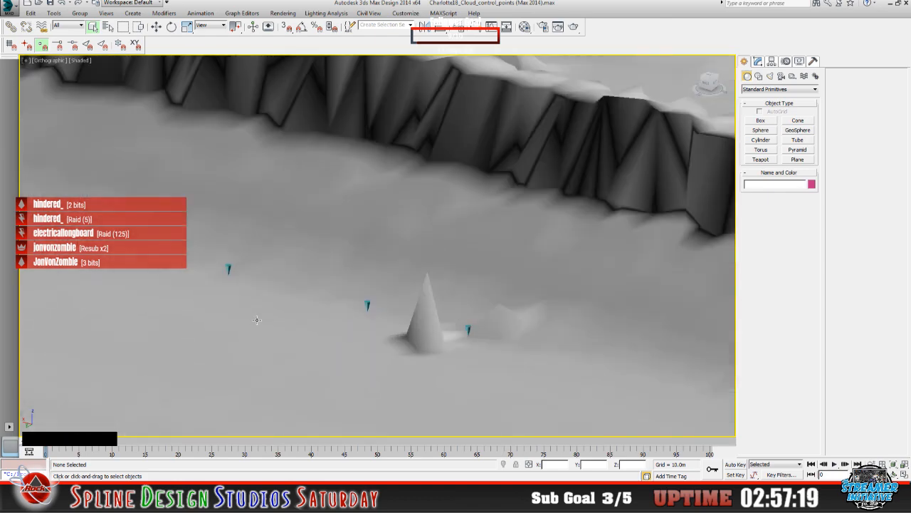
middle_click_drag(277, 322, 289, 314)
scroll(292, 305, "up", 3)
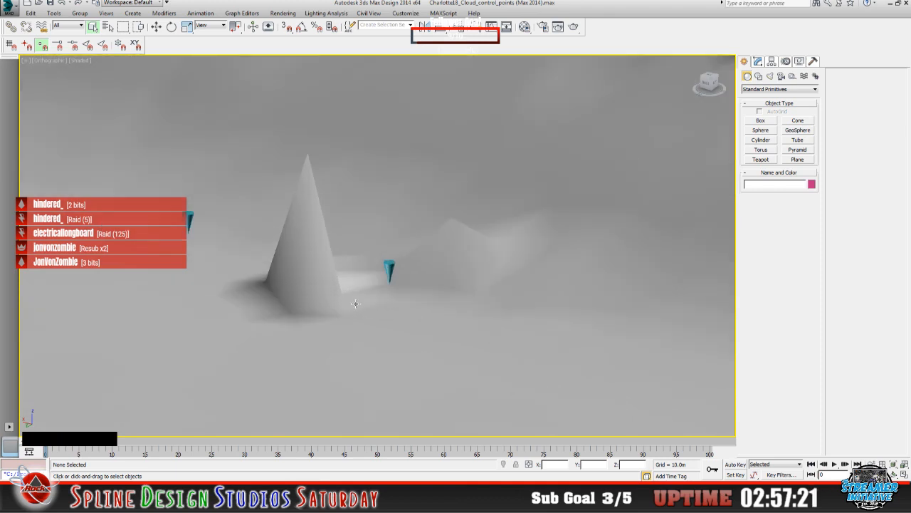
- Select the cone just beside the terrain spike and raise it slightly to Z -10.99 m so its tip meets the surface
scroll(356, 302, "up", 2)
left_click(400, 253)
scroll(403, 288, "up", 2)
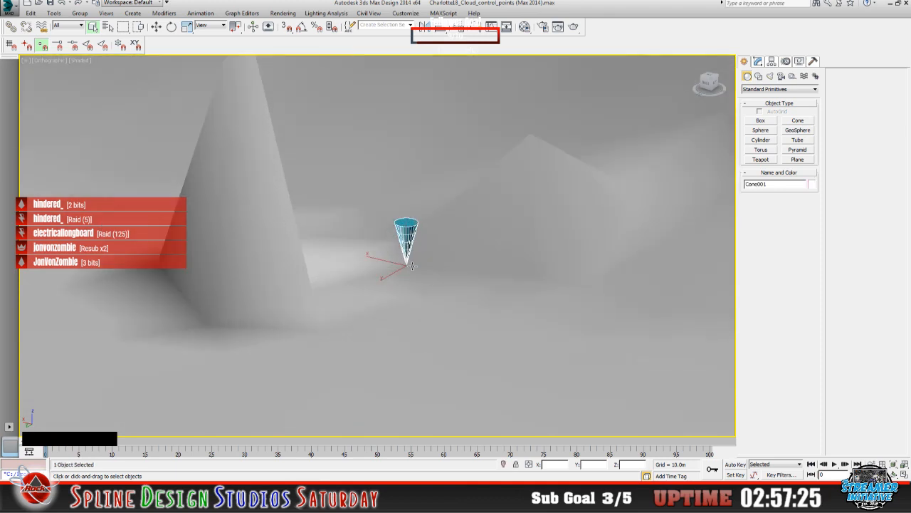
left_click(158, 27)
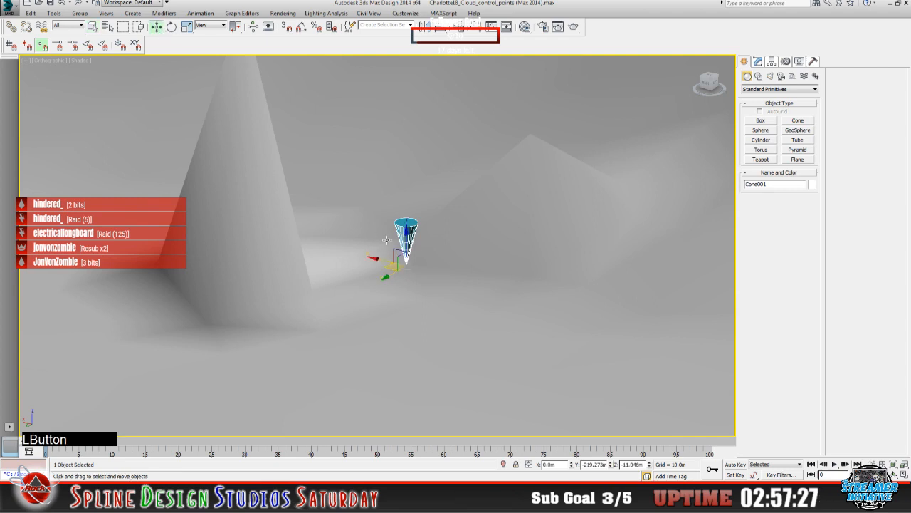
scroll(413, 262, "up", 4)
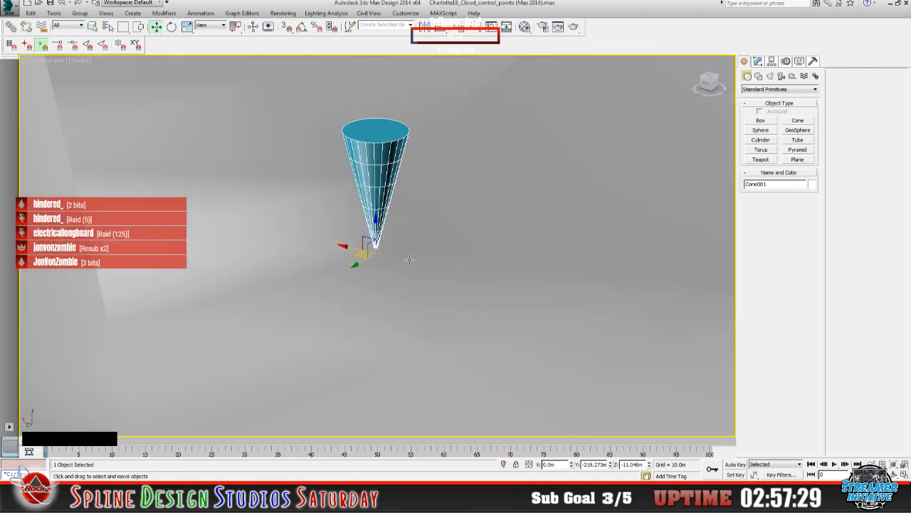
scroll(410, 259, "up", 3)
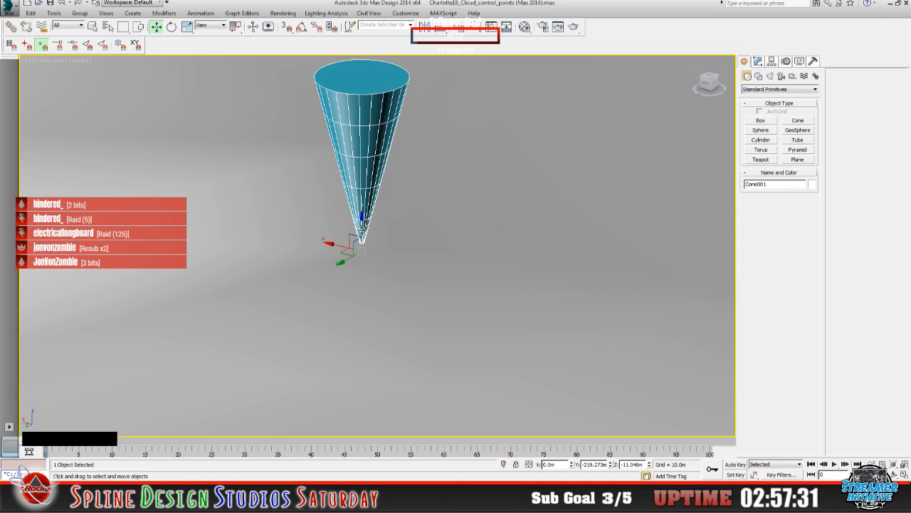
mouse_move(361, 227)
left_mouse_down()
mouse_move(361, 238)
mouse_move(358, 229)
left_mouse_up()
middle_click_drag(358, 229, 371, 265)
left_click_drag(371, 260, 372, 256)
- Select the cone on the other side of the terrain spike and lower it slightly to Z -10.928 m so its tip meets the surface
scroll(369, 267, "down", 5)
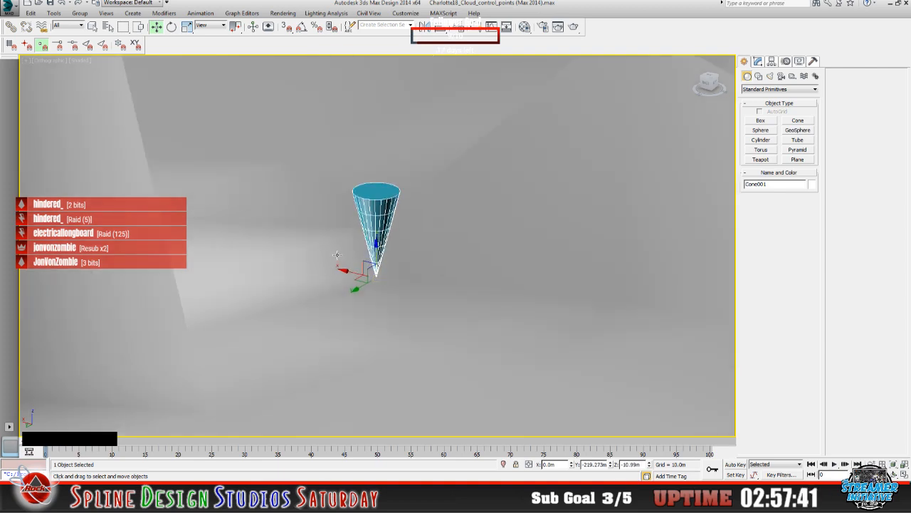
scroll(283, 256, "down", 3)
scroll(283, 256, "down", 2)
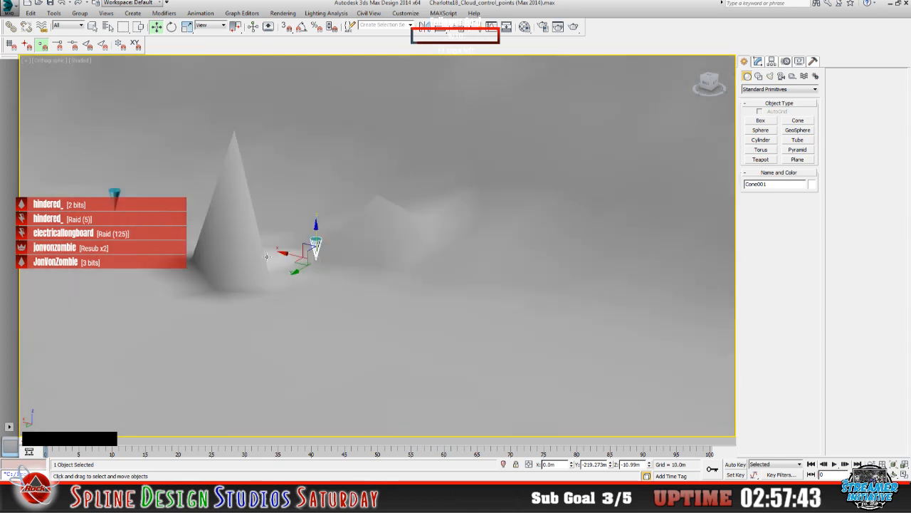
middle_click_drag(283, 256, 389, 283)
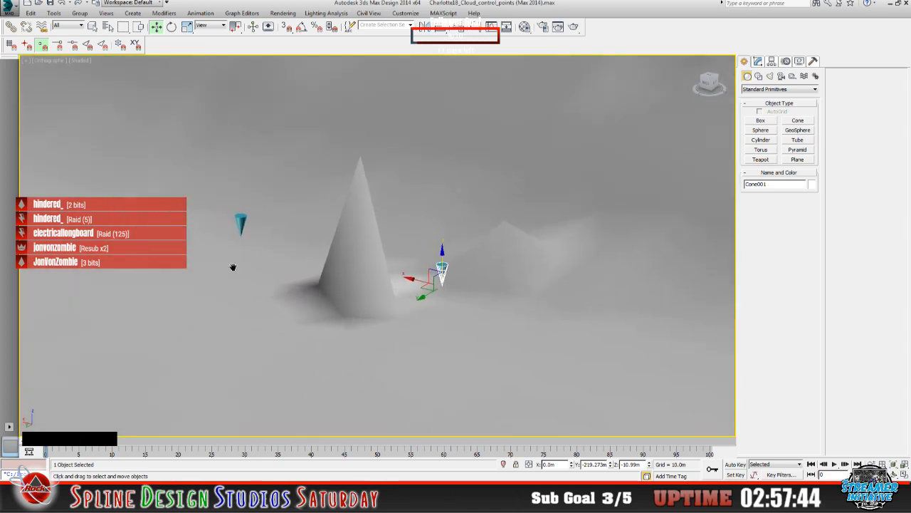
middle_click_drag(228, 265, 325, 317)
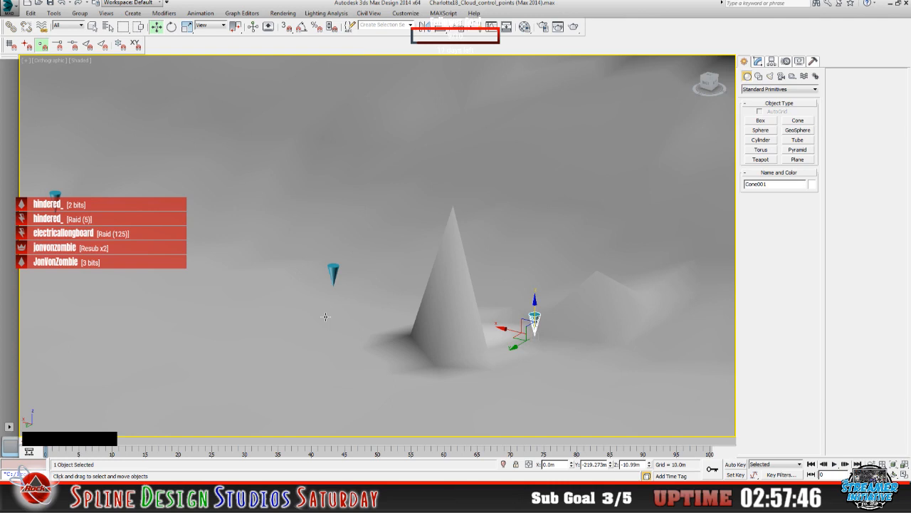
left_click(332, 272)
scroll(311, 297, "up", 3)
scroll(320, 296, "up", 3)
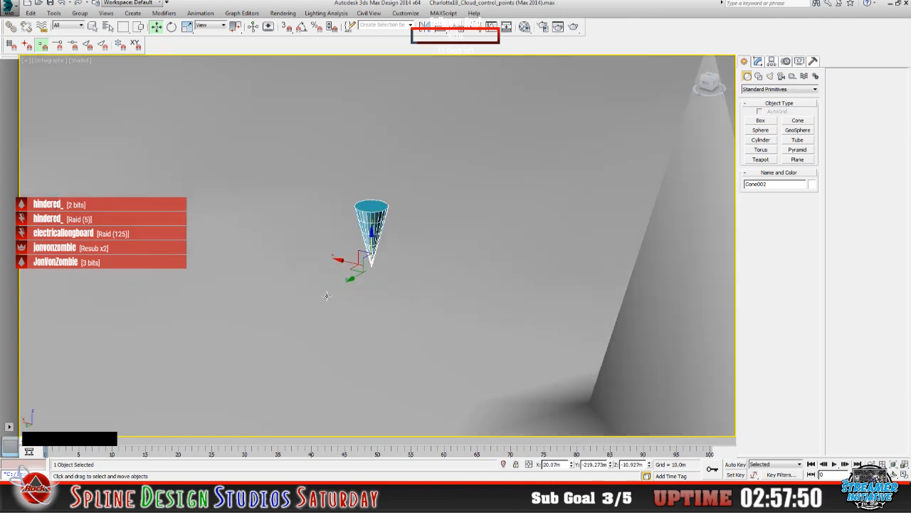
scroll(374, 242, "up", 4)
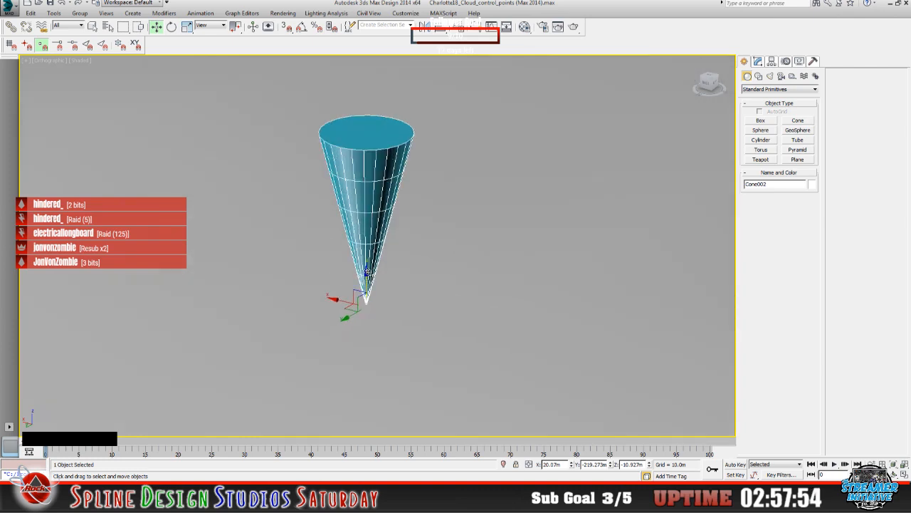
scroll(362, 286, "up", 2)
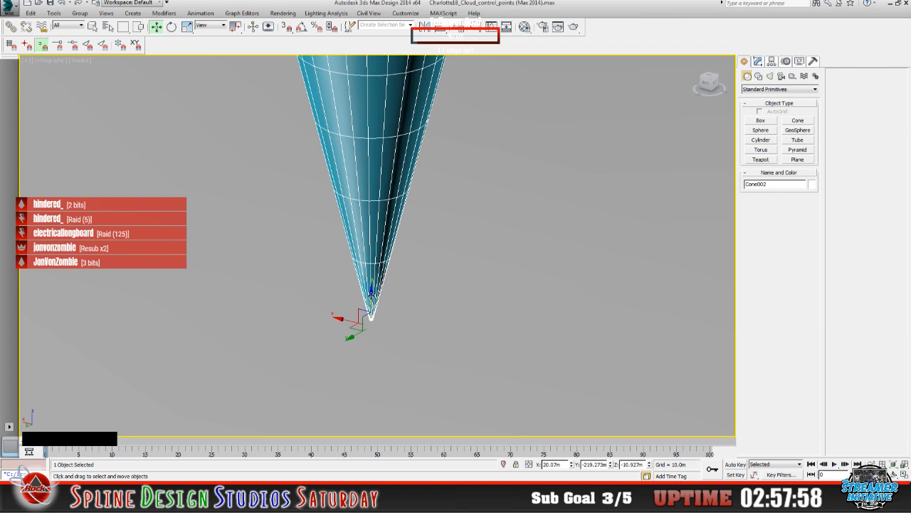
mouse_move(371, 294)
left_mouse_down()
mouse_move(369, 306)
mouse_move(371, 294)
left_mouse_up()
scroll(369, 306, "down", 6)
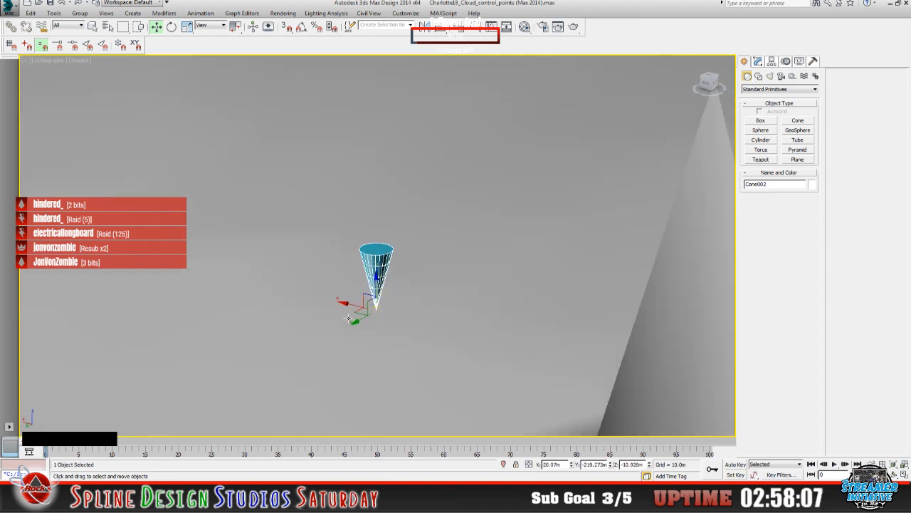
- Examine the row of control-point cones along the outer wall and how they are spaced around the terrain spike
scroll(349, 318, "down", 10)
scroll(336, 318, "up", 4)
middle_click_drag(332, 320, 387, 320)
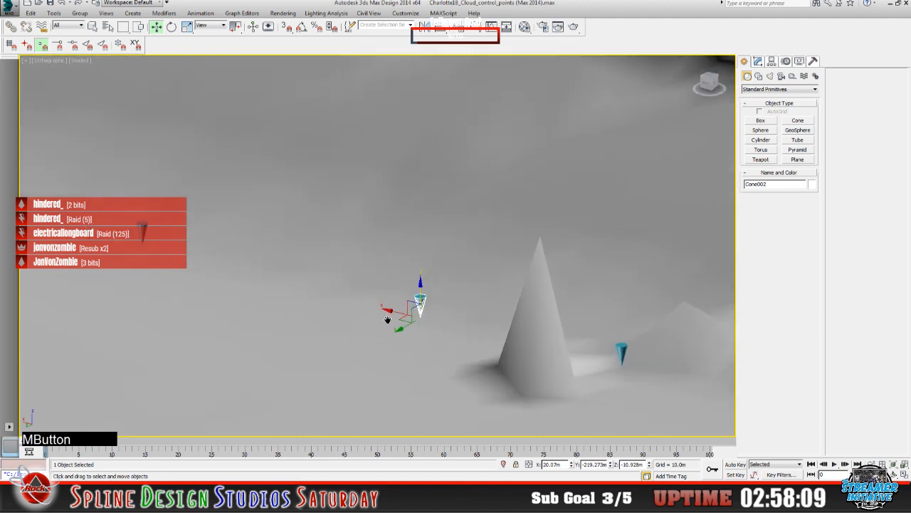
scroll(427, 325, "down", 8)
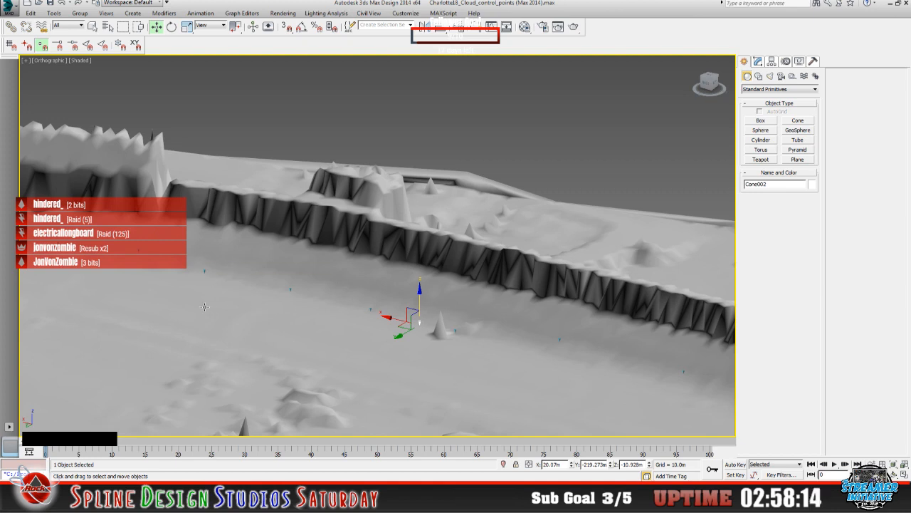
middle_click_drag(204, 307, 342, 307)
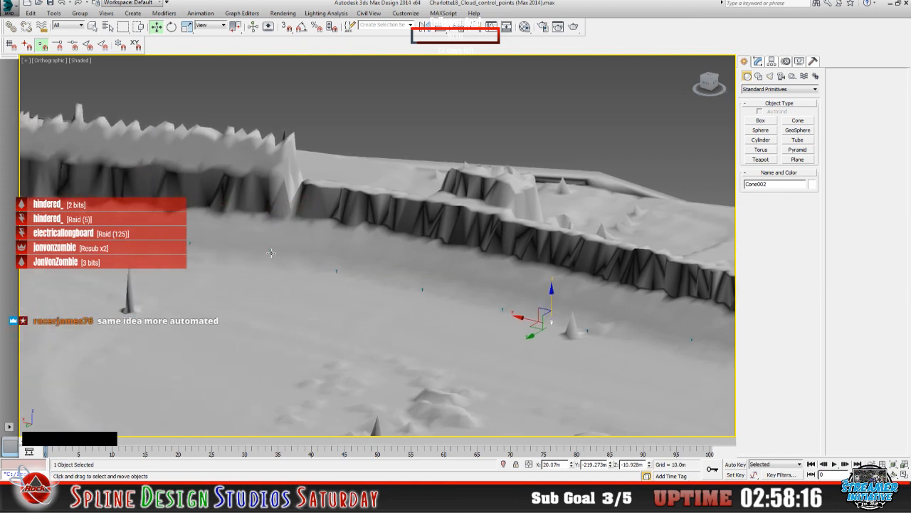
scroll(219, 264, "down", 4)
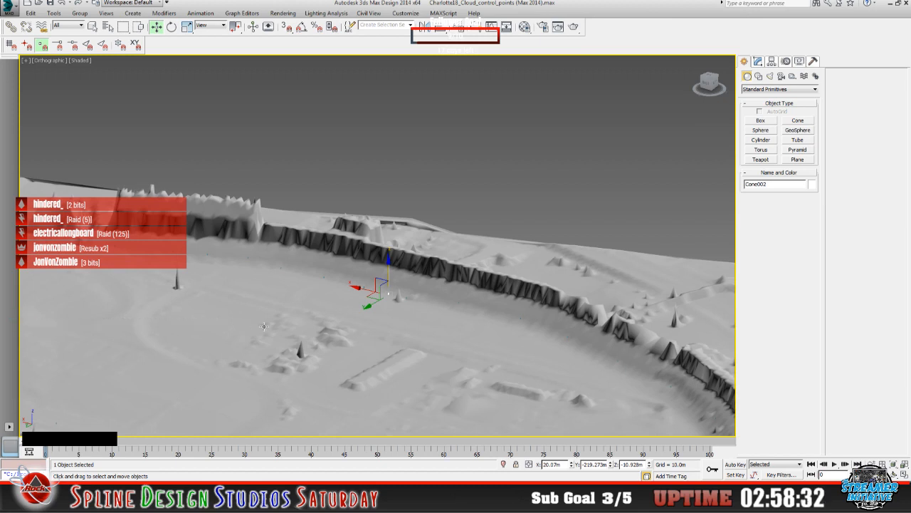
middle_click_drag(329, 346, 254, 339)
scroll(254, 338, "up", 6)
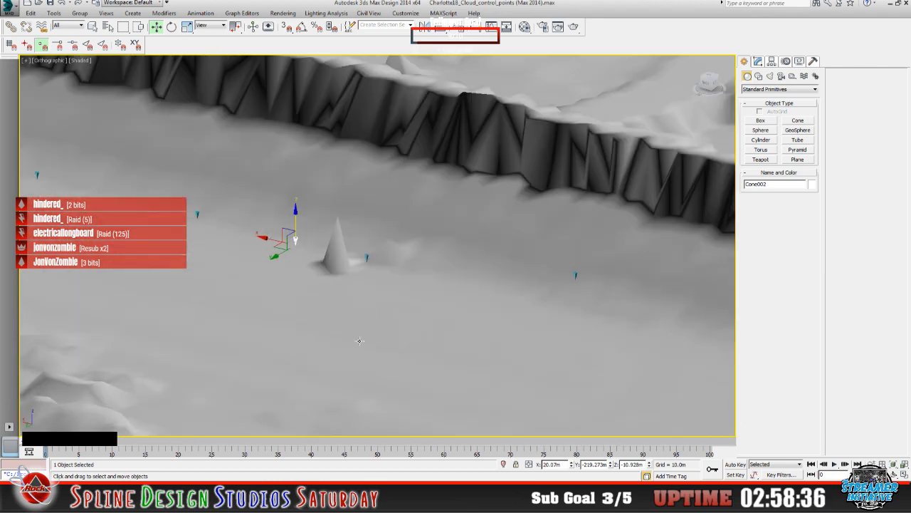
left_click(892, 474)
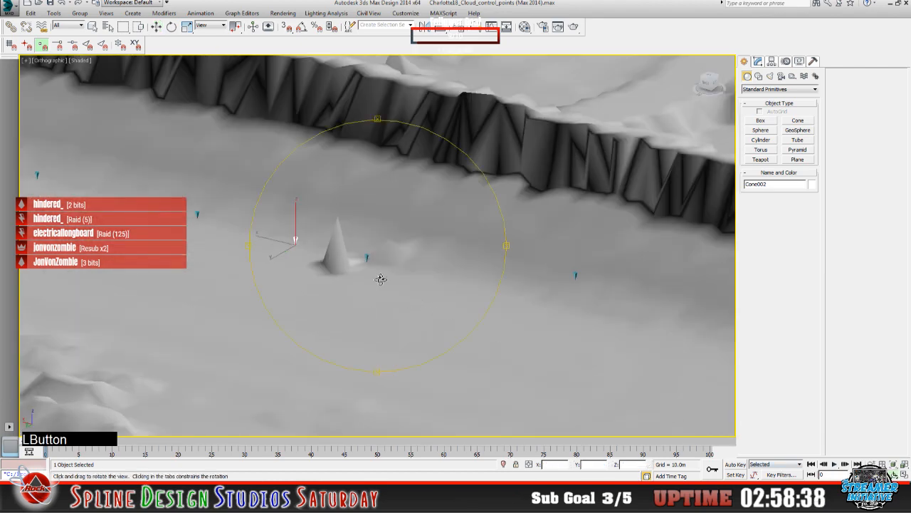
left_click_drag(344, 275, 306, 264)
middle_click_drag(307, 266, 460, 316)
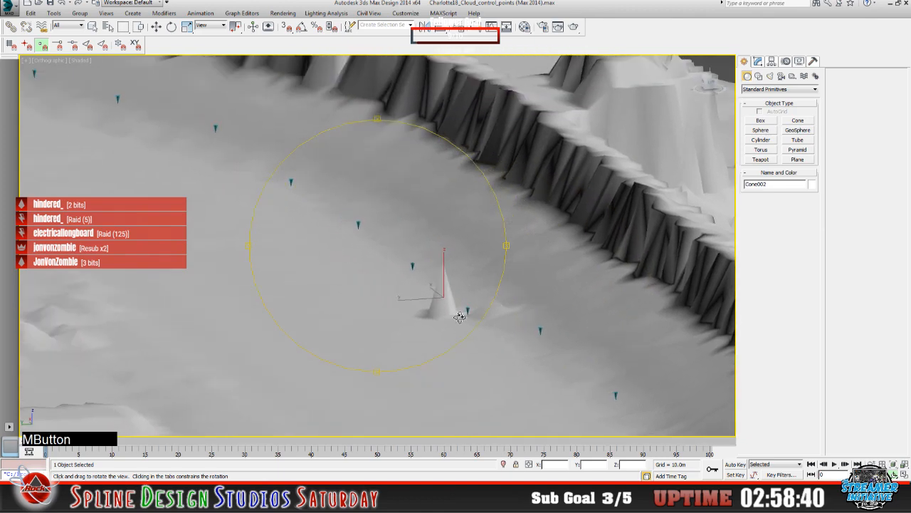
- Examine the overall speedway point-cloud terrain from several sides, including the oval, infield and neighbouring small track
scroll(352, 289, "down", 4)
middle_click_drag(299, 278, 362, 255)
scroll(361, 254, "down", 3)
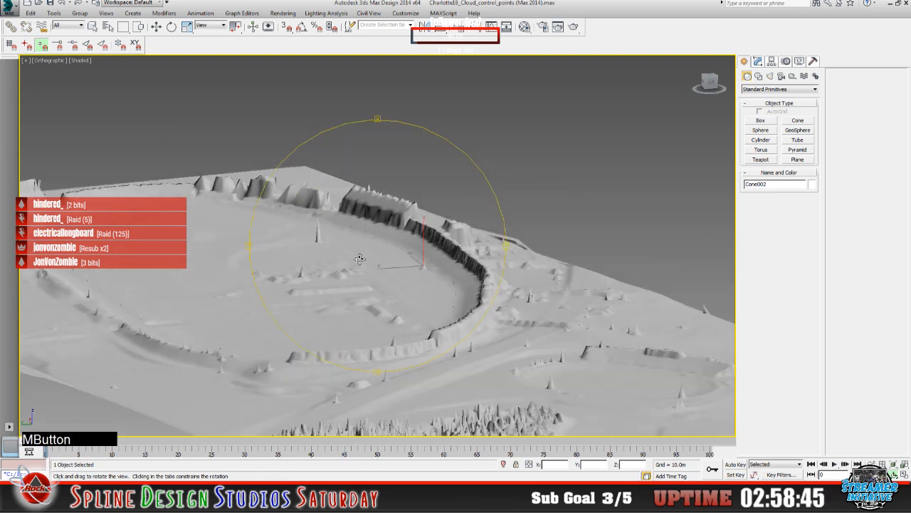
left_click_drag(337, 280, 332, 245)
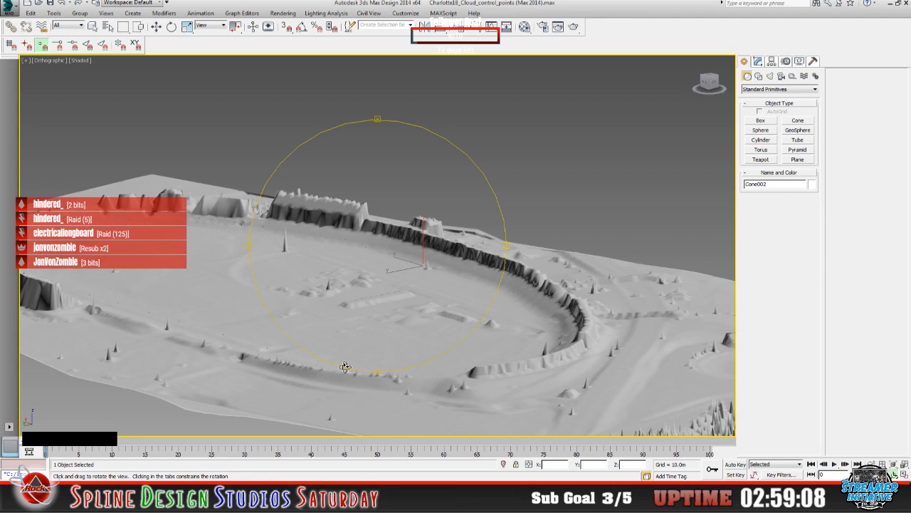
left_click_drag(361, 334, 355, 341)
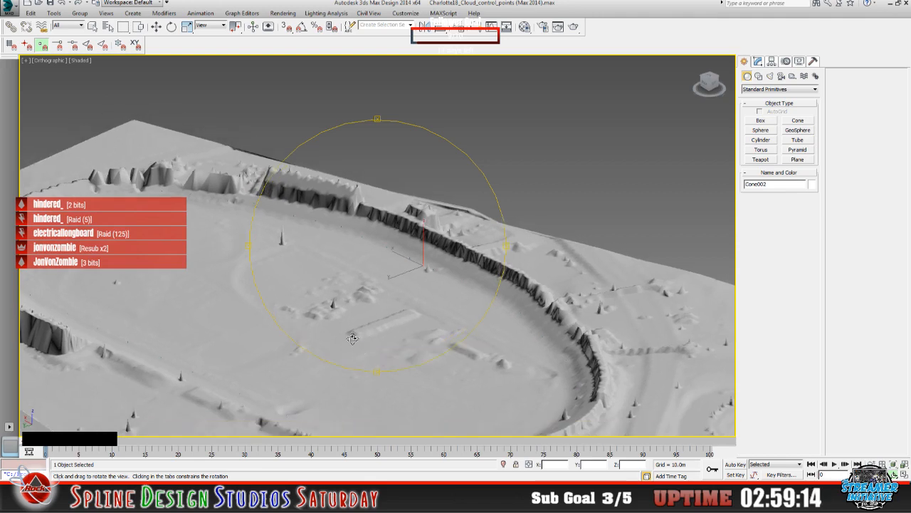
left_click_drag(356, 328, 357, 320)
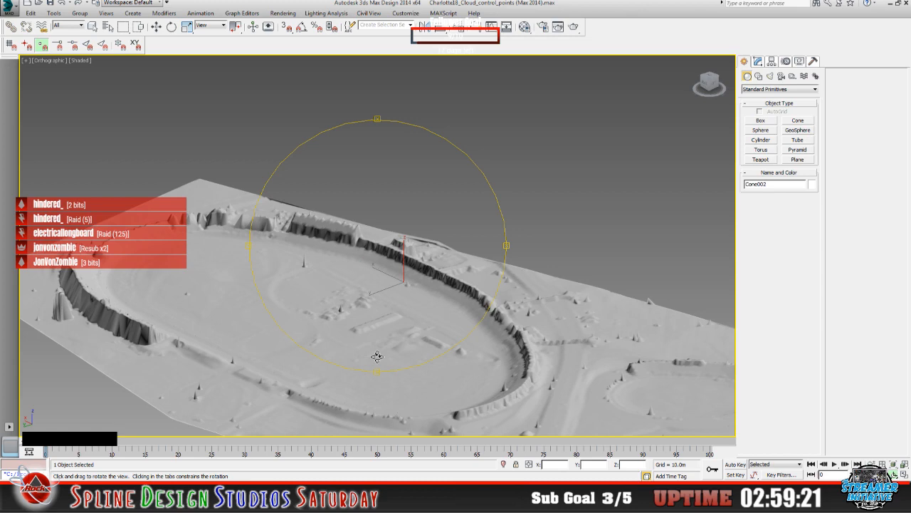
left_click(403, 290)
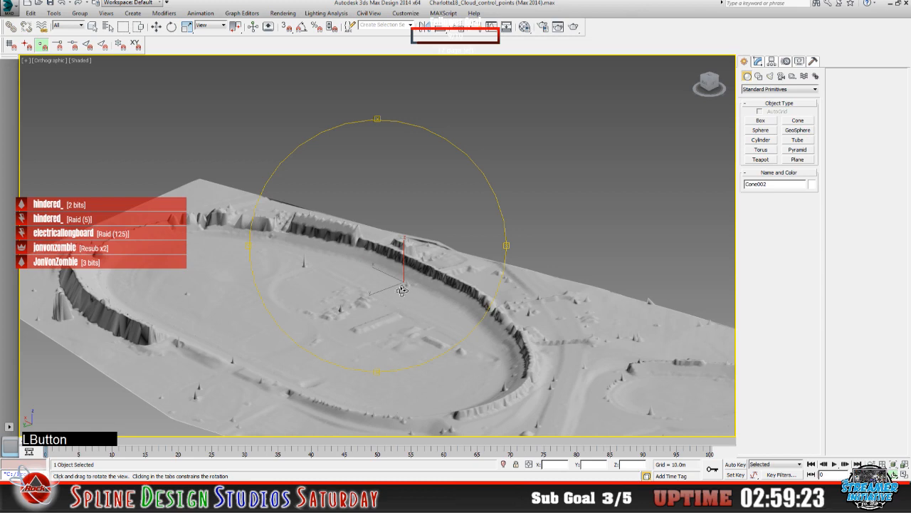
left_click_drag(402, 290, 313, 287)
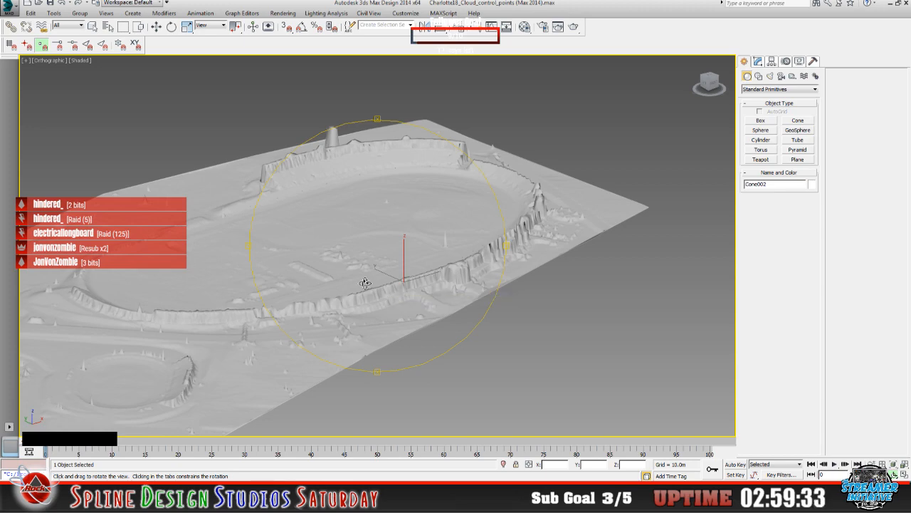
left_click_drag(369, 292, 387, 299)
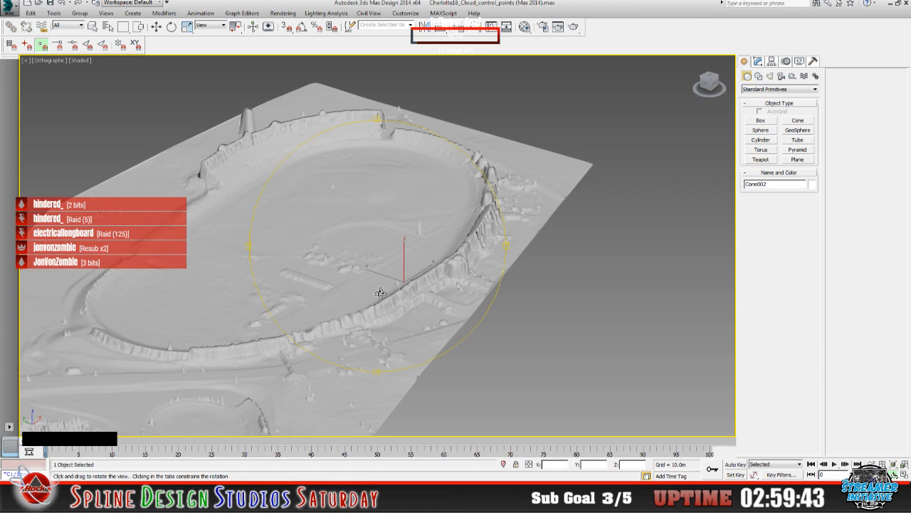
left_click_drag(379, 288, 368, 282)
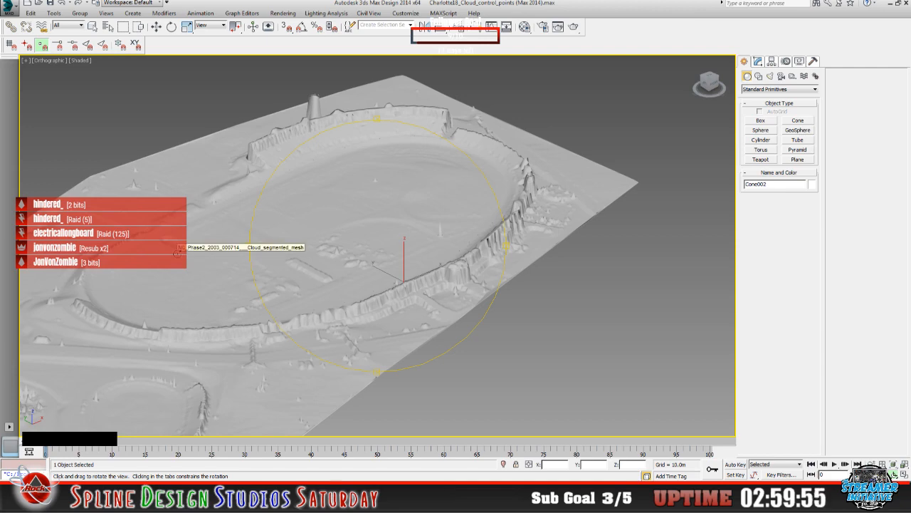
left_click_drag(356, 270, 417, 290)
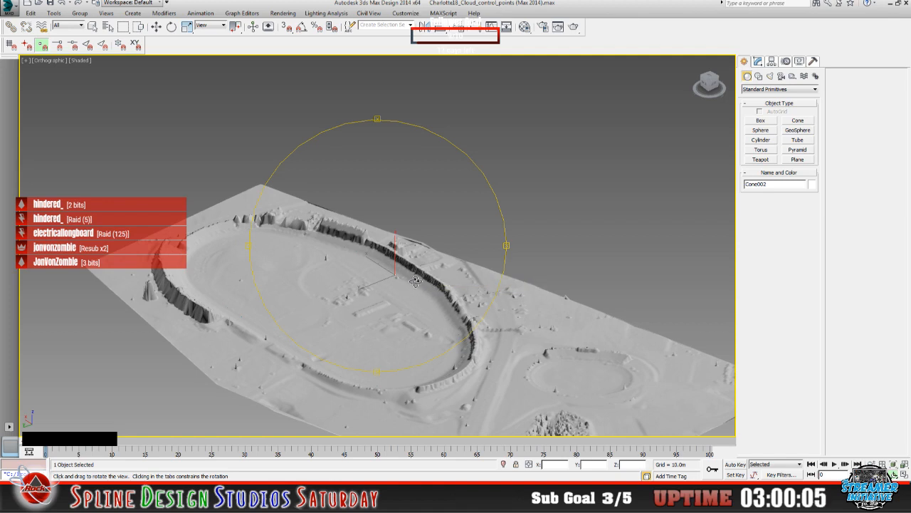
middle_click_drag(415, 282, 372, 238)
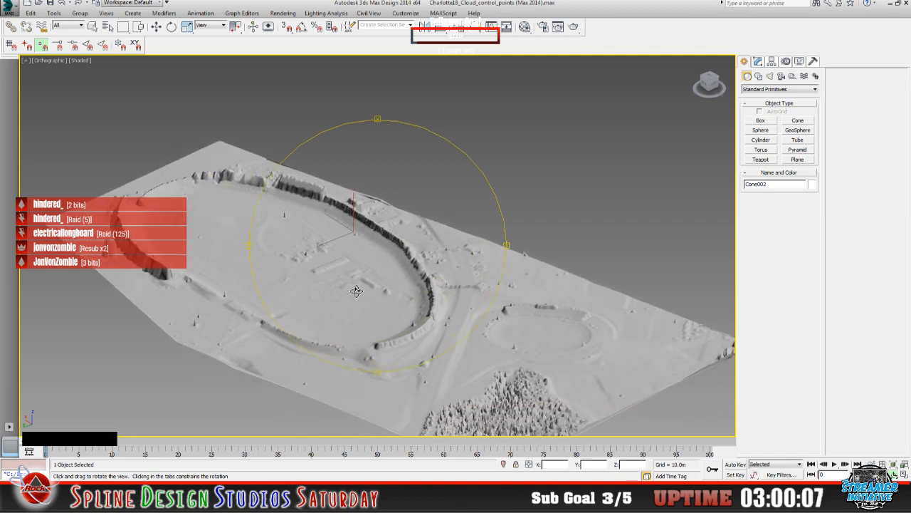
middle_click_drag(352, 298, 347, 294, "alt")
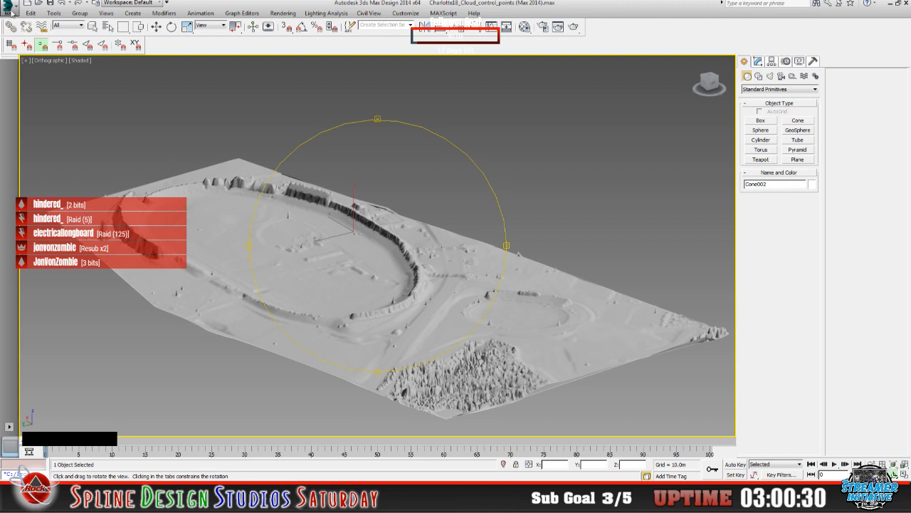
- Reset to an empty scene, discarding the changes made to the control-points file
left_click(11, 10)
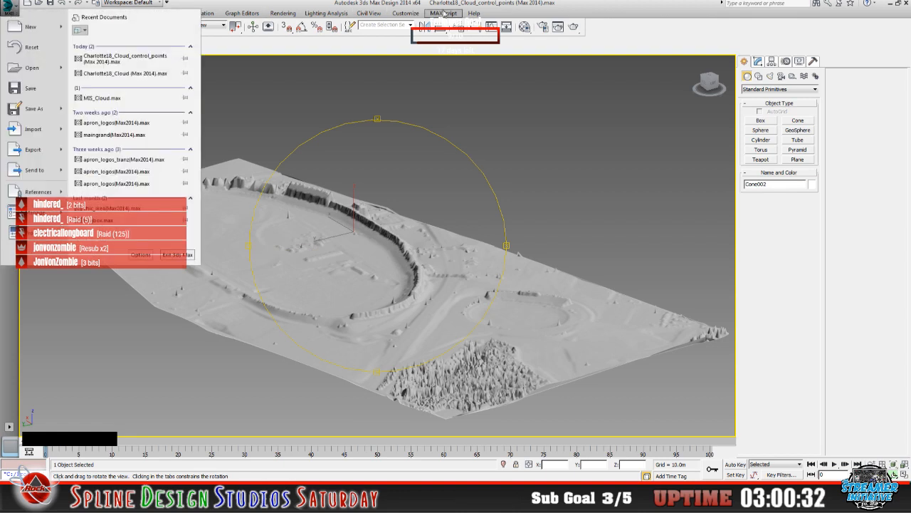
left_click(602, 9)
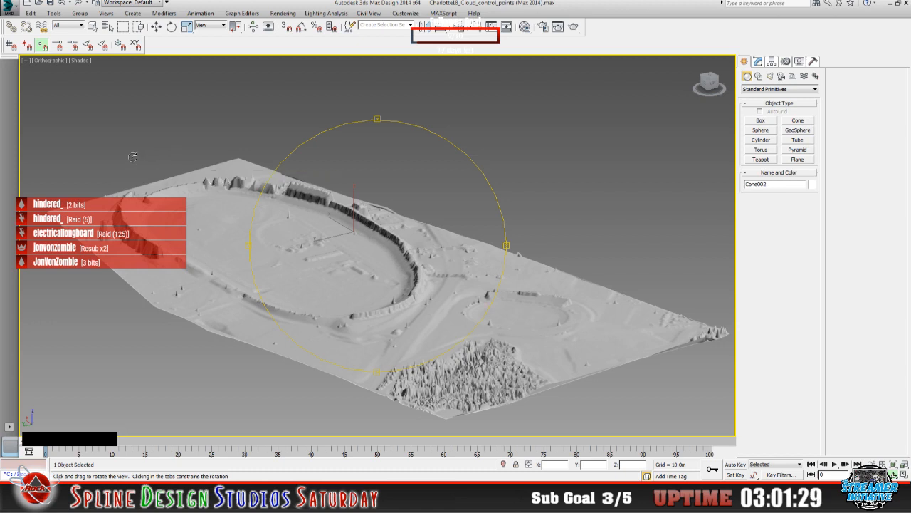
left_click(10, 9)
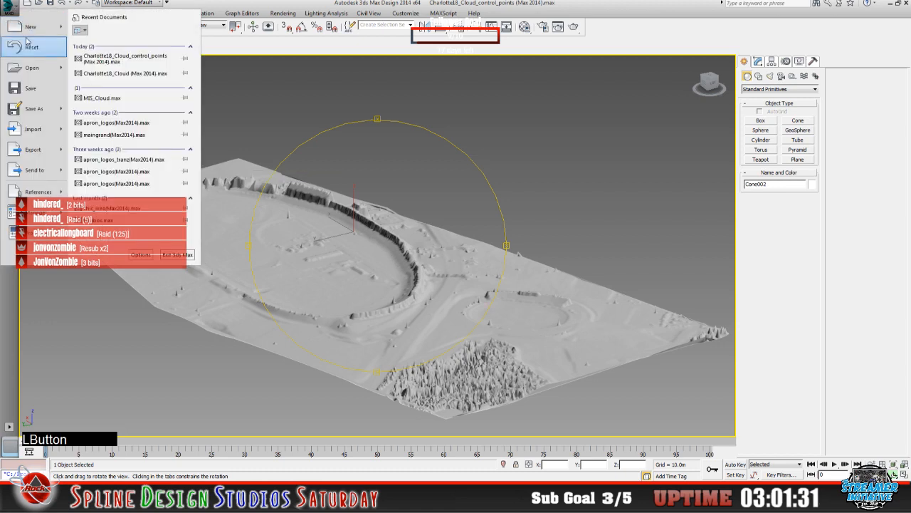
left_click(31, 47)
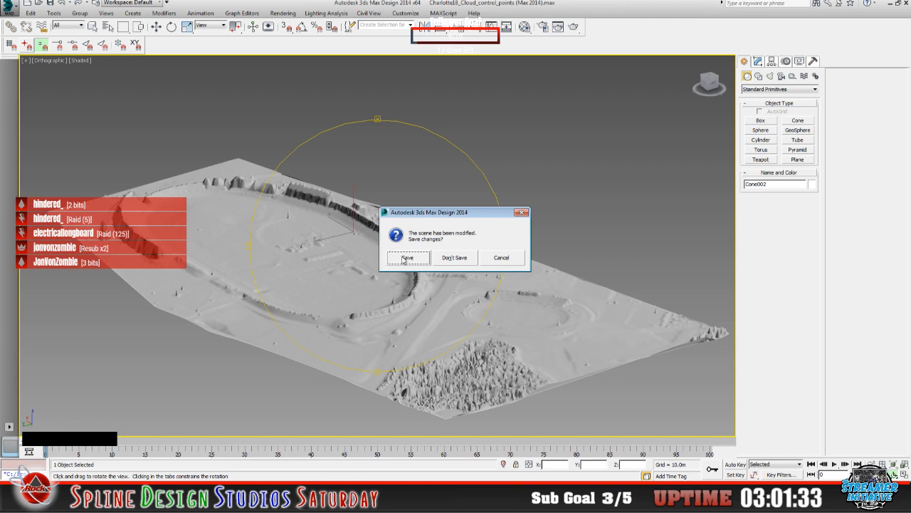
left_click(450, 260)
left_click(433, 258)
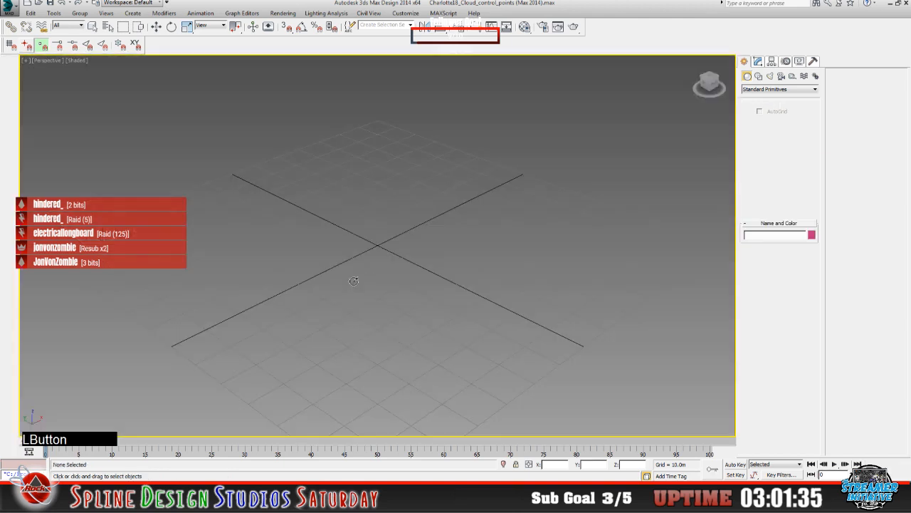
- Bring up the application's file commands from the empty scene
left_click(10, 9)
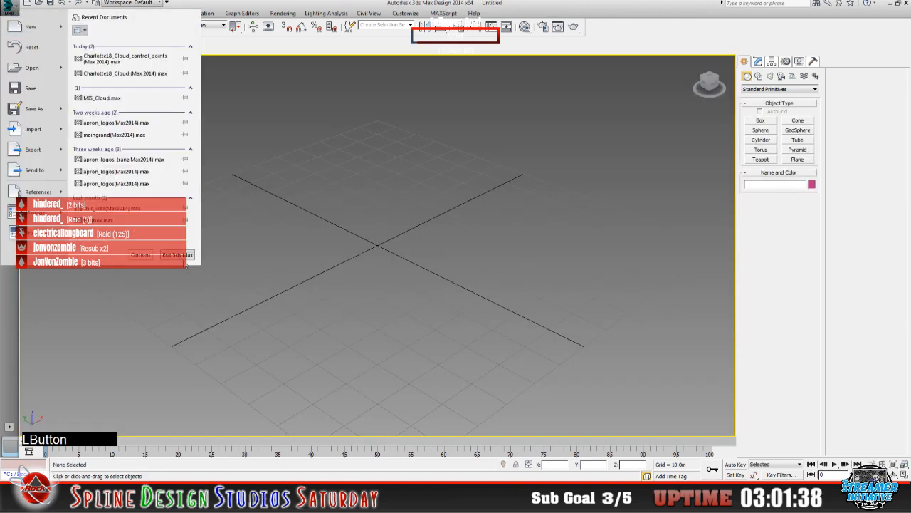